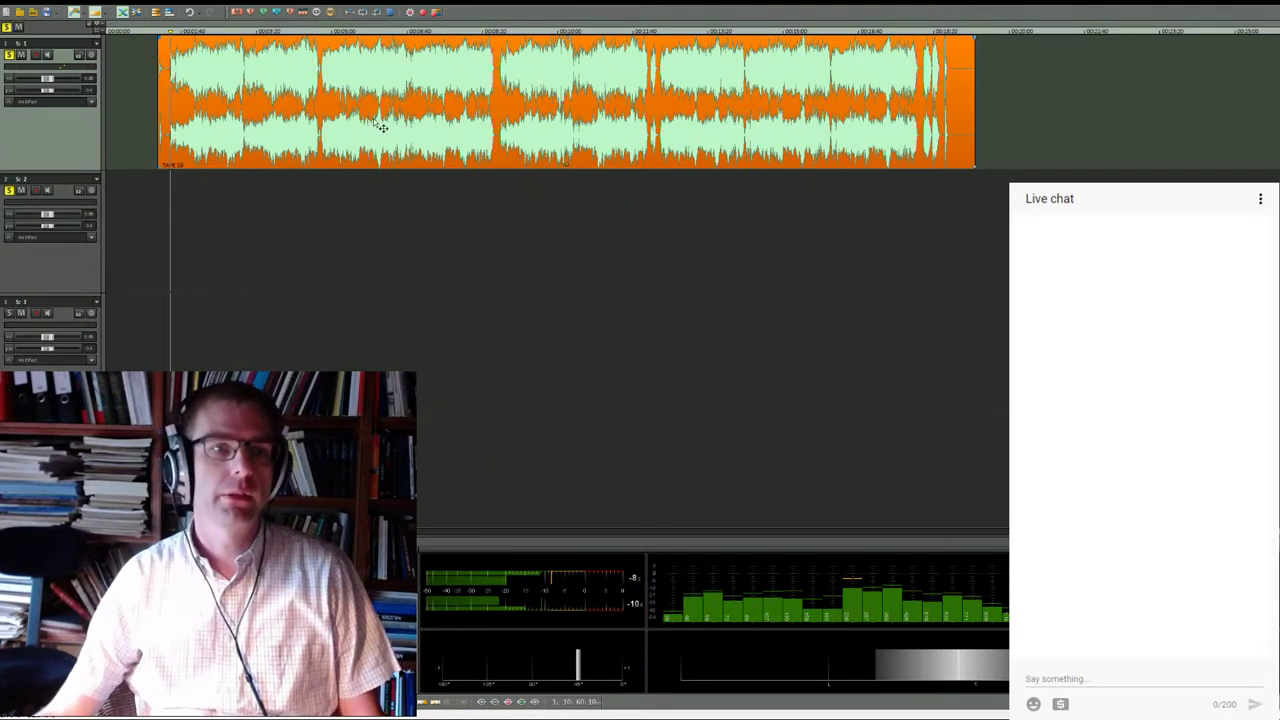
Shift the stereo recording on the first track to the timeline start, shortening the silence before the first take
left_click_drag(377, 128, 284, 118)
left_click(128, 43)
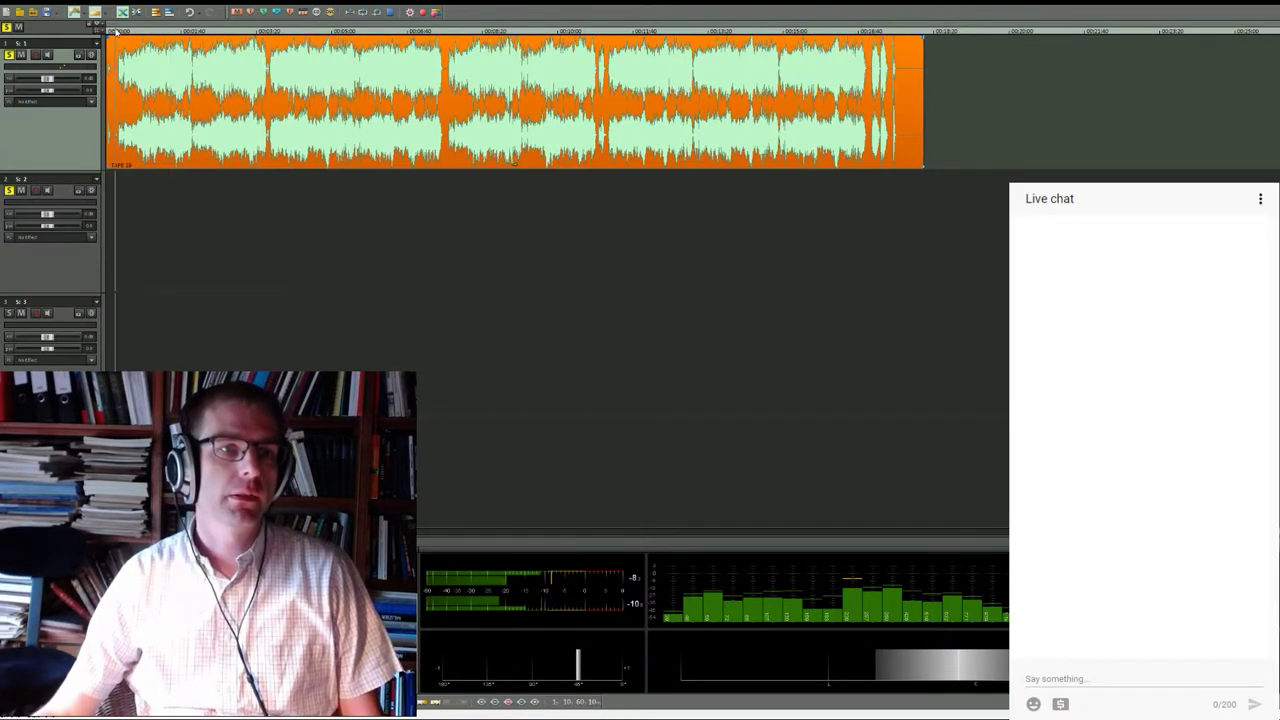
left_click(120, 95)
left_click(120, 95)
left_click_drag(172, 121, 151, 114)
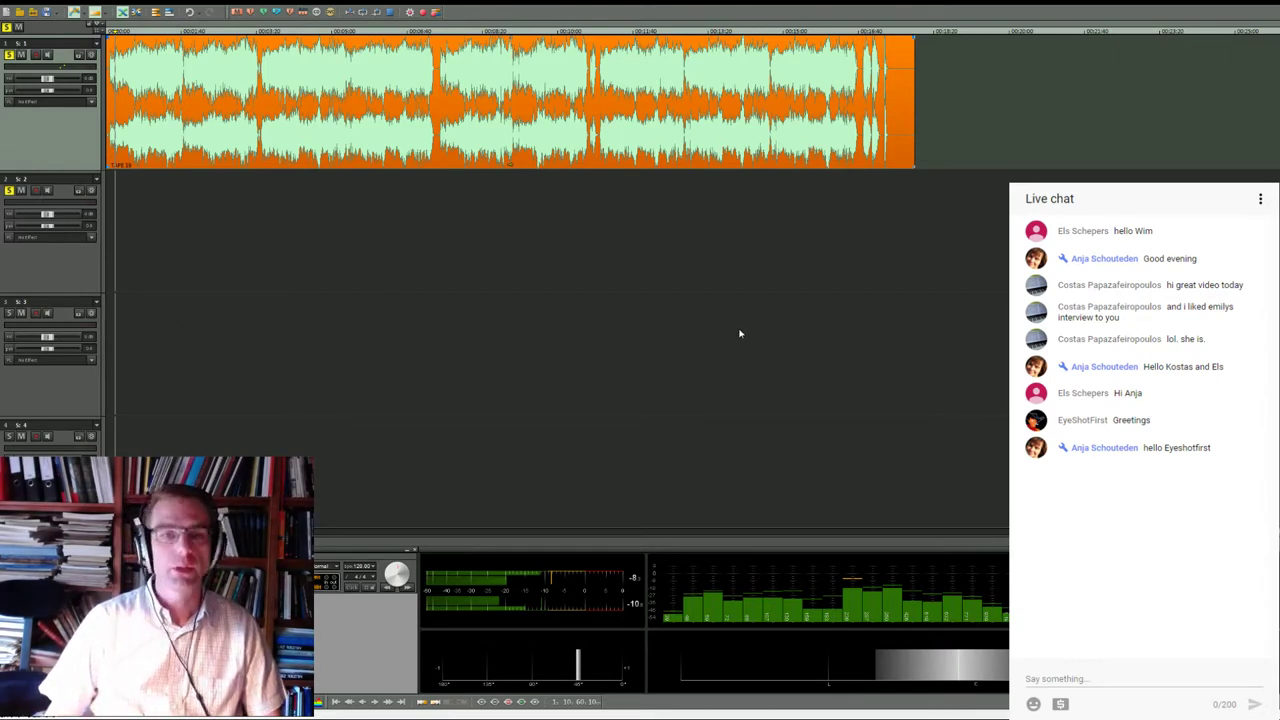
scroll(379, 306, "up", 3)
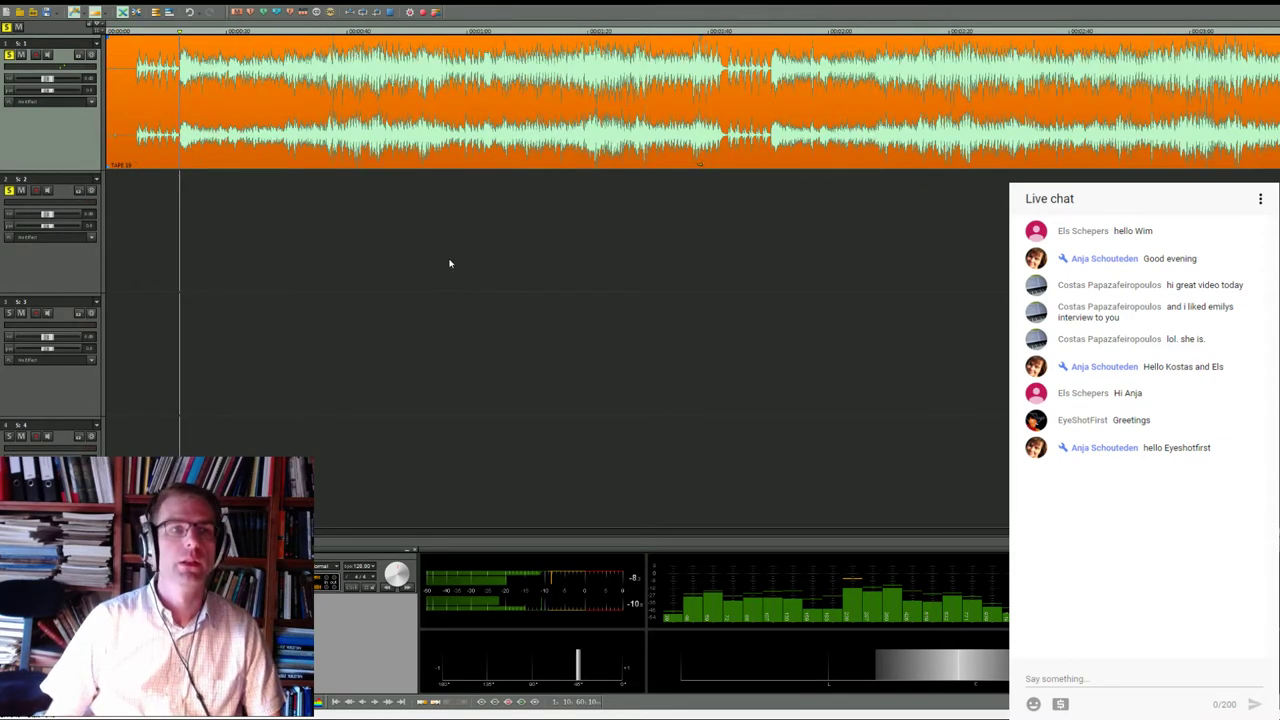
scroll(449, 263, "down", 4)
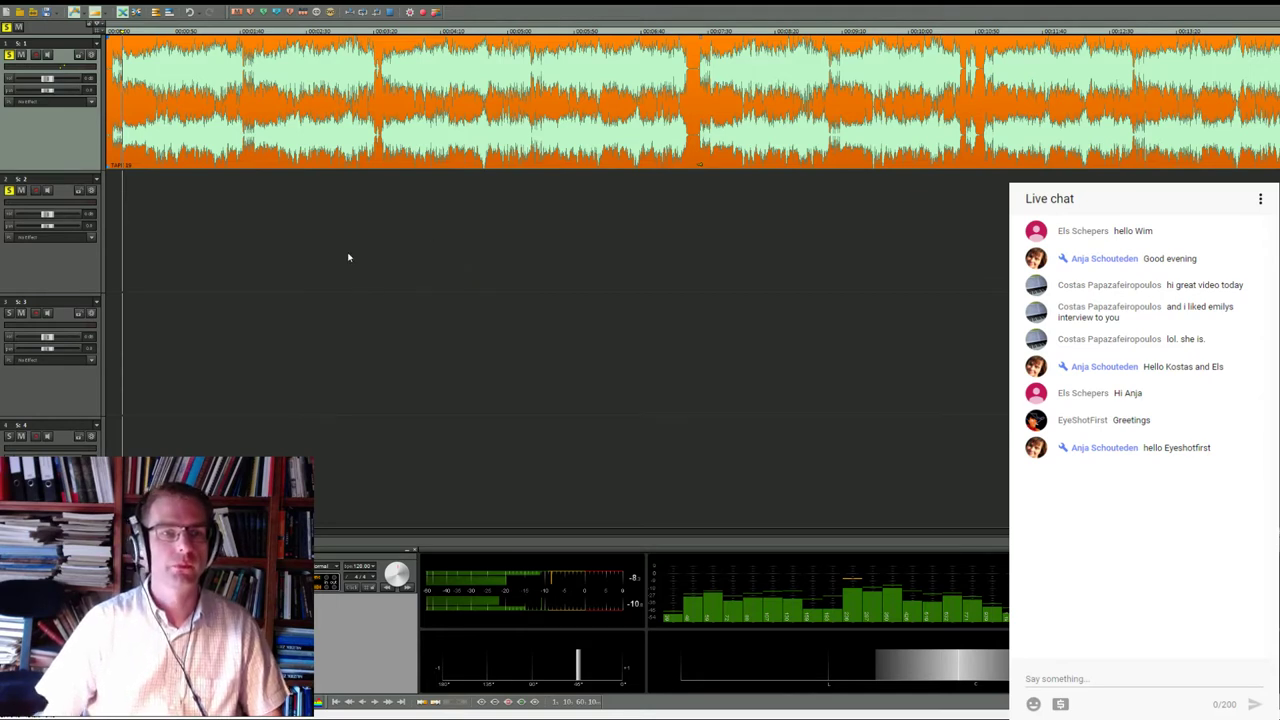
scroll(348, 257, "down", 3)
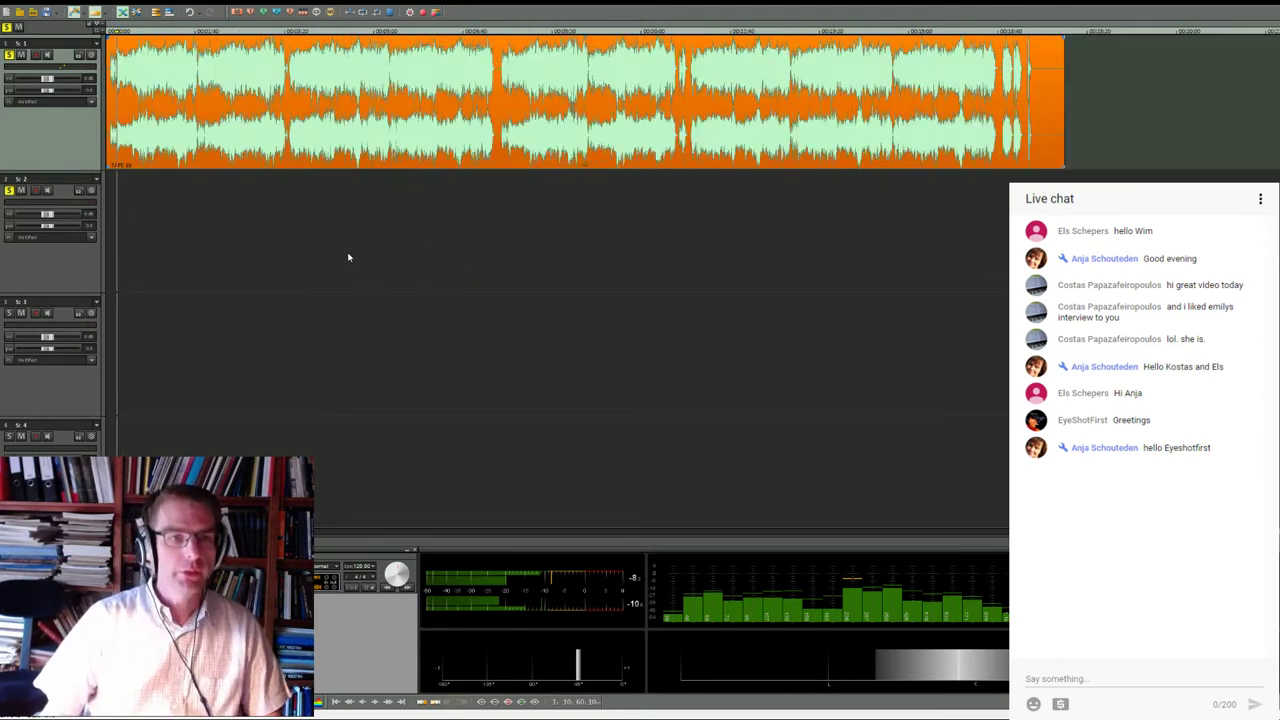
scroll(326, 257, "up", 3)
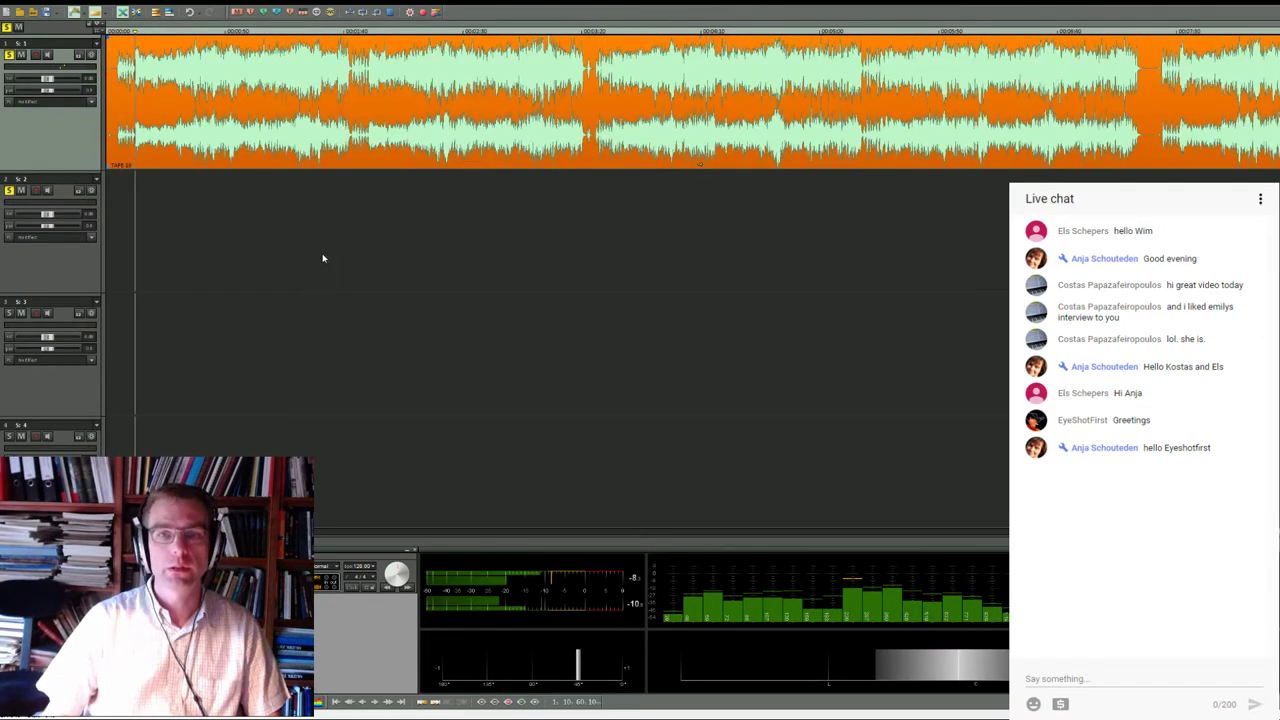
scroll(327, 261, "down", 3)
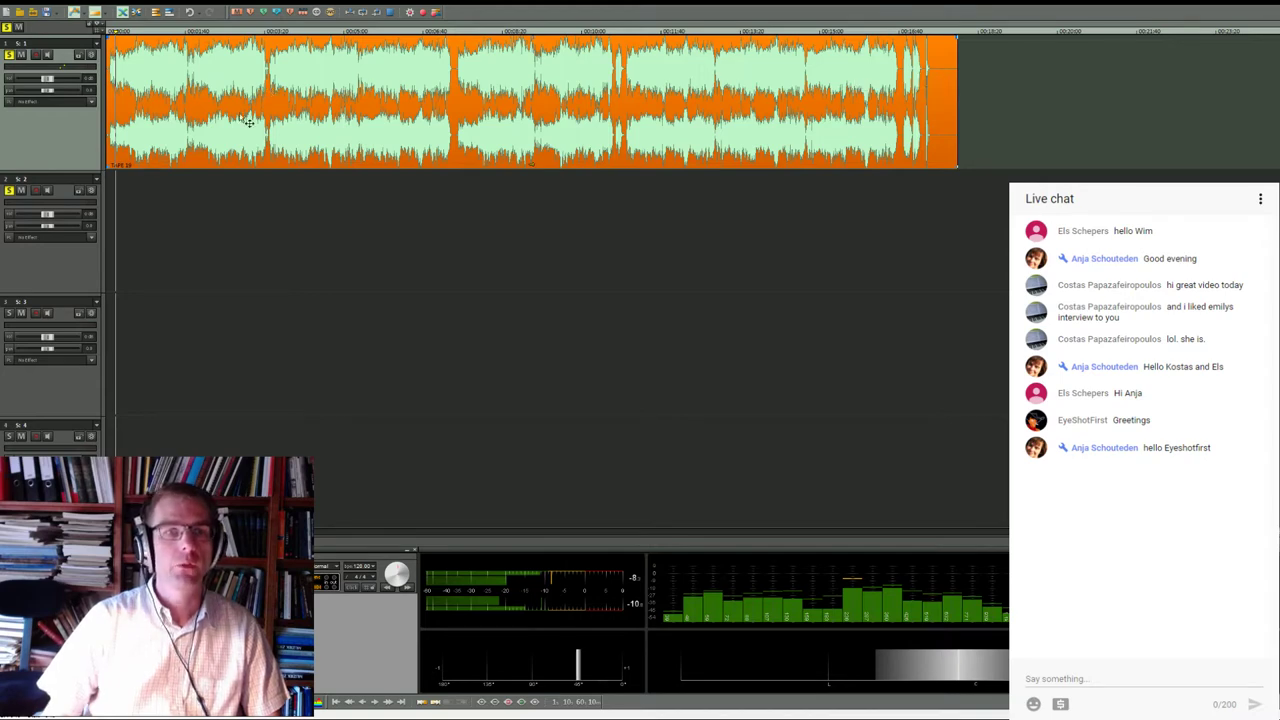
Play the recording from its first notes and place a marker where the first take begins, at about 0:05
scroll(244, 125, "up", 5)
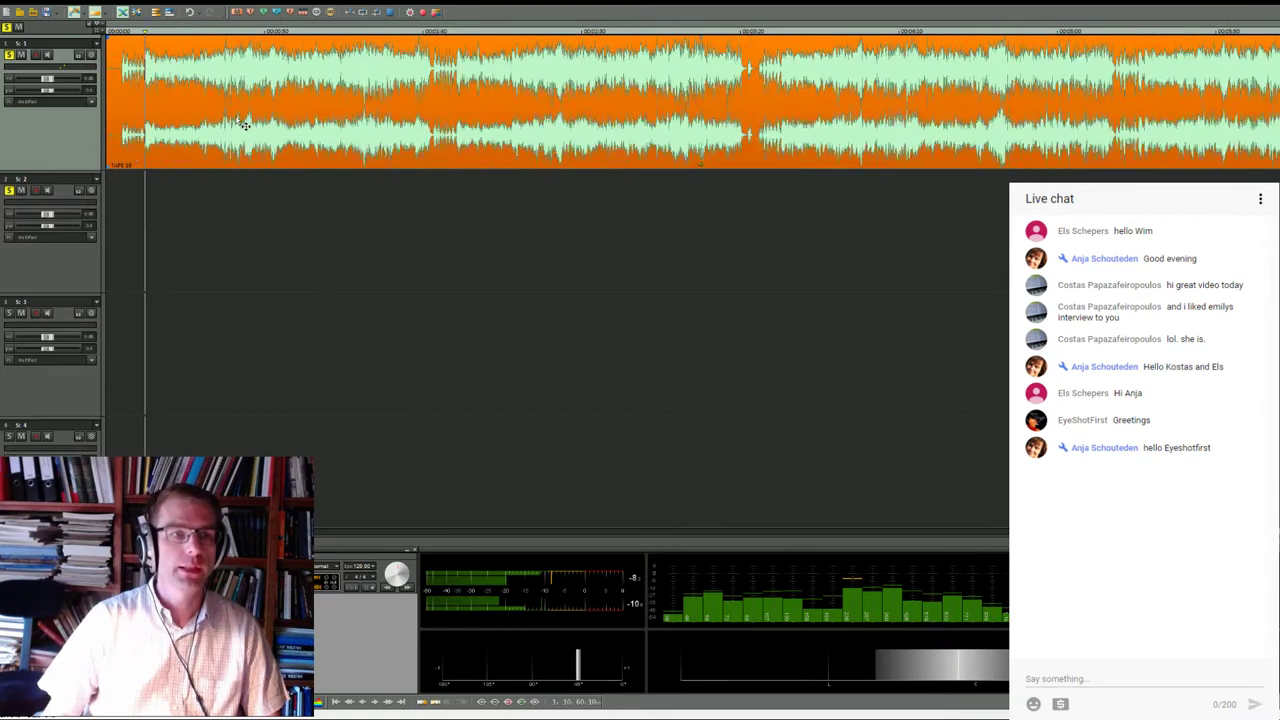
left_click(138, 31)
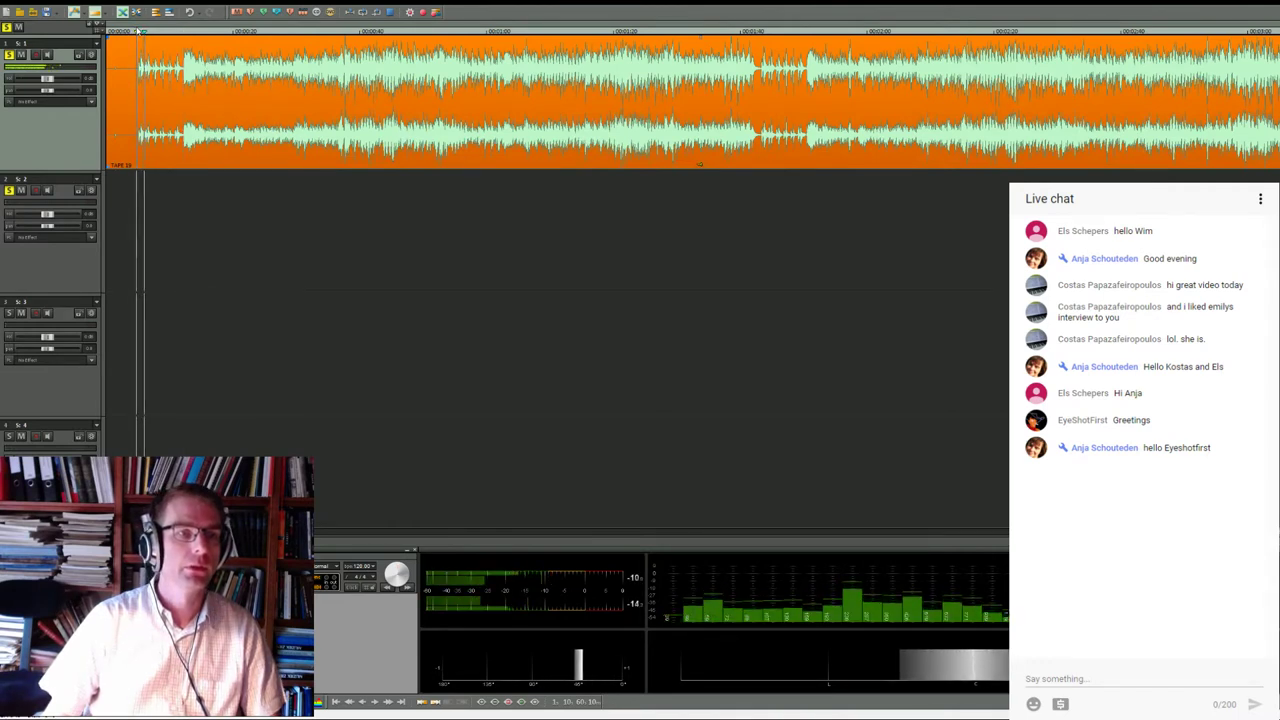
left_click(138, 31)
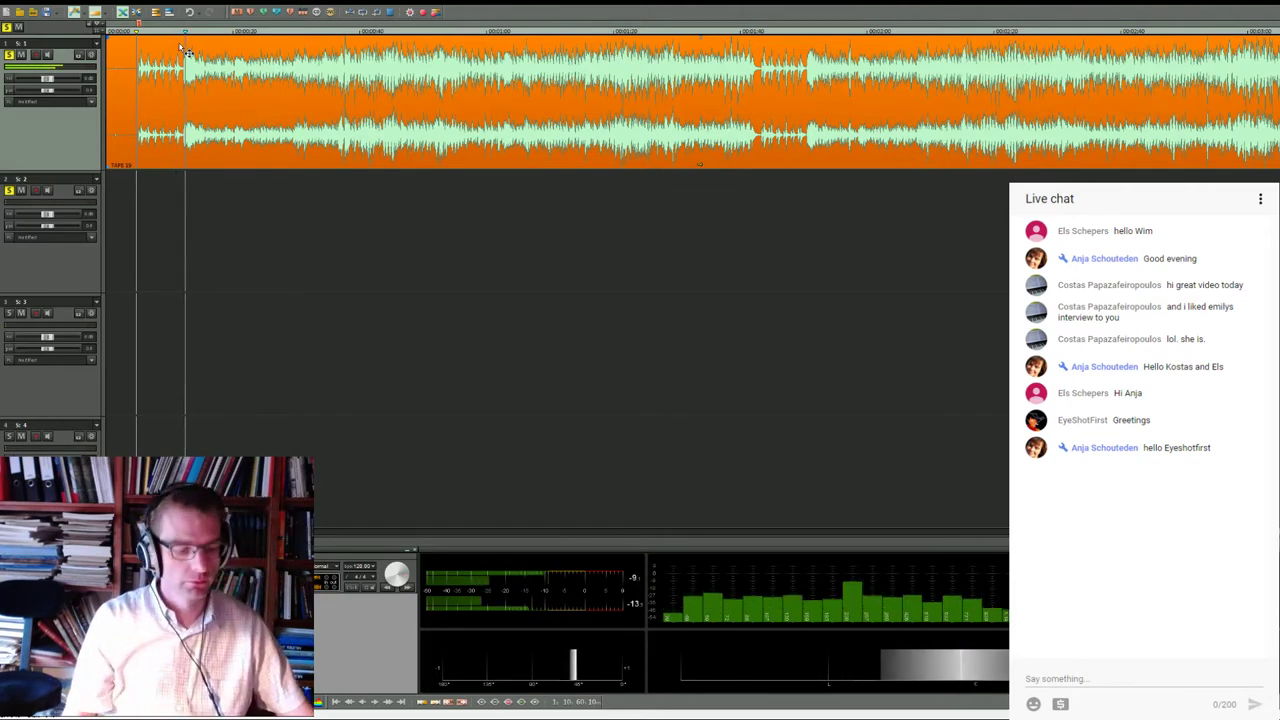
key("space")
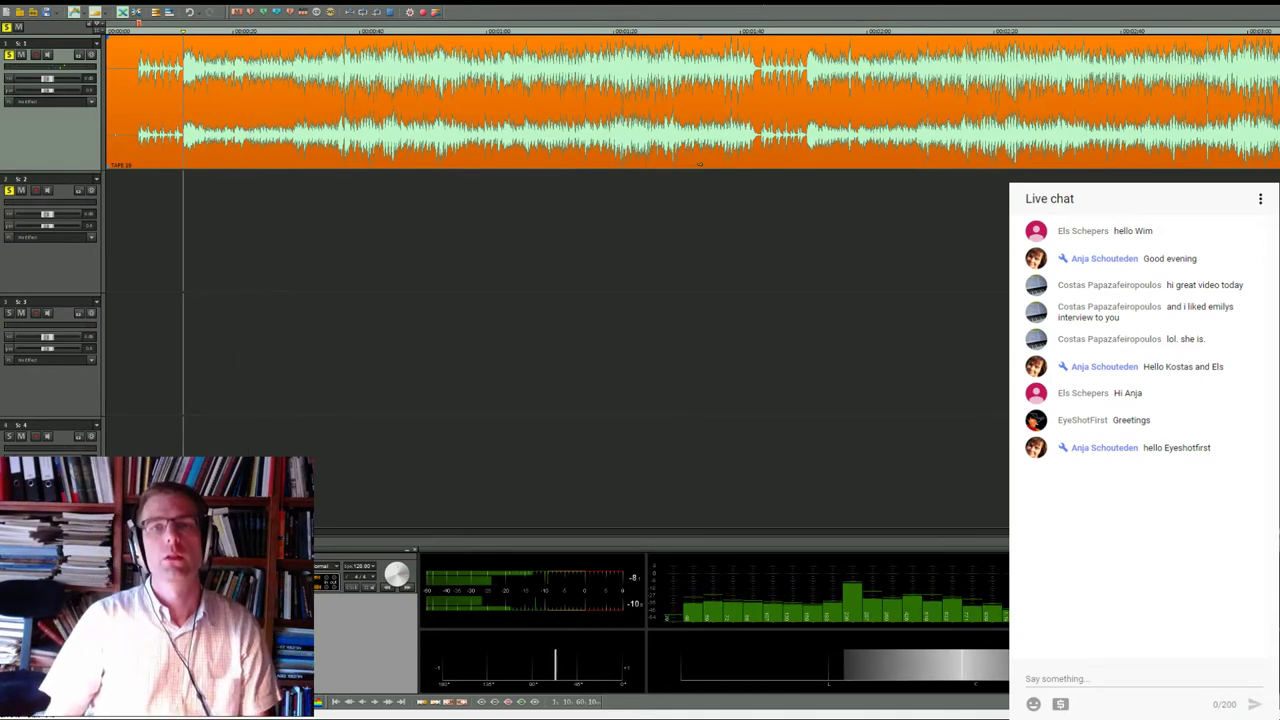
Audition the pause after the first take and place a marker at the second take's start, at about 1:43
left_click(760, 31)
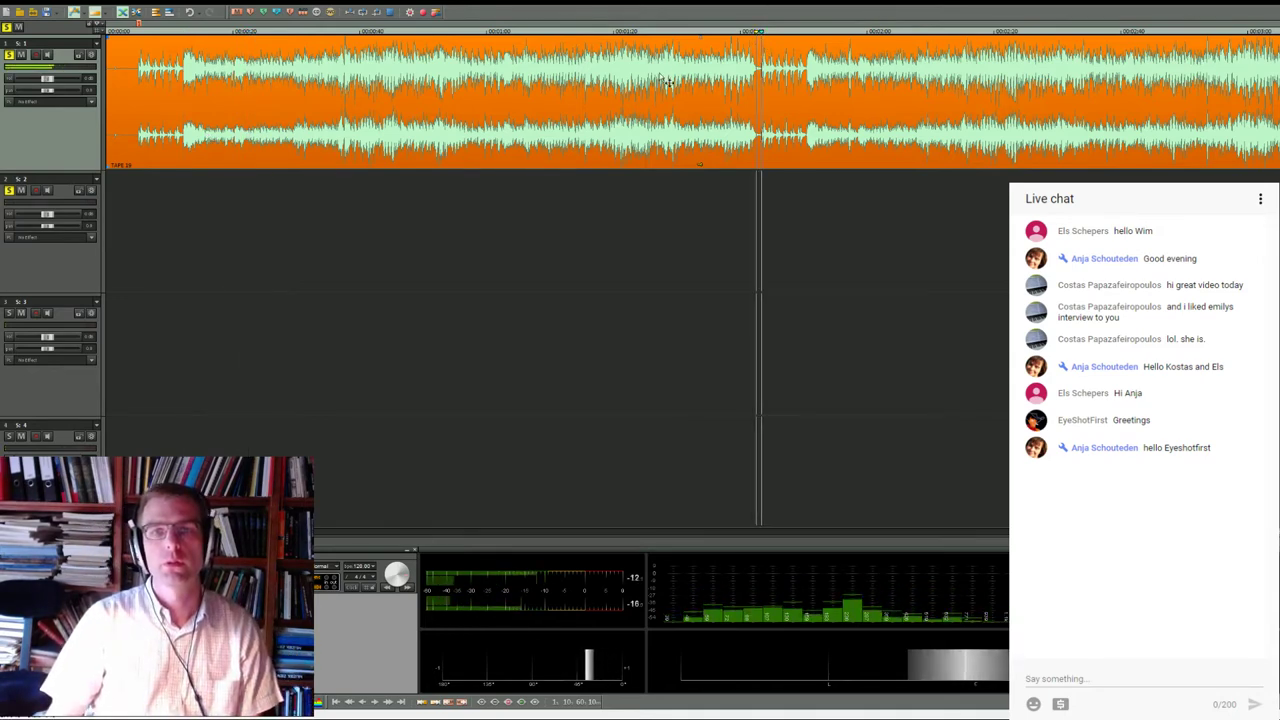
scroll(688, 58, "up", 3)
left_click(686, 31)
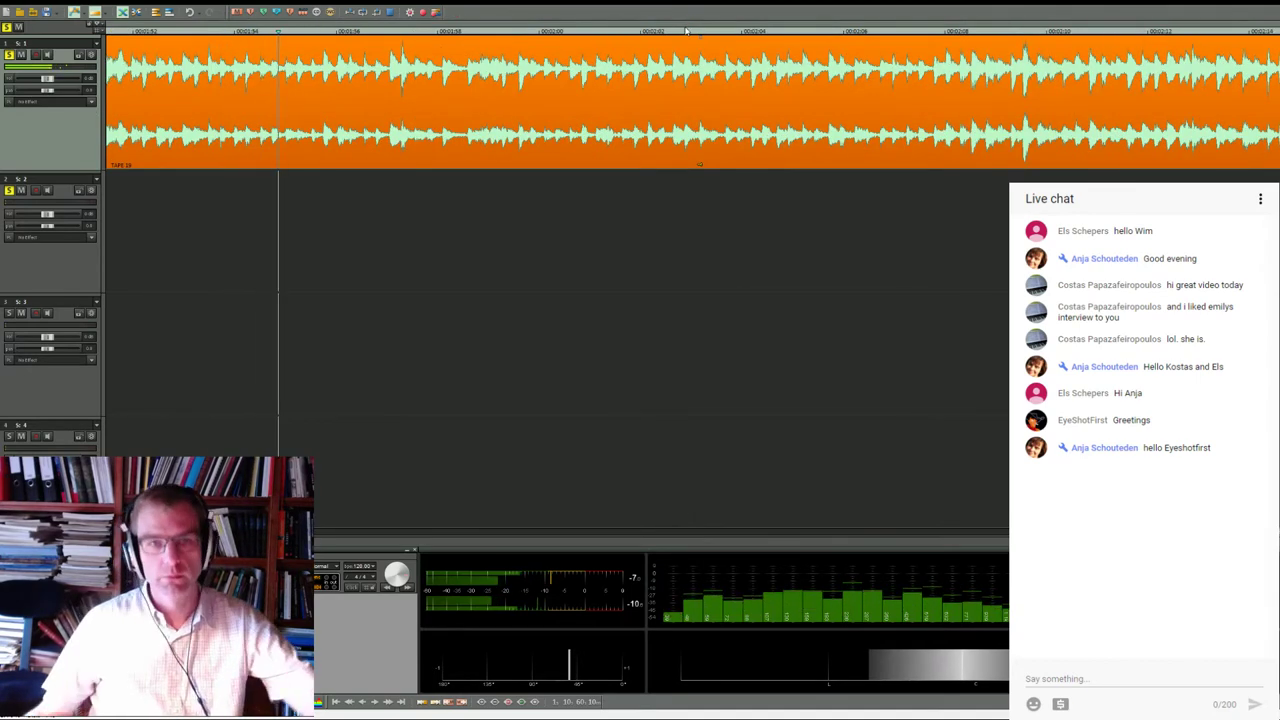
Listen through the gap after the second take and place a marker where the third take begins, at about 3:26
scroll(686, 32, "down", 3)
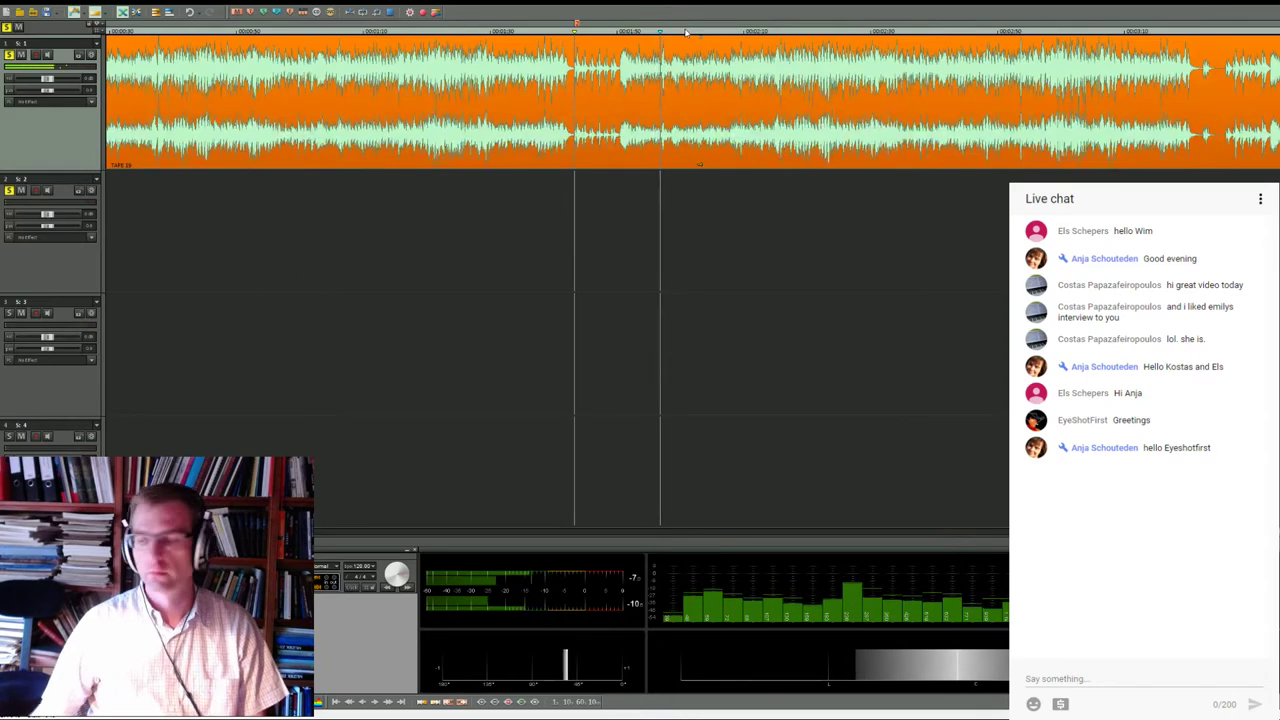
scroll(830, 32, "up", 2)
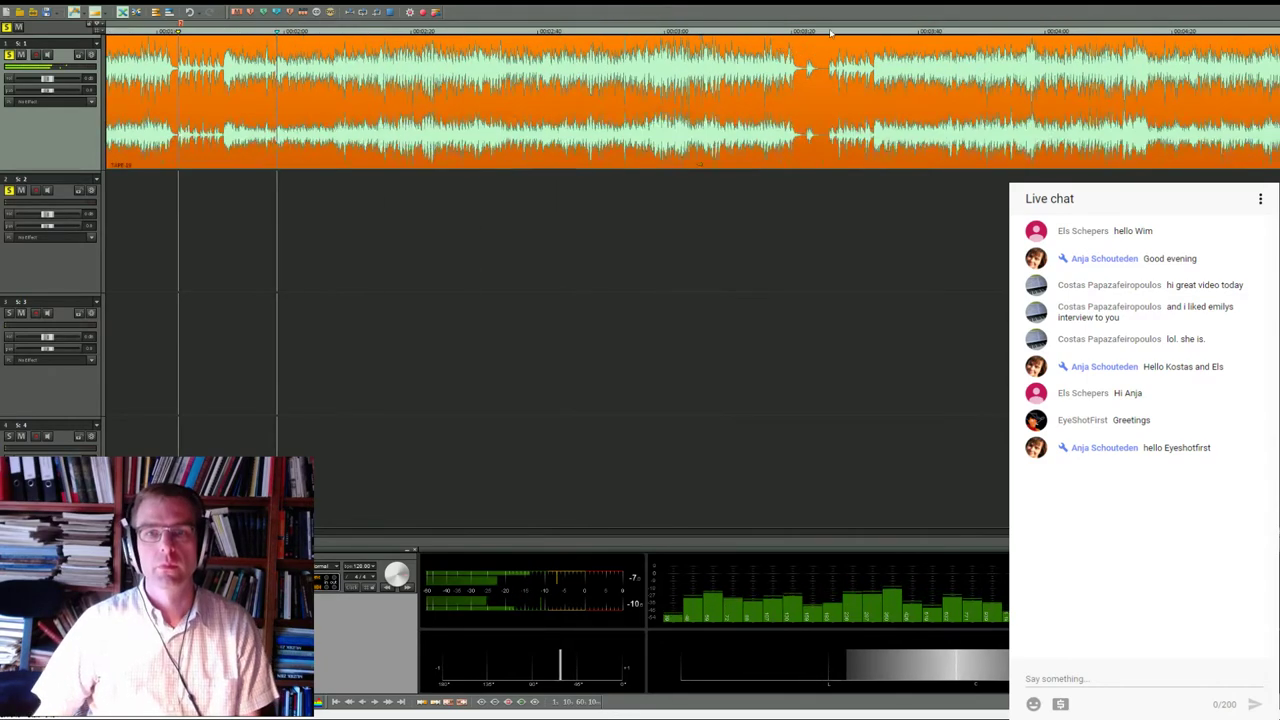
left_click(789, 32)
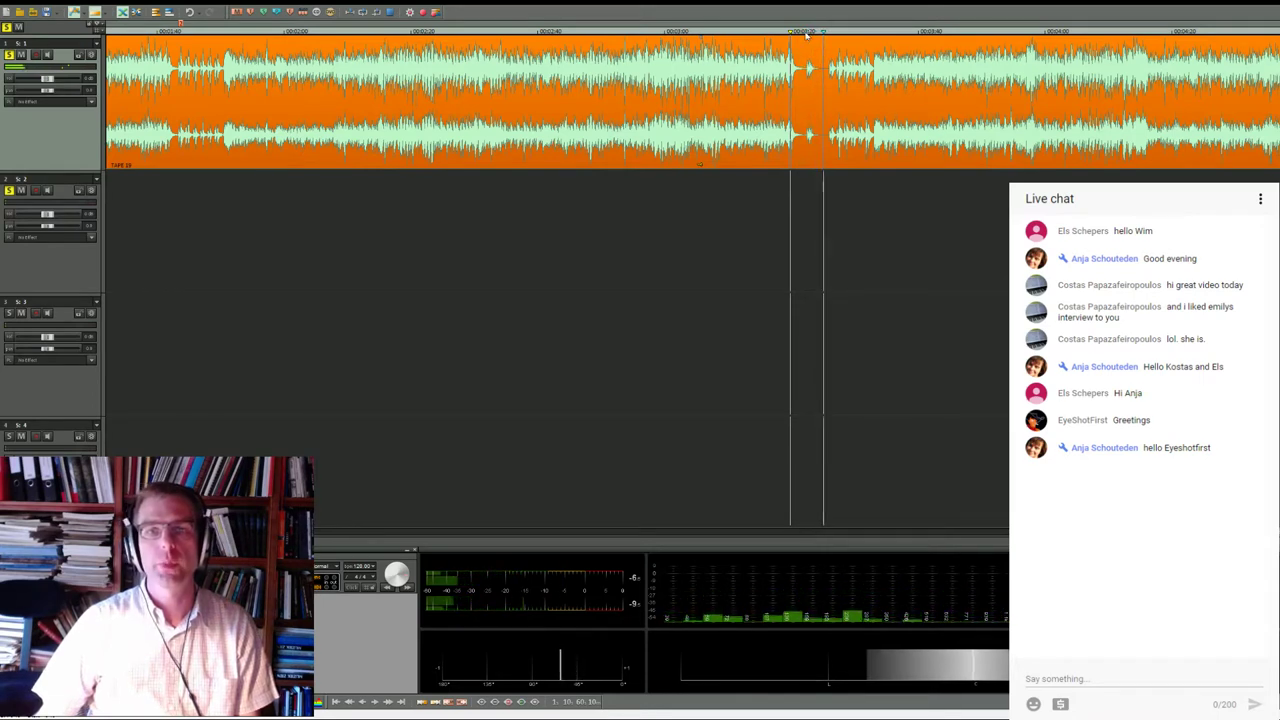
left_click(829, 33)
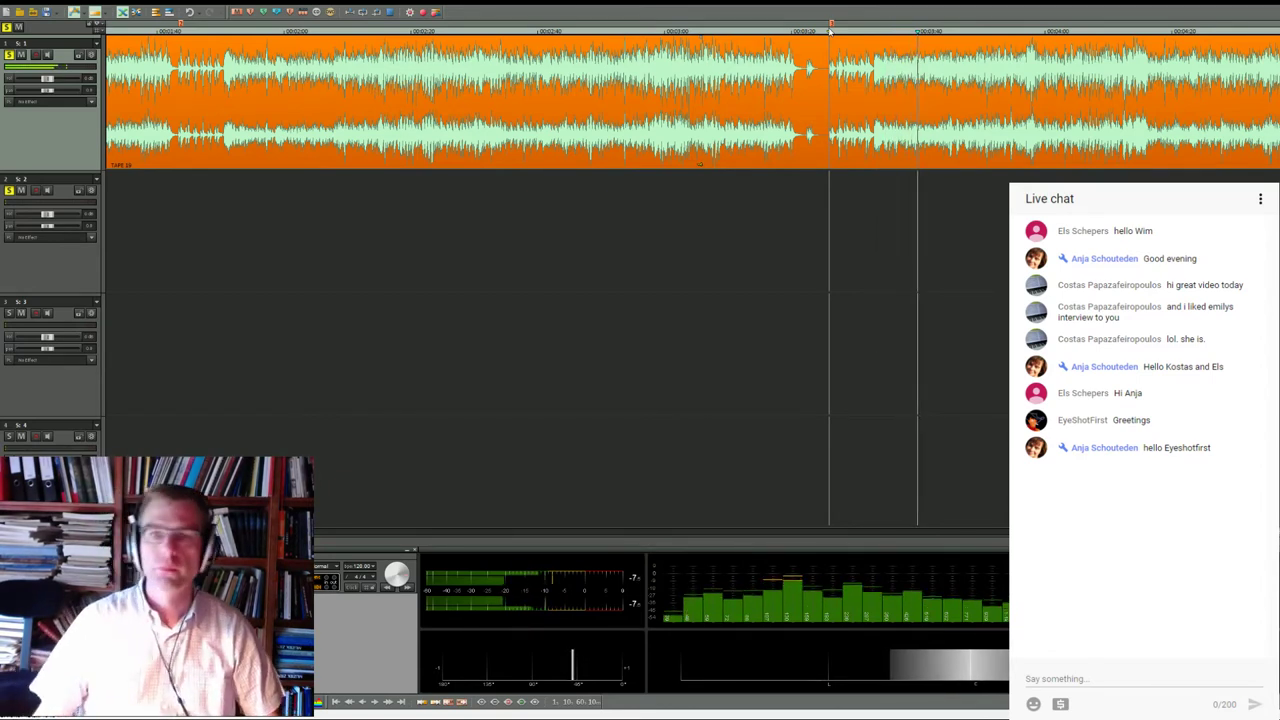
Place markers at the starts of the fourth and fifth takes, at about 5:20 and 7:24
scroll(737, 72, "down", 2)
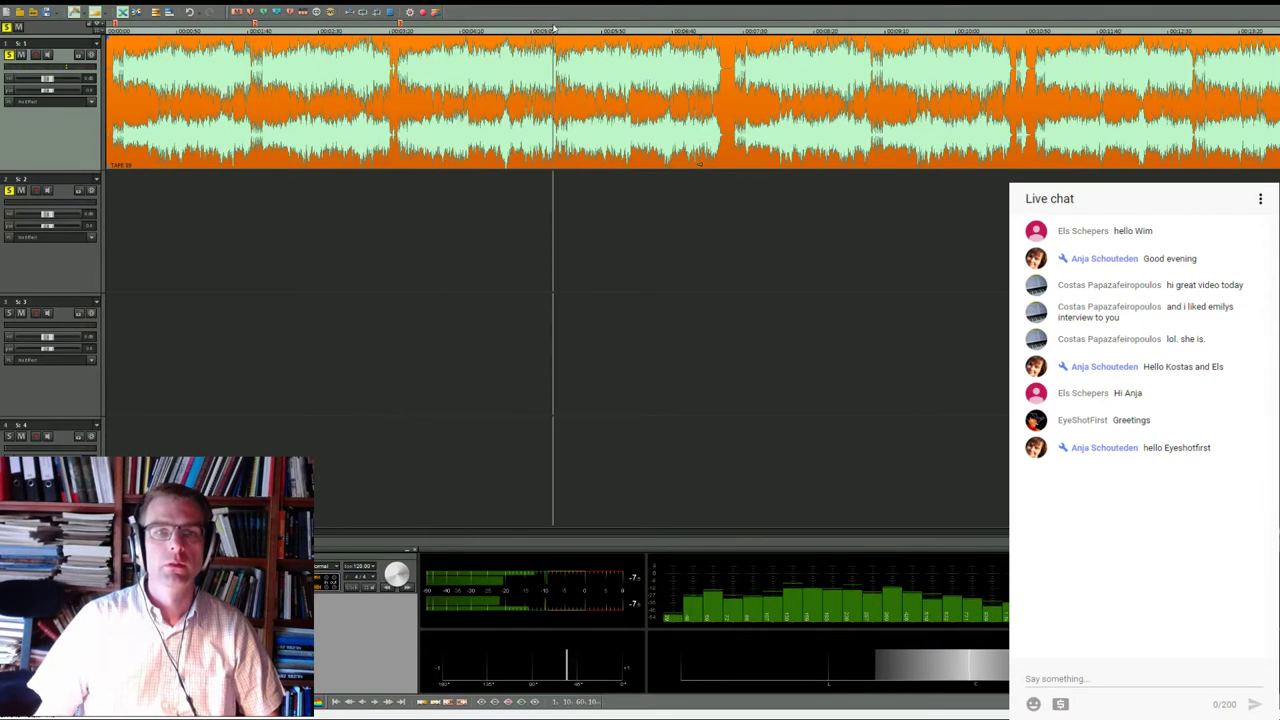
scroll(571, 57, "up", 3)
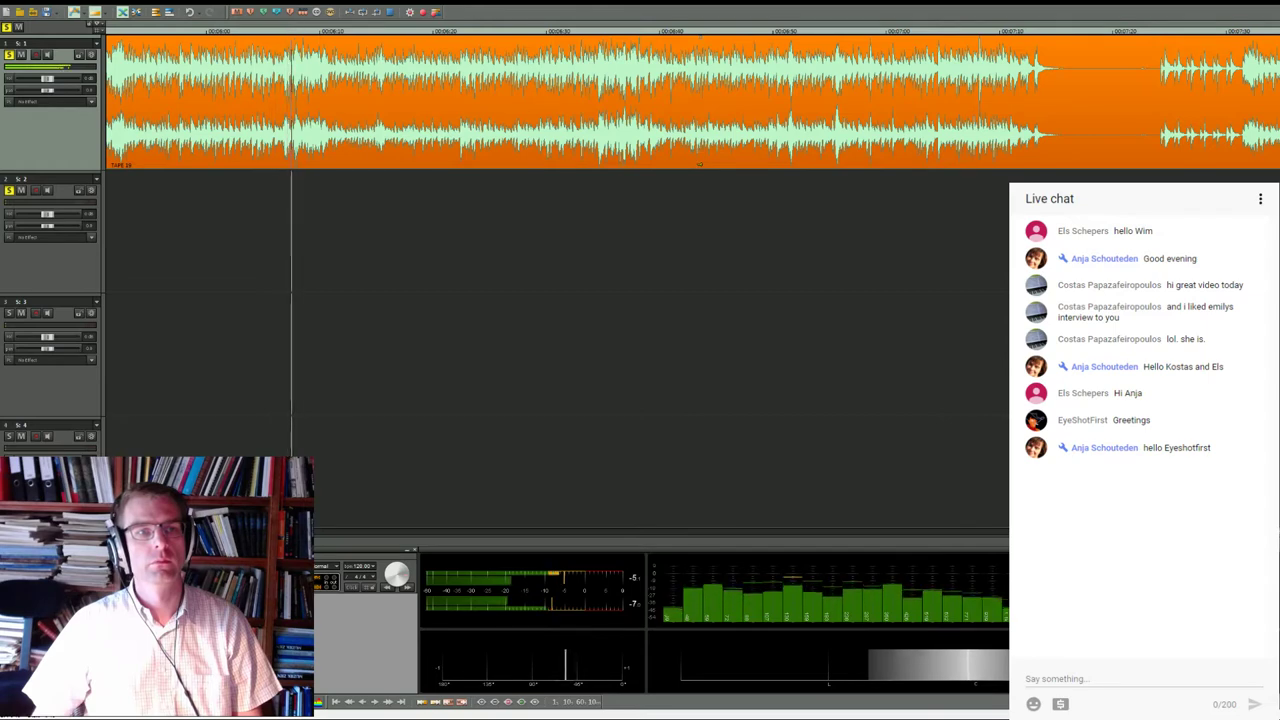
left_click(1016, 33)
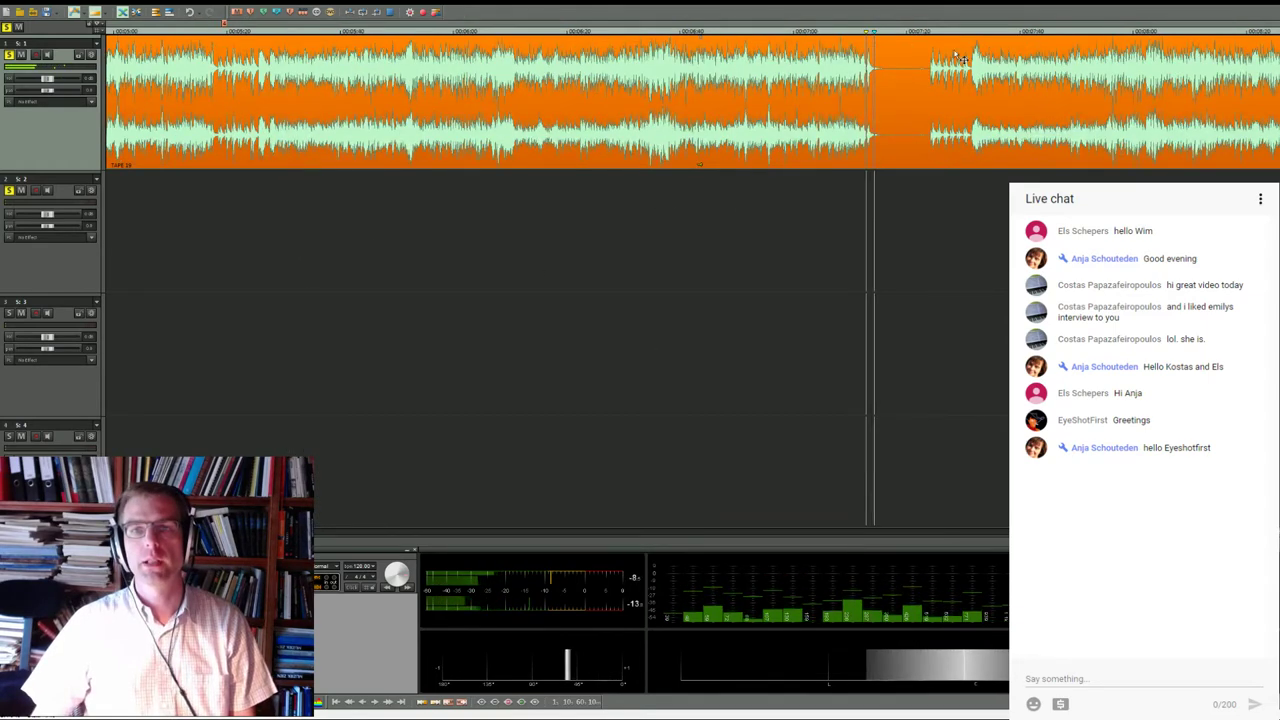
left_click(930, 33)
left_click(920, 33)
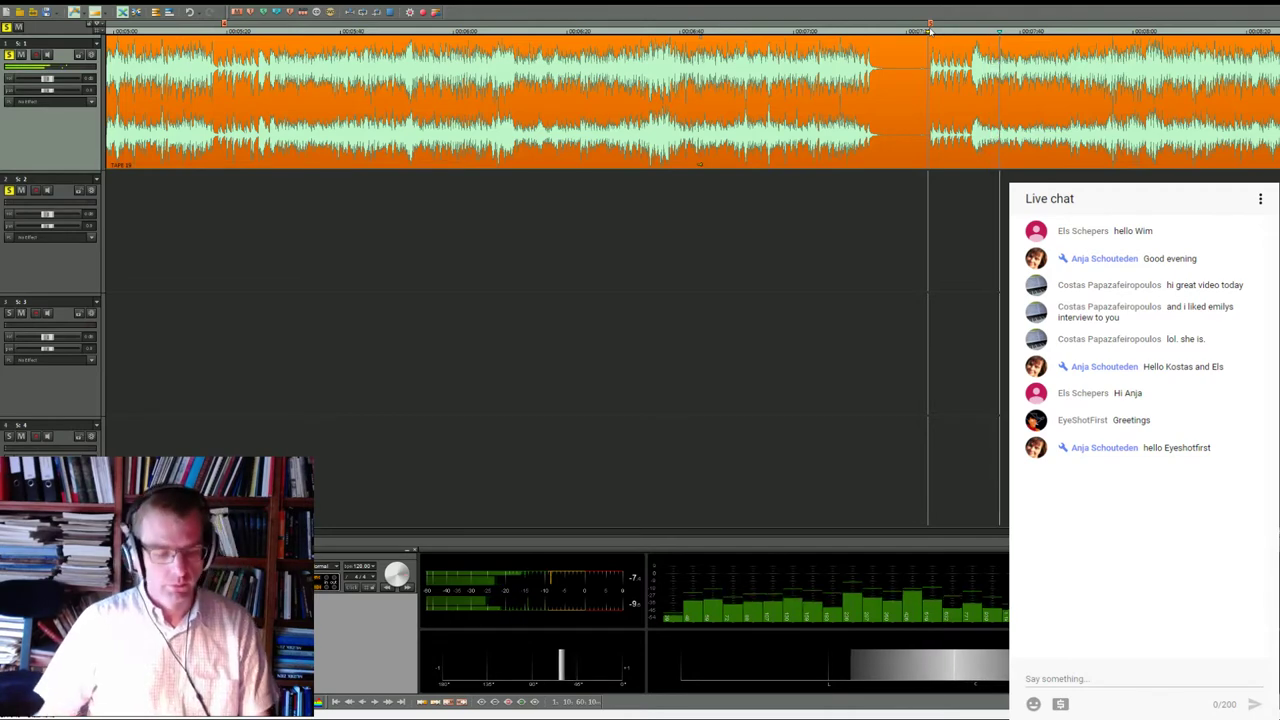
Locate the next pause in the recording and place a marker at the start of the sixth take, at about 9:02
key("shift+f")
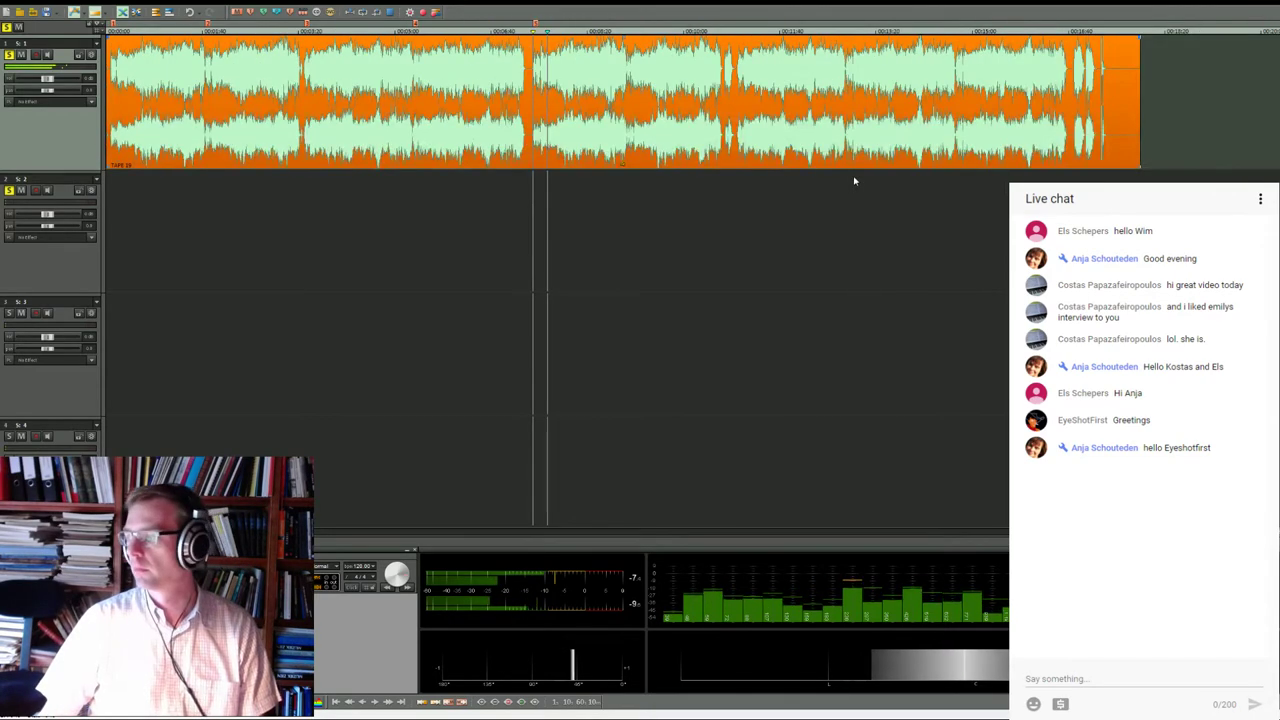
scroll(854, 181, "down", 1)
left_click(450, 33)
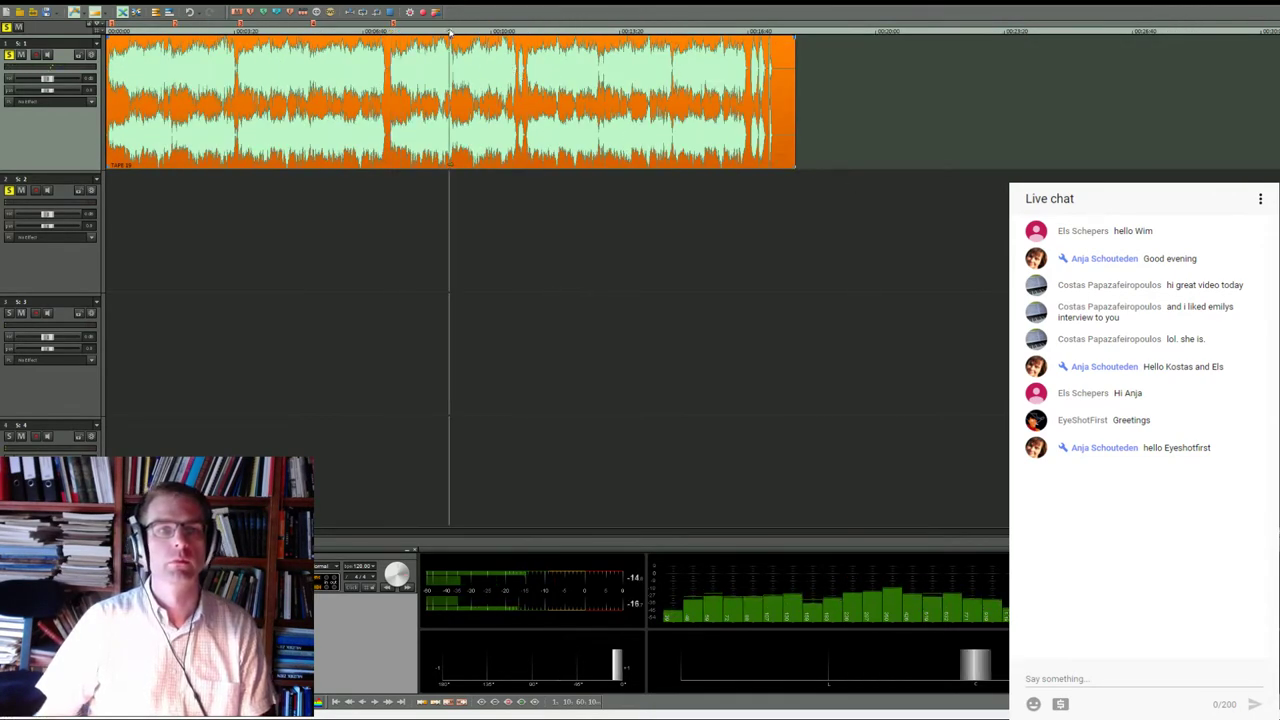
scroll(477, 91, "up", 2)
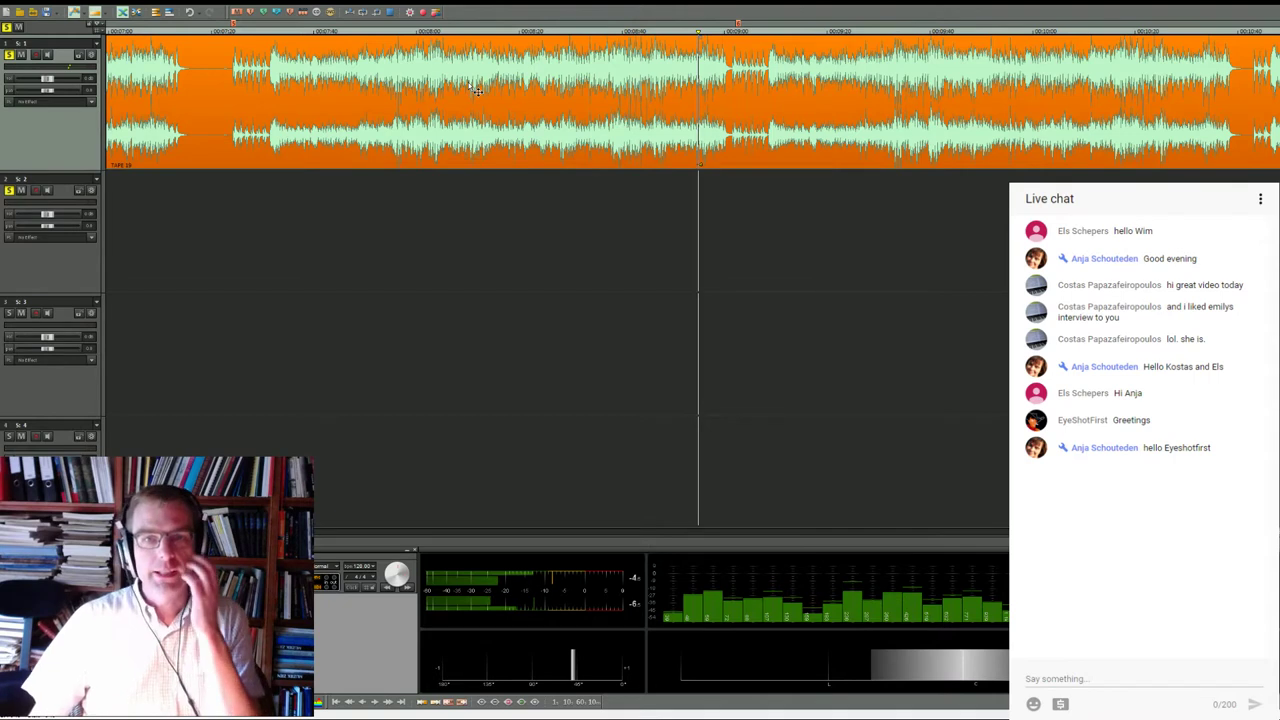
left_click(733, 33)
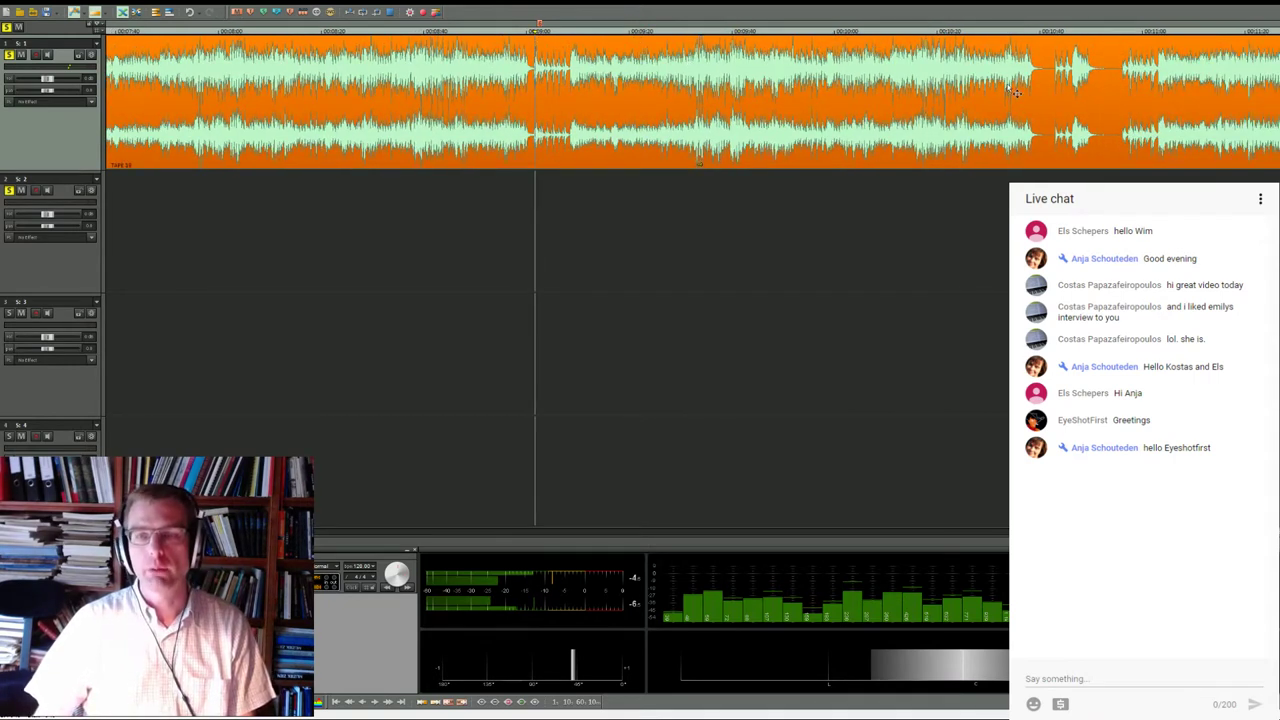
Place markers at the short fragment at about 10:43 and at the start of the full take following it, at about 10:58
scroll(912, 98, "right", 2)
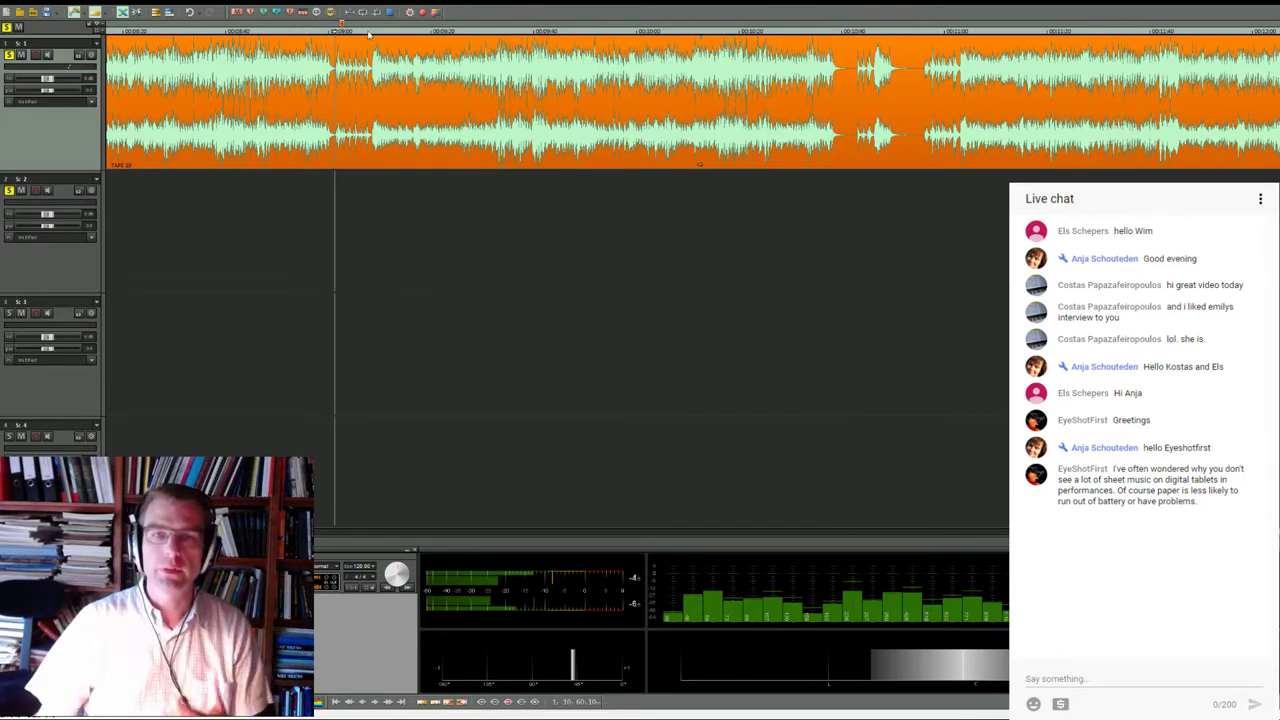
left_click(830, 28)
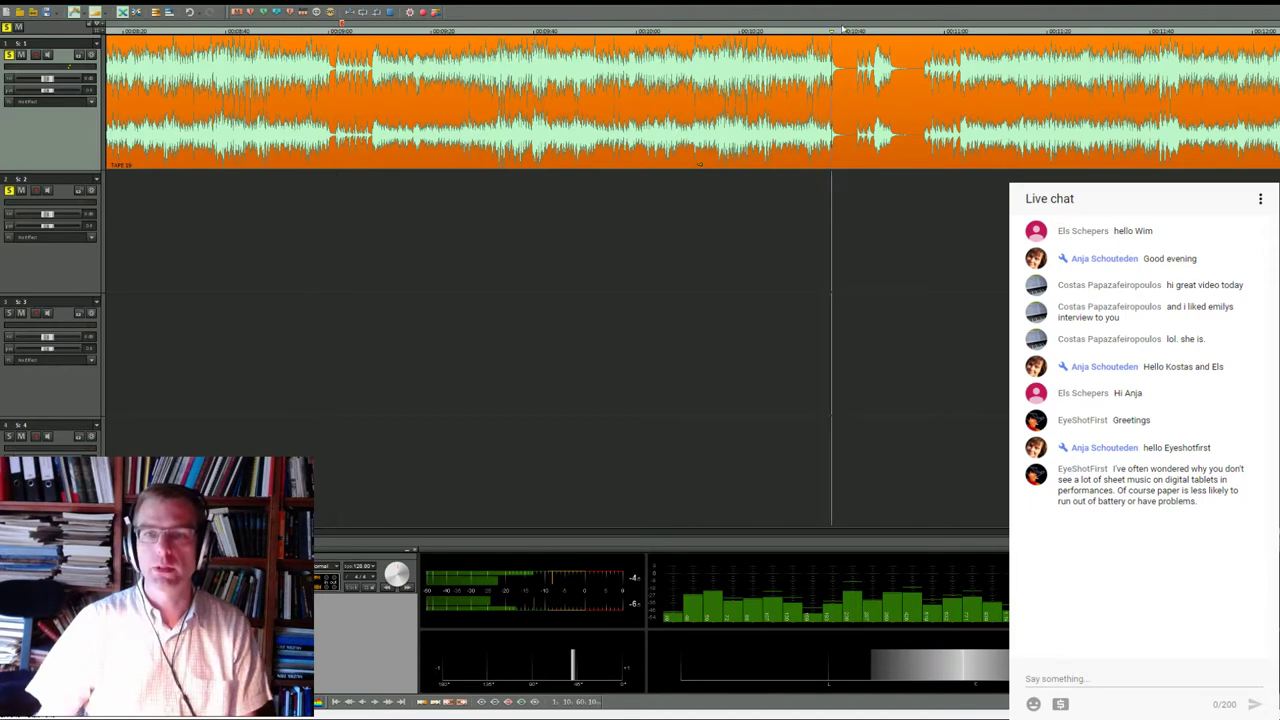
scroll(690, 75, "right", 2)
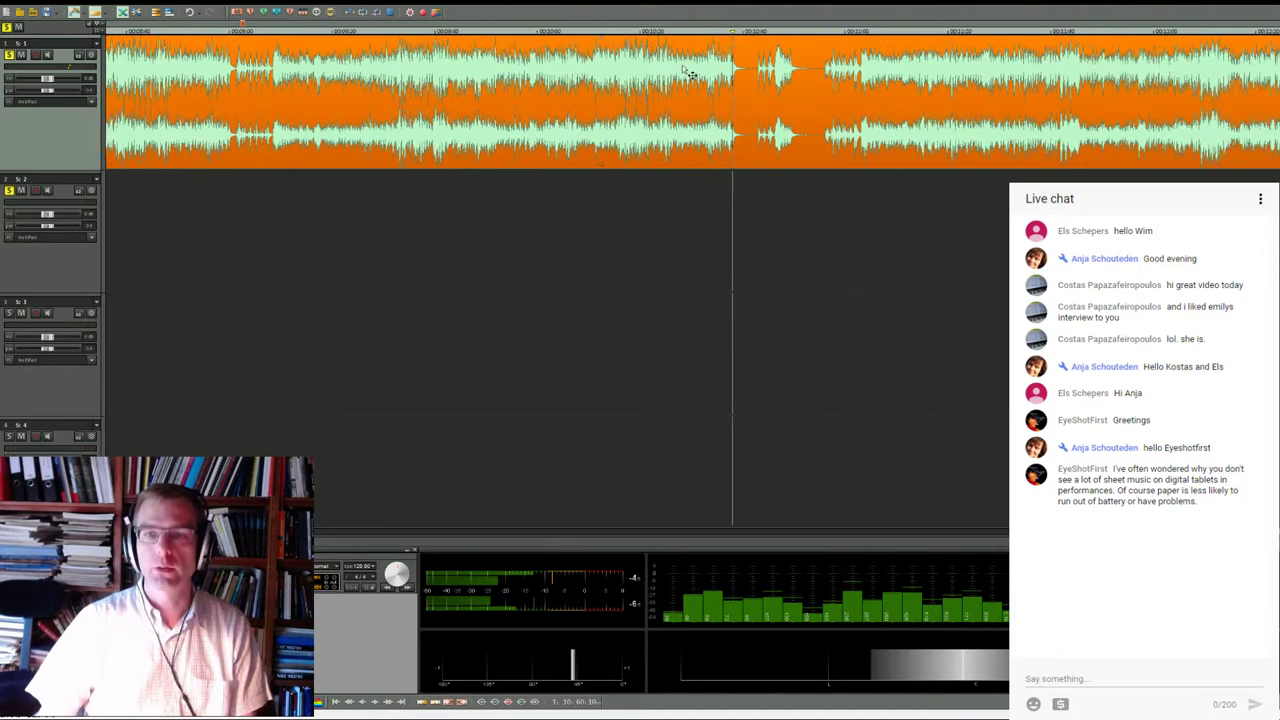
left_click(757, 32)
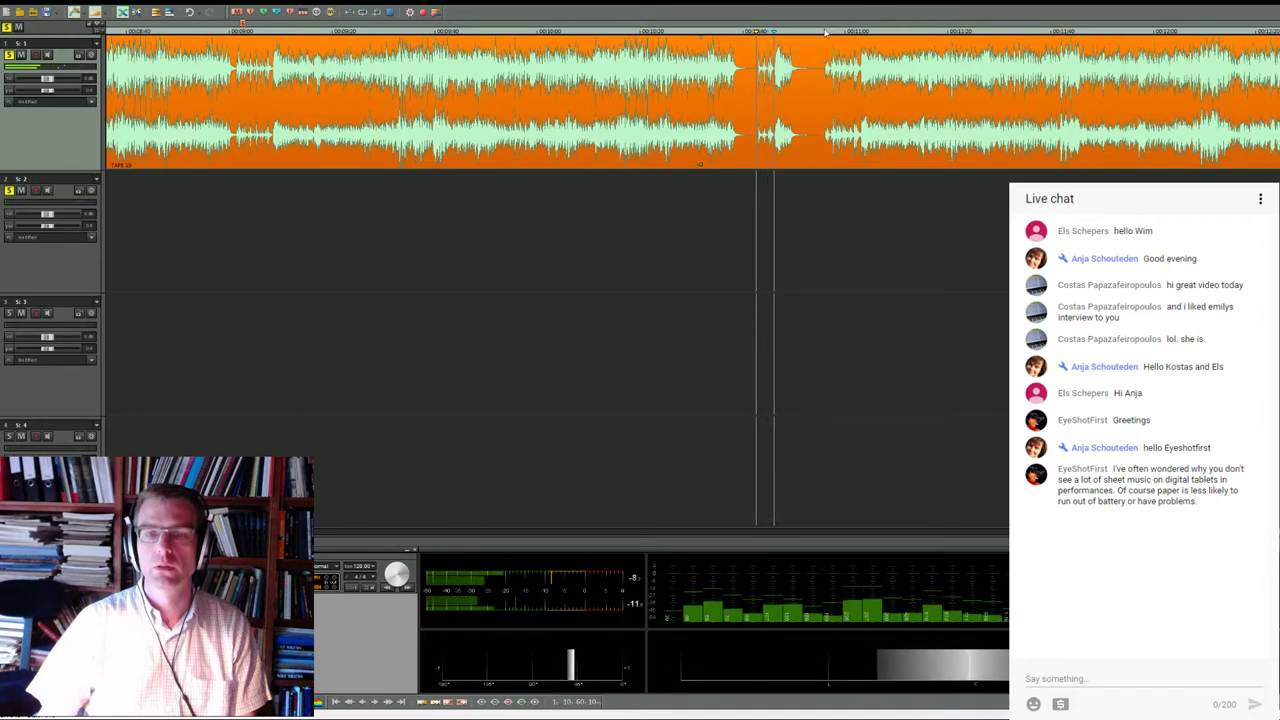
key("space")
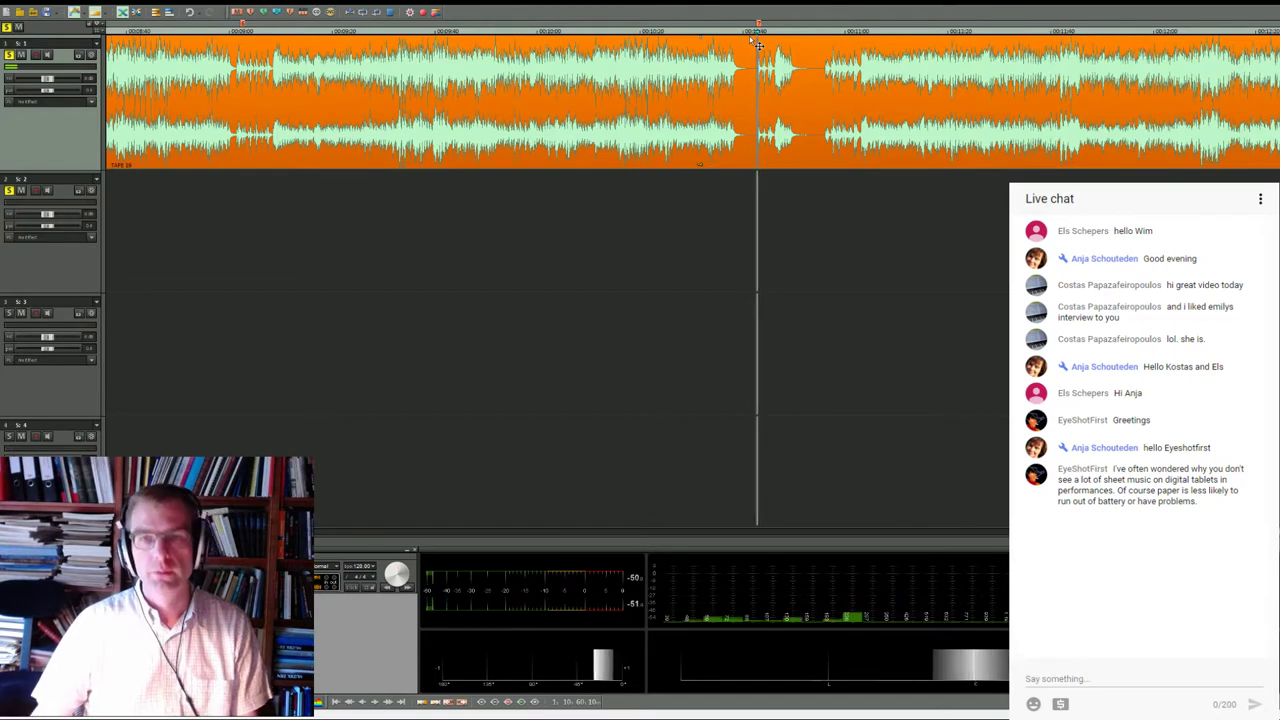
left_click(826, 33)
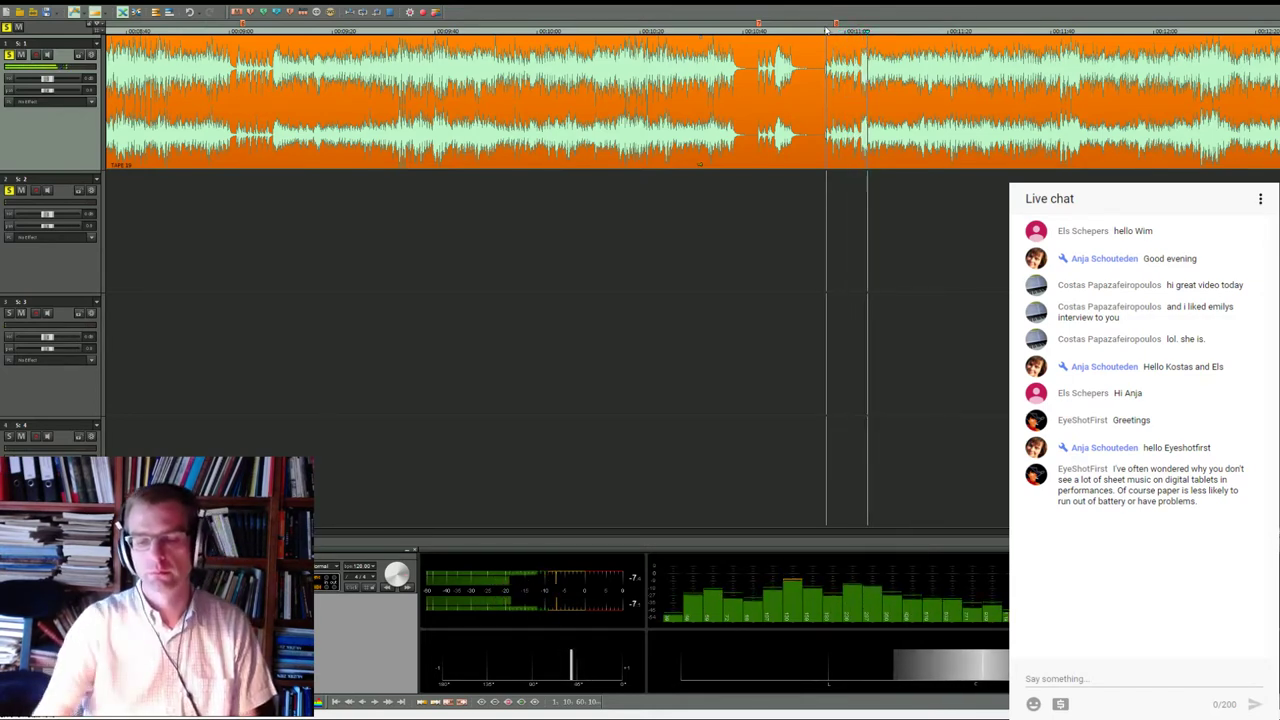
Audition the next pause and place a marker near the start of the take that follows it, at about 12:50
scroll(810, 55, "down", 3)
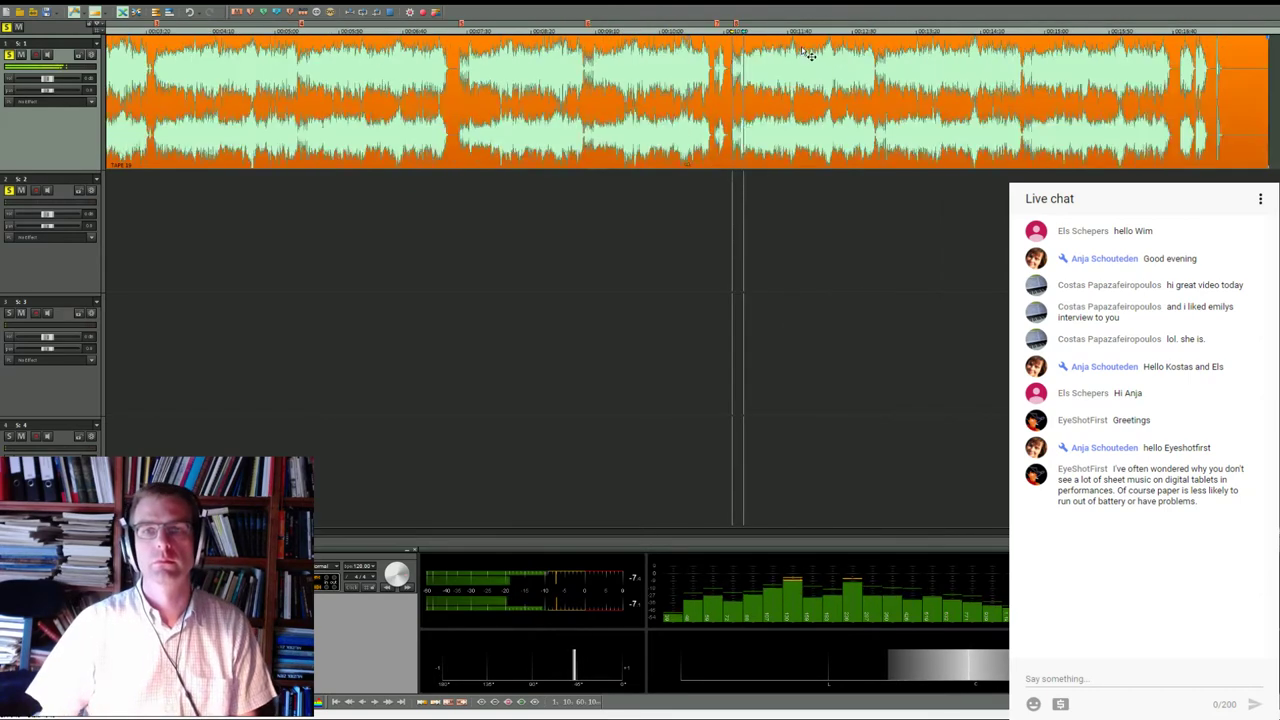
left_click(871, 32)
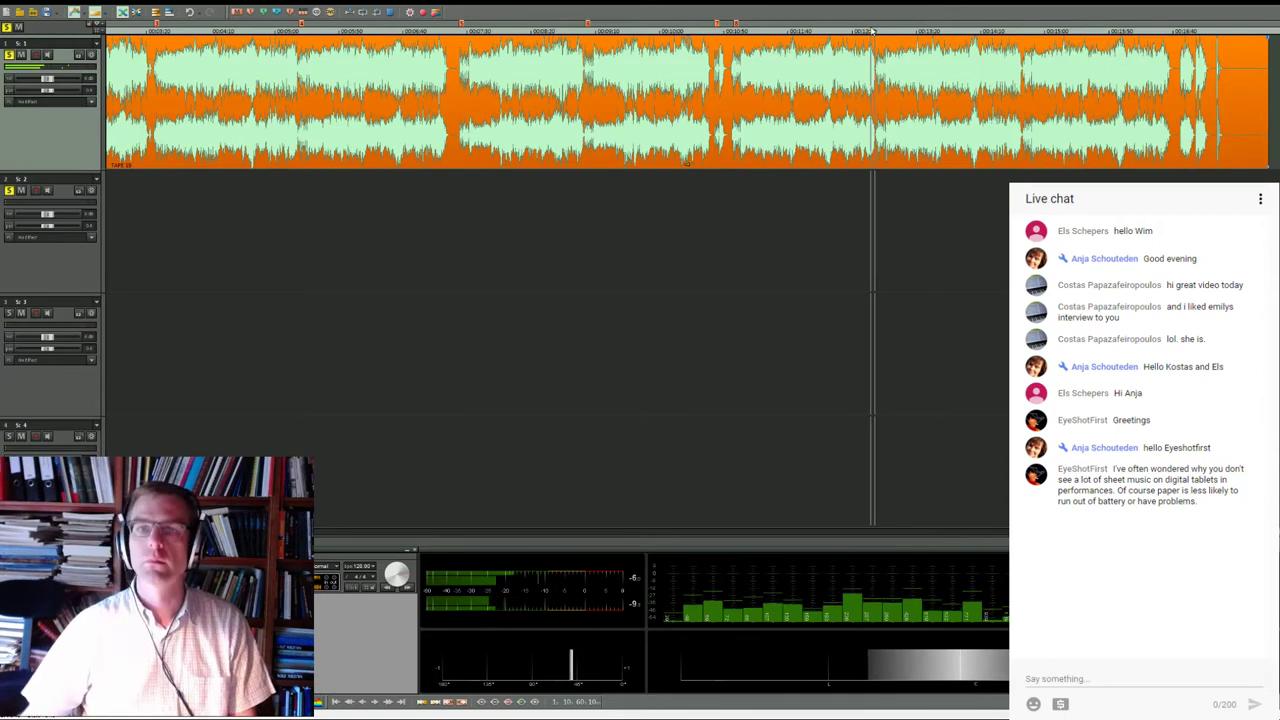
scroll(873, 32, "up", 3)
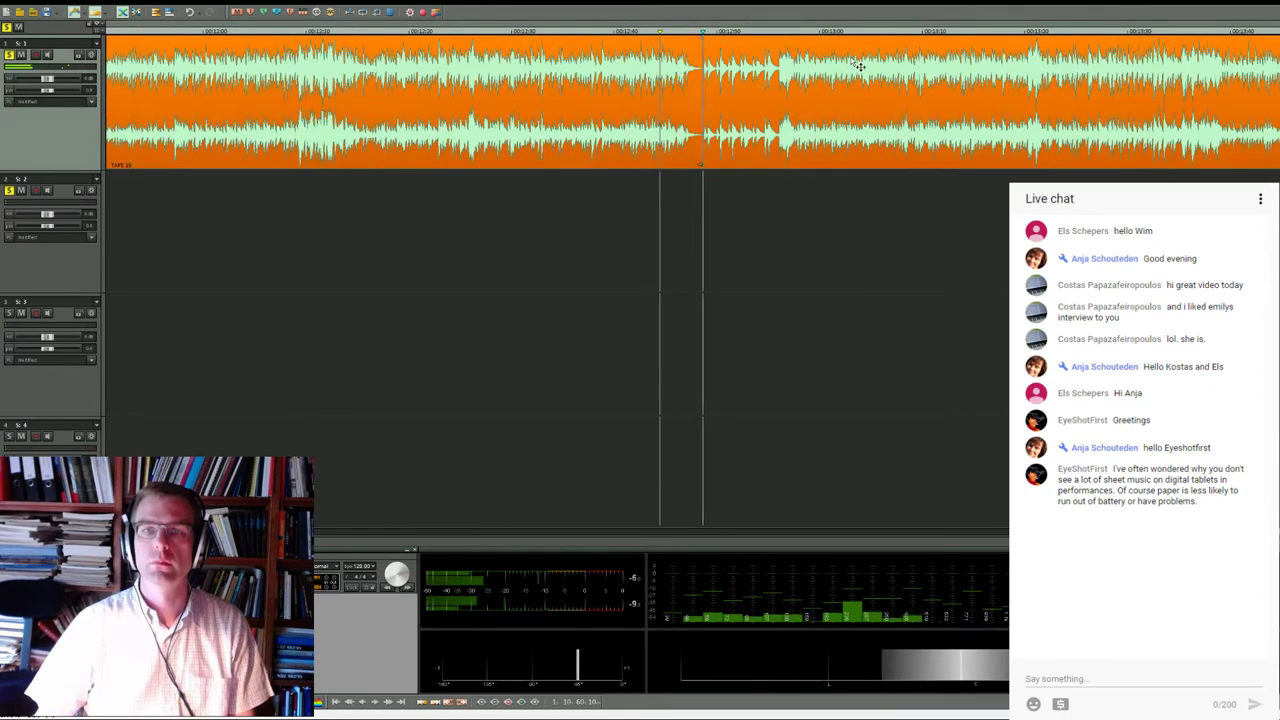
left_click(701, 31)
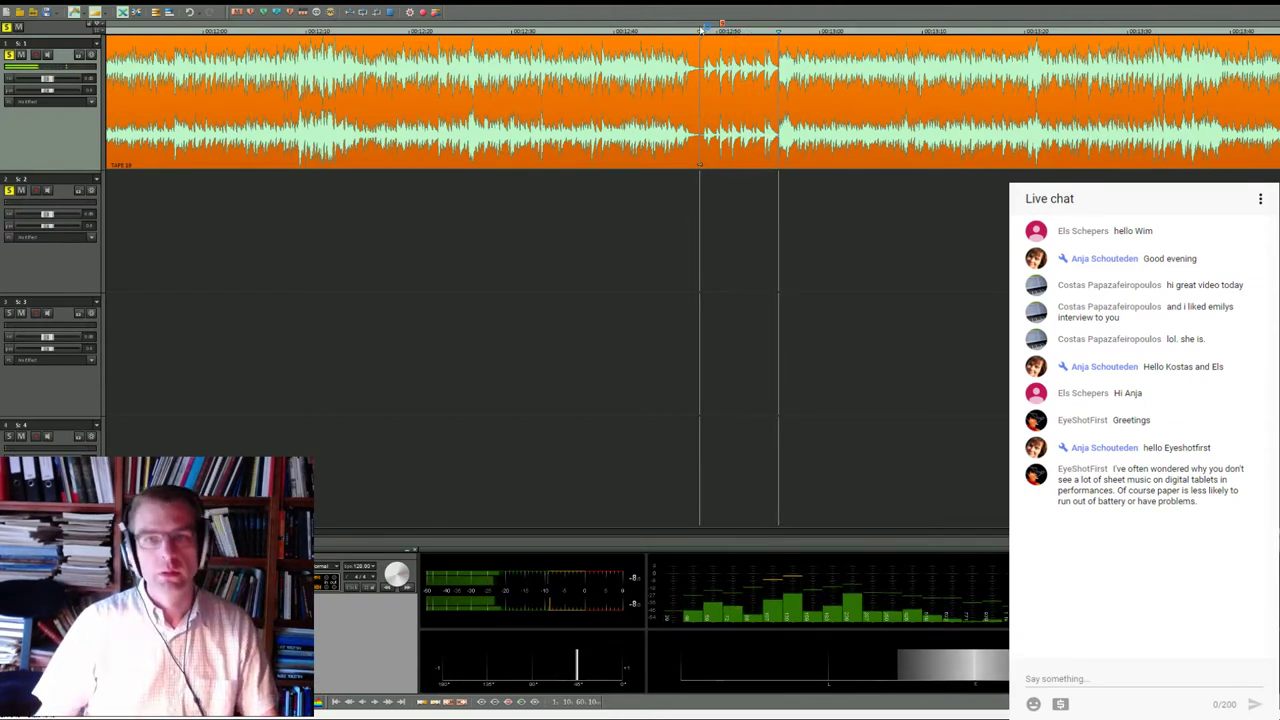
Locate the next pause in the recording and place a marker at the start of the take following it, at about 14:43
scroll(713, 103, "down", 2)
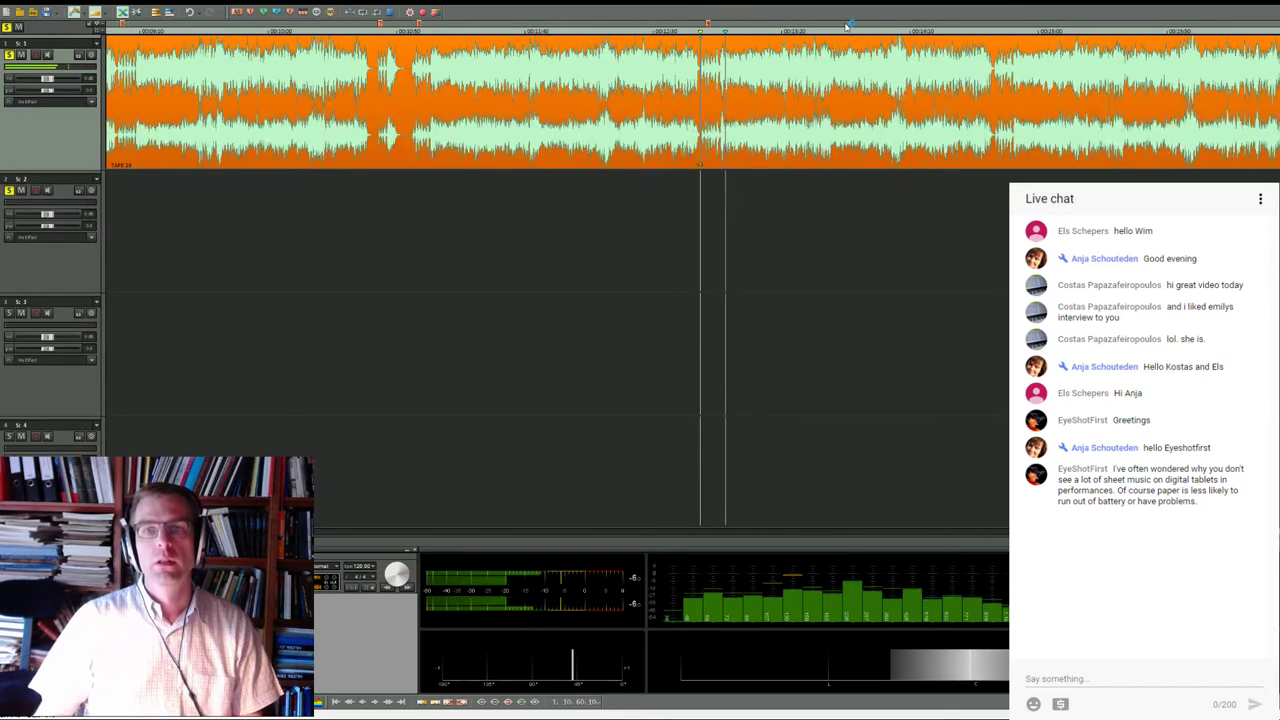
scroll(816, 75, "up", 2)
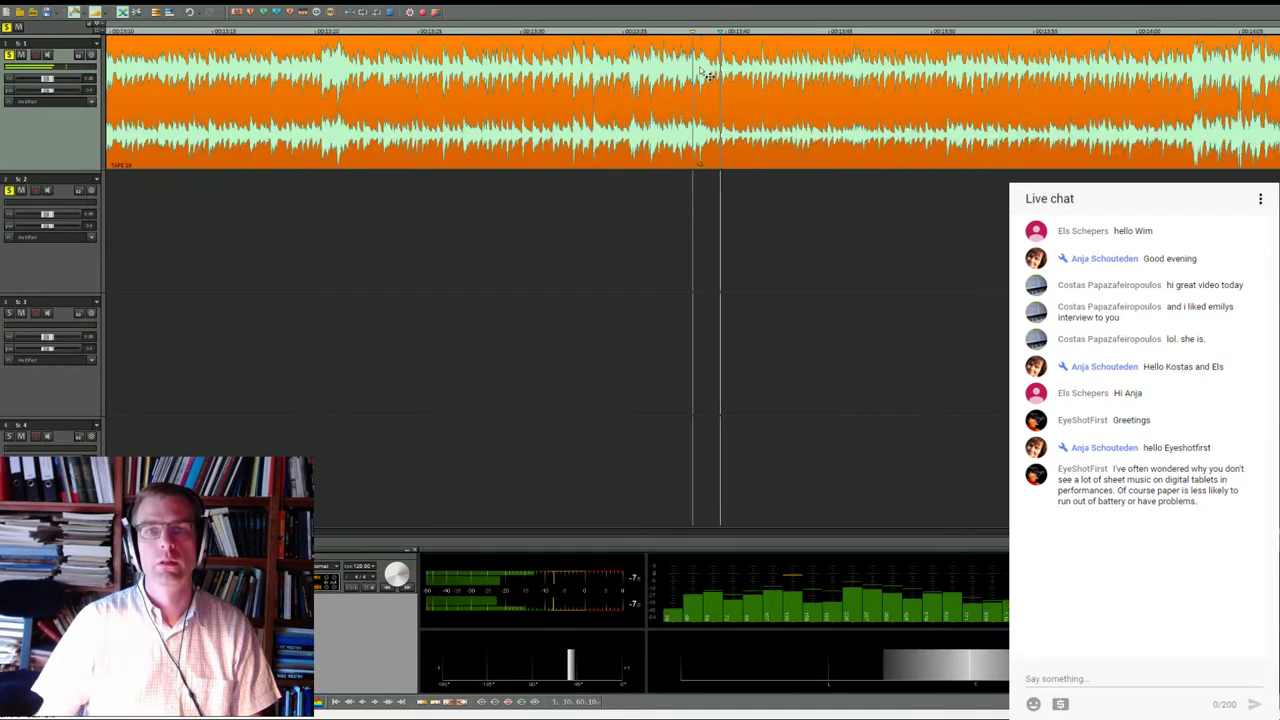
scroll(800, 70, "down", 3)
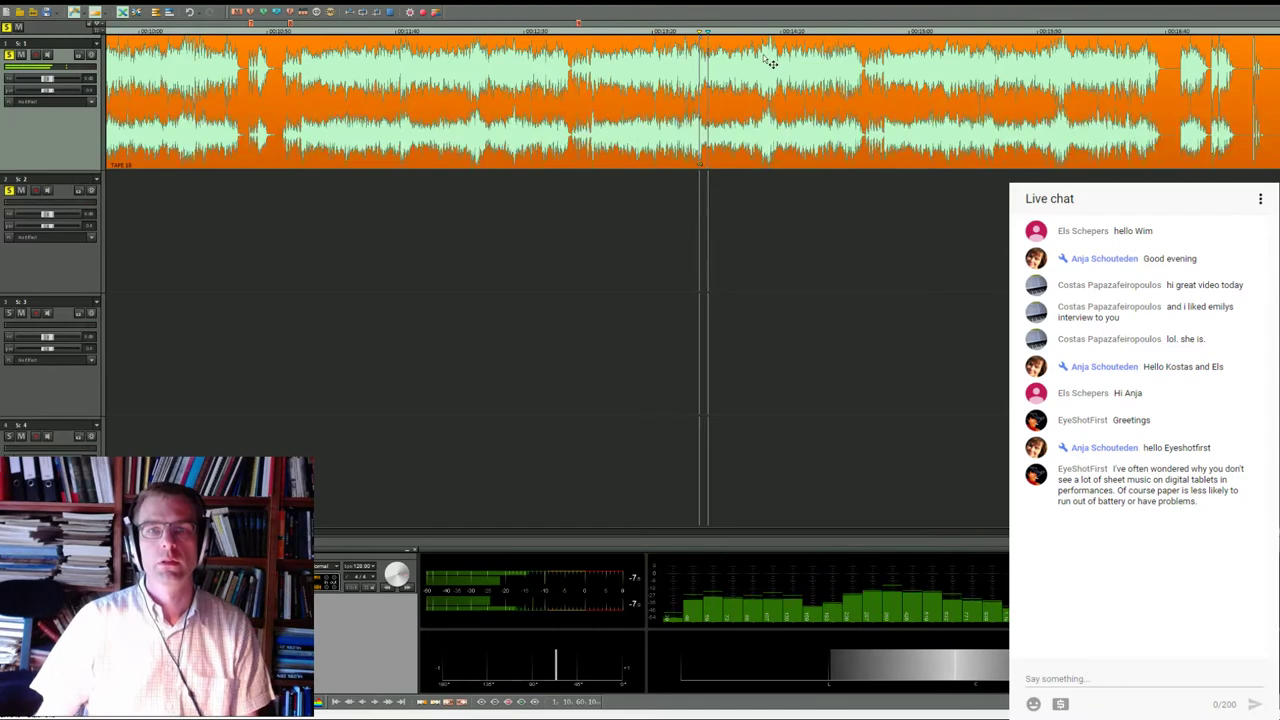
left_click(858, 31)
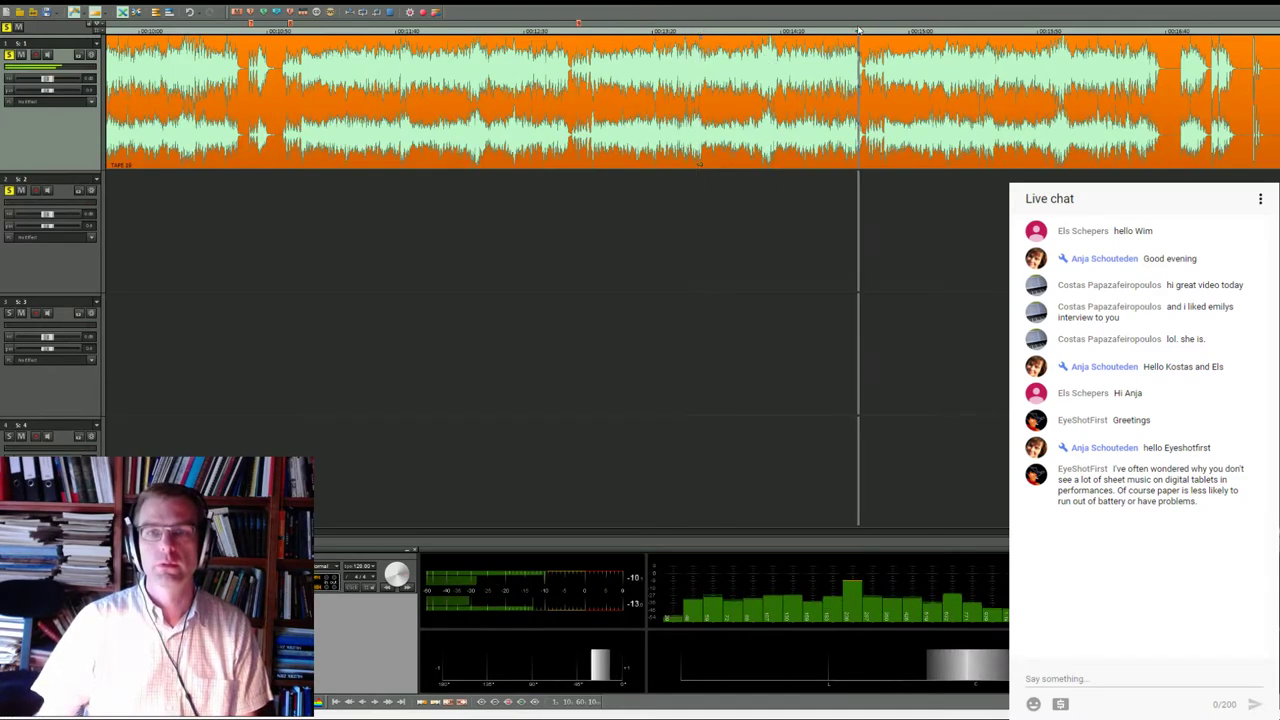
scroll(760, 30, "up", 2)
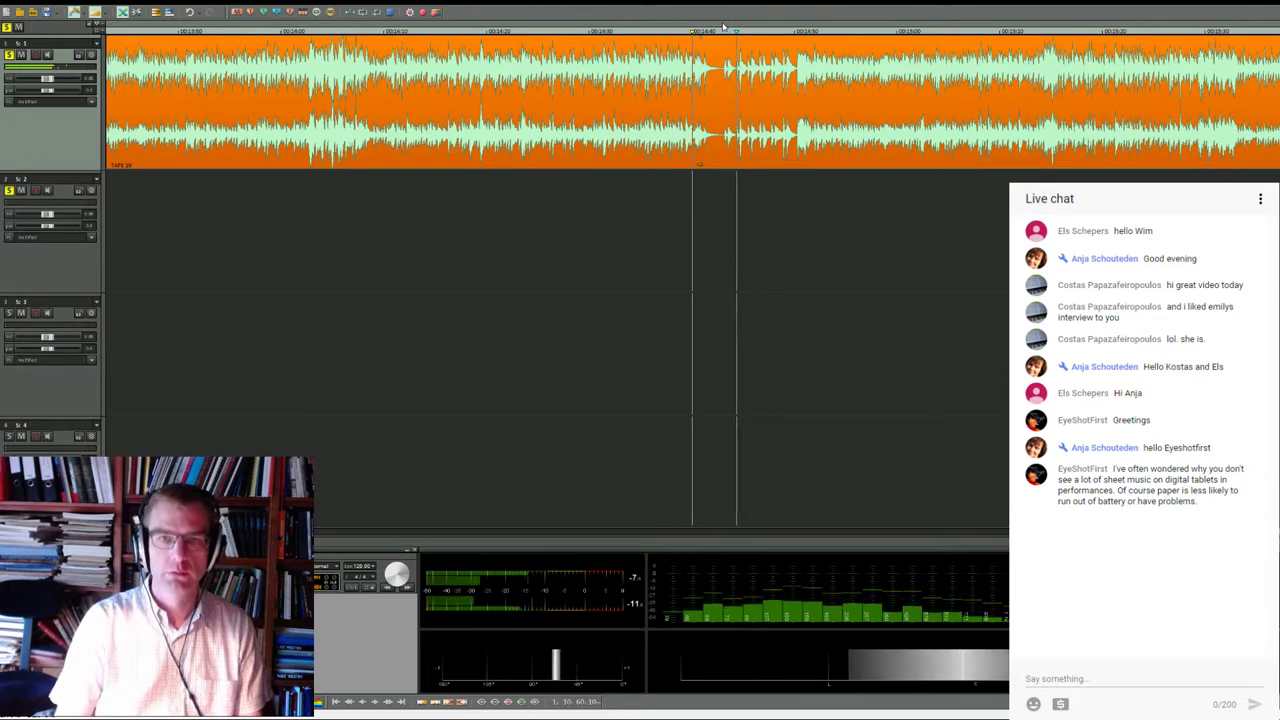
left_click(723, 25)
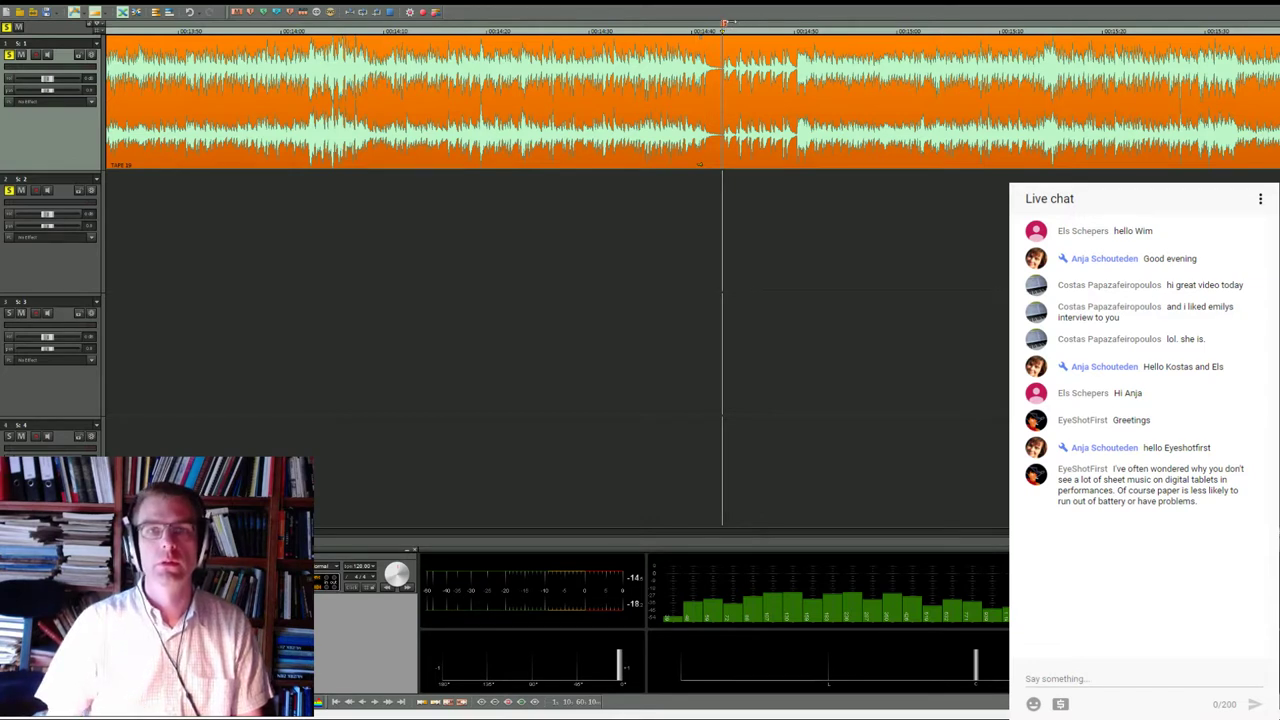
Place a second marker just after the one at the take's start, at about 14:45, and play the take from its beginning
left_click(741, 22)
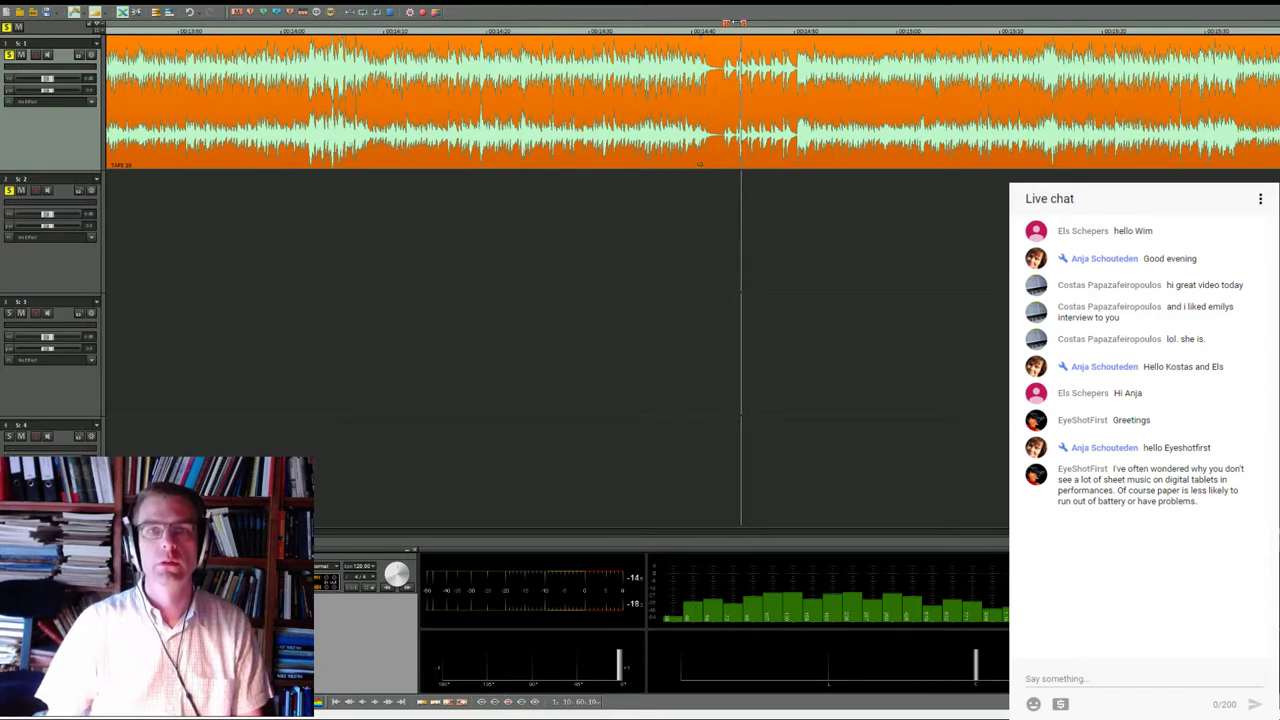
left_click(738, 22)
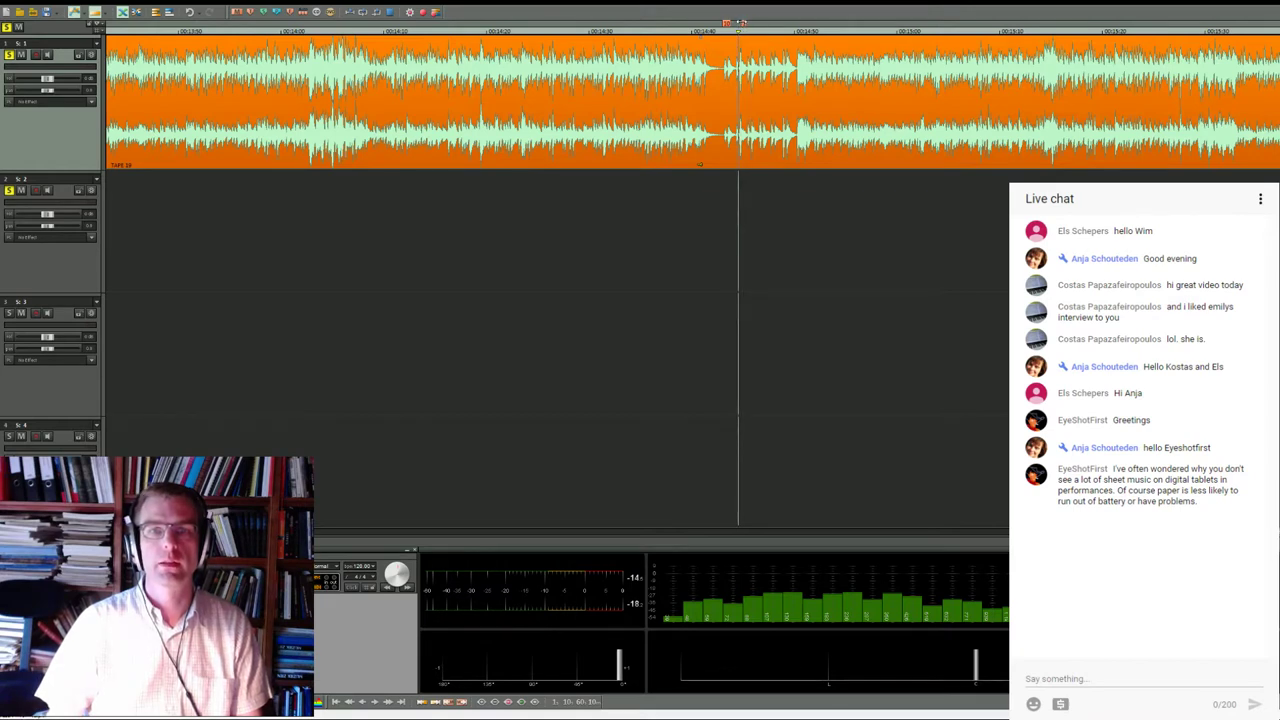
left_click(722, 44)
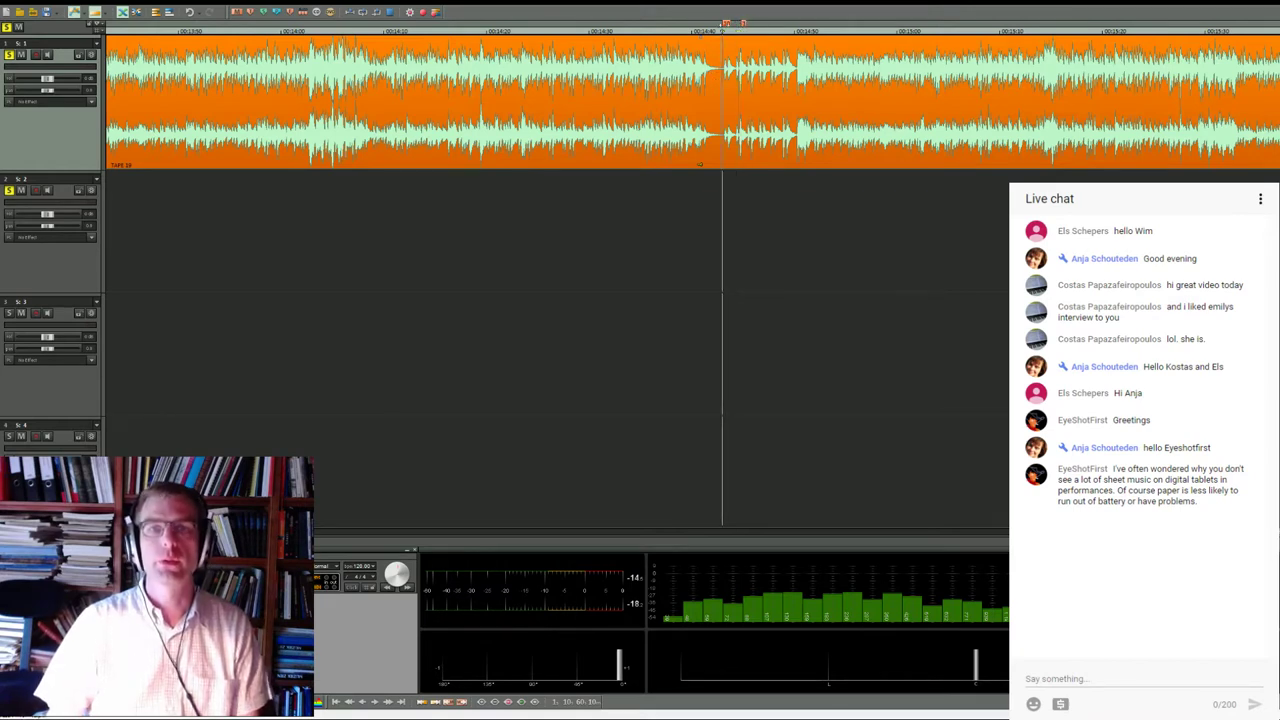
key("space")
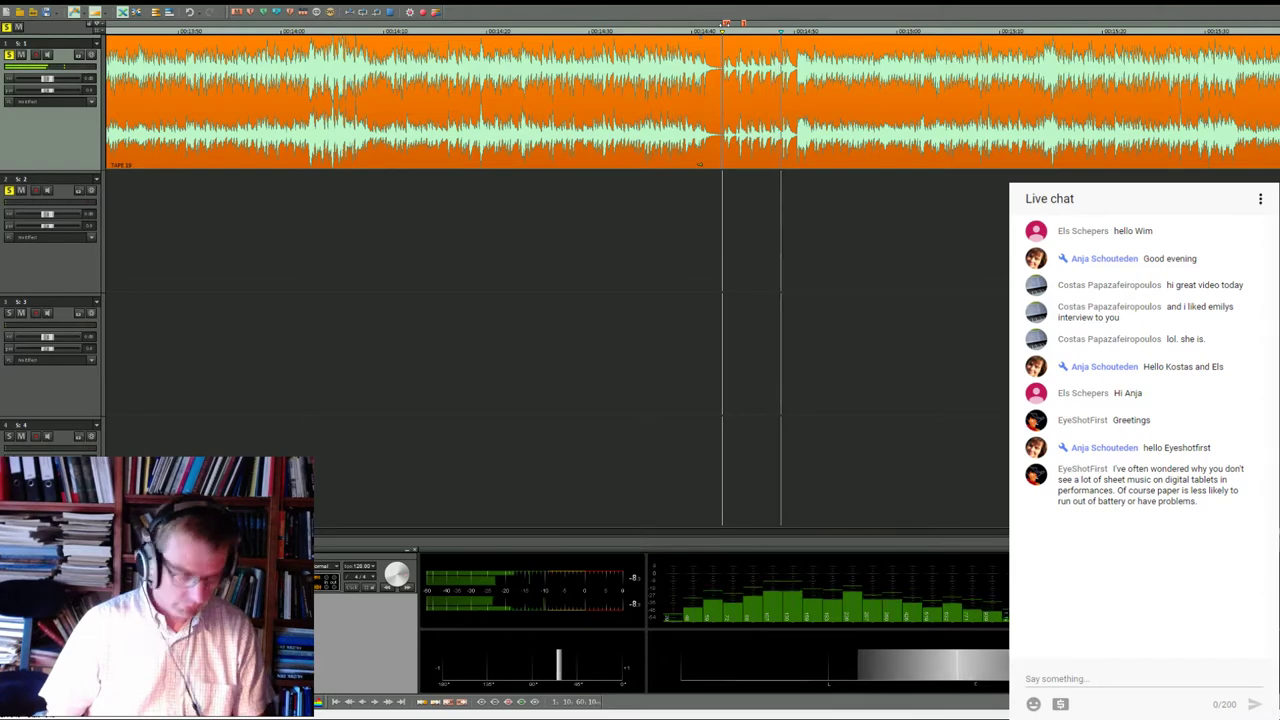
Audition the short fragments following the last take and split the recording just before the first of them, at about 16:45
scroll(747, 59, "down", 3)
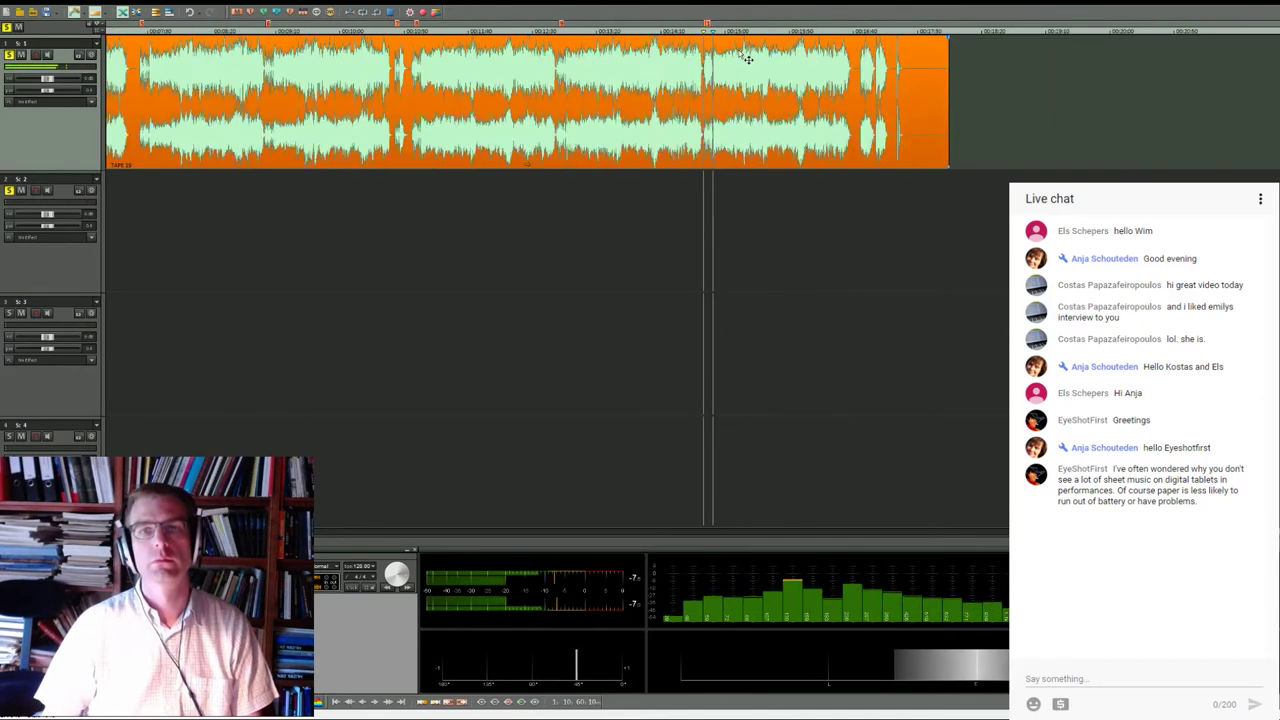
scroll(860, 55, "up", 2)
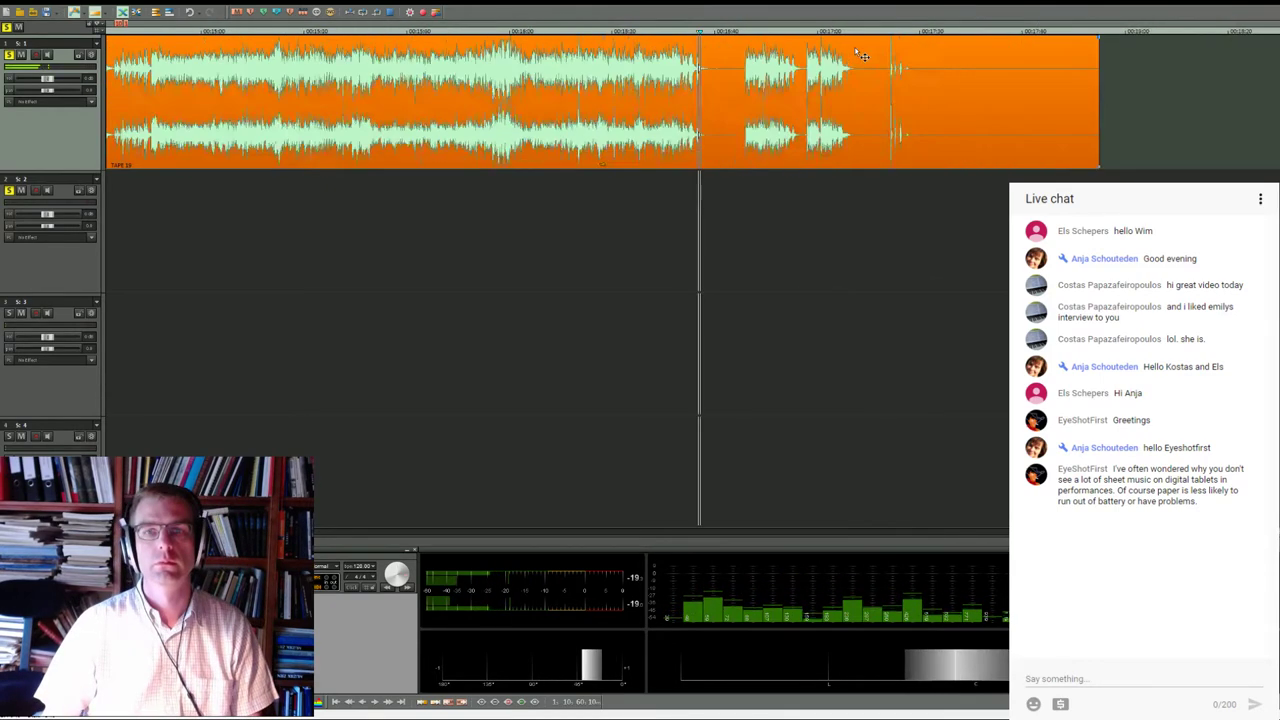
scroll(860, 55, "up", 2)
left_click(790, 30)
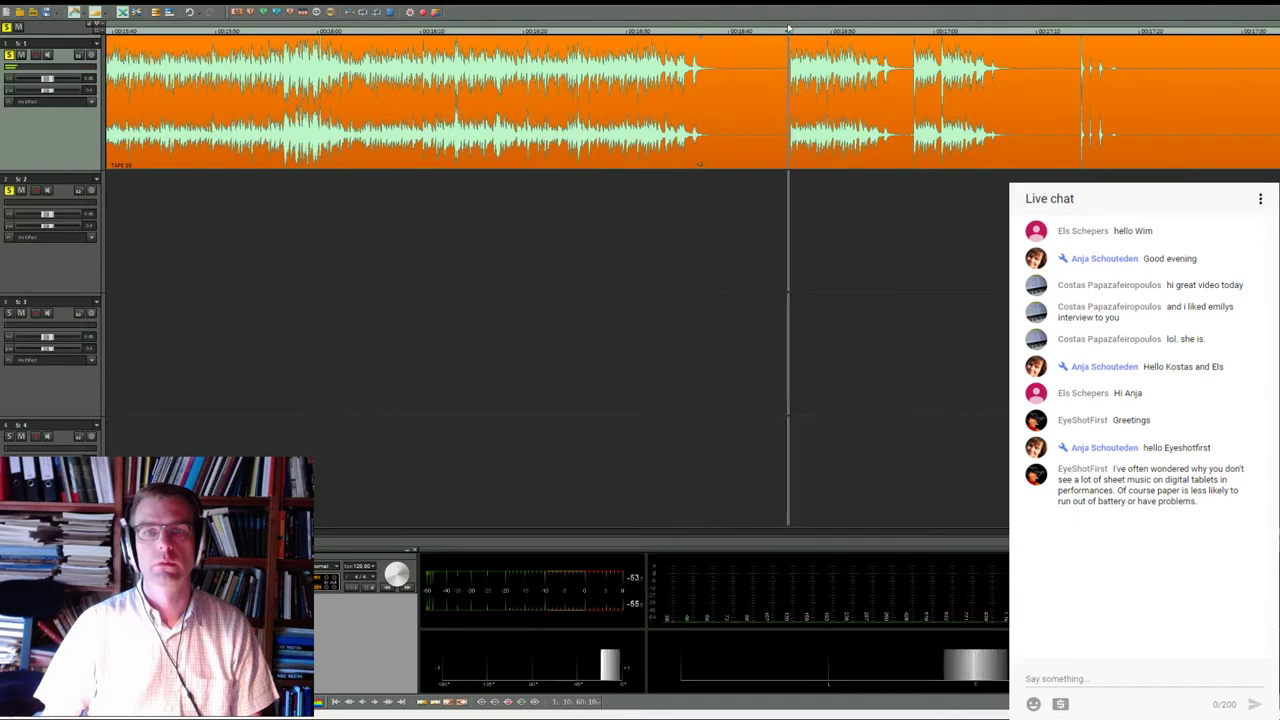
left_click(910, 30)
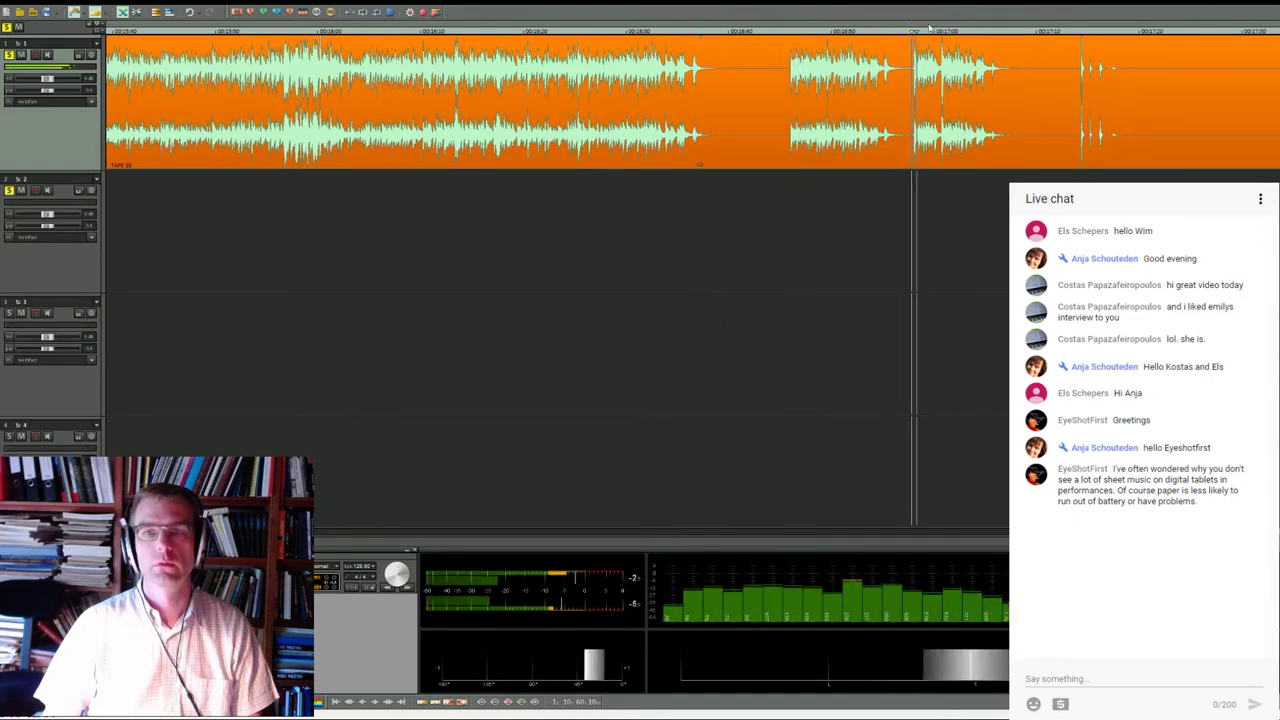
left_click(1080, 30)
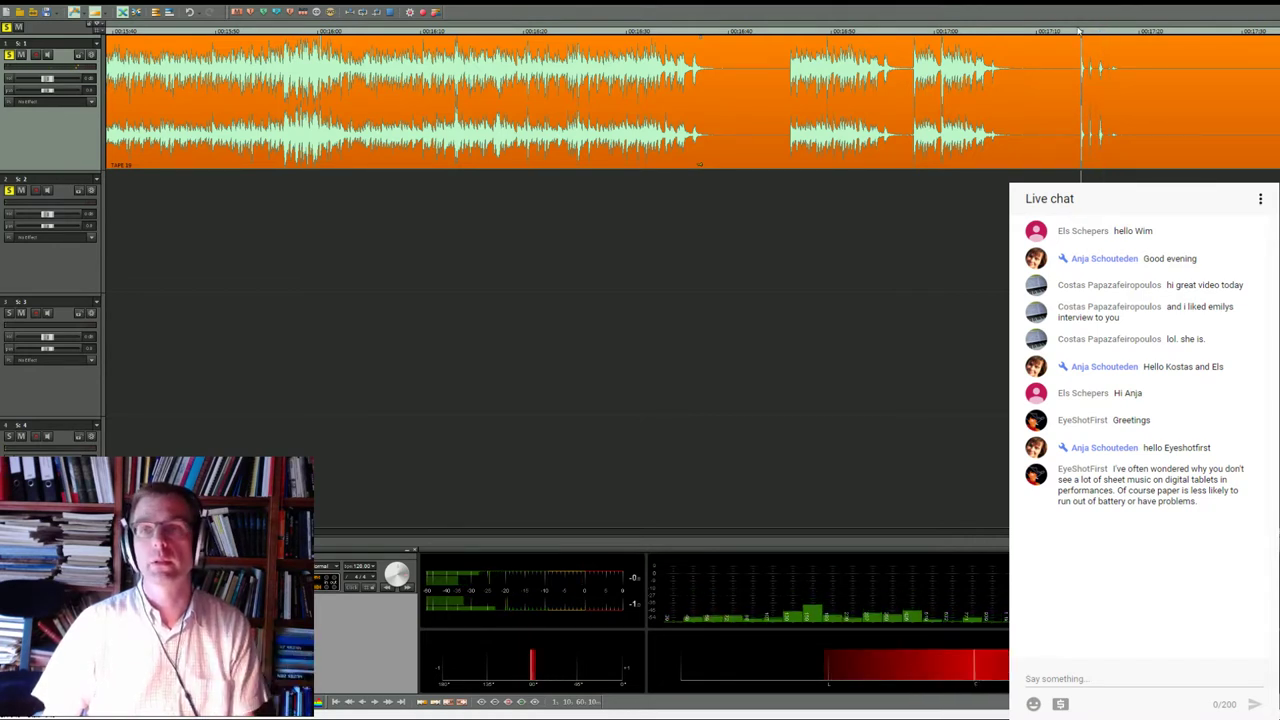
left_click(786, 22)
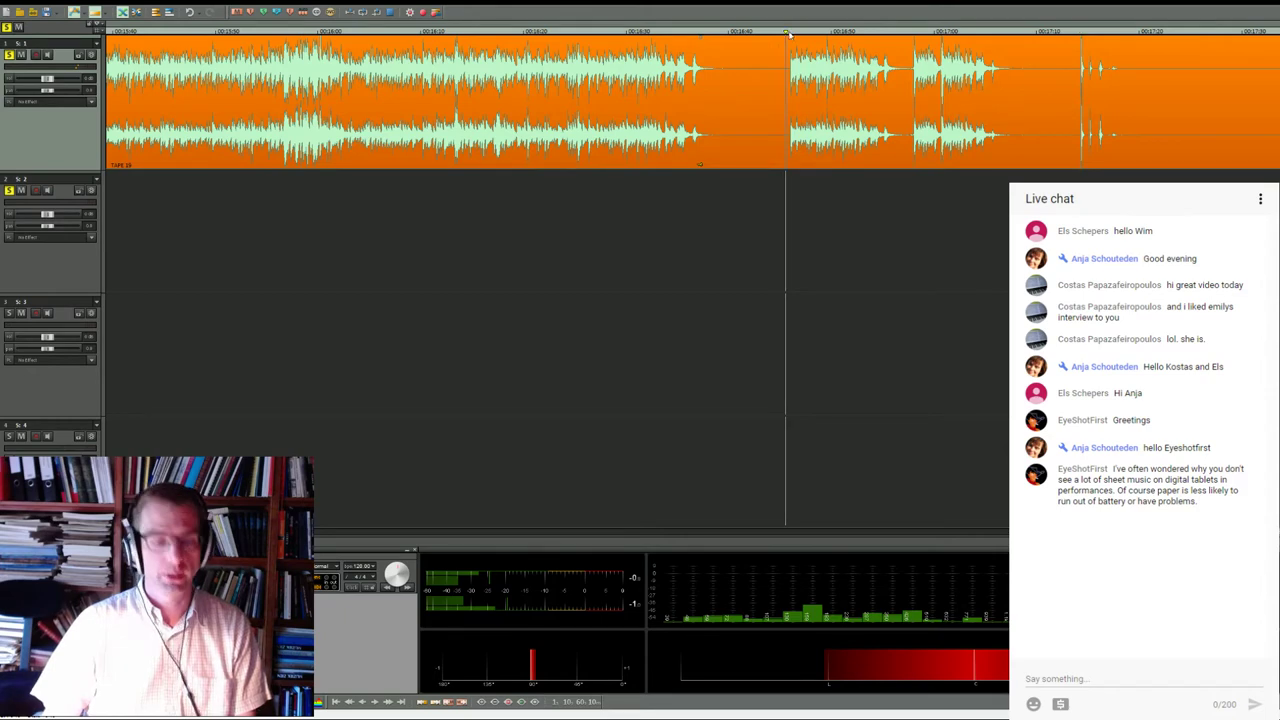
key("t")
Move the split-off end clip containing the short fragments down to track 3
scroll(855, 101, "down", 3)
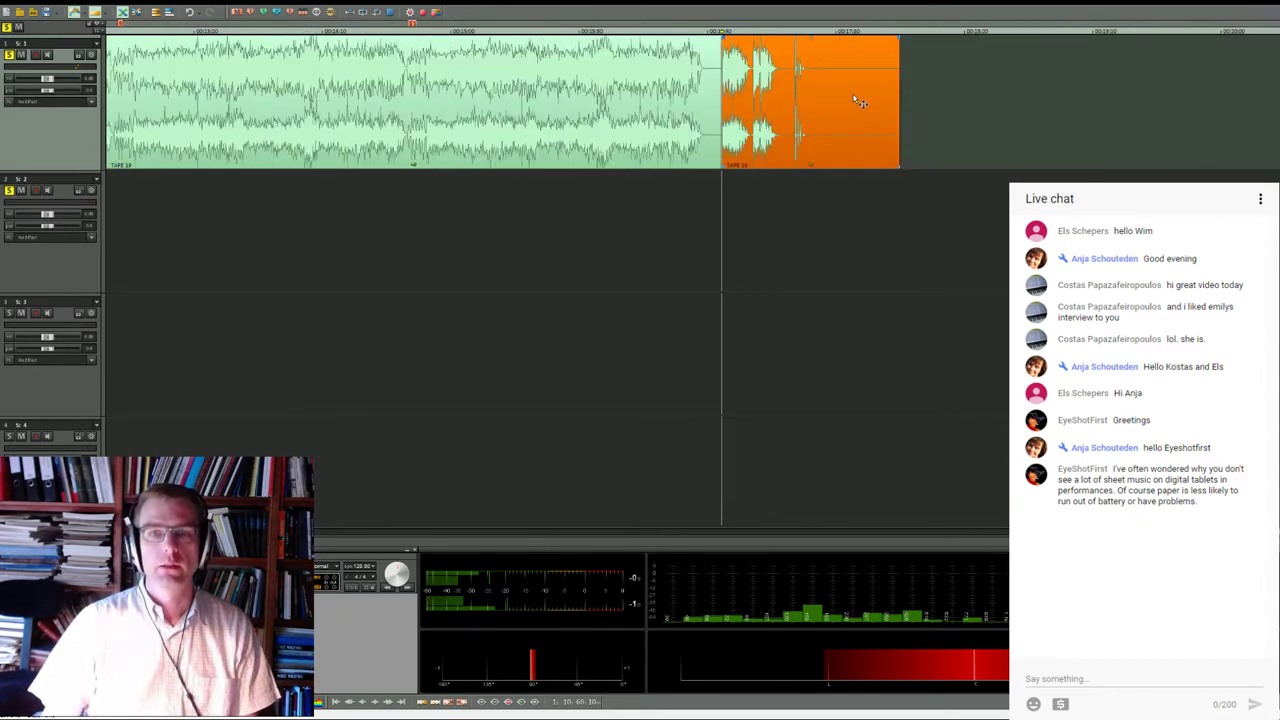
scroll(858, 101, "down", 2)
left_click_drag(760, 96, 796, 381)
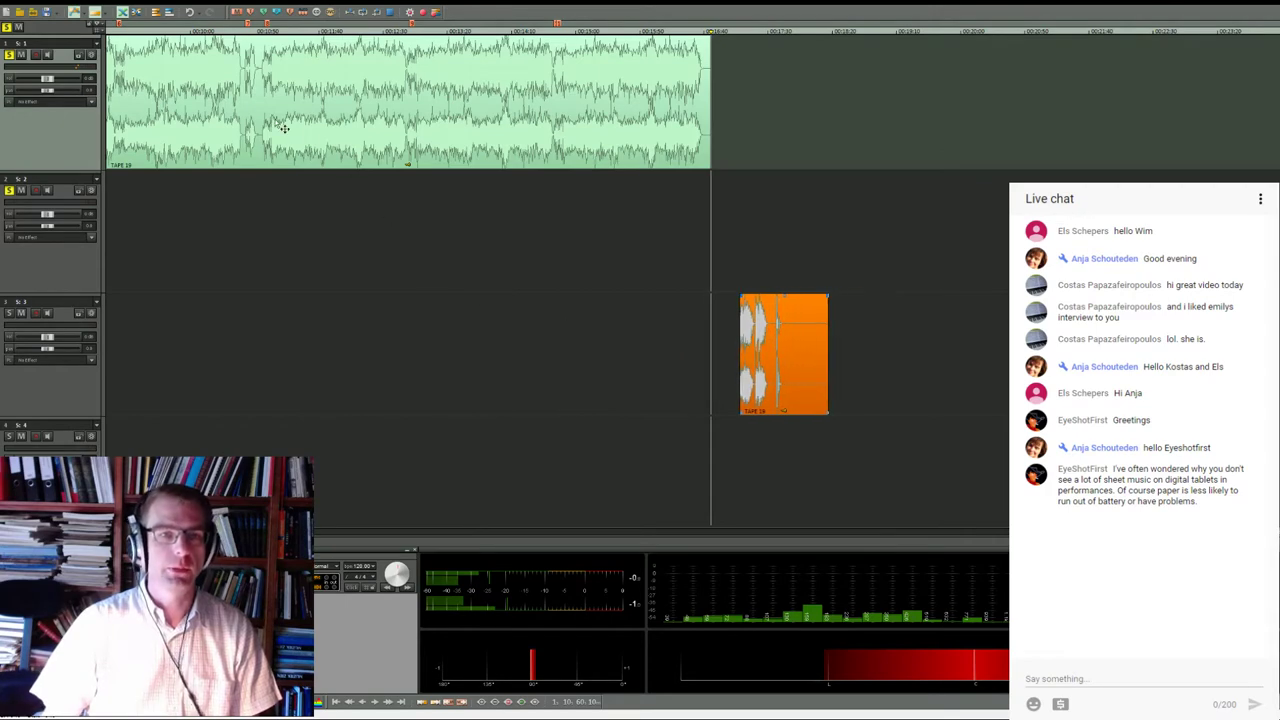
Review the marked recording and try placing an extra marker inside the last take, at about 15:14
left_click(204, 64)
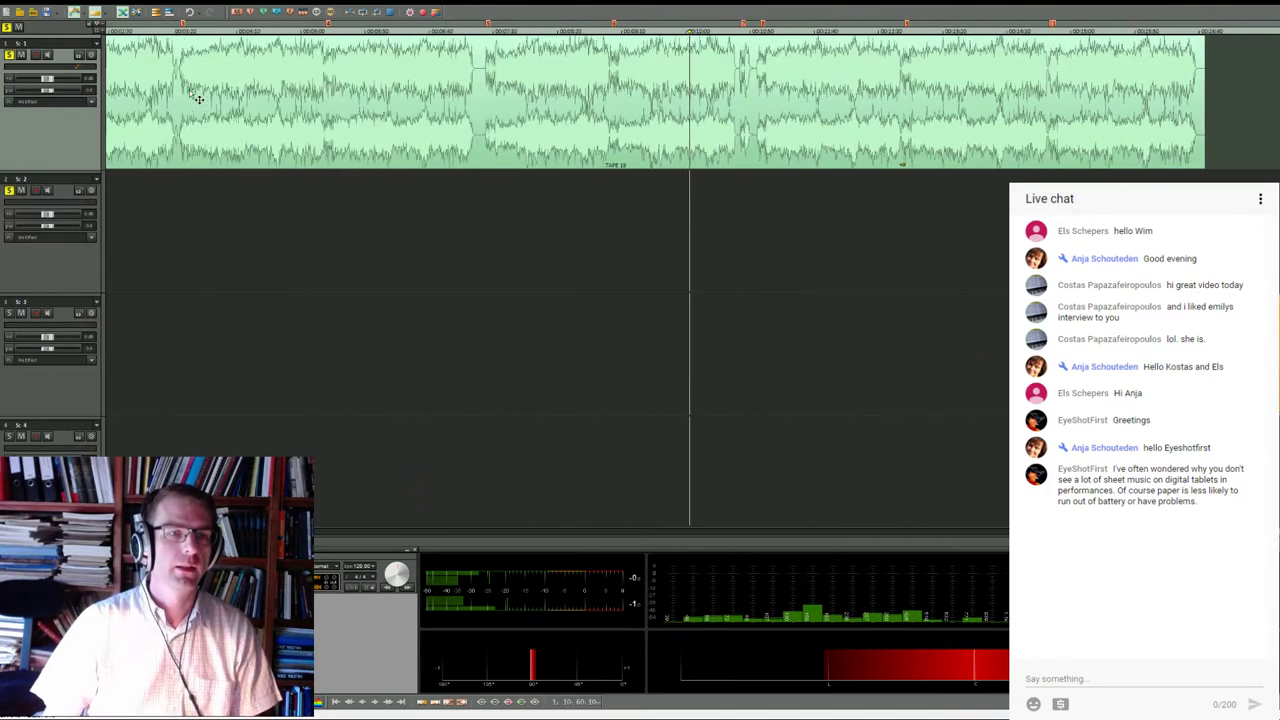
scroll(198, 98, "up", 2)
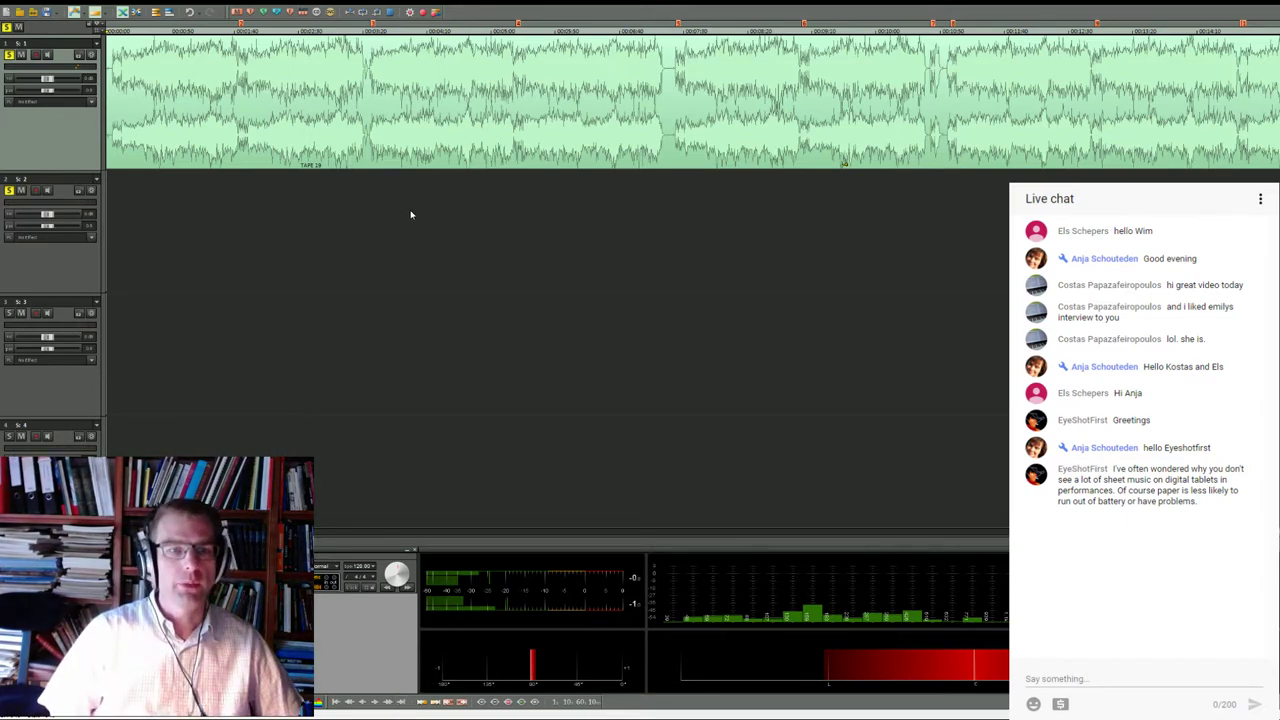
scroll(418, 214, "down", 3)
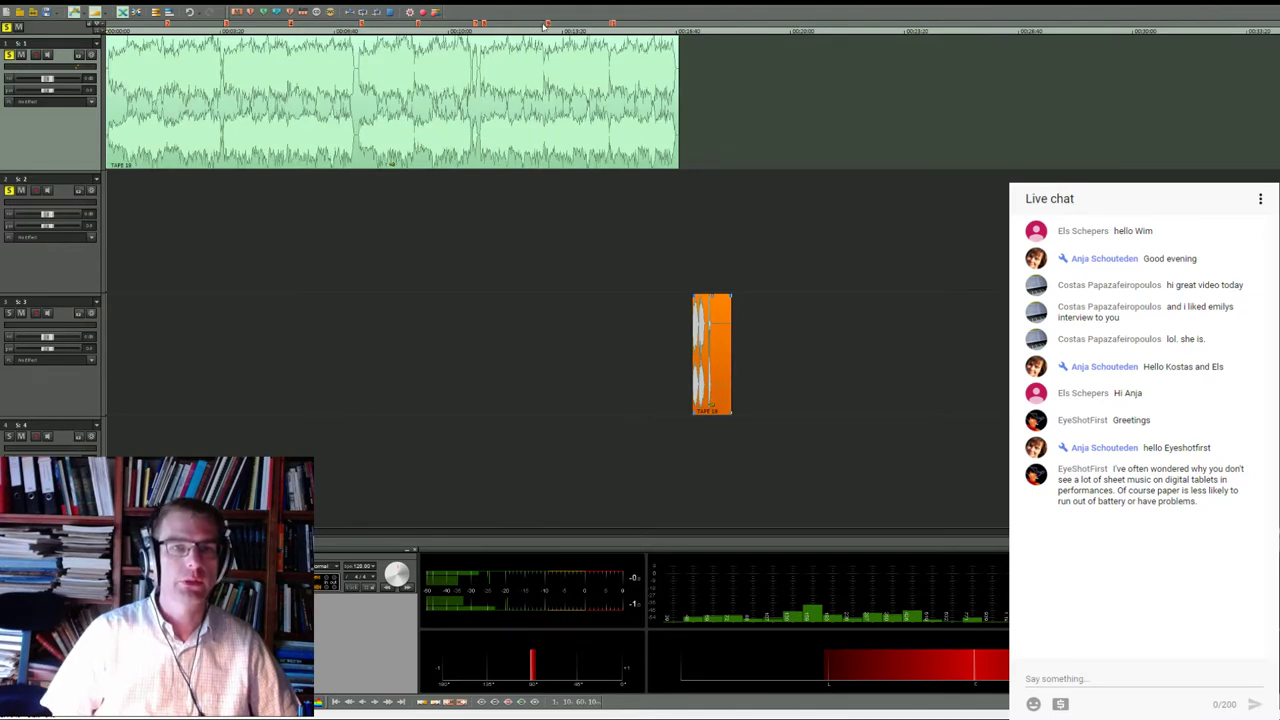
left_click(613, 25)
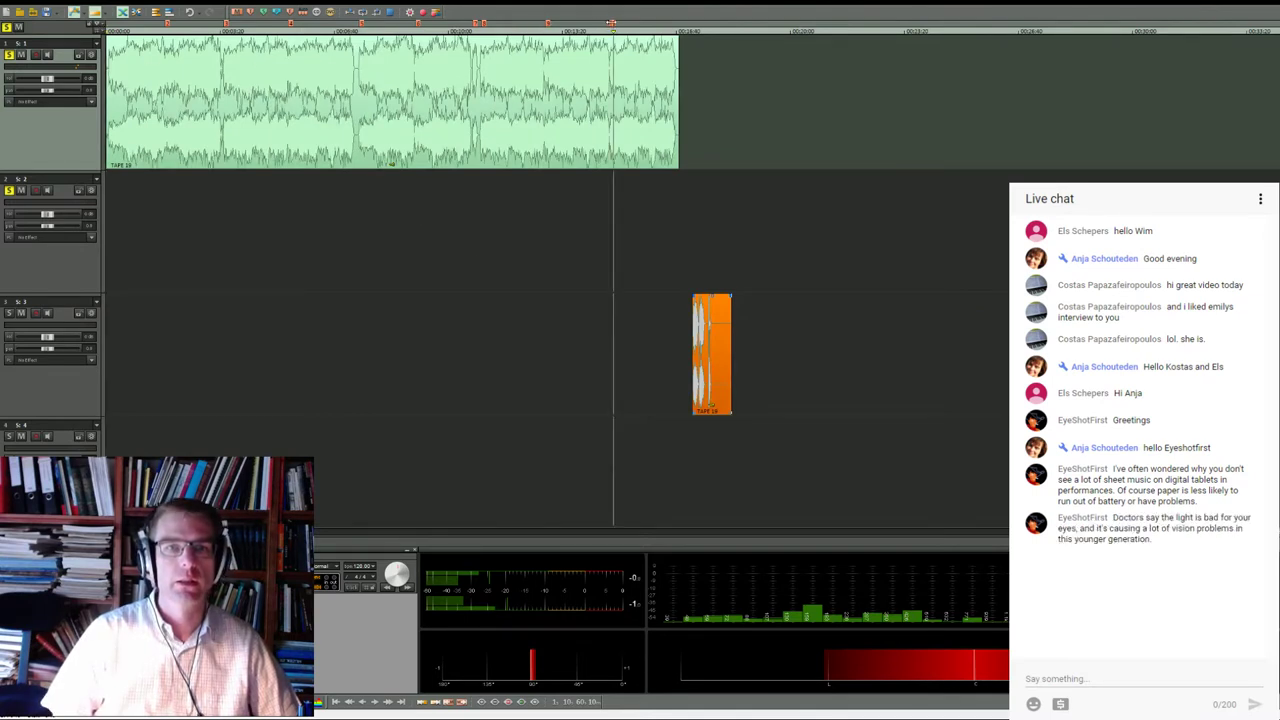
left_click(628, 23)
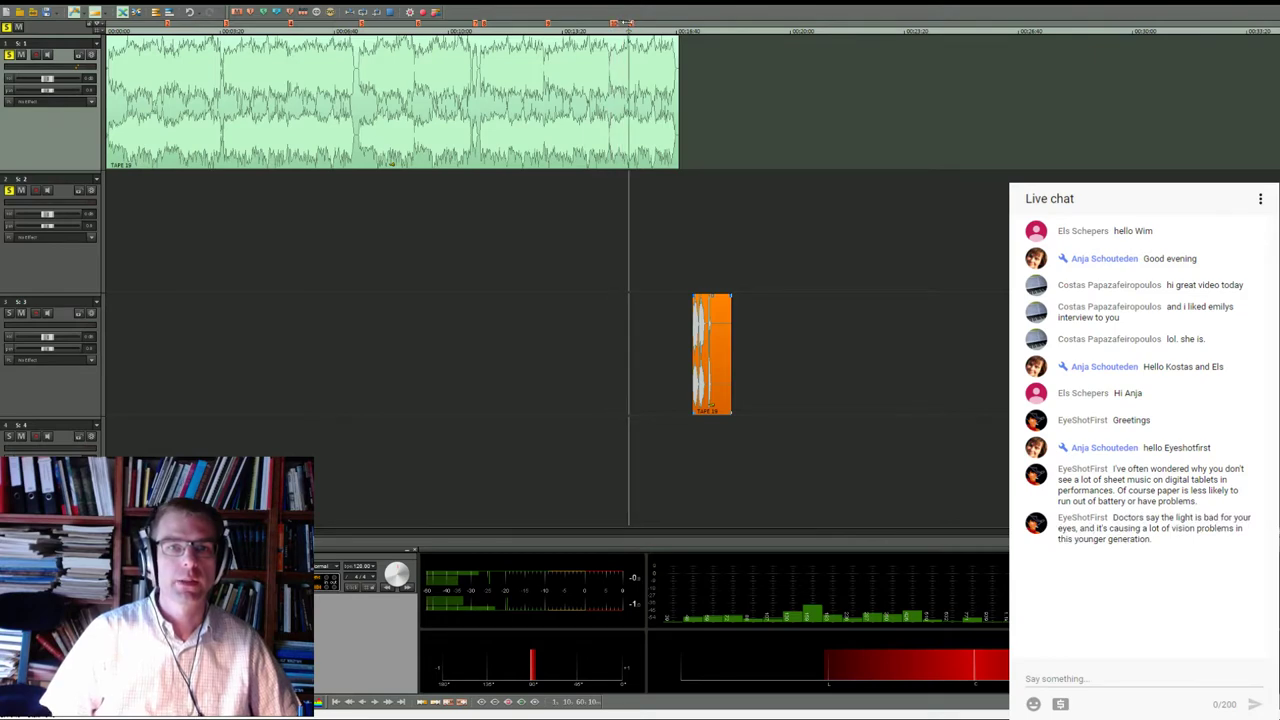
Place a marker inside the first take, at about 1:03
scroll(628, 22, "down", 5)
scroll(628, 22, "up", 4)
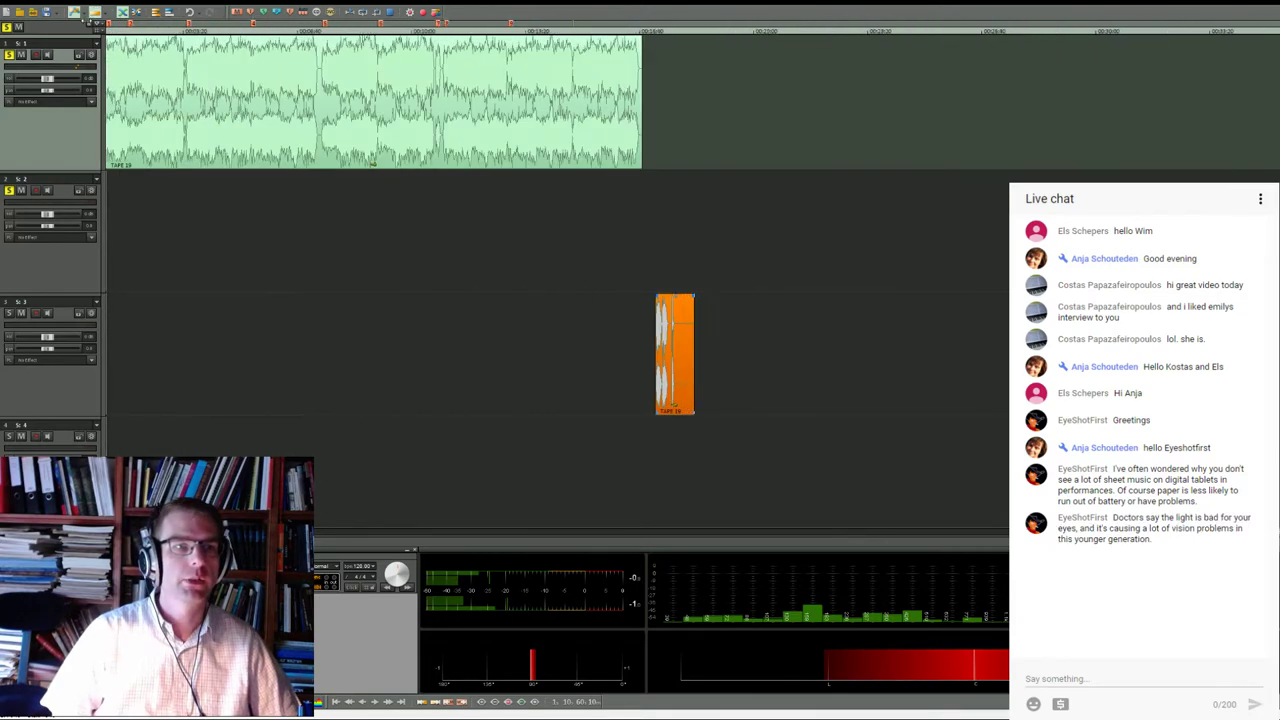
left_click(143, 120)
scroll(143, 120, "up", 1)
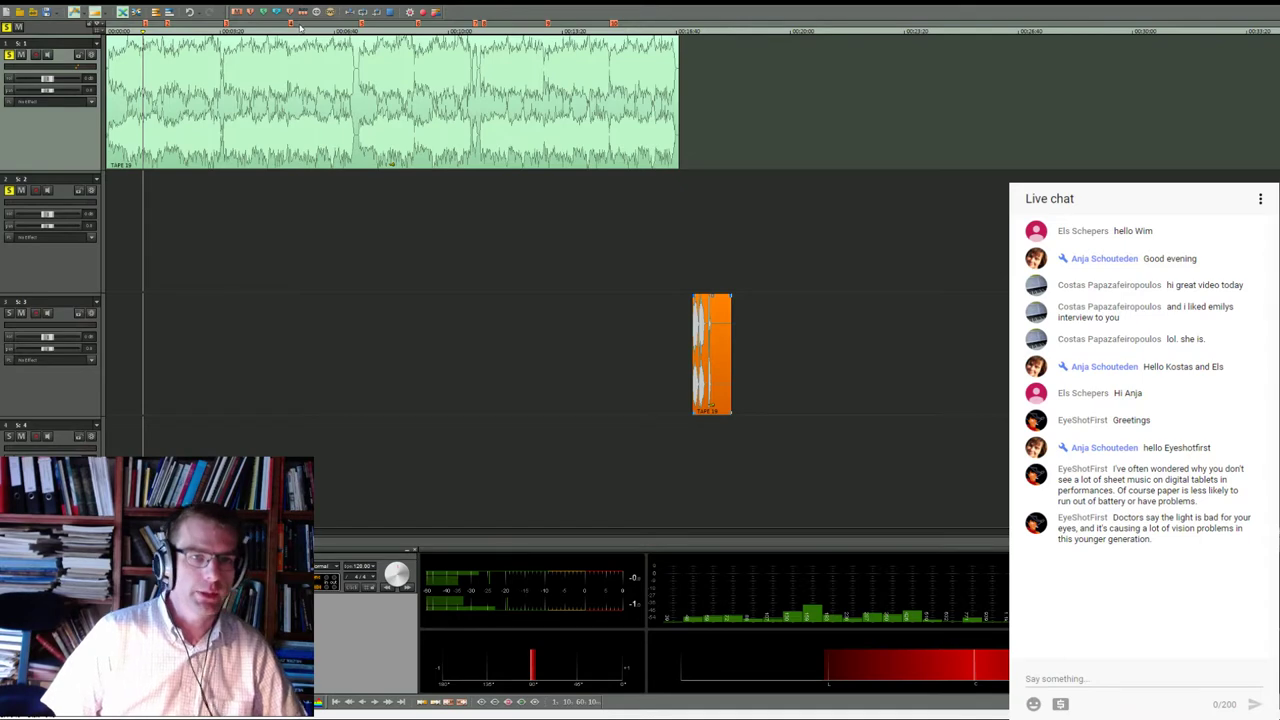
scroll(299, 28, "up", 3)
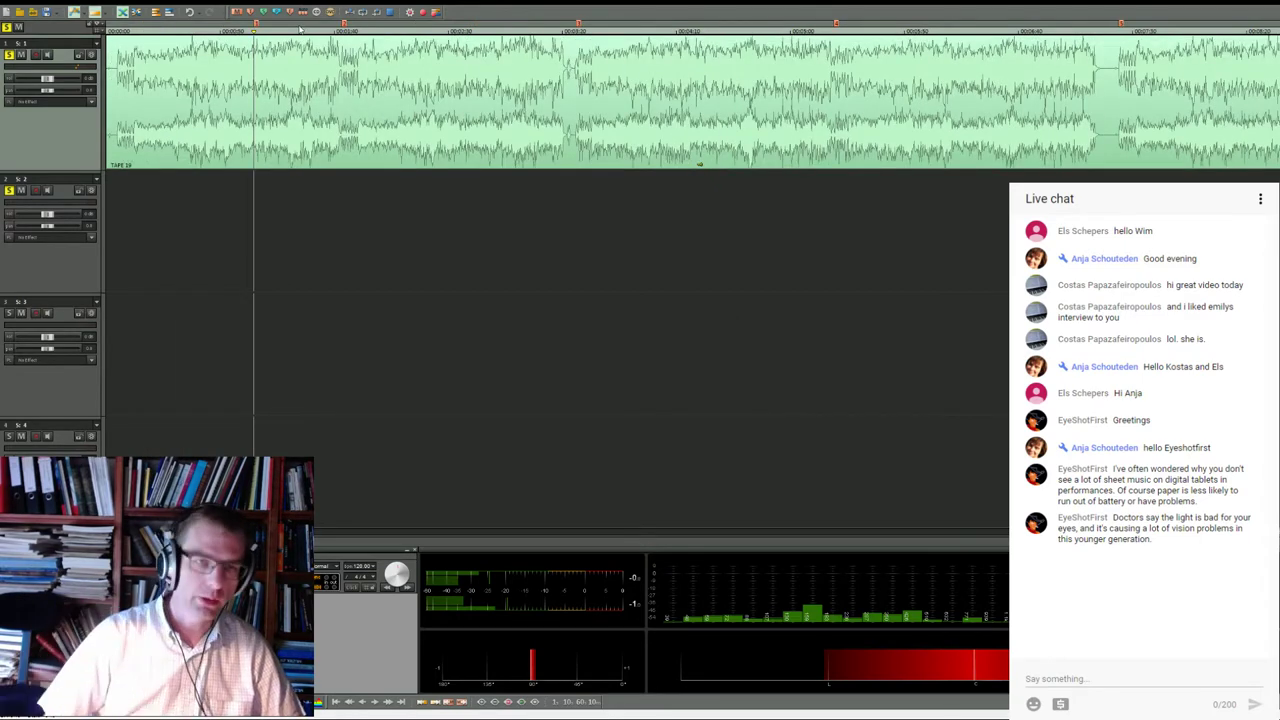
Check the marked take starts at about 5:20 and 3:25, auditioning the recording from the one at 3:25
scroll(301, 30, "down", 3)
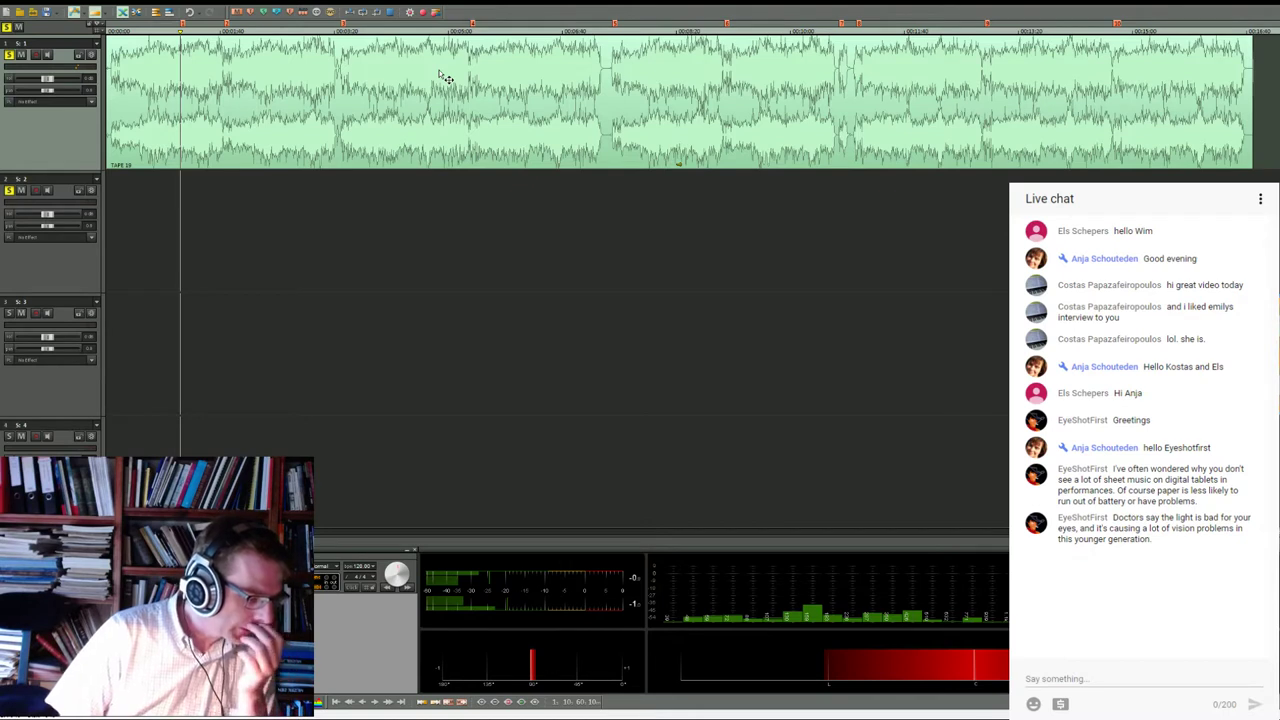
left_click(471, 38)
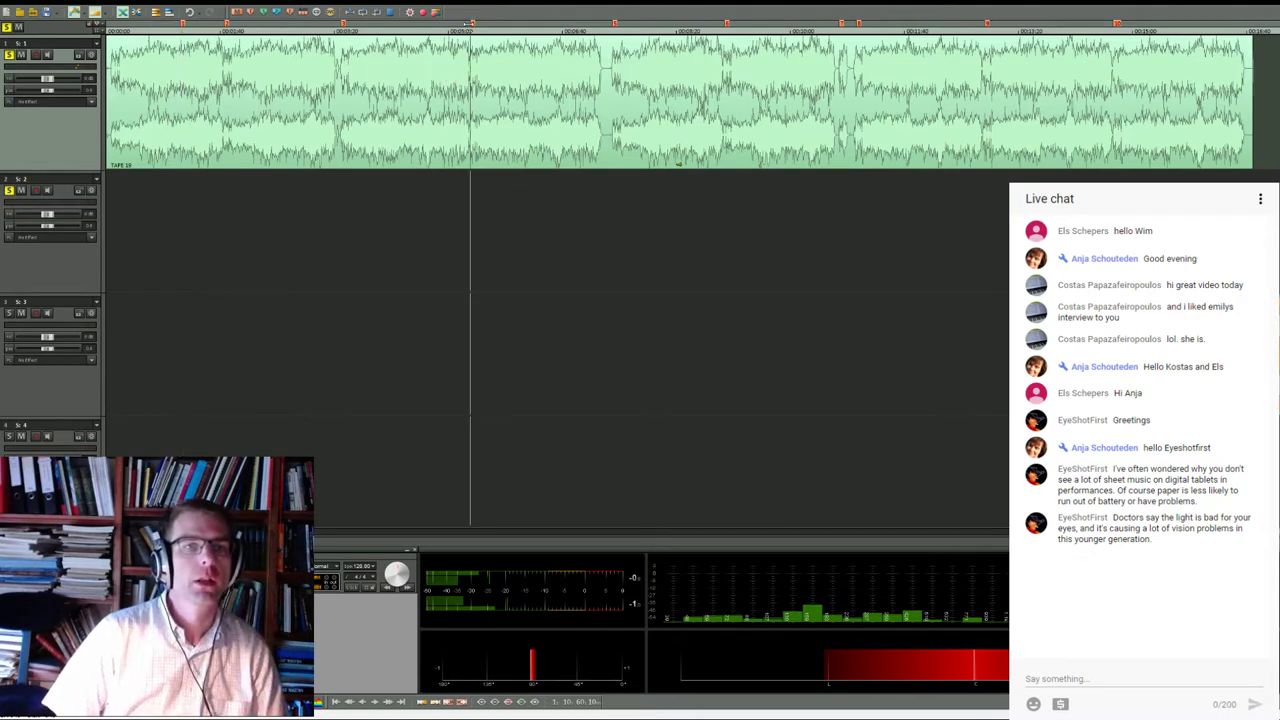
left_click(341, 26)
key("ctrl+Right")
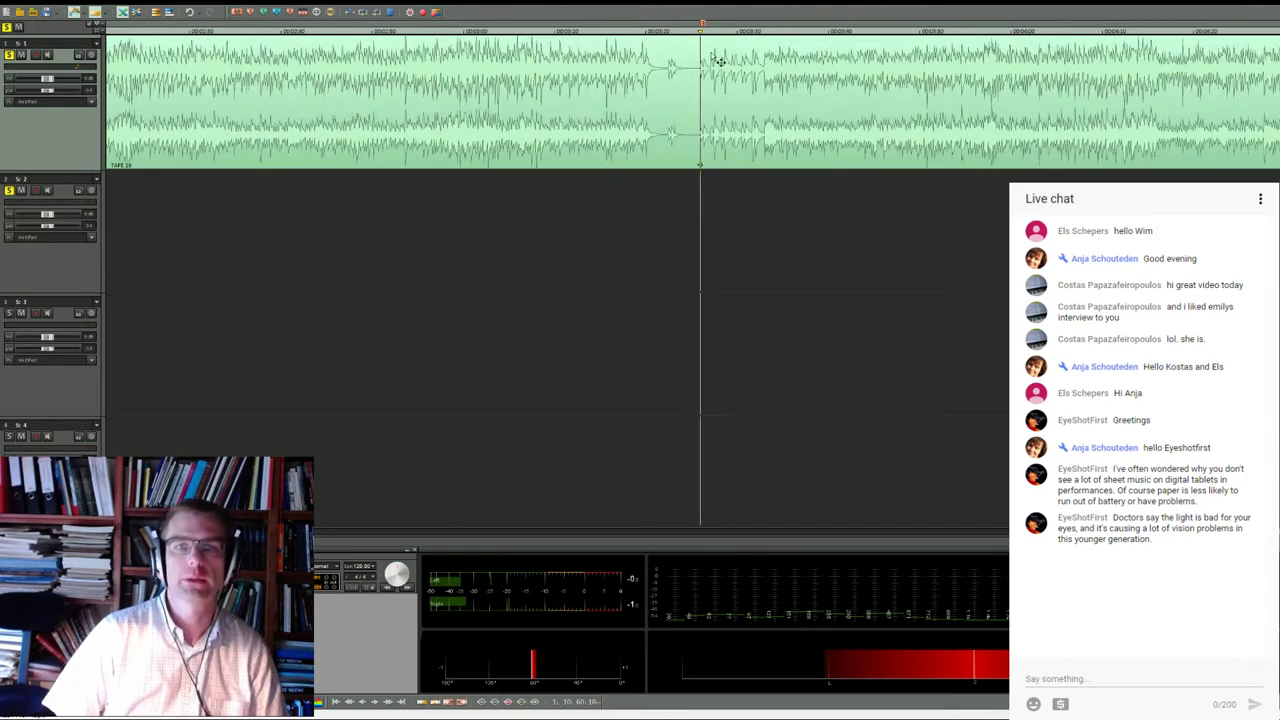
key("space")
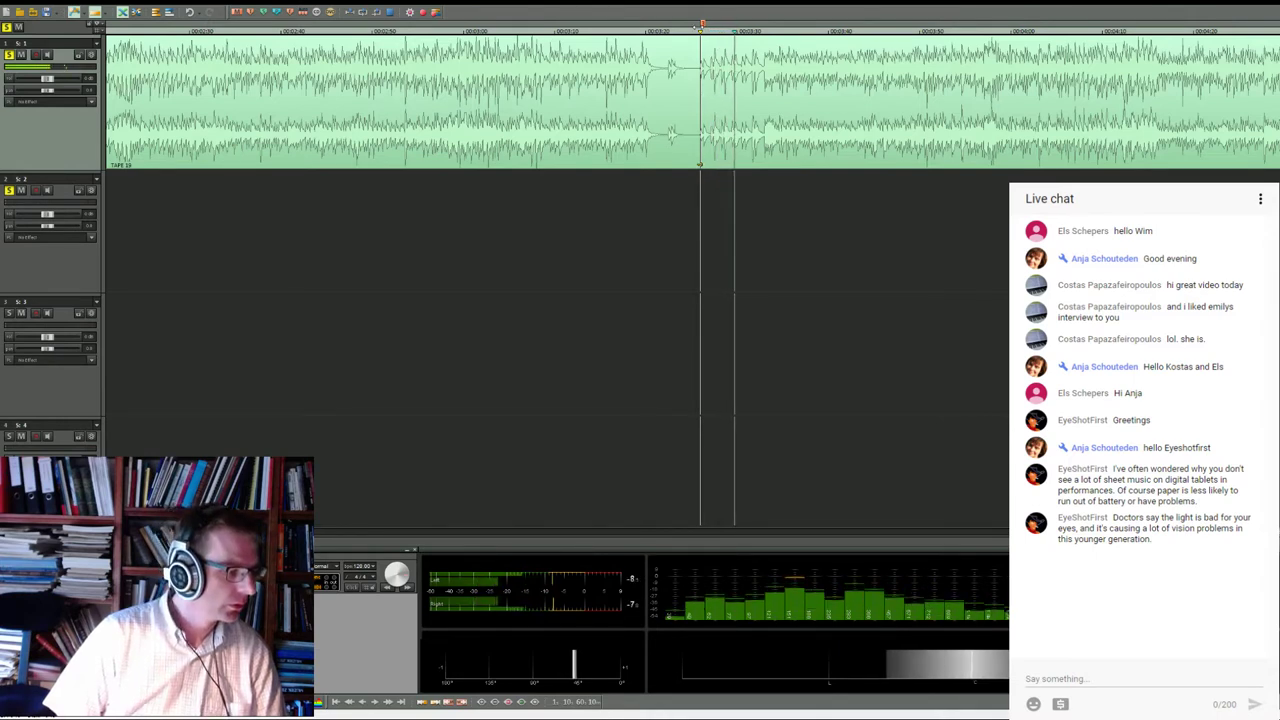
key("space")
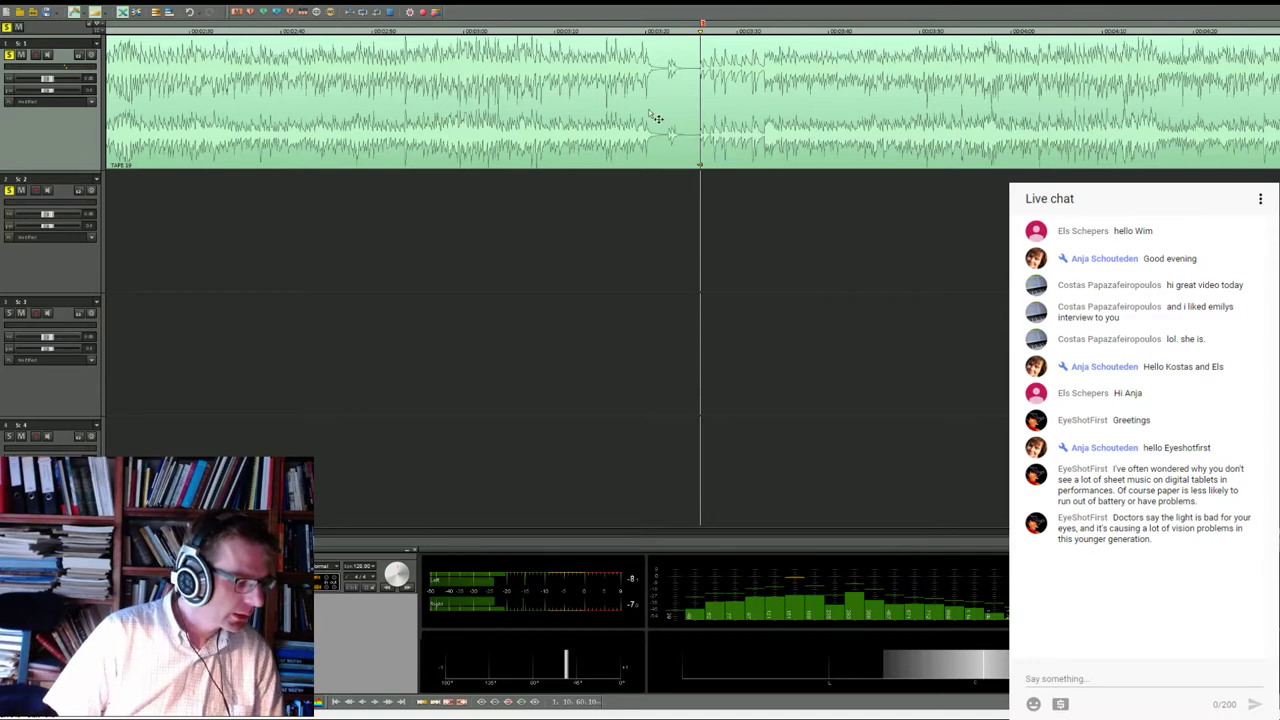
Audition the marked take start at about 7:24 and check it against the waveform
scroll(655, 118, "right", 5)
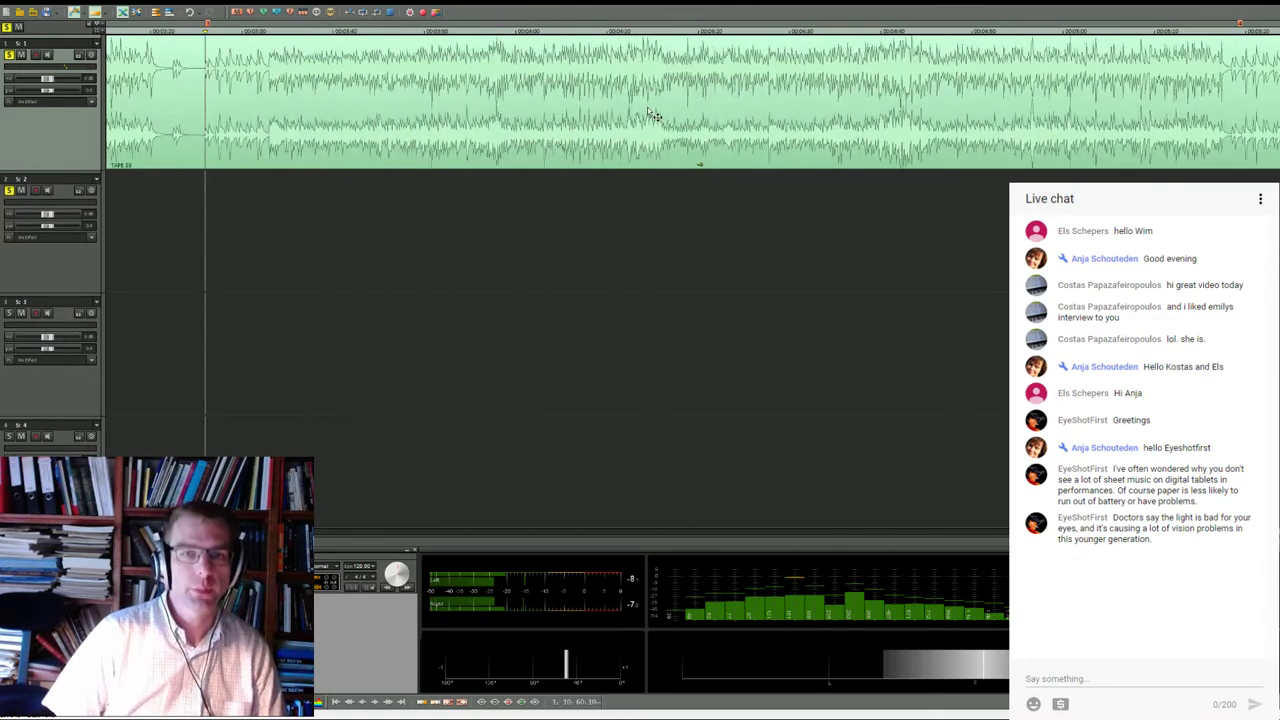
scroll(655, 118, "down", 8)
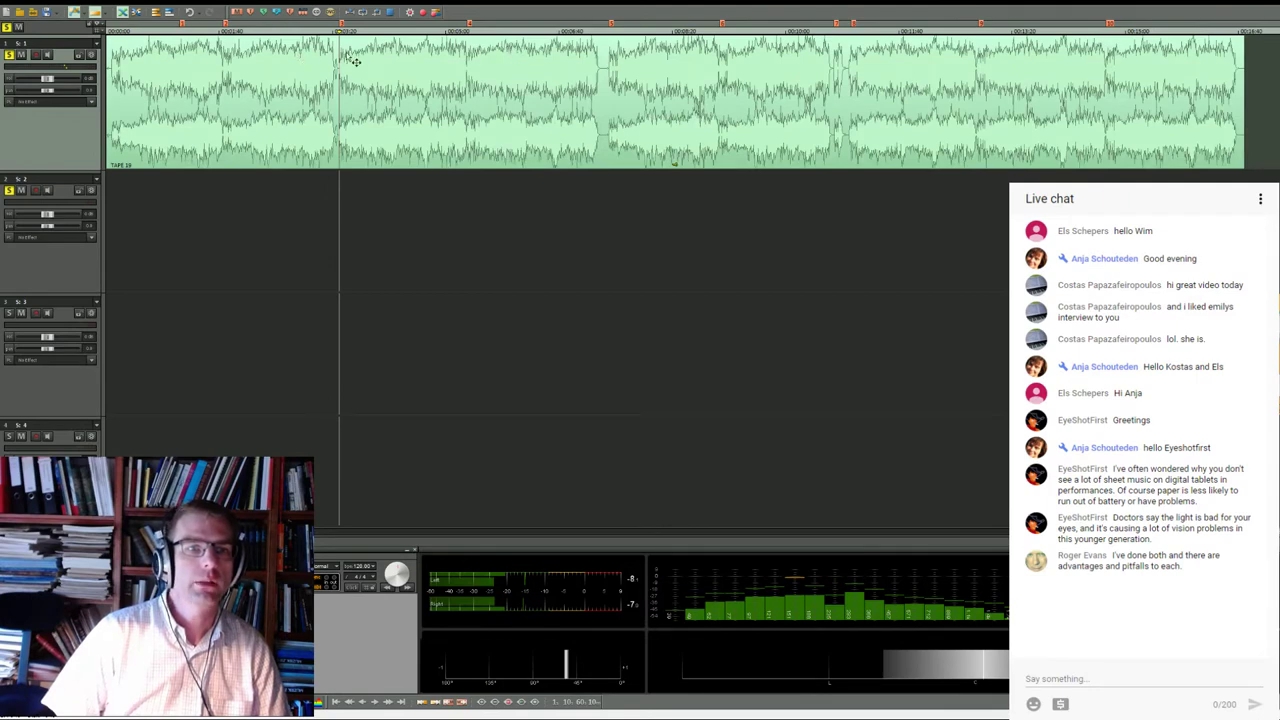
left_click(611, 22)
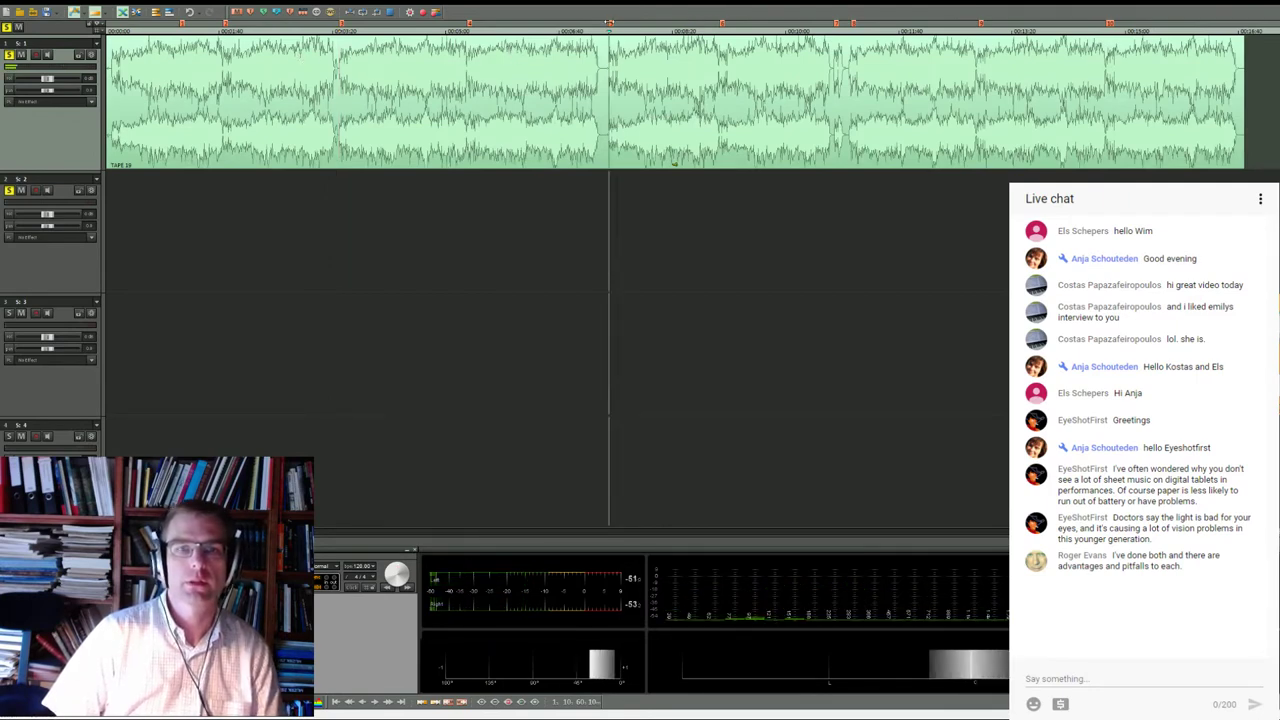
scroll(665, 90, "up", 5)
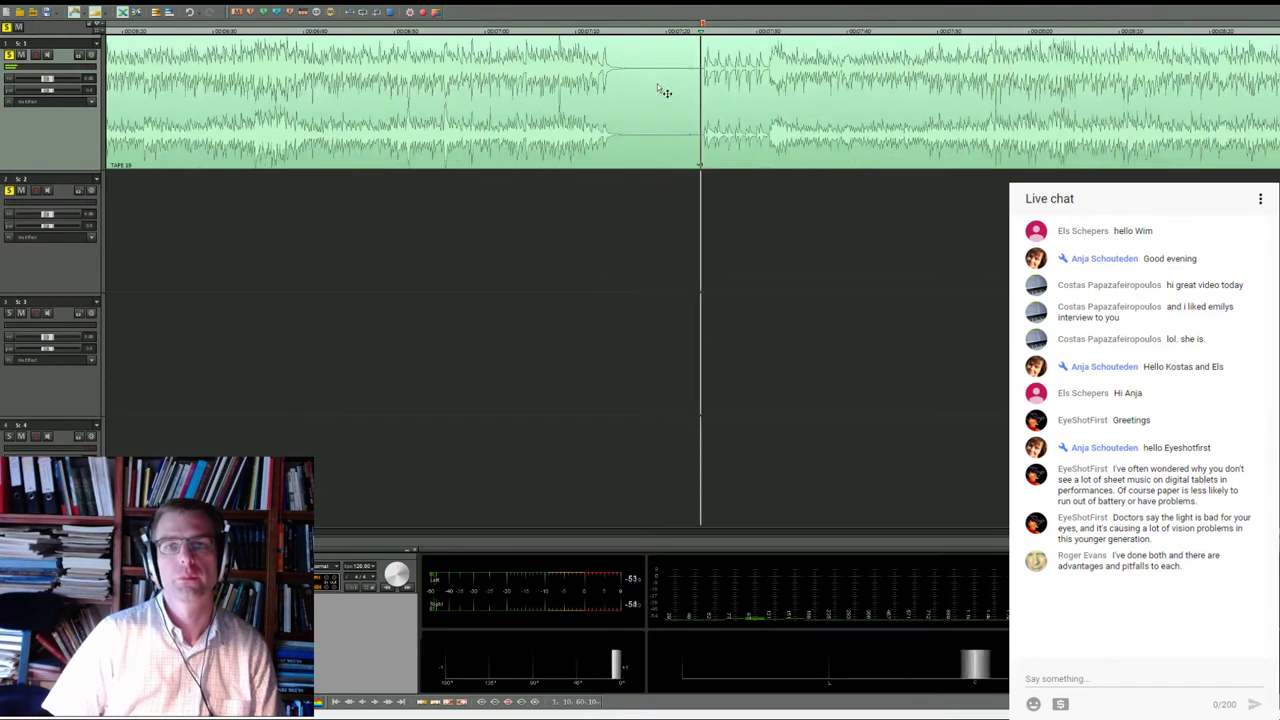
key("space")
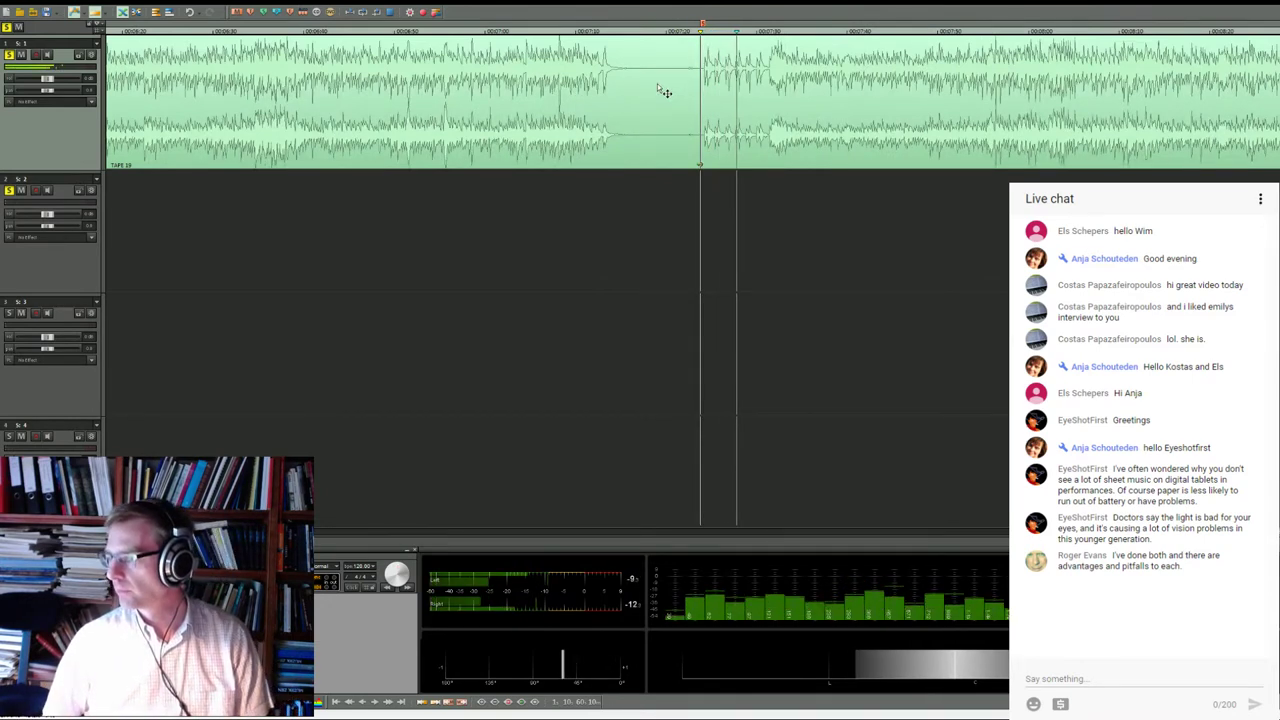
key("space")
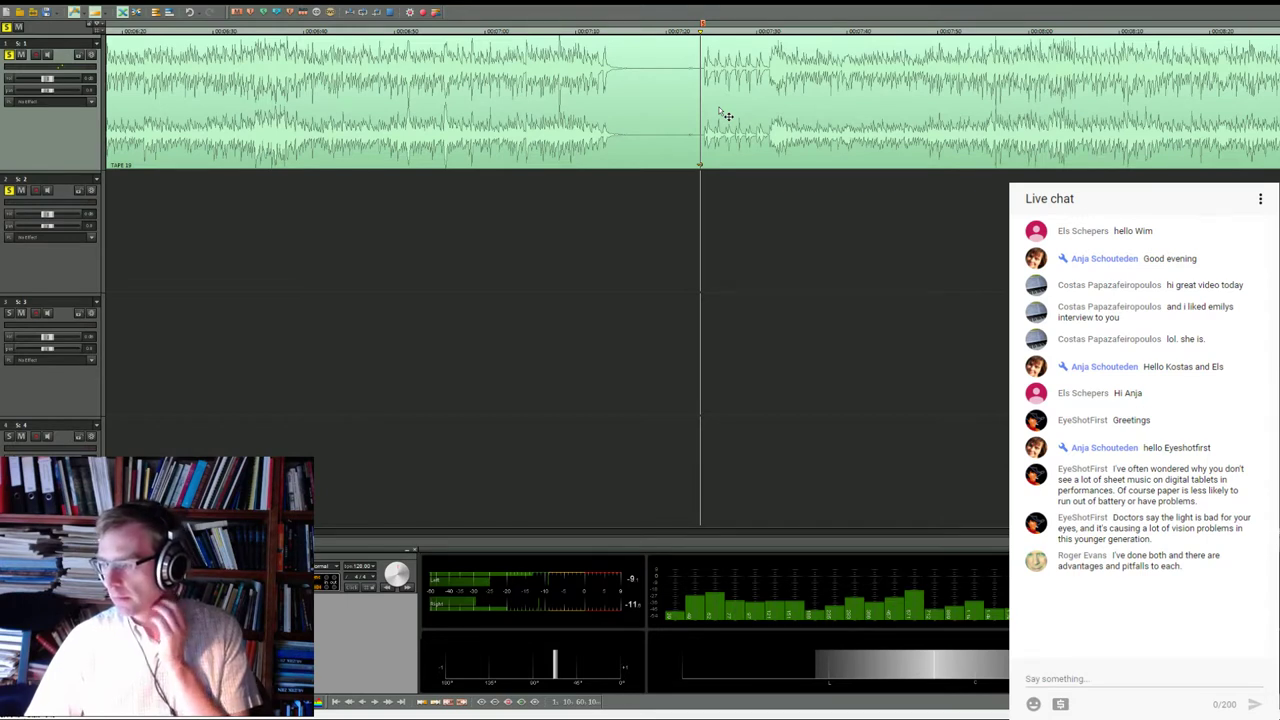
Replay the opening of the take marked at about 7:24, then listen on from inside it at about 7:36
left_click(703, 28)
left_click(700, 28)
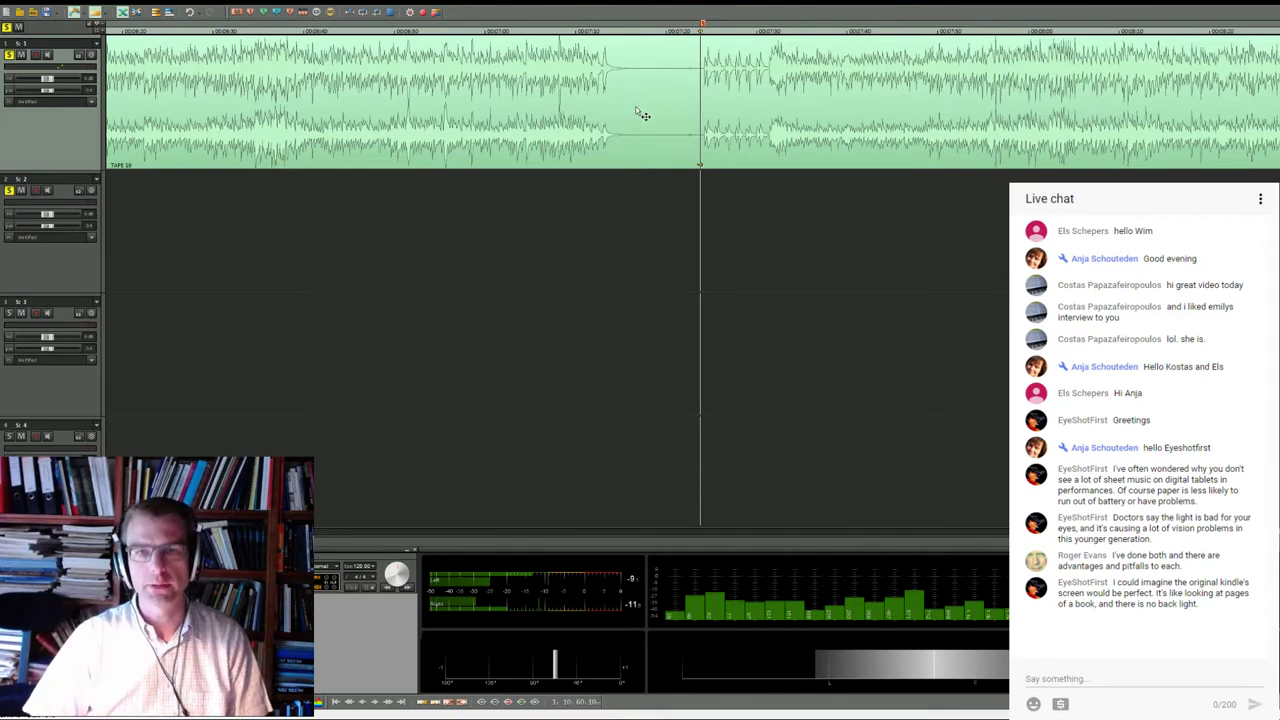
scroll(645, 91, "up", 1)
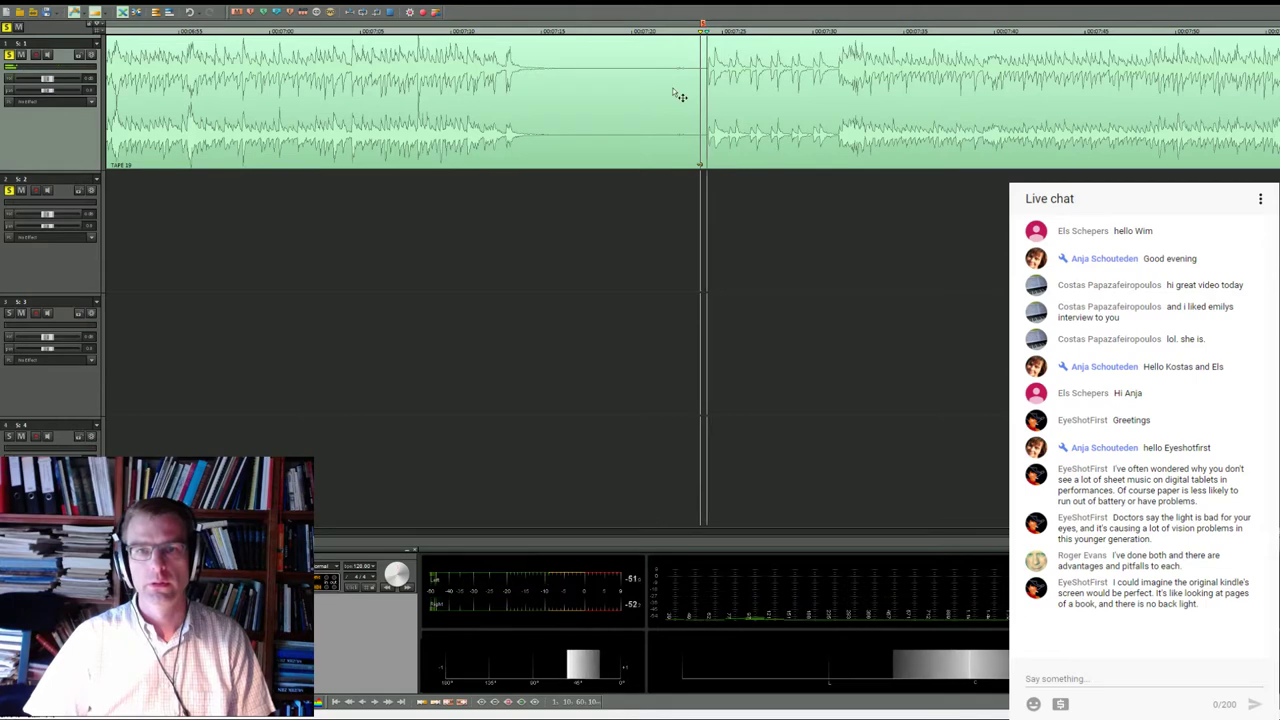
key("ctrl+Left")
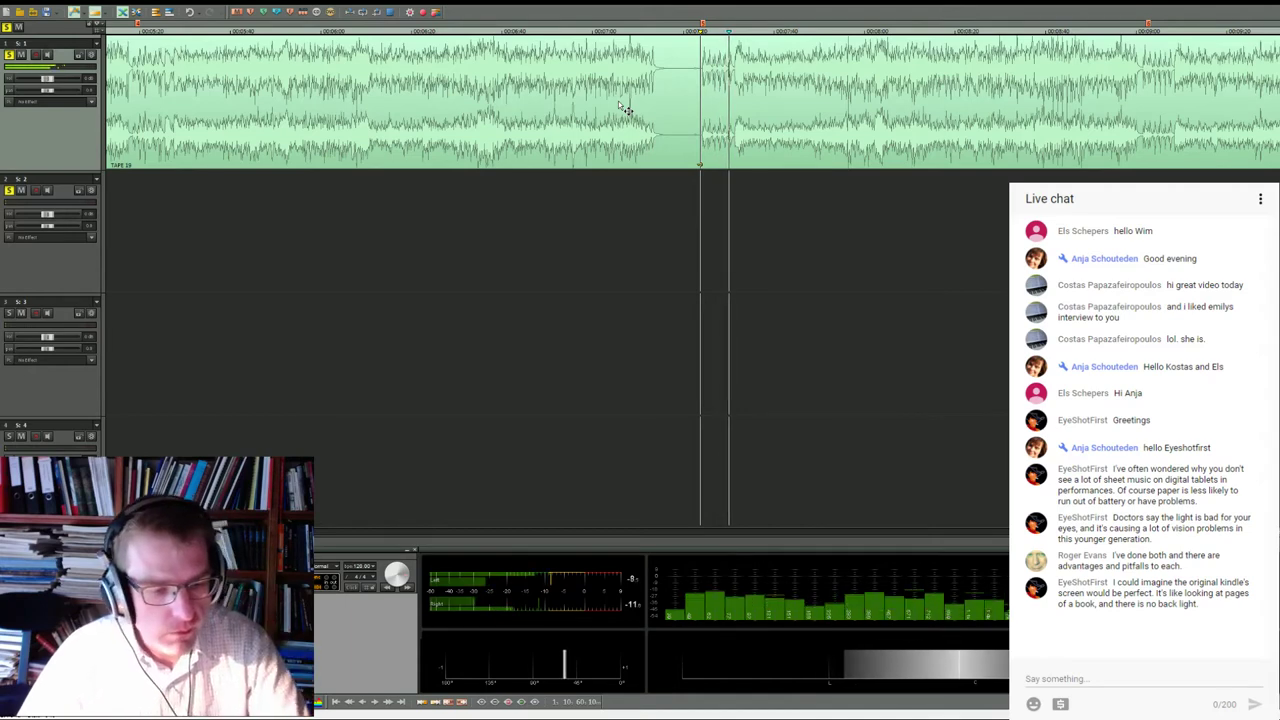
scroll(701, 90, "down", 2)
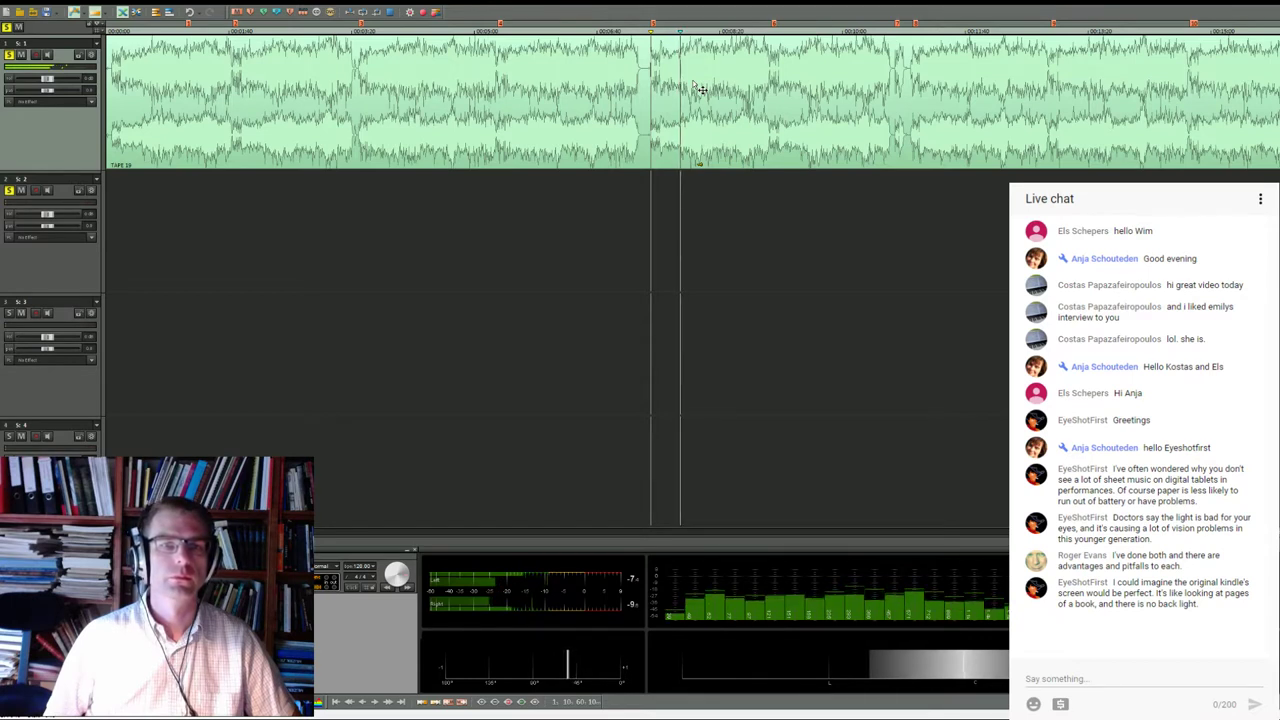
left_click(667, 23)
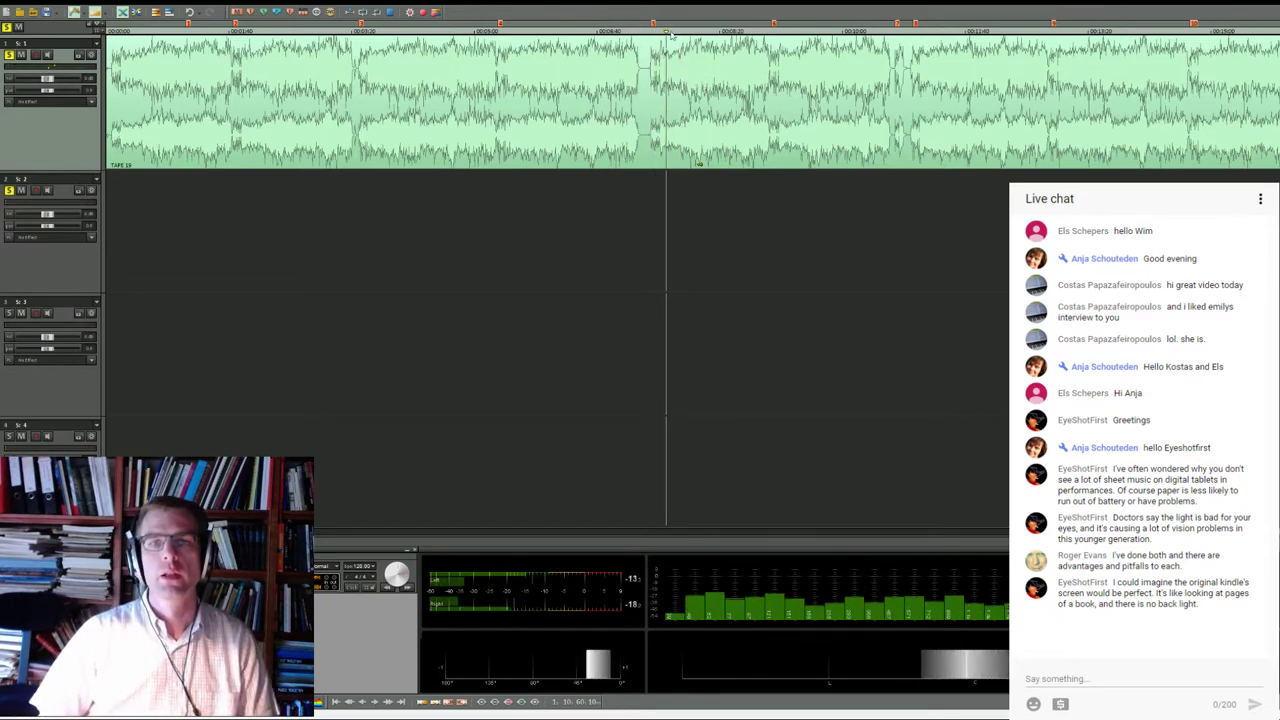
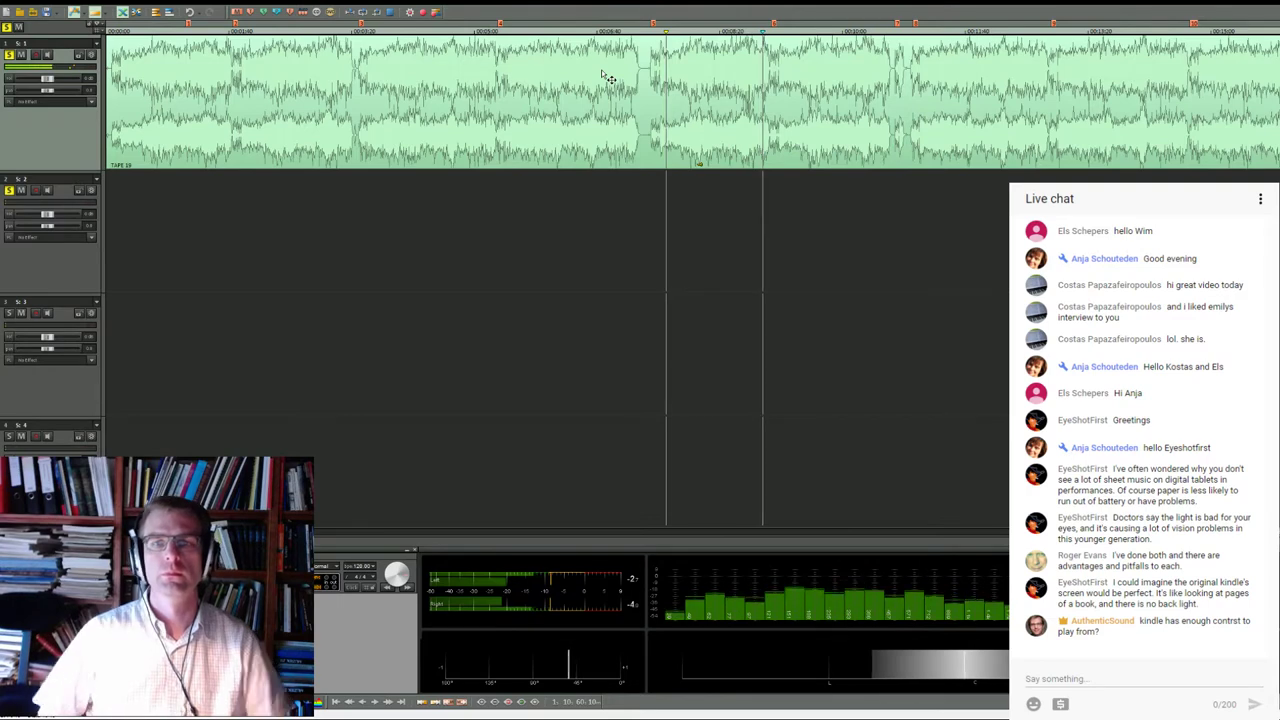
Audition the take that starts at about 9:01, playing from just before its first notes
scroll(777, 46, "up", 4)
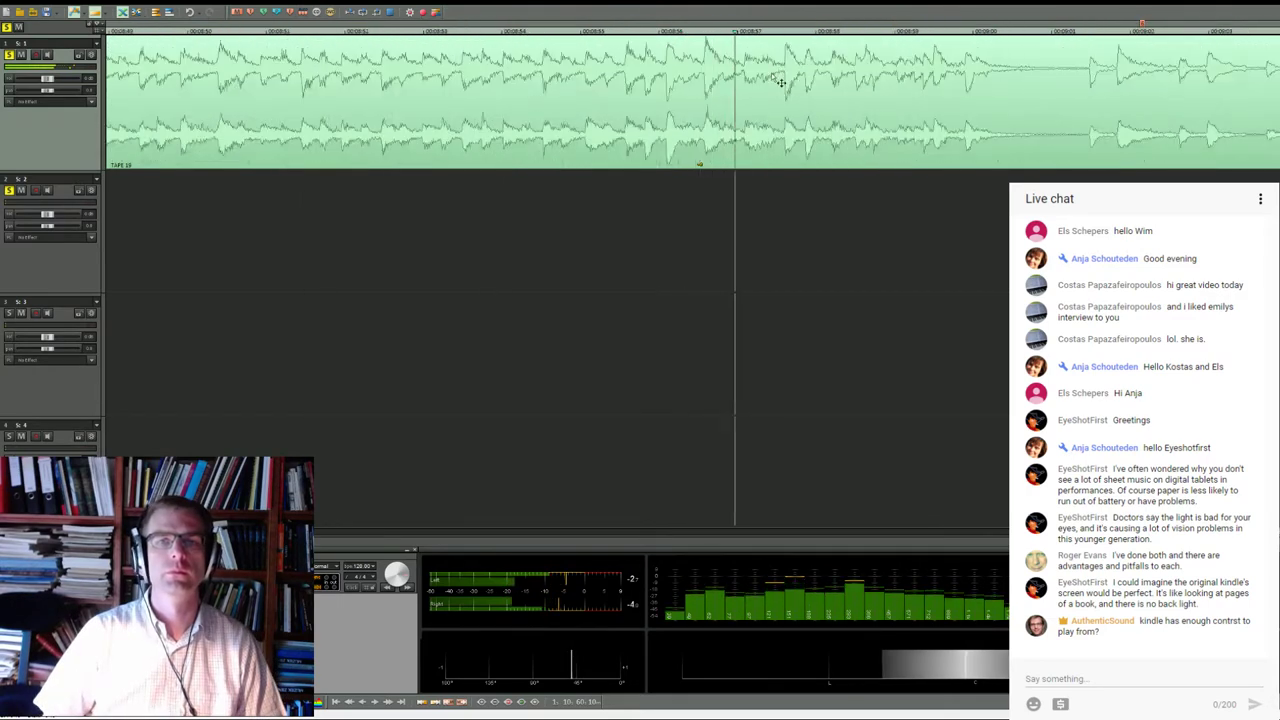
scroll(640, 91, "right", 2)
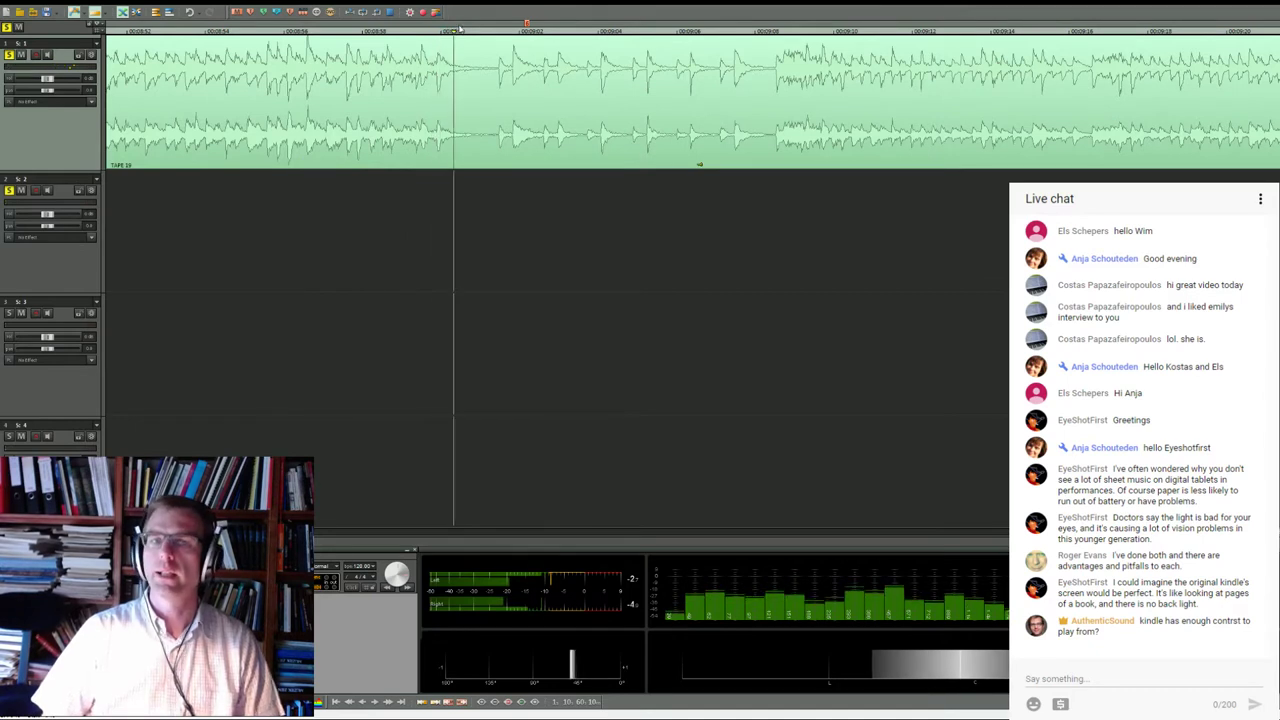
left_click(497, 28)
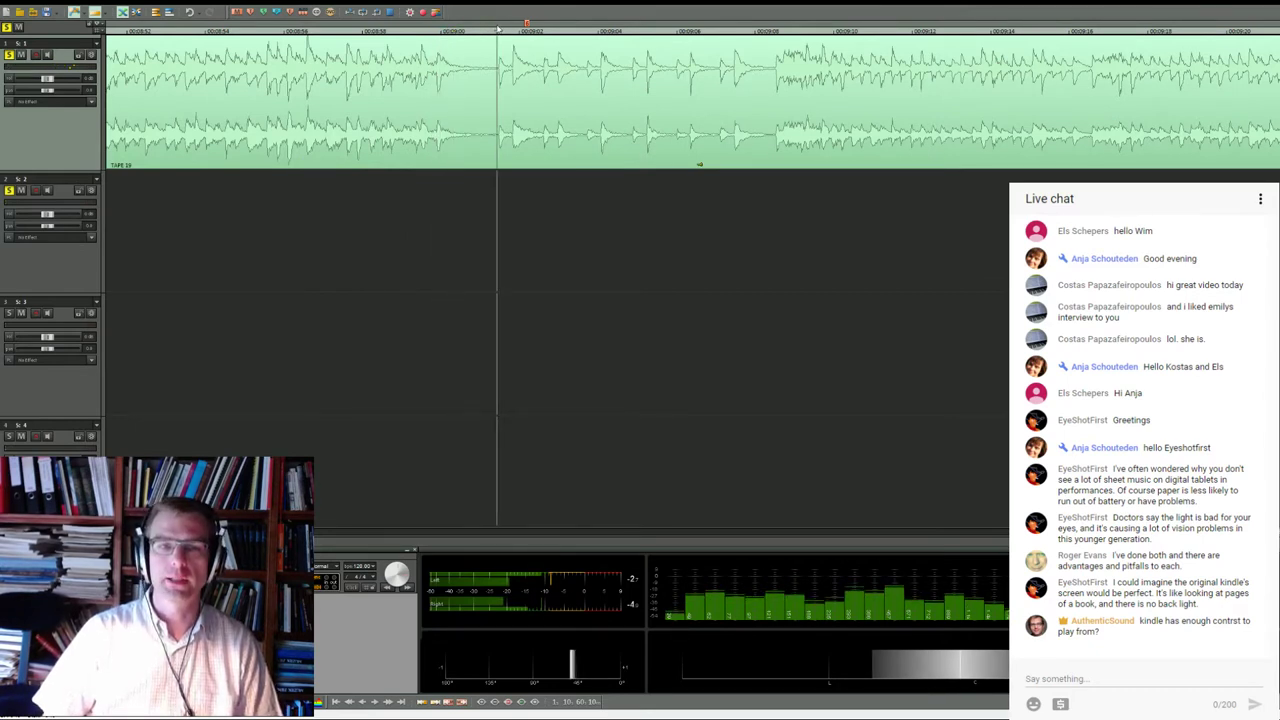
key("space")
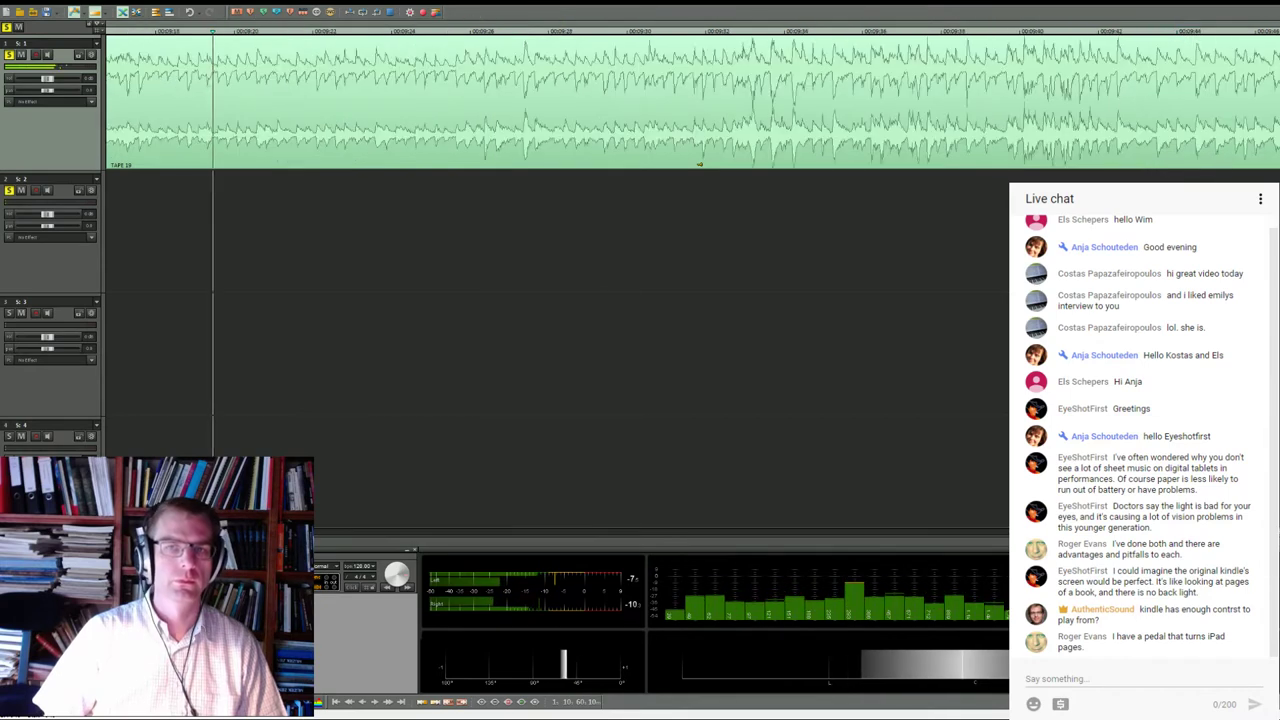
scroll(325, 388, "down", 1)
scroll(325, 388, "down", 1)
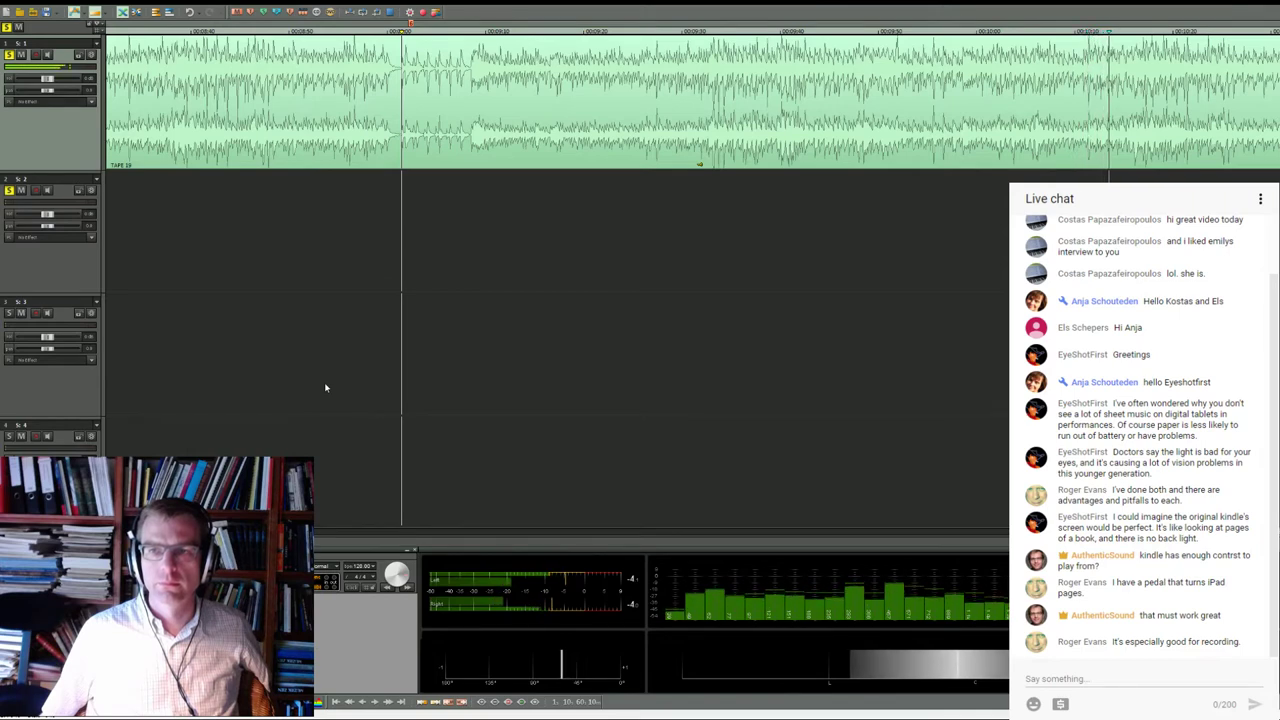
key("ctrl+Left")
key("ctrl+Left")
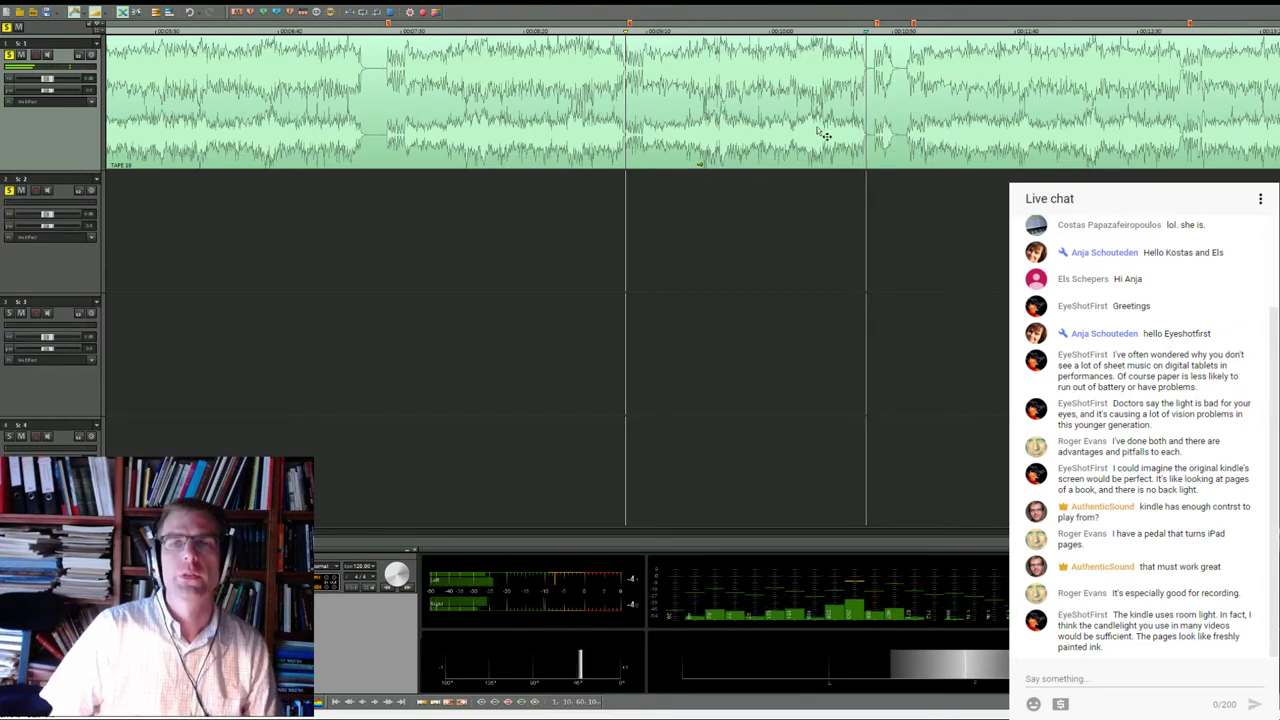
Spot-check the playback of passages at about 10:39, 10:27 and 7:33
left_click(866, 24)
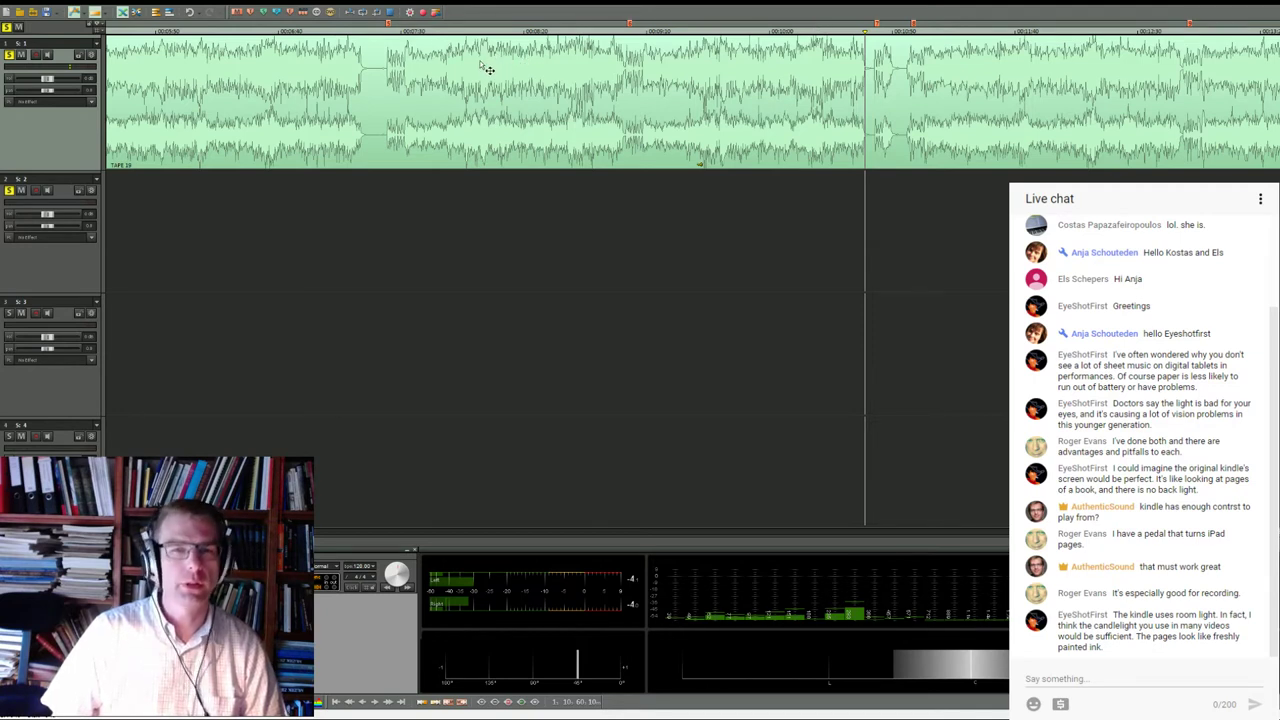
left_click(838, 28)
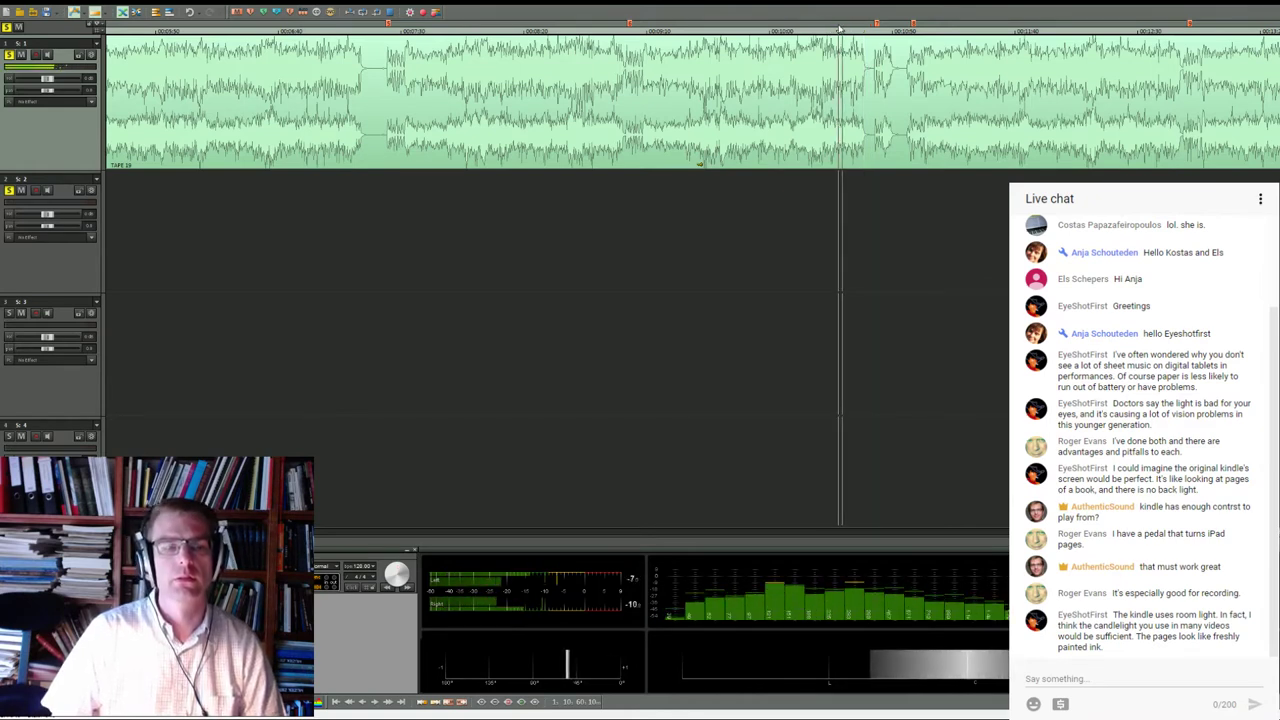
left_click(840, 28)
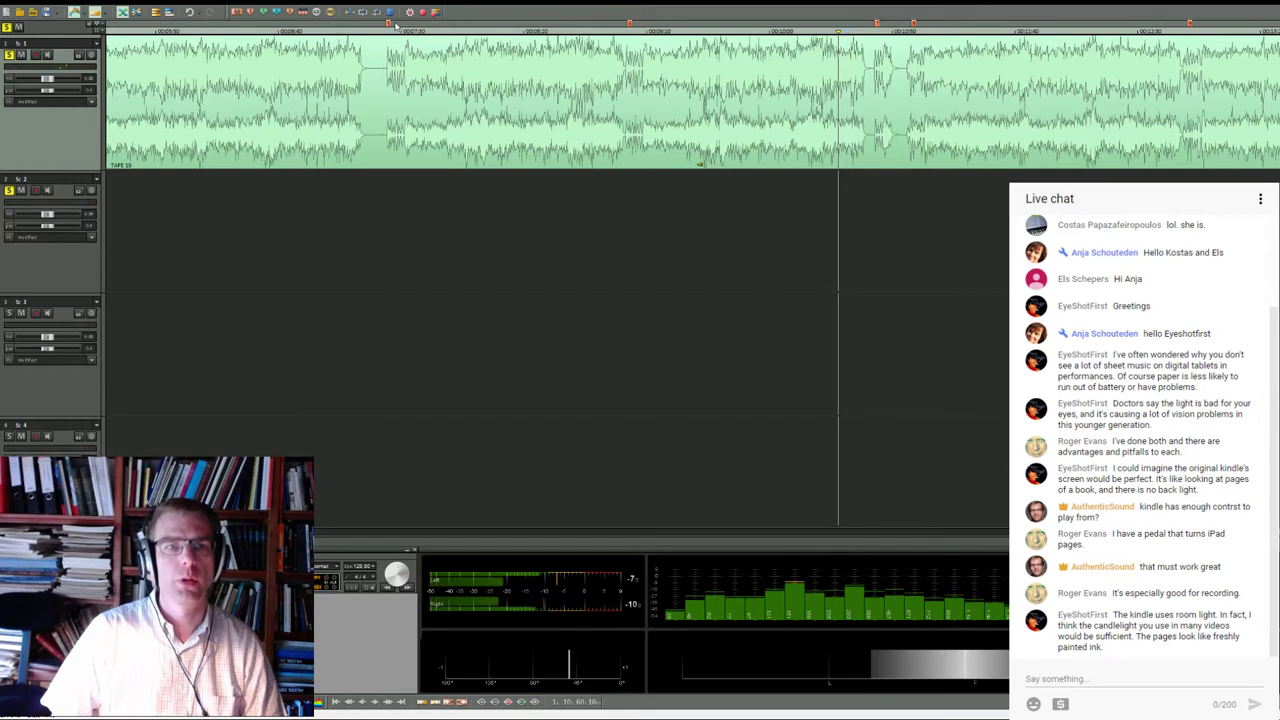
left_click(410, 28)
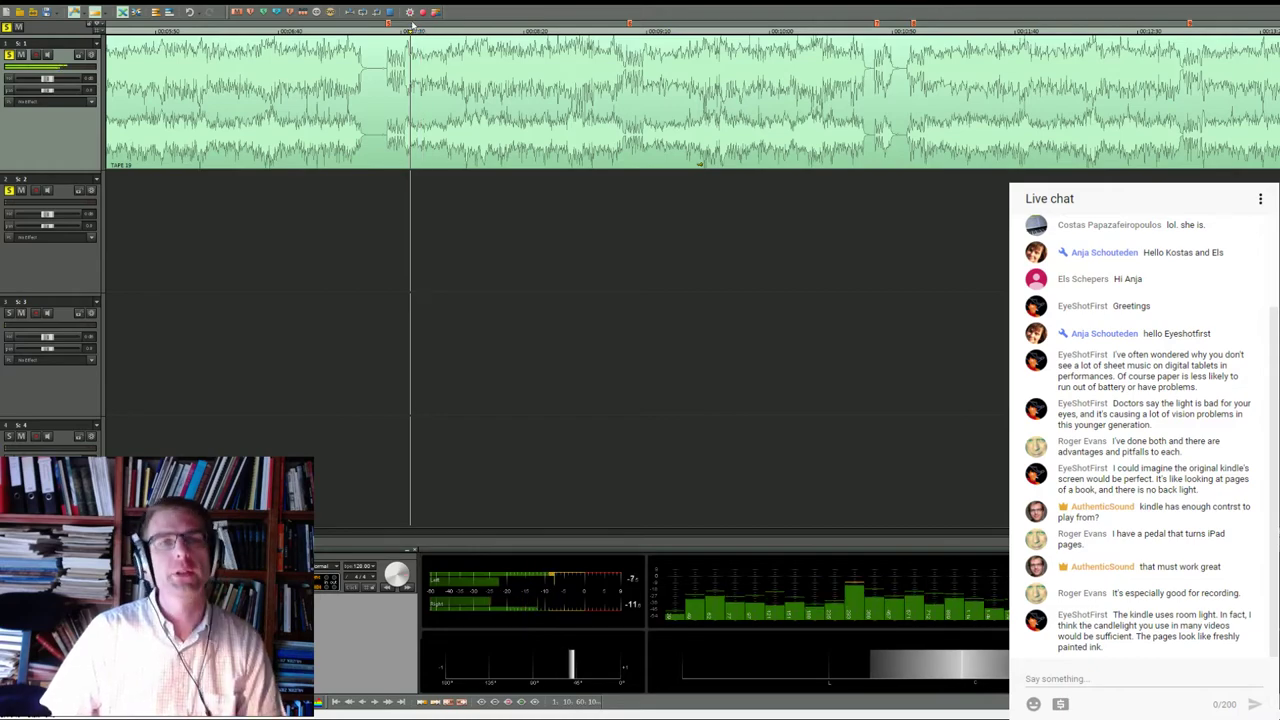
Return to the beginning of the recording and set the cursor at the first take's start, about 0:05
scroll(523, 50, "left", 3)
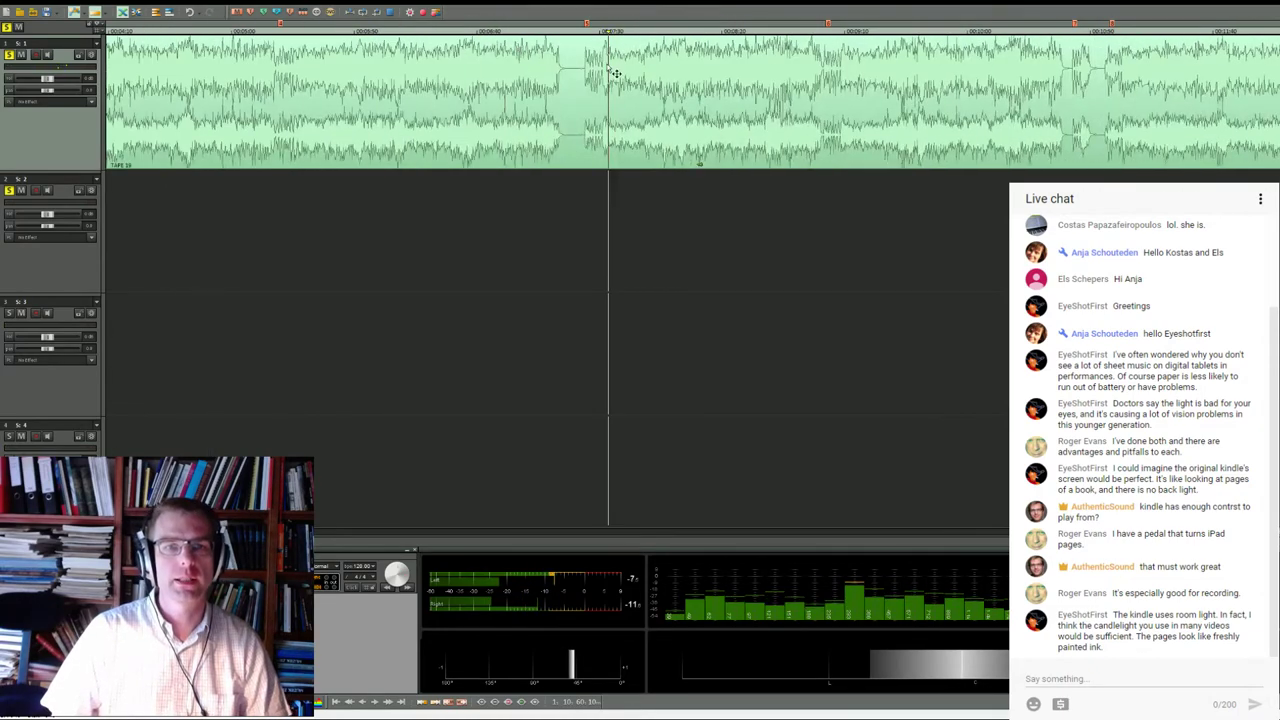
scroll(600, 125, "down", 4)
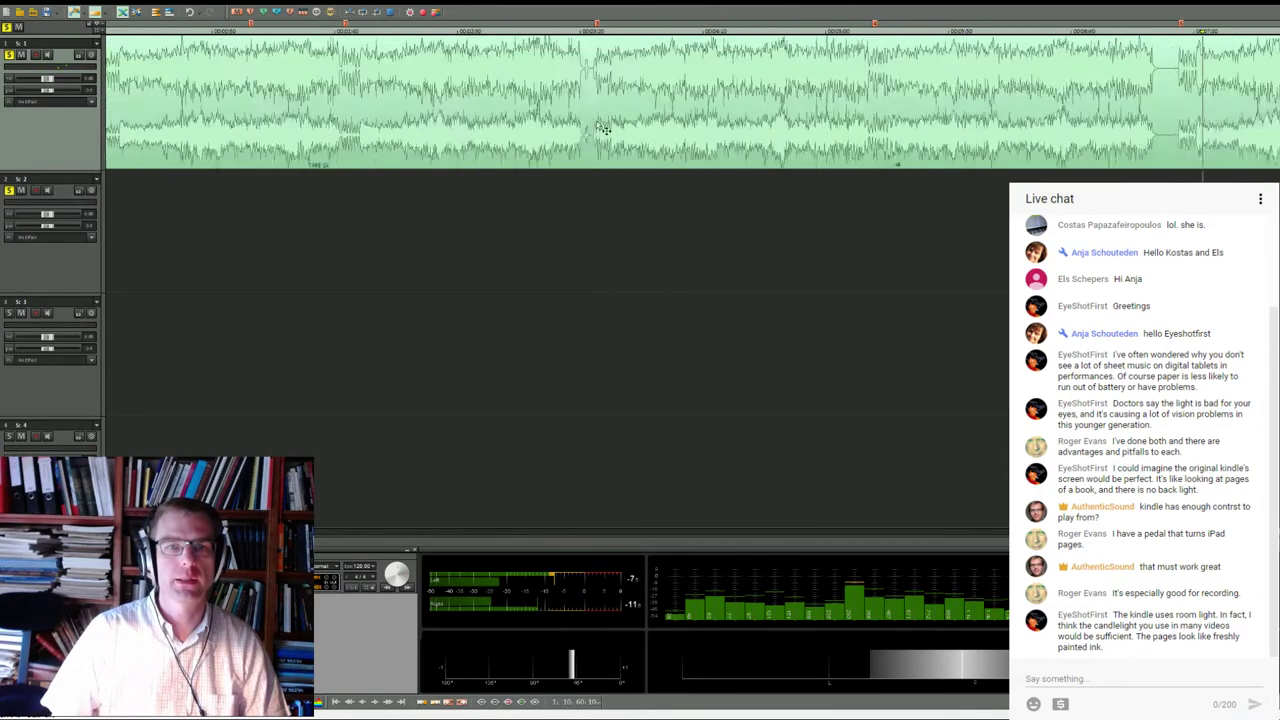
scroll(607, 127, "down", 2)
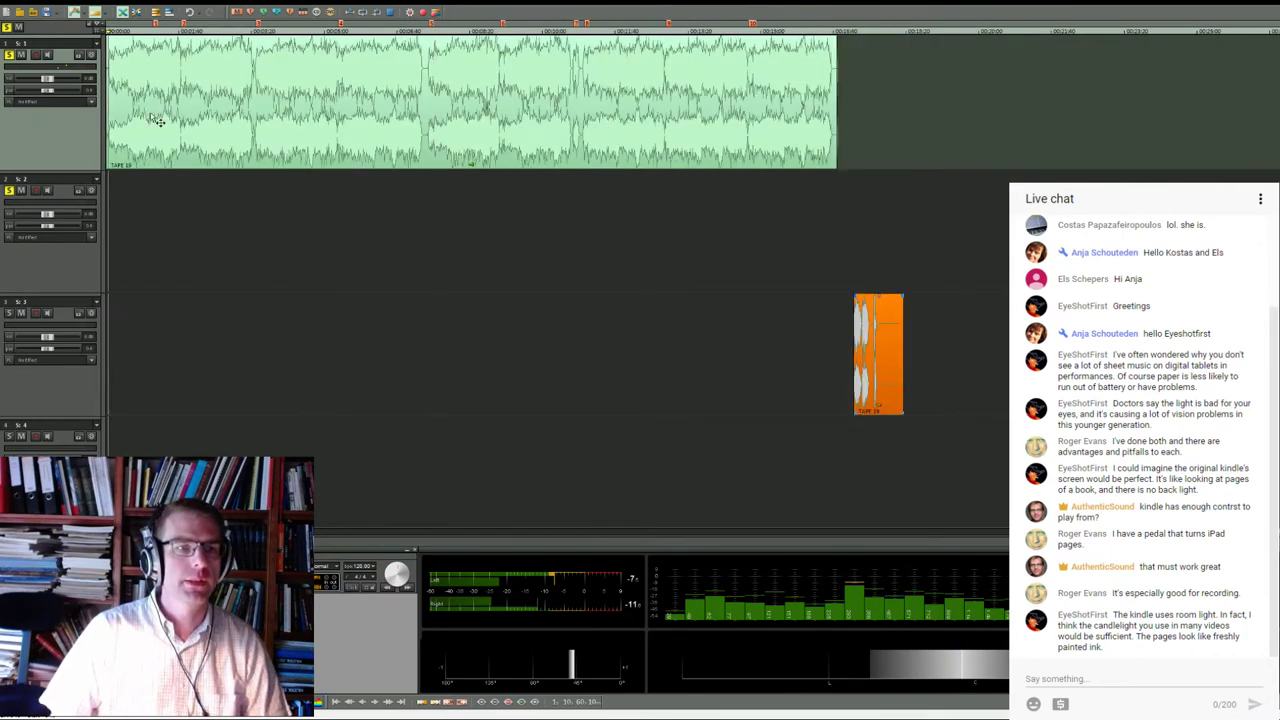
scroll(160, 135, "up", 6)
left_click(224, 30)
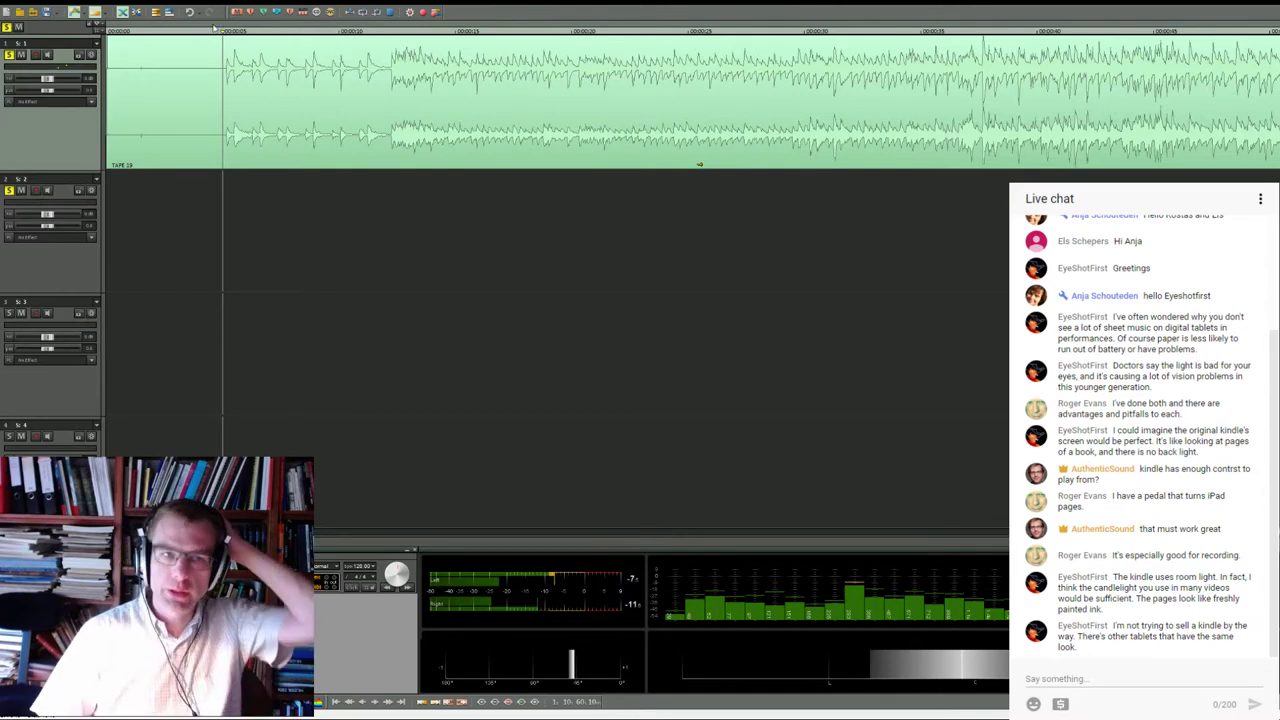
Audition the lead-in before the first take and add a short fade-in to the start of the track 1 clip
left_click(121, 89)
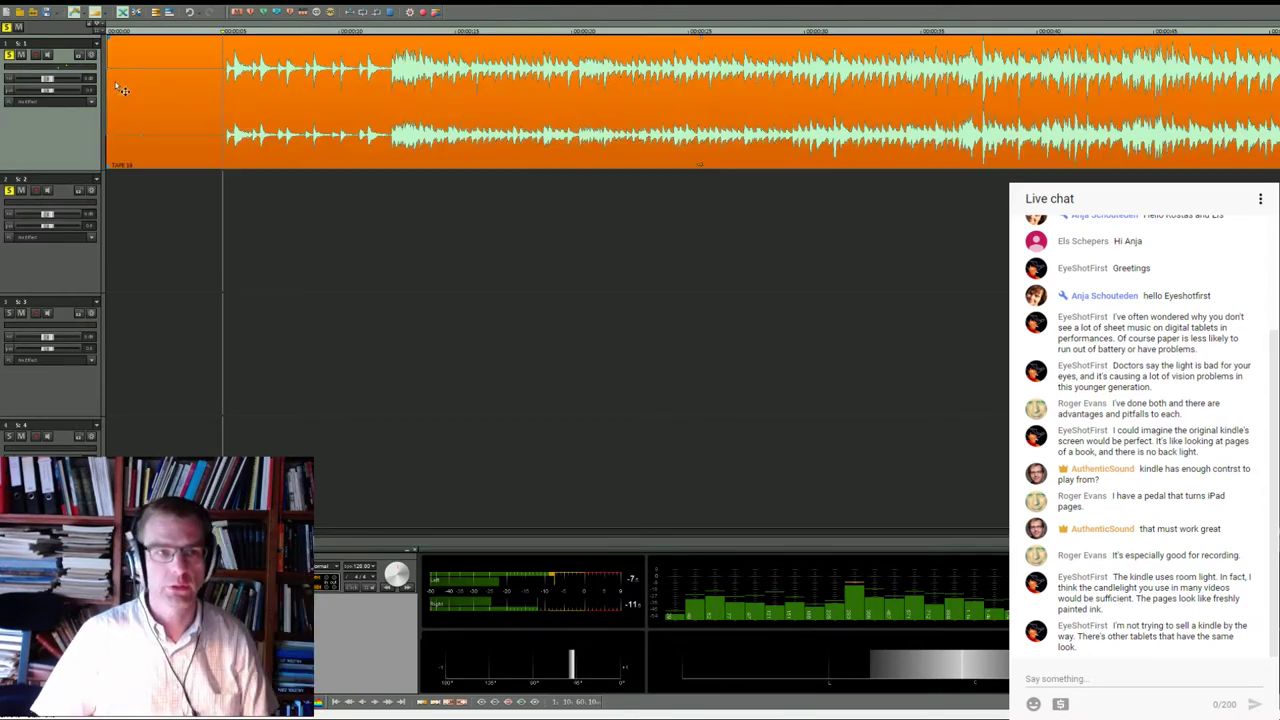
left_click(135, 31)
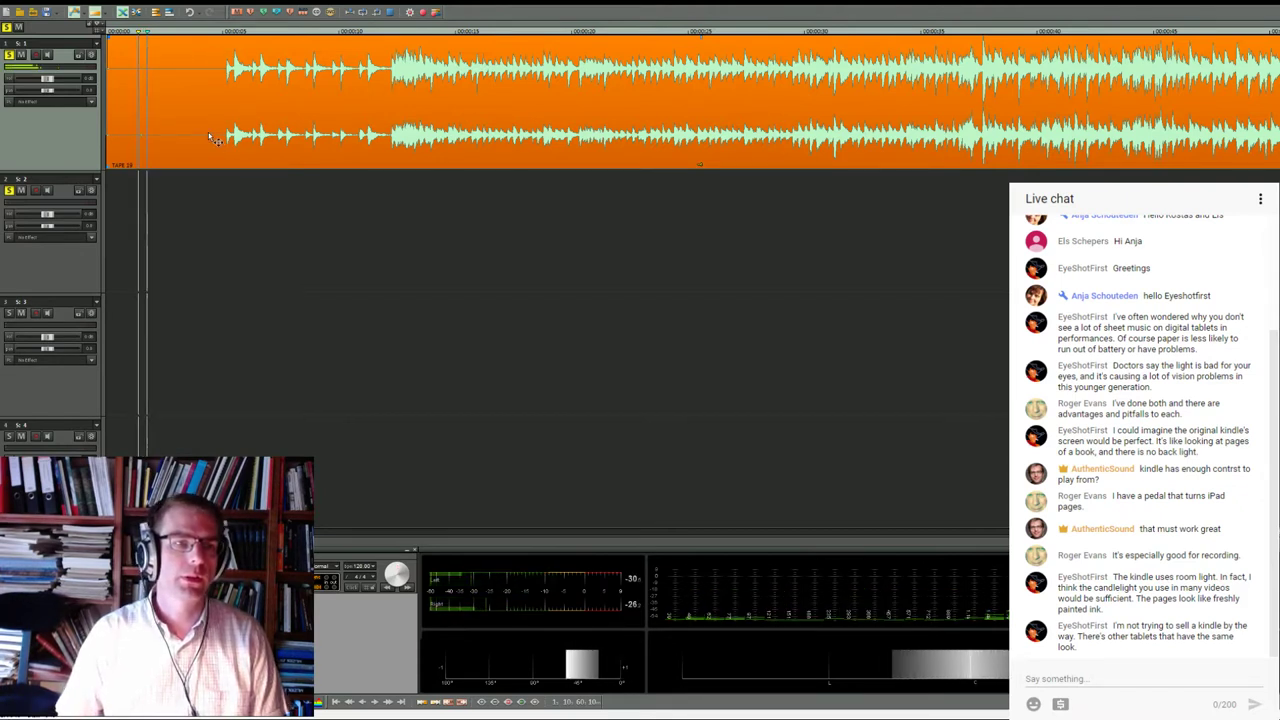
key("space")
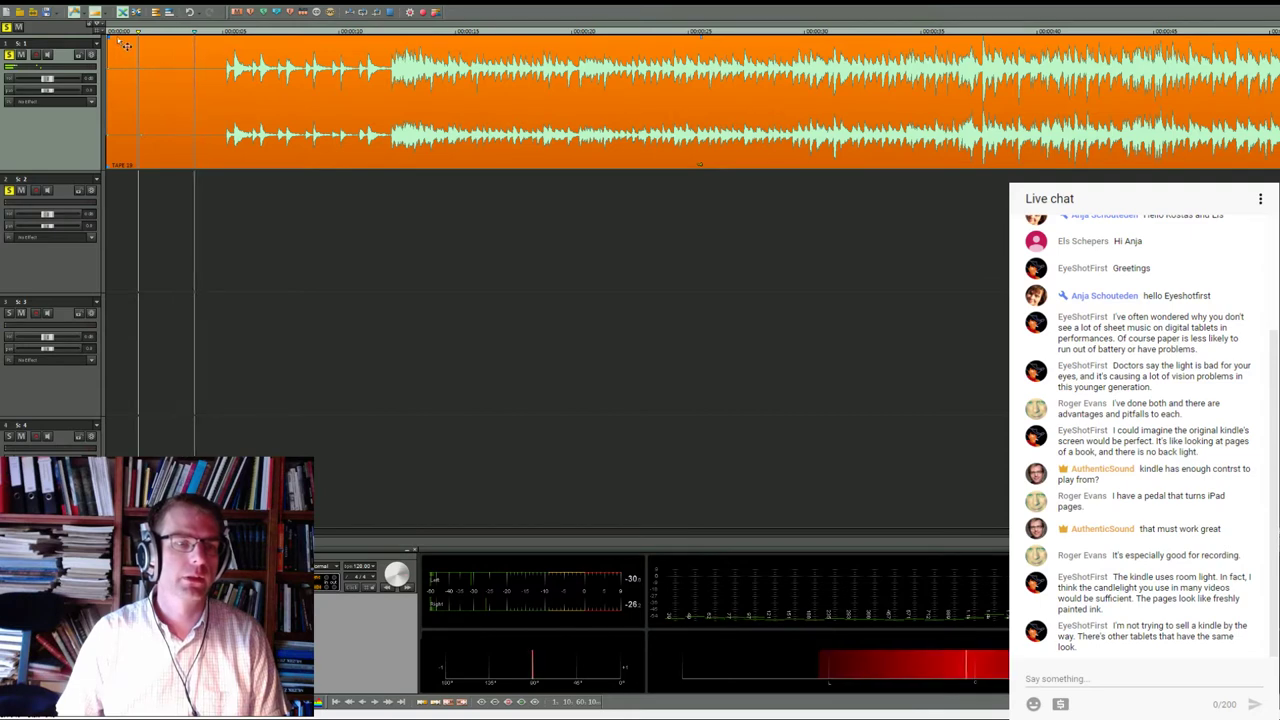
left_click_drag(110, 40, 137, 47)
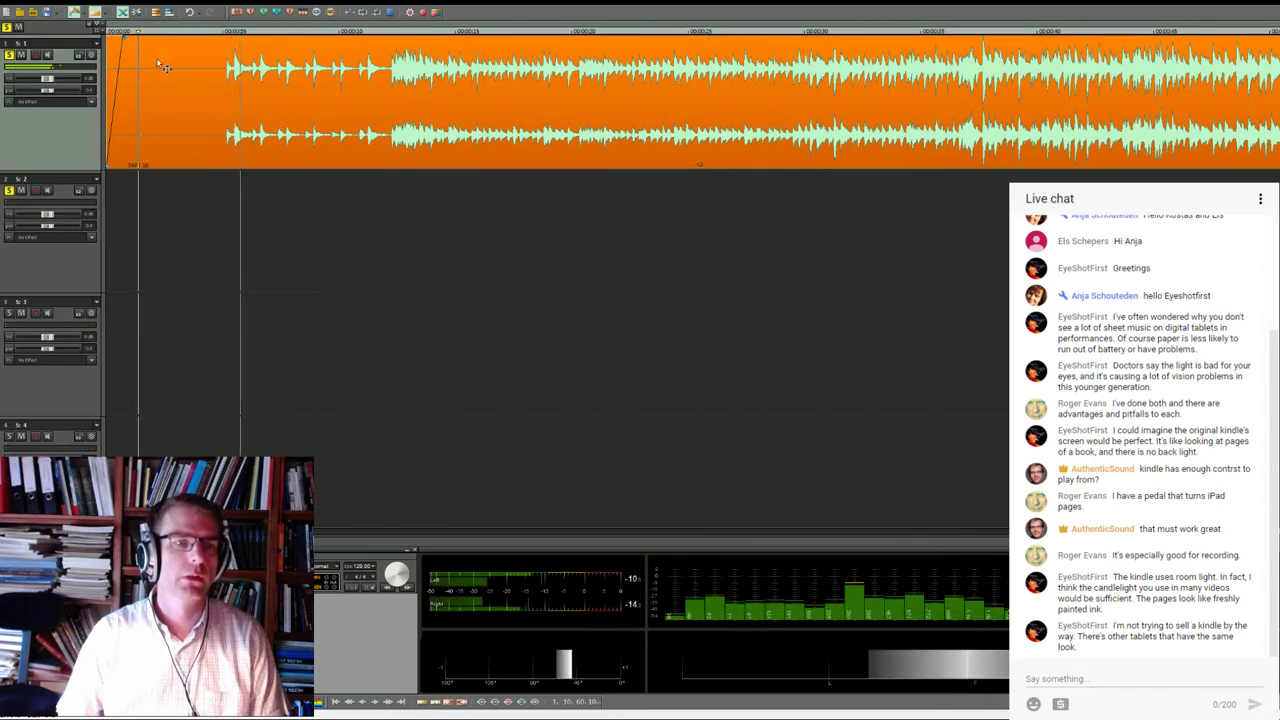
Move the marker inside the first take to that take's start at about 0:05 and check the marked takes
scroll(235, 162, "down", 3)
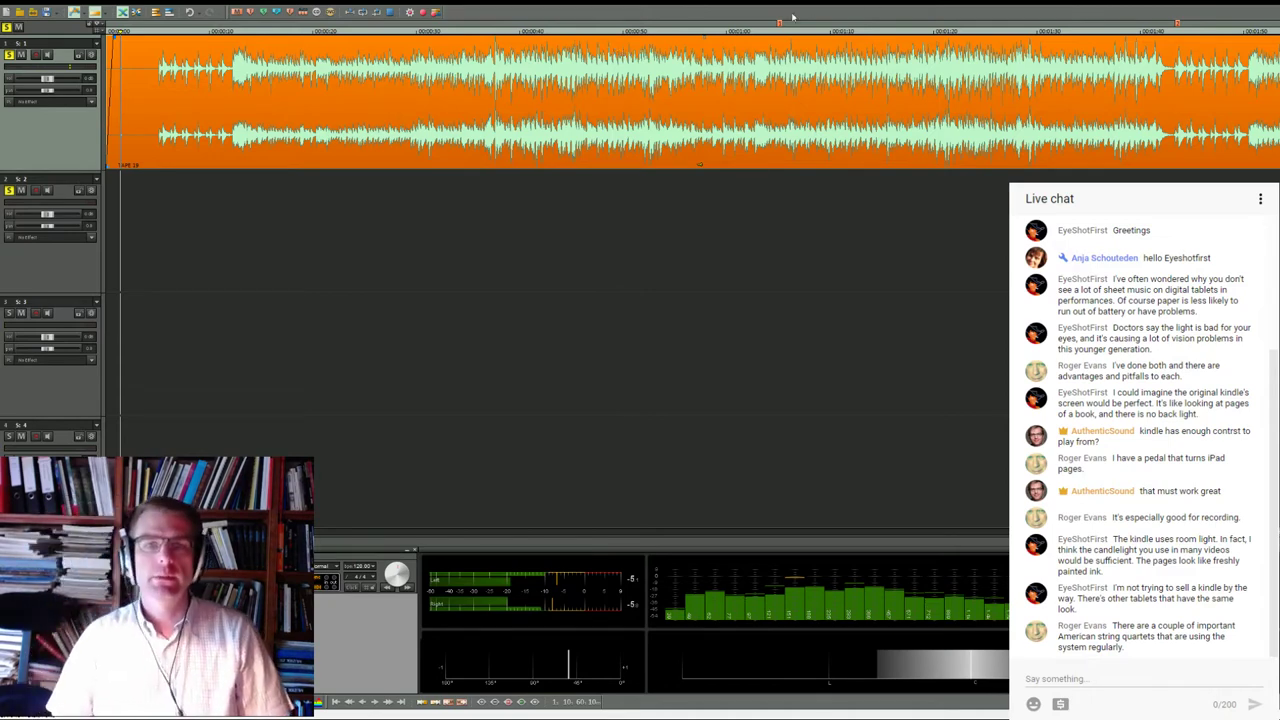
left_click_drag(780, 22, 155, 26)
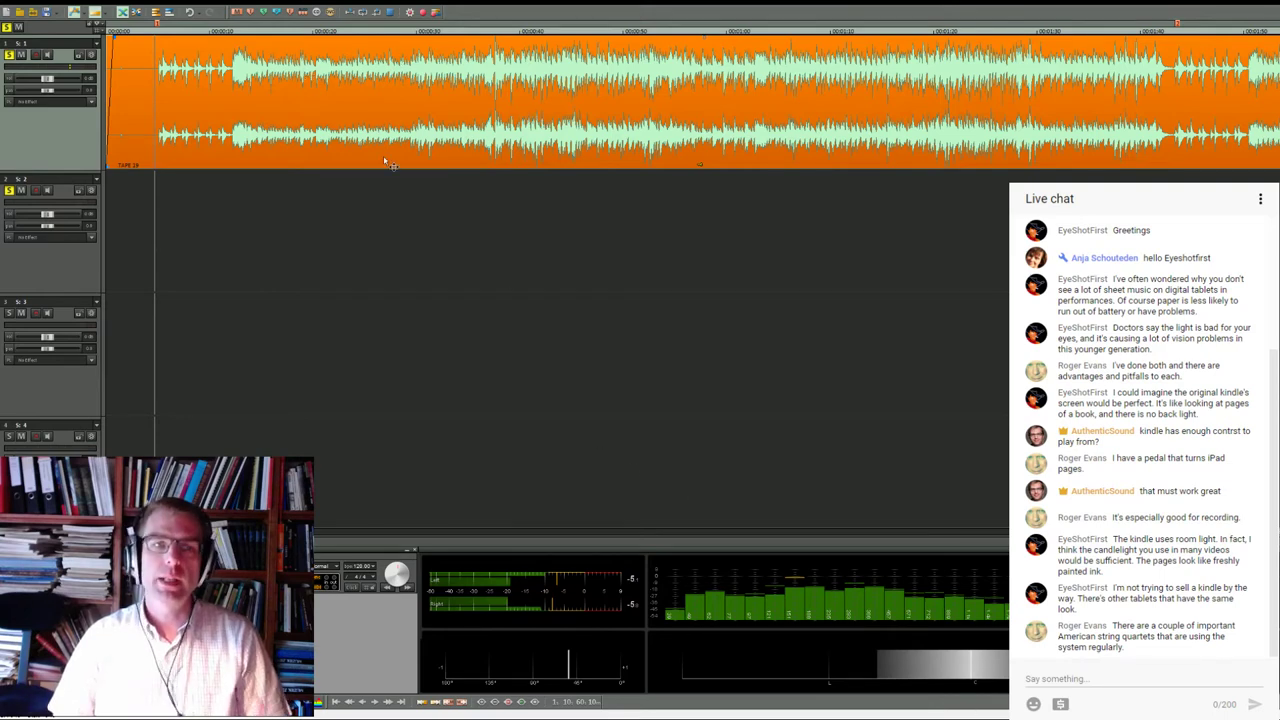
scroll(384, 190, "down", 1)
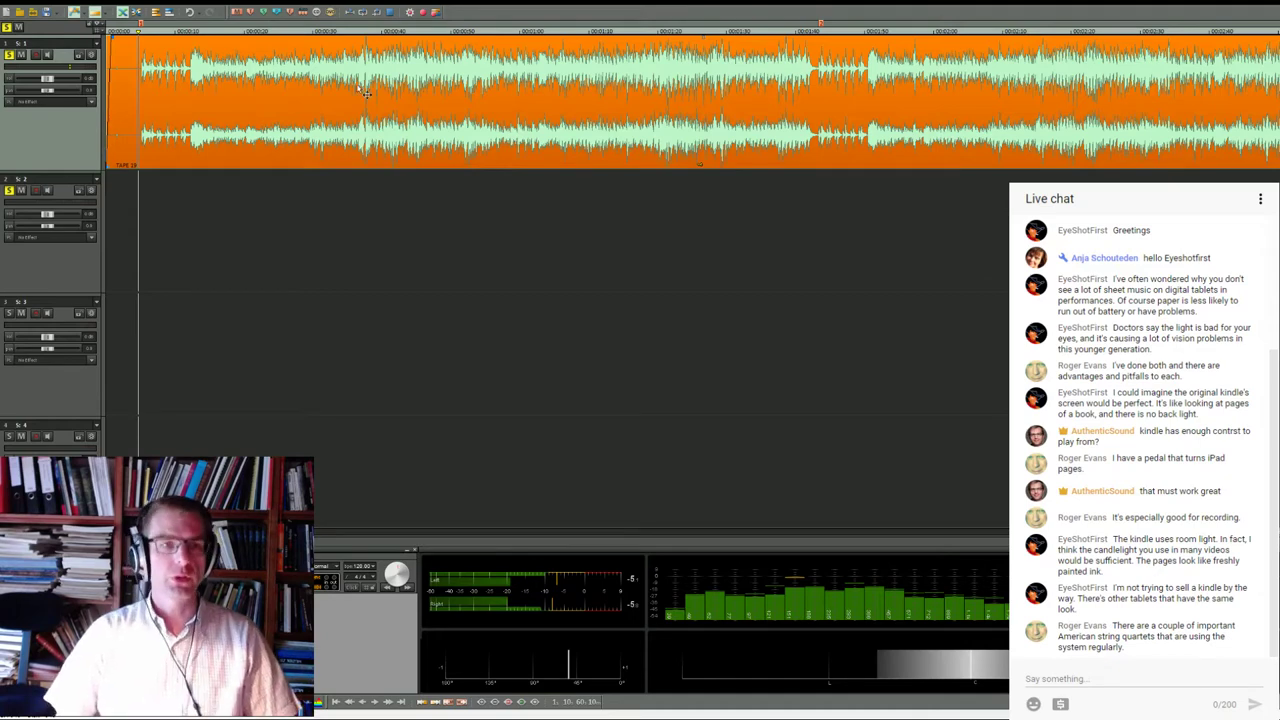
scroll(429, 182, "down", 5)
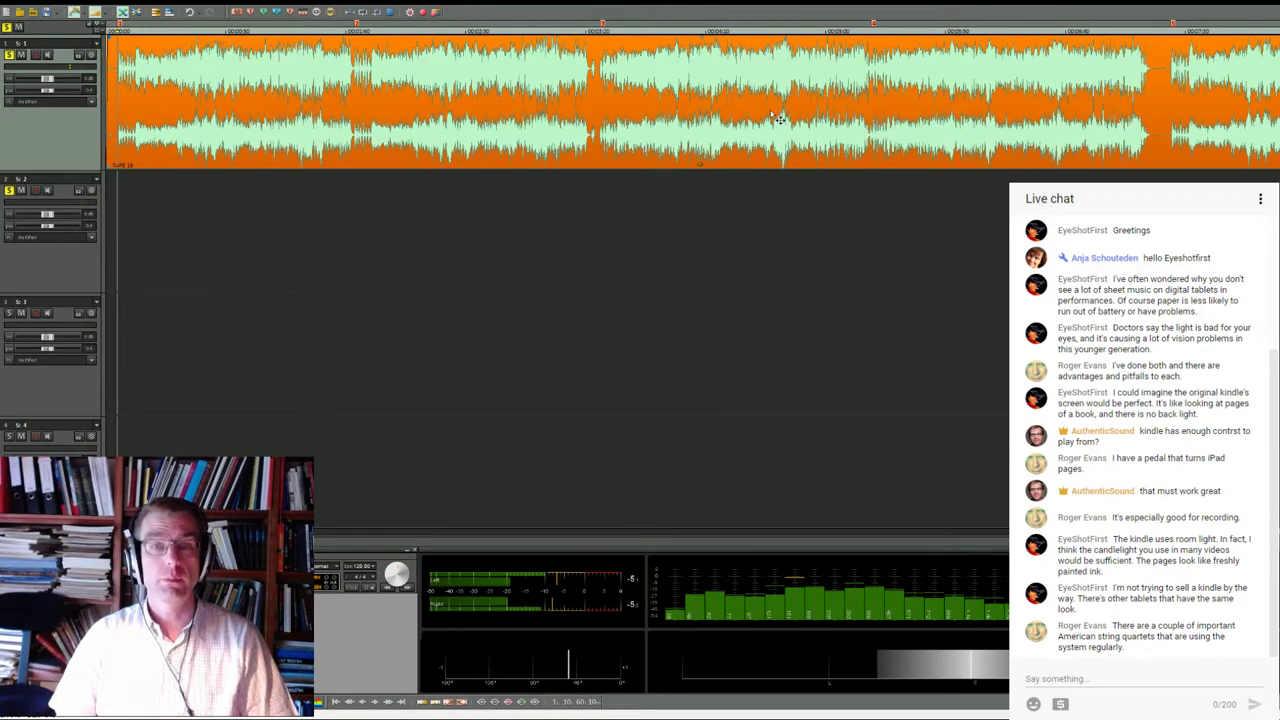
scroll(778, 120, "up", 5)
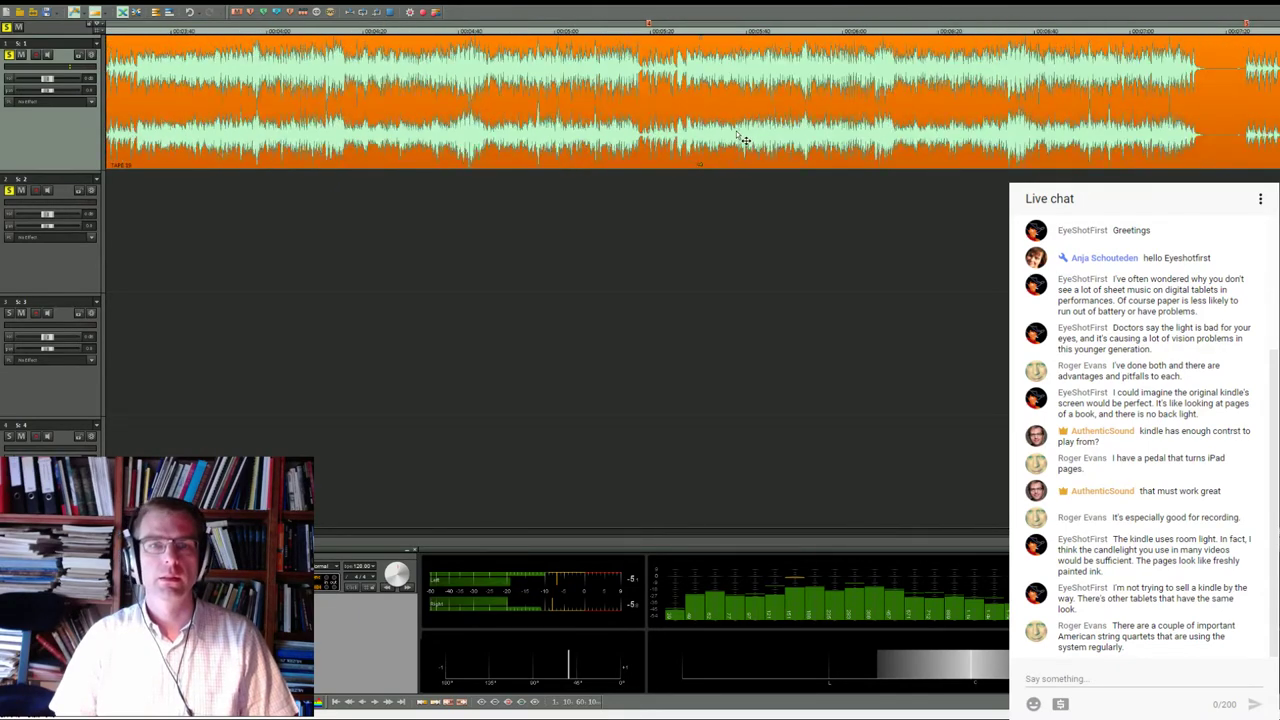
Audition the first take from about 0:12, 0:30 and 0:40
scroll(745, 140, "down", 5)
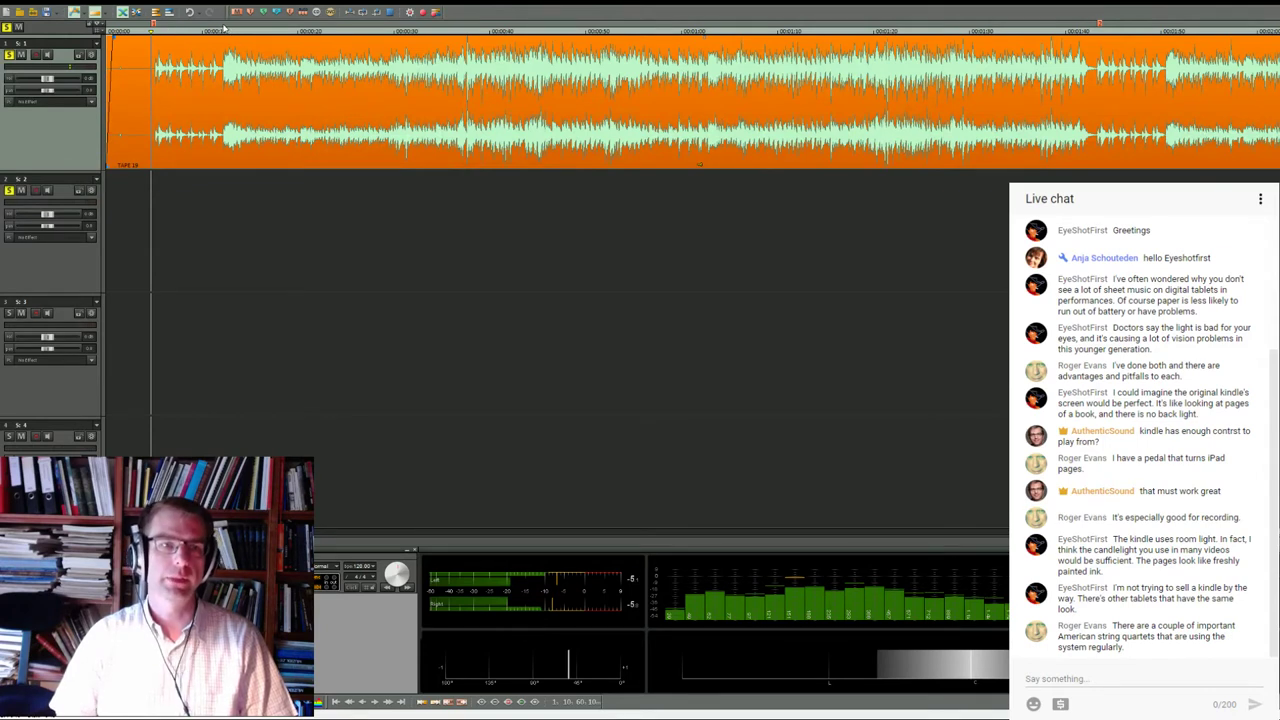
left_click(224, 29)
left_click(404, 30)
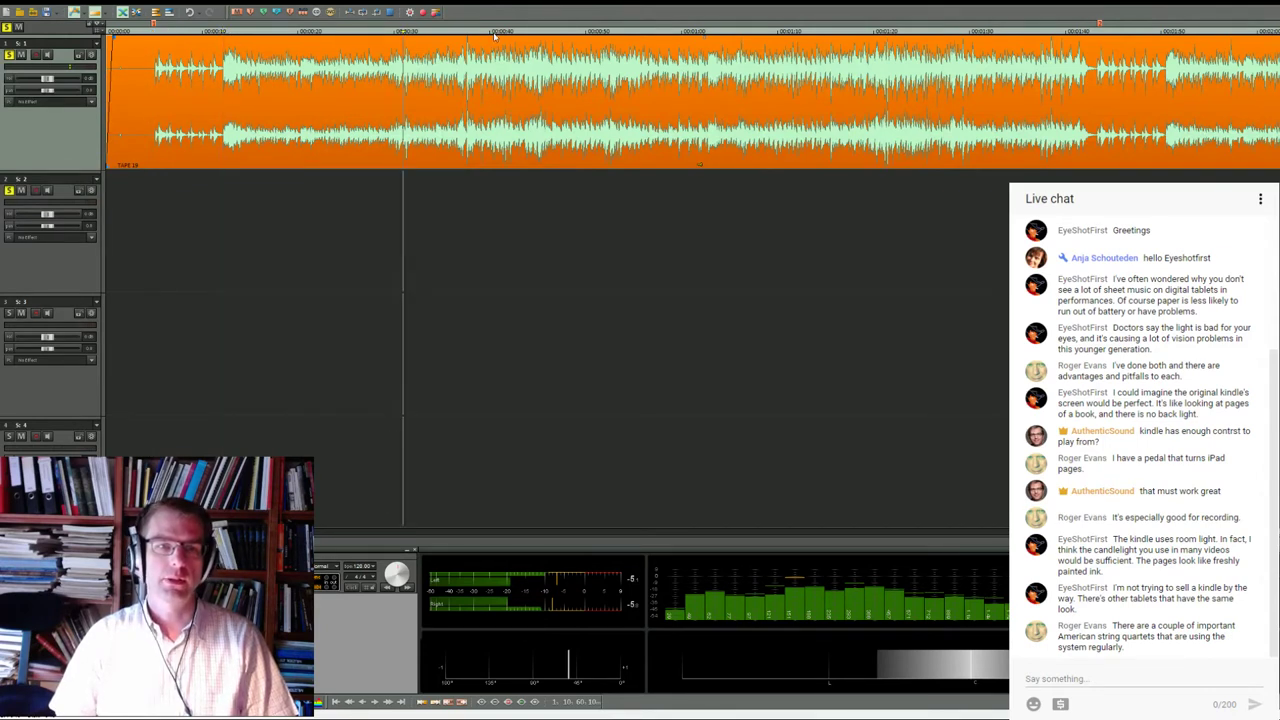
left_click(490, 31)
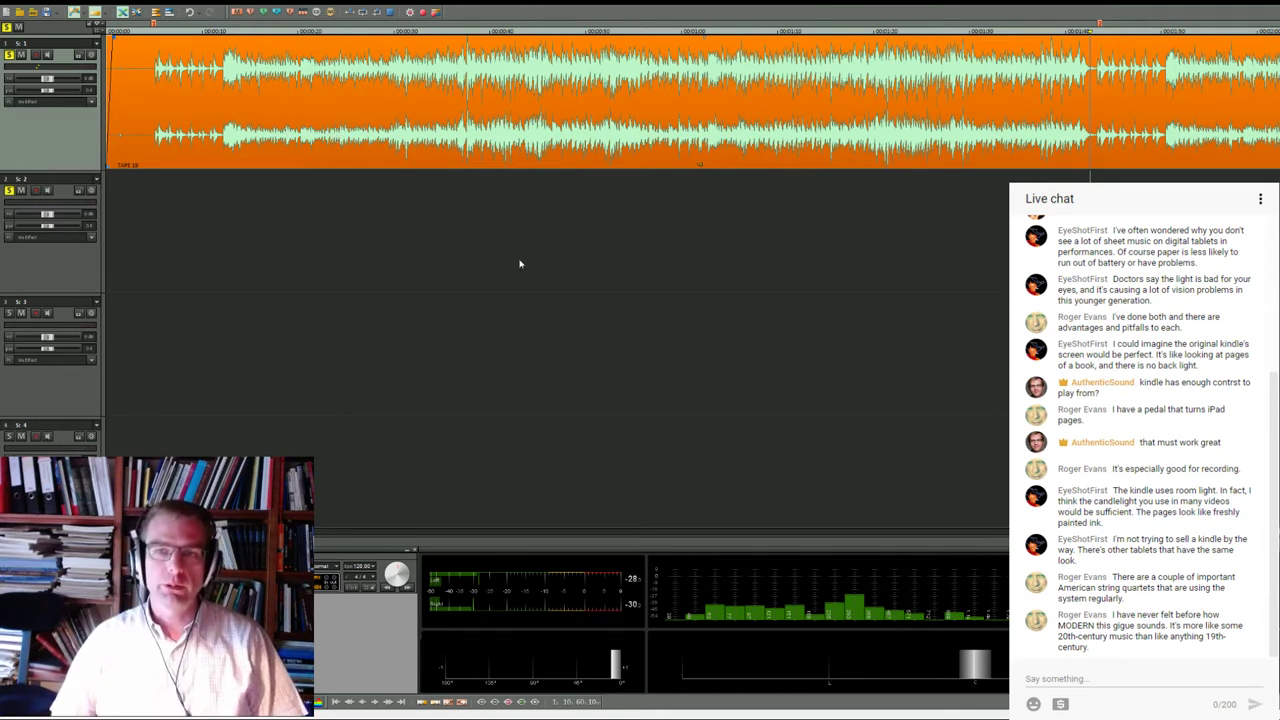
Move the first two take markers slightly earlier, to about 0:02 and 1:42, and place the cursor at the second take's start
left_click_drag(150, 32, 128, 32)
left_click(152, 30)
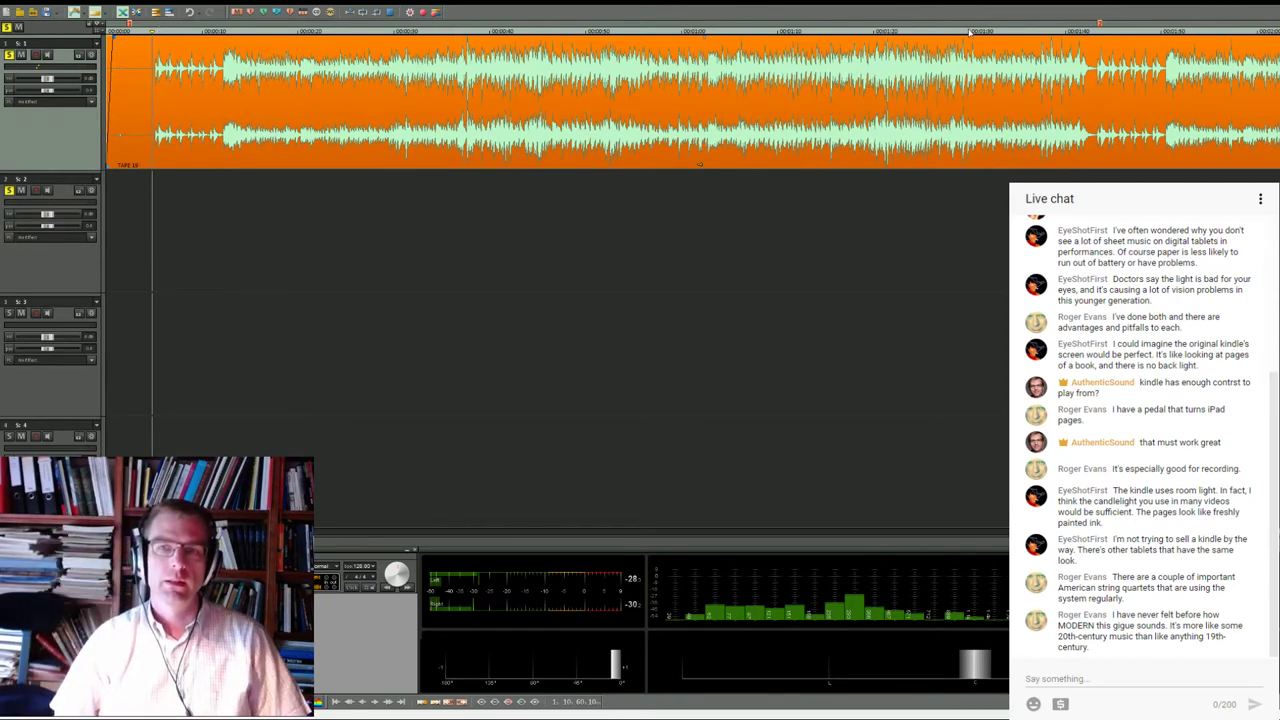
left_click(1092, 24)
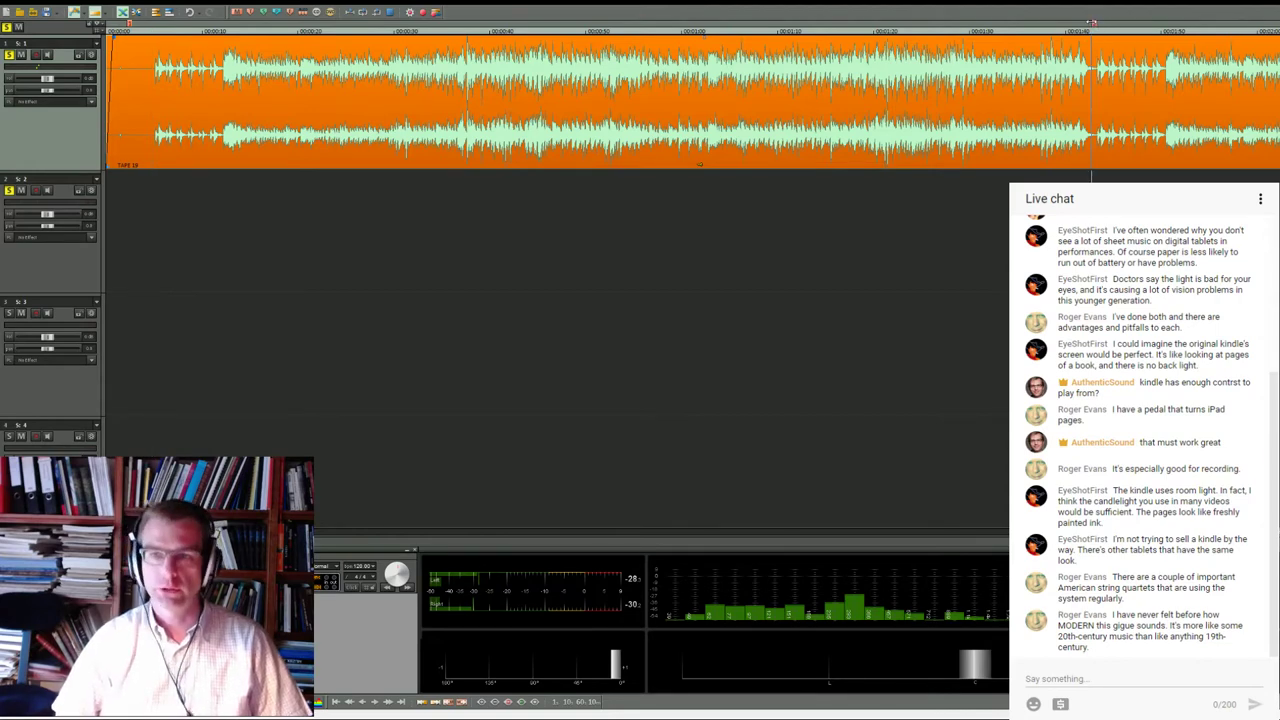
scroll(615, 58, "right", 5)
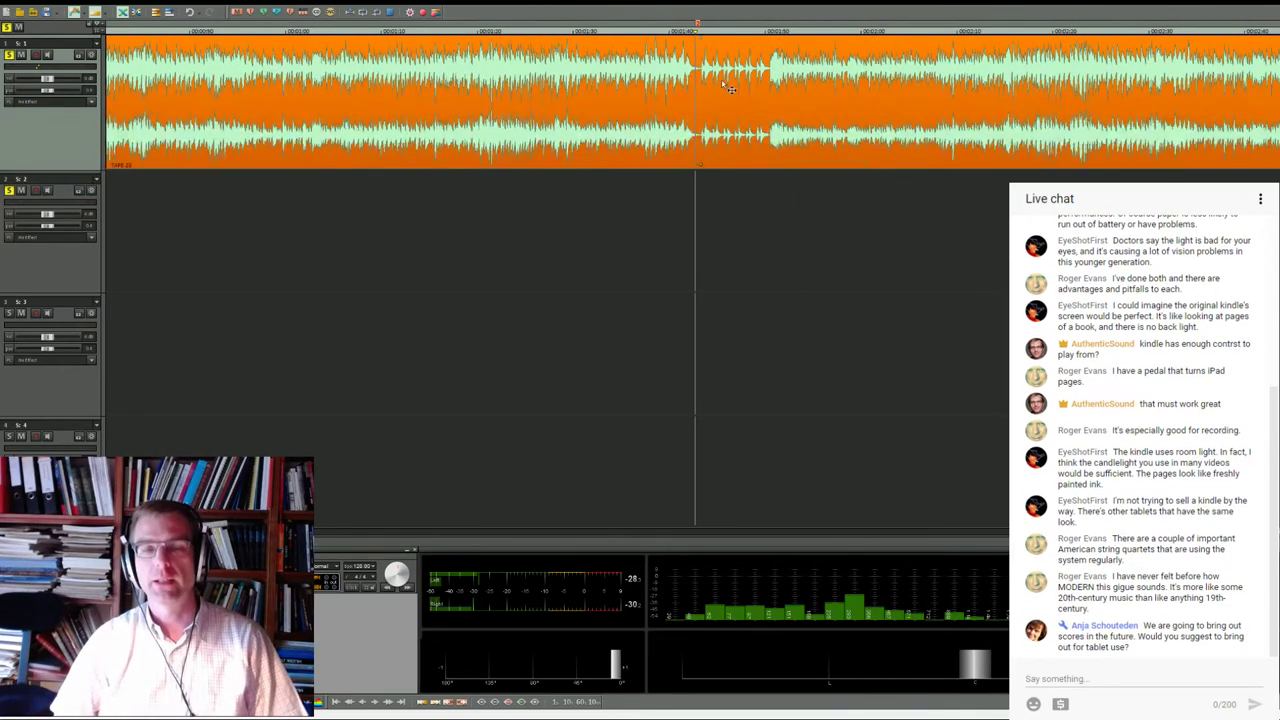
left_click(692, 22)
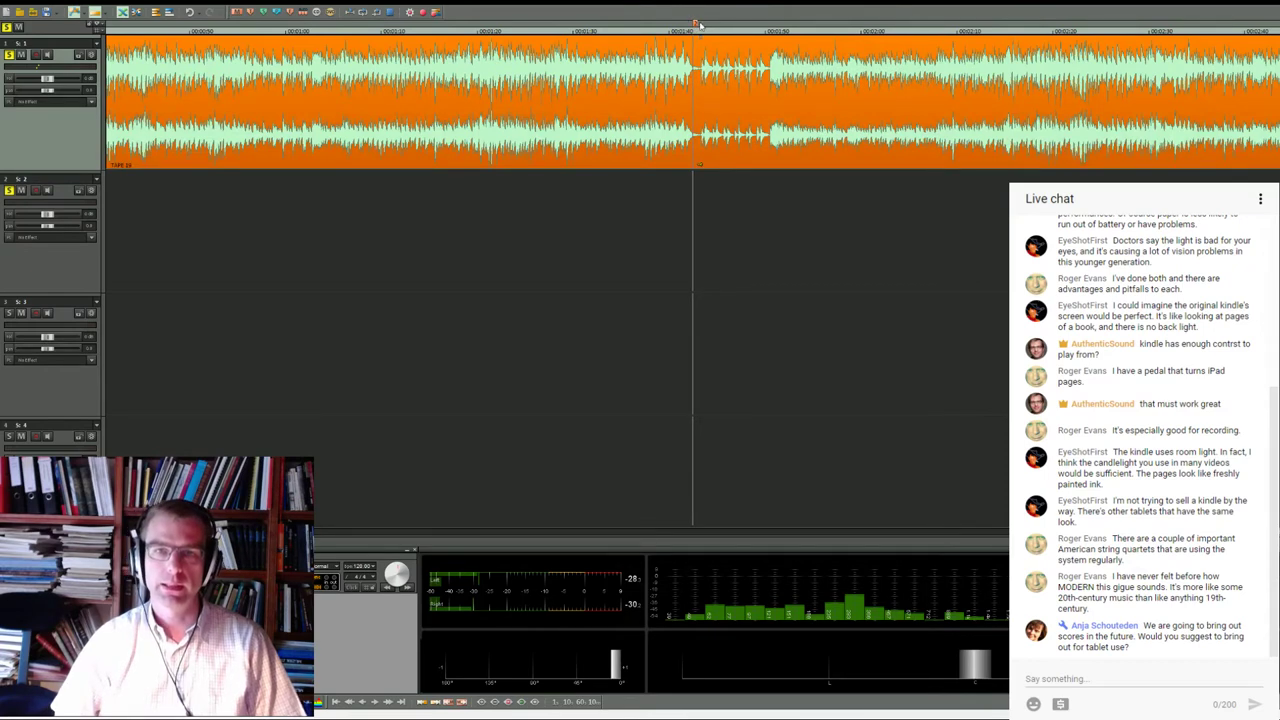
left_click(699, 23)
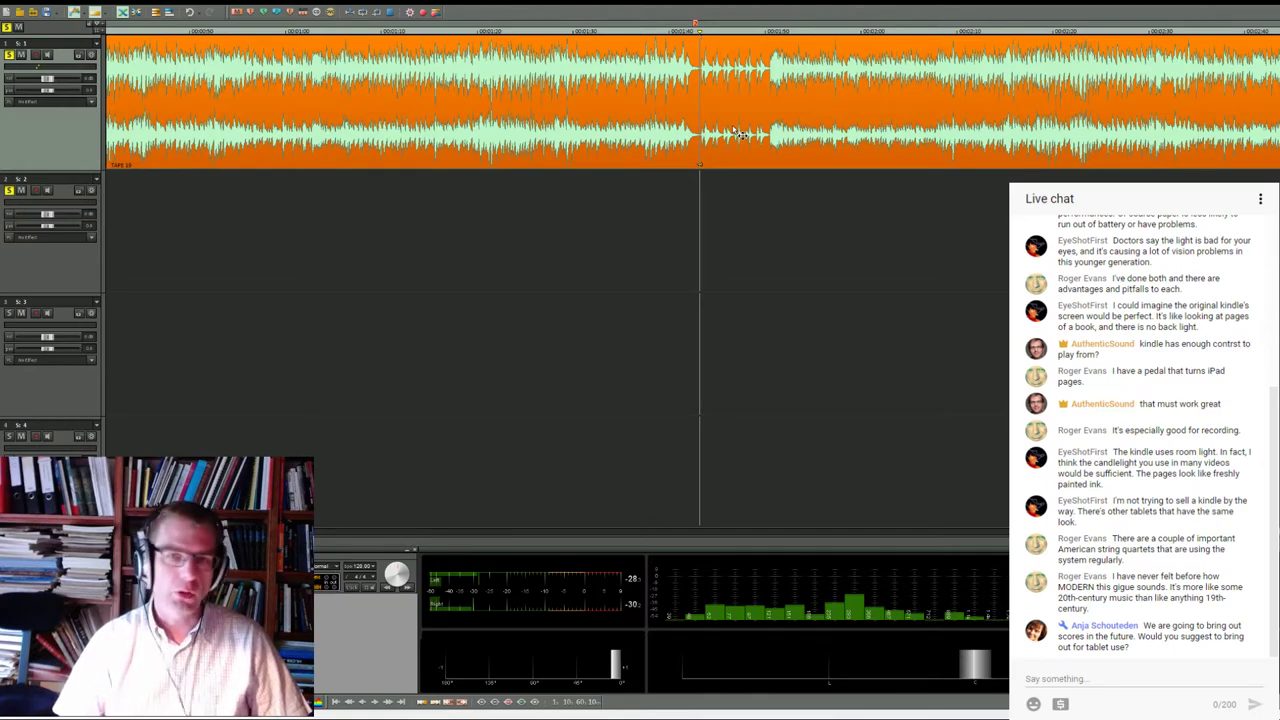
Compare playback of the first two takes from about 0:05 and 1:42, and locate the second take's end at about 3:20
scroll(728, 90, "up", 1)
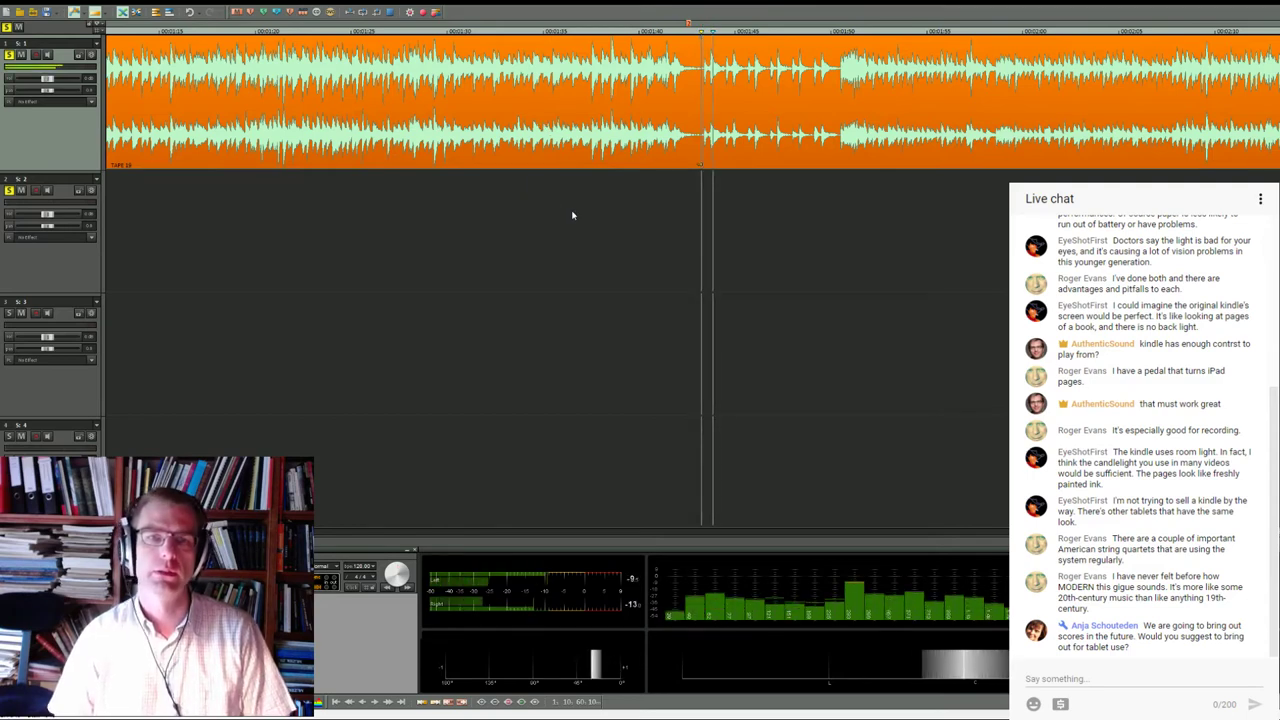
scroll(577, 208, "down", 2)
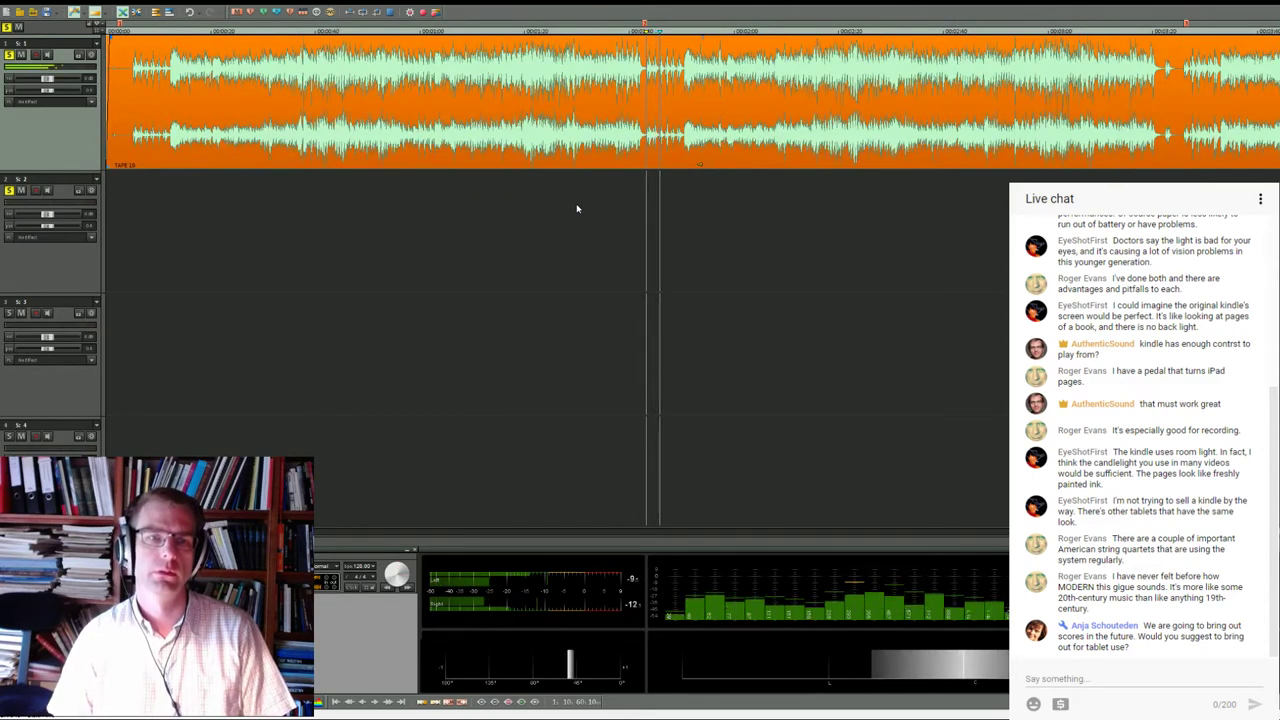
left_click(648, 31)
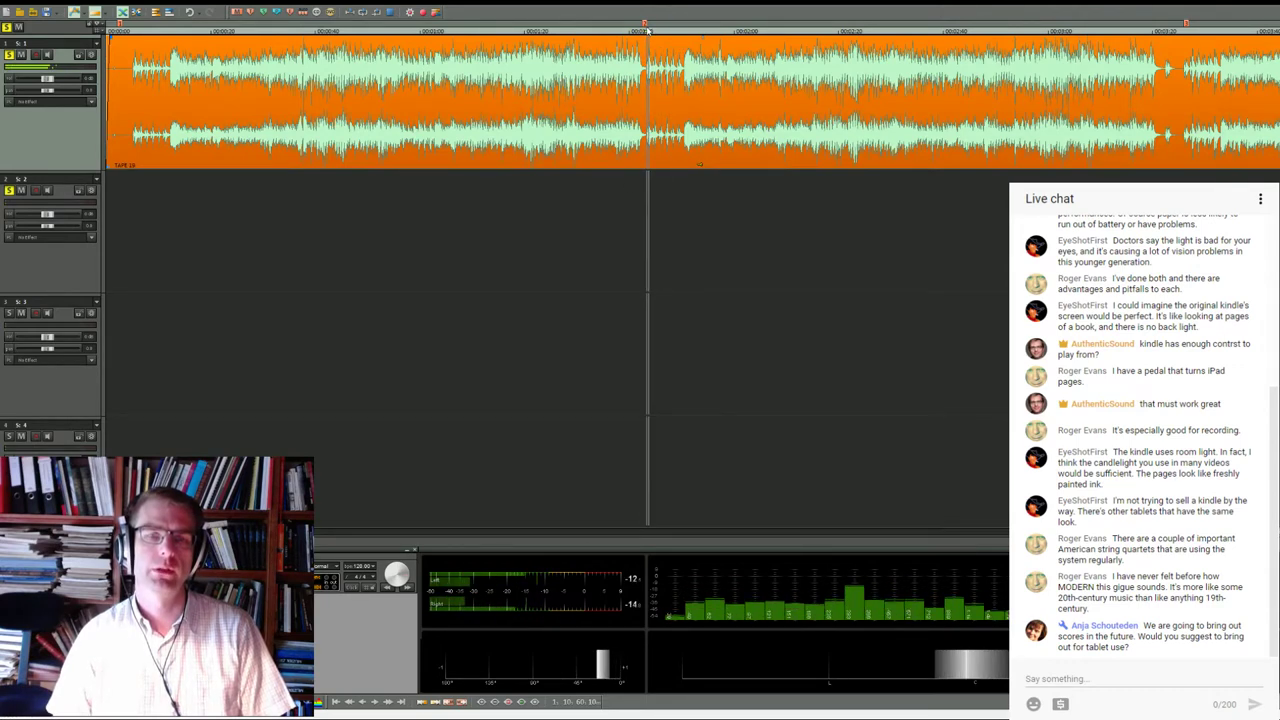
left_click(133, 31)
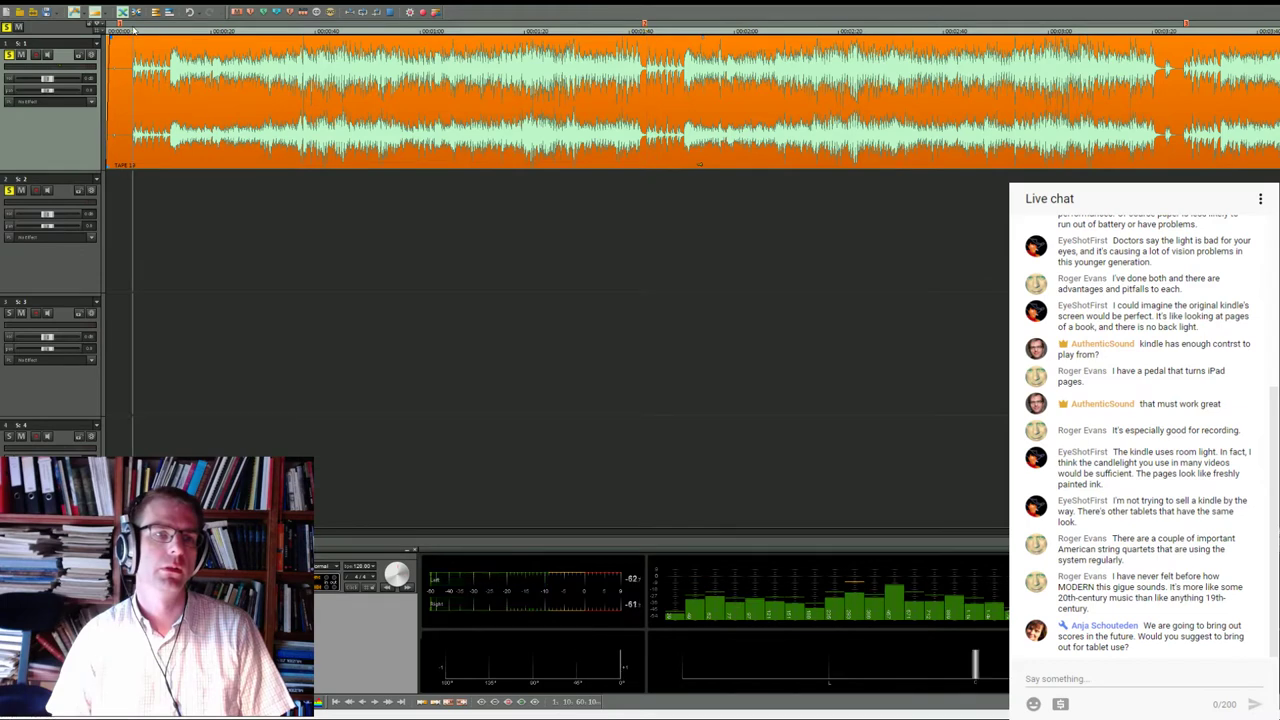
key("space")
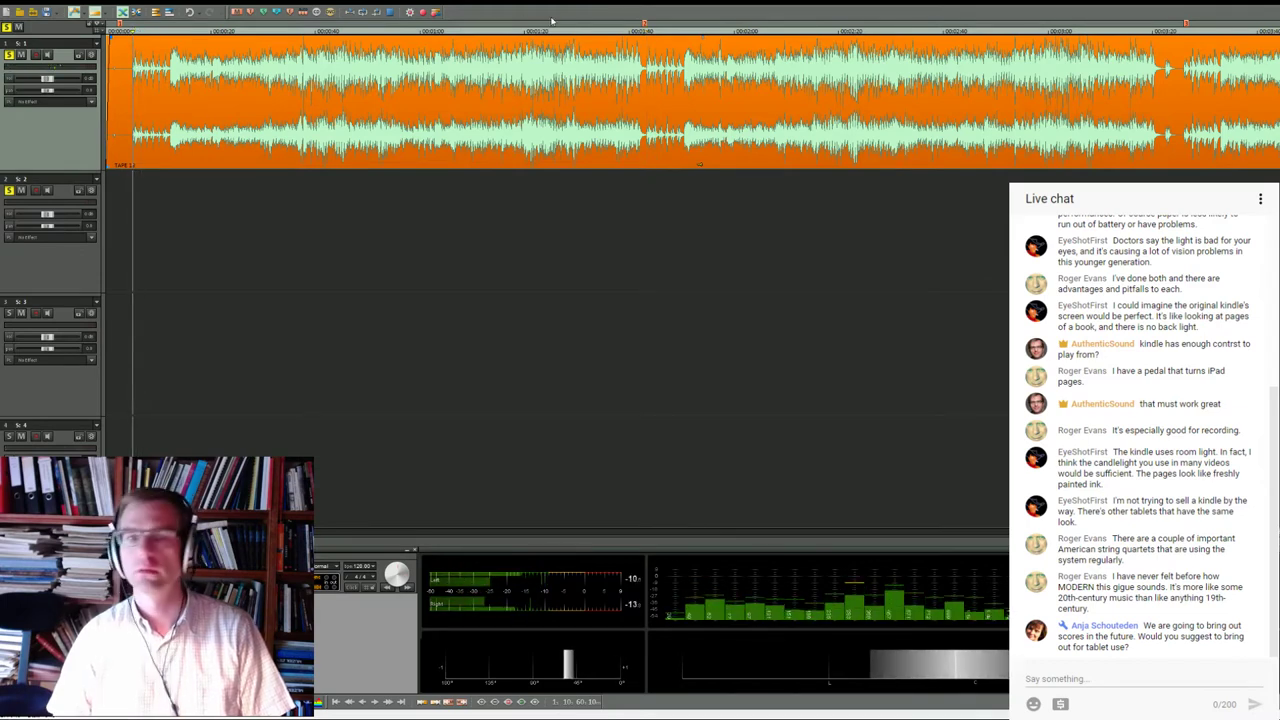
left_click(647, 31)
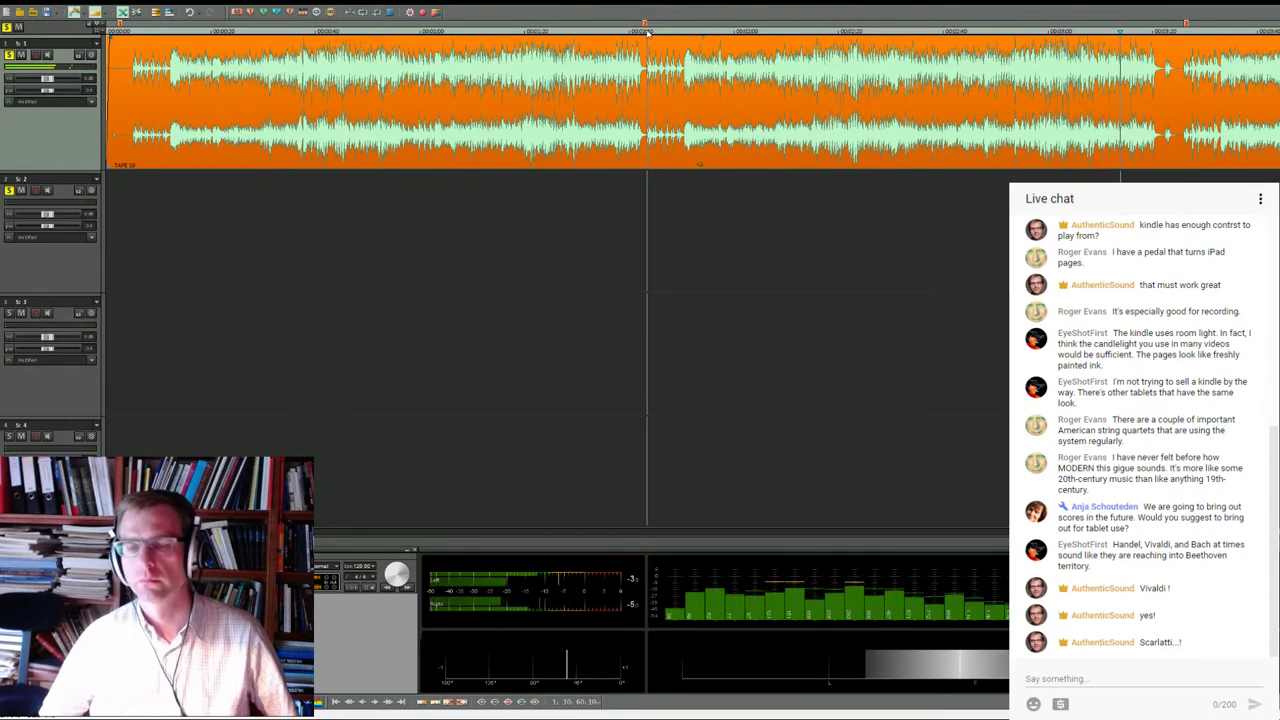
scroll(866, 60, "right", 2)
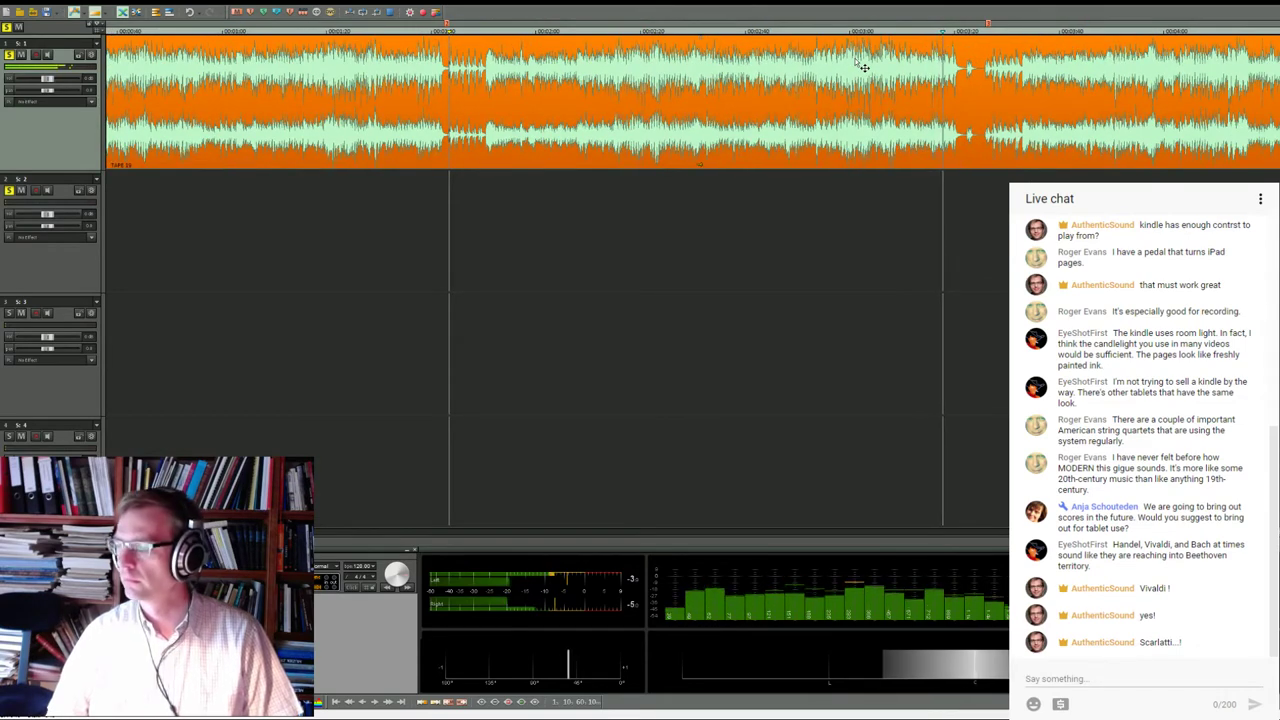
left_click(957, 23)
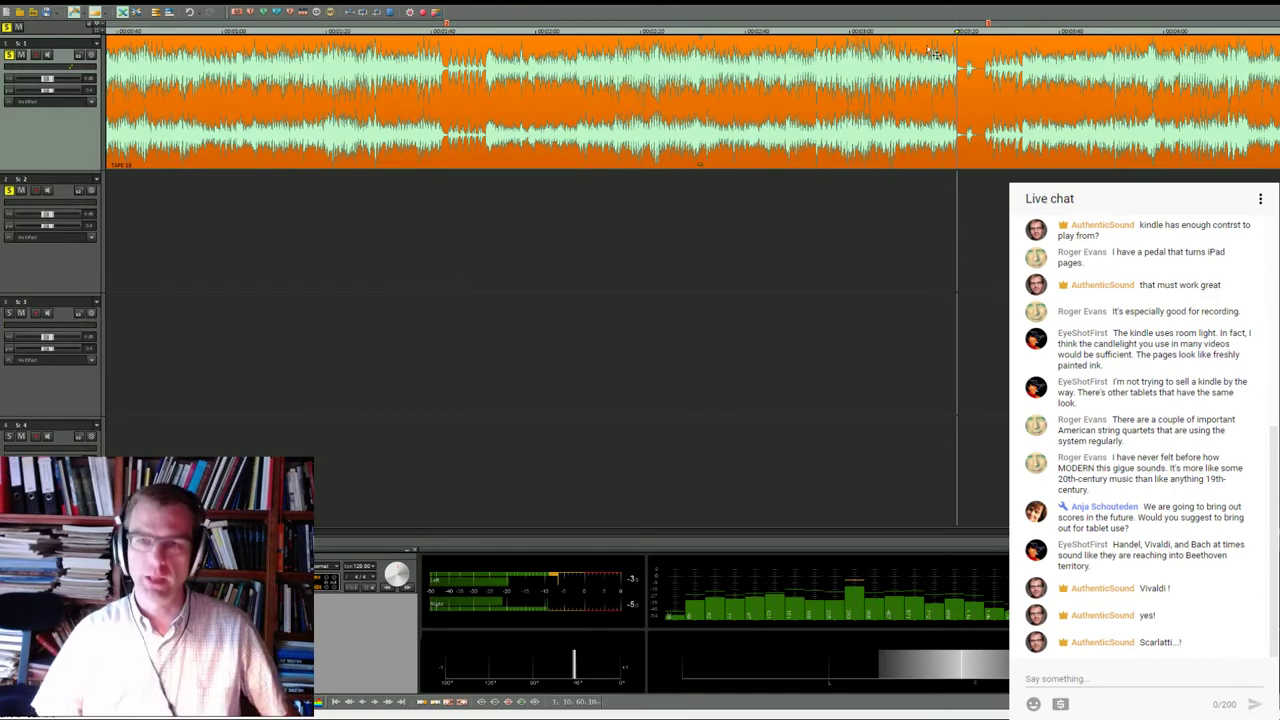
Split the track 1 clip in the silence just before the third take, at about 3:25
scroll(590, 120, "down", 1)
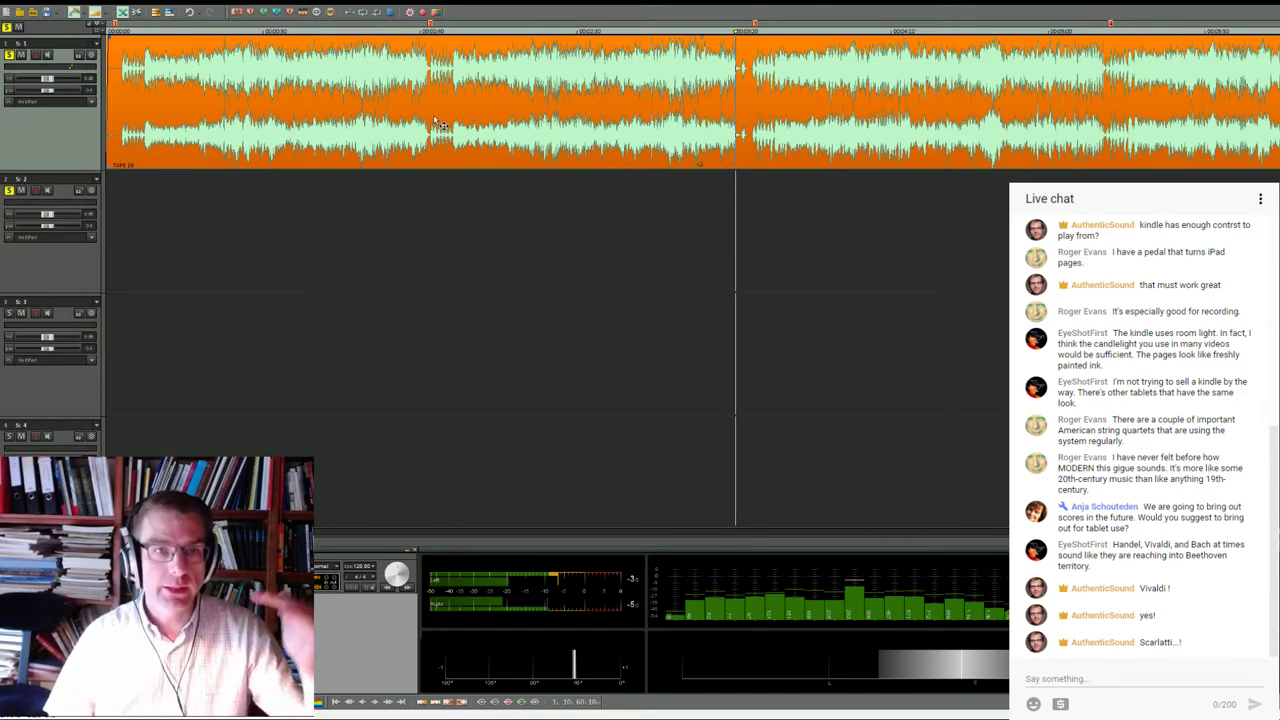
scroll(470, 124, "right", 3)
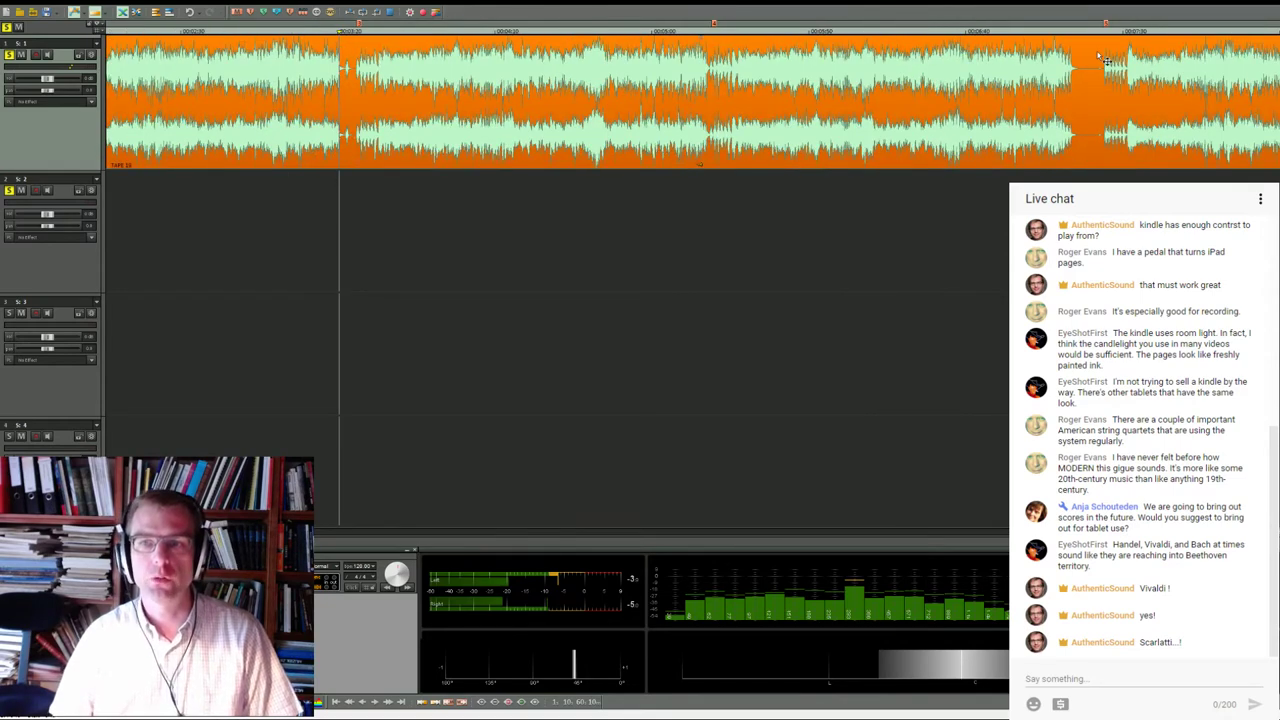
scroll(420, 100, "left", 3)
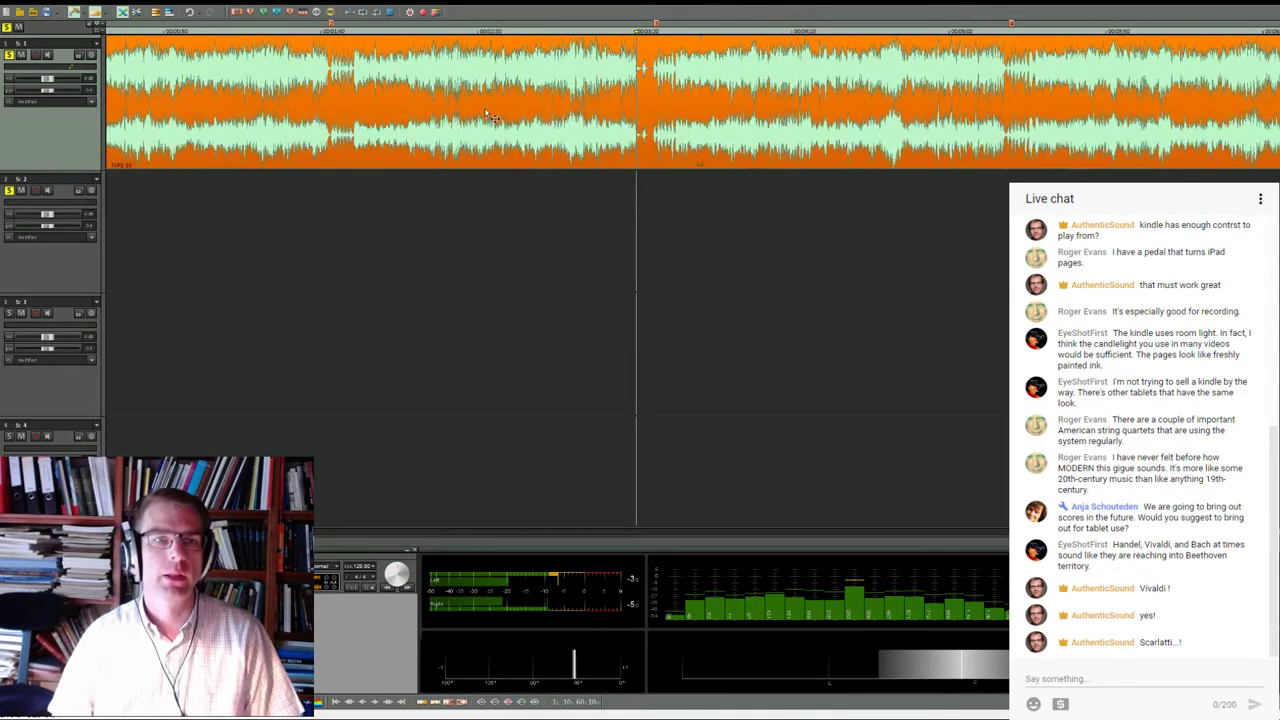
scroll(490, 117, "up", 3)
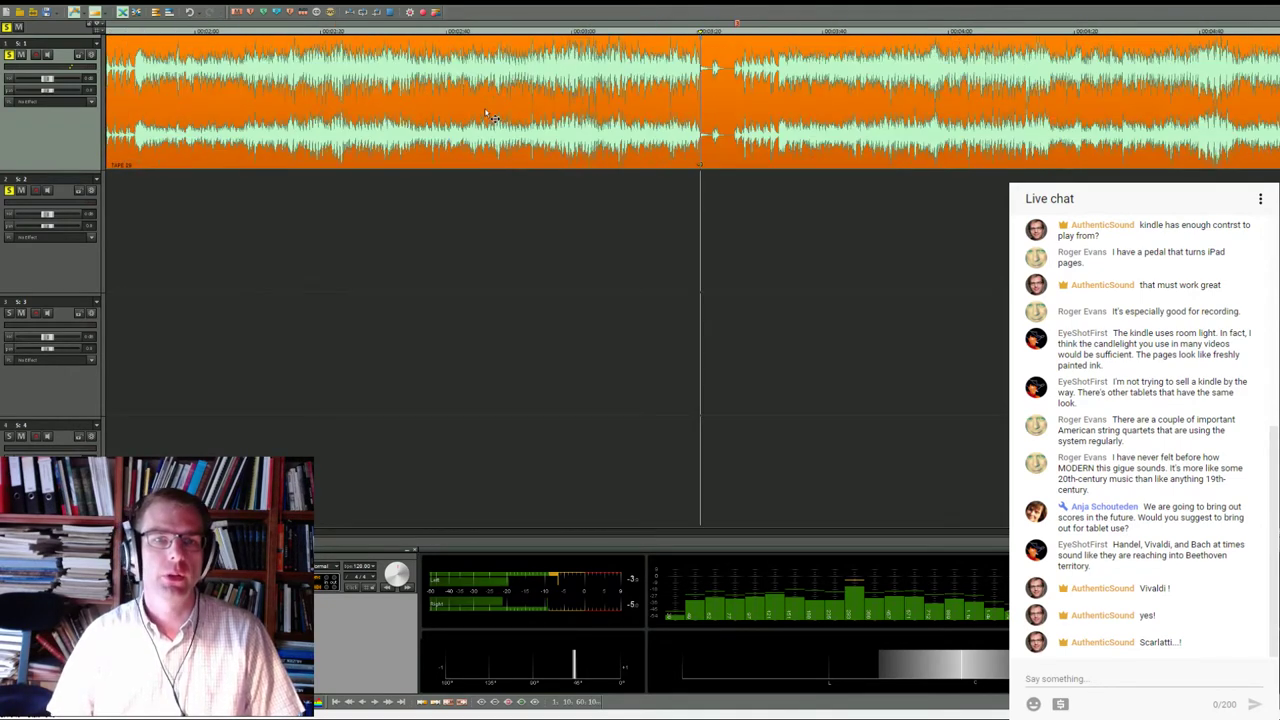
left_click(758, 33)
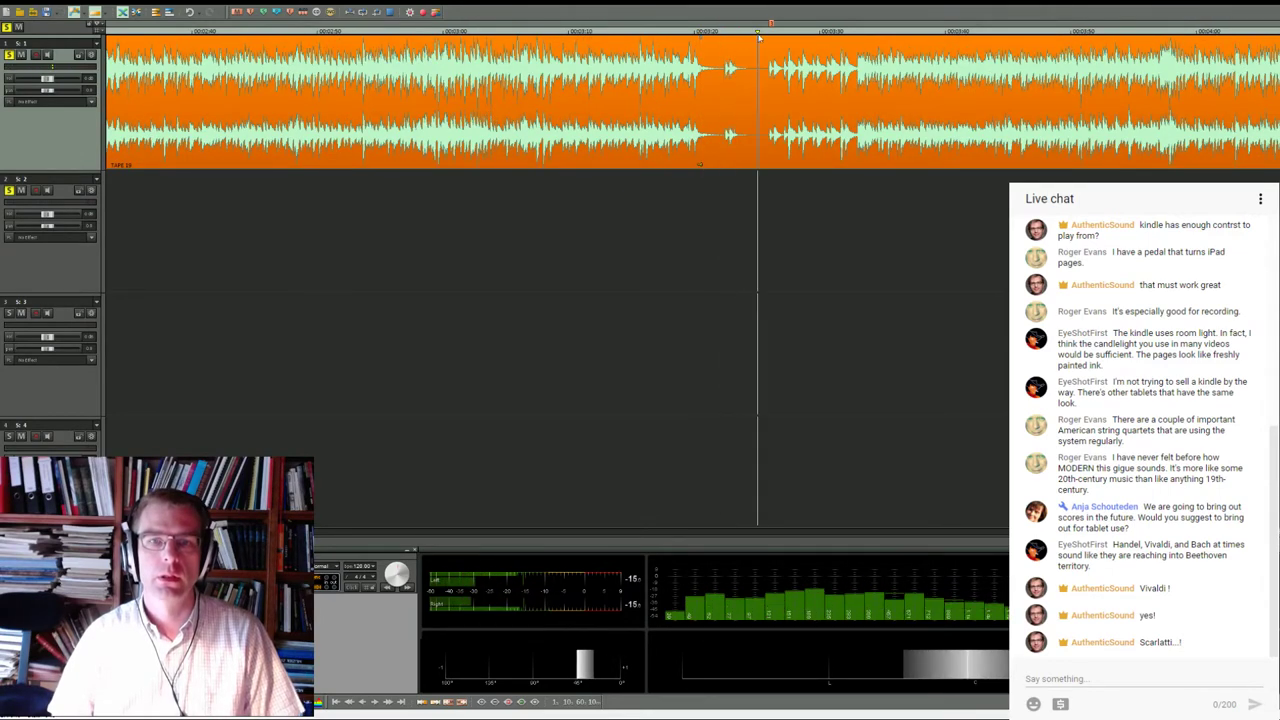
key("t")
scroll(785, 95, "down", 3)
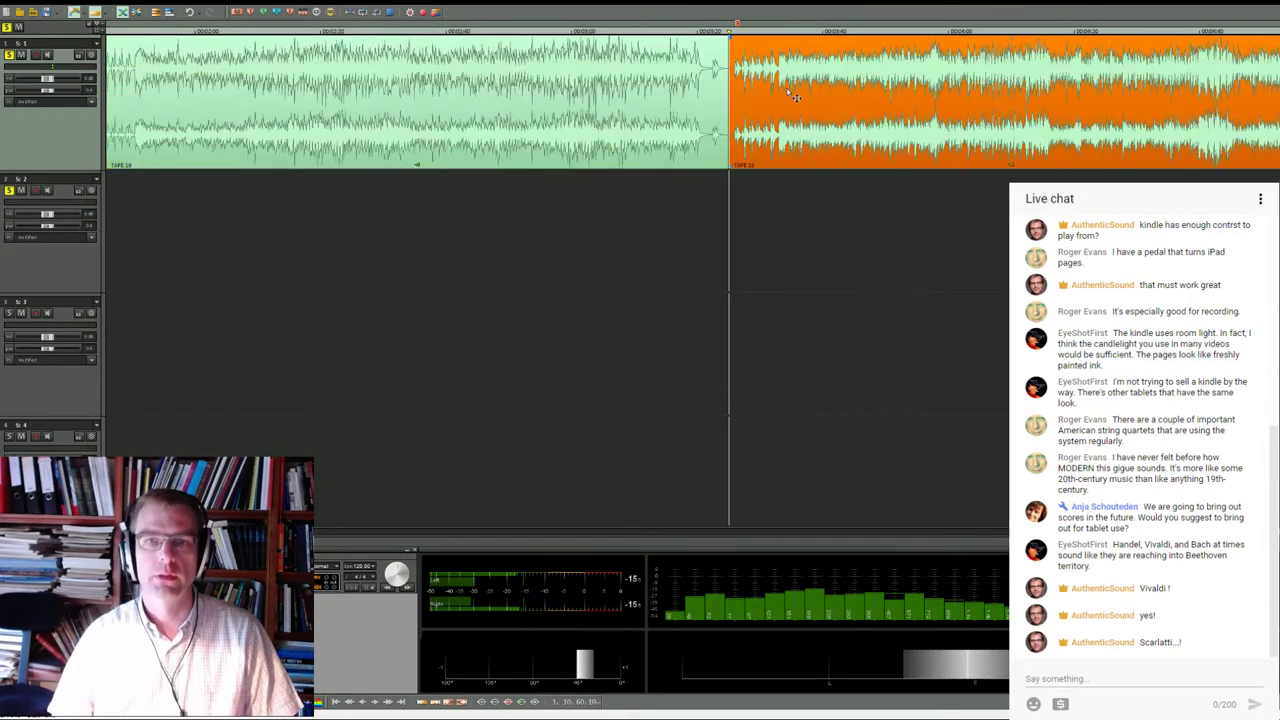
scroll(790, 98, "down", 2)
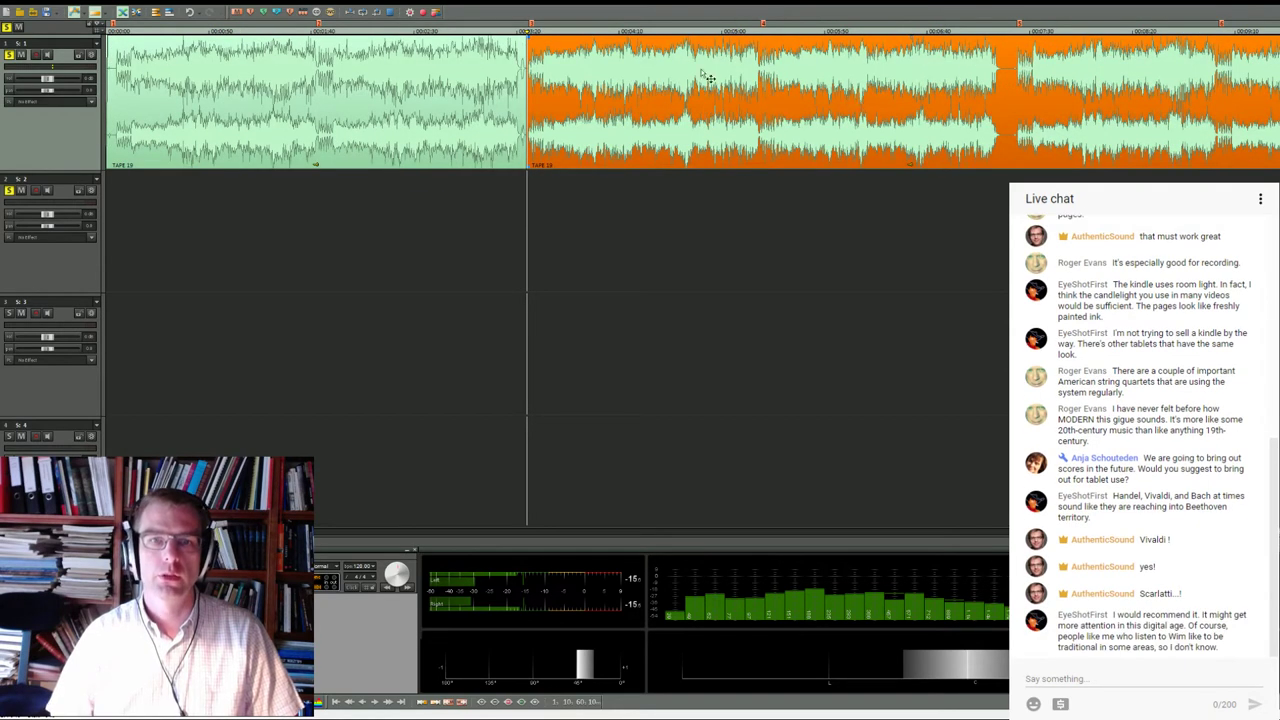
Split the track 1 recording at the start of the fifth take, at about 7:22
left_click(1016, 33)
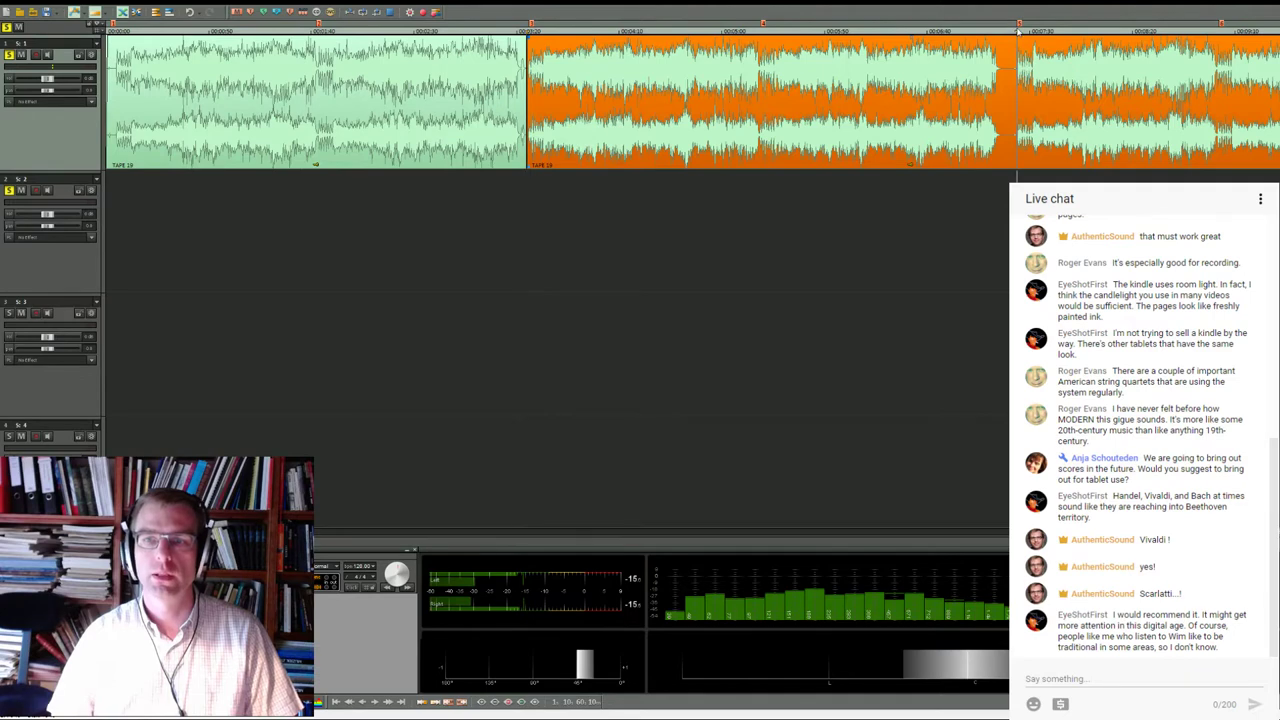
scroll(838, 98, "right", 2)
left_click(828, 100, "ctrl")
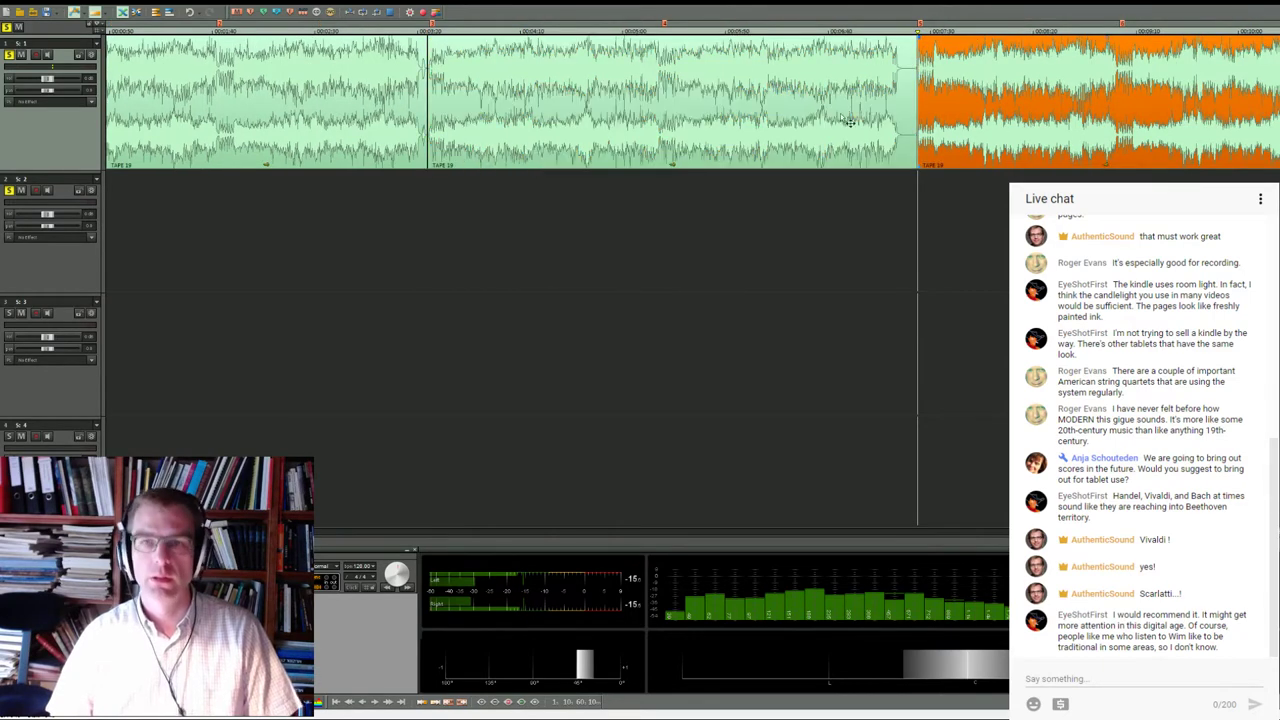
scroll(742, 104, "down", 2)
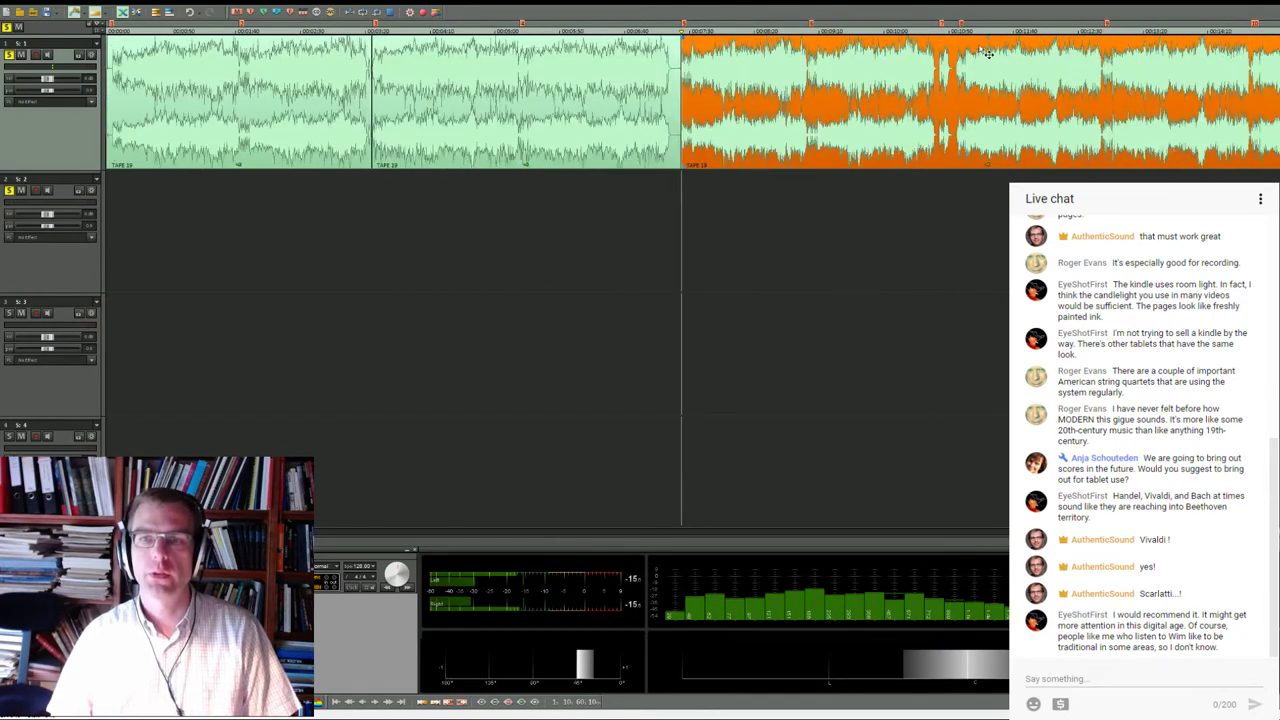
Check the gap after the sixth take and split the recording just before the next long take, at about 10:54
left_click(940, 30)
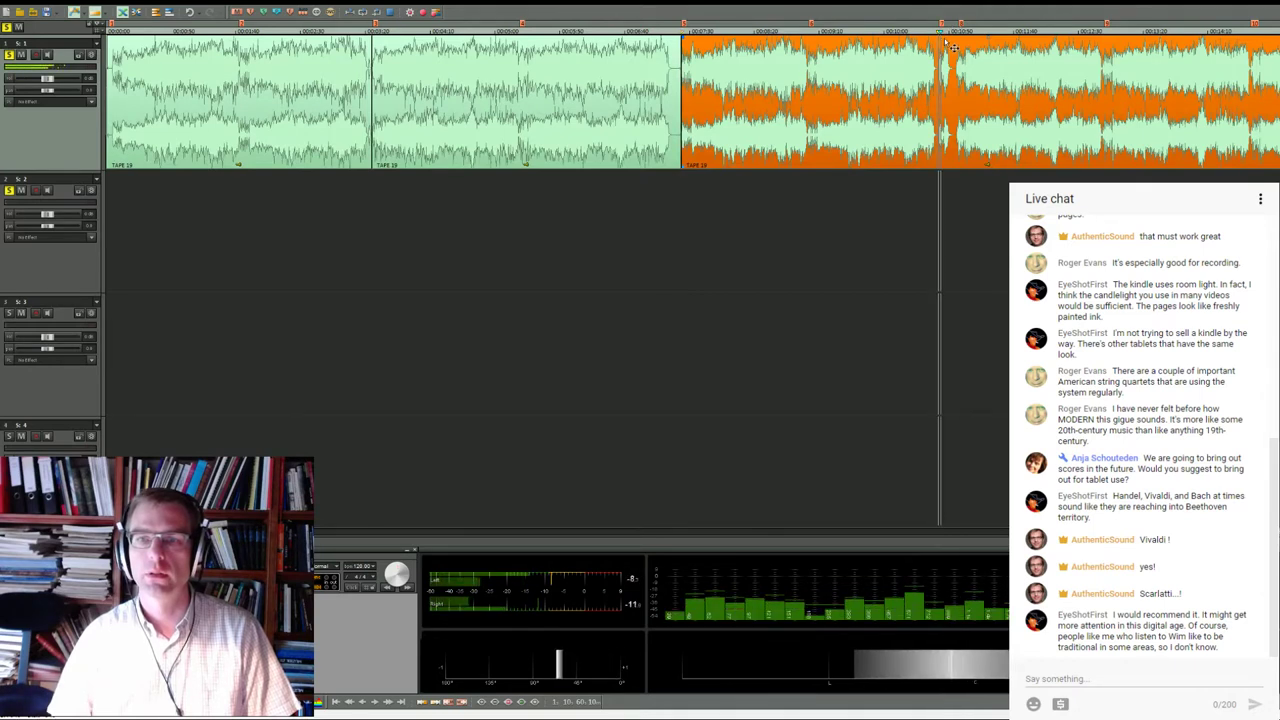
left_click(956, 32)
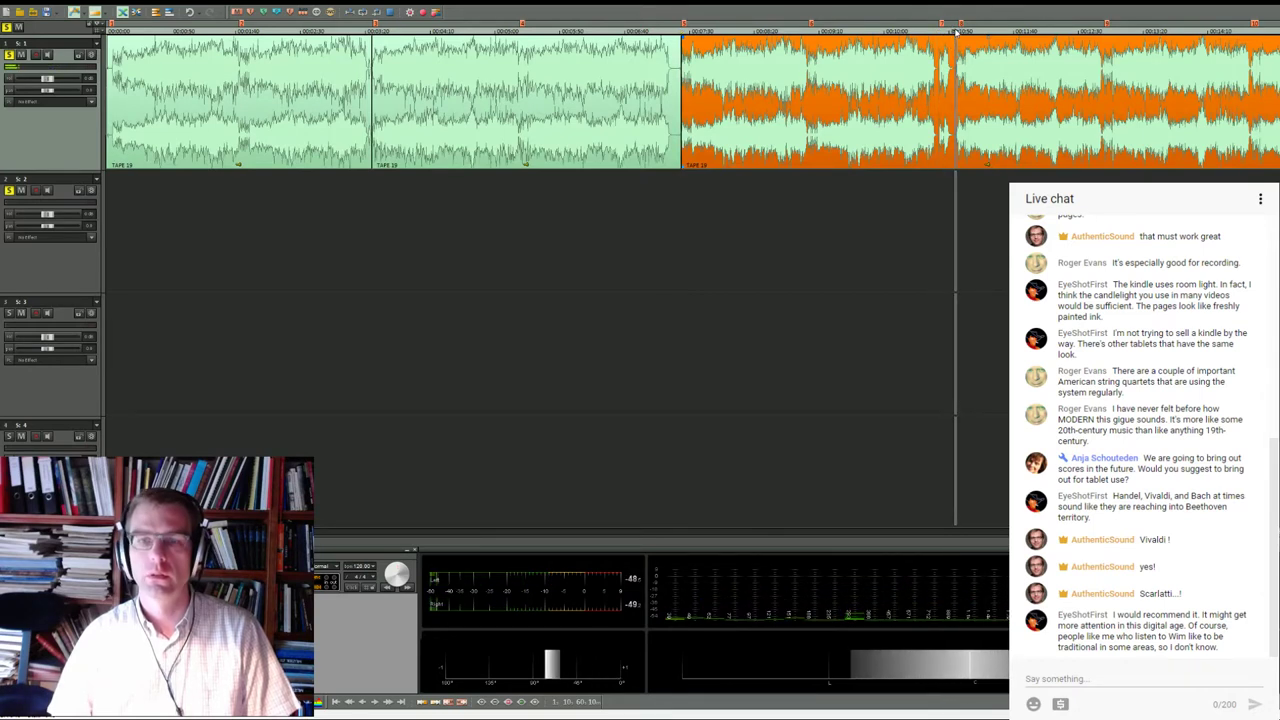
key("t")
scroll(983, 82, "down", 2)
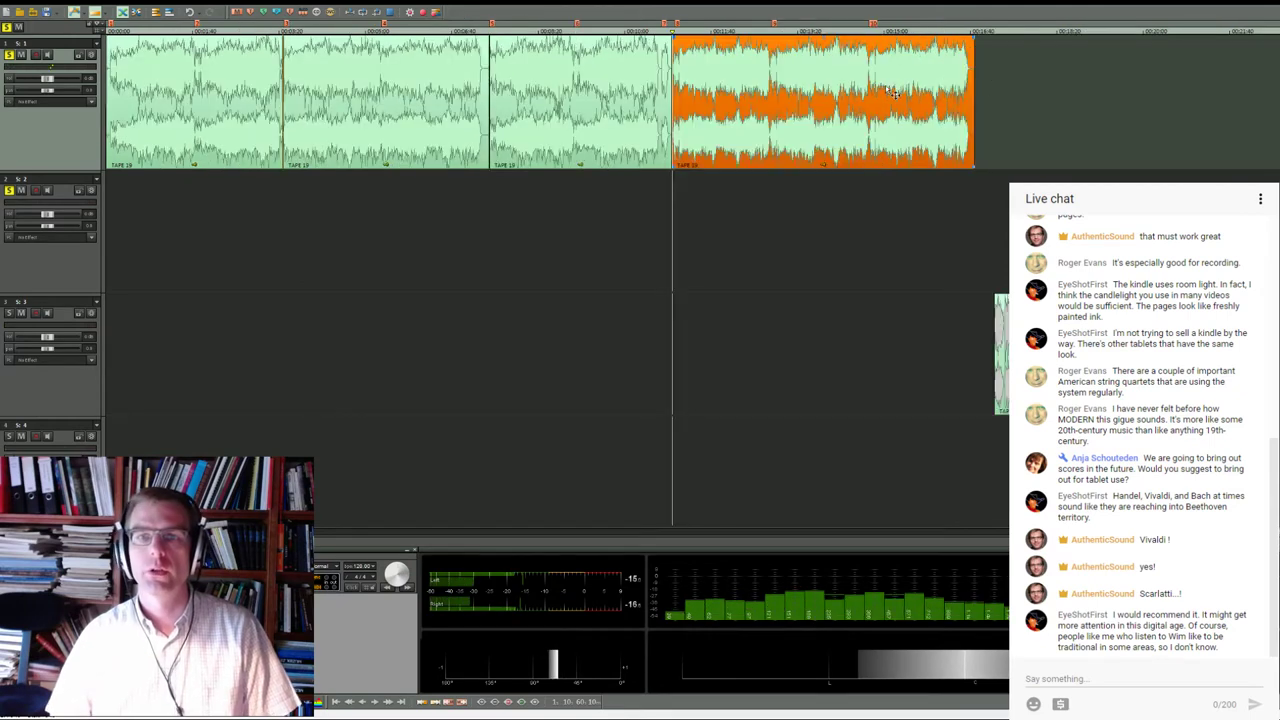
Rearrange the track 1 clips: shift the last clip later, place the second before it, and move the third behind the first
left_click_drag(876, 90, 1127, 94)
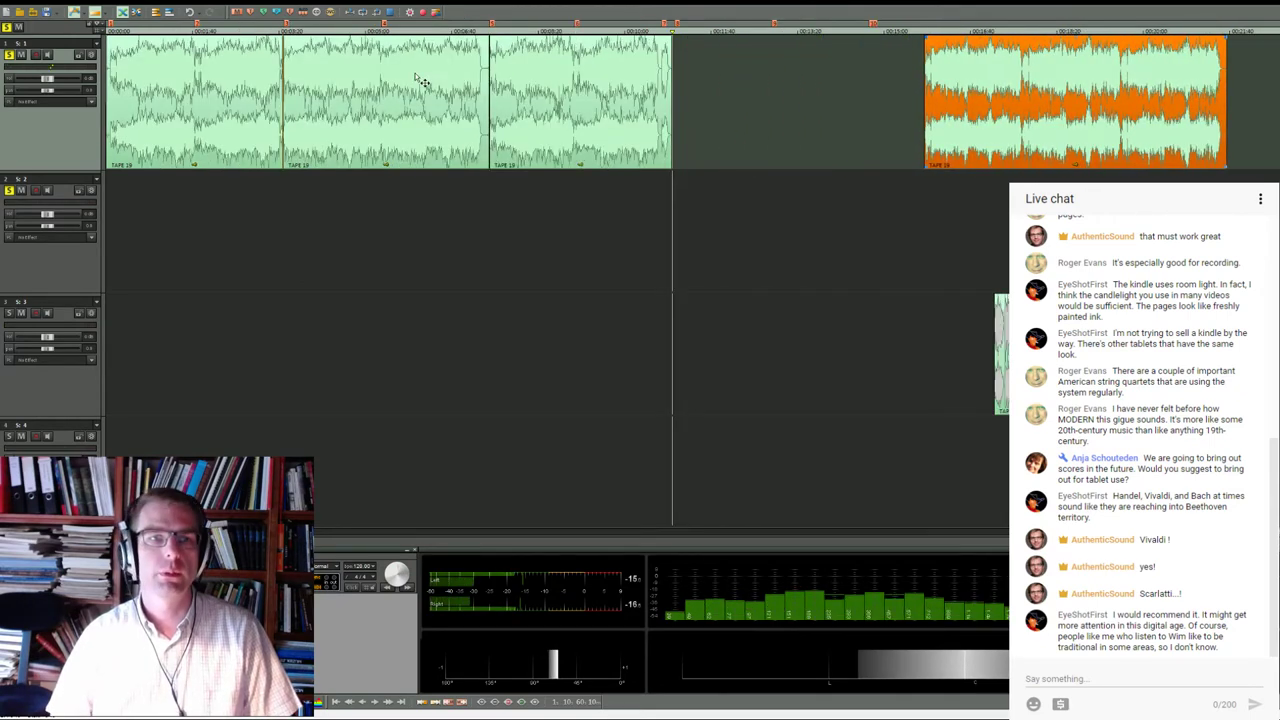
left_click_drag(420, 80, 845, 87)
left_click_drag(612, 86, 432, 86)
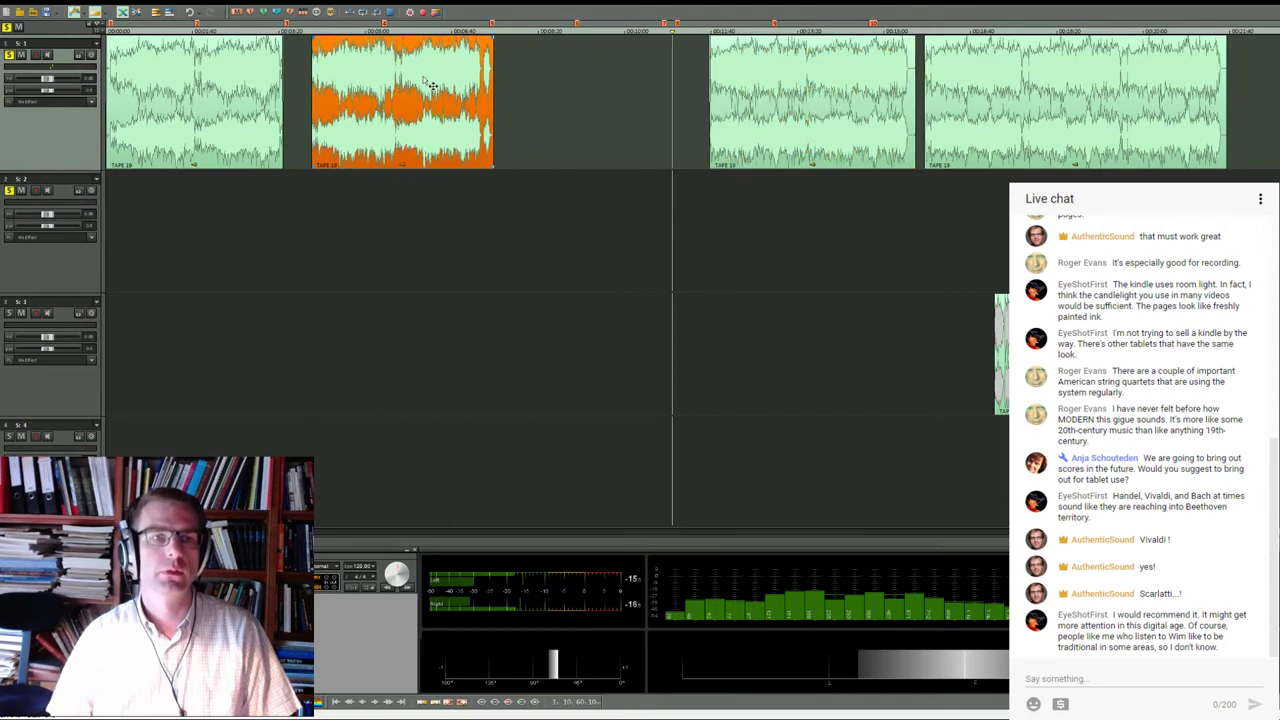
Shift the first clip to start at about 0:24 and the clip following it to about 5:00, widening the gap between them
left_click(301, 31)
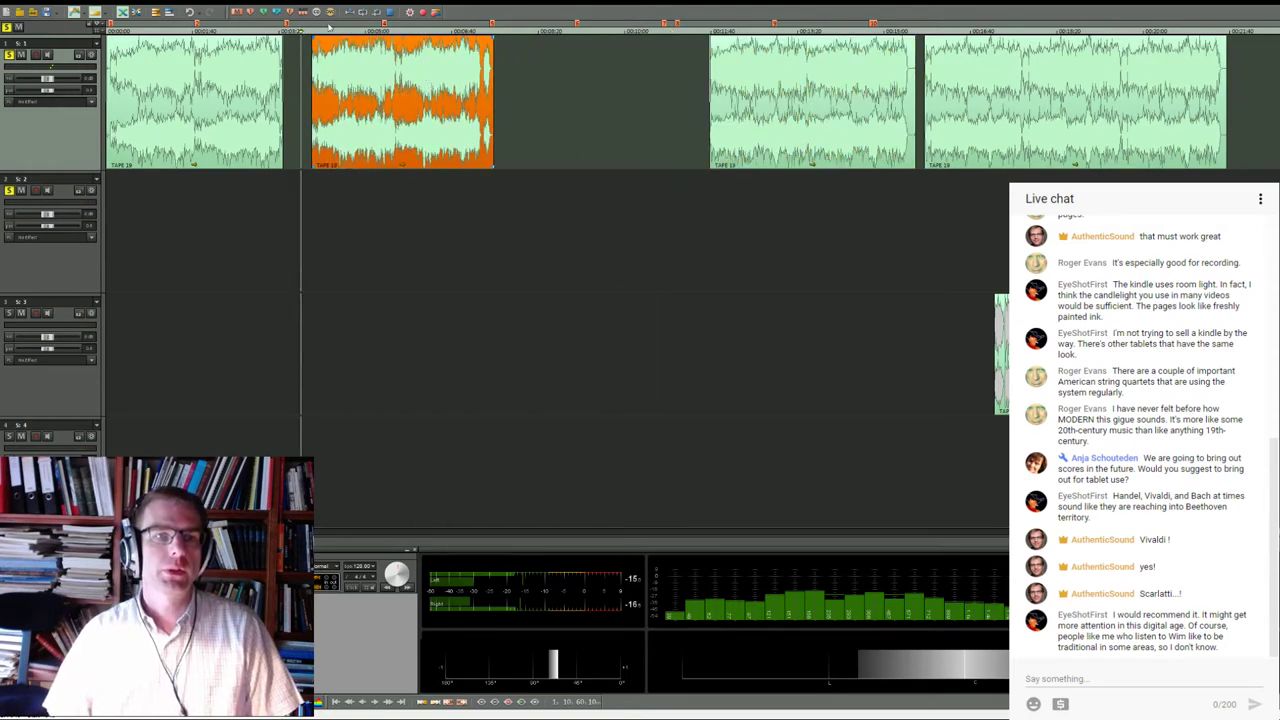
key("Up")
key("Up")
key("Up")
key("Up")
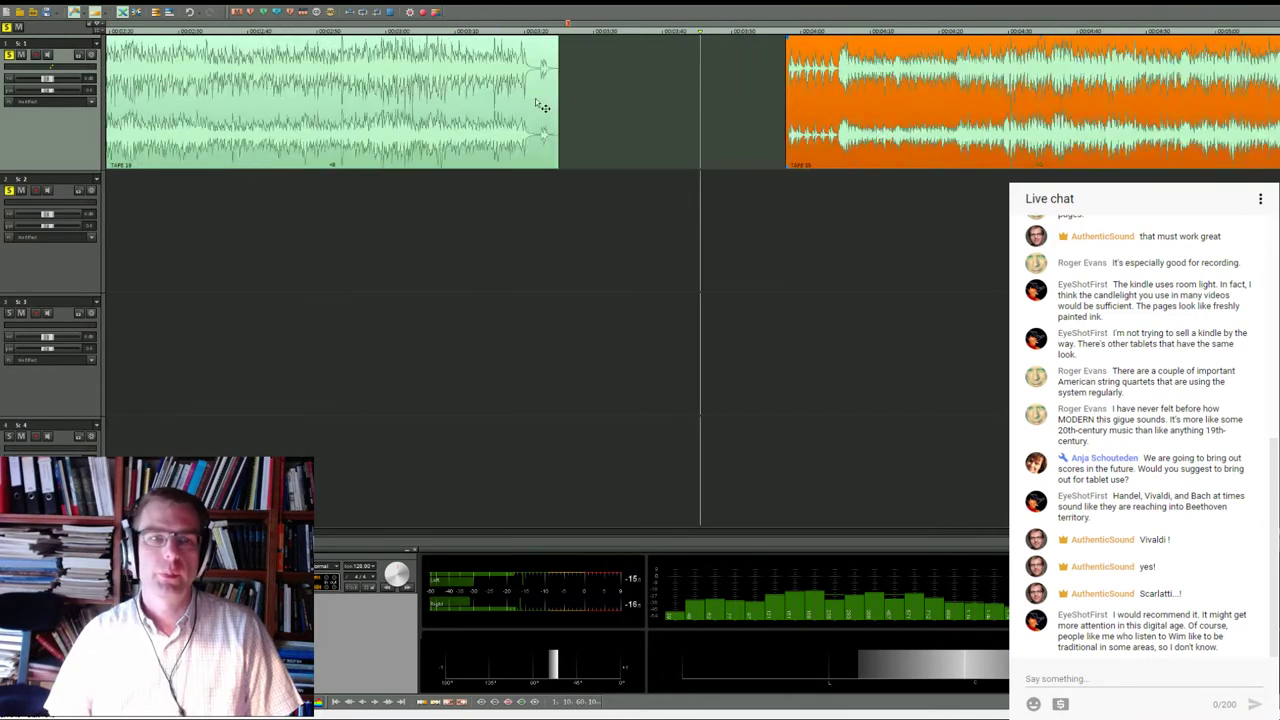
key("Down")
left_click_drag(291, 84, 358, 82)
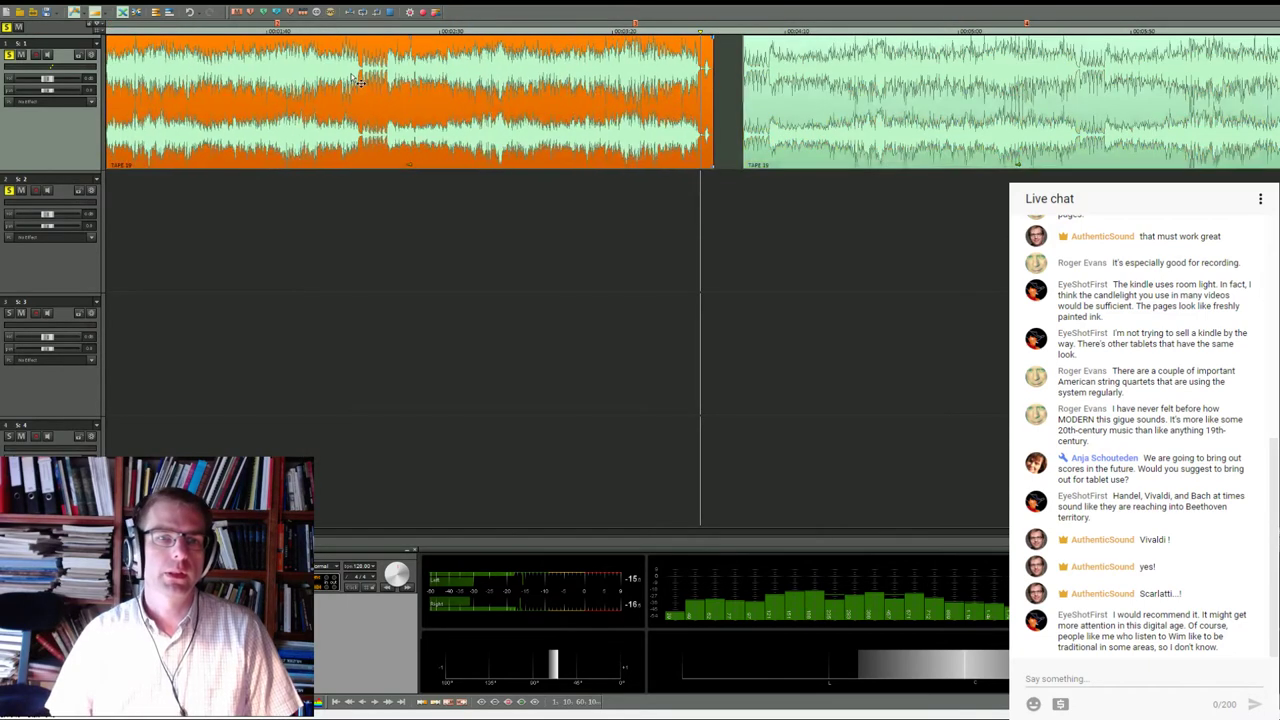
key("Down")
left_click_drag(680, 88, 804, 88)
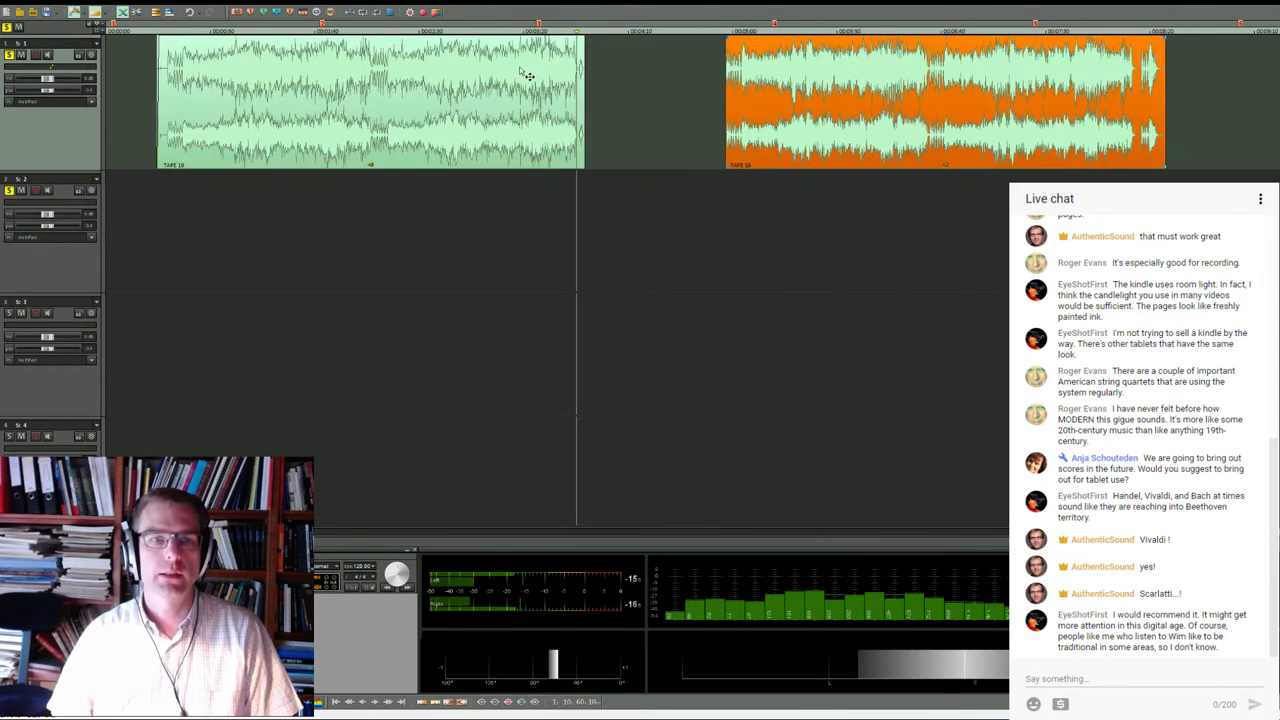
Shift the first track 1 clip to start at about 0:45 and move the second clip onto track 2 beneath it
left_click_drag(493, 88, 538, 88)
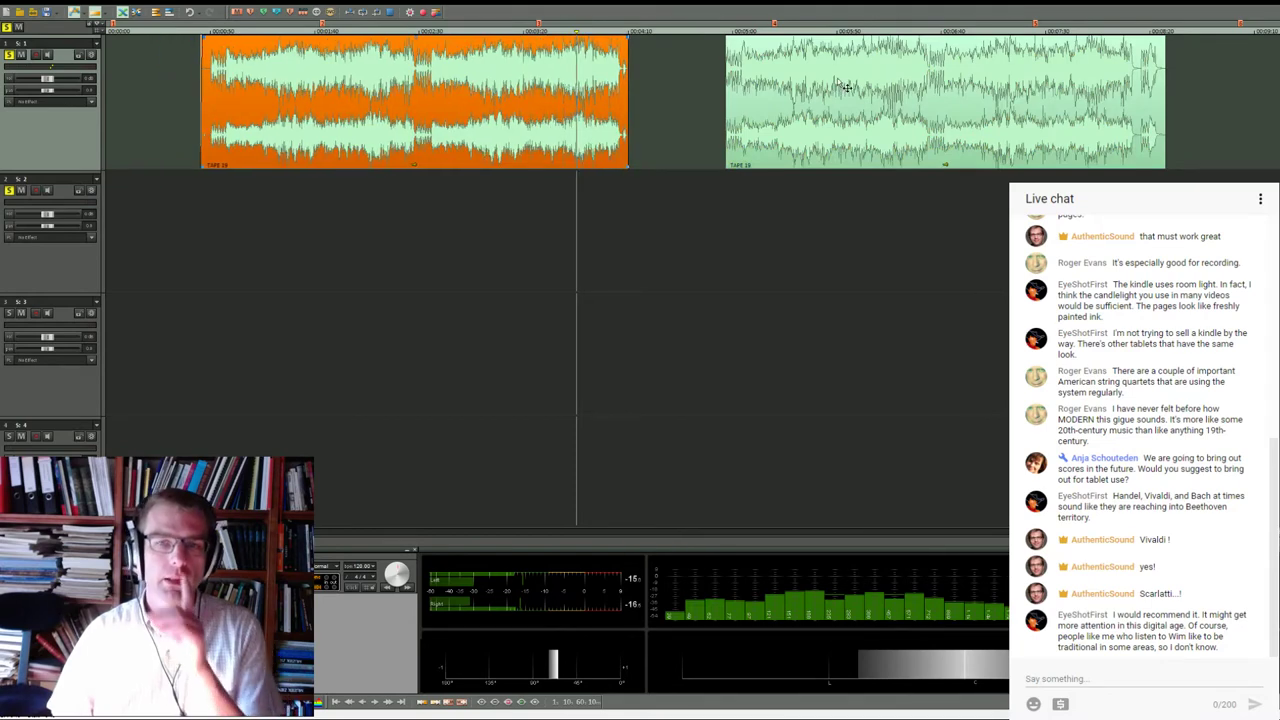
left_click_drag(845, 88, 768, 196)
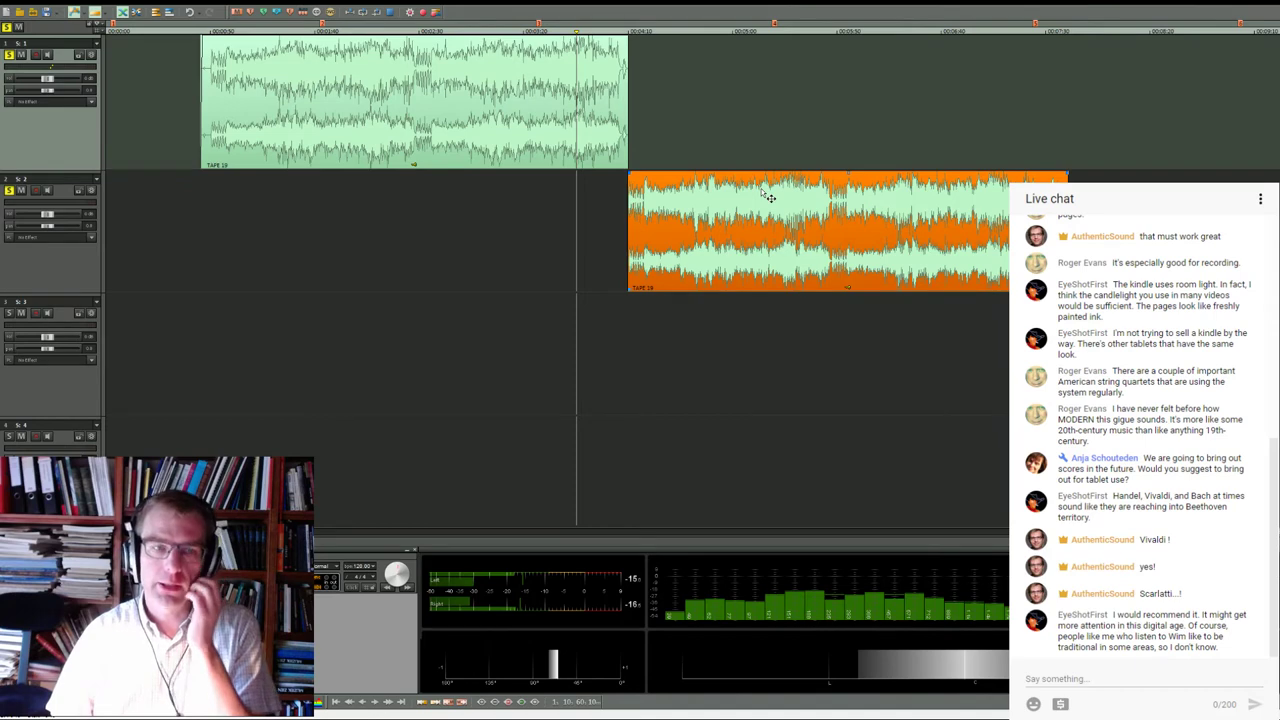
left_click_drag(768, 196, 348, 218)
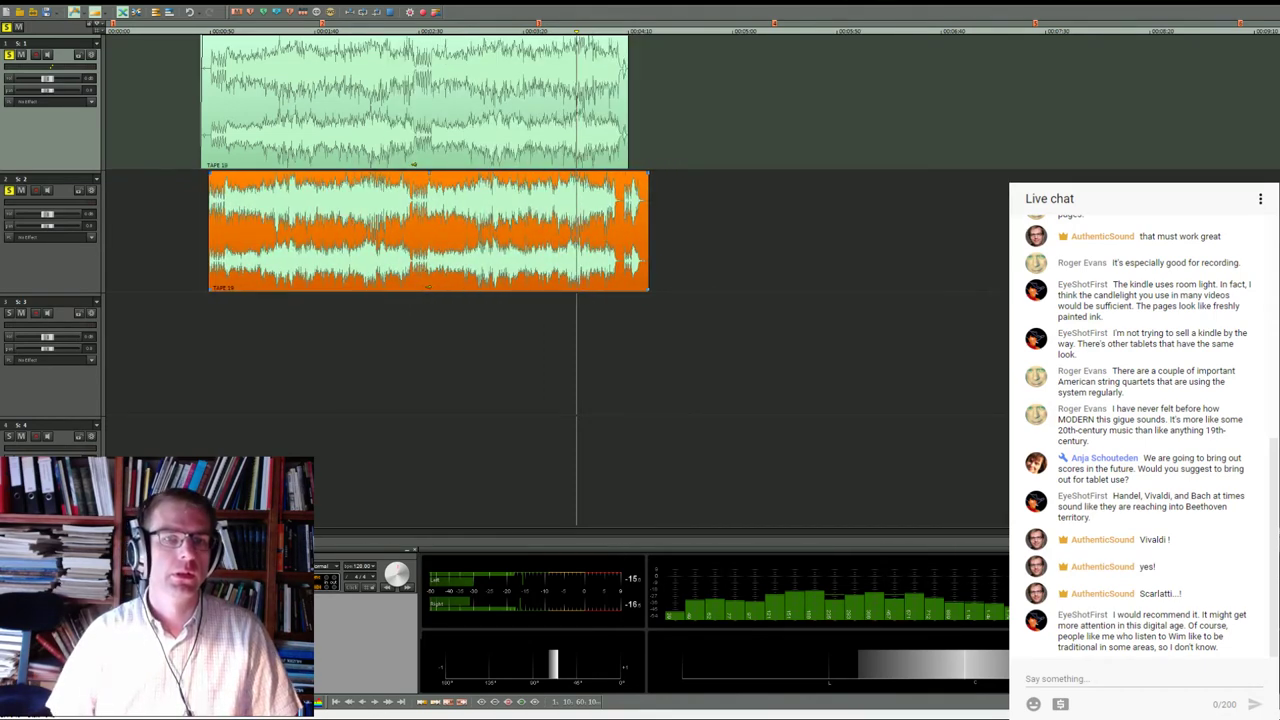
Align the track 2 clip's first note with the track 1 clip's first note at about 0:50 and play both together
scroll(271, 57, "up", 5)
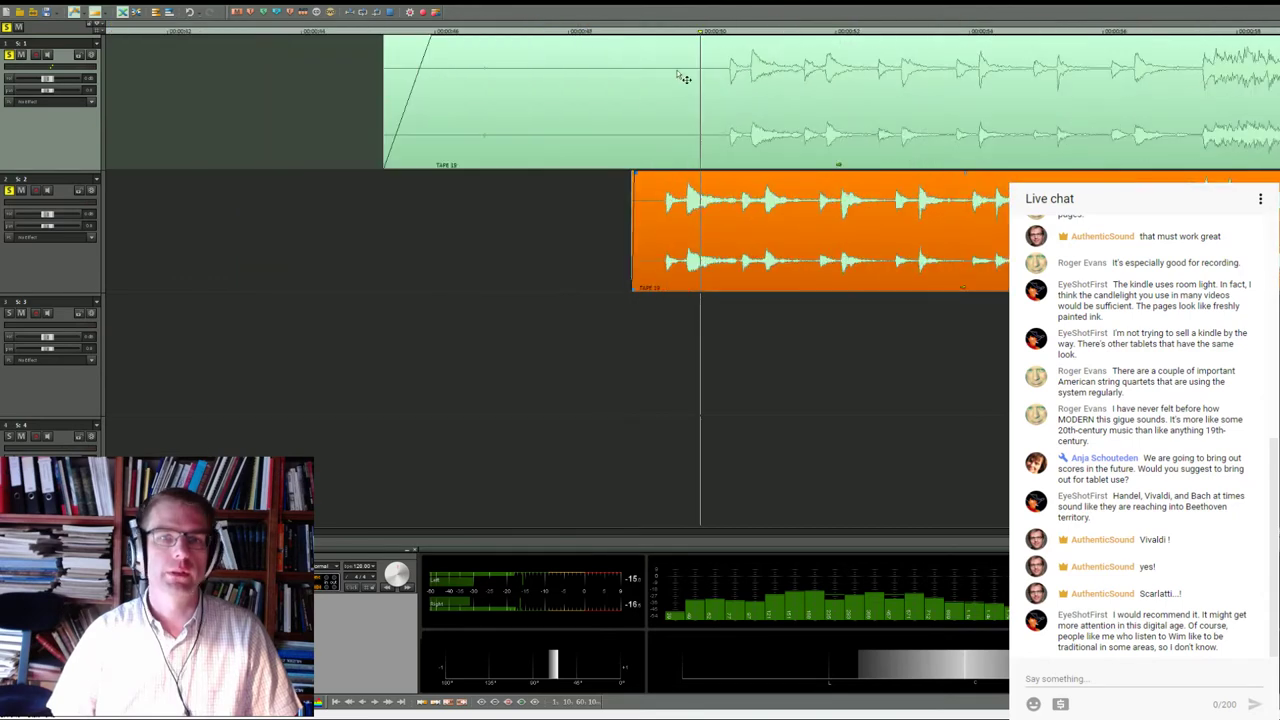
left_click(729, 31)
left_click_drag(788, 217, 850, 218)
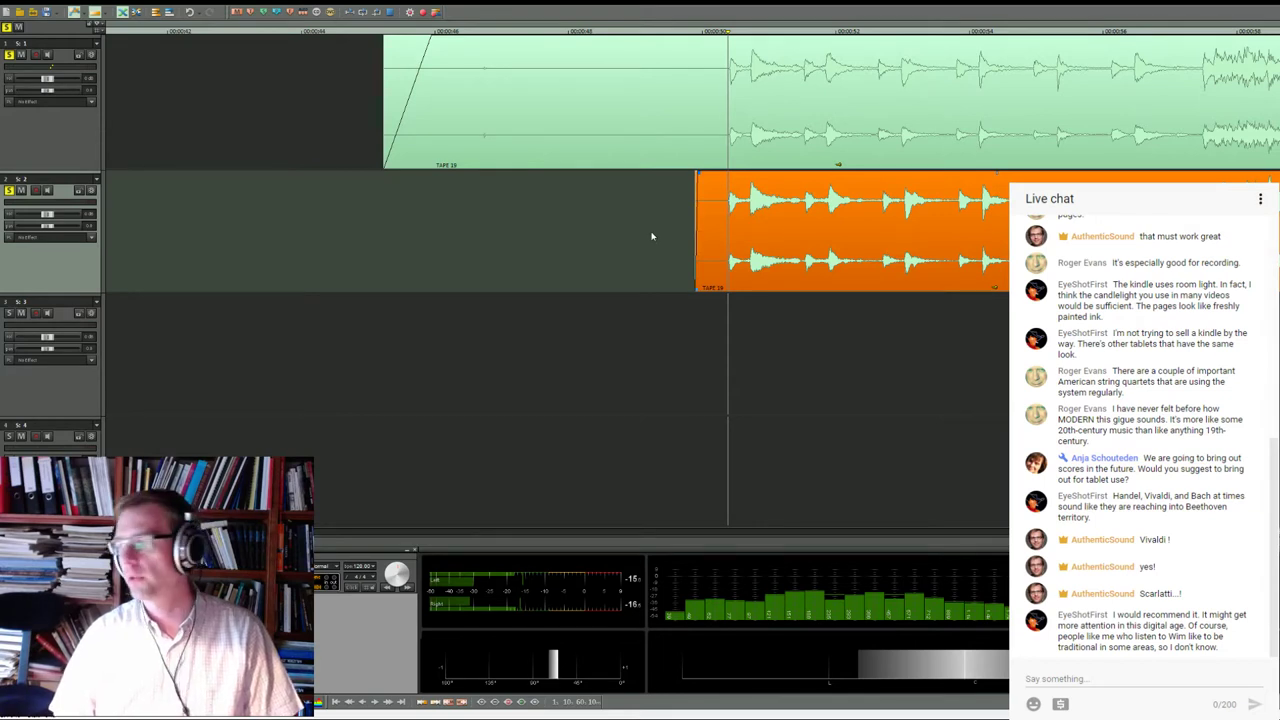
key("space")
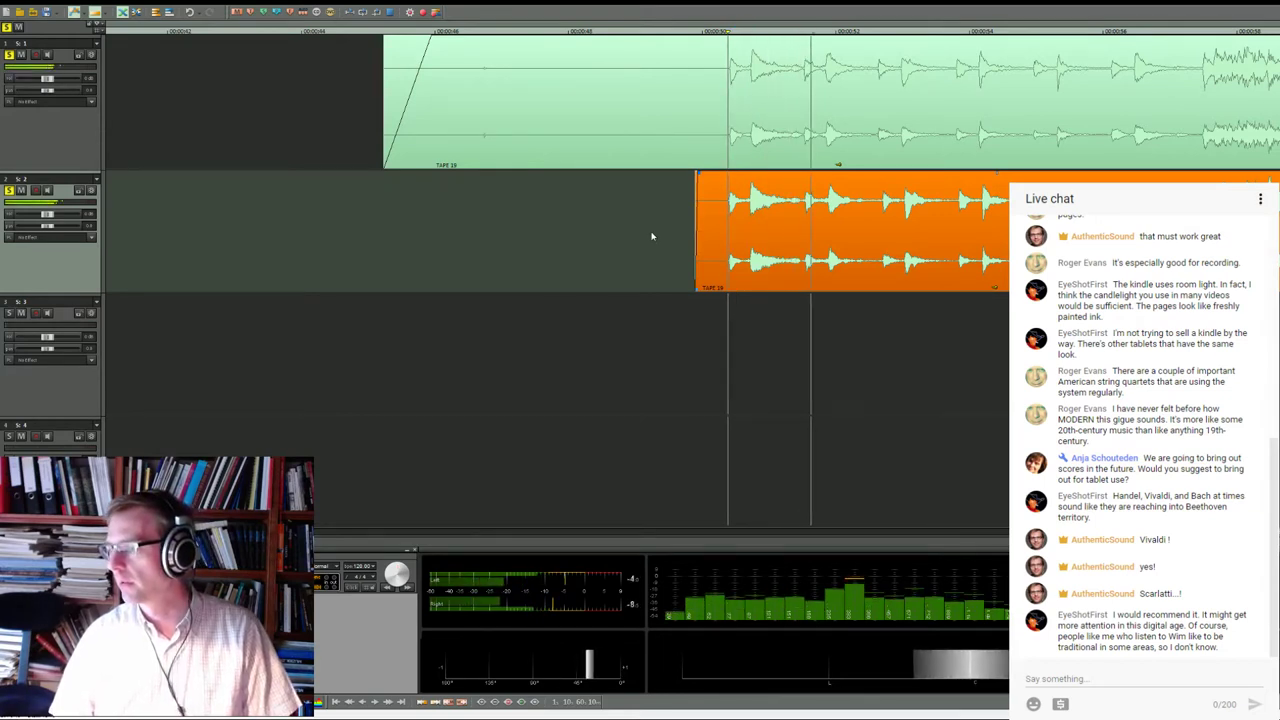
key("space")
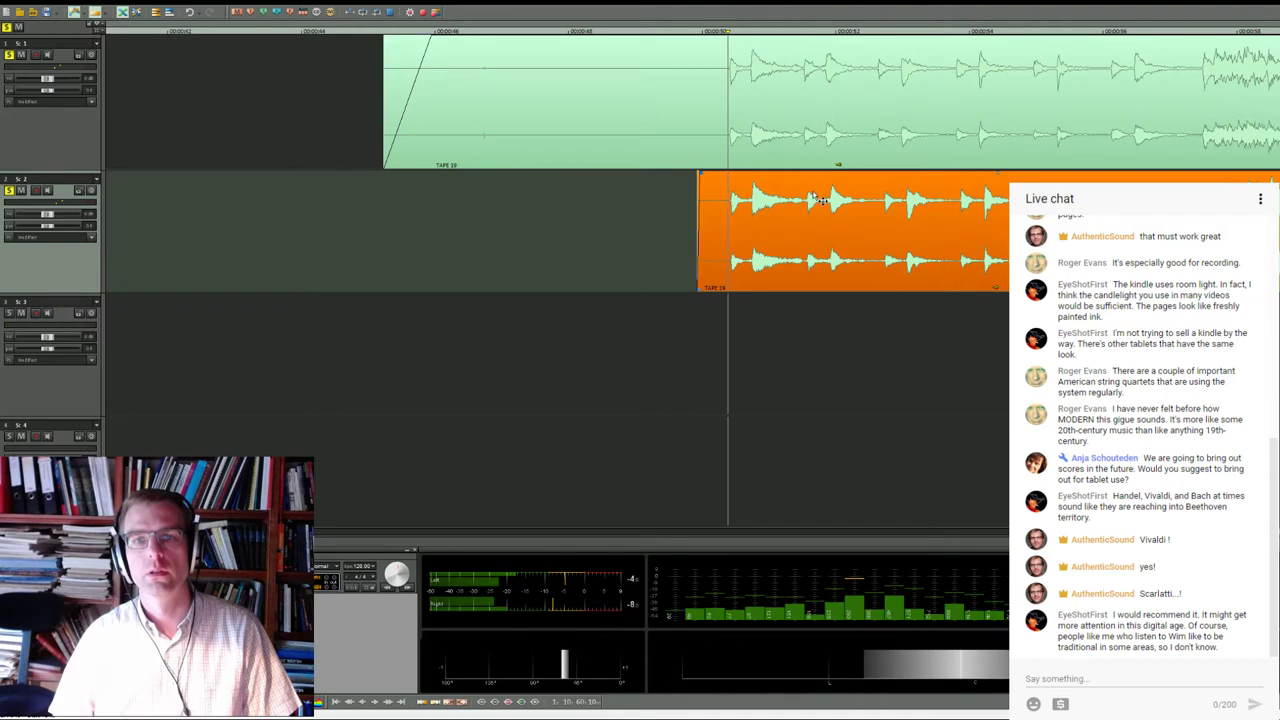
key("space")
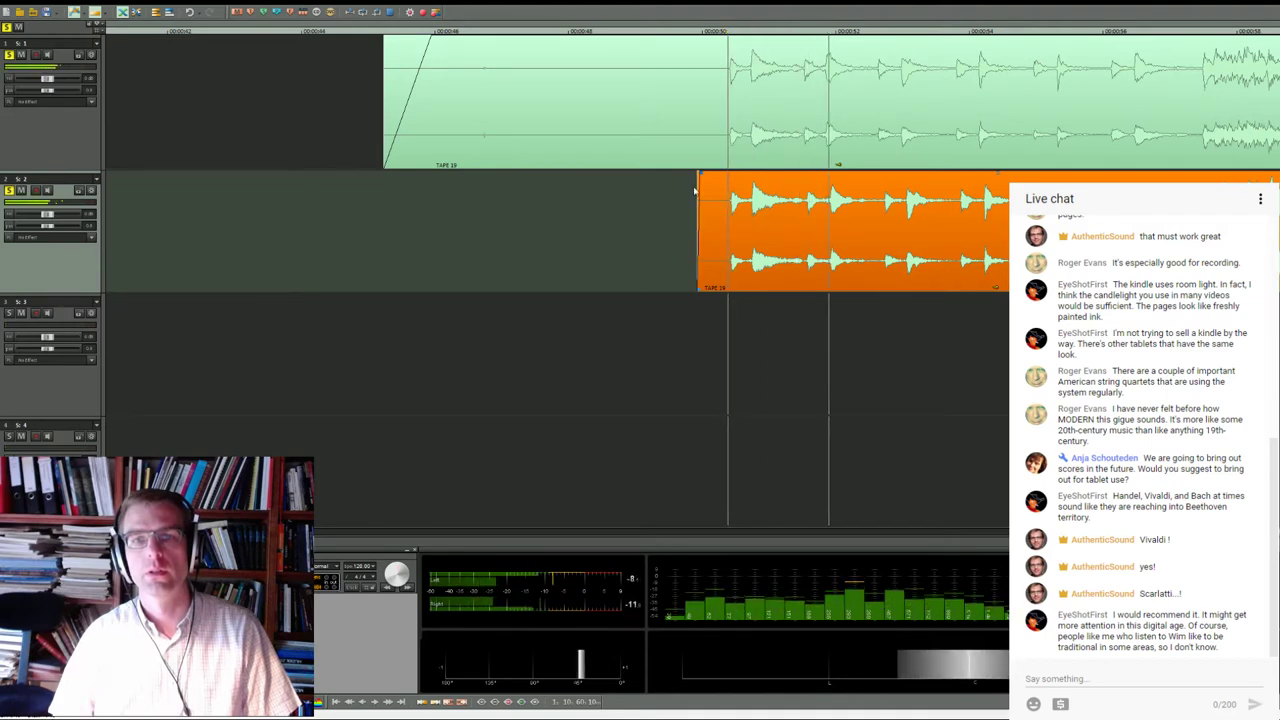
Compare where the final notes of the two aligned takes fall, at about 4:05, to judge their overall tempo difference
scroll(586, 197, "down", 5)
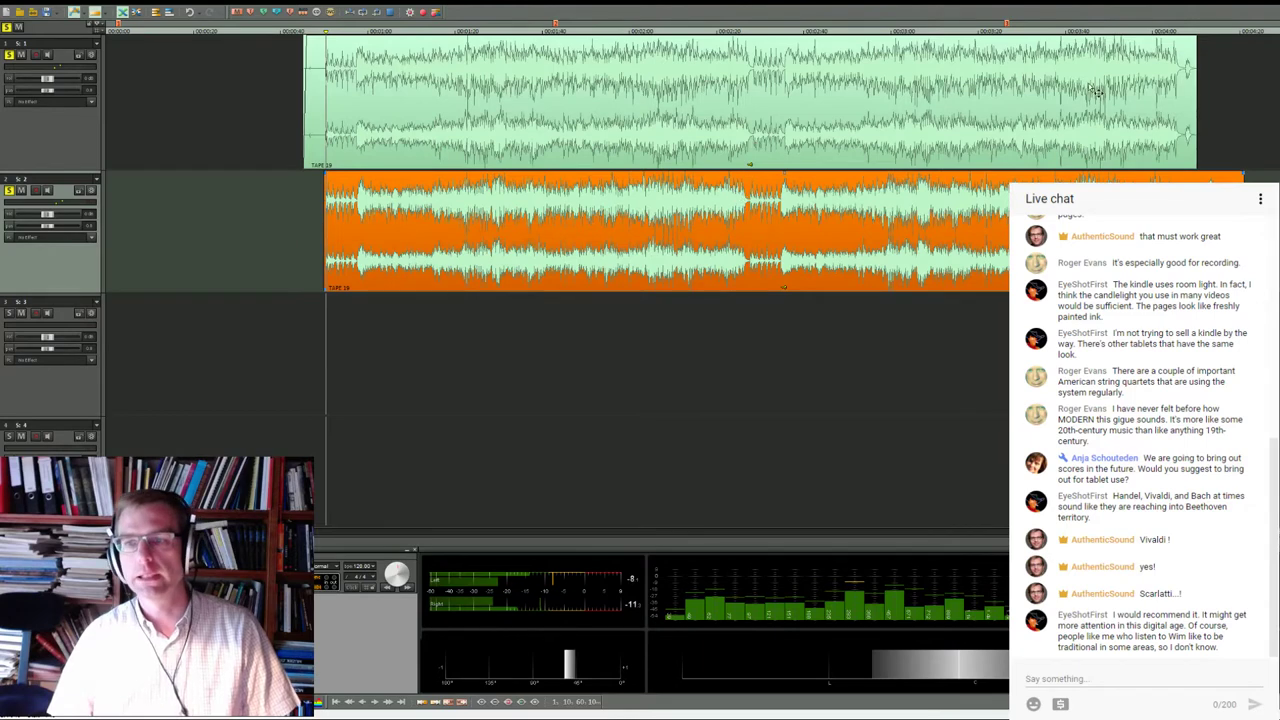
scroll(1063, 120, "up", 4)
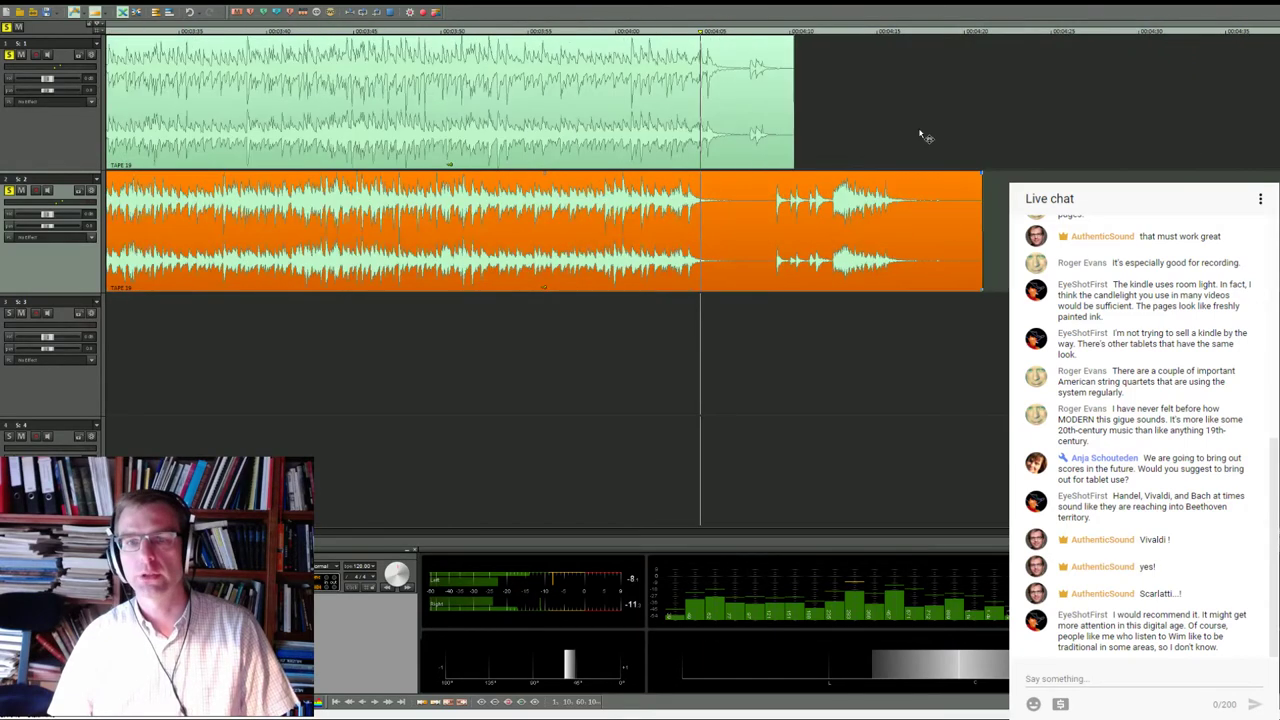
left_click(688, 33)
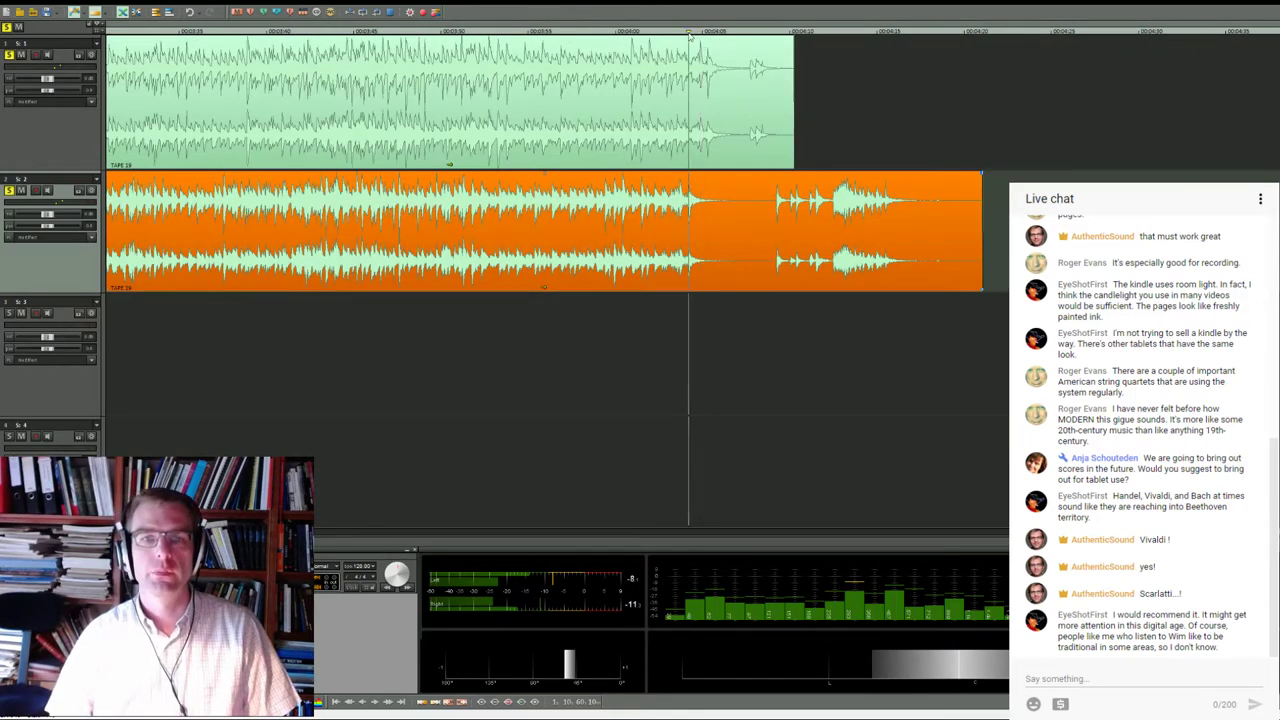
scroll(680, 89, "down", 4)
scroll(680, 89, "up", 2)
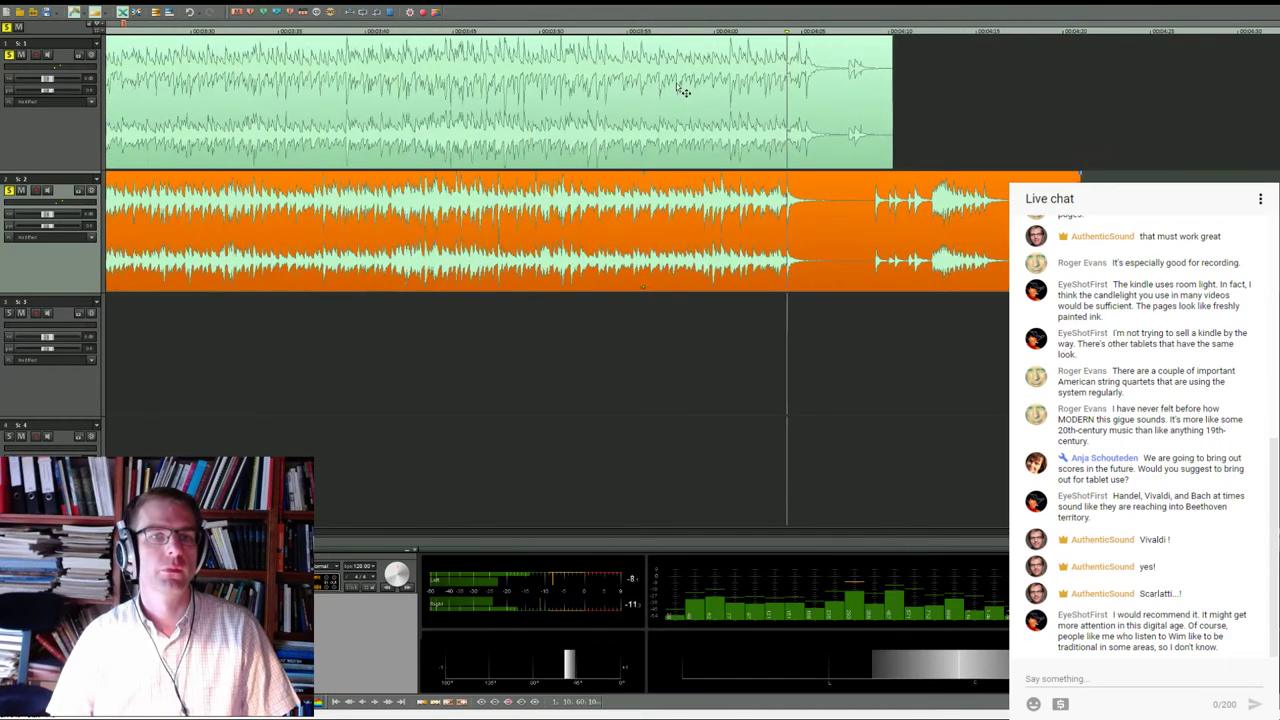
scroll(677, 86, "down", 3)
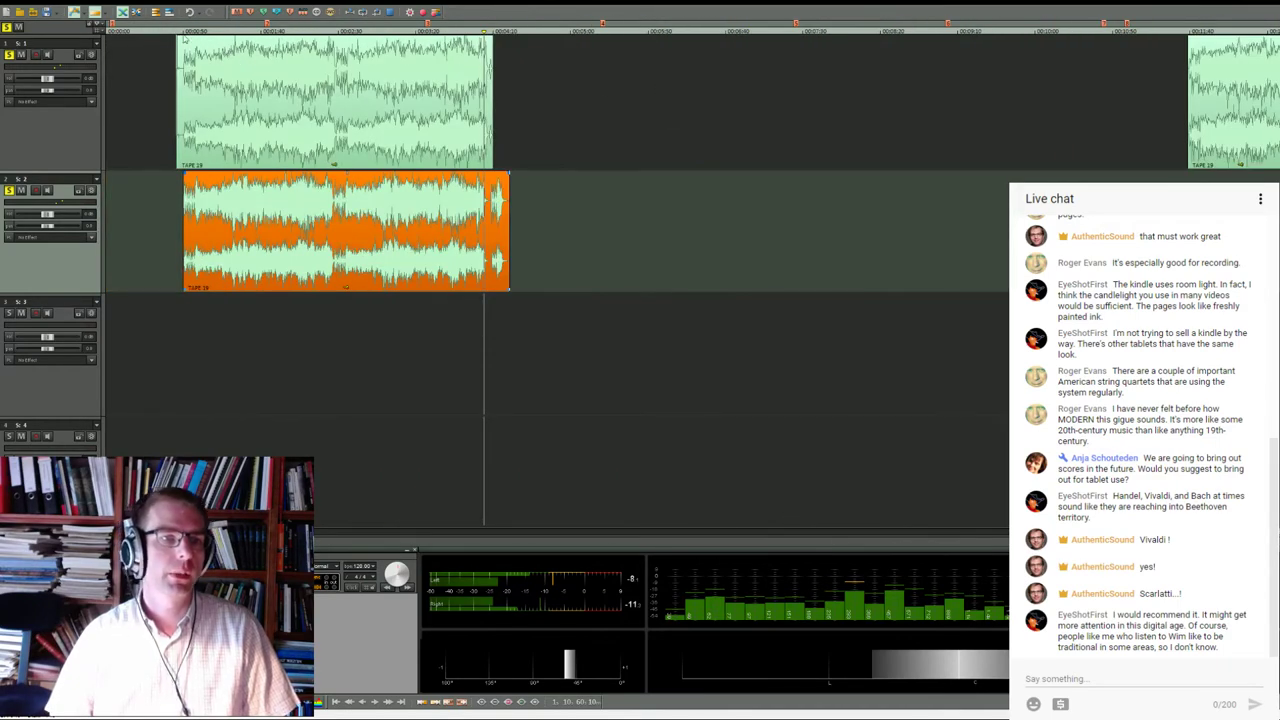
scroll(468, 101, "up", 4)
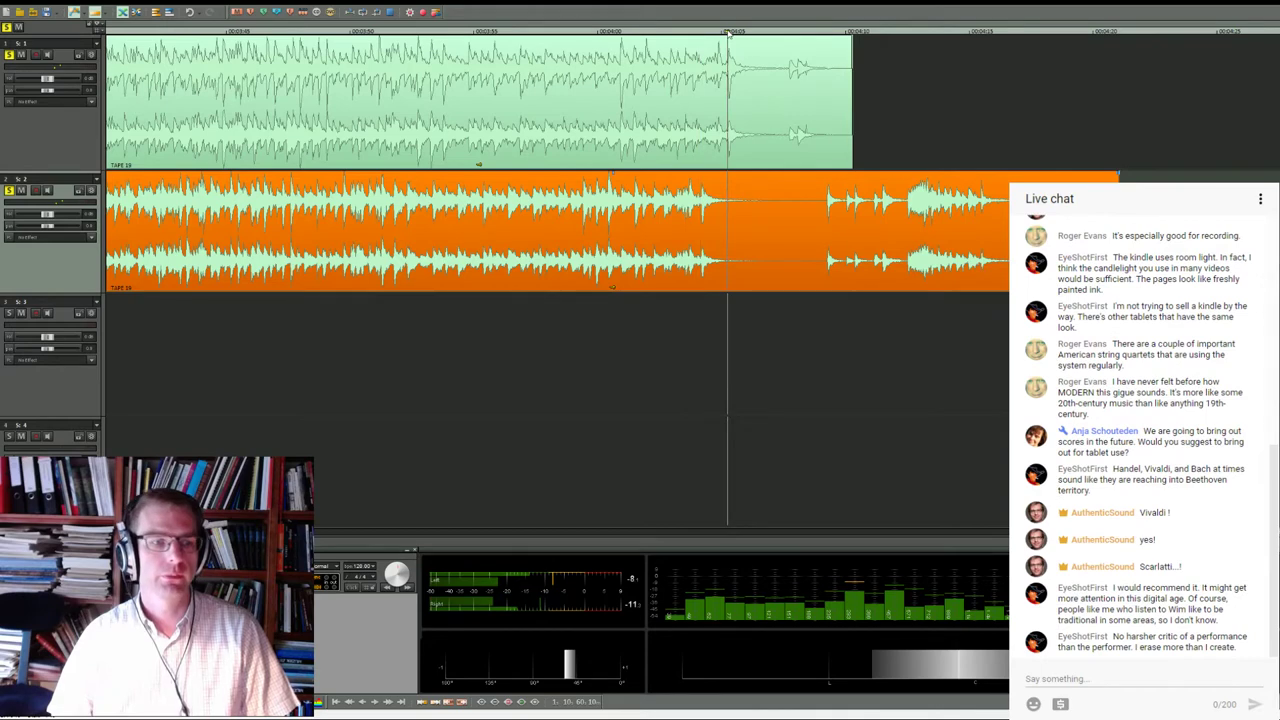
left_click(702, 31)
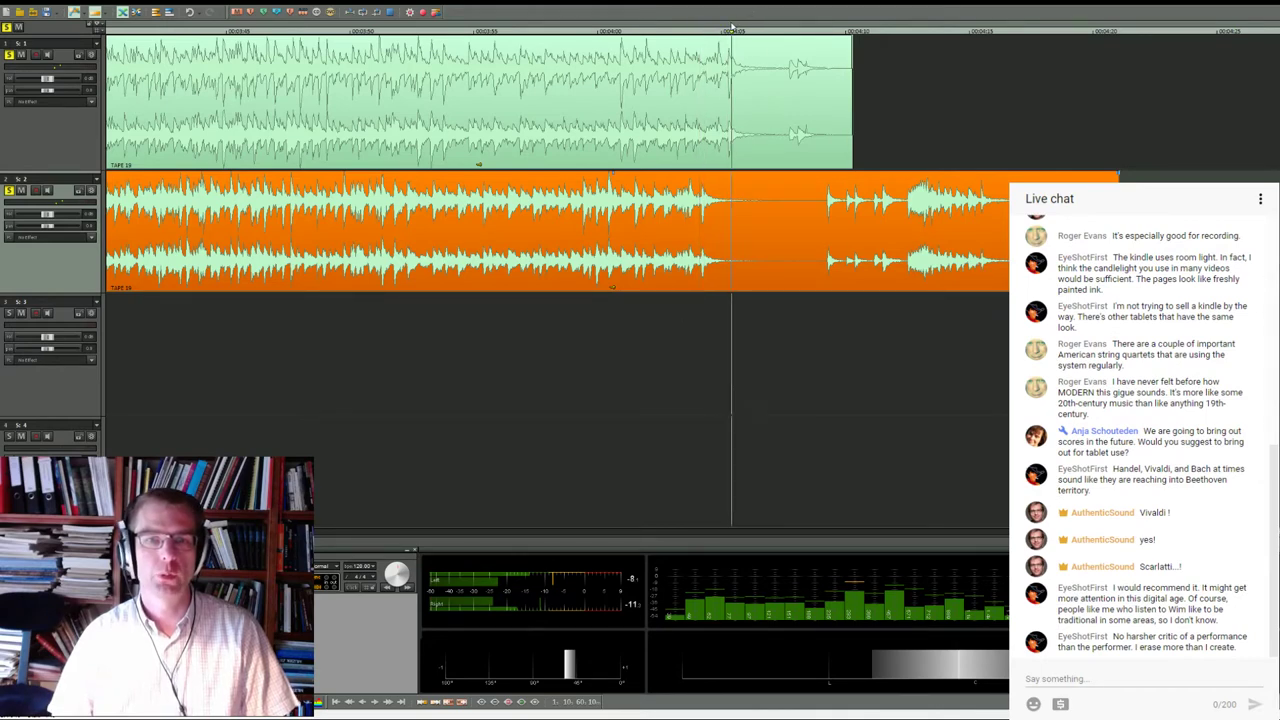
scroll(762, 214, "down", 3)
scroll(689, 269, "down", 2)
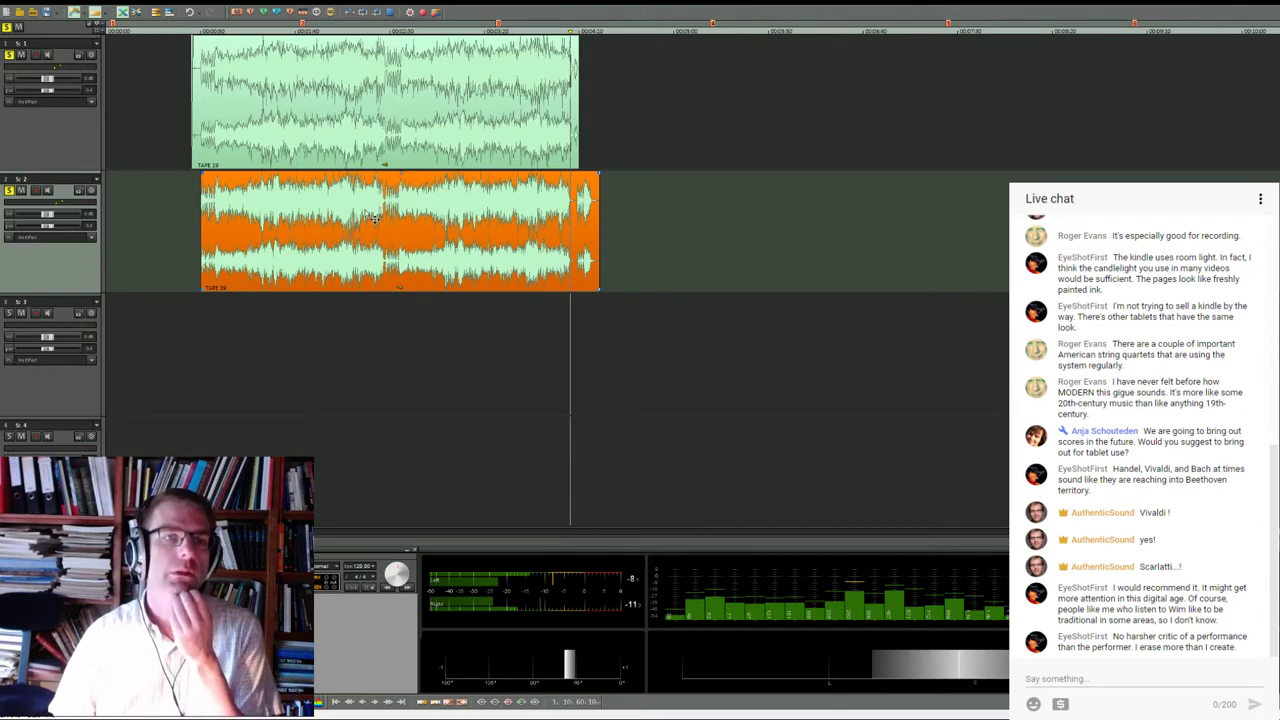
Move the track 2 clip back to track 1 behind the first clip, starting at about 4:30
left_click_drag(340, 233, 763, 91)
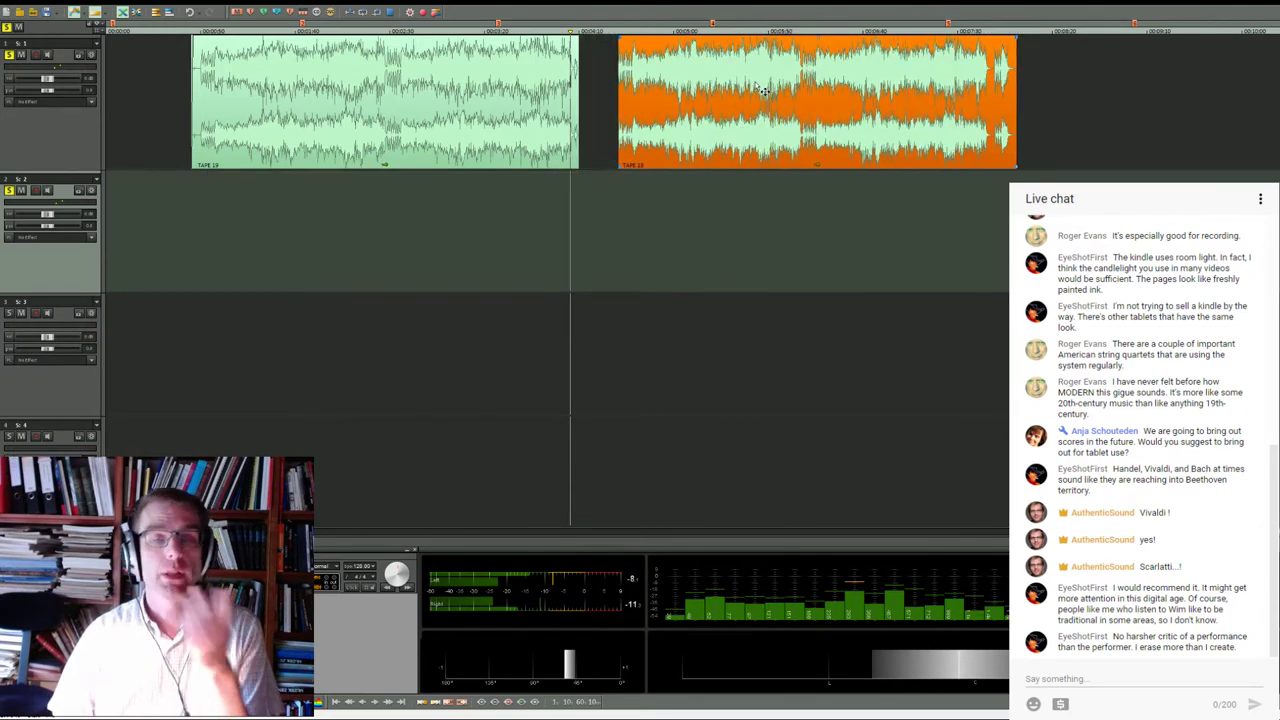
Copy the first clip onto track 2, keeping only its second half from about 2:27, and shift that half under the clip's opening
left_click(463, 117)
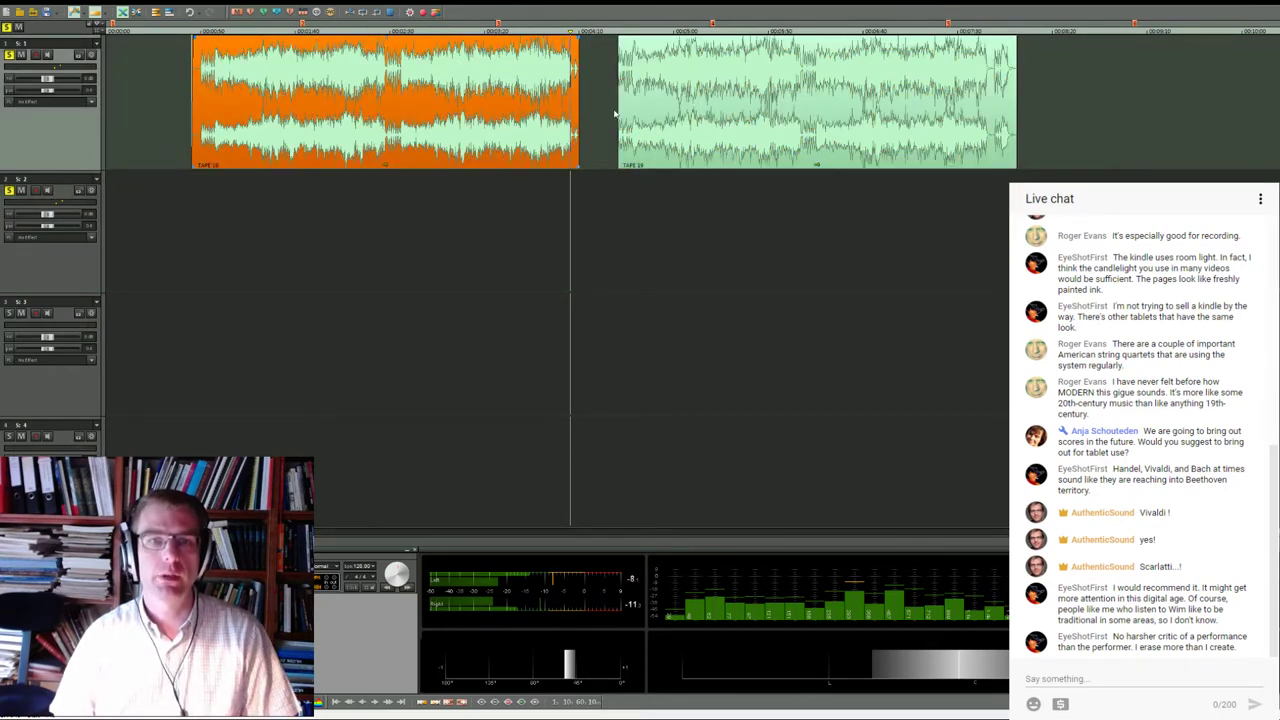
left_click(386, 32)
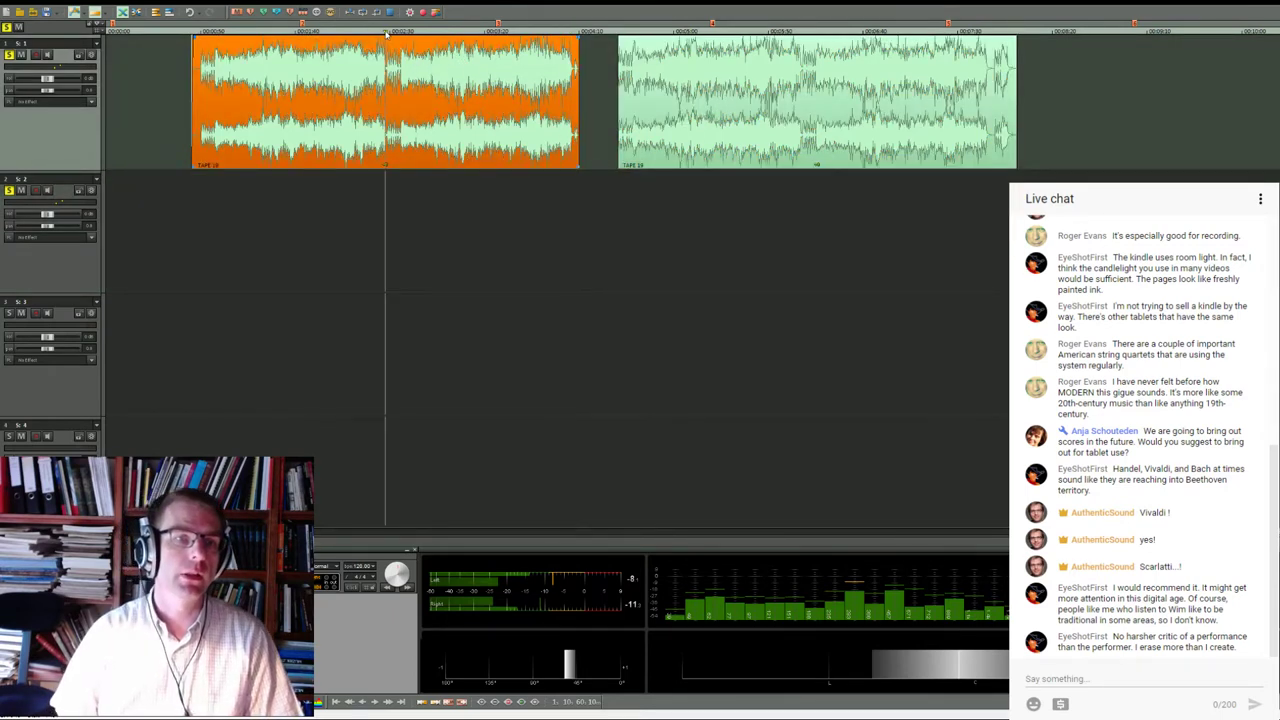
scroll(397, 80, "up", 3)
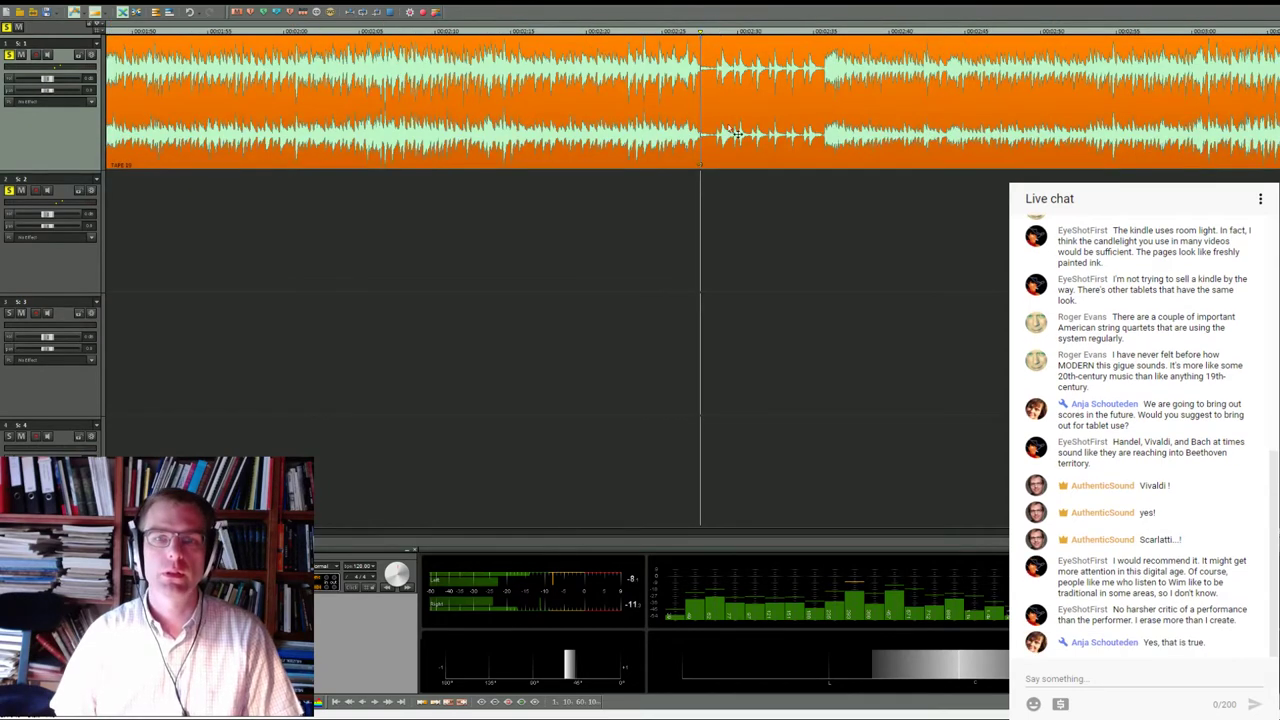
left_click_drag(737, 133, 710, 260)
scroll(584, 250, "down", 3)
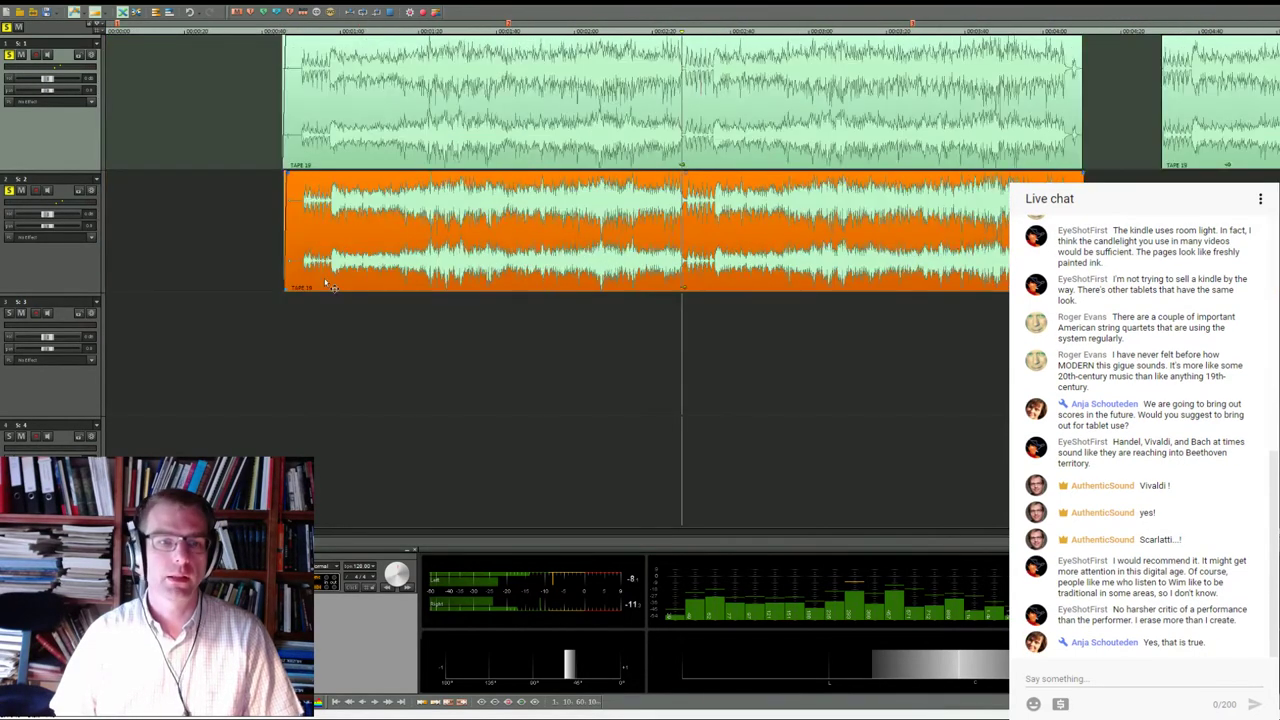
left_click_drag(641, 268, 364, 230)
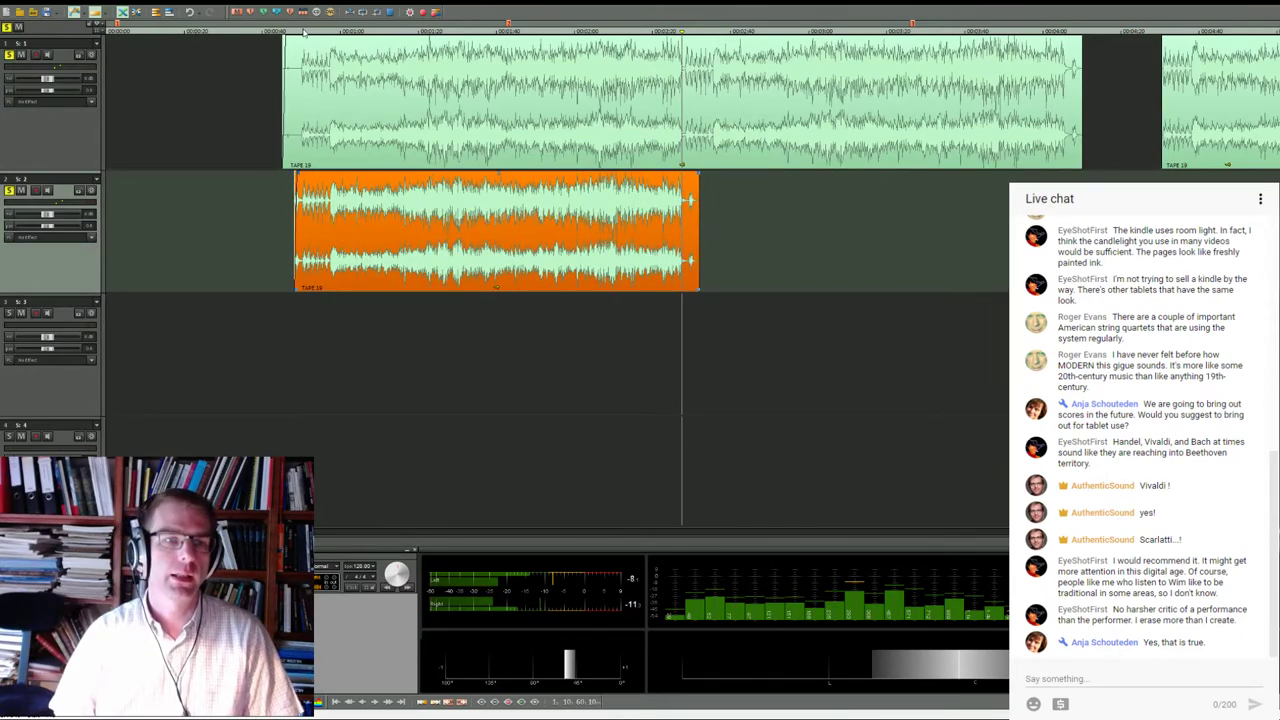
Align the opening note of the second-half copy with the track 1 clip's first note at about 0:50 and play both together
left_click(320, 84)
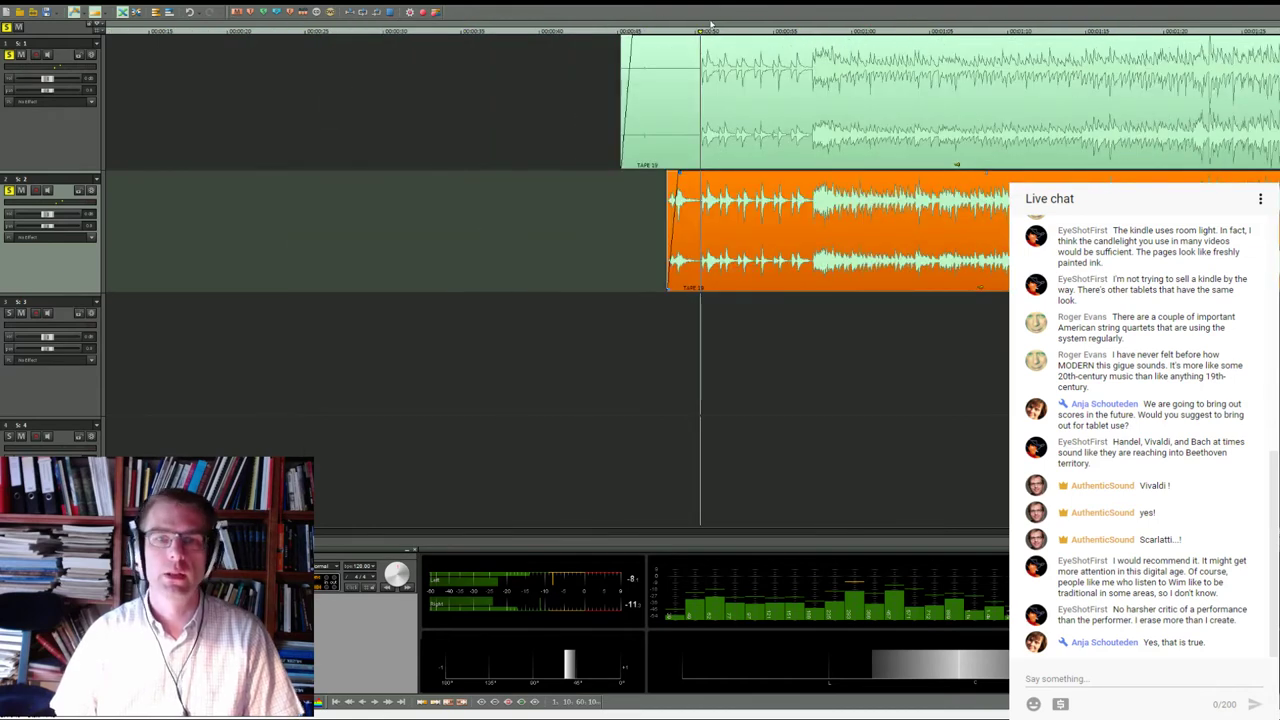
left_click(736, 203)
left_click(704, 34)
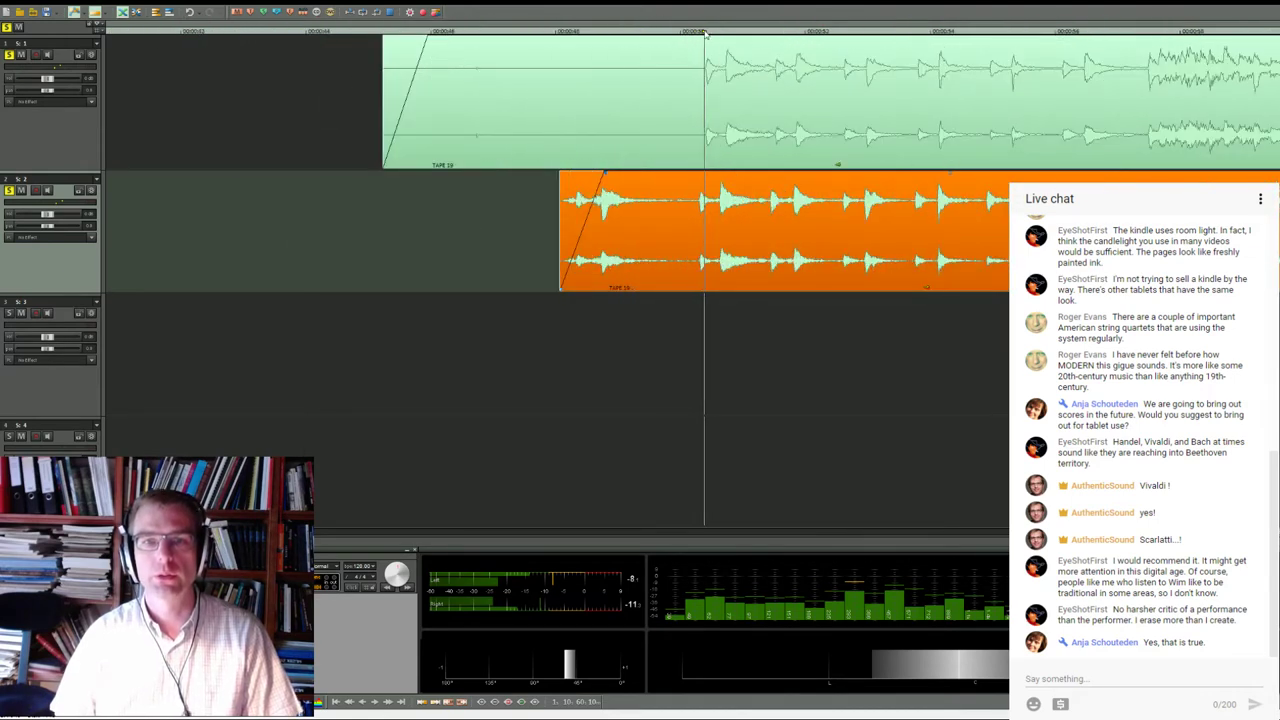
left_click_drag(748, 200, 756, 200)
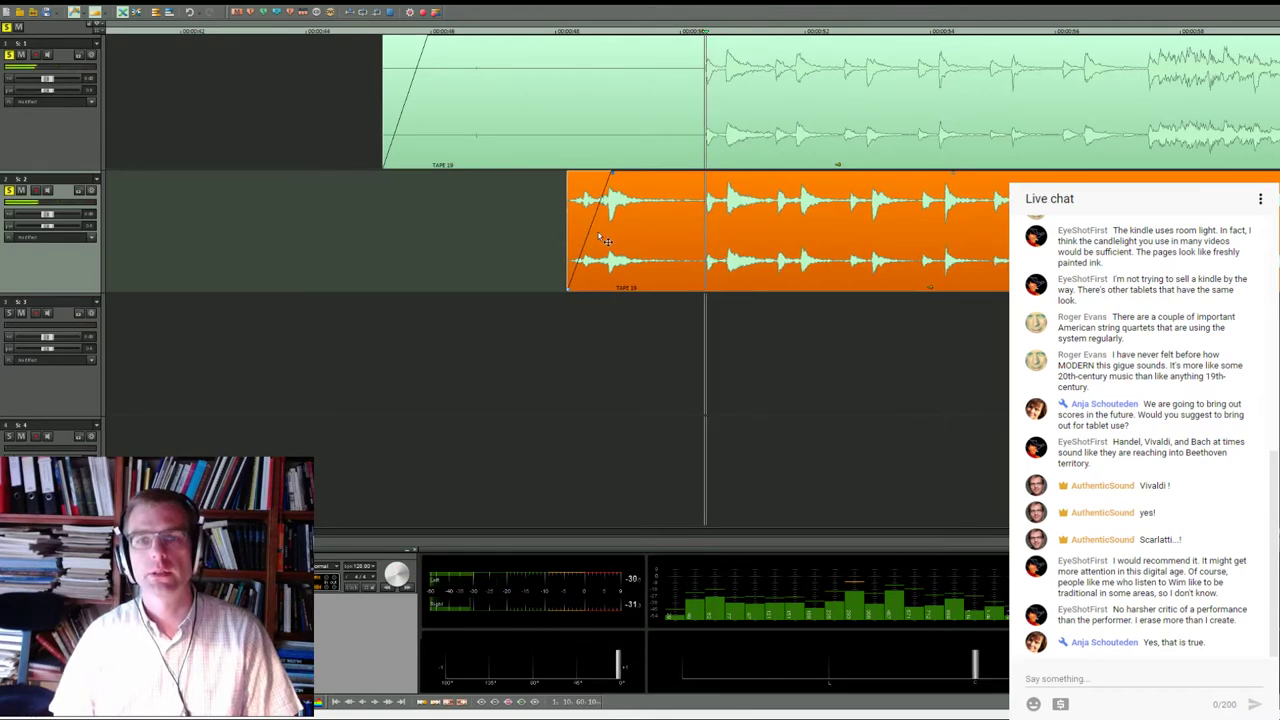
scroll(600, 215, "right", 5)
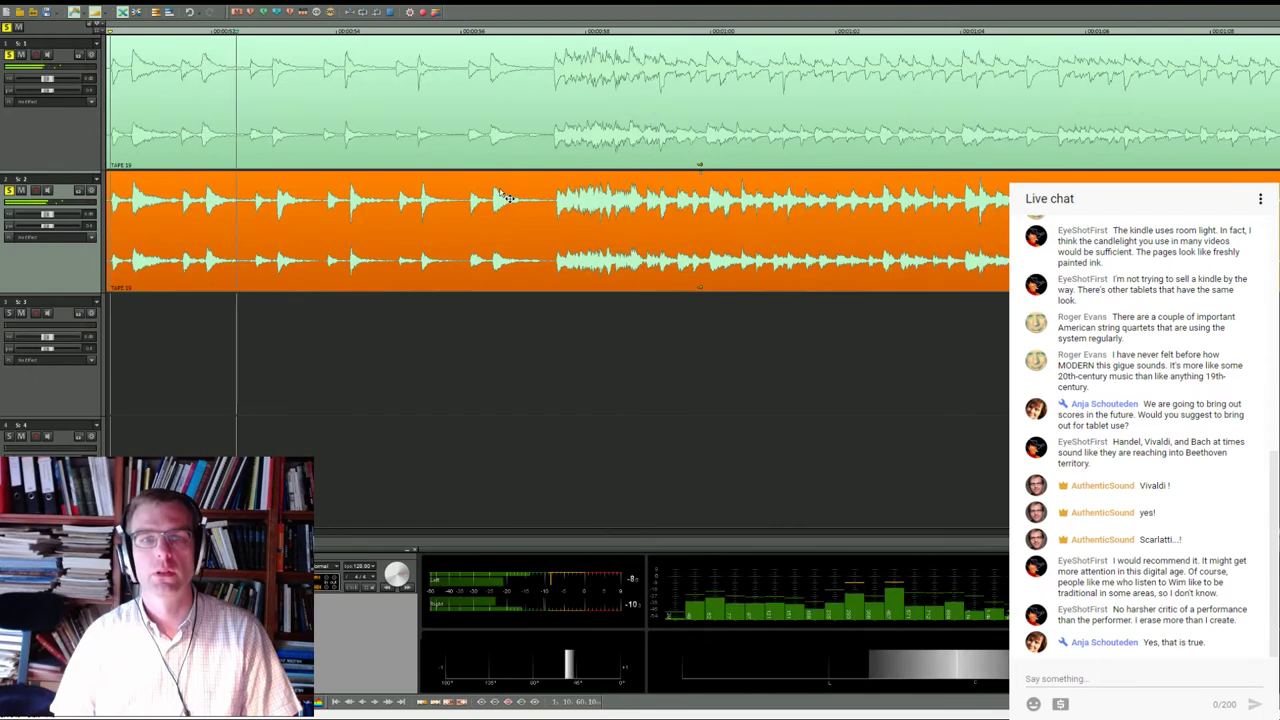
scroll(505, 195, "down", 5)
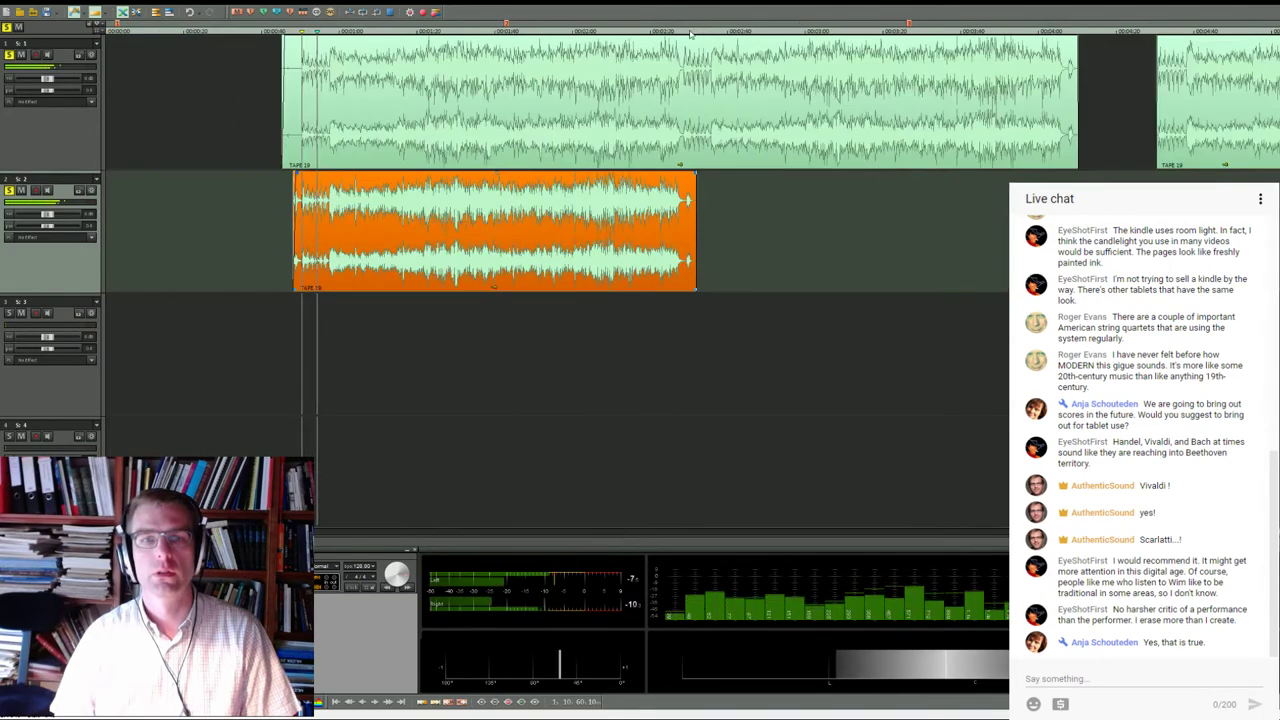
Compare the final notes of the first half and its repeat on both tracks at about 2:27
scroll(720, 135, "up", 3)
scroll(720, 135, "up", 2)
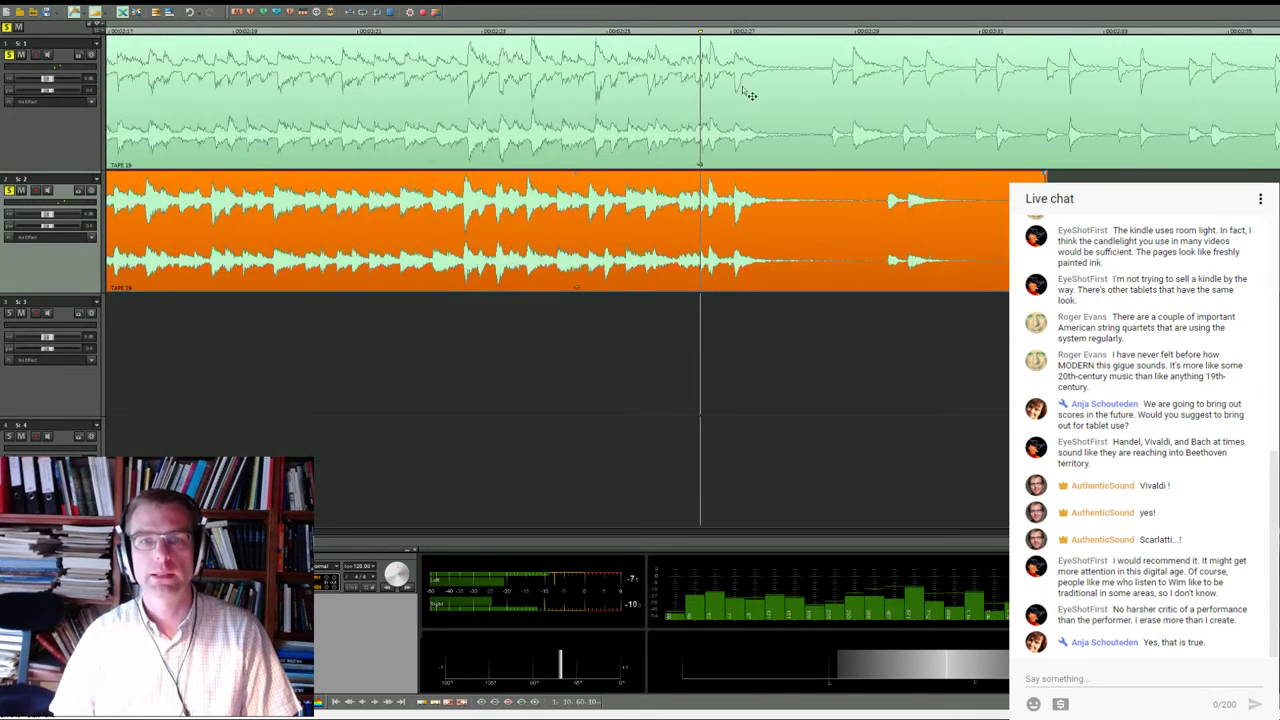
left_click(734, 34)
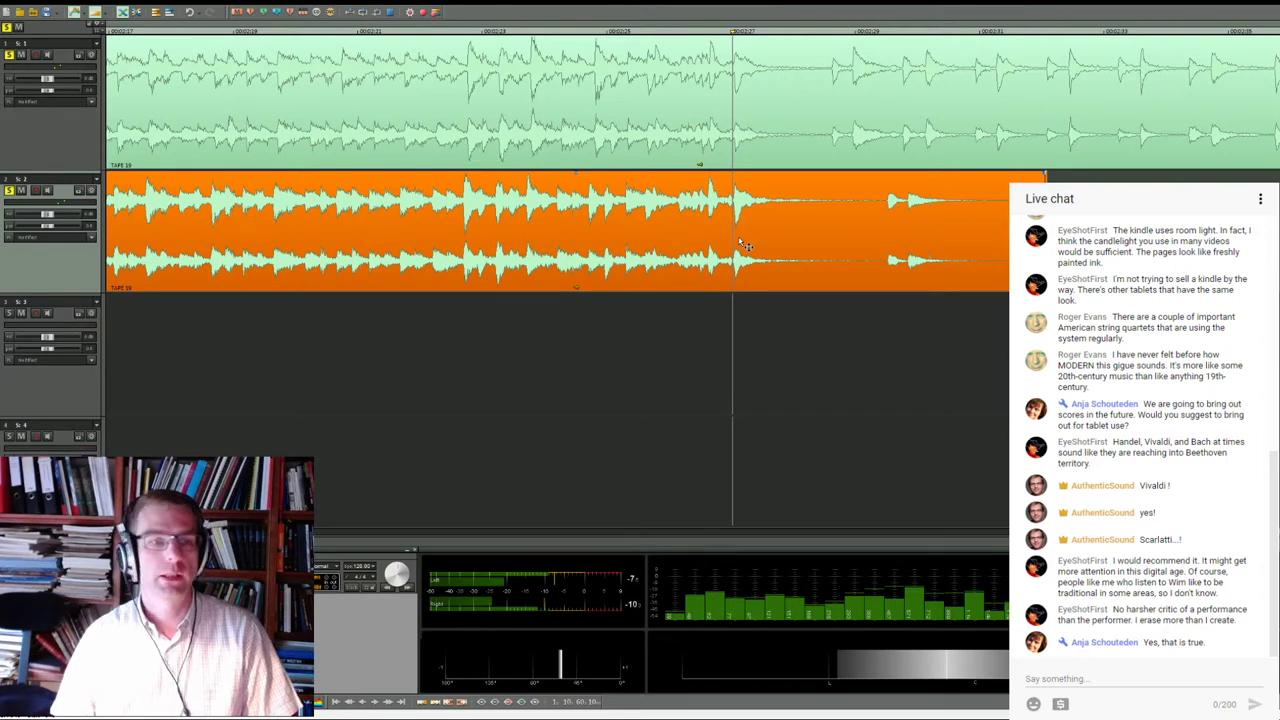
scroll(745, 245, "down", 5)
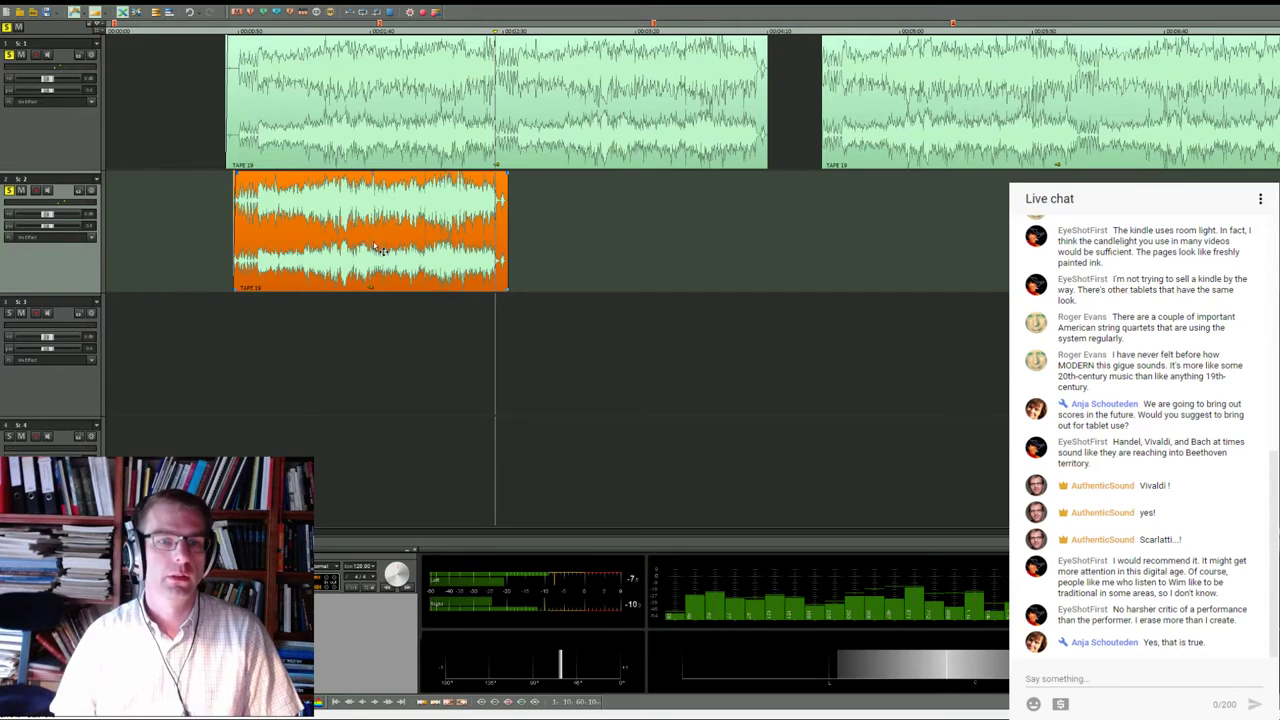
scroll(435, 228, "up", 5)
scroll(437, 228, "up", 2)
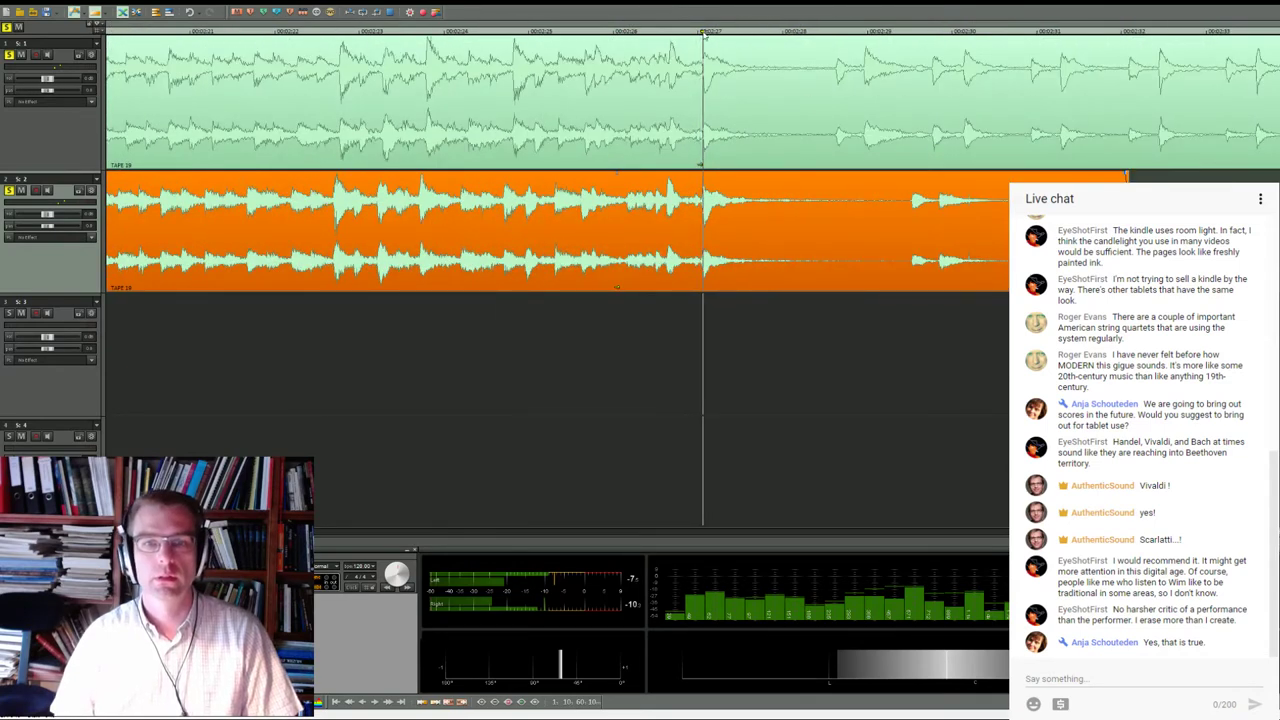
scroll(718, 130, "up", 2)
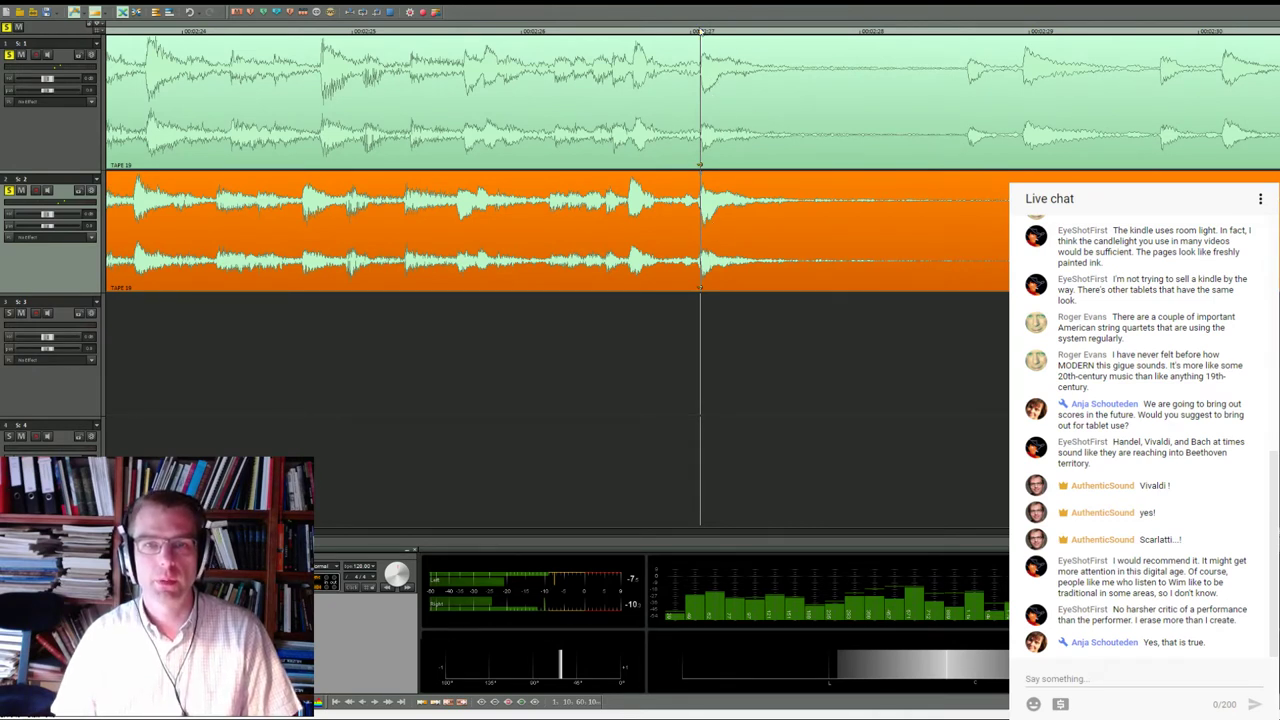
left_click(699, 32)
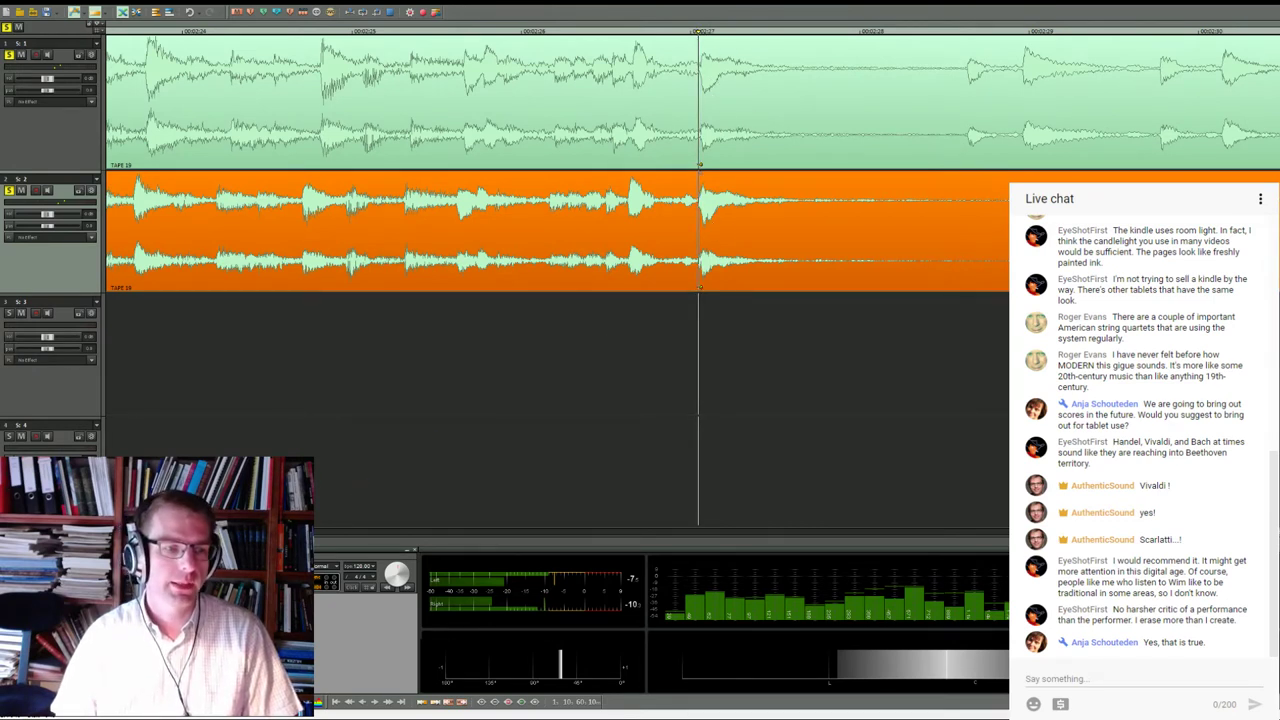
Delete the second-half copy from track 2
scroll(790, 305, "down", 6)
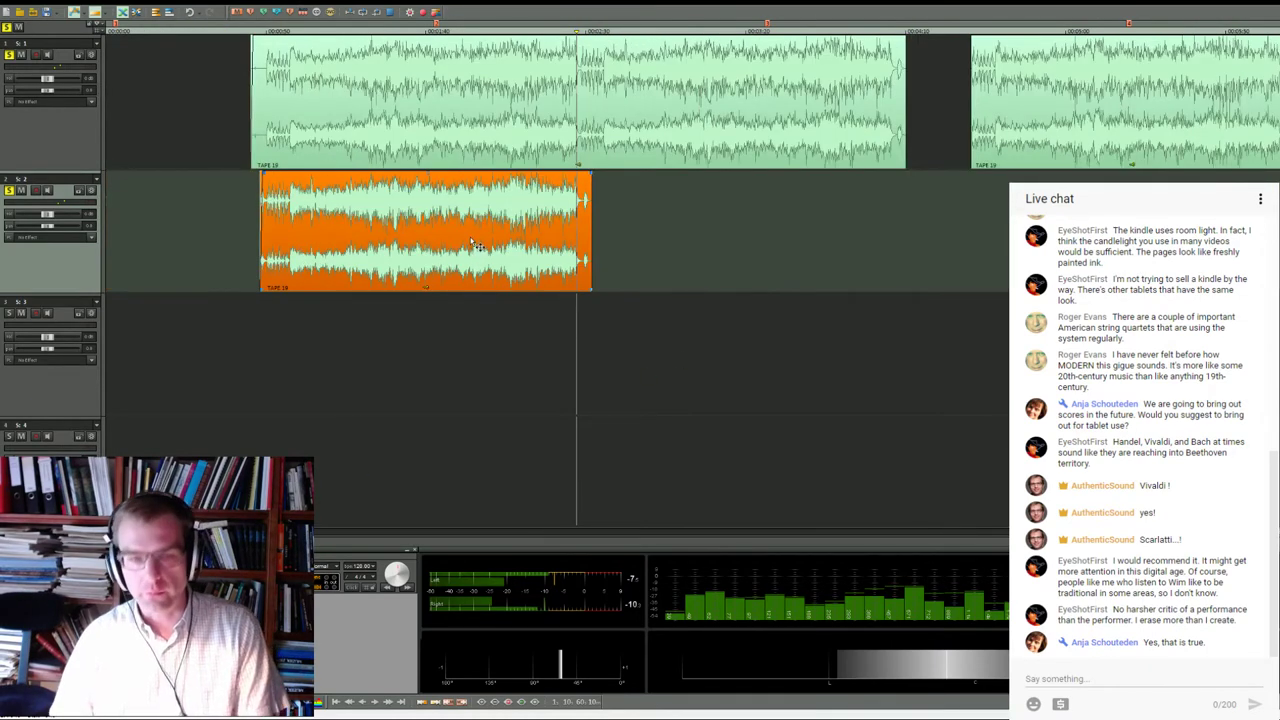
key("Delete")
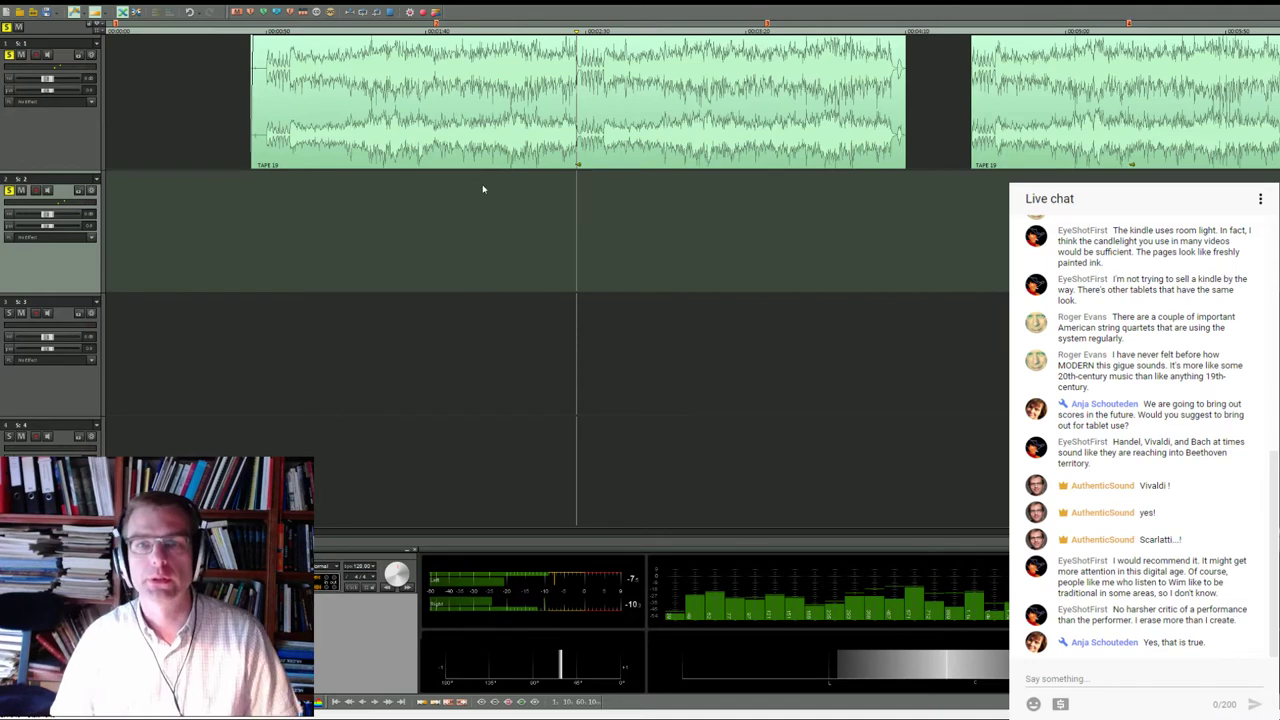
Split the second clip where its repeat starts at about 6:06 and move the second half onto track 2 under the clip's opening
scroll(482, 189, "down", 2)
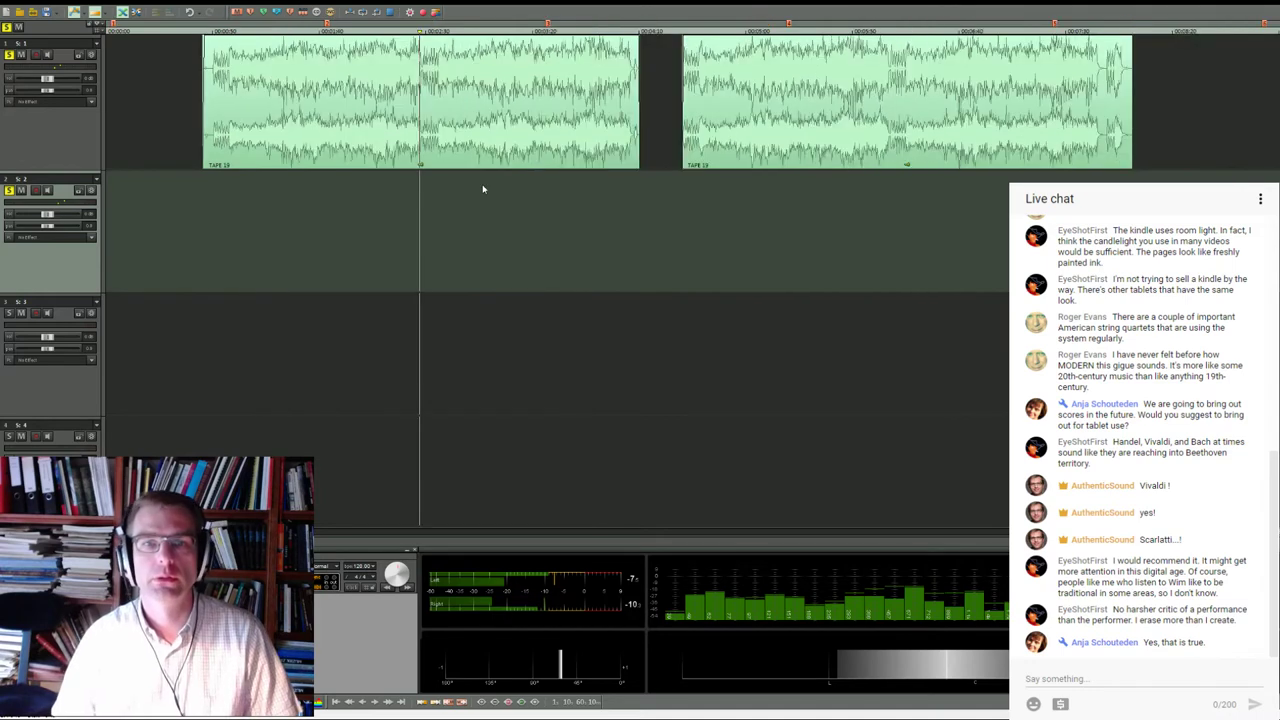
left_click(891, 38)
scroll(891, 40, "up", 3)
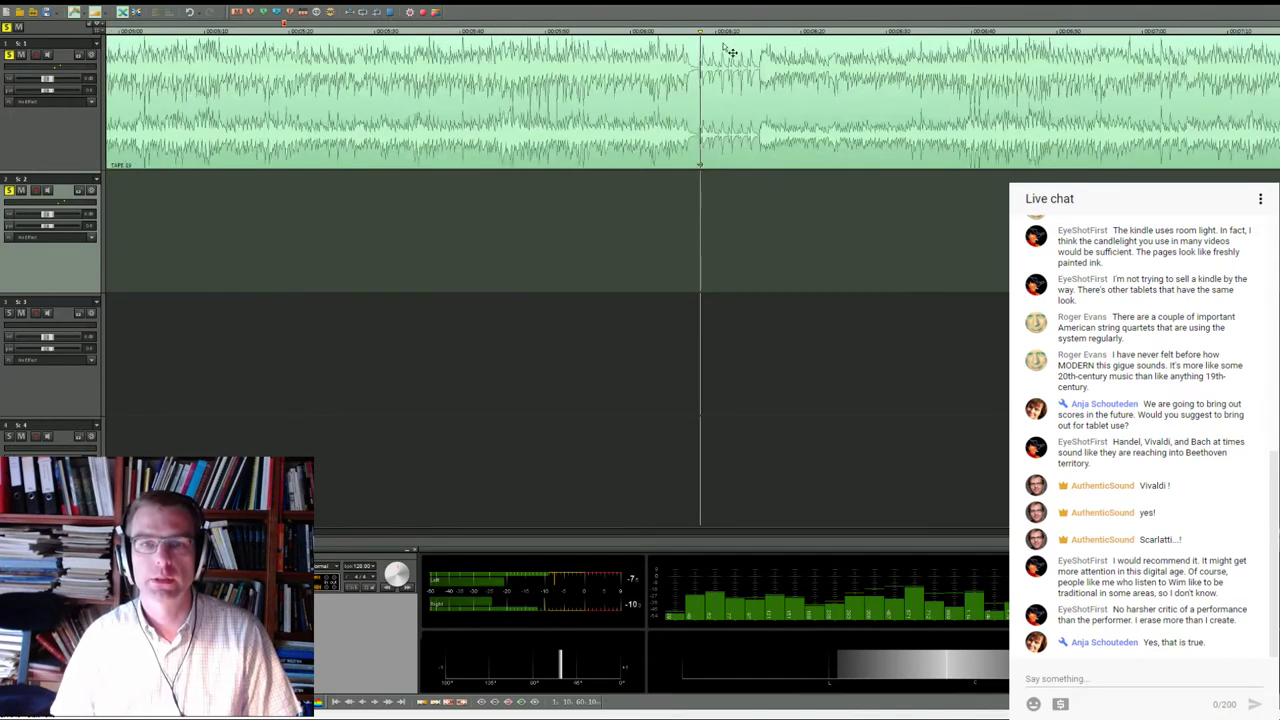
left_click(695, 30)
left_click(699, 30)
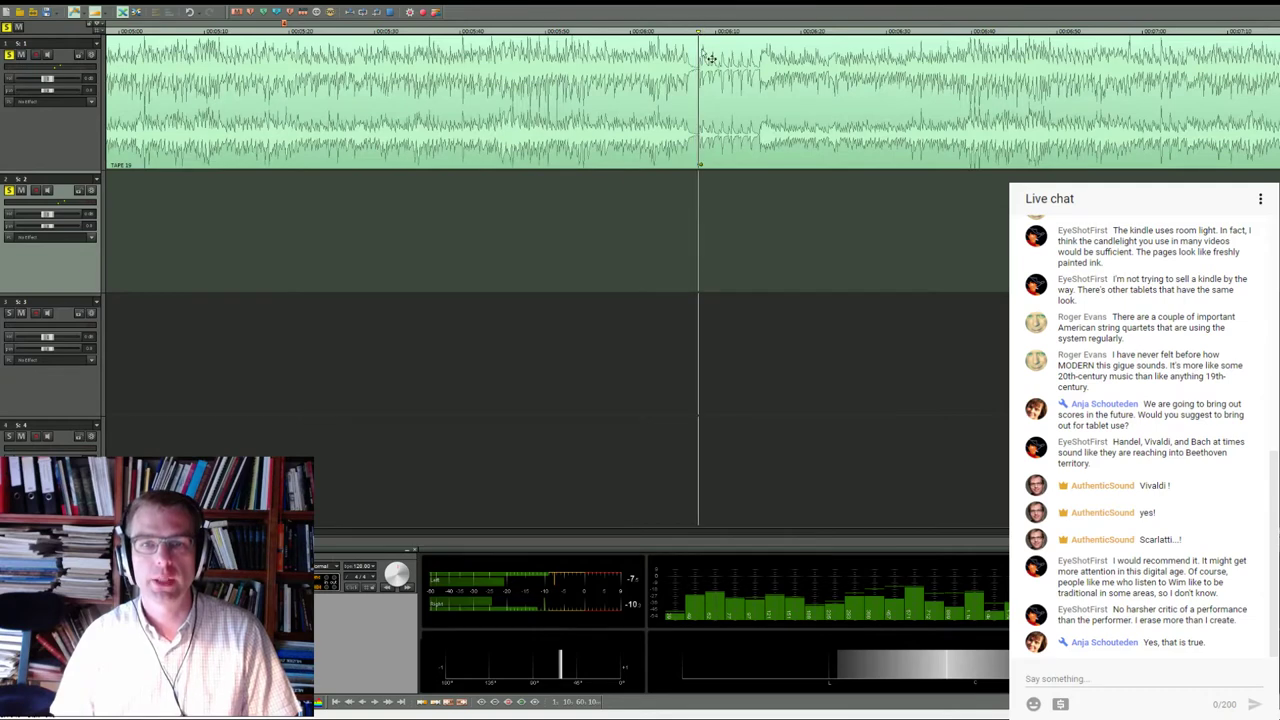
left_click(718, 91)
key("s")
scroll(808, 113, "down", 3)
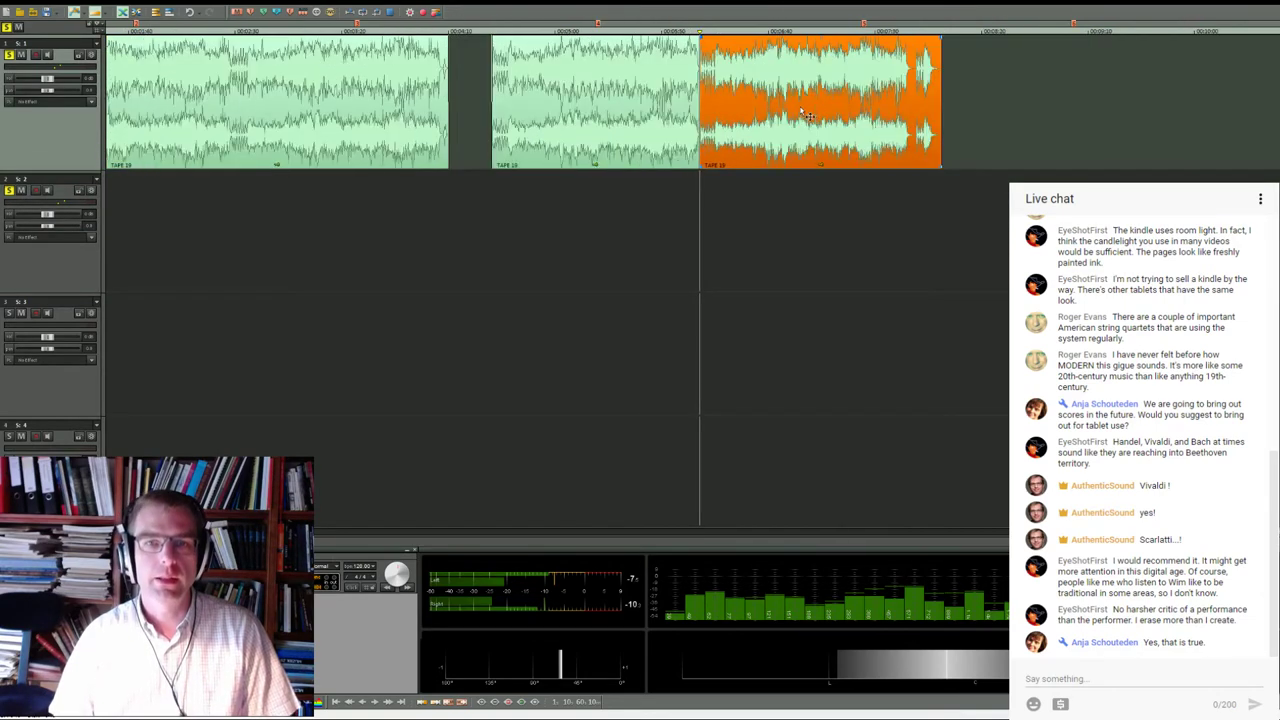
left_click_drag(806, 113, 592, 243)
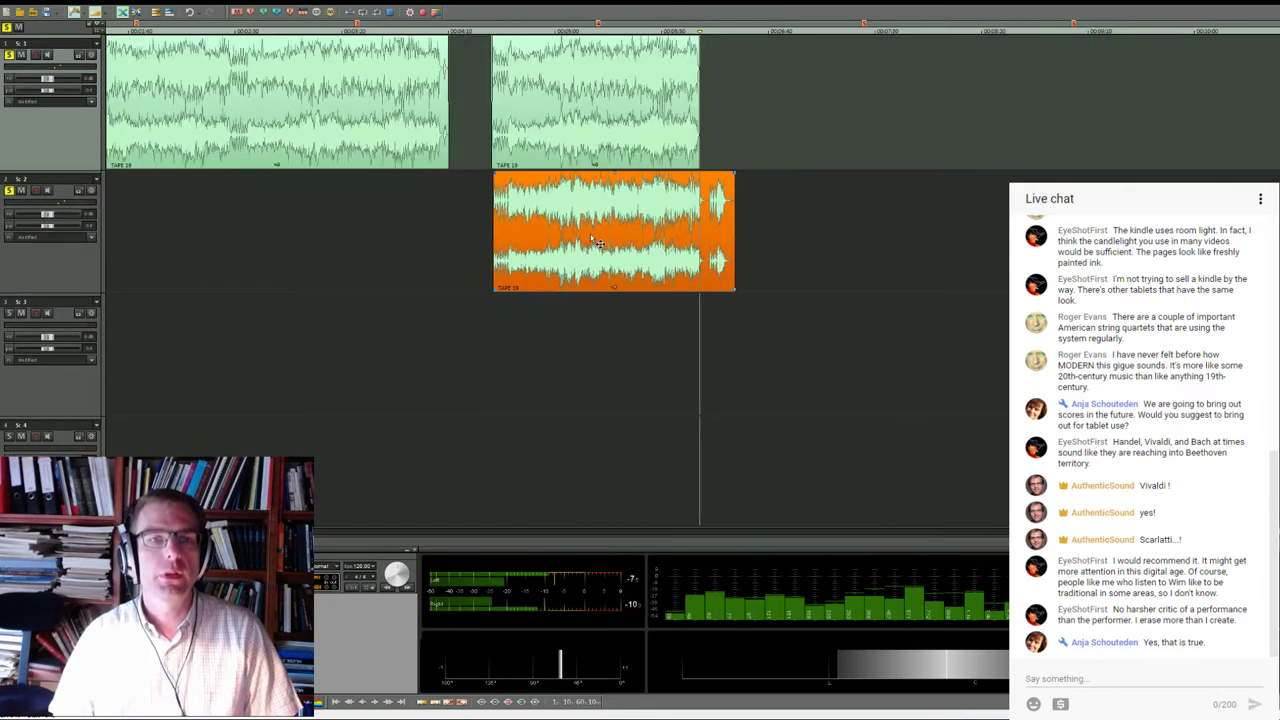
Align the first note of the second half on track 2 with the track 1 clip's first note at about 4:31
left_click(493, 31)
scroll(493, 31, "up", 3)
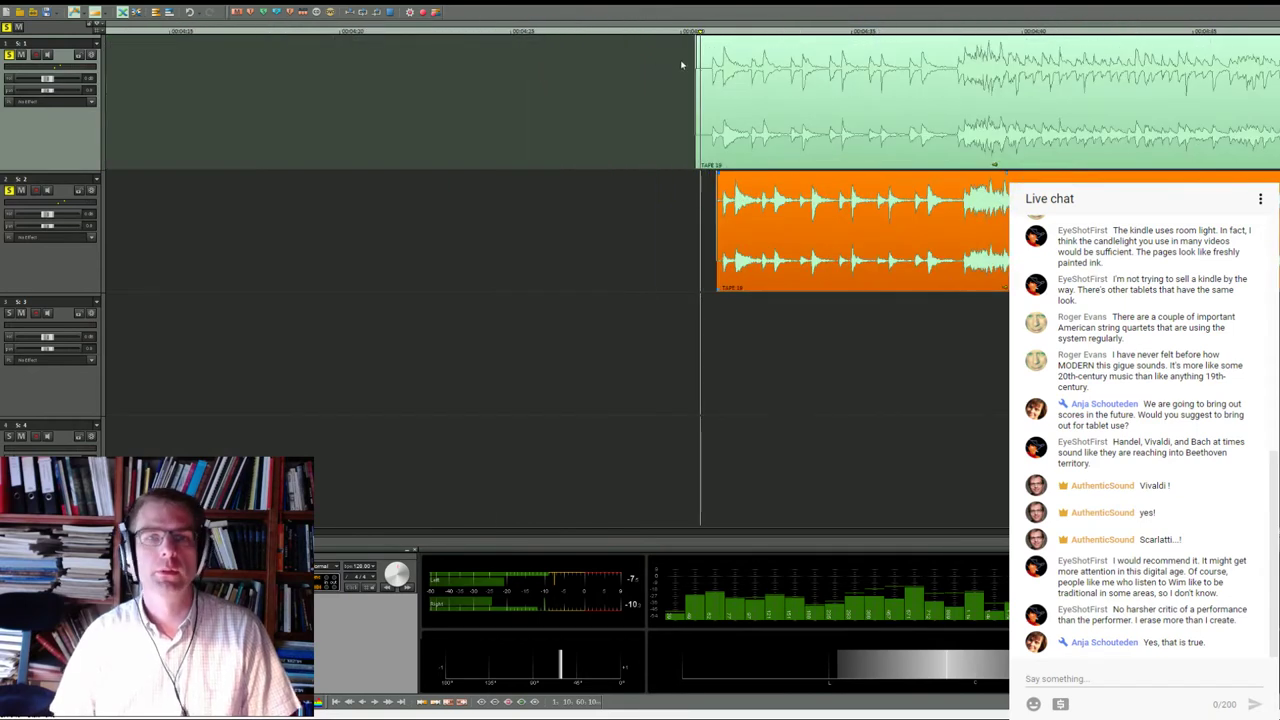
left_click(712, 33)
left_click_drag(787, 237, 777, 235)
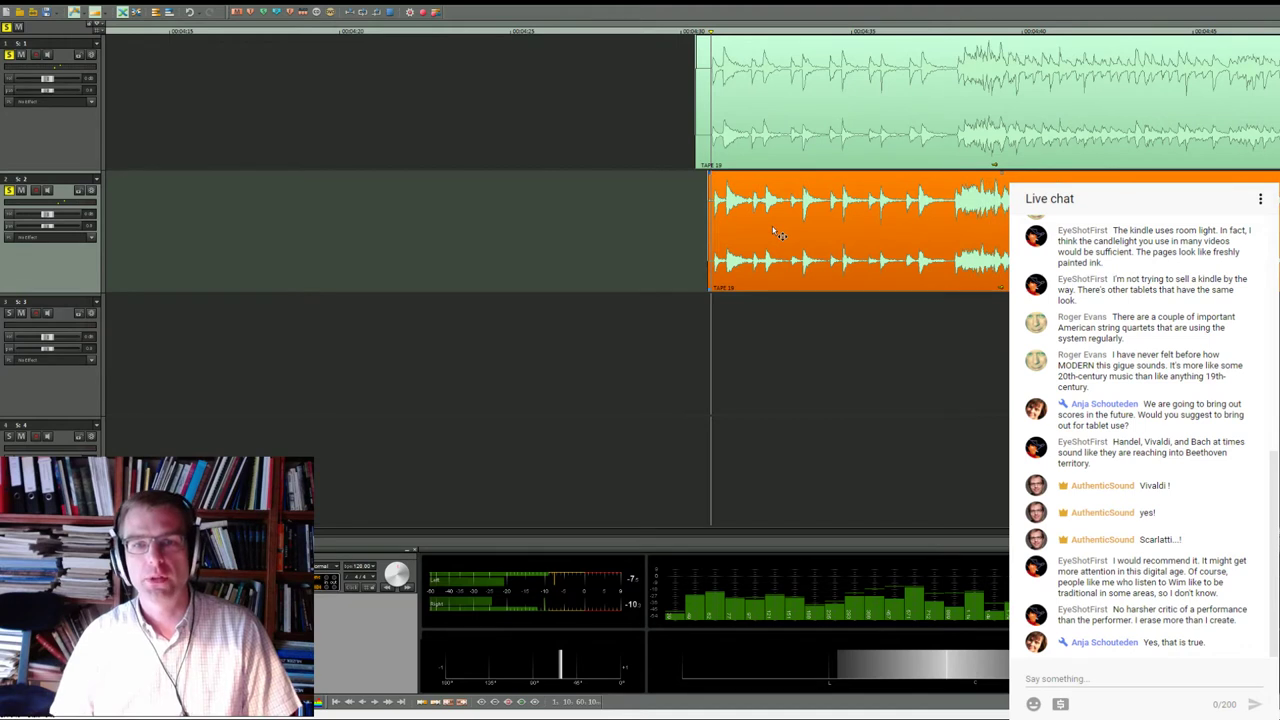
scroll(770, 235, "up", 3)
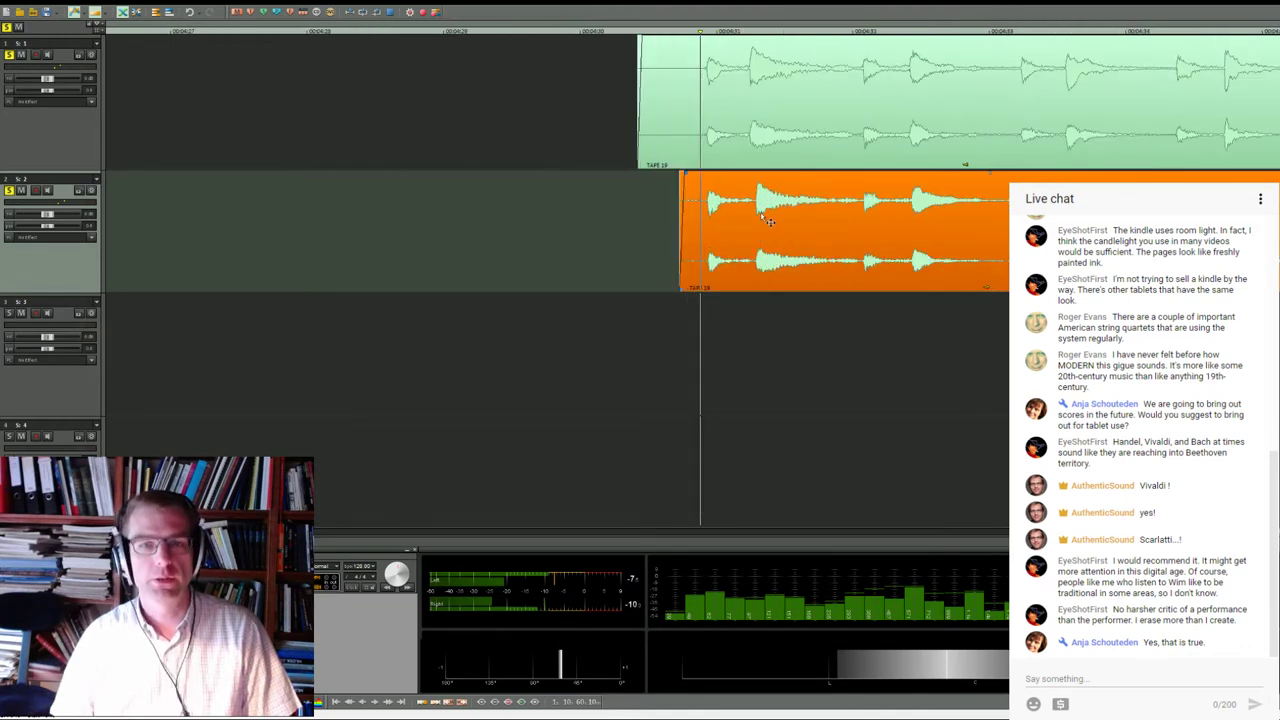
left_click(708, 215)
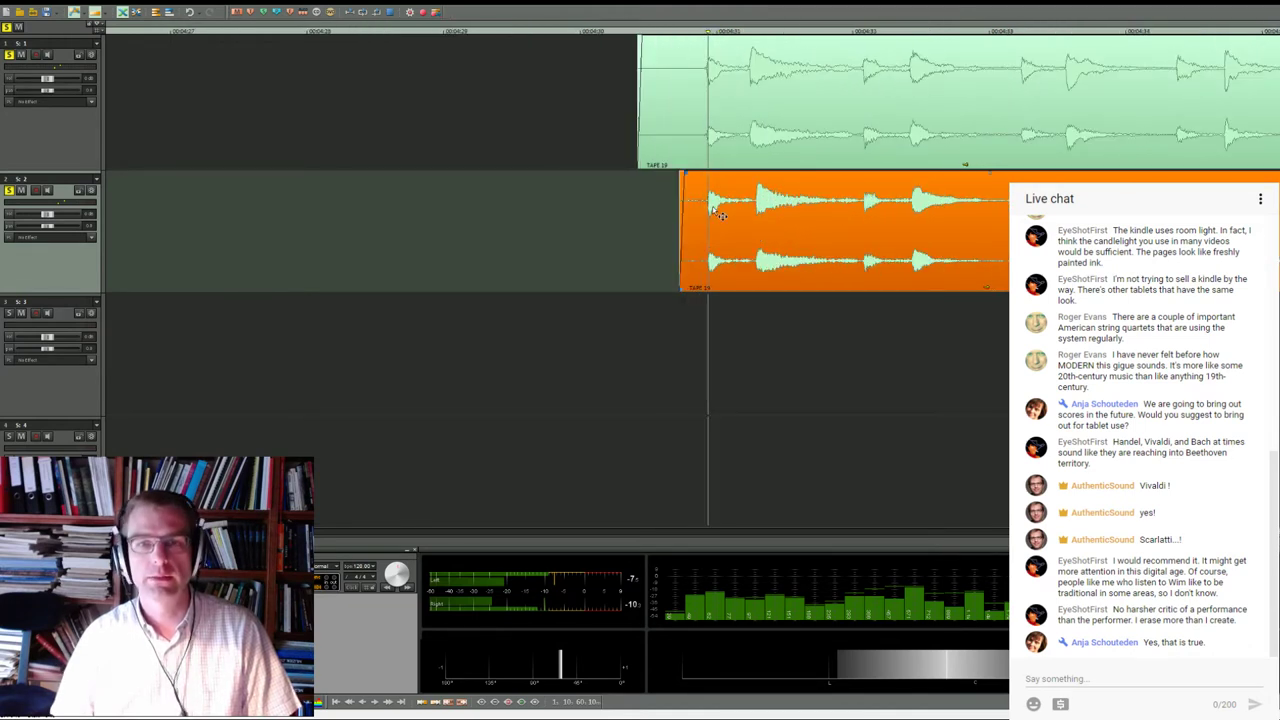
left_click(706, 31)
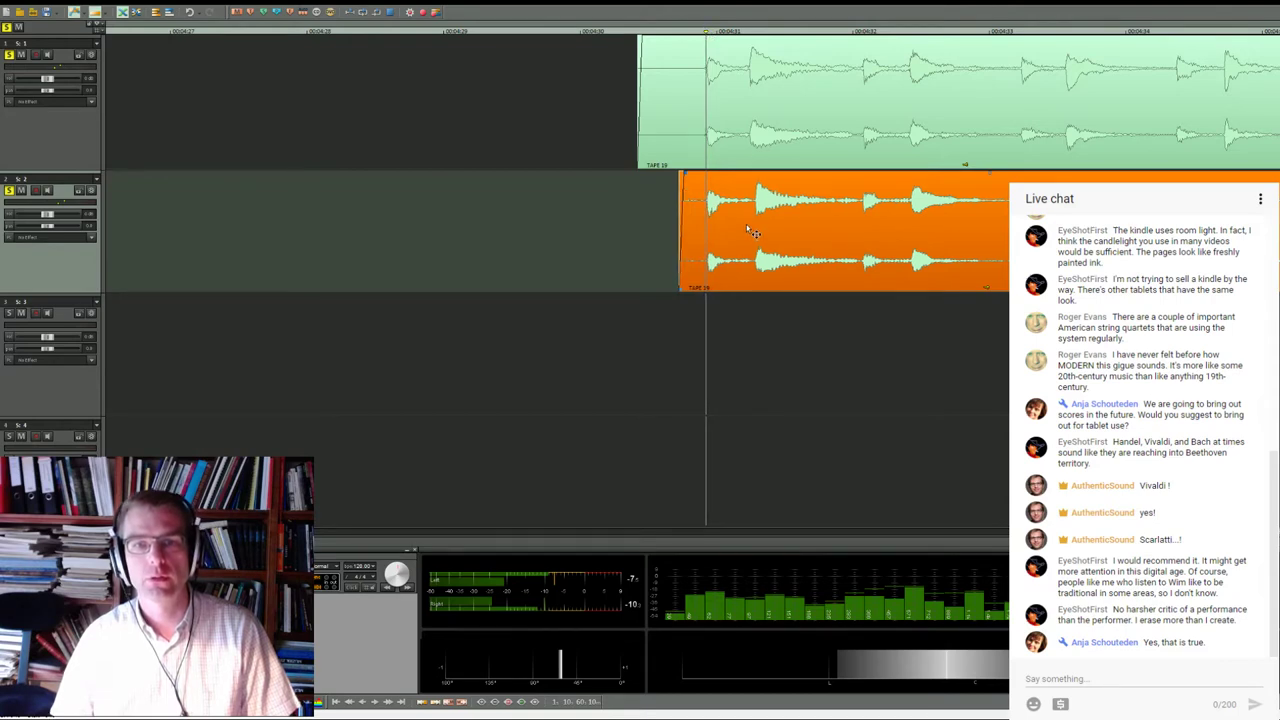
Compare the final notes of the second clip's first half and its repeat on both tracks at about 6:07
scroll(683, 263, "down", 6)
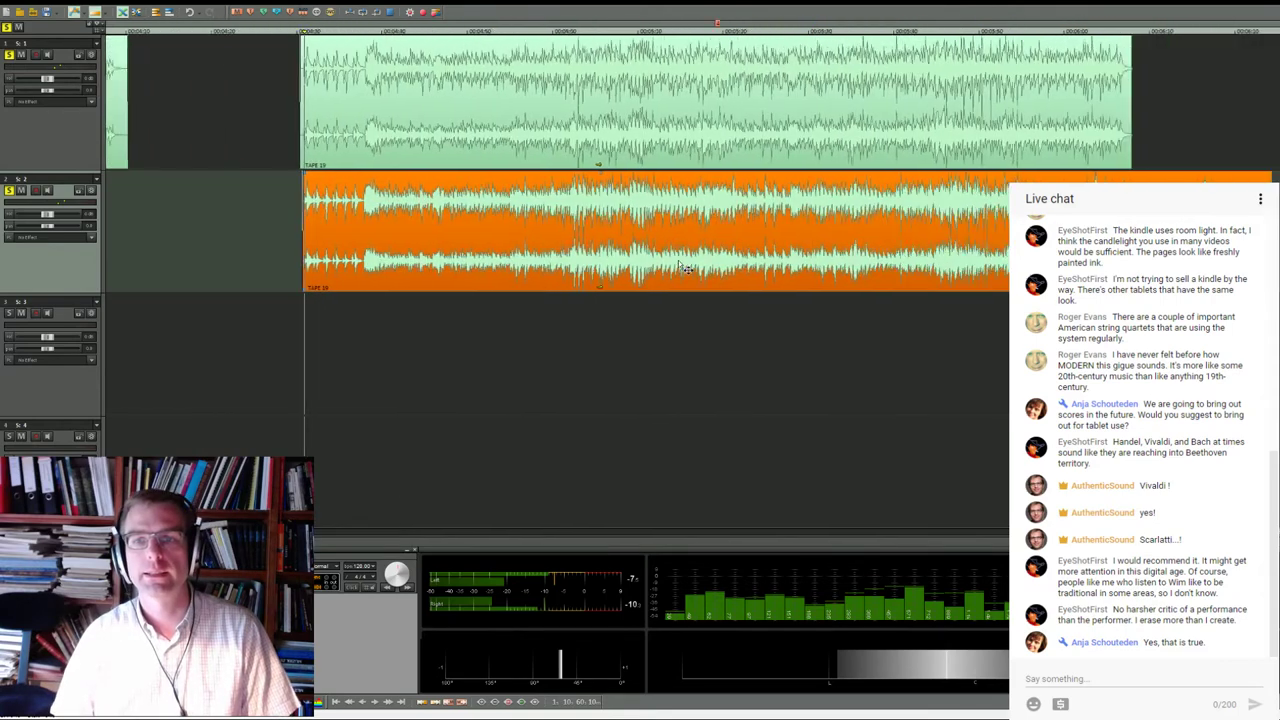
scroll(1022, 90, "up", 6)
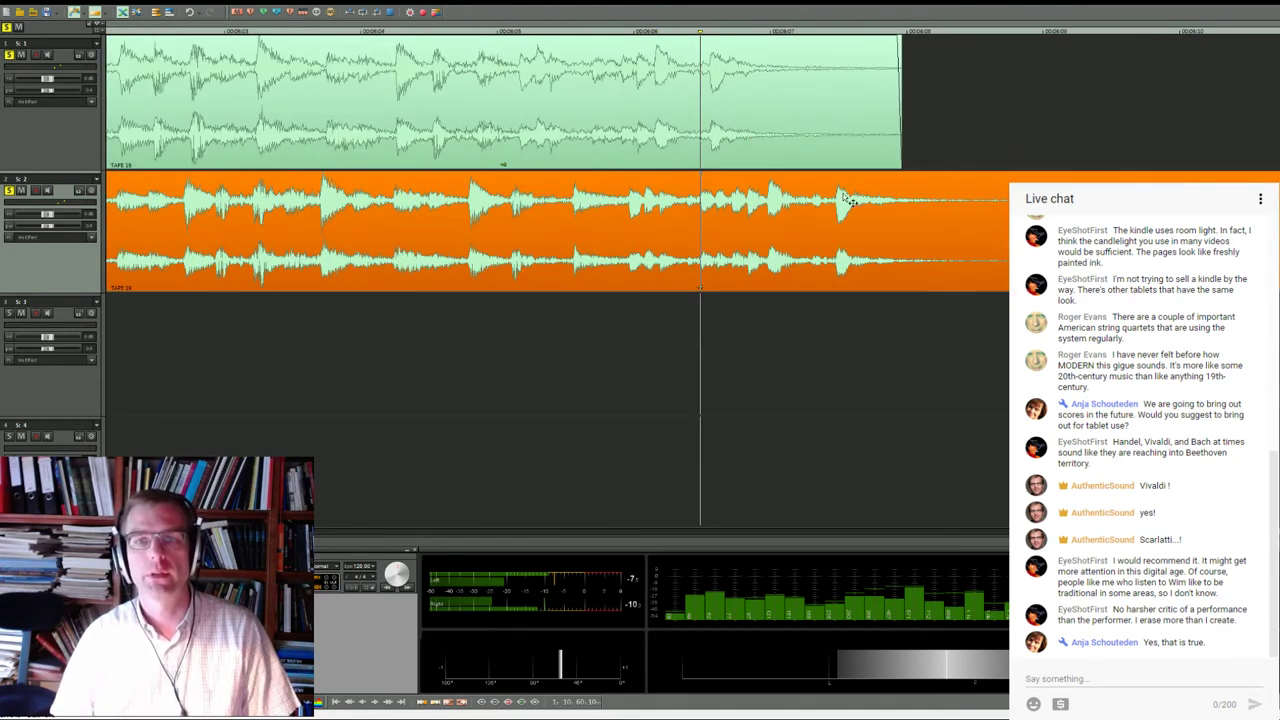
left_click(709, 31)
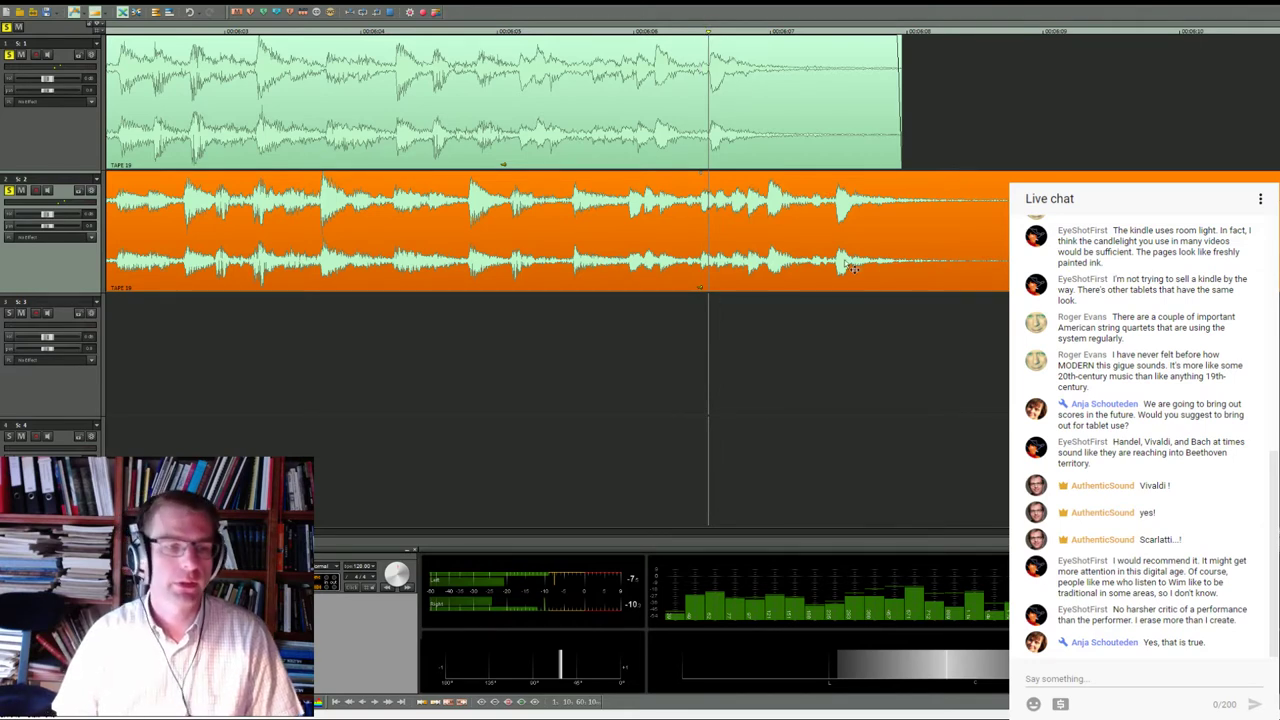
left_click(838, 31)
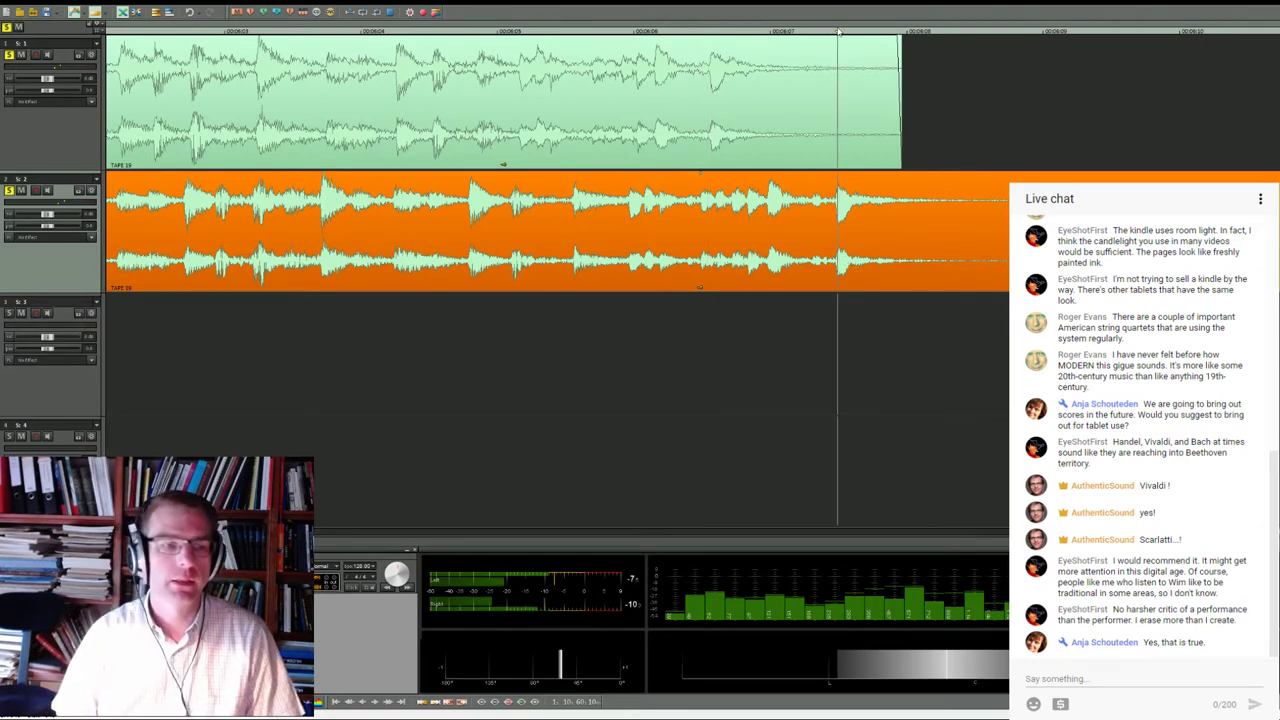
Undo the splitting and shifting of the second clip's repeat so the clip is whole again on track 1
scroll(866, 63, "down", 5)
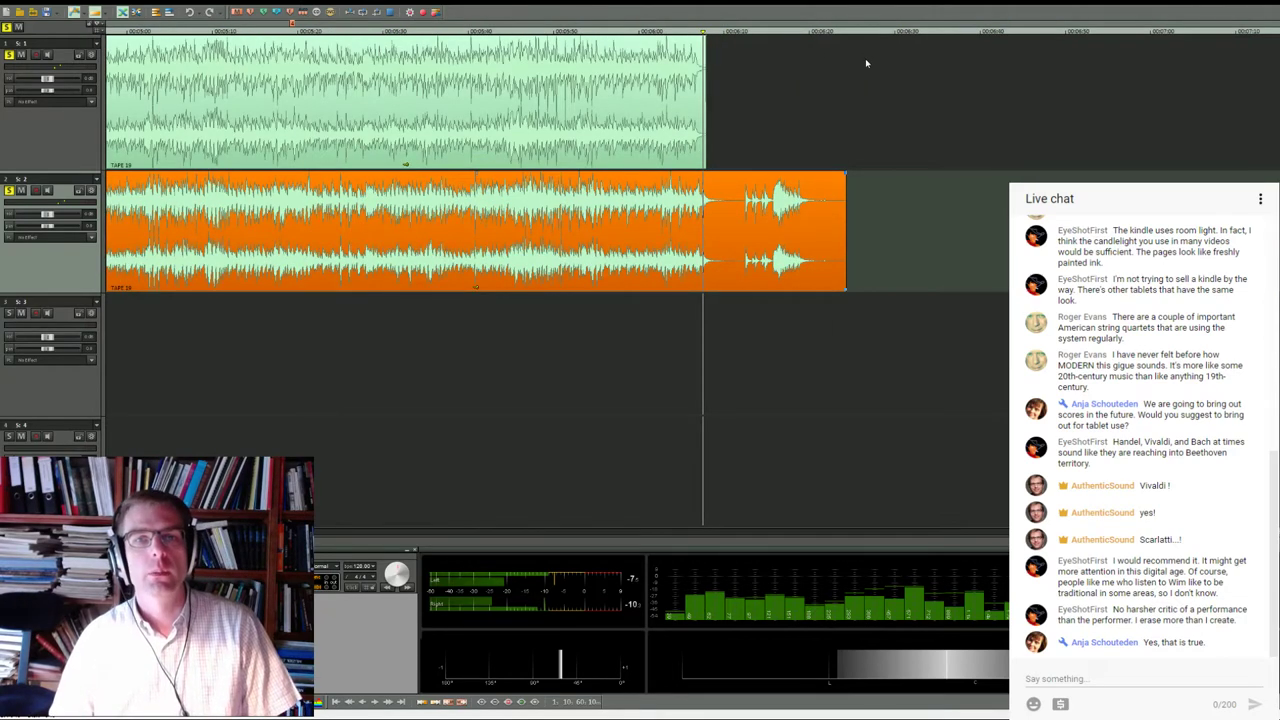
key("ctrl+z")
key("ctrl+z")
key("ctrl+z")
key("ctrl+z")
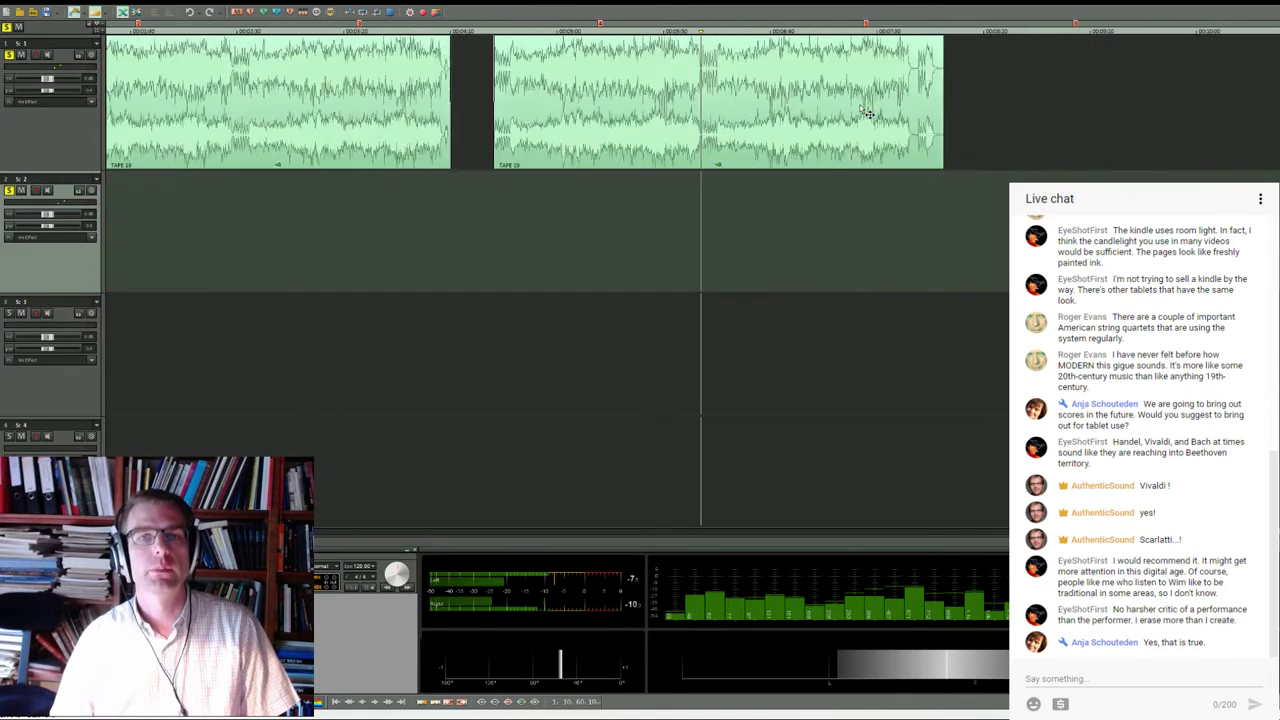
scroll(866, 113, "down", 2)
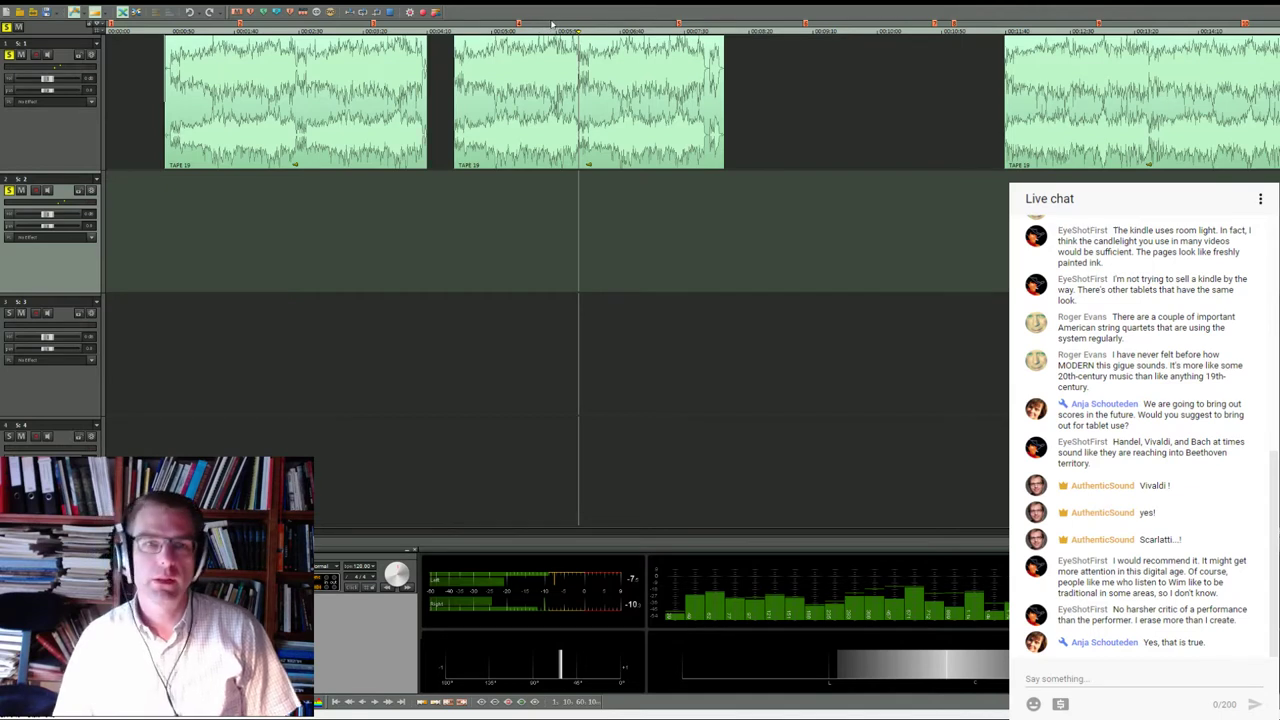
left_click(631, 188)
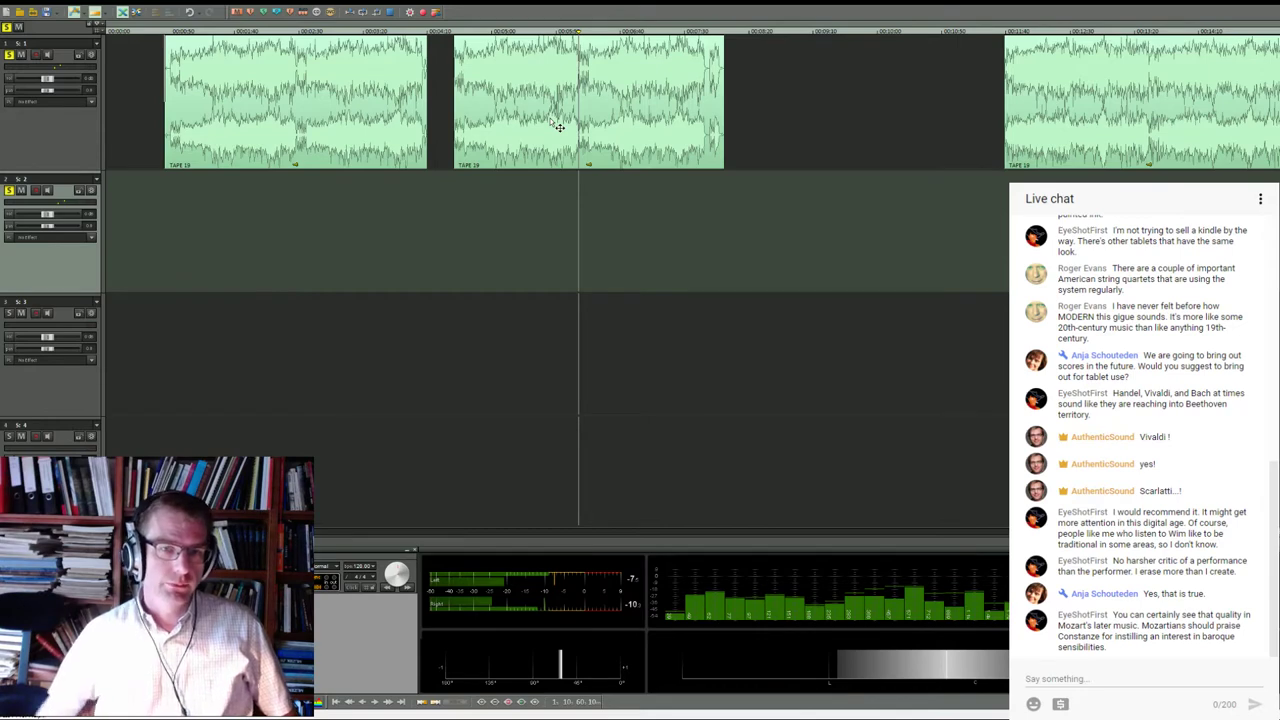
scroll(625, 85, "up", 3)
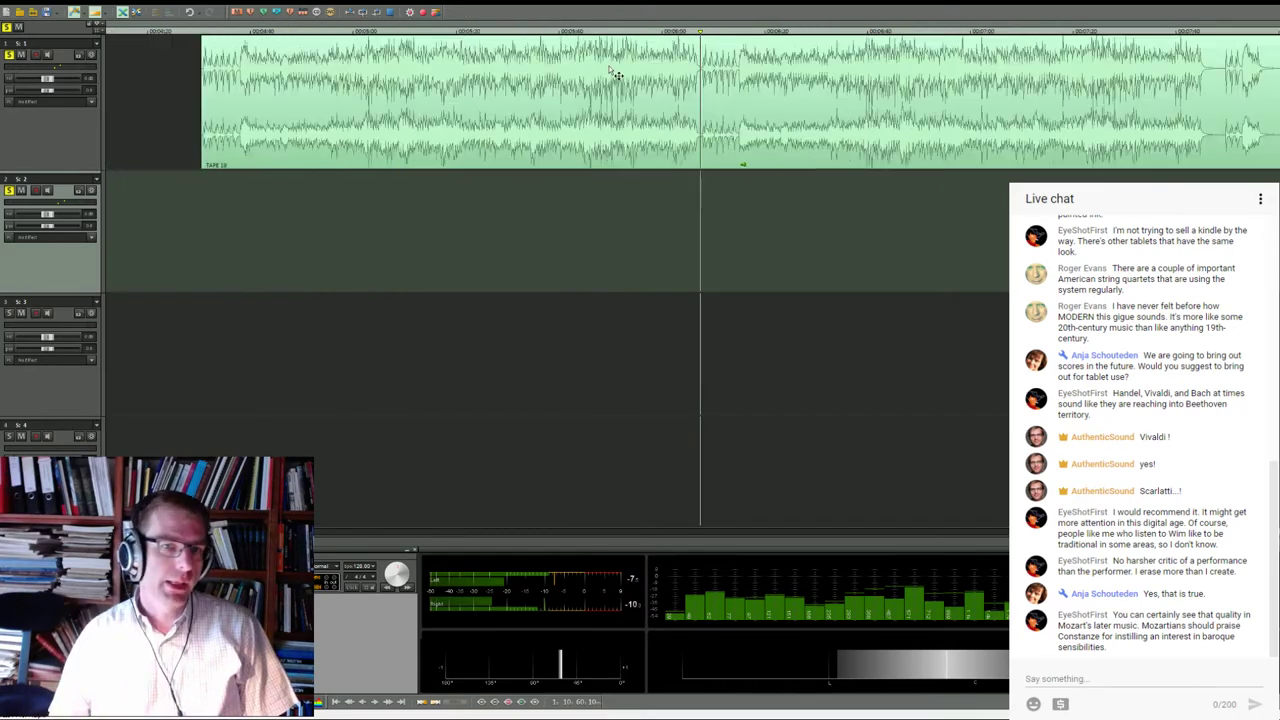
scroll(671, 97, "down", 2)
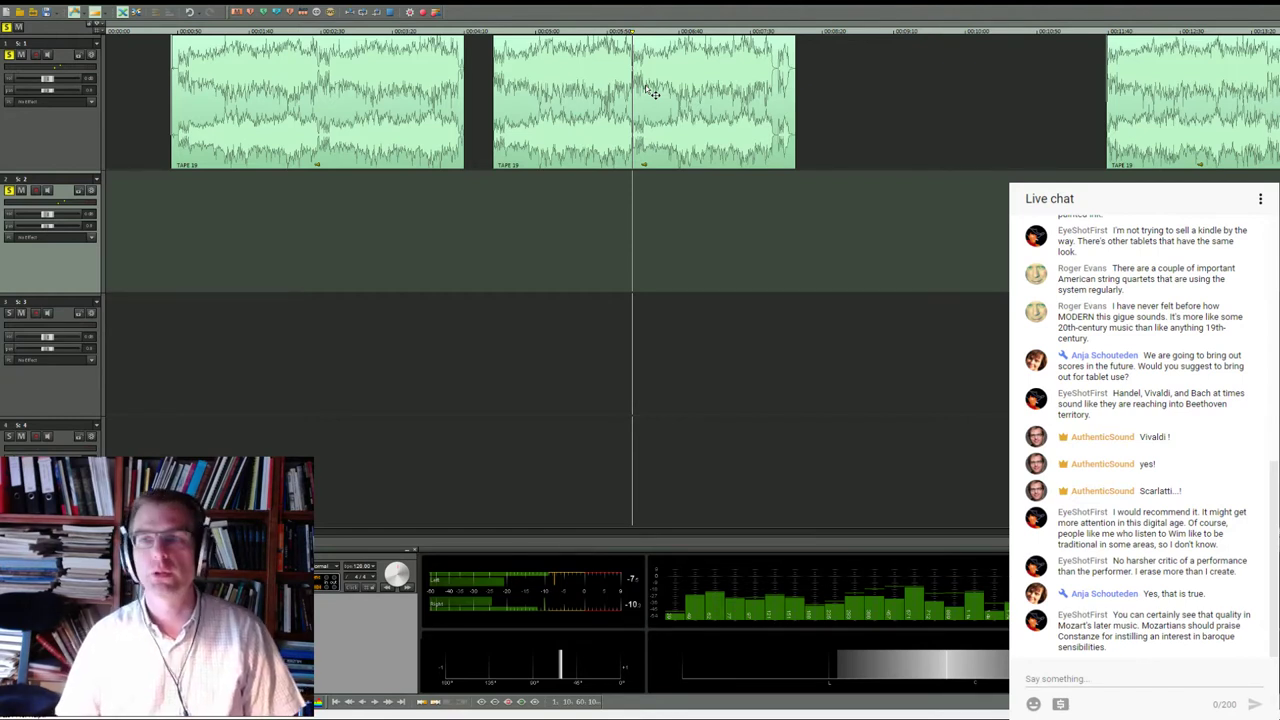
Listen to the second clip from about 7:16 and to the matching passage of the first clip from about 3:34
left_click(610, 30)
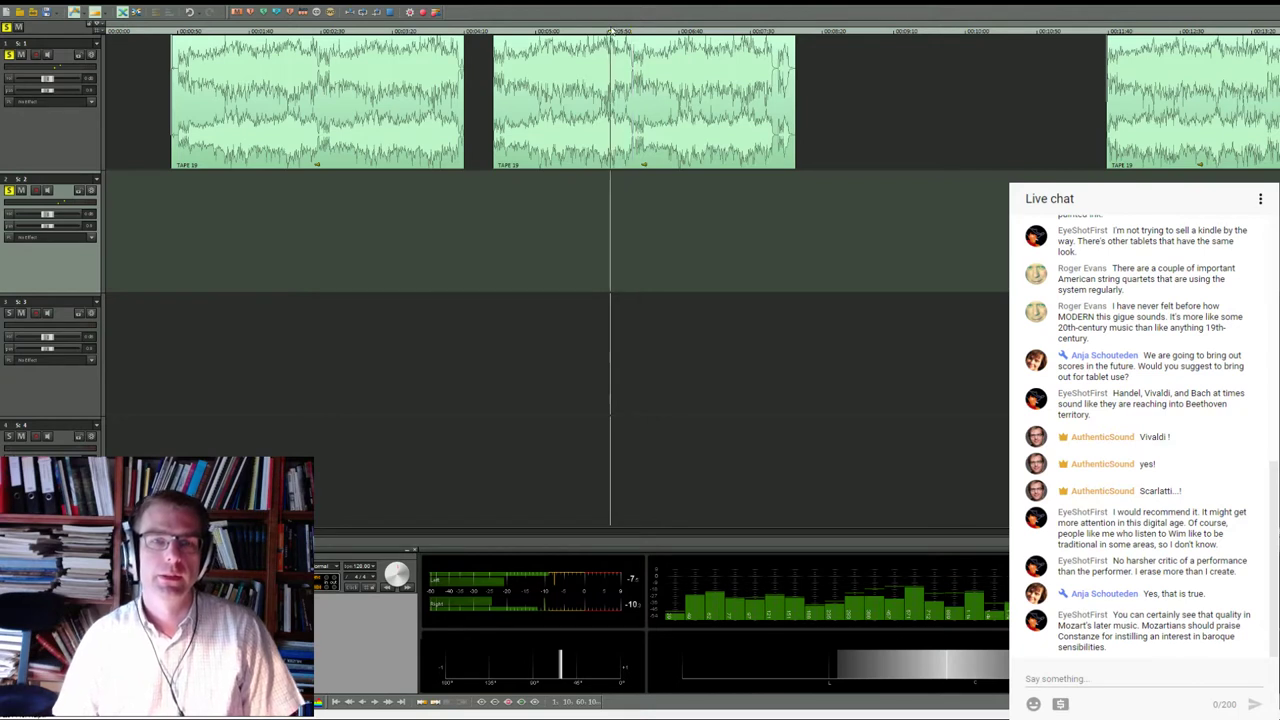
left_click(746, 30)
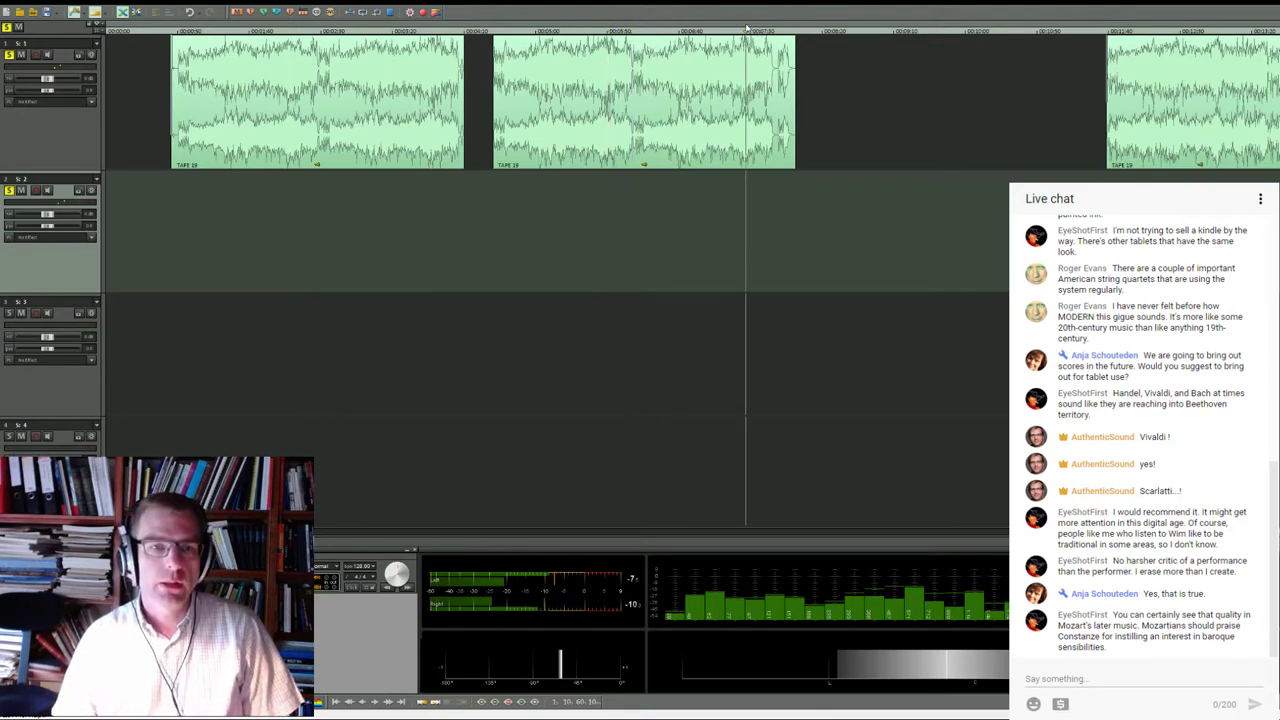
left_click(733, 30)
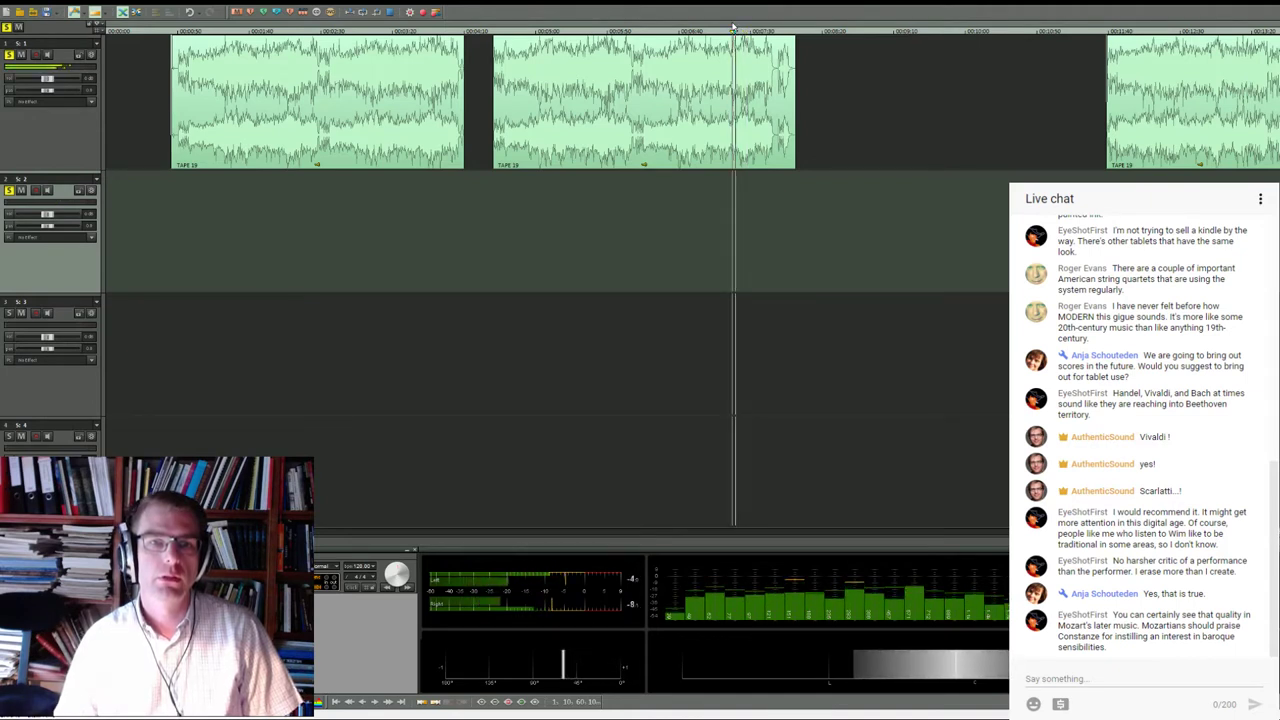
left_click(428, 30)
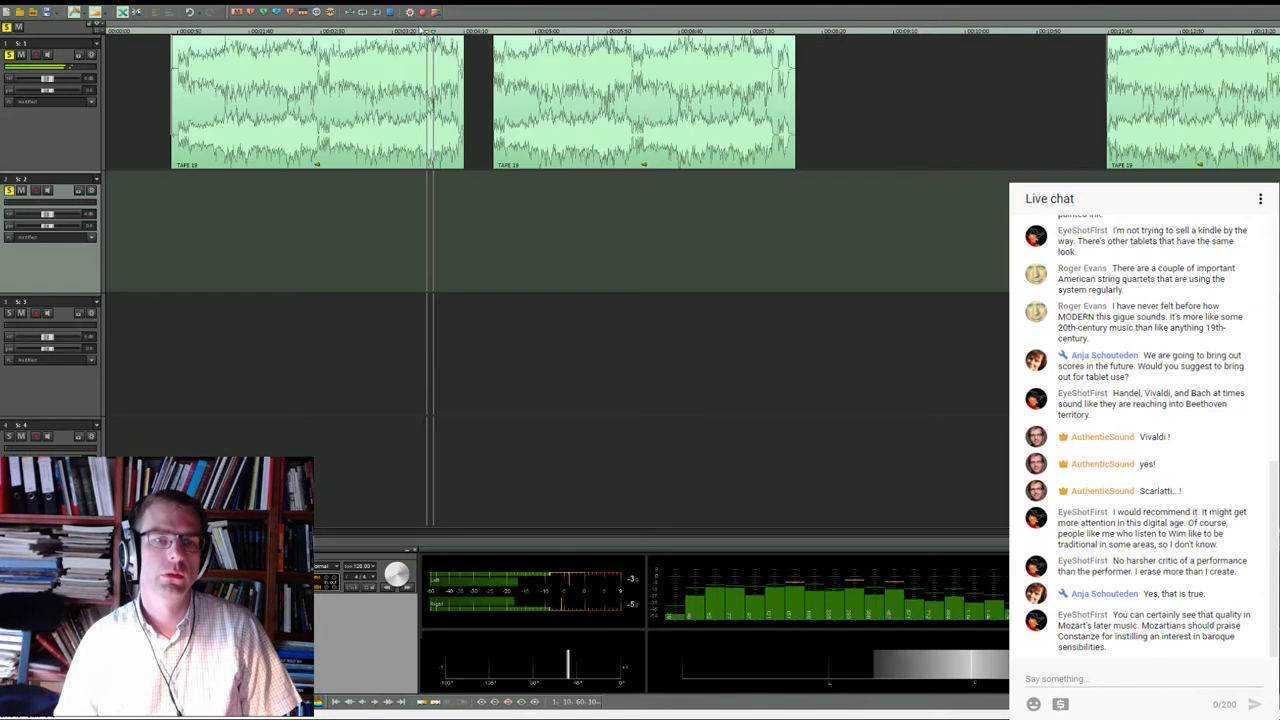
left_click(414, 30)
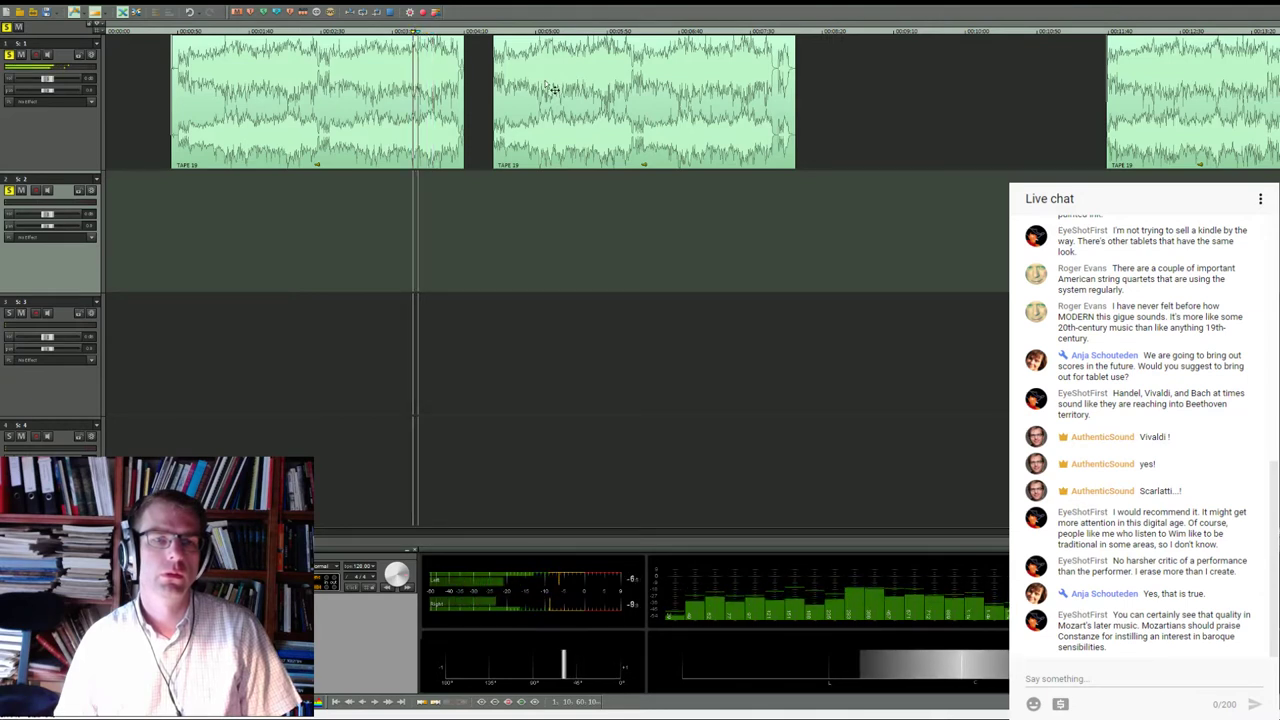
Move the second clip onto track 2 under the first and align the starts of their repeats at about 2:27
left_click_drag(571, 139, 254, 274)
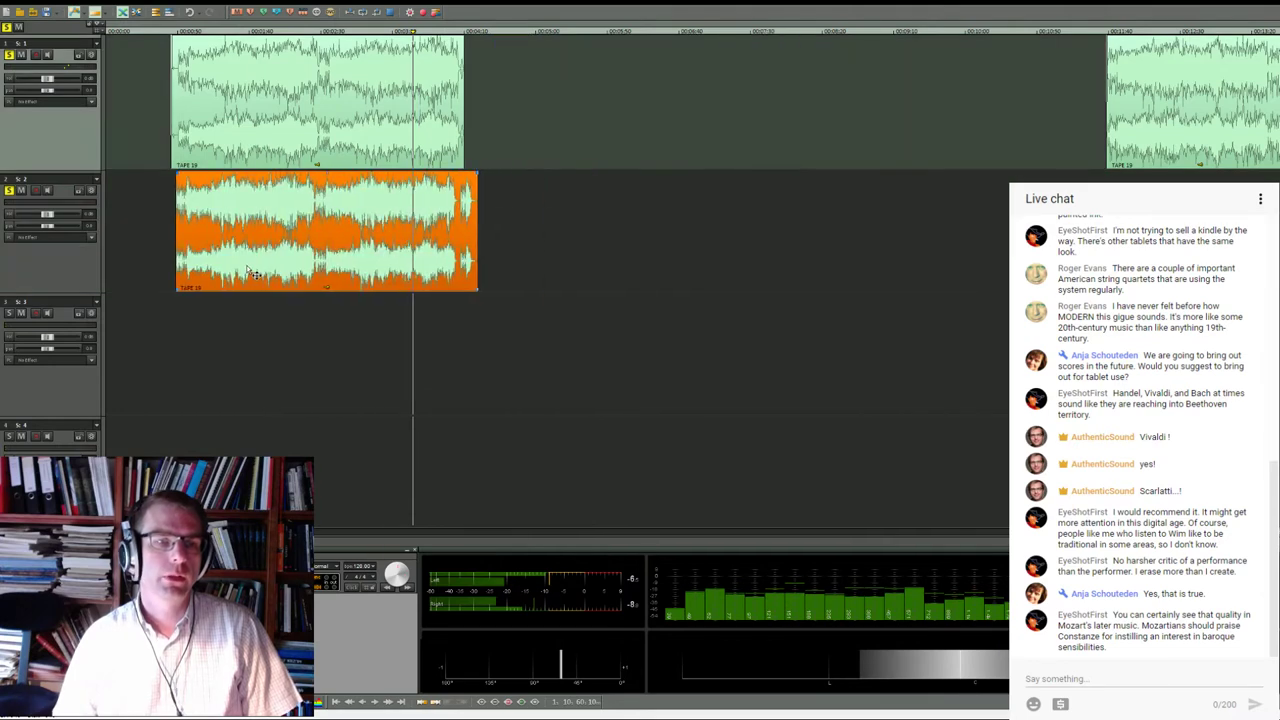
left_click(319, 31)
scroll(355, 91, "up", 4)
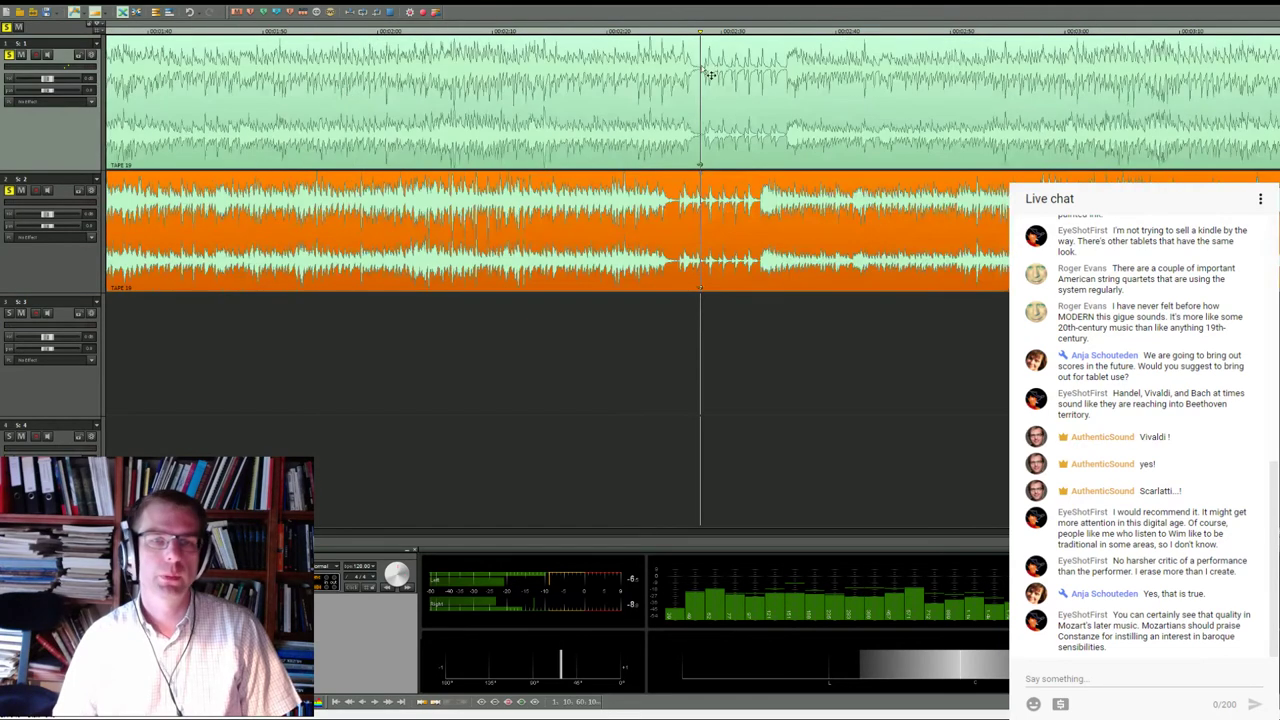
left_click_drag(748, 237, 768, 227)
scroll(650, 245, "down", 4)
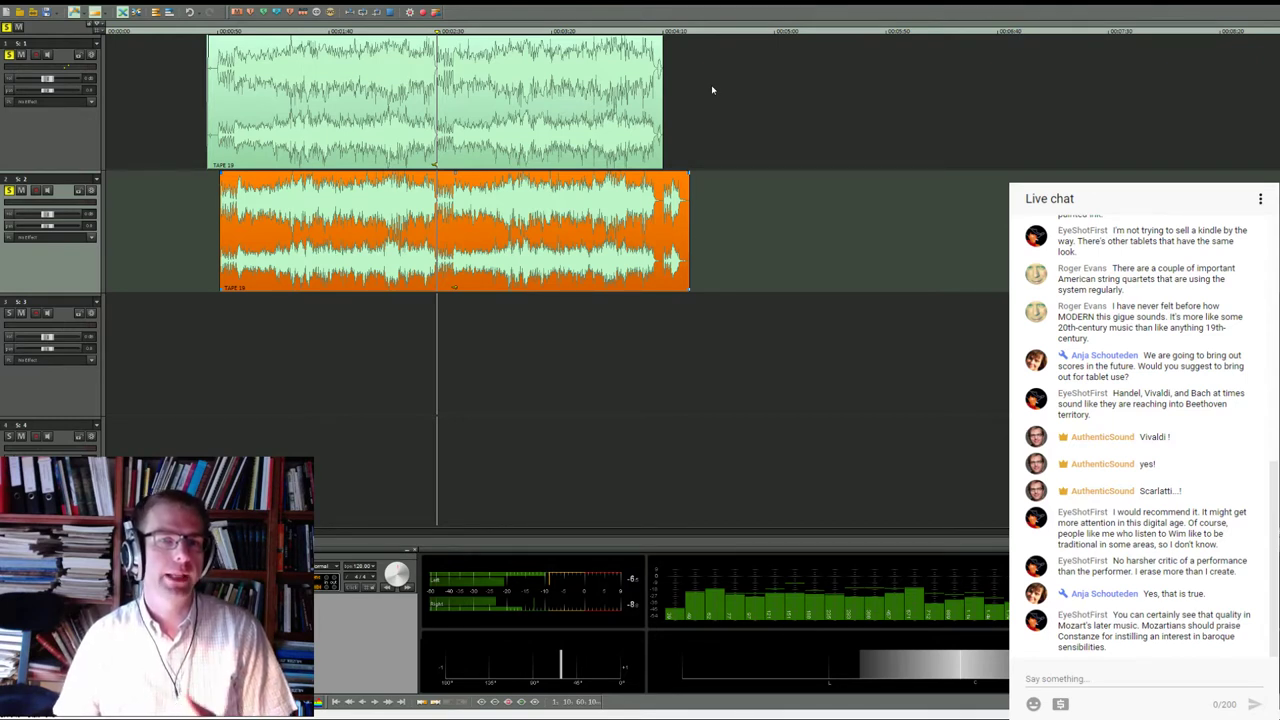
Take track 2 out of solo and listen to the first clip alone from about 3:38
left_click(619, 33)
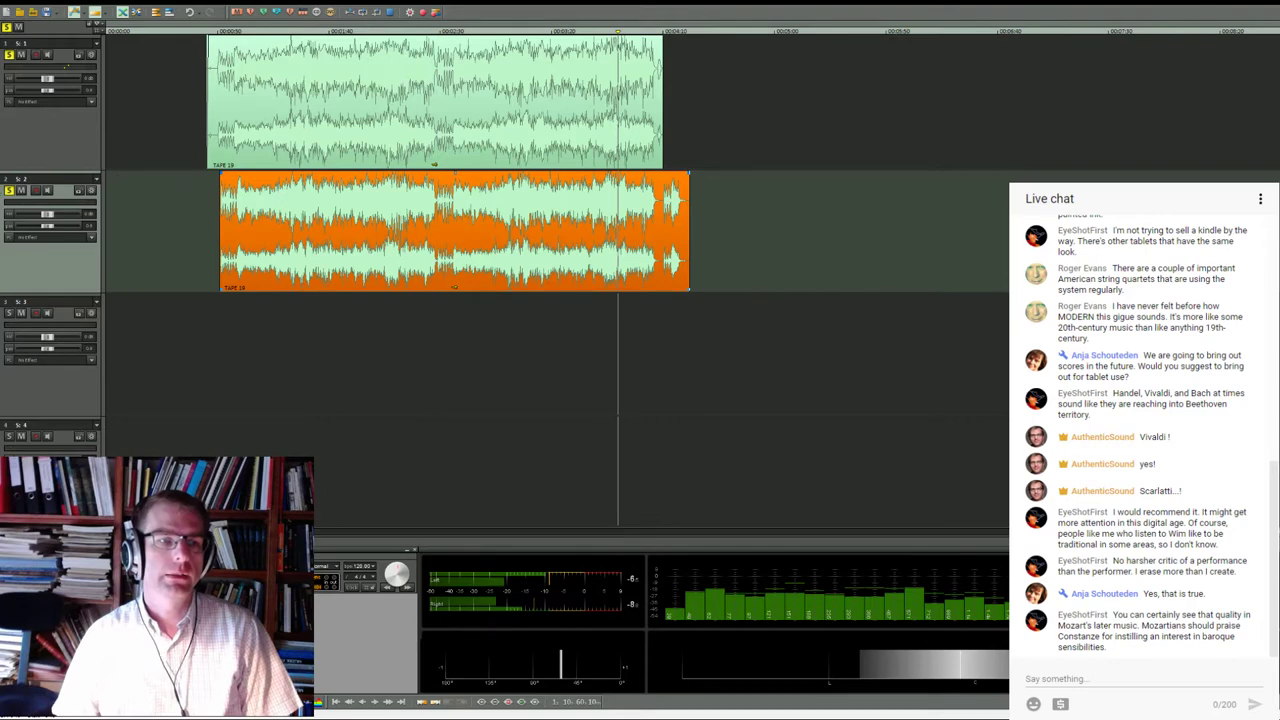
left_click(9, 190)
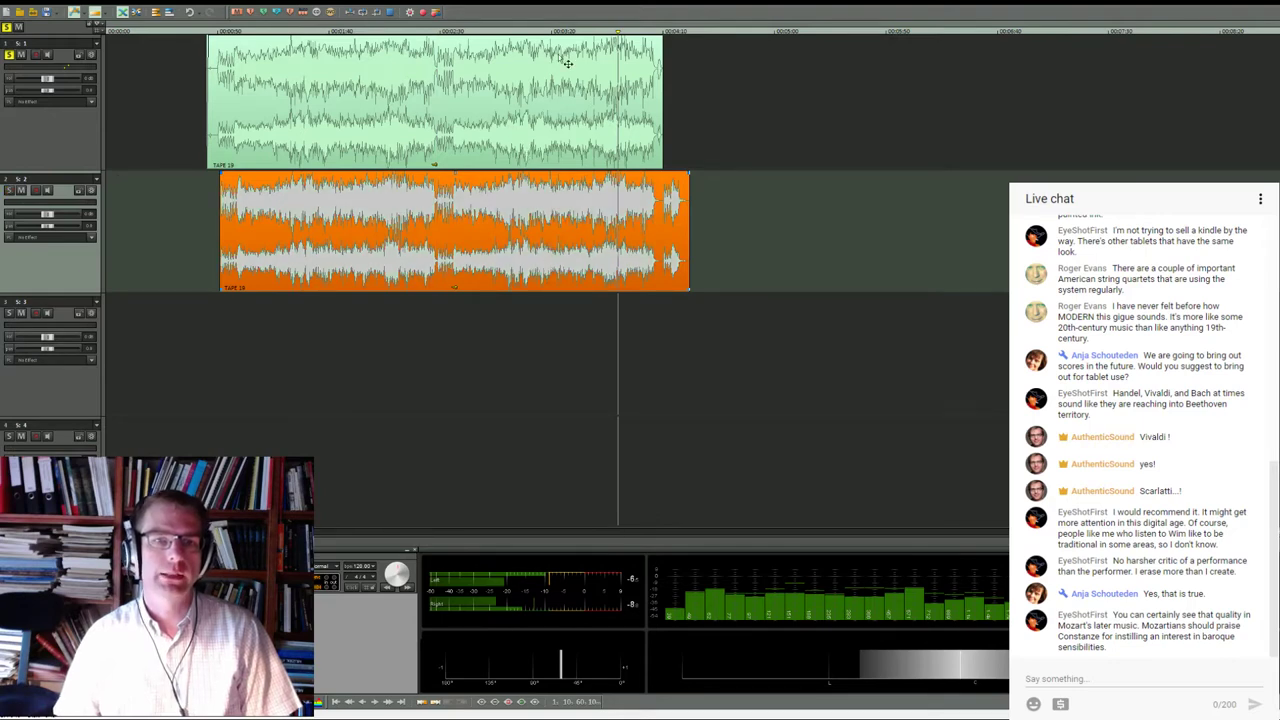
left_click(593, 31)
scroll(567, 143, "up", 3)
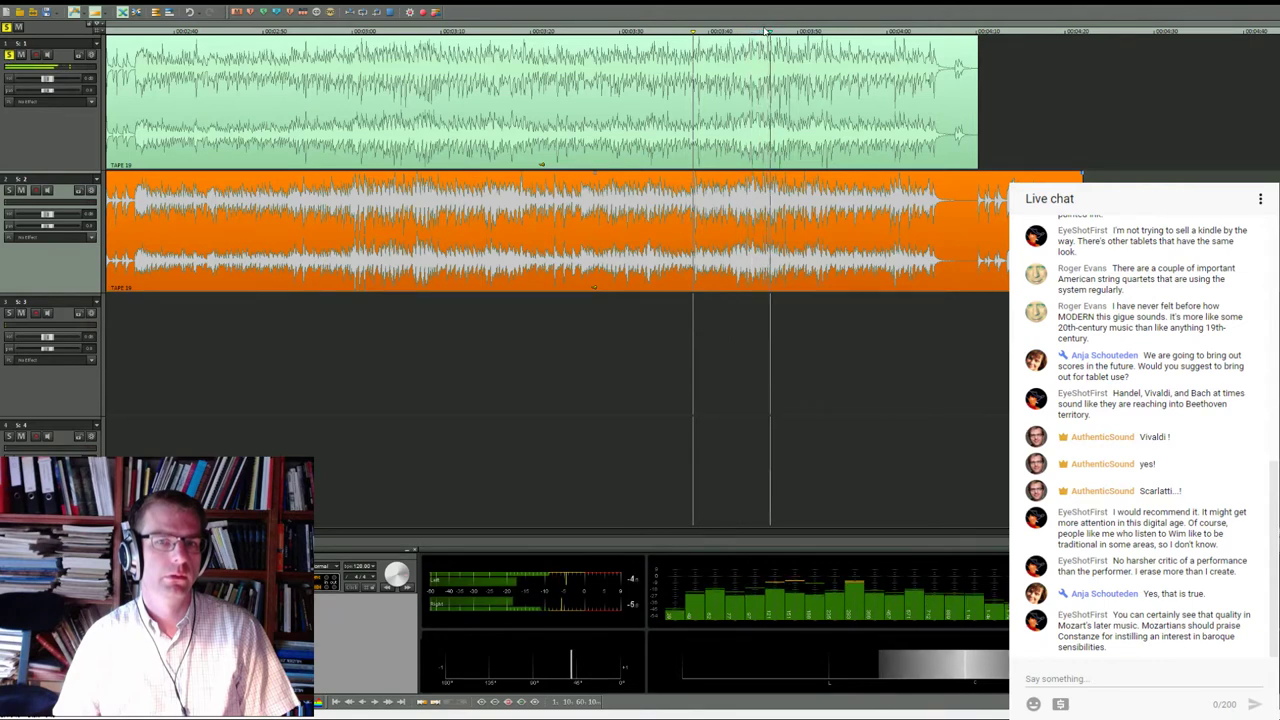
key("space")
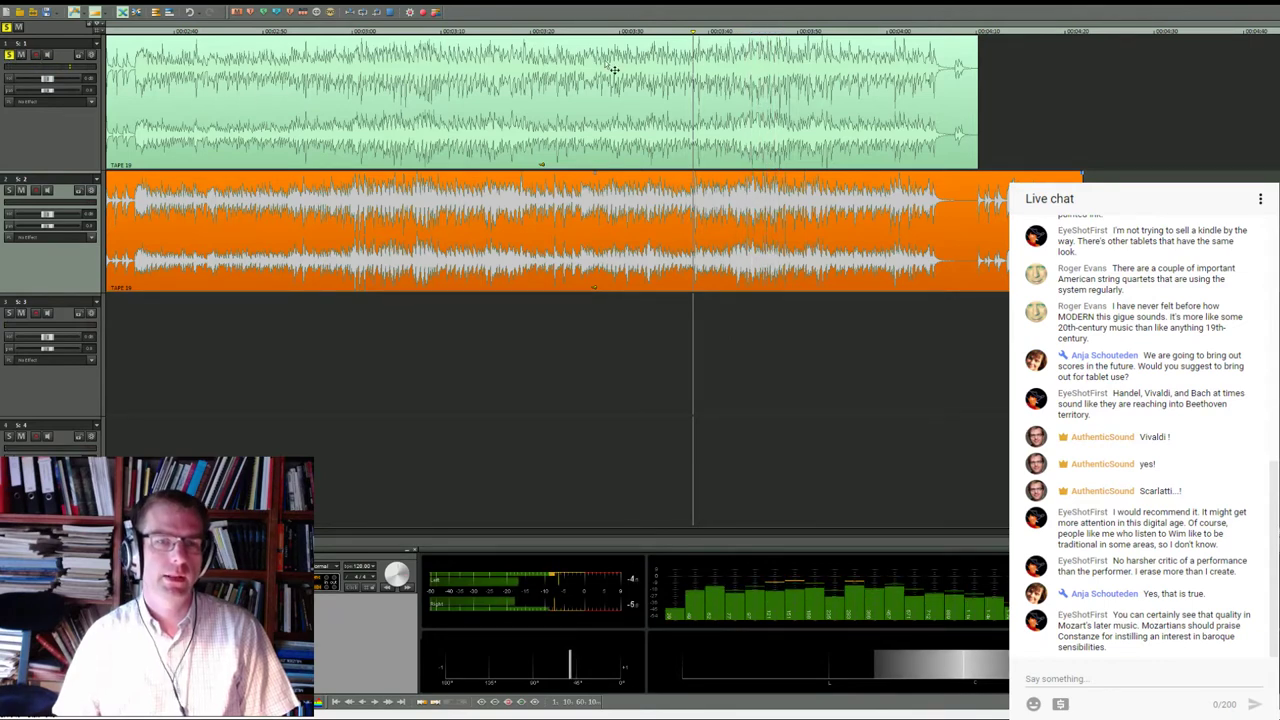
Solo track 2 instead of track 1 and listen to the second clip from about 3:38
left_click(9, 55)
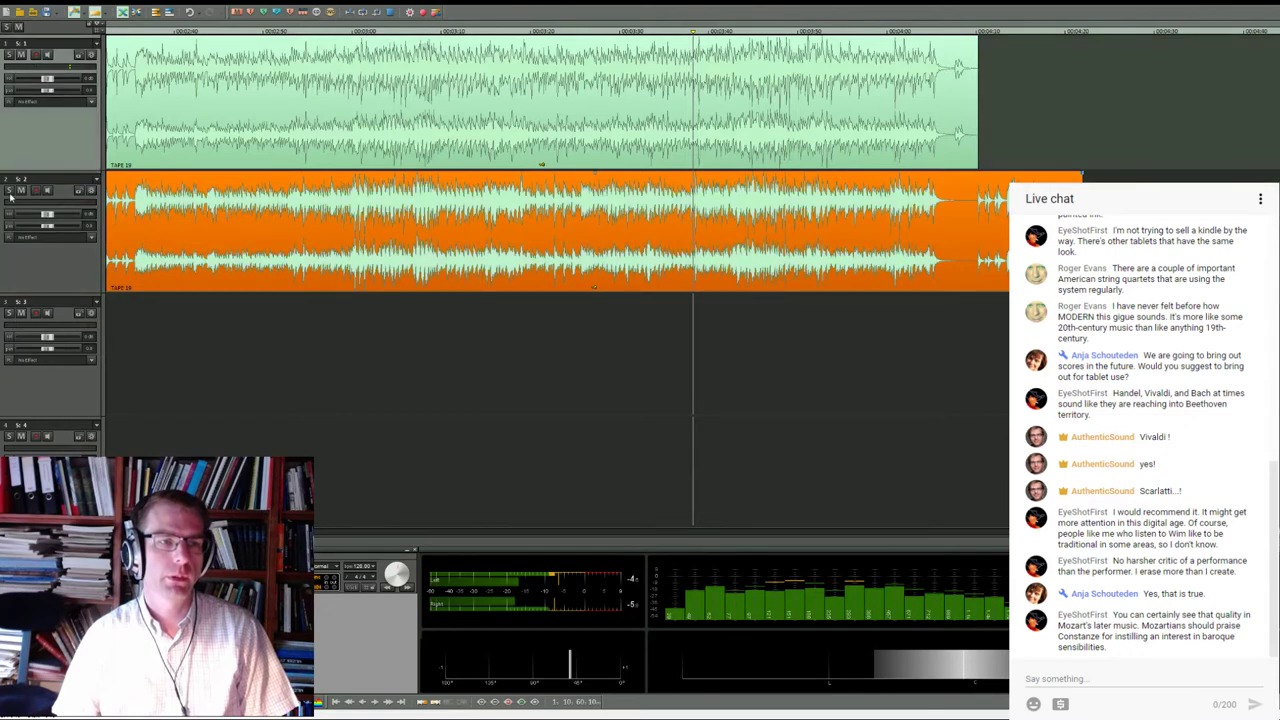
left_click(9, 190)
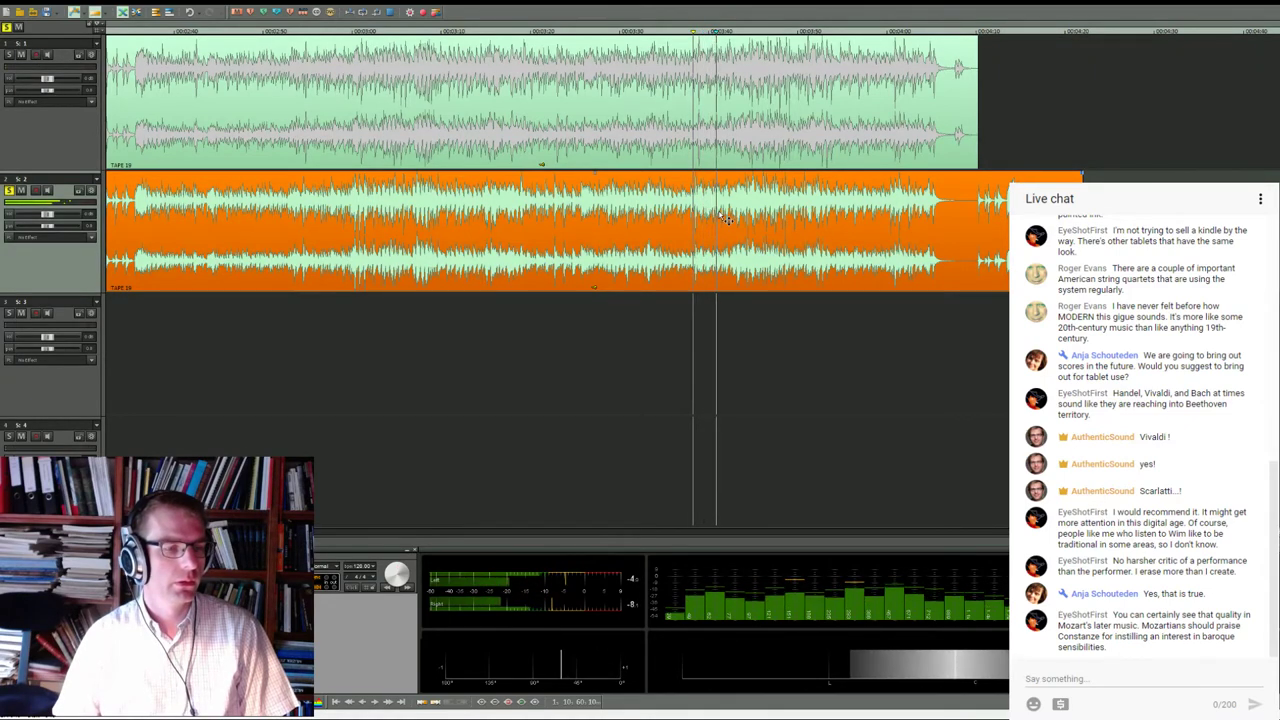
key("space")
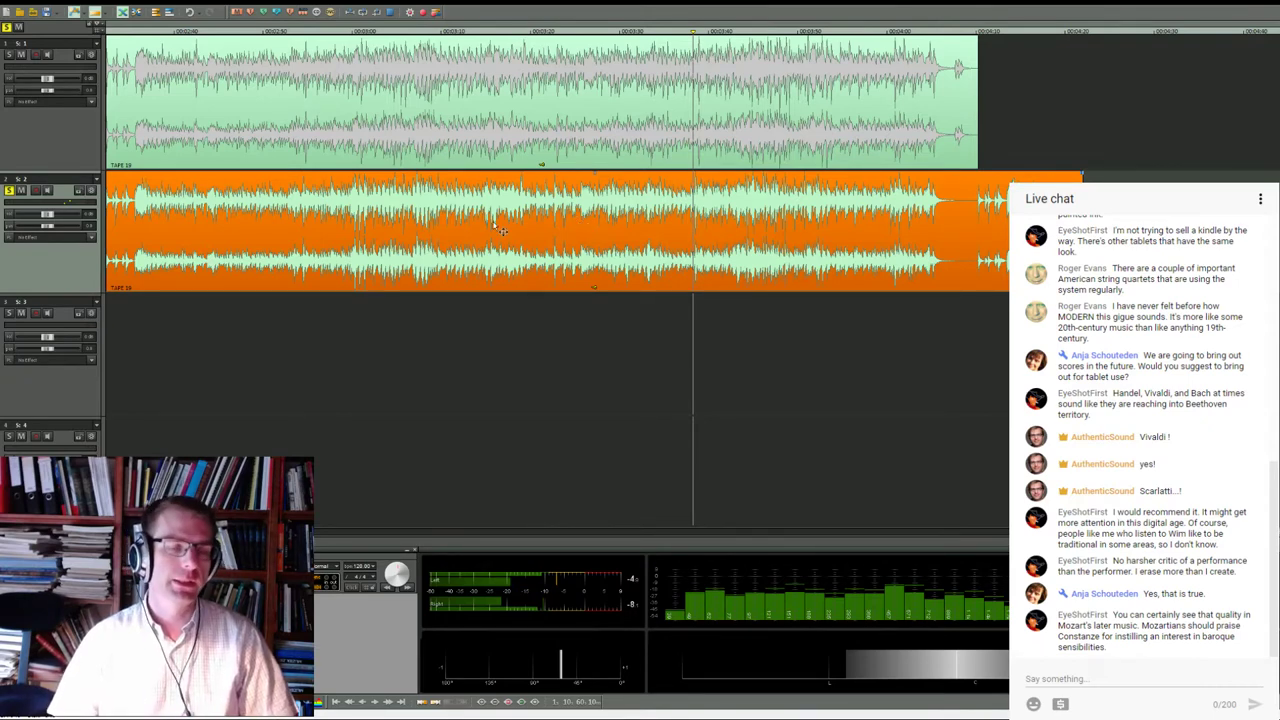
Solo track 1 instead of track 2 and listen to the first clip from about 3:37
left_click(9, 190)
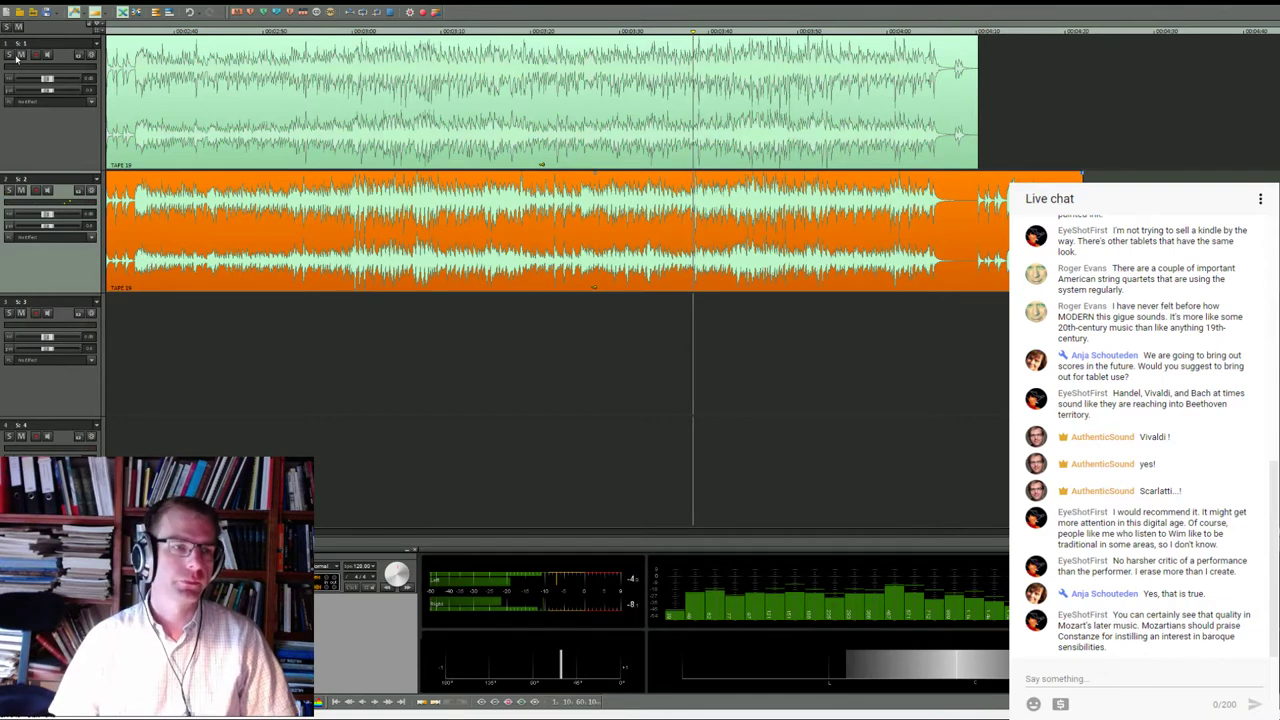
left_click(11, 56)
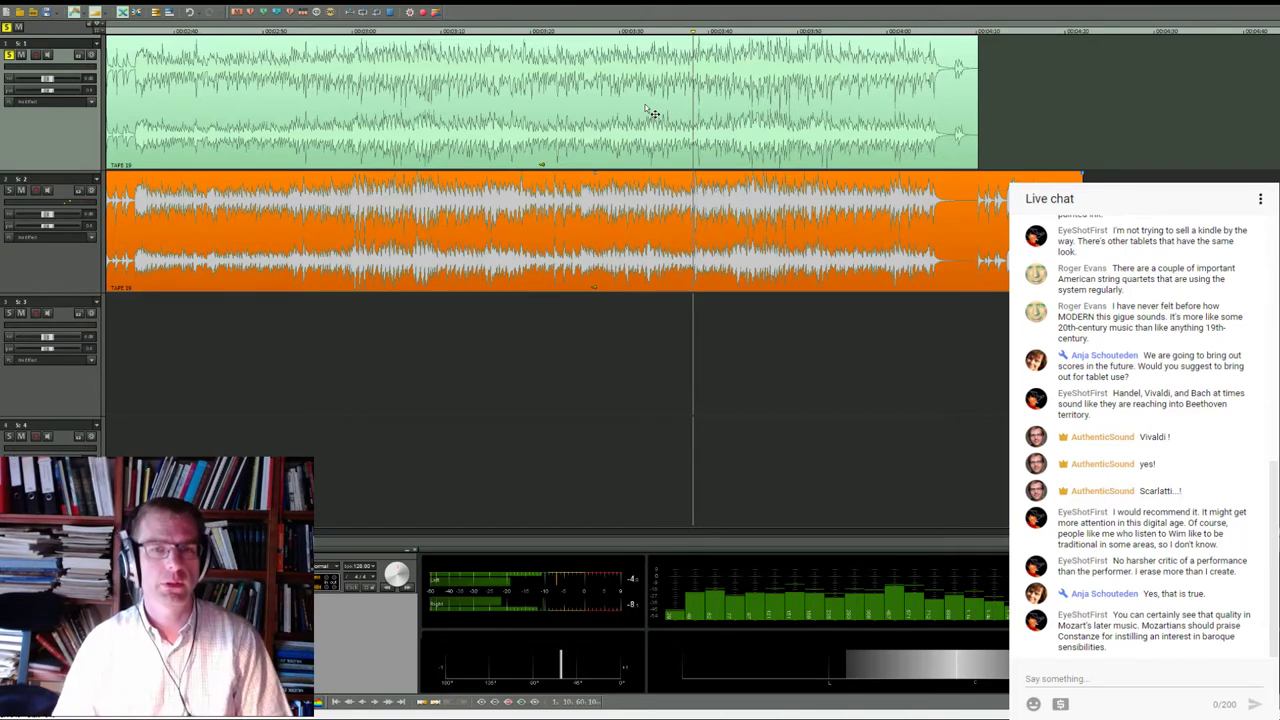
left_click(688, 32)
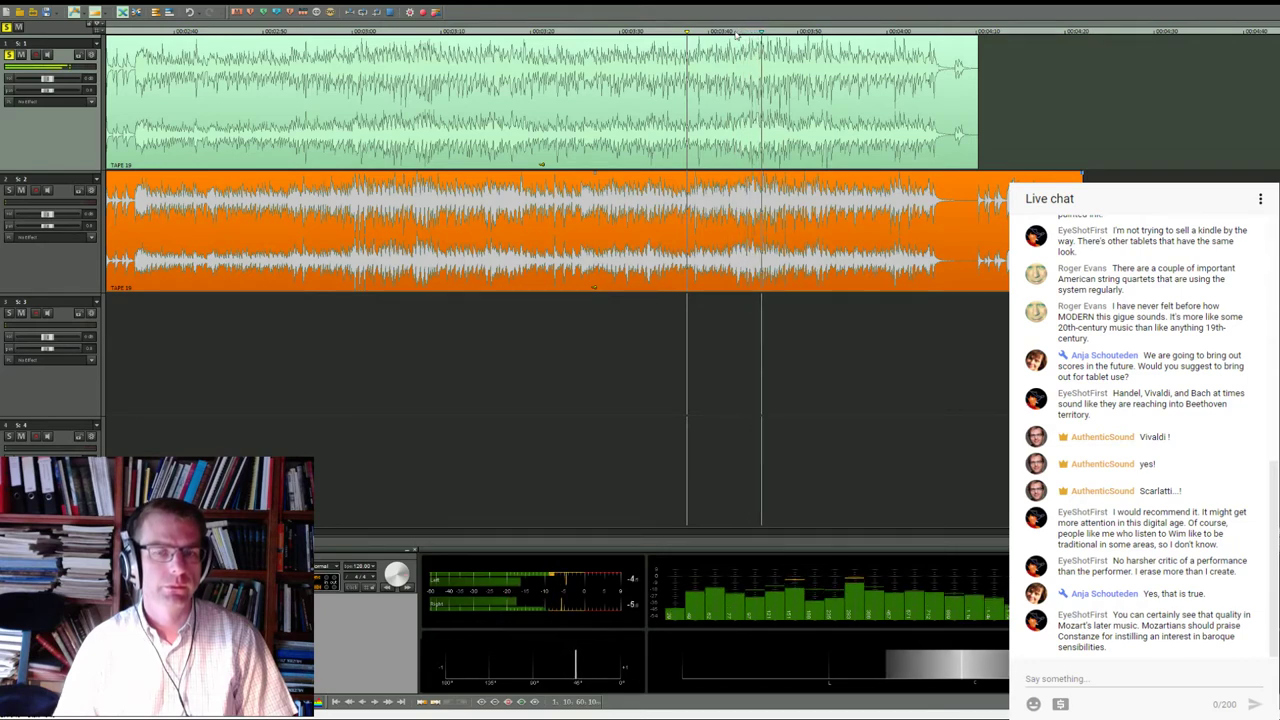
key("space")
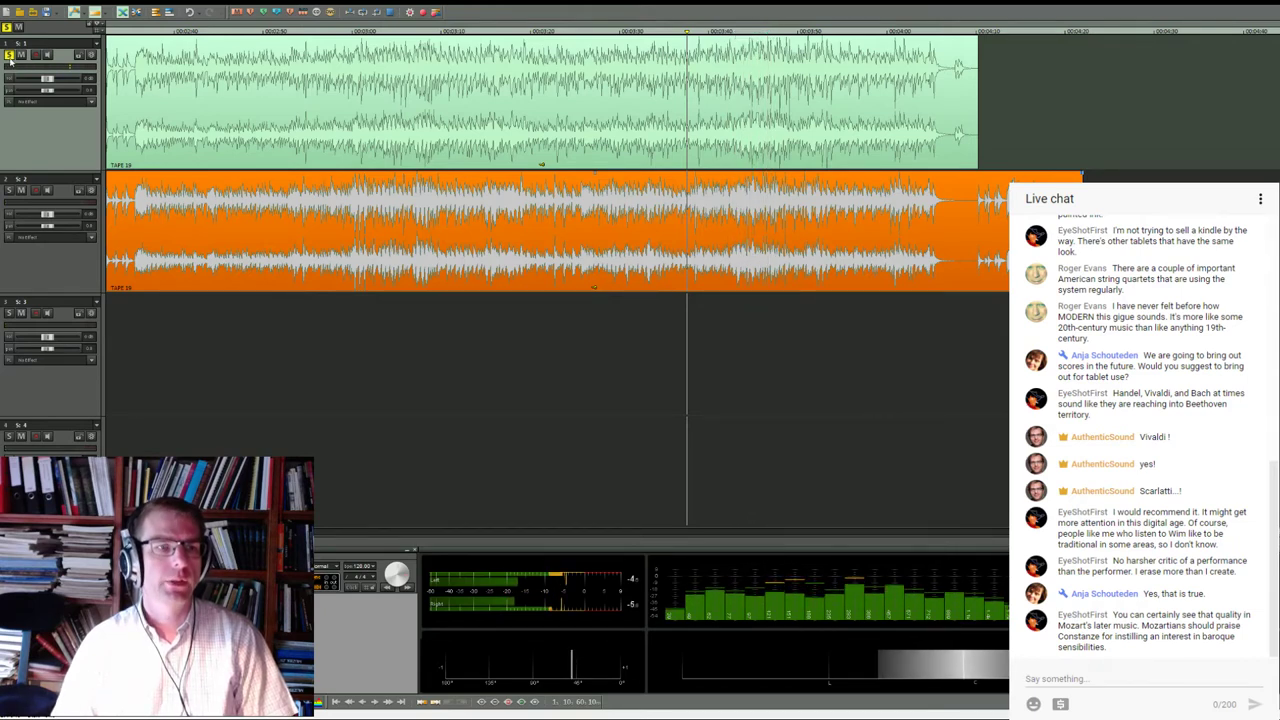
Solo track 2 instead of track 1 and listen to the second clip from about 3:37
left_click(5, 186)
left_click(8, 190)
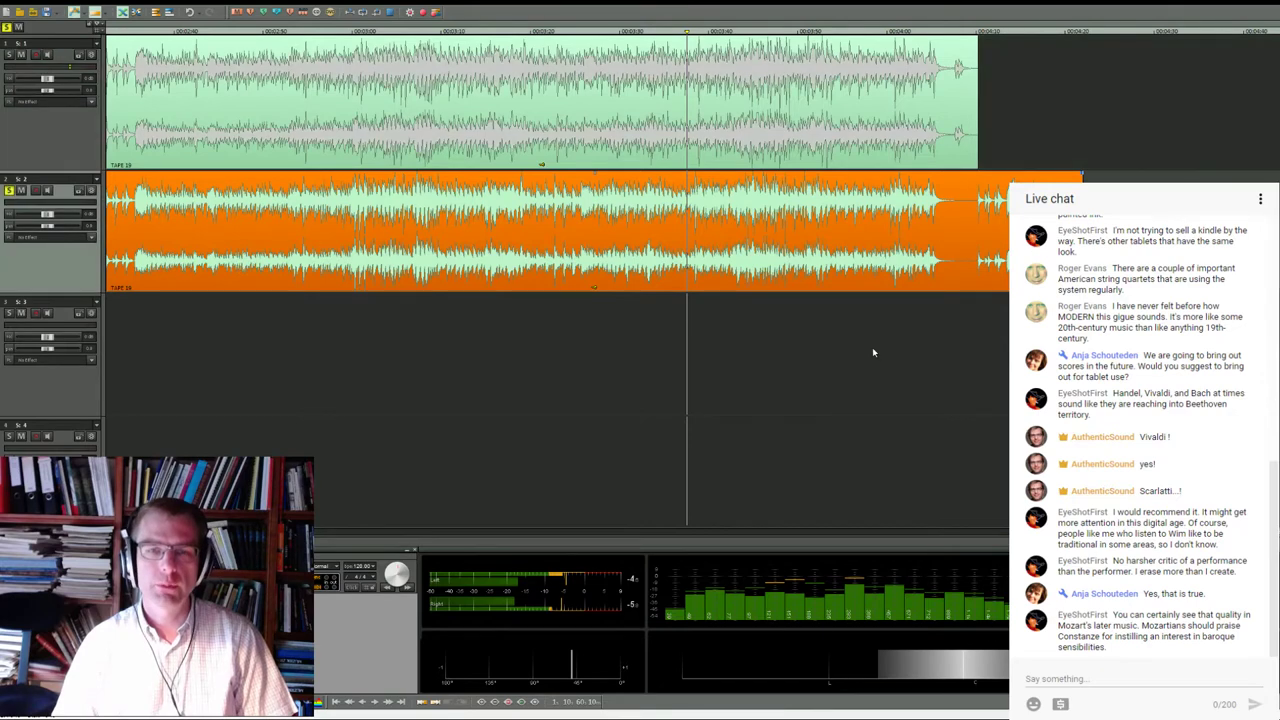
key("space")
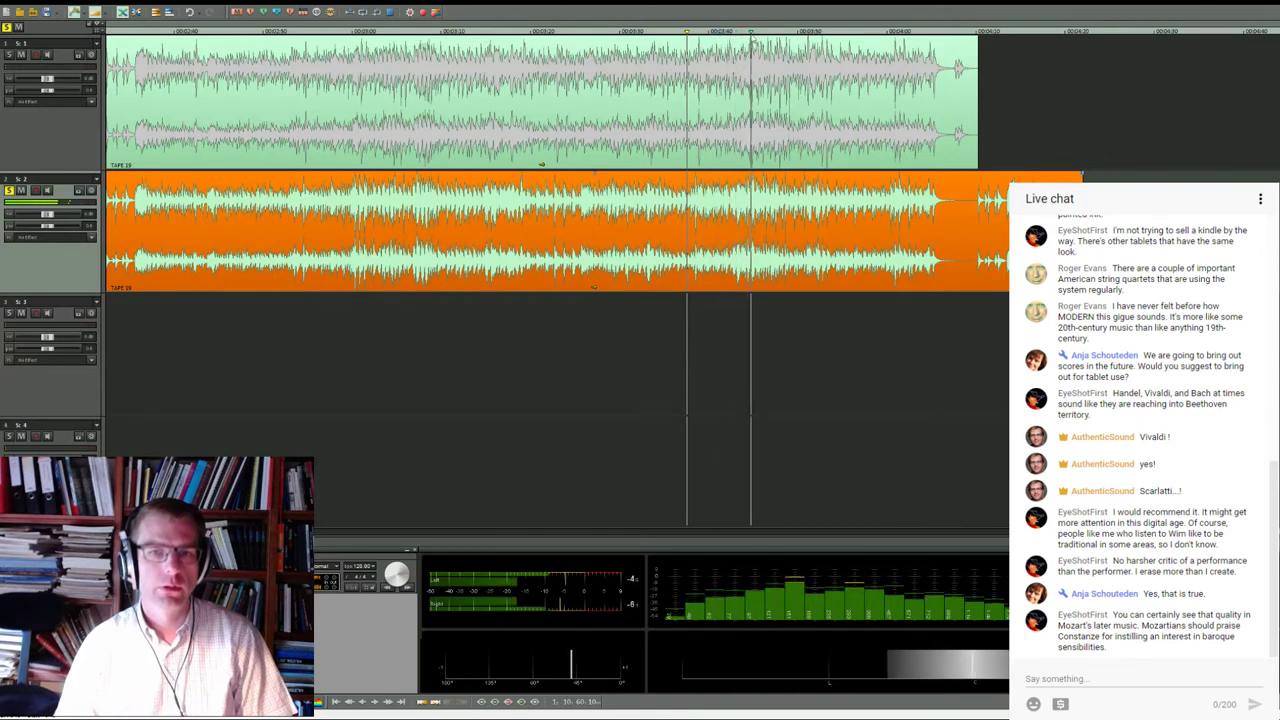
Compare both clips from about 3:42, listening to track 2 first and to track 1 soloed second
left_click(732, 32)
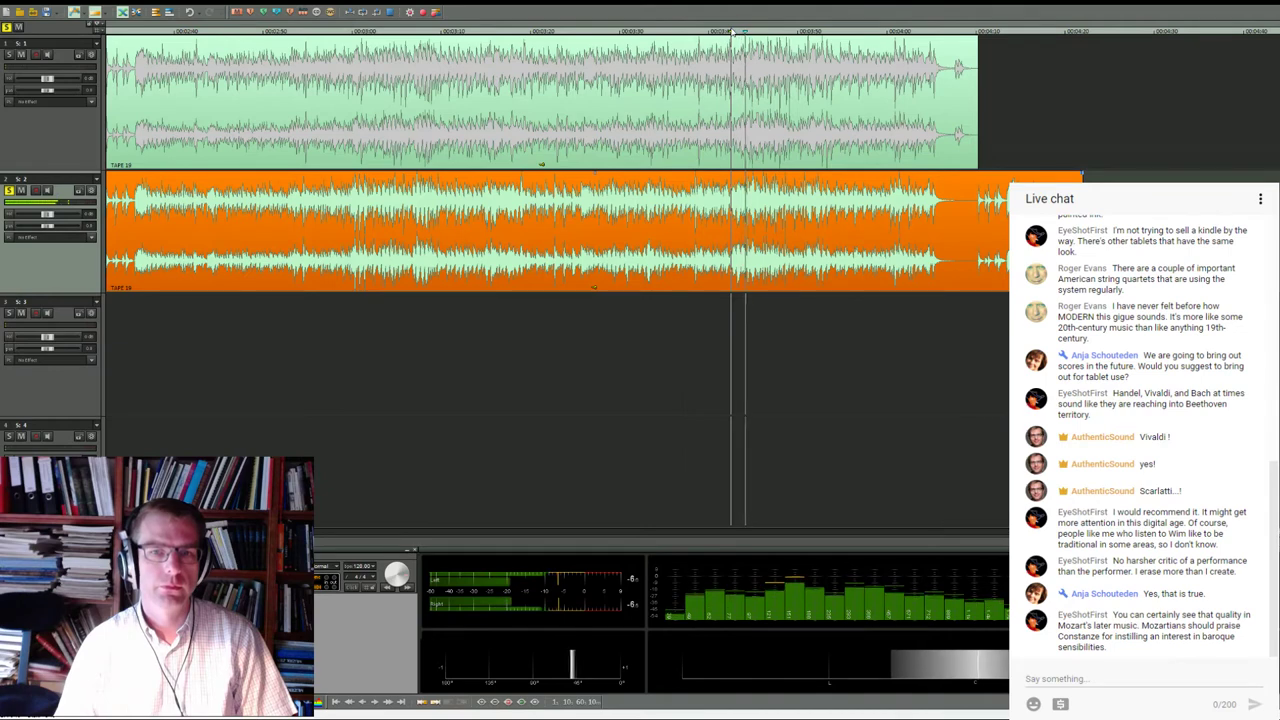
key("space")
key("space")
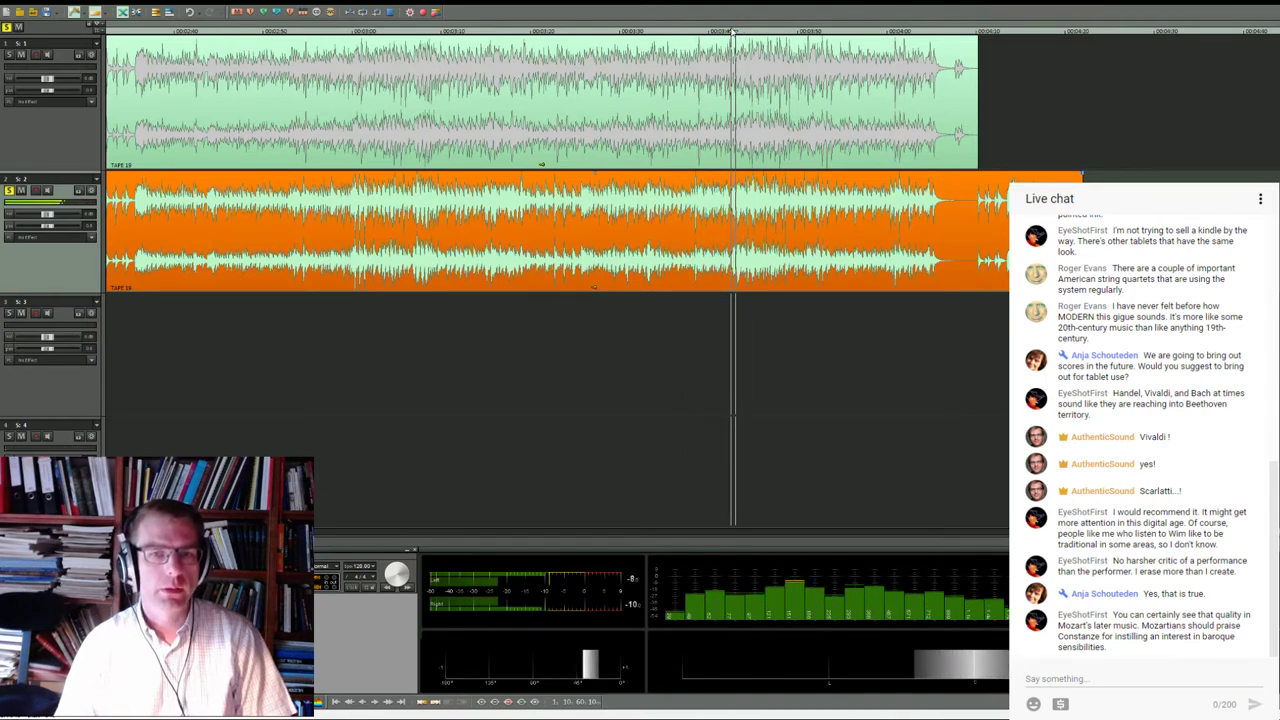
key("space")
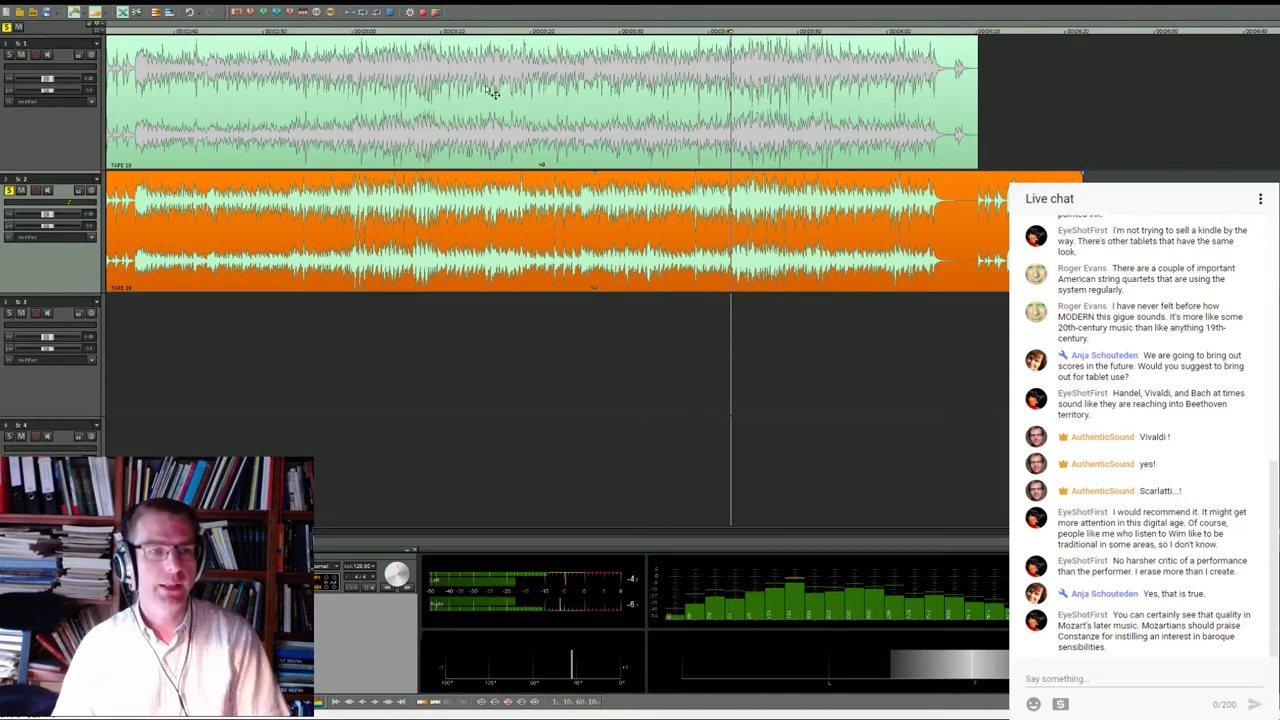
key("space")
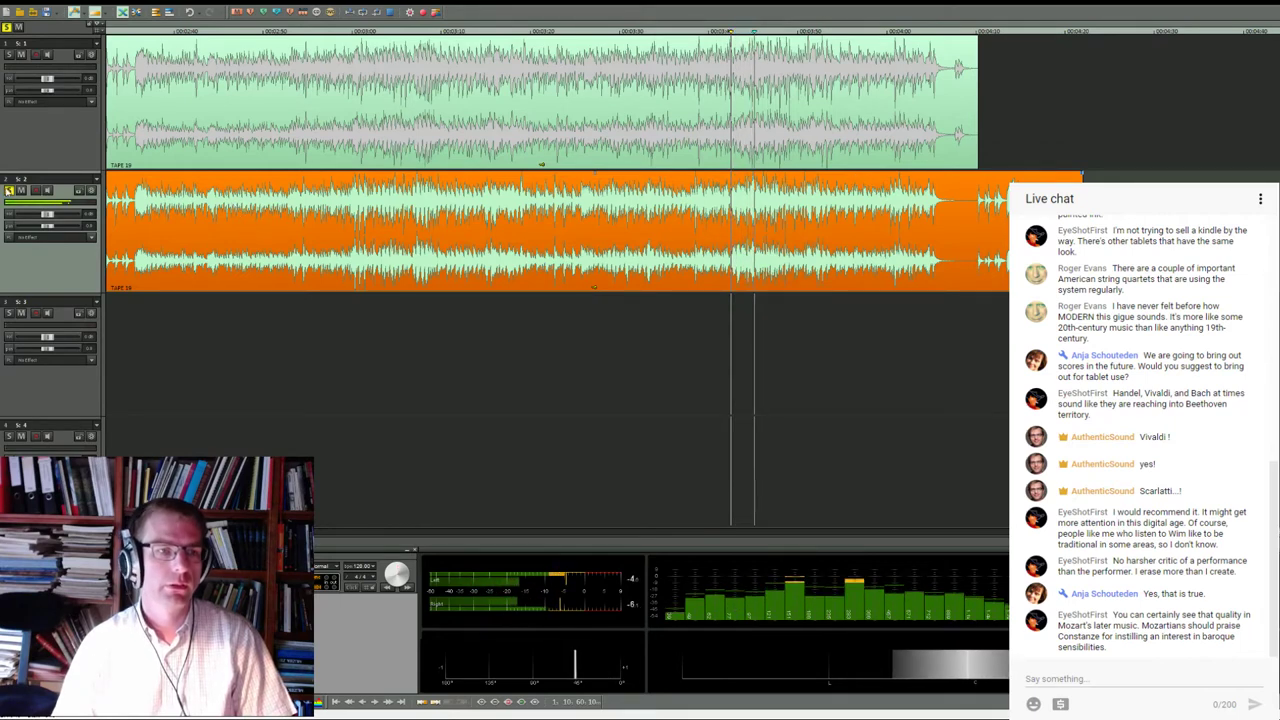
key("space")
left_click(9, 55)
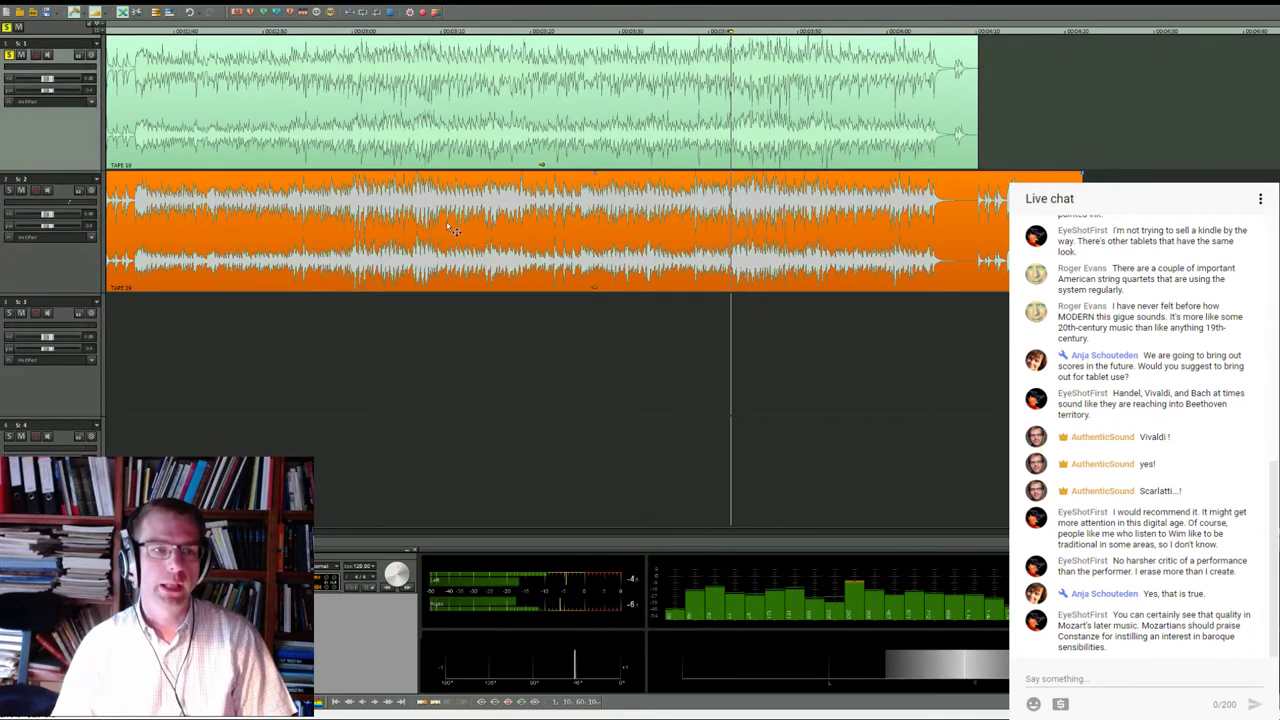
key("space")
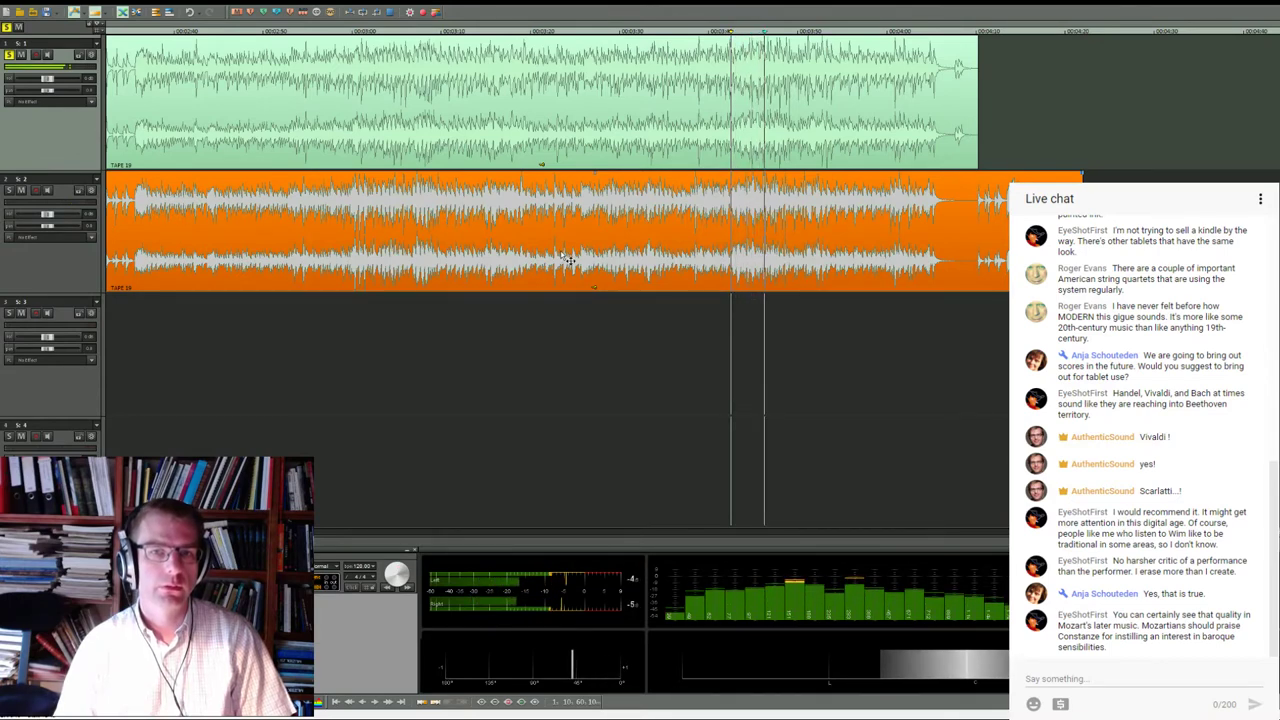
Move the second clip from track 2 to the start of track 3 and the first clip to the start of track 1
scroll(380, 323, "down", 5)
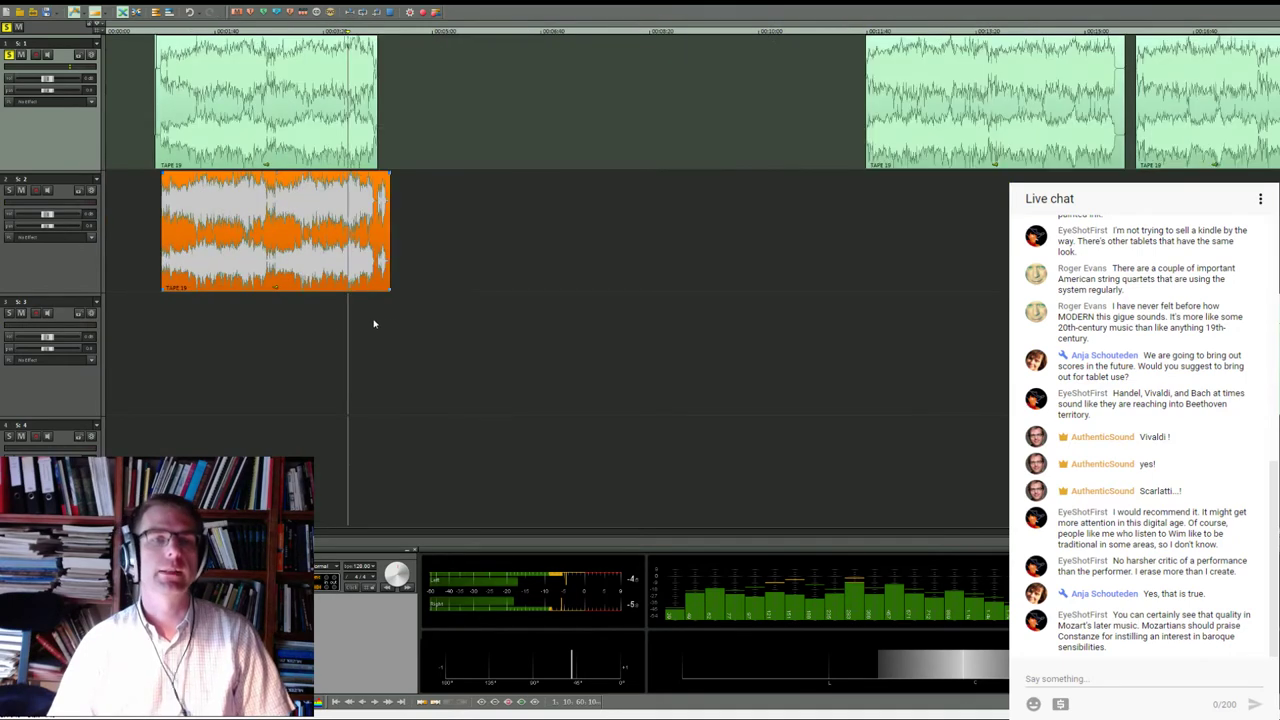
left_click_drag(285, 265, 189, 378)
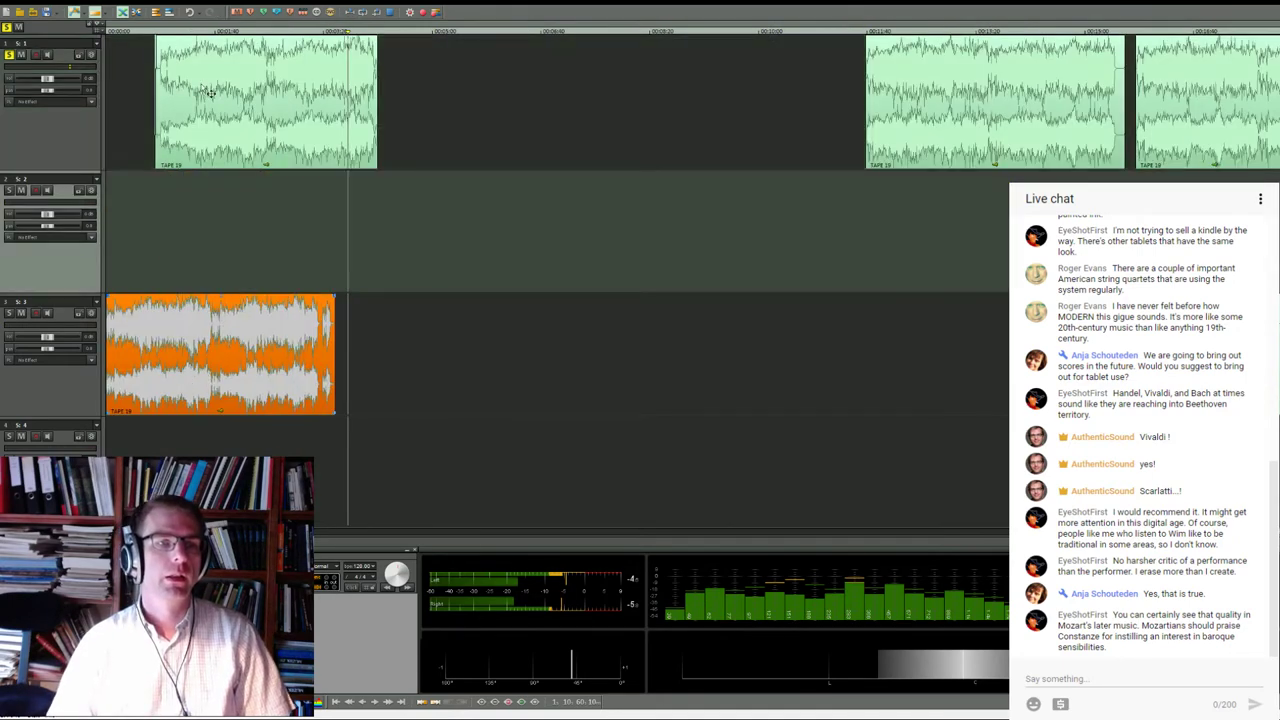
left_click_drag(208, 90, 175, 89)
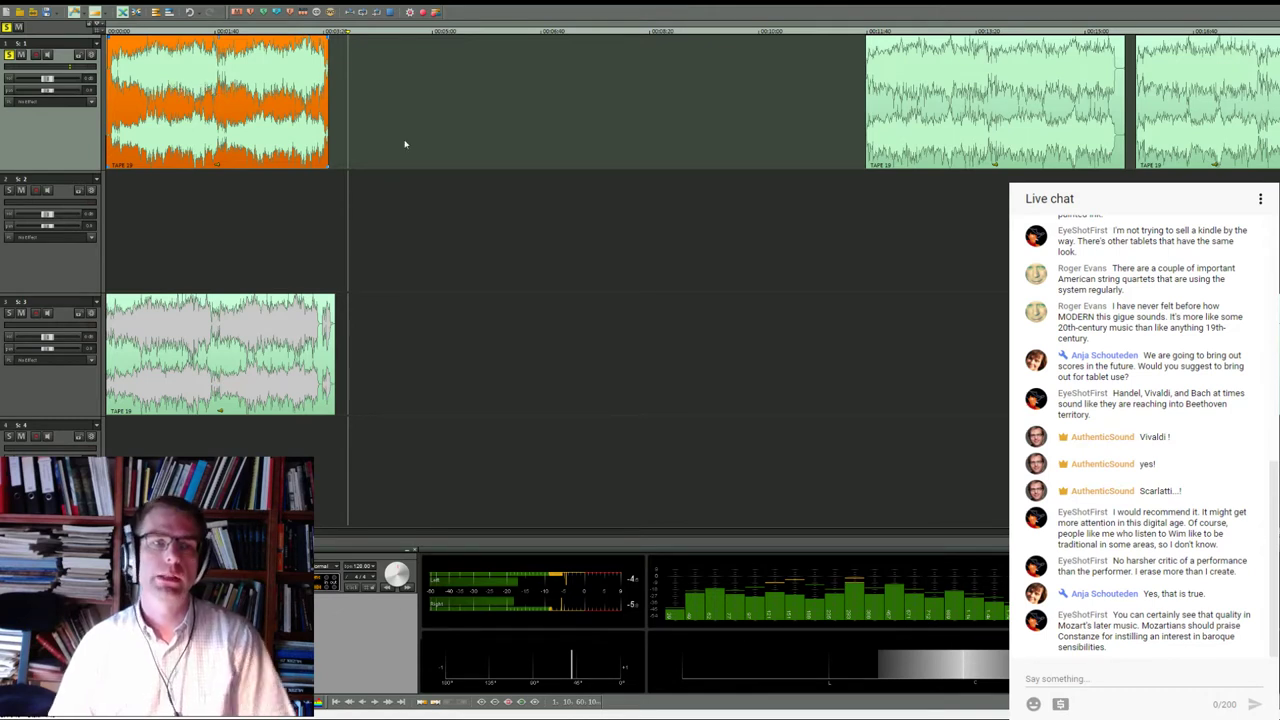
Shift the two remaining clips on track 1 earlier, with the first of them starting at about 4:48
scroll(305, 209, "down", 2)
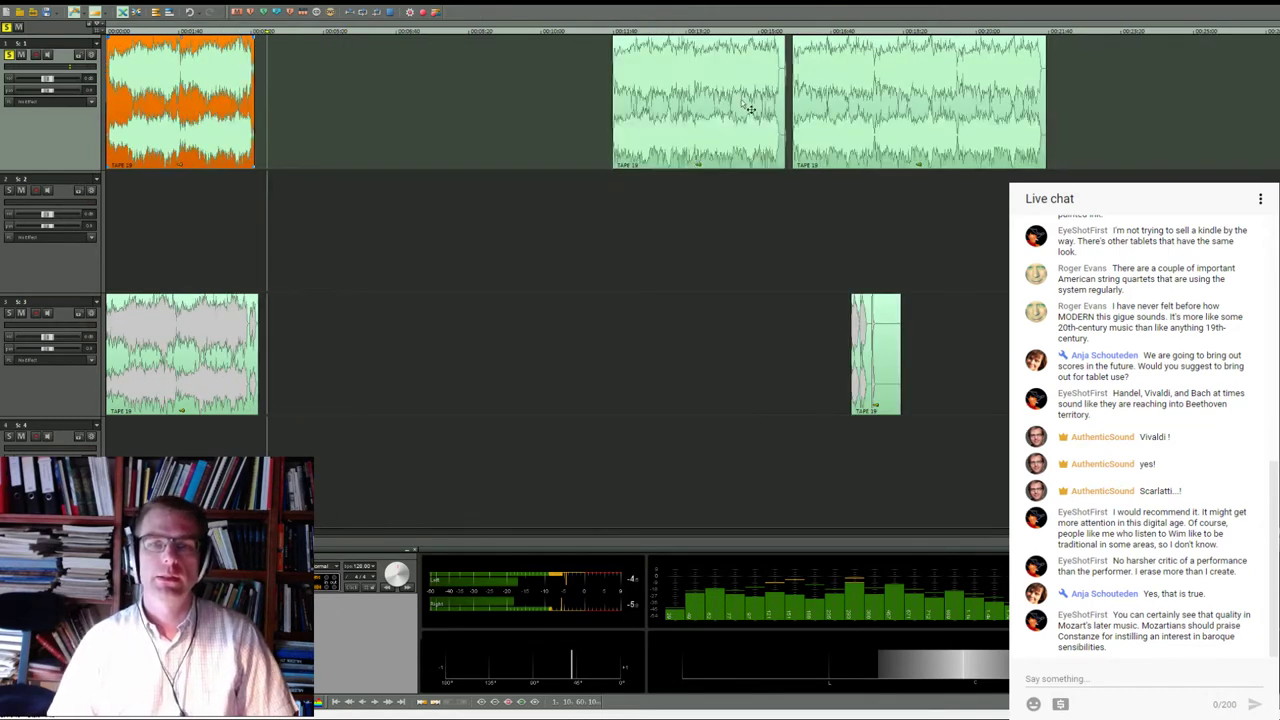
left_click_drag(748, 106, 450, 105)
left_click_drag(866, 92, 563, 95)
Trim the silent end of the middle clip on track 1 and move the last clip up close behind it
left_click(488, 28)
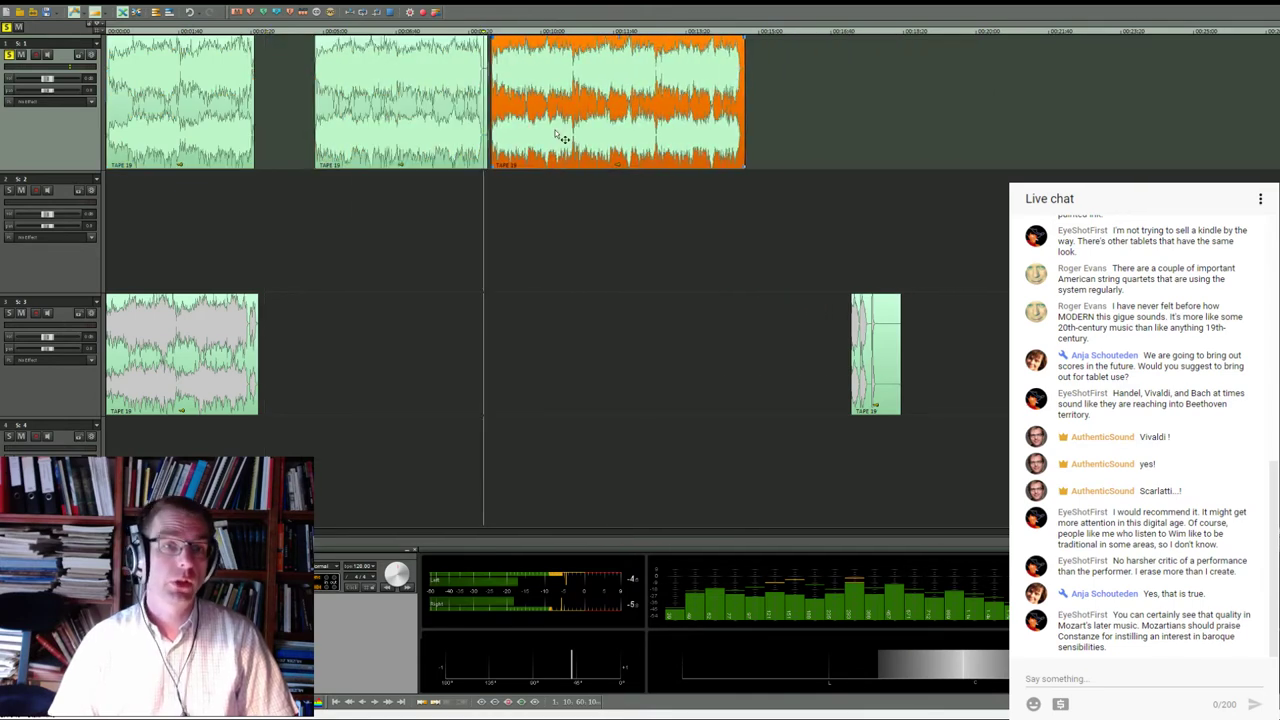
scroll(562, 136, "up", 3)
left_click(712, 100)
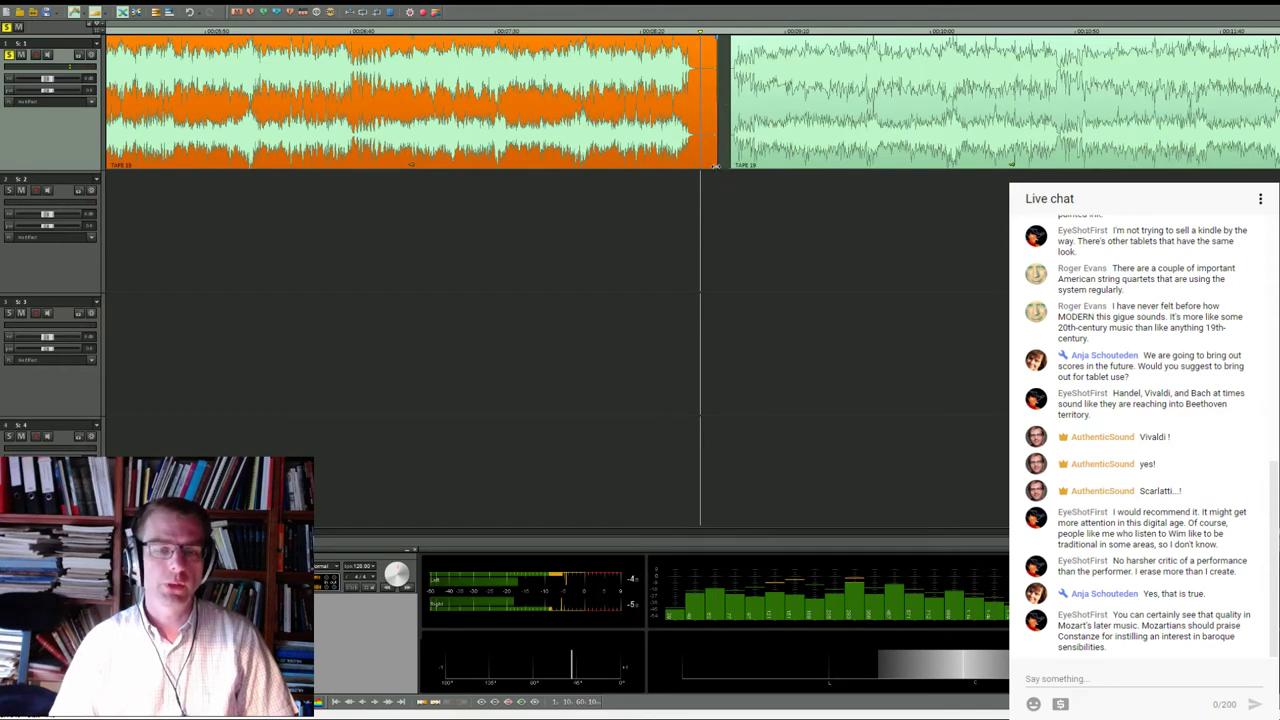
left_click_drag(715, 166, 708, 166)
scroll(565, 175, "down", 3)
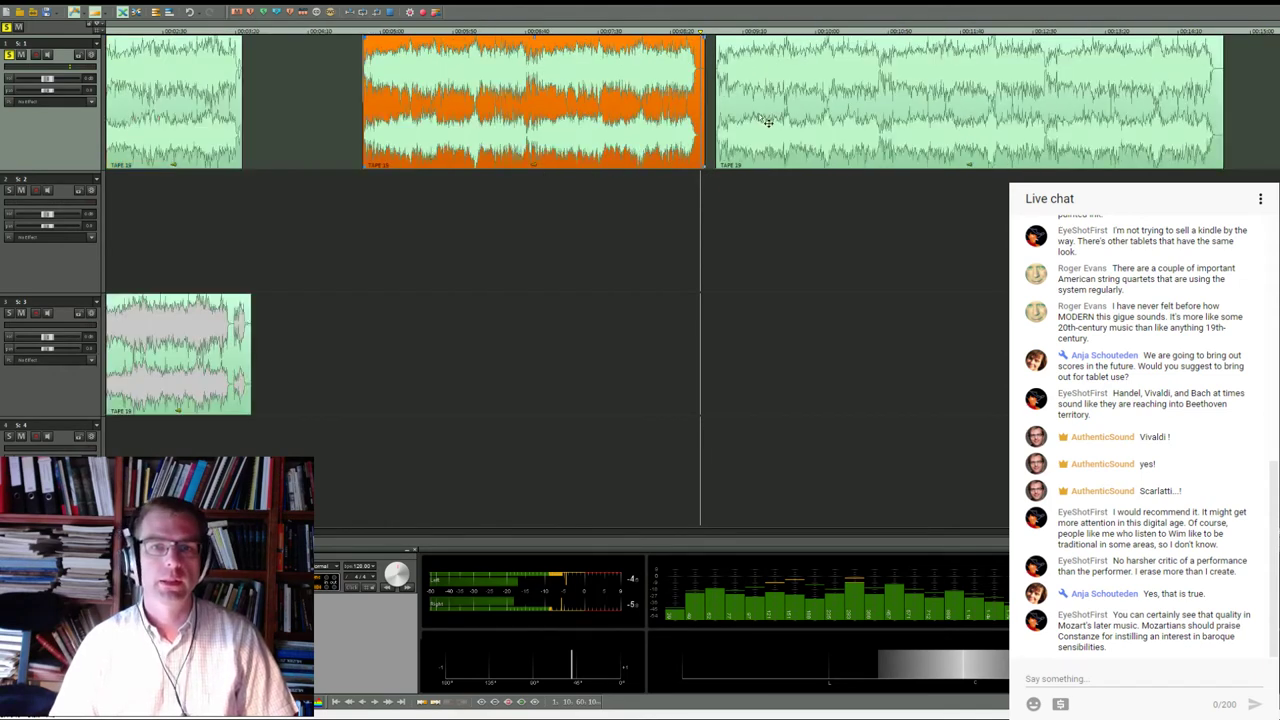
left_click_drag(766, 120, 758, 120)
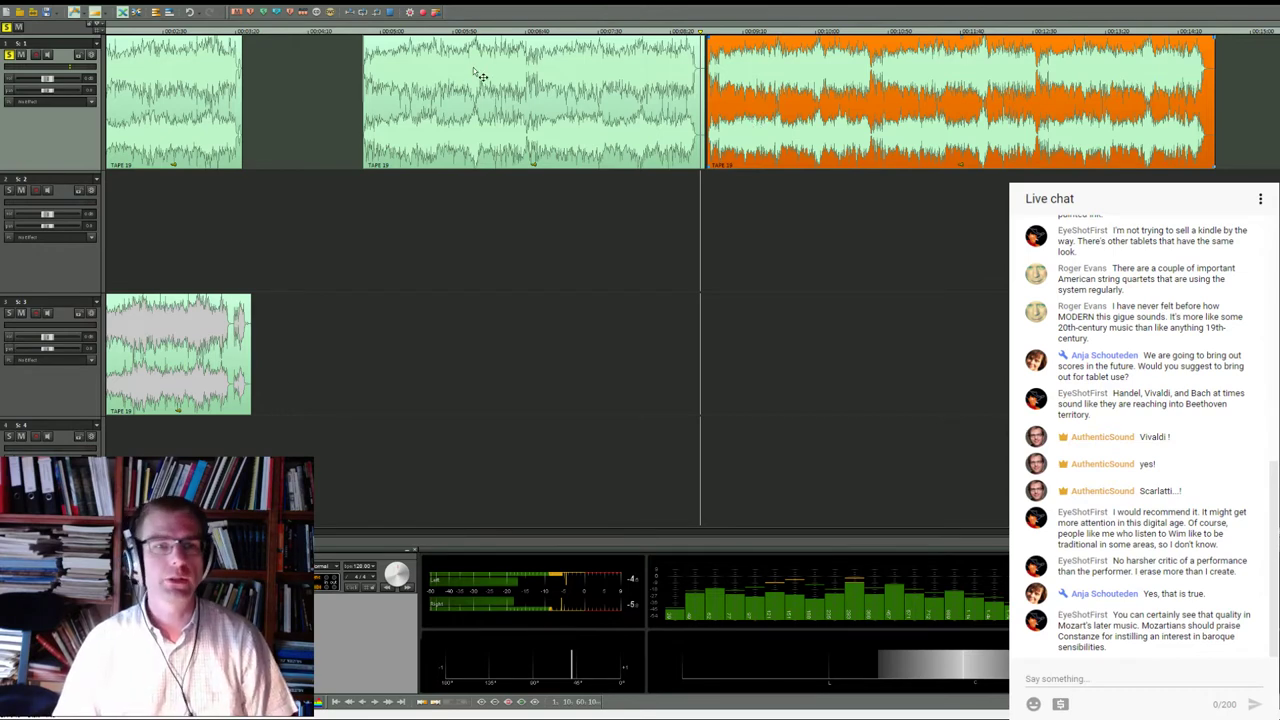
Examine the opening of the middle clip on track 1 at about 4:48
left_click(374, 168)
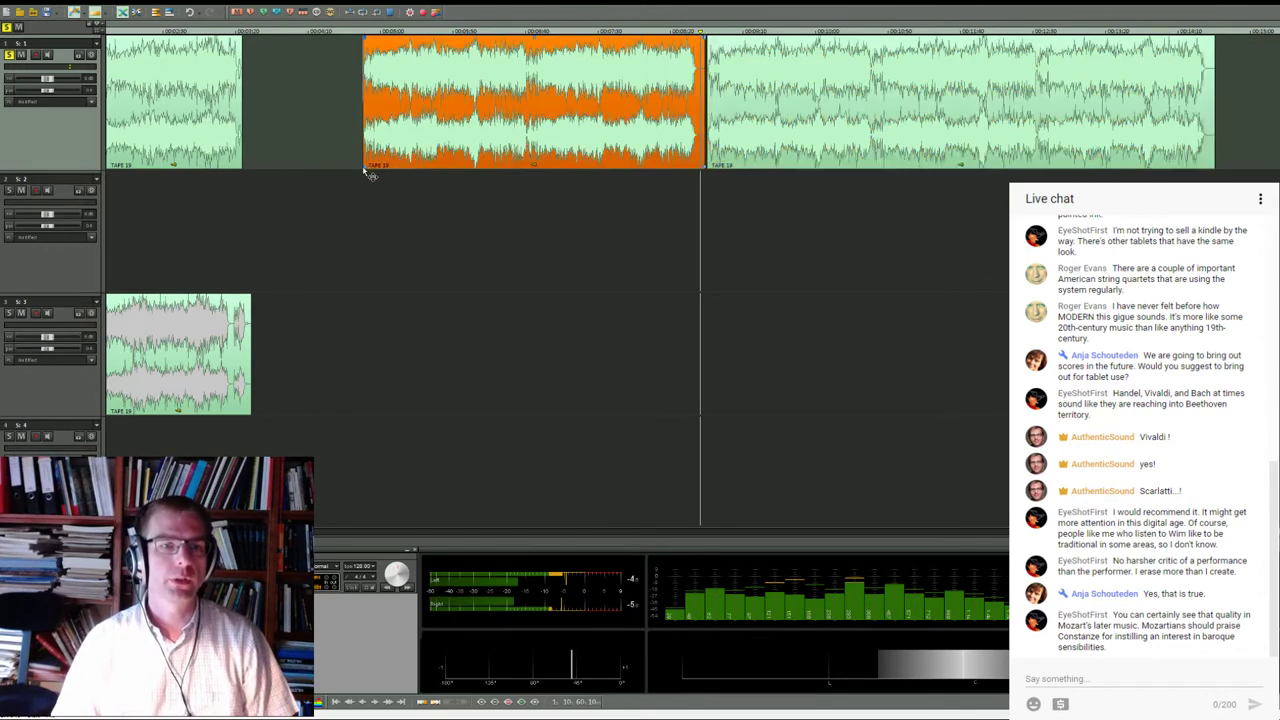
left_click(364, 31)
key("ctrl+Right")
key("ctrl+Right")
key("ctrl+Right")
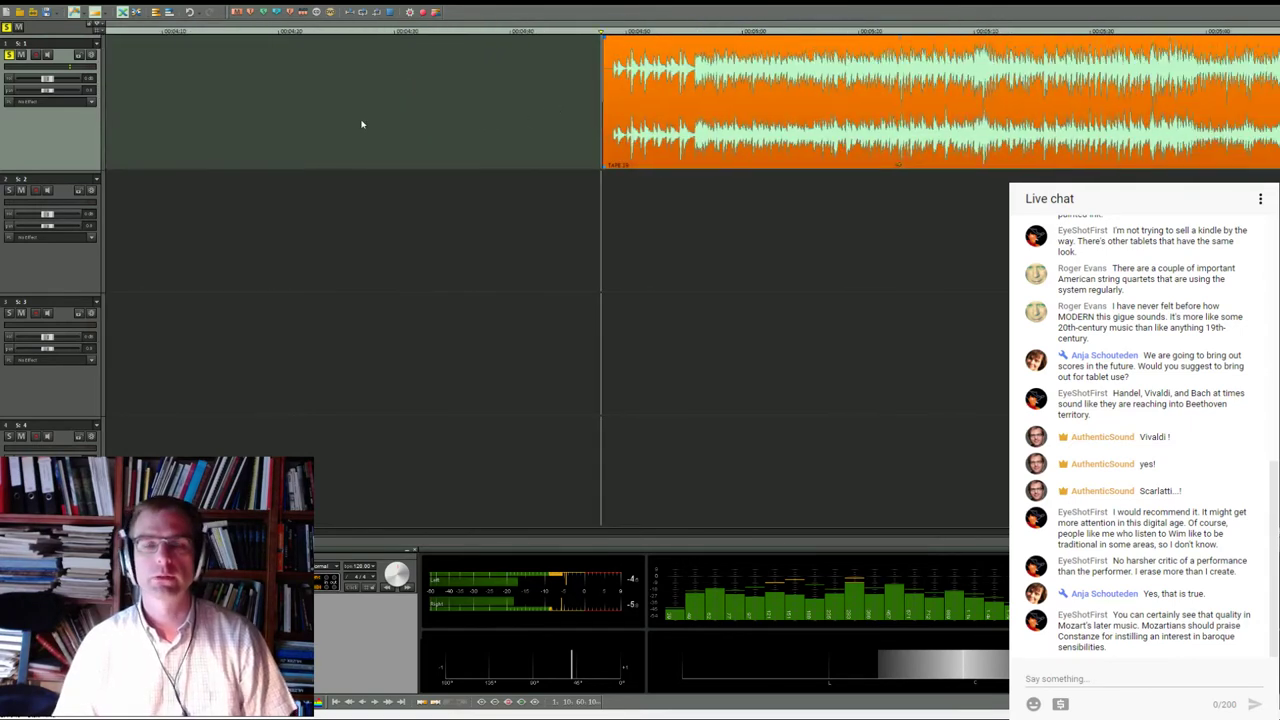
scroll(362, 124, "right", 2)
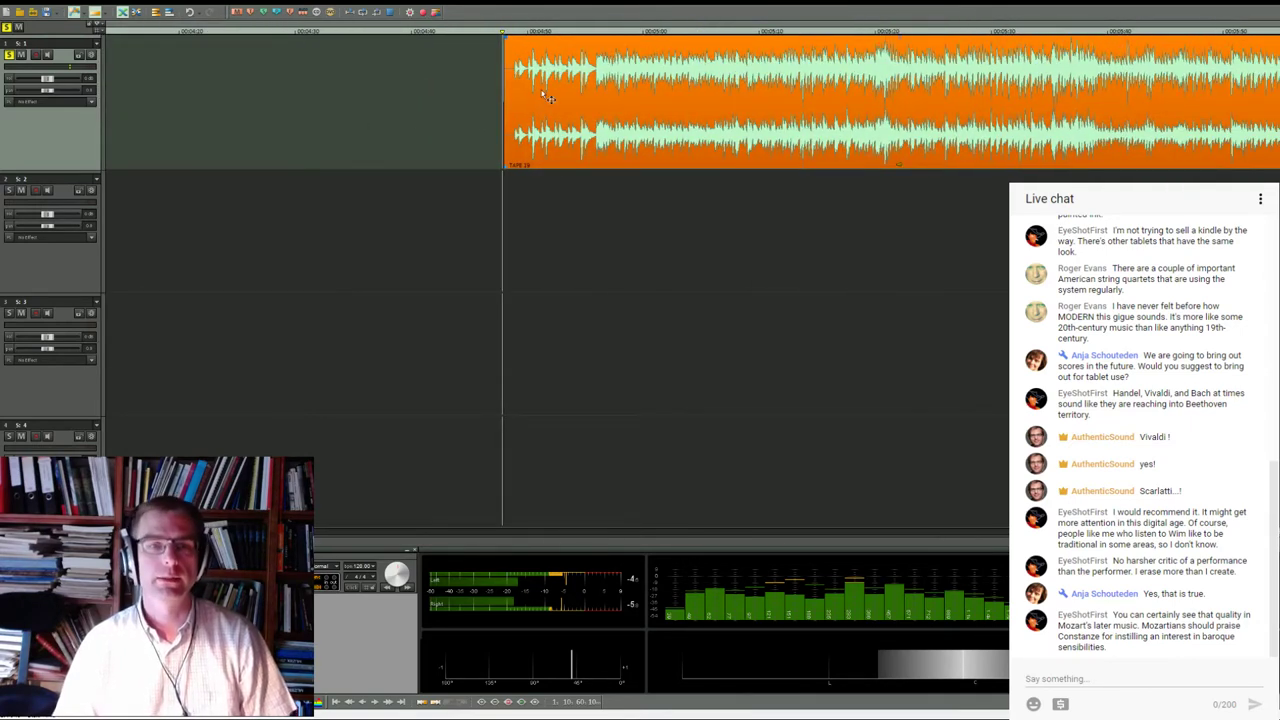
key("ctrl+Left")
key("ctrl+Left")
key("ctrl+Left")
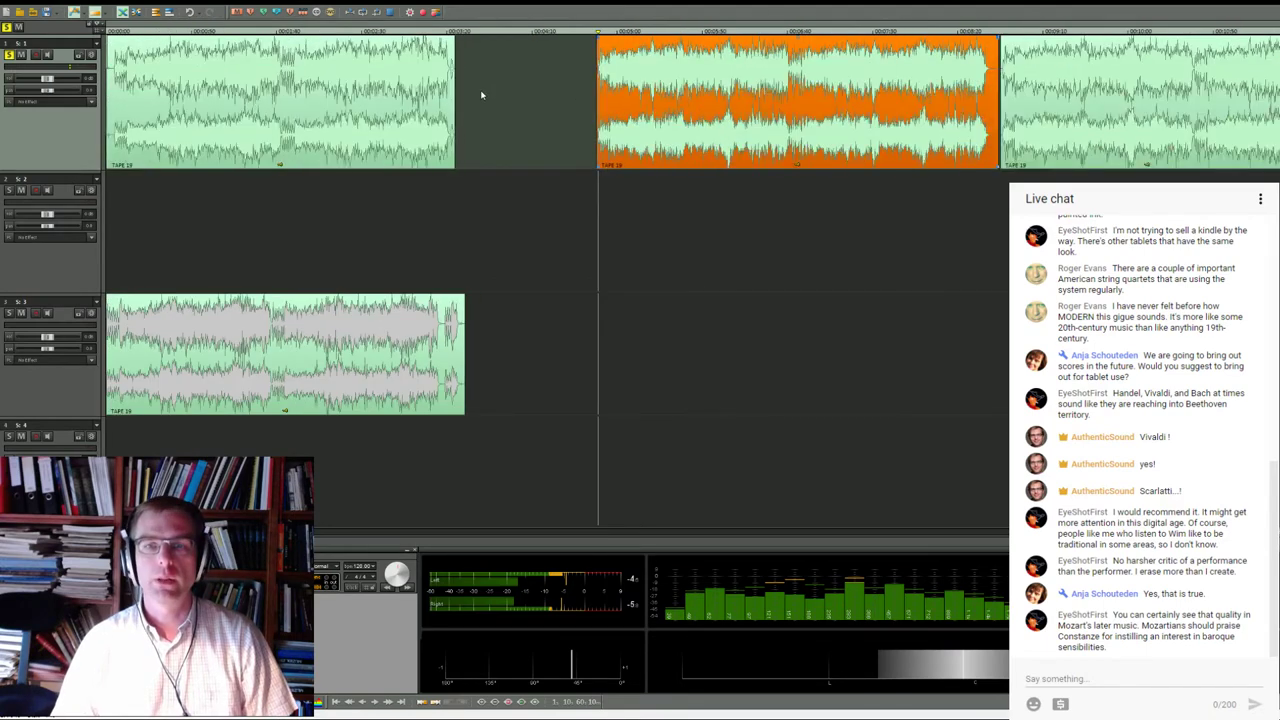
key("ctrl+Left")
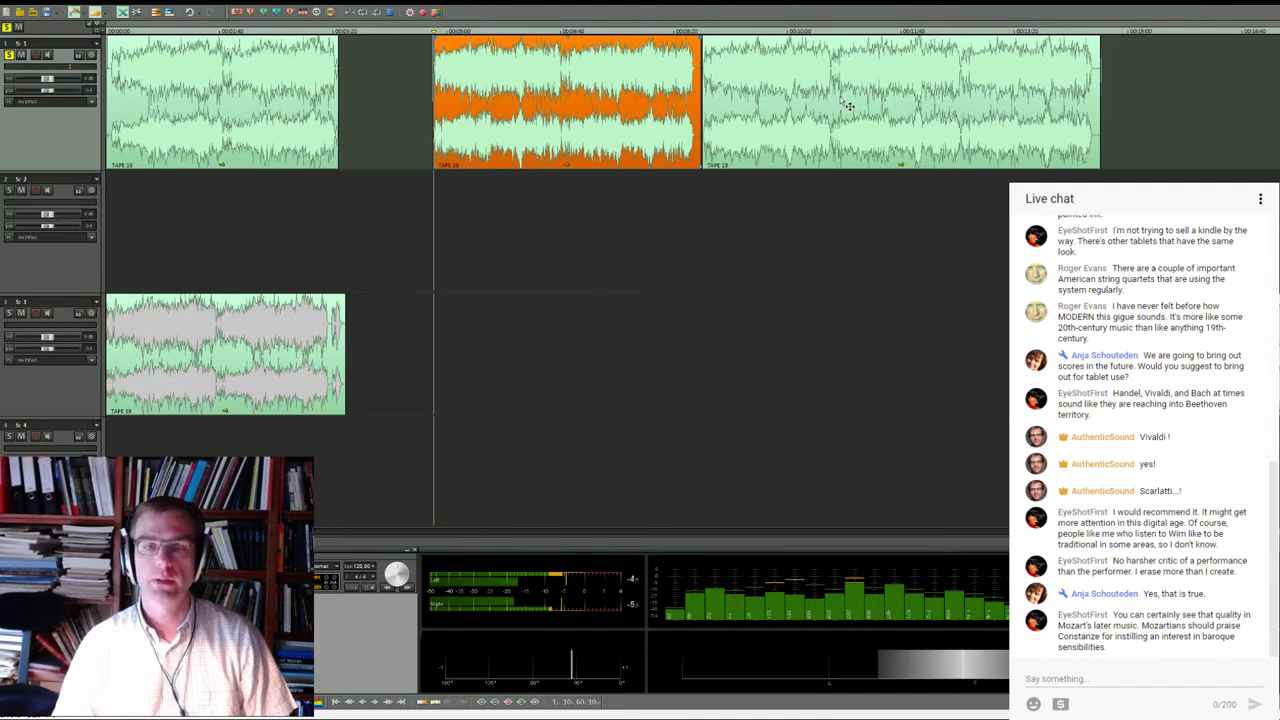
Move the last clip onto track 2 and align the start of track 1's middle clip with its third section at about 8:54
left_click_drag(845, 105, 600, 200)
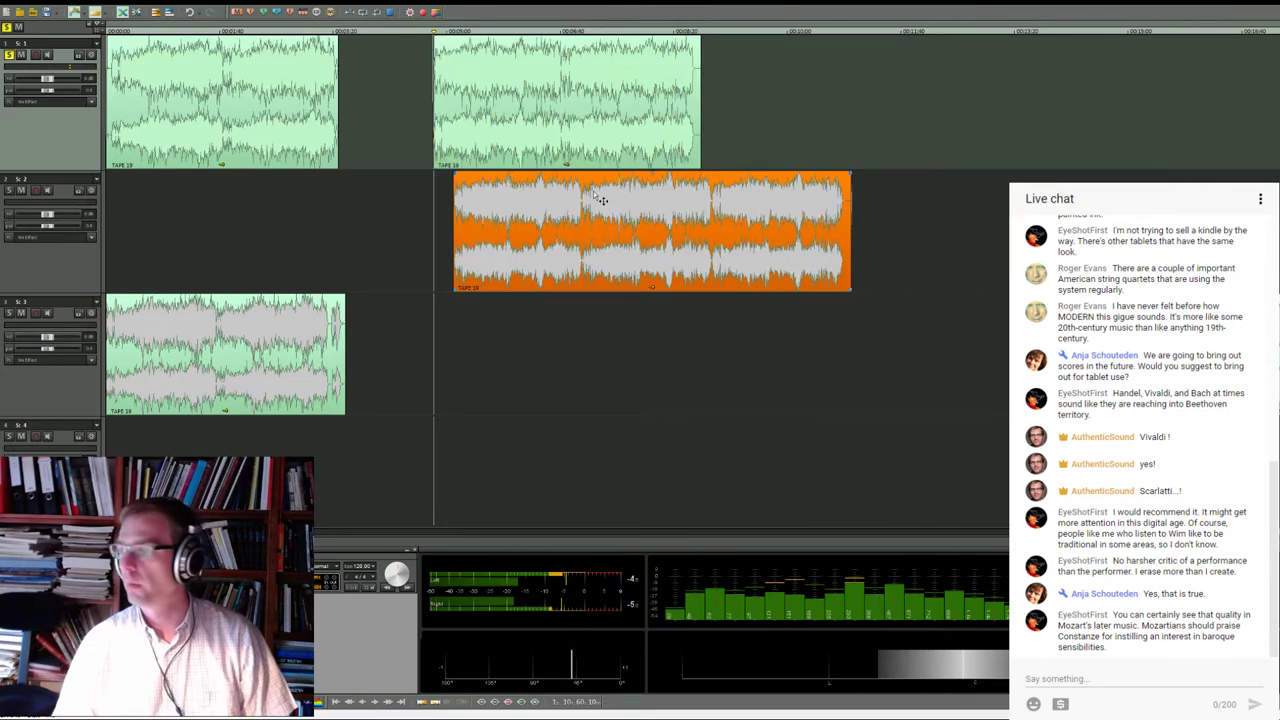
left_click_drag(495, 105, 772, 102)
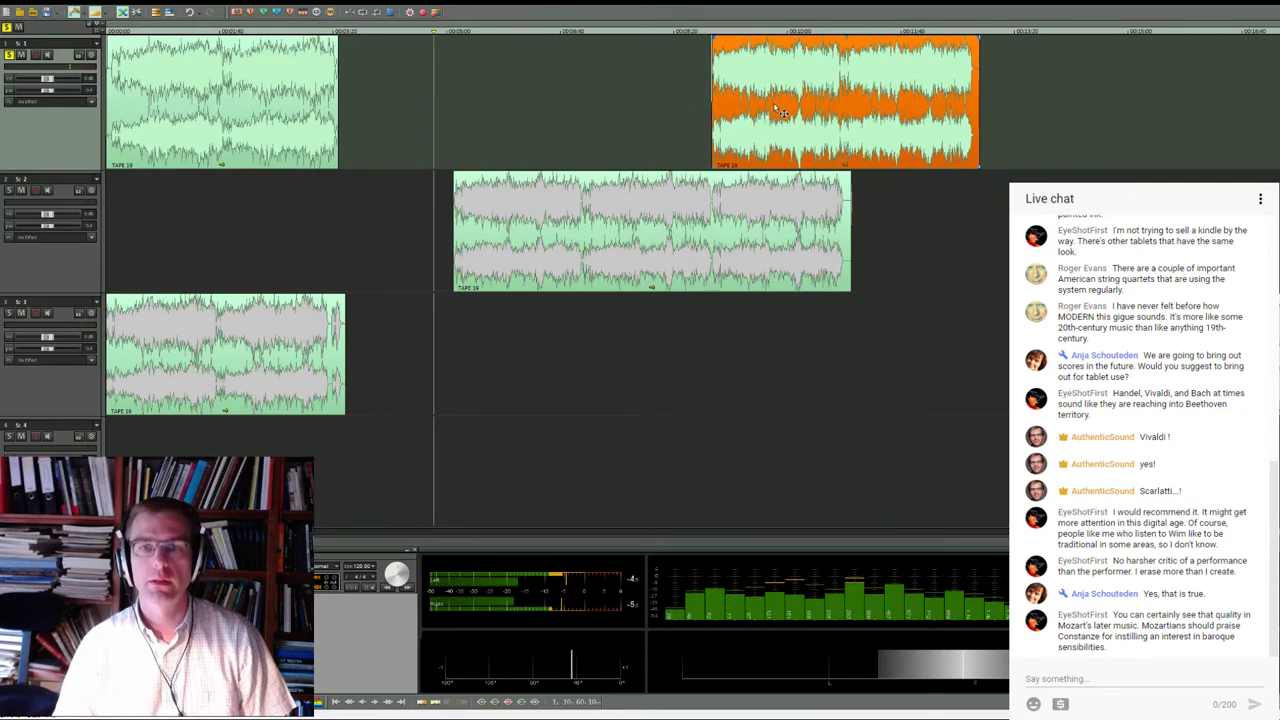
left_click(716, 30)
scroll(686, 118, "up", 3)
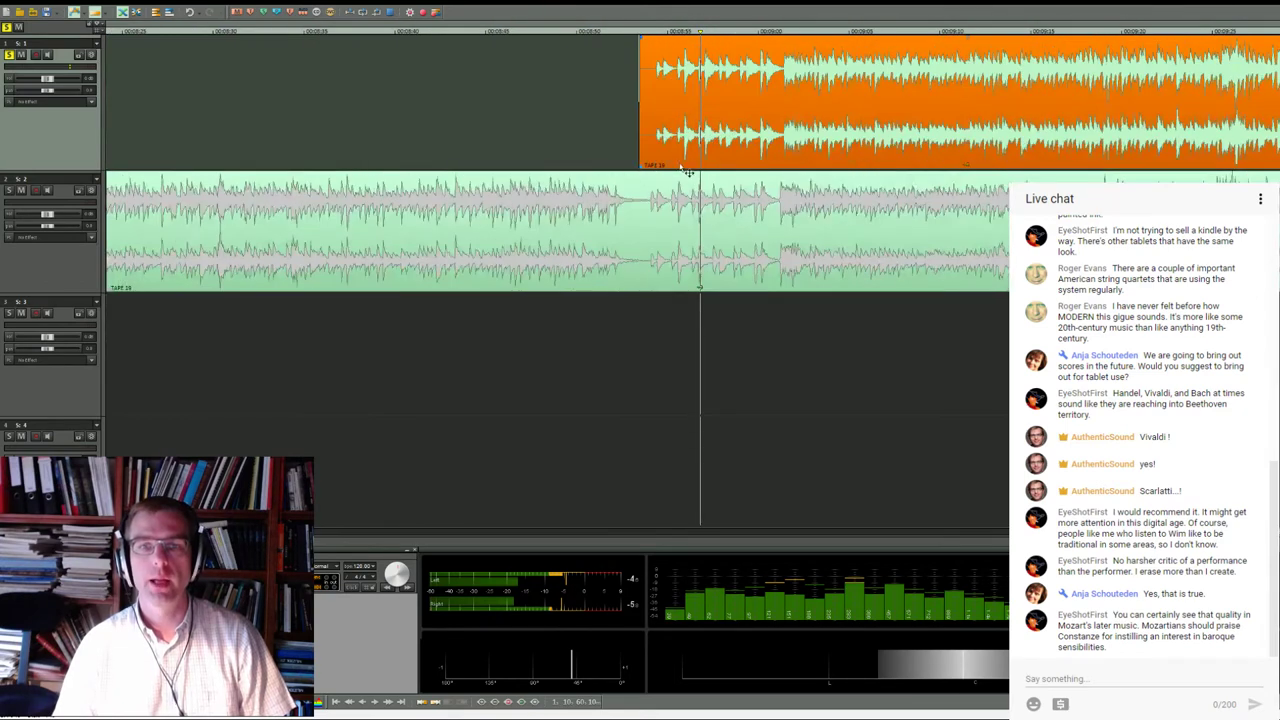
left_click(651, 29)
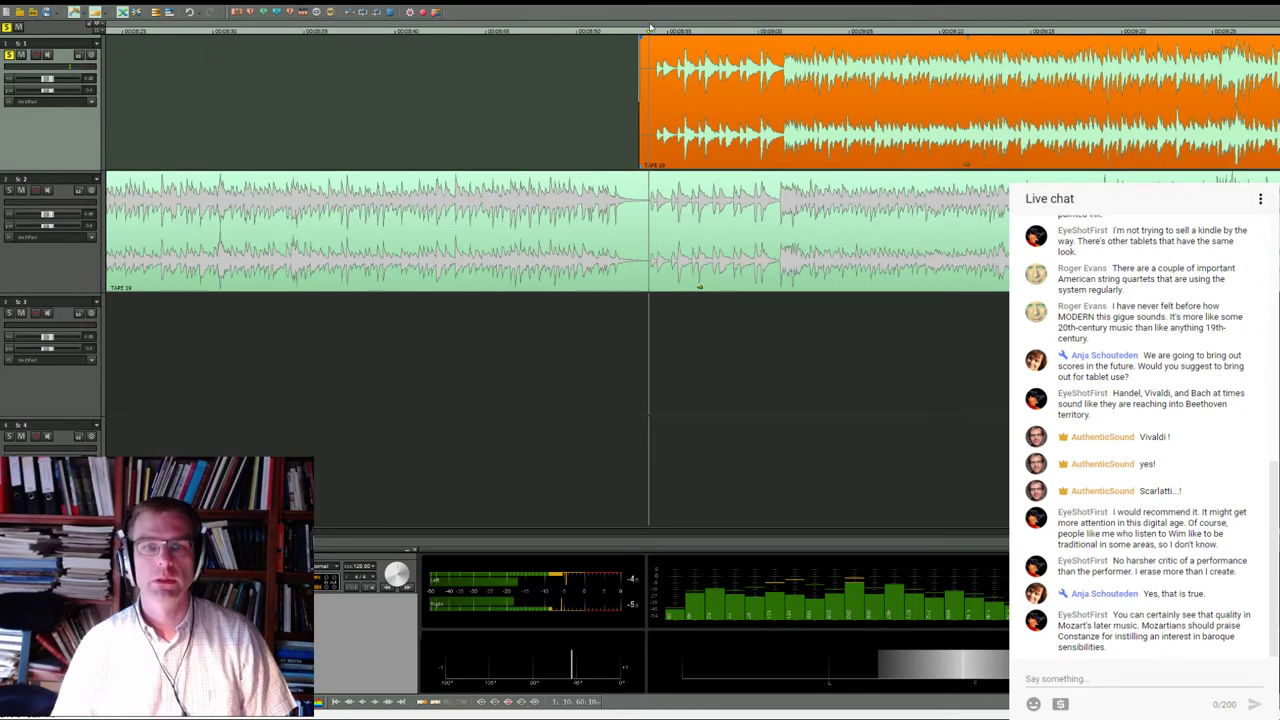
left_click_drag(680, 72, 675, 70)
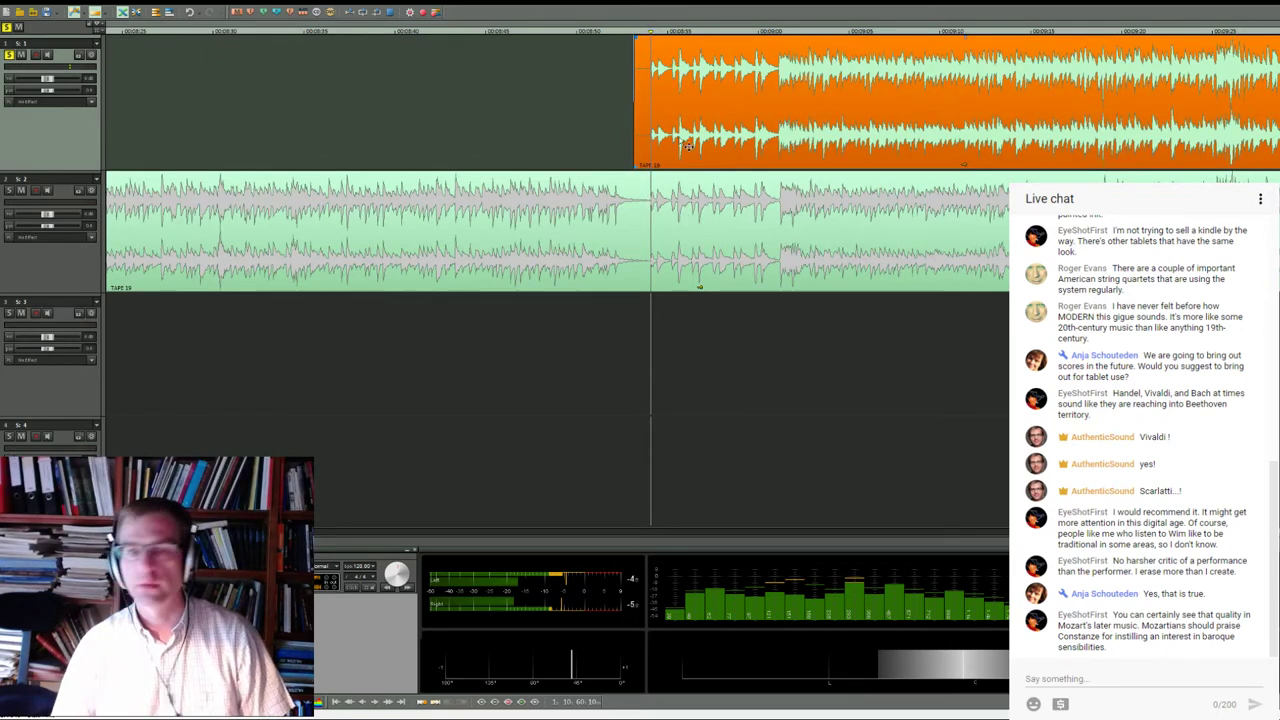
Compare where the first section of the track 1 clip and the end of the track 2 clip fall, around 10:45 to 10:47
scroll(678, 100, "down", 3)
scroll(887, 85, "up", 3)
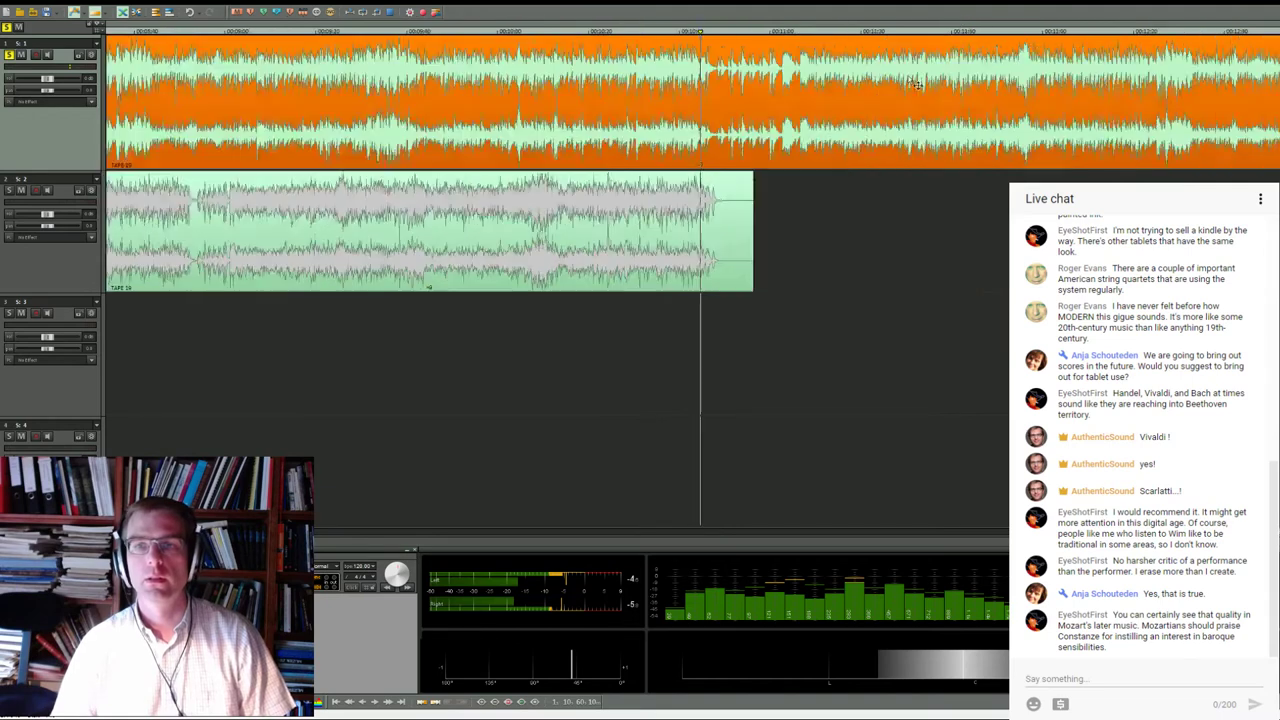
scroll(790, 65, "down", 2)
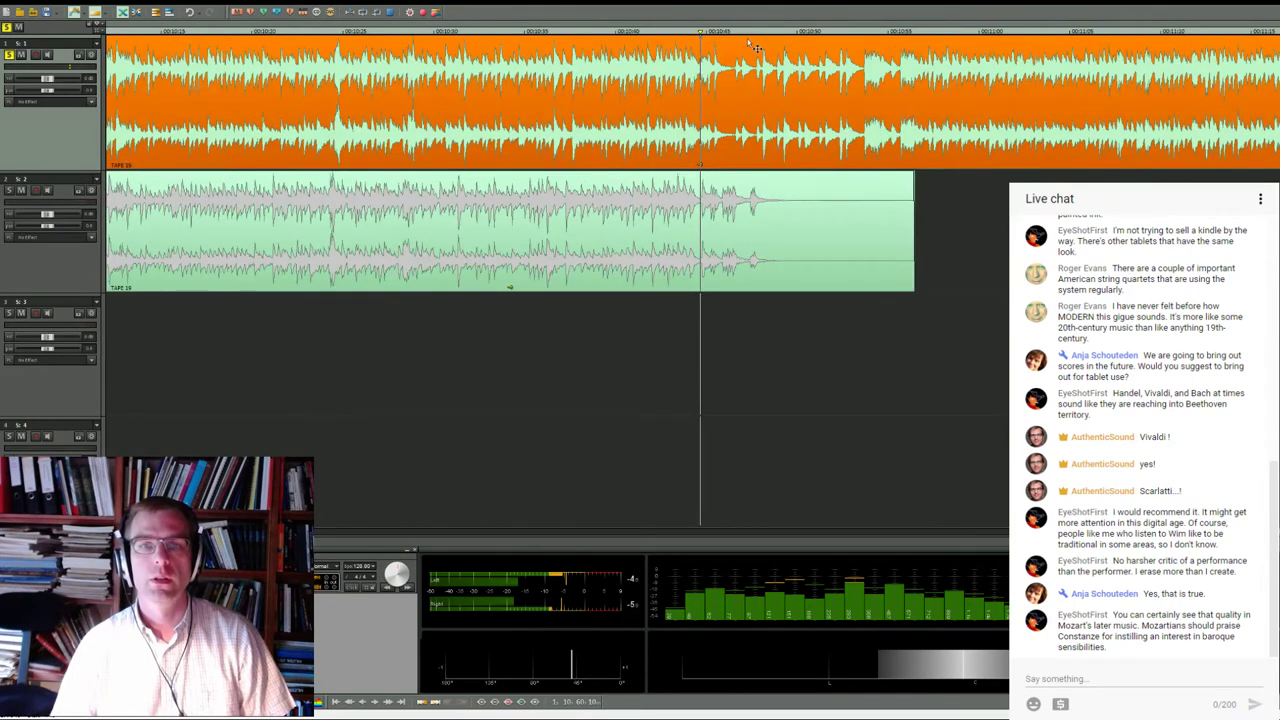
left_click(714, 30)
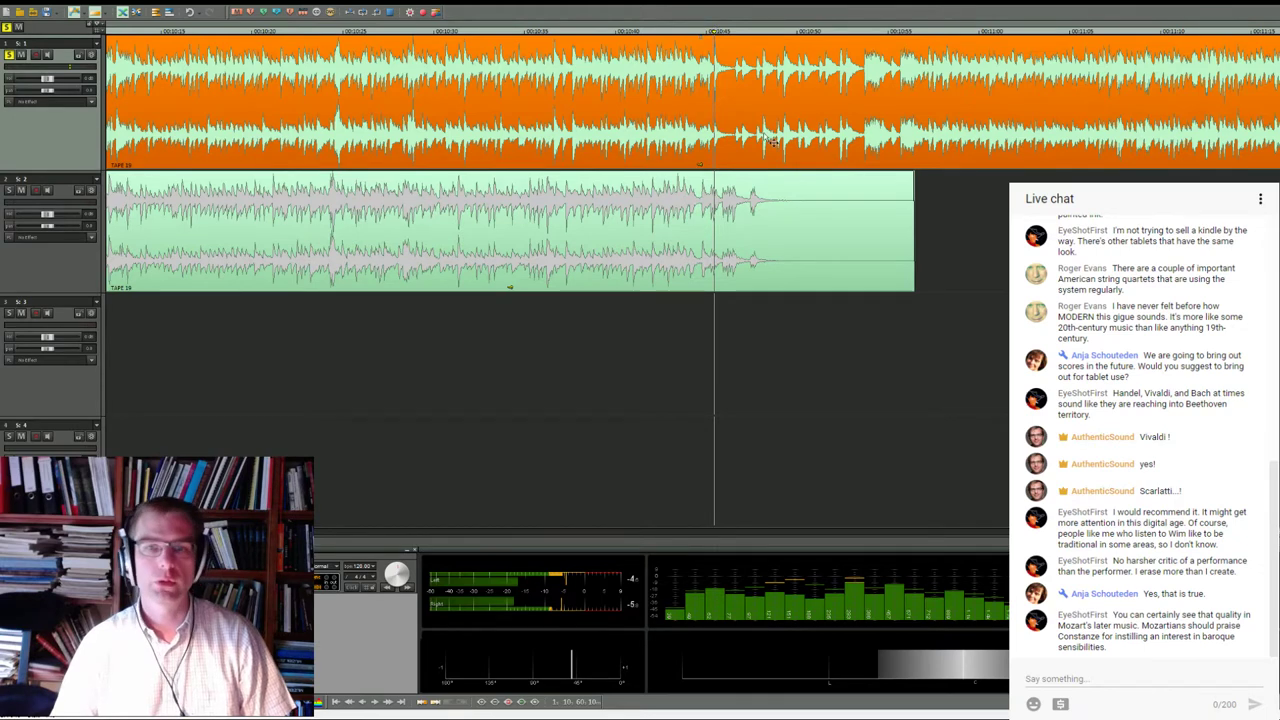
left_click(751, 31)
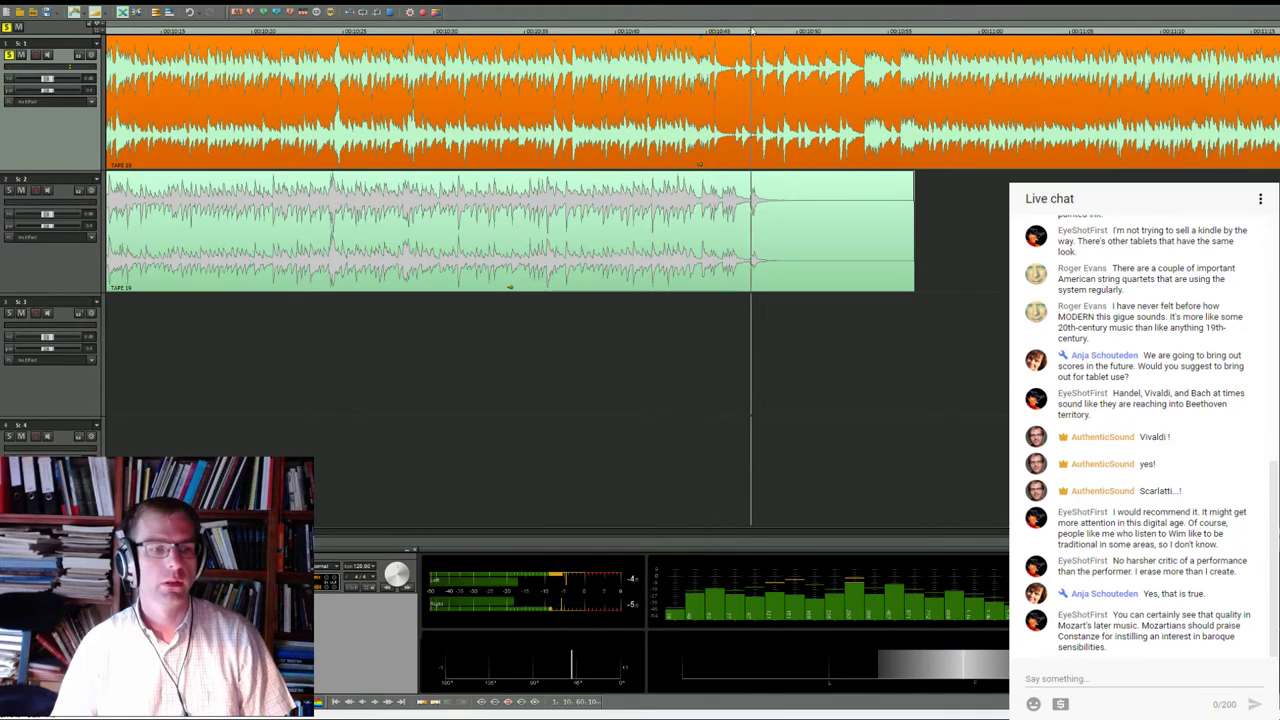
scroll(705, 95, "down", 3)
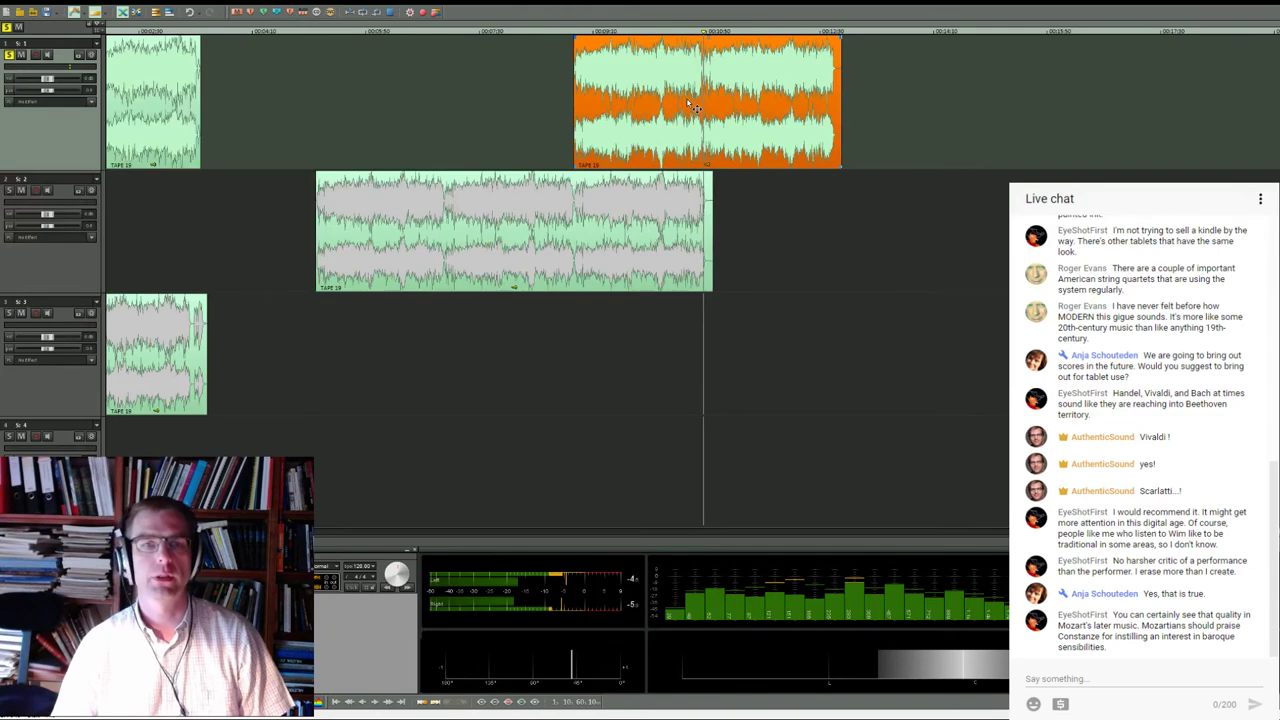
Put the three-section clip back on track 1 and return the two-section clip to start at about 5:45
left_click_drag(548, 204, 466, 94)
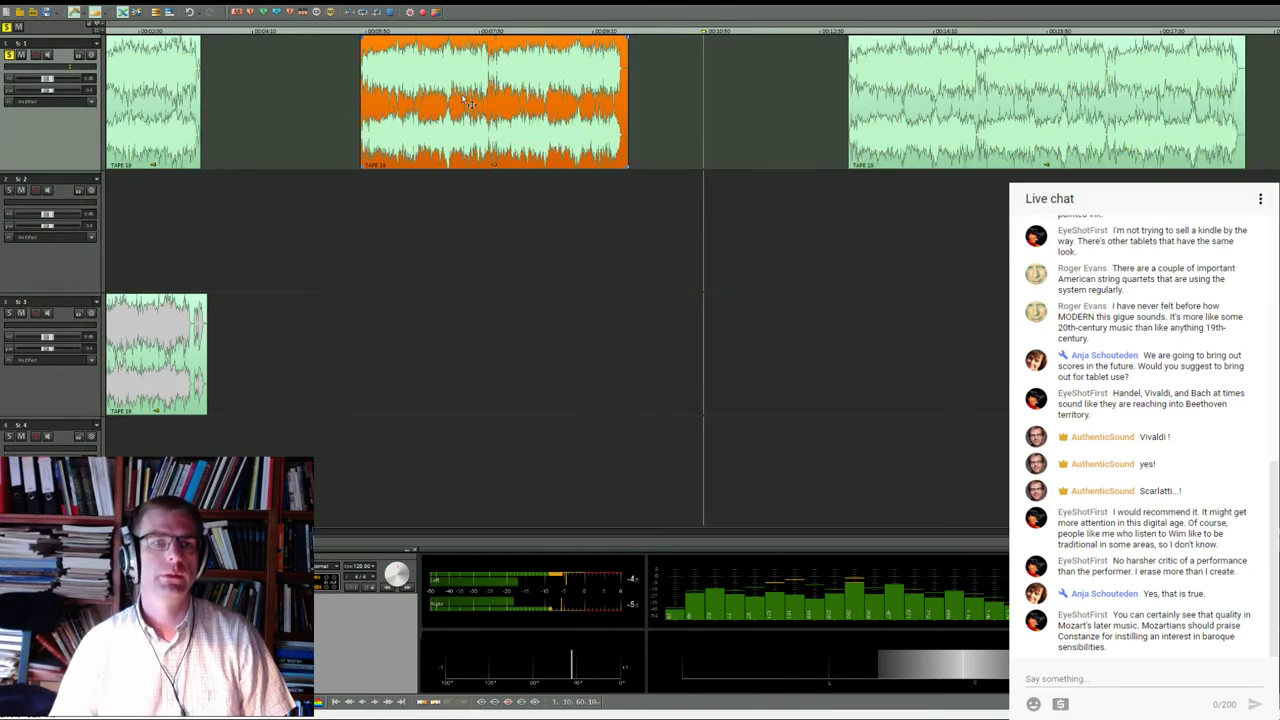
scroll(504, 99, "down", 2)
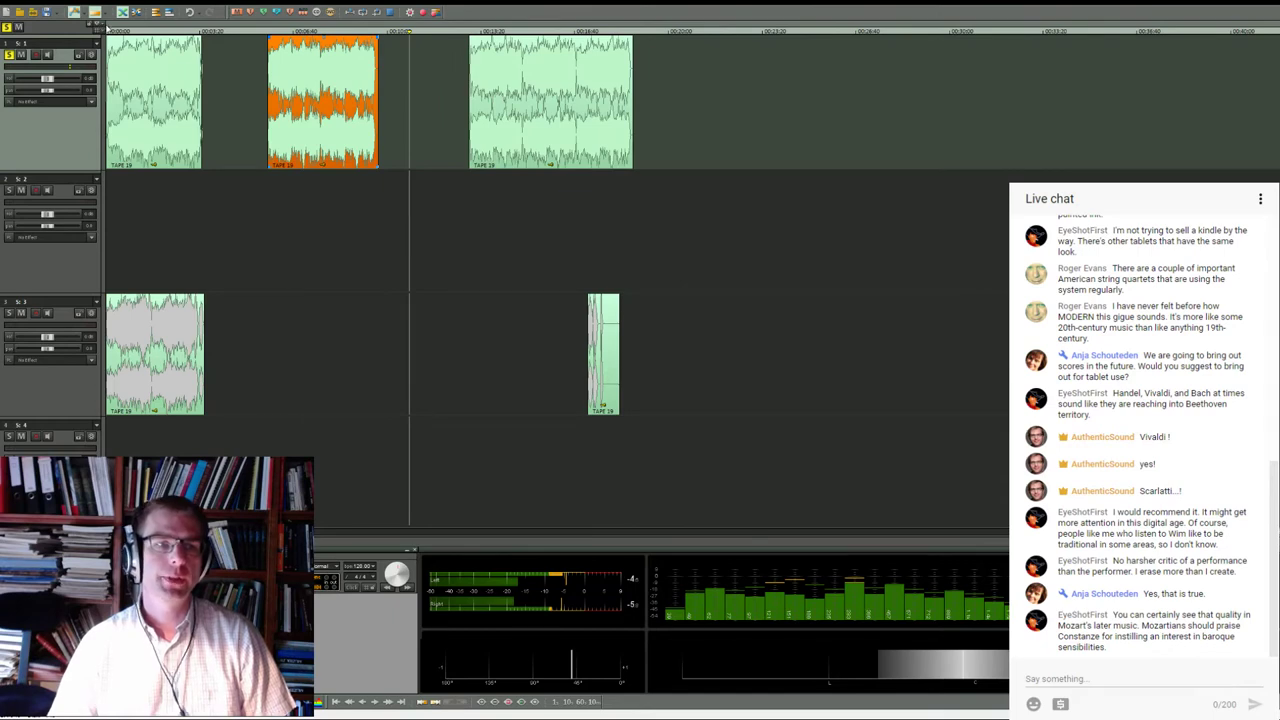
Compare the sound of track 1's first clip from about 0:12 with the middle clip from about 6:00
left_click(274, 32)
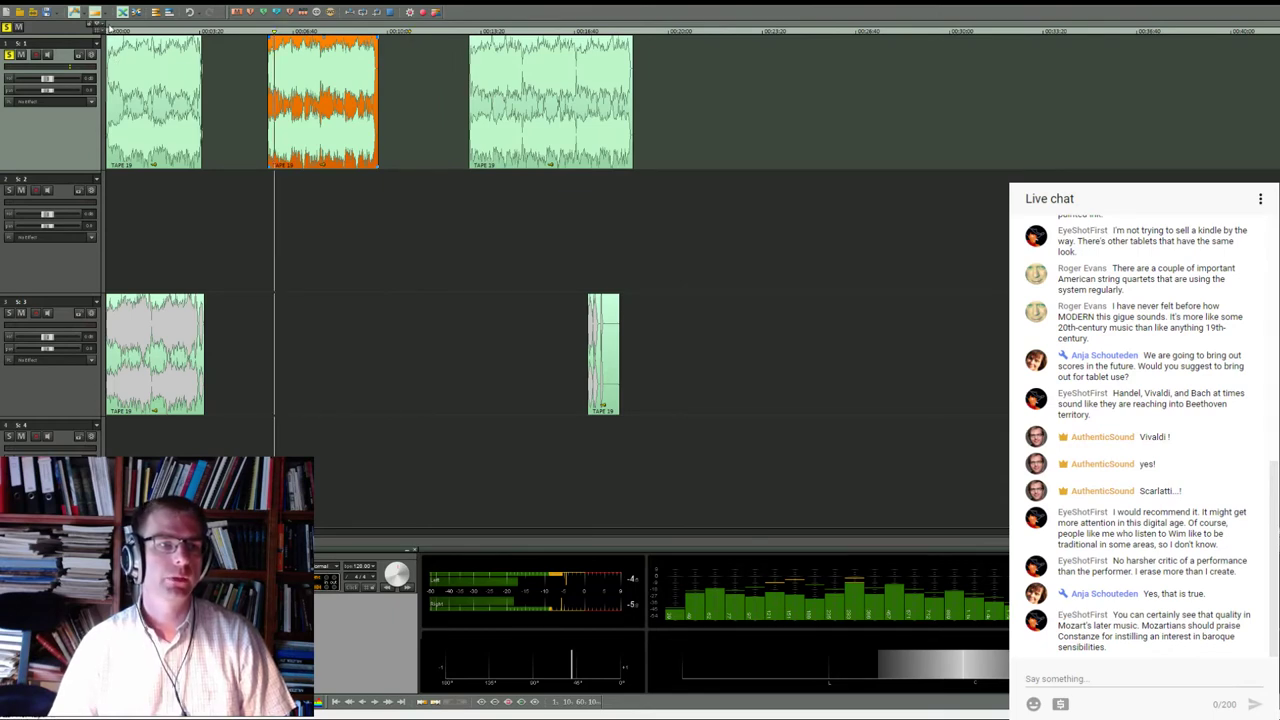
scroll(256, 48, "up", 3)
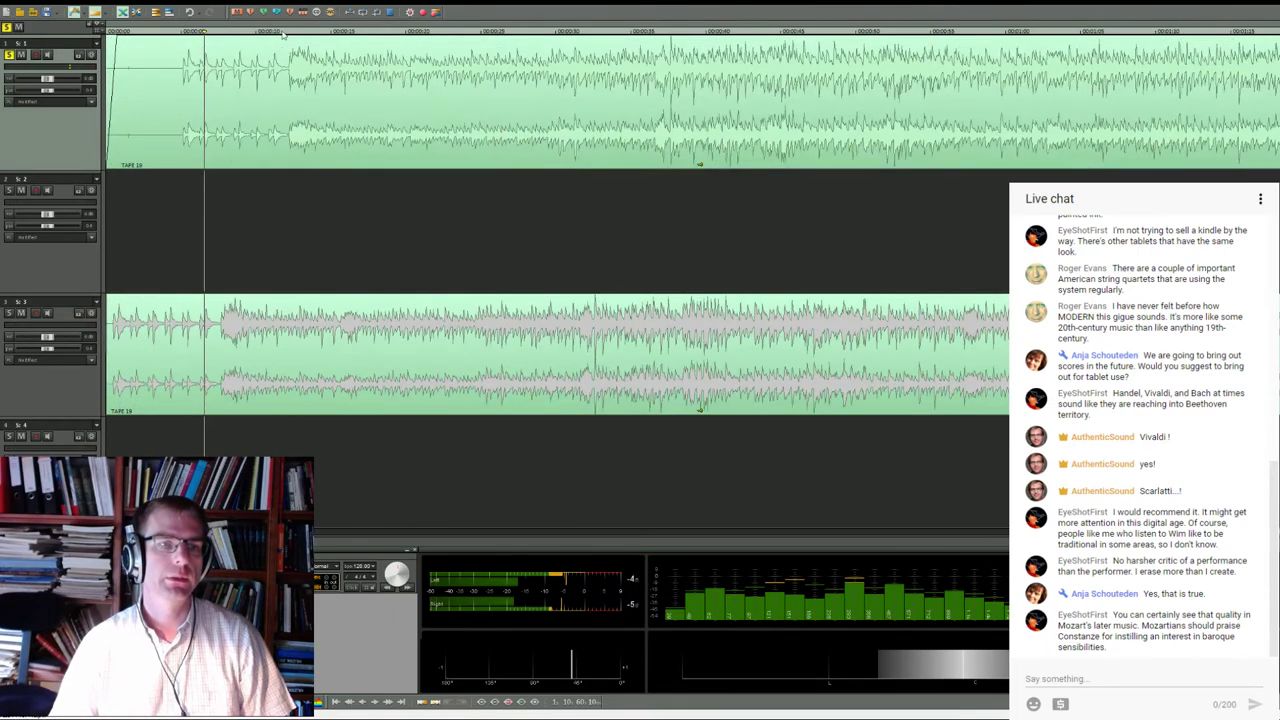
left_click(297, 28)
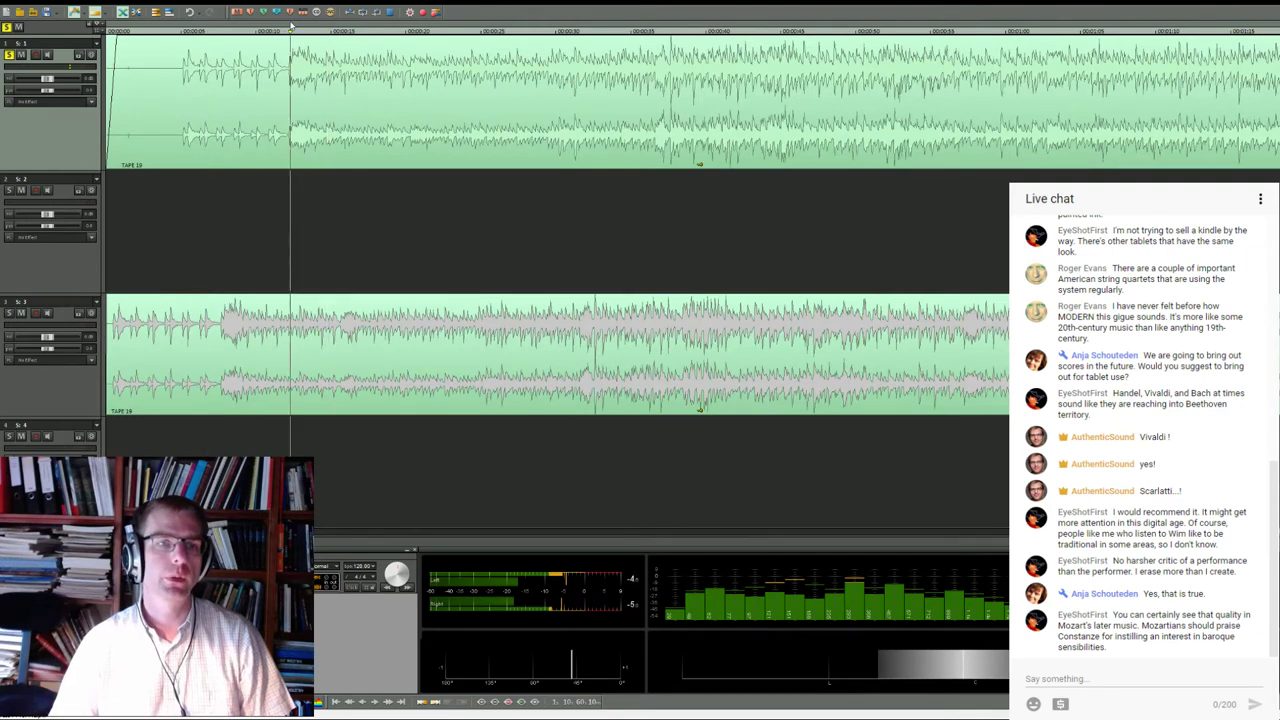
scroll(313, 58, "down", 2)
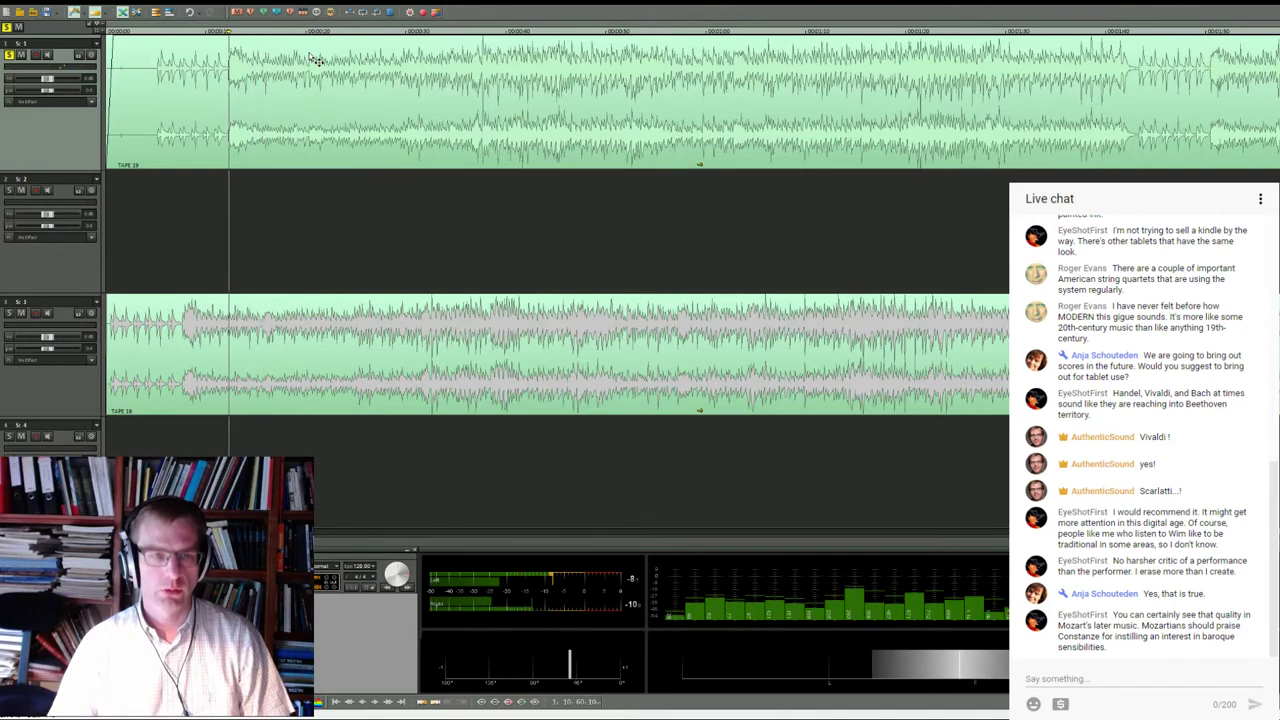
scroll(377, 82, "down", 3)
scroll(377, 82, "down", 4)
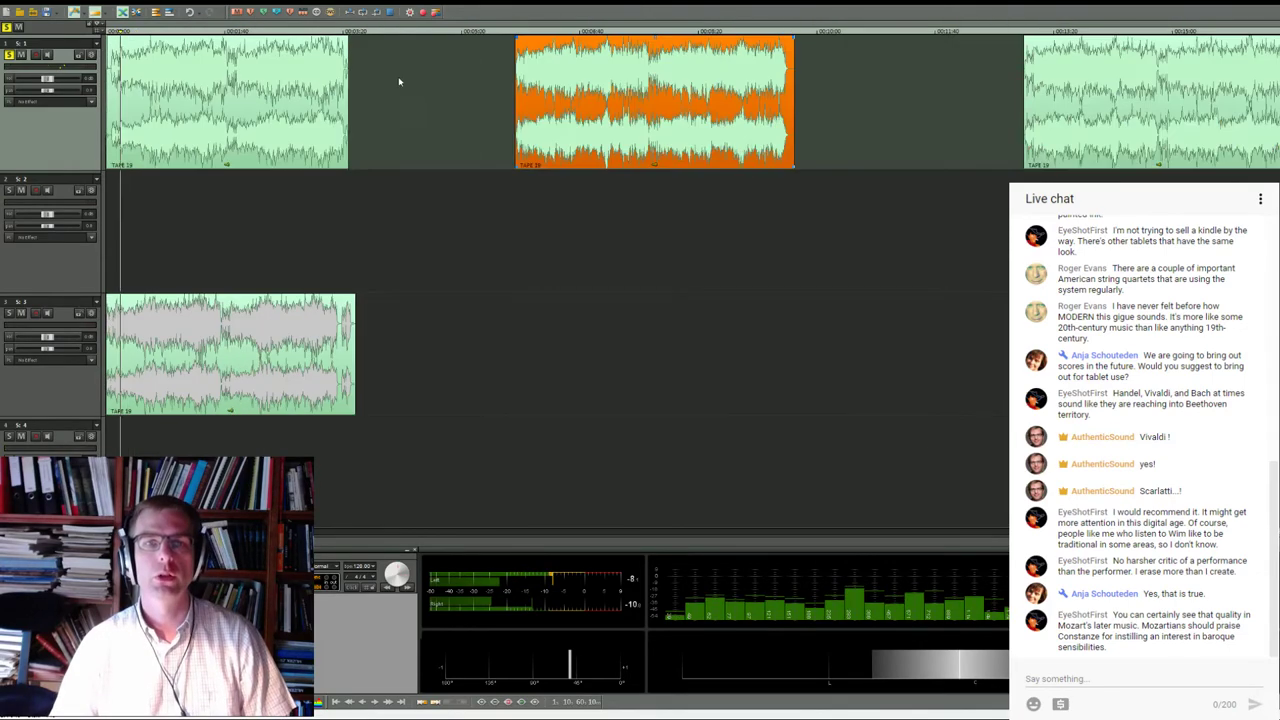
left_click(532, 31)
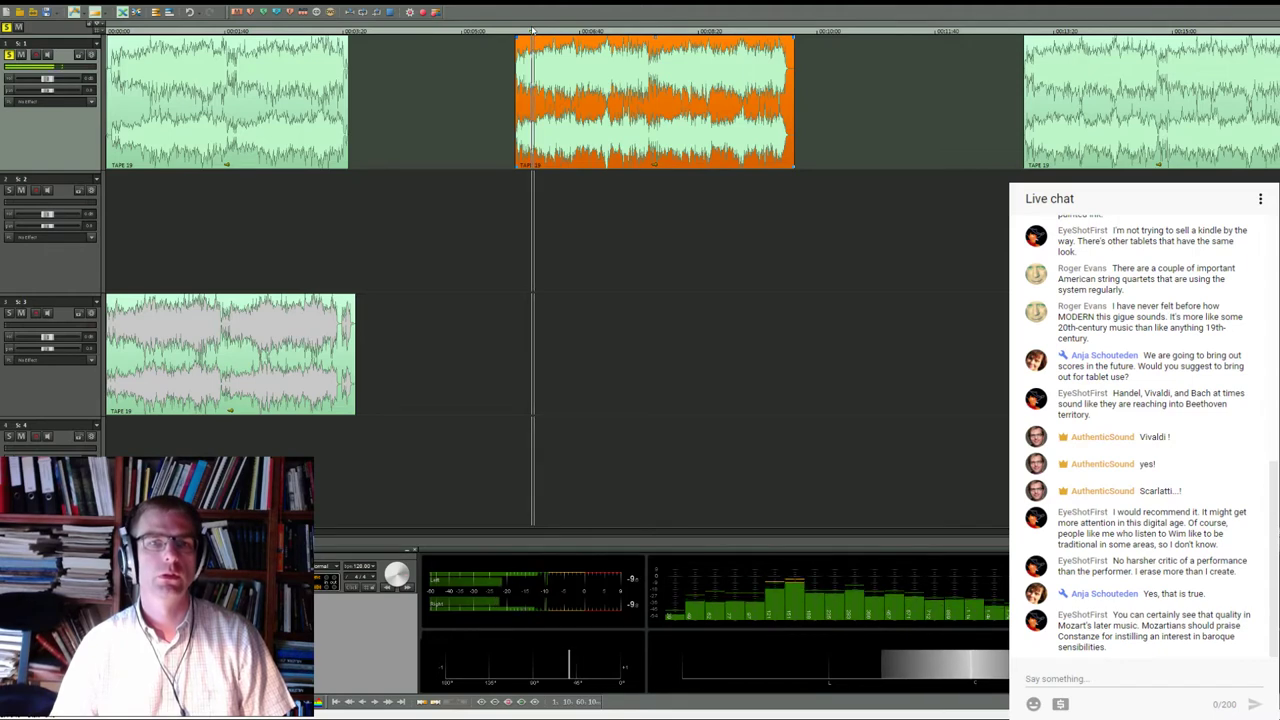
Move the last clip on track 1 close behind the middle clip, starting at about 9:54
scroll(567, 100, "down", 1)
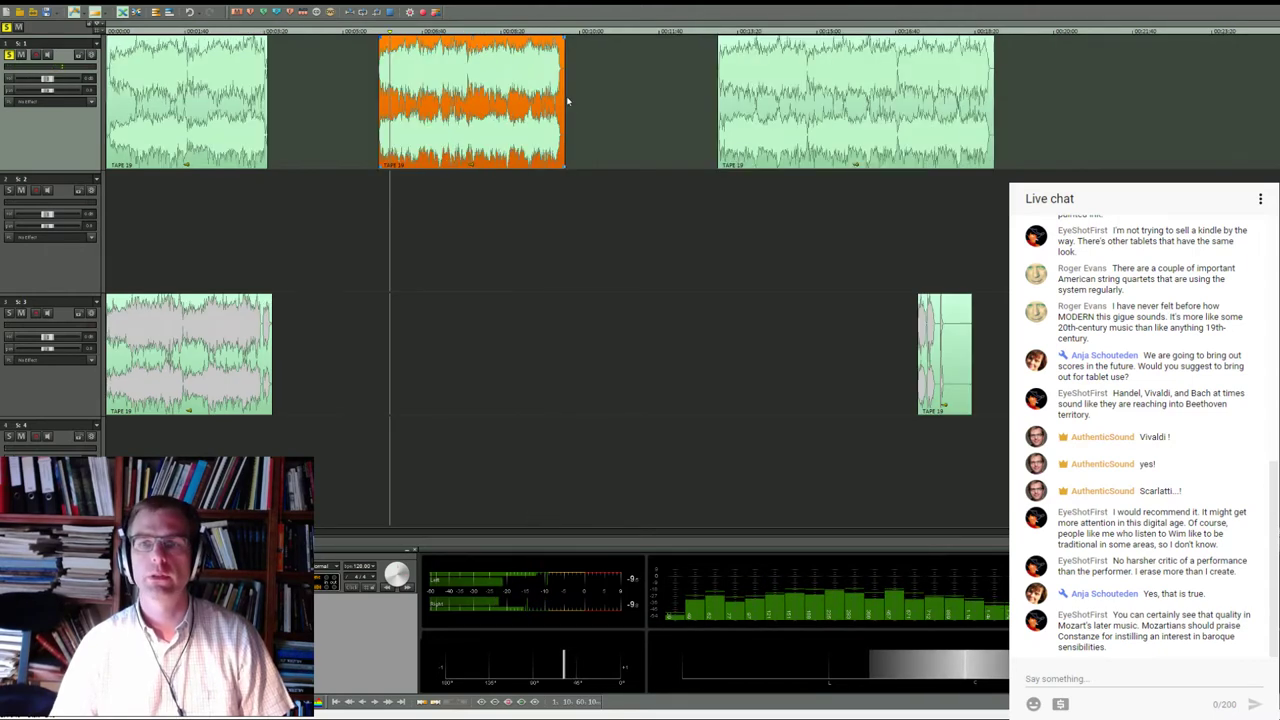
left_click_drag(817, 75, 676, 64)
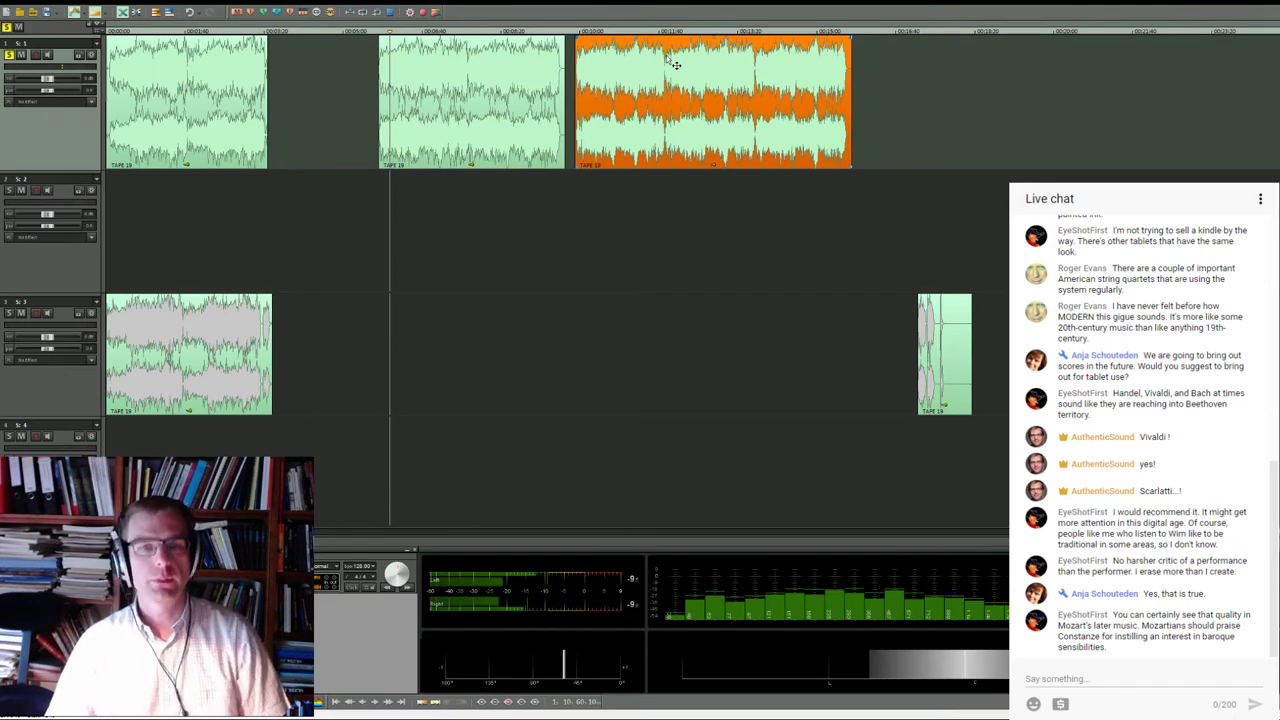
Listen to the last clip's second section from about 11:48 and its third section from about 13:41
left_click(664, 28)
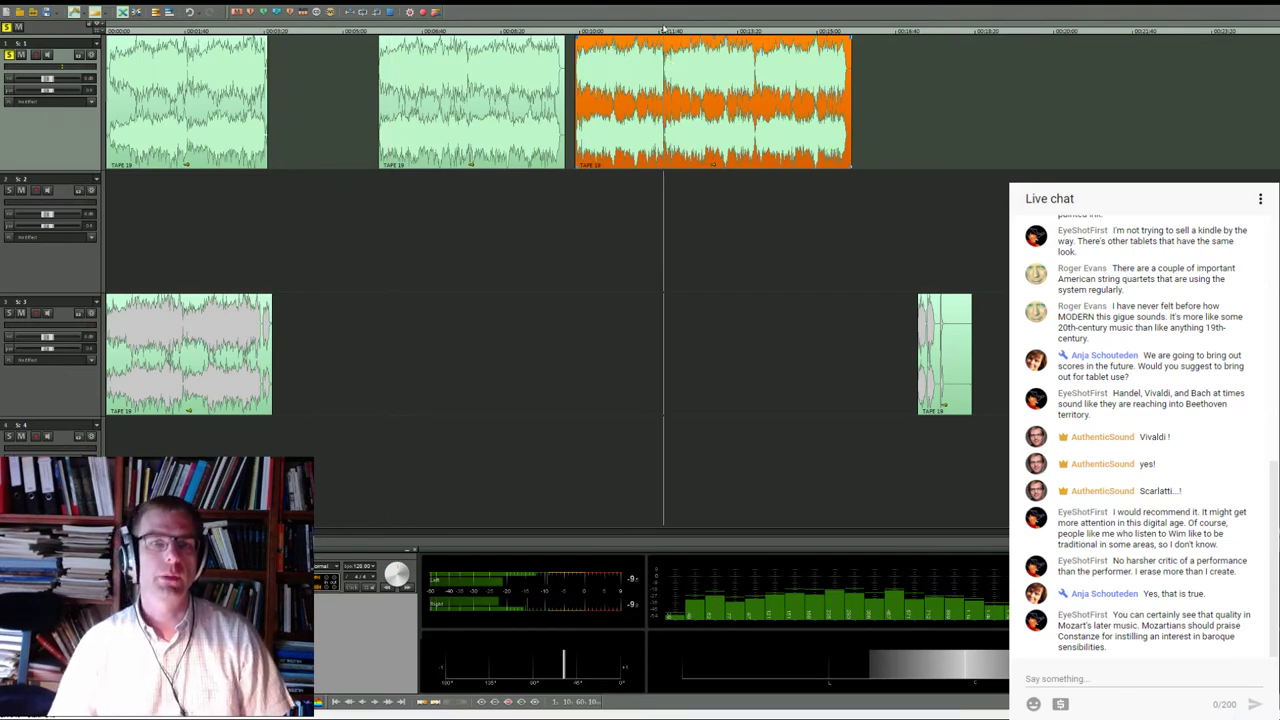
scroll(640, 88, "up", 3)
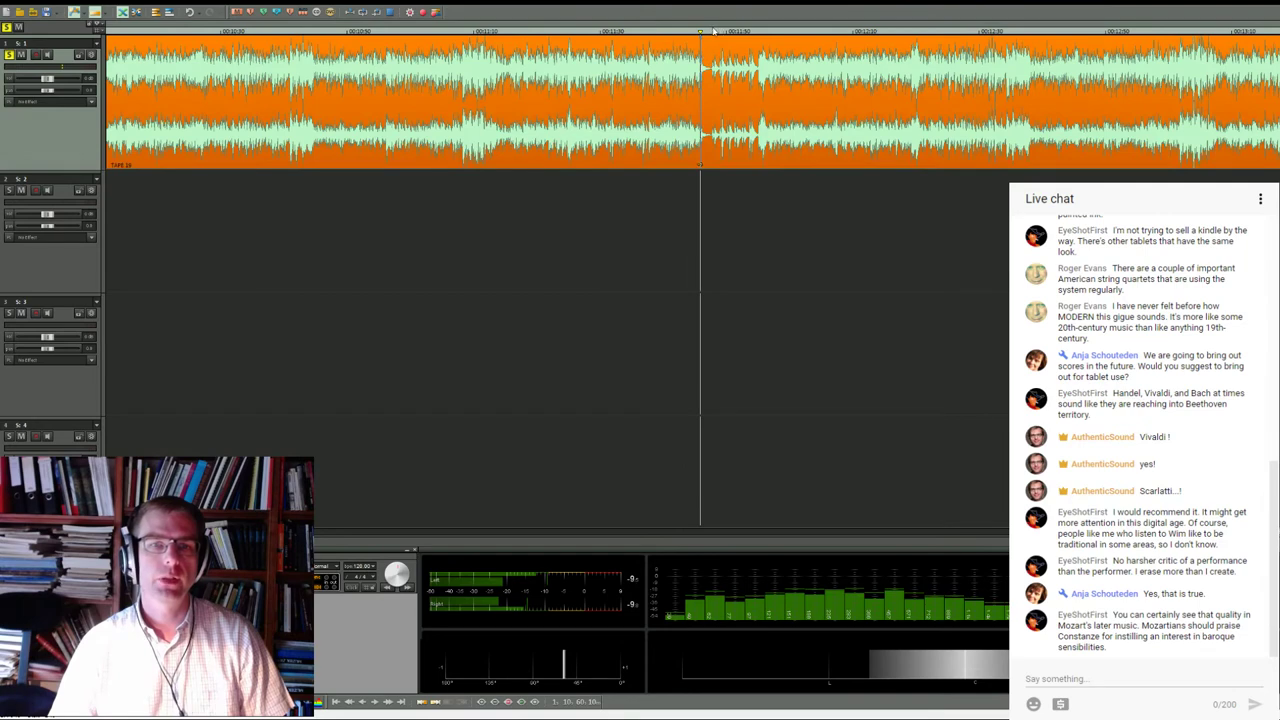
left_click(712, 31)
scroll(727, 120, "down", 3)
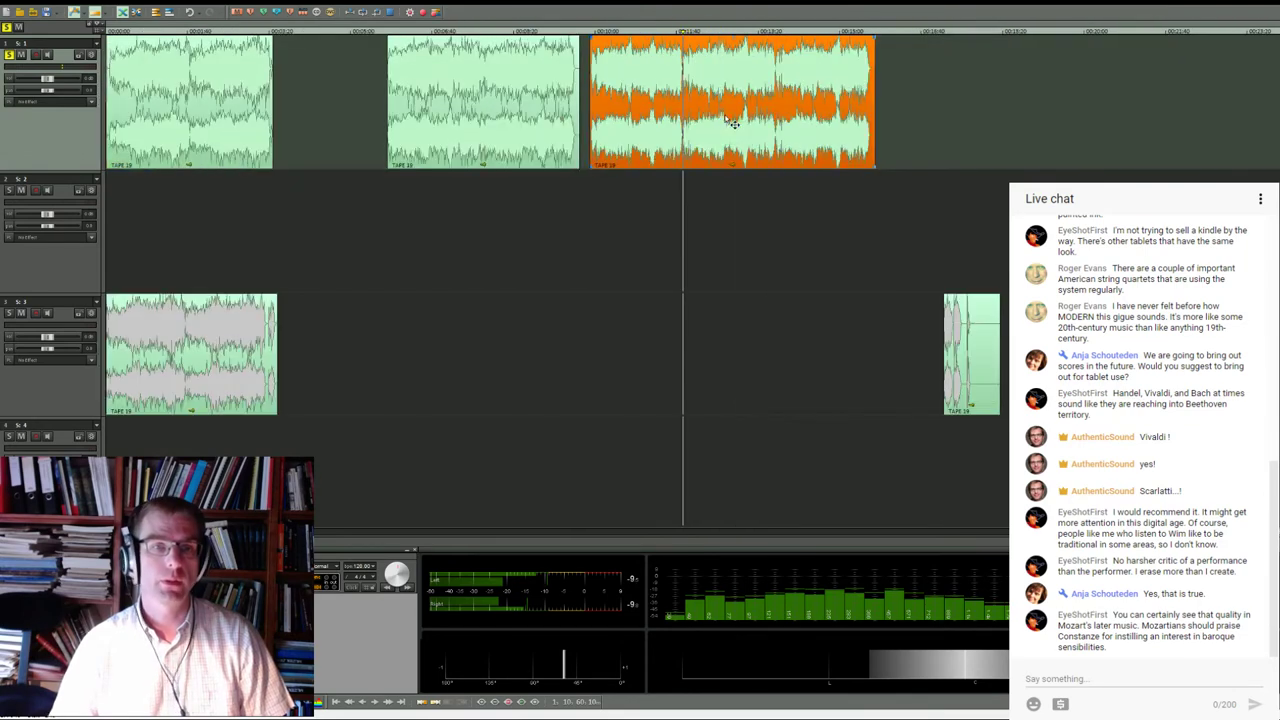
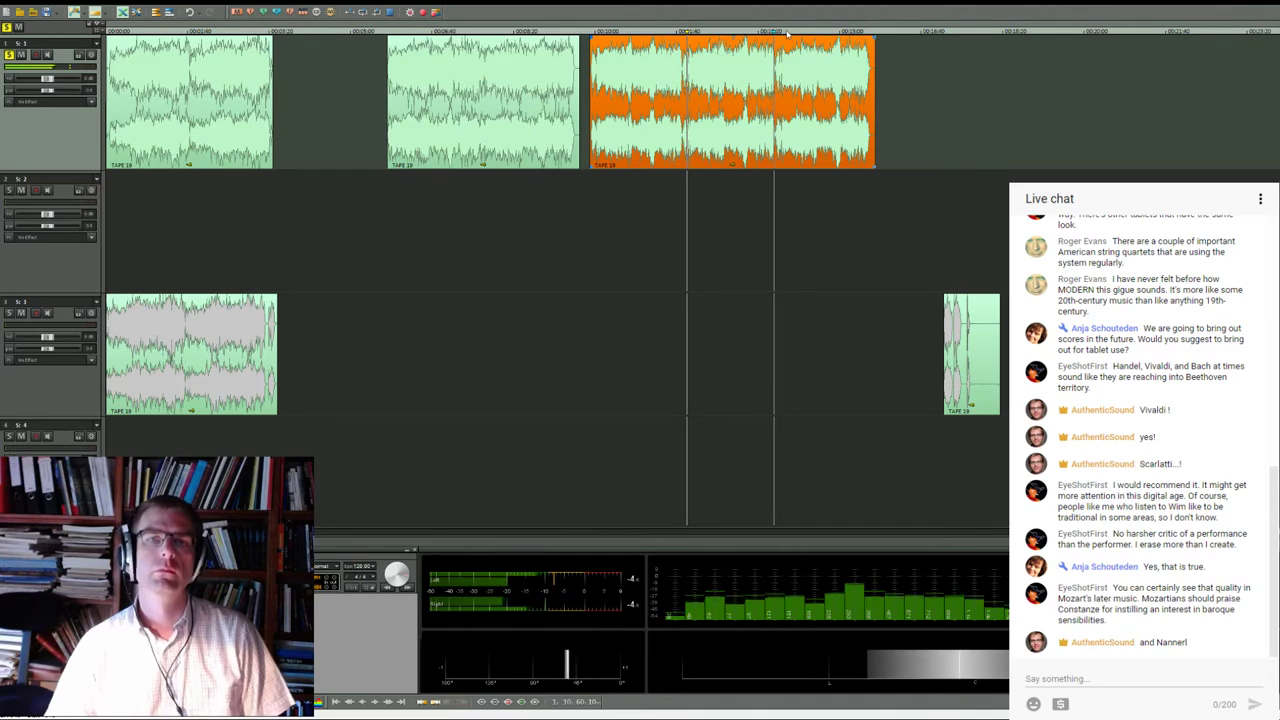
scroll(760, 84, "up", 3)
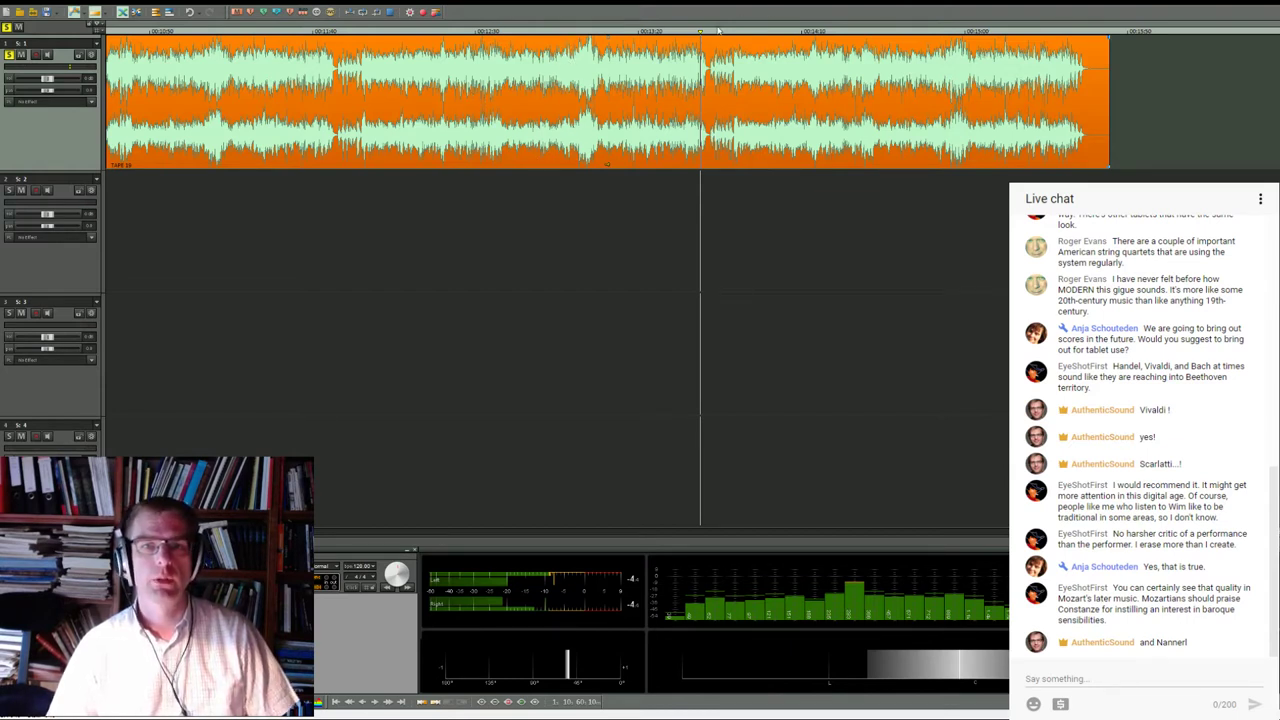
left_click_drag(716, 30, 712, 28)
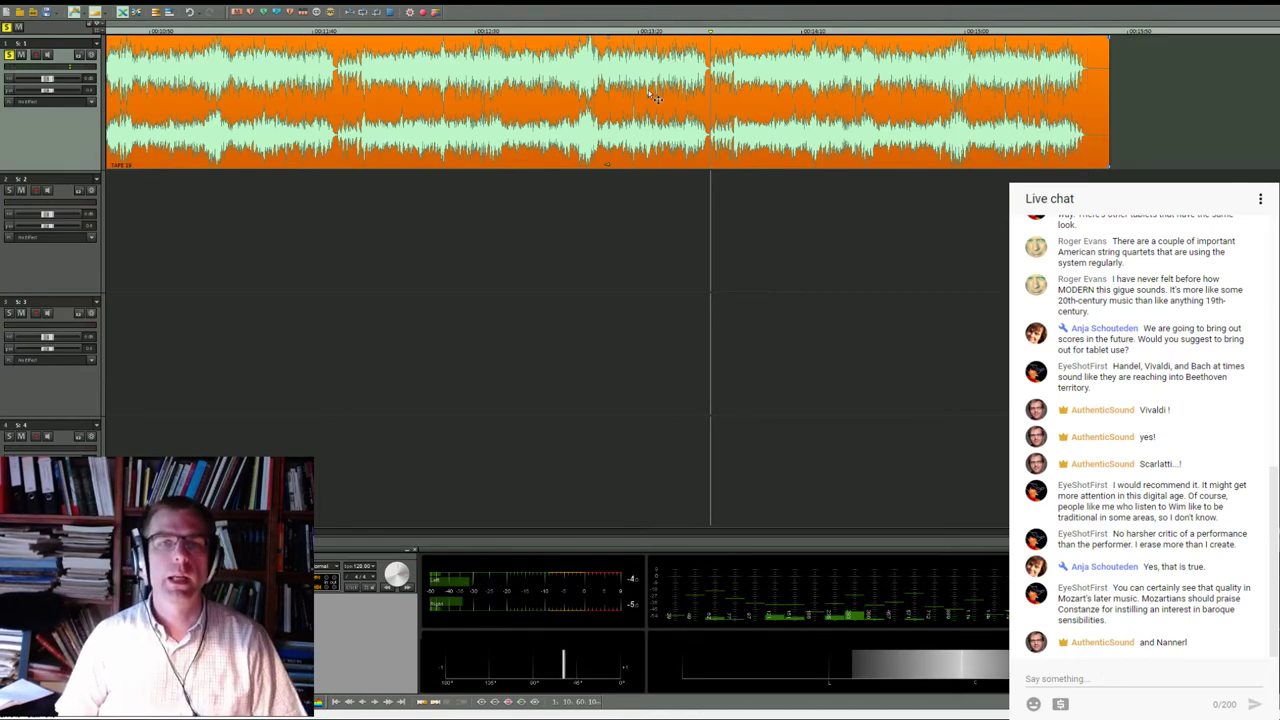
Listen to the last clip on track 1 from its opening notes at about 9:55 through its first section
scroll(652, 97, "left", 5)
scroll(945, 155, "down", 3)
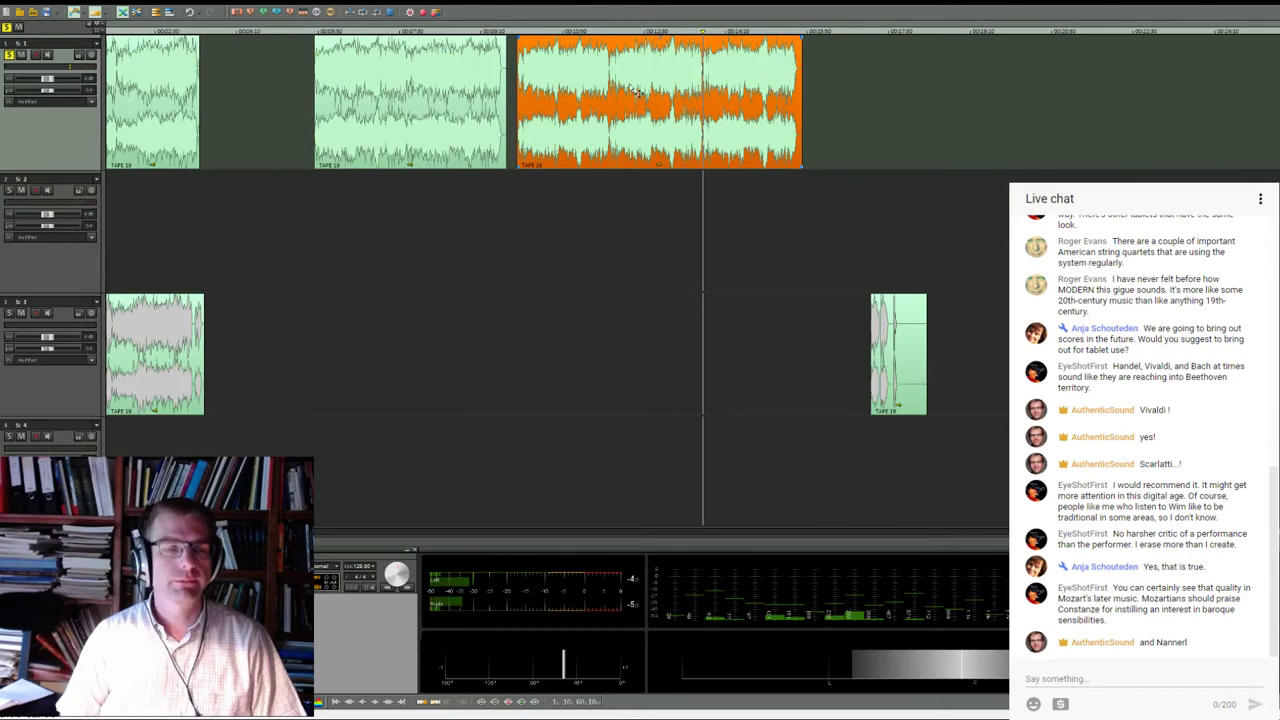
left_click(519, 31)
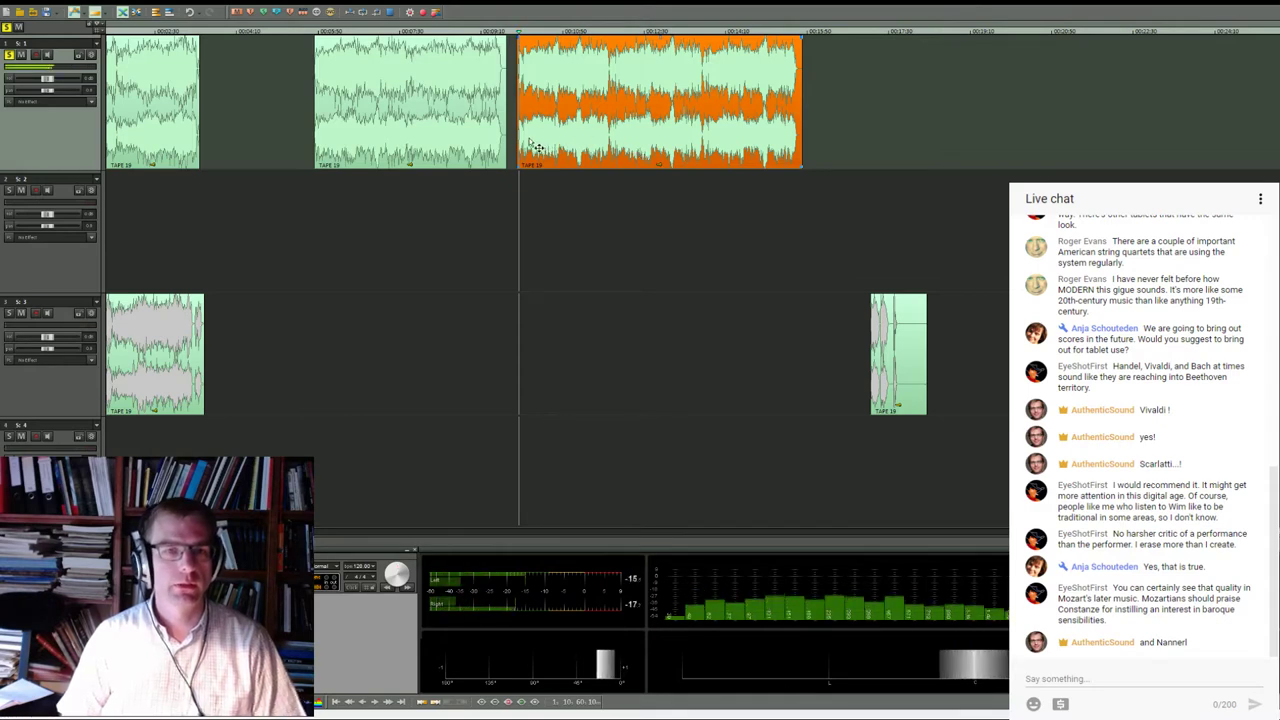
scroll(560, 145, "up", 3)
left_click(651, 29)
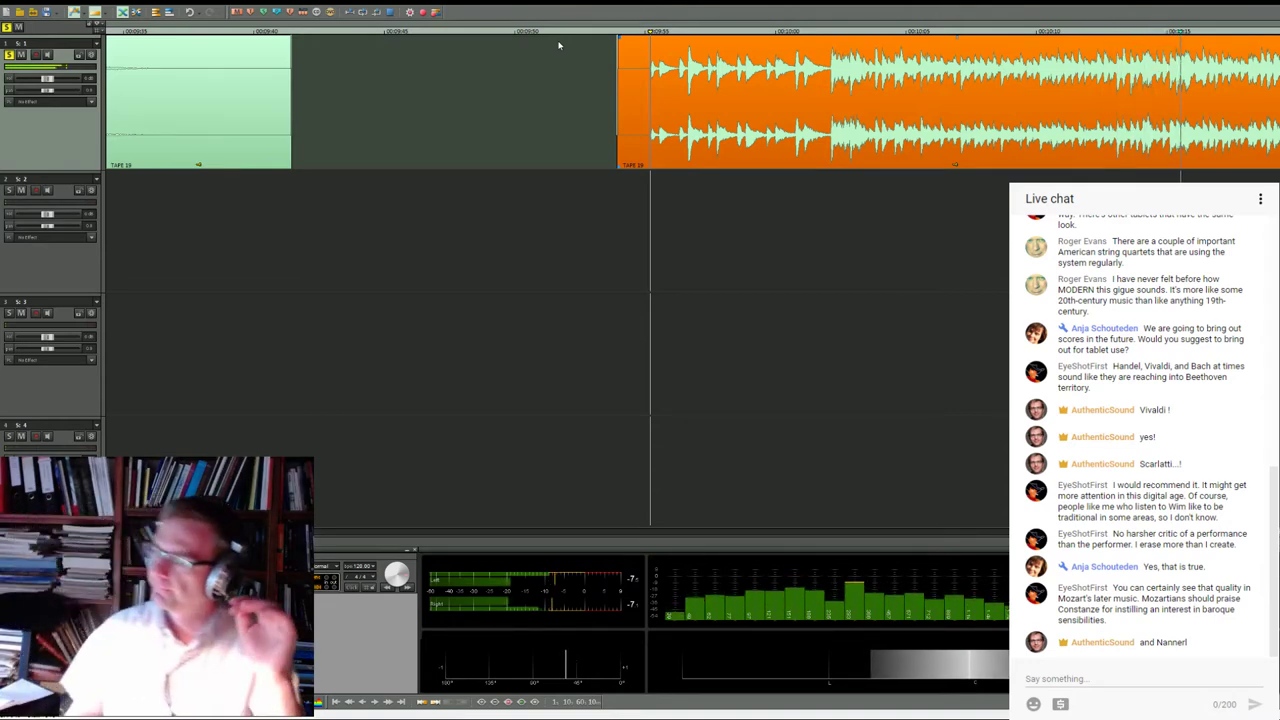
scroll(559, 45, "down", 2)
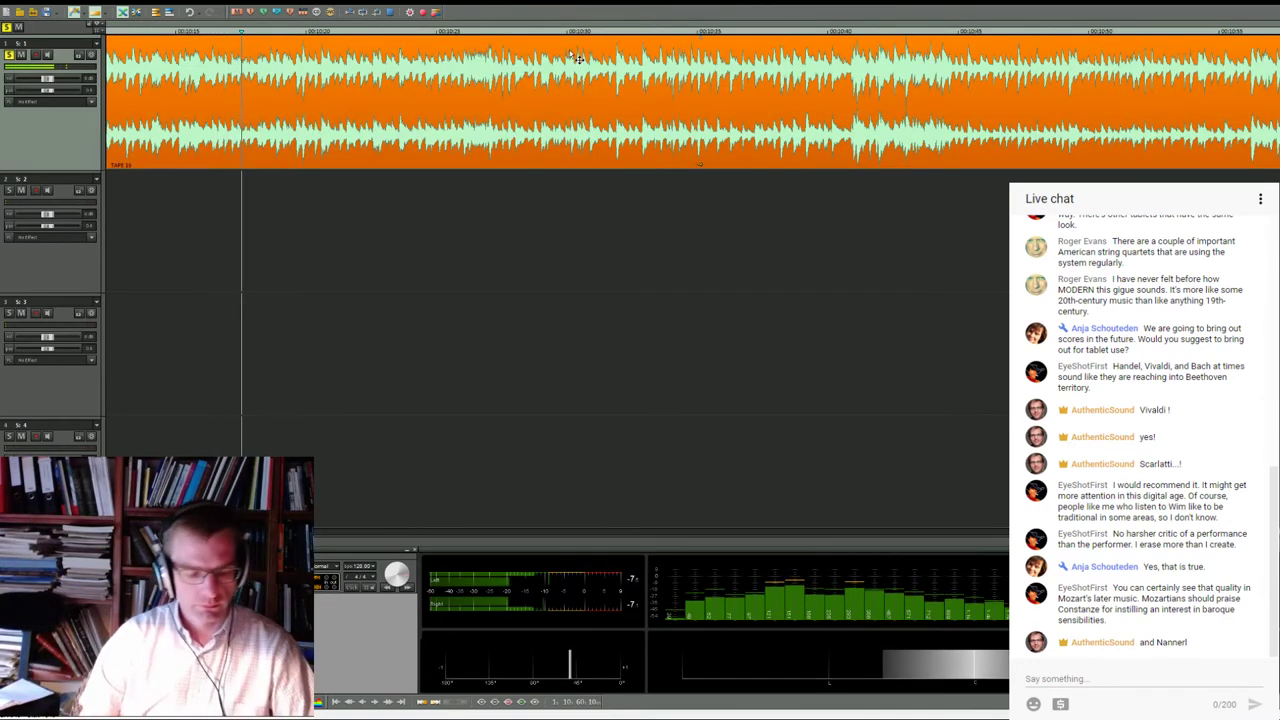
scroll(580, 62, "down", 2)
scroll(580, 62, "down", 2)
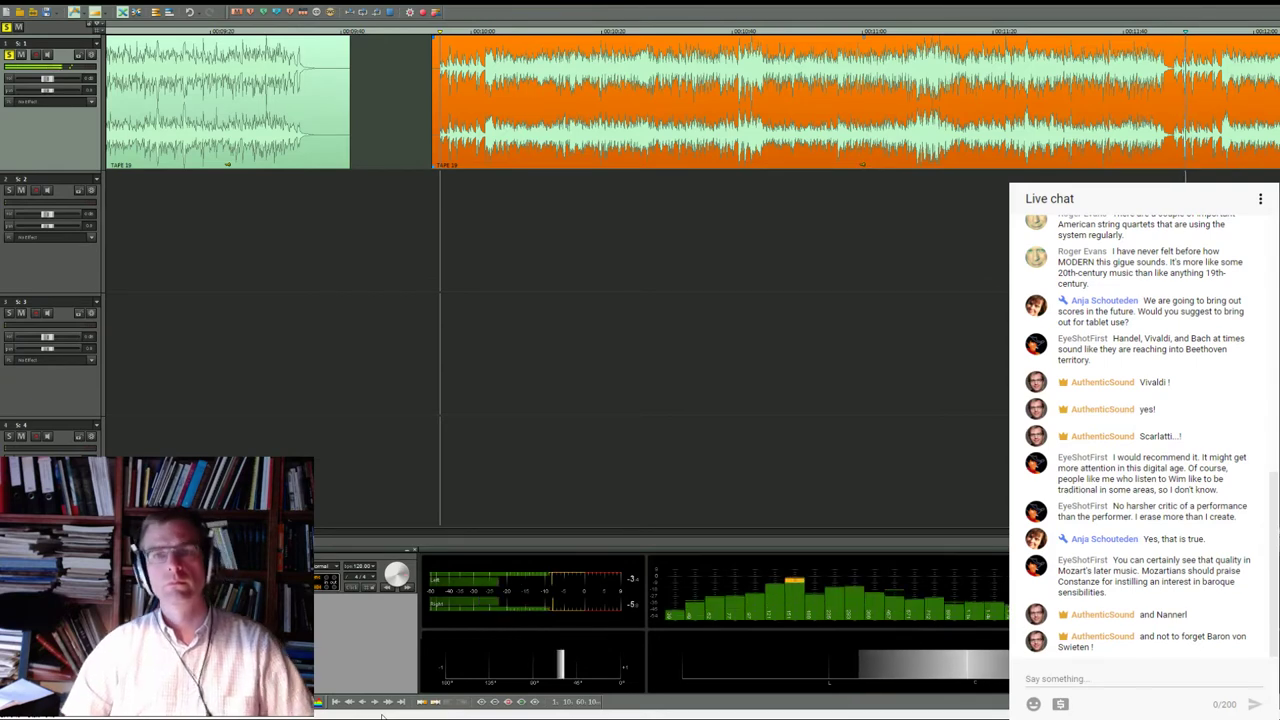
scroll(577, 314, "up", 2)
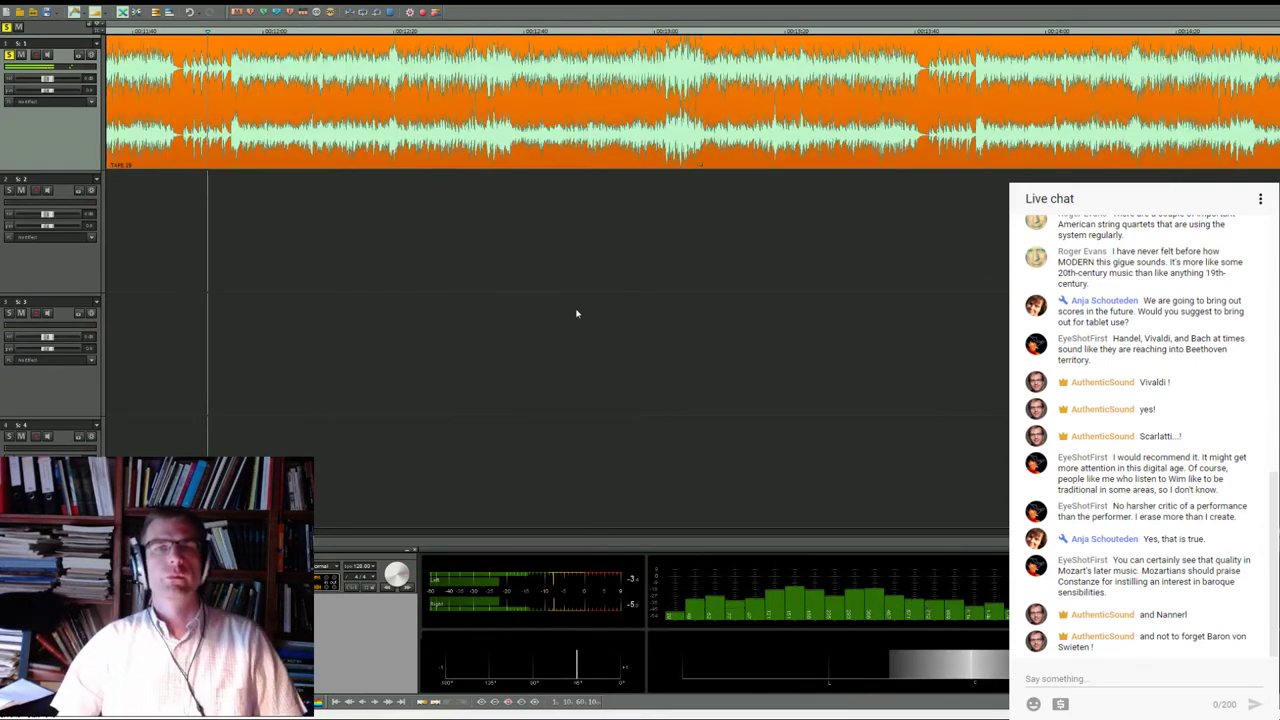
left_click(537, 271)
scroll(546, 283, "down", 5)
key("space")
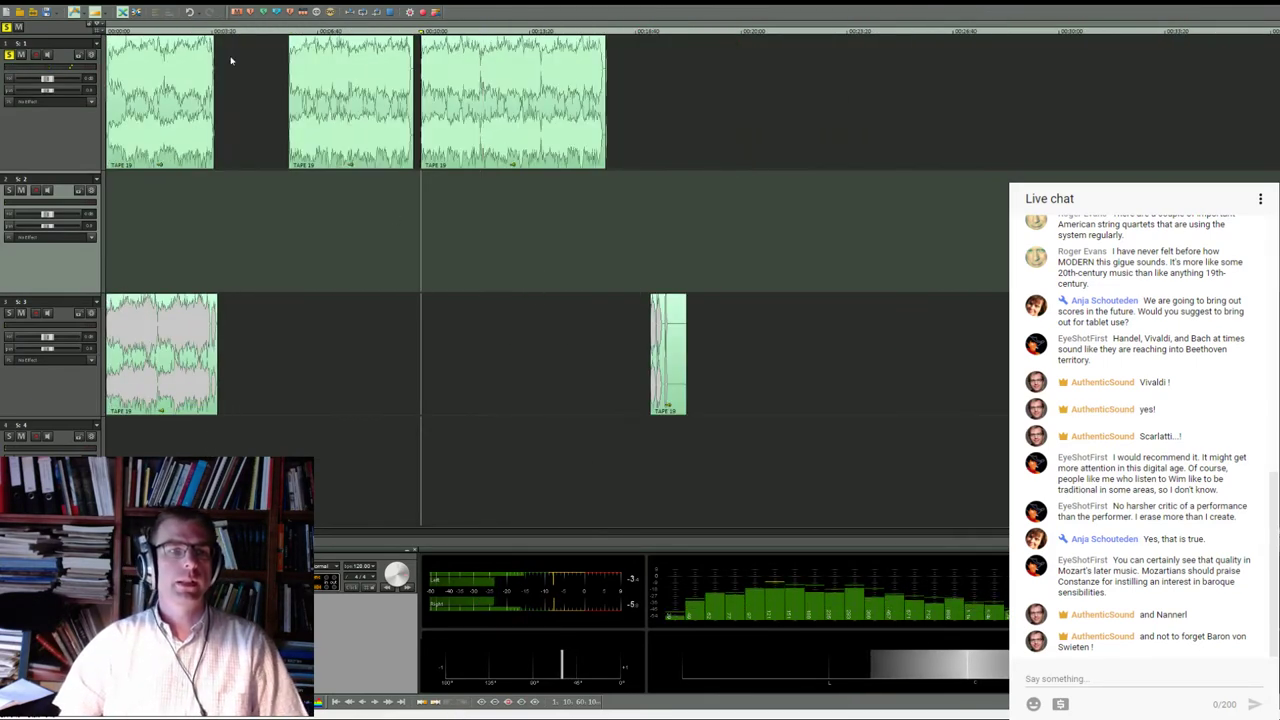
Listen to the middle clip on track 1 from its start at about 5:45 to just past 7:00
left_click(290, 33)
scroll(300, 70, "up", 4)
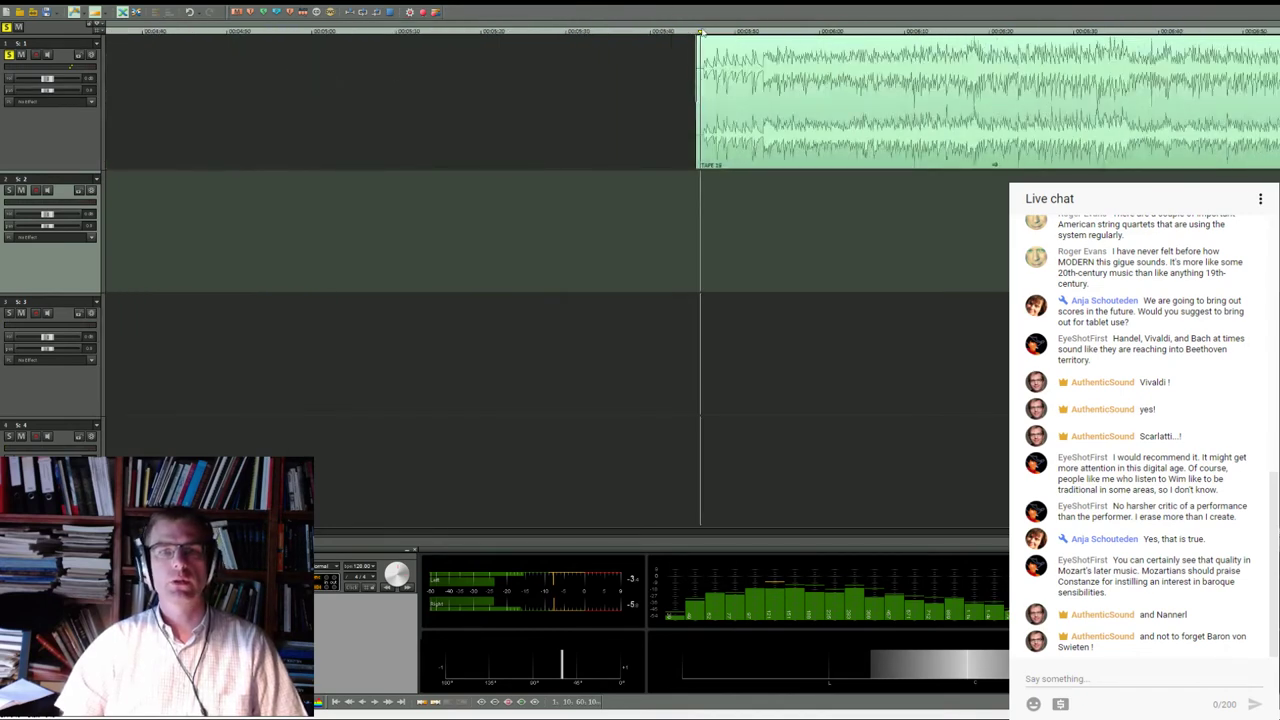
left_click(703, 33)
key("space")
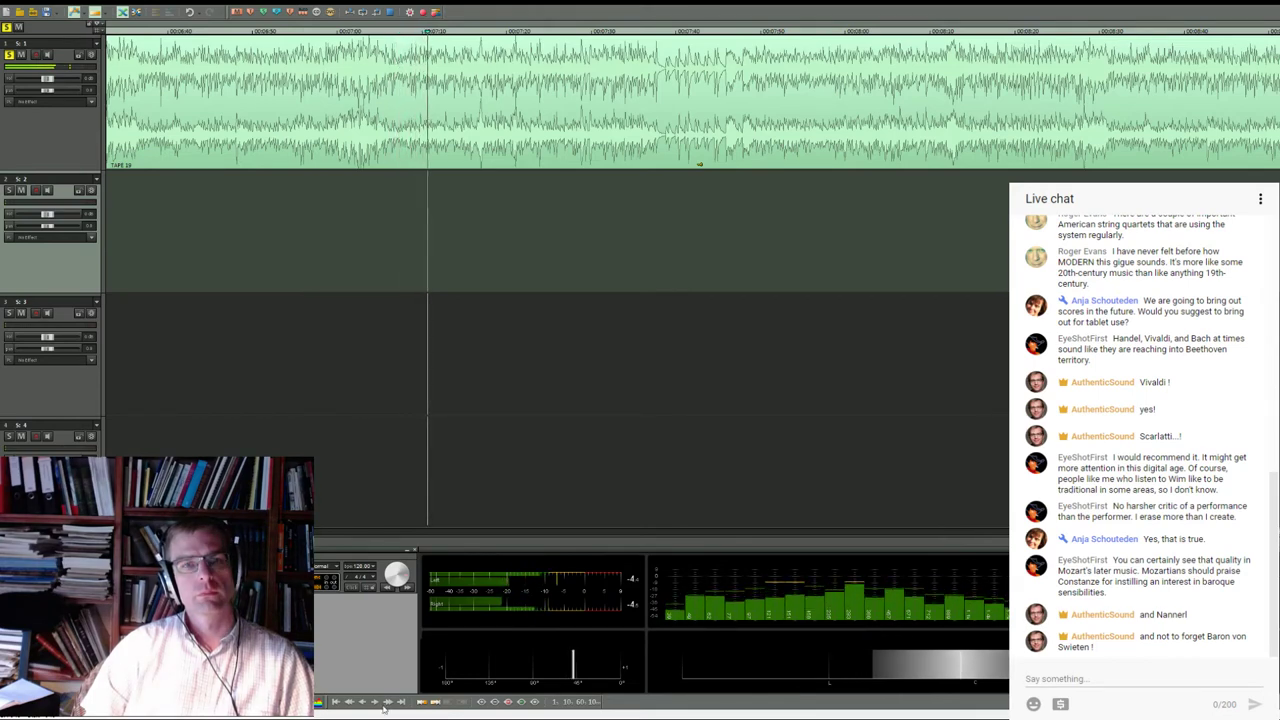
Select the middle clip on track 1 and place the cursor inside it at about 7:14
left_click(442, 100)
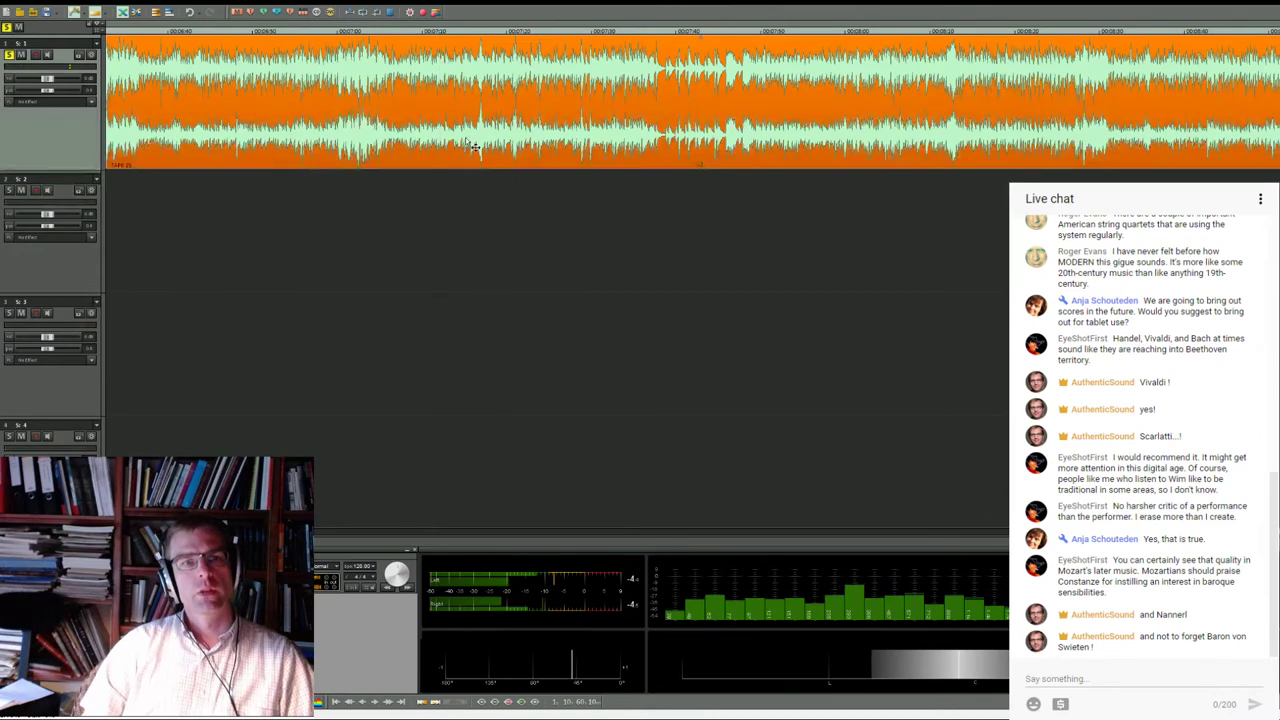
left_click(455, 28)
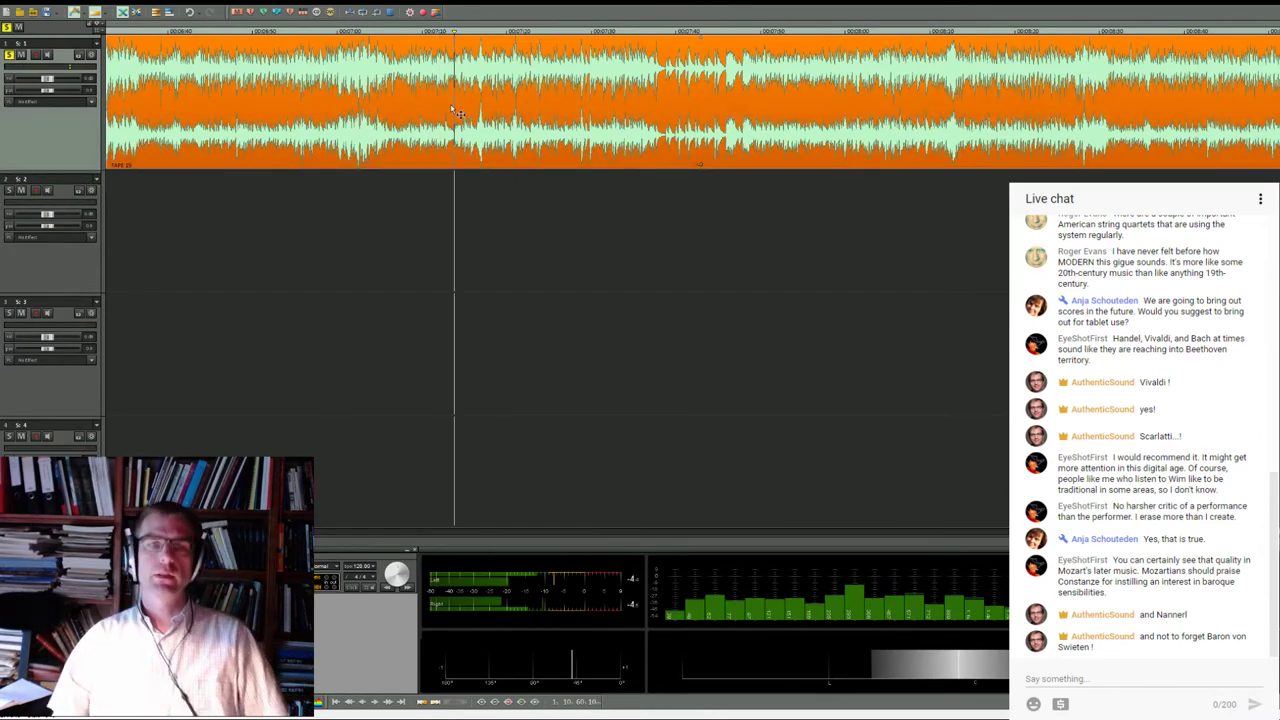
Split the second clip on track 1 near its middle, where the repeated section begins
scroll(457, 113, "down", 3)
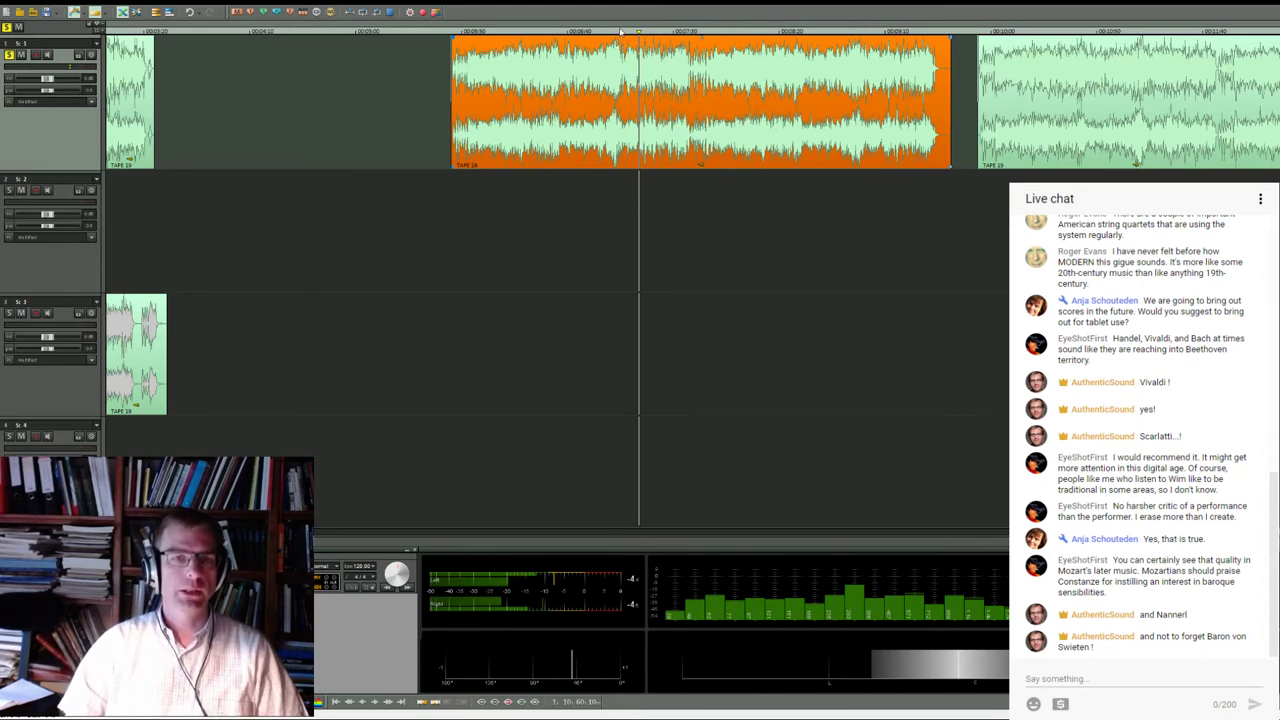
left_click(691, 31)
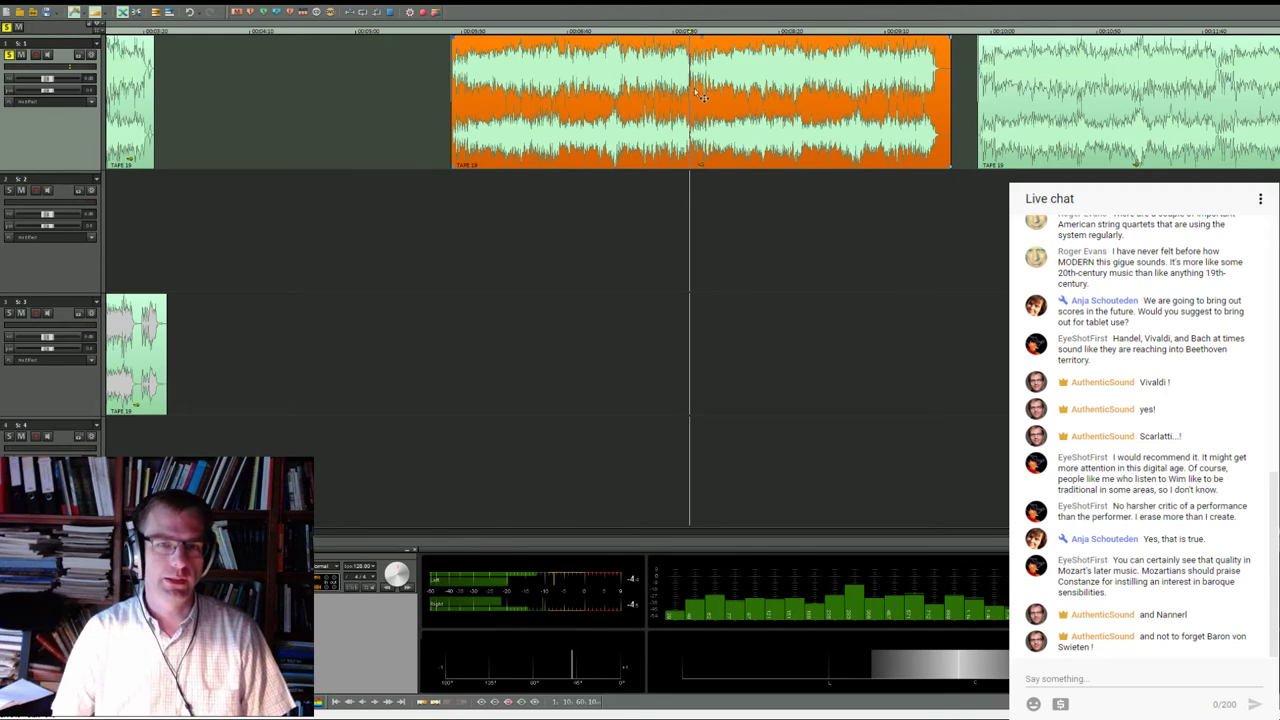
key("s")
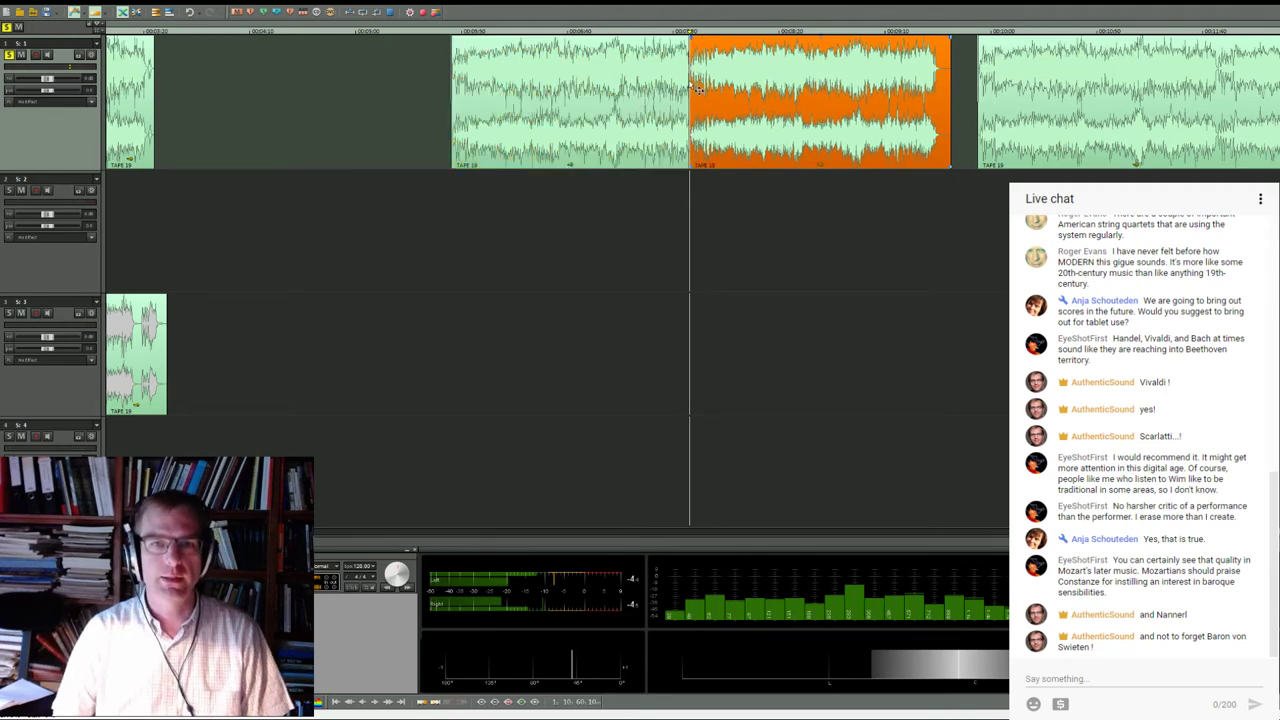
Play the second half of the split clip on track 1 to judge the take through its final notes
scroll(700, 95, "up", 3)
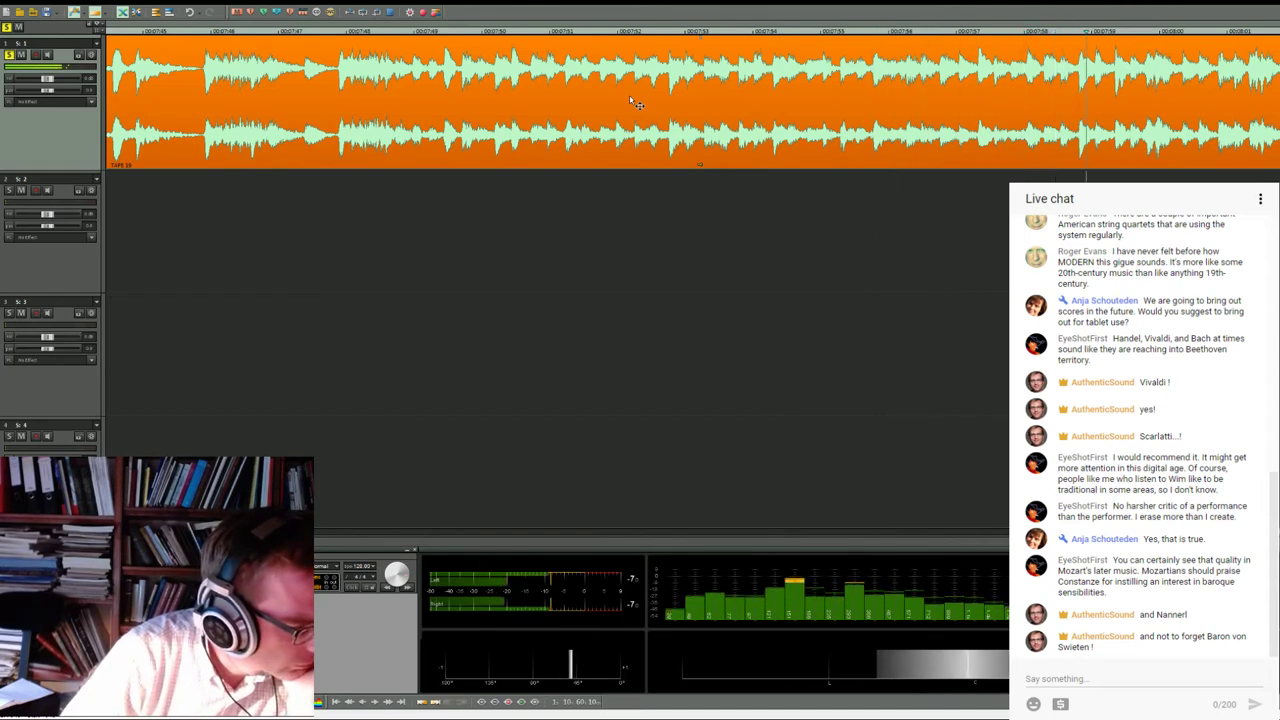
key("Home")
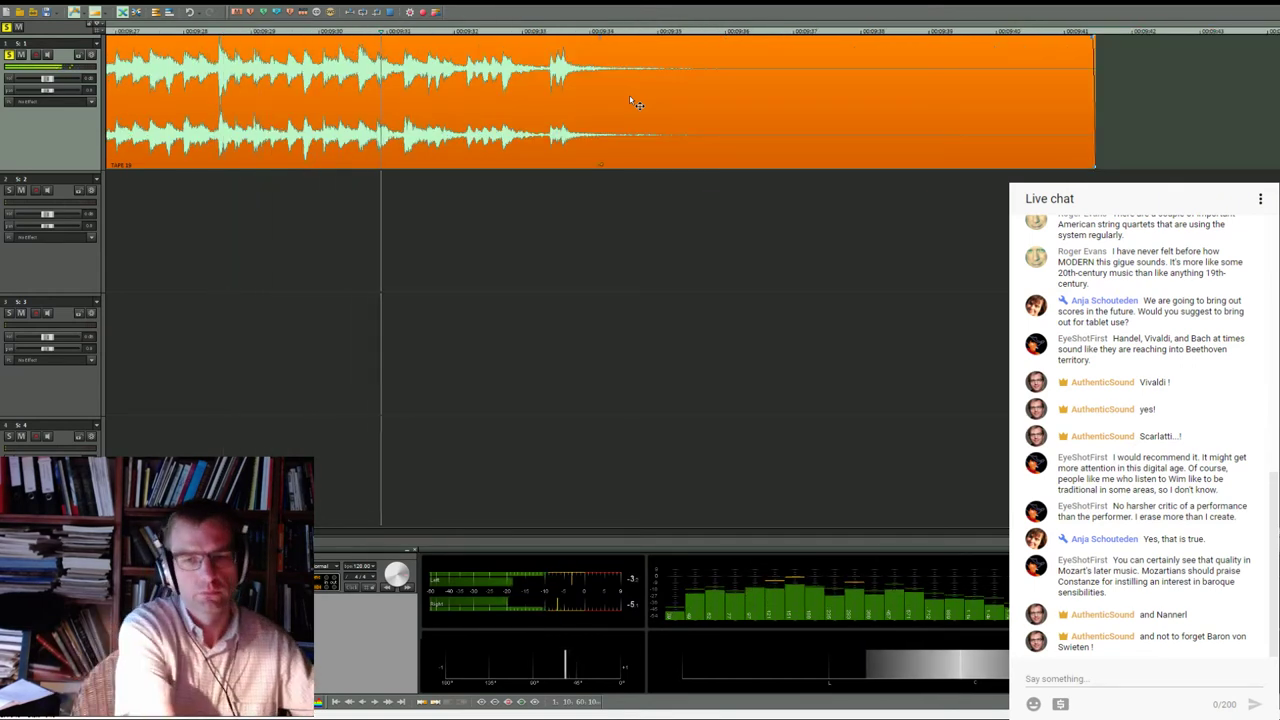
scroll(631, 104, "down", 3)
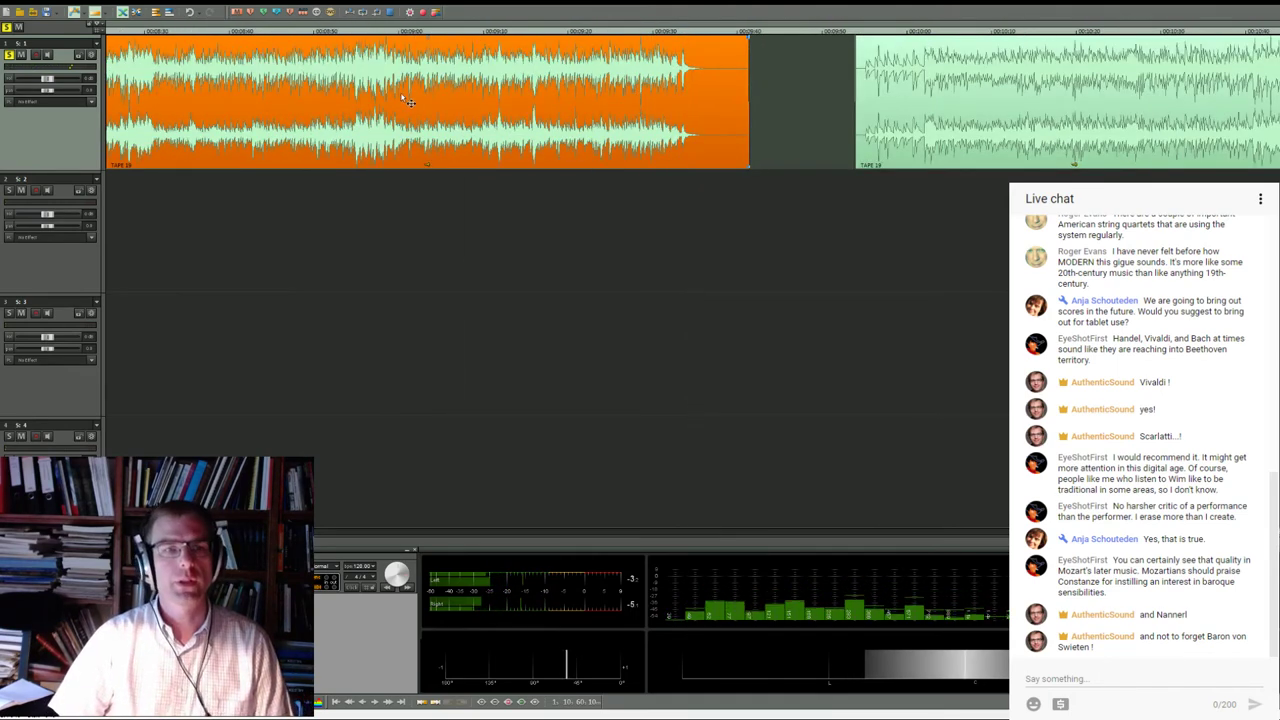
Move the first half of the split clip from track 1 down to track 3, behind the existing clip there
scroll(449, 97, "up", 2)
scroll(449, 97, "down", 2)
scroll(378, 105, "down", 3)
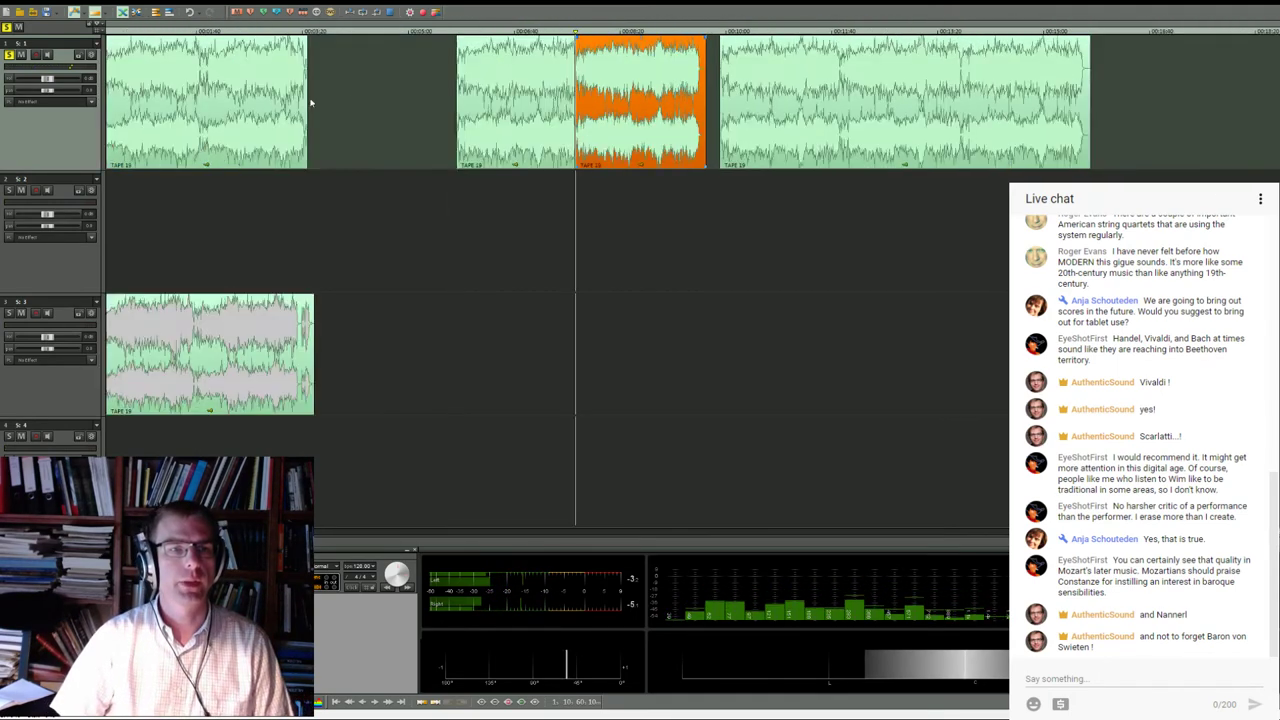
left_click_drag(526, 100, 408, 336)
Shift the remaining half and the long last clip earlier on track 1, leaving only short gaps between the three clips
left_click_drag(666, 128, 465, 128)
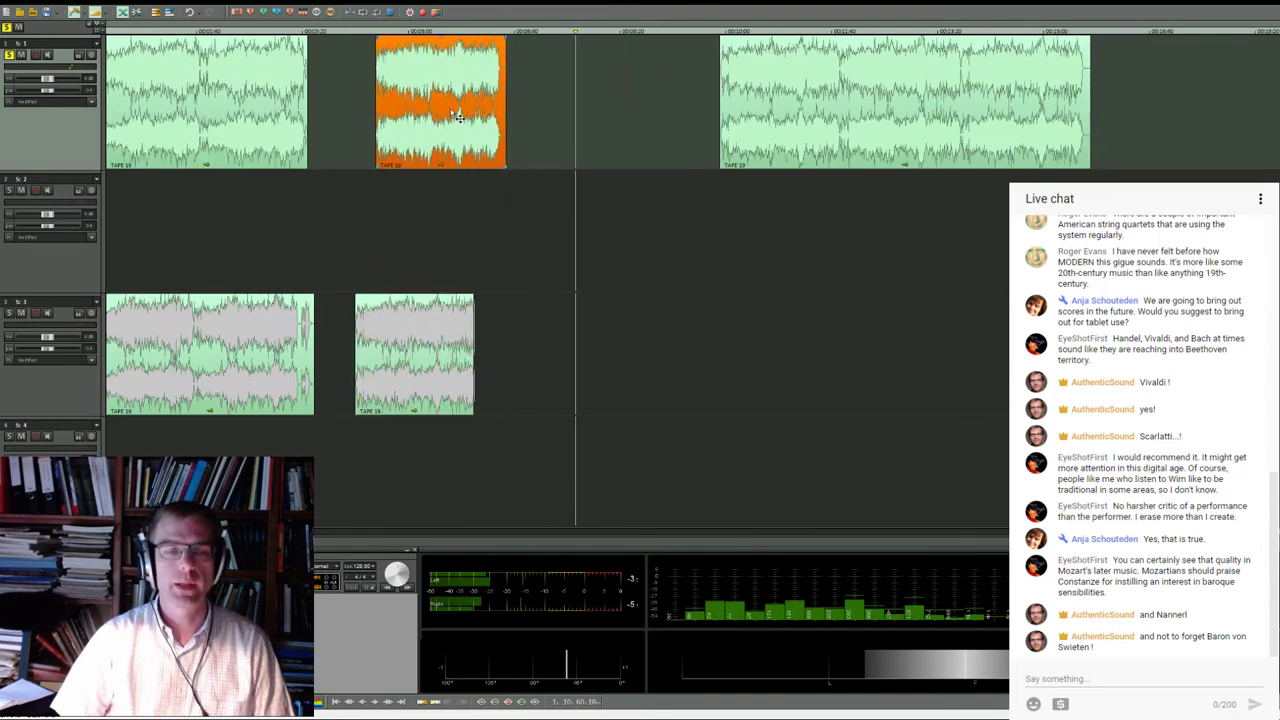
left_click_drag(874, 88, 703, 88)
left_click_drag(484, 88, 438, 88)
left_click(640, 92)
left_click_drag(640, 92, 582, 94)
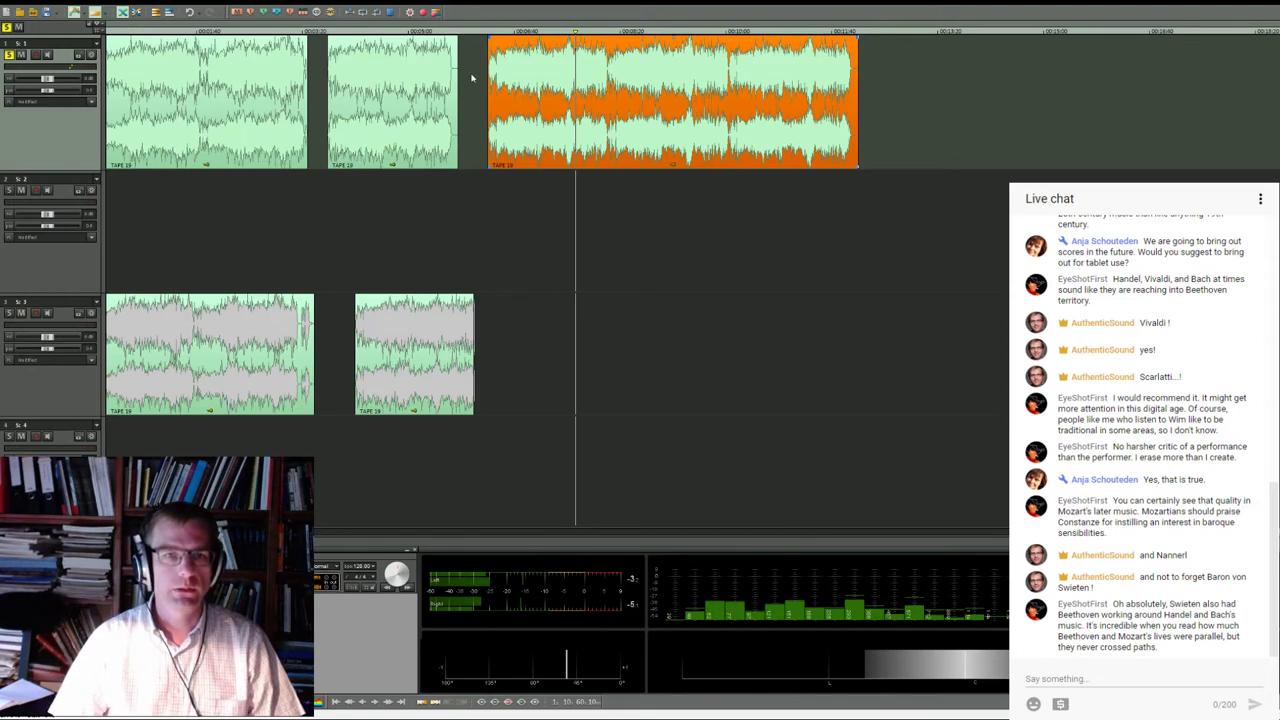
Play the long third clip on track 1 from its second section onward to examine the repeated takes
left_click(424, 85)
left_click(489, 32)
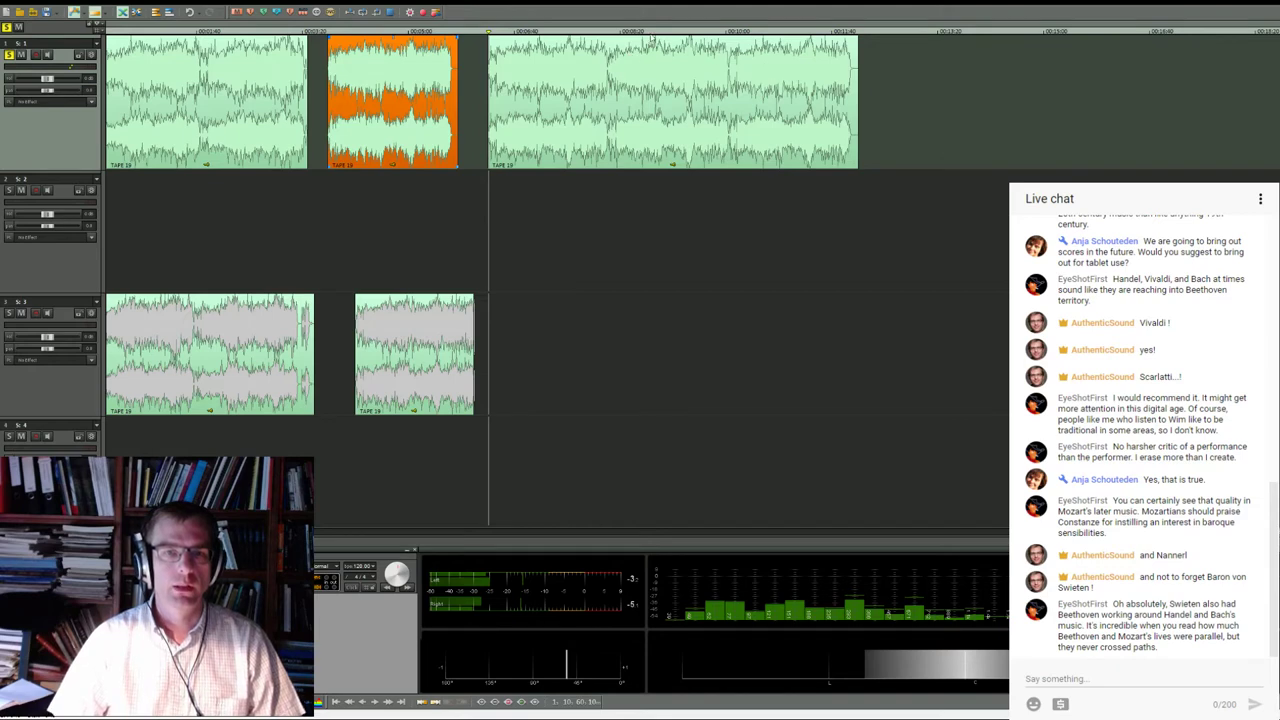
left_click(610, 31)
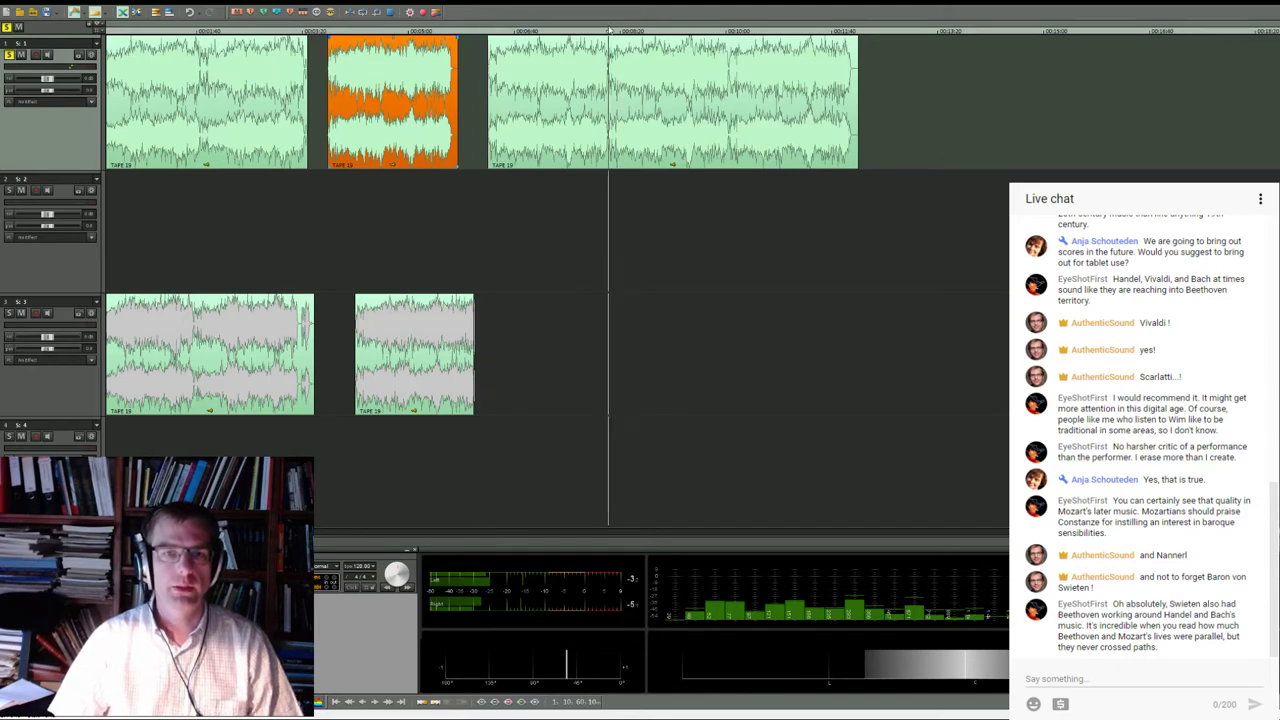
scroll(610, 31, "up", 3)
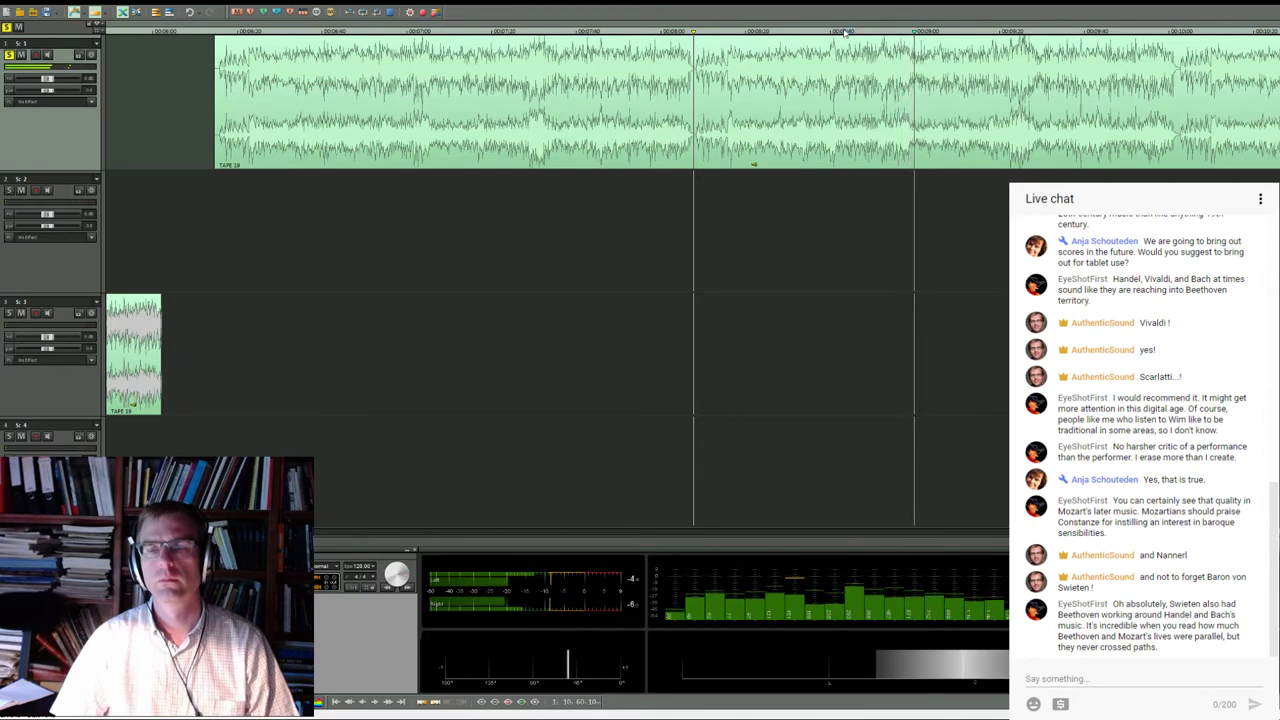
key("space")
left_click(897, 31)
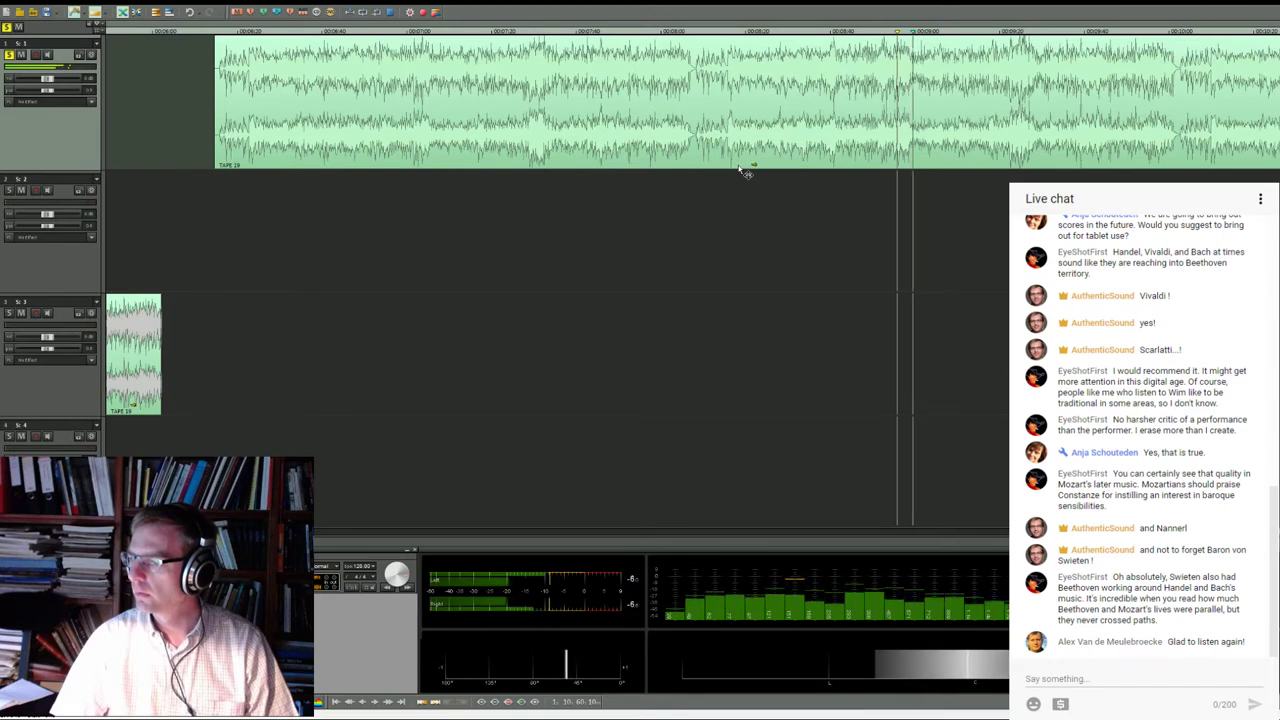
key("space")
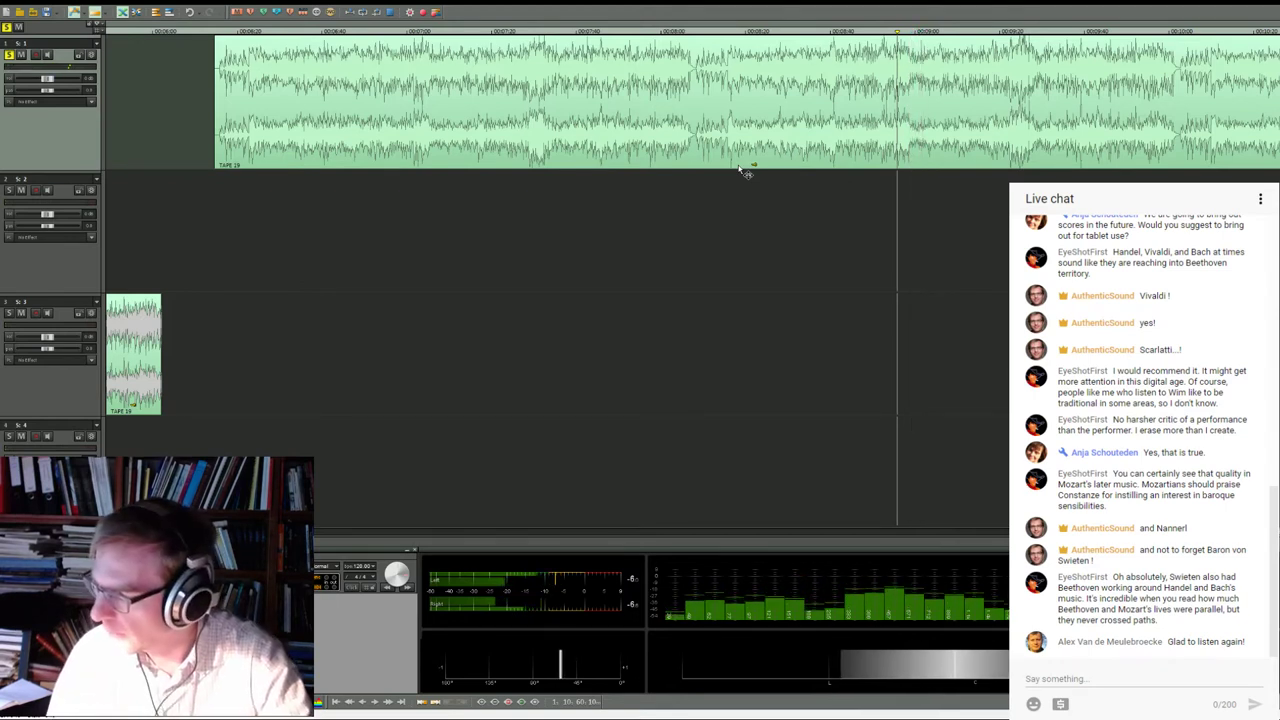
key("space")
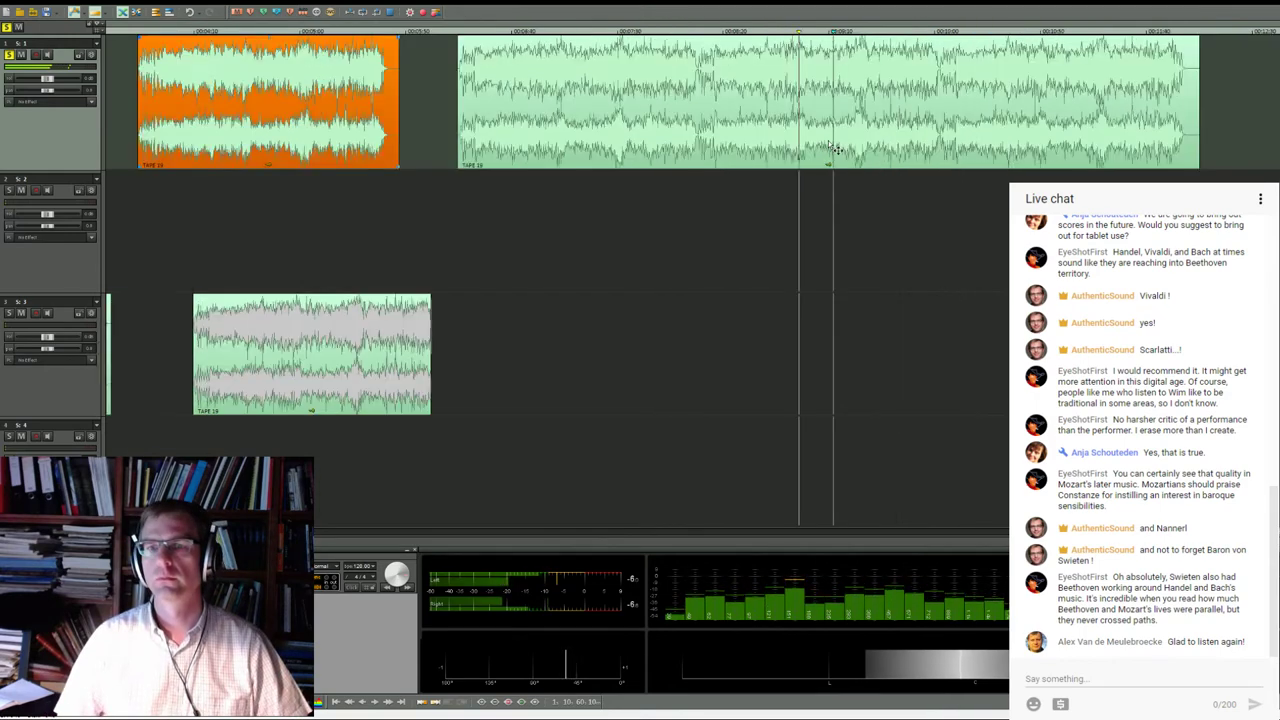
scroll(743, 166, "down", 3)
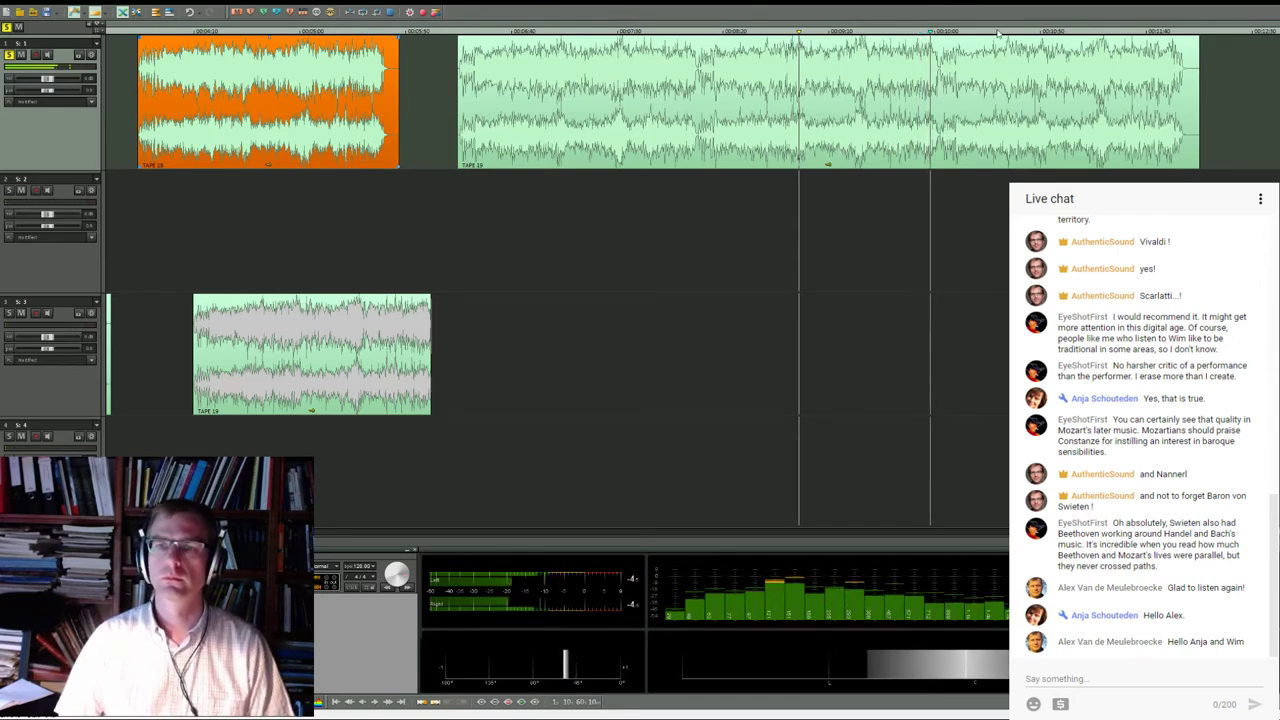
Split the long third clip on track 1 at the starts of its third and second sections, making three pieces
left_click(940, 33)
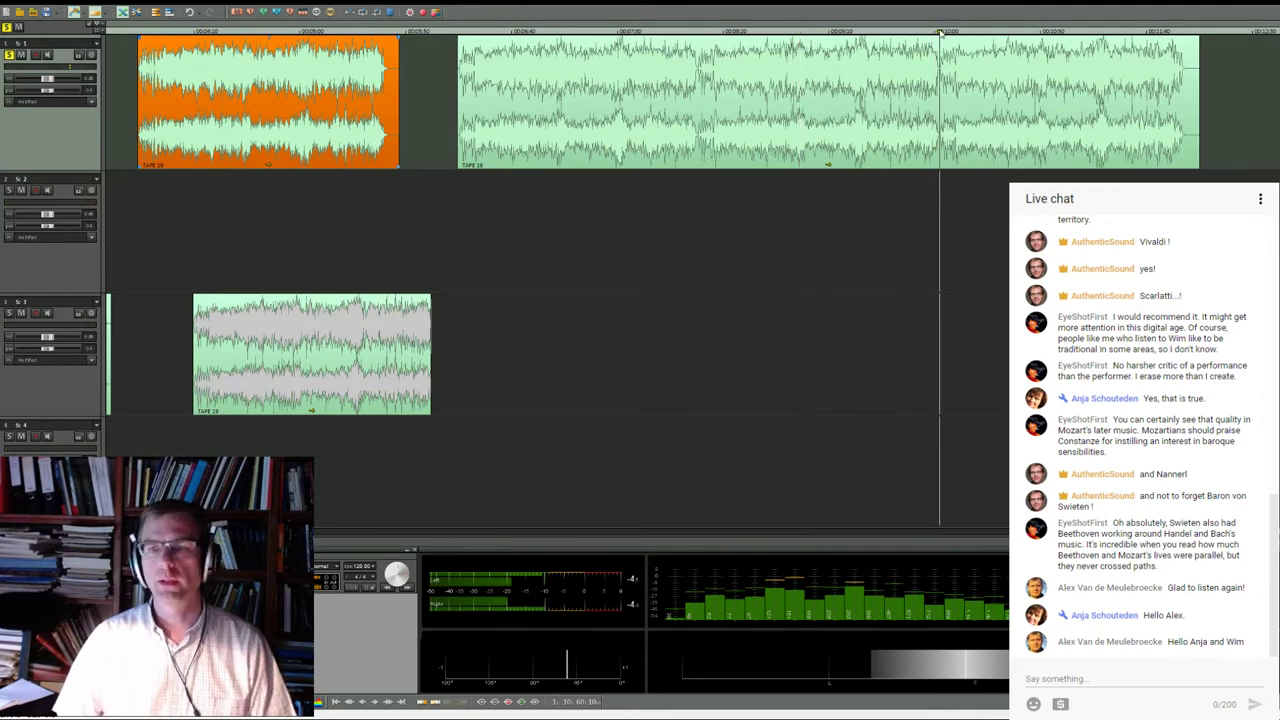
left_click(965, 74)
key("s")
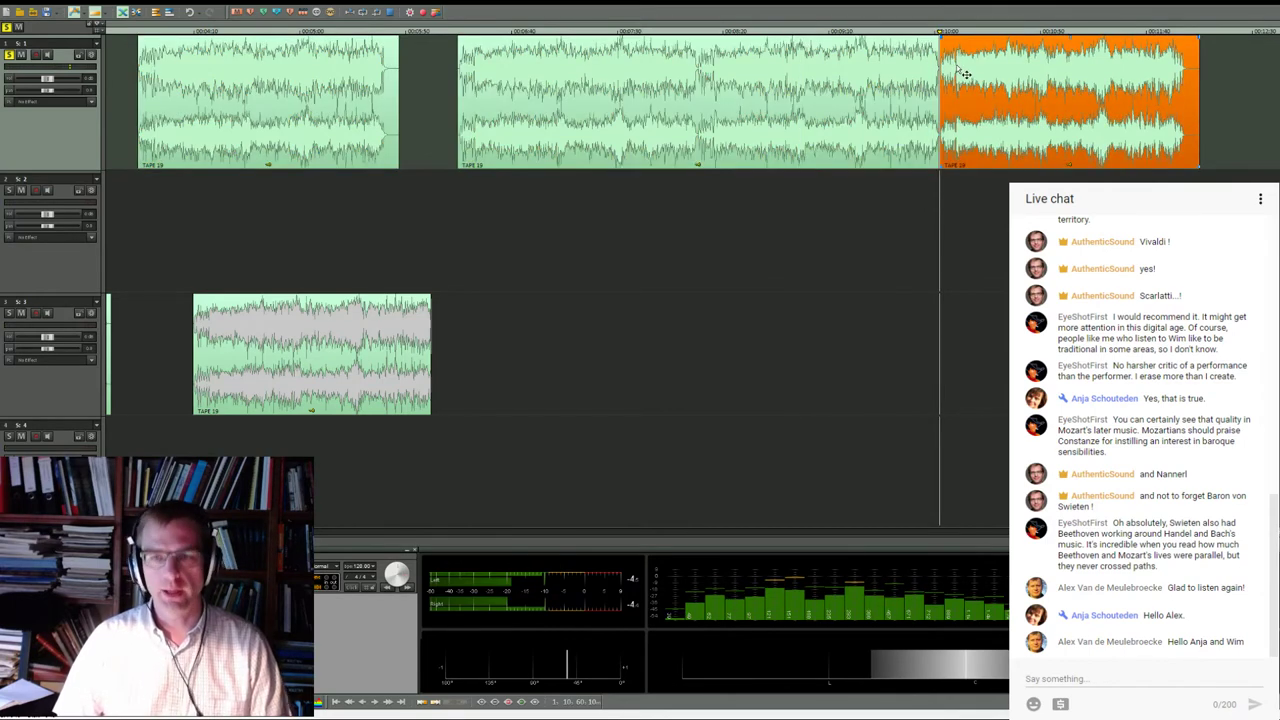
left_click(698, 32)
left_click(720, 80)
key("s")
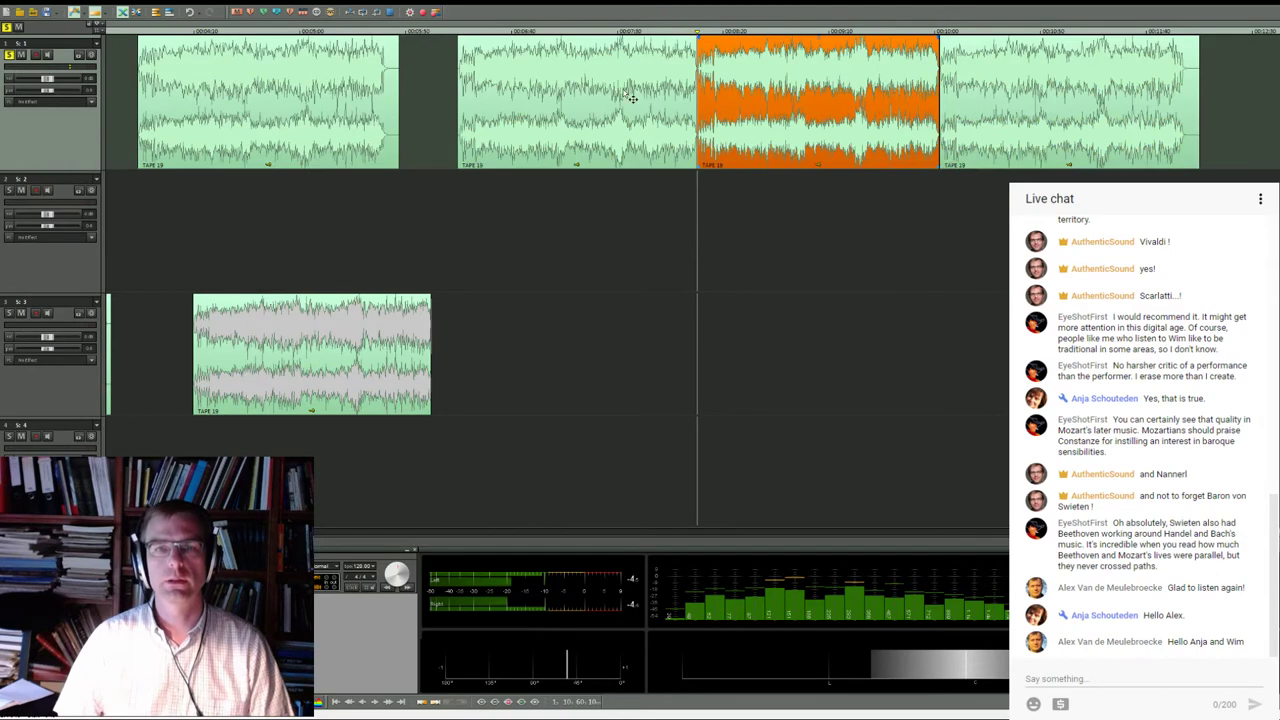
Move the long clip's first and third pieces to track 3 and shift its middle piece earlier on track 1, behind the second clip
left_click_drag(566, 126, 606, 384)
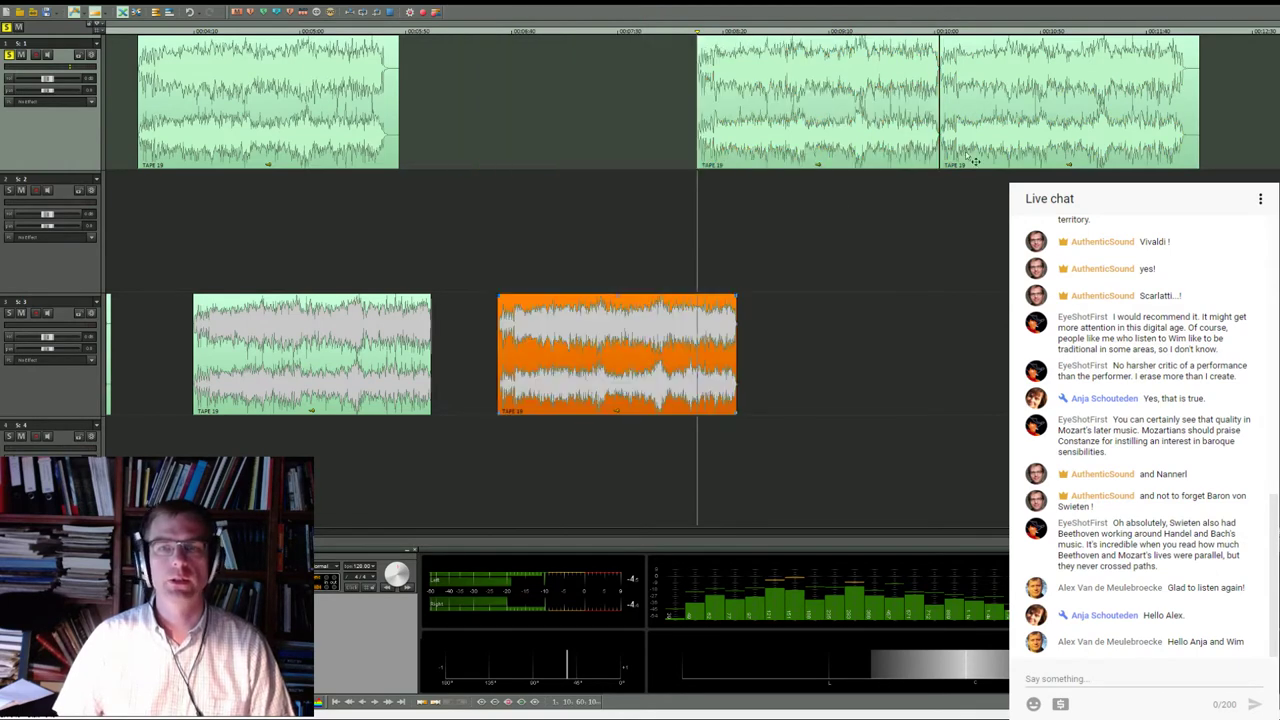
left_click_drag(986, 152, 800, 410)
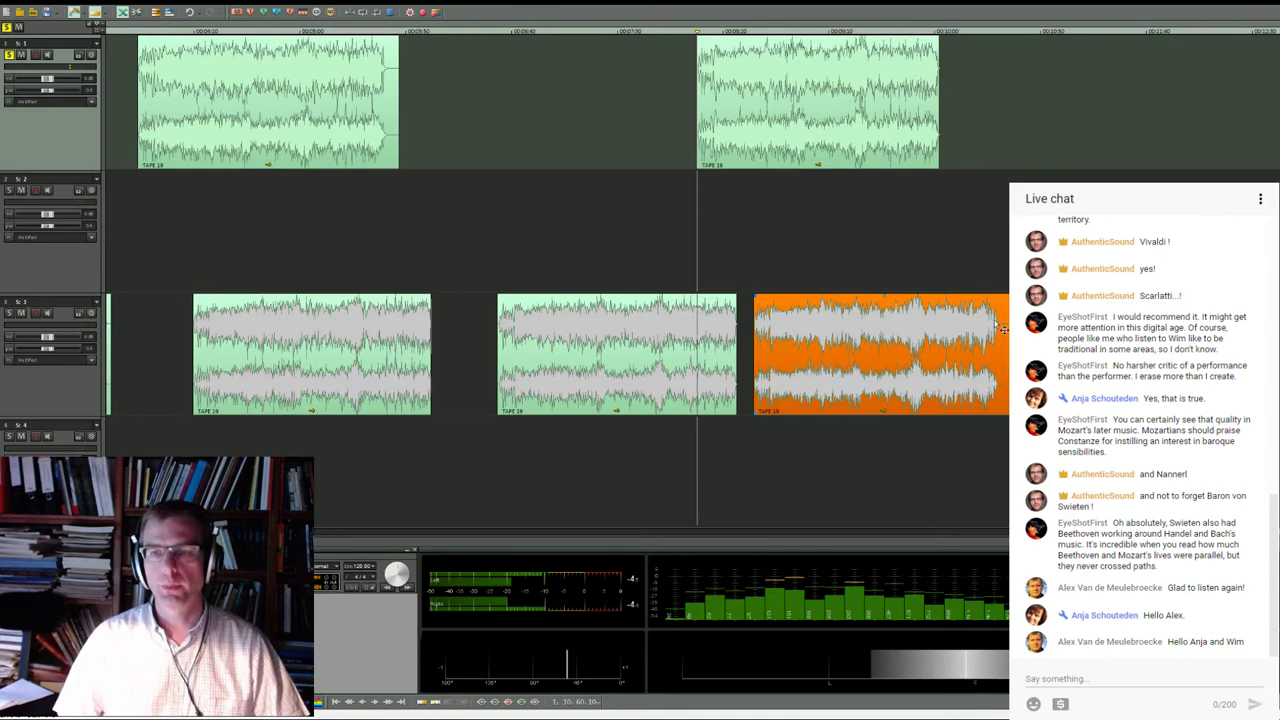
scroll(990, 300, "left", 1)
scroll(960, 200, "right", 1)
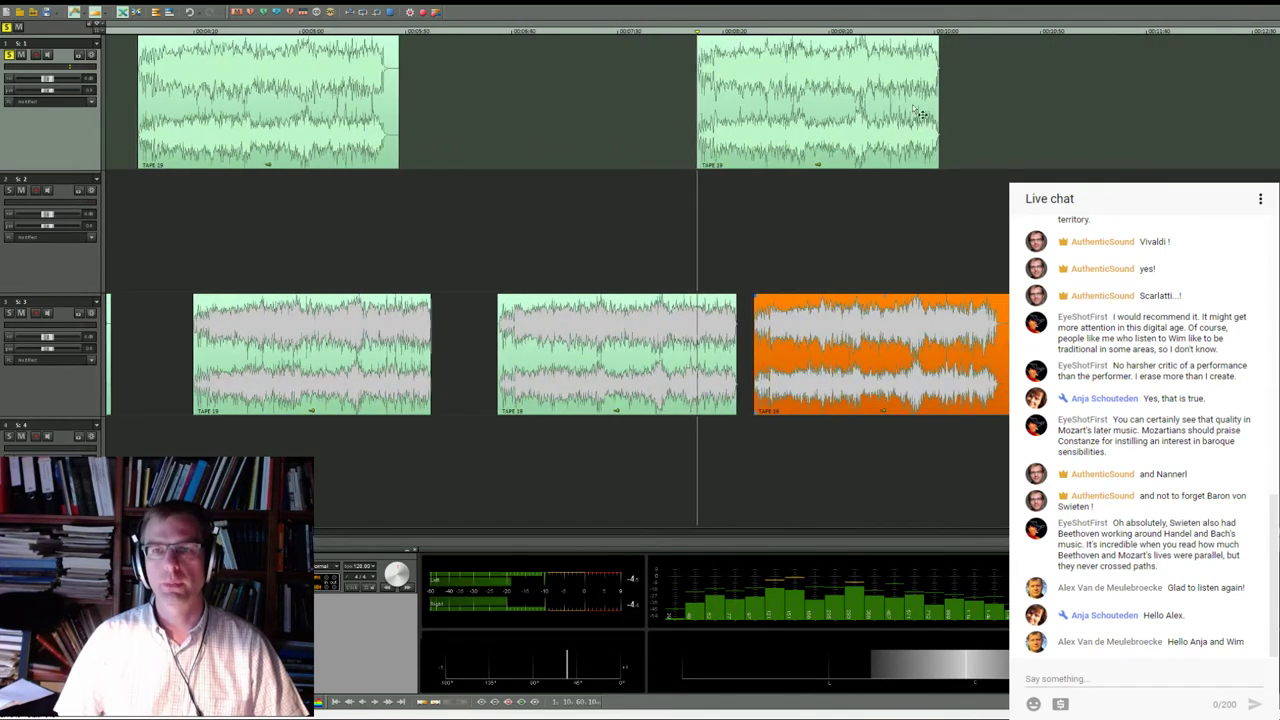
scroll(826, 191, "down", 3)
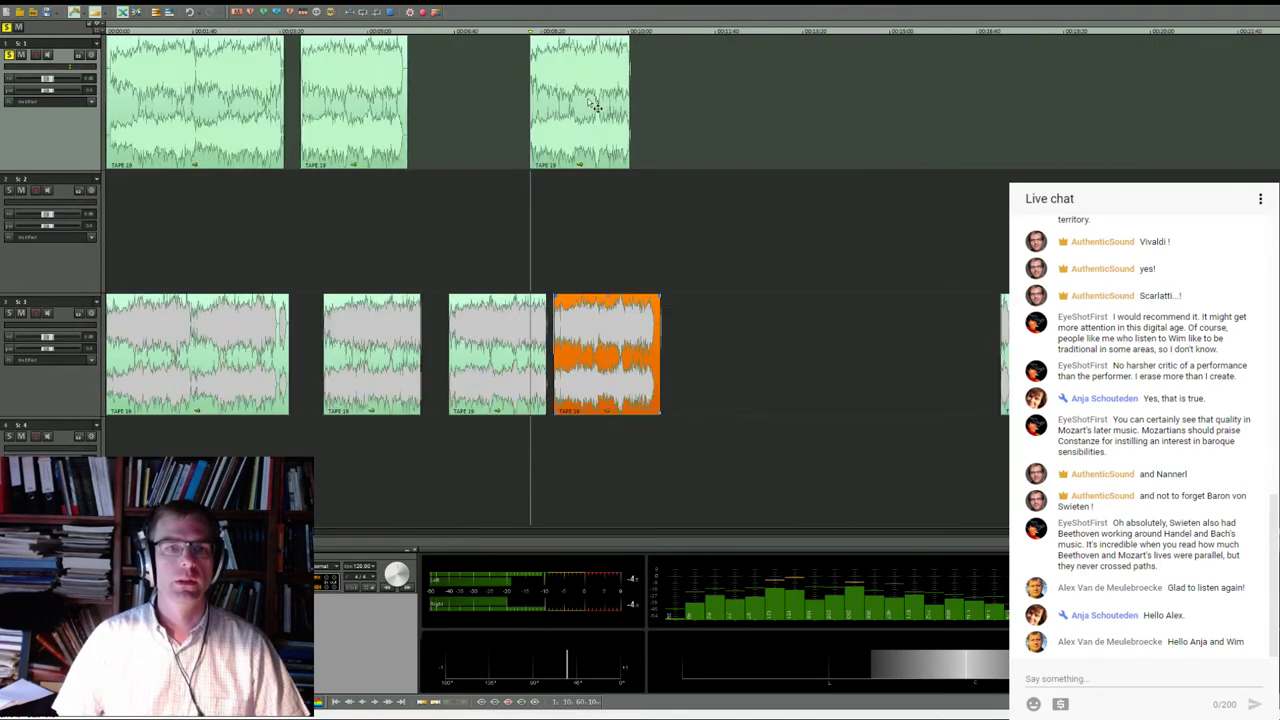
left_click_drag(594, 104, 483, 112)
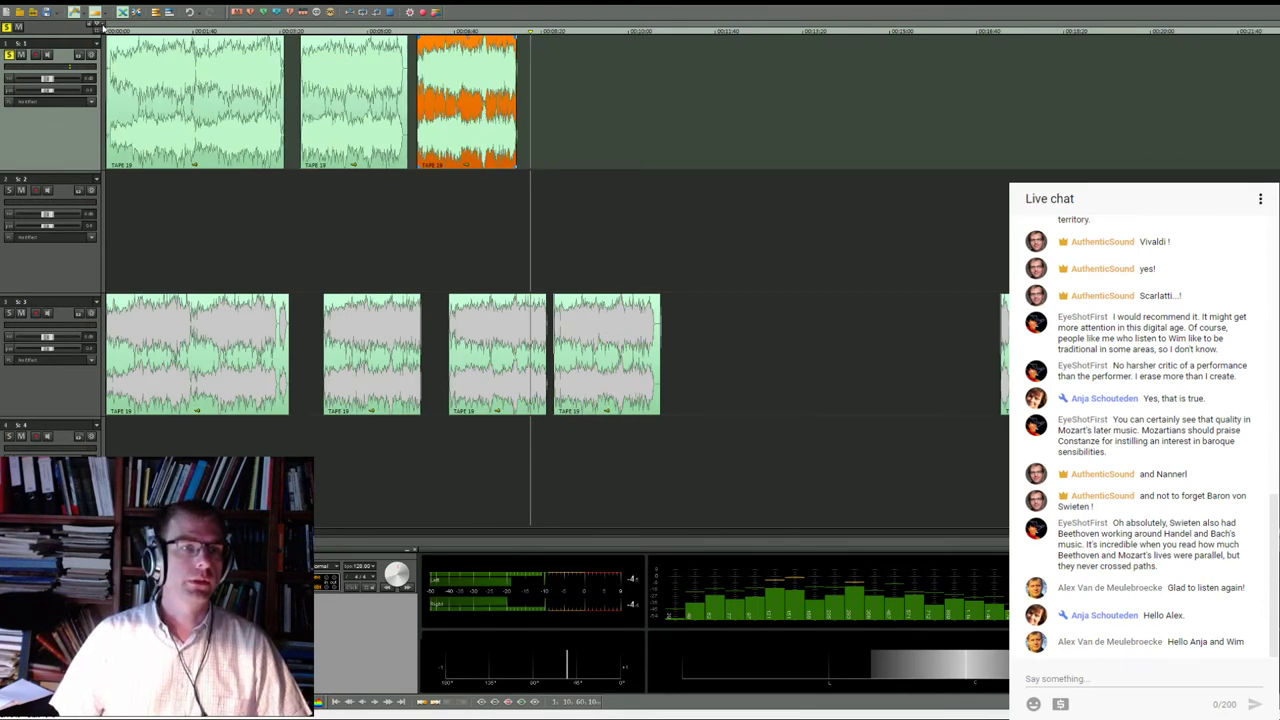
Move the second clip to track 2 directly after the first clip's end, and shift track 1's last clip earlier to follow it
left_click(262, 29)
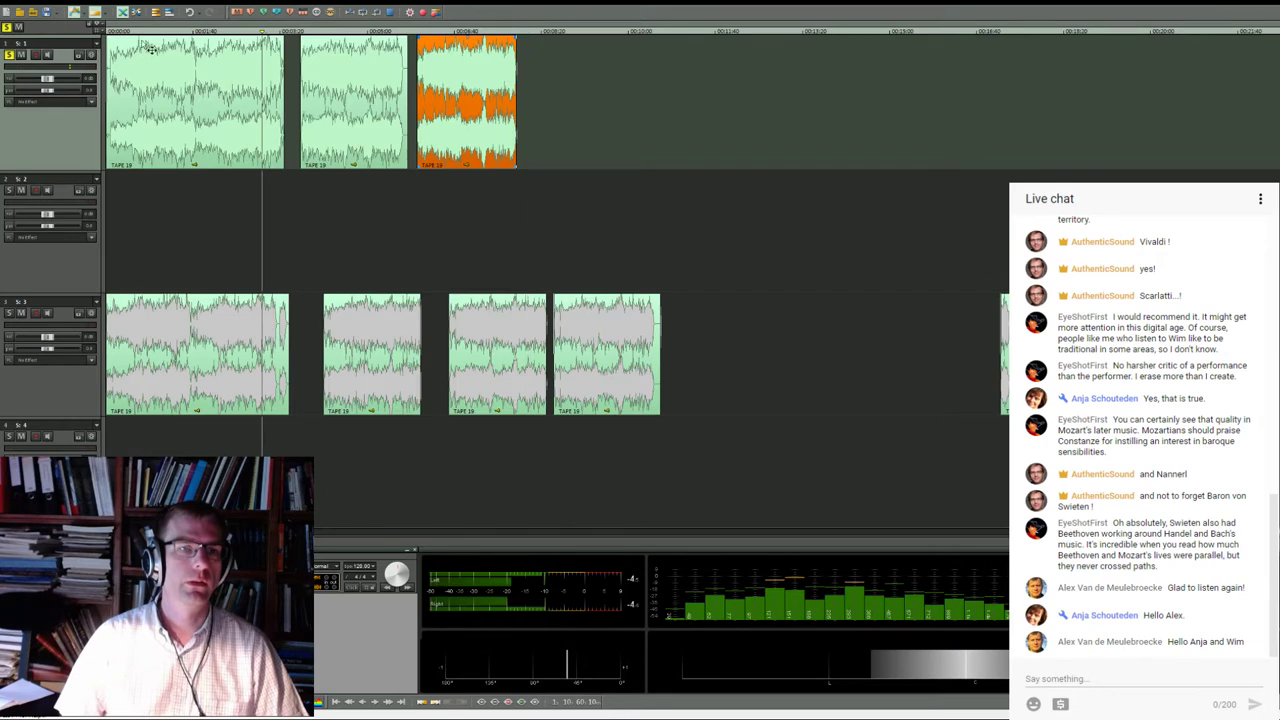
left_click(109, 30)
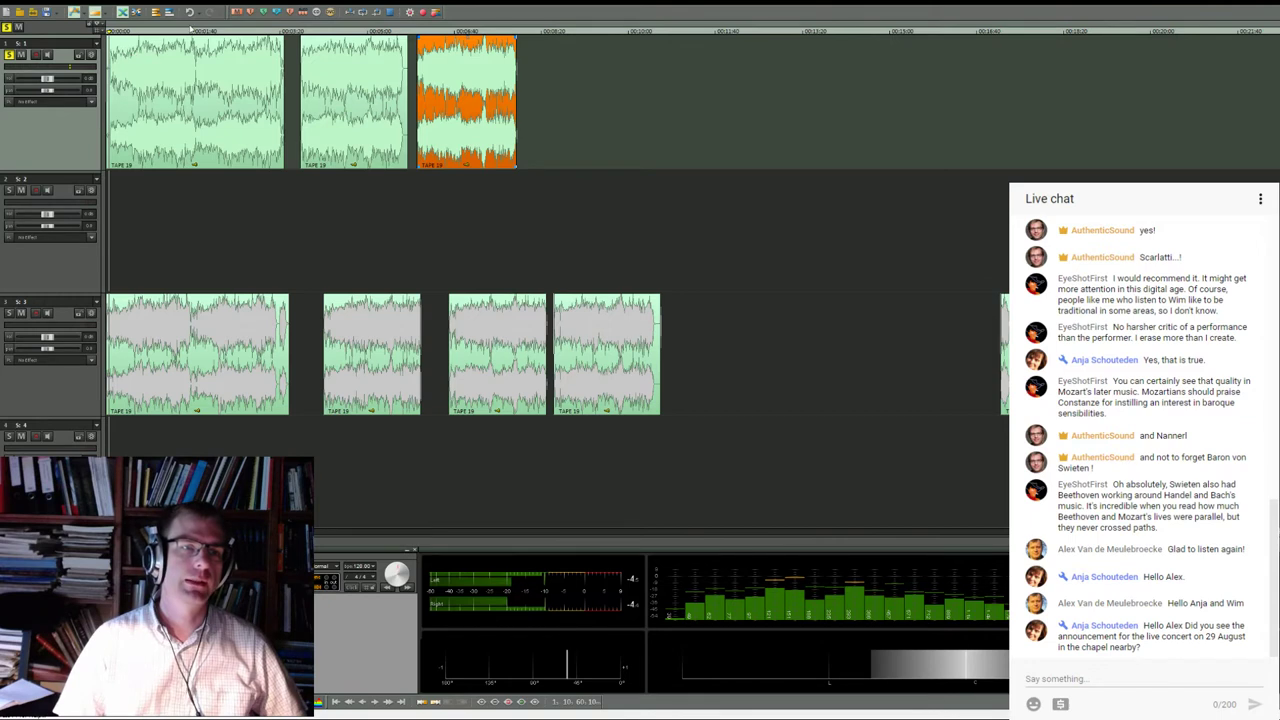
left_click_drag(318, 80, 316, 205)
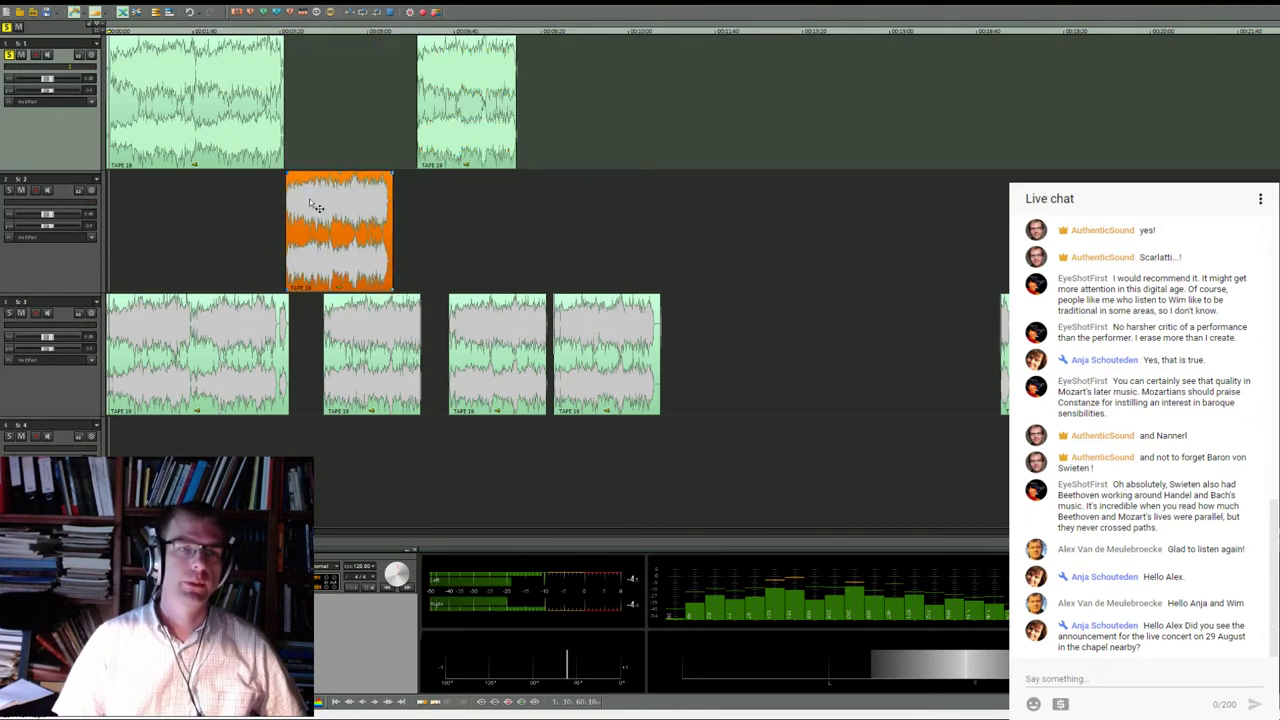
left_click_drag(456, 128, 440, 124)
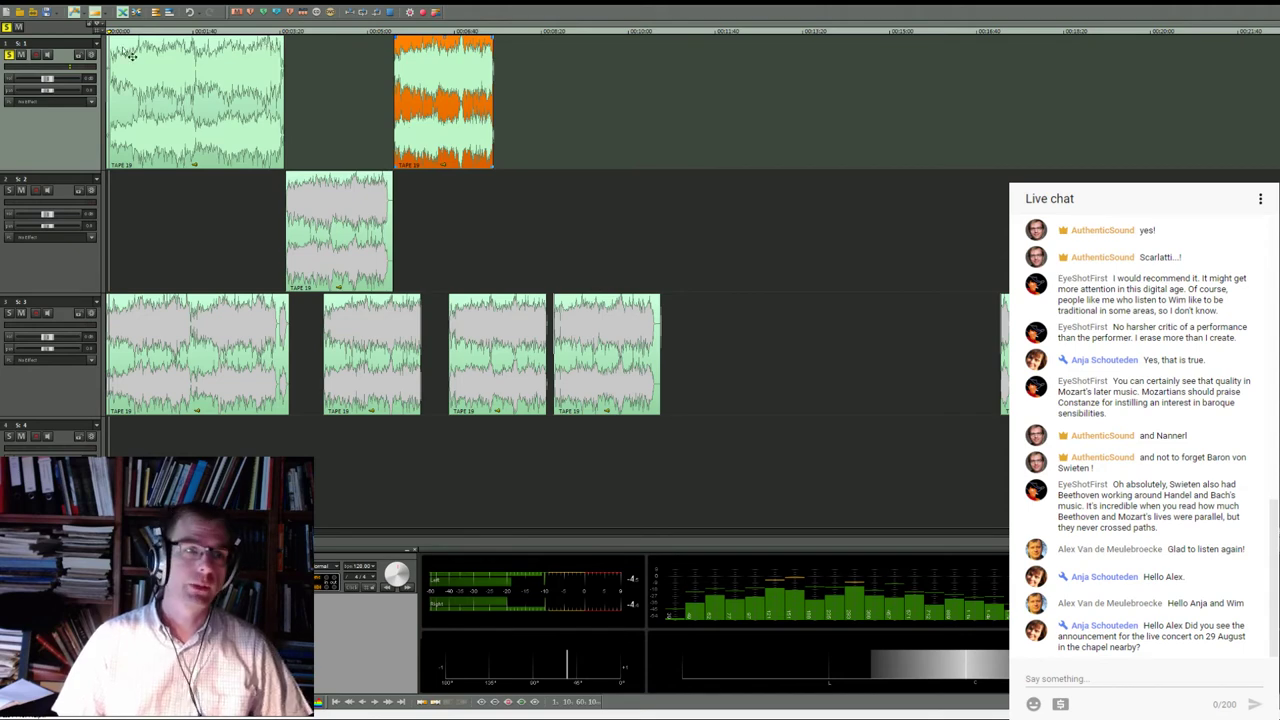
Trim about 1.5 s off the quiet start of the first clip on track 1 and move the clip back to the project start
scroll(158, 147, "up", 2)
scroll(182, 152, "down", 1)
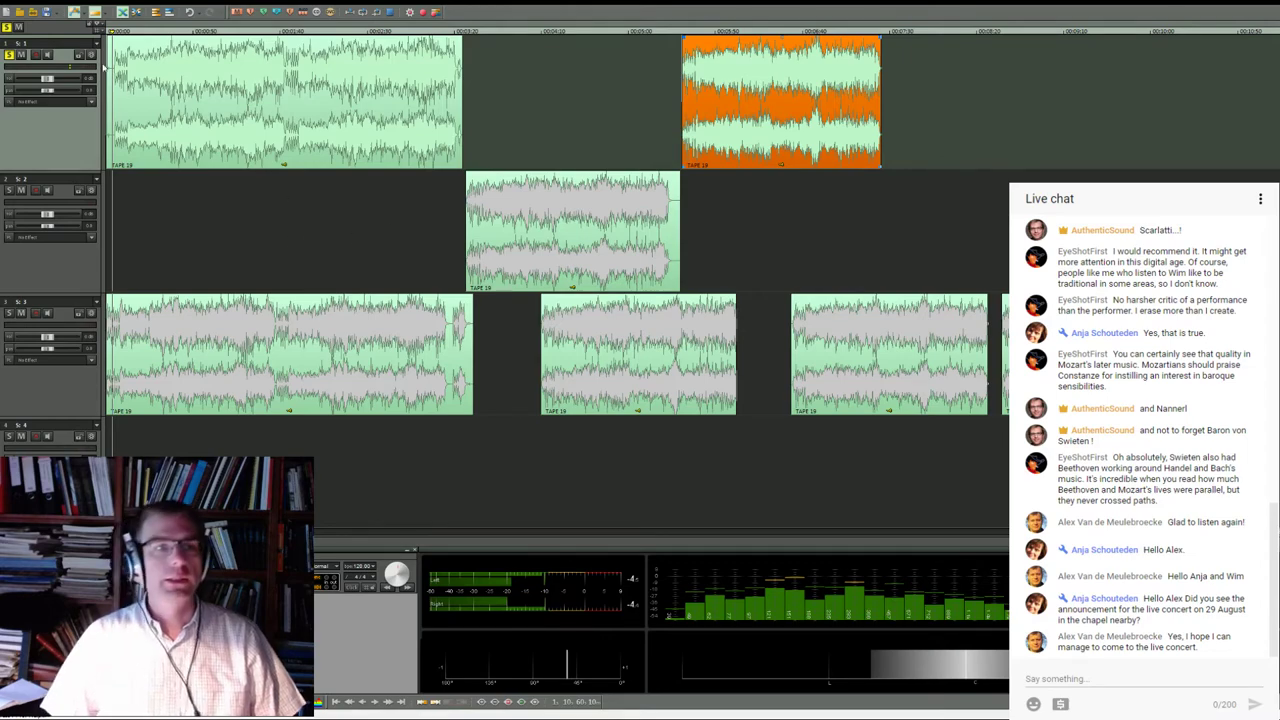
scroll(150, 130, "up", 3)
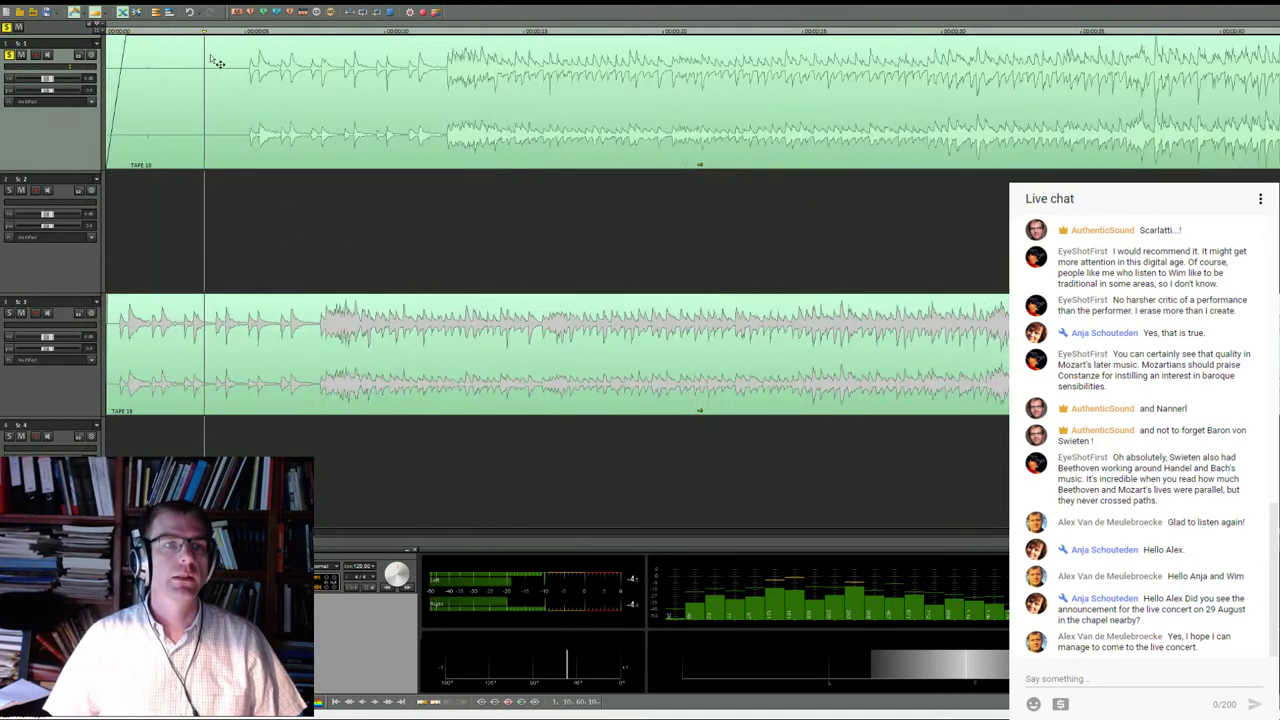
left_click(137, 33)
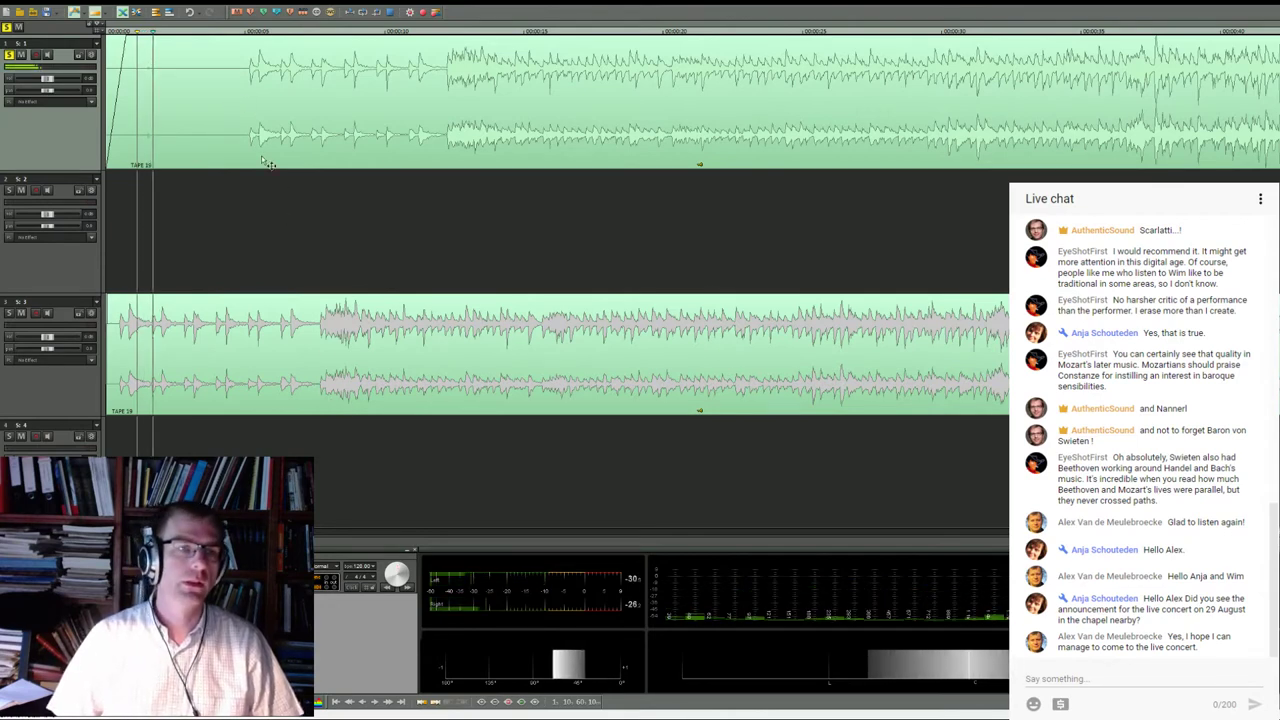
key("space")
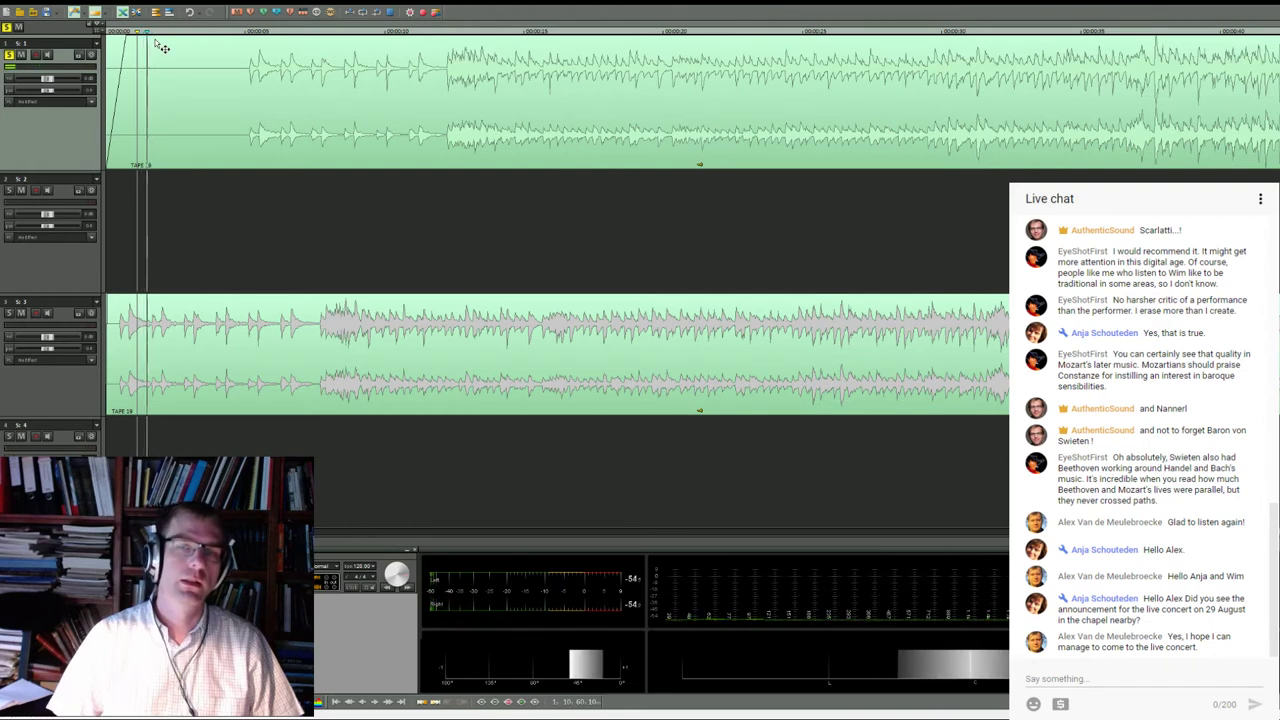
key("space")
left_click_drag(118, 163, 155, 164)
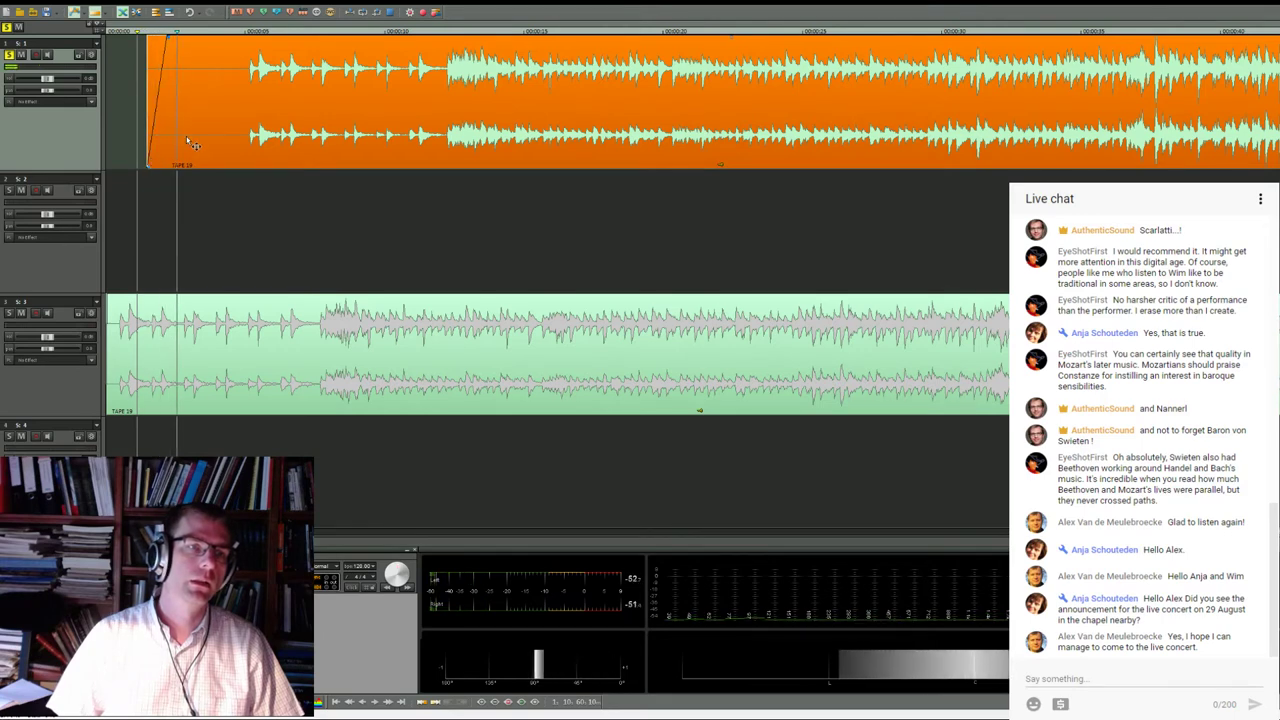
scroll(190, 103, "down", 2)
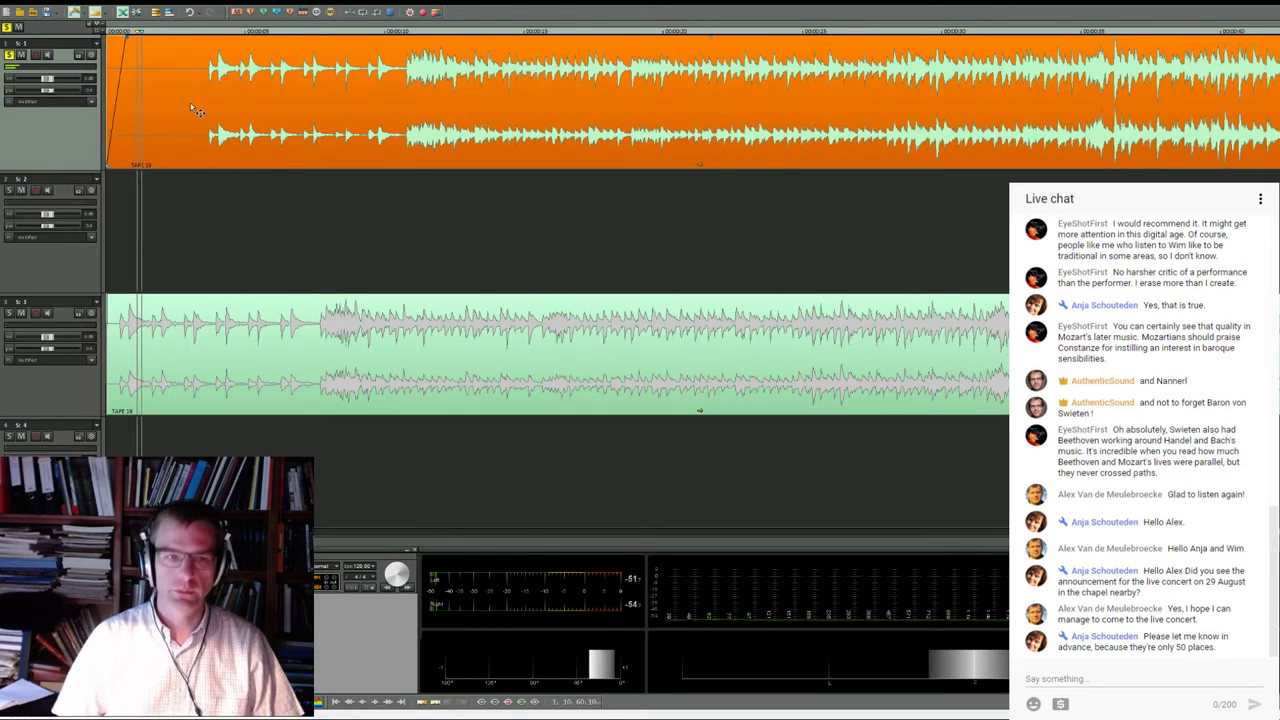
scroll(346, 219, "down", 2)
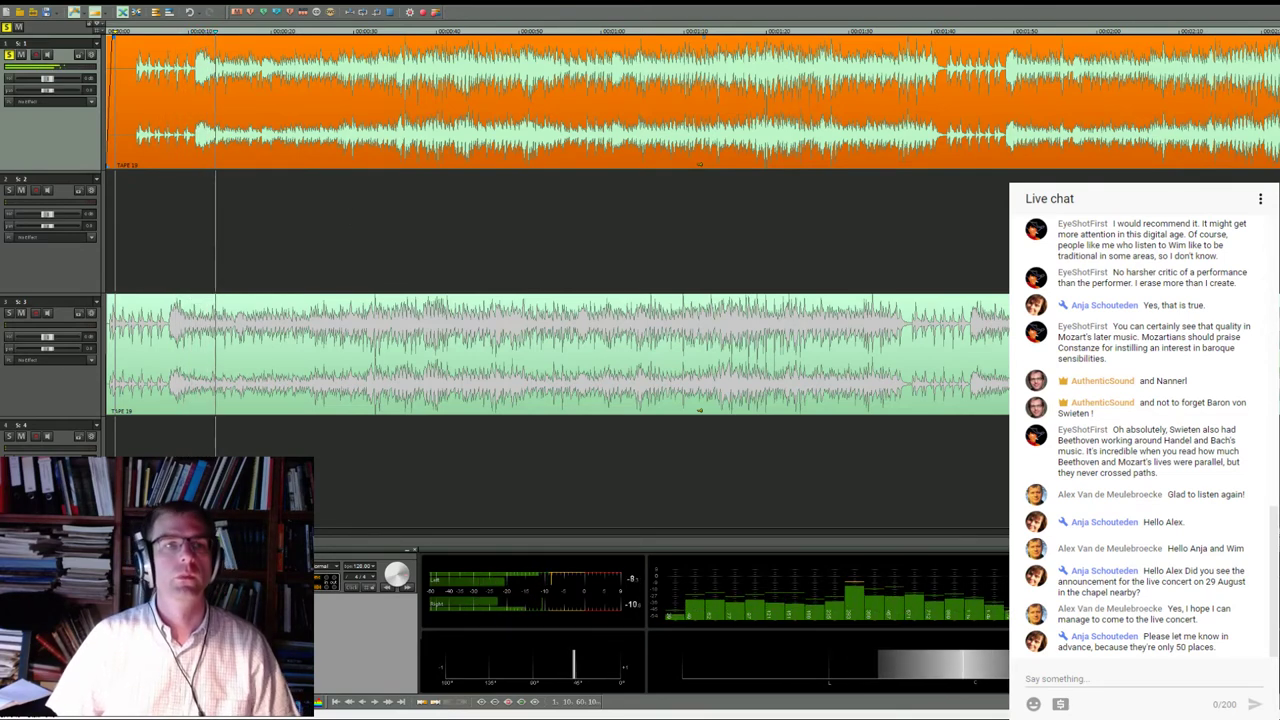
Audition the first clip on track 1 from just before the trill at about 10 s
left_click(190, 32)
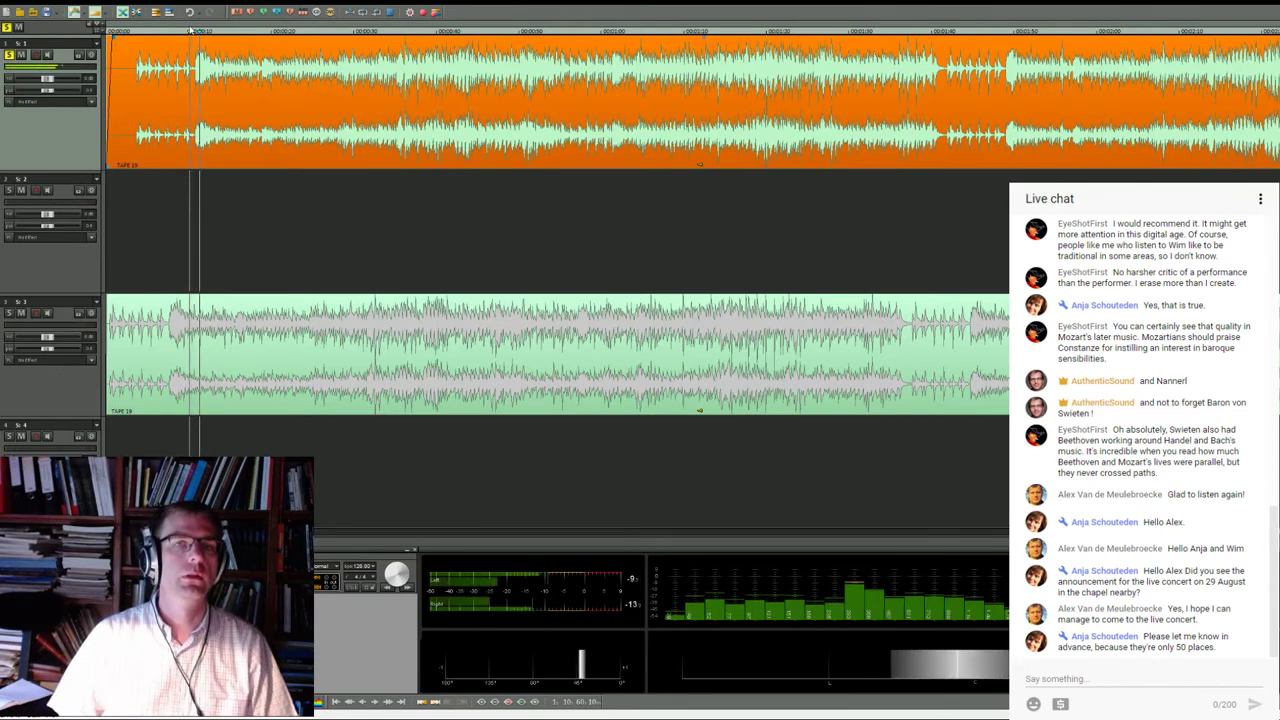
left_click(190, 32)
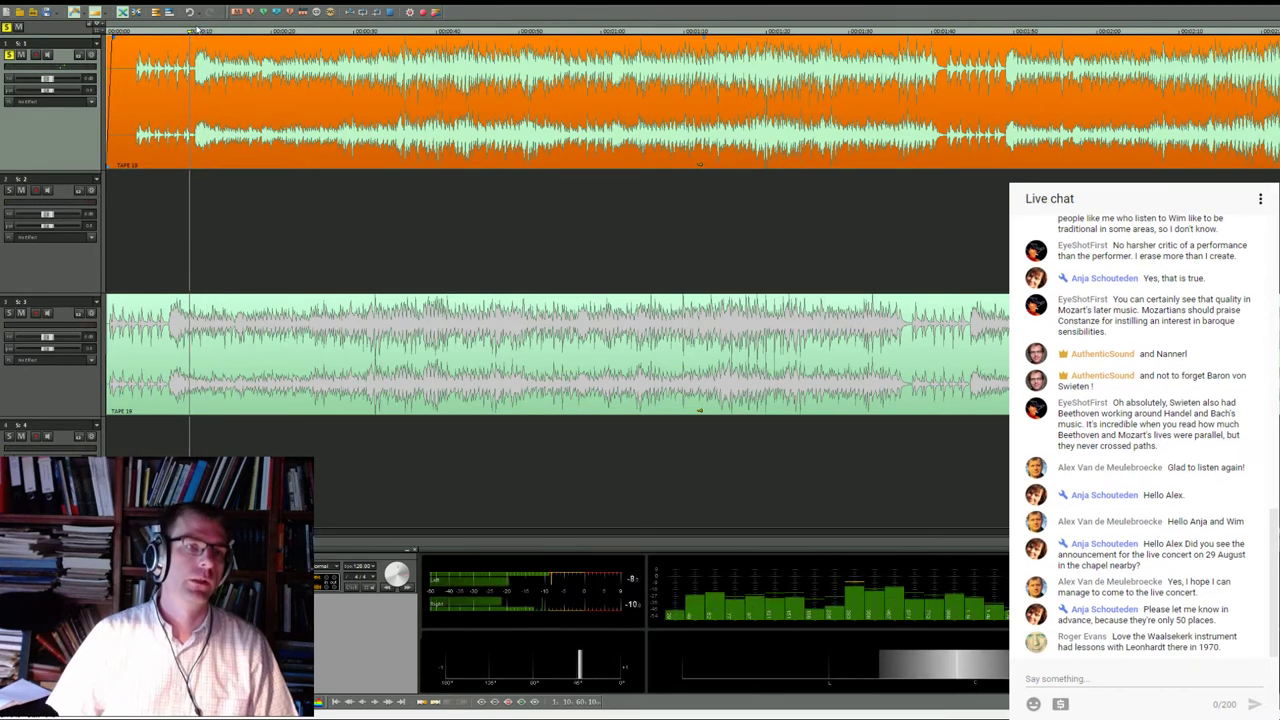
left_click(193, 31)
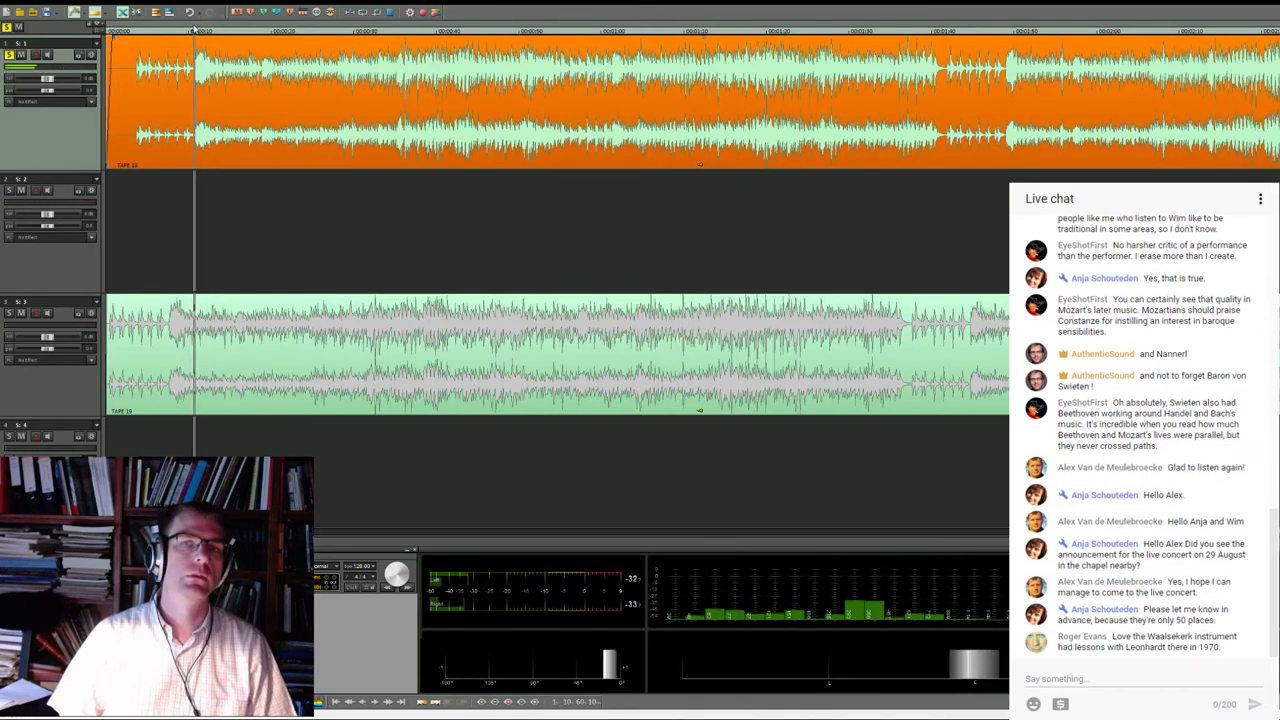
left_click(193, 31)
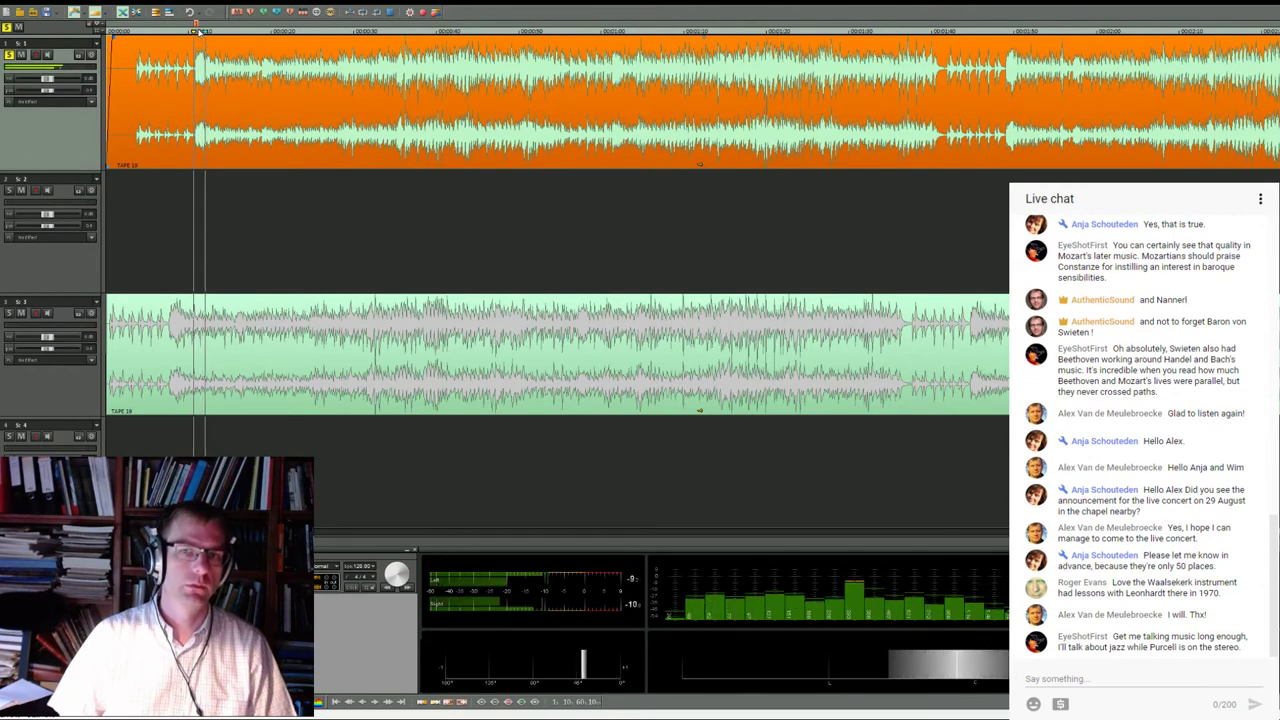
scroll(358, 150, "down", 3)
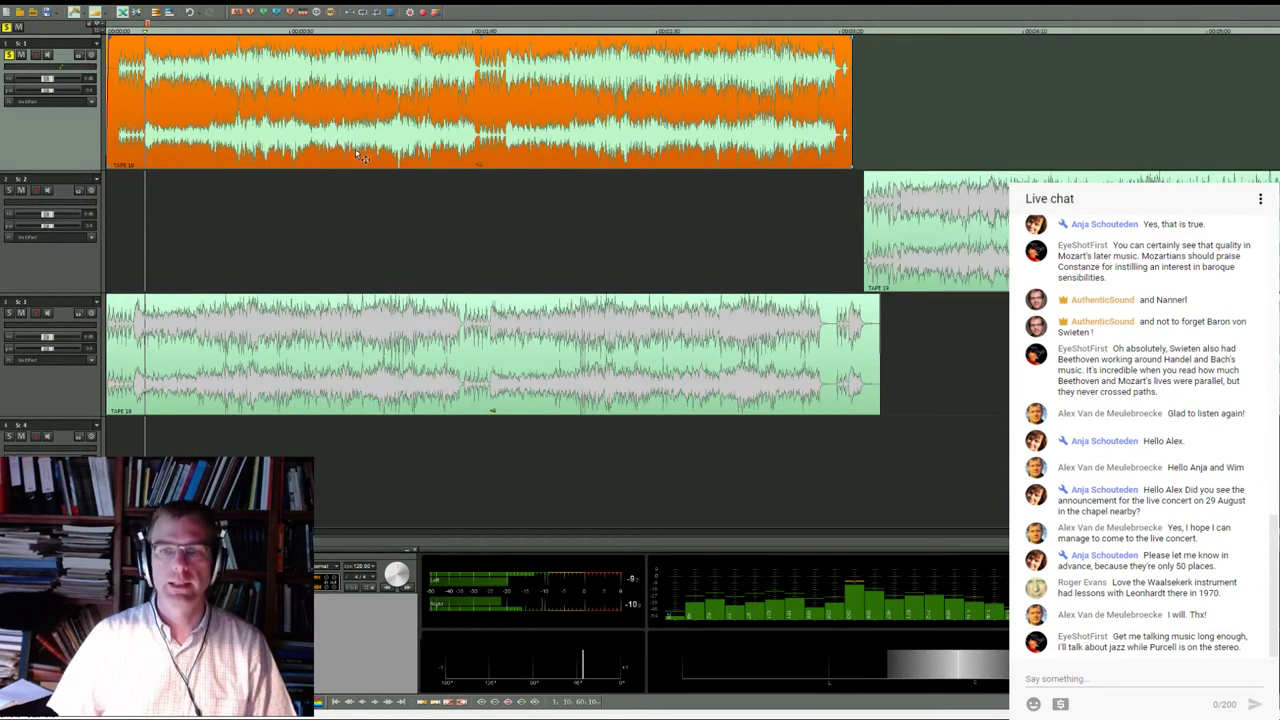
scroll(390, 195, "down", 3)
scroll(870, 316, "down", 3)
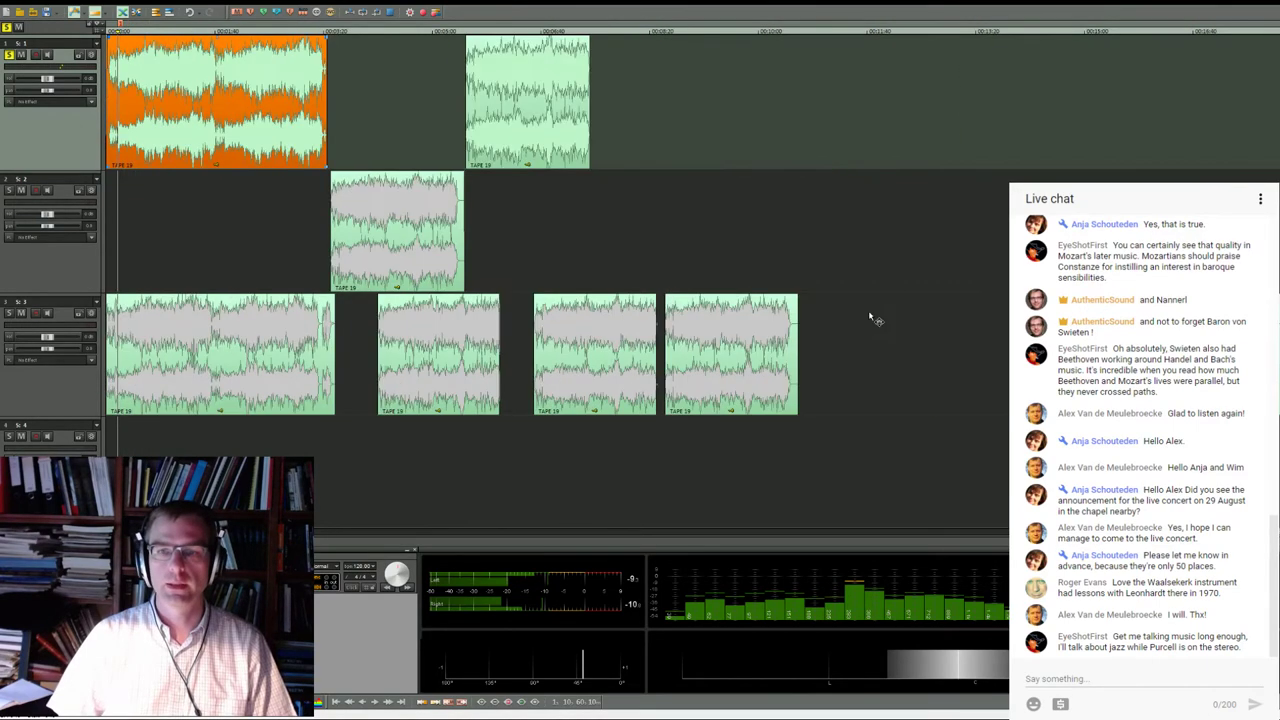
left_click_drag(1220, 350, 659, 77)
left_click(640, 67)
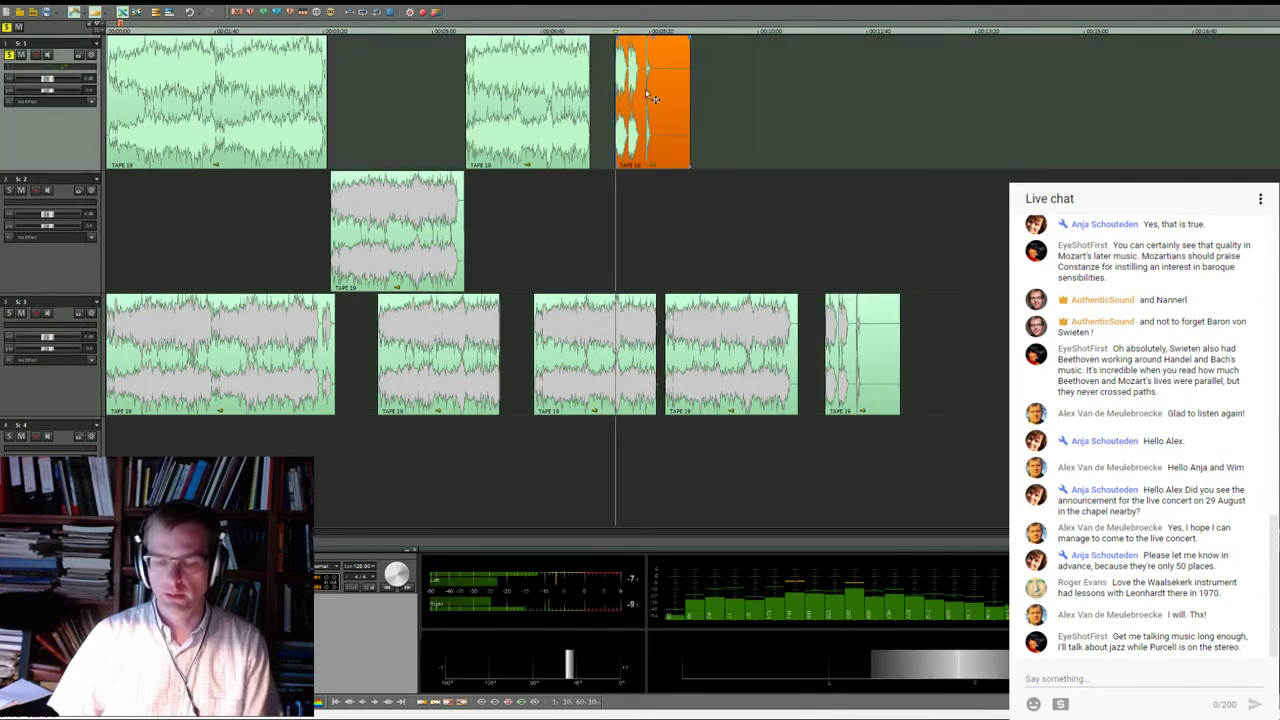
key("Delete")
Copy track 3's first clip behind the last clip on track 1 and trim the copy to the short passage at its end
left_click_drag(303, 372, 818, 163)
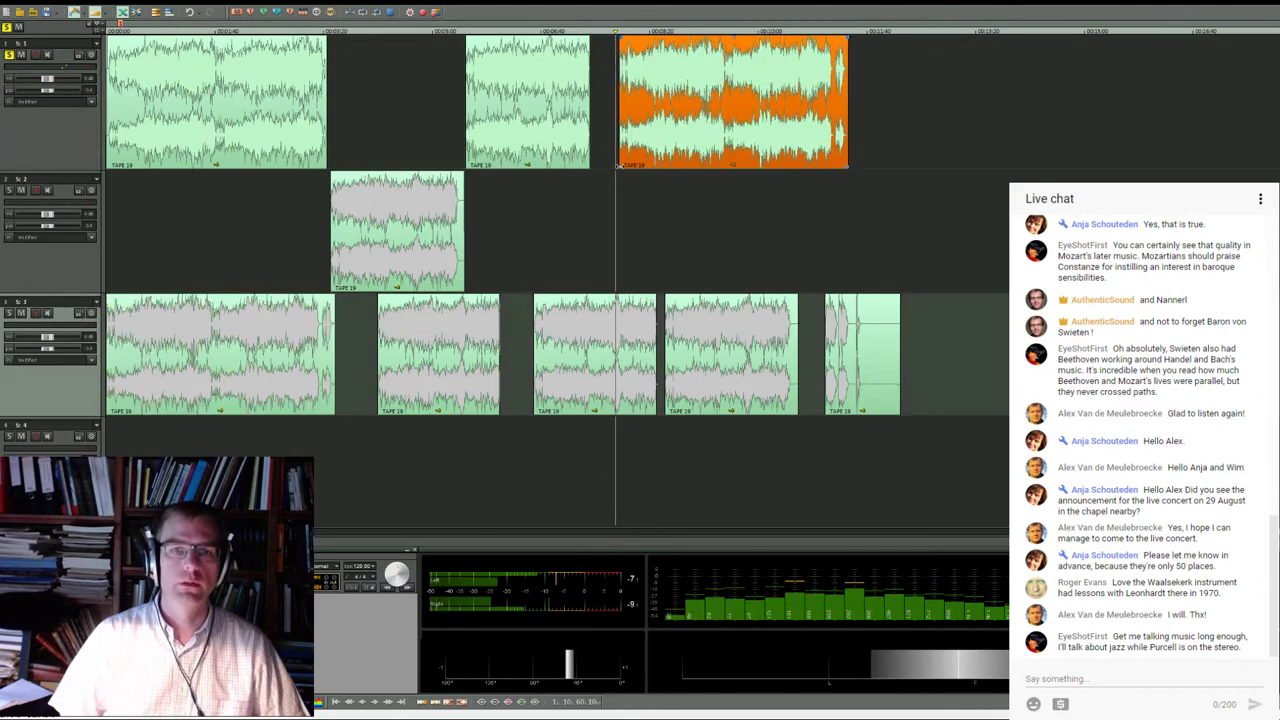
left_click_drag(622, 168, 652, 103)
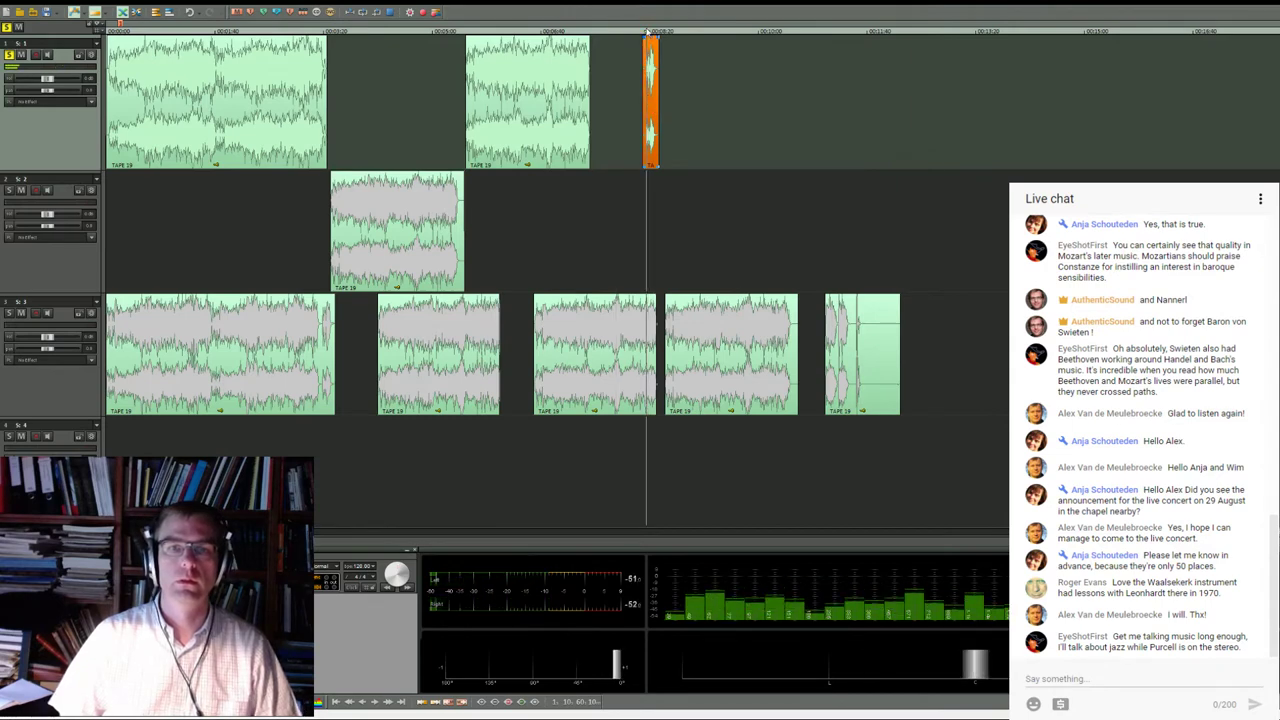
scroll(621, 148, "up", 3)
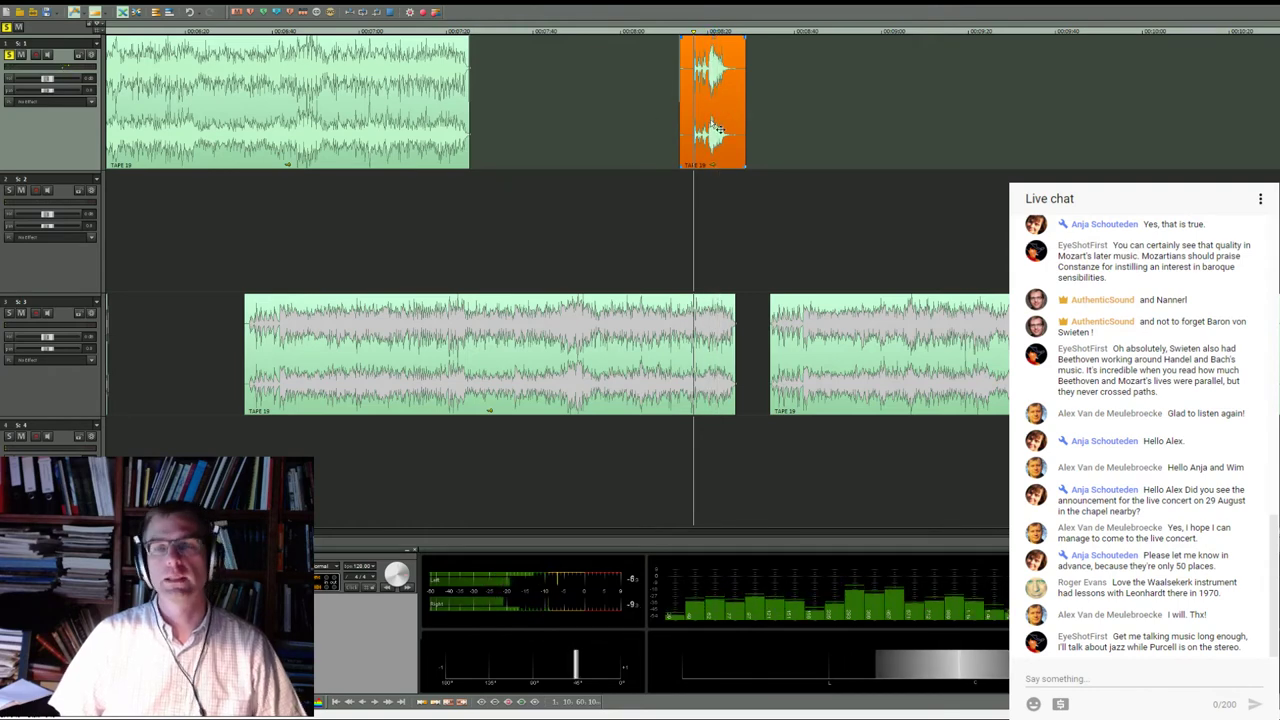
Move the short excerpt to track 2 near the project start, aligning its trill with the trill in the first clip on track 1
scroll(690, 100, "down", 3)
left_click_drag(677, 105, 122, 200)
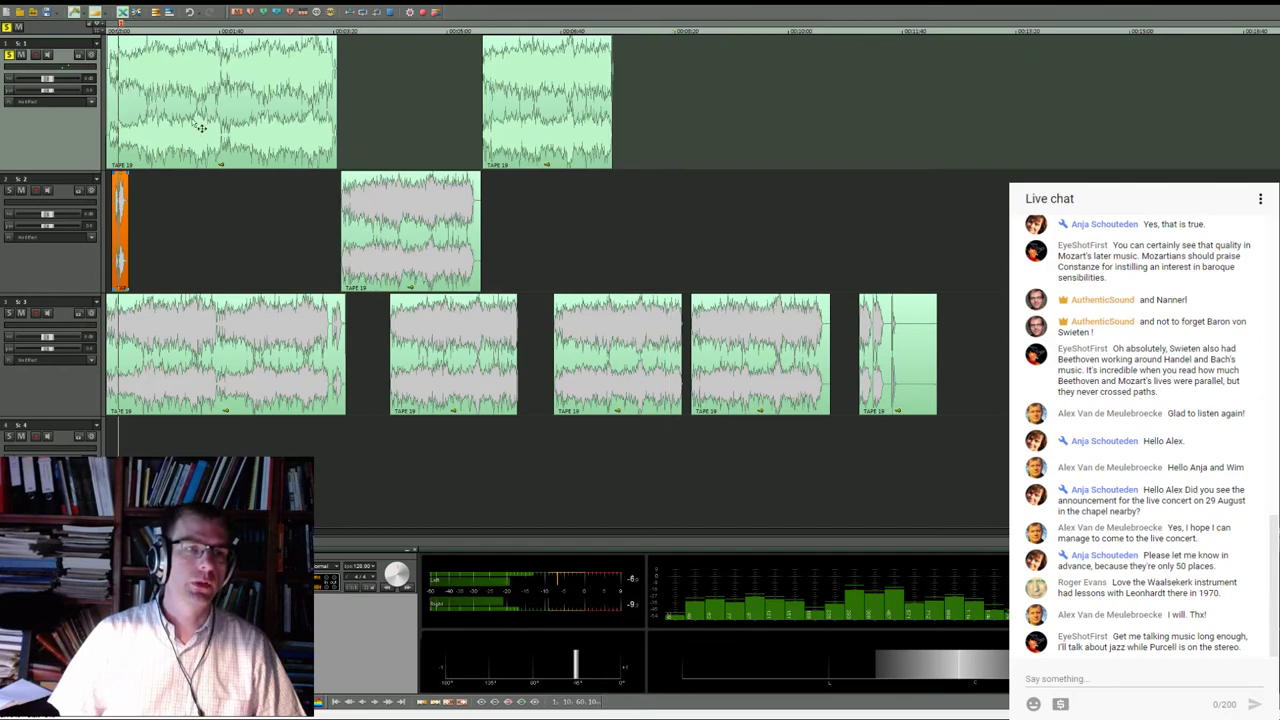
scroll(199, 126, "up", 4)
scroll(222, 270, "up", 2)
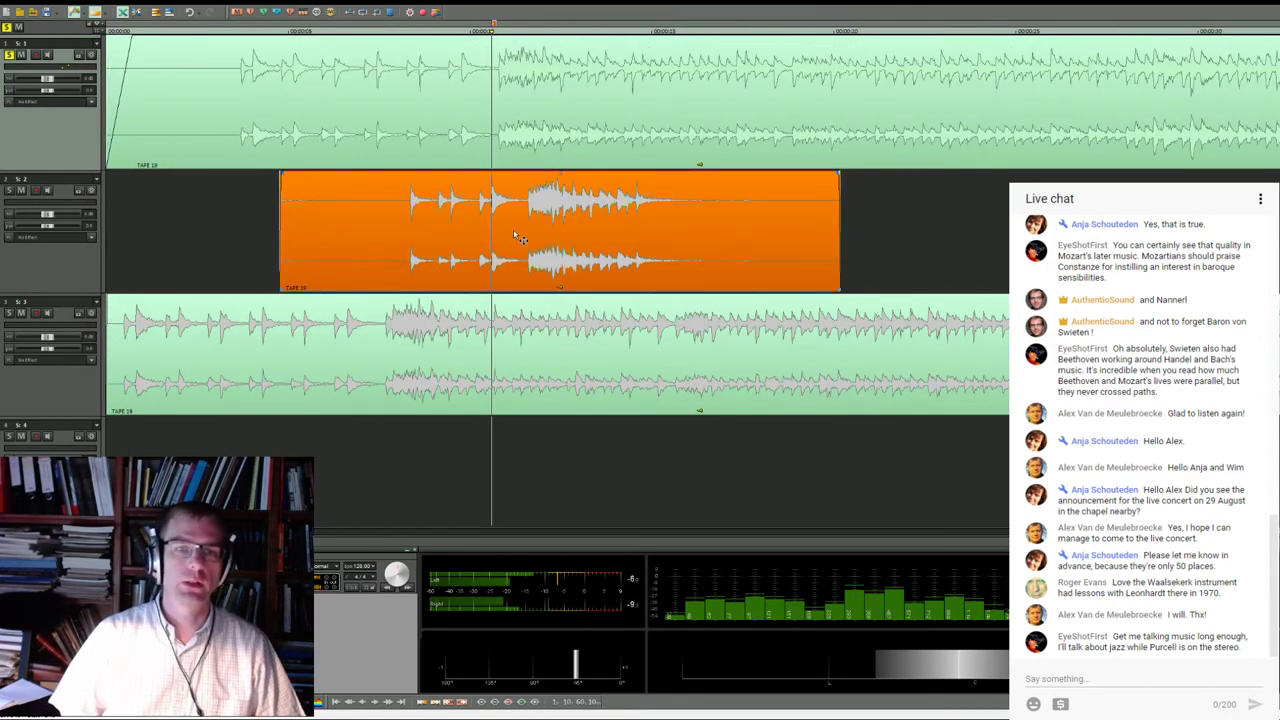
left_click_drag(553, 218, 529, 214)
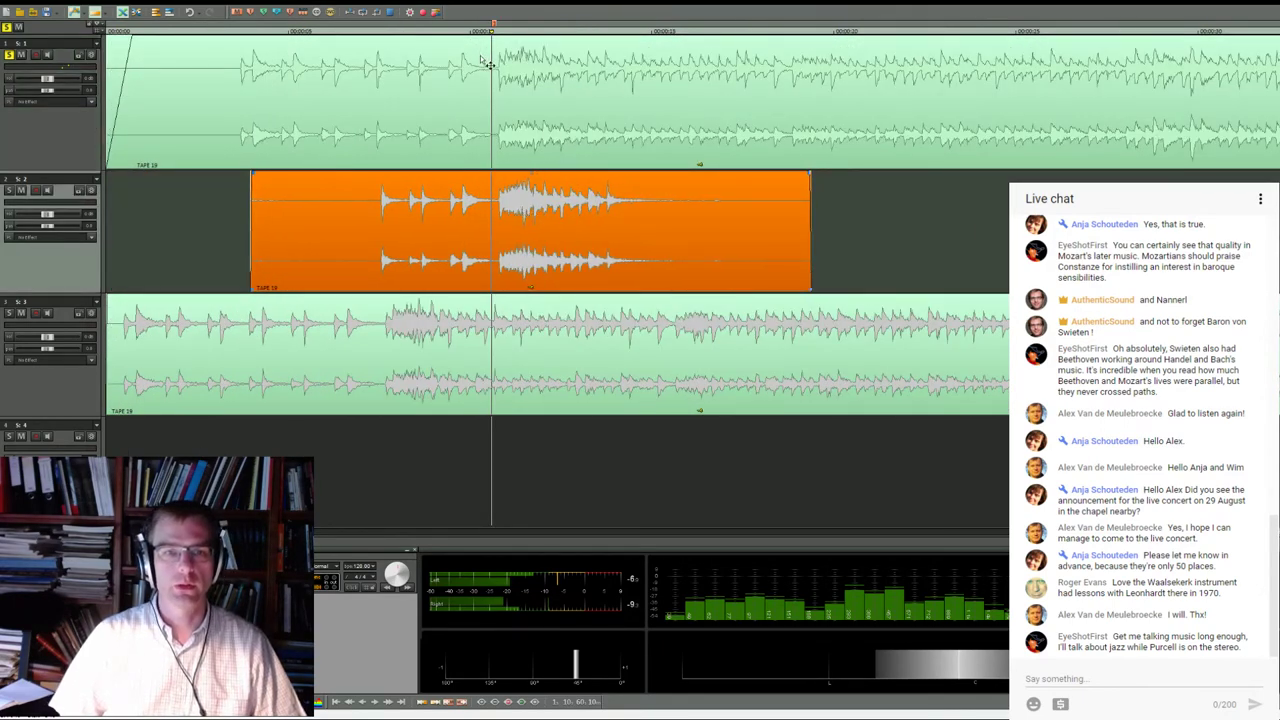
left_click(499, 32)
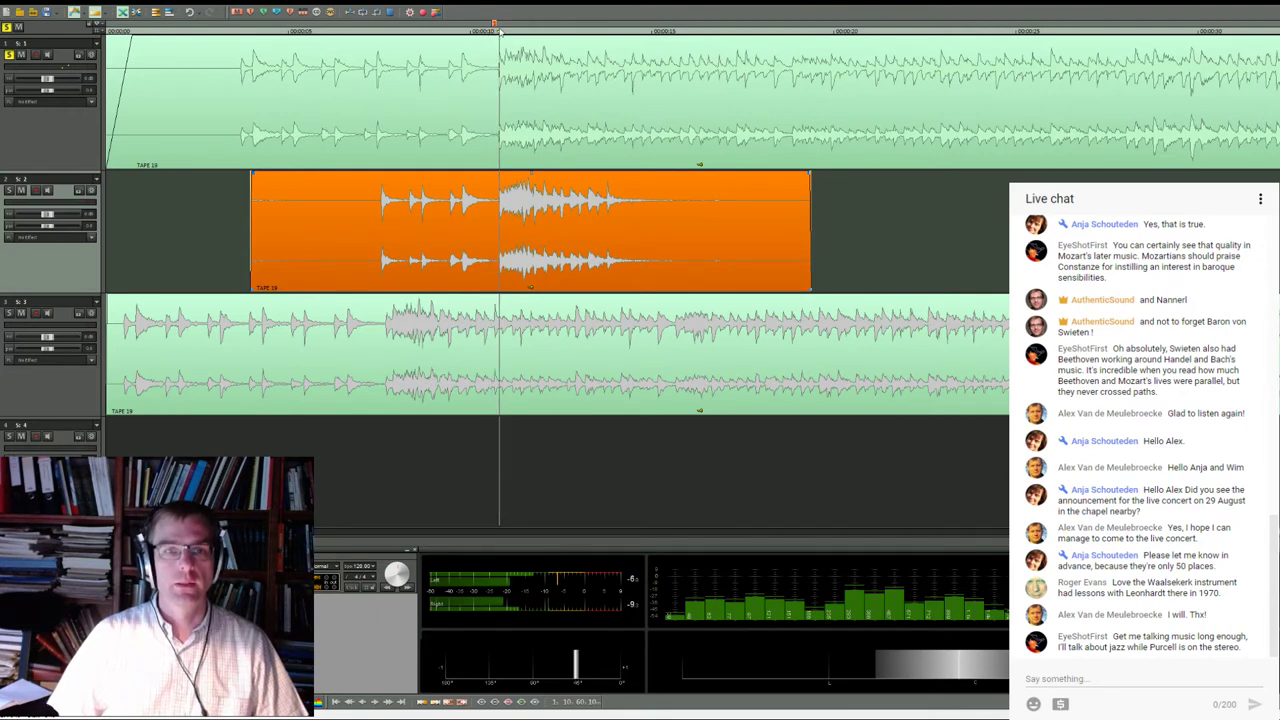
left_click(498, 32)
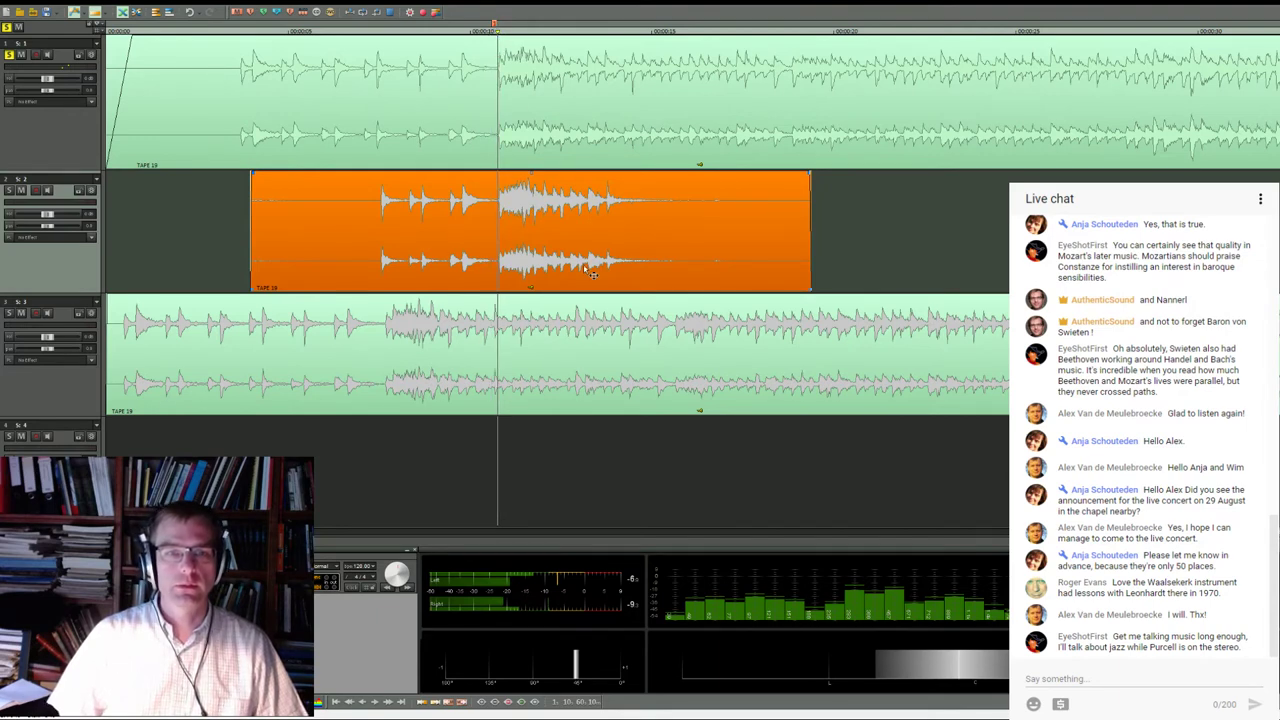
left_click_drag(571, 218, 569, 218)
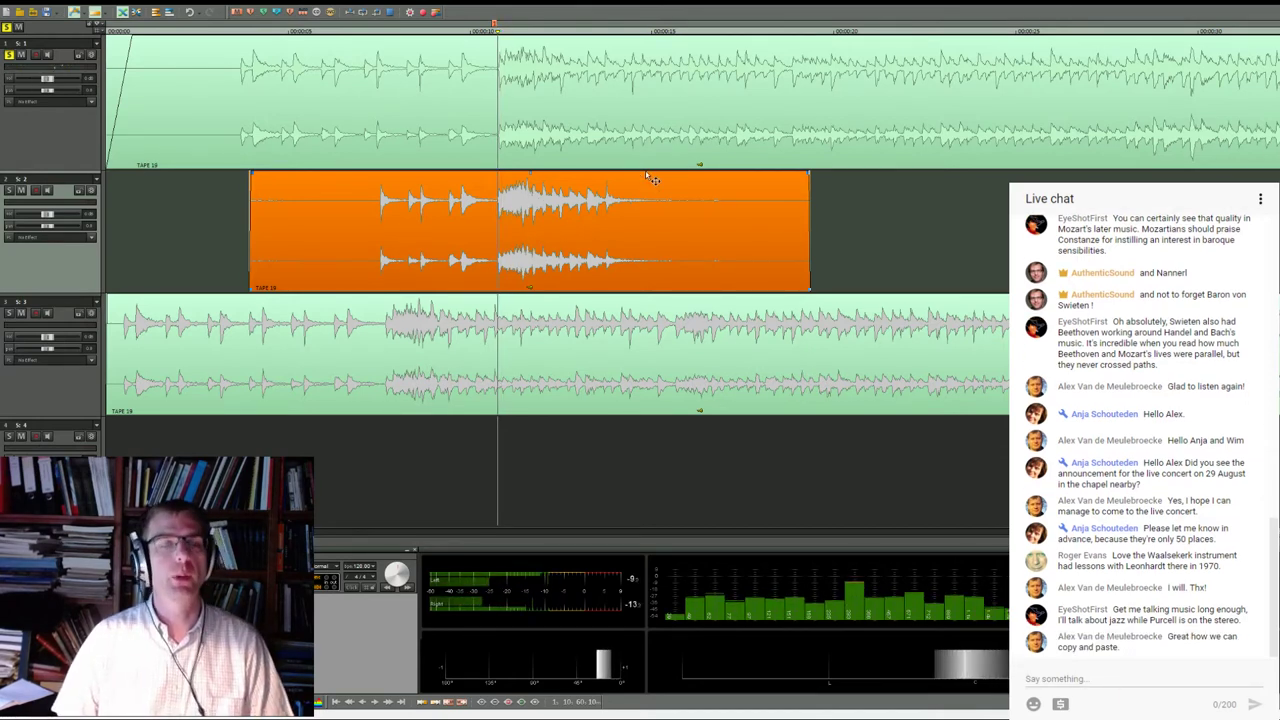
Compare the trill in the two takes by soloing track 1 and track 2 in turn
left_click(8, 55)
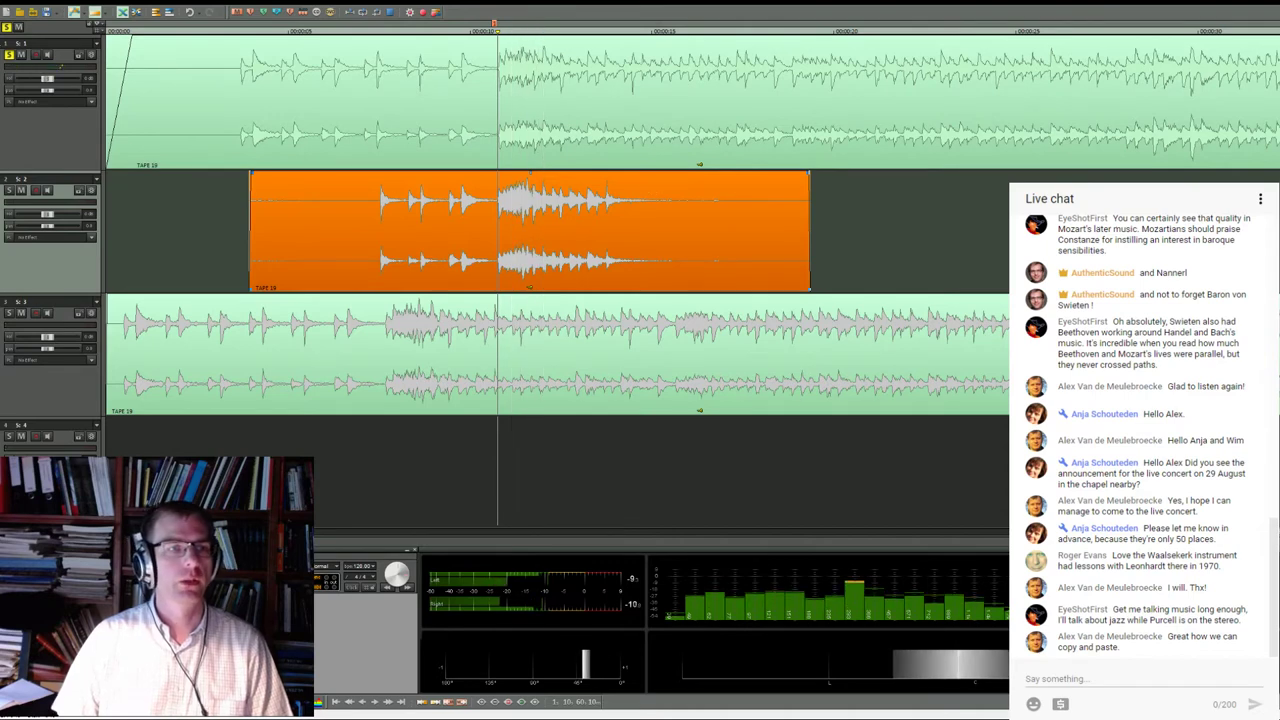
left_click(8, 190)
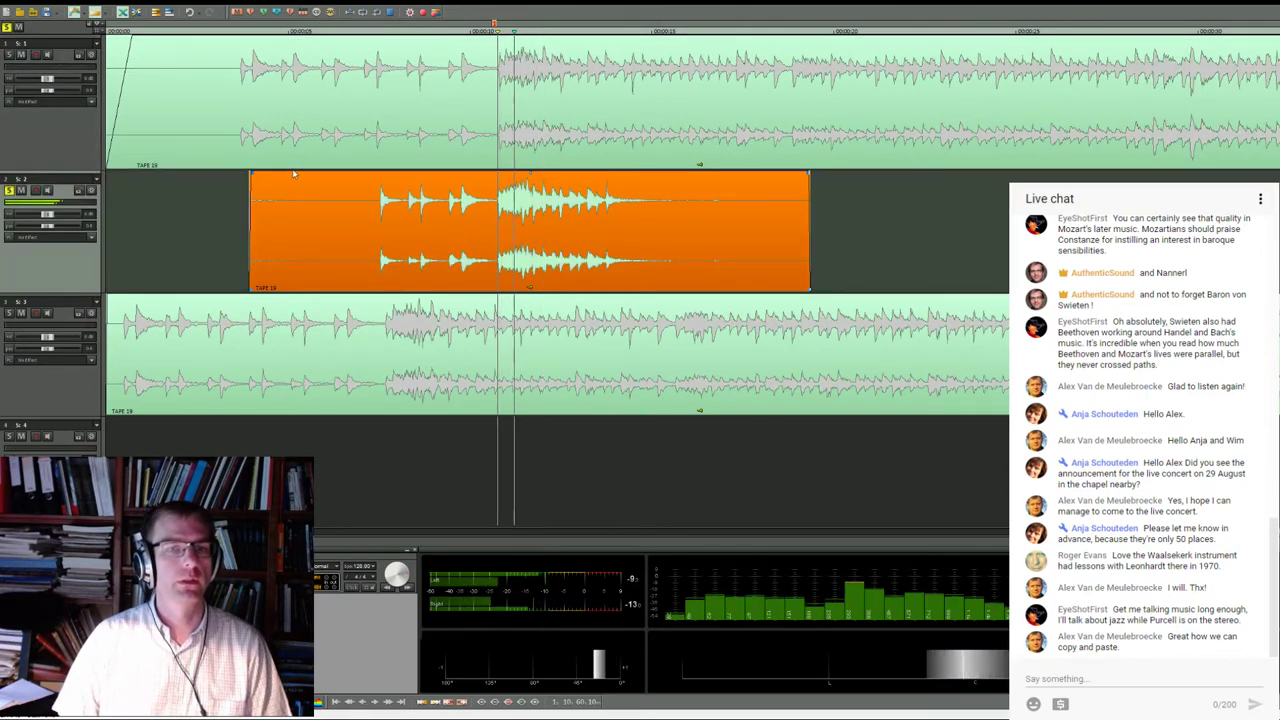
left_click(8, 55)
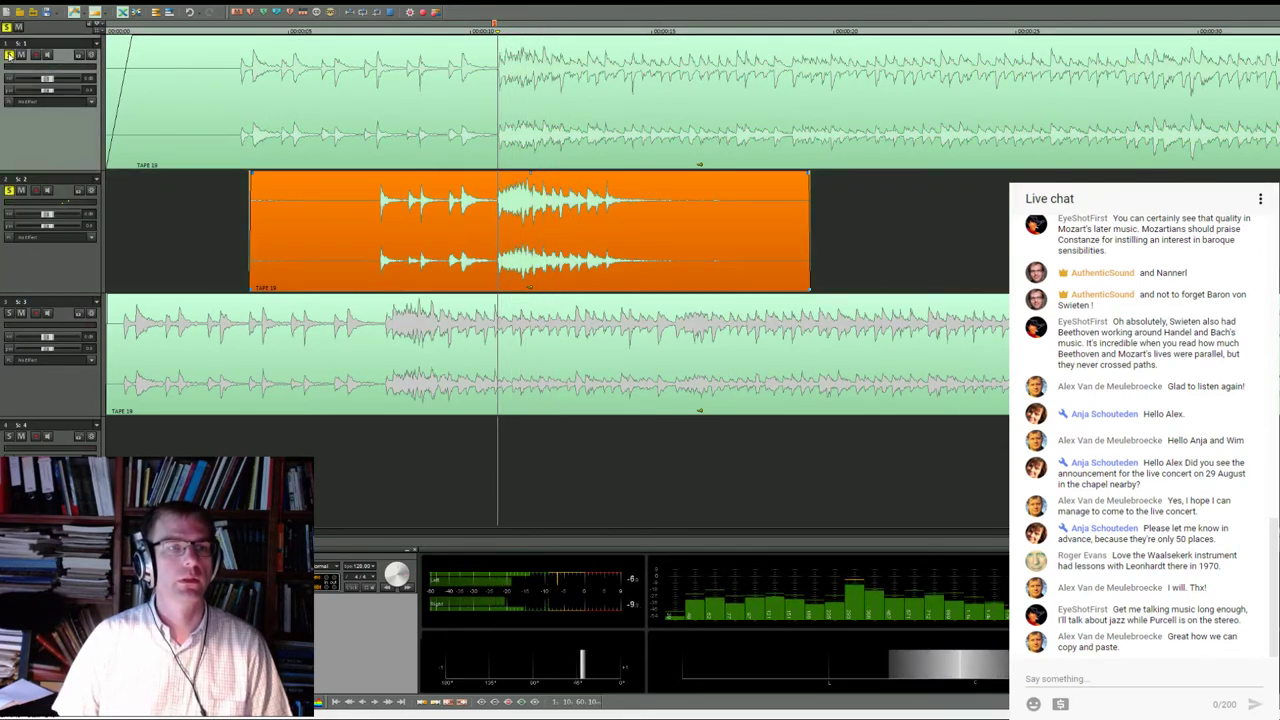
left_click(8, 191)
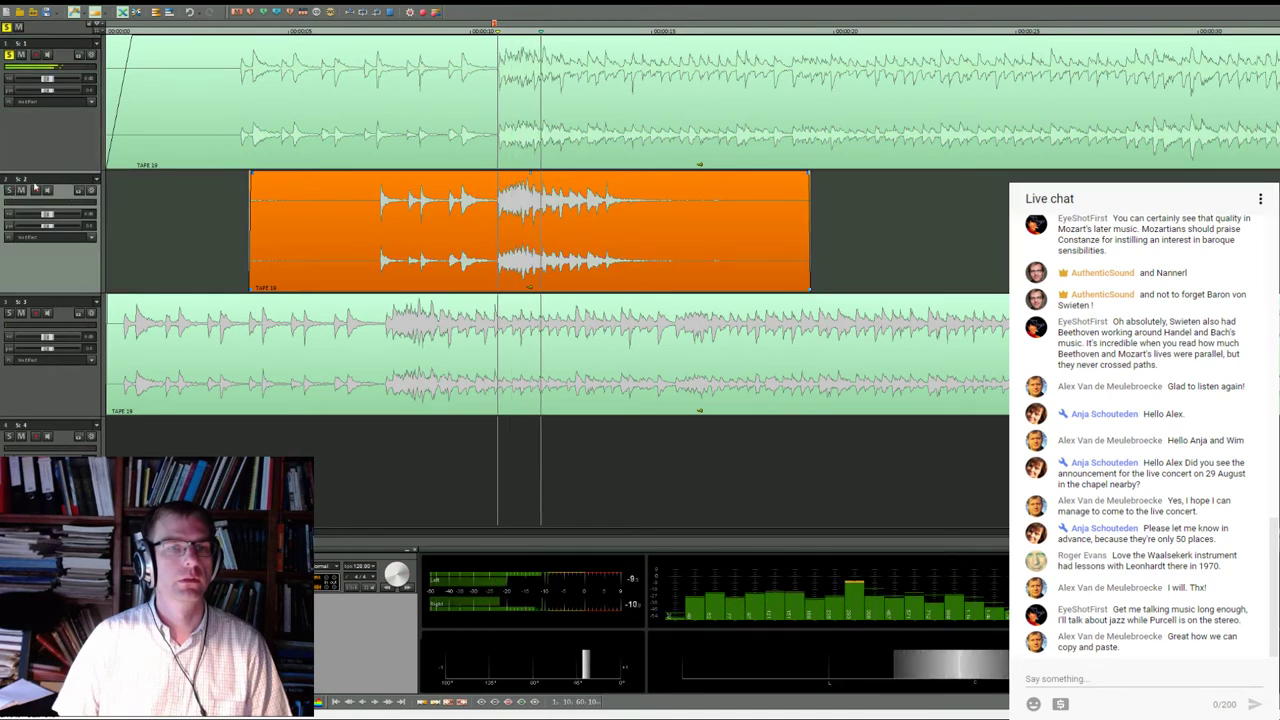
Split the excerpt on track 2 and the first clip on track 1 at the start of the trill
key("t")
left_click(550, 130)
key("t")
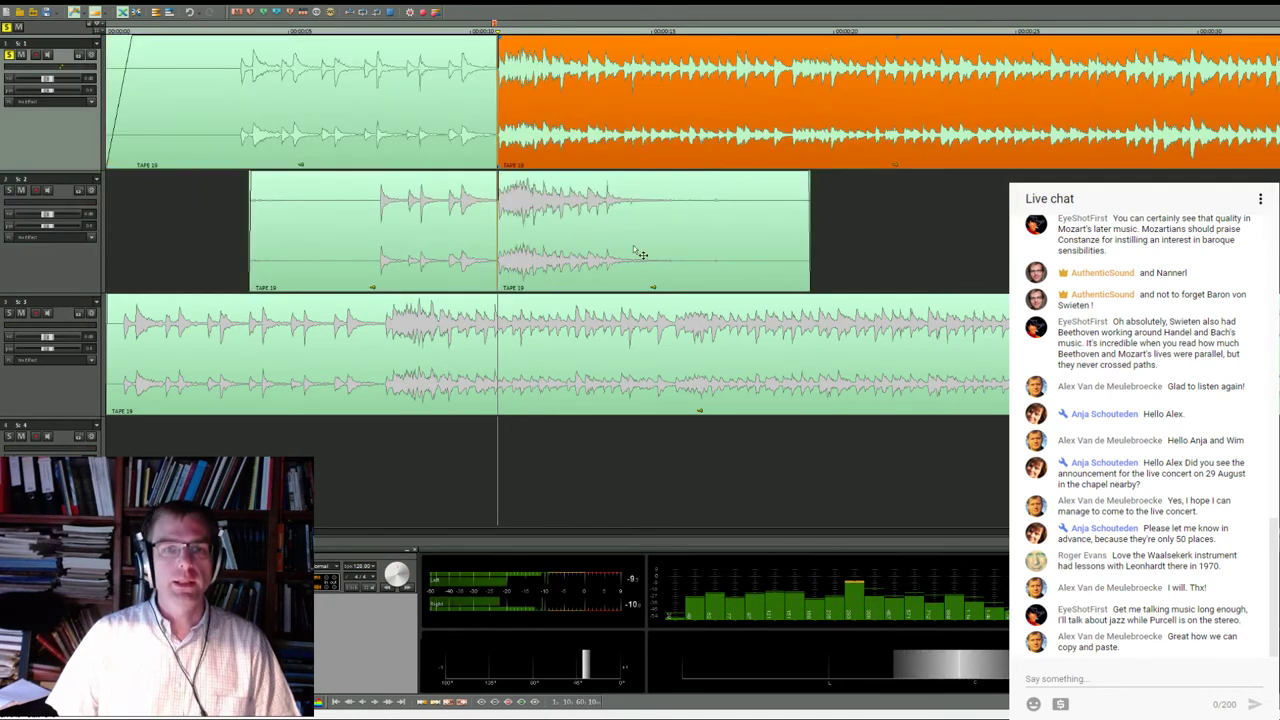
Solo track 2 instead of track 1 and split track 1's clip again at the end of the trill, at about 11.7 s
left_click(8, 55)
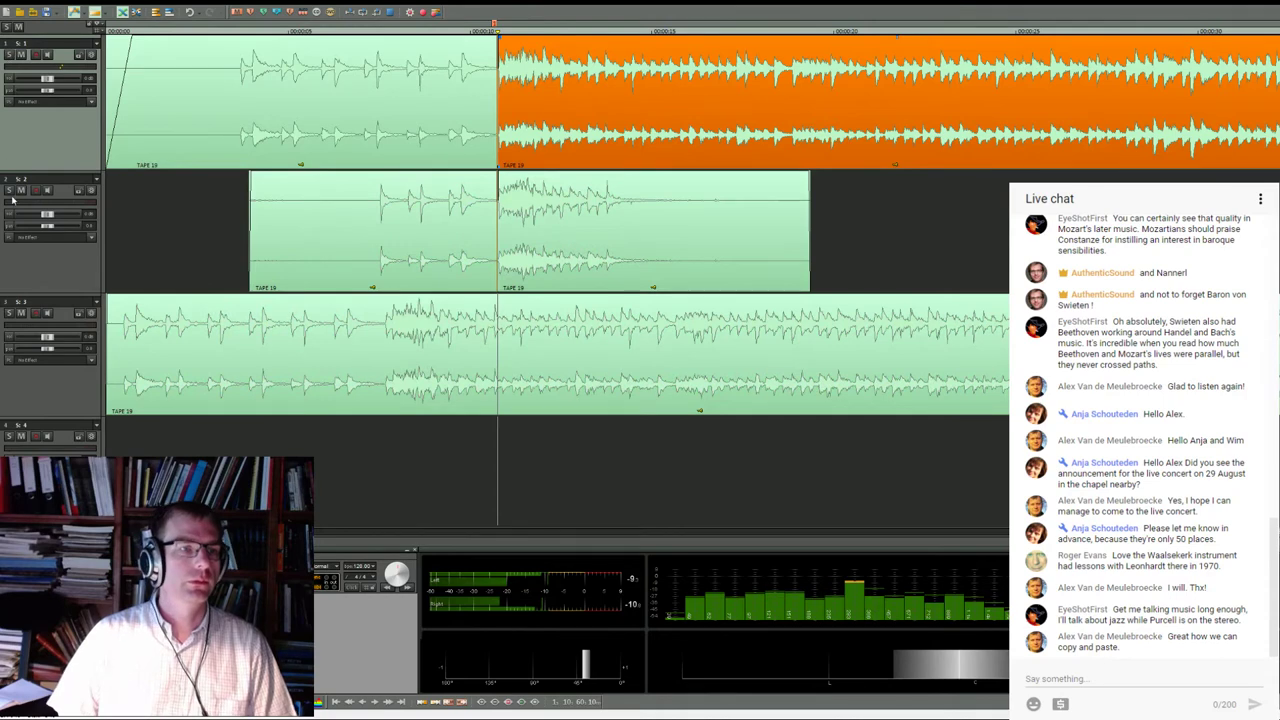
left_click(9, 191)
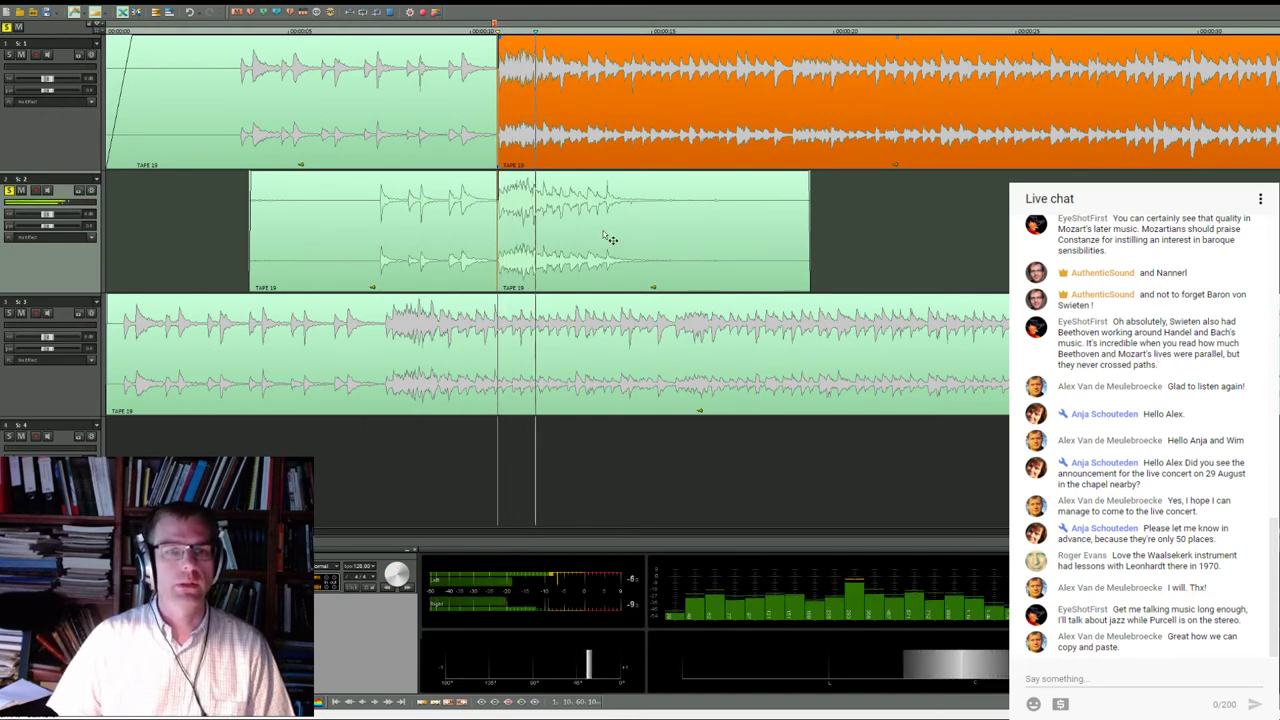
left_click(536, 32)
scroll(560, 110, "up", 2)
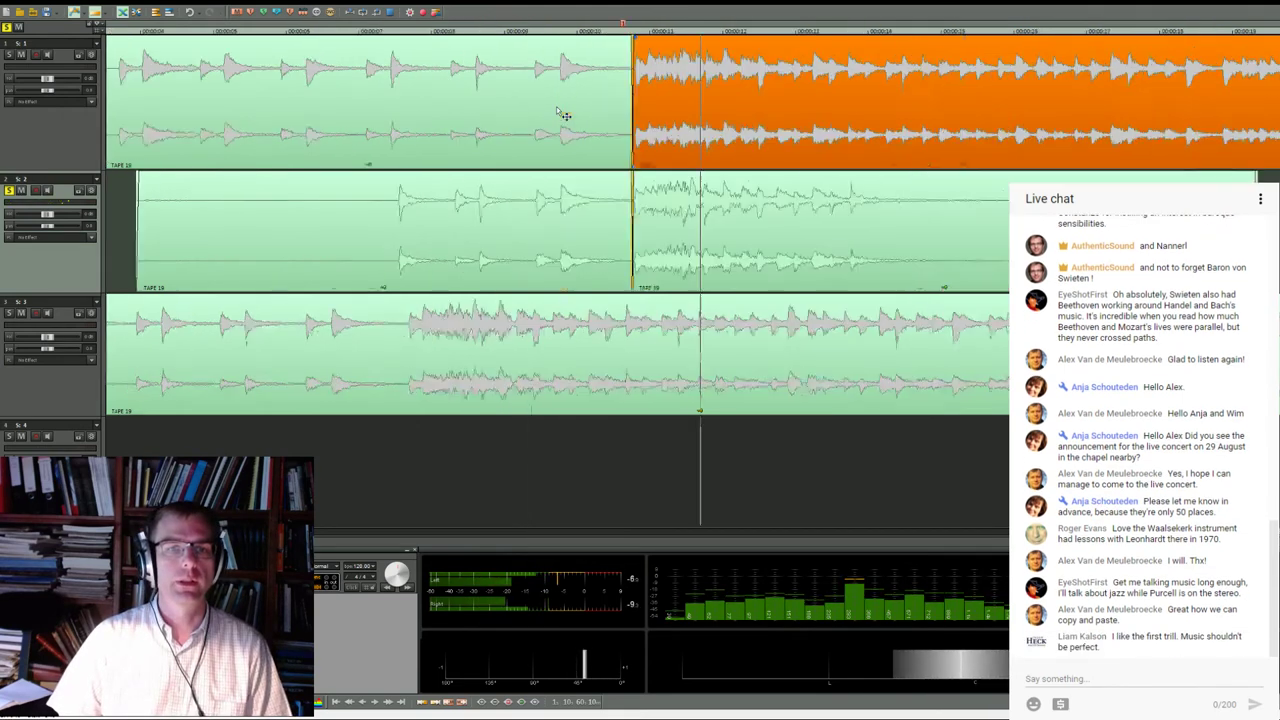
left_click(712, 33)
left_click(709, 32)
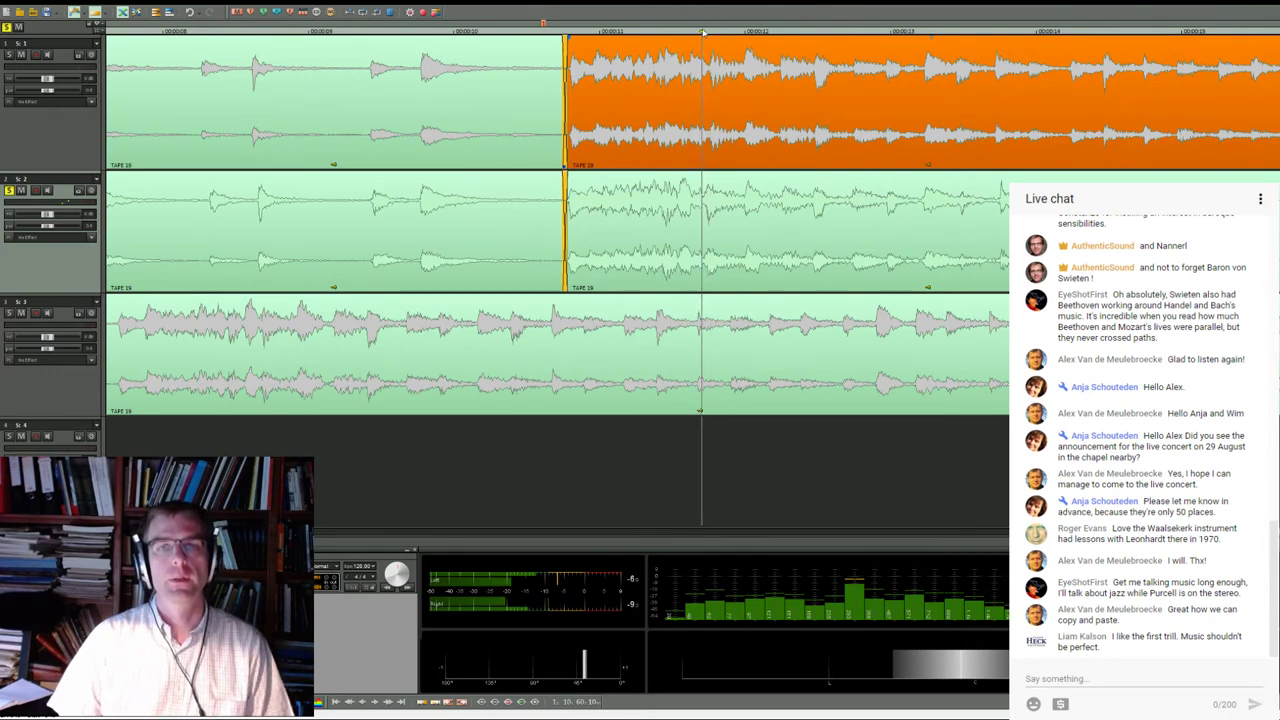
left_click(706, 31)
mouse_move(743, 87)
left_mouse_down()
mouse_move(700, 56)
mouse_move(737, 82)
left_mouse_up()
key("s")
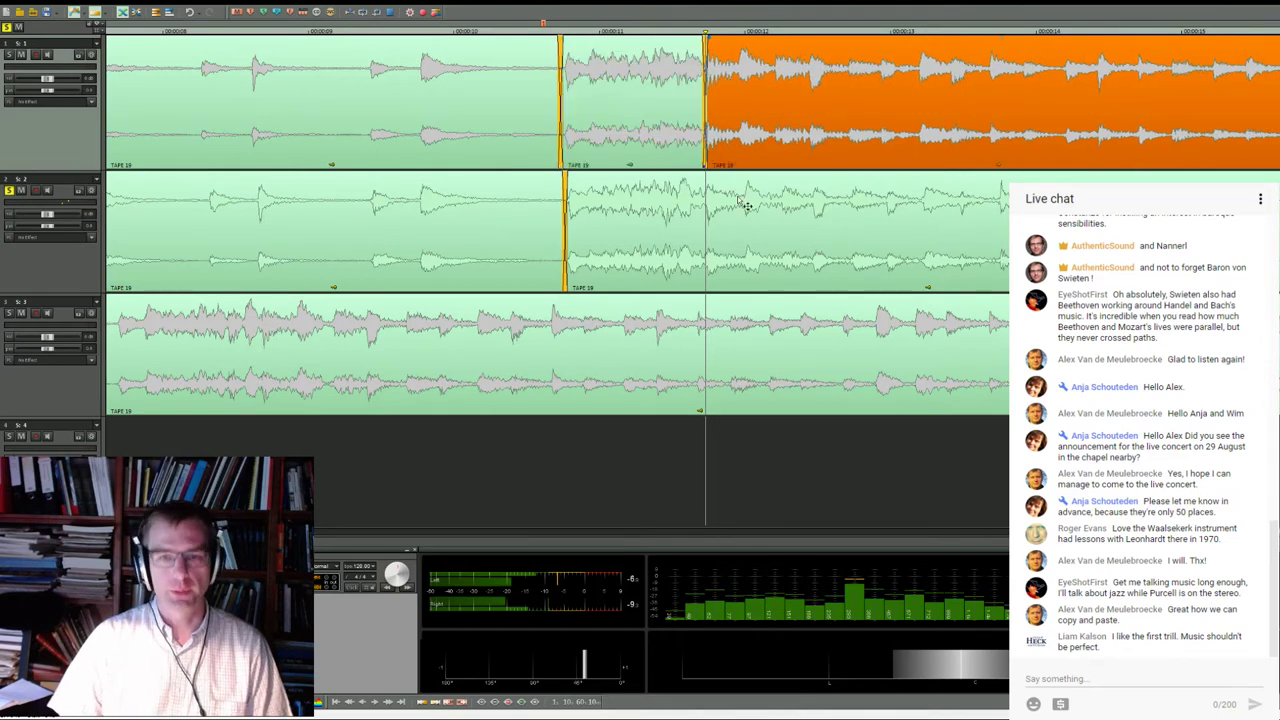
Cut the track 2 excerpt down to the trill alone and delete the matching trill piece from track 1
left_click(745, 215)
key("Delete")
left_click(533, 232)
key("Delete")
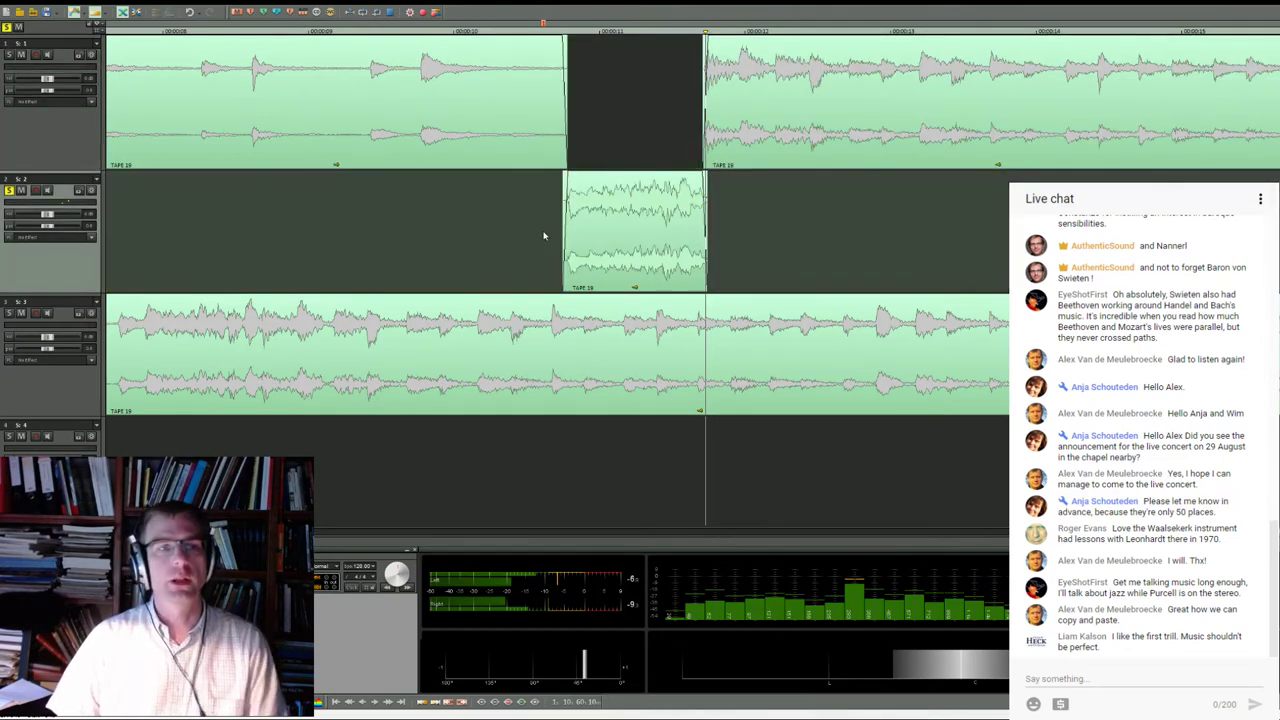
Solo track 1 together with track 2 for playback of the combined opening
scroll(385, 173, "down", 2)
key("space")
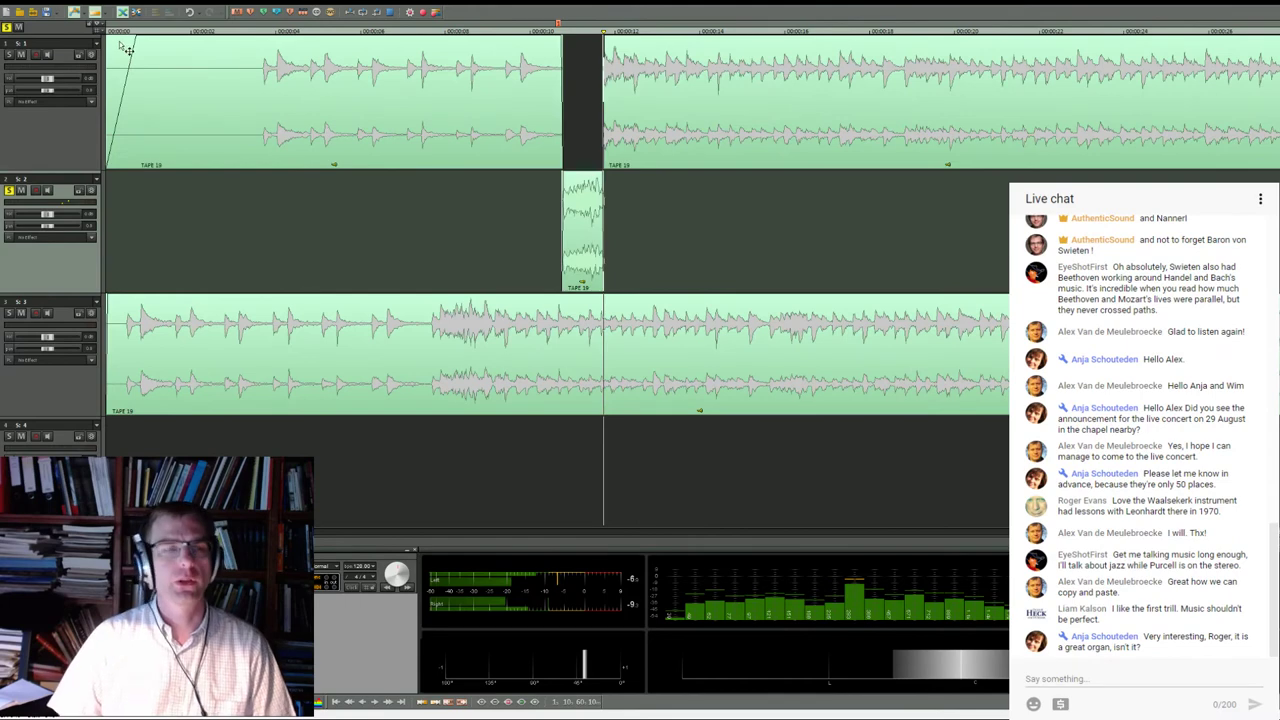
key("space")
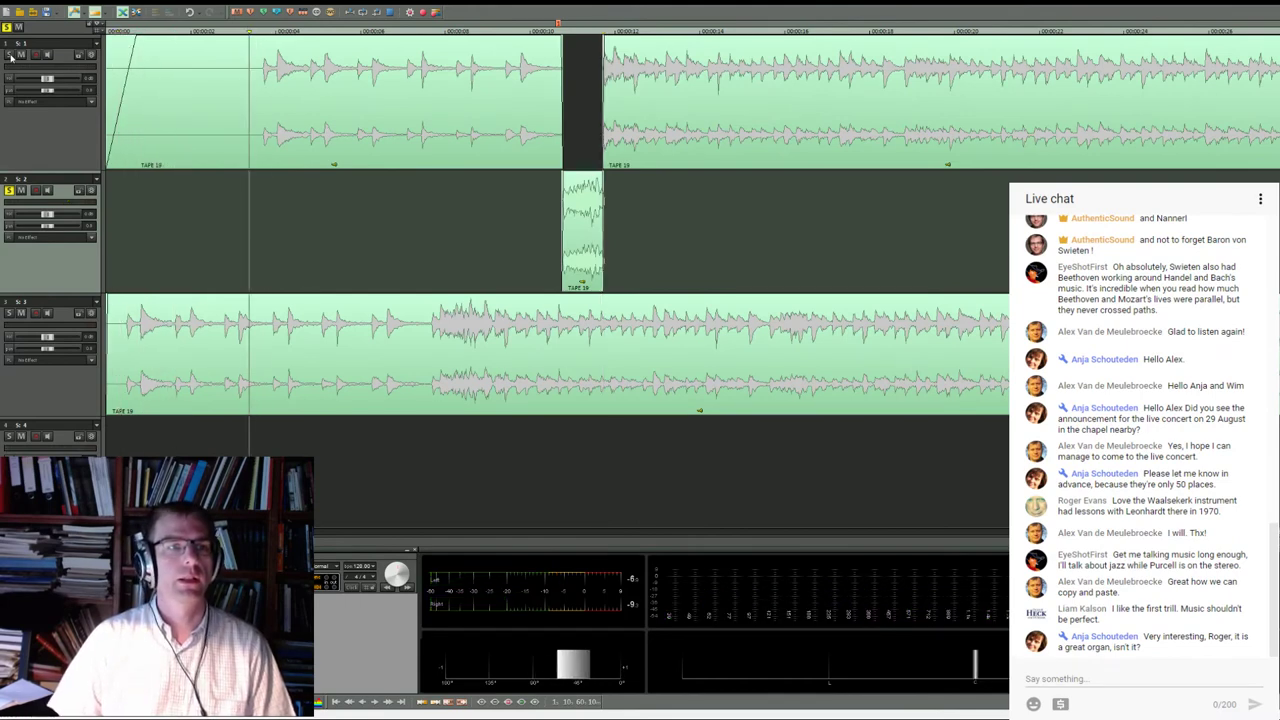
left_click(470, 198)
key("space")
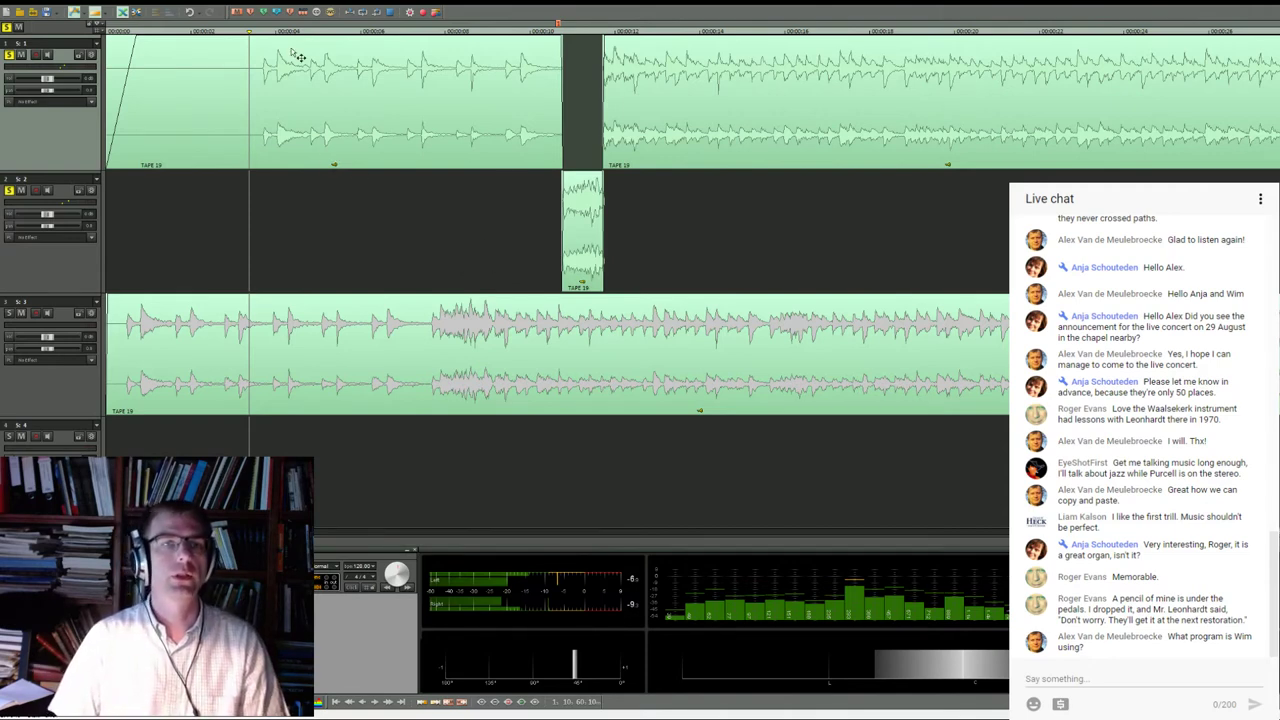
Play the opening through the replaced trill and examine the joins between tracks 1 and 2 up close
left_click(260, 32)
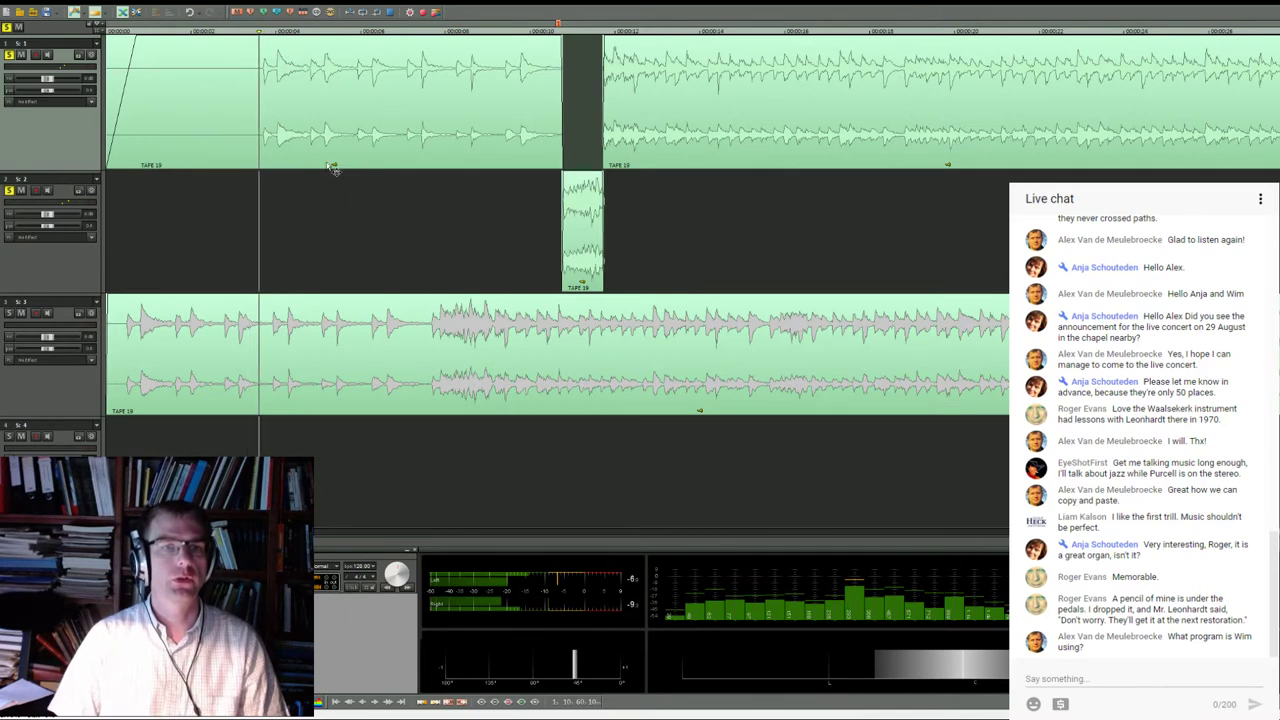
scroll(331, 169, "down", 1)
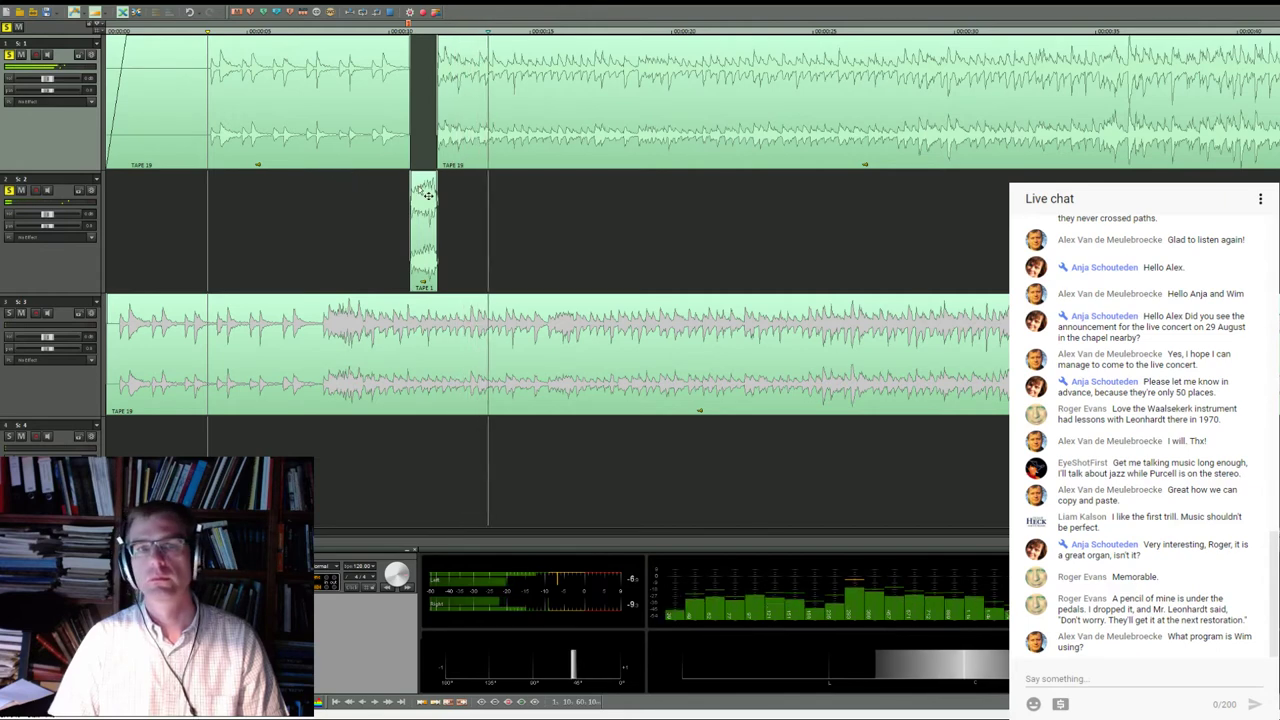
left_click(345, 27)
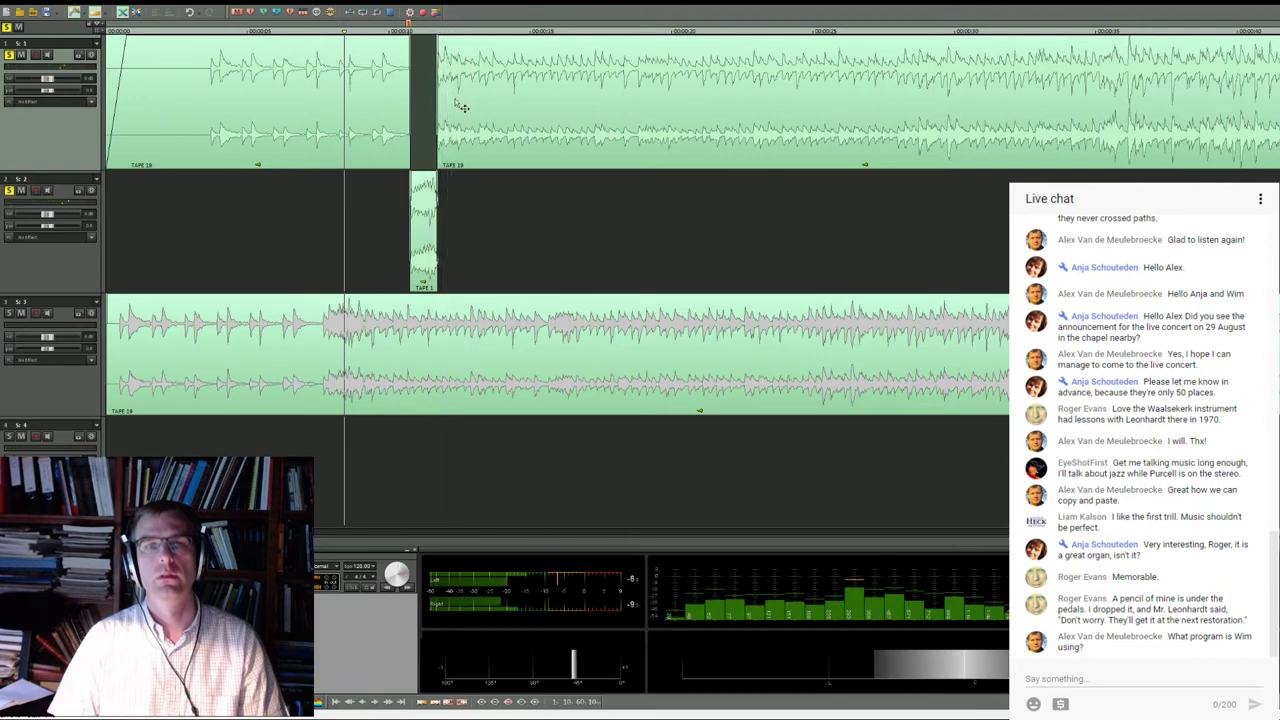
scroll(476, 163, "up", 2)
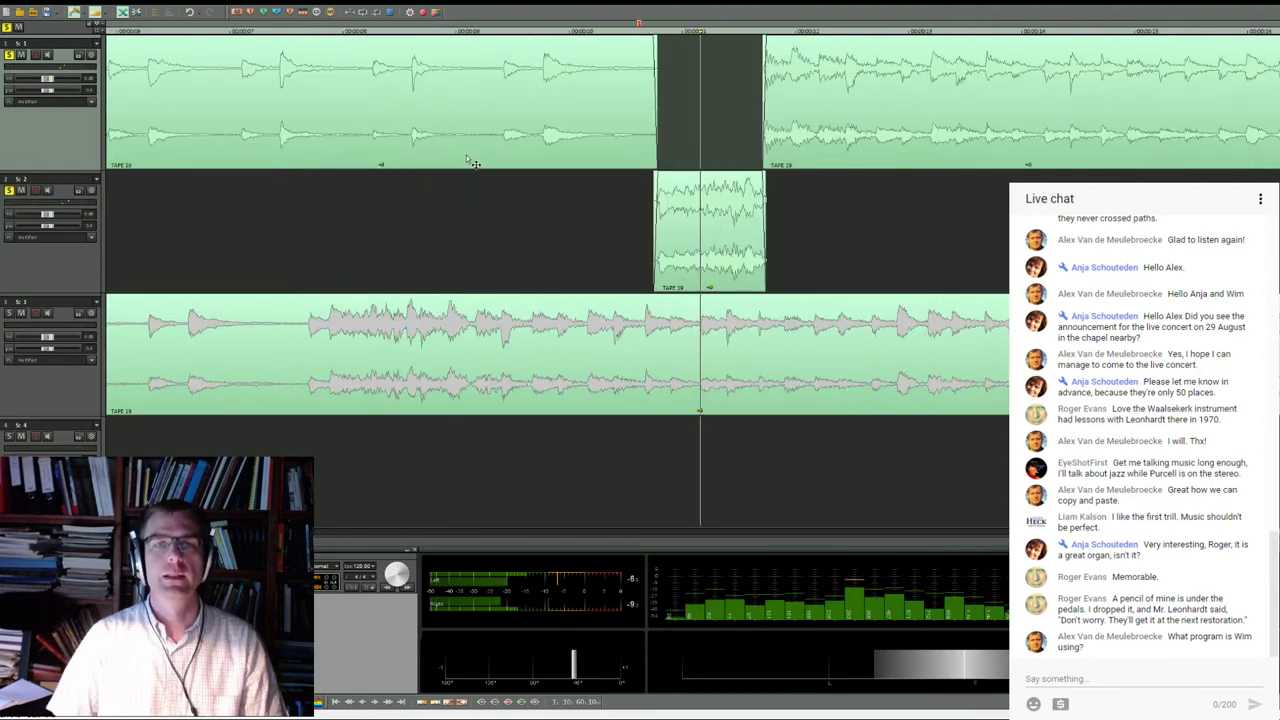
scroll(495, 173, "right", 2)
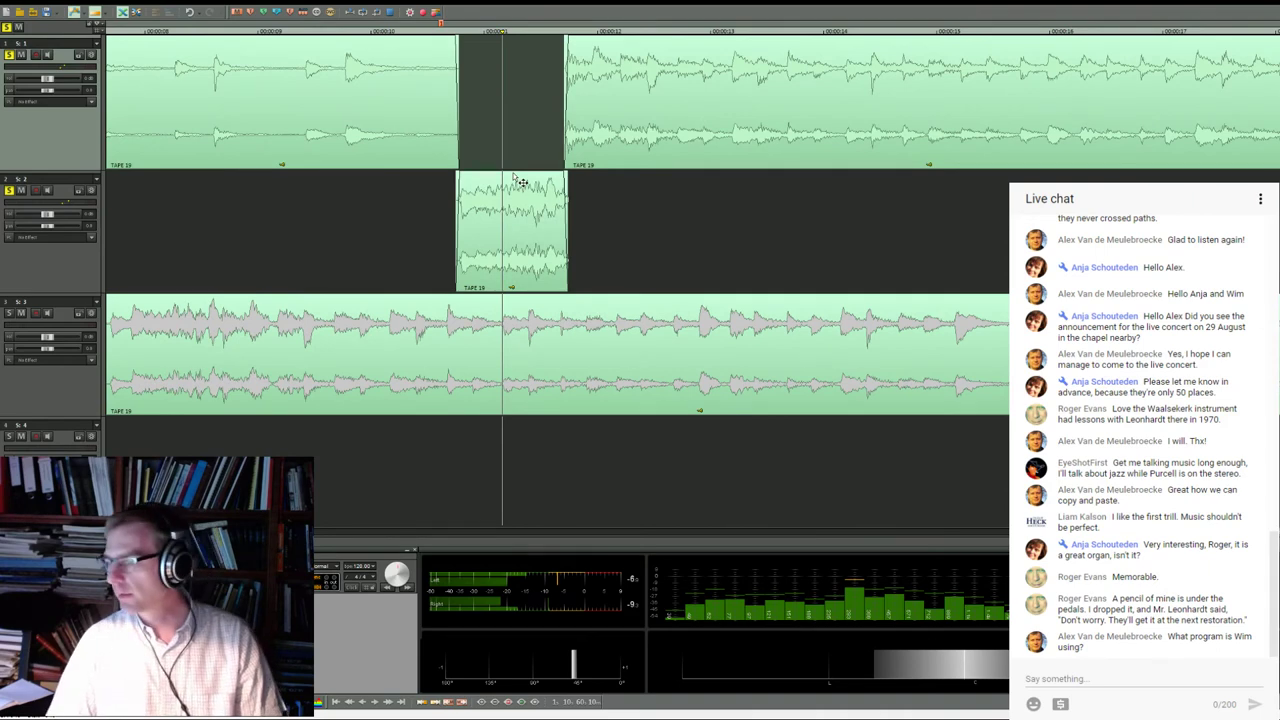
Extend the trill excerpt on track 2 to about 14.4 s and split the clips on tracks 1 and 2 at about 13.2 s
left_click(542, 223)
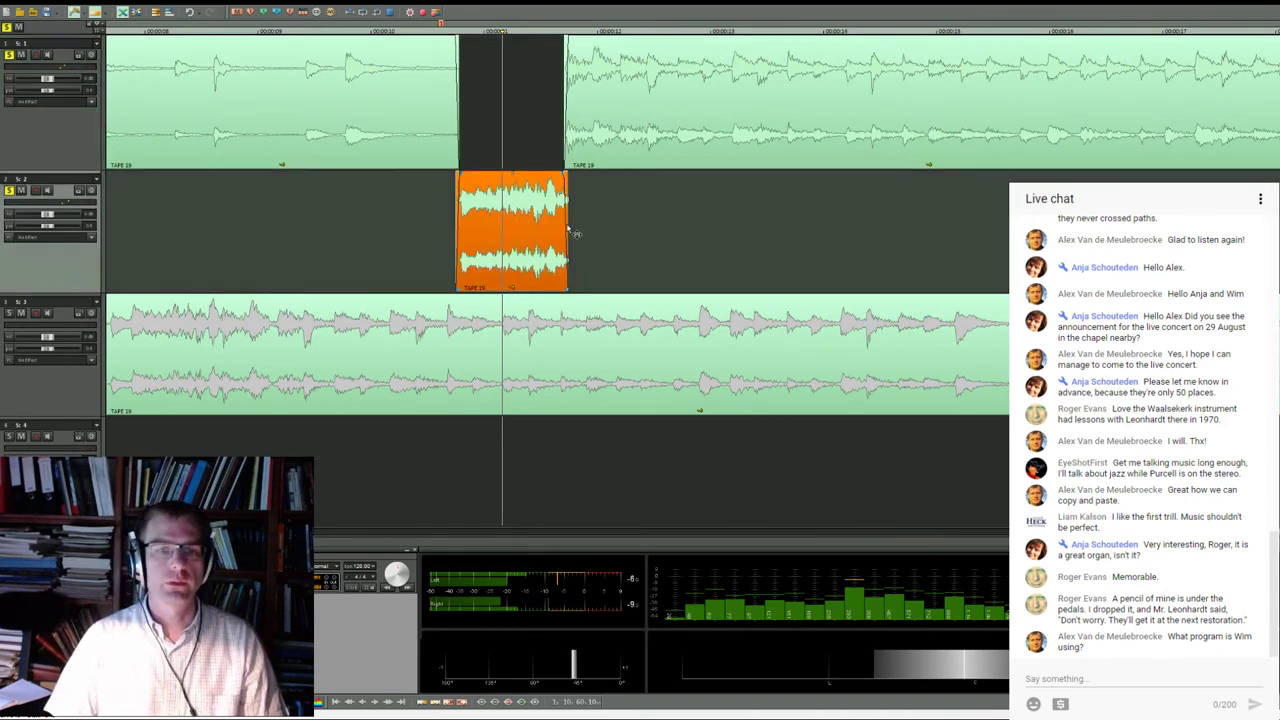
left_click_drag(576, 297, 876, 266)
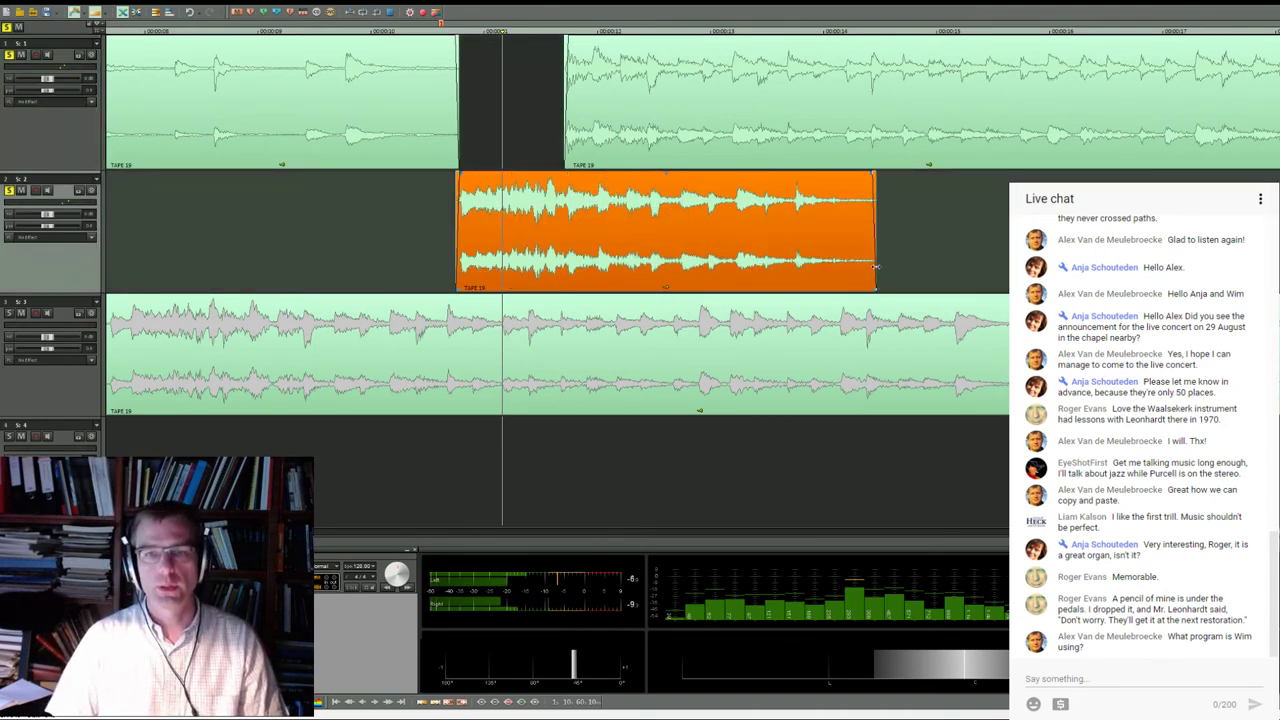
left_click(738, 33)
left_click(760, 96)
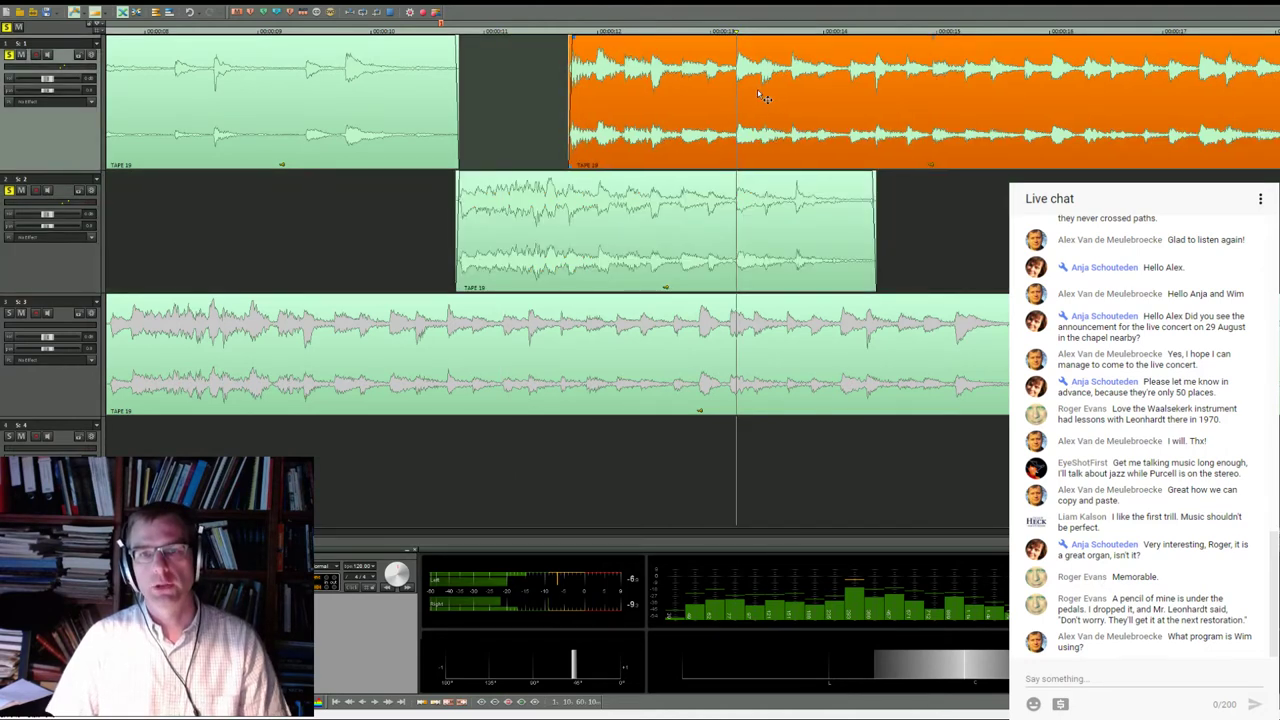
key("s")
left_click(766, 184)
key("s")
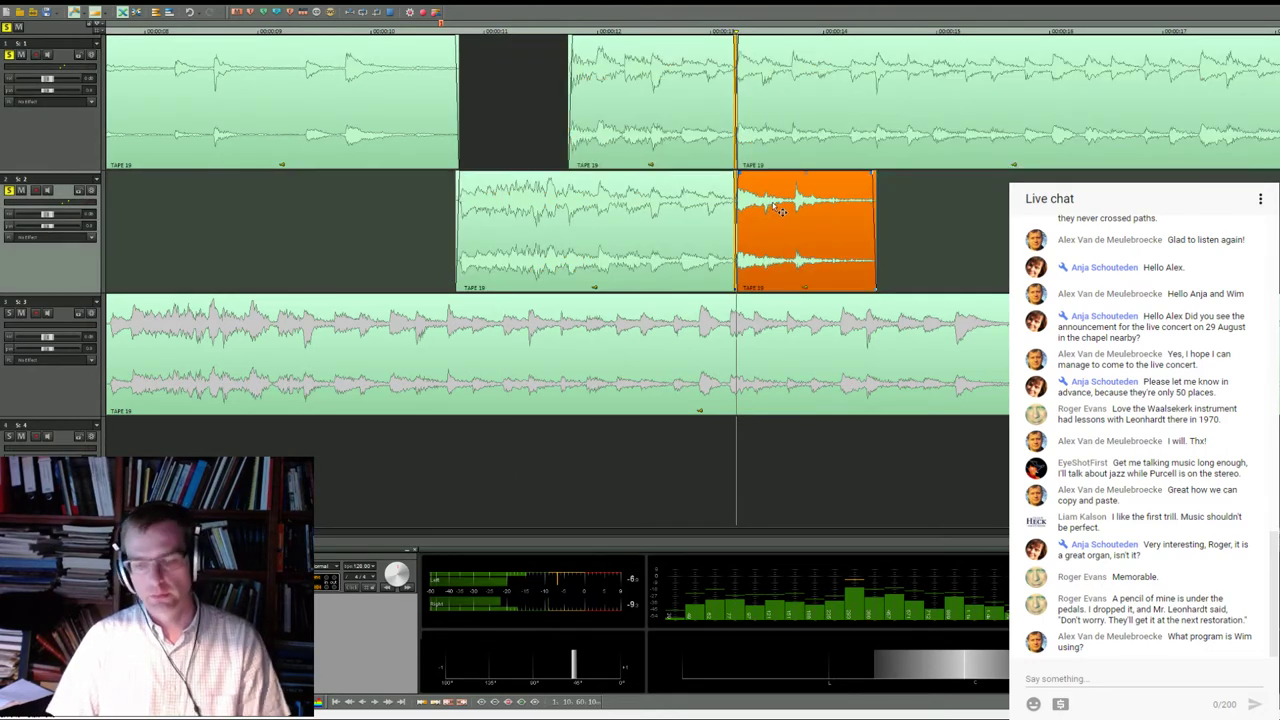
Delete the track 2 remainder after the 13.2 s split and the track 1 piece just before it
key("Delete")
left_click(680, 108)
key("Delete")
Play the opening from about 9.5 s and extend the start of track 1's following clip slightly earlier at the join
left_click(324, 33)
key("space")
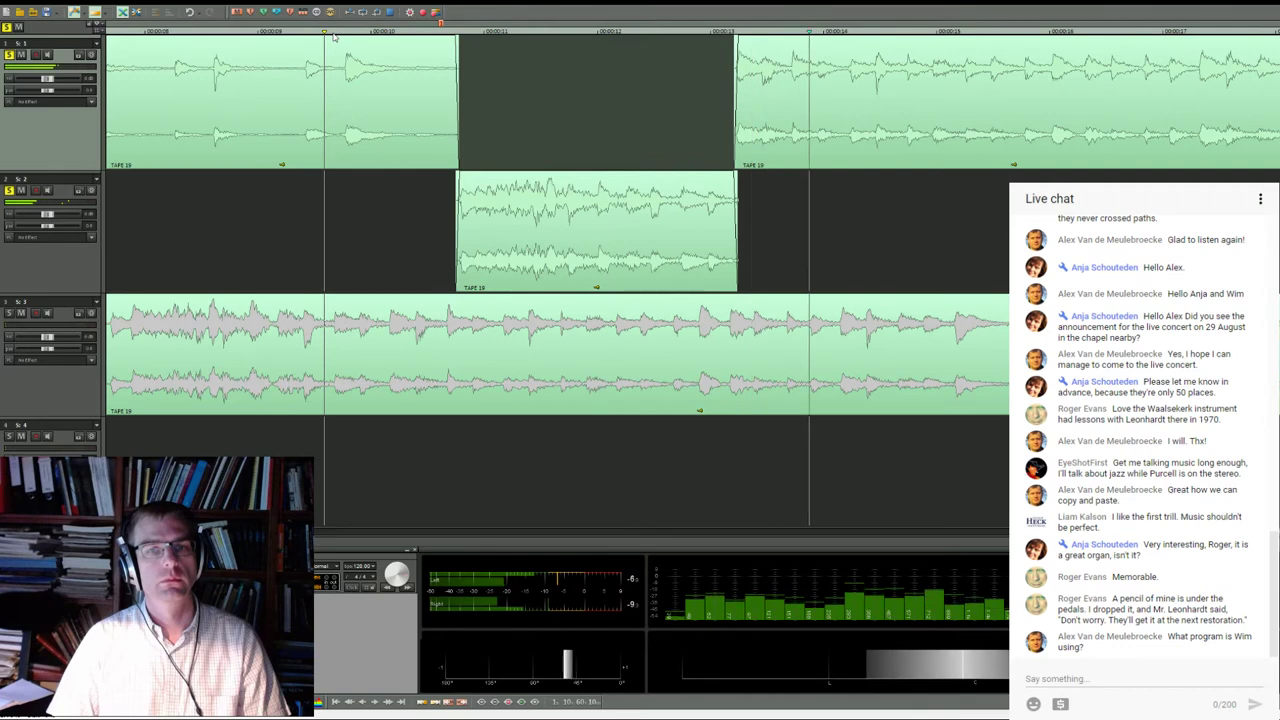
scroll(766, 77, "up", 2)
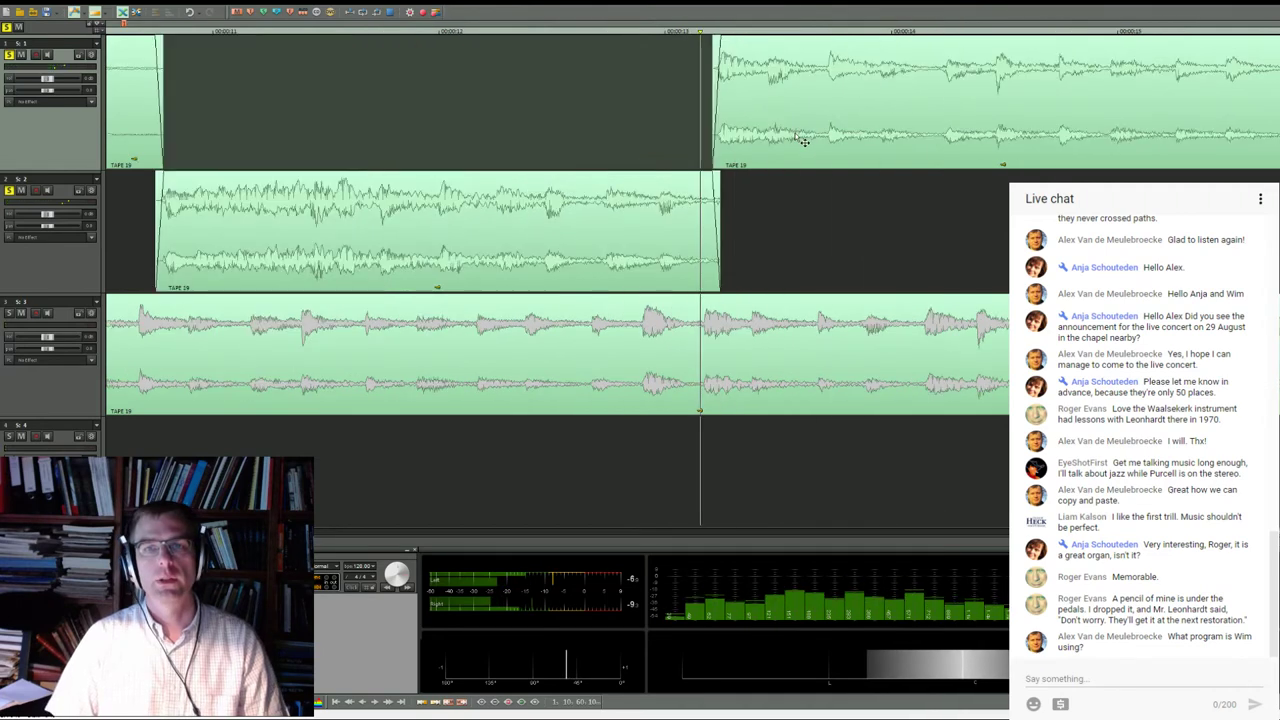
left_click(745, 165)
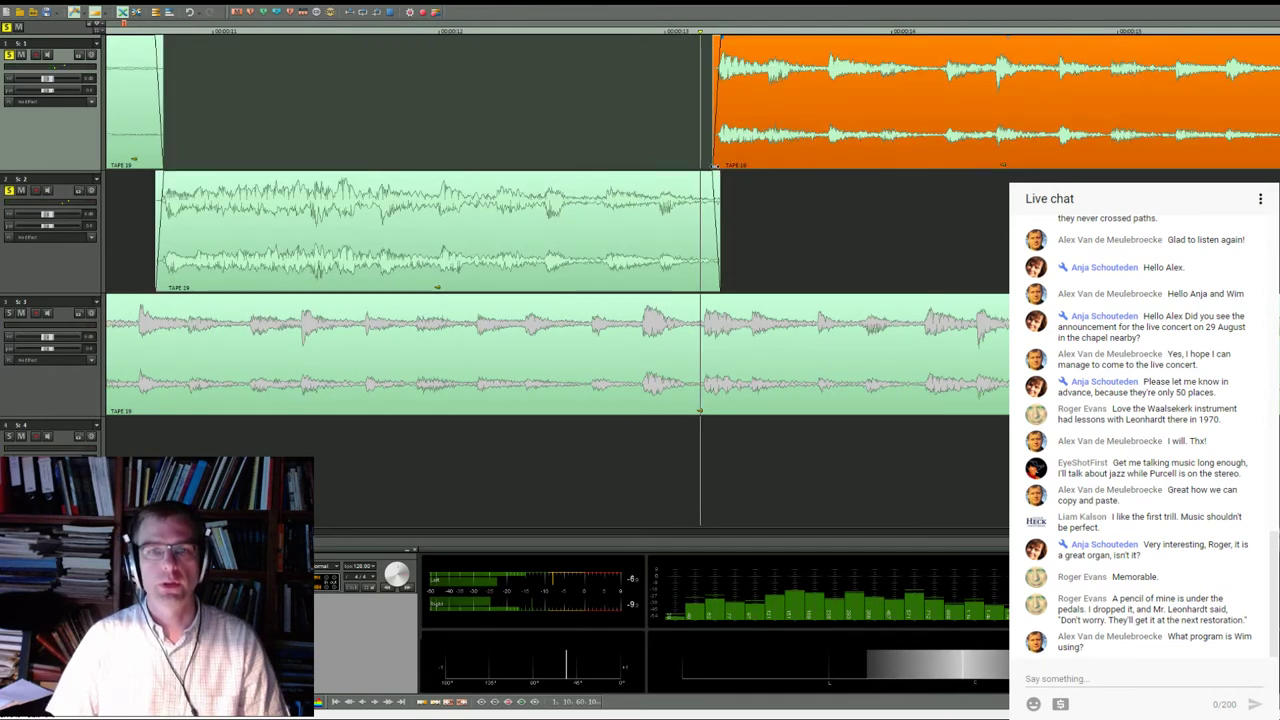
Play the corrected opening and the passages after it, and examine track 1 closely around 36 s
left_click(250, 32)
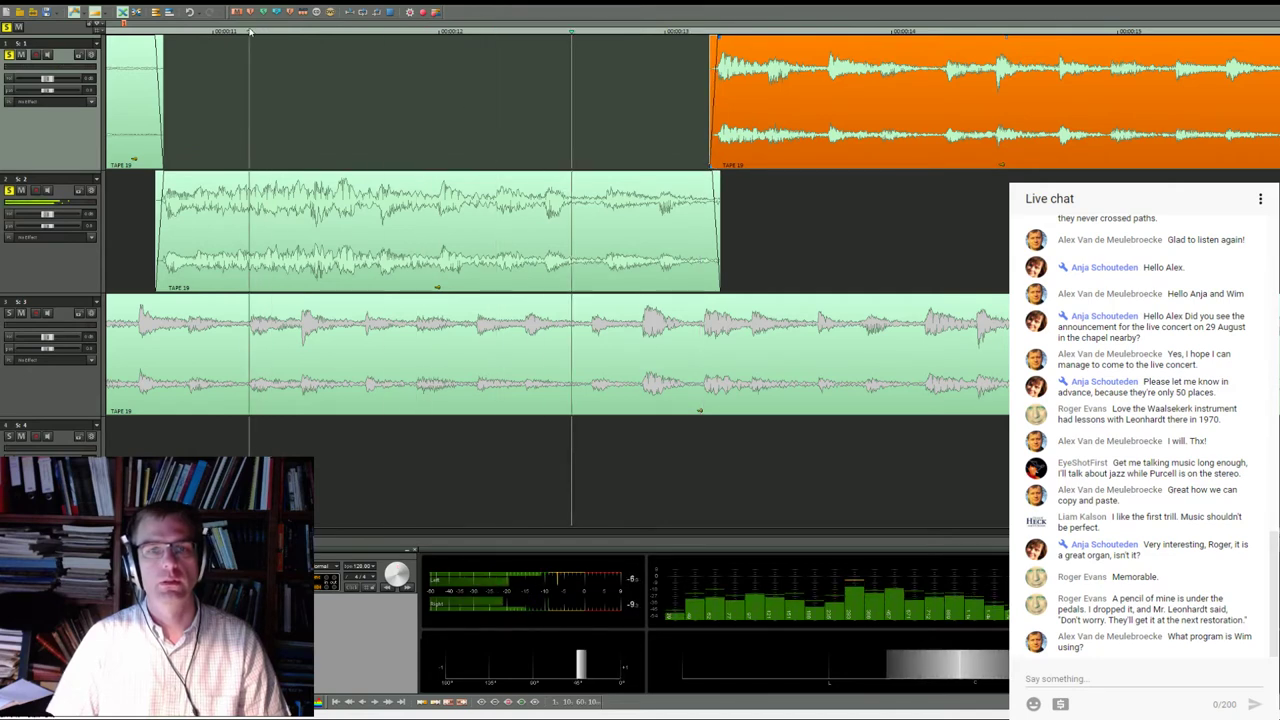
key("ctrl+Left")
key("ctrl+Left")
key("ctrl+Left")
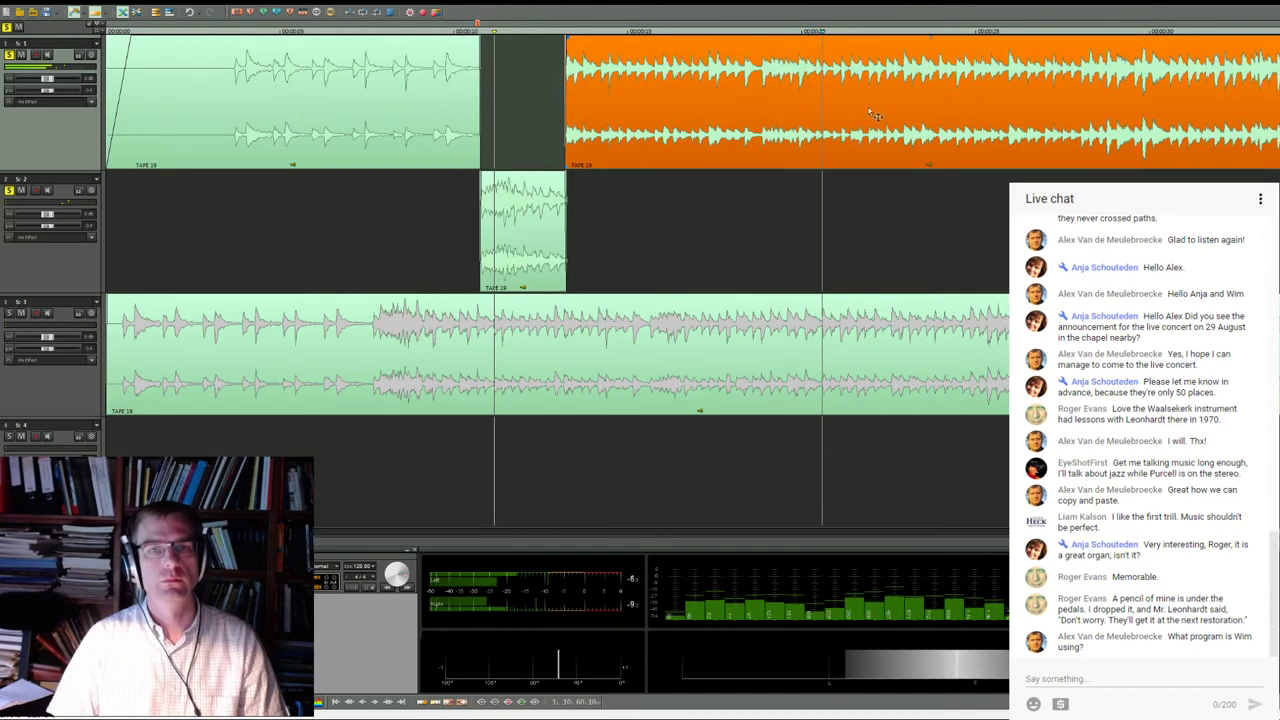
left_click(762, 33)
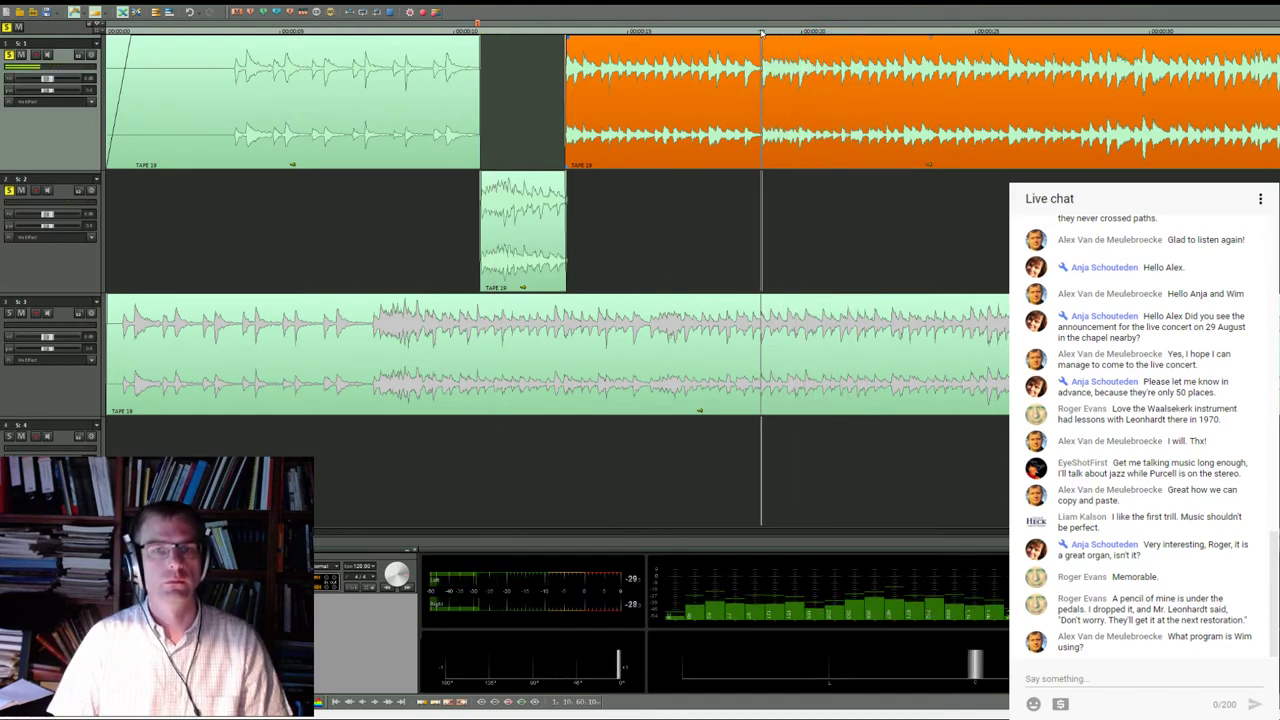
left_click(762, 33)
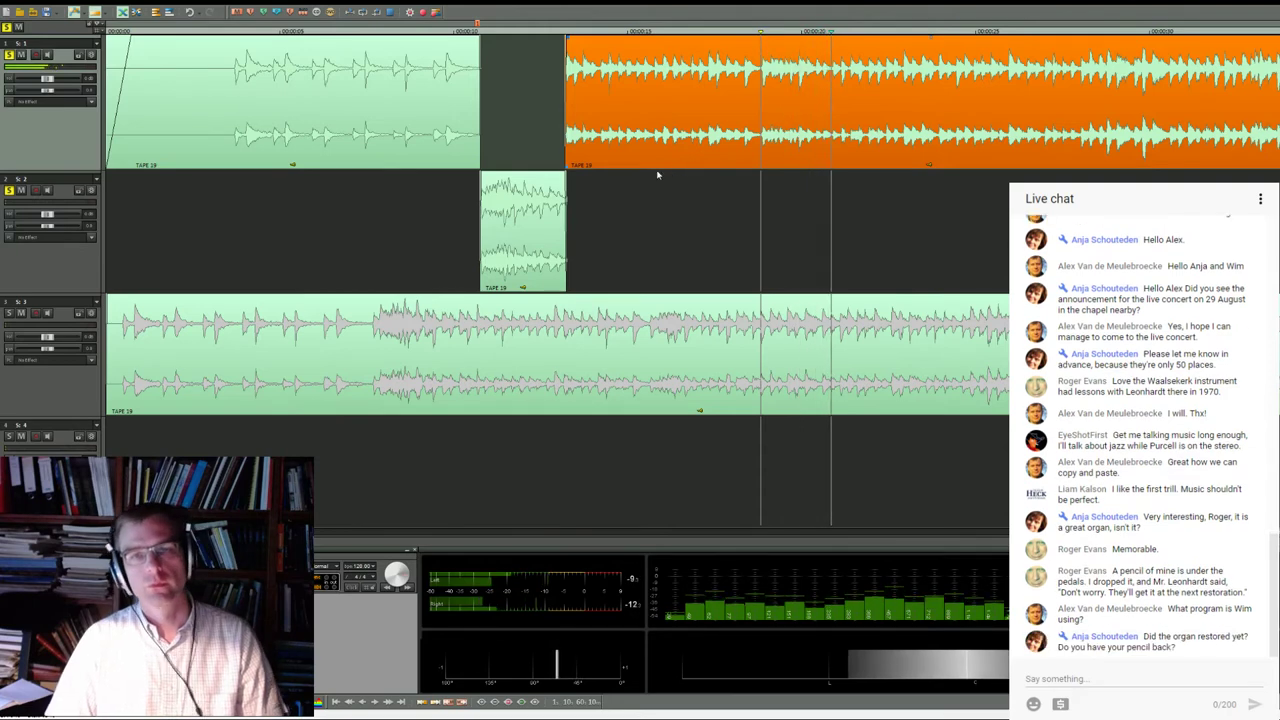
scroll(650, 182, "down", 1)
scroll(650, 182, "down", 1)
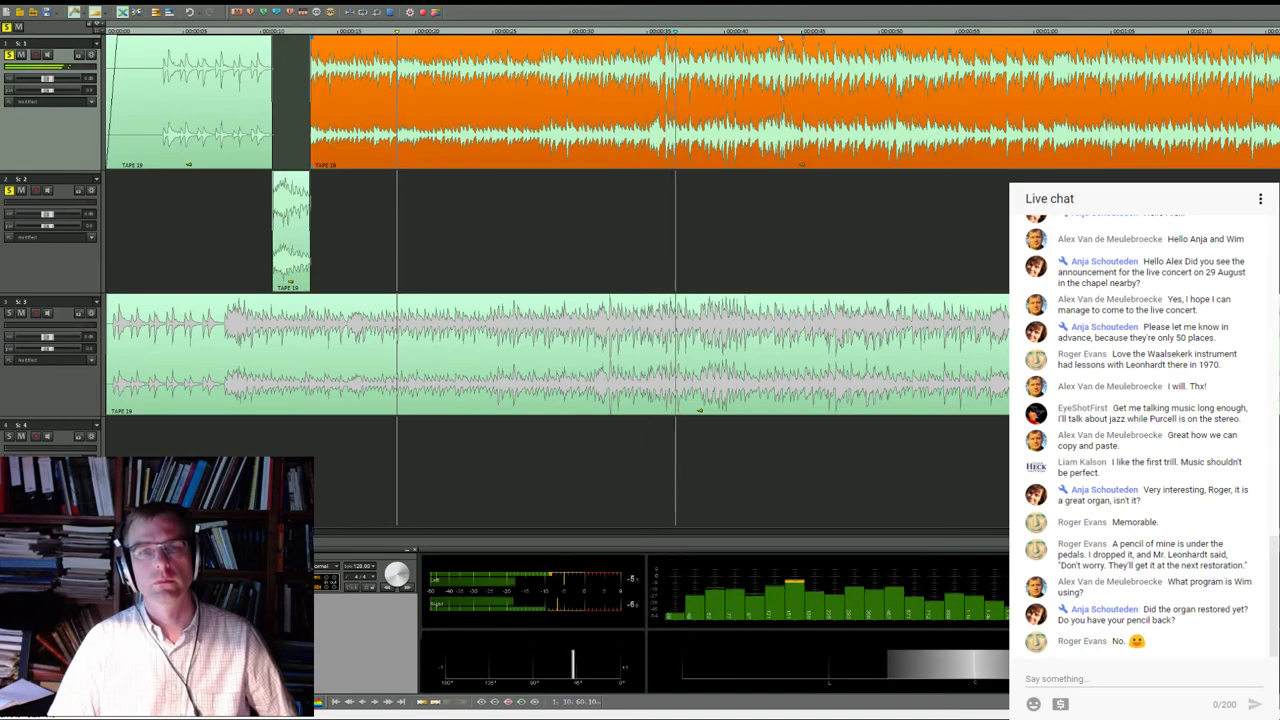
scroll(703, 60, "up", 3)
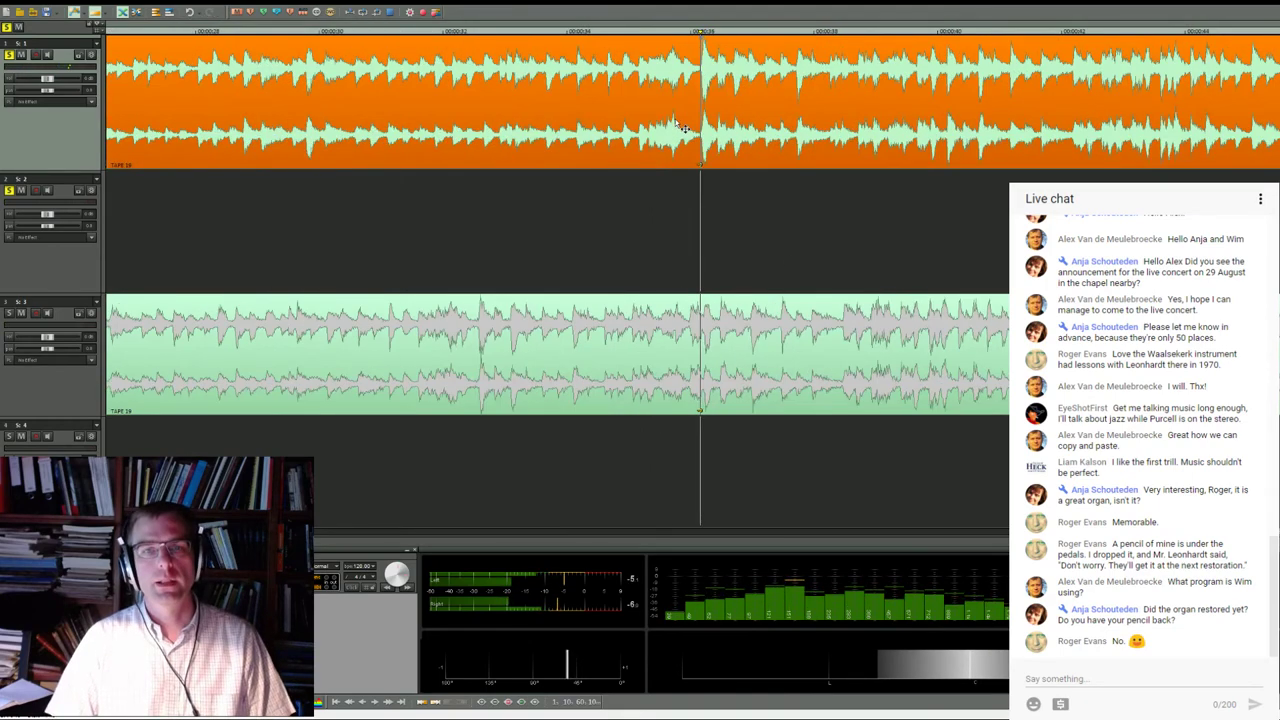
Move track 2's distant clip further along the timeline and copy track 1's long clip onto track 2
scroll(703, 50, "down", 5)
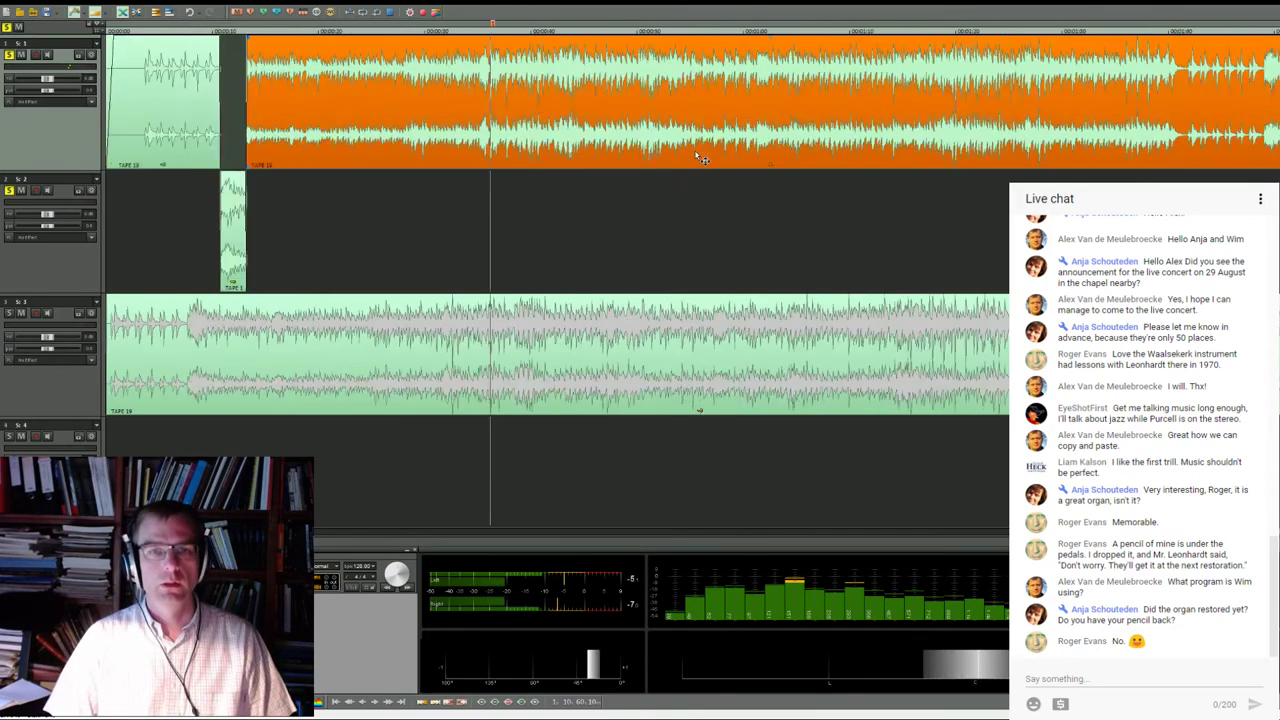
scroll(656, 123, "down", 2)
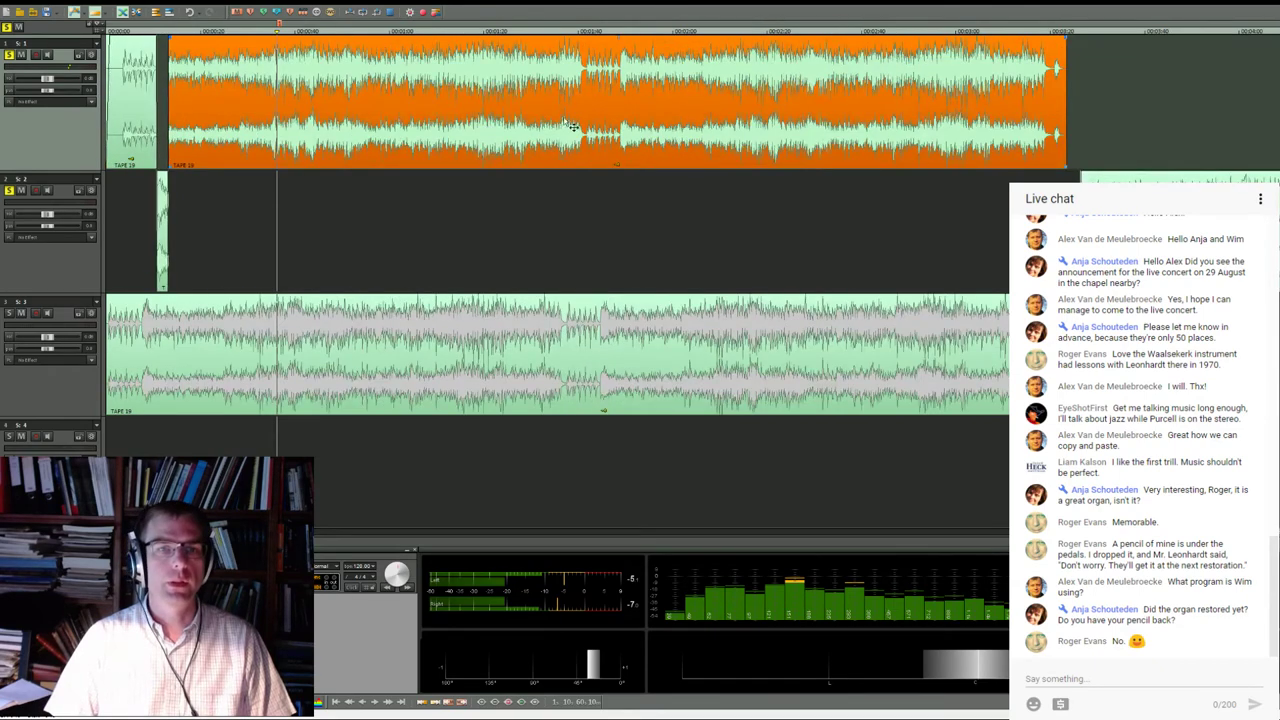
left_click(1218, 178)
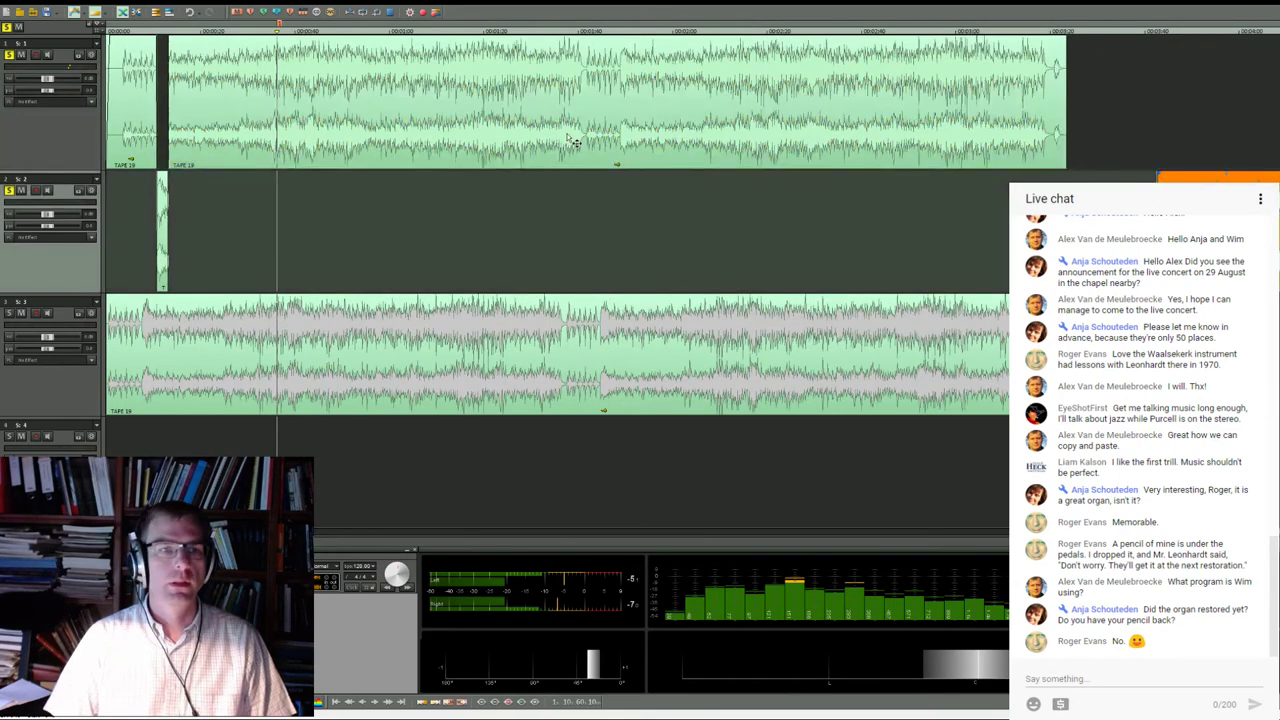
left_click_drag(575, 143, 595, 208)
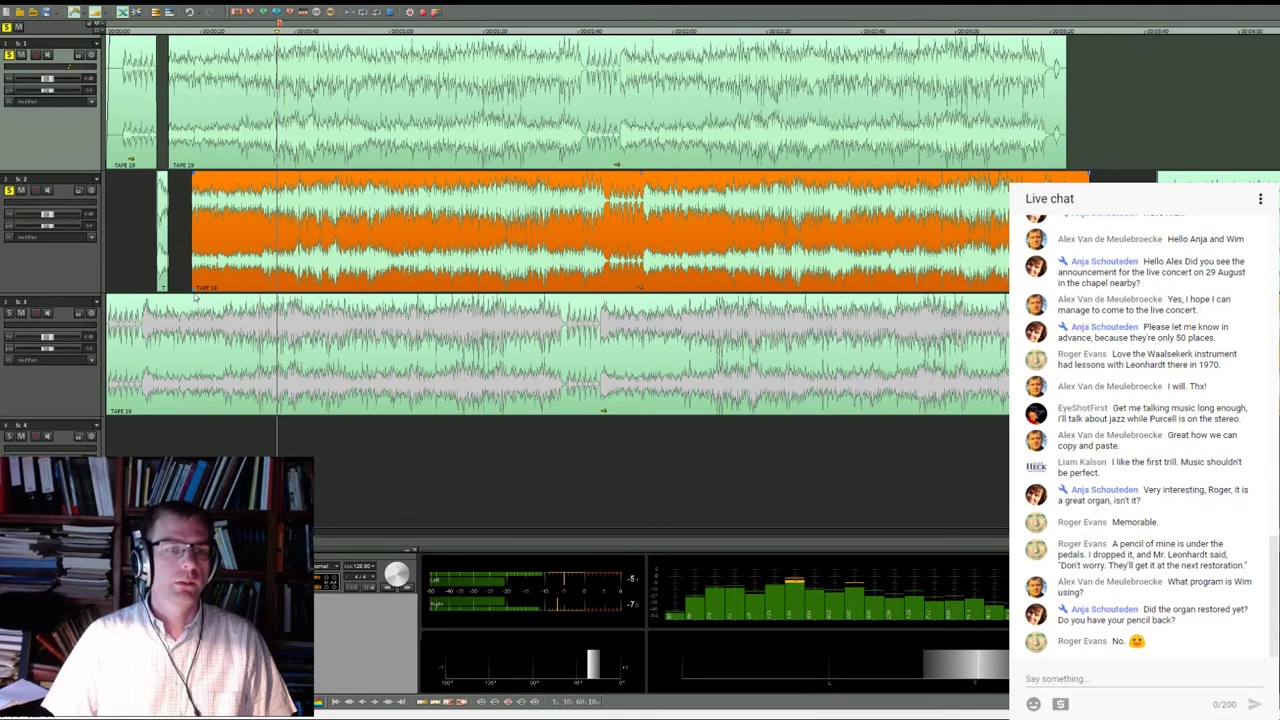
Cut the copy on track 2 down to its closing section, shift it to end at about 1:40, and rejoin the split track 3 clip
left_click_drag(196, 240, 654, 290)
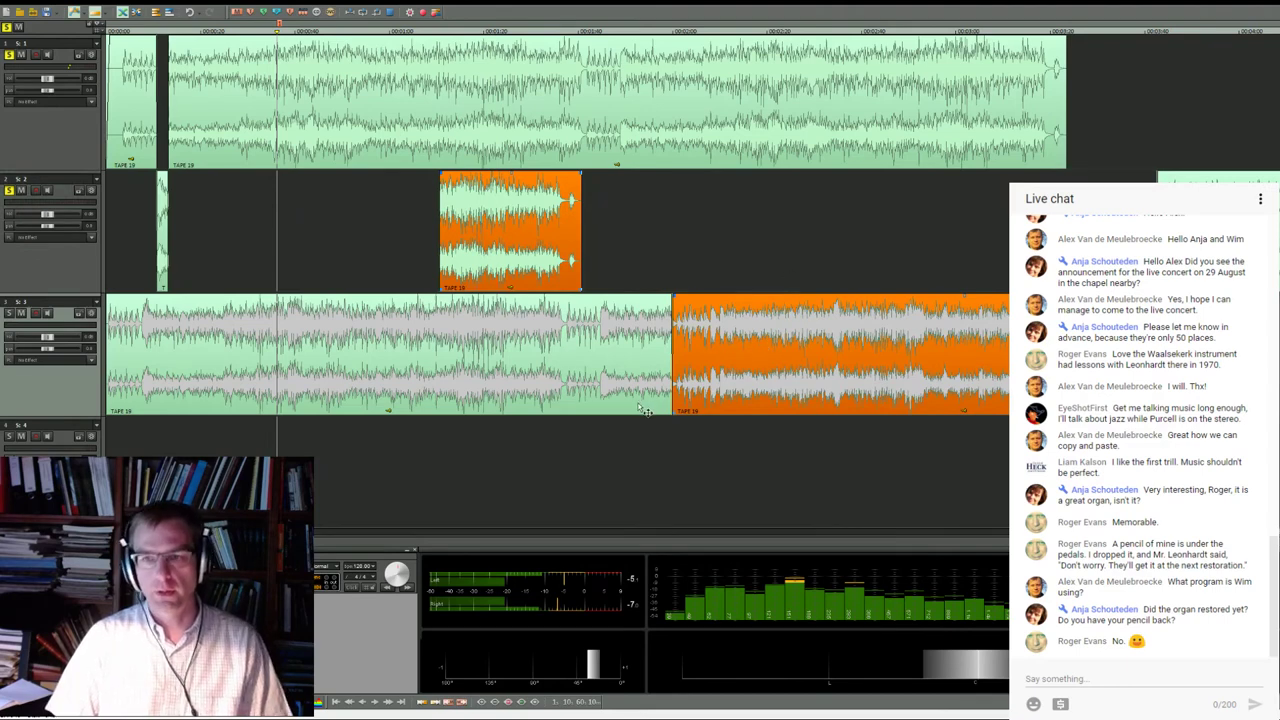
scroll(645, 410, "down", 2)
scroll(645, 410, "up", 2)
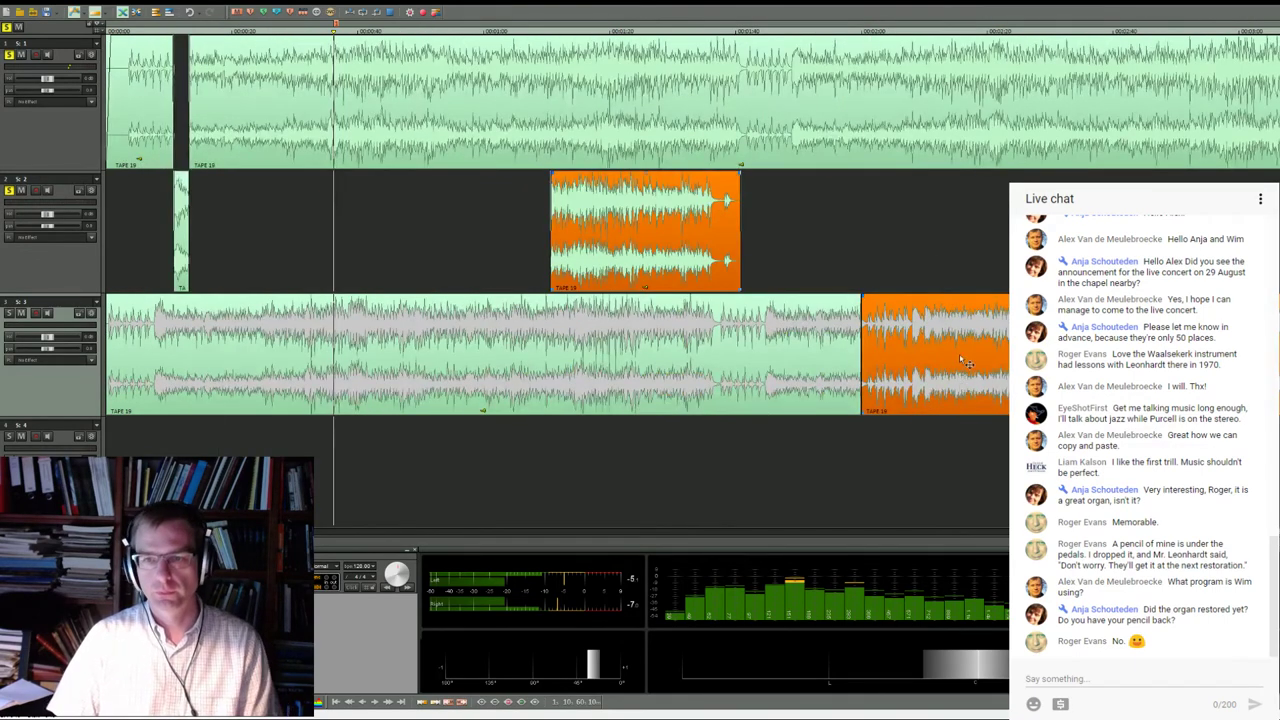
left_click(975, 378)
left_click(990, 382)
key("Delete")
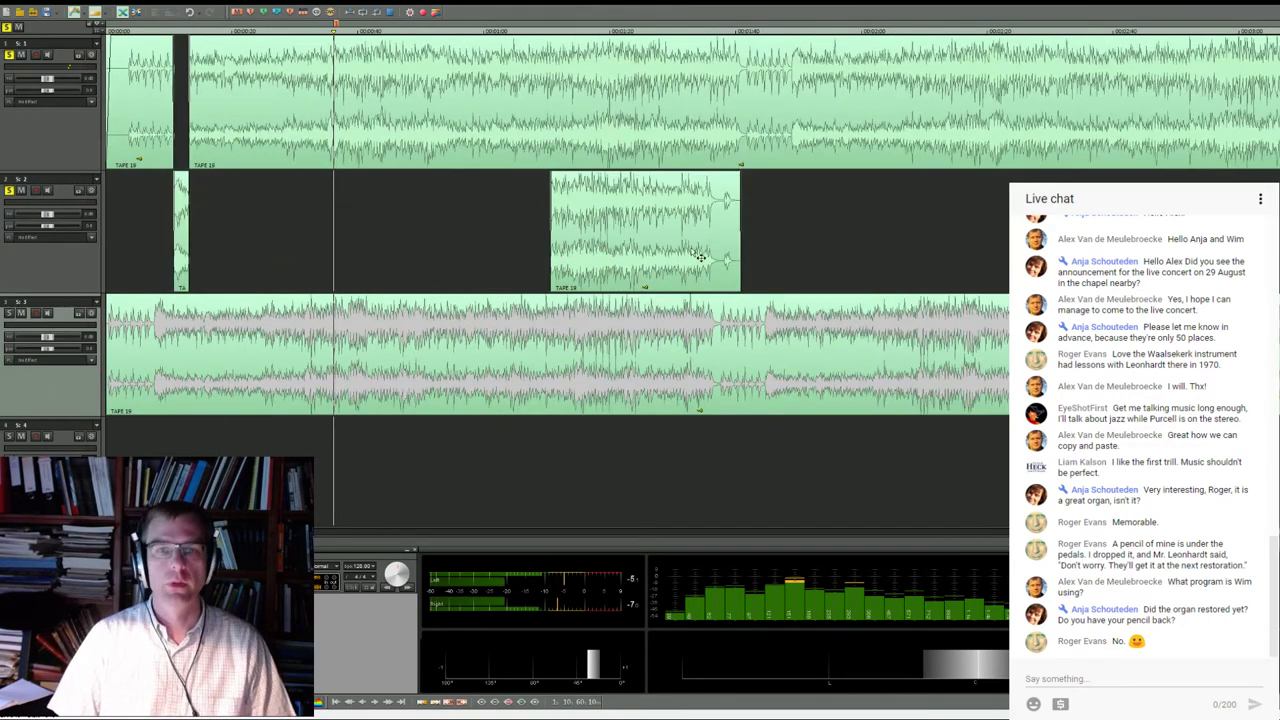
Shift the track 2 excerpt about 5 s later and extend its start back to about 28 s
left_click(687, 237)
left_click_drag(687, 237, 718, 235)
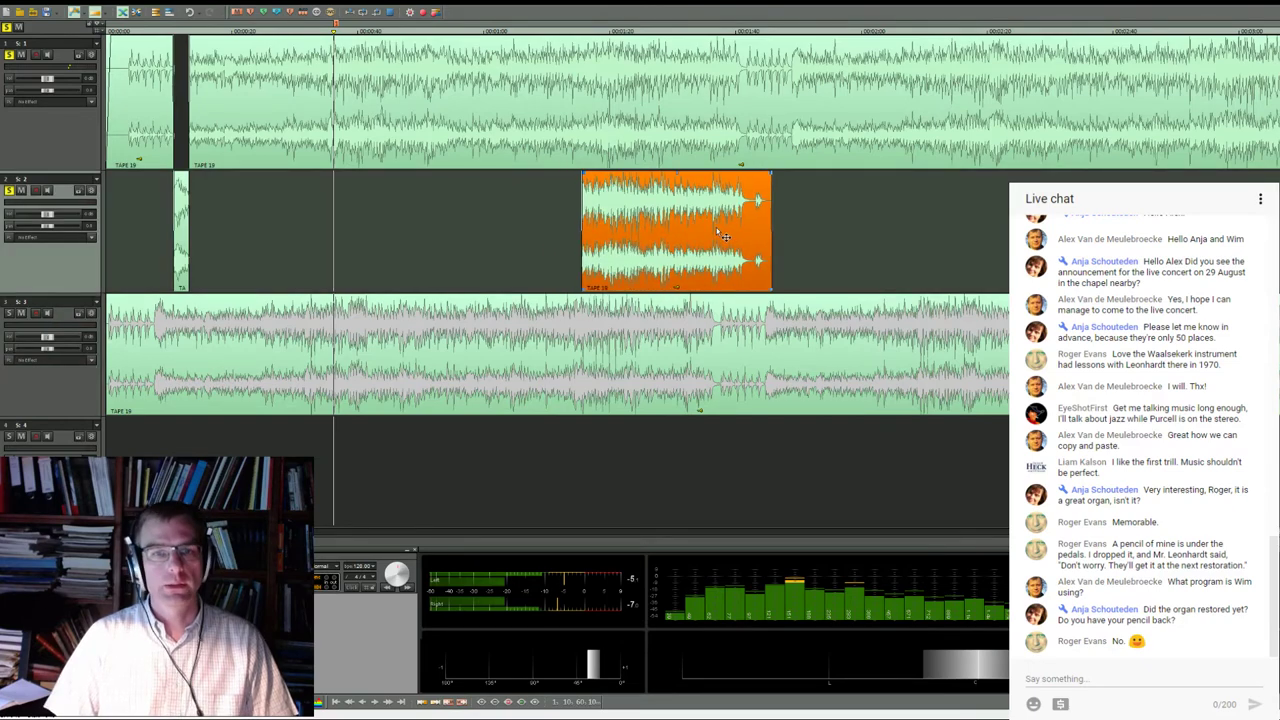
left_click_drag(582, 288, 282, 268)
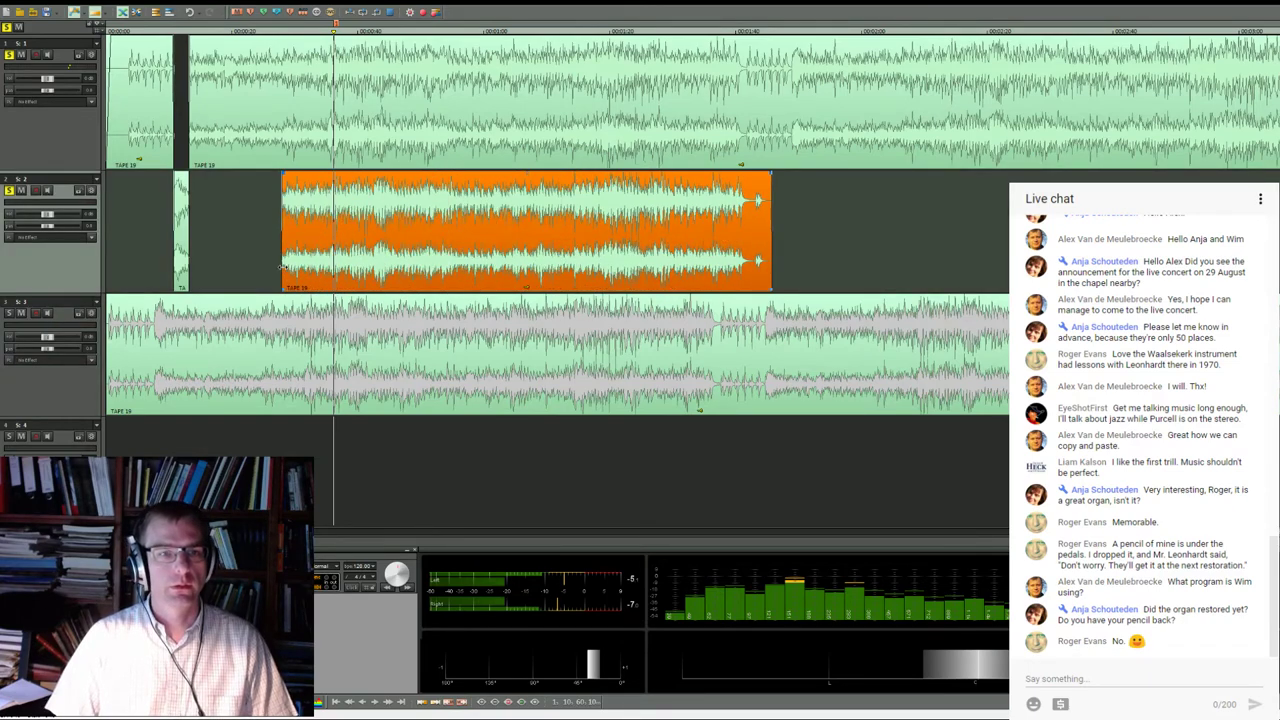
Align the track 2 excerpt's chord attack with the matching attack on track 1 just after 36 s
scroll(410, 250, "up", 5)
left_click_drag(745, 225, 723, 222)
scroll(720, 220, "up", 3)
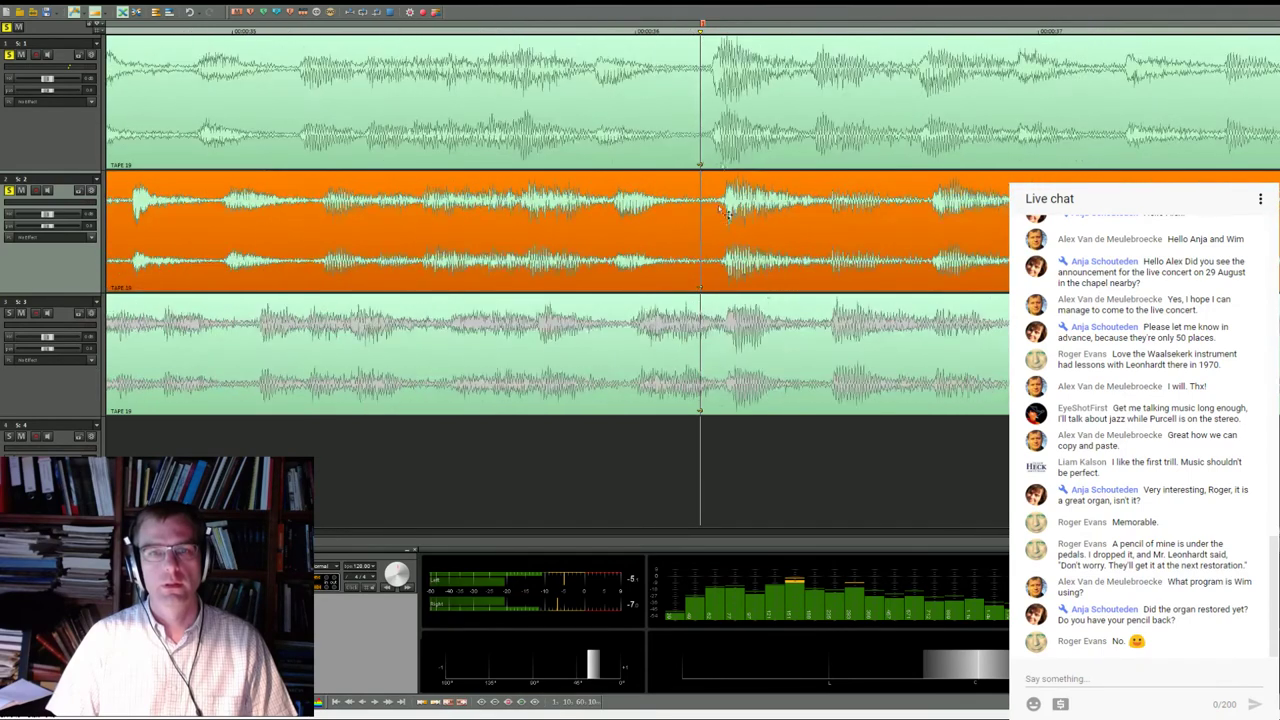
left_click(718, 48)
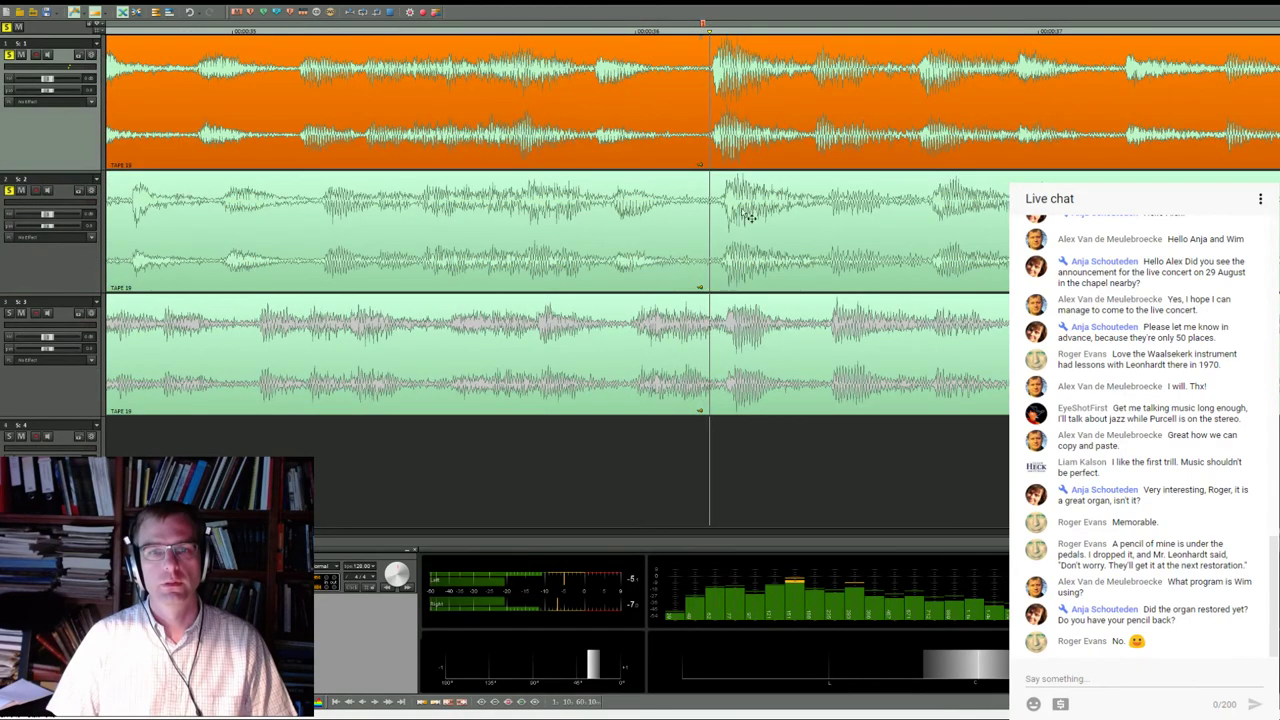
left_click_drag(748, 217, 740, 220)
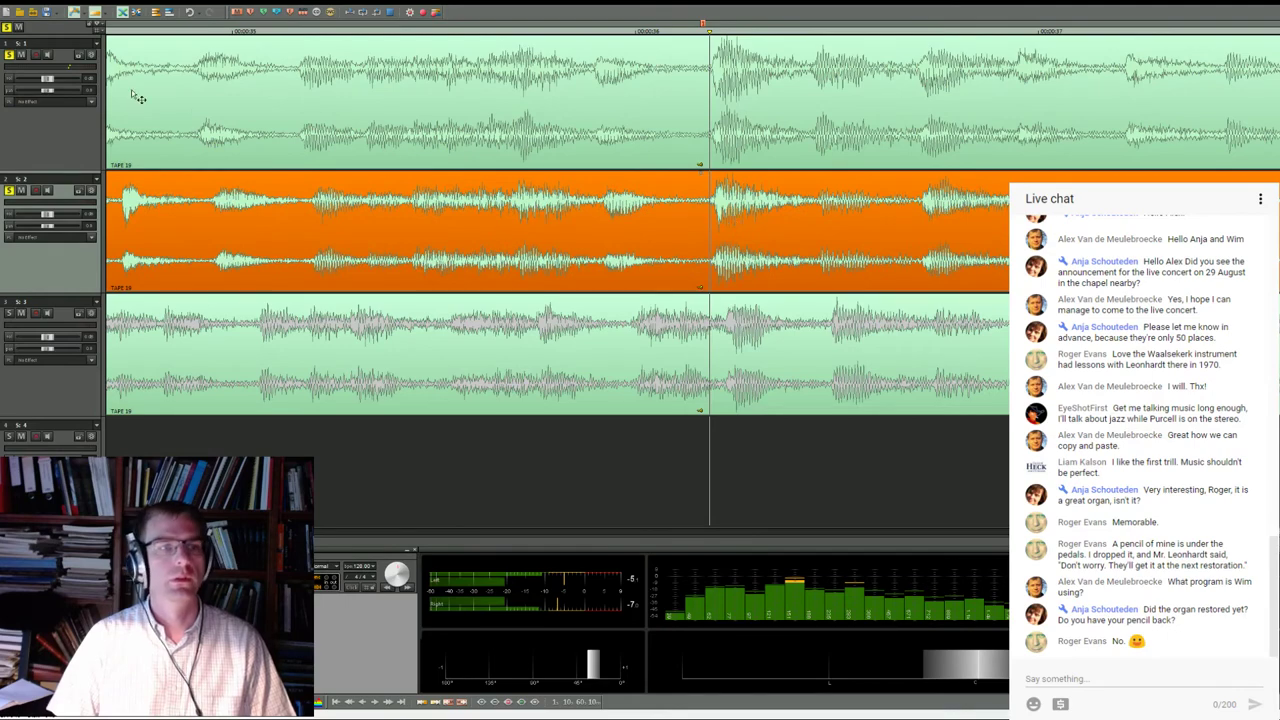
Audition the aligned passage around 35 s with only track 2 soloed, and restore track 1's solo
left_click(12, 62)
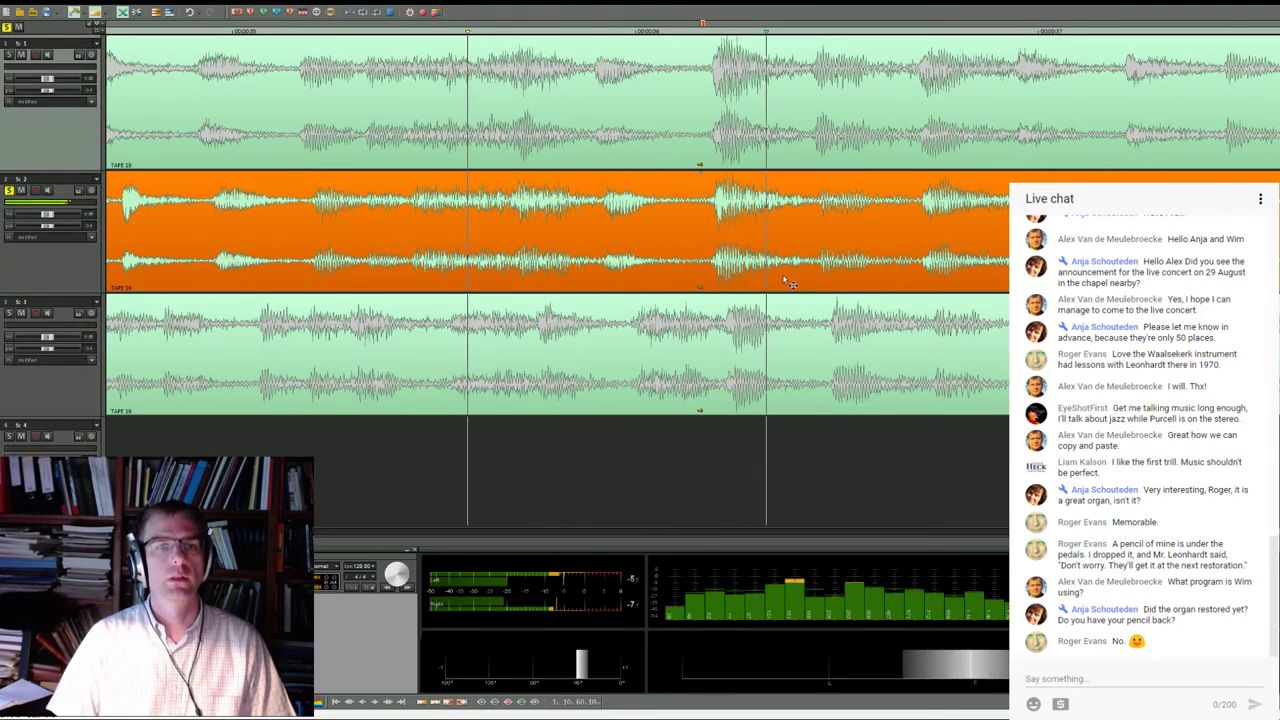
scroll(674, 106, "down", 3)
left_click(634, 37)
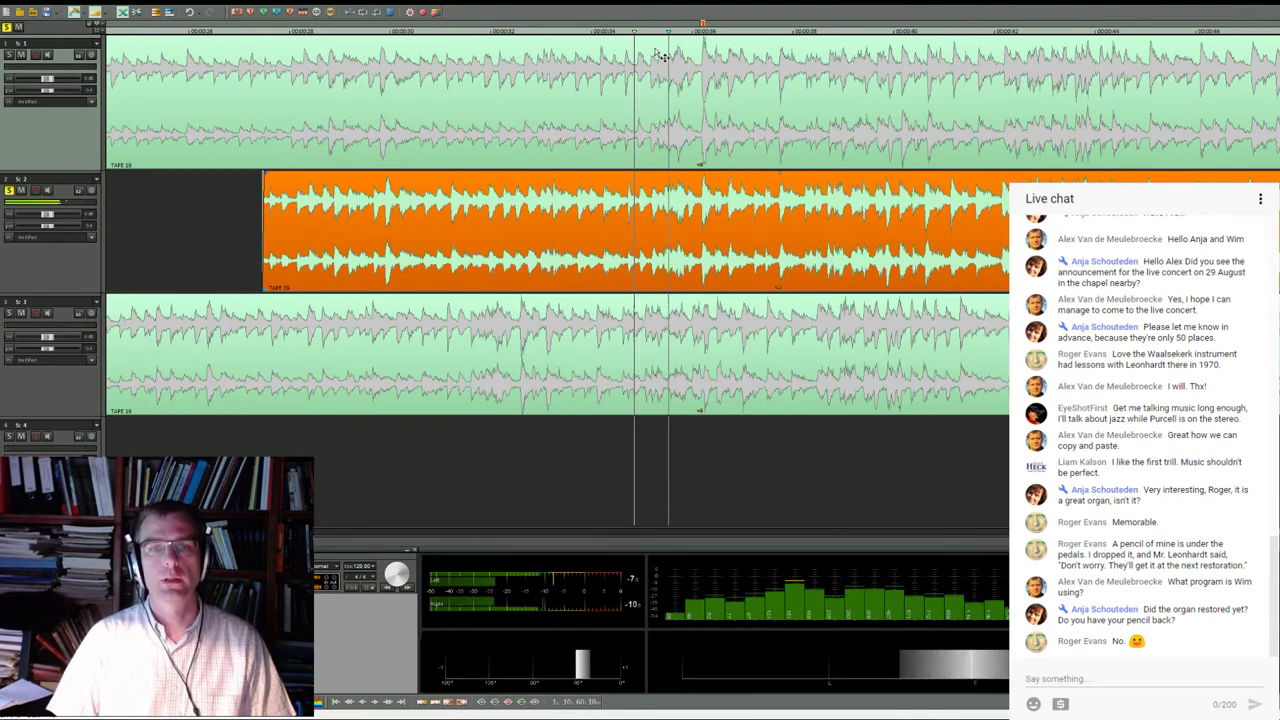
left_click(701, 20)
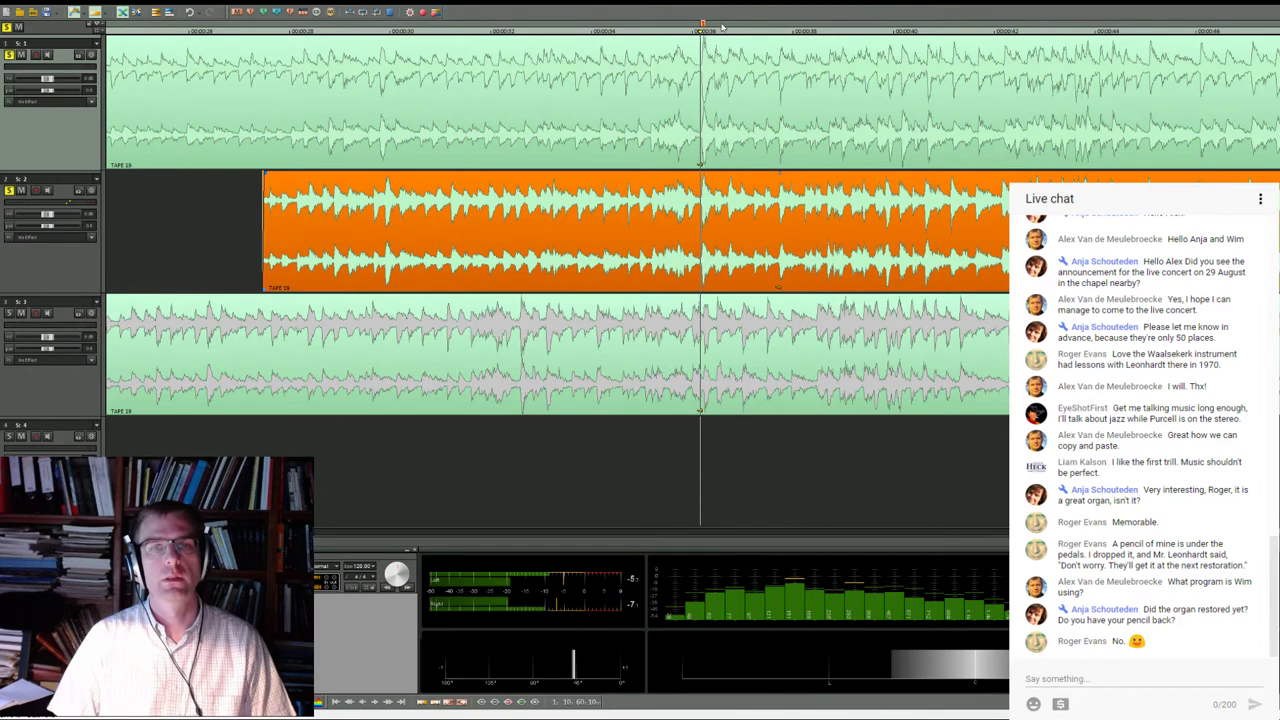
Split the clips on tracks 2 and 1 at about 36.2 s, just before the chord attack
scroll(740, 104, "up", 2)
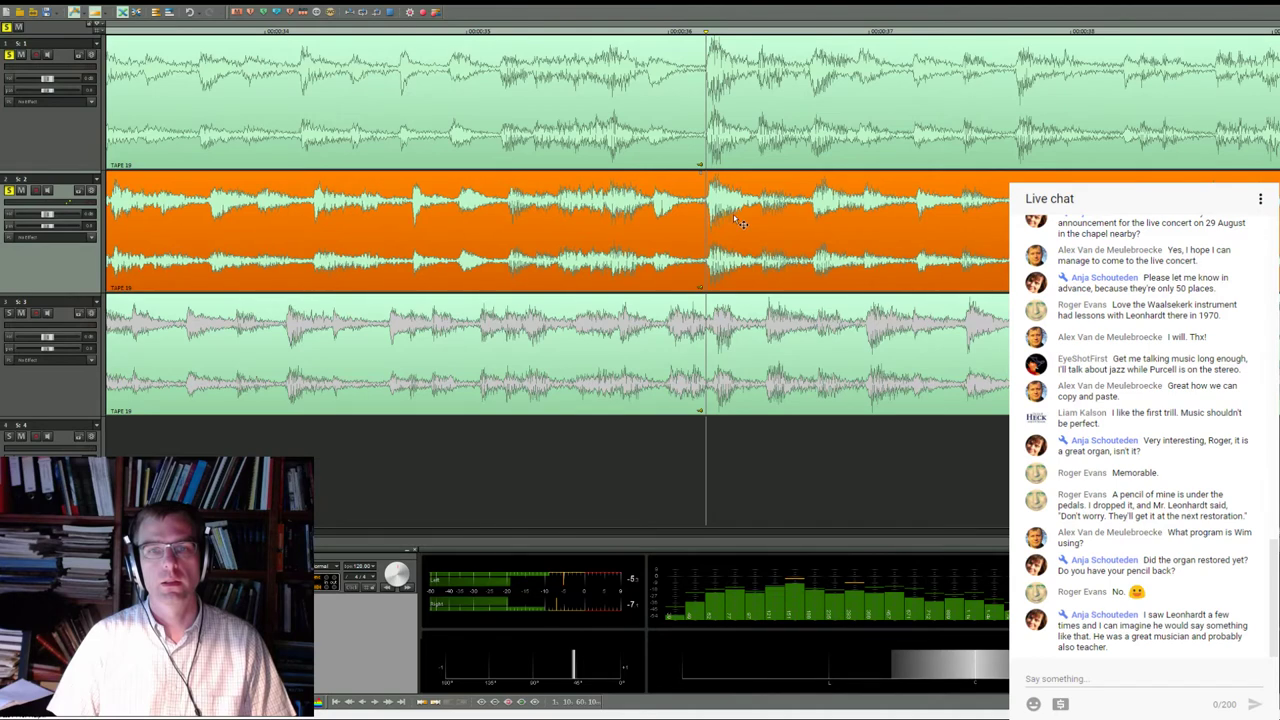
left_click(704, 33)
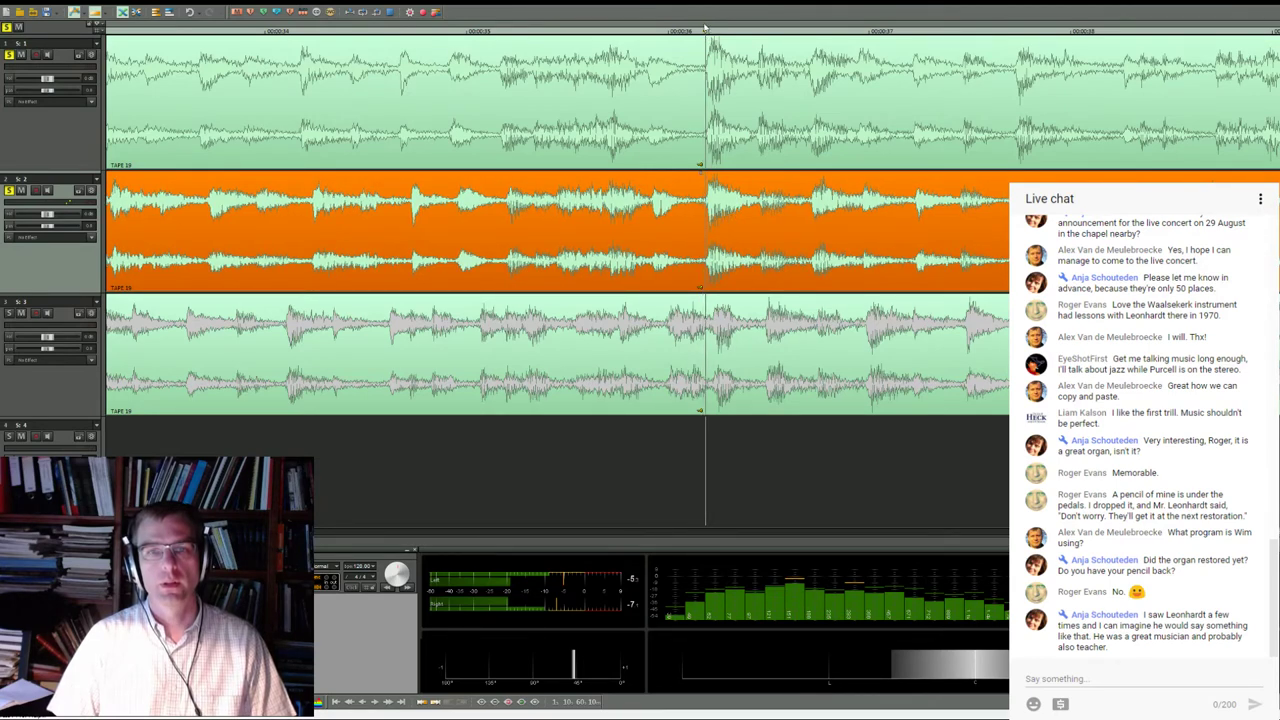
key("t")
left_click(748, 128)
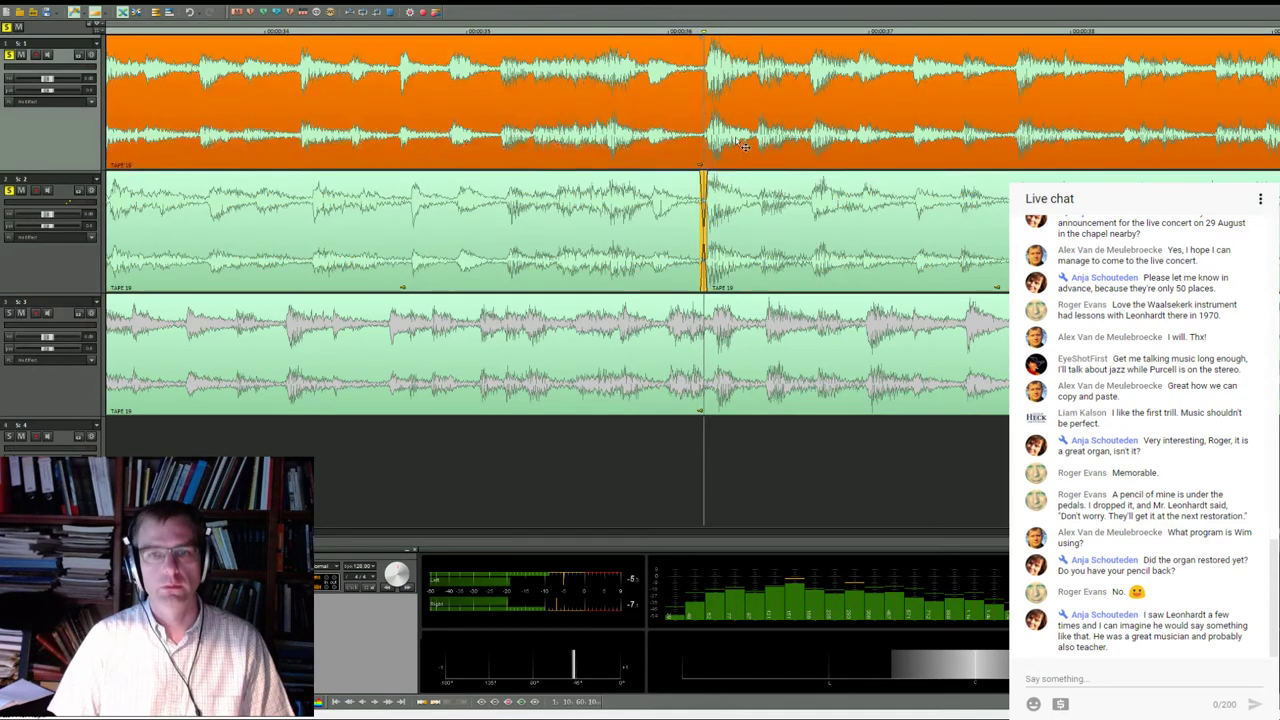
key("t")
Split the clips on tracks 1 and 2 again at about 36.7 s, at the end of the flawed passage
key("space")
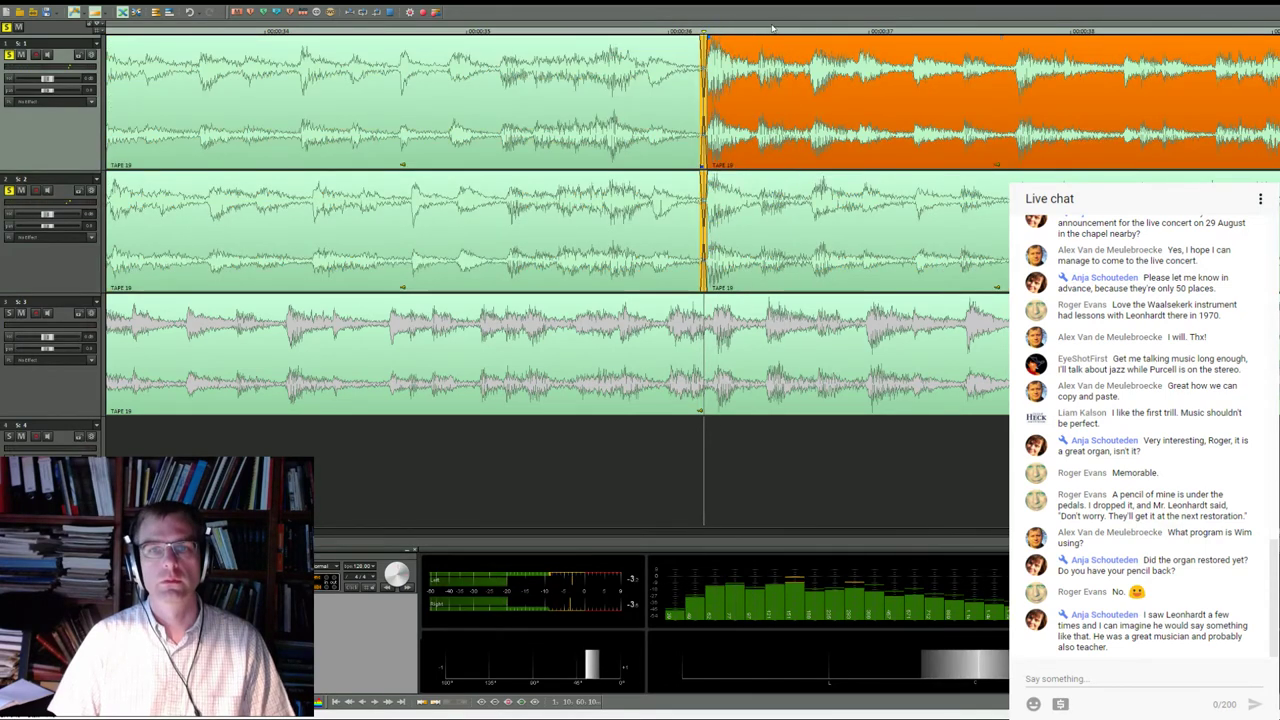
left_click(810, 30)
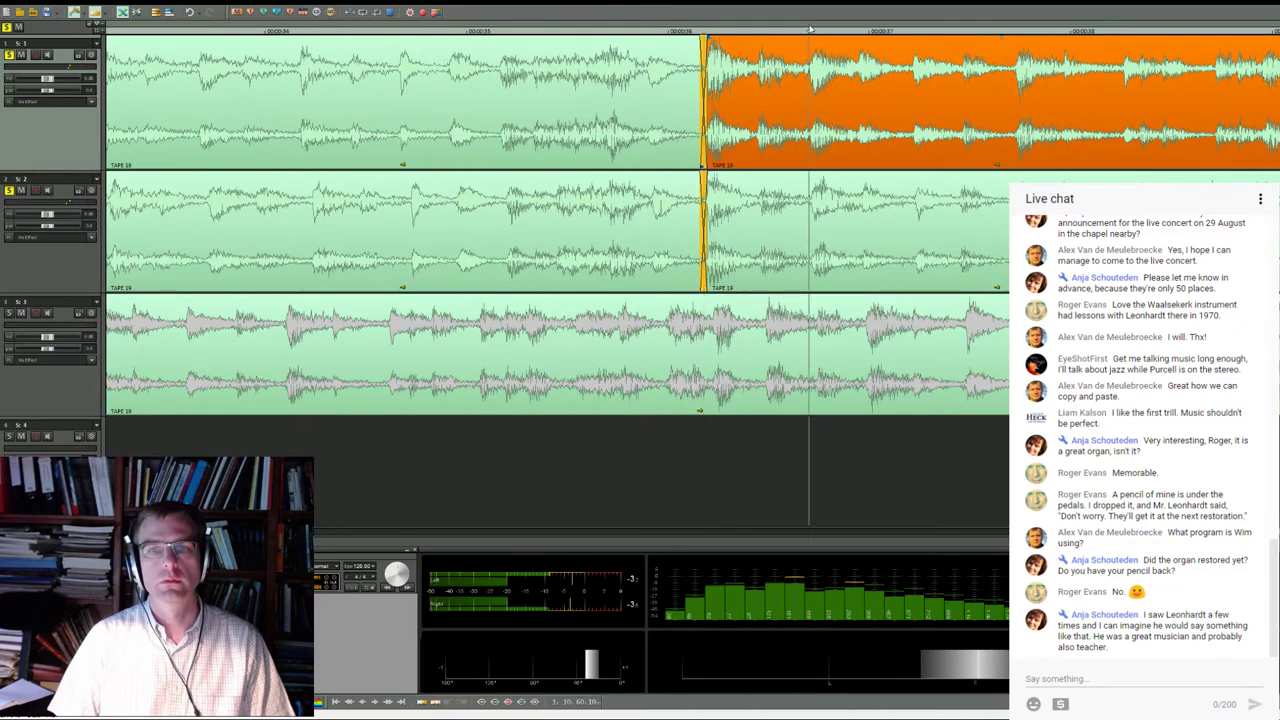
key("t")
left_click(872, 190)
key("t")
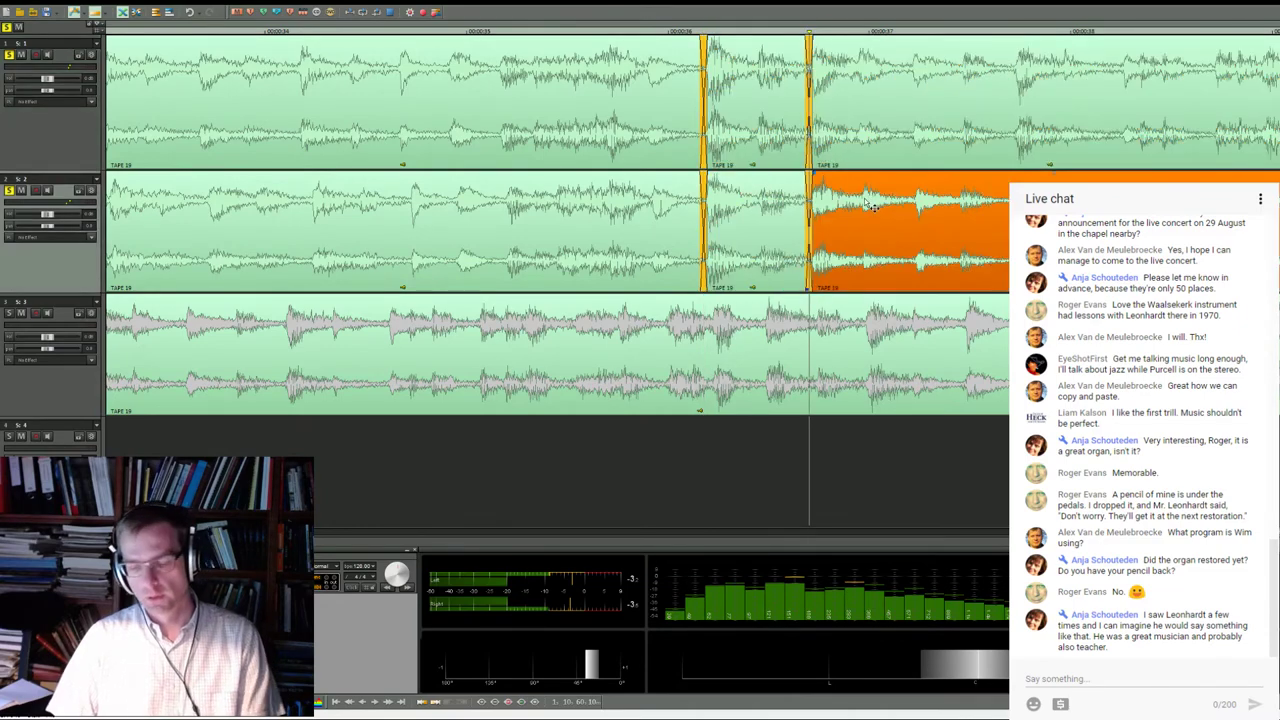
Reduce the track 2 excerpt to the piece between the two splits and delete the matching piece from track 1
key("Delete")
left_click(772, 152)
key("Delete")
left_click(690, 251)
key("Delete")
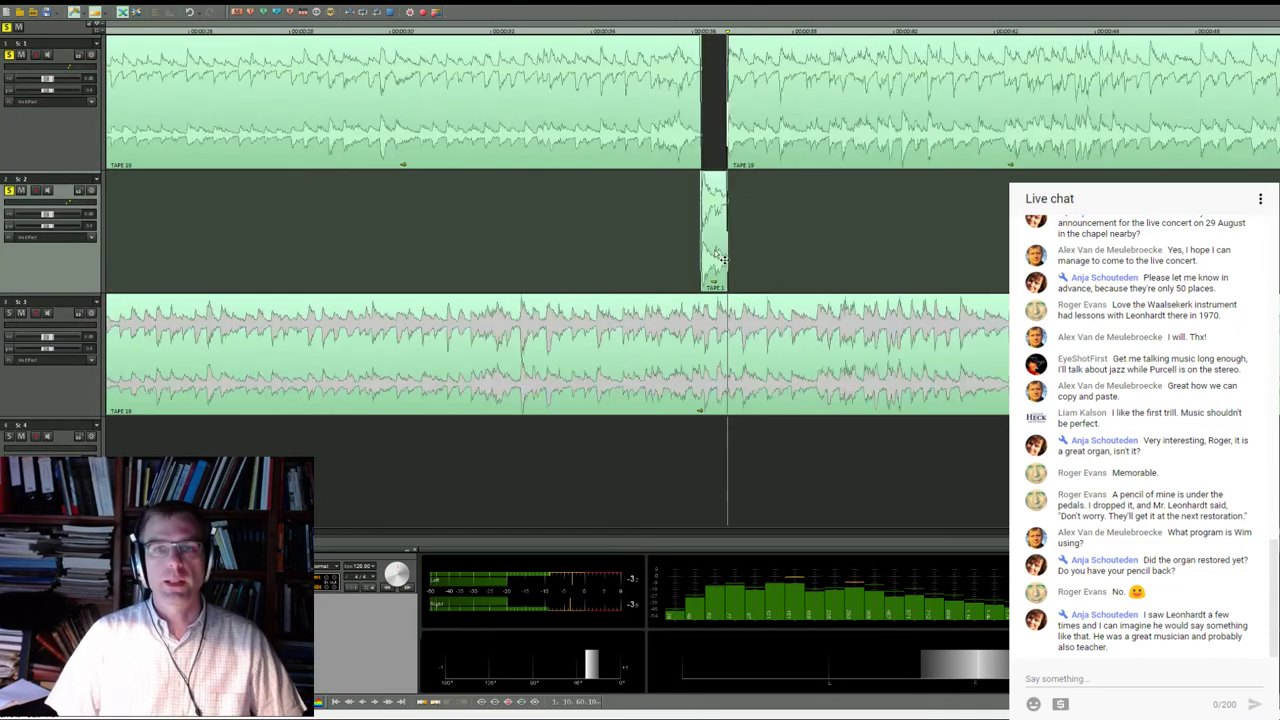
Play back the repaired splice around 36 s, starting from about 30 s
scroll(716, 253, "down", 3)
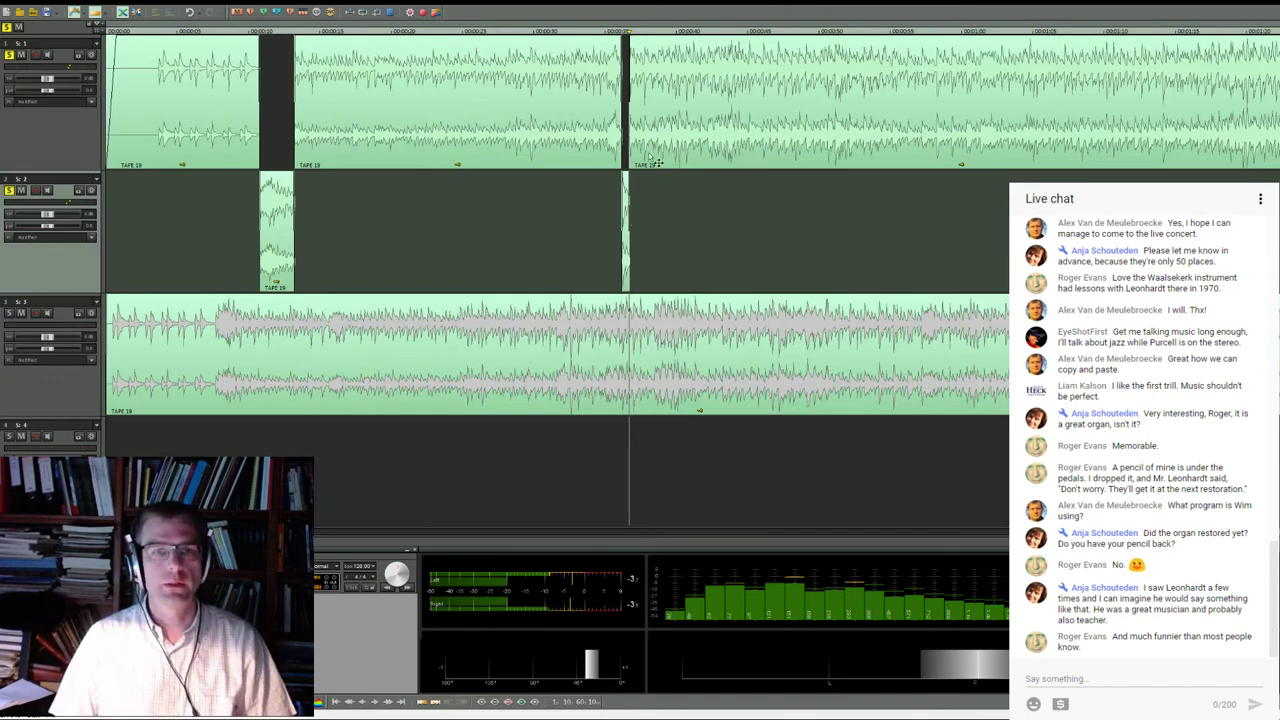
scroll(686, 225, "up", 5)
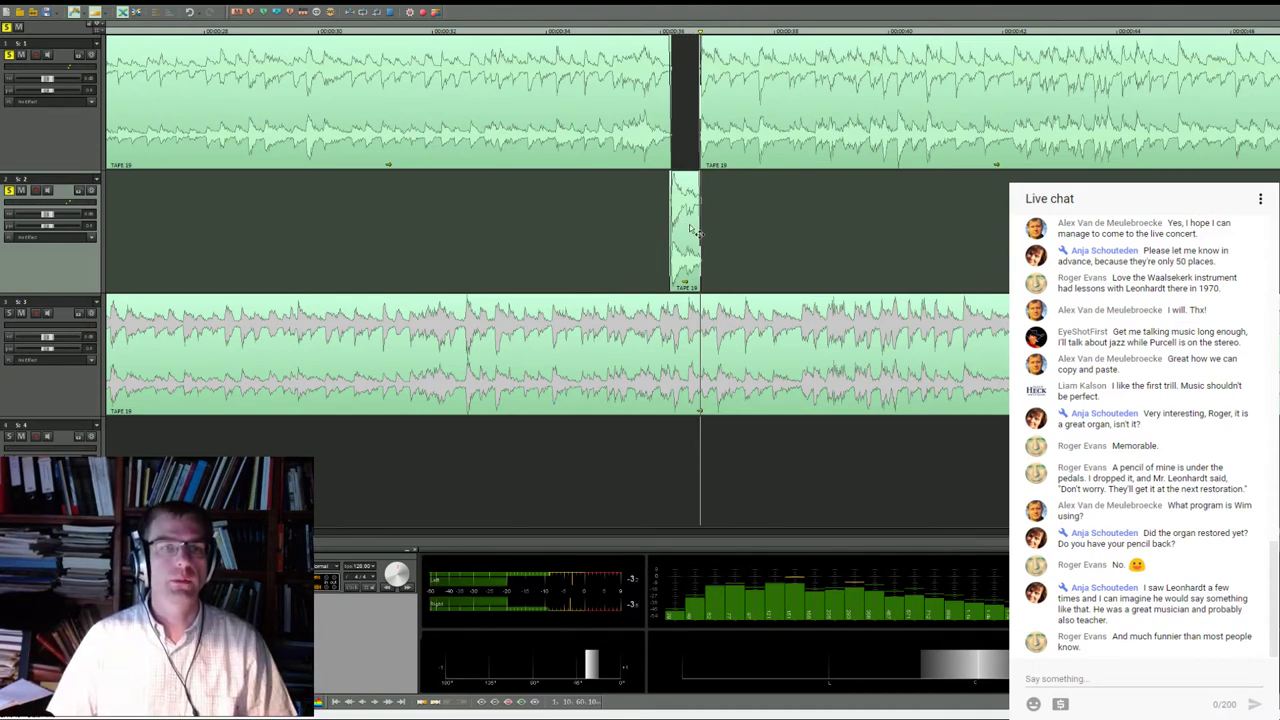
left_click(500, 30)
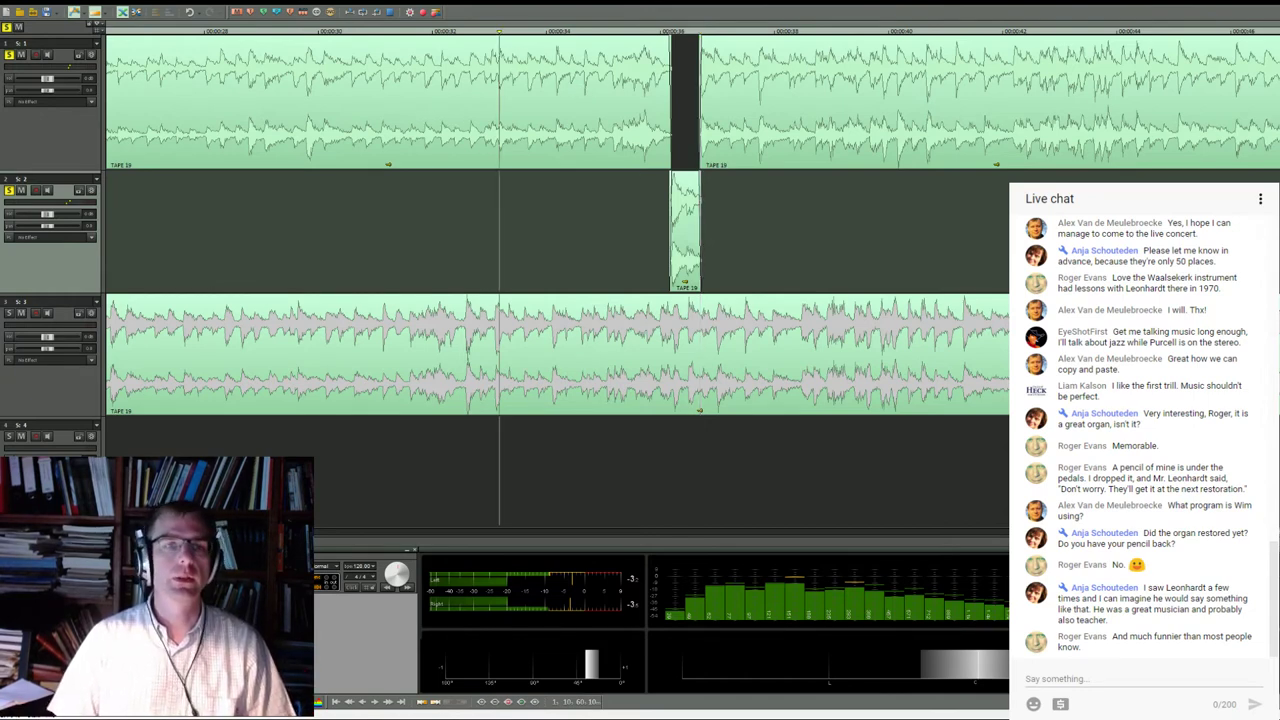
left_click(320, 32)
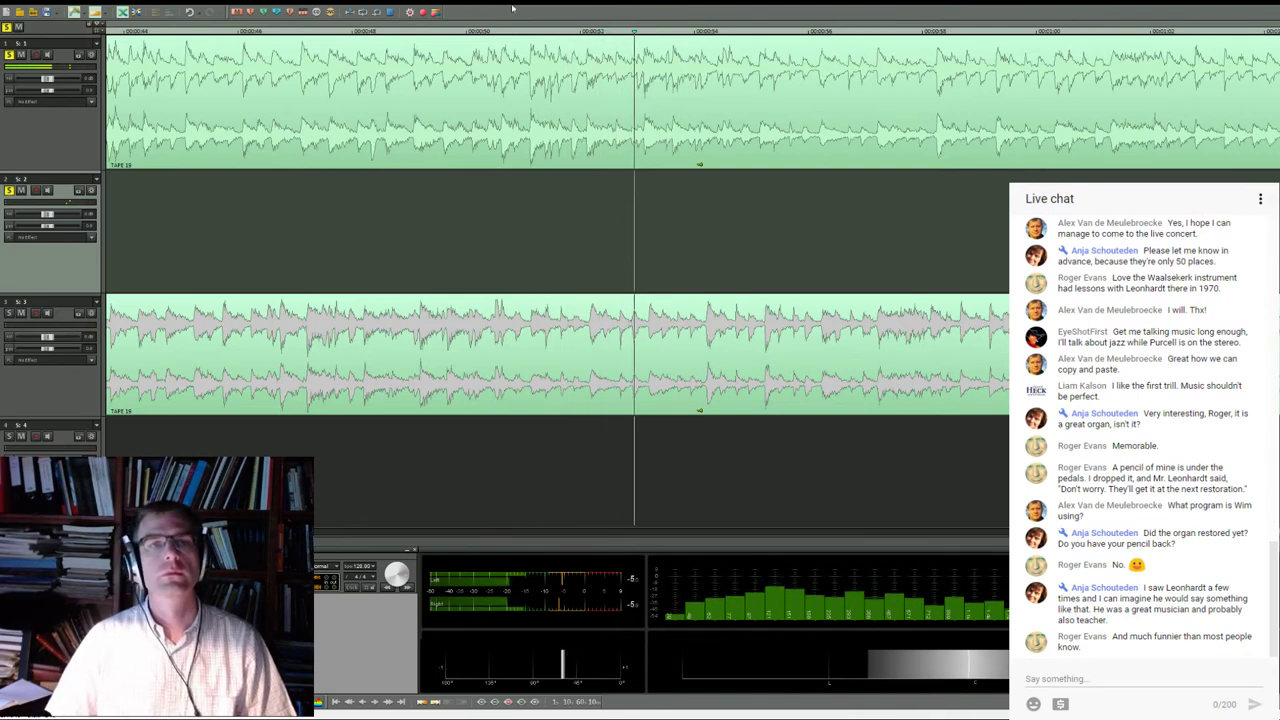
Replay the passage on track 1 from about 46 s to locate the flawed chord between 49 and 51 s
left_click(439, 32)
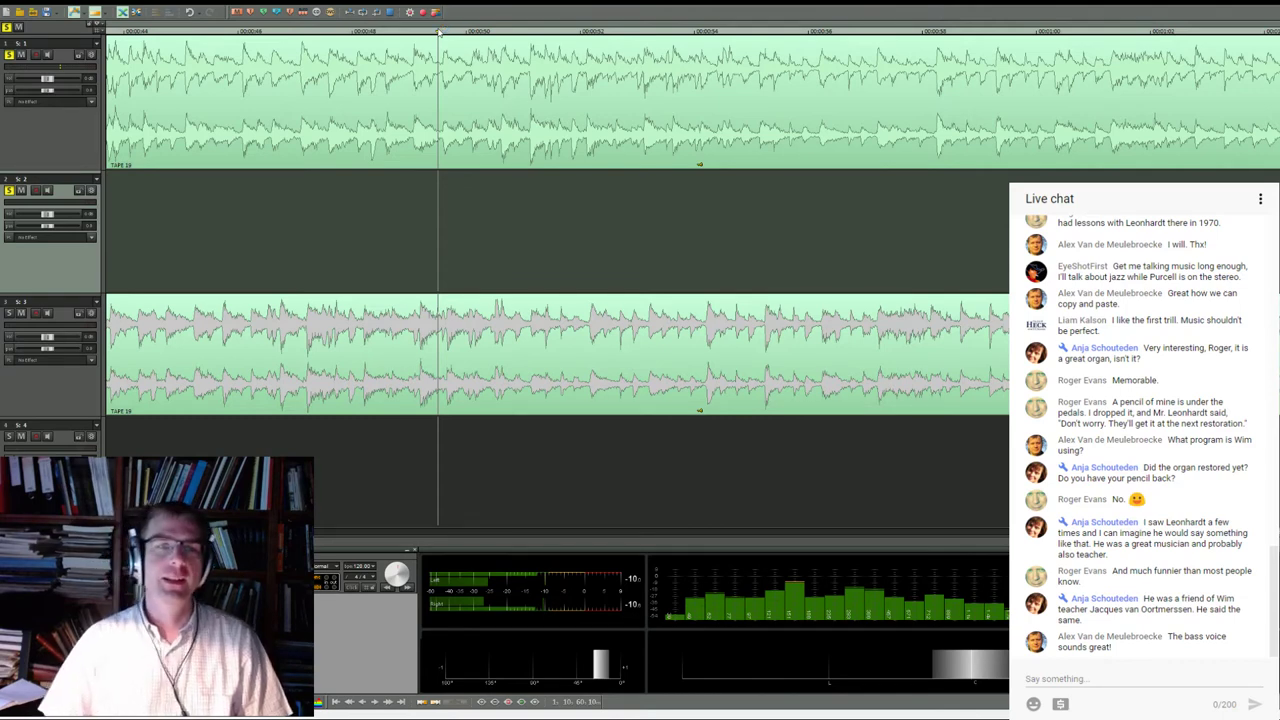
left_click(431, 28)
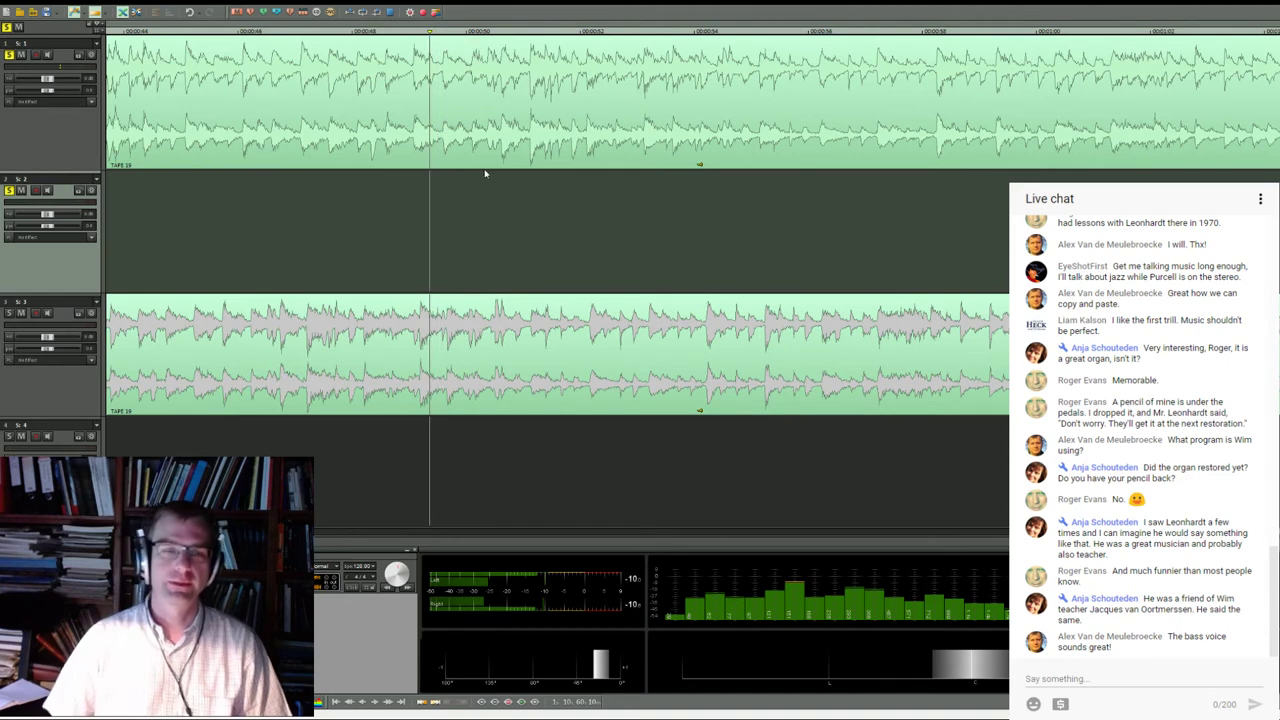
left_click(443, 28)
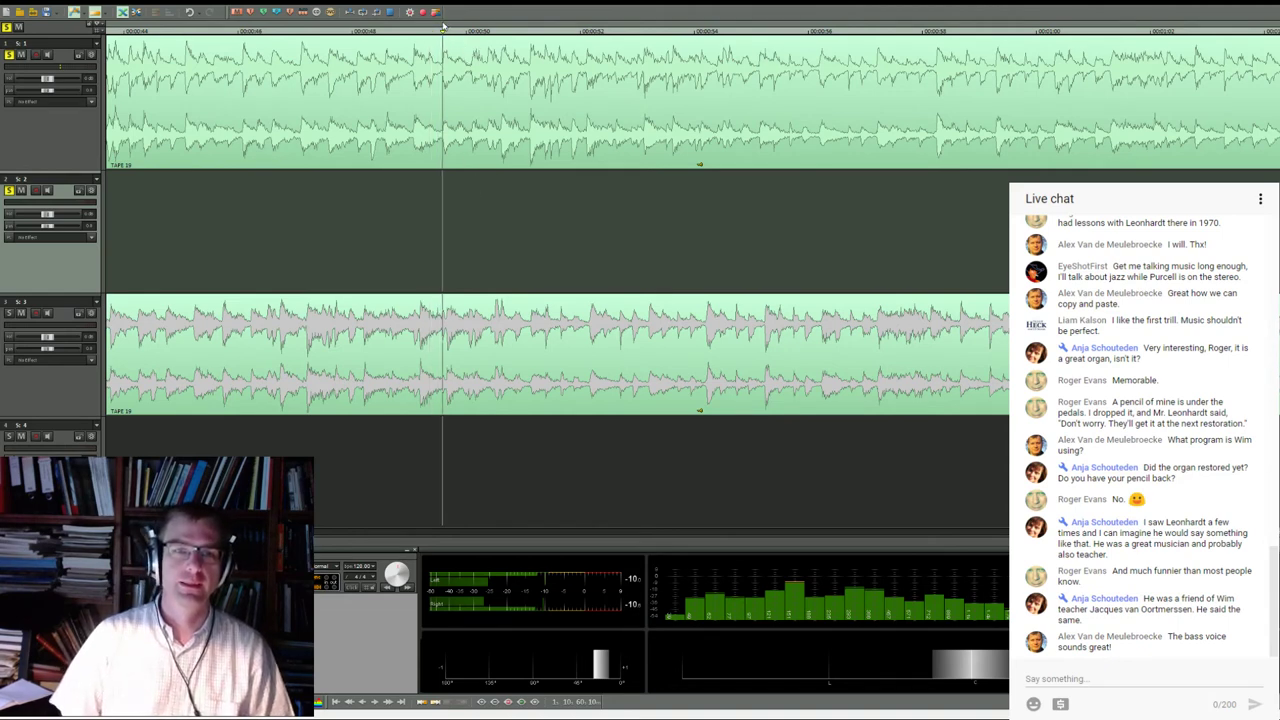
left_click(431, 28)
left_click(417, 29)
left_click(441, 30)
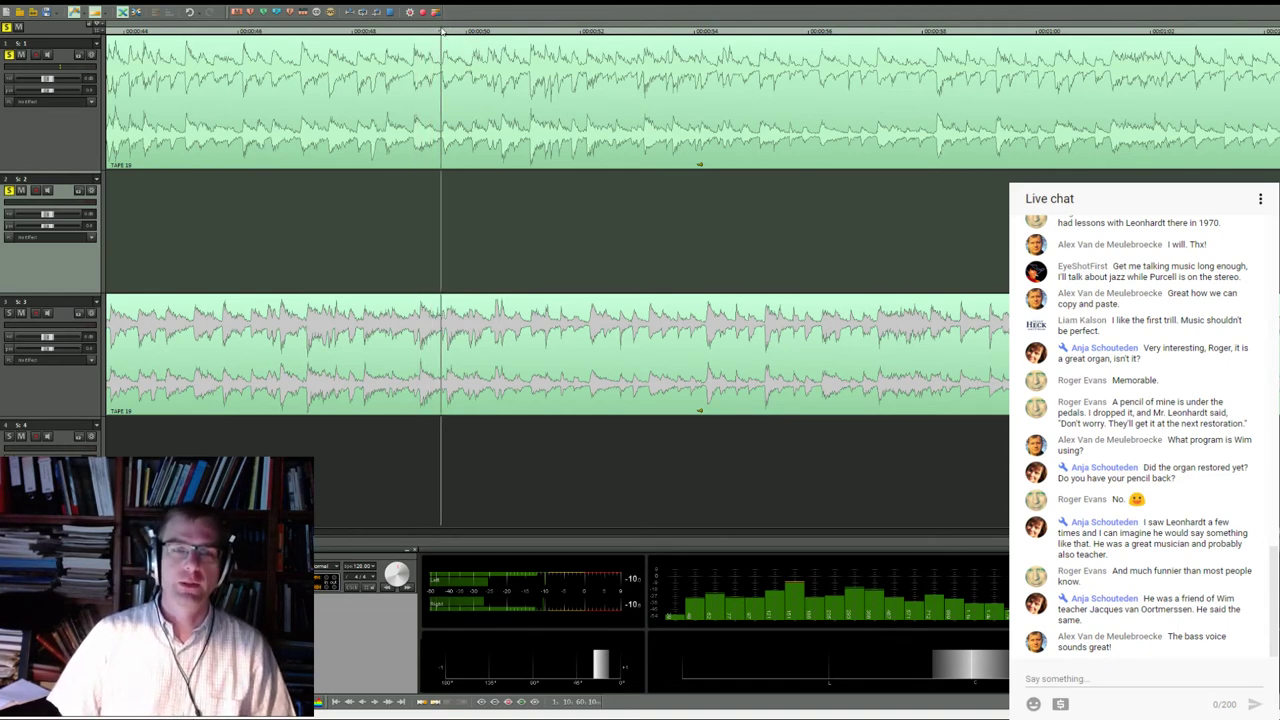
left_click(246, 30)
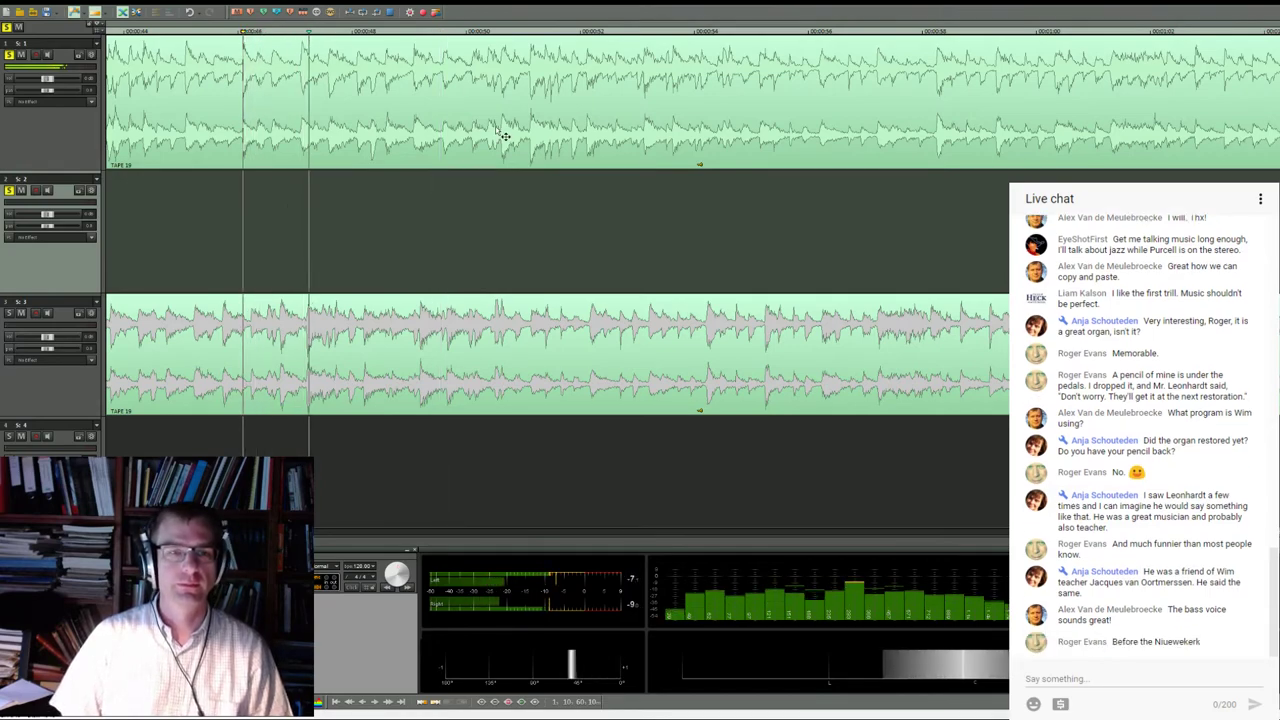
scroll(515, 155, "down", 2)
scroll(525, 173, "up", 3)
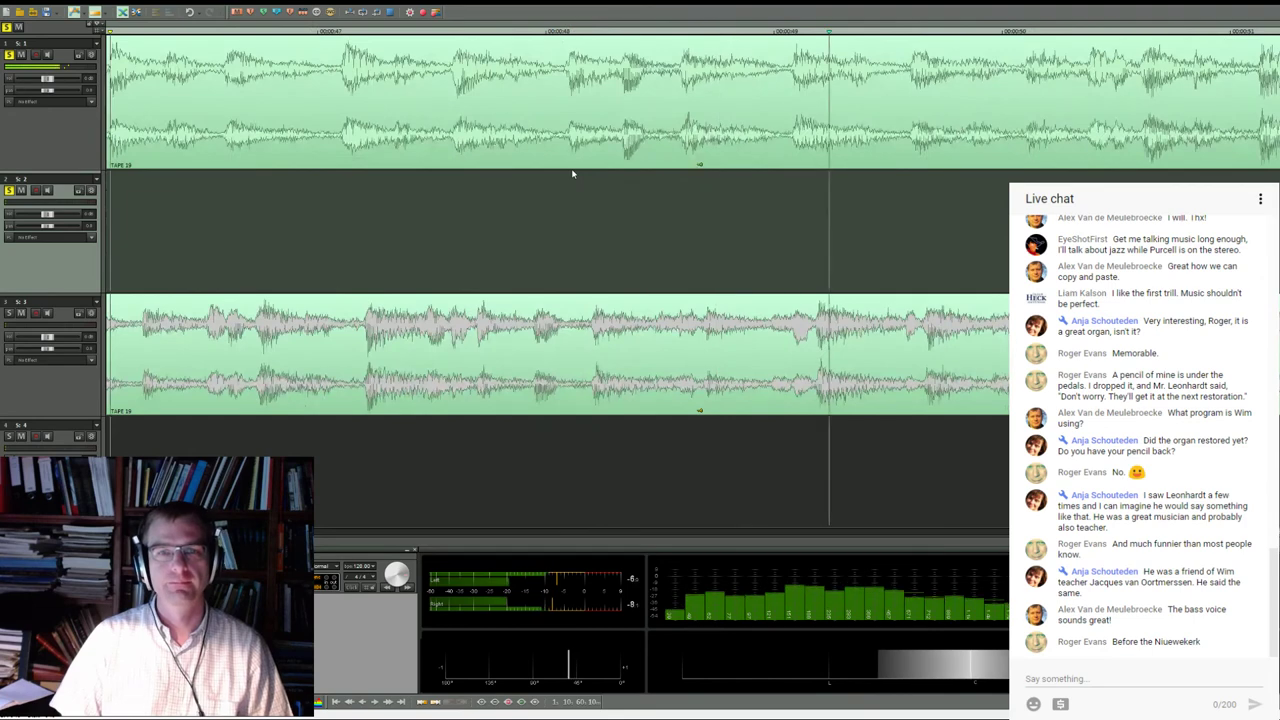
scroll(517, 173, "up", 2)
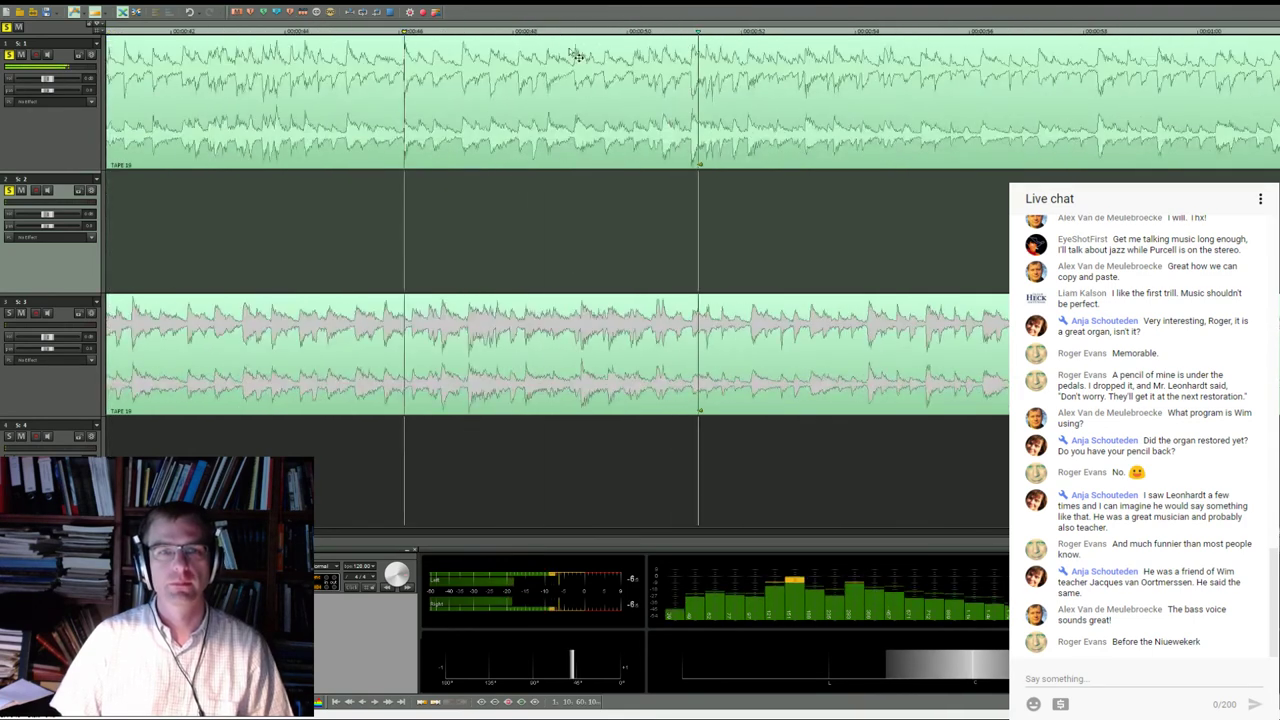
left_click(455, 31)
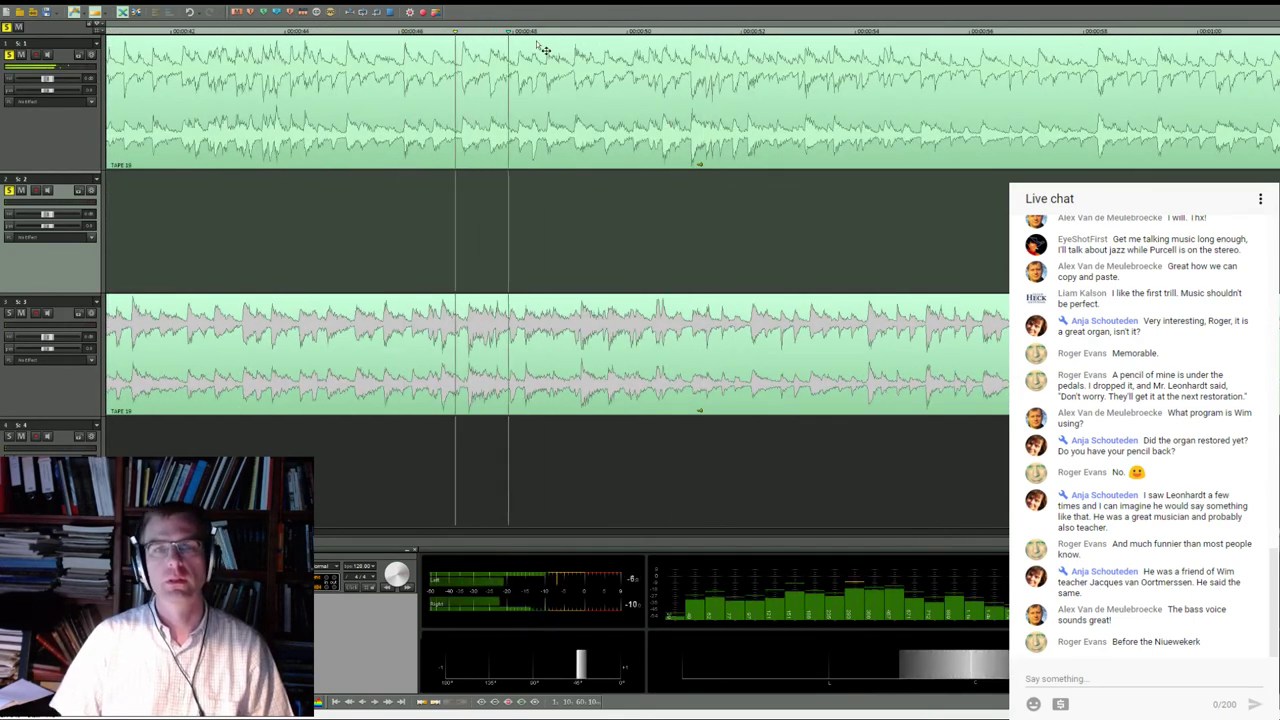
Mark the flawed chord near 50 s and copy the track 2 excerpt from 36 s, adjusting its edges to span about 41 to 54 s
left_click(662, 24)
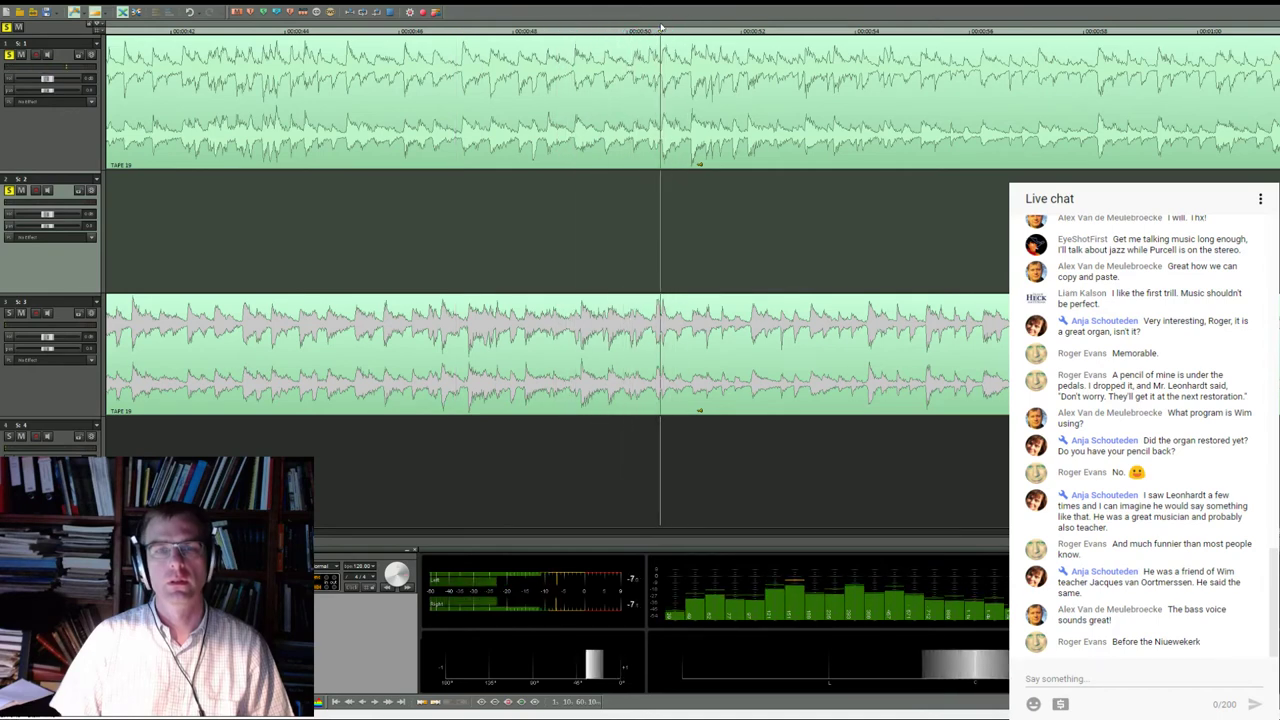
scroll(697, 163, "down", 4)
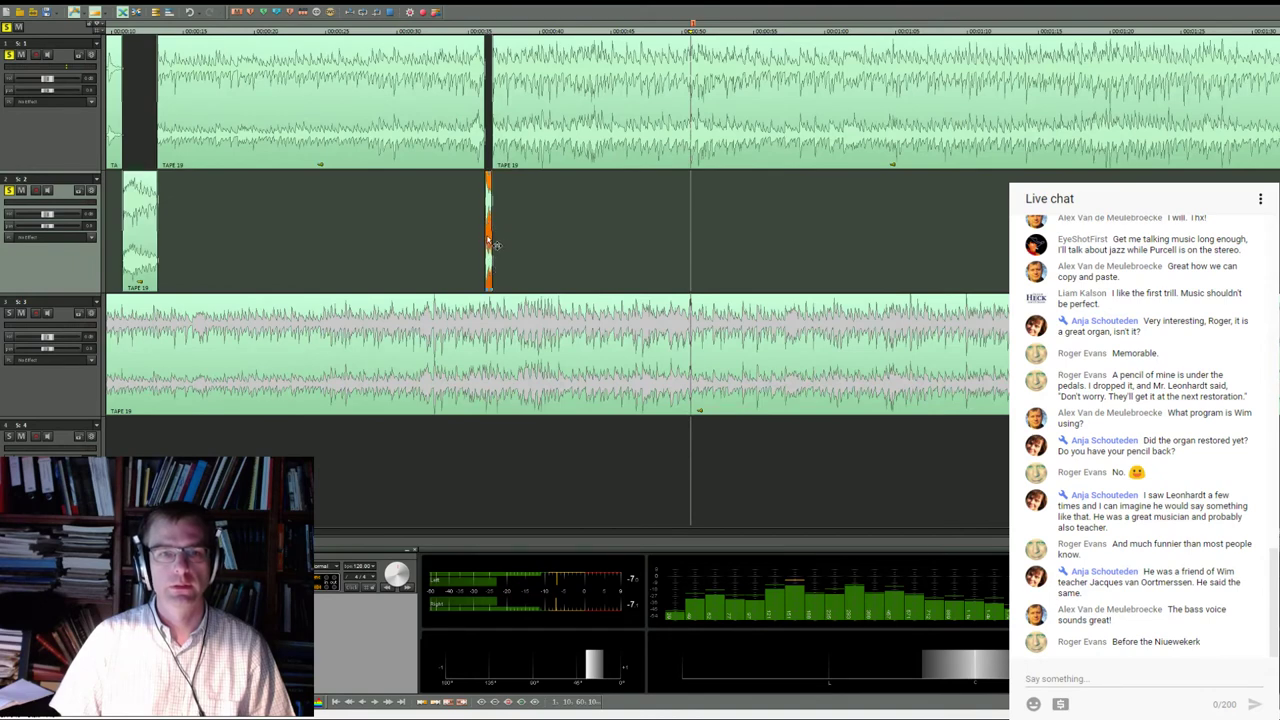
left_click_drag(497, 258, 765, 290)
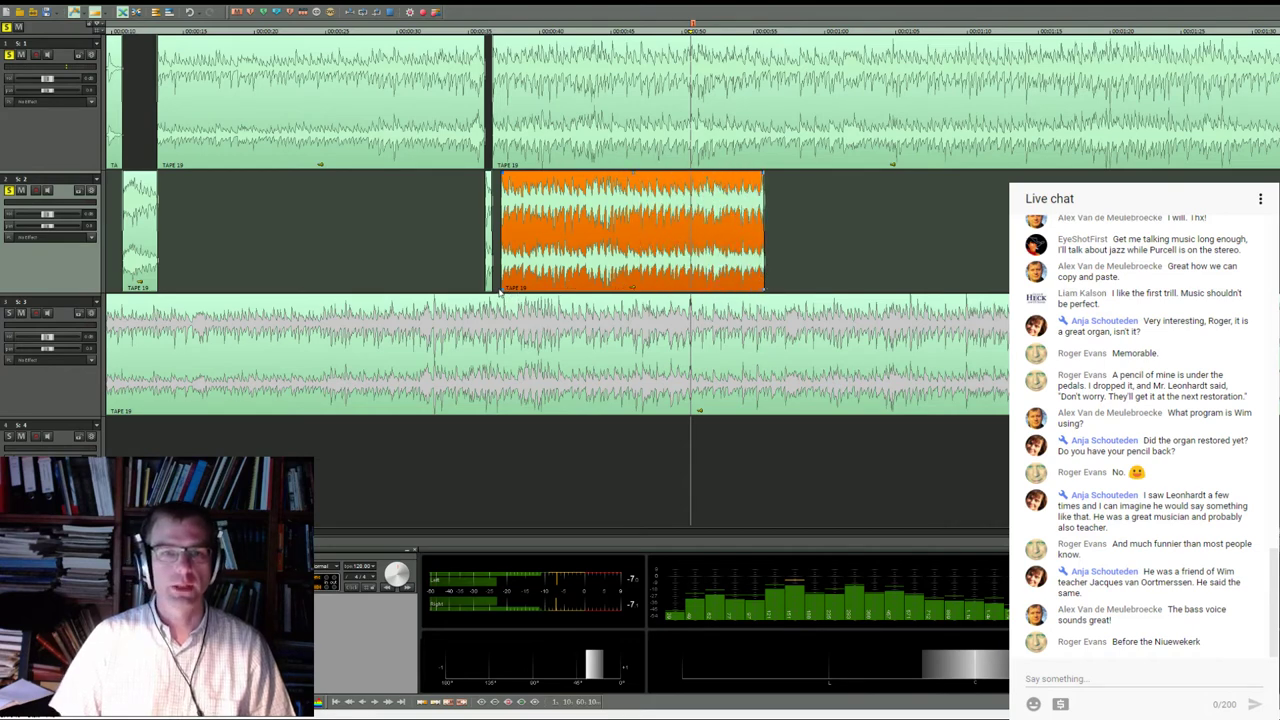
left_click_drag(502, 289, 595, 252)
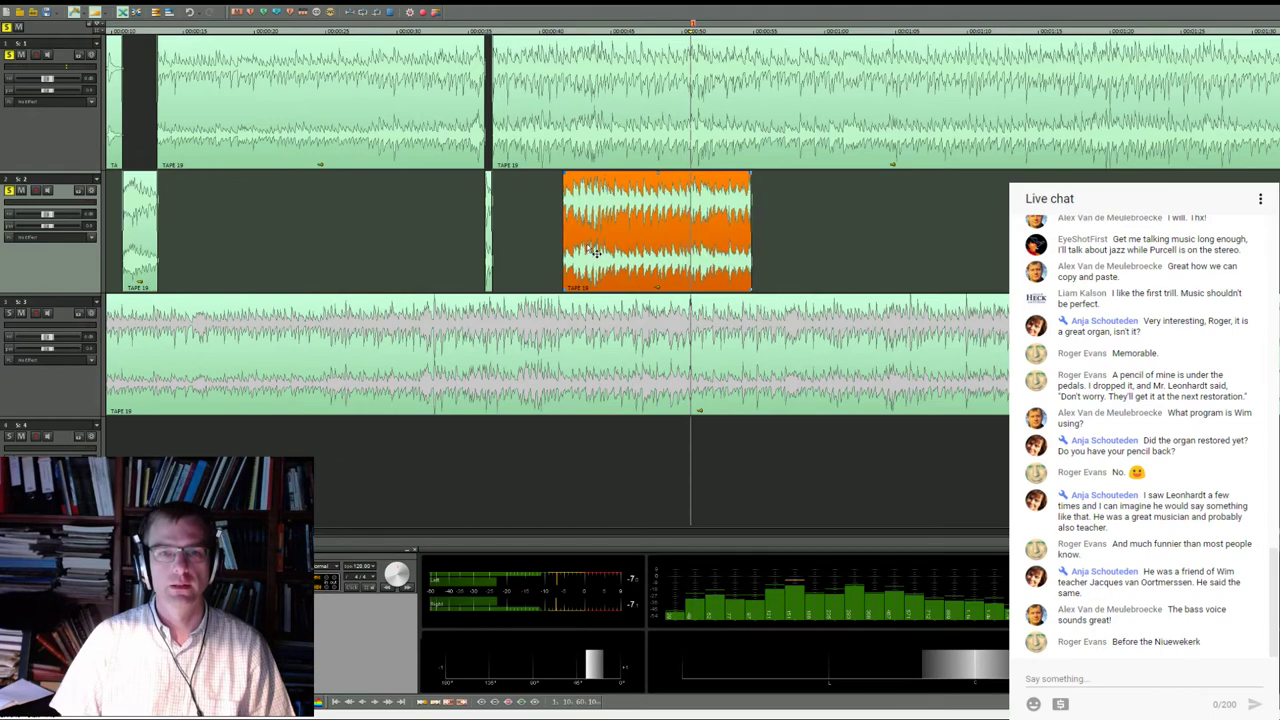
Align the track 2 copy with track 1's chord attack near 50.6 s and audition it with only track 2 soloed
scroll(732, 202, "up", 5)
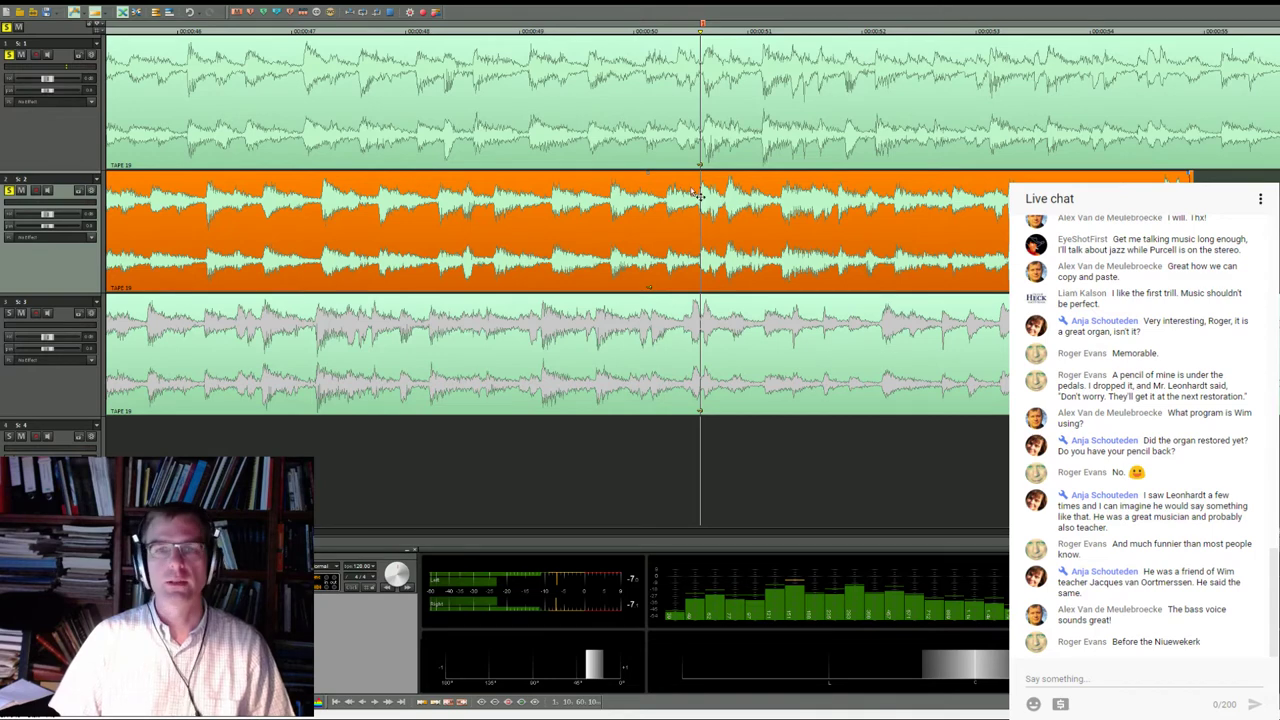
left_click_drag(785, 215, 765, 215)
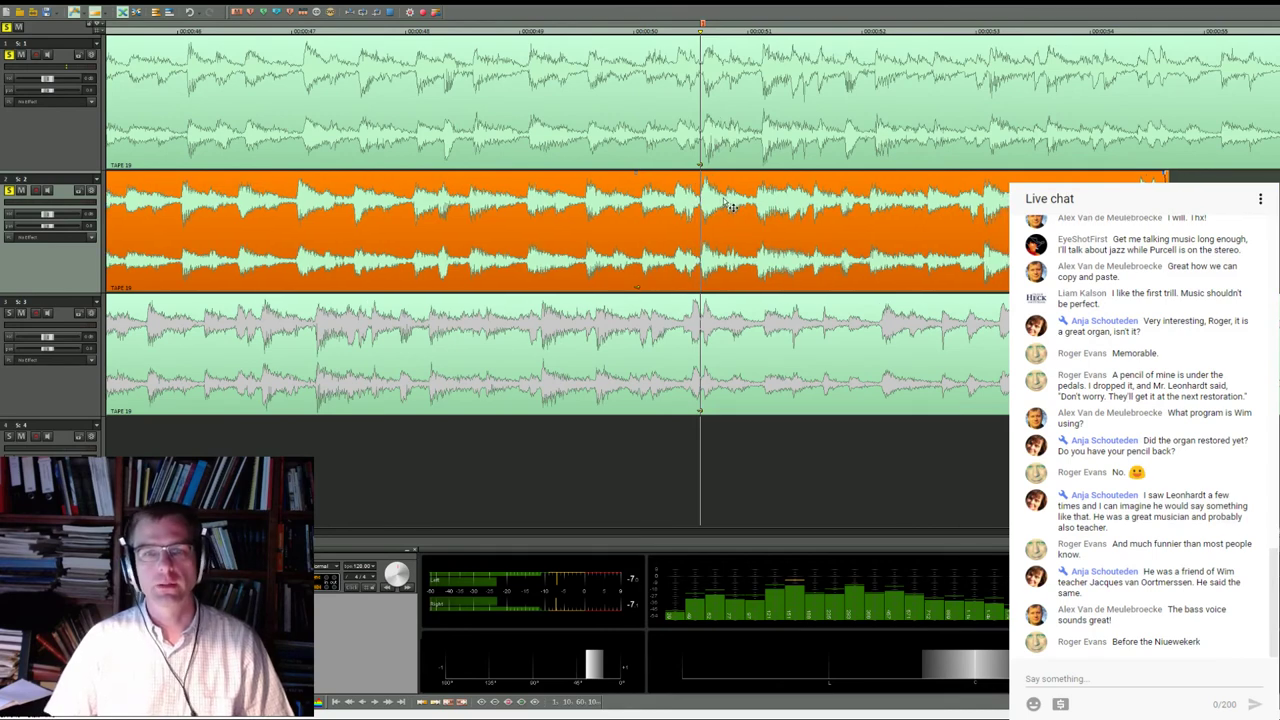
left_click(9, 55)
left_click(597, 32)
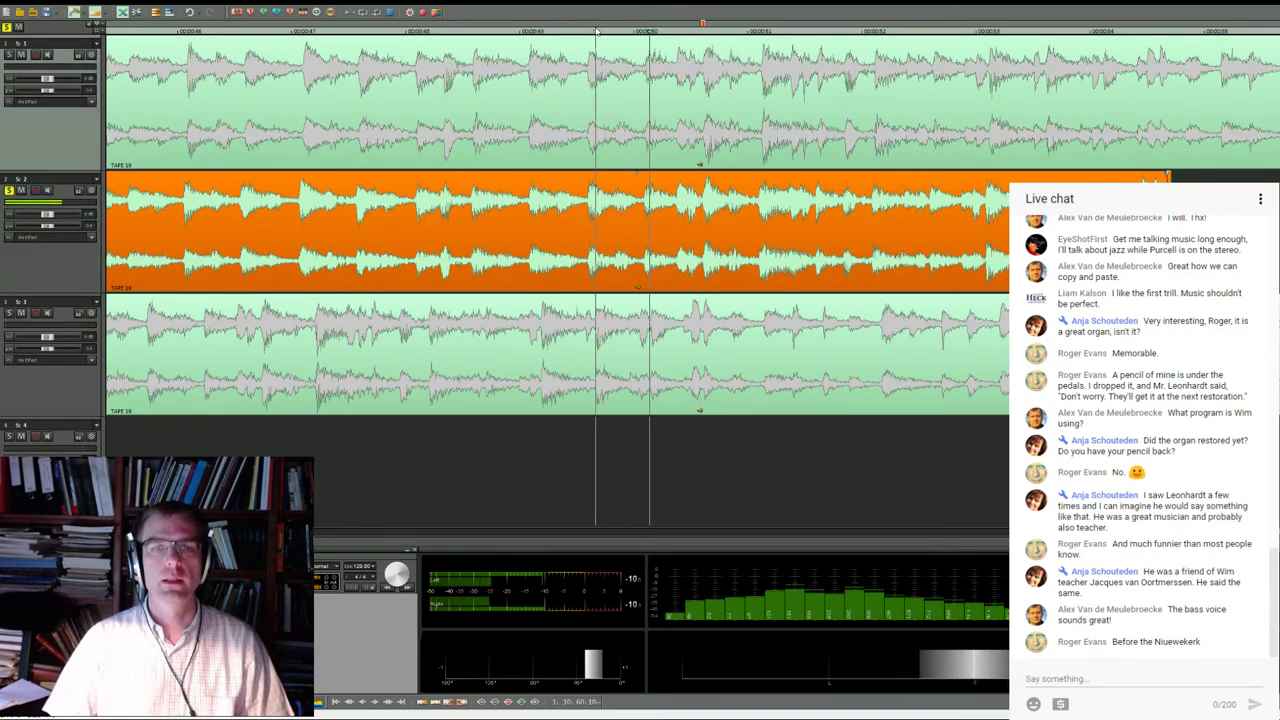
left_click(704, 32)
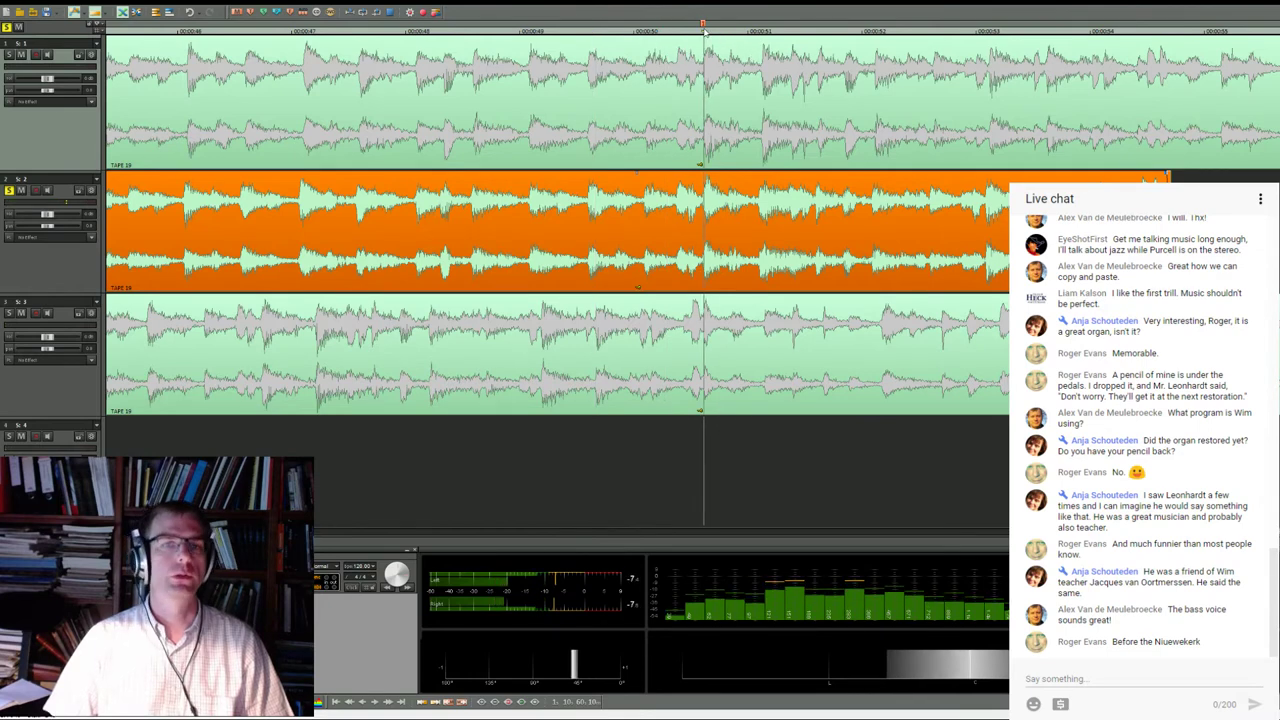
Split the clips on tracks 1 and 2 at about 50.6 s, just before the chord attack
left_click(703, 31)
key("ctrl+Right")
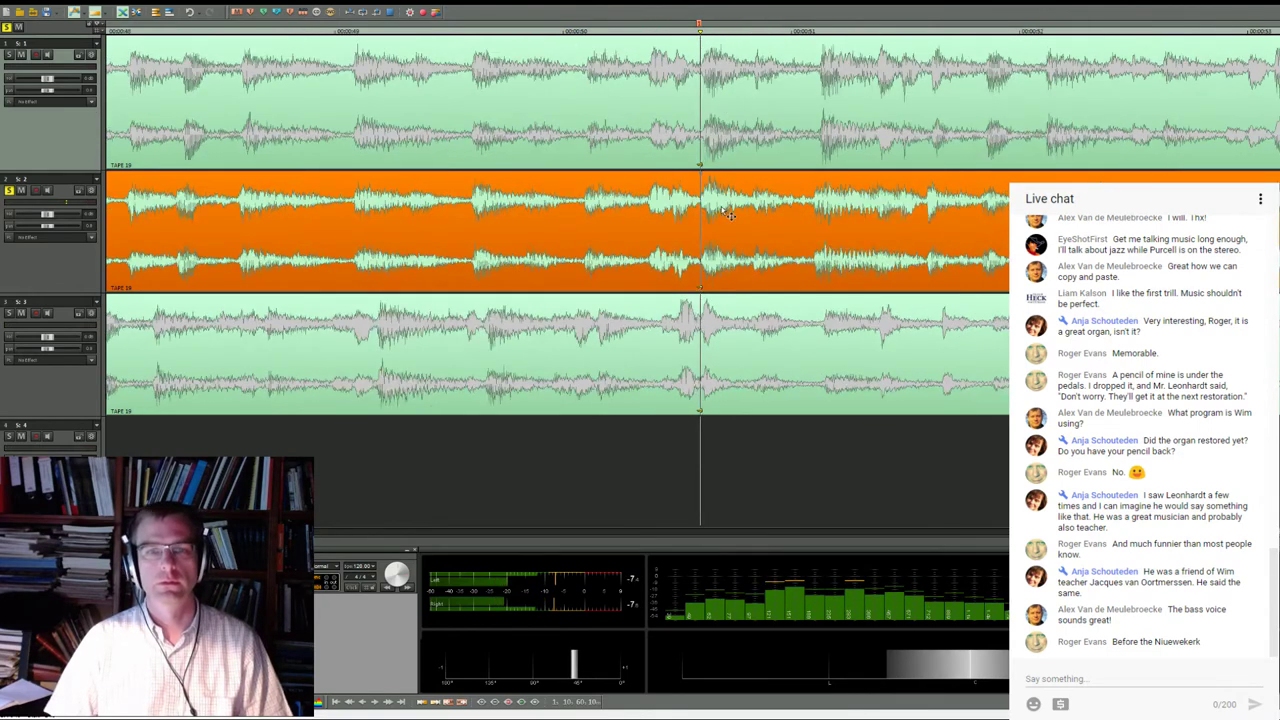
left_click(815, 72)
key("s")
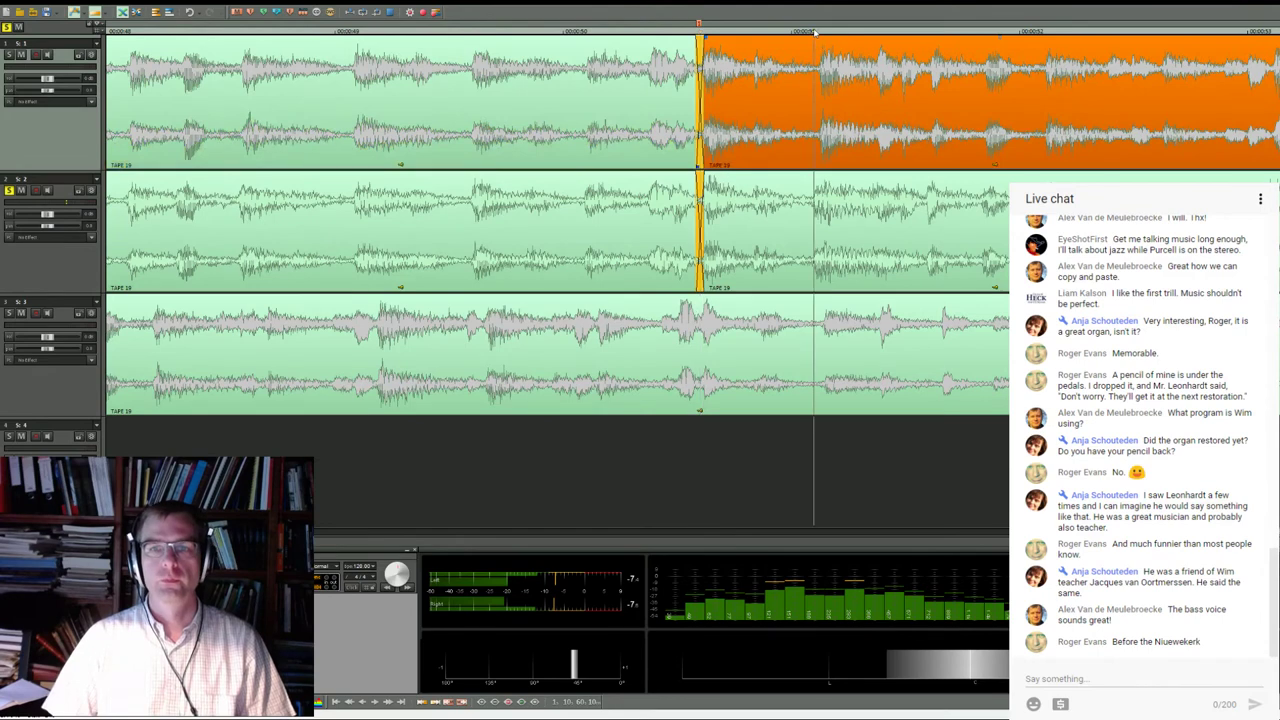
Nudge the rest of track 1 slightly earlier to match track 2, and split both tracks at about 51.1 s
left_click(857, 90)
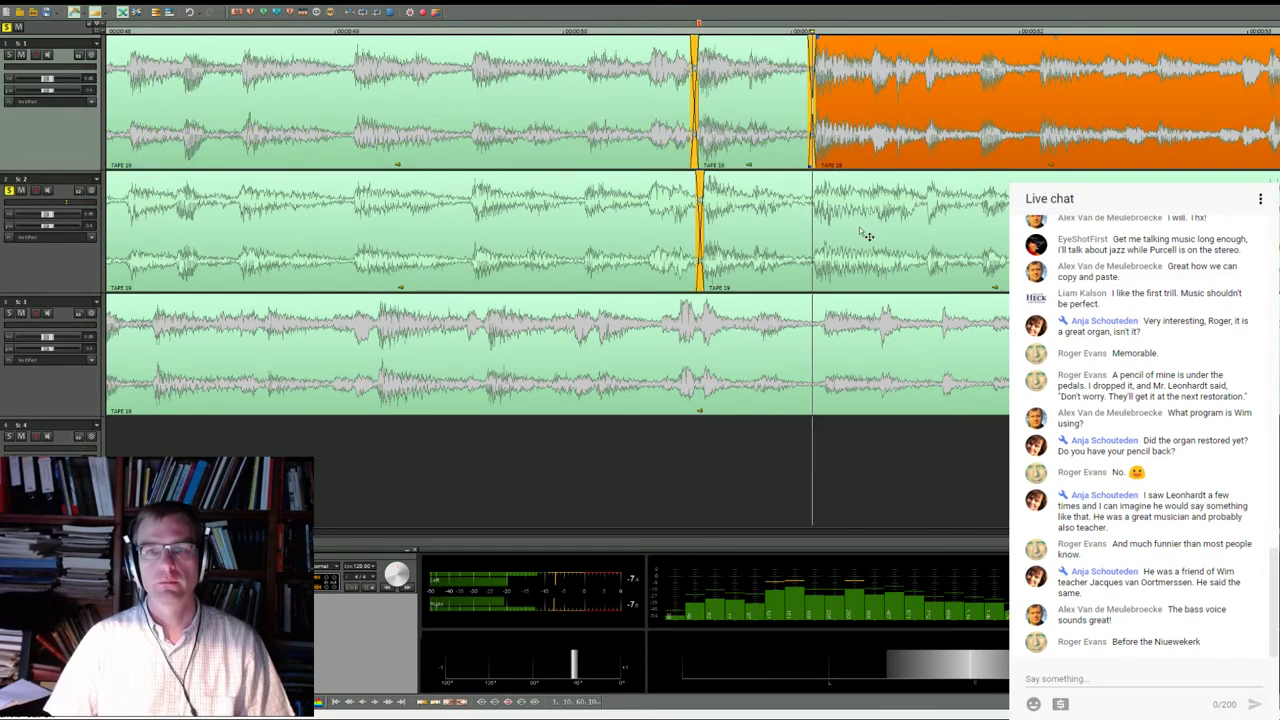
left_click(866, 235)
key("s")
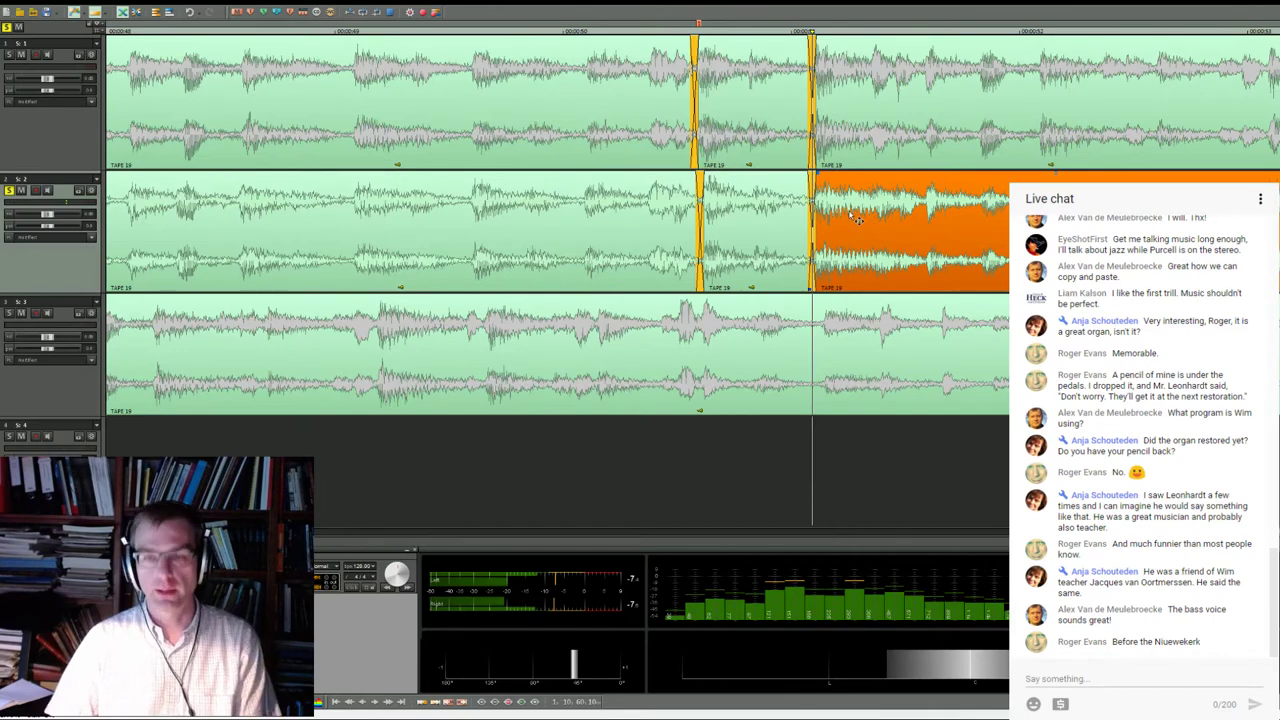
Keep only the track 2 piece between the 50.6 s and 51.1 s splits and delete the matching piece from track 1
key("Delete")
left_click(634, 200)
key("Delete")
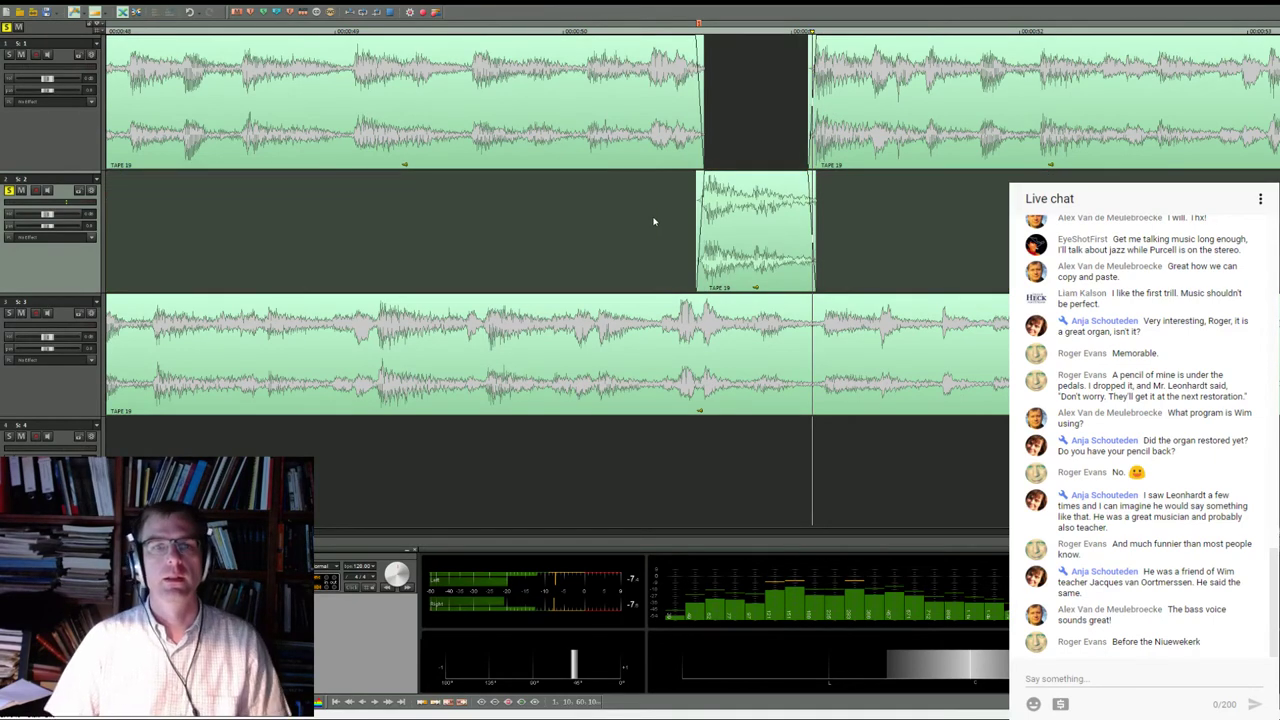
Restore track 1's solo and play the new splice around 51 s from about 49 s
scroll(654, 221, "down", 3)
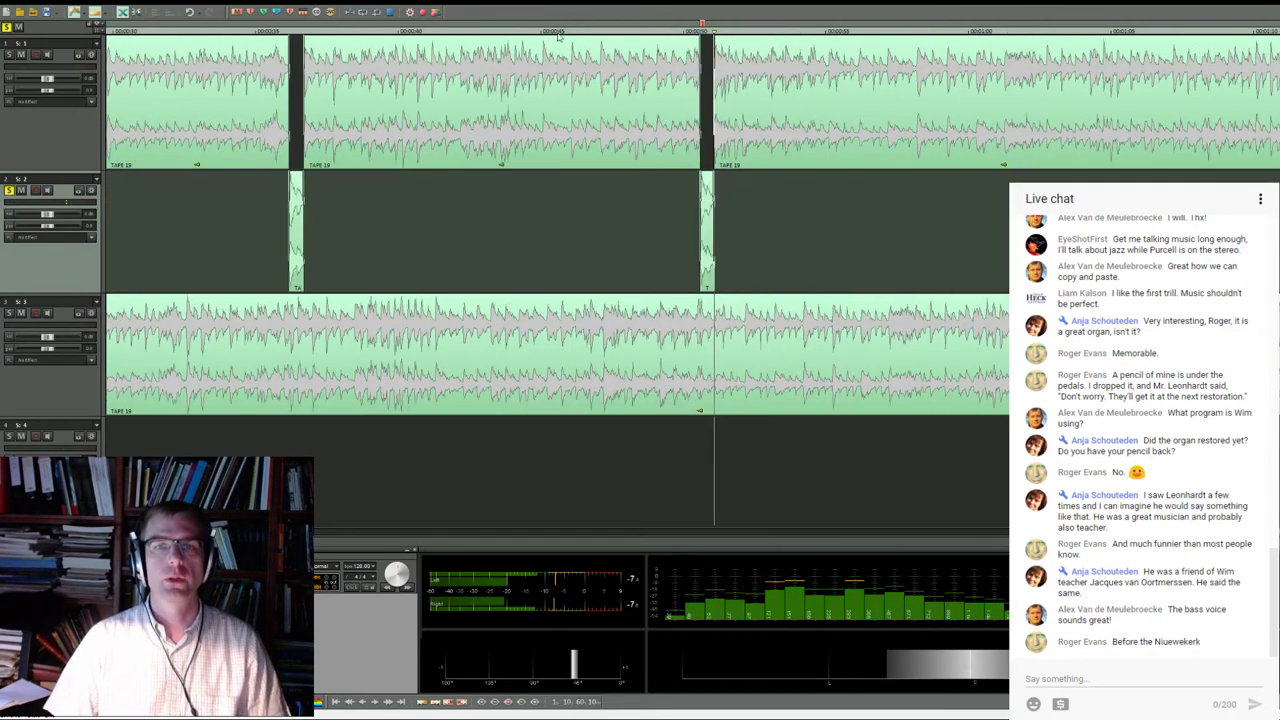
scroll(747, 62, "up", 3)
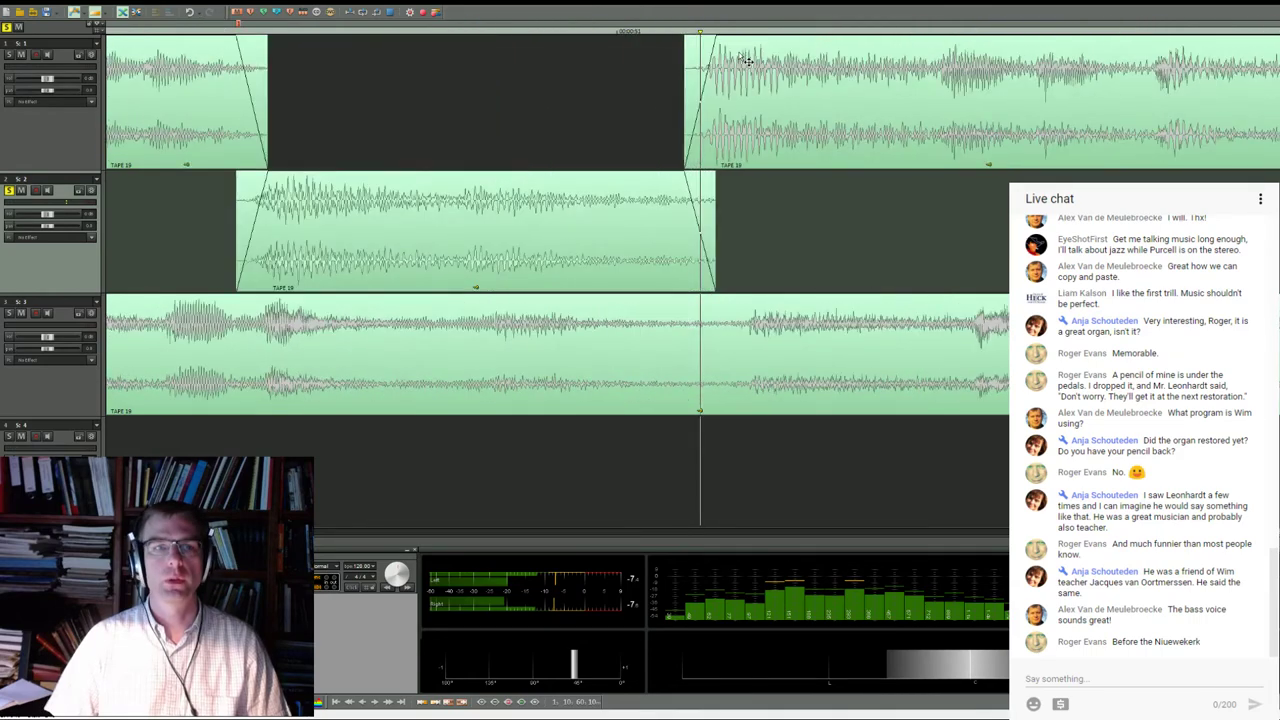
scroll(745, 63, "down", 1)
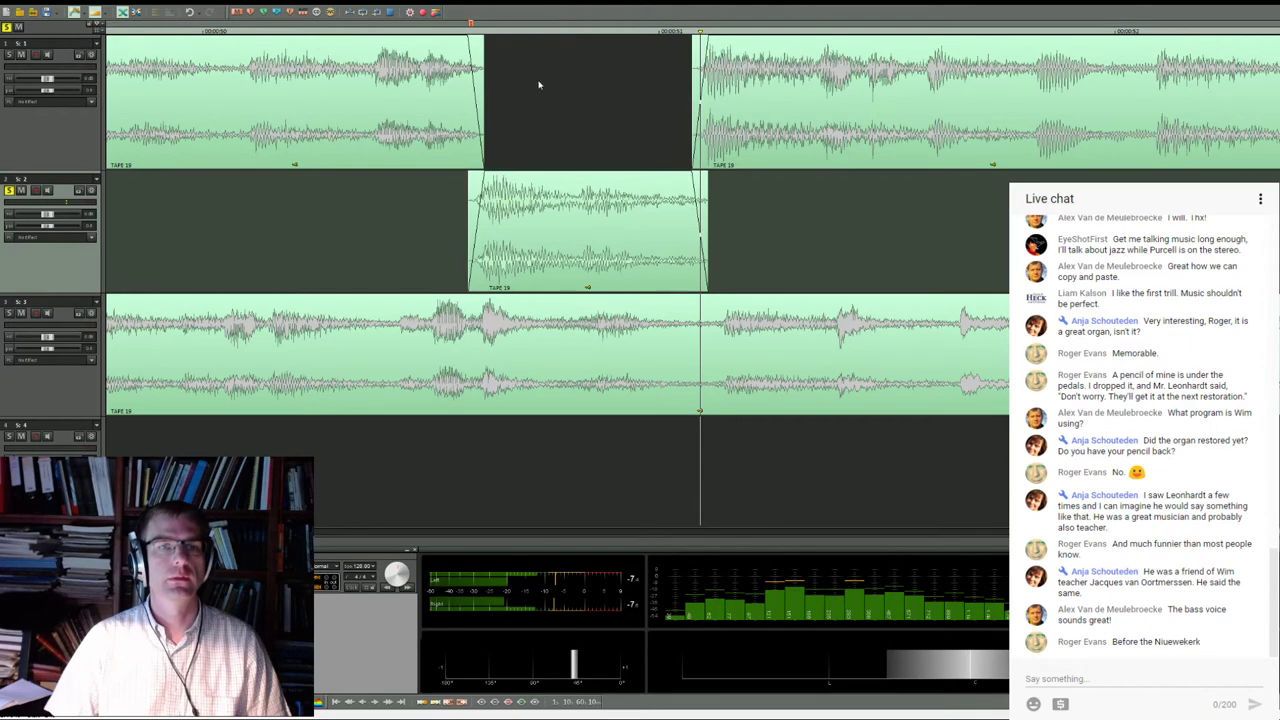
left_click(208, 31)
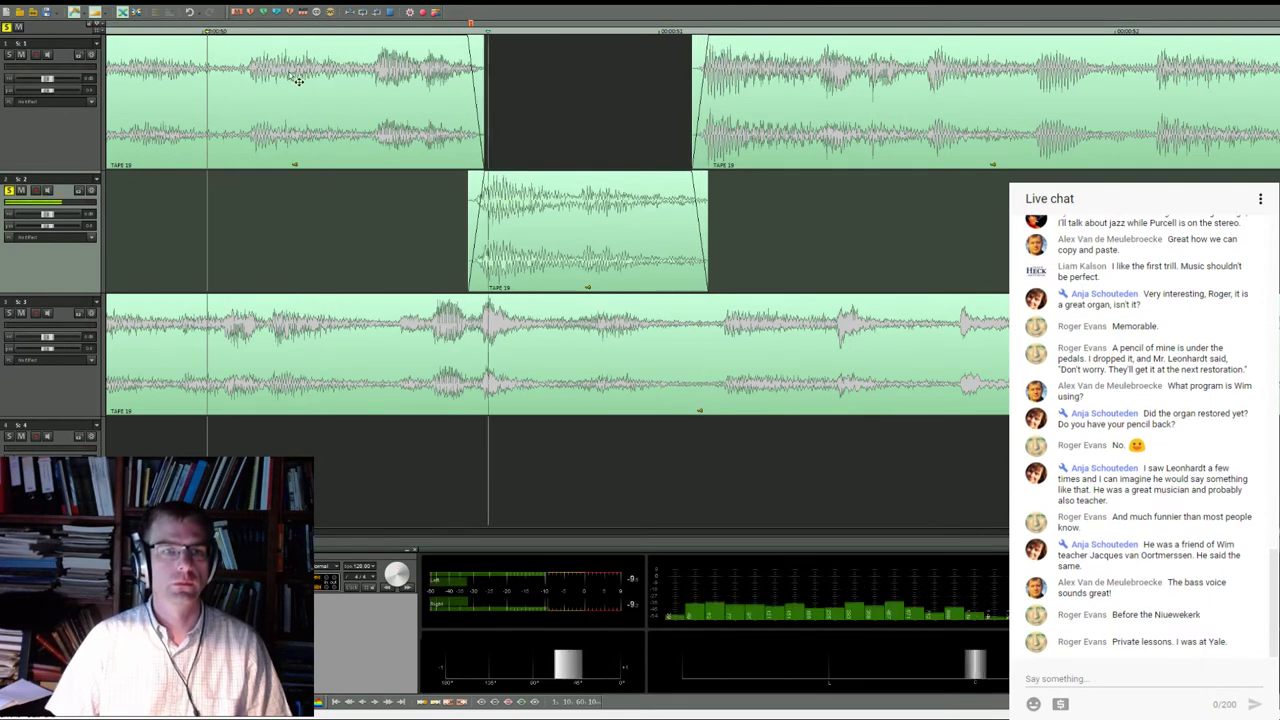
key("minus")
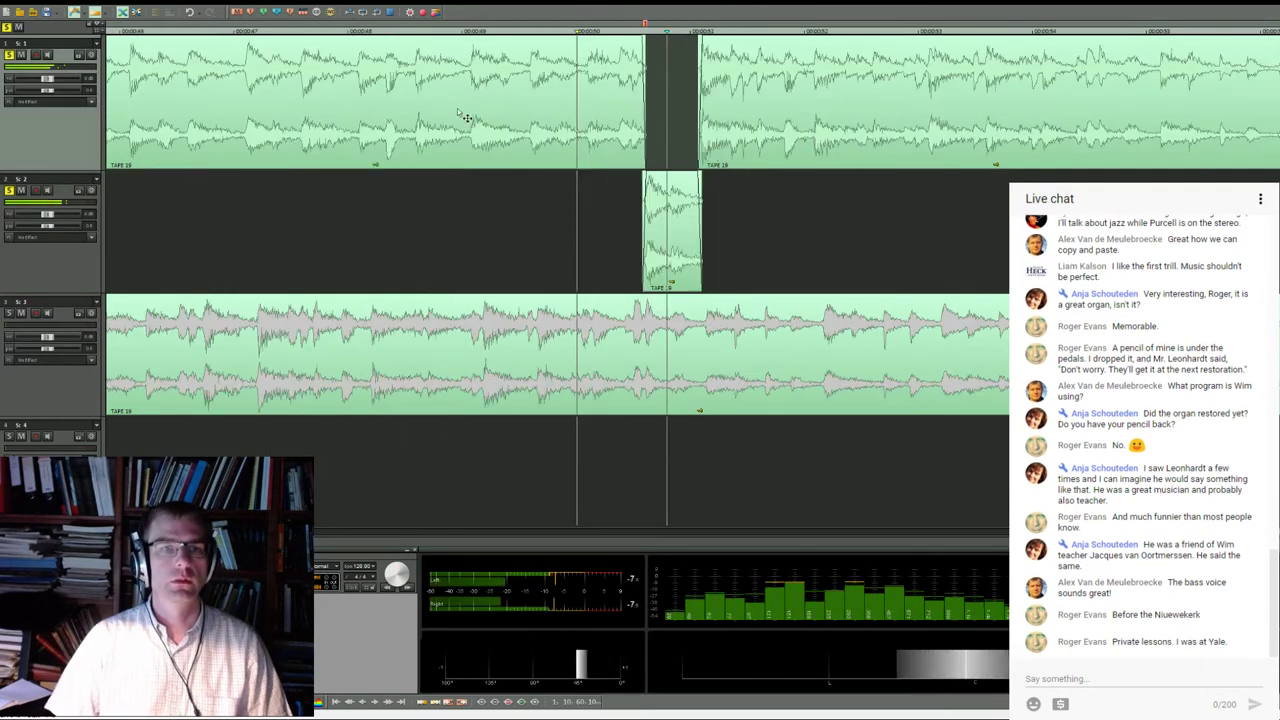
left_click(455, 31)
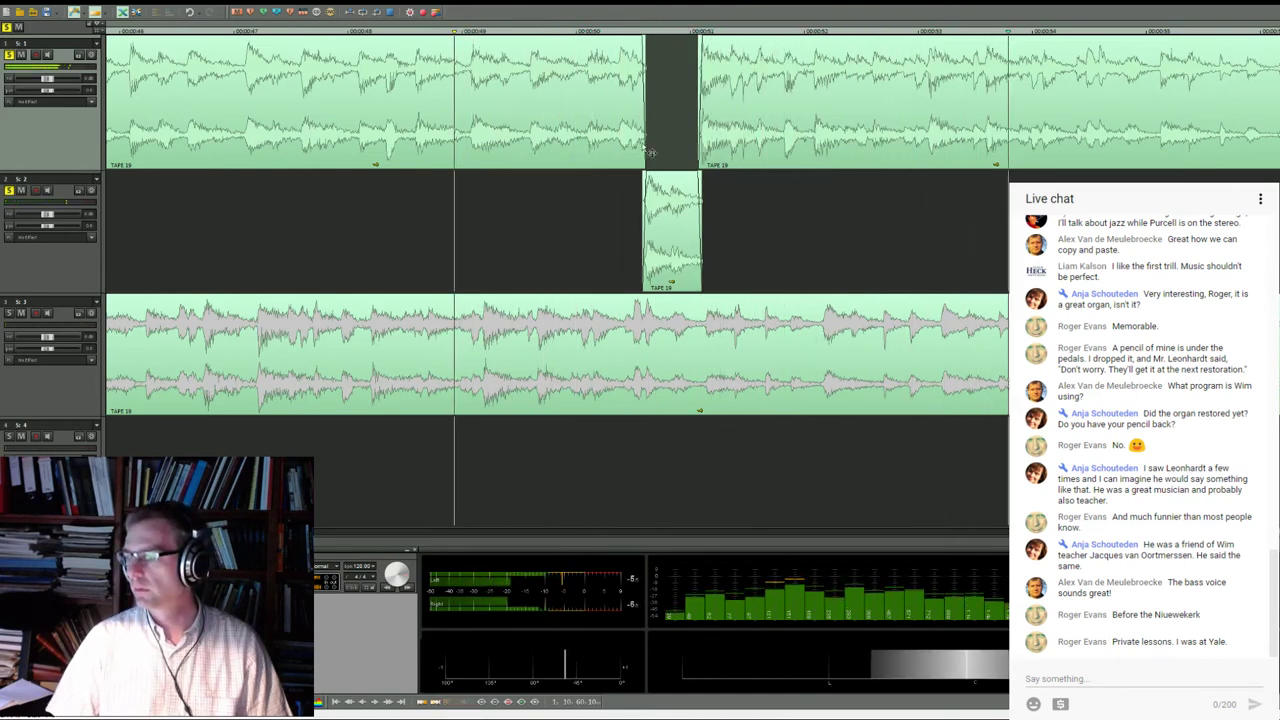
Audition the rest of the recording from just after the one-minute mark for further flaws
scroll(652, 150, "down", 4)
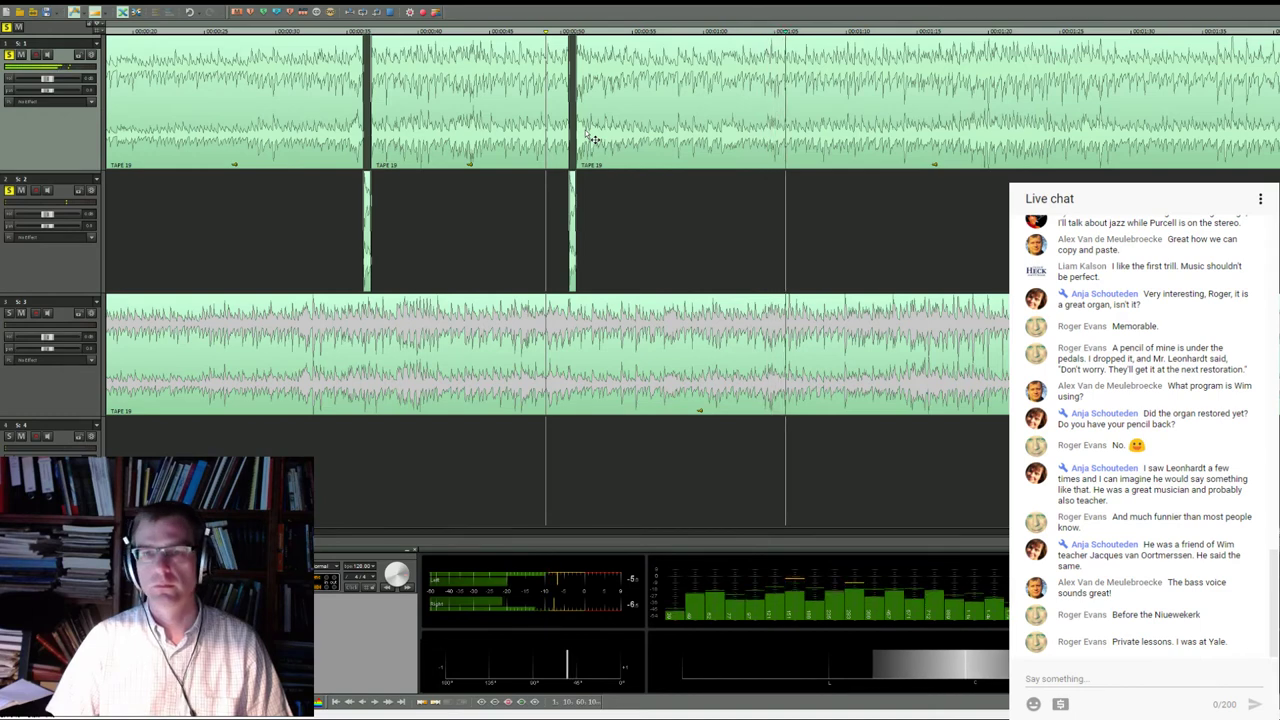
scroll(592, 140, "down", 2)
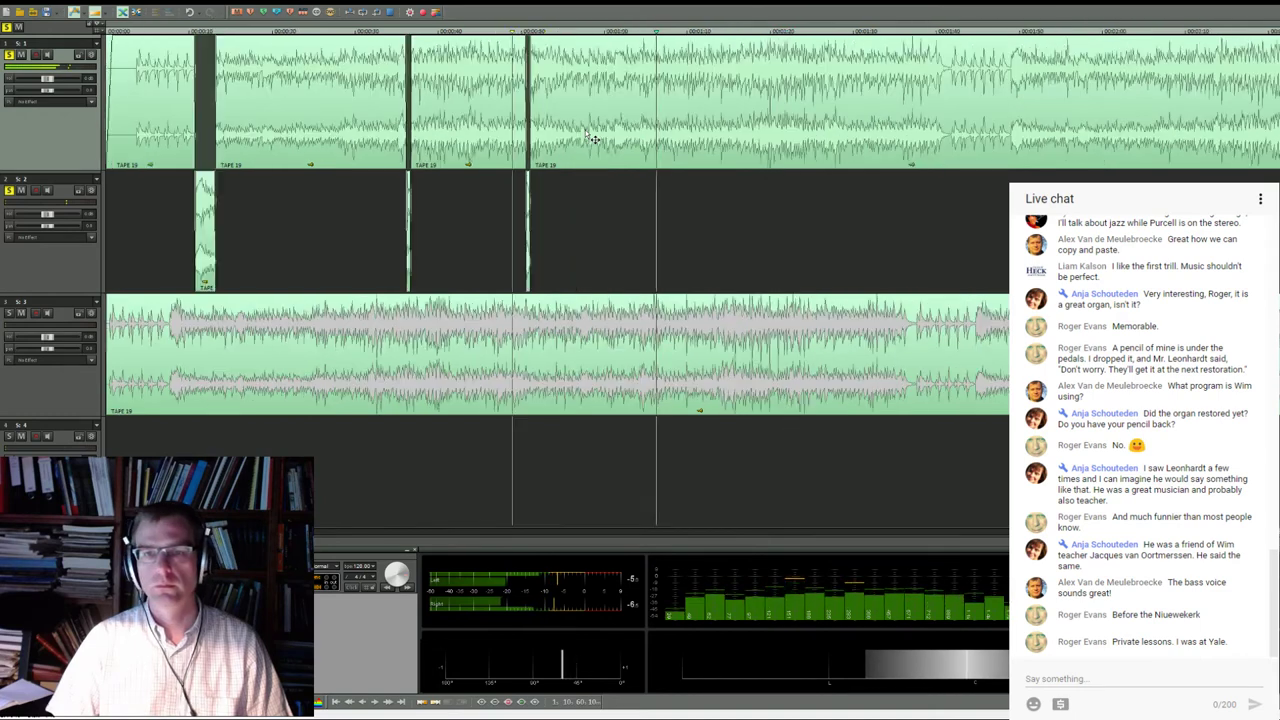
left_click(616, 29)
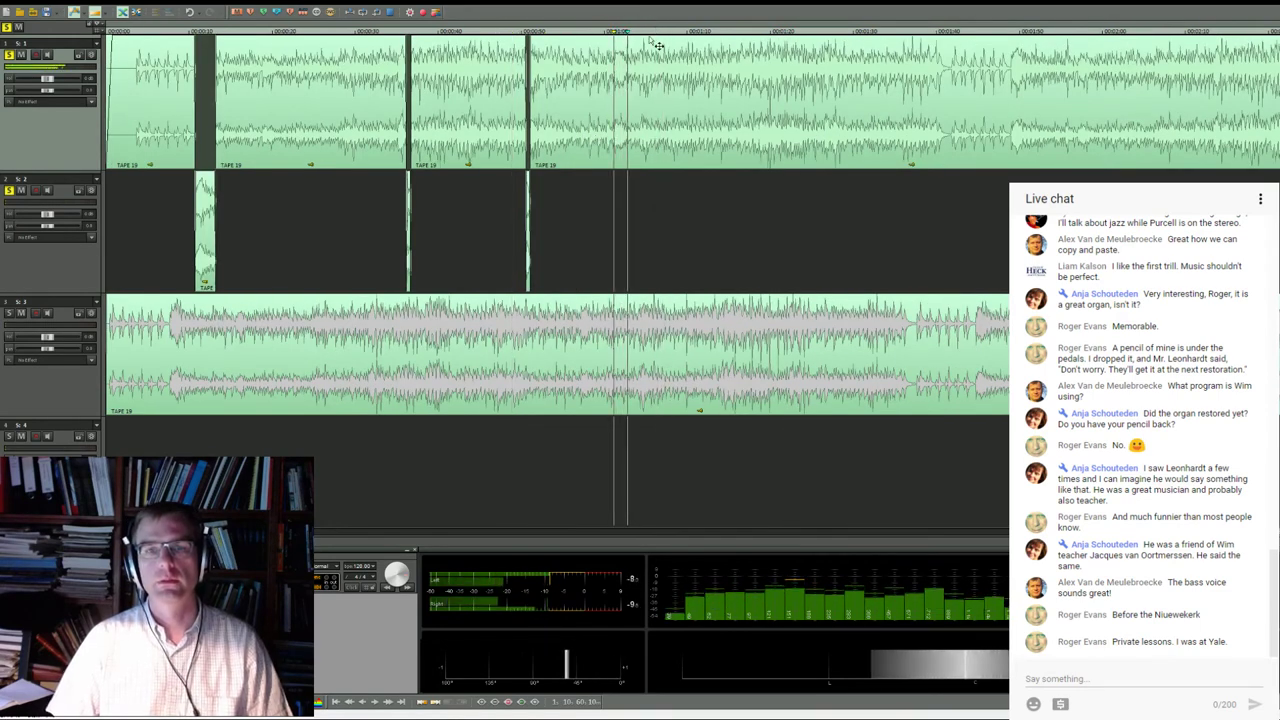
key("space")
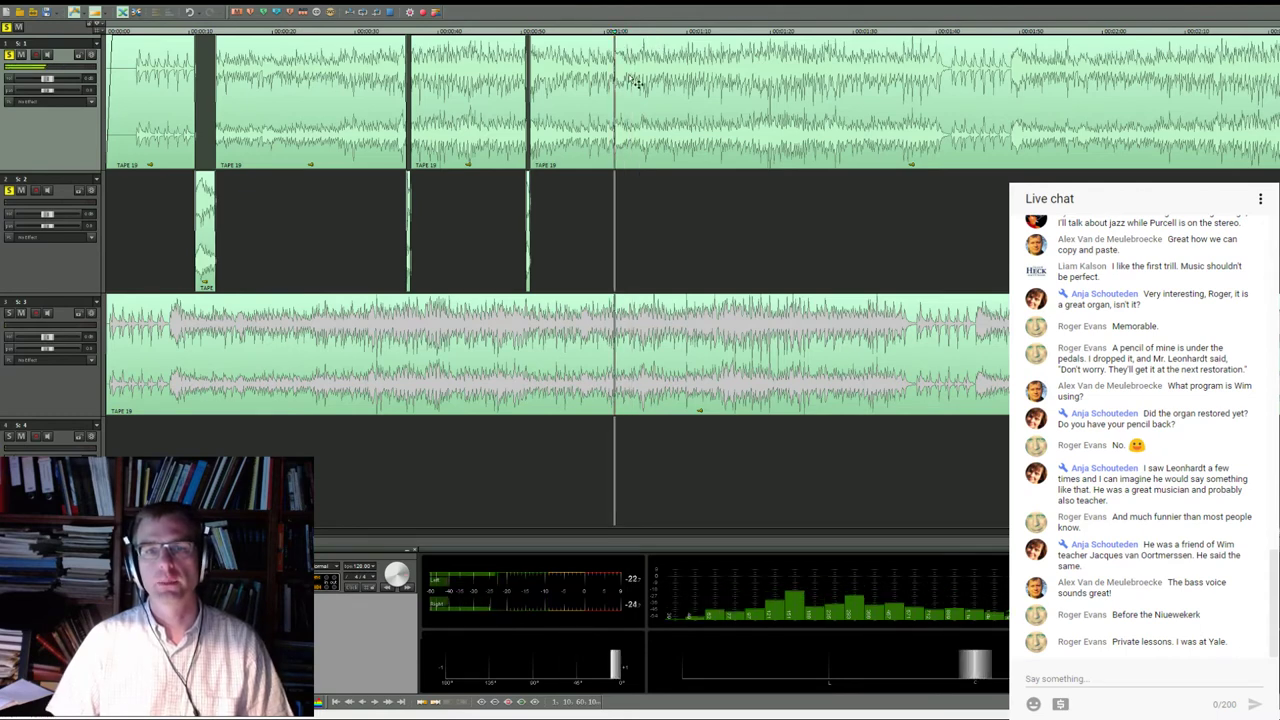
Play the recording from about the one-minute mark and place a marker at the flawed spot near 1:08
key("space")
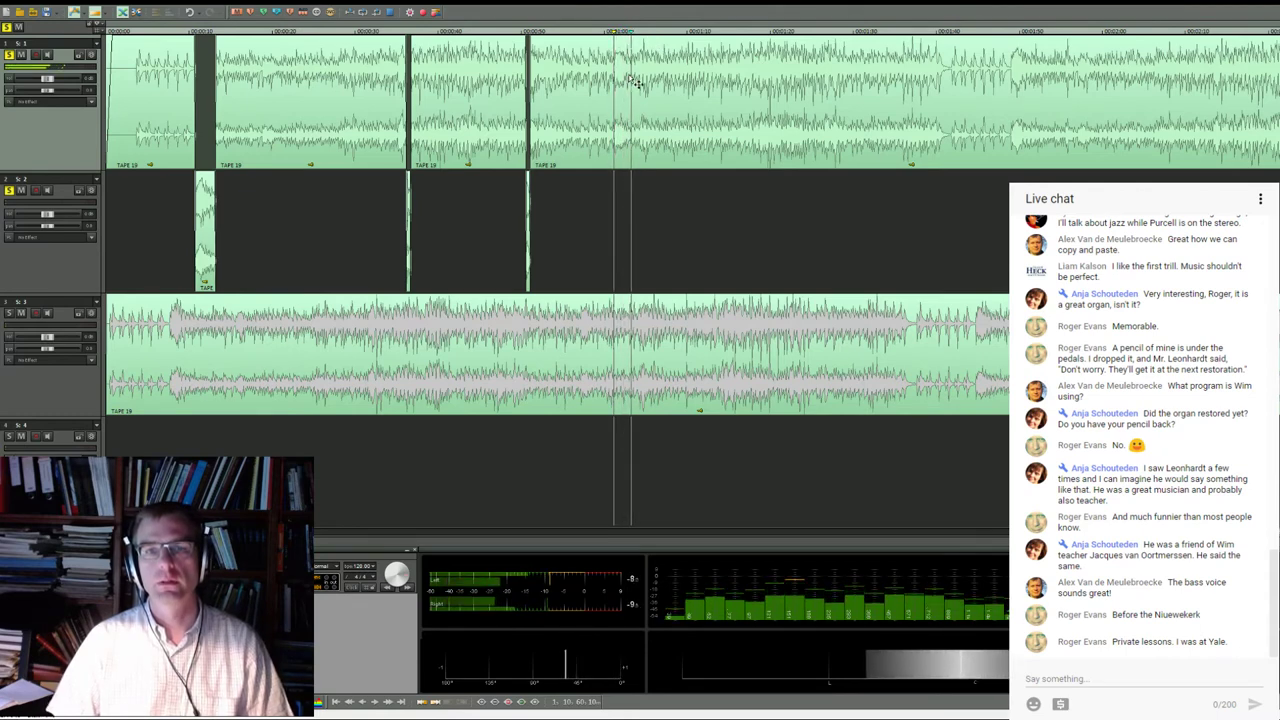
key("space")
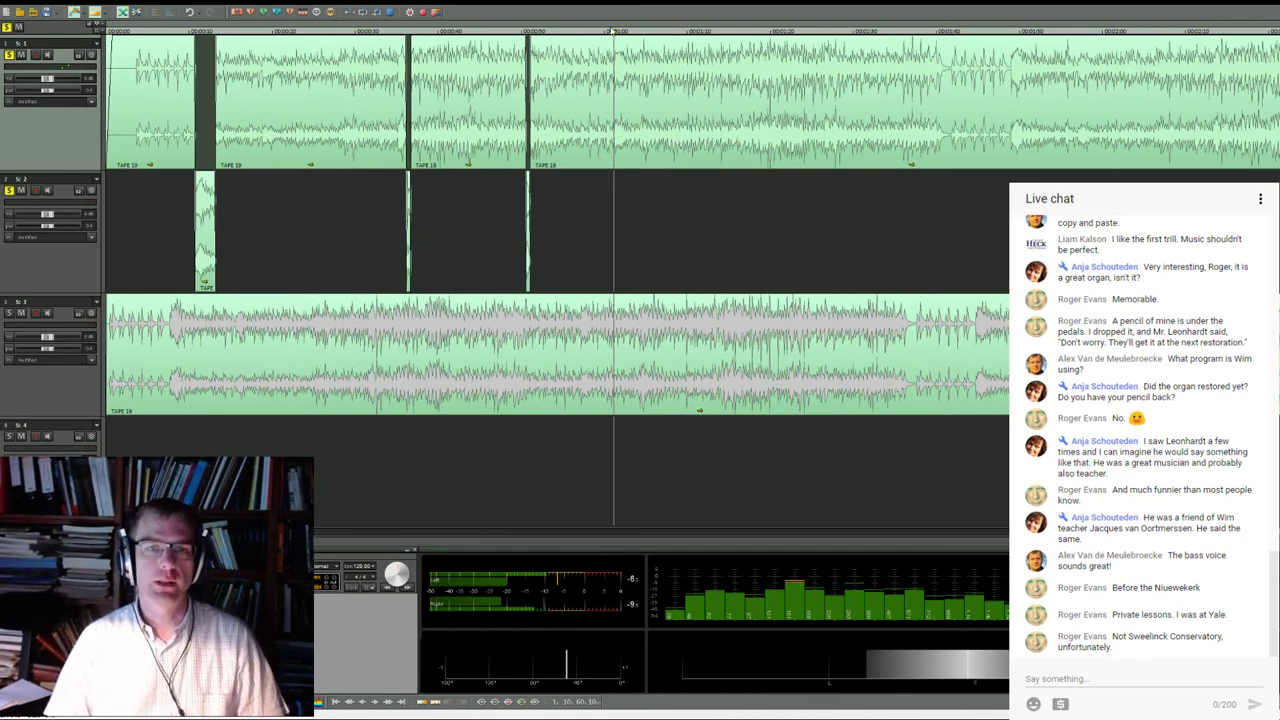
left_click(607, 26)
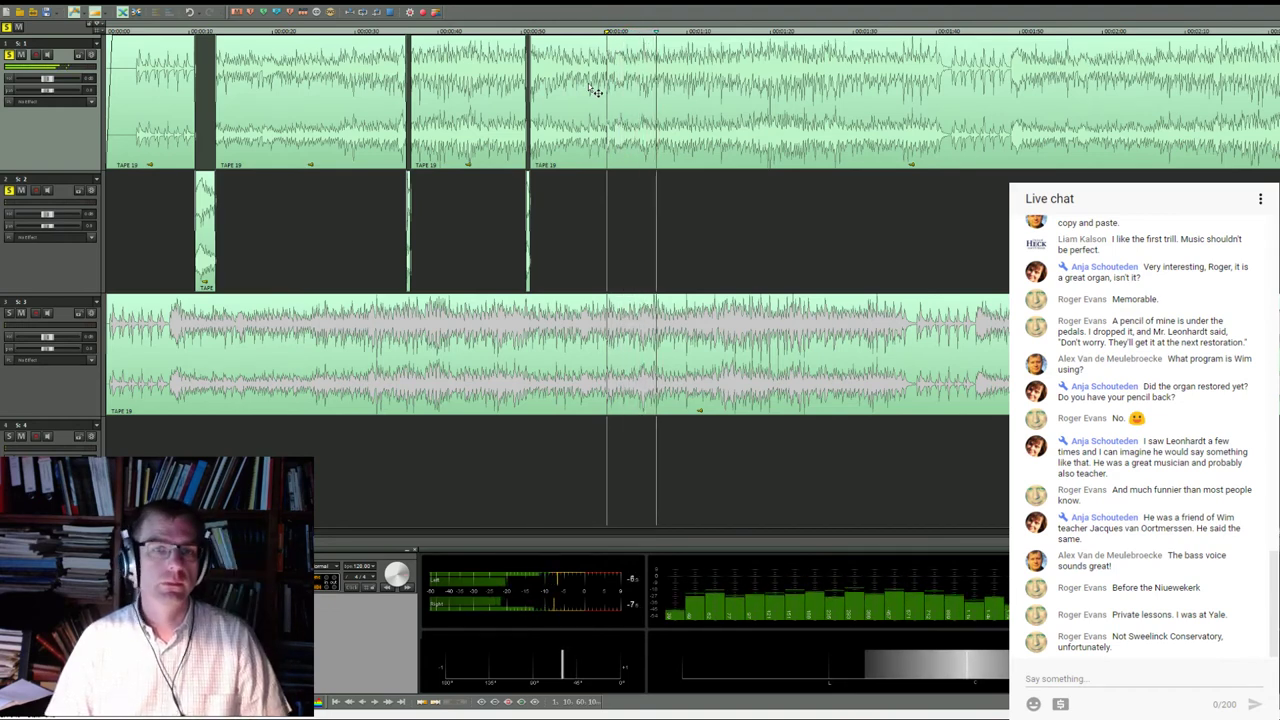
scroll(588, 83, "up", 4)
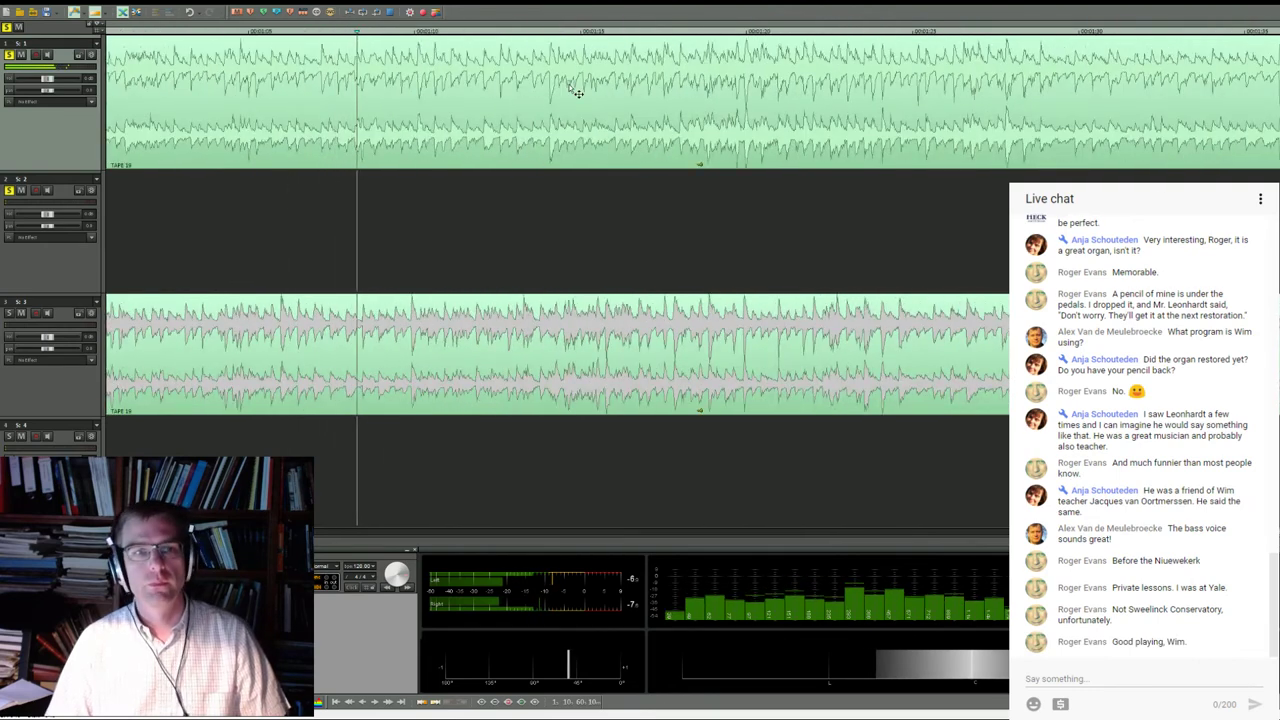
left_click(353, 31)
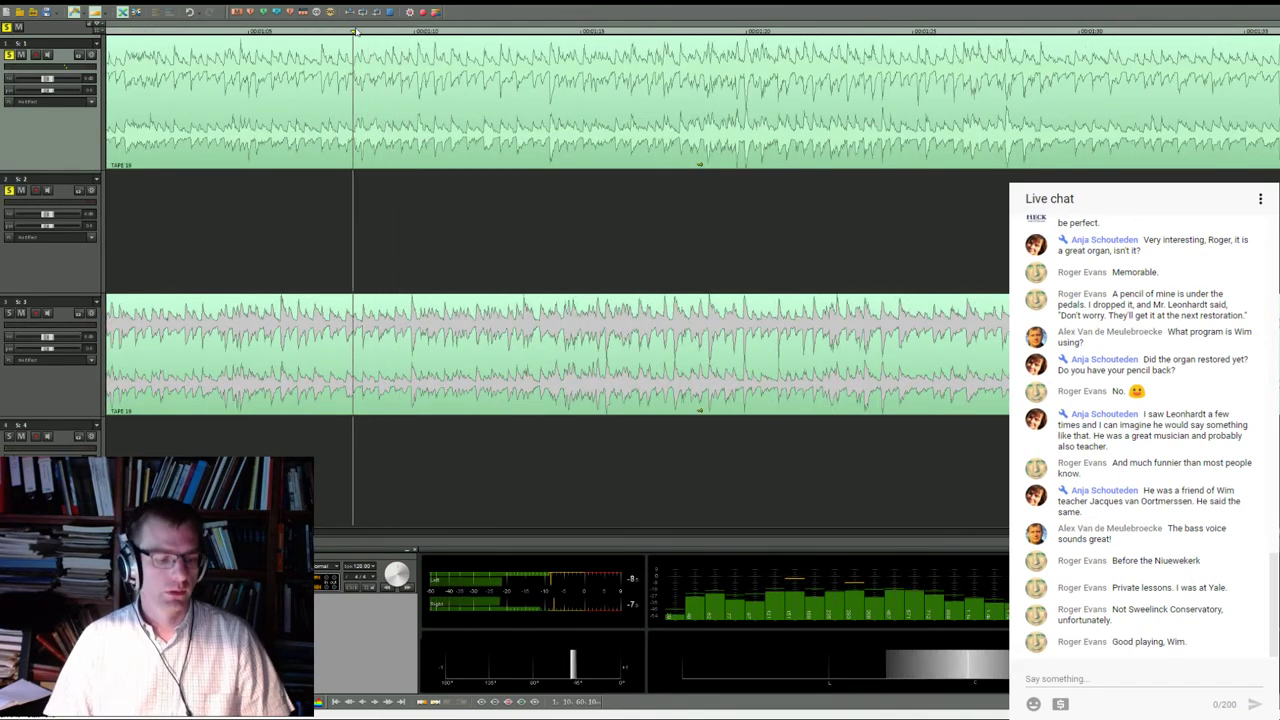
Copy the track 2 piece at about 51 s further along track 2 and extend its end to about 1:26
scroll(410, 69, "down", 4)
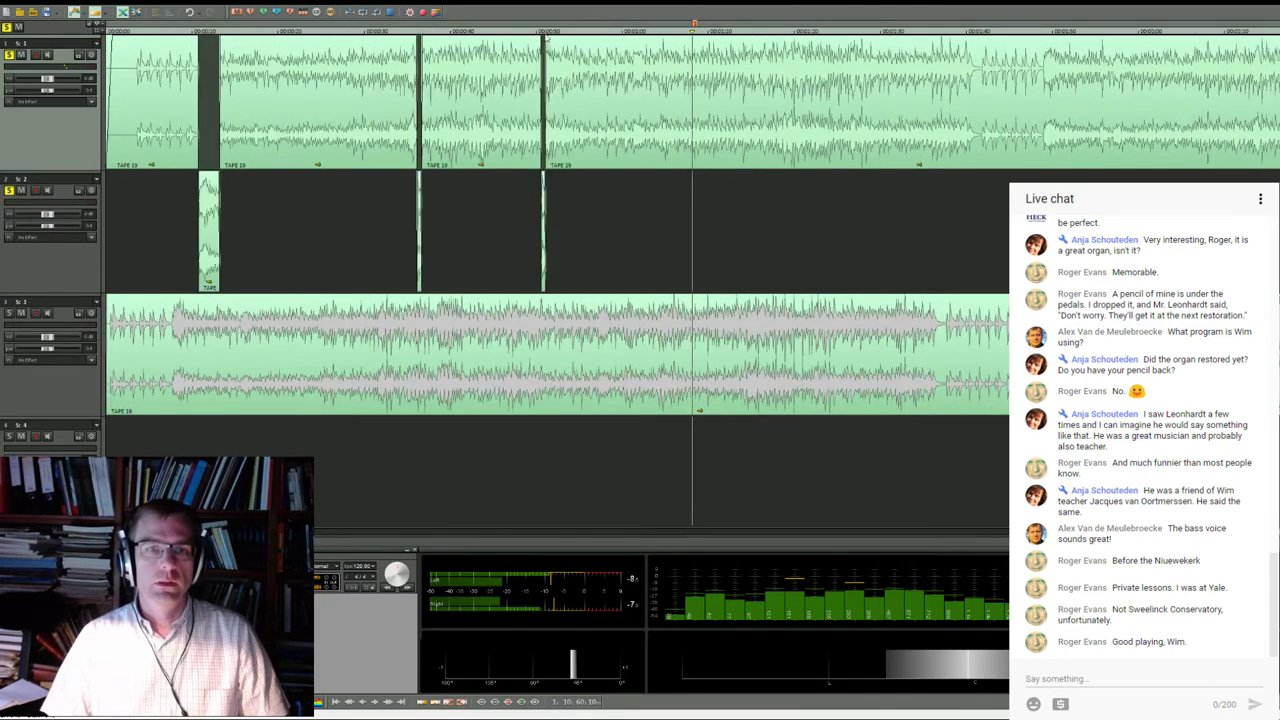
scroll(560, 110, "up", 4)
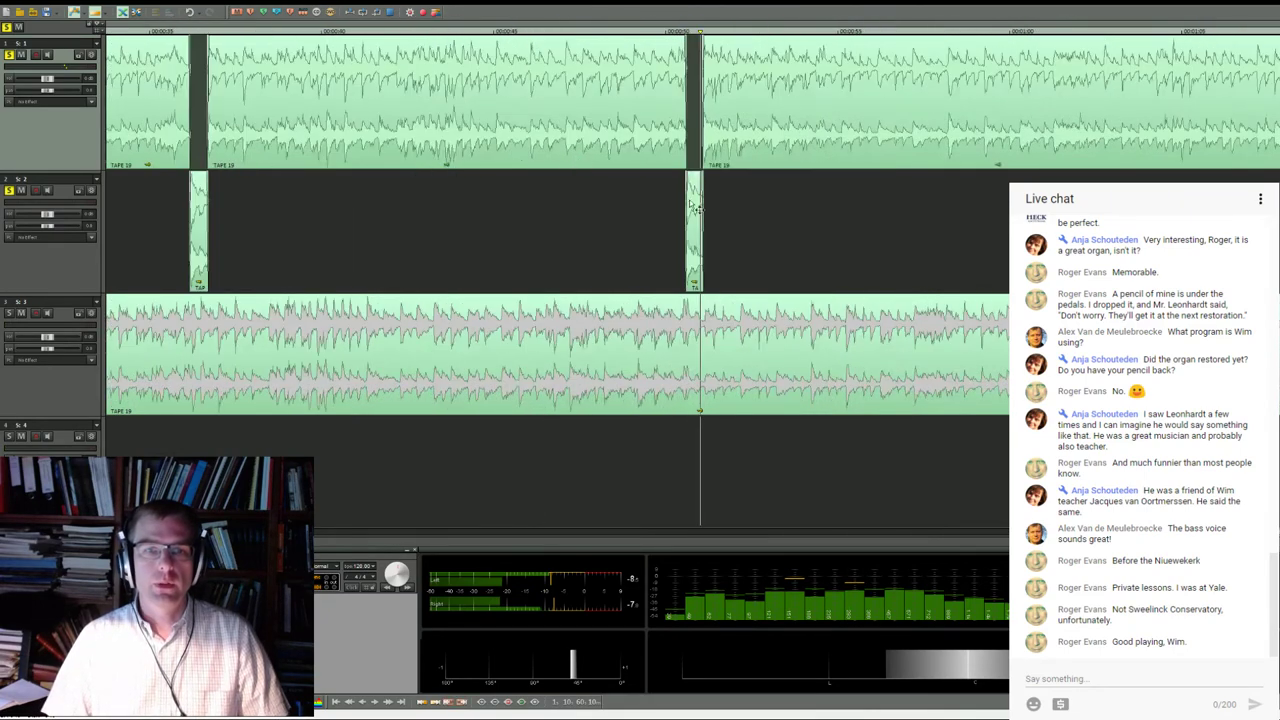
left_click_drag(696, 225, 874, 272)
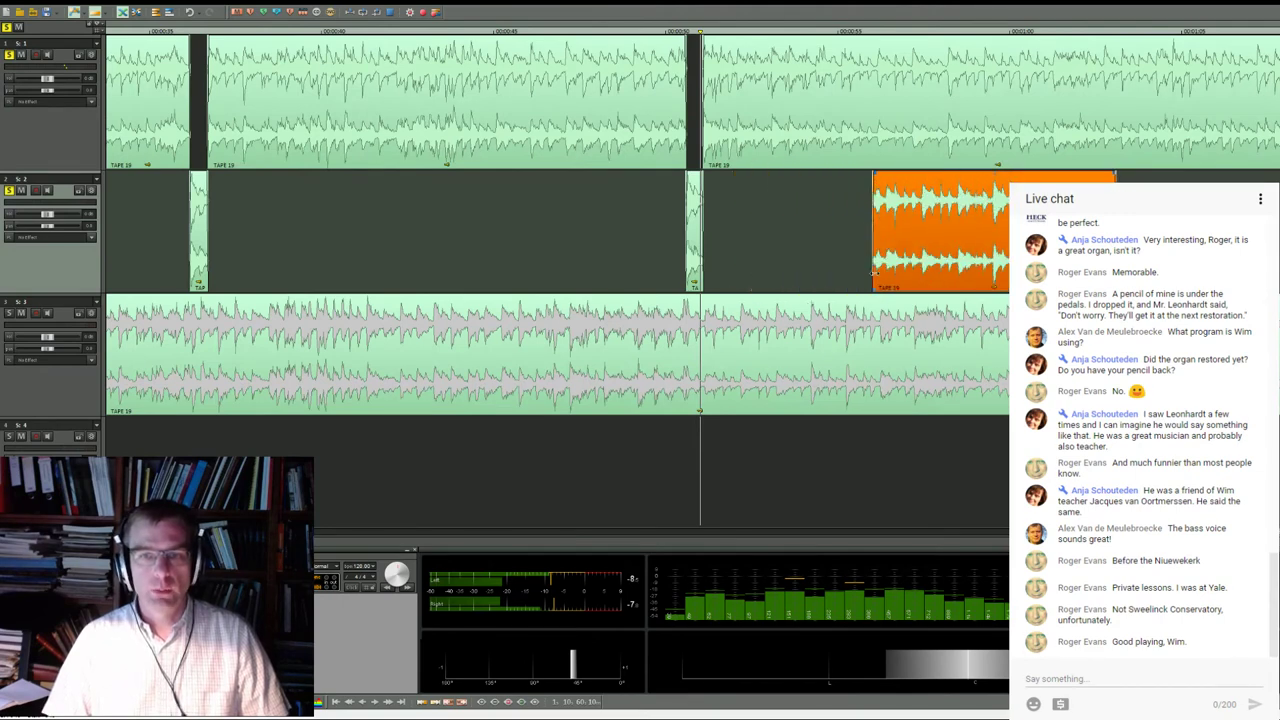
scroll(813, 261, "right", 3)
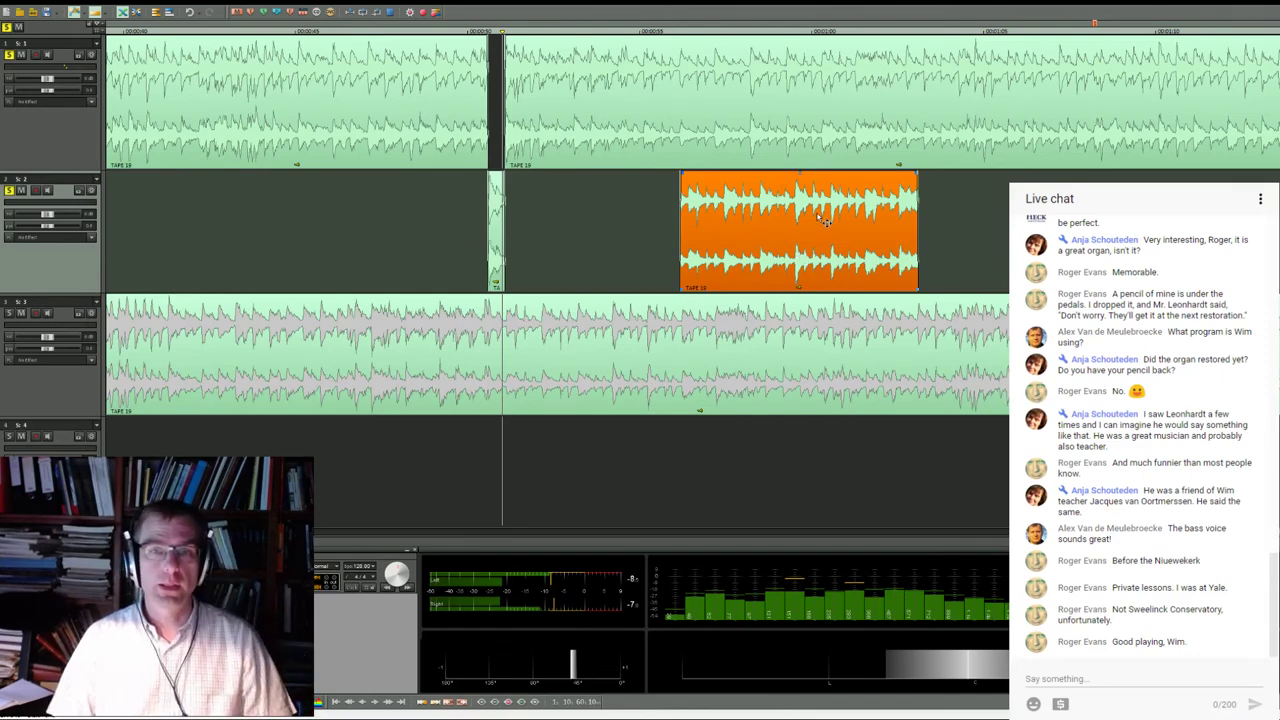
left_click_drag(825, 220, 783, 220)
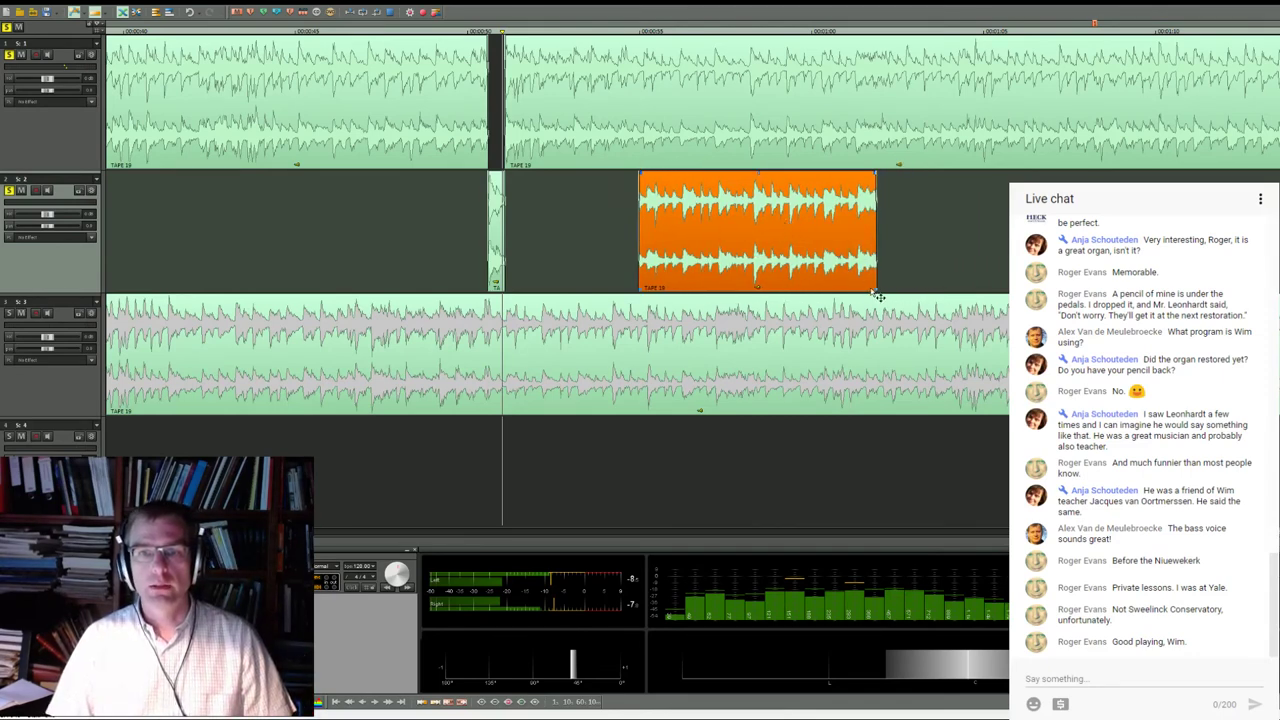
scroll(772, 265, "down", 2)
scroll(746, 271, "left", 5)
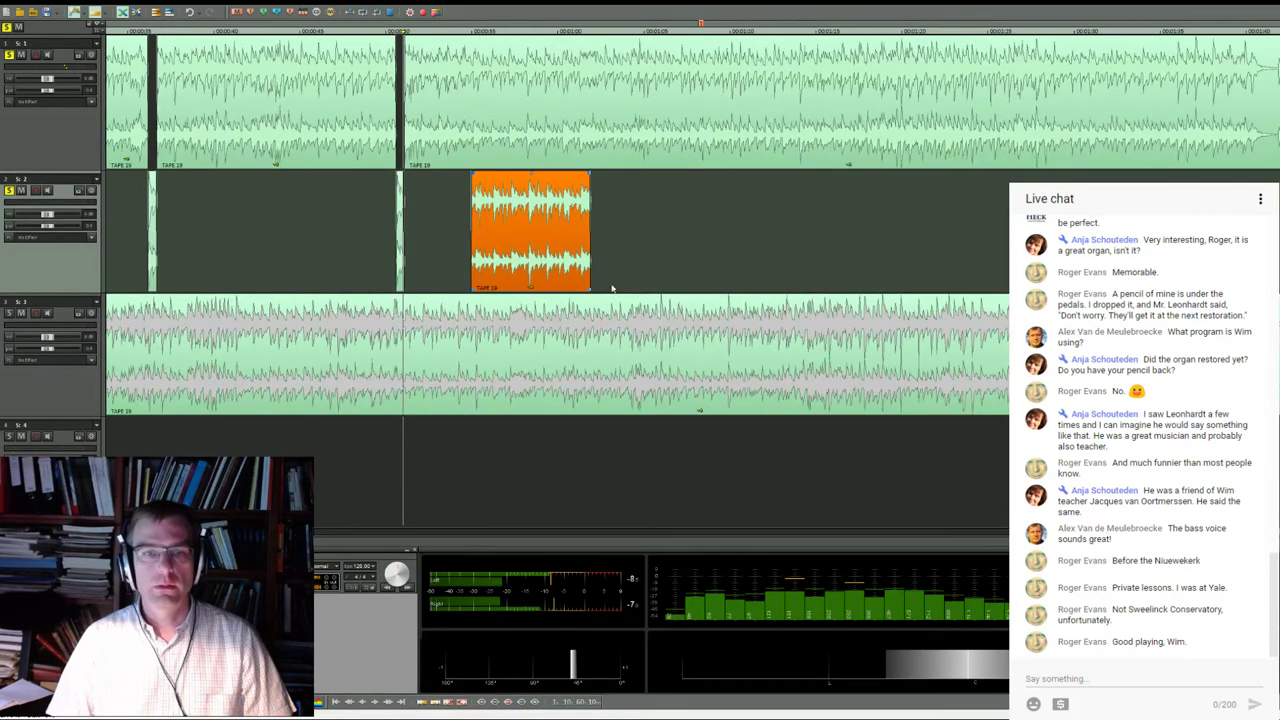
left_click_drag(590, 289, 1012, 240)
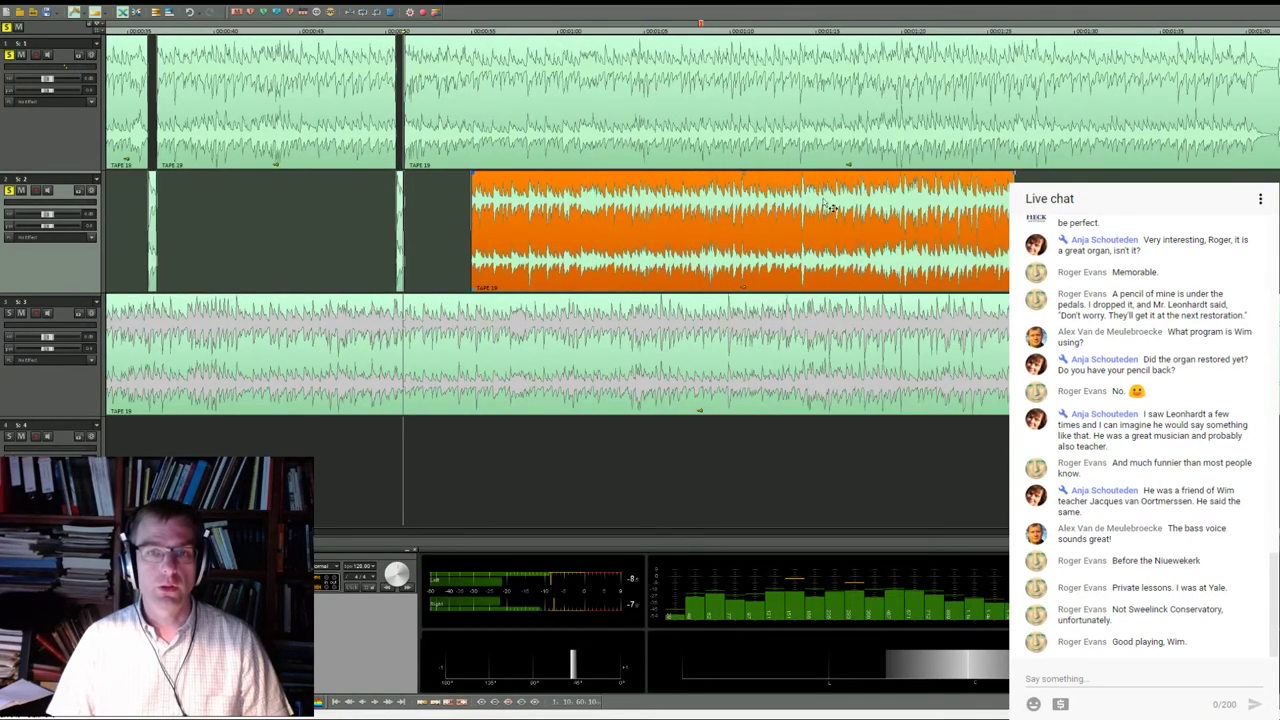
Nudge the copied track 2 clip so its waveform peaks line up with track 1 around 1:07
left_click(798, 33)
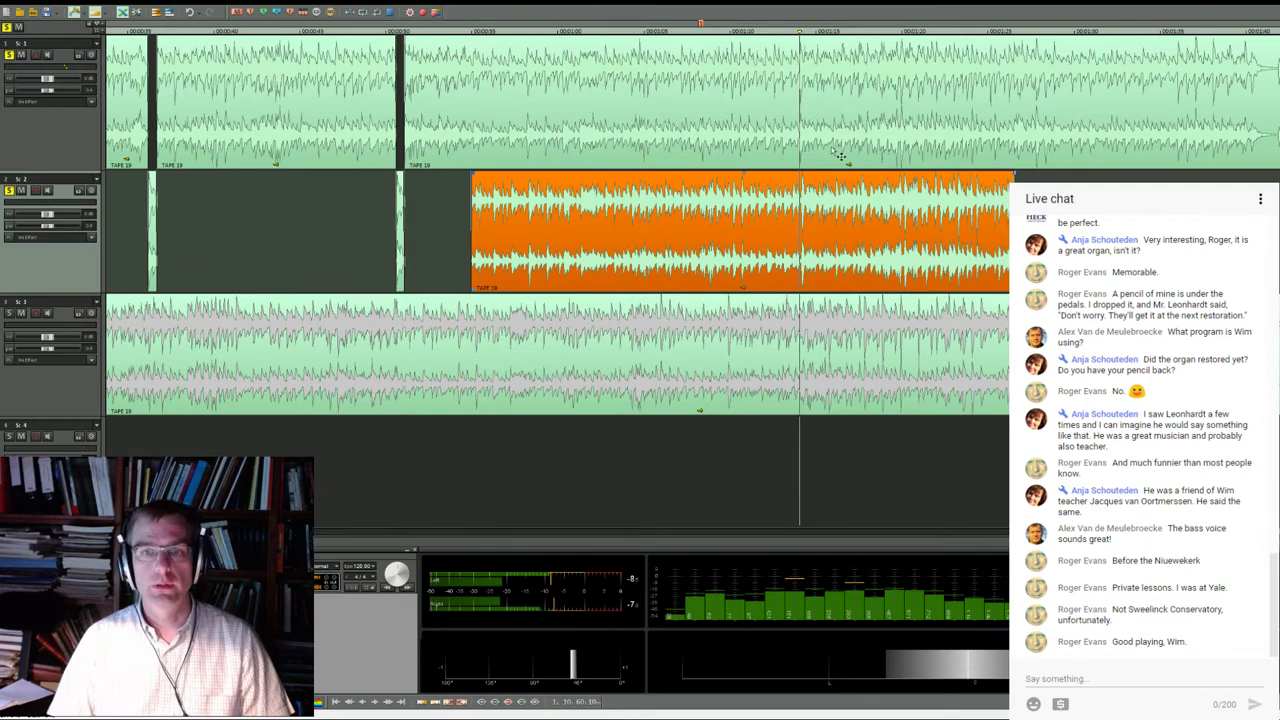
left_click_drag(843, 192, 838, 188)
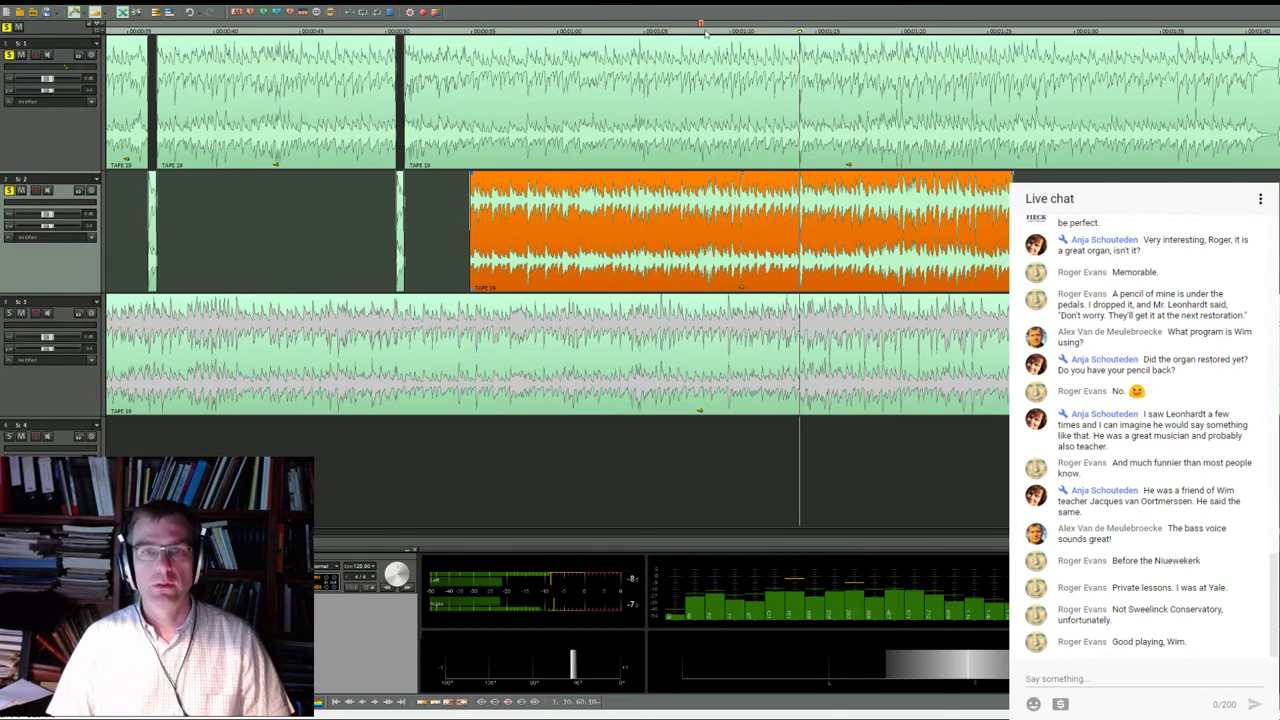
scroll(735, 155, "up", 5)
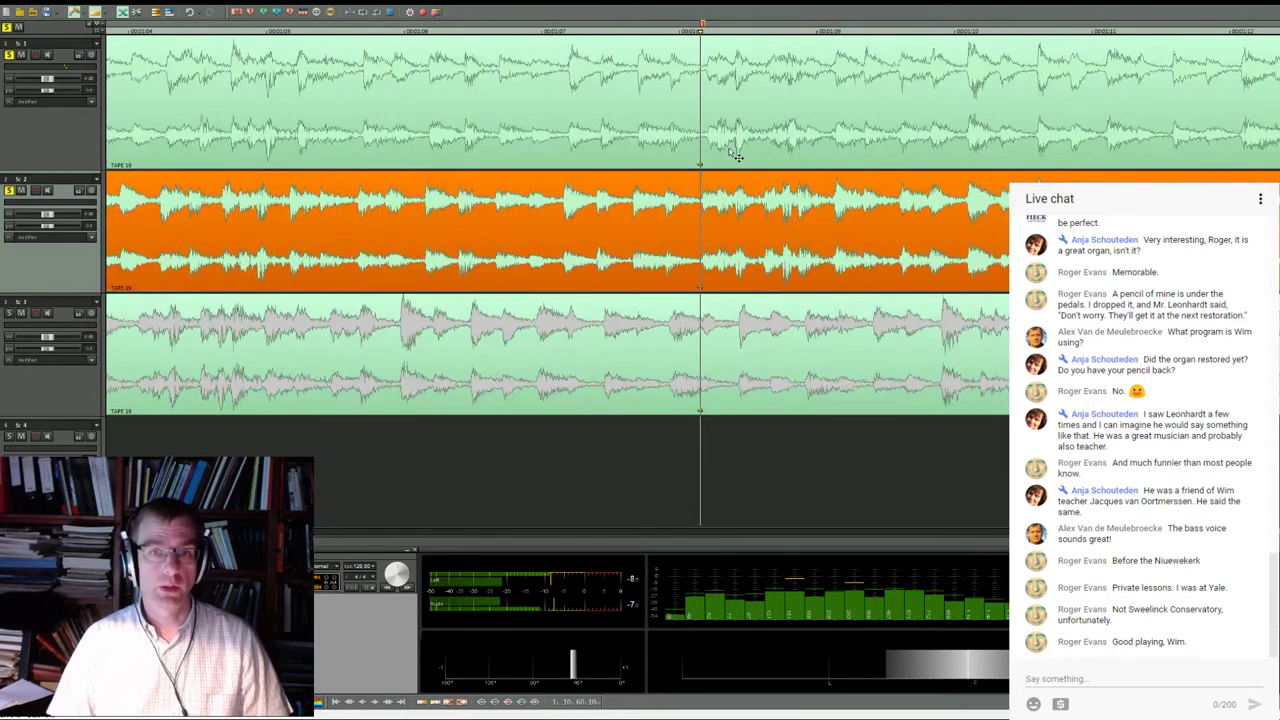
left_click(569, 80)
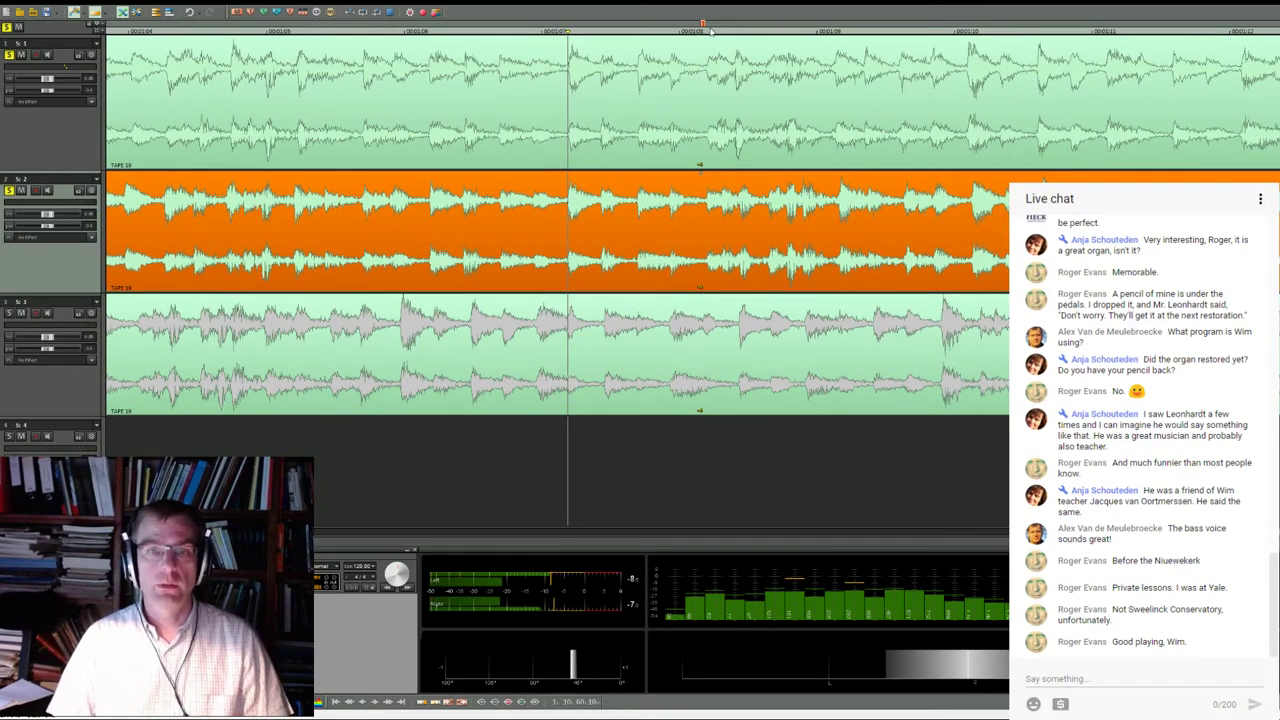
Turn off track 1's solo and play track 2 alone from about 1:07.7 to check the replacement
left_click(640, 30)
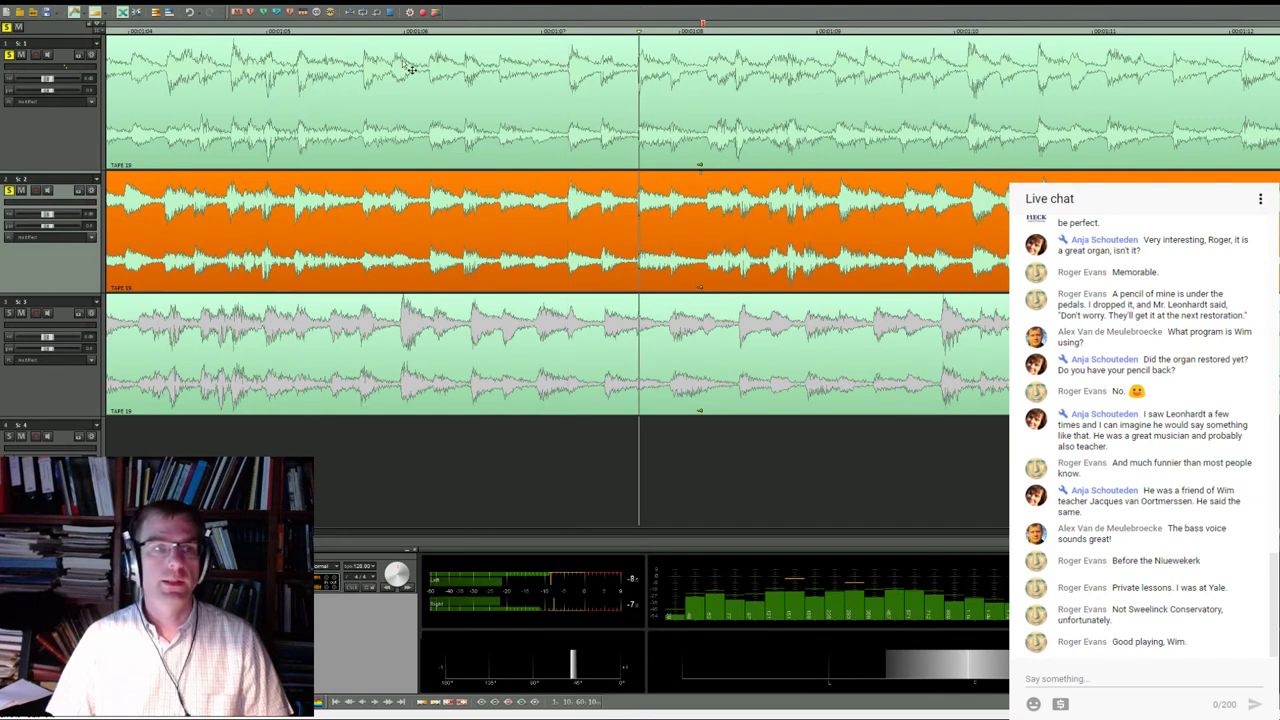
left_click(10, 56)
key("space")
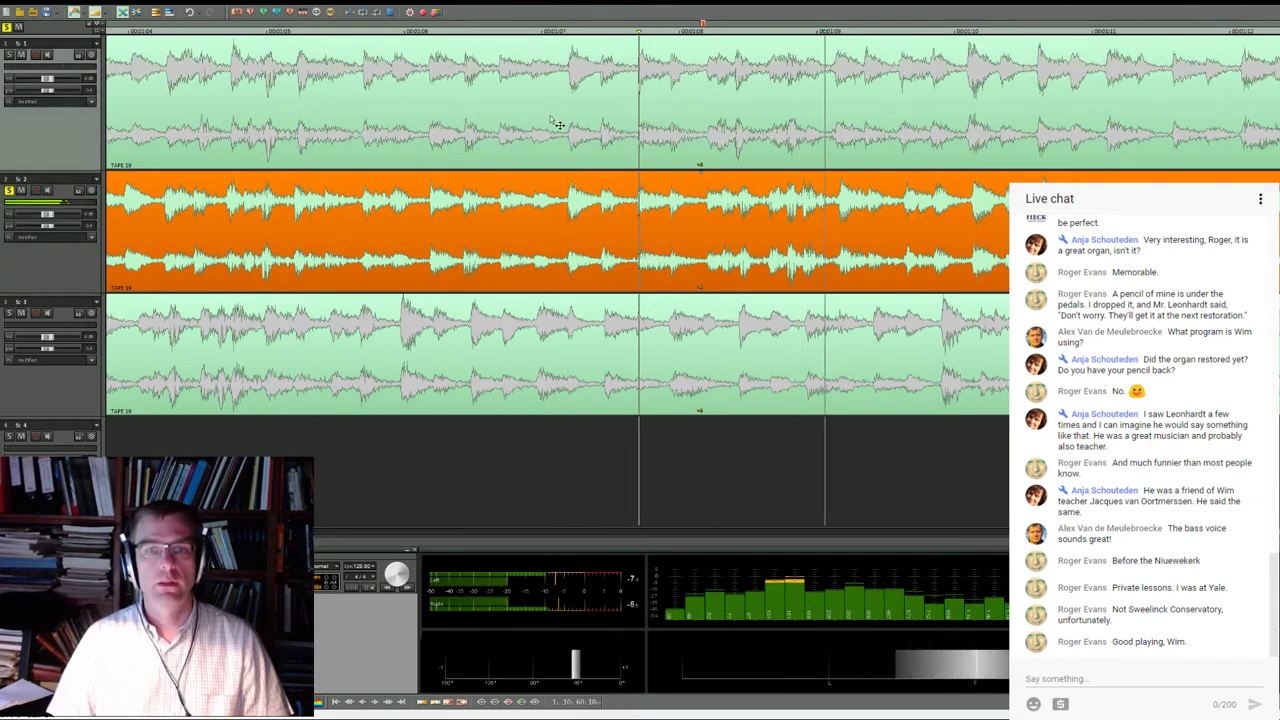
key("space")
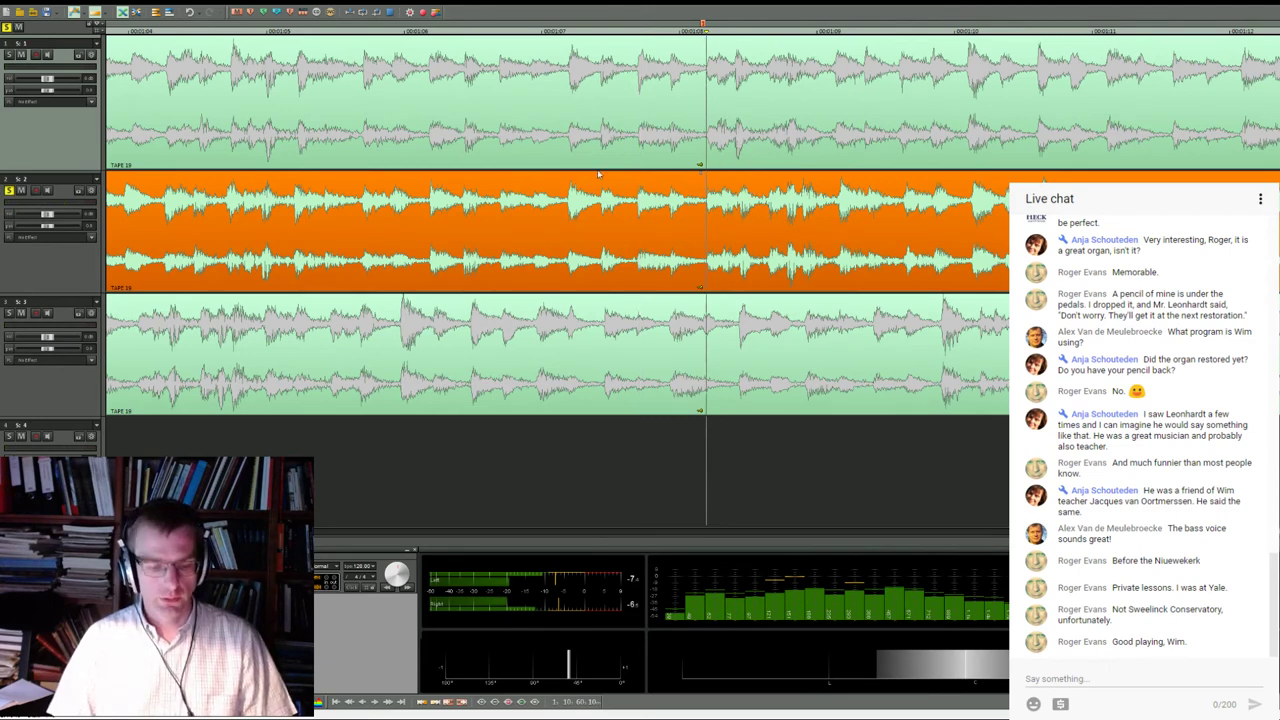
Split the clips on tracks 1 and 2 at about 1:08.2
left_click(721, 120)
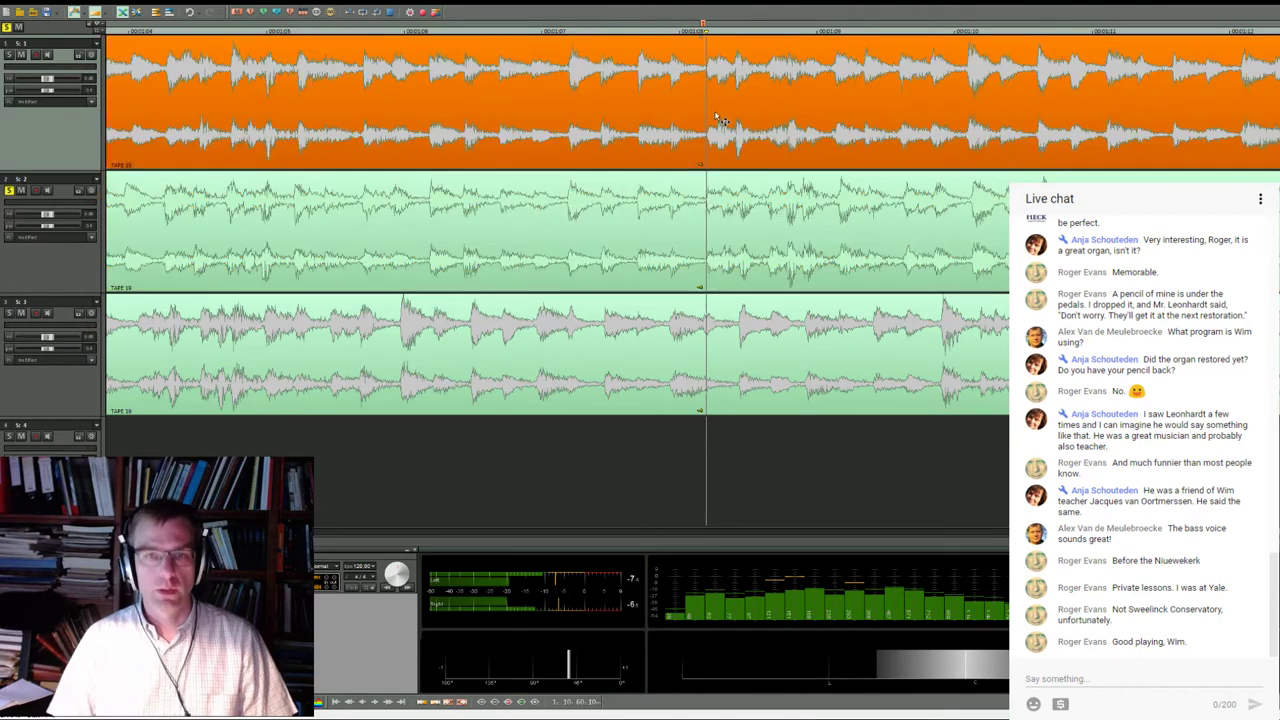
key("t")
left_click(735, 186)
key("t")
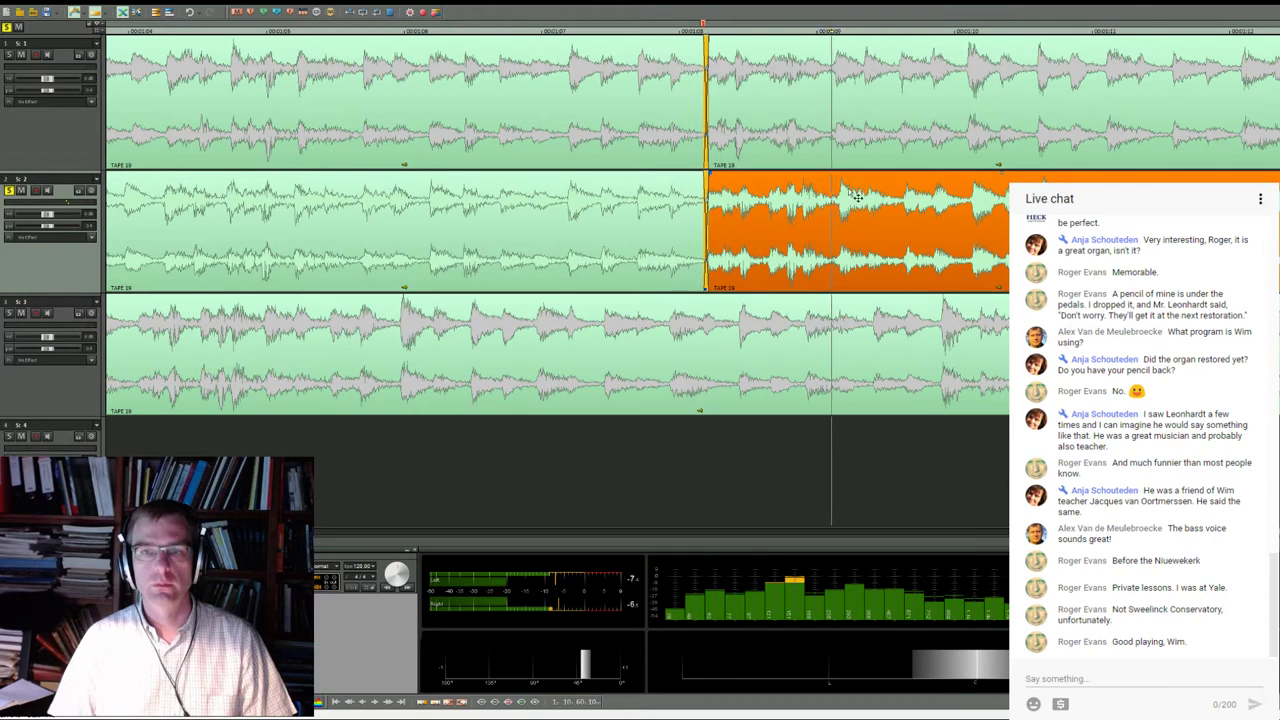
Try nudging the track 2 piece slightly earlier, splitting both tracks at about 1:09.1 and deleting the rest of track 2
left_click_drag(860, 222, 855, 218)
key("t")
left_click(860, 120)
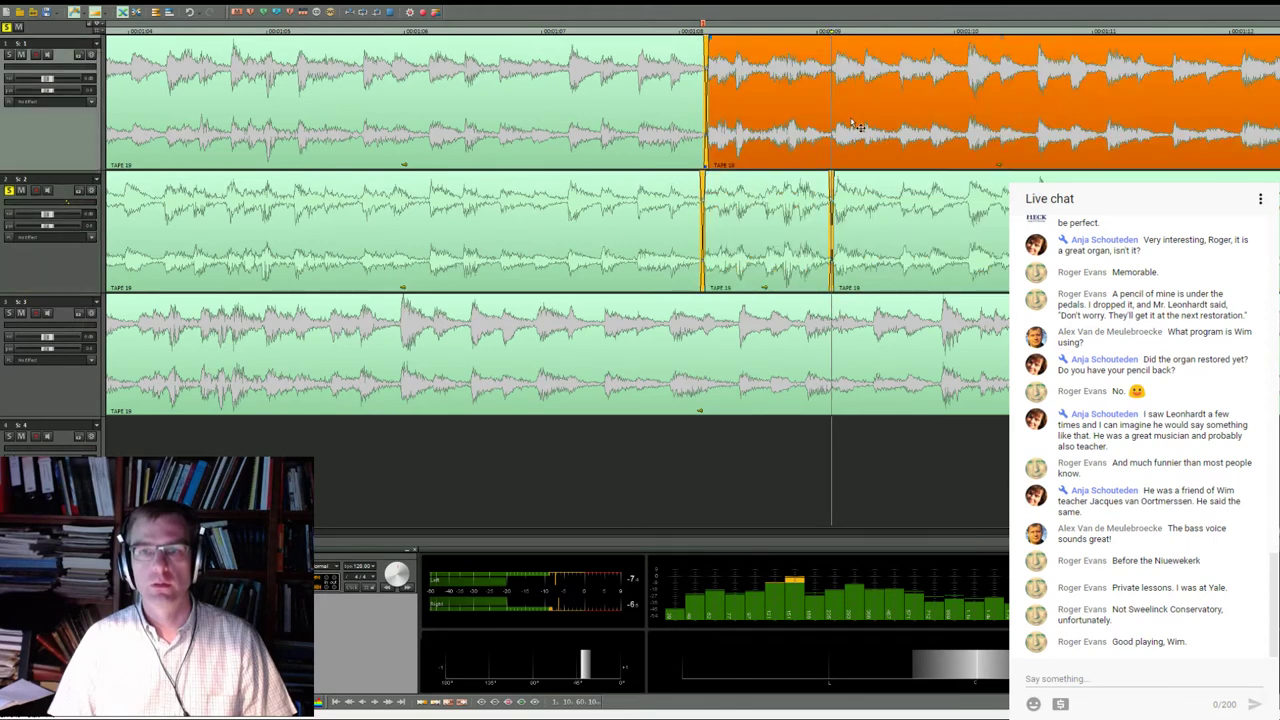
key("t")
left_click(872, 230)
key("Delete")
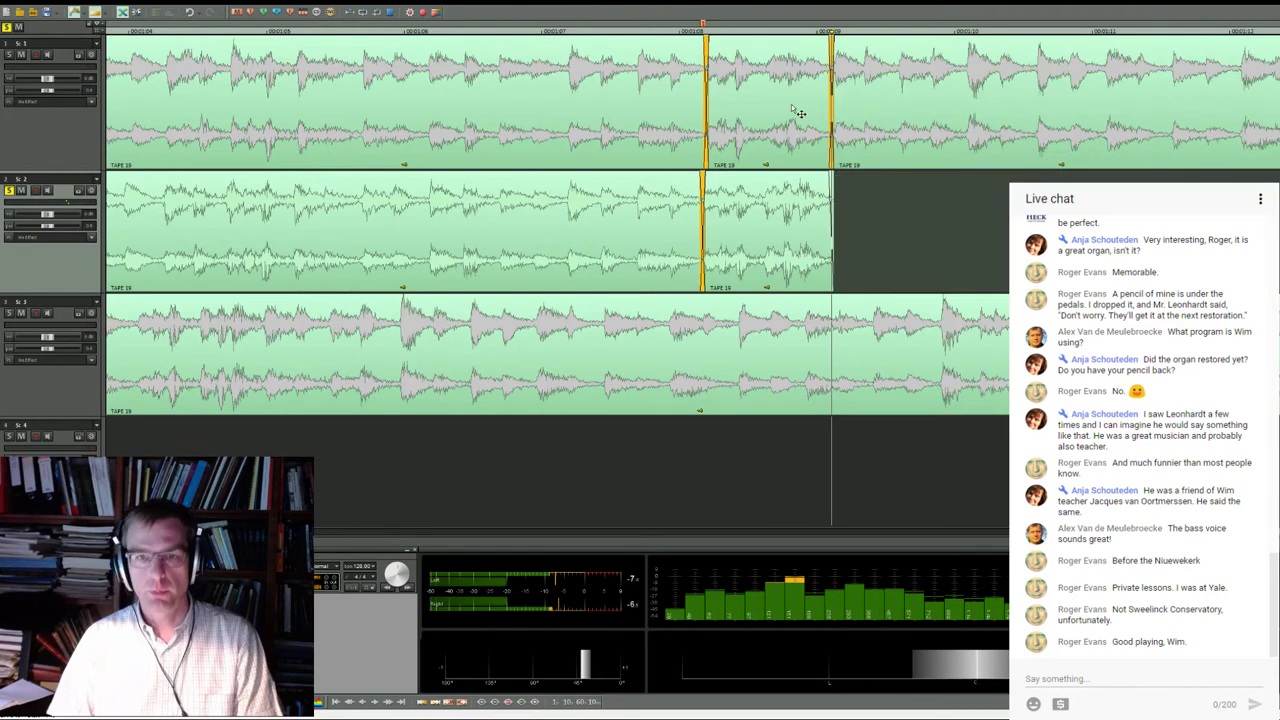
Undo the track 2 deletion, both splits at about 1:09.1 and the nudge of the track 2 piece
key("ctrl+z")
key("ctrl+z")
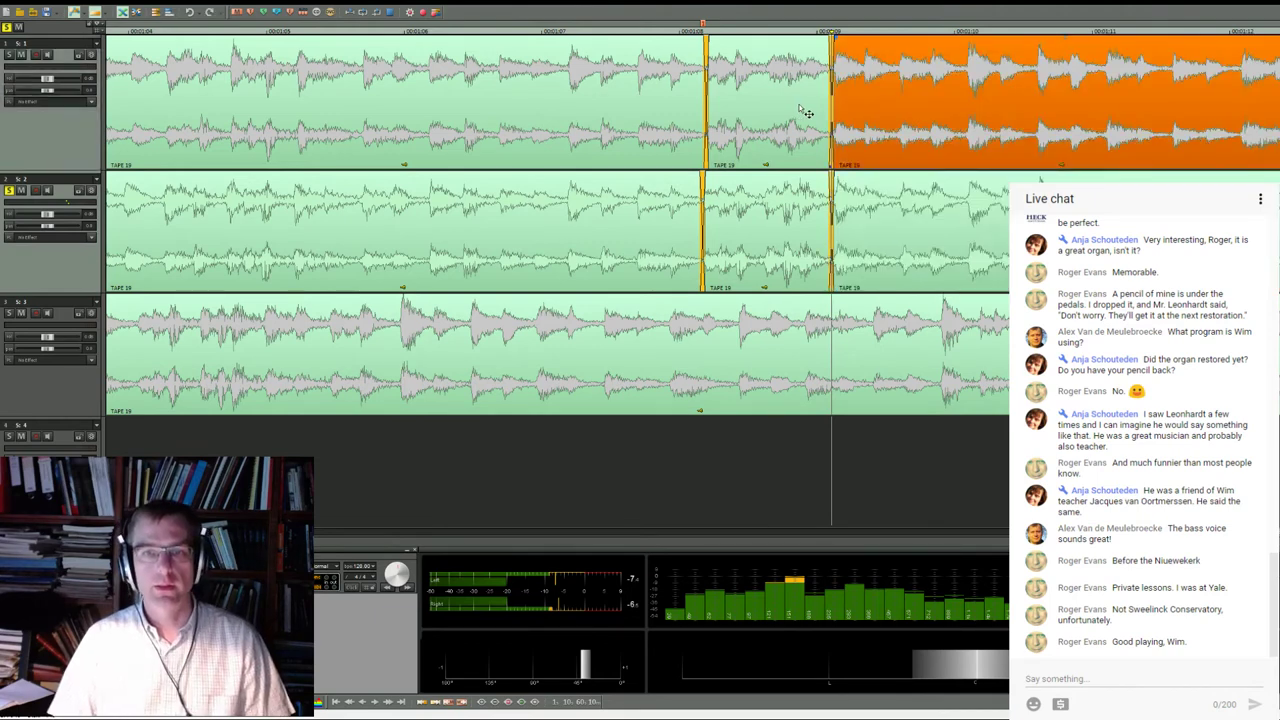
key("ctrl+z")
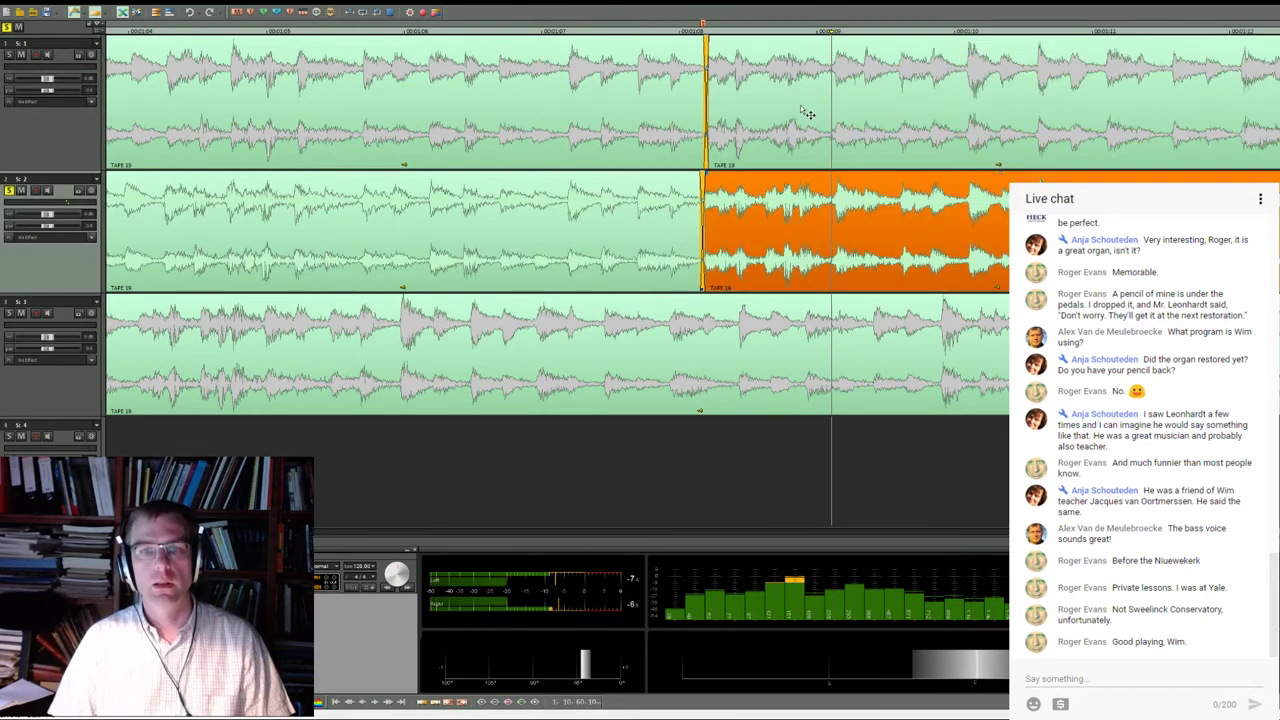
key("ctrl+z")
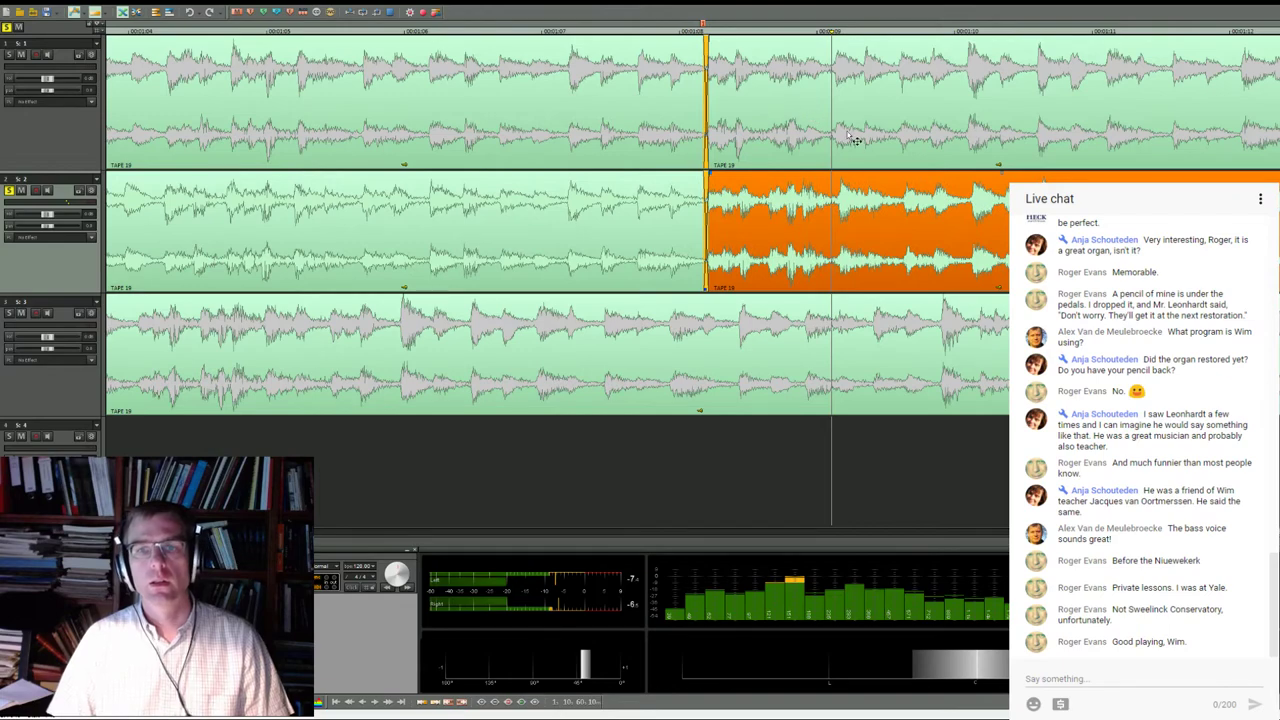
Split both tracks just before the chord attack at about 1:09.1
scroll(838, 148, "down", 2)
scroll(833, 150, "up", 2)
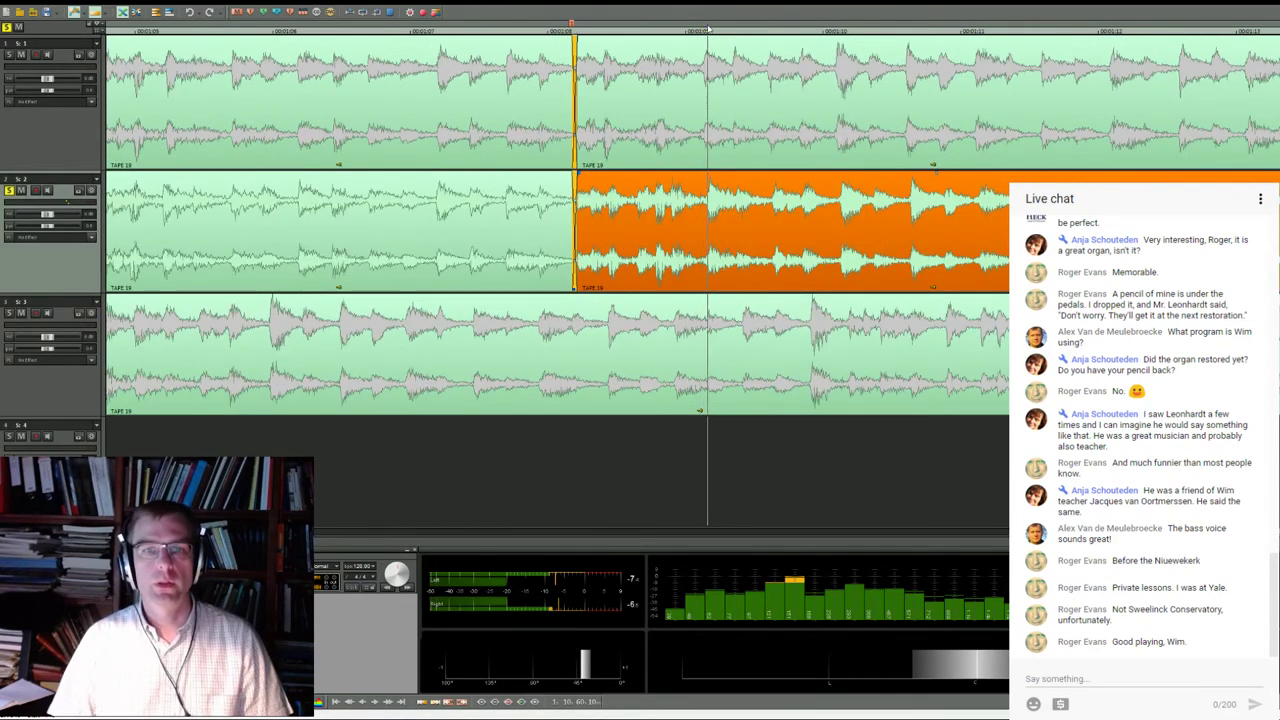
left_click(731, 82)
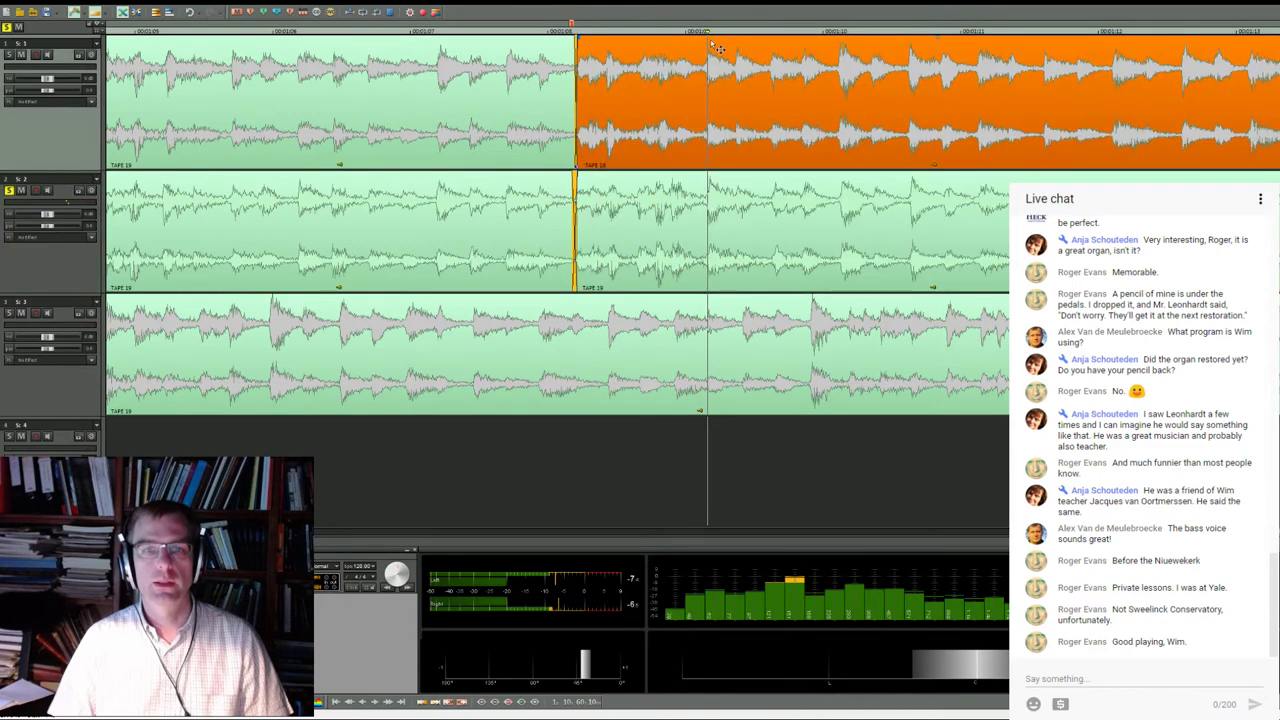
left_click(705, 32)
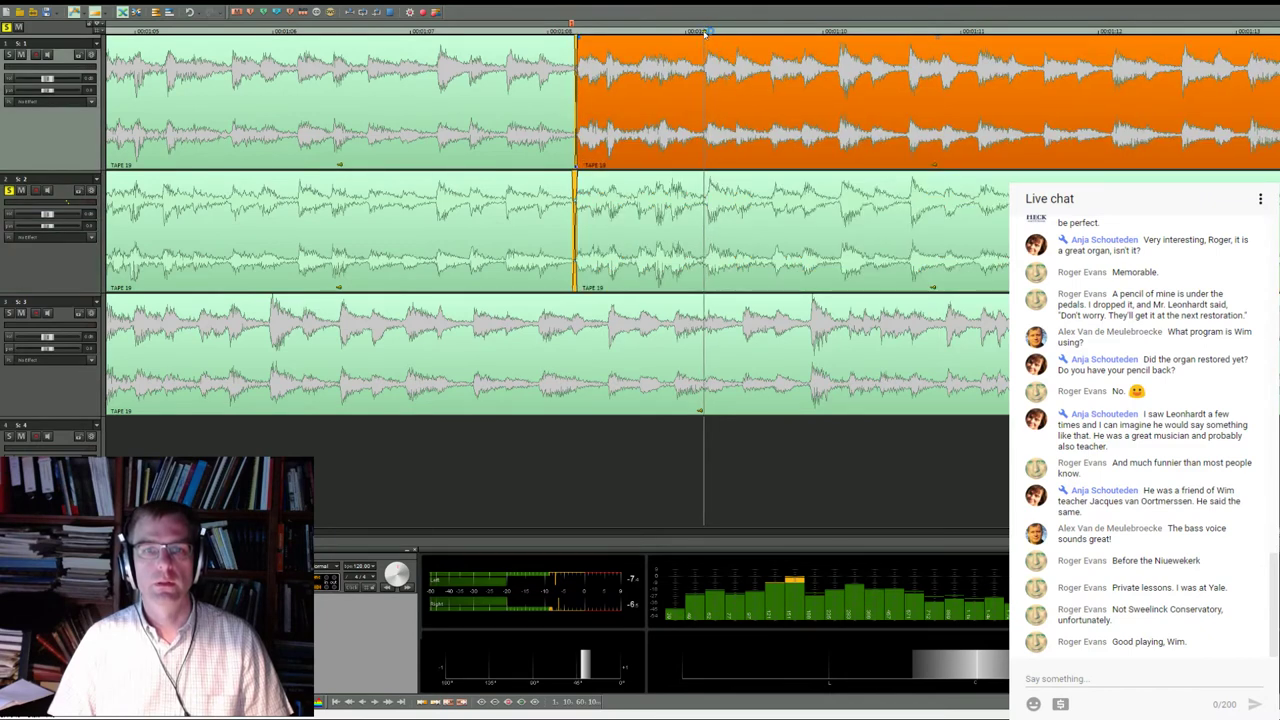
key("s")
left_click(731, 183)
key("s")
Keep only the track 2 piece between about 1:08.2 and 1:09.1 and delete the matching piece from track 1
key("Delete")
left_click(650, 133)
key("Delete")
left_click(450, 200)
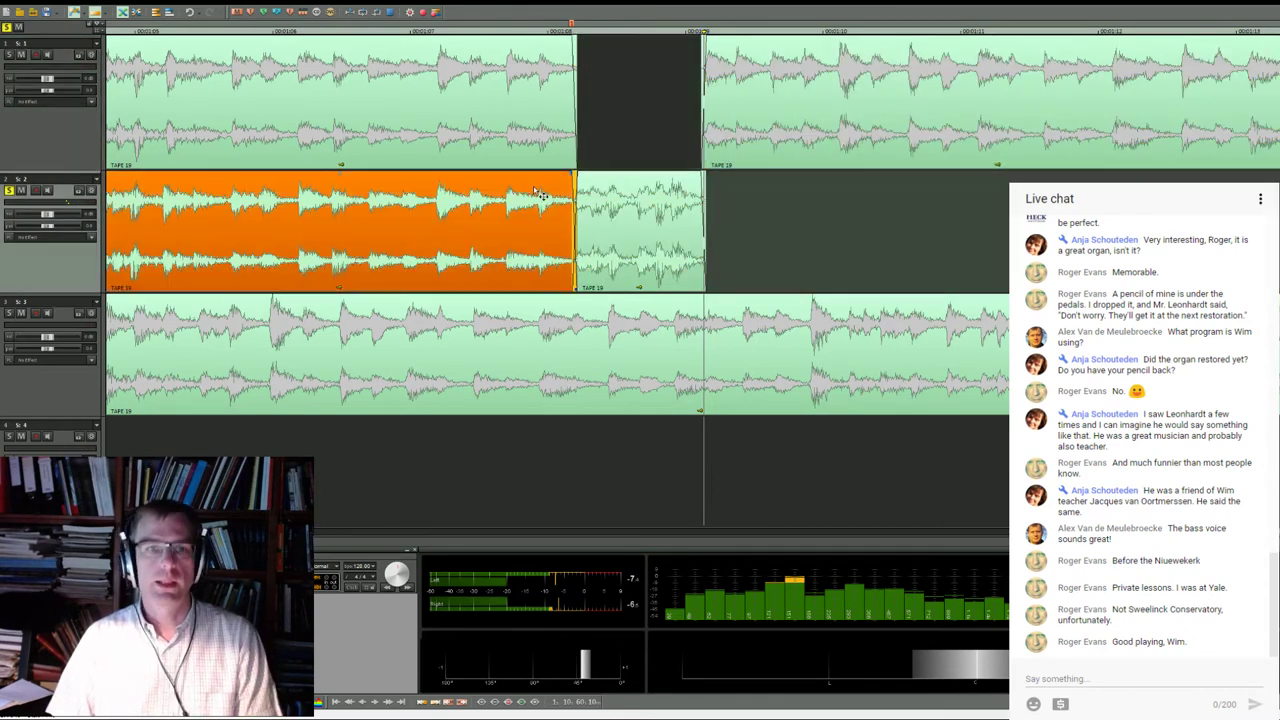
key("Delete")
Restore track 1's solo and play the new splice near 1:08 from about 1:05
left_click(139, 30)
key("space")
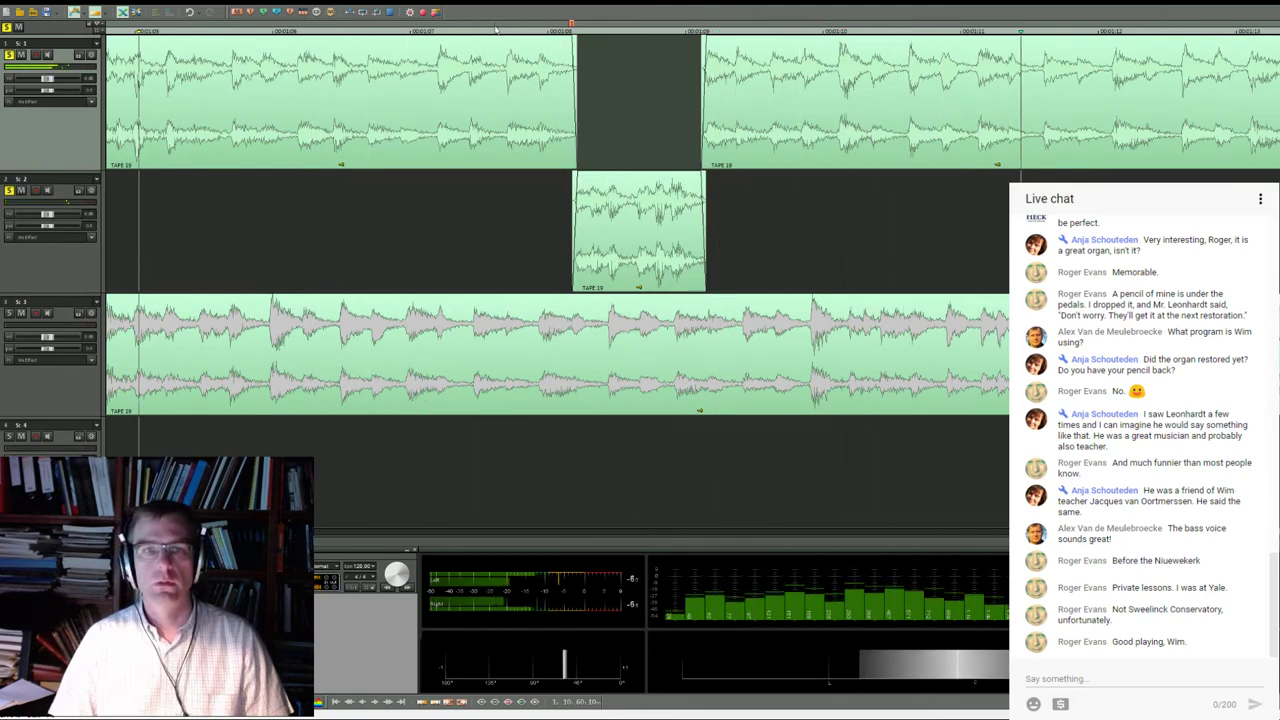
scroll(540, 186, "down", 3)
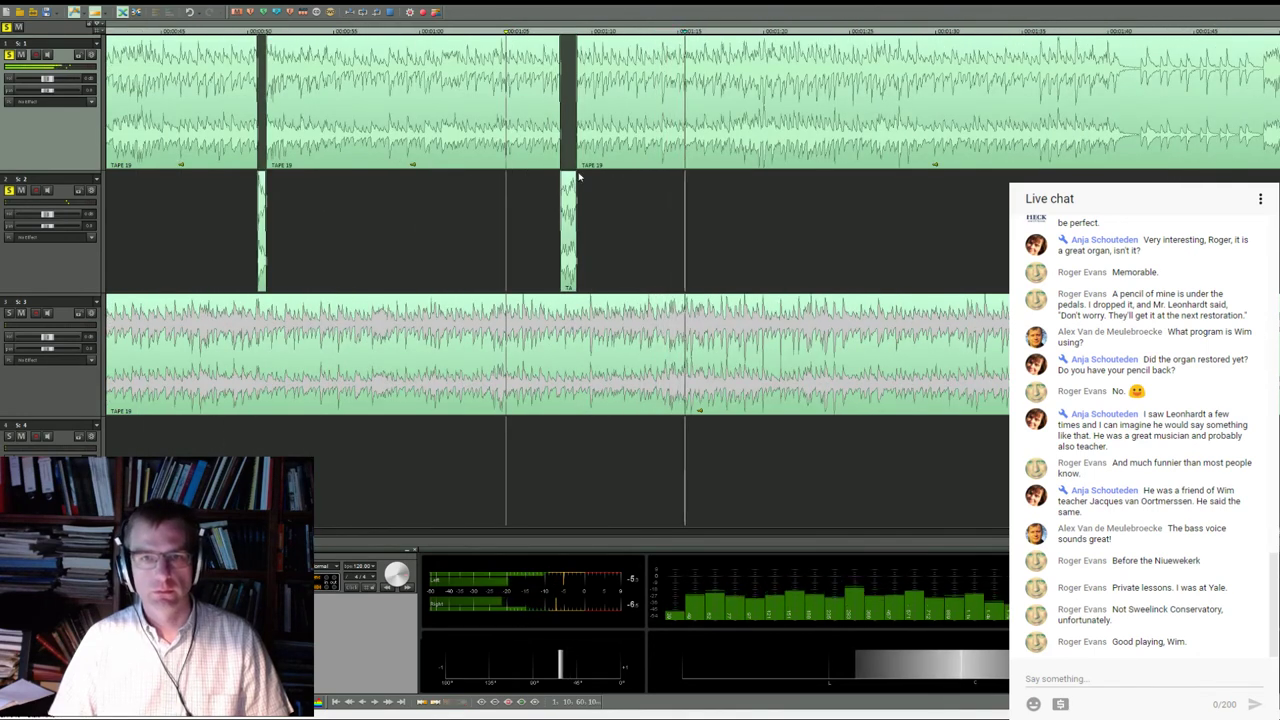
Audition the following passage from about 1:15 for further flaws and return the playback position to about 1:29
left_click(678, 31)
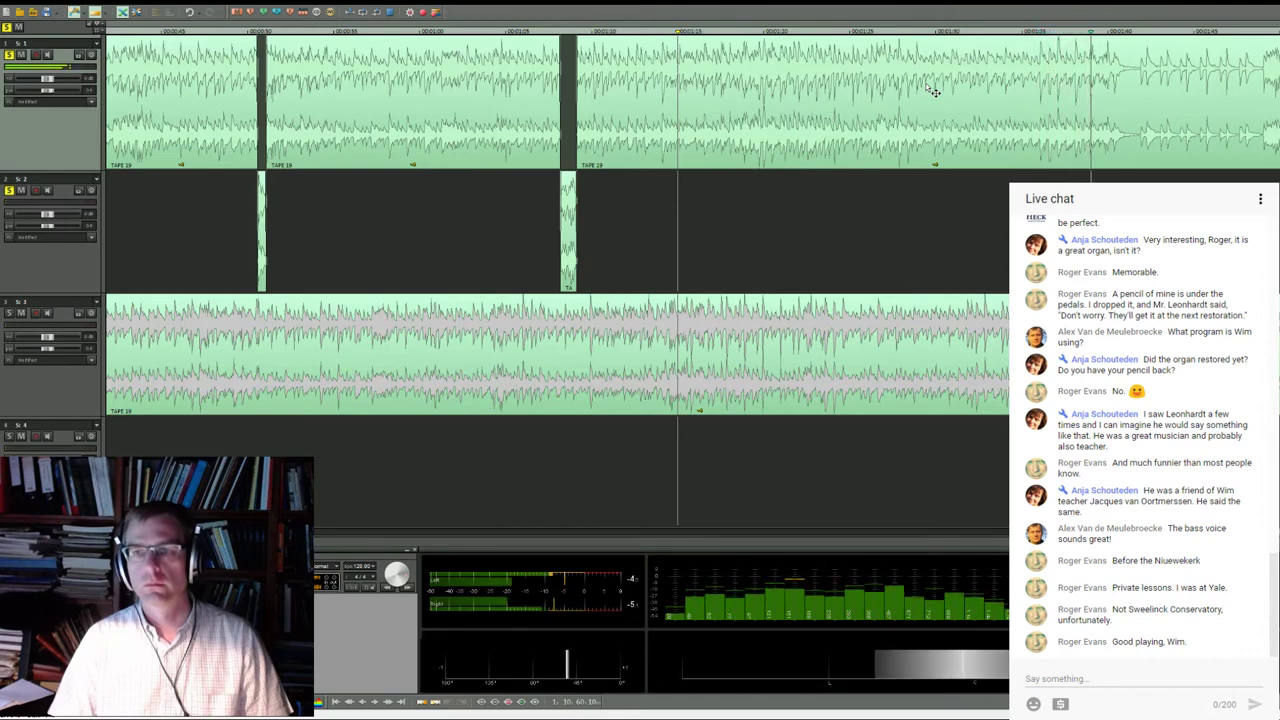
left_click(1128, 32)
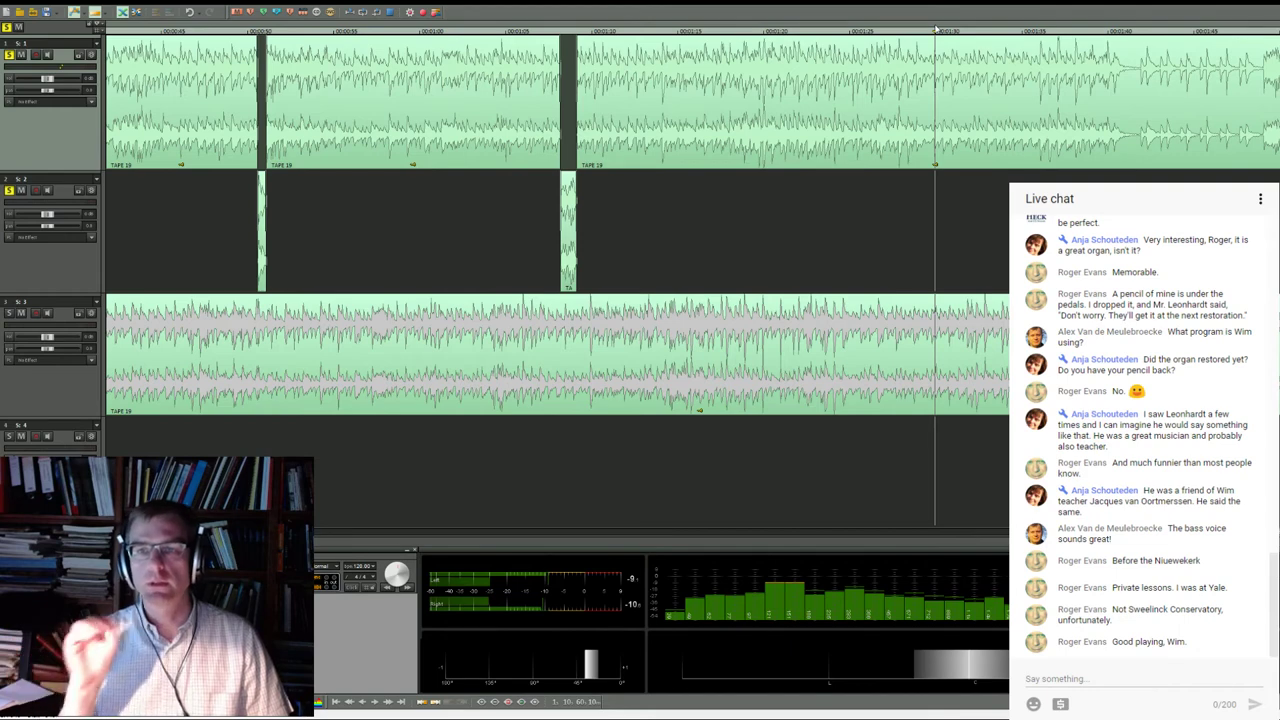
left_click(924, 30)
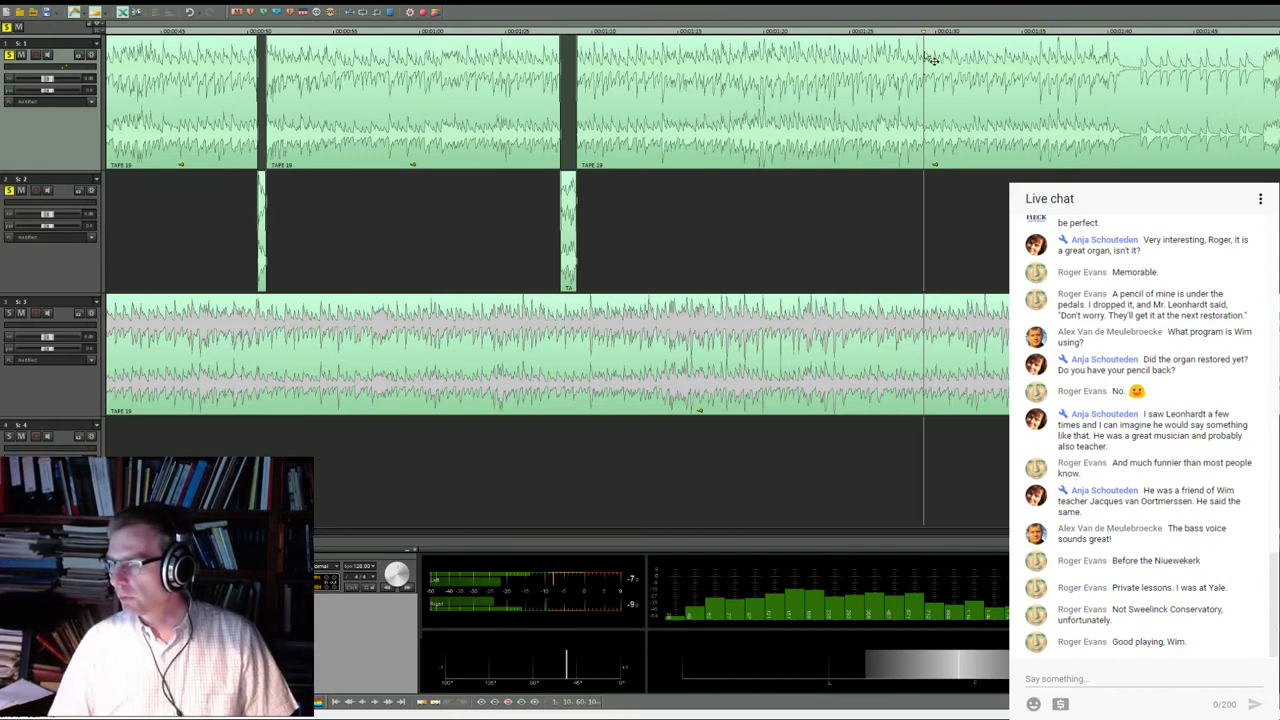
Audition the passage from about 1:41 and set the playback position near 1:55 to look for the next flaw
left_click(1131, 33)
scroll(880, 71, "right", 3)
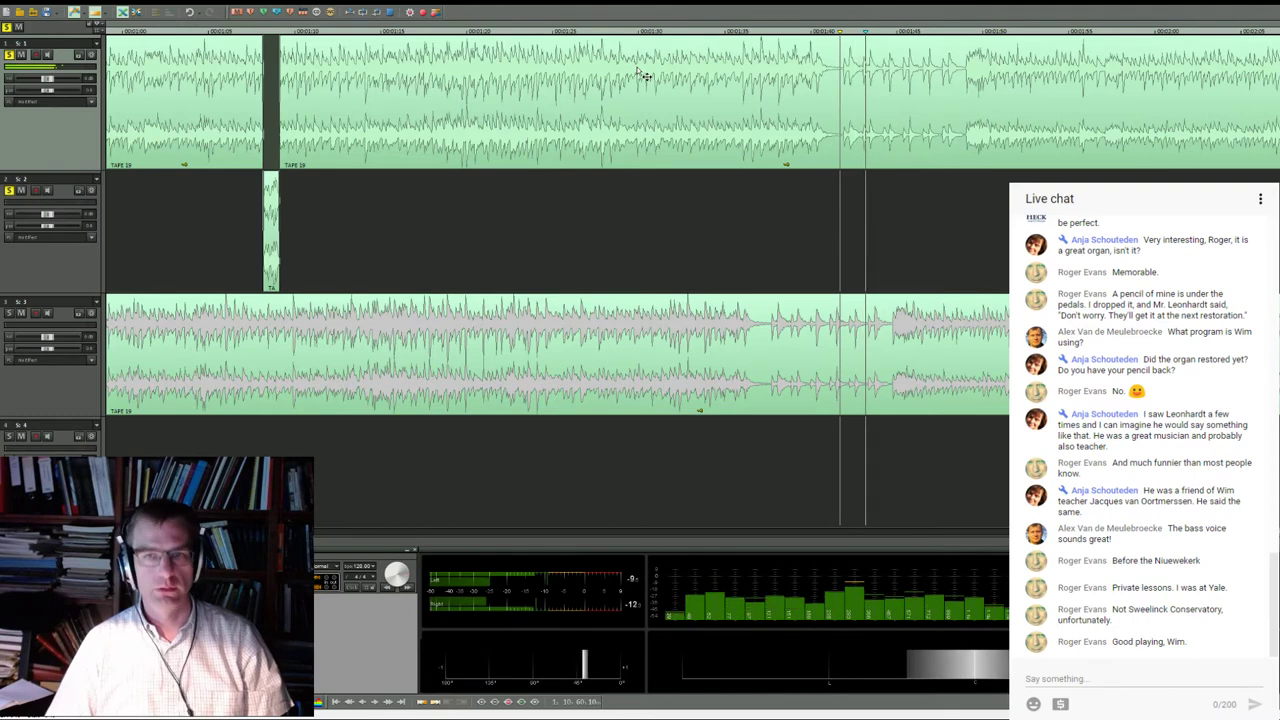
scroll(645, 76, "down", 2)
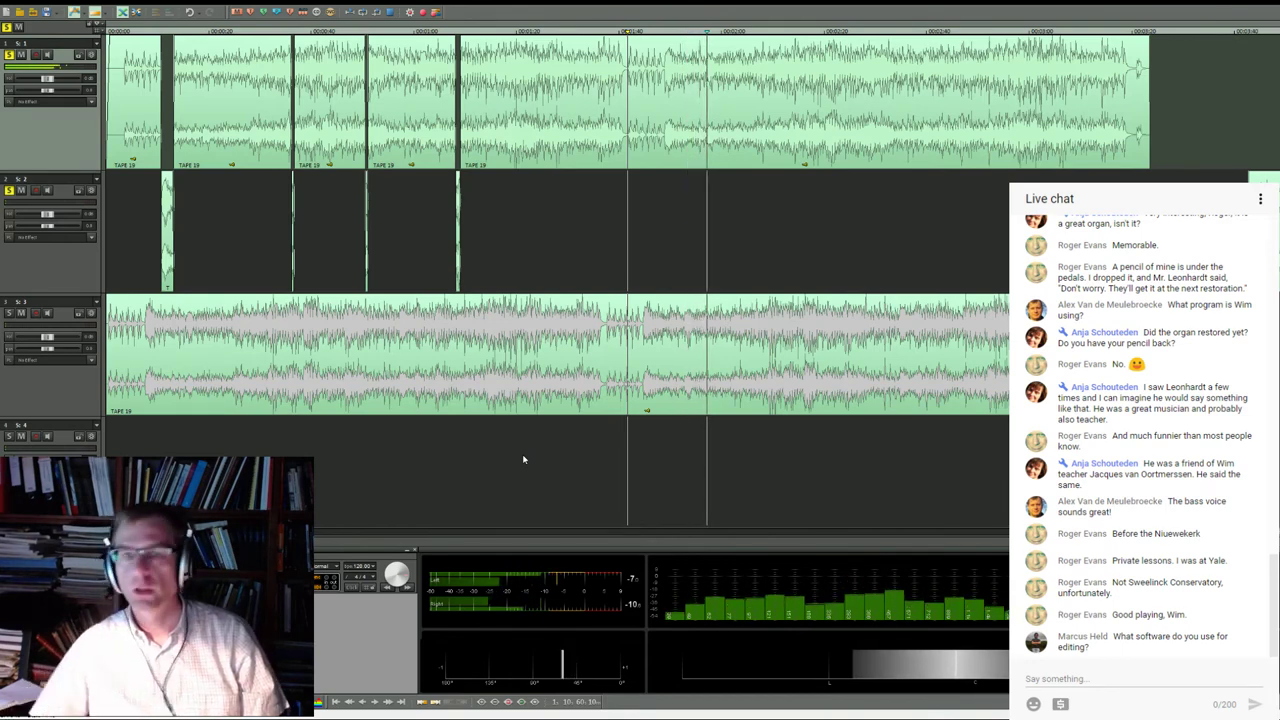
left_click(698, 31)
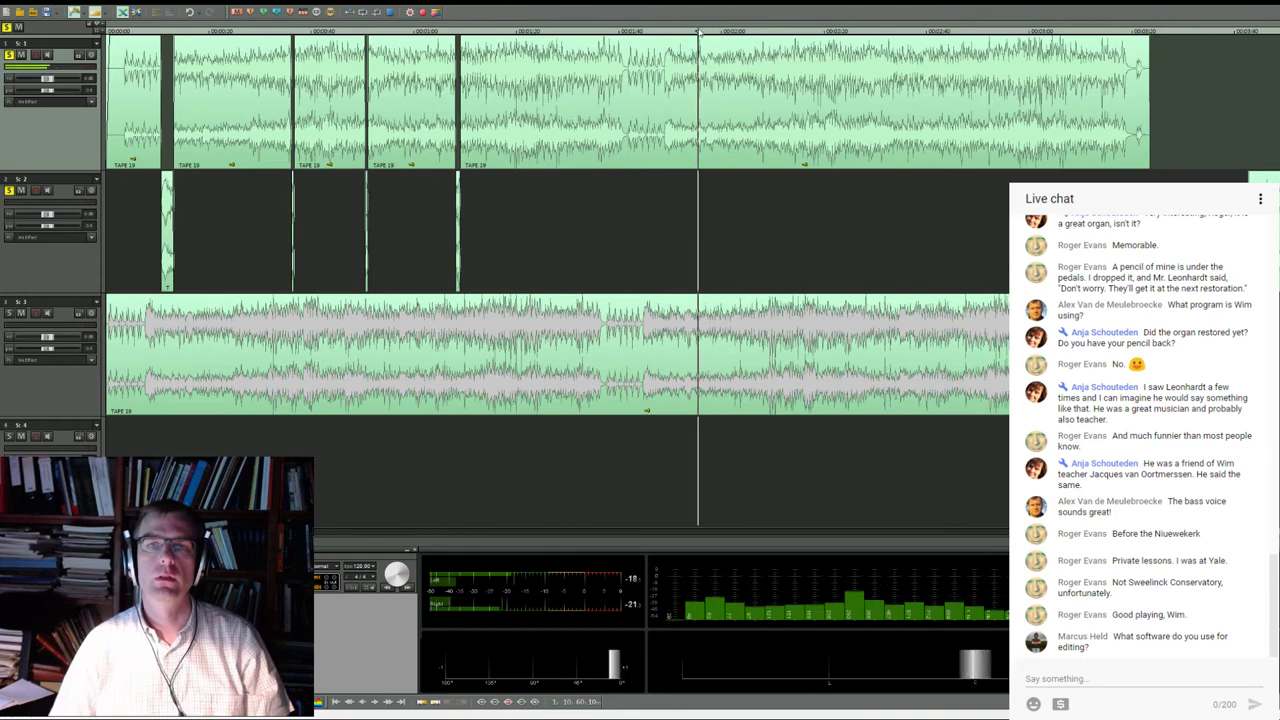
scroll(698, 31, "up", 3)
key("space")
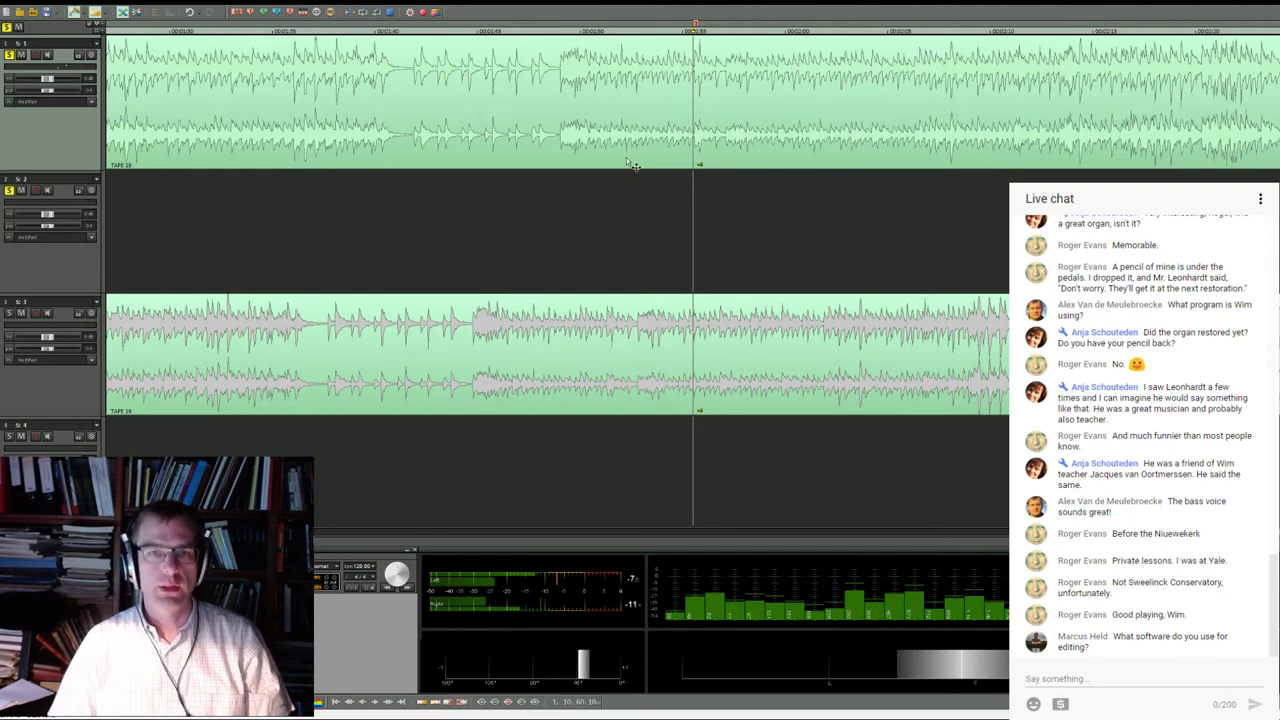
scroll(632, 165, "down", 5)
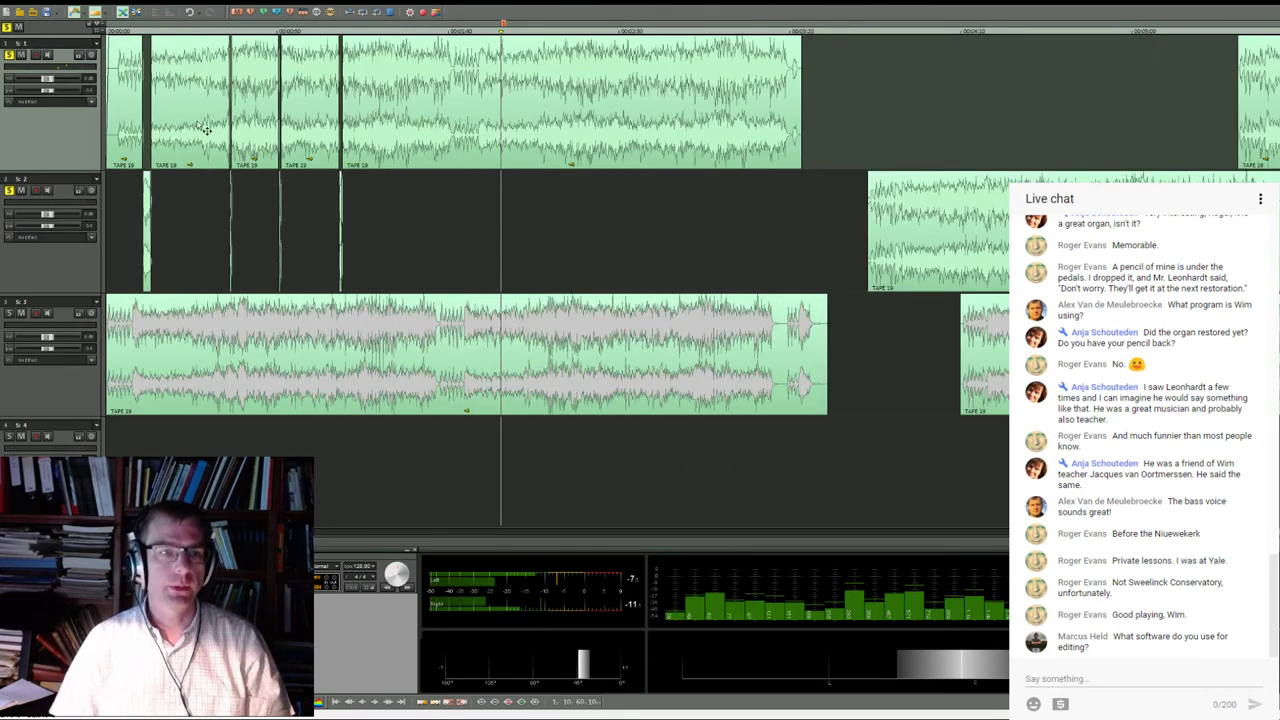
Copy track 1's opening piece onto track 2, extend its end to about 3:00 and align its chord attack with track 1's at about 1:49
left_click(138, 110)
left_click_drag(138, 110, 470, 228)
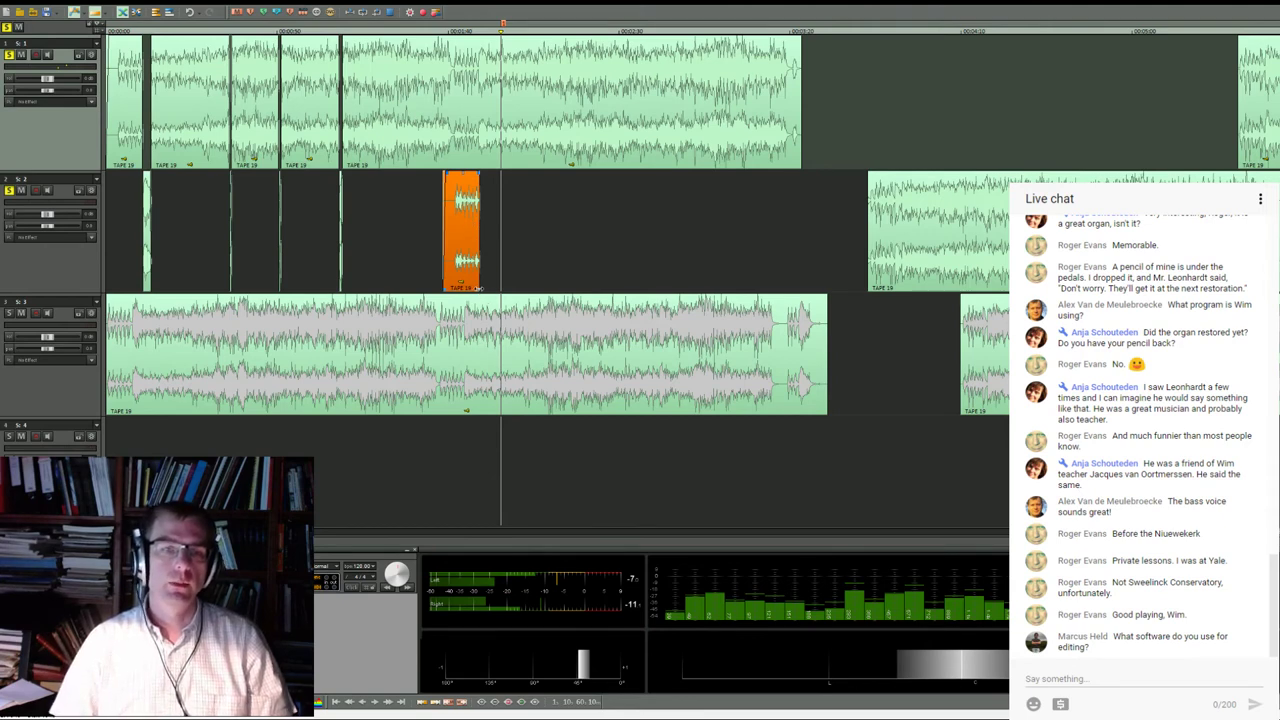
left_click_drag(480, 286, 720, 268)
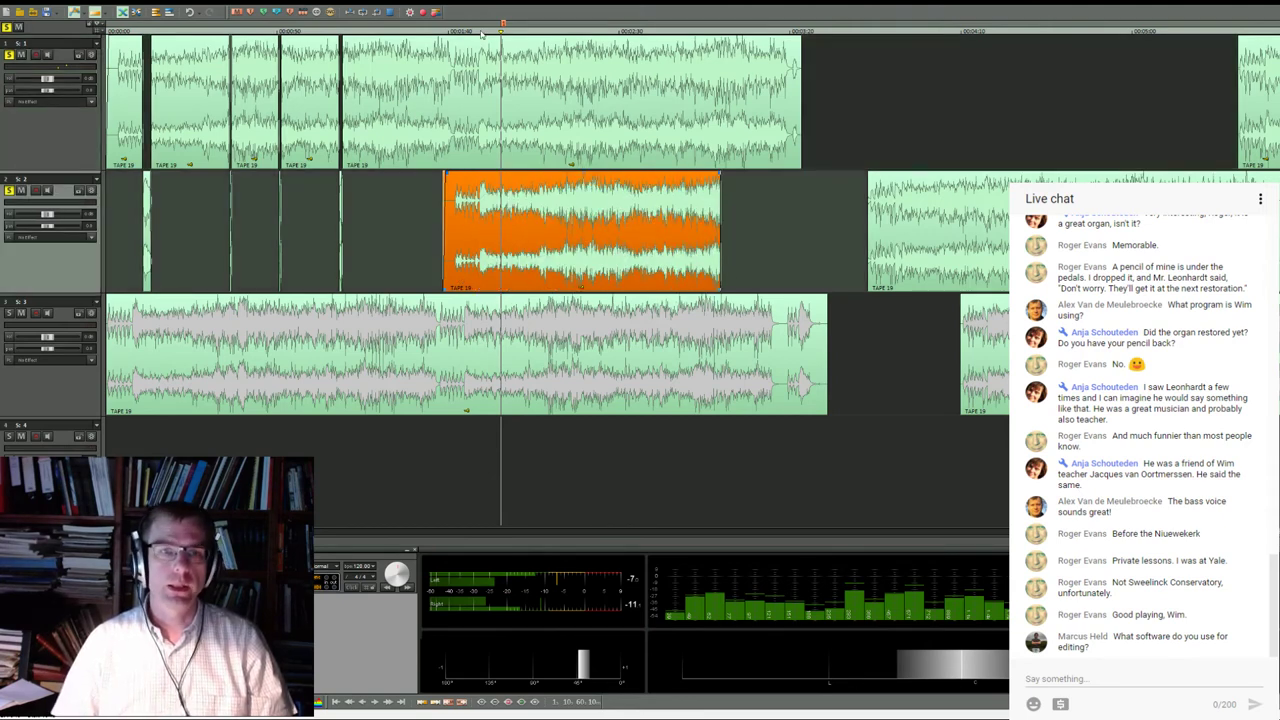
scroll(508, 133, "up", 2)
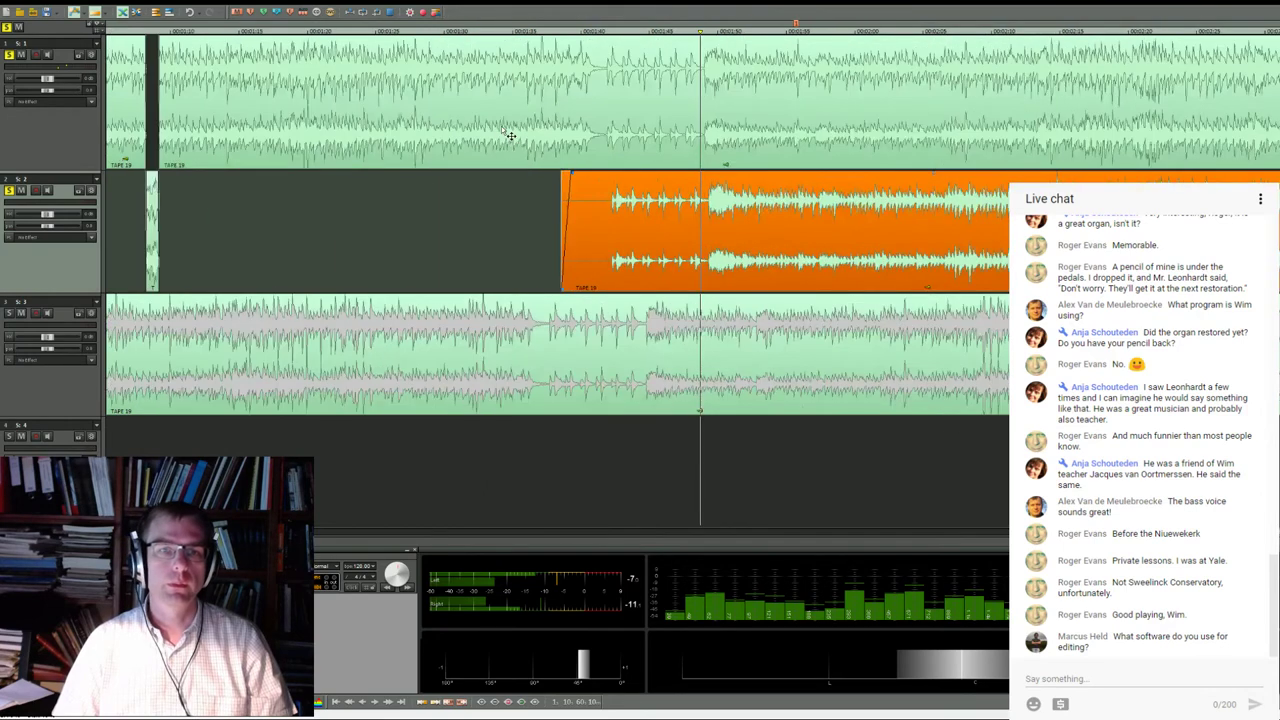
left_click(706, 31)
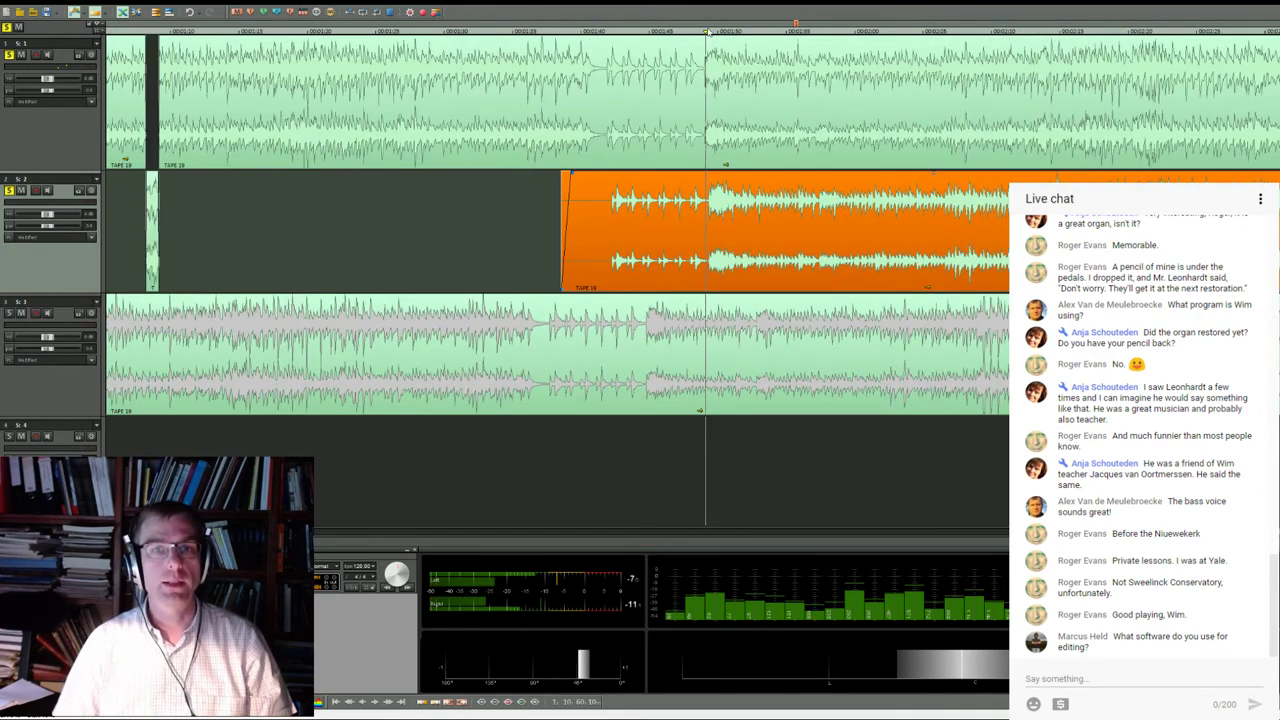
left_click_drag(749, 206, 743, 207)
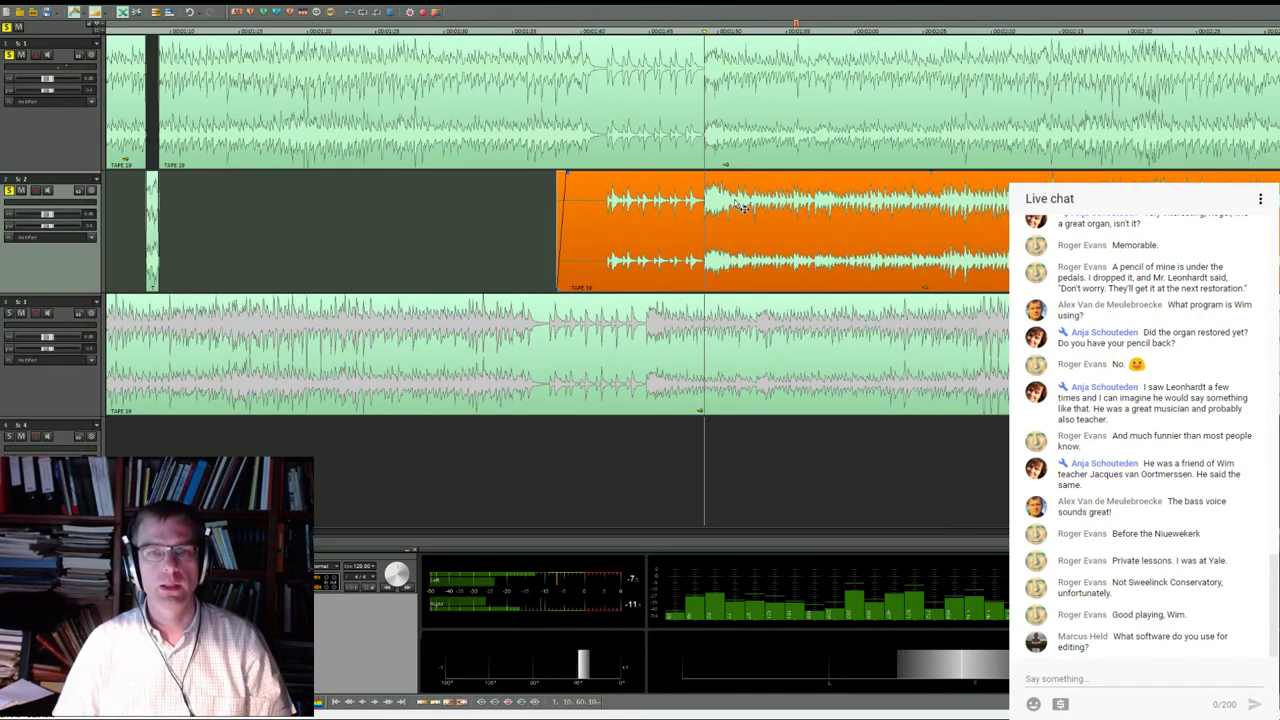
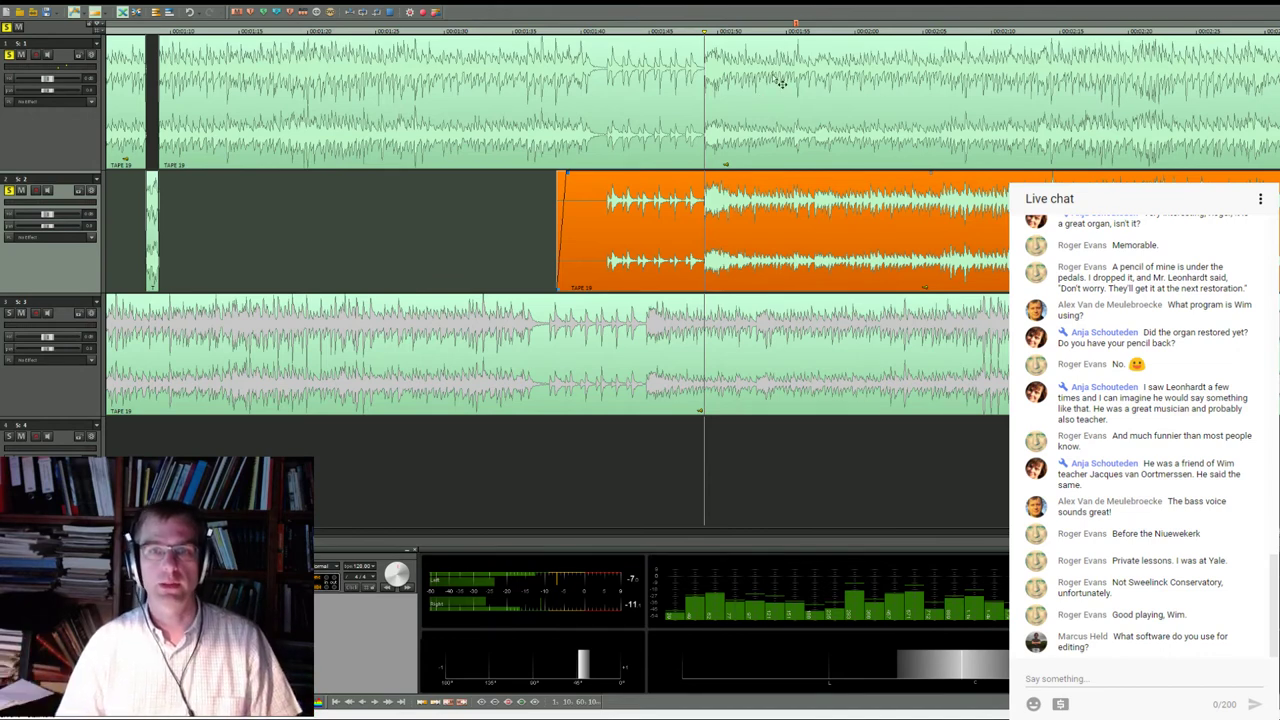
Play and compare the waveforms of tracks 1 and 2 around 1:55.6 to locate the flawed note
left_click(790, 31)
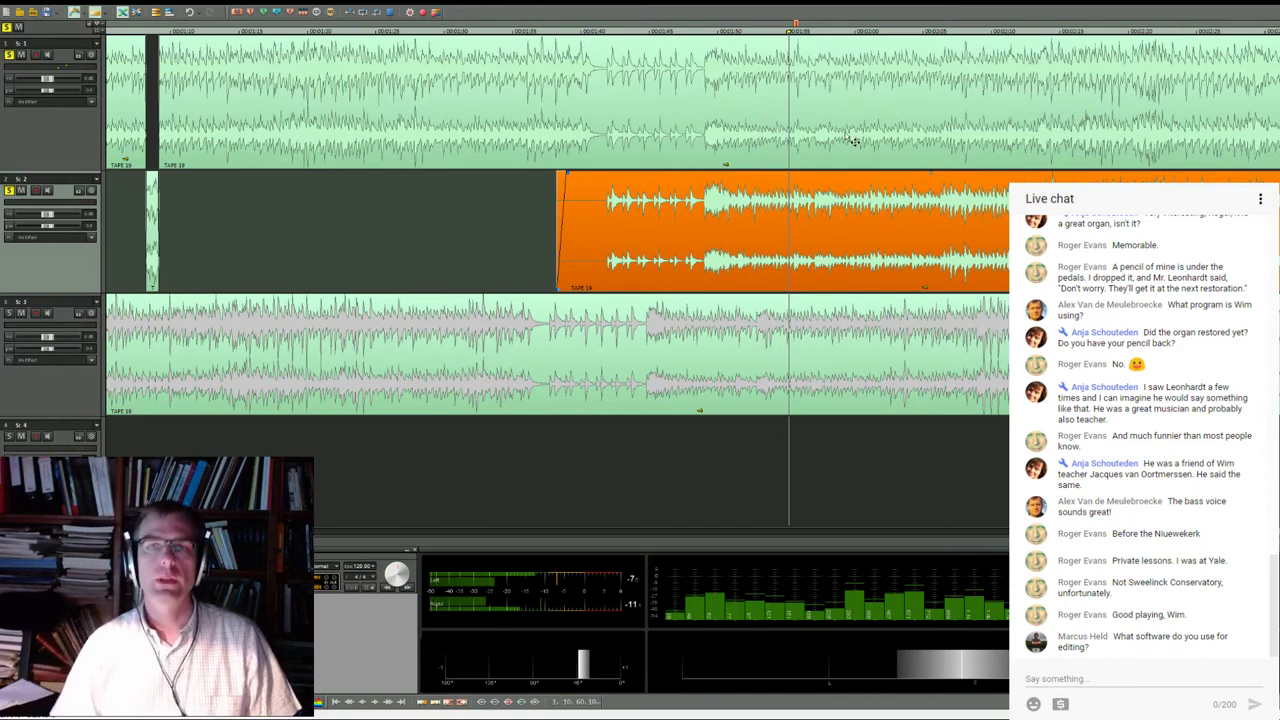
scroll(793, 64, "up", 3)
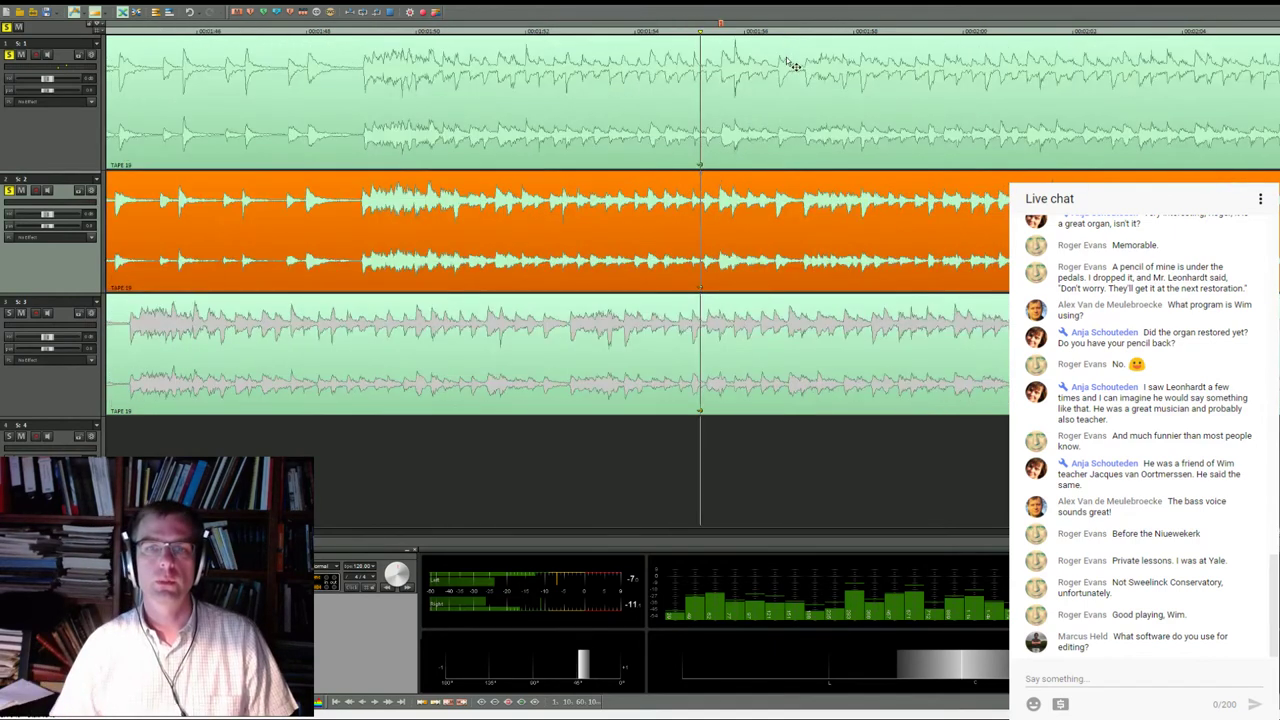
left_click(723, 33)
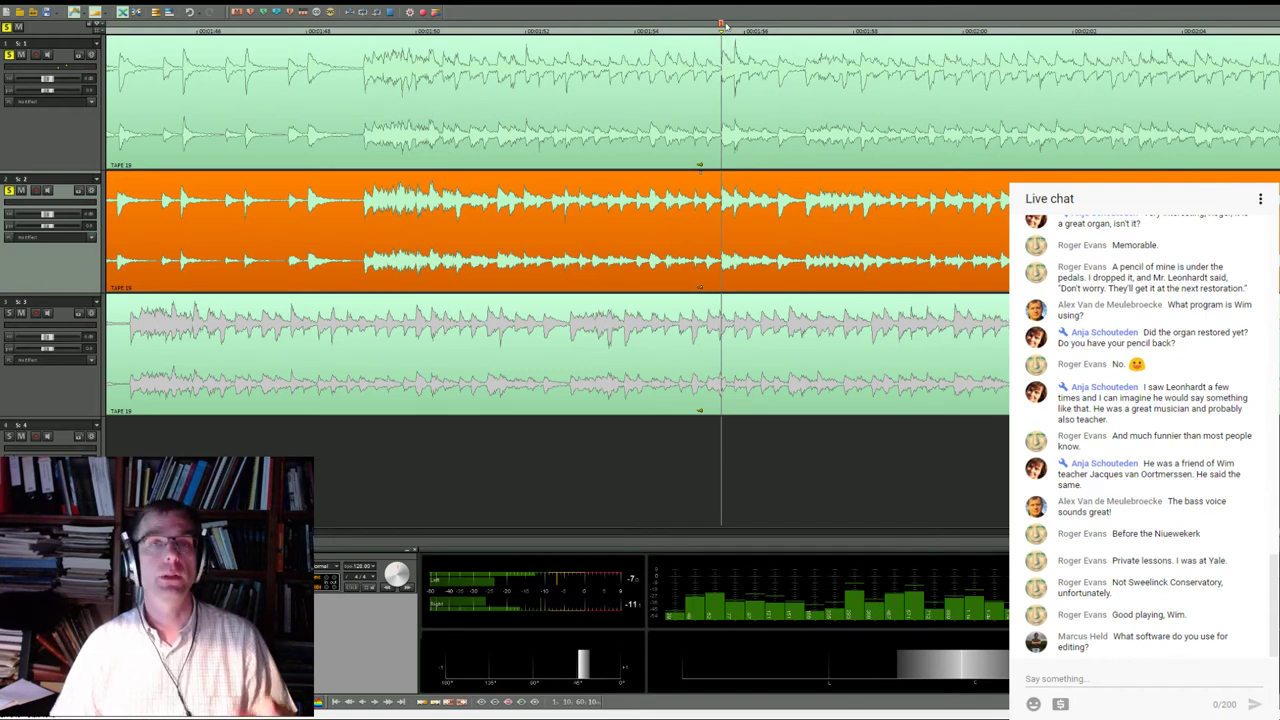
key("space")
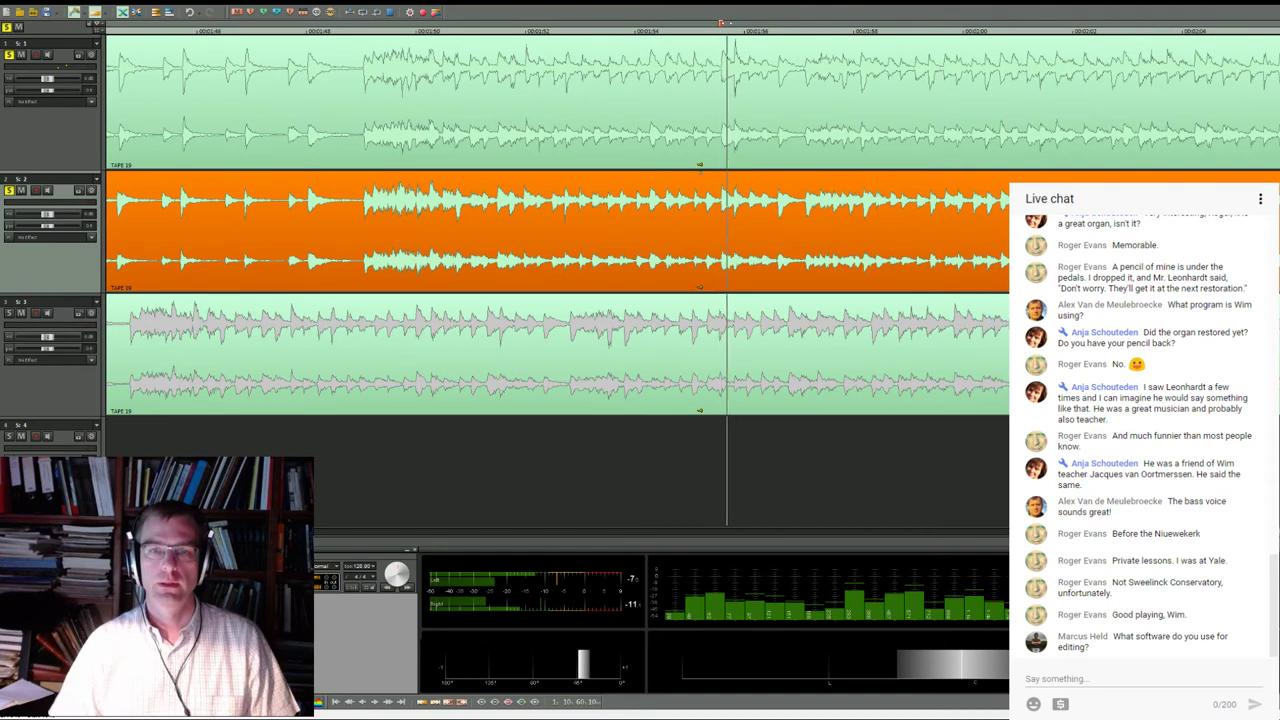
key("space")
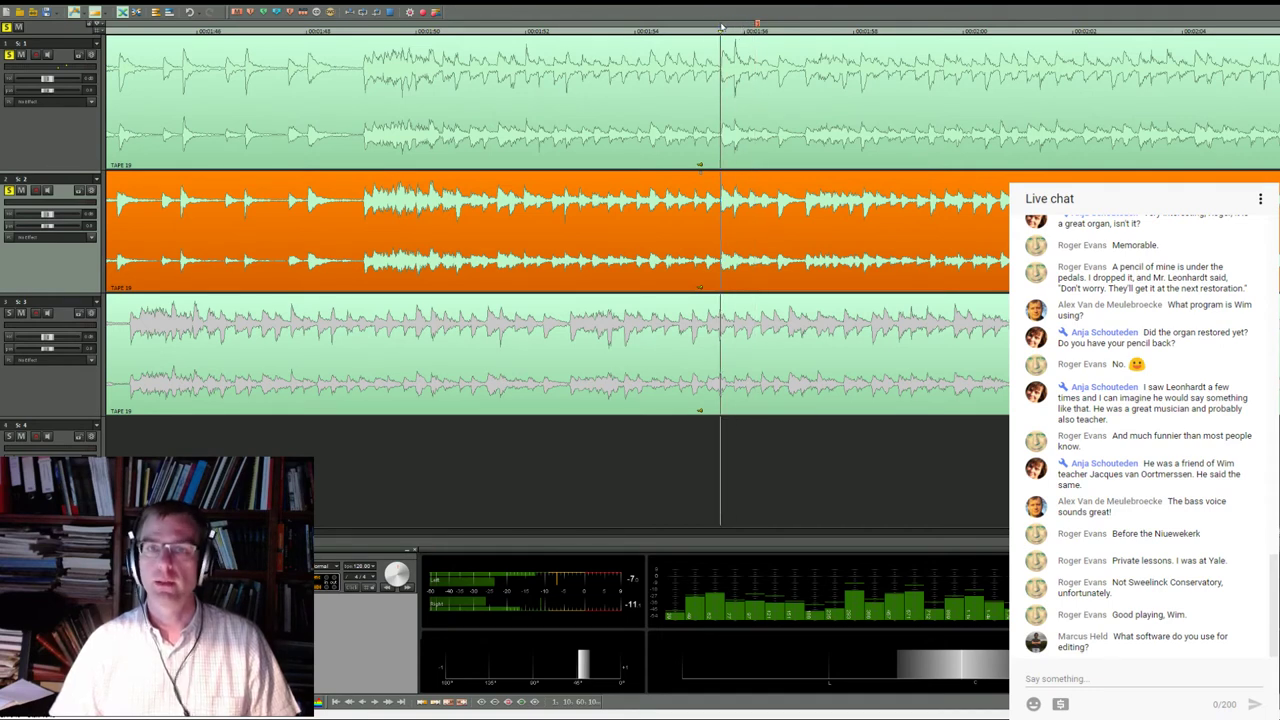
scroll(722, 88, "up", 2)
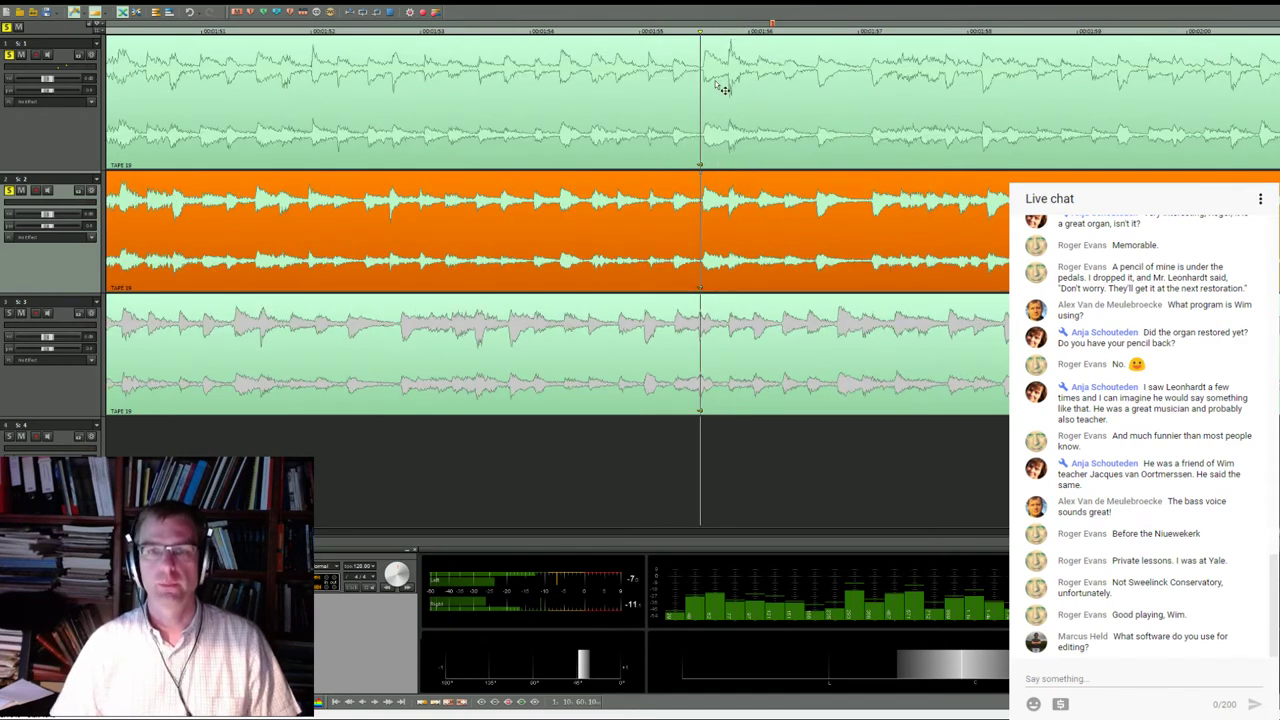
left_click(703, 27)
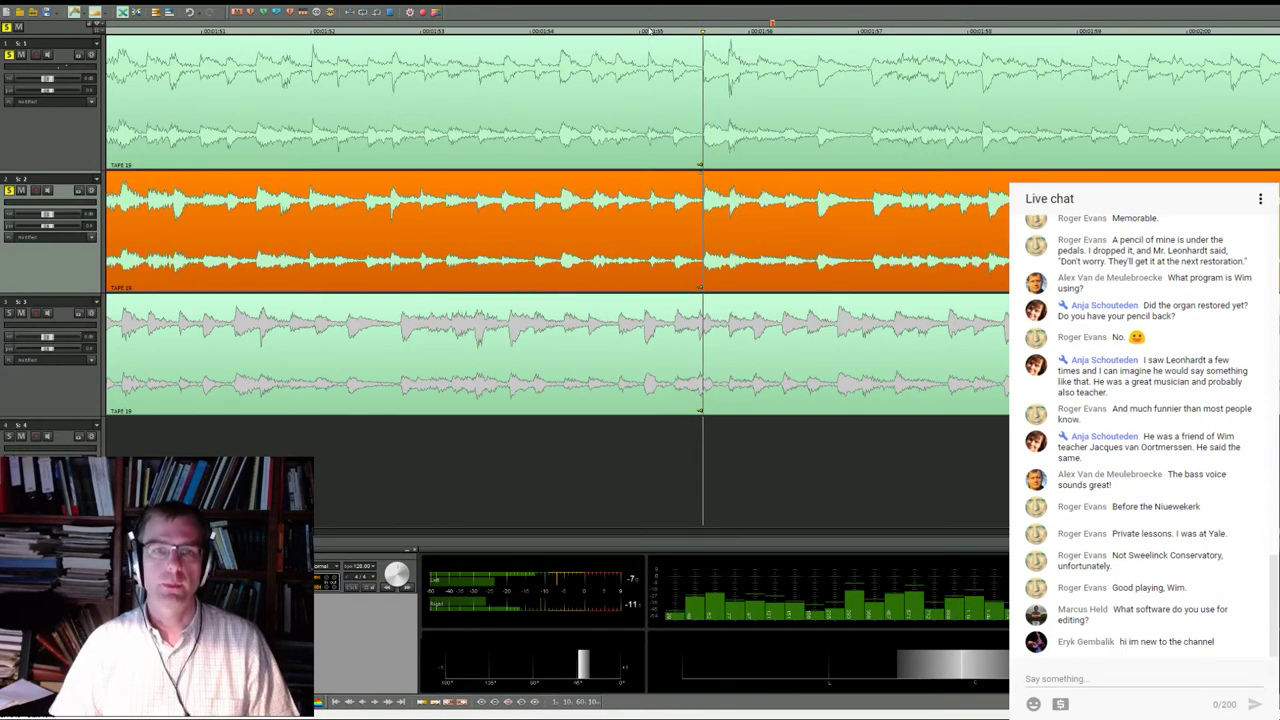
Audition track 1 and track 2 separately, setting the playback position at about 1:55.8
left_click(643, 30)
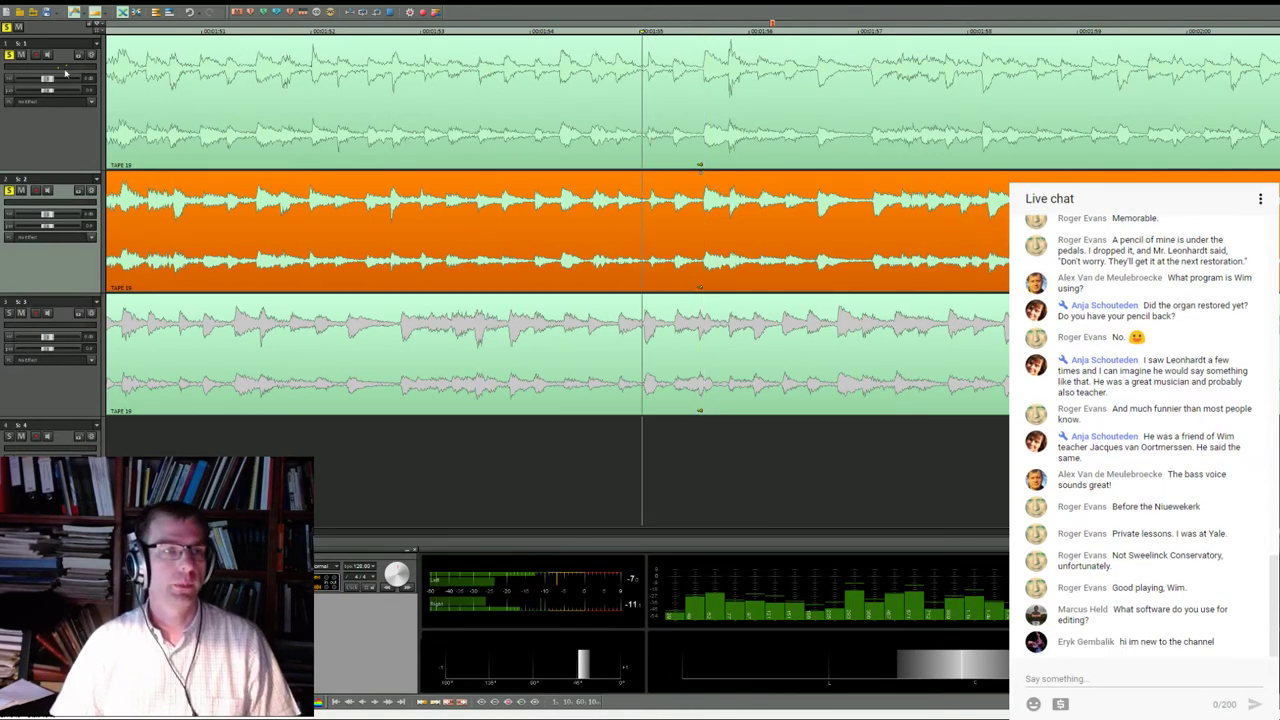
left_click(9, 56)
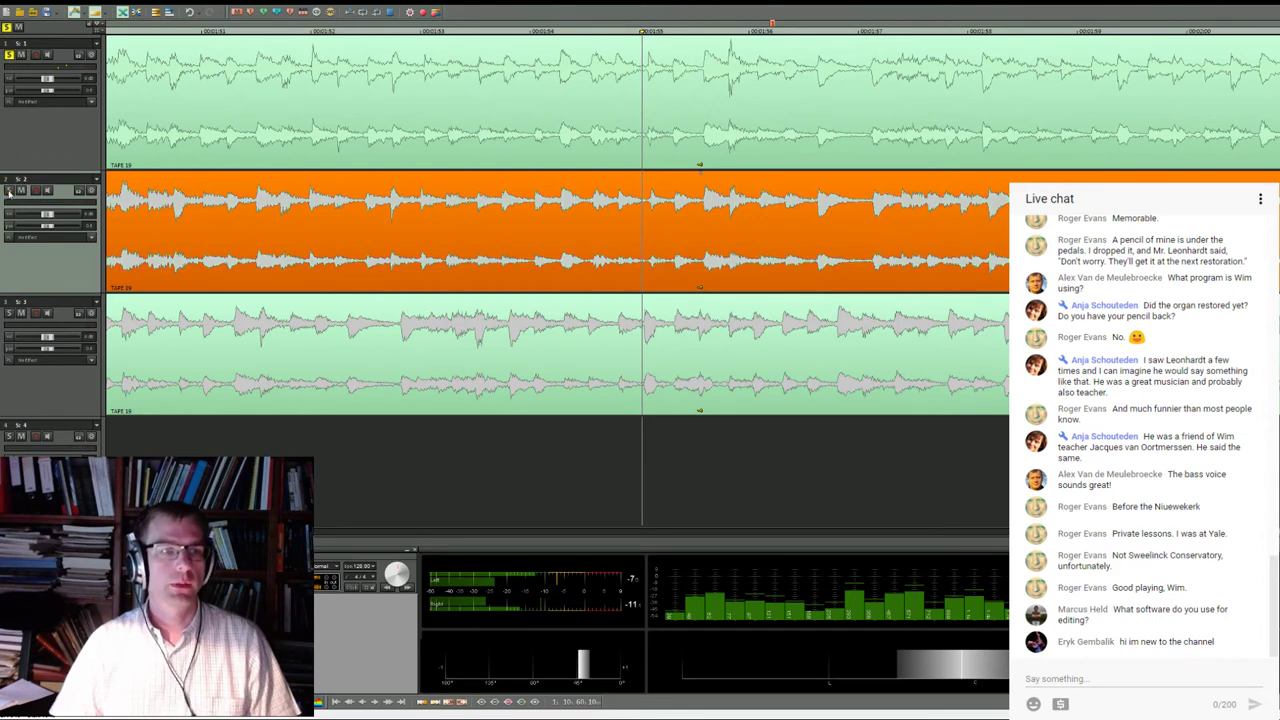
left_click(729, 35)
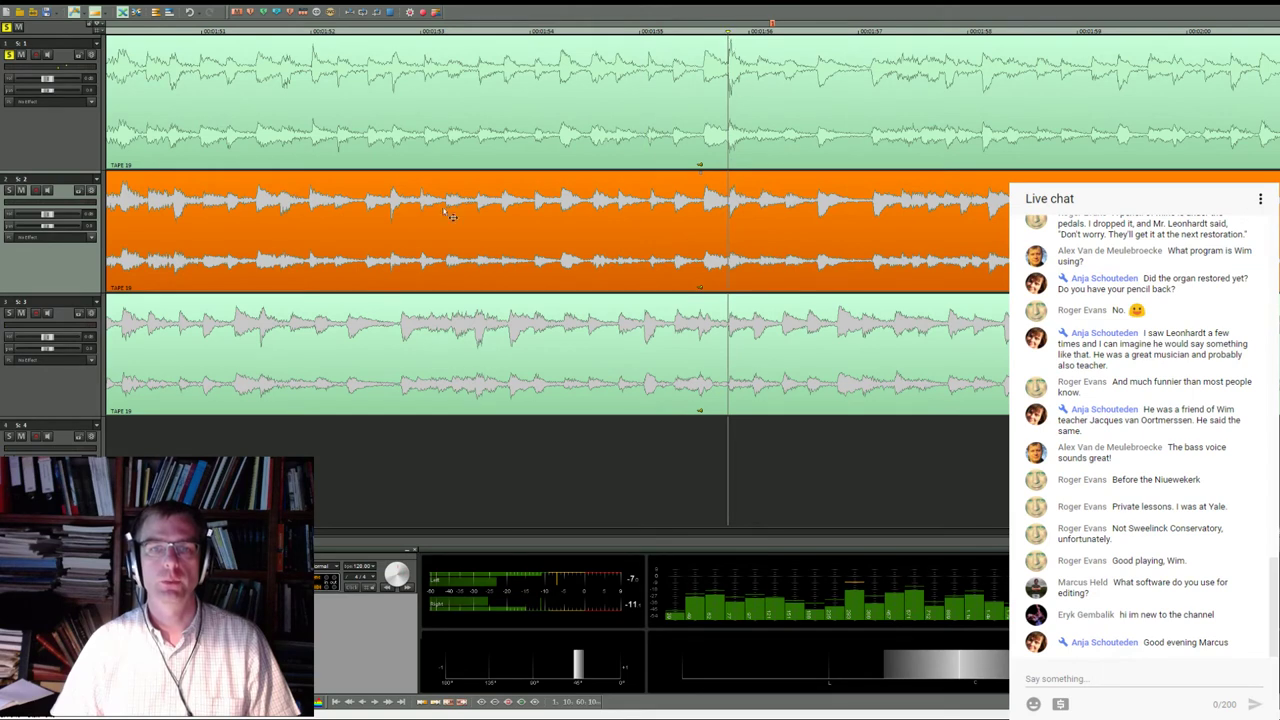
left_click(9, 190)
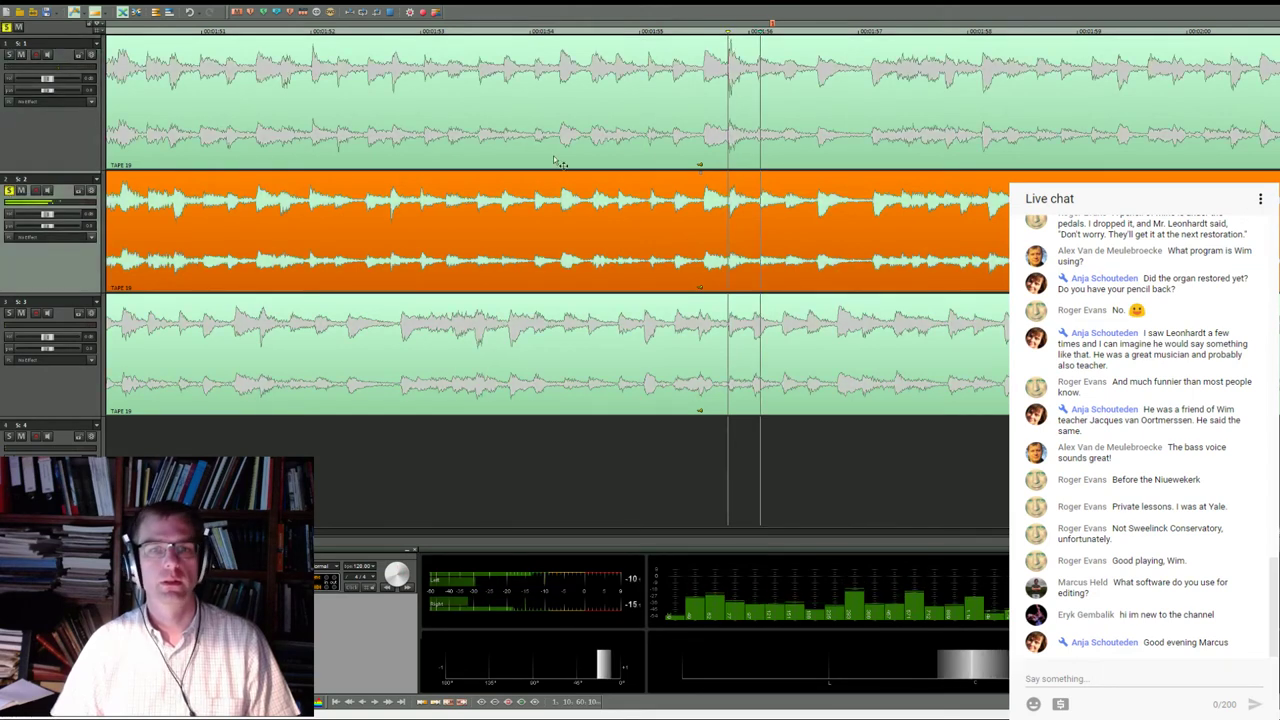
Split both tracks at about 1:55.8 and again at about 1:56.1
key("t")
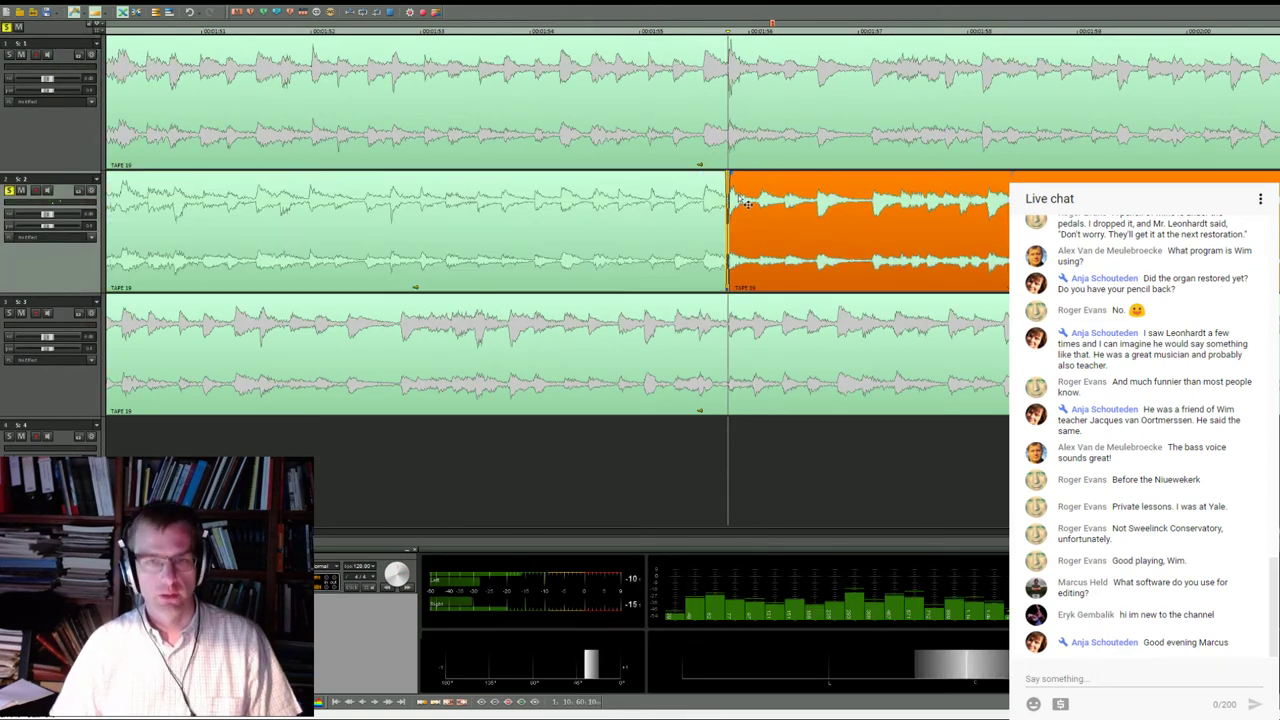
left_click(772, 116)
left_click(816, 33)
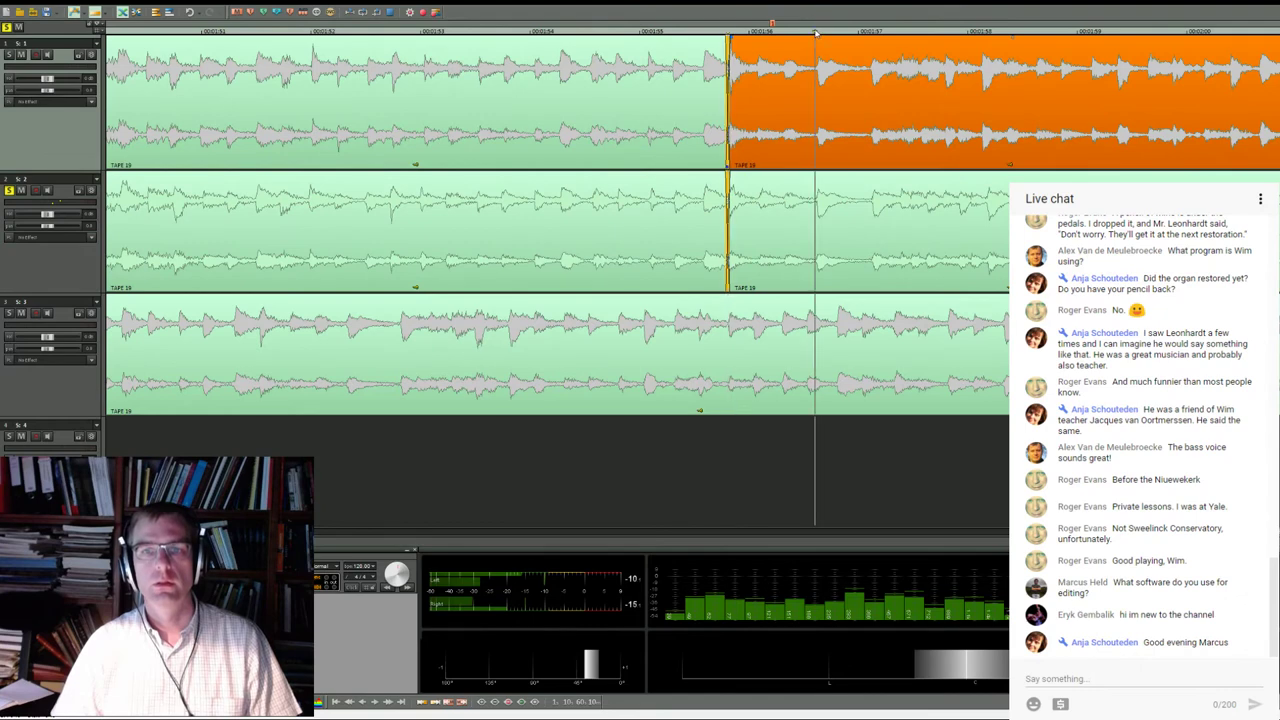
left_click(757, 32)
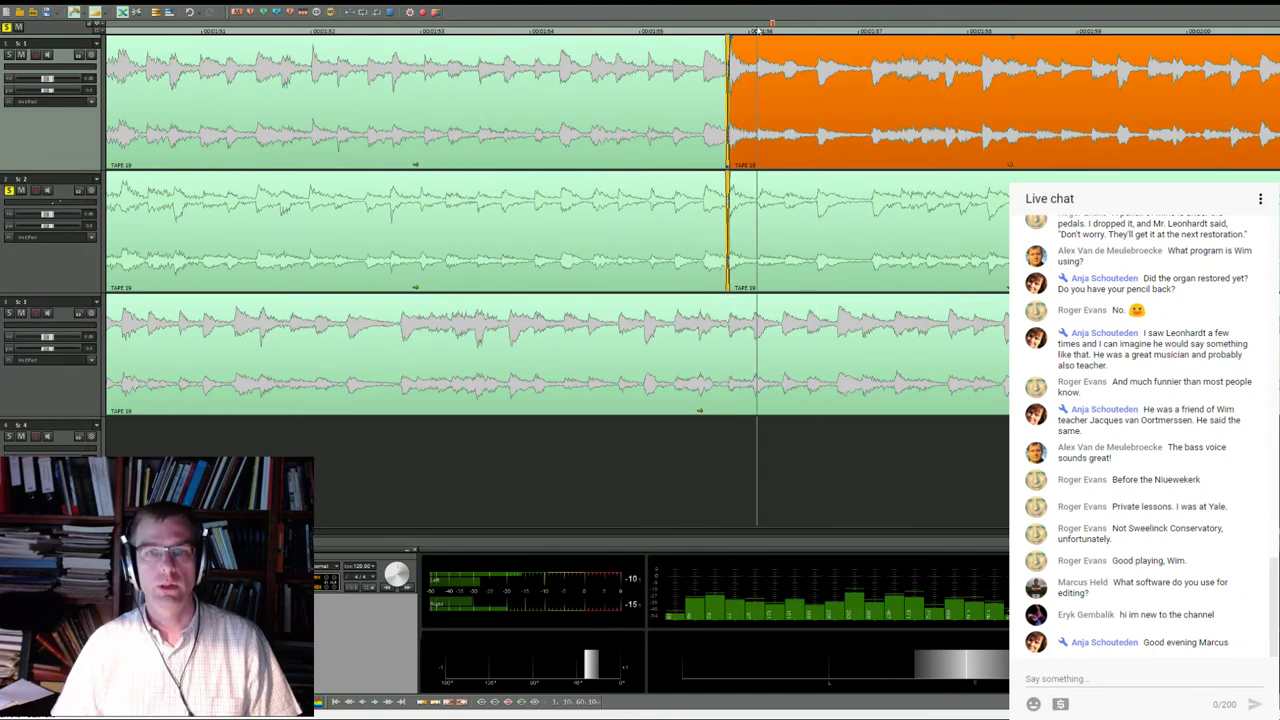
key("t")
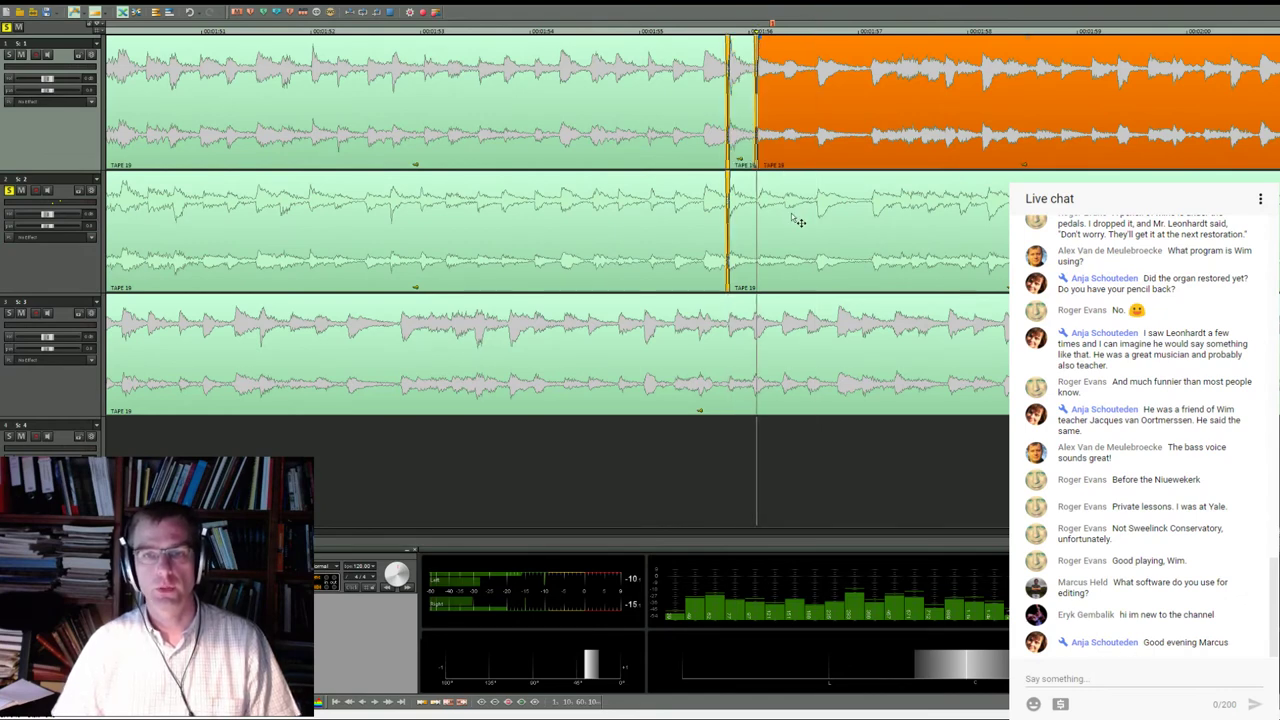
left_click(797, 220)
key("t")
Keep only the track 2 piece between about 1:55.8 and 1:56.1 and delete the matching piece from track 1
key("Delete")
left_click(651, 211)
key("Delete")
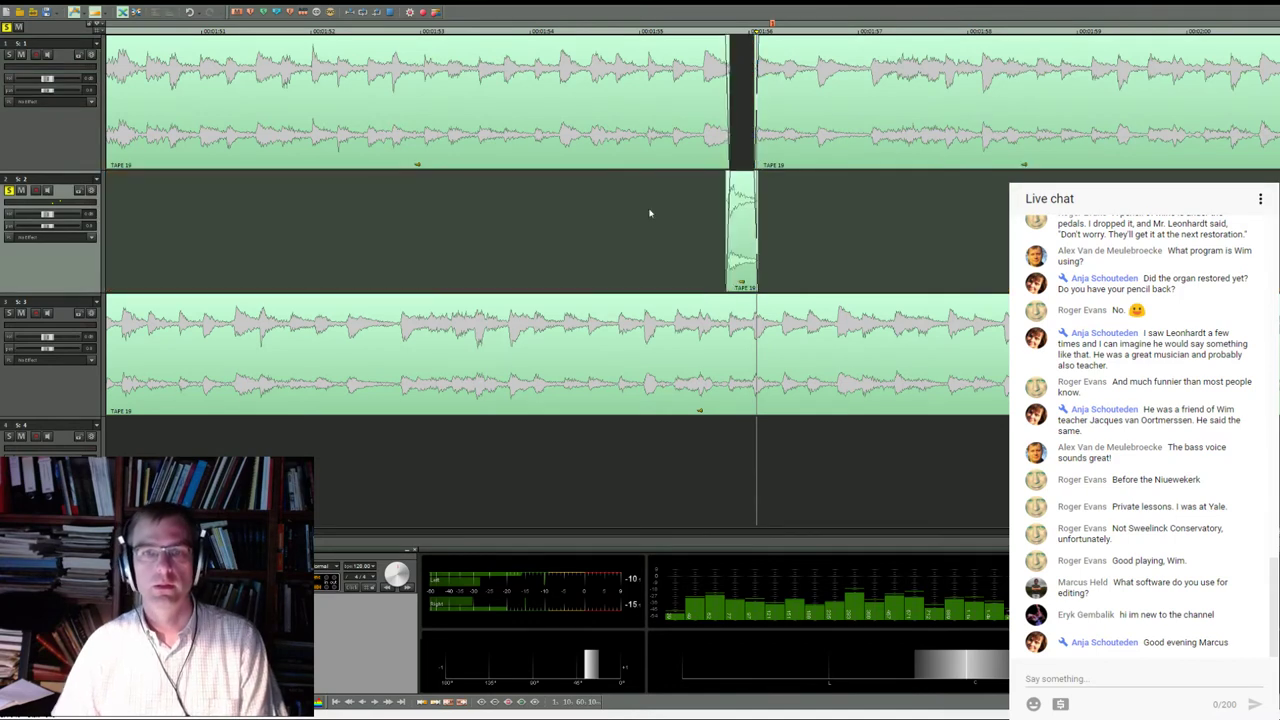
Restore track 1's solo and play the new splice near 1:56, starting from about 1:54, 1:52 and 1:55
left_click(499, 31)
left_click(12, 55)
key("space")
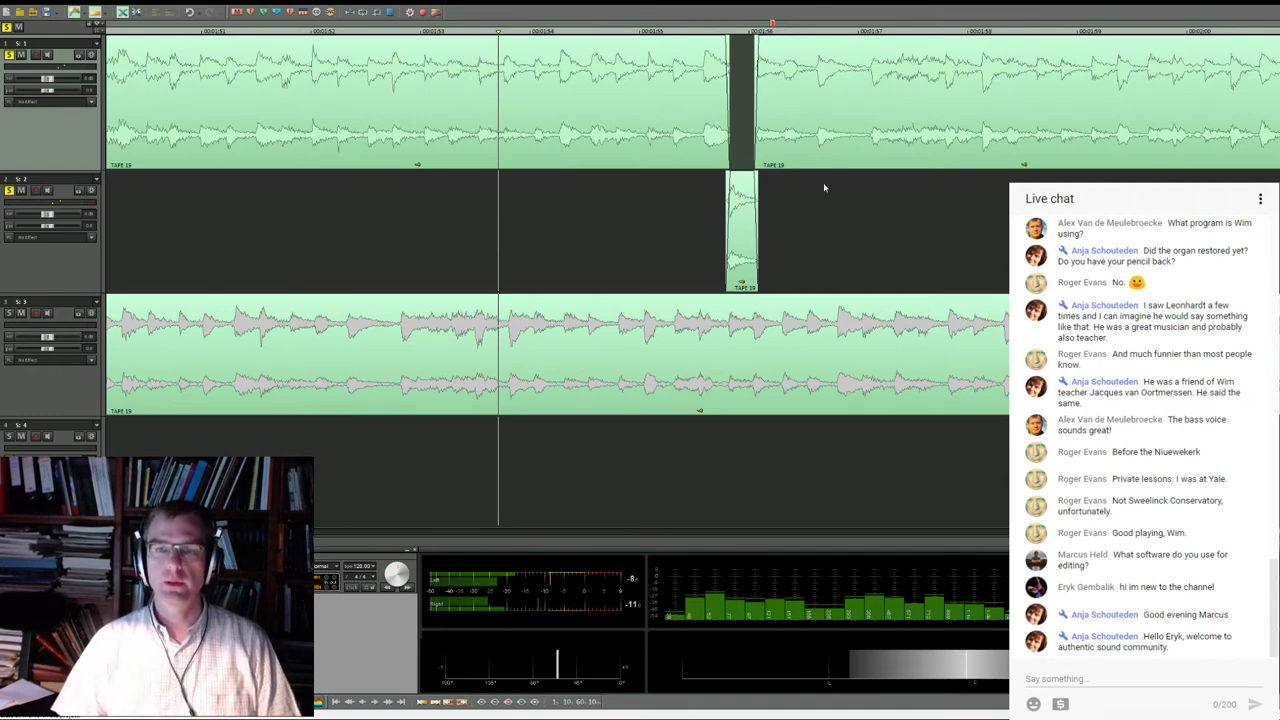
scroll(440, 108, "down", 1)
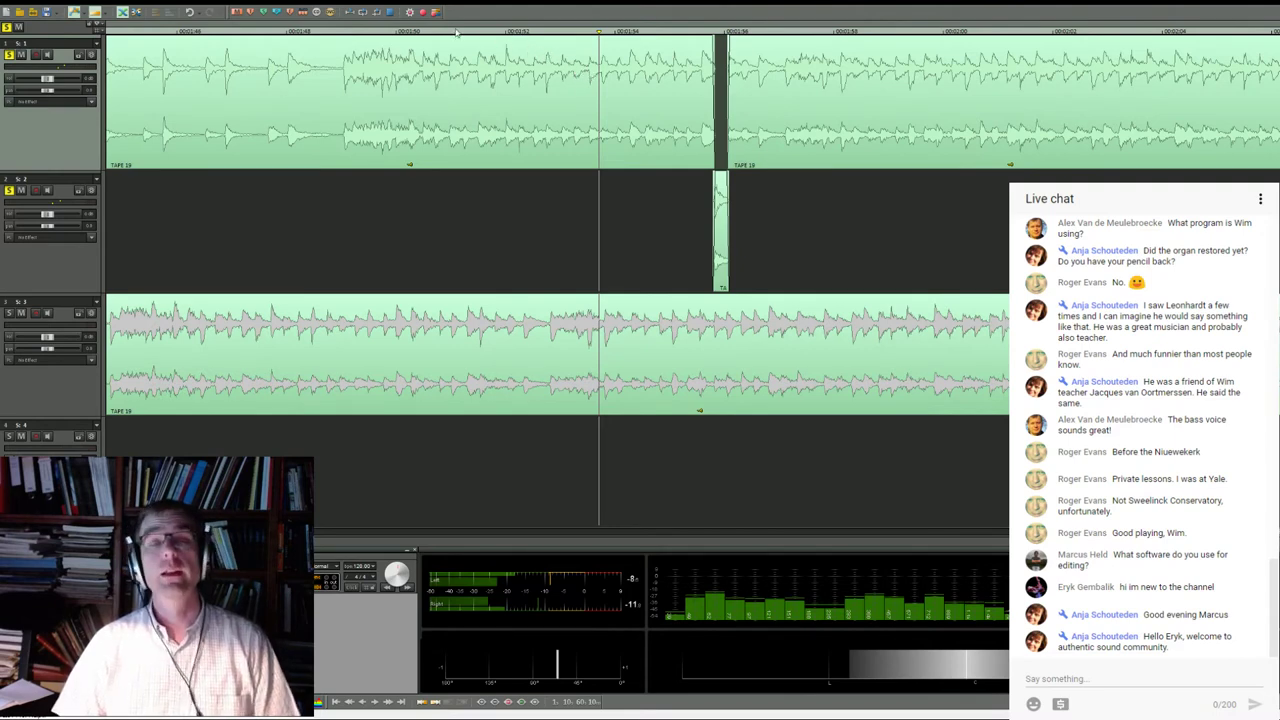
left_click(345, 29)
left_click(498, 30)
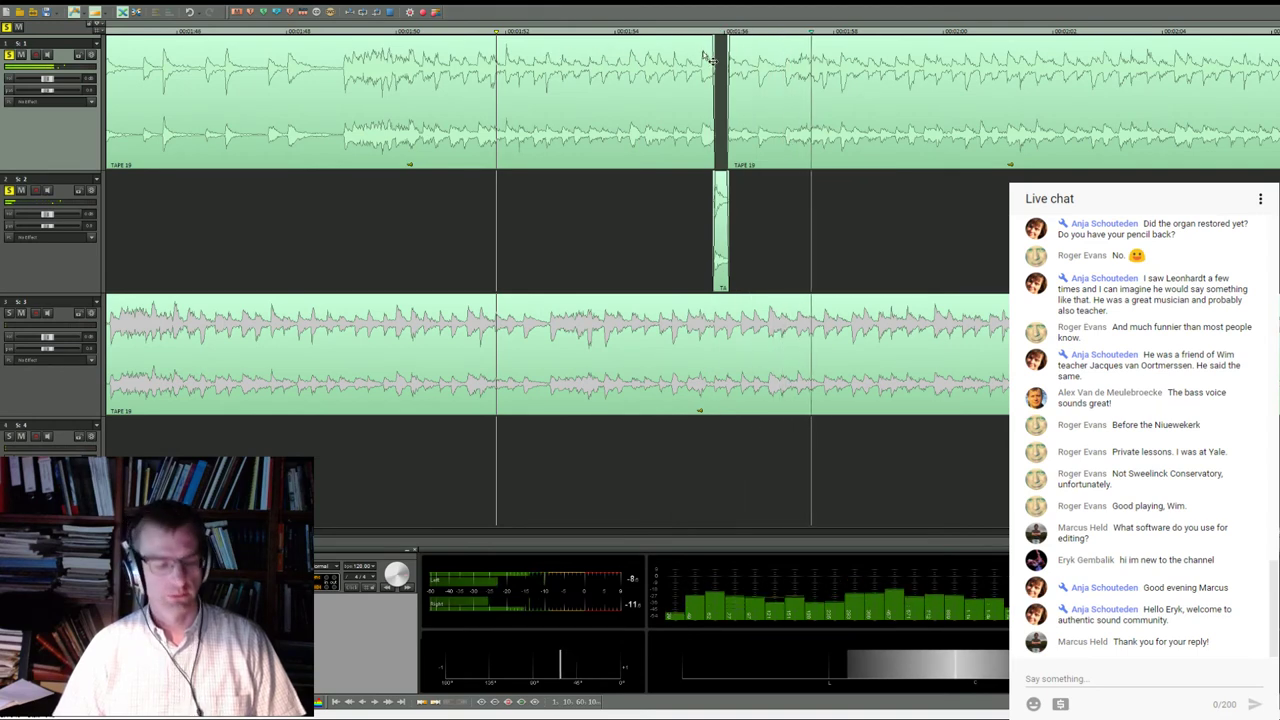
scroll(565, 118, "down", 2)
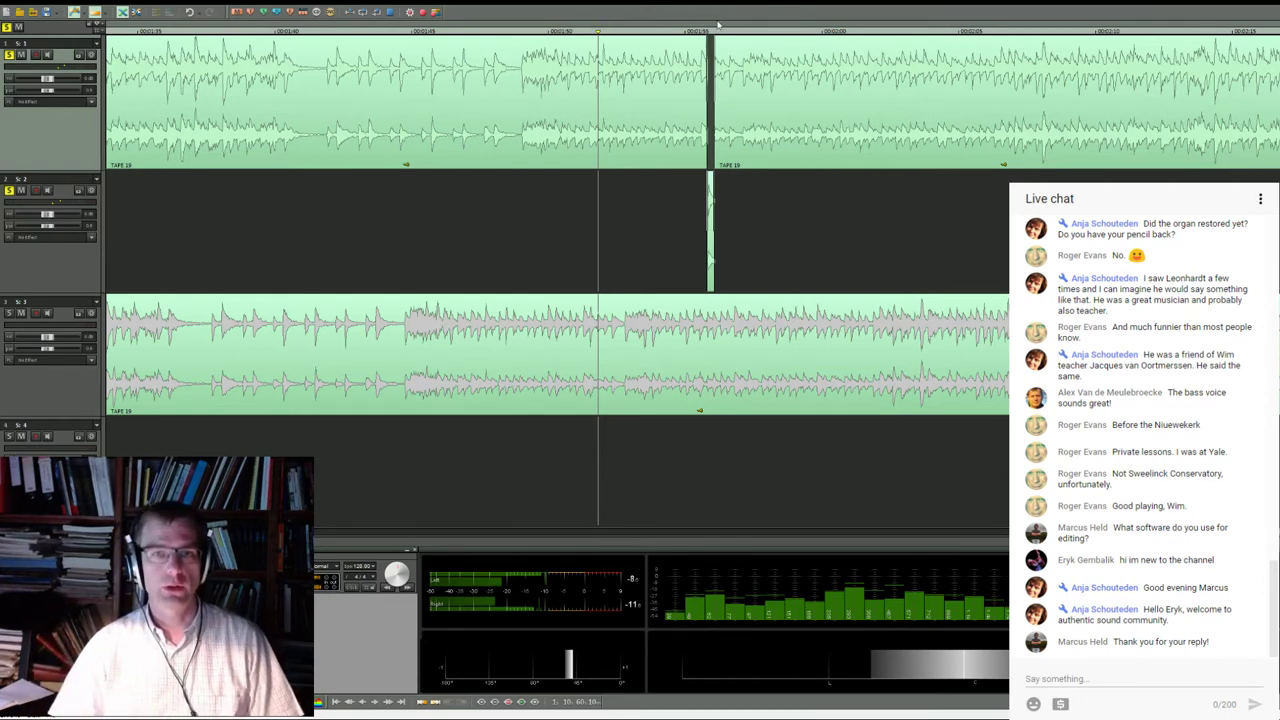
left_click(677, 30)
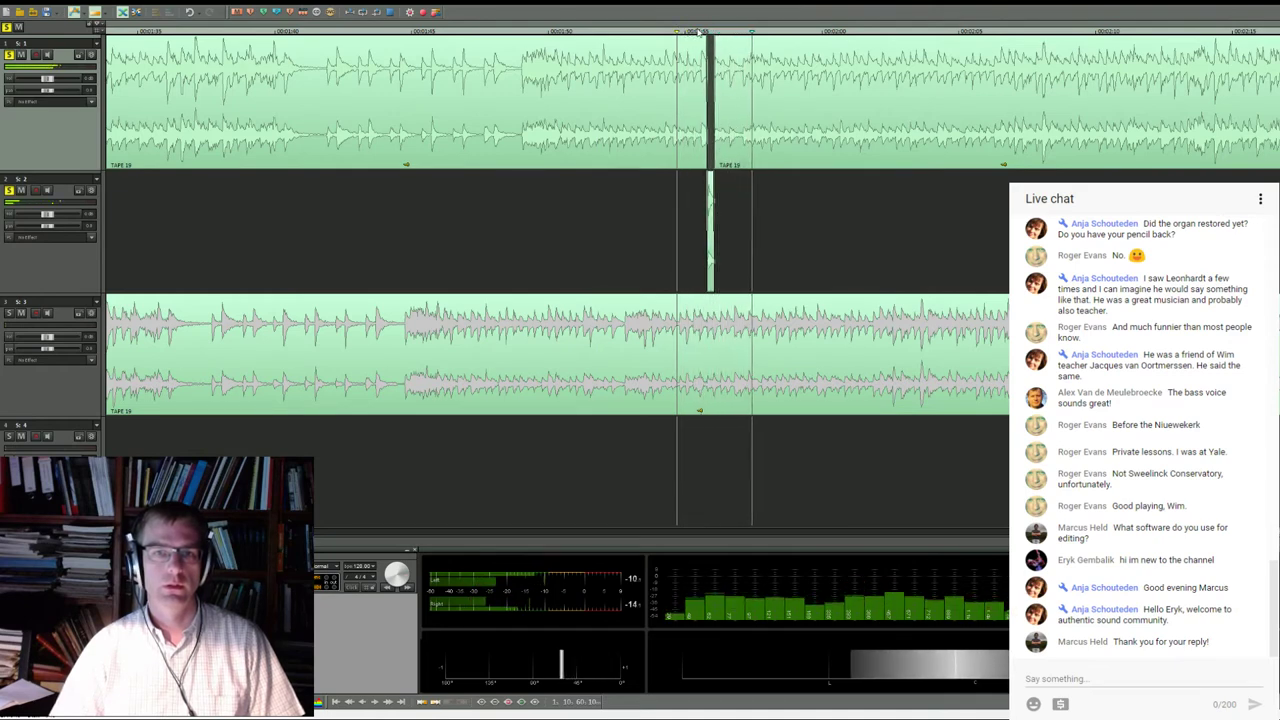
Play the edited sequence onward from about 1:57 and again from about 2:29 to listen for flaws
left_click(744, 31)
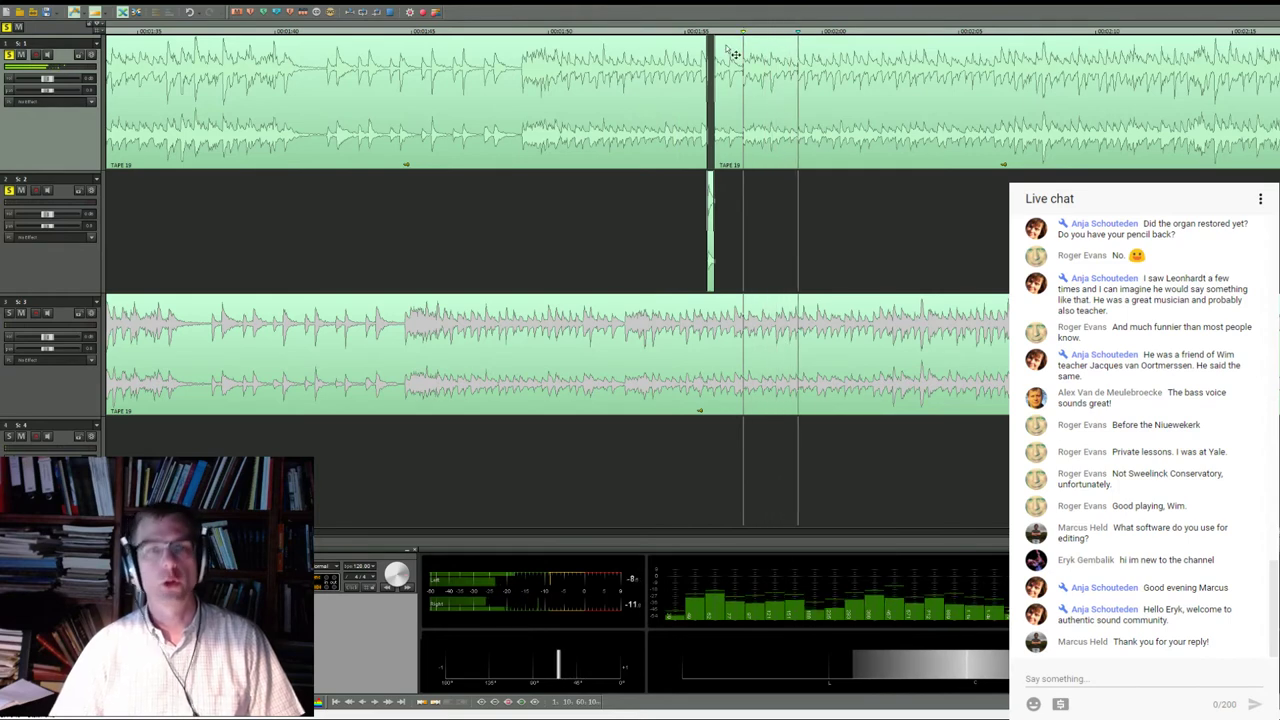
scroll(663, 77, "right", 3)
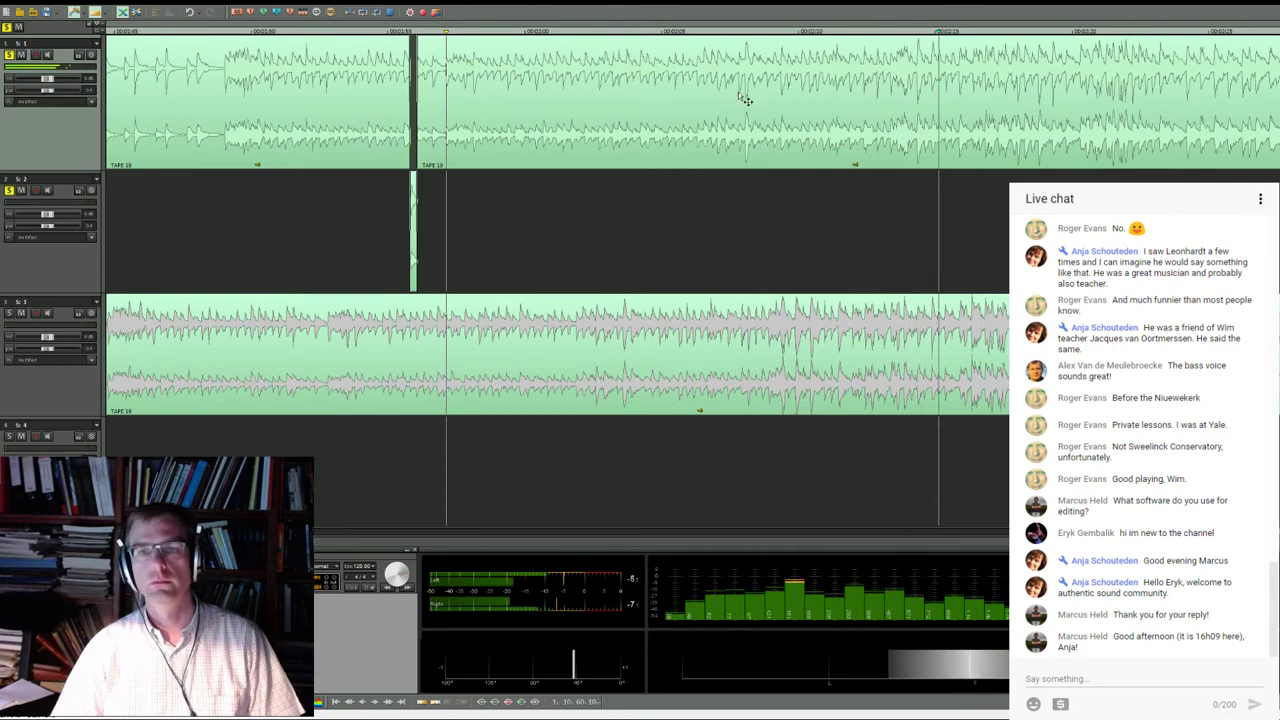
scroll(740, 97, "down", 3)
scroll(730, 95, "down", 2)
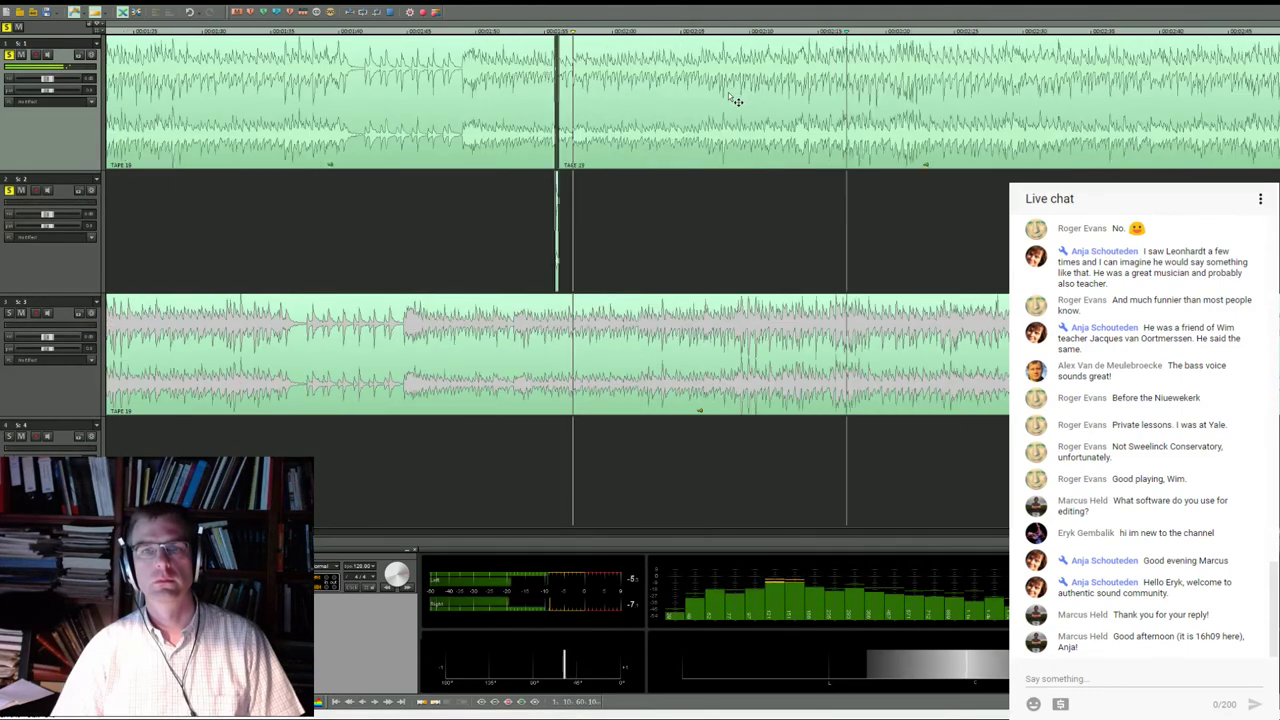
scroll(730, 95, "down", 2)
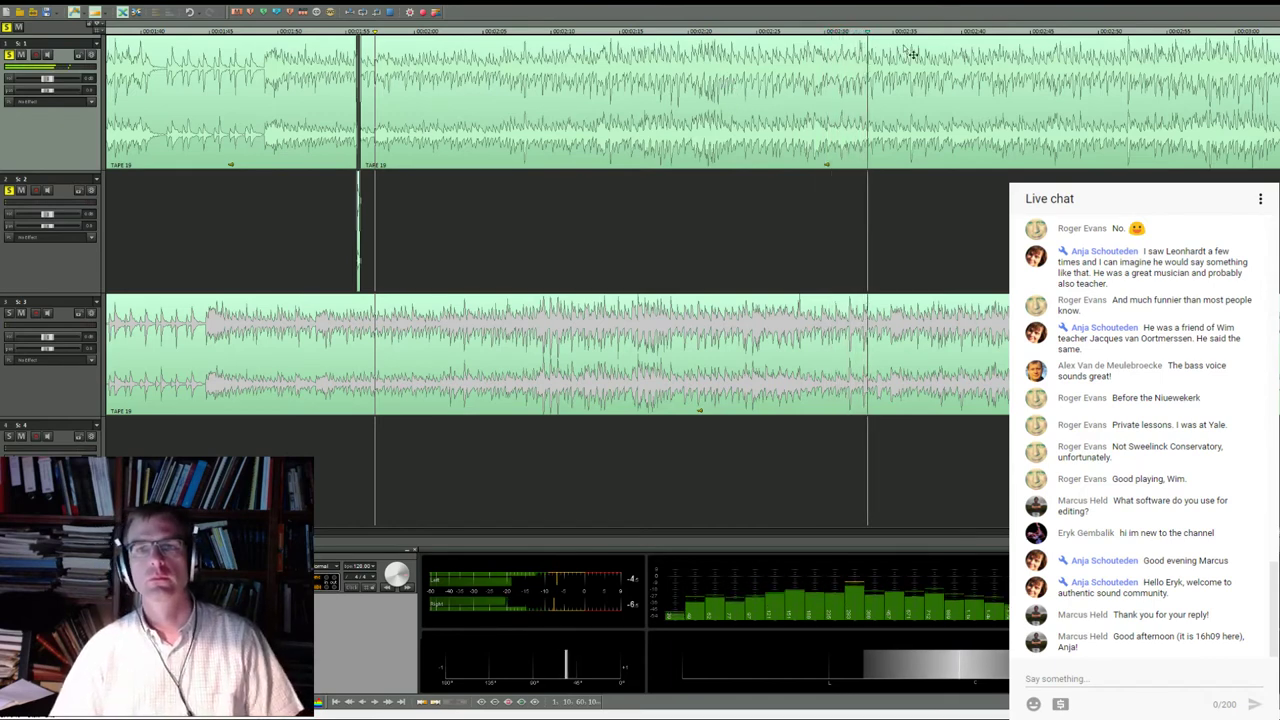
left_click(813, 31)
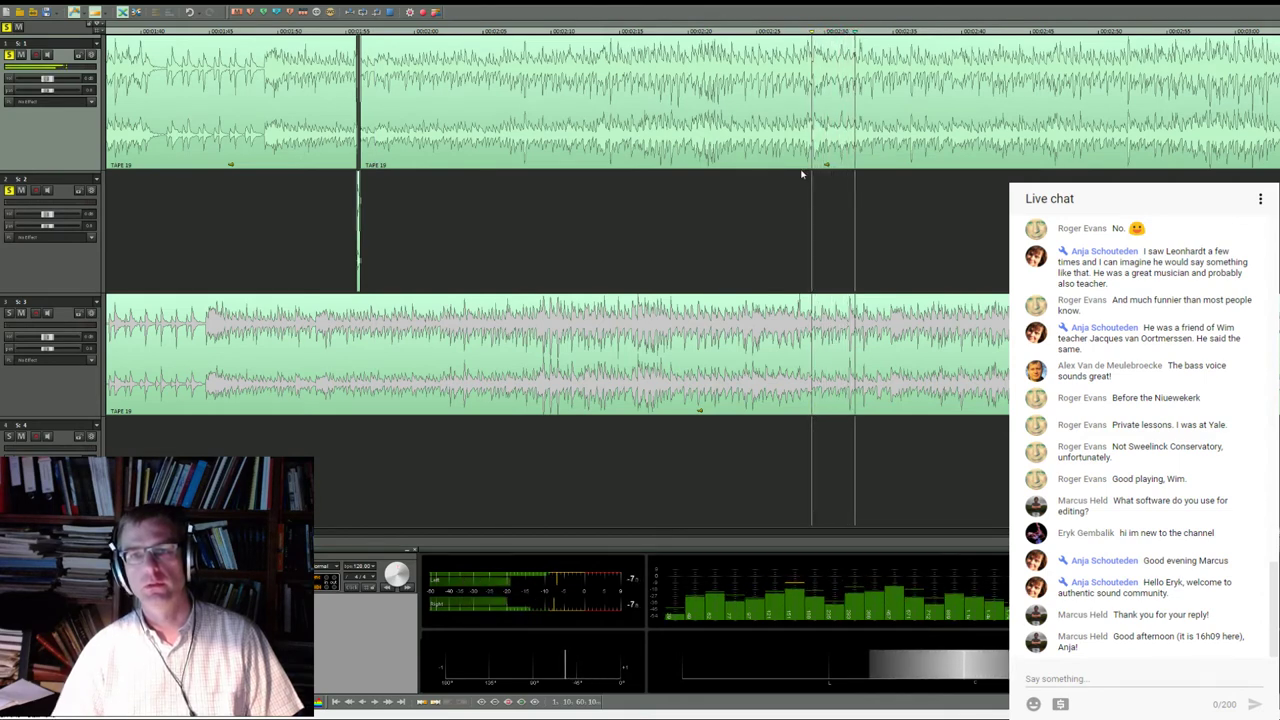
scroll(705, 148, "right", 3)
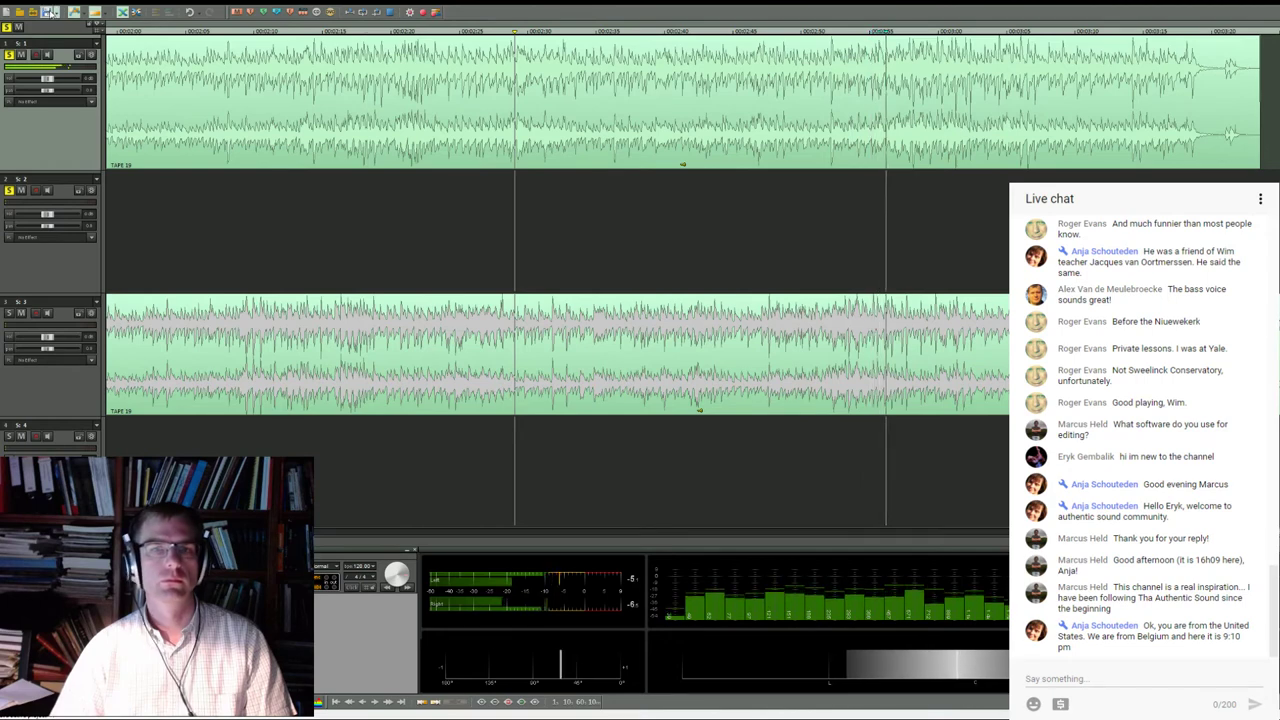
Replay the passage from about 2:54 and place a marker at the flawed note at about 2:55.4
left_click(865, 28)
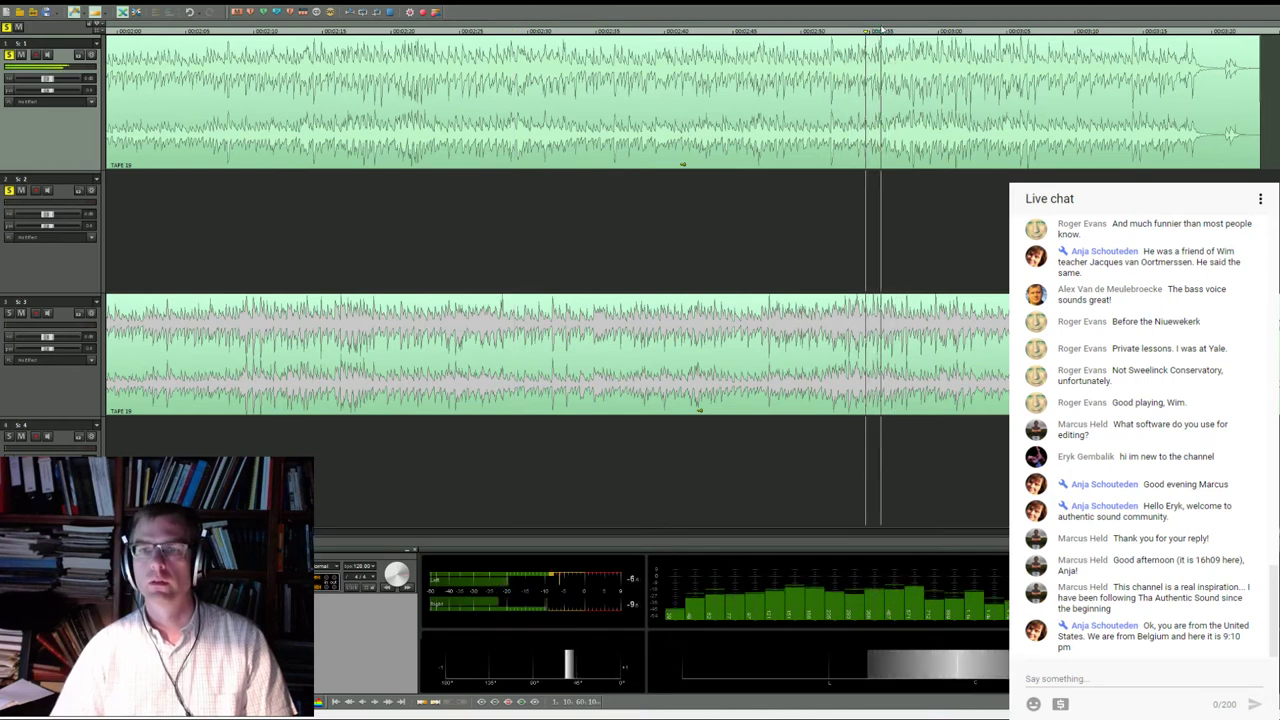
key("space")
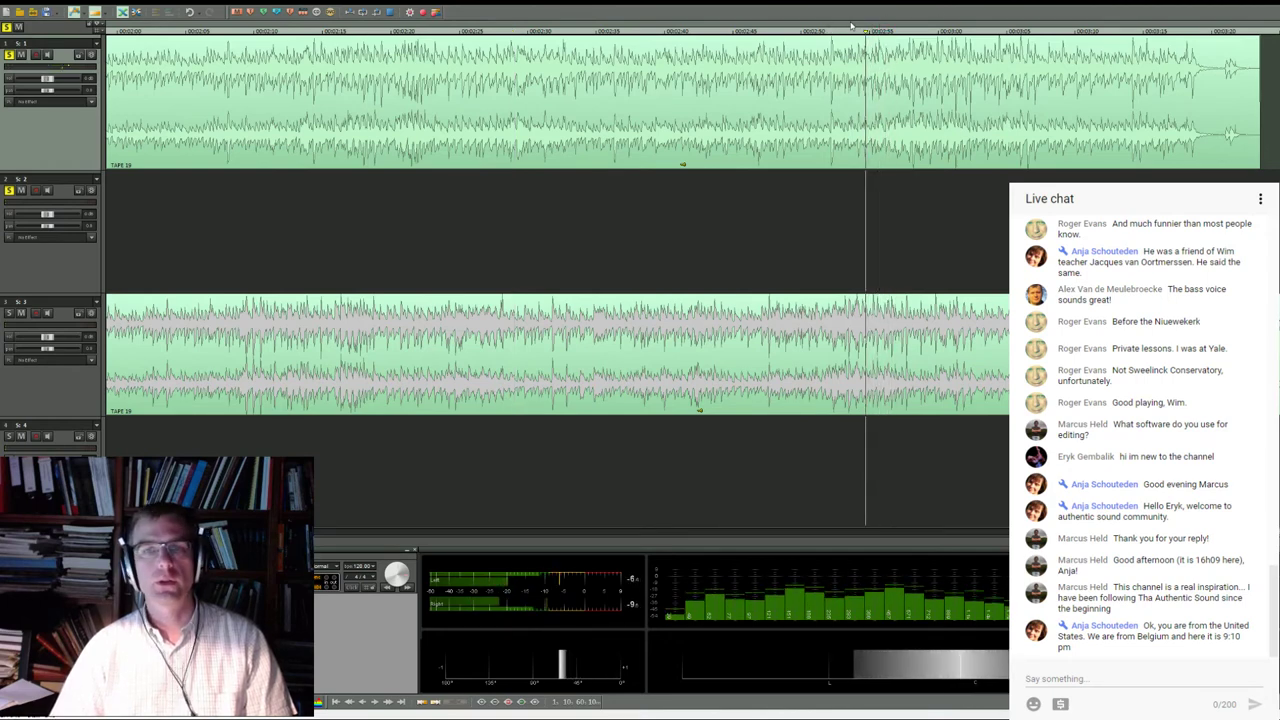
left_click(852, 27)
key("space")
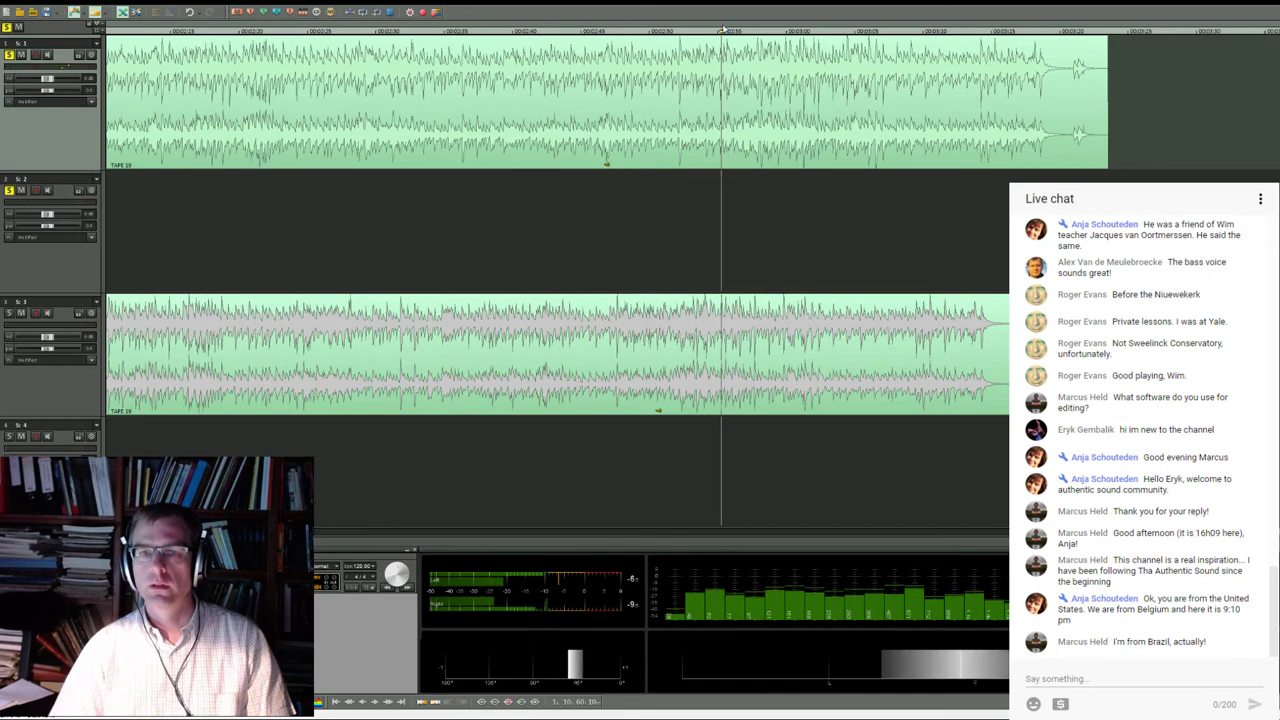
scroll(735, 62, "up", 3)
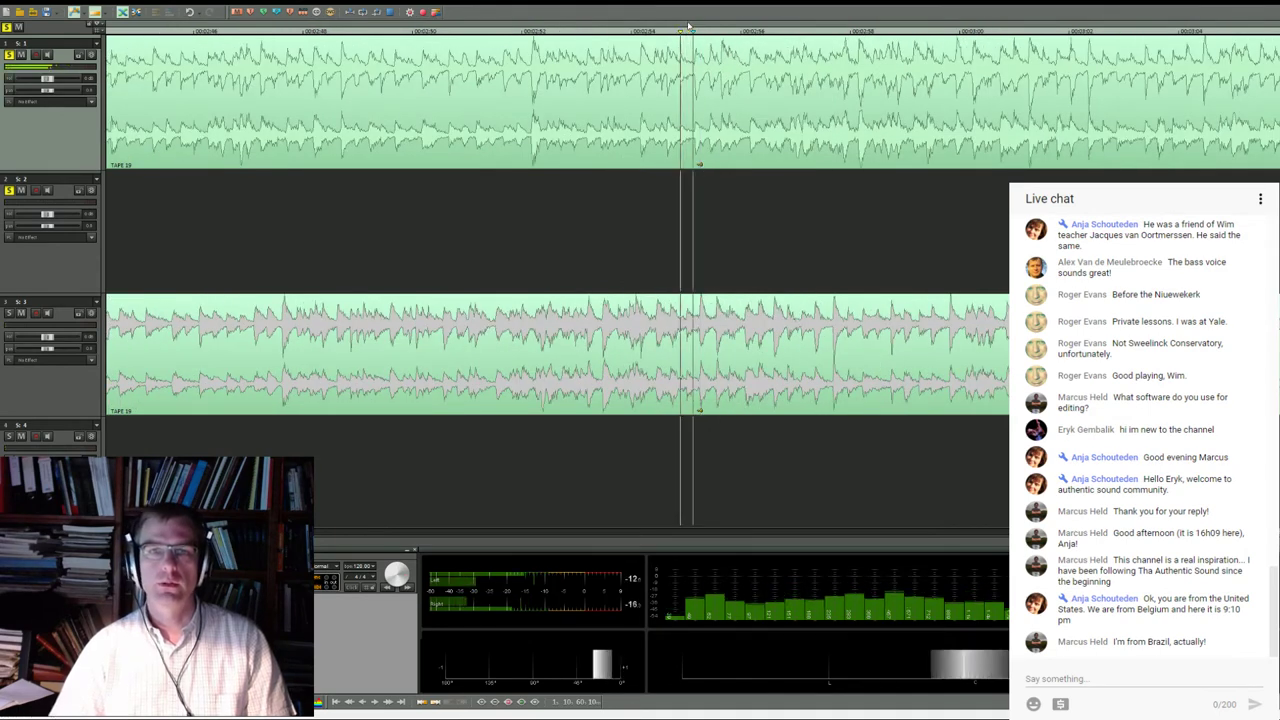
left_click(708, 25)
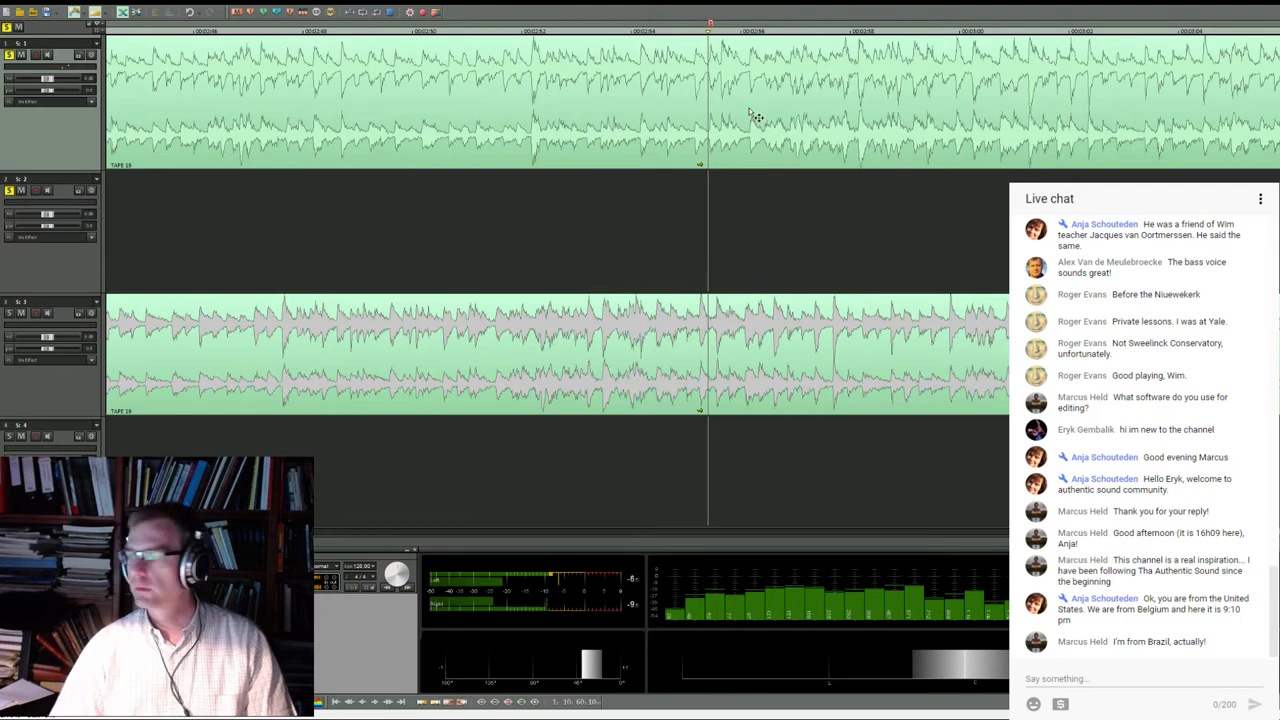
scroll(756, 117, "up", 1)
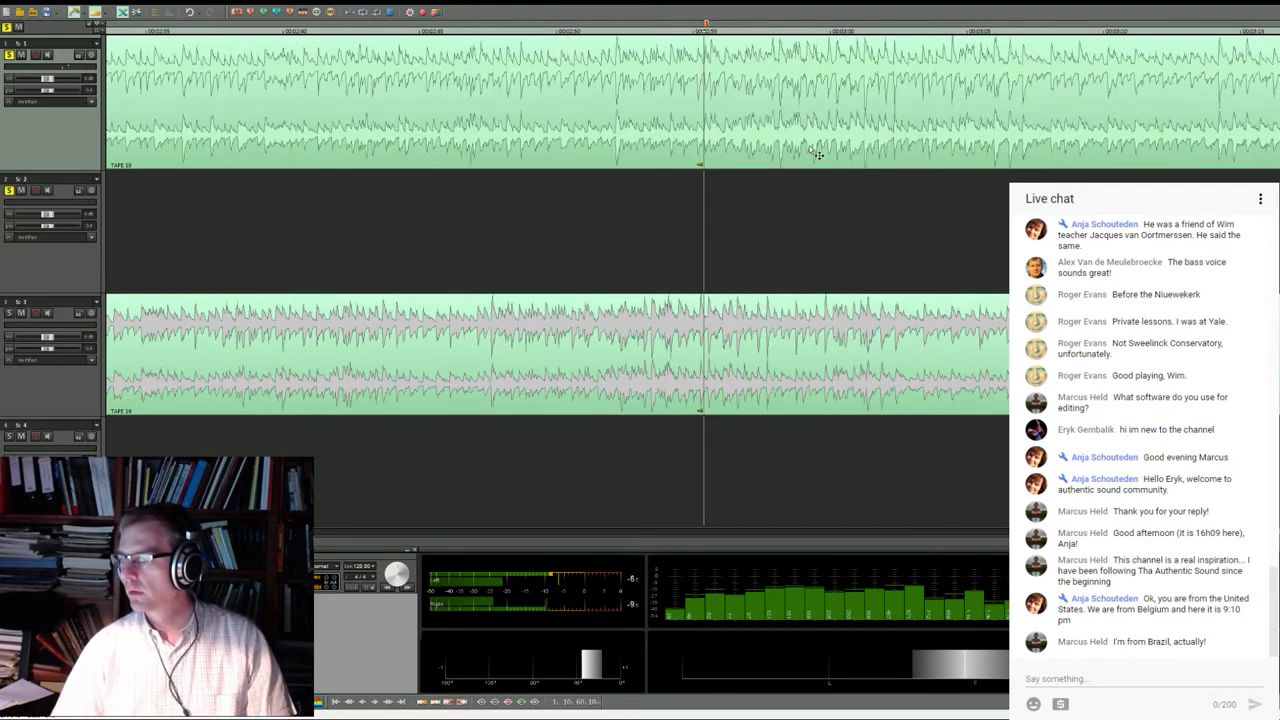
Copy the track 1 piece between the 1:08 and 1:56 splices onto track 2 around 2:55
scroll(723, 161, "down", 4)
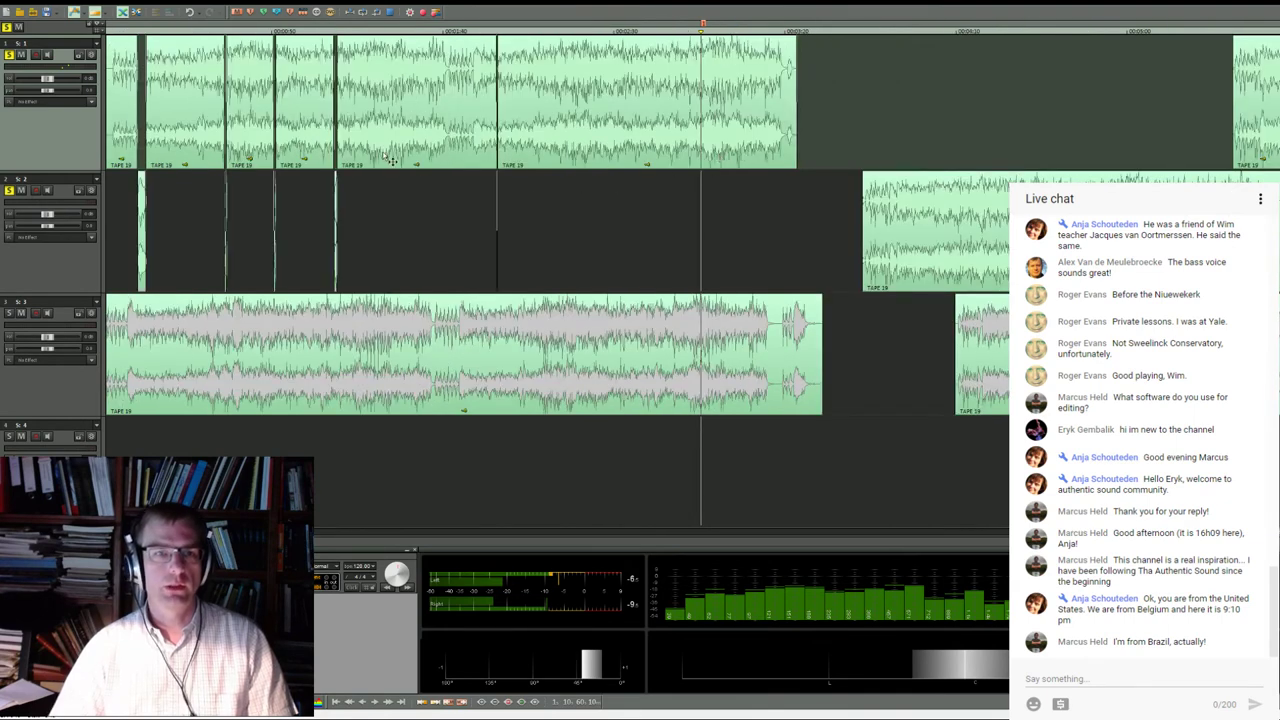
left_click(396, 121)
left_click_drag(388, 107, 726, 235)
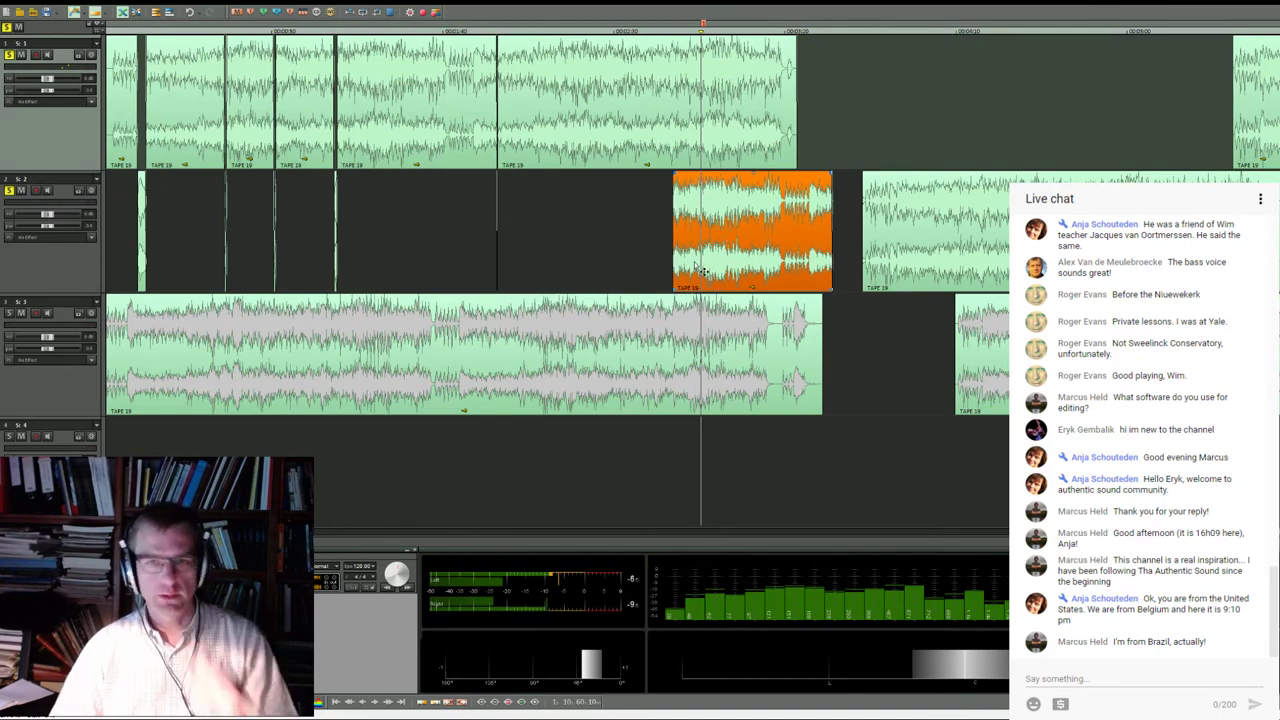
Shift the copied piece on track 2 so its waveform peak matches track 1's at about 2:52
key("Up")
key("Up")
key("Up")
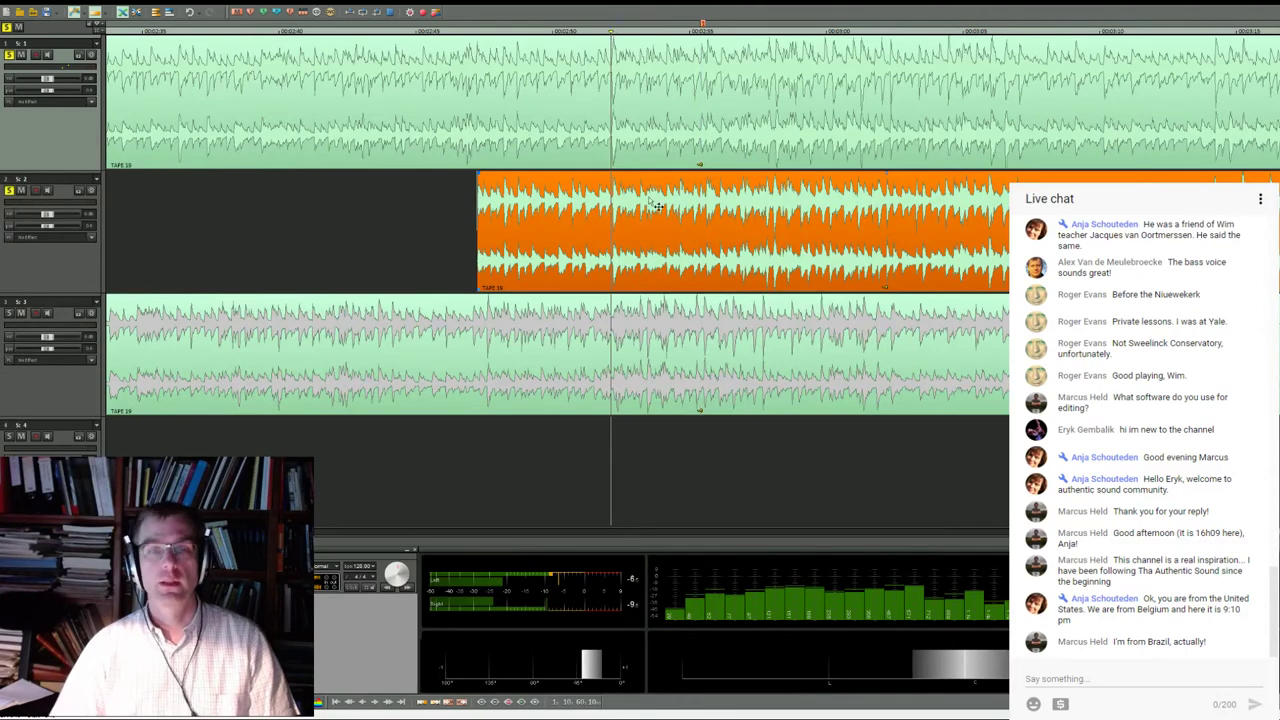
key("Up")
key("Up")
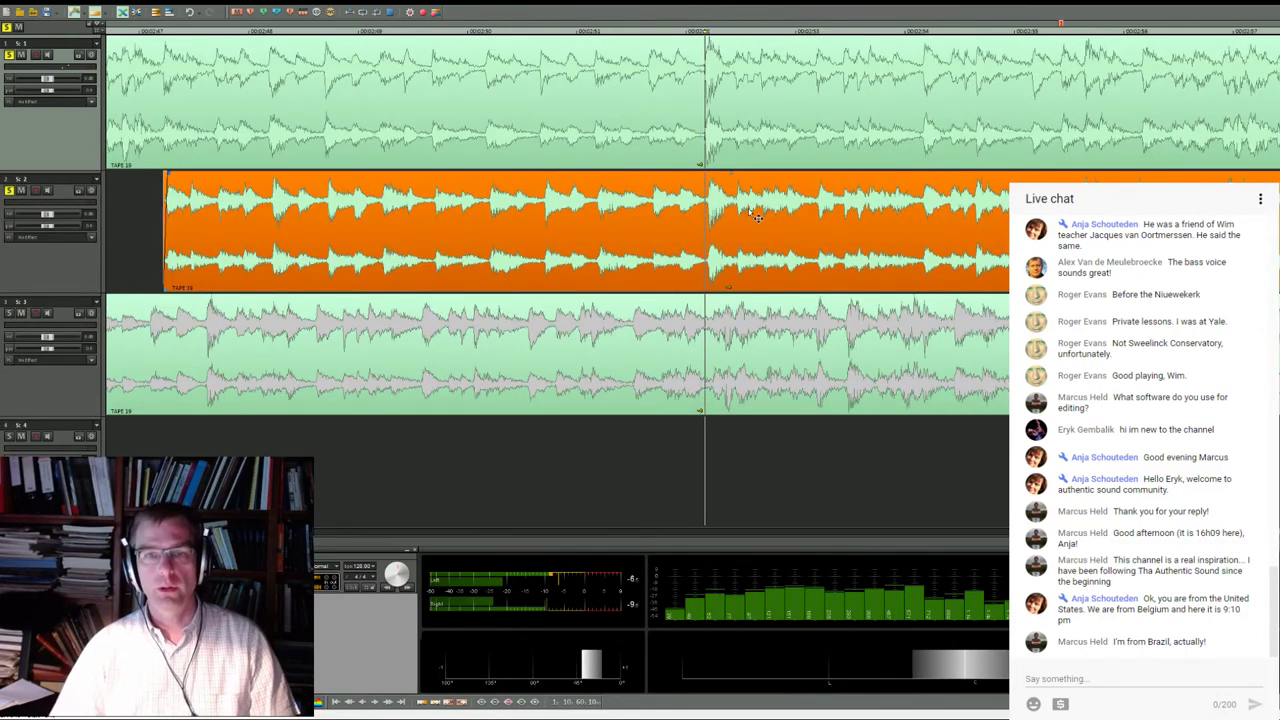
left_click_drag(757, 217, 752, 215)
key("Down")
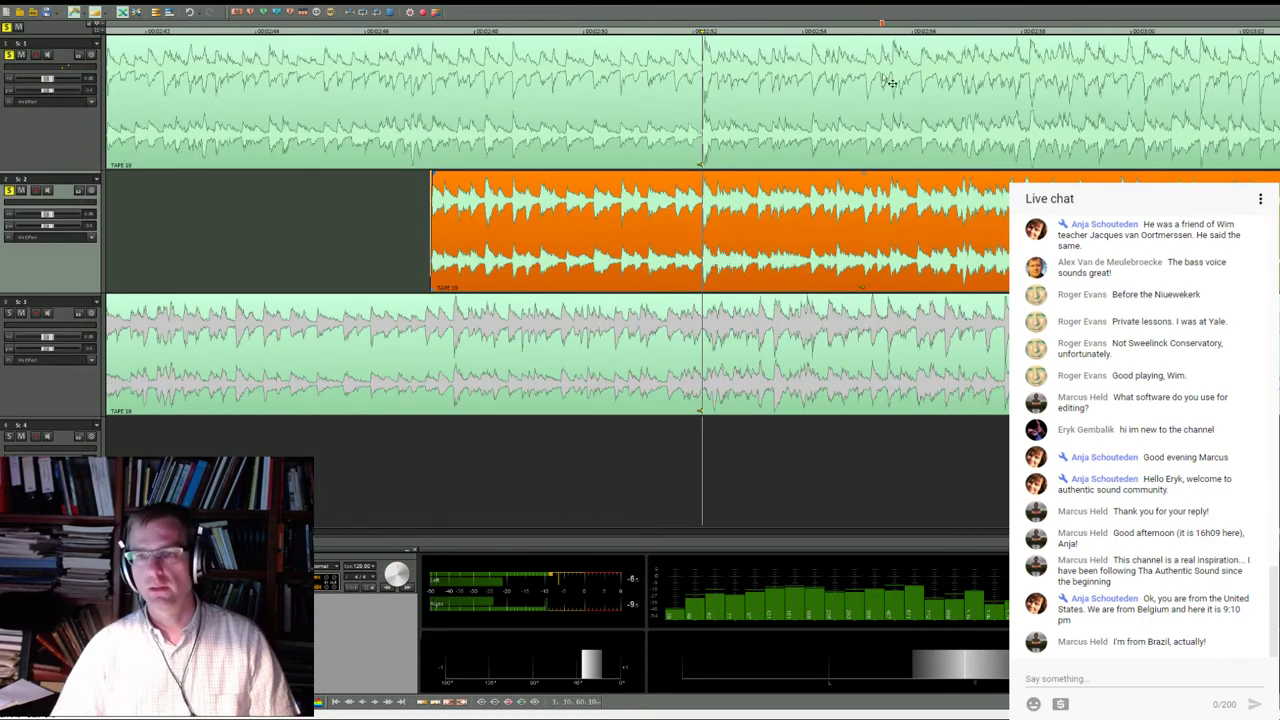
Fine-align the copied piece with track 1's note attacks near 2:55 and set the playback position at about 2:55.4
key("Up")
key("Up")
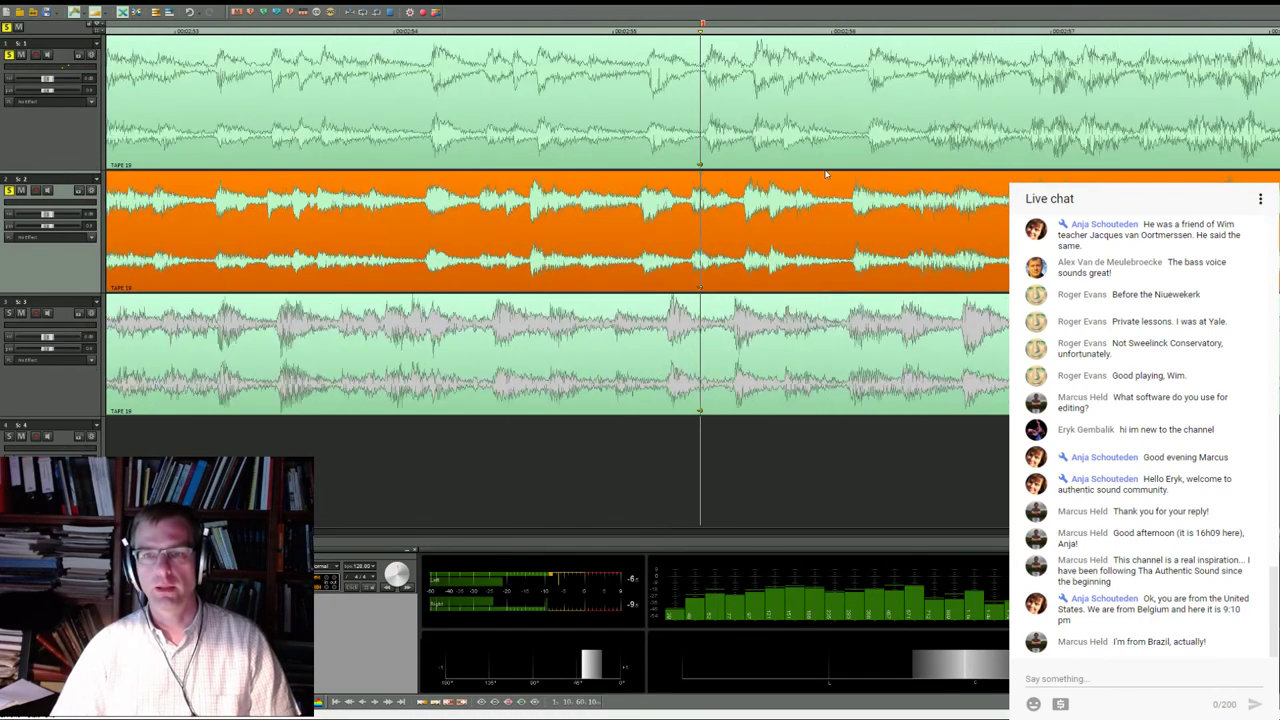
left_click_drag(776, 207, 790, 207)
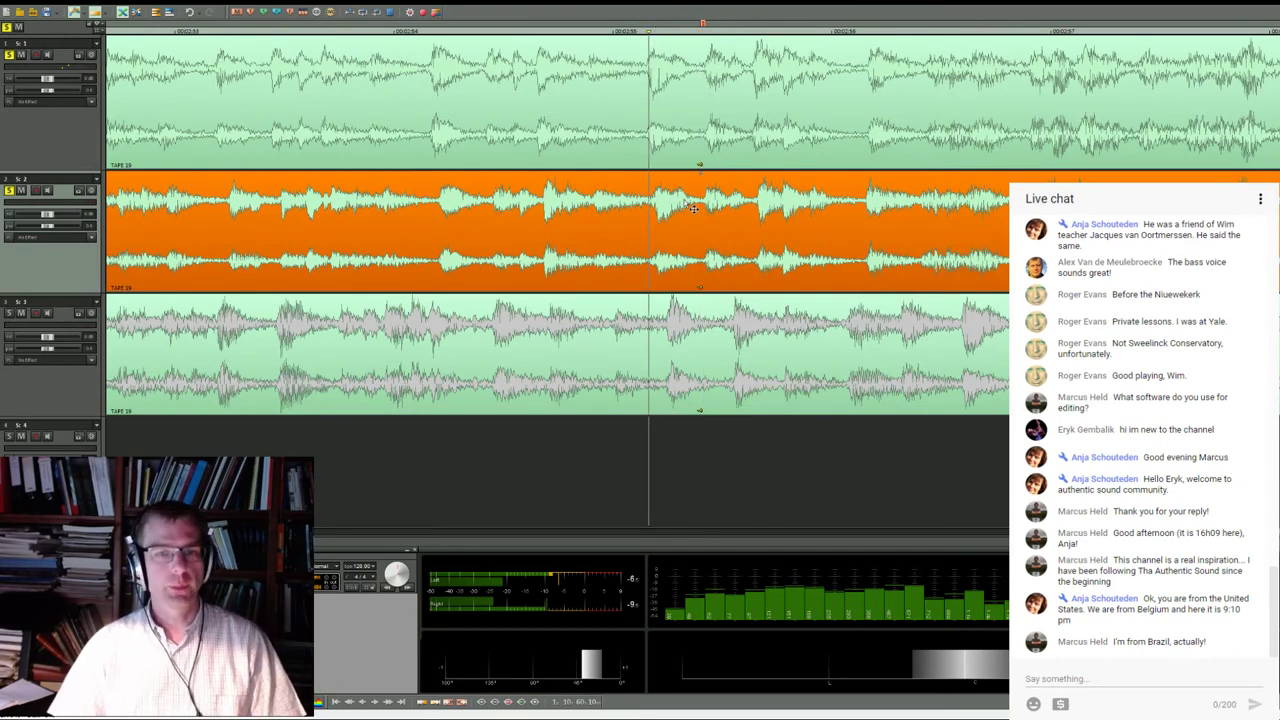
left_click_drag(693, 207, 736, 213)
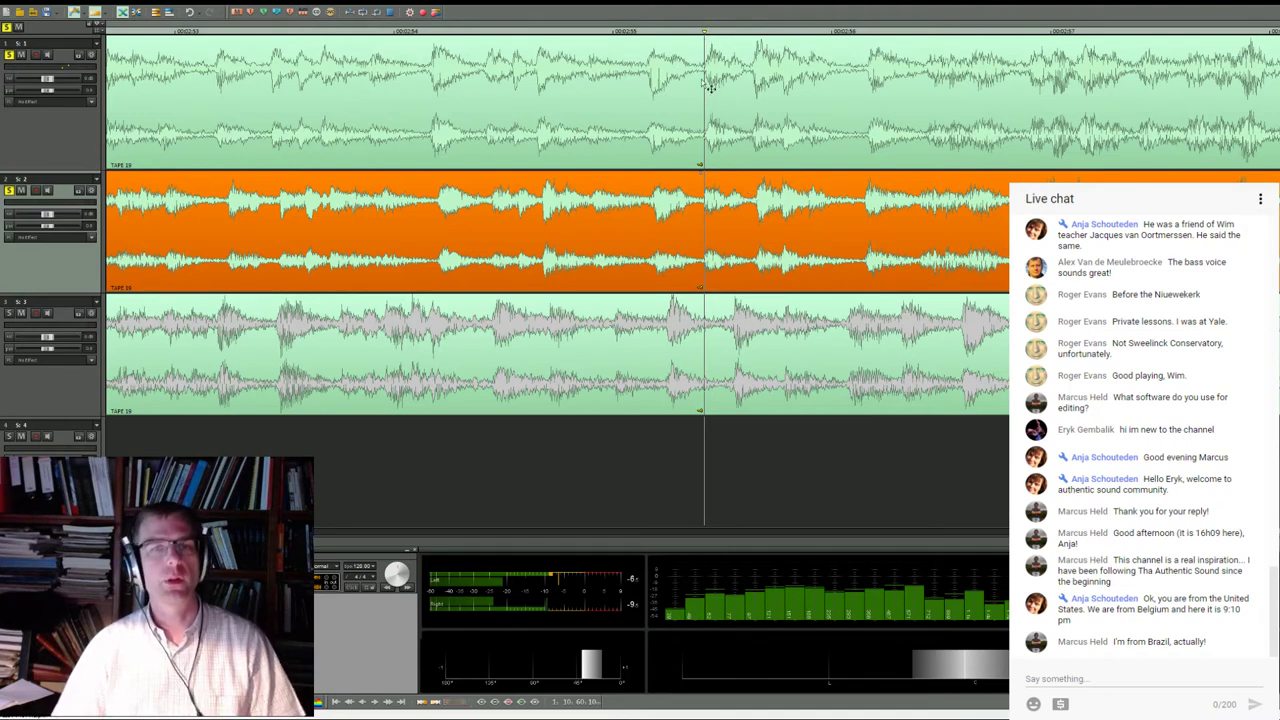
Audition track 2 and track 1 separately from about 2:54.9 by switching their solos
left_click(16, 61)
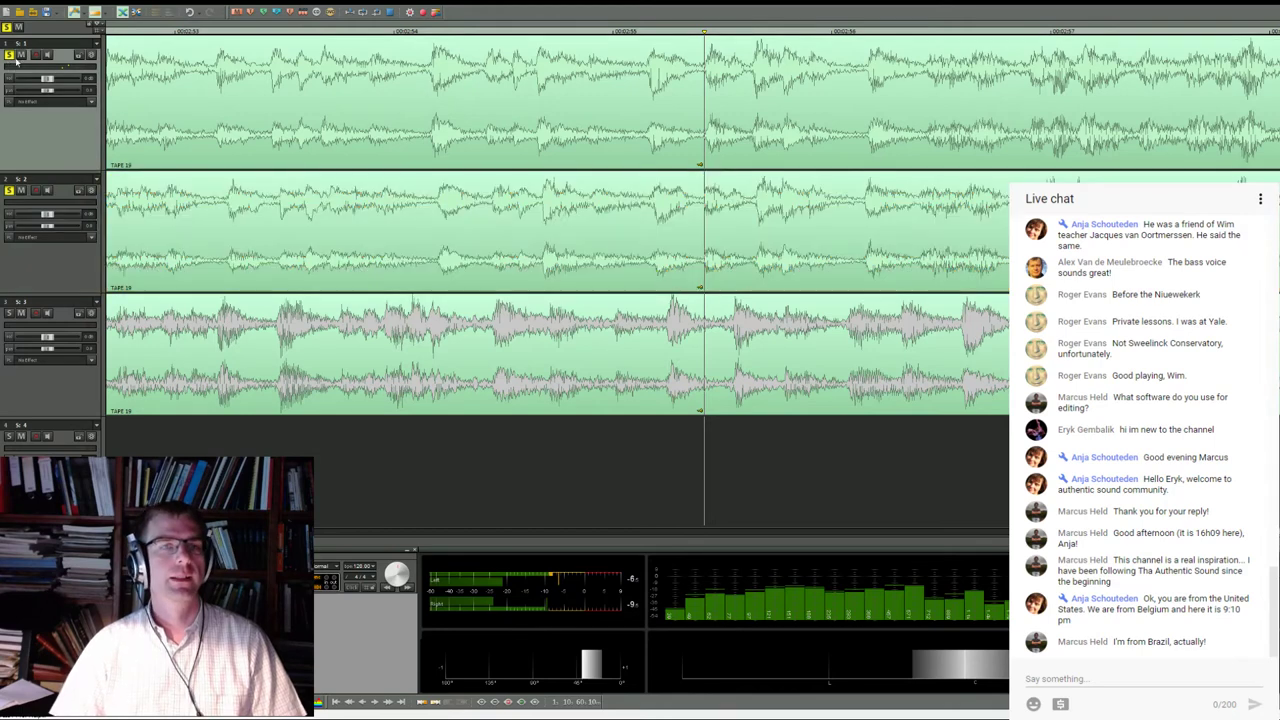
left_click(586, 47)
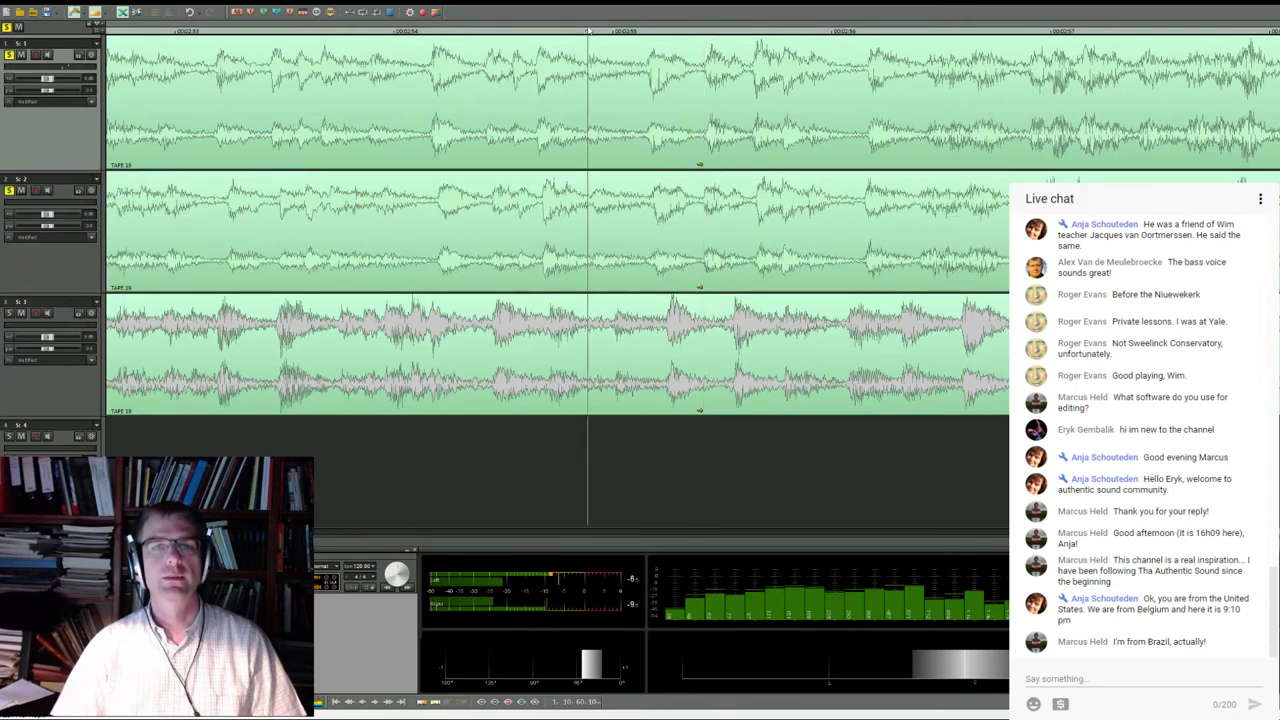
left_click(16, 57)
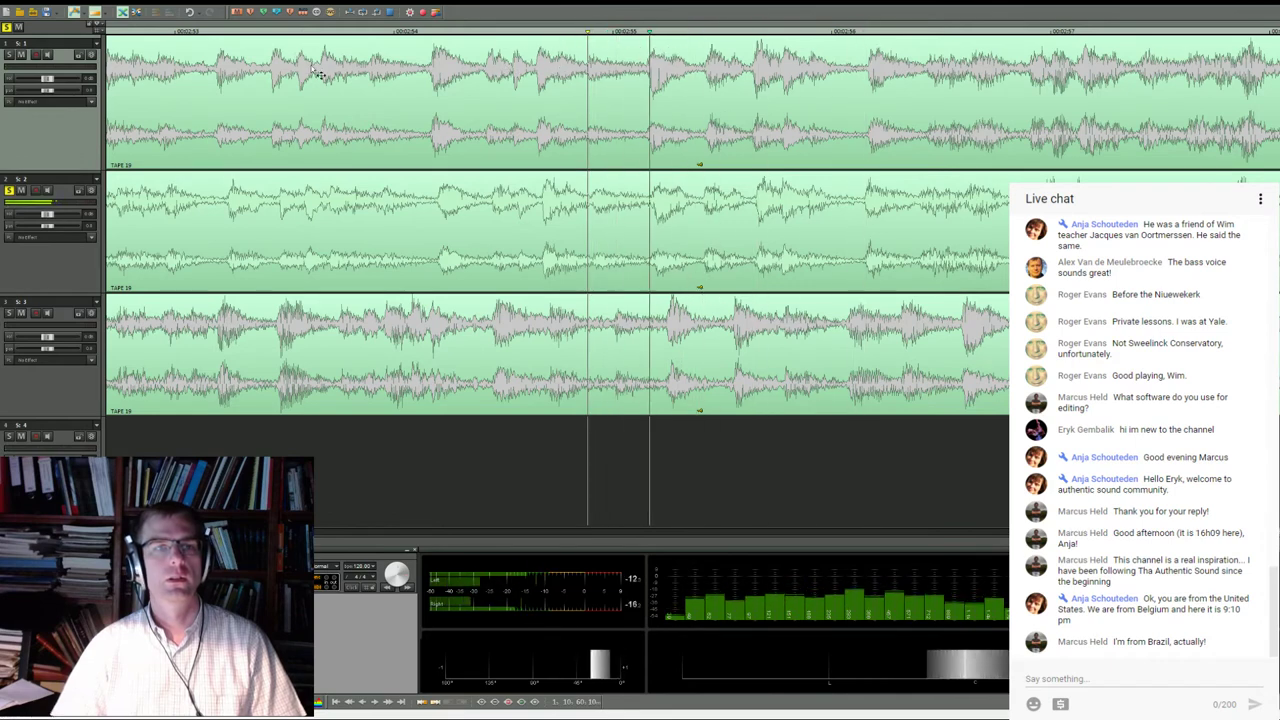
key("space")
left_click(10, 56)
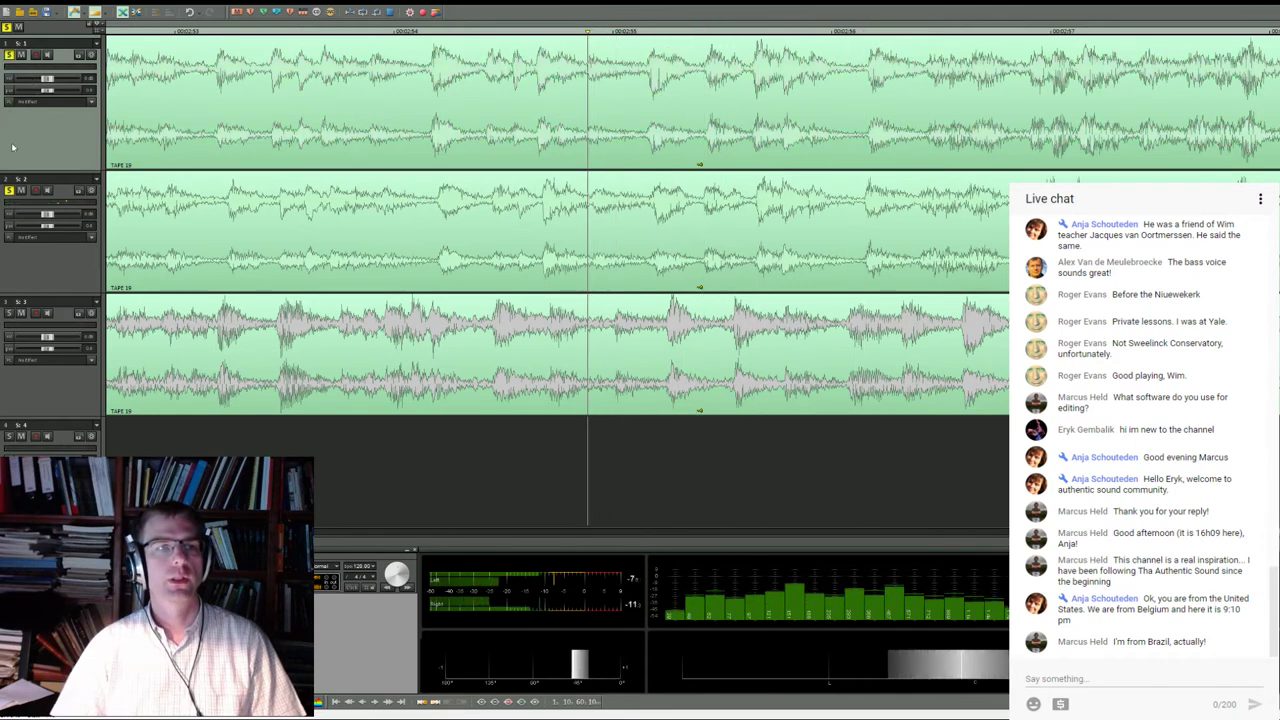
left_click(9, 191)
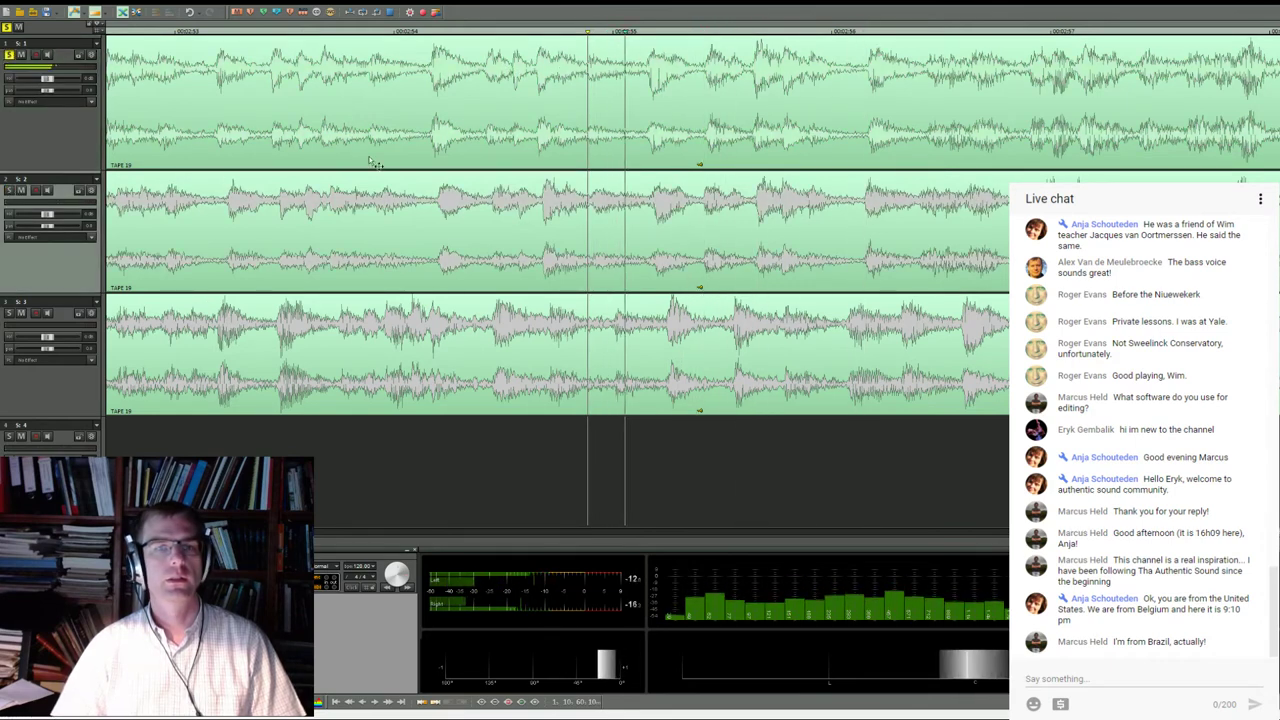
Split both tracks at about 2:55.4 and again at about 2:55.6
left_click(706, 32)
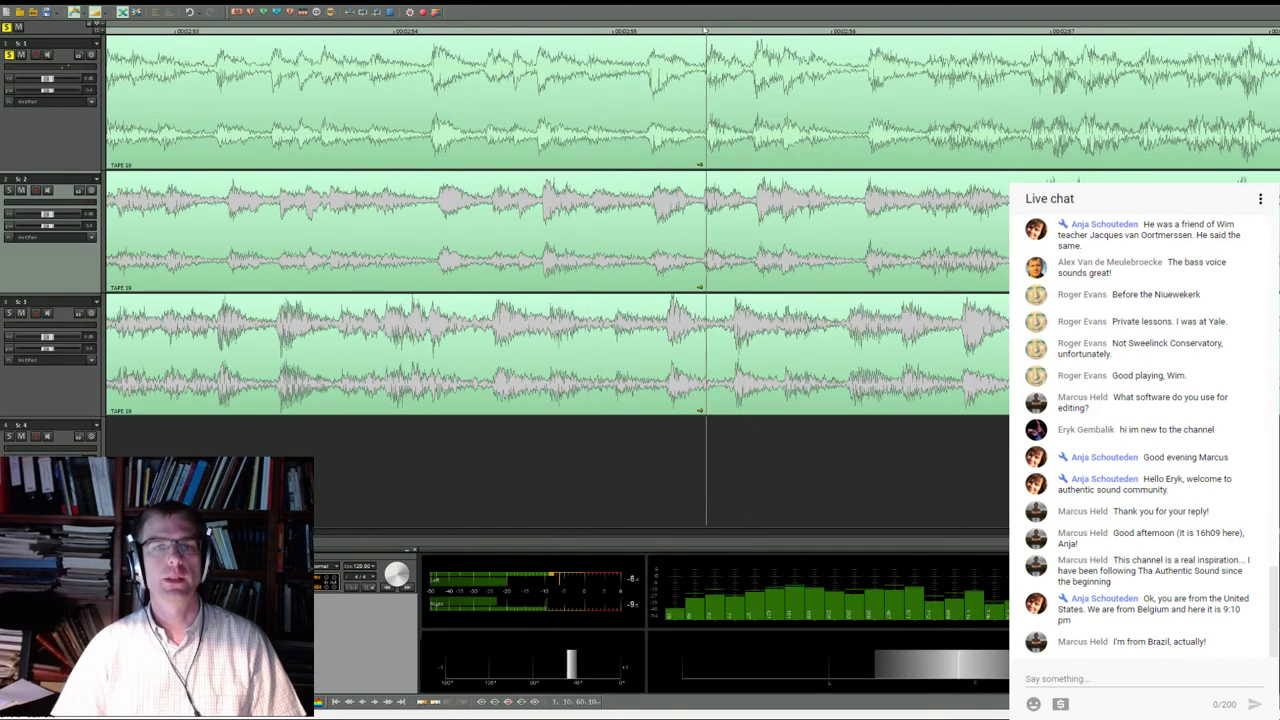
left_click(733, 224)
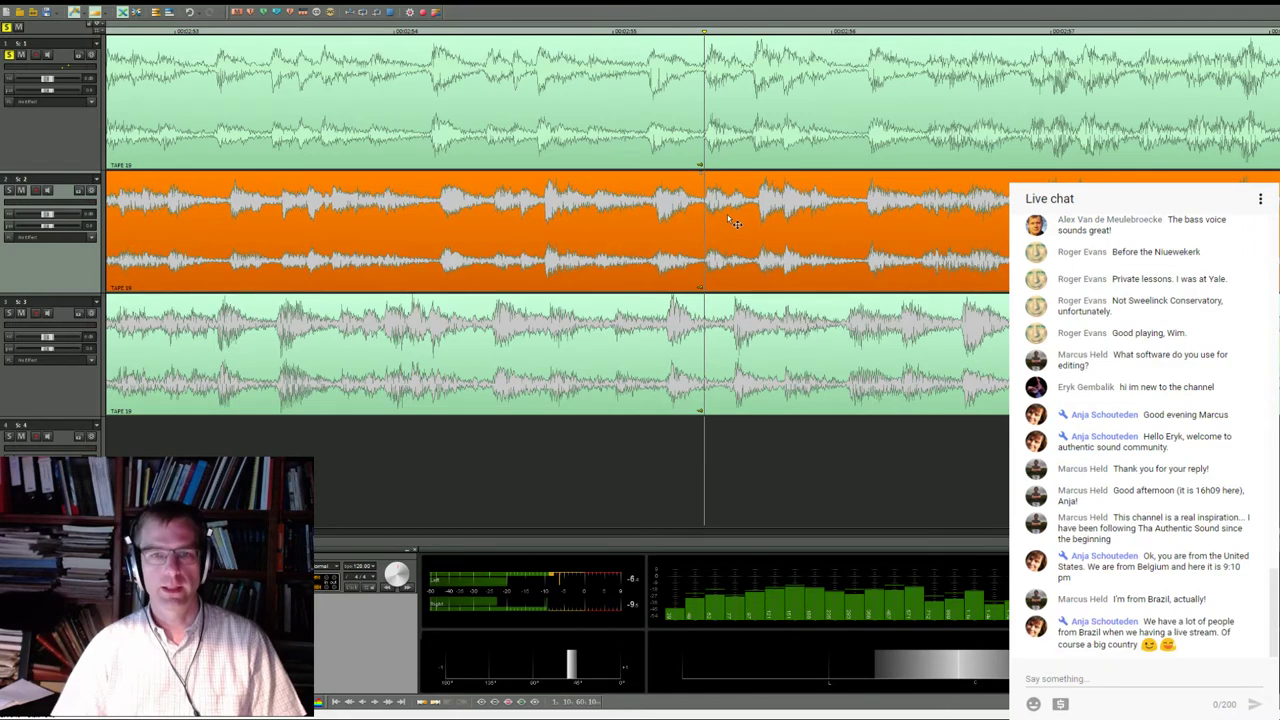
key("t")
left_click(757, 37)
key("t")
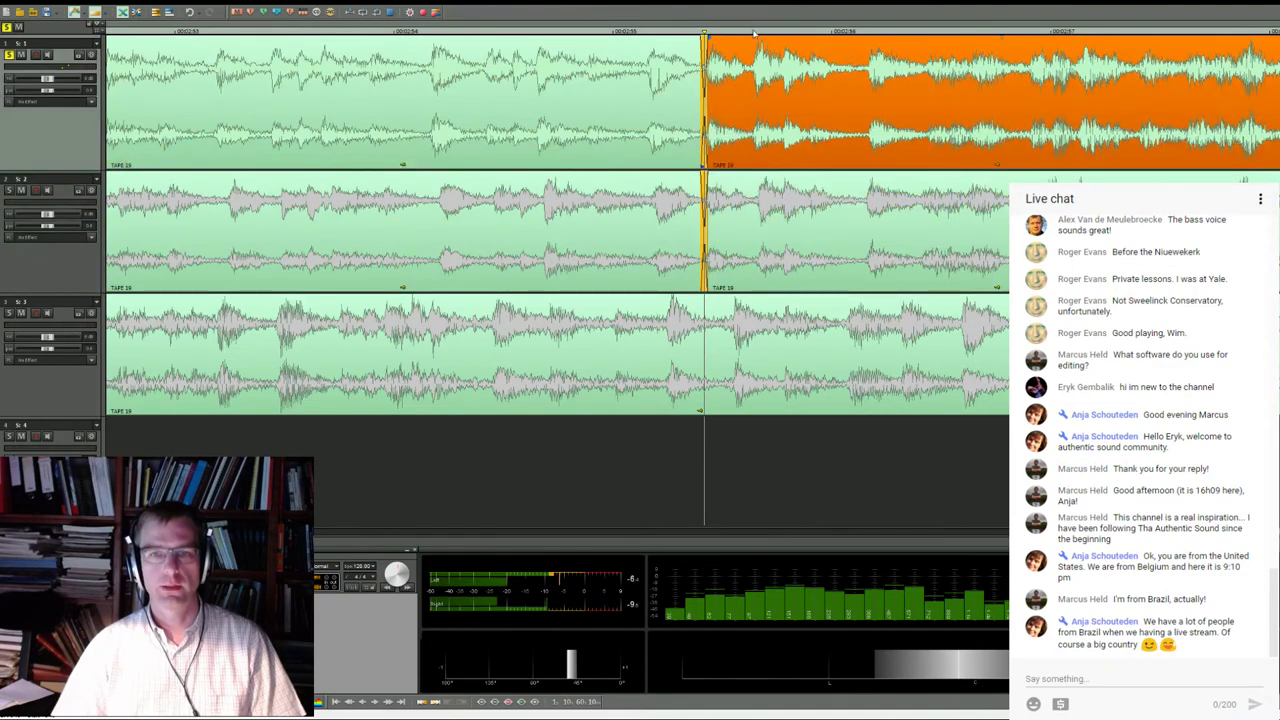
left_click(785, 213)
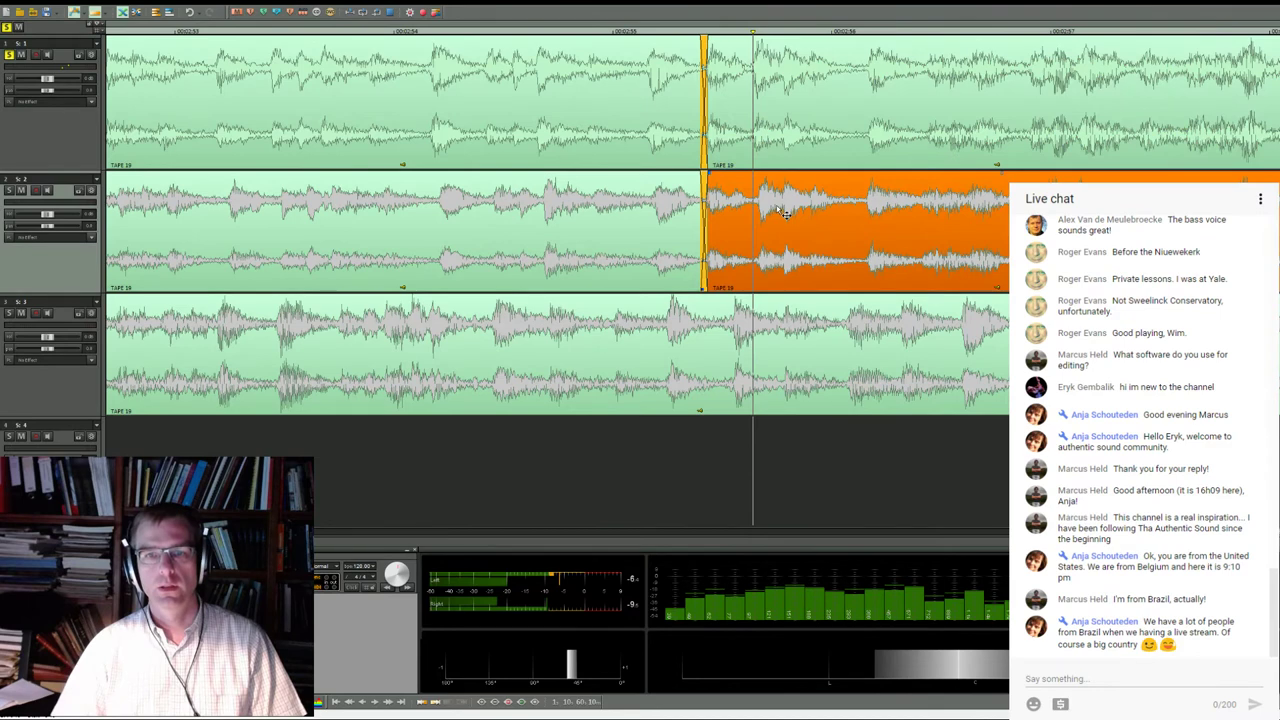
left_click(782, 121)
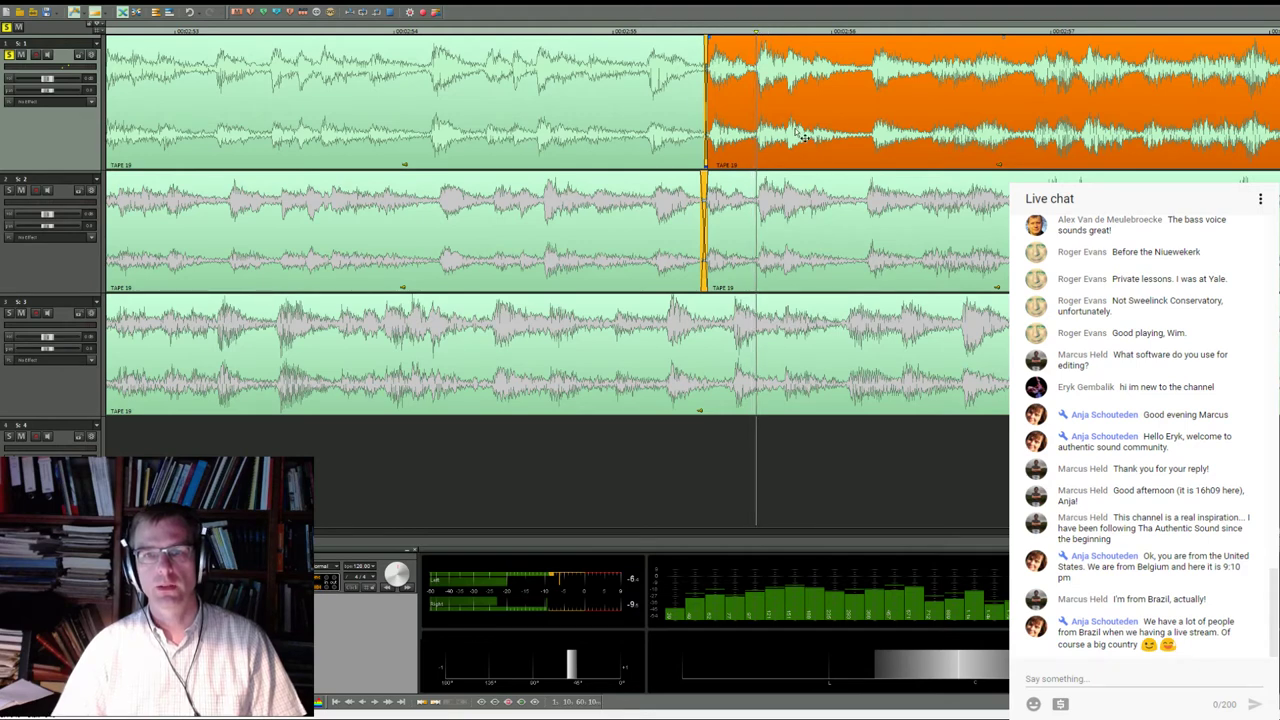
key("t")
Keep only the track 2 piece between about 2:55.4 and 2:55.6 and delete the matching piece from track 1
left_click(785, 213)
key("Delete")
left_click(620, 230)
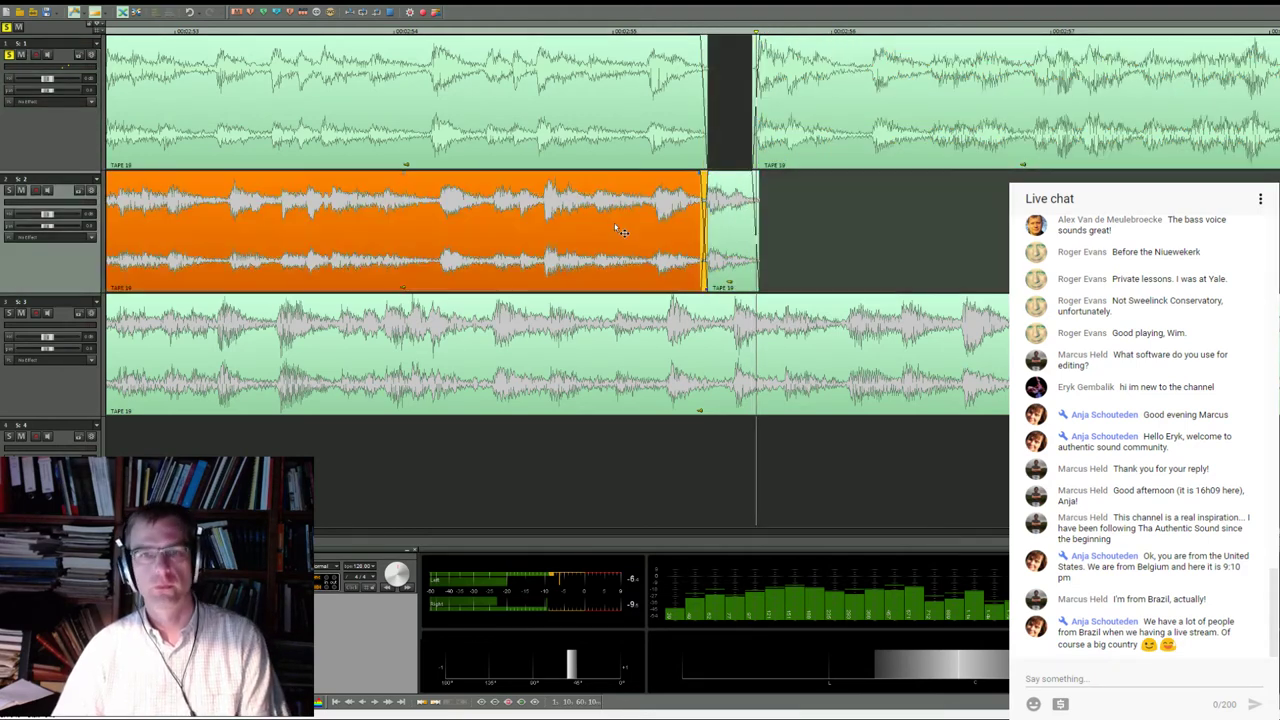
key("Delete")
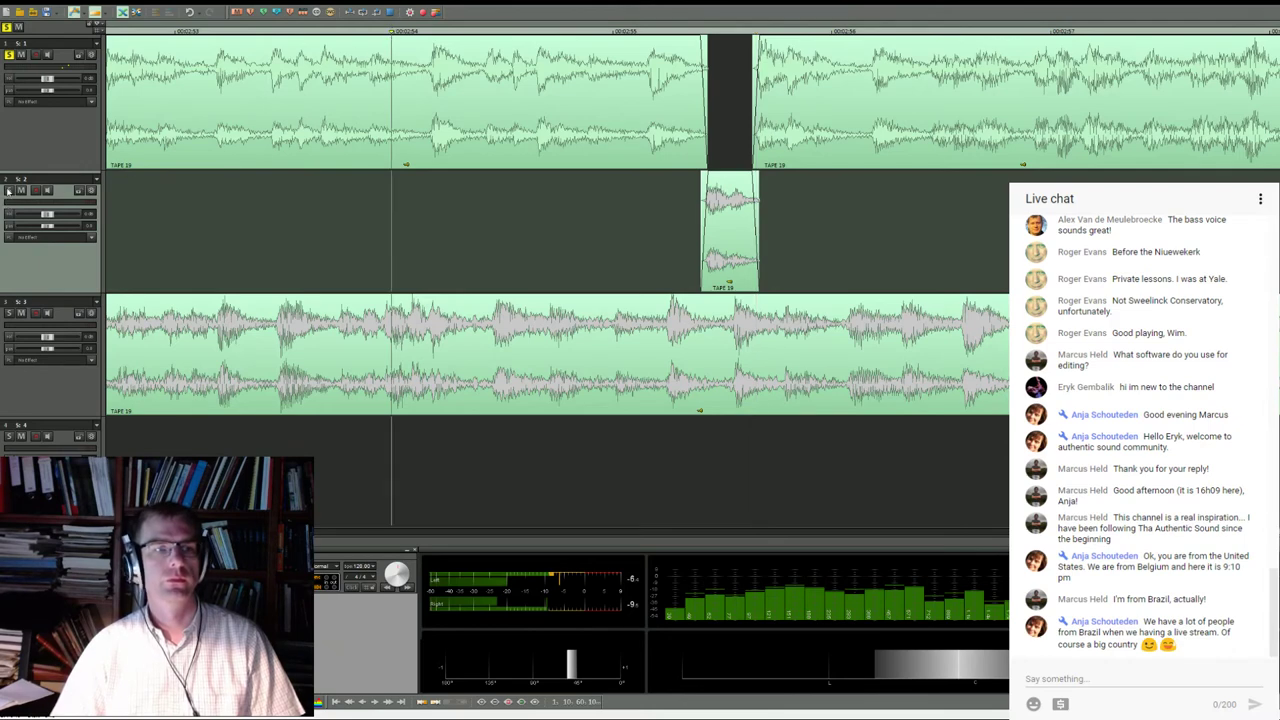
Restore track 2's solo and play the new splice near 2:55, starting from about 2:54 and 2:53.7
left_click(8, 190)
key("space")
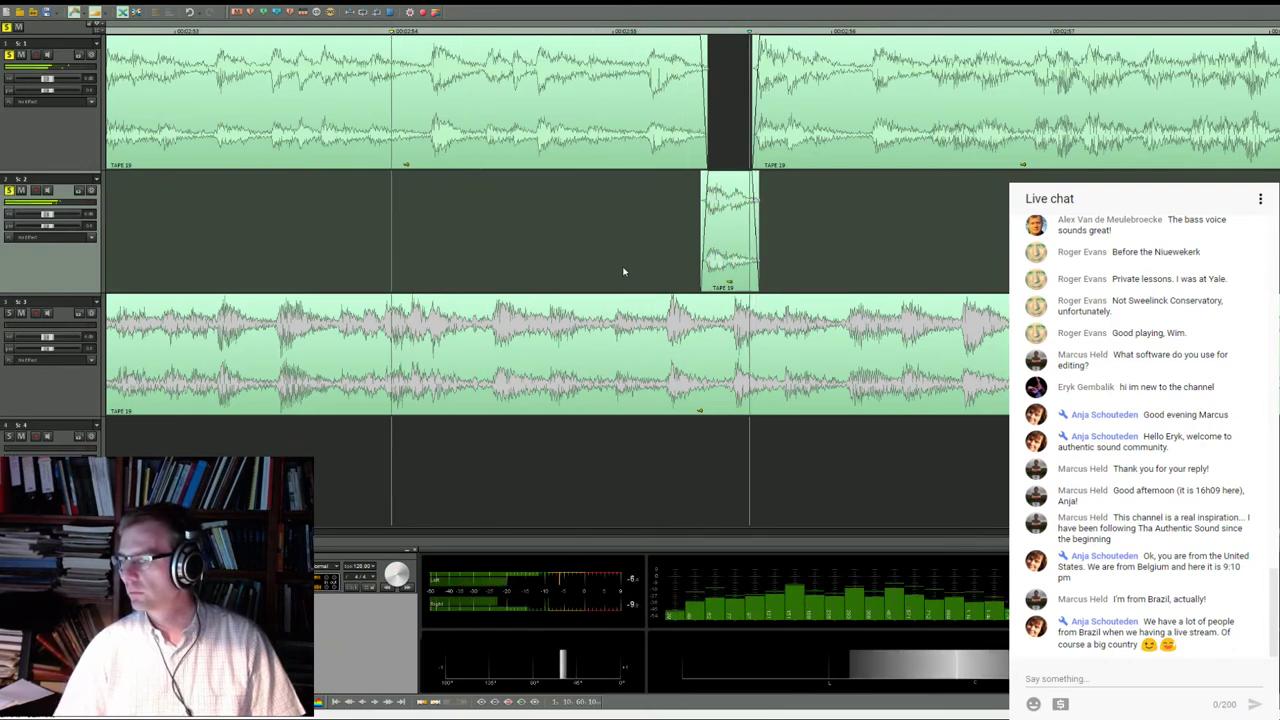
left_click(323, 31)
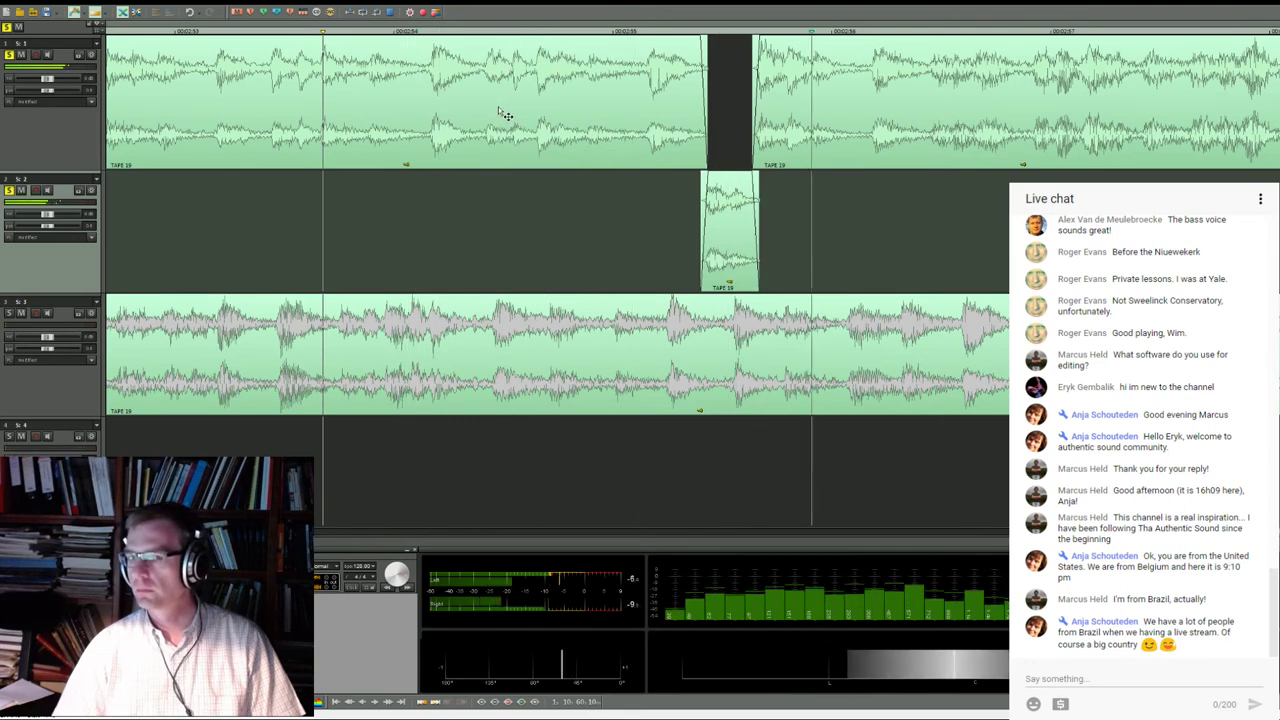
scroll(614, 217, "up", 2)
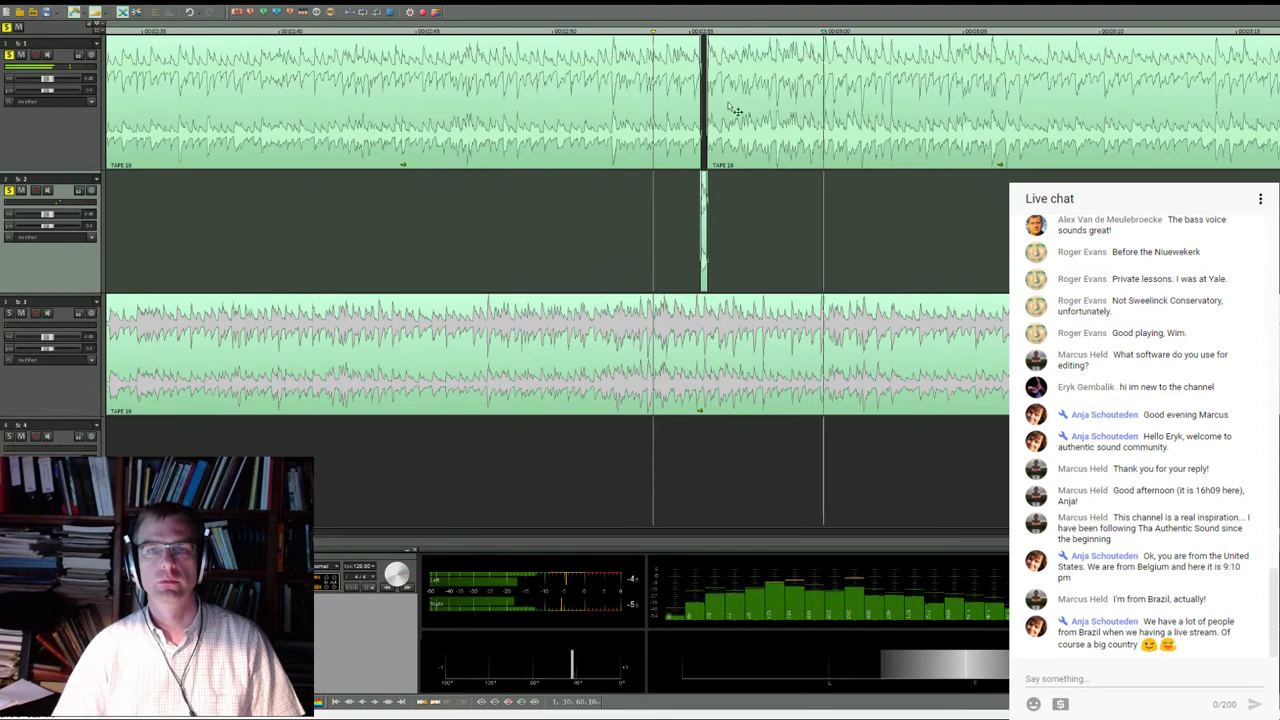
Play across the splice near 2:55 from about 2:48 and listen on to about 3:07
left_click(797, 33)
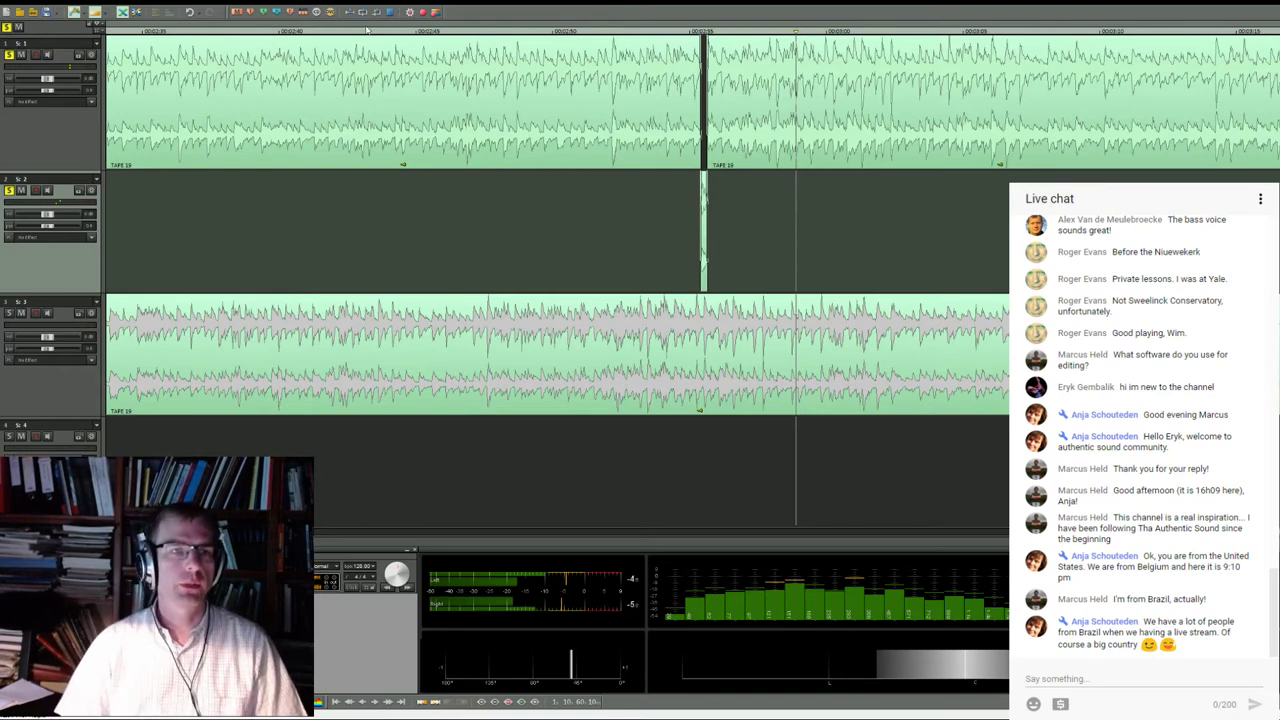
left_click(516, 28)
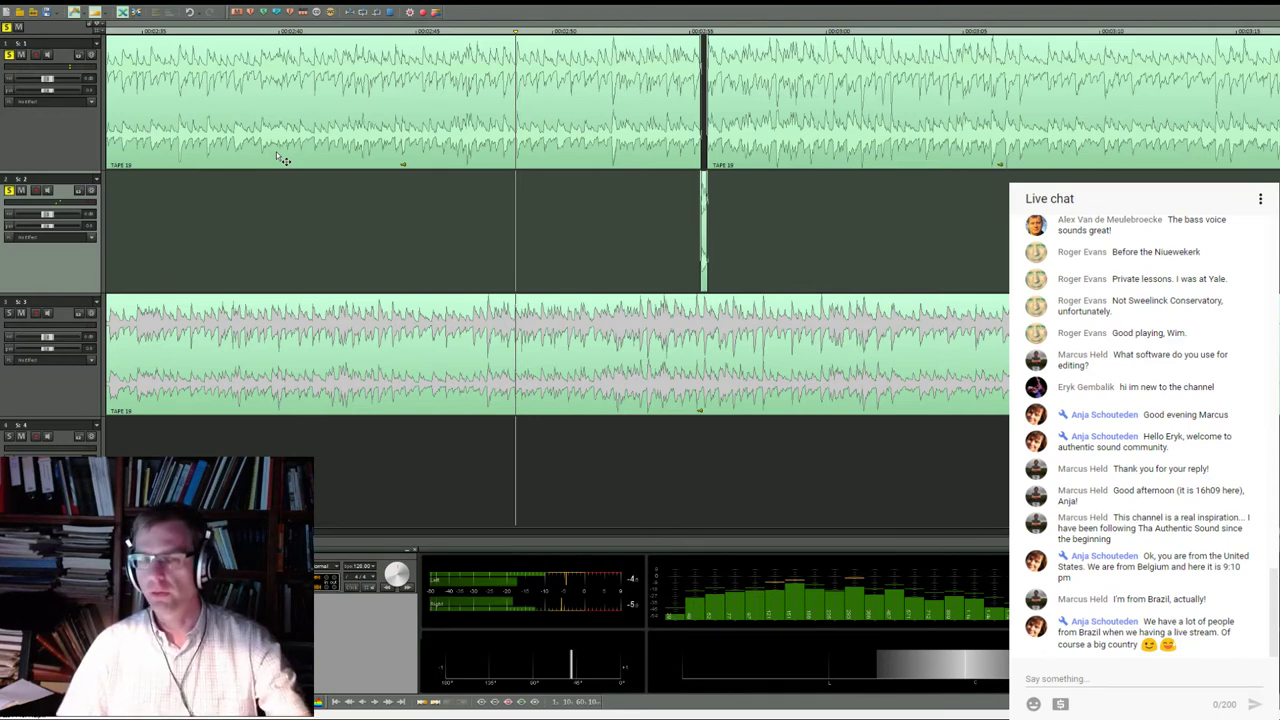
key("space")
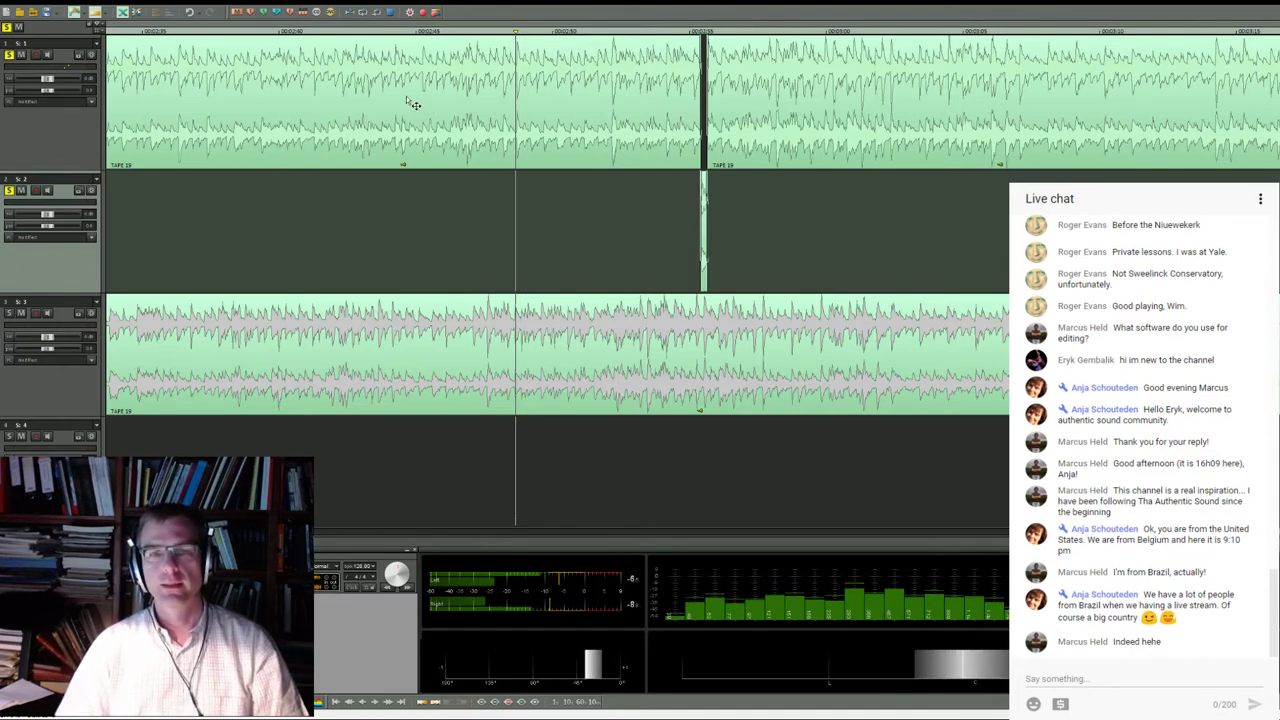
key("space")
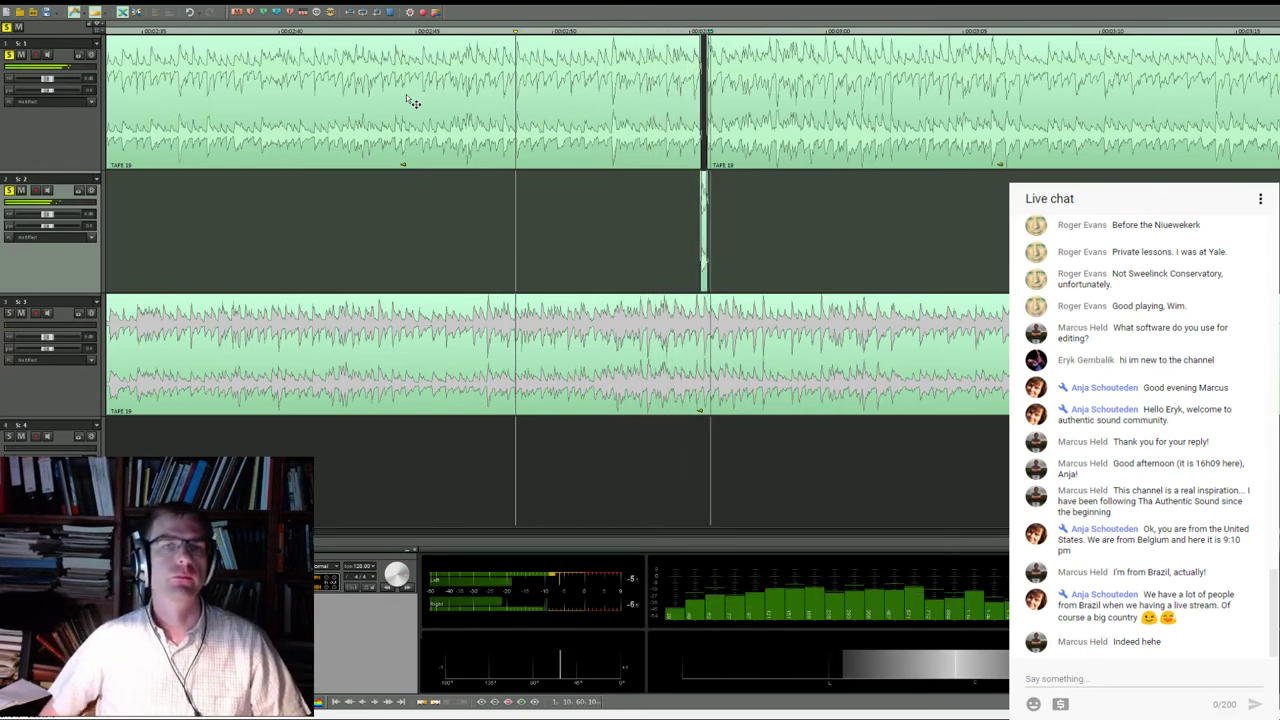
scroll(616, 60, "up", 3)
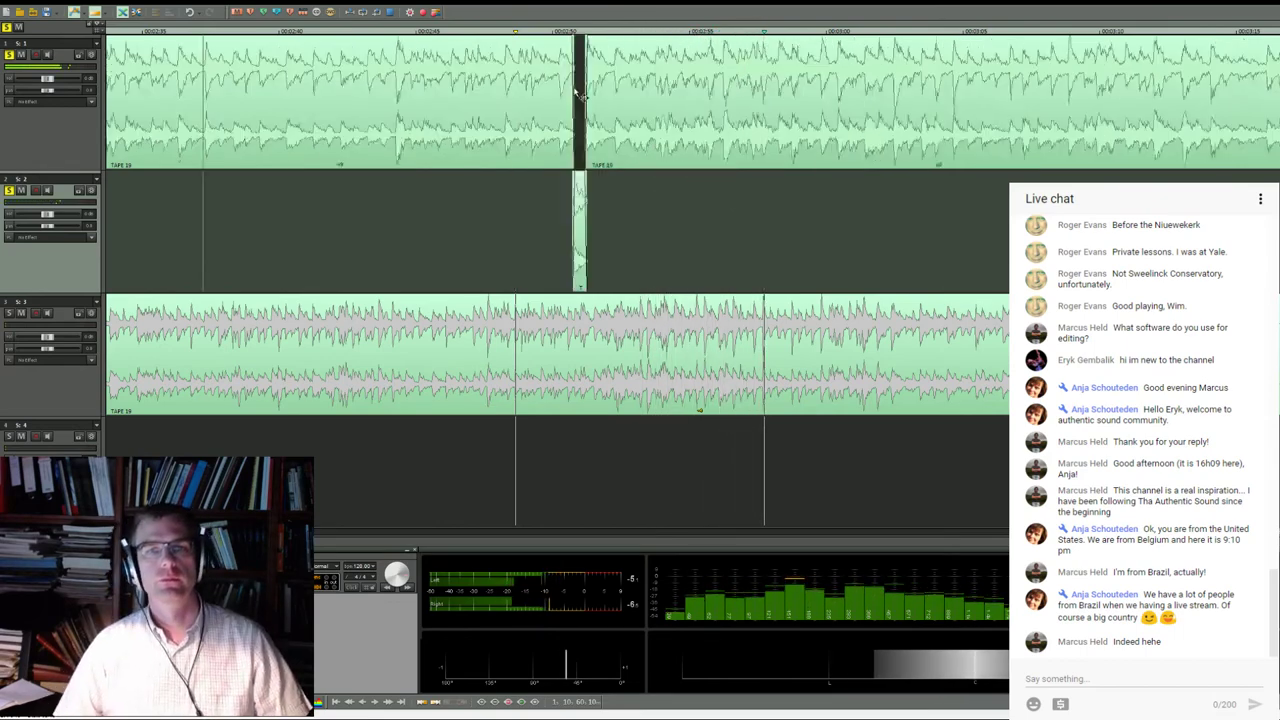
scroll(616, 60, "up", 3)
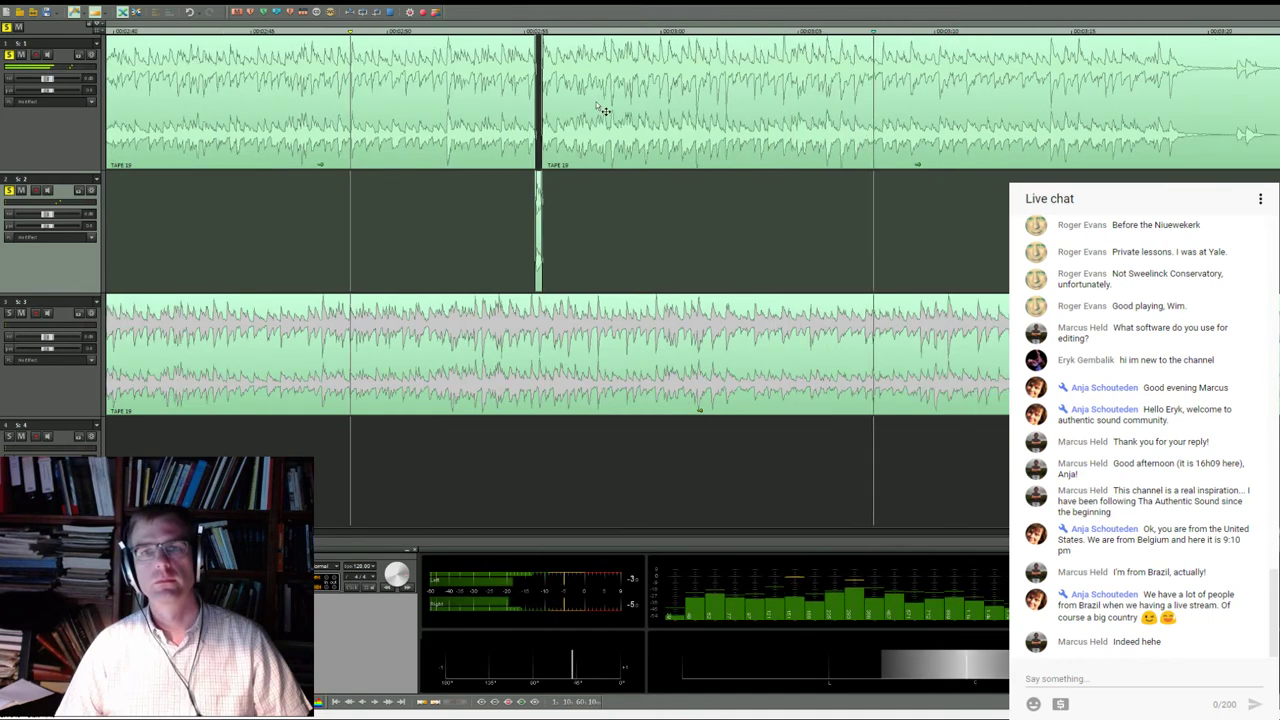
key("space")
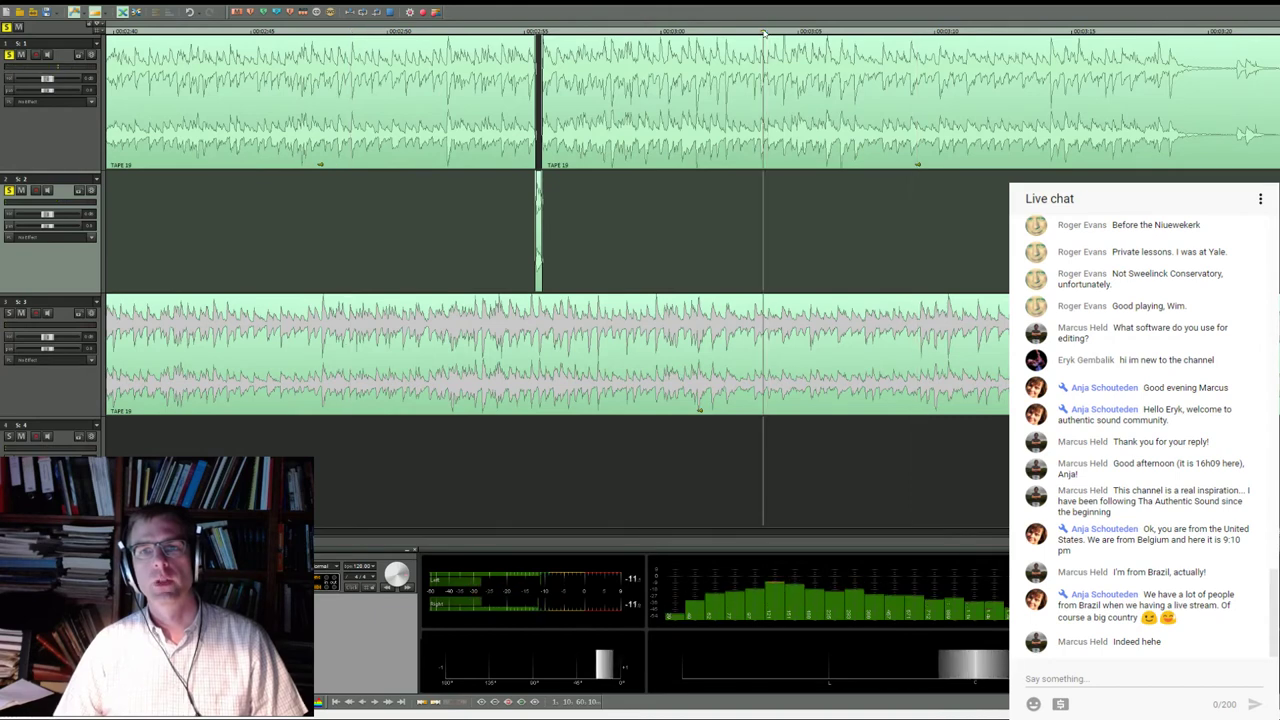
Replay the passage around 3:05 from about 3:03.3 and 3:03.7 to locate the next flawed spot
key("space")
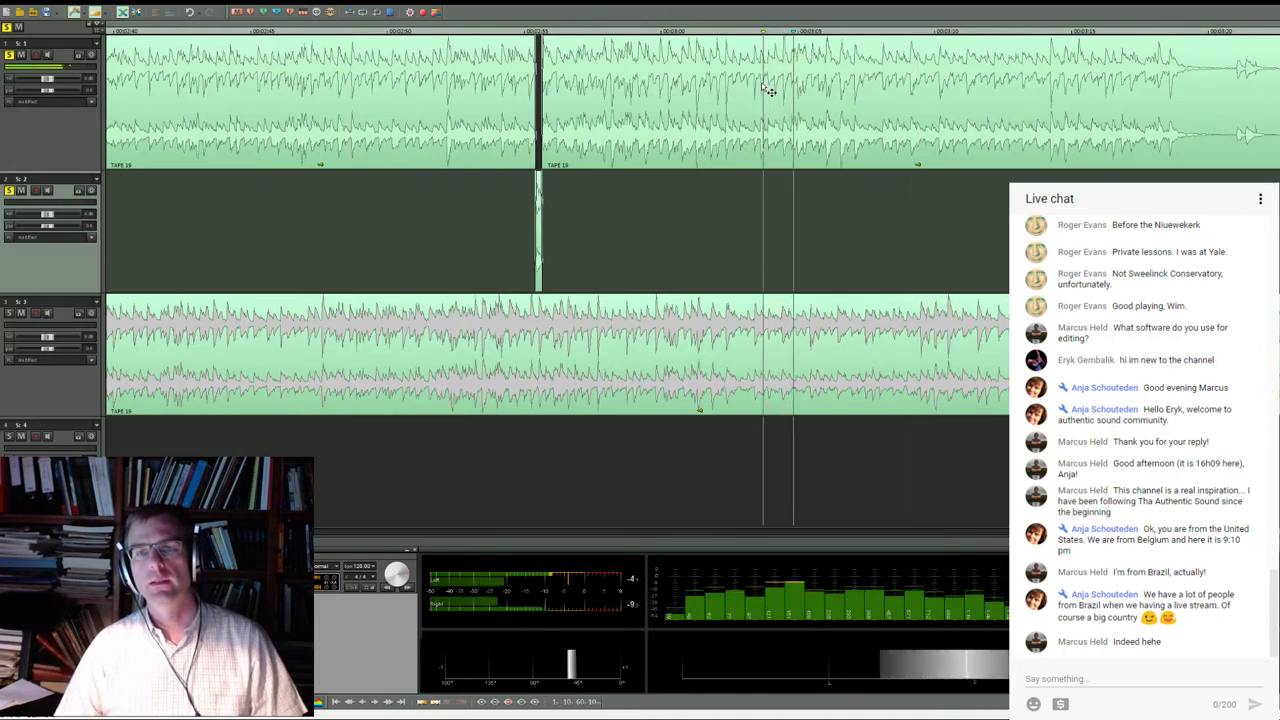
left_click(810, 31)
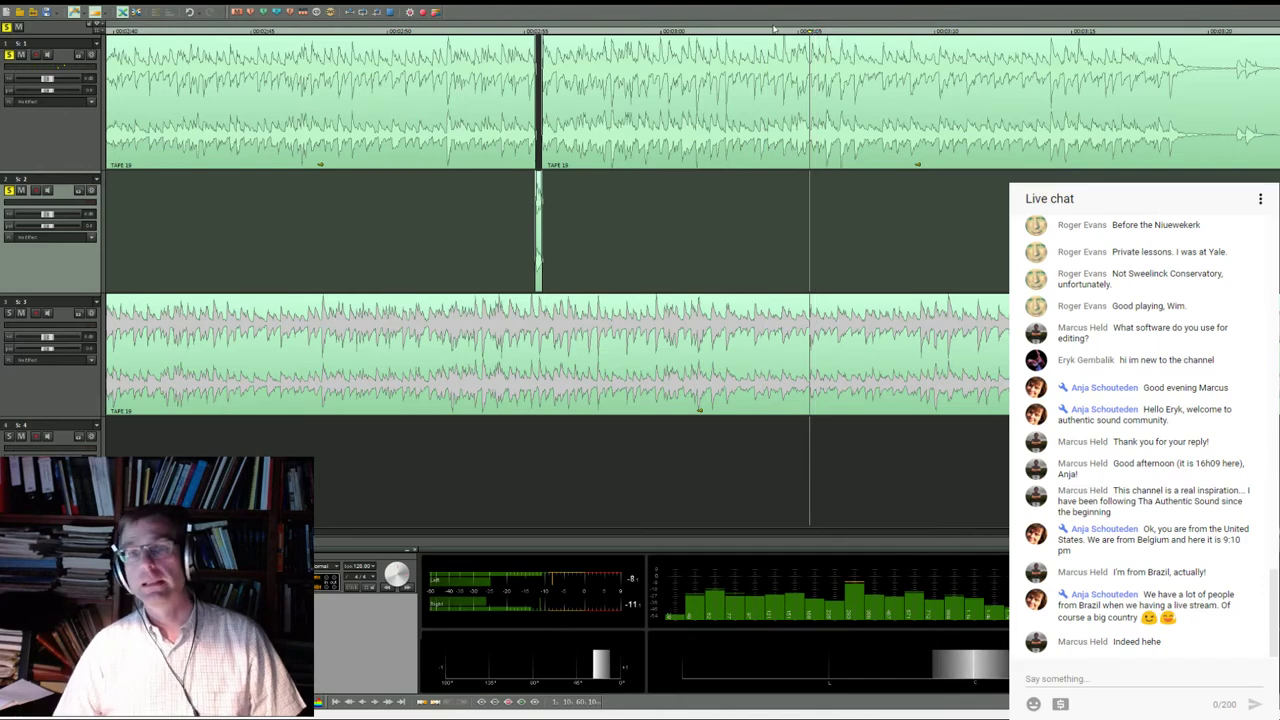
left_click(774, 30)
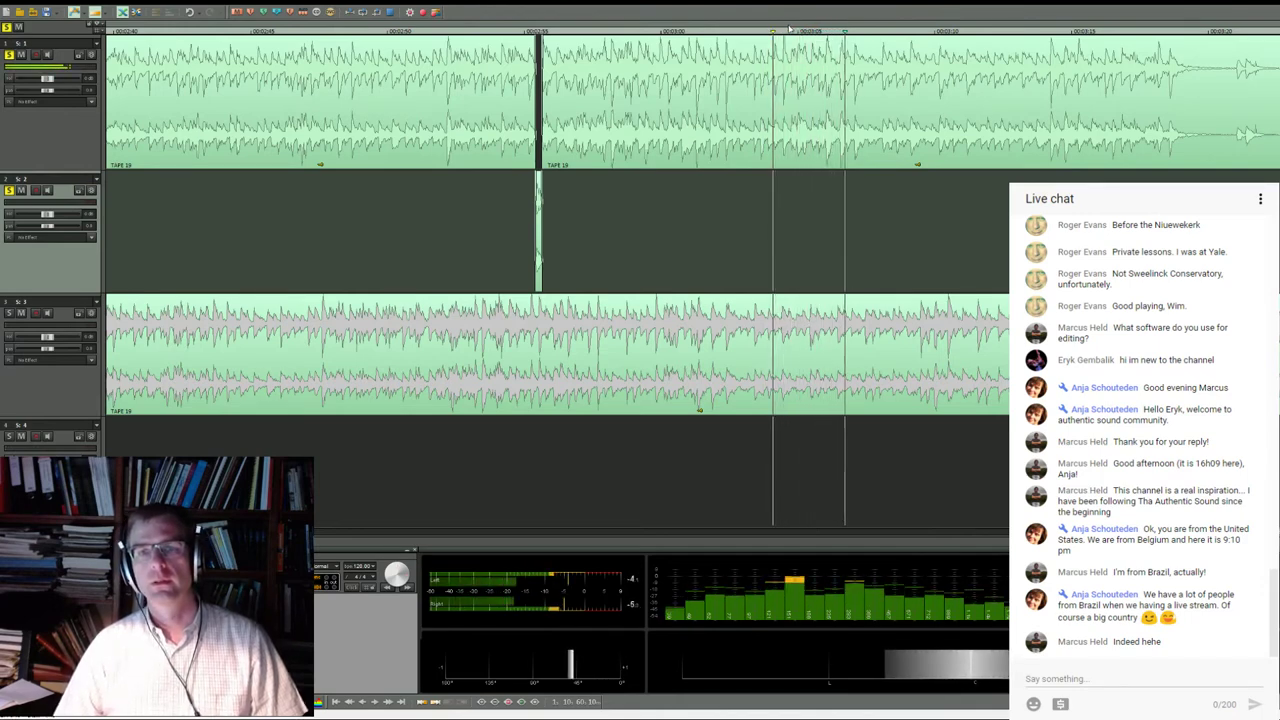
left_click(810, 31)
left_click(809, 30)
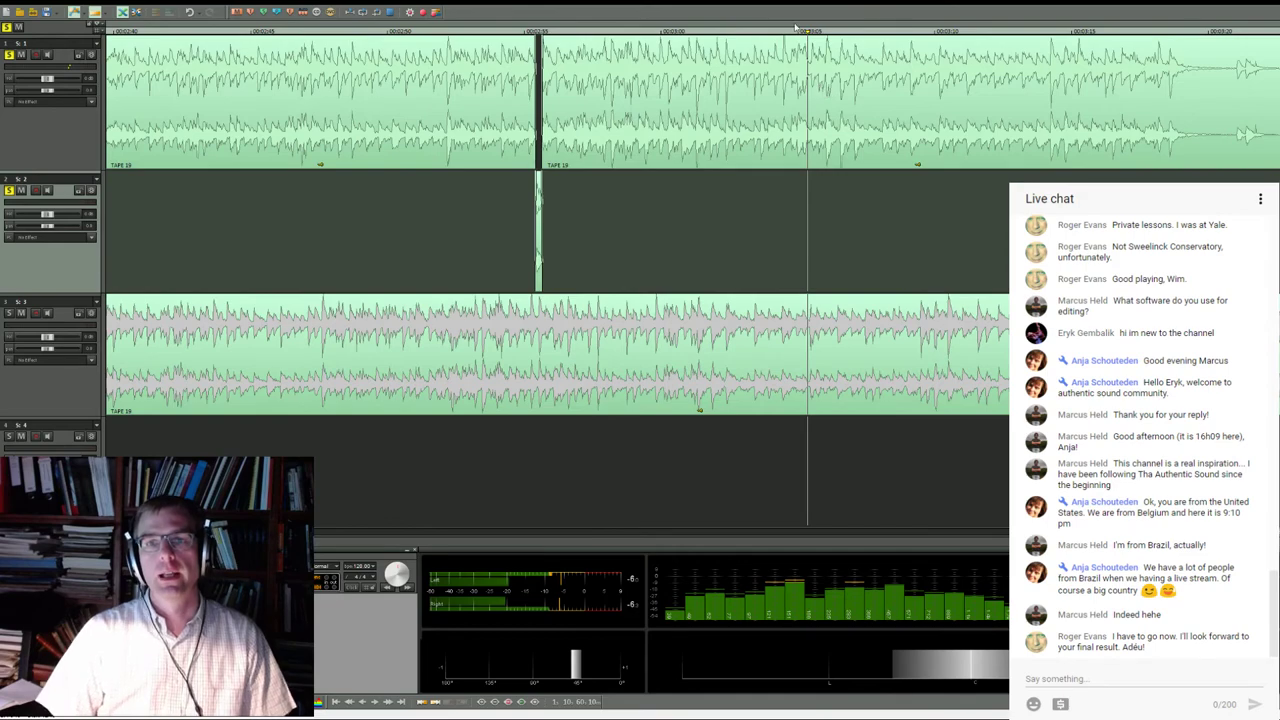
Place a marker on the timeline at about 3:05.4
scroll(818, 72, "right", 3)
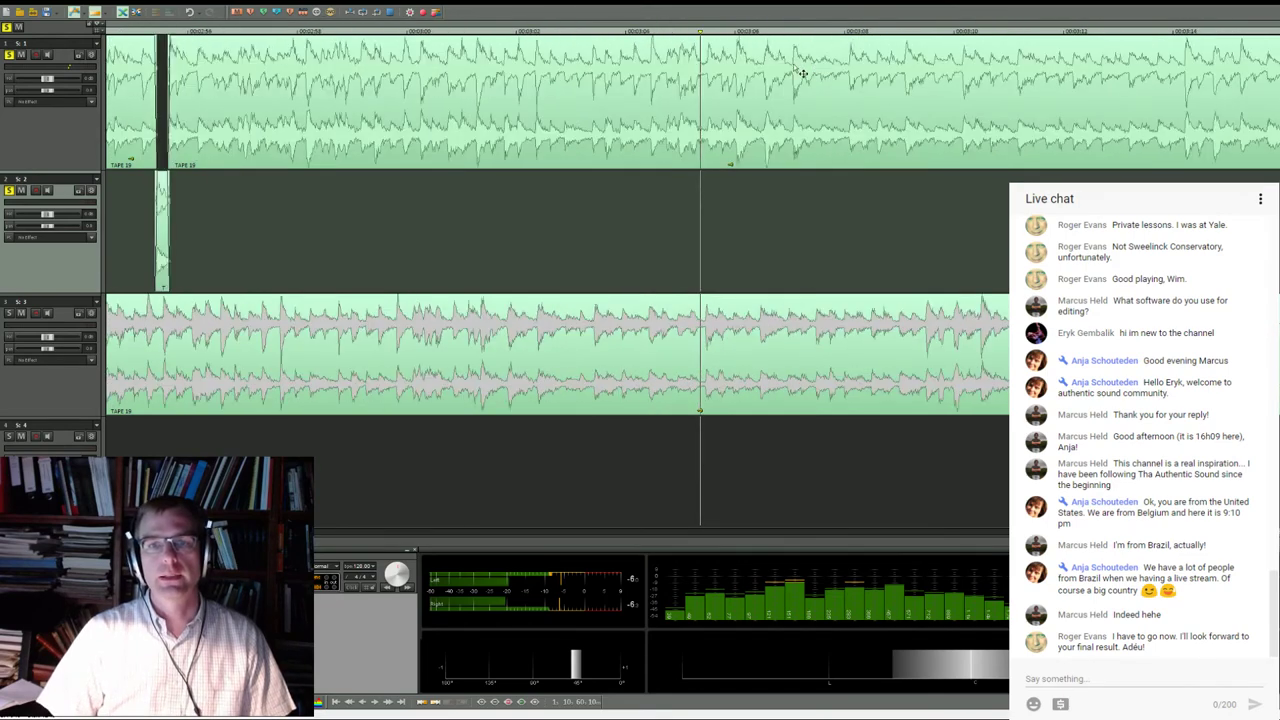
left_click(706, 33)
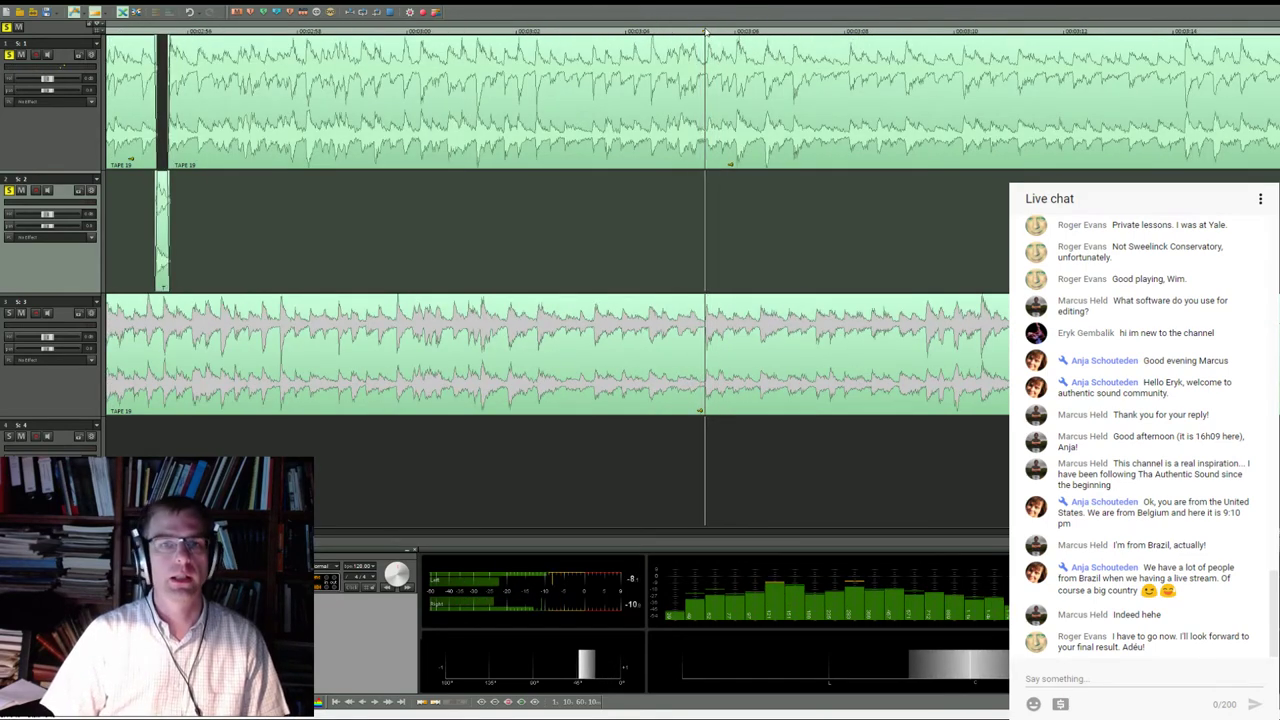
scroll(820, 175, "down", 2)
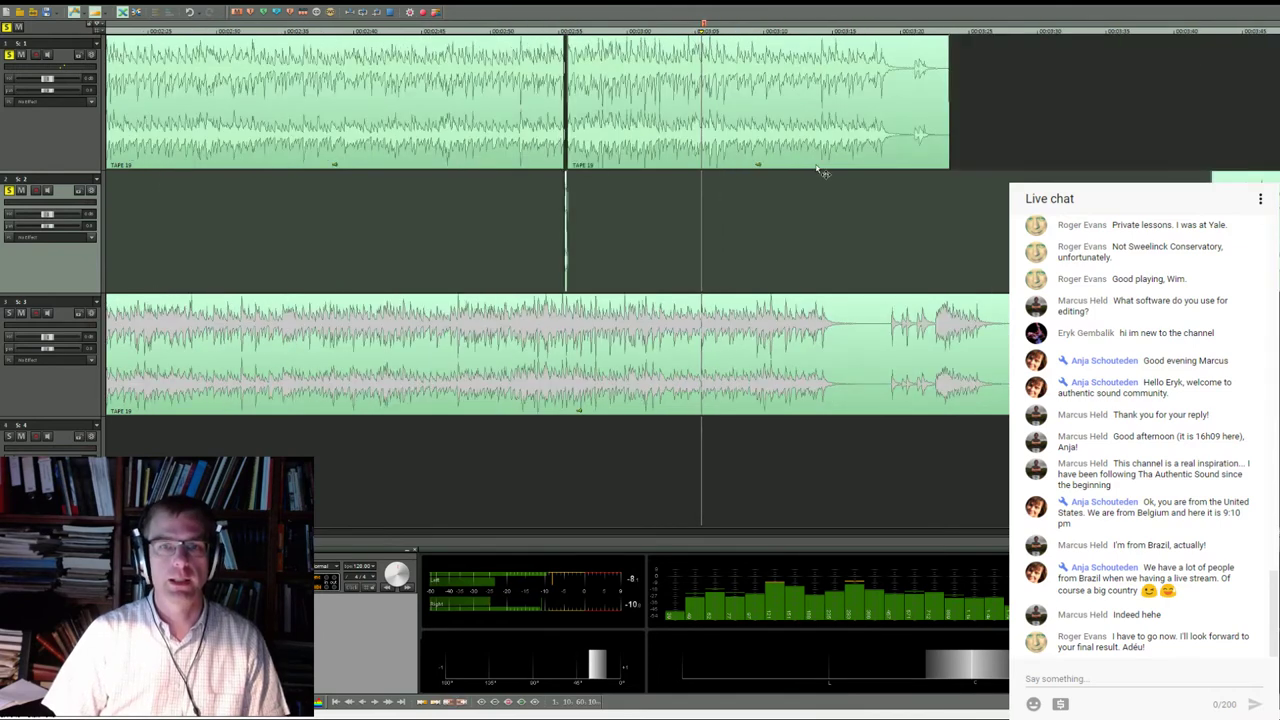
Copy the track 1 piece between about 1:09 and 1:56 into the empty space after that take's ending, starting at about 3:28
scroll(820, 173, "down", 2)
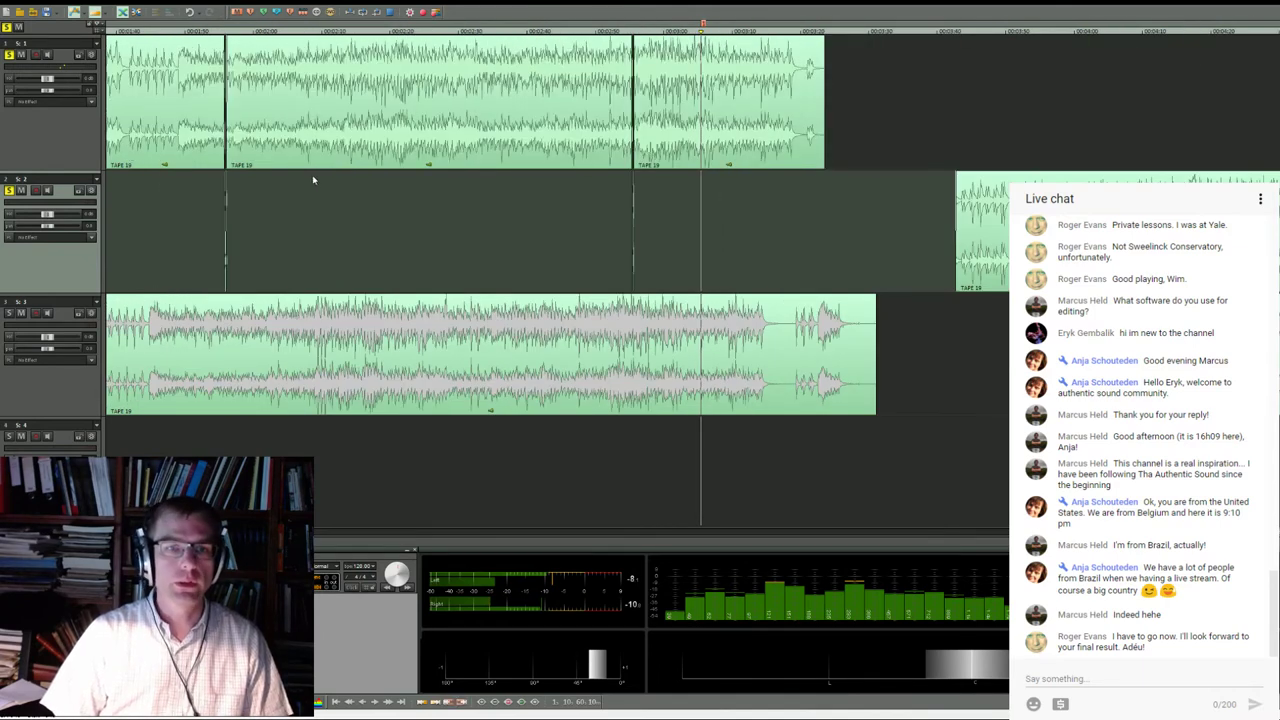
scroll(349, 181, "down", 2)
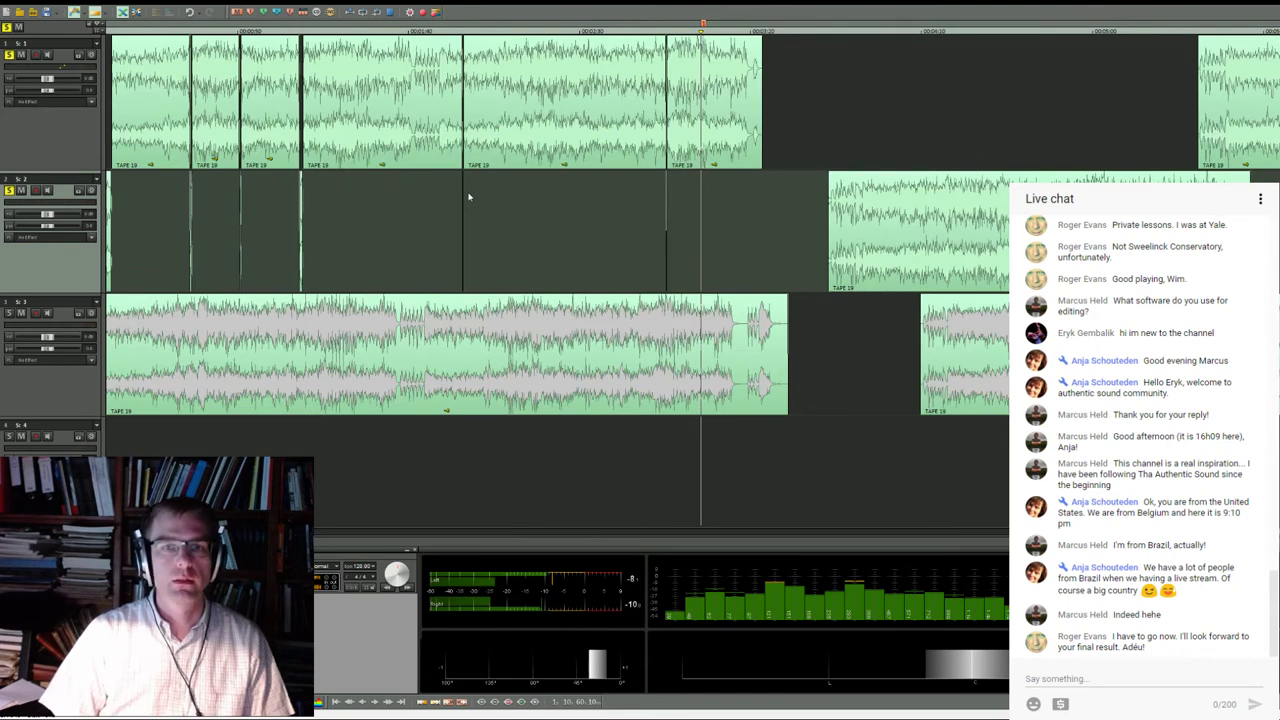
left_click(413, 117)
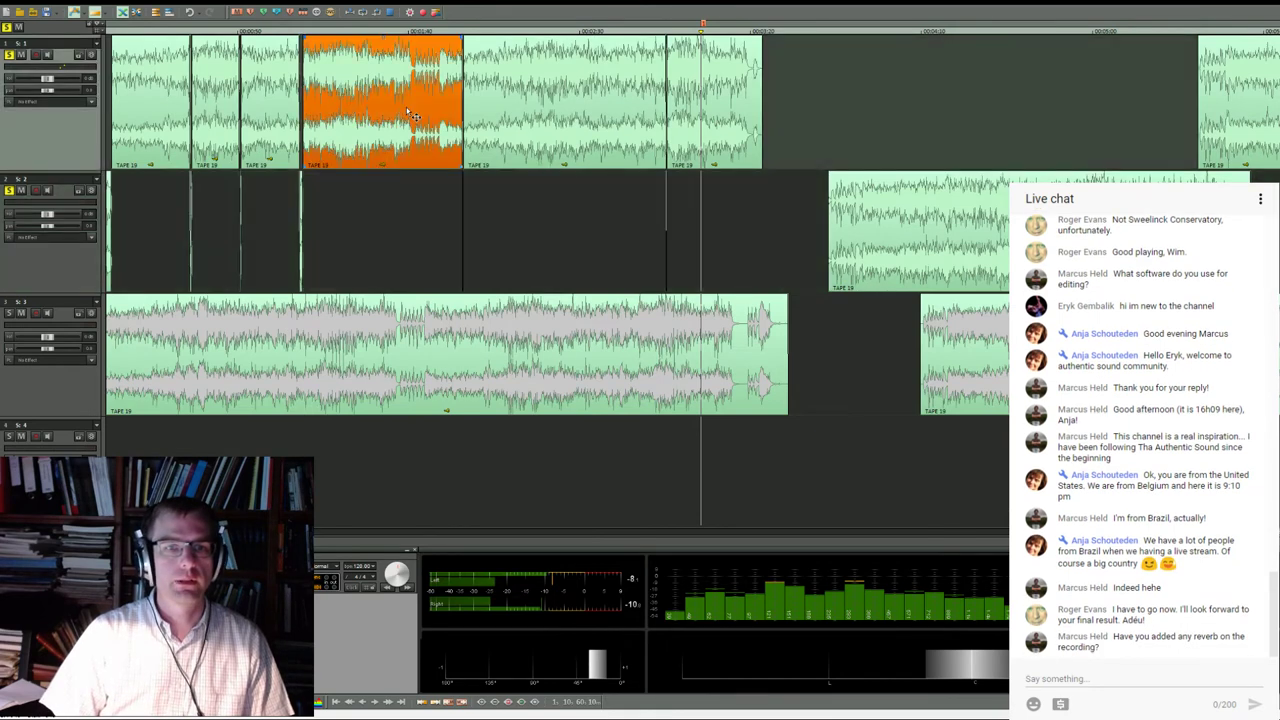
left_click_drag(410, 114, 880, 120)
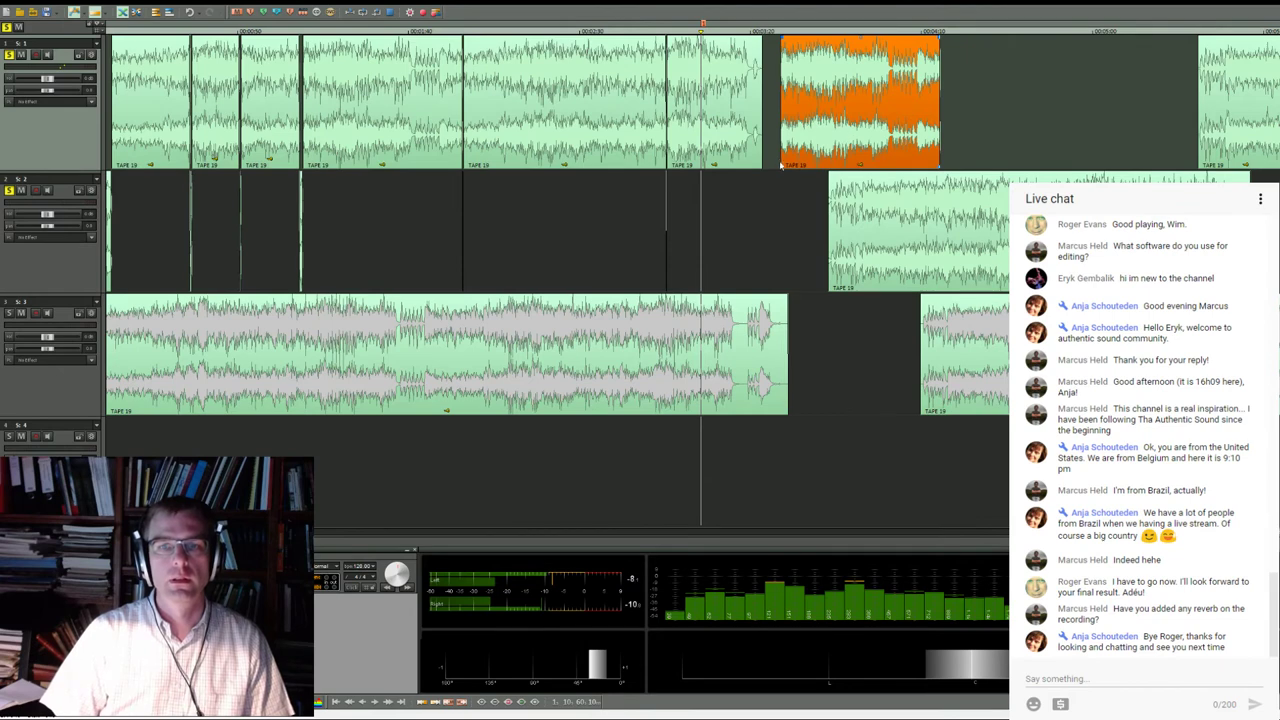
Trim the copied piece to its closing passage of about 11 seconds and move it onto track 2 at about 3:08
left_click_drag(939, 167, 897, 167)
left_click_drag(790, 170, 735, 212)
scroll(735, 212, "up", 2)
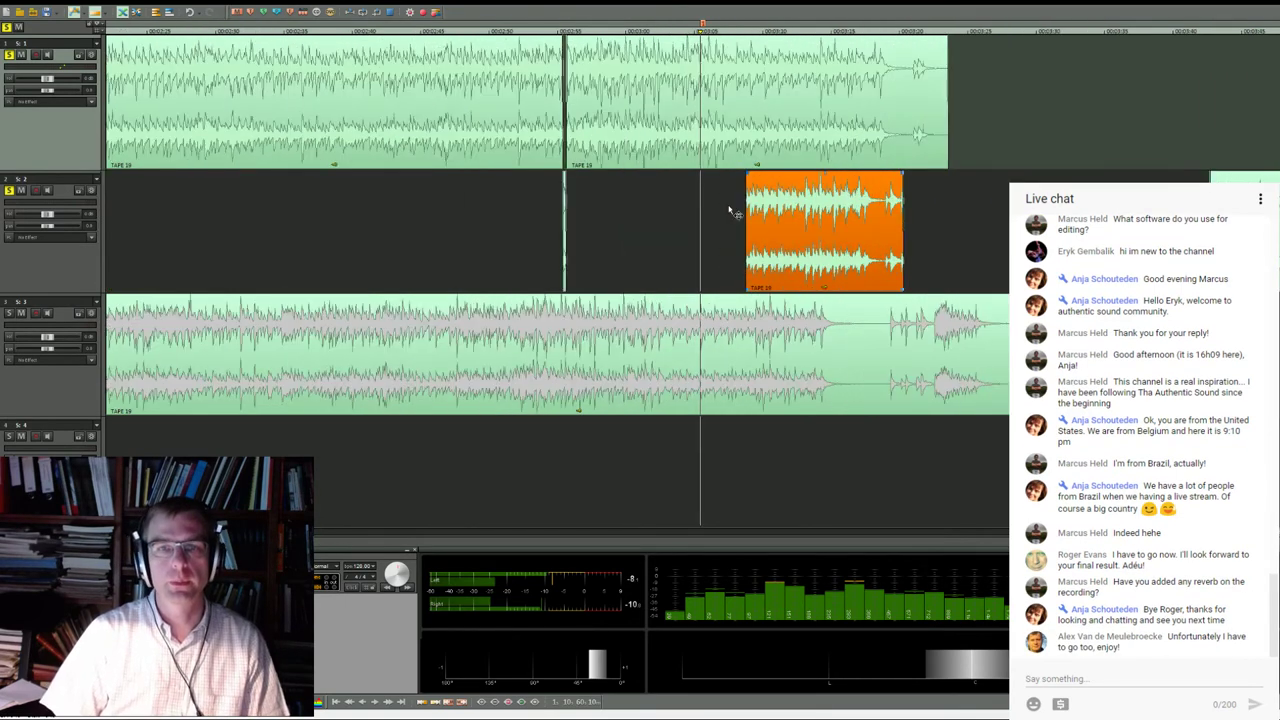
Align the track 2 copy with track 1's ending and extend its start back to about 3:02, before the marker
left_click_drag(790, 233, 818, 230)
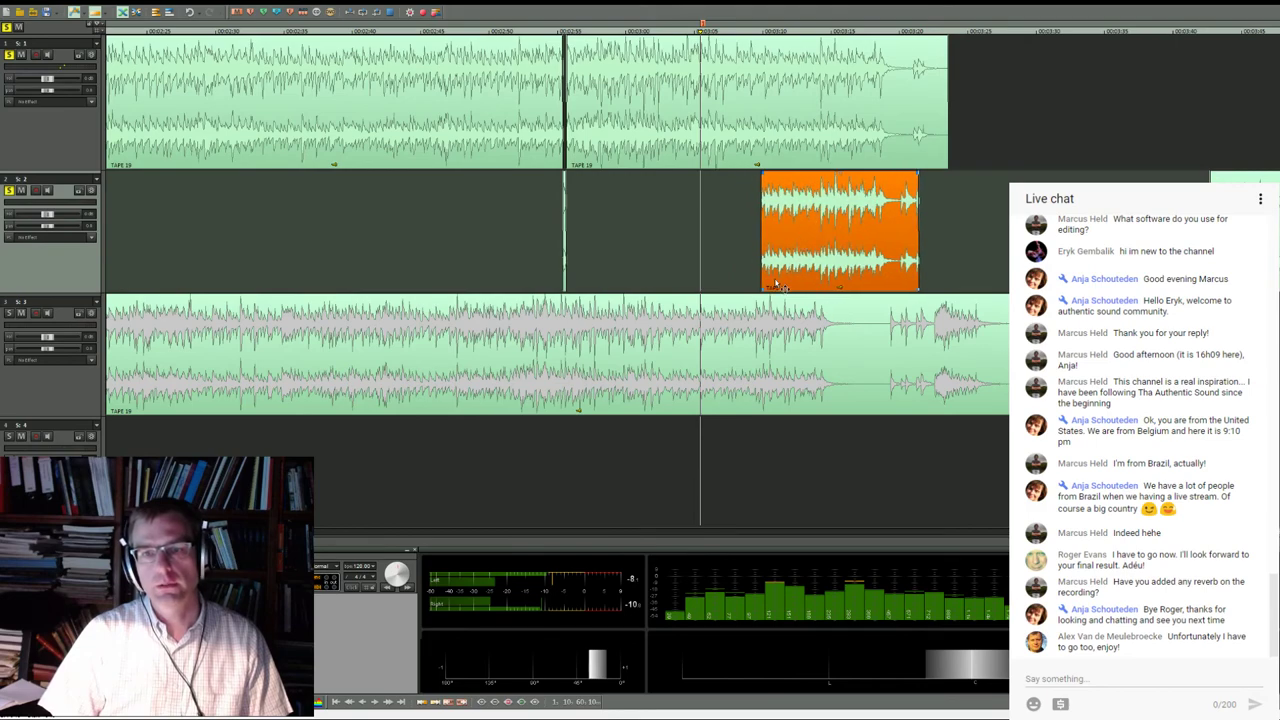
left_click_drag(764, 289, 654, 289)
scroll(730, 238, "up", 5)
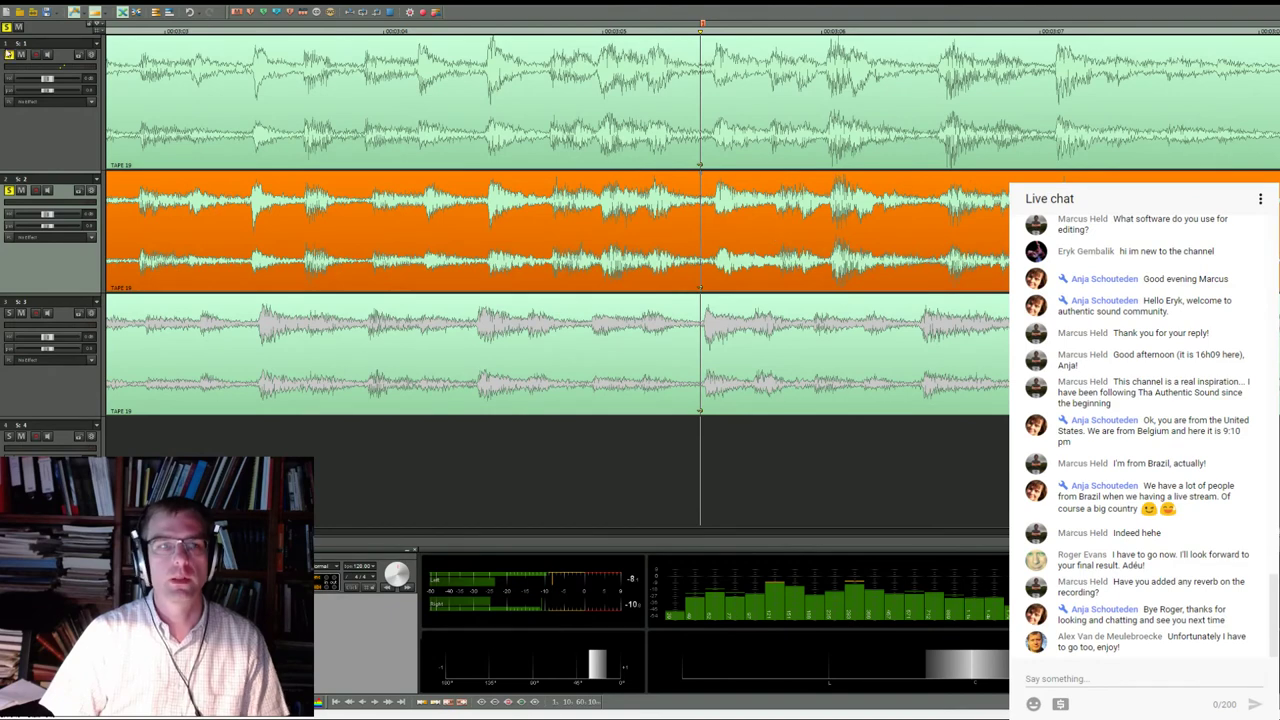
Audition track 2 and track 1 separately from about 3:04.5 by switching their solos, ending with only track 2 soloed
left_click(484, 26)
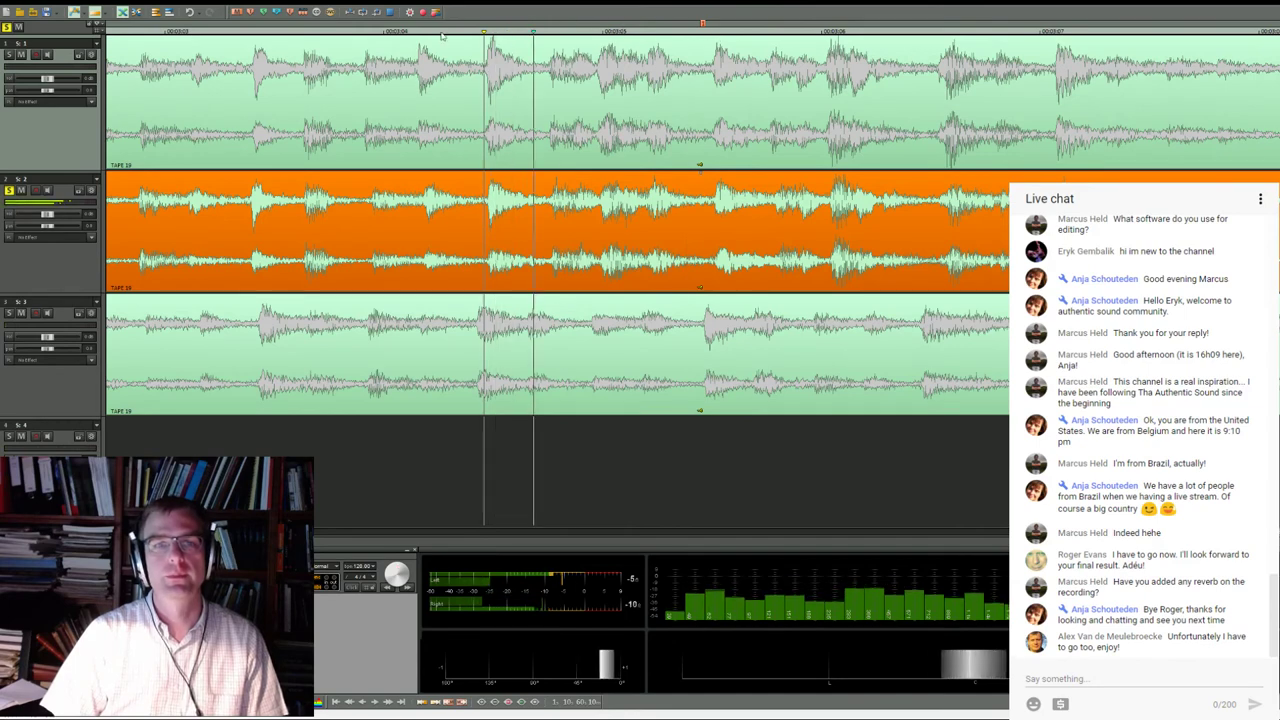
left_click(8, 101)
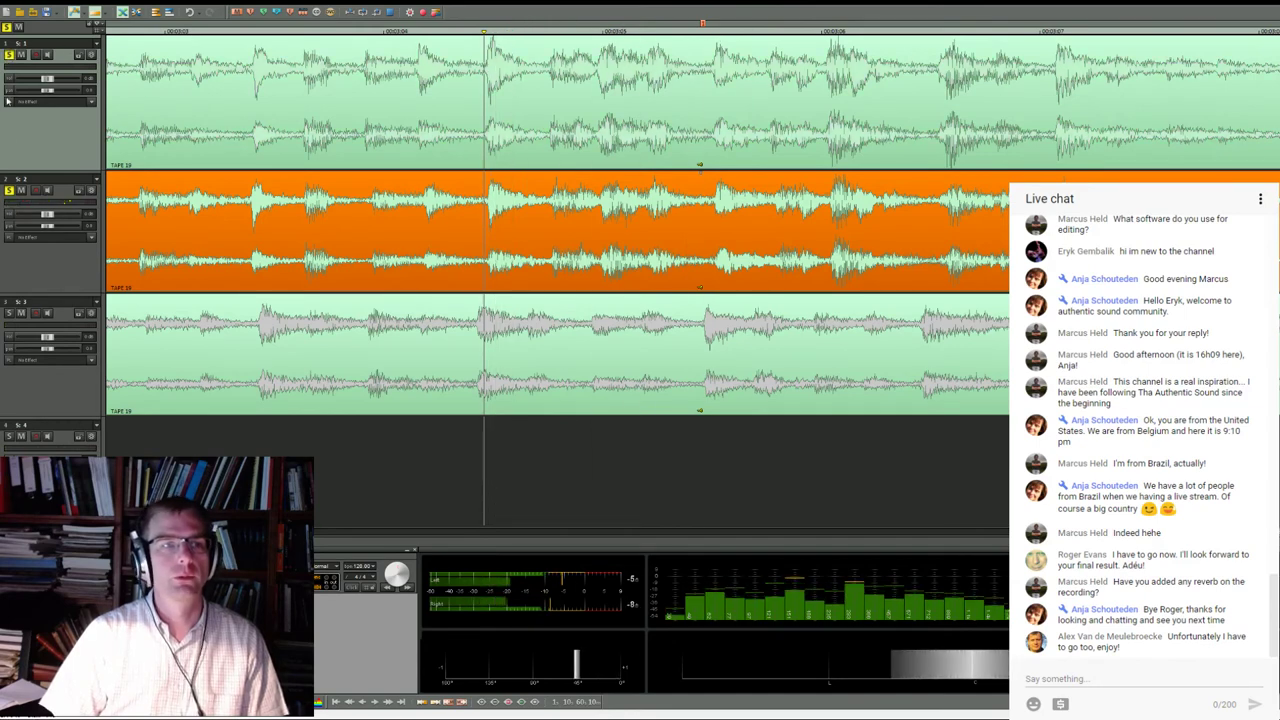
left_click(8, 182)
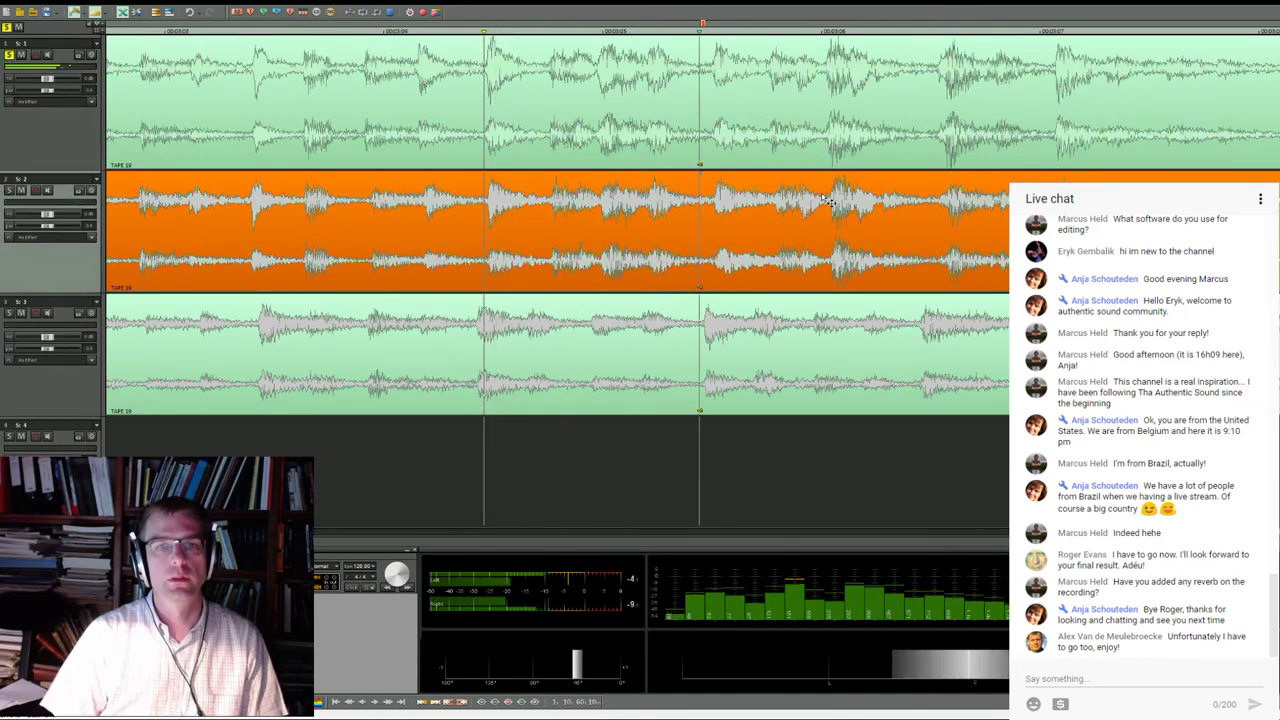
key("space")
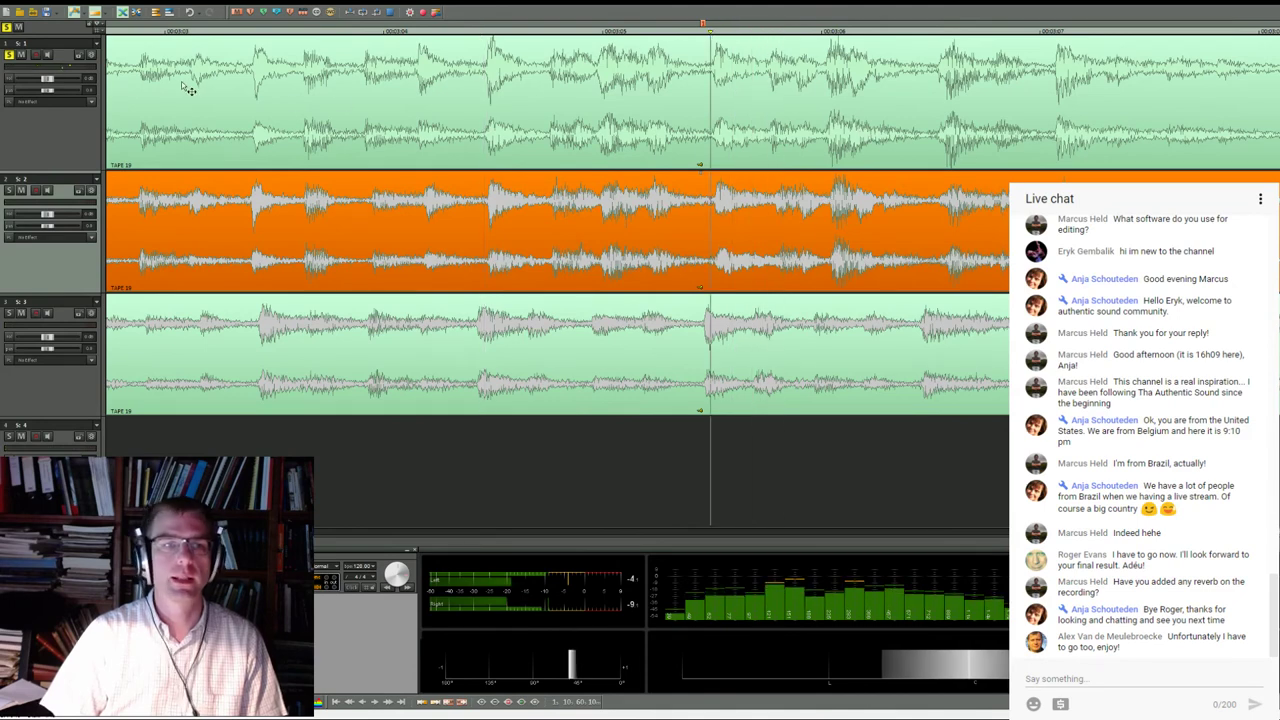
left_click(8, 190)
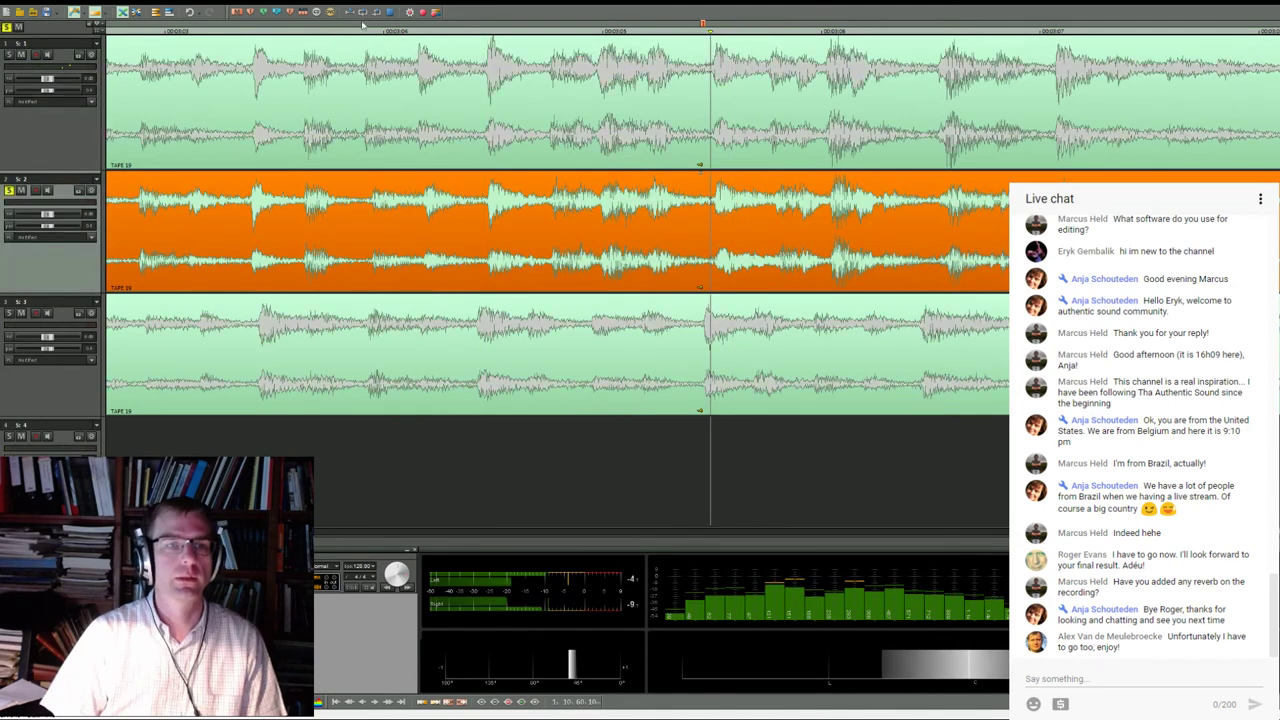
Split the clips on tracks 1 and 2 at the same point, just after 3:05
left_click(465, 32)
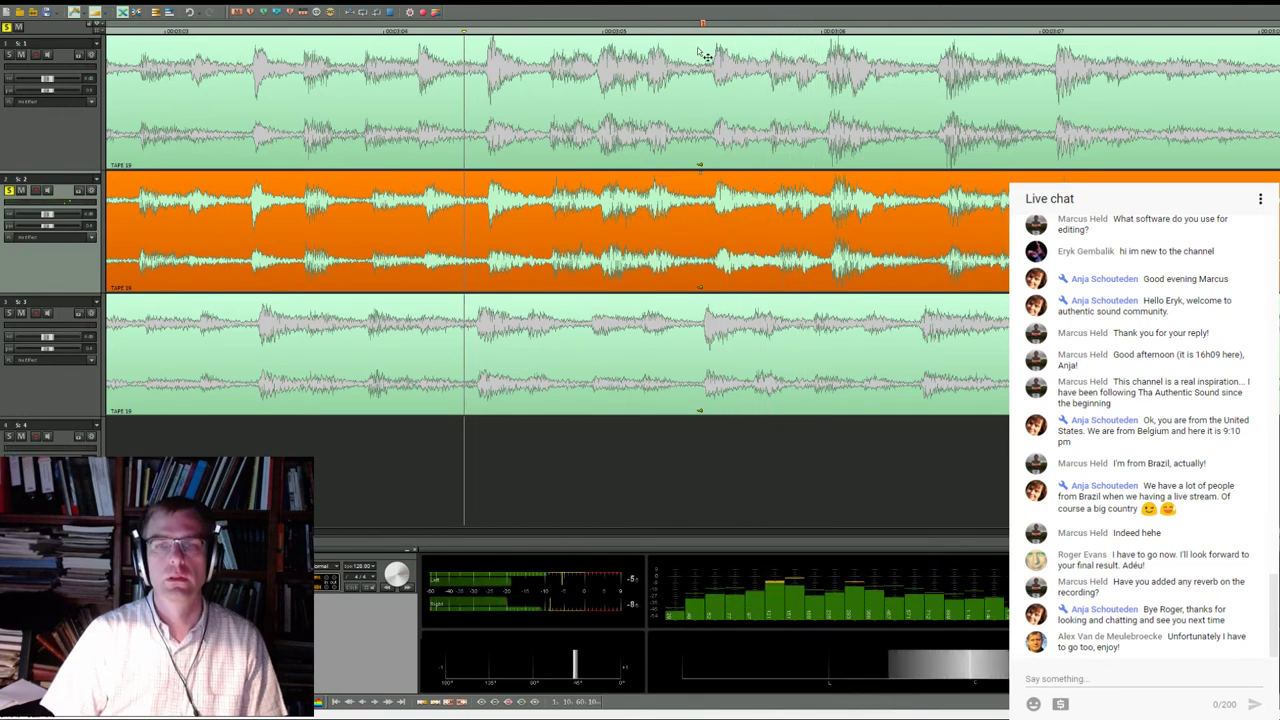
left_click(648, 32)
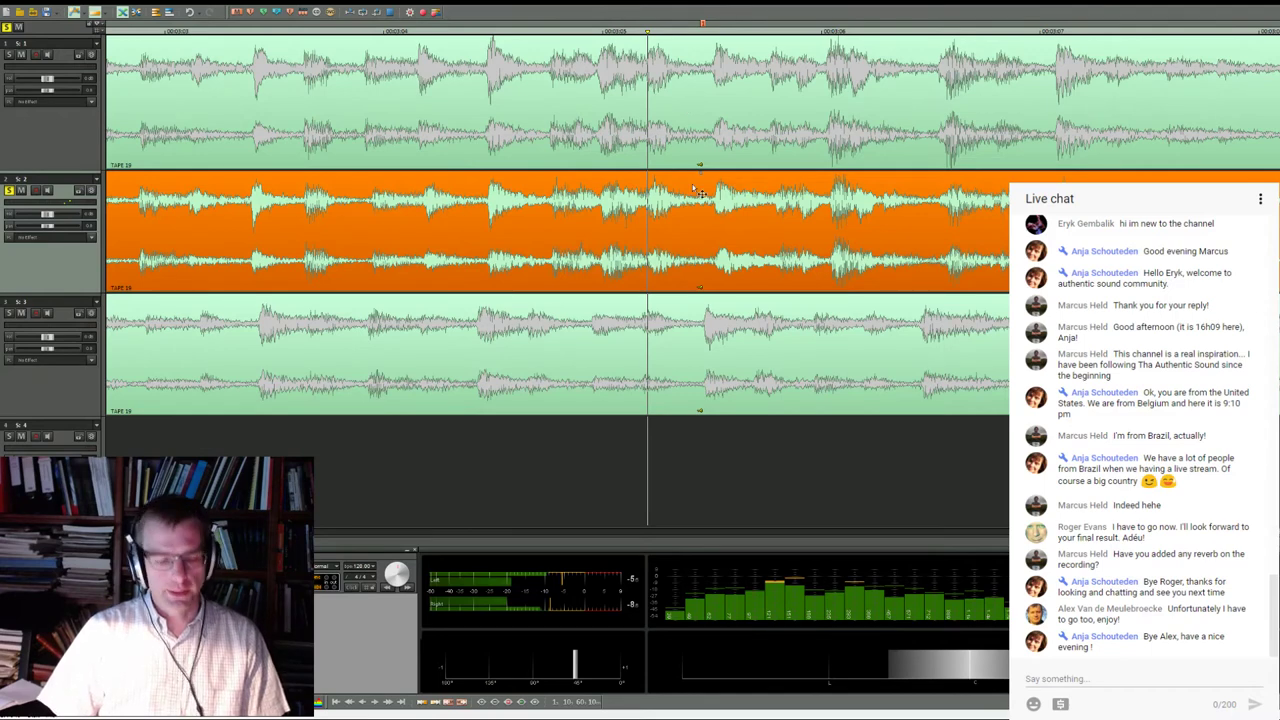
key("t")
left_click(690, 136)
key("t")
Split the clips on tracks 1 and 2 again before the next note, at about 3:05.4
left_click(713, 50)
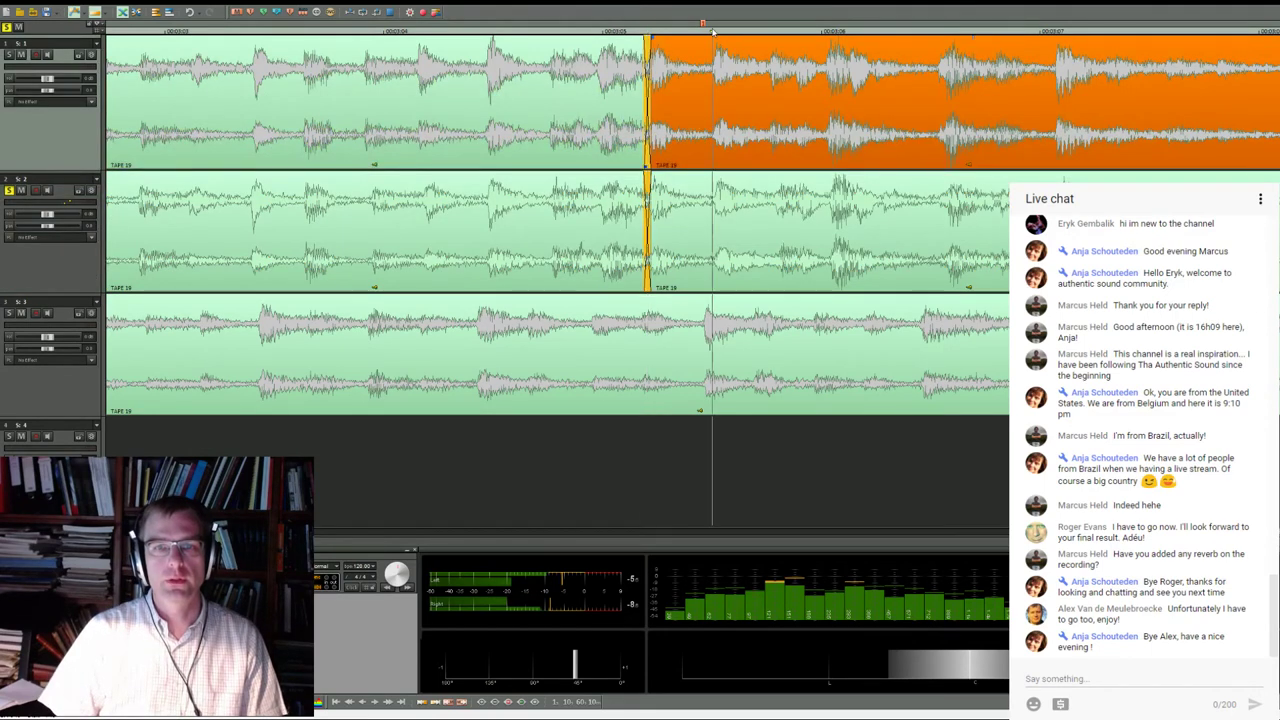
key("t")
left_click(748, 217)
key("t")
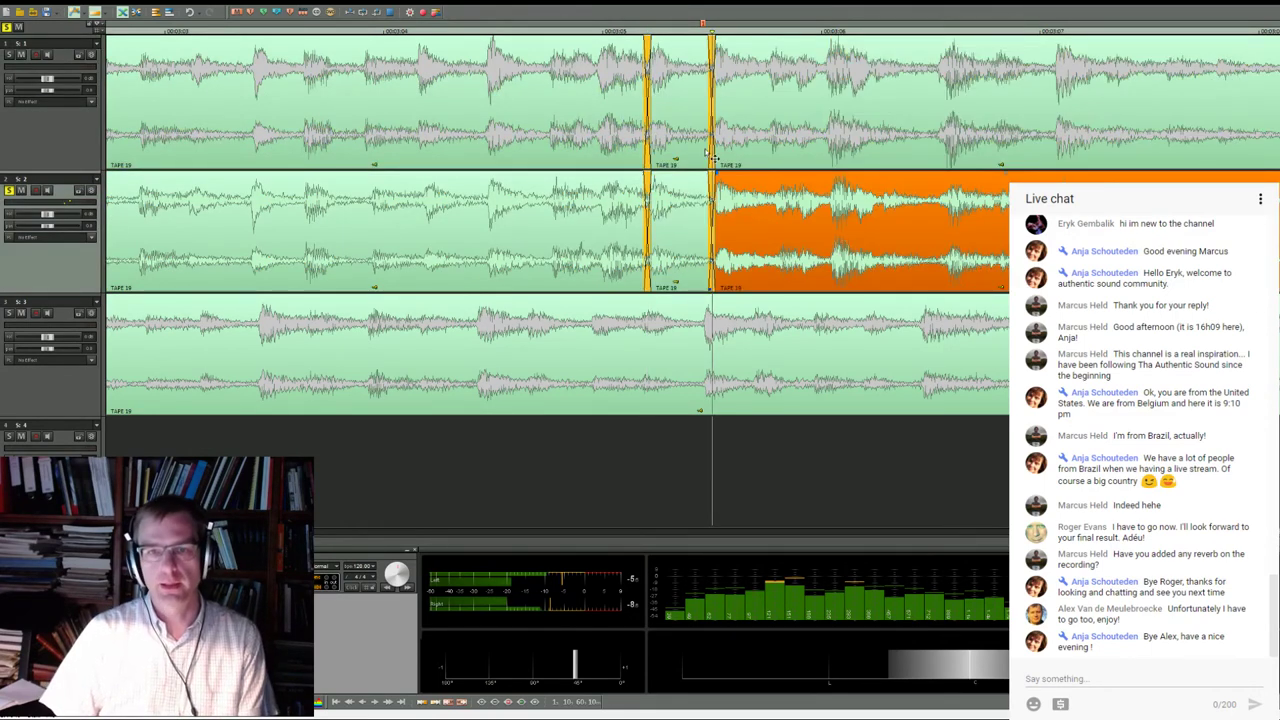
Delete the track 1 piece between the splits and the track 2 pieces outside them, keeping only the short track 2 insert
scroll(720, 185, "down", 5)
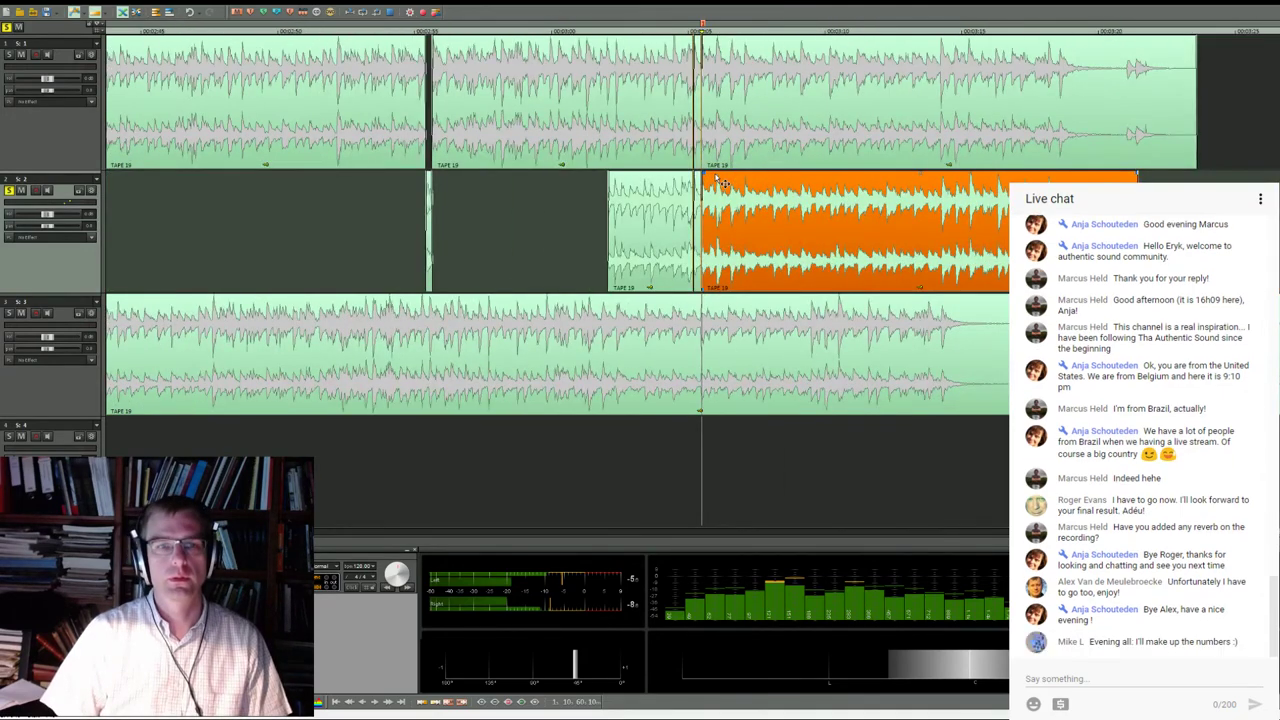
scroll(720, 183, "down", 3)
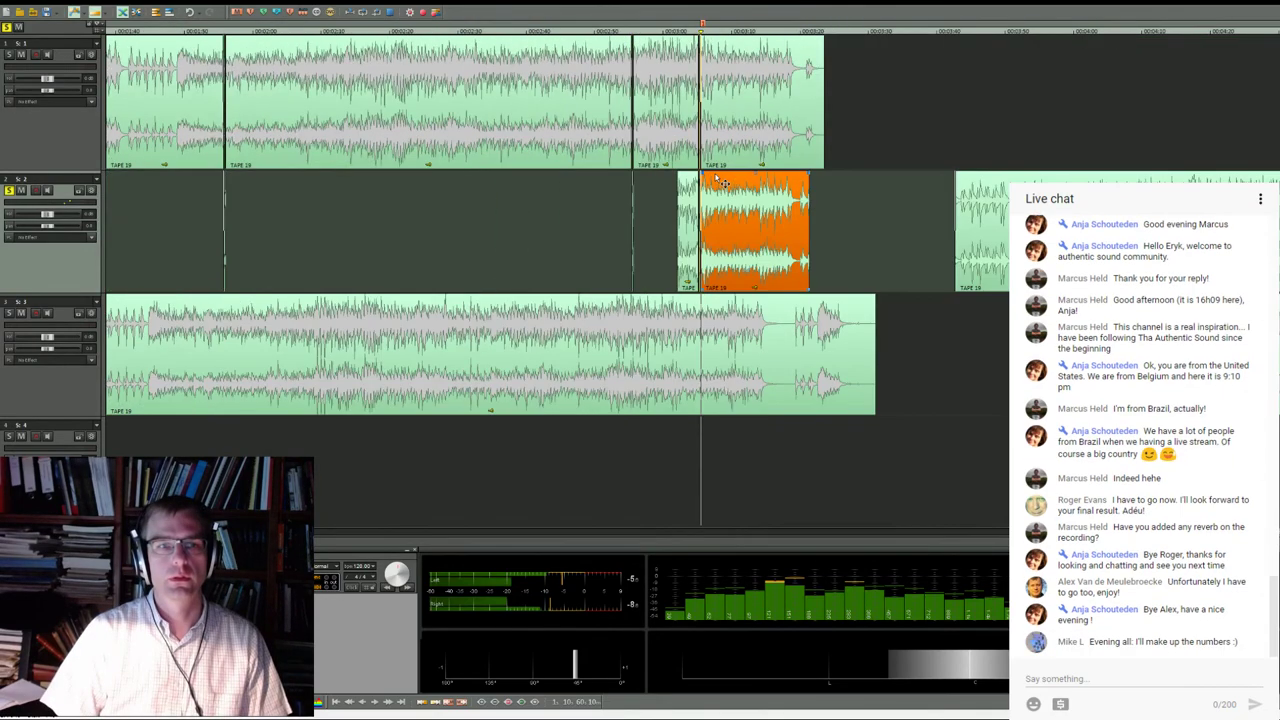
scroll(718, 181, "up", 8)
key("Delete")
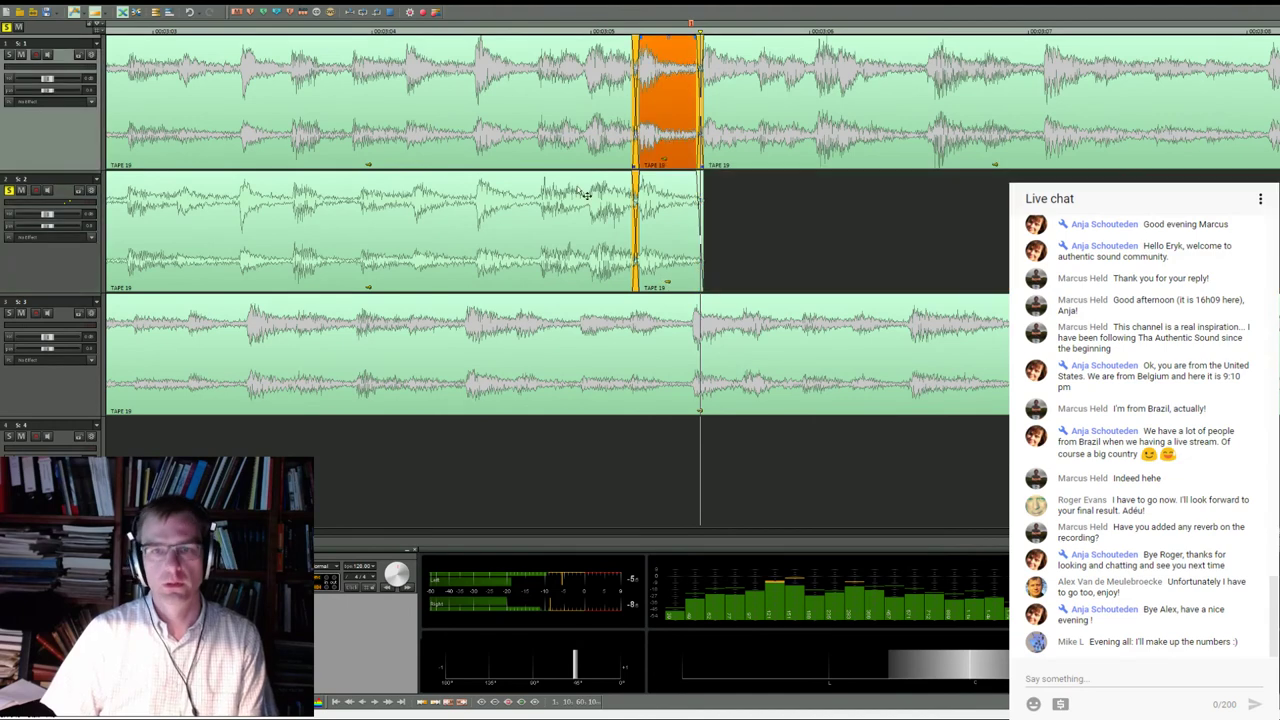
key("Delete")
left_click(490, 210)
key("Delete")
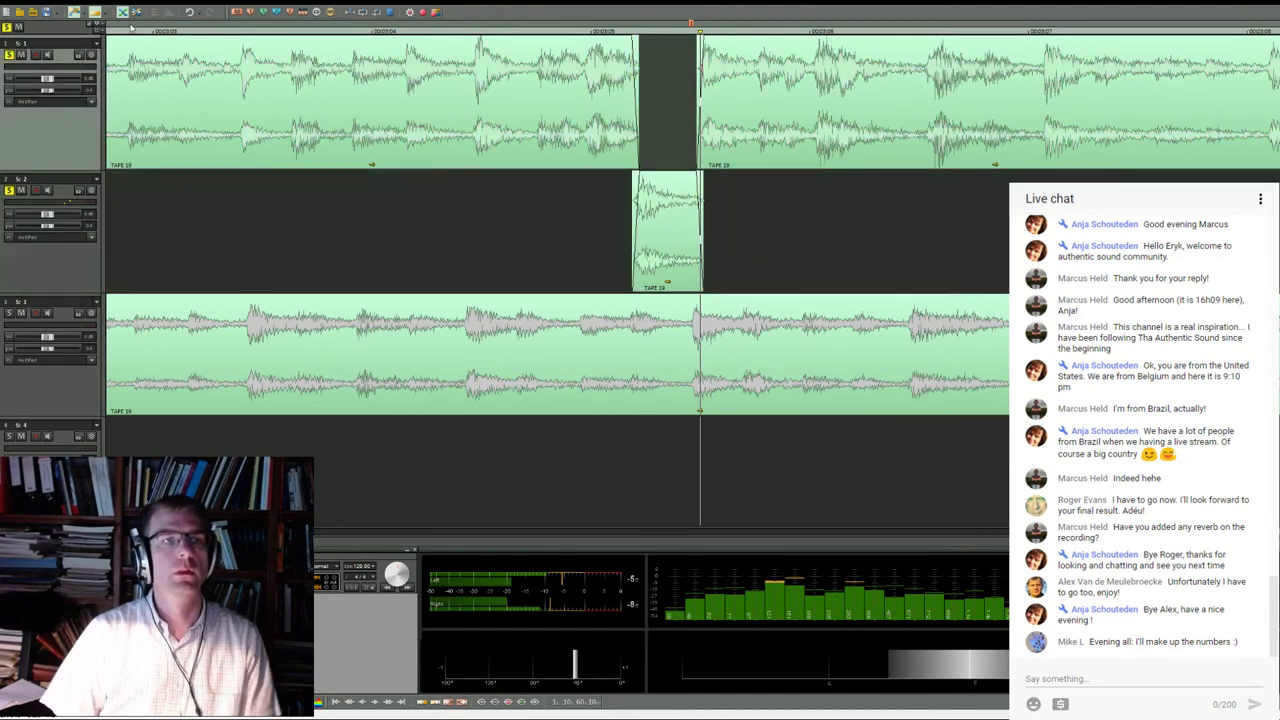
Play back the join and extend the end of the short track 2 insert to about 3:06.3
scroll(437, 127, "down", 4)
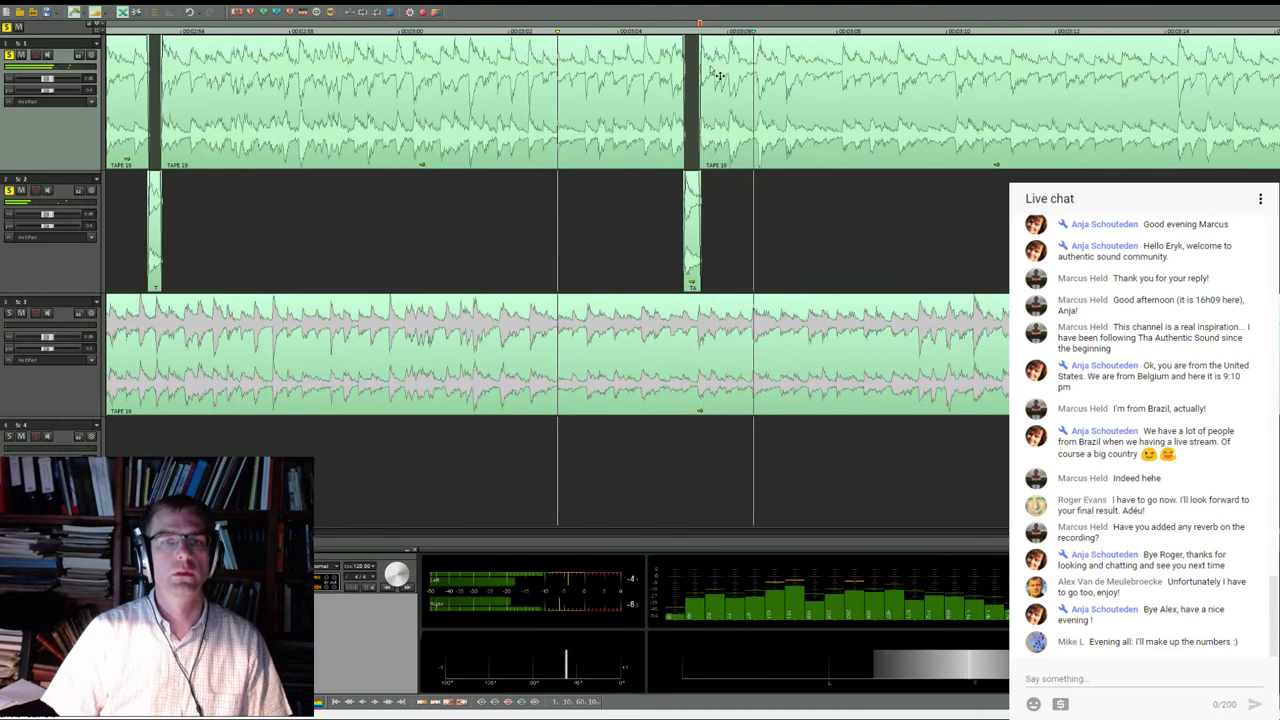
left_click(682, 31)
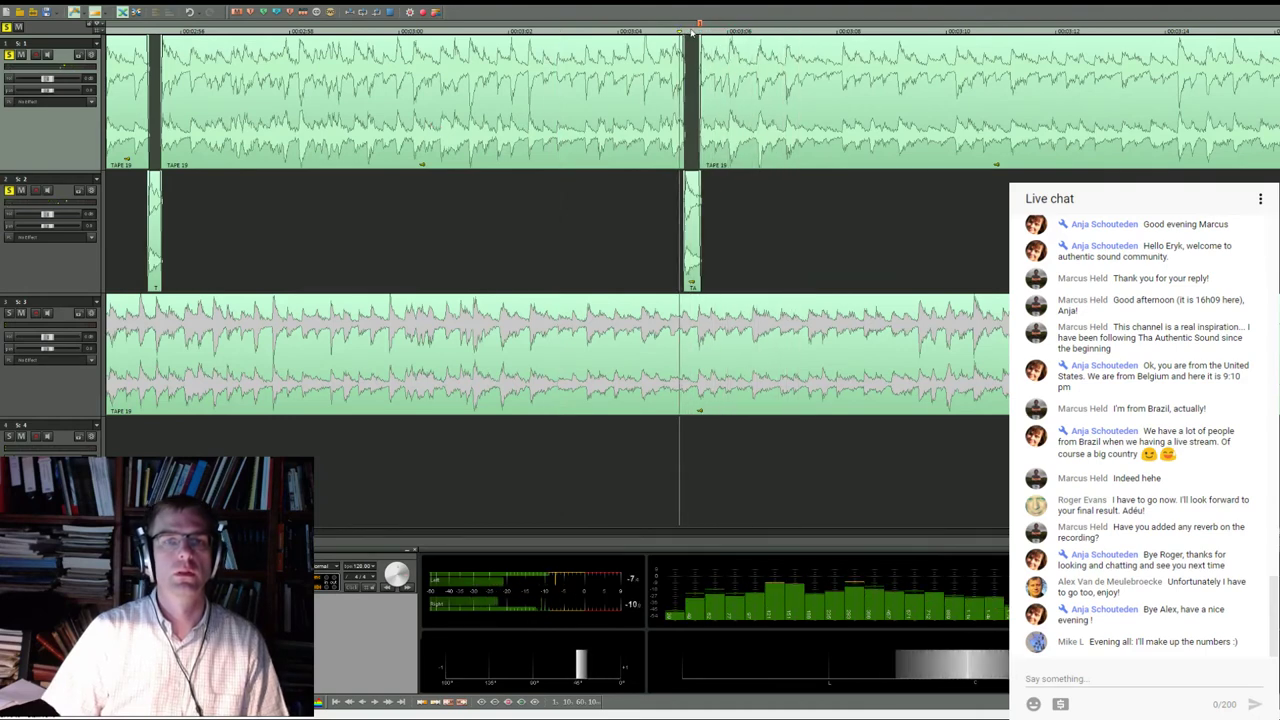
scroll(700, 230, "up", 3)
left_click(728, 230)
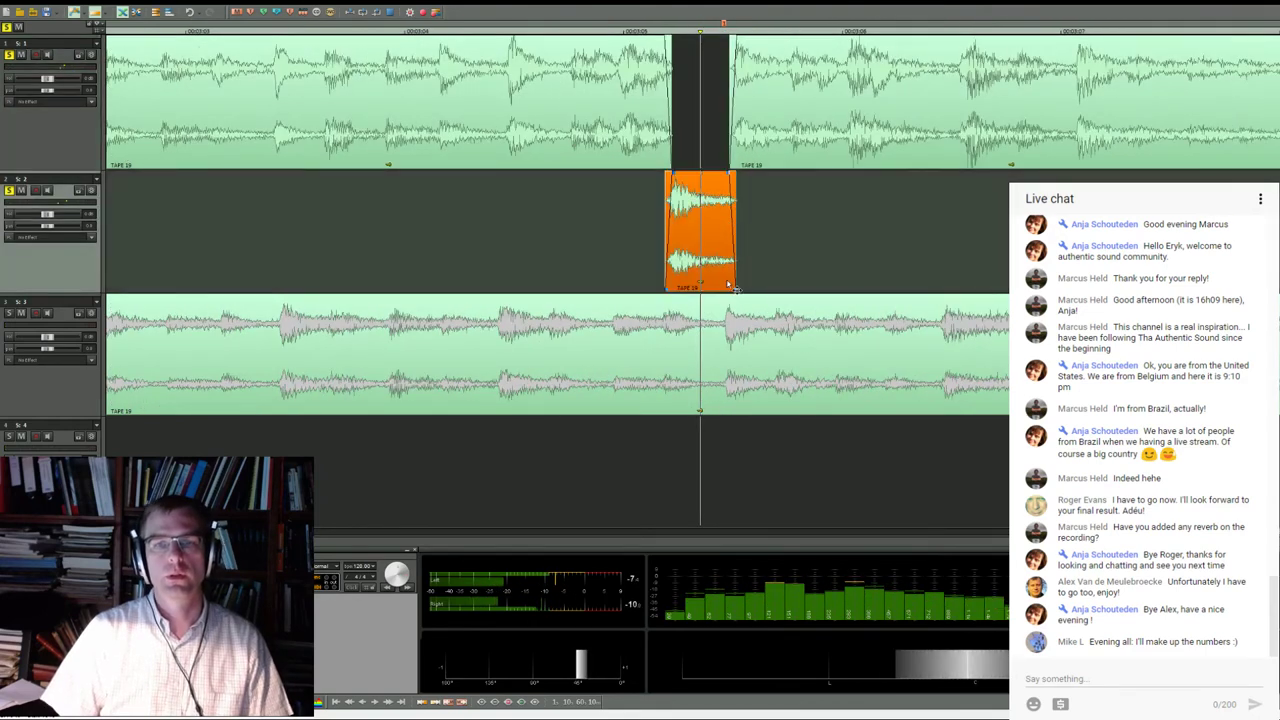
left_click_drag(741, 297, 930, 288)
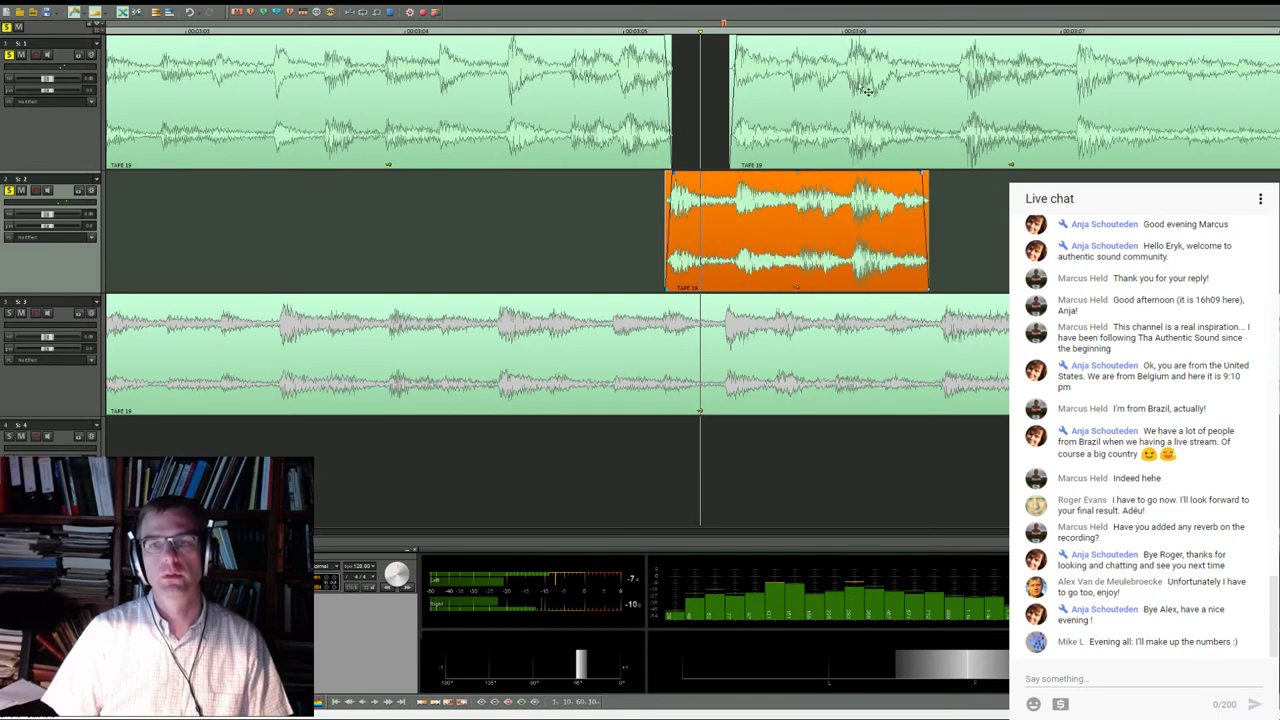
Split tracks 1 and 2 at about 3:06, deleting the track 1 piece before the cut and the track 2 piece after it
left_click(851, 31)
left_click(877, 82)
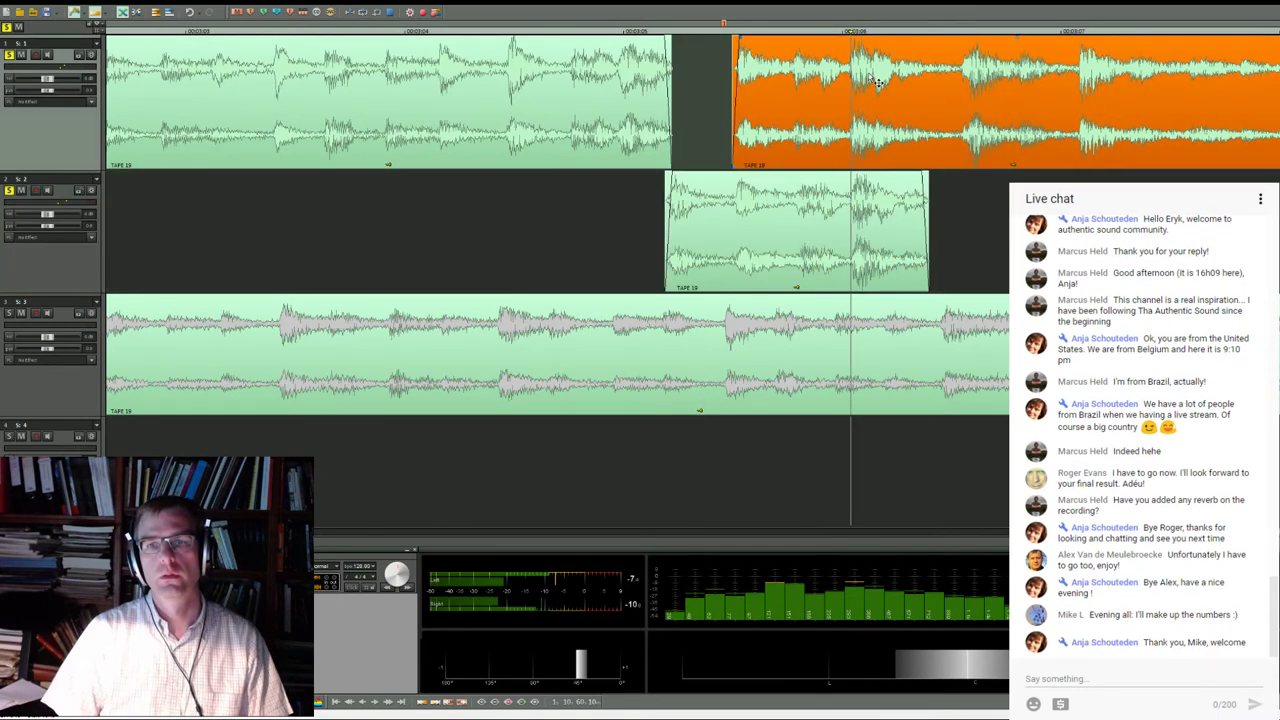
left_click(890, 198)
key("s")
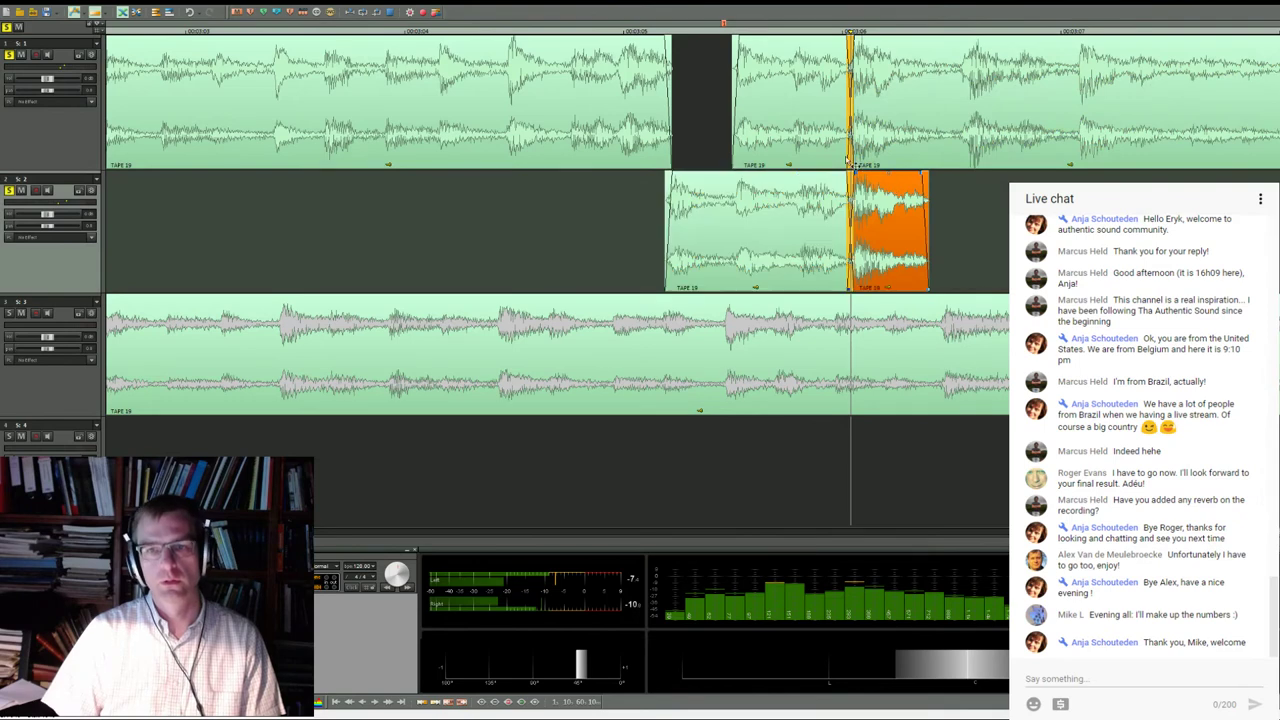
key("Delete")
Play back the edited transition and continue listening through the closing passage on track 1
left_click(238, 28)
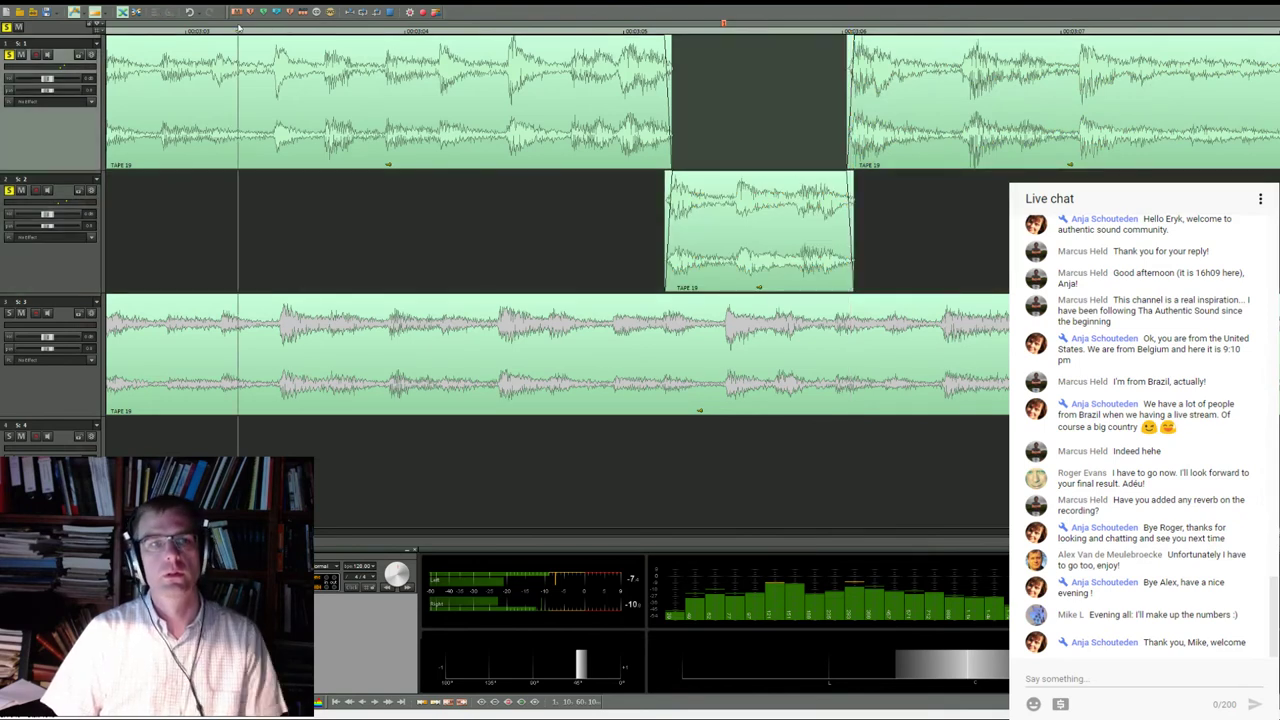
key("space")
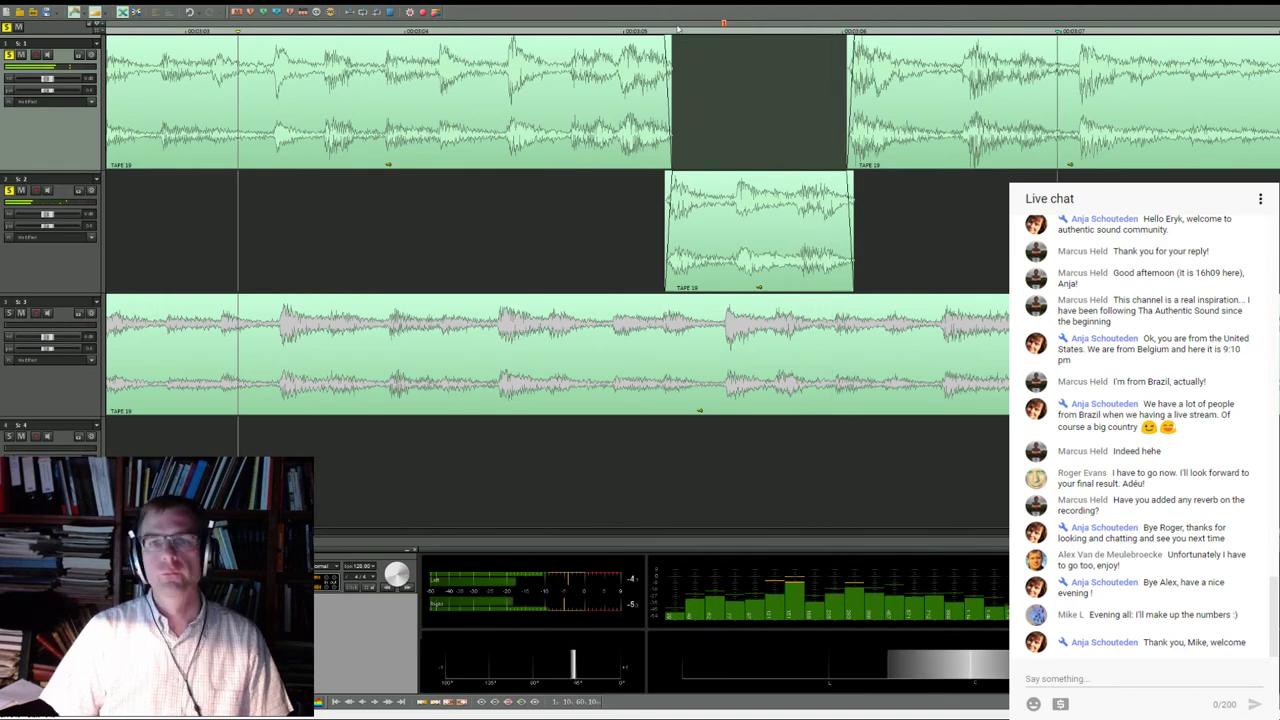
scroll(596, 24, "down", 3)
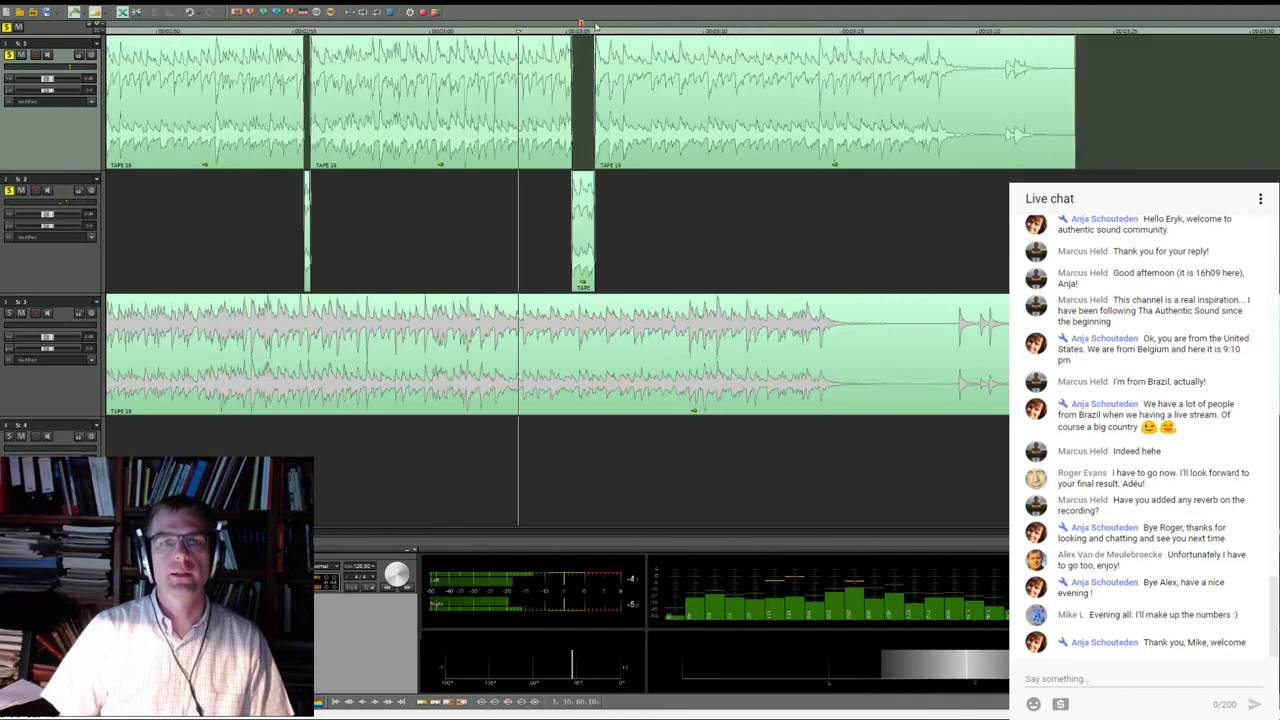
key("space")
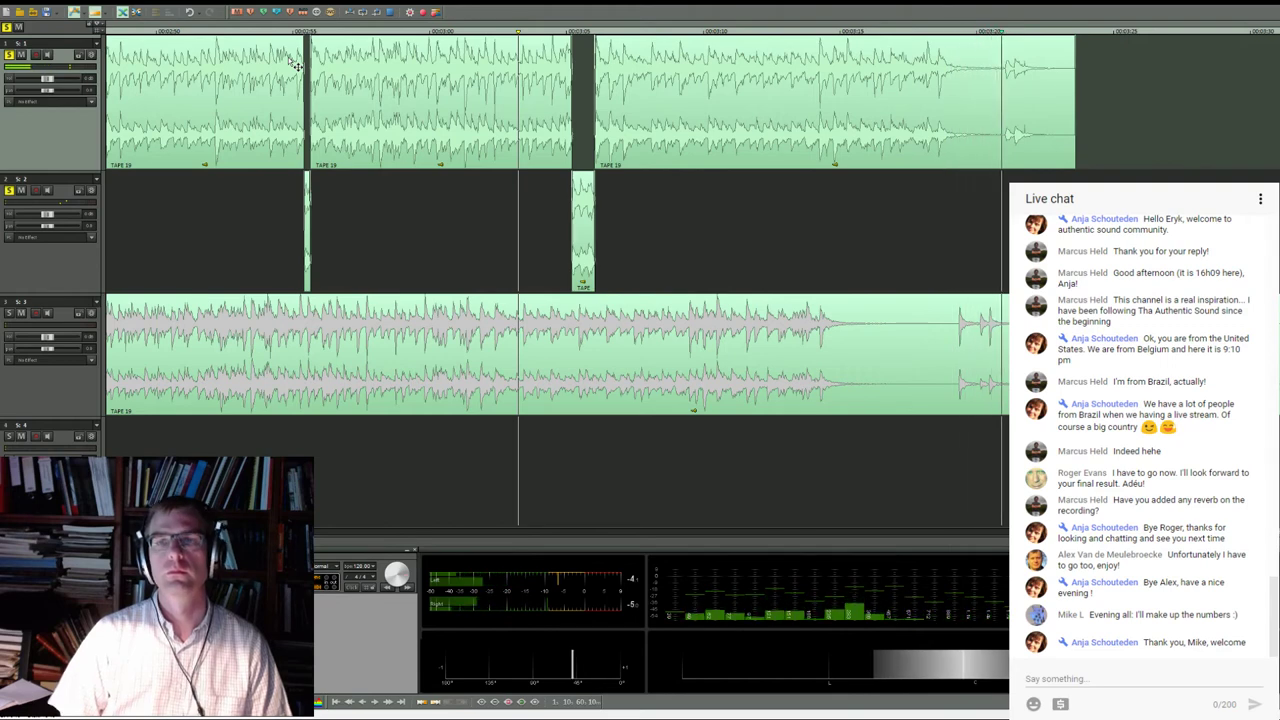
key("space")
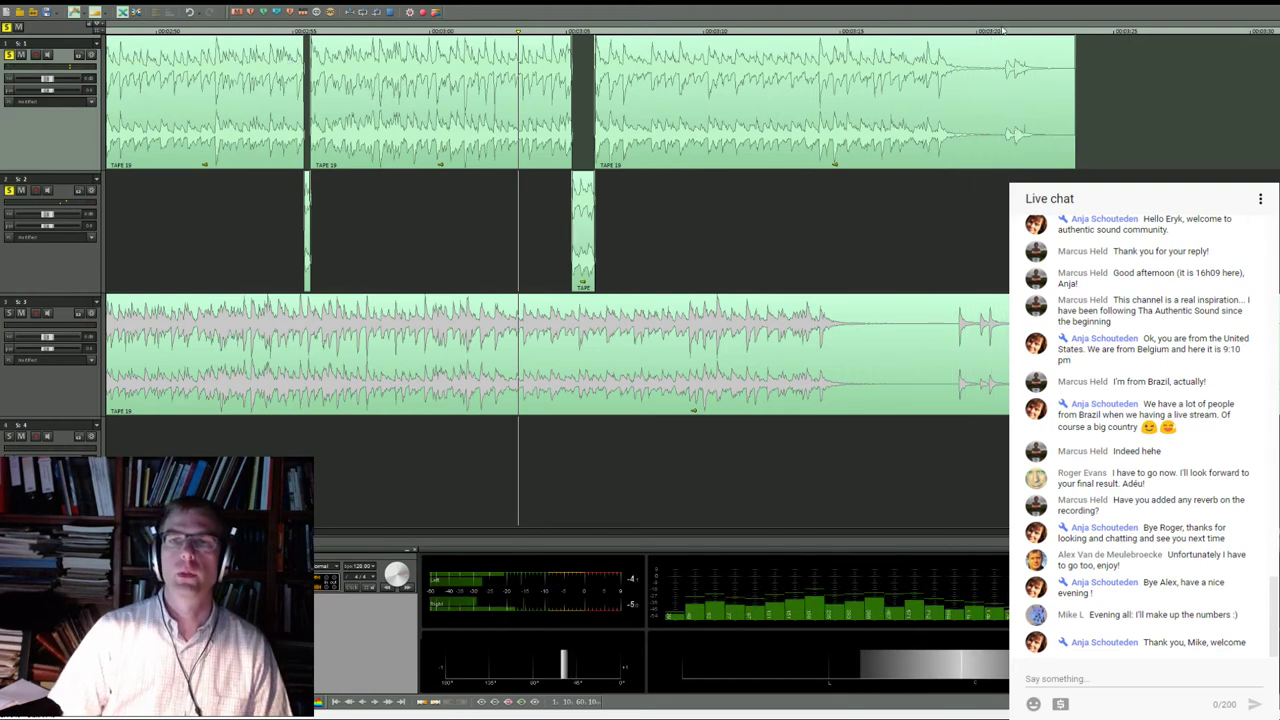
Move the next track 2 clip earlier so its opening notes line up with the last notes of track 1 near 3:21
left_click(1003, 31)
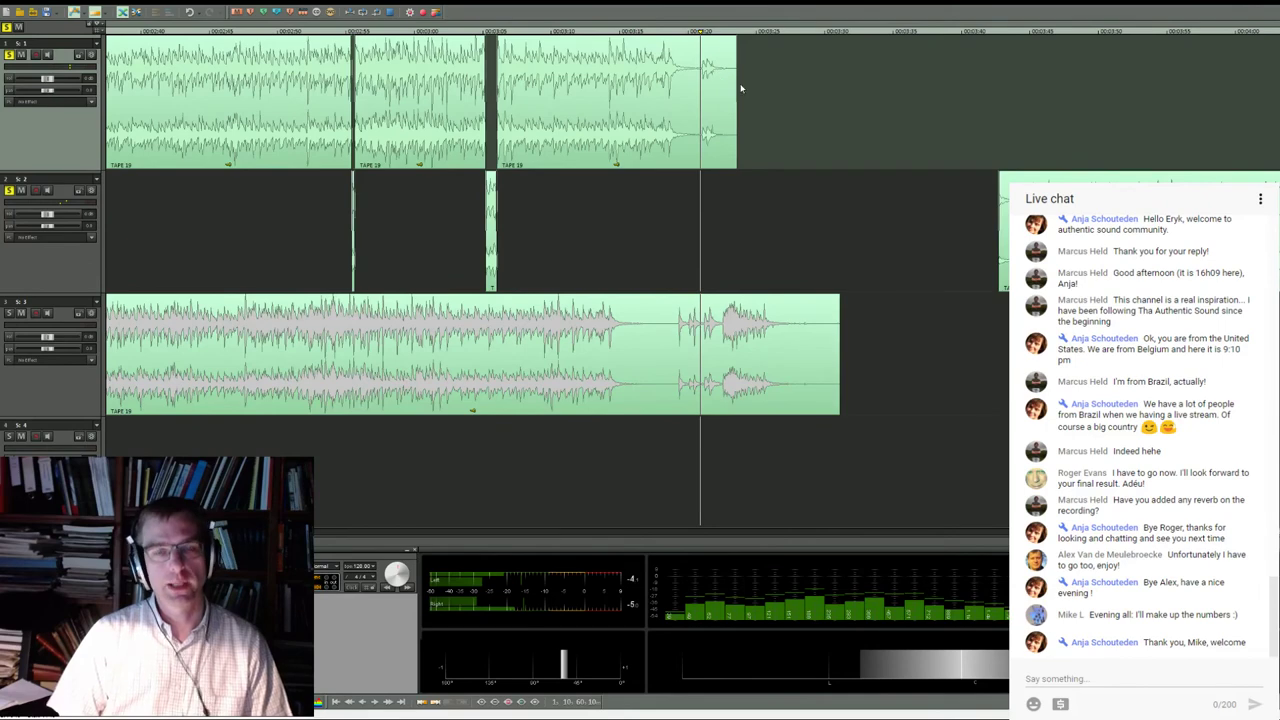
scroll(904, 225, "down", 2)
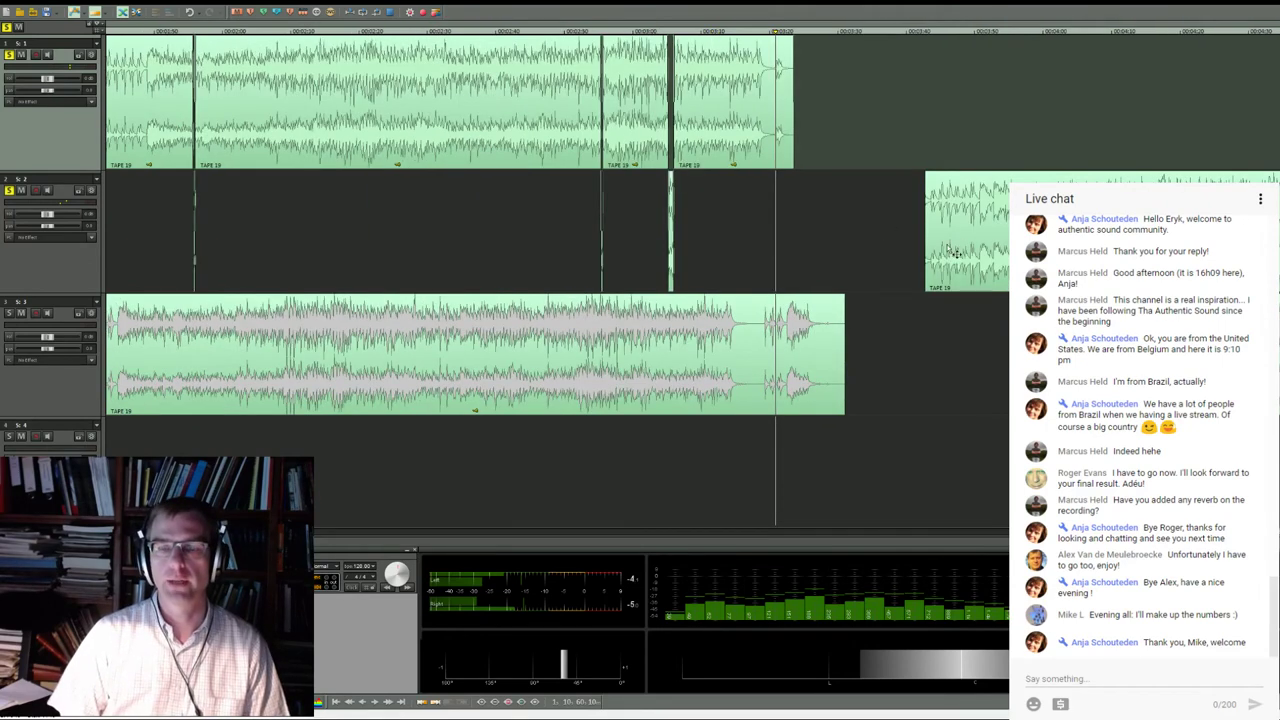
scroll(925, 264, "down", 2)
left_click_drag(921, 248, 771, 286)
scroll(783, 253, "up", 4)
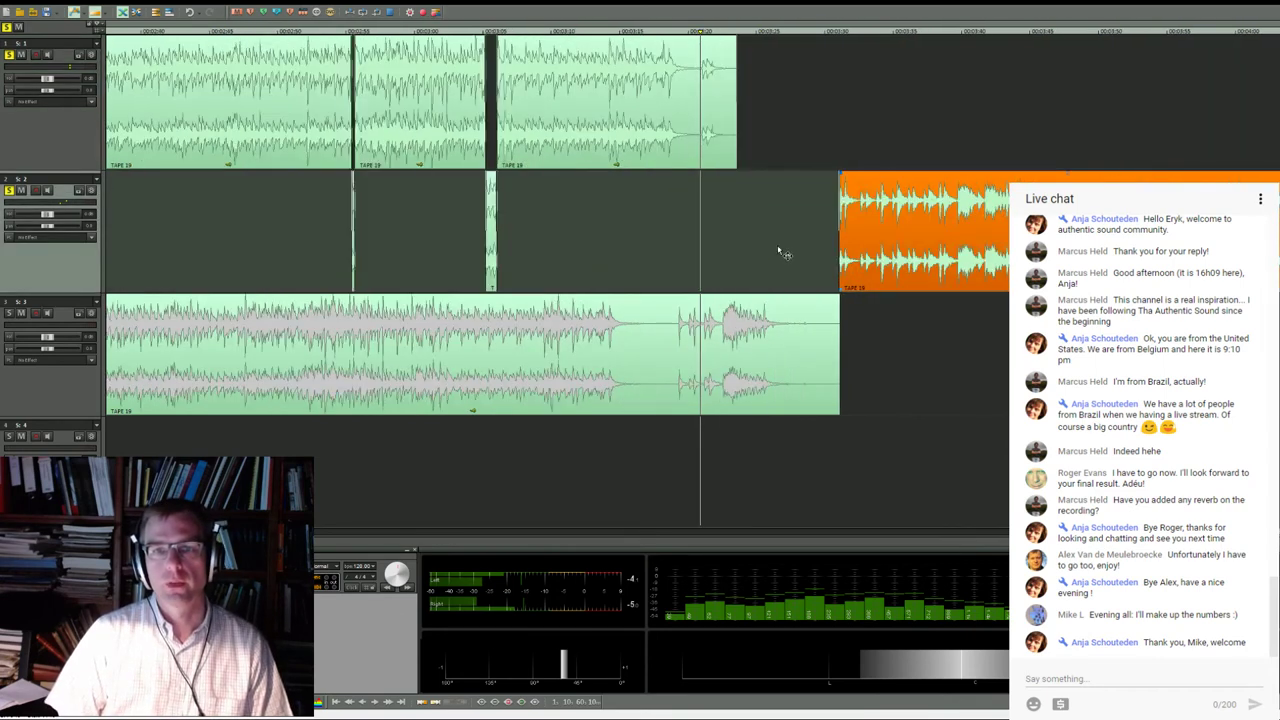
left_click_drag(872, 239, 717, 226)
scroll(720, 218, "up", 2)
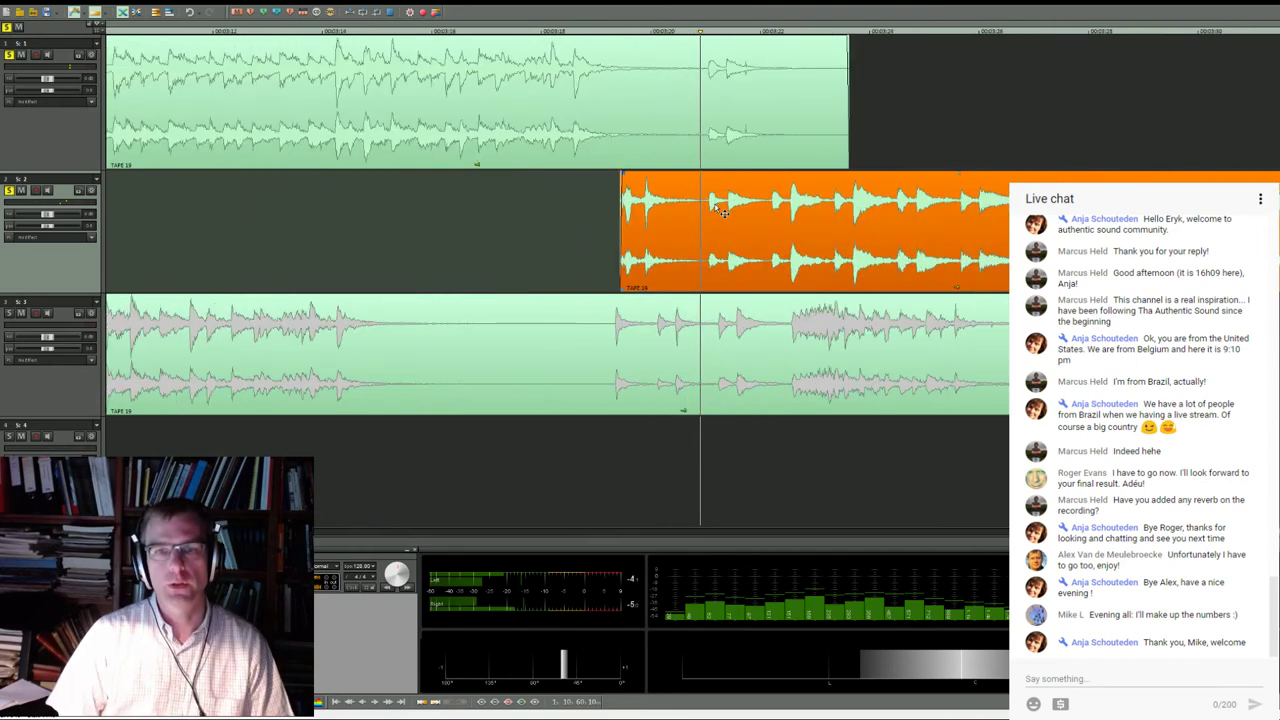
Split tracks 1 and 2 at about 3:20.8, deleting the end of the track 1 clip and the start of the track 2 clip
left_click(708, 25)
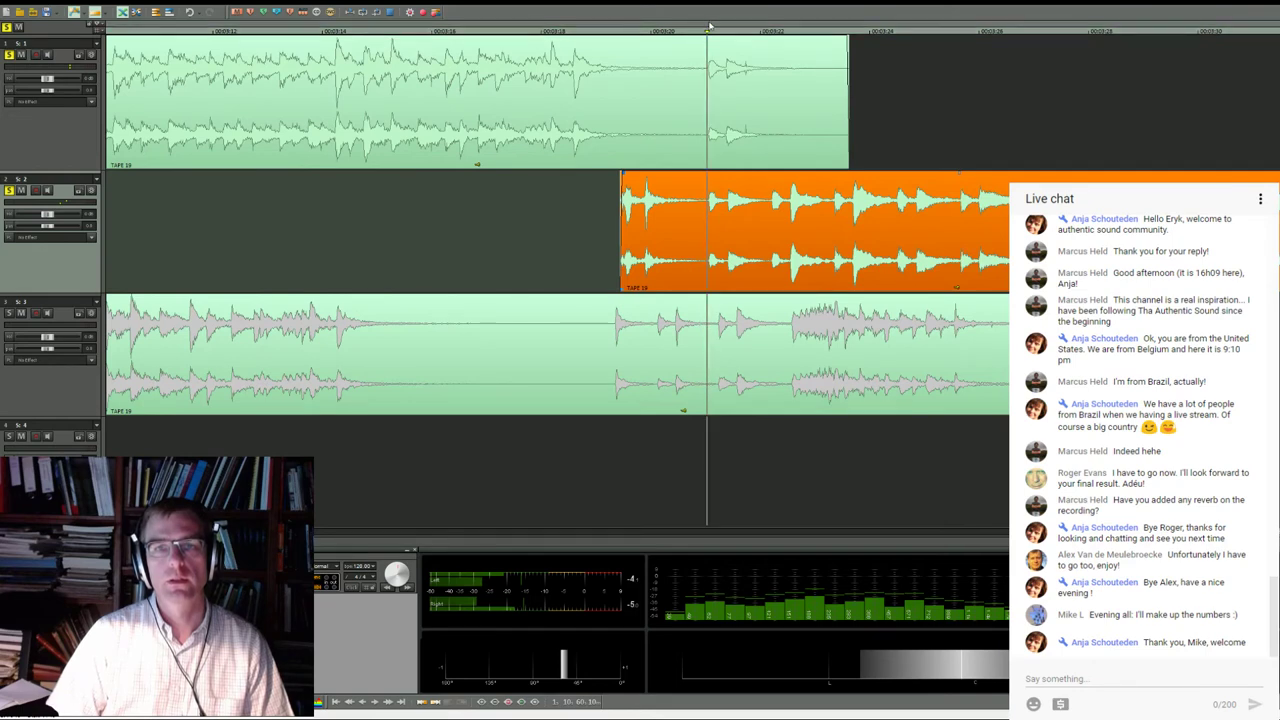
left_click(757, 145)
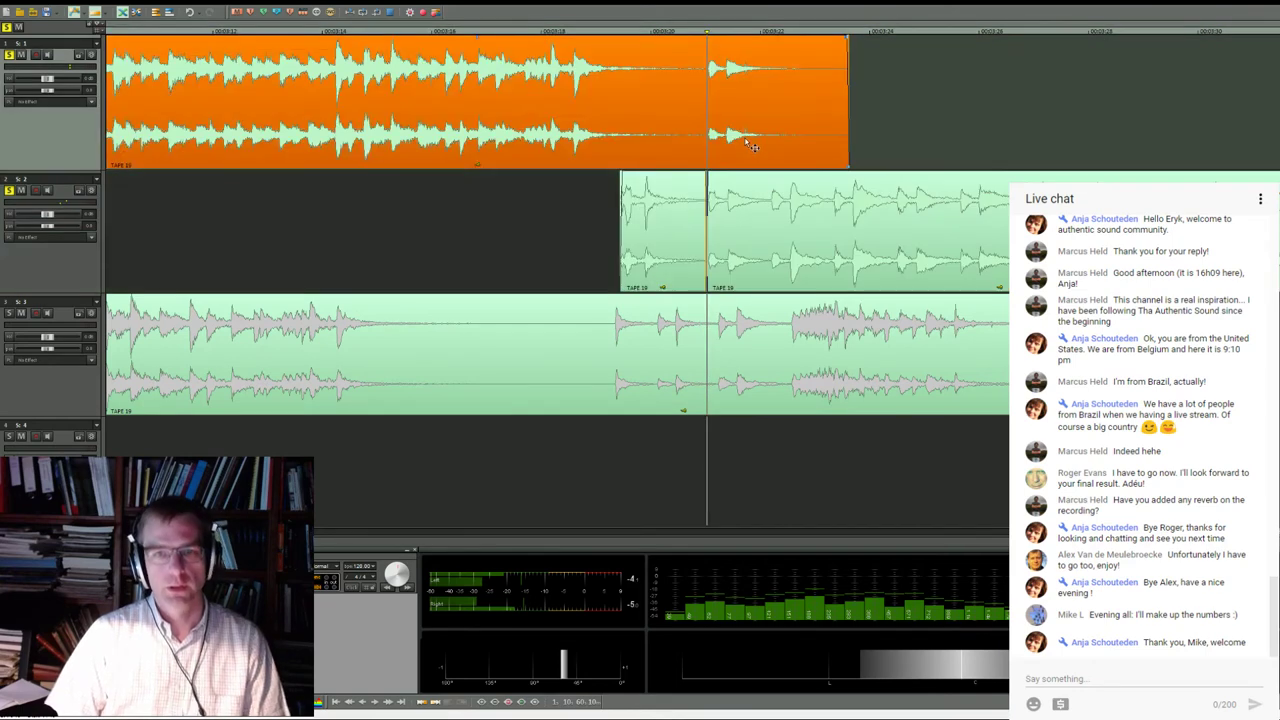
key("t")
key("Delete")
key("Delete")
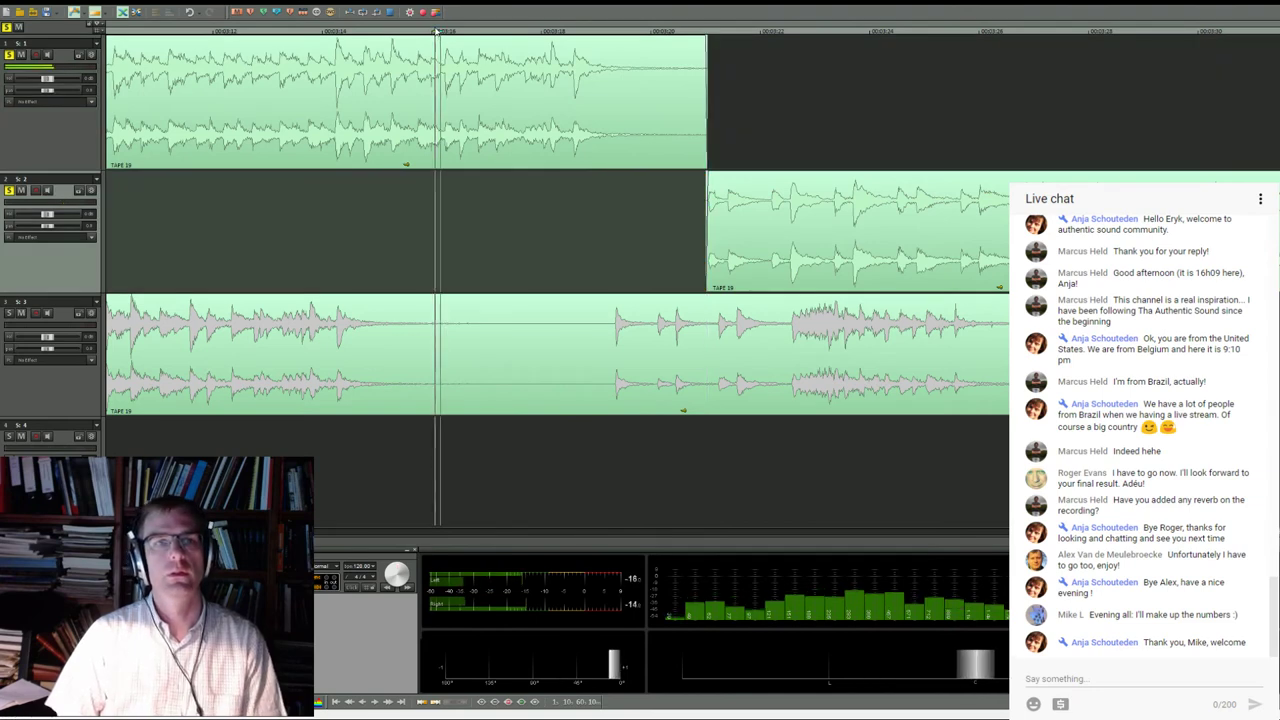
Listen past the new join, split the track 2 clip at about 3:30, and move its later part onto track 1
scroll(466, 128, "down", 1)
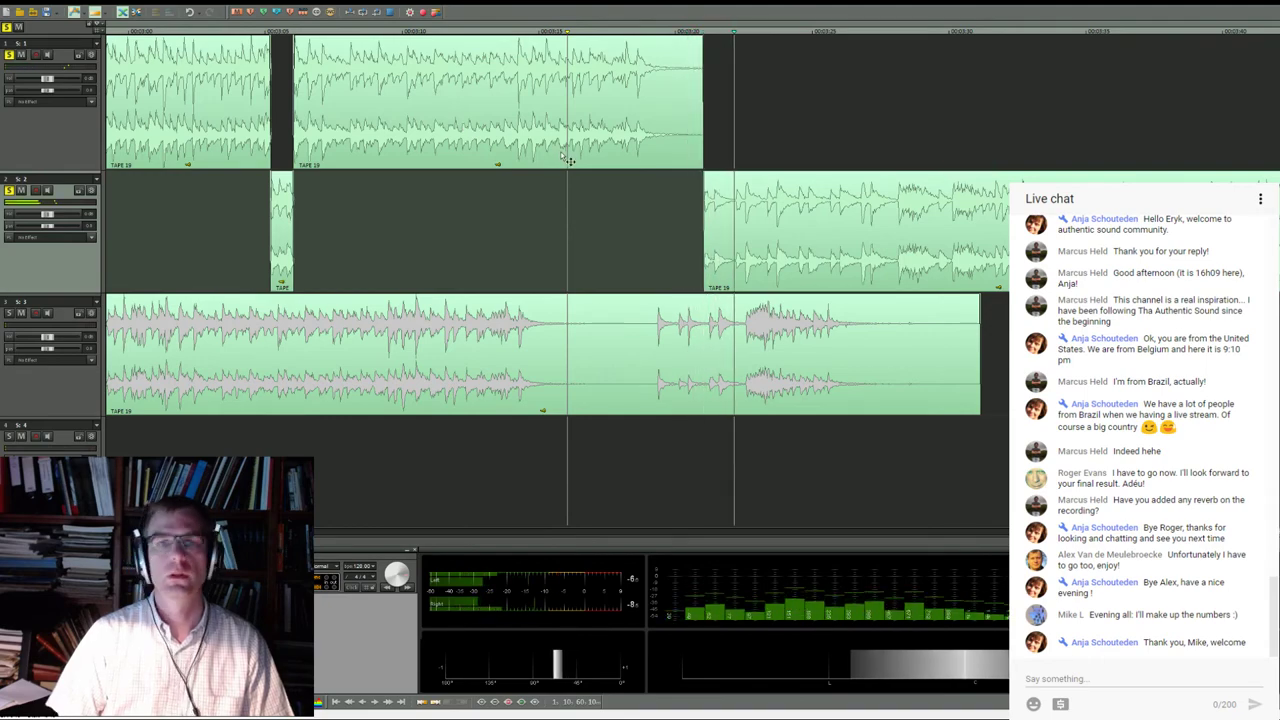
scroll(540, 150, "down", 2)
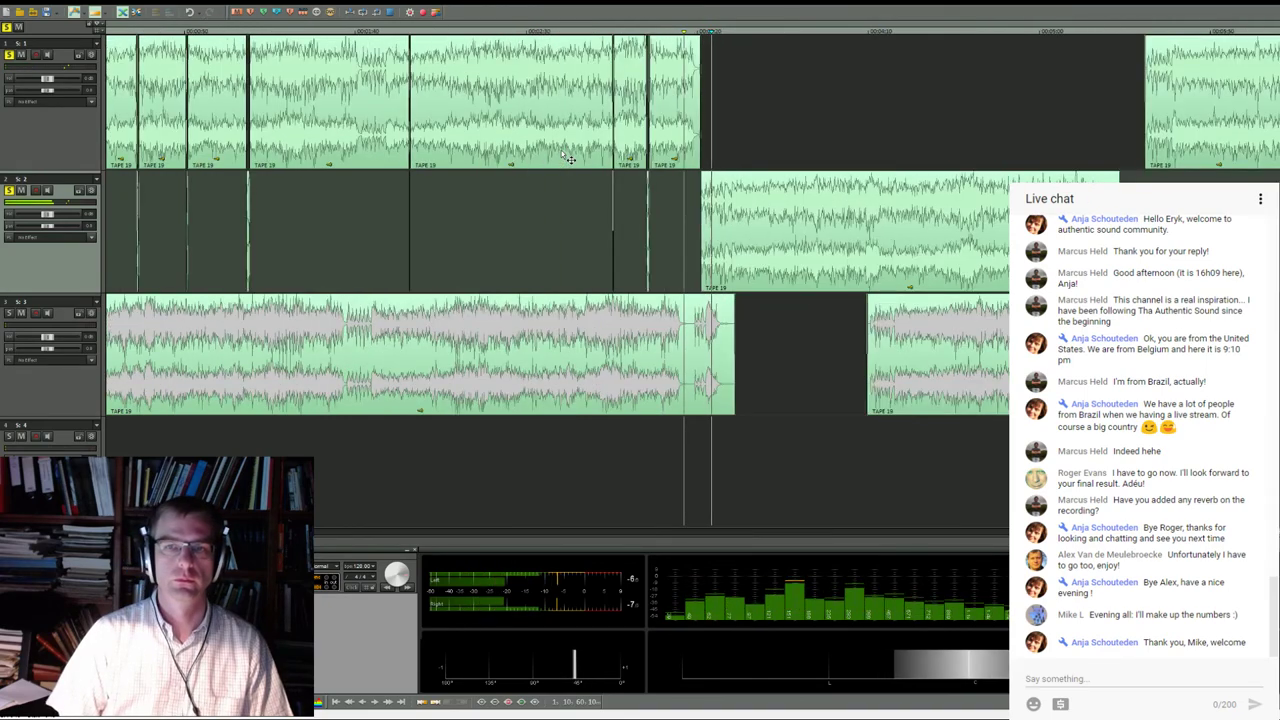
scroll(560, 160, "right", 3)
scroll(540, 168, "left", 2)
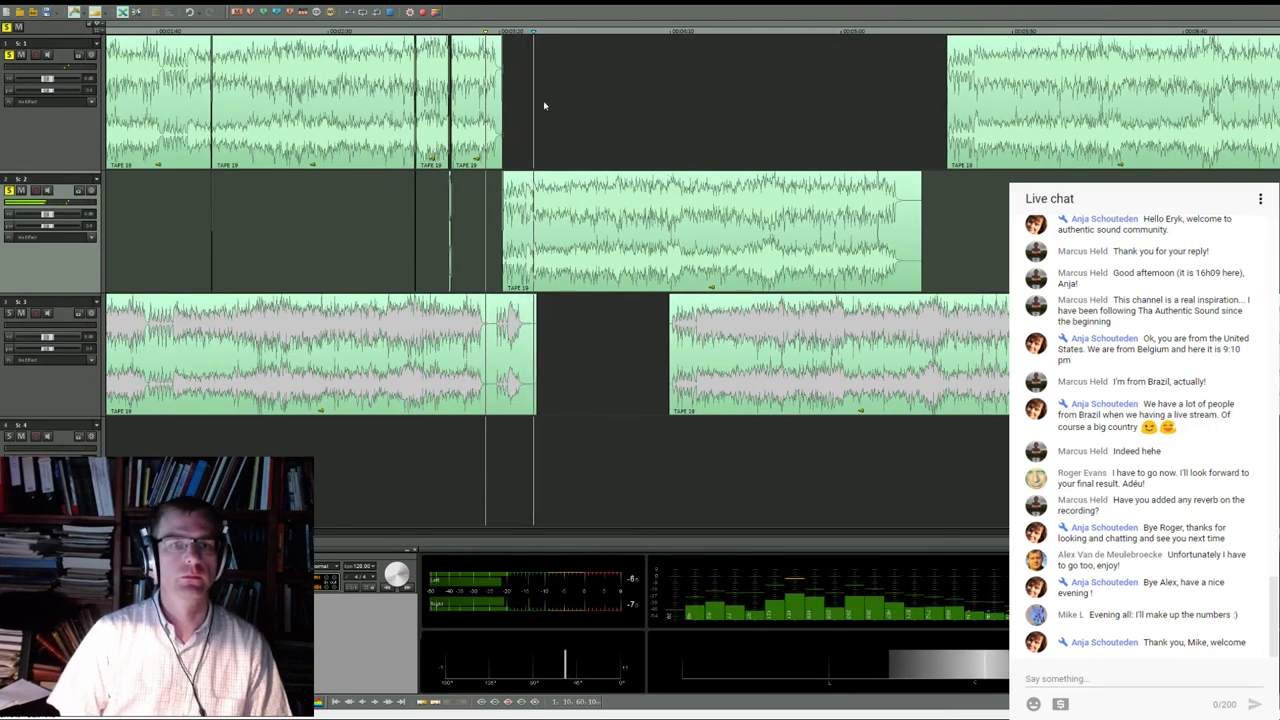
scroll(554, 166, "up", 5)
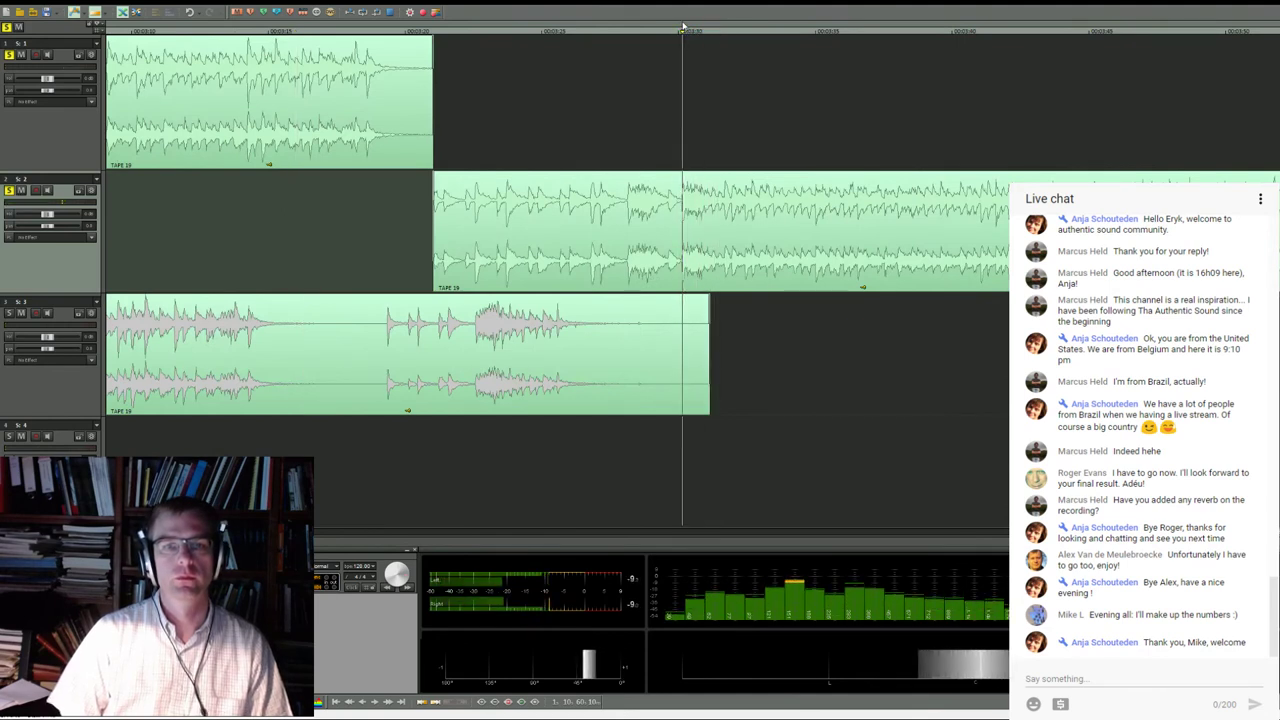
left_click(684, 26)
key("t")
left_click_drag(700, 233, 613, 135)
Shift the moved track 1 clip slightly earlier so its chord lines up with the matching track 2 chord at about 3:28
scroll(660, 65, "up", 3)
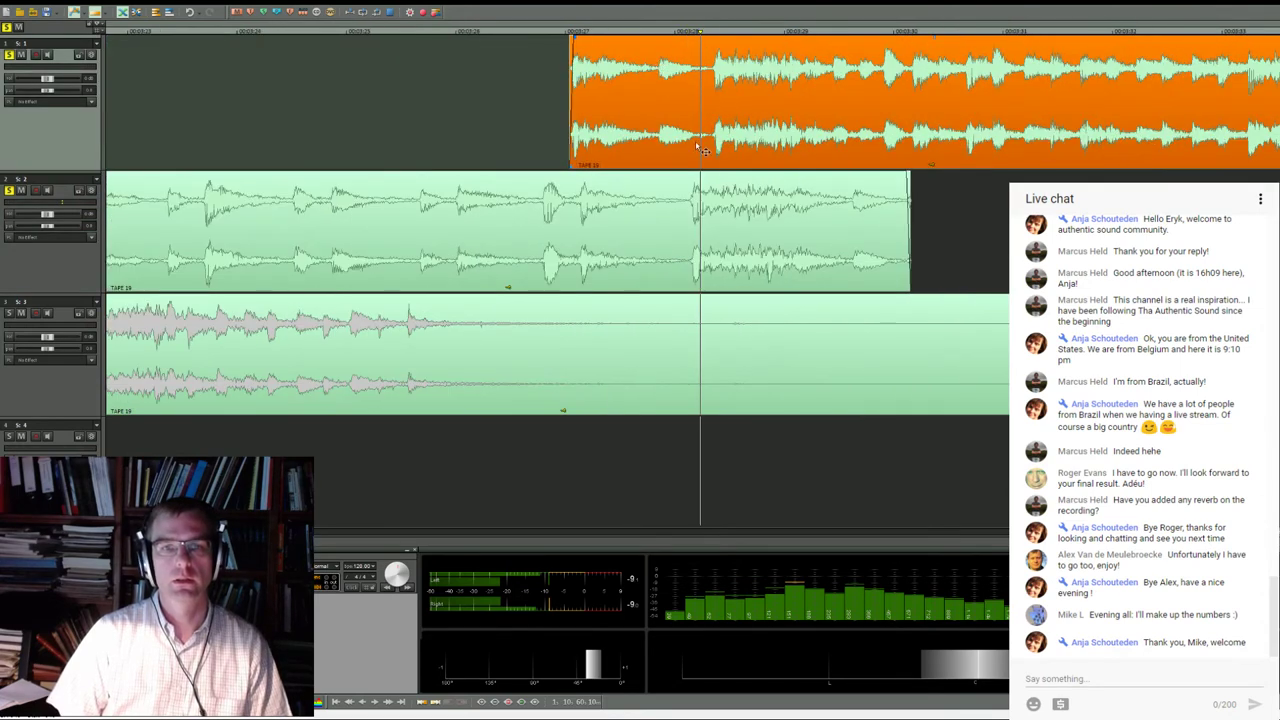
left_click(689, 28)
left_click_drag(720, 70, 697, 68)
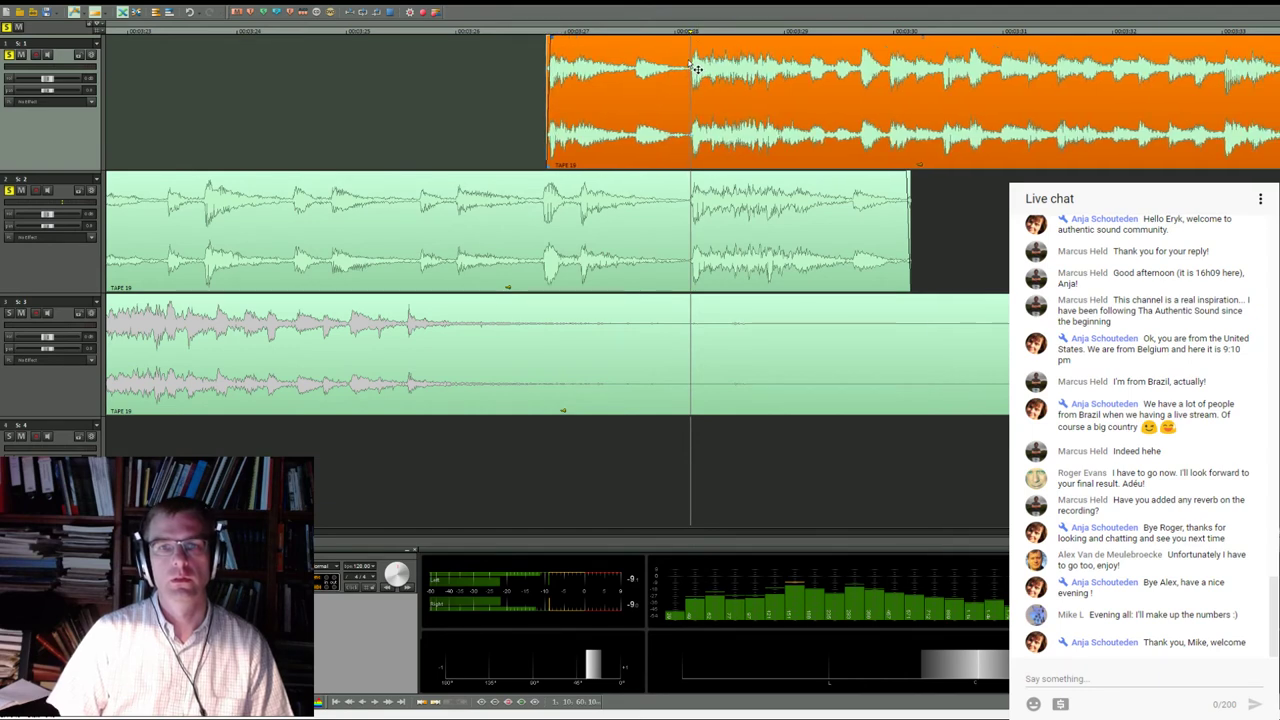
Split tracks 1 and 2 at about 3:28, delete the overlapping pieces around the cut, and play back the join
key("t")
left_click(723, 224)
key("t")
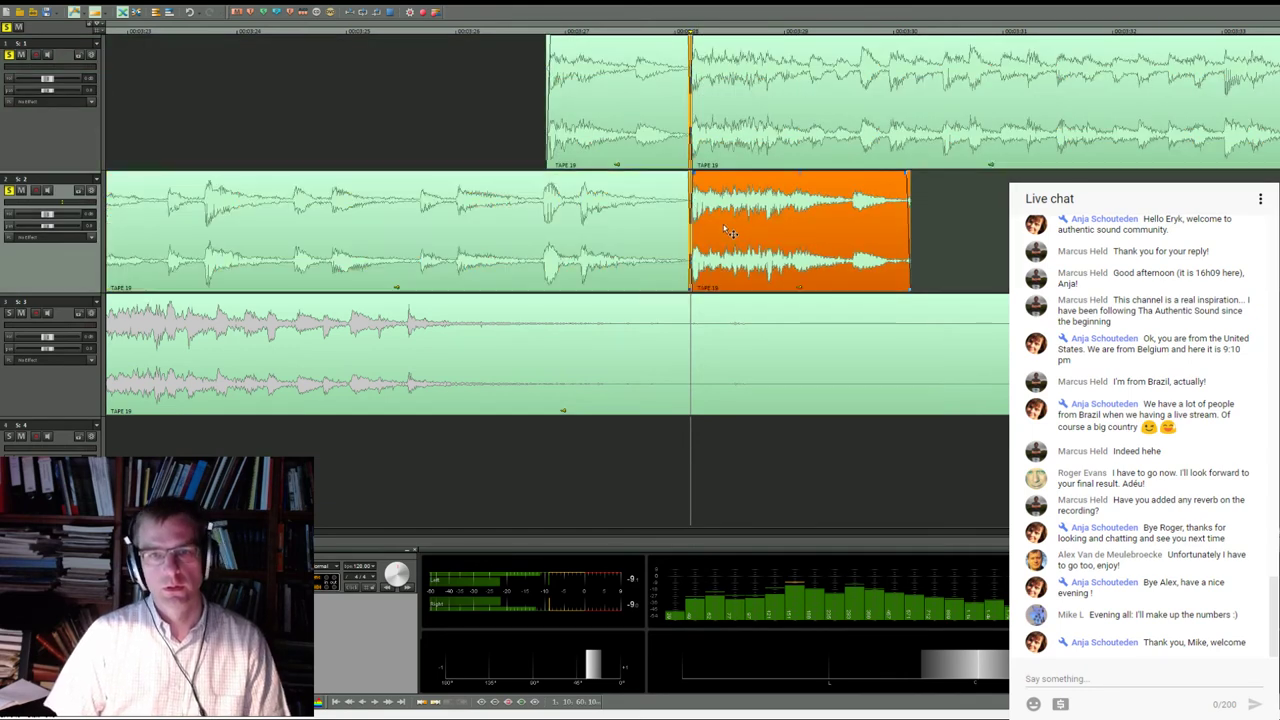
key("Delete")
left_click(620, 100)
key("Delete")
left_click(532, 30)
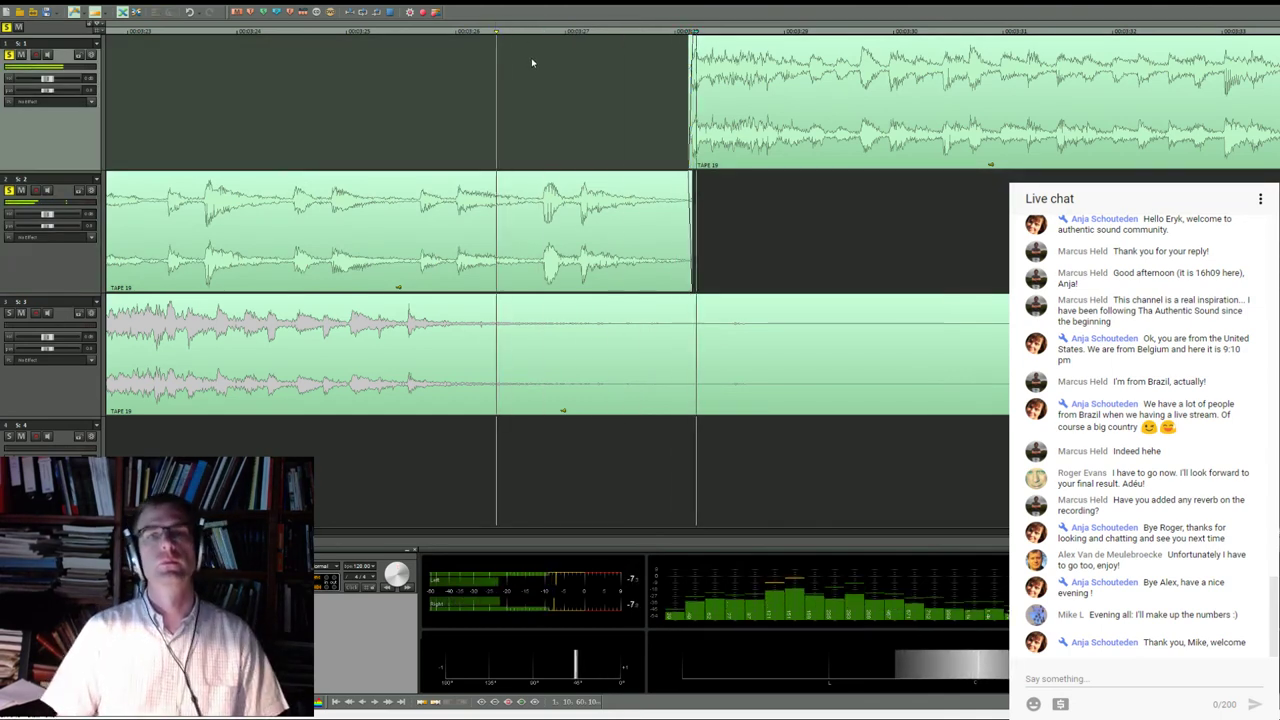
scroll(549, 172, "down", 2)
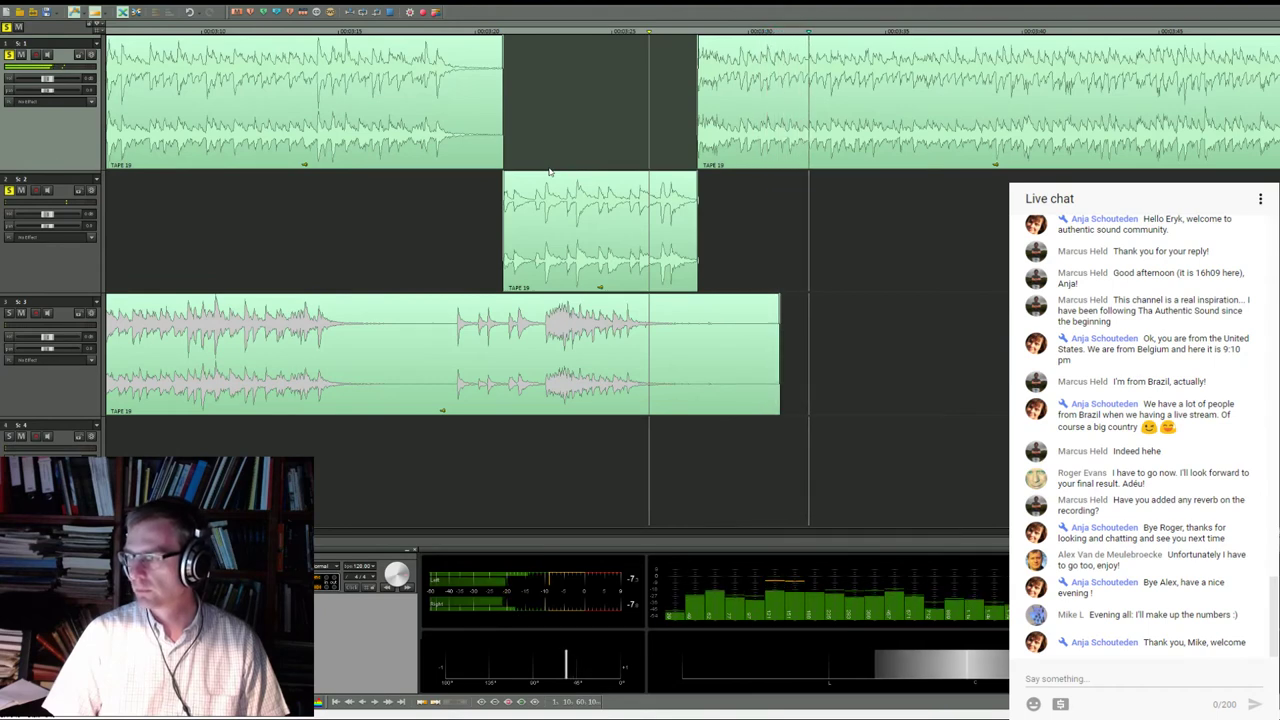
Listen to track 1 past the 3:28 join and mark the next edit point at about 3:31
left_click(742, 33)
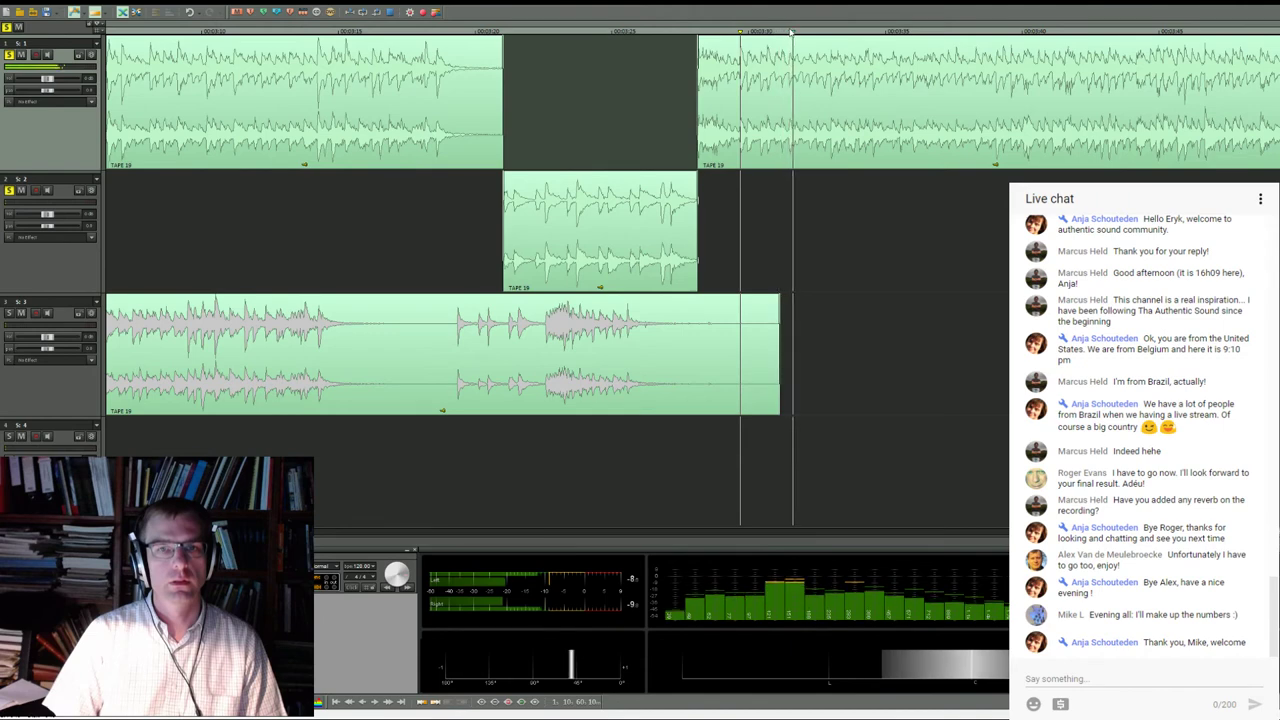
left_click(790, 33)
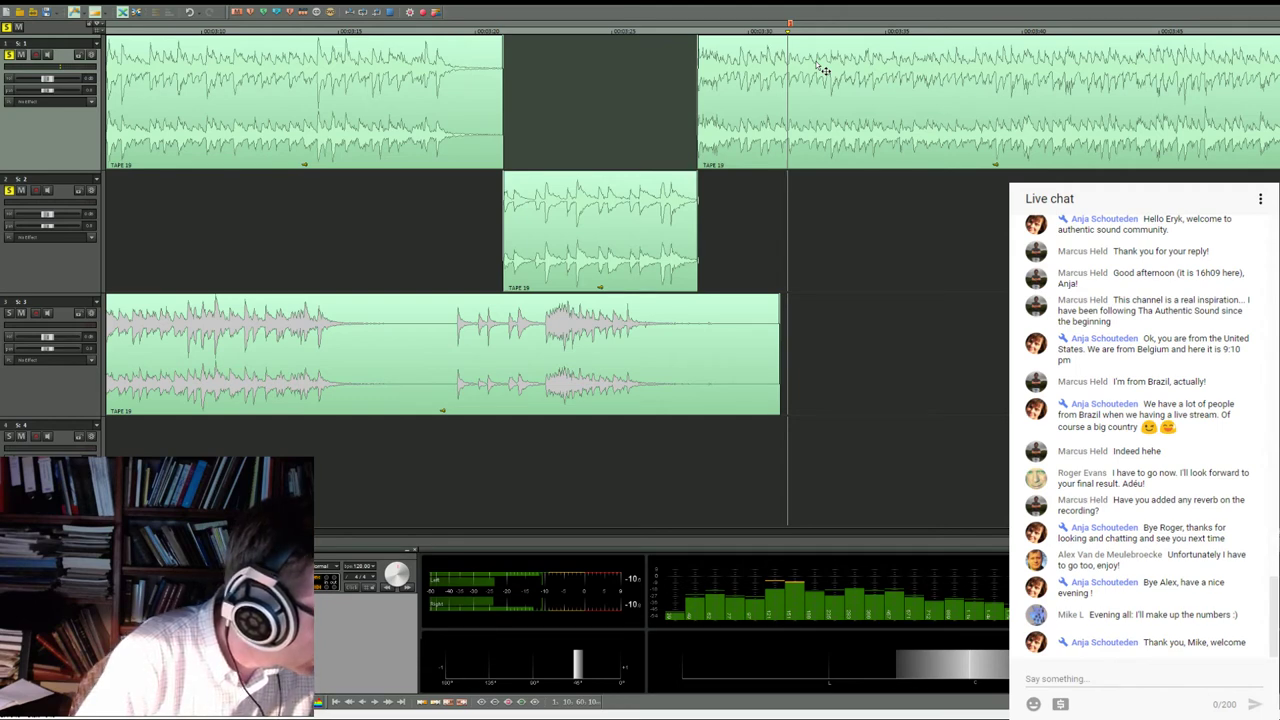
Try the fourth track 3 clip by copying it onto track 1 near 8:00 and playing its opening, and delete the copy
scroll(822, 68, "down", 3)
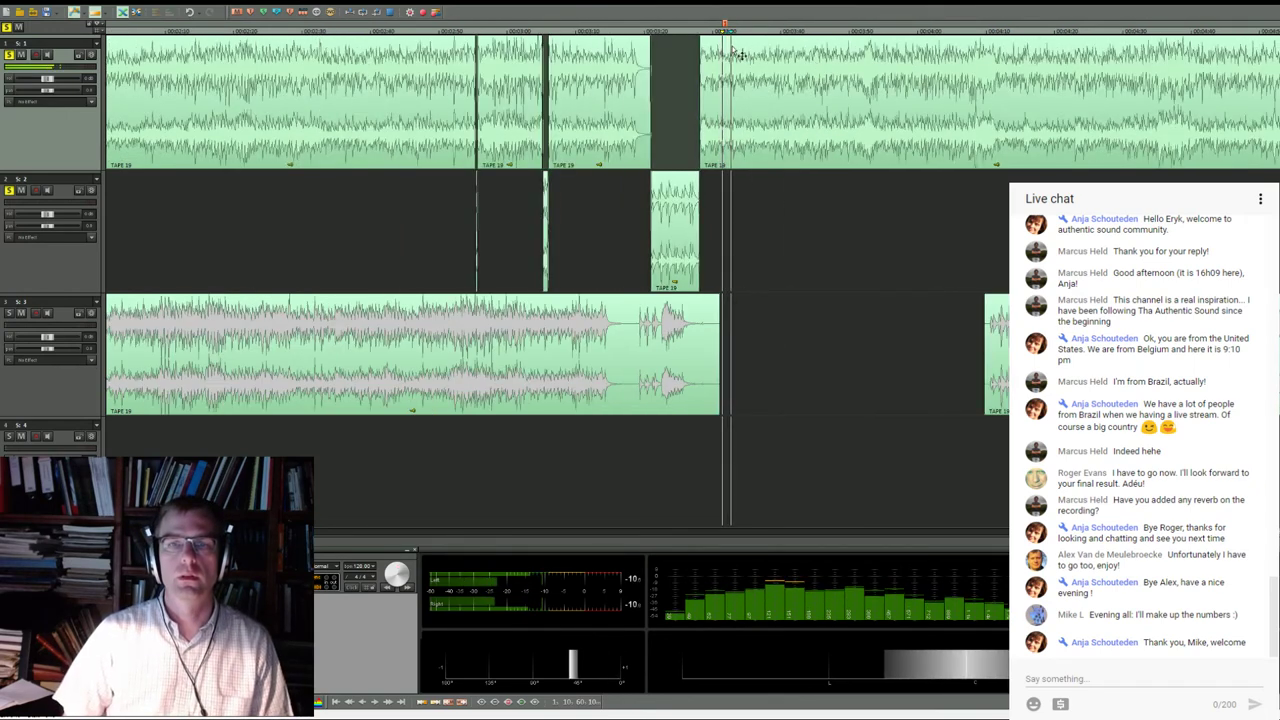
scroll(745, 173, "down", 2)
scroll(745, 173, "down", 2)
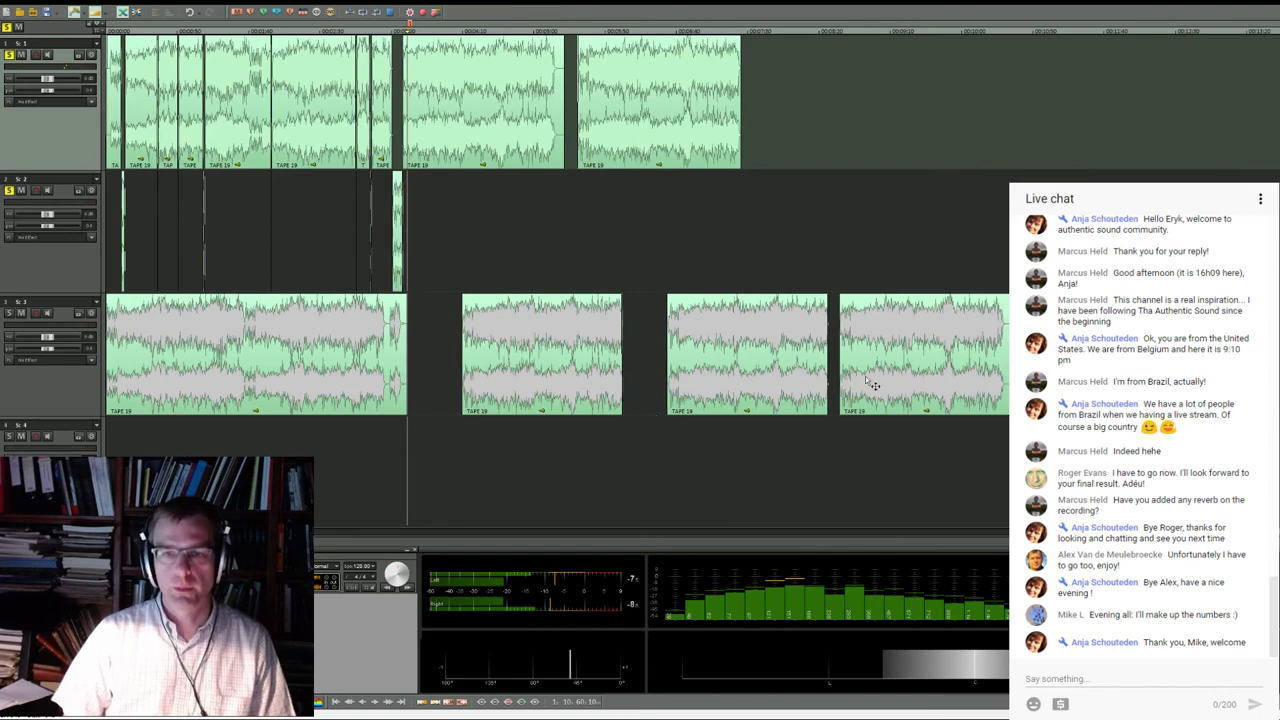
left_click(897, 380)
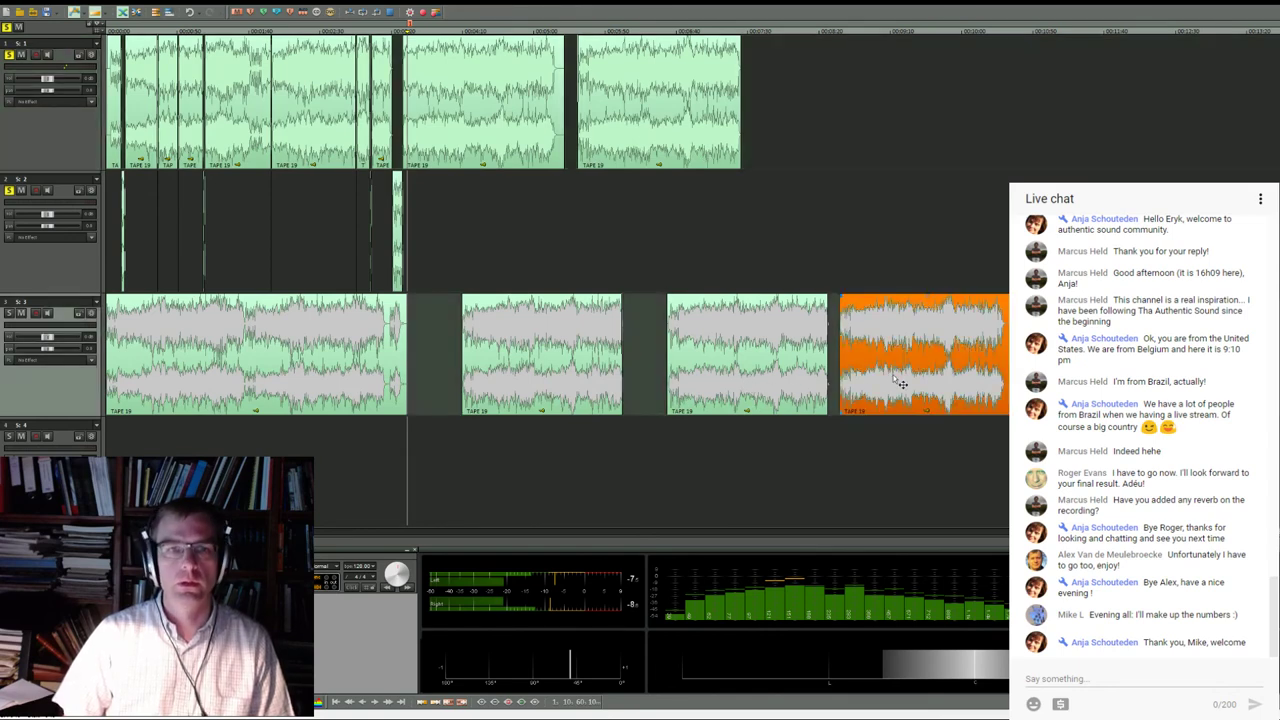
left_click_drag(898, 382, 853, 133)
left_click(805, 29)
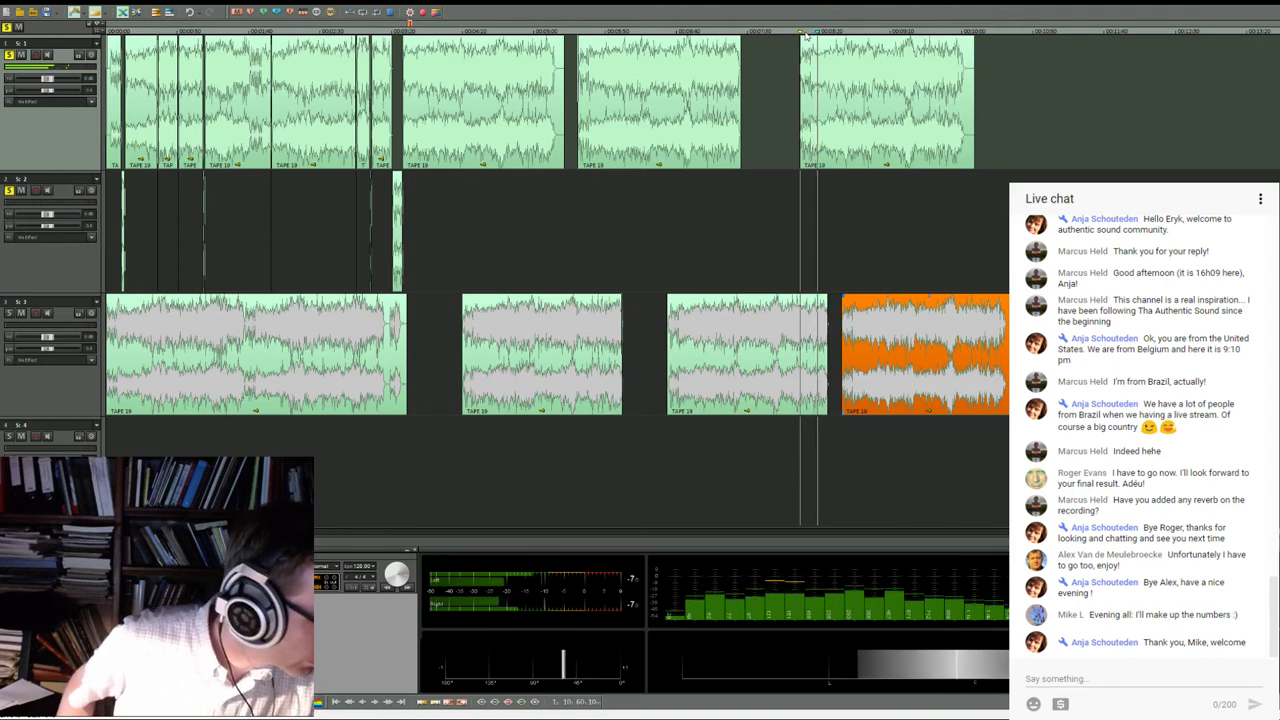
key("space")
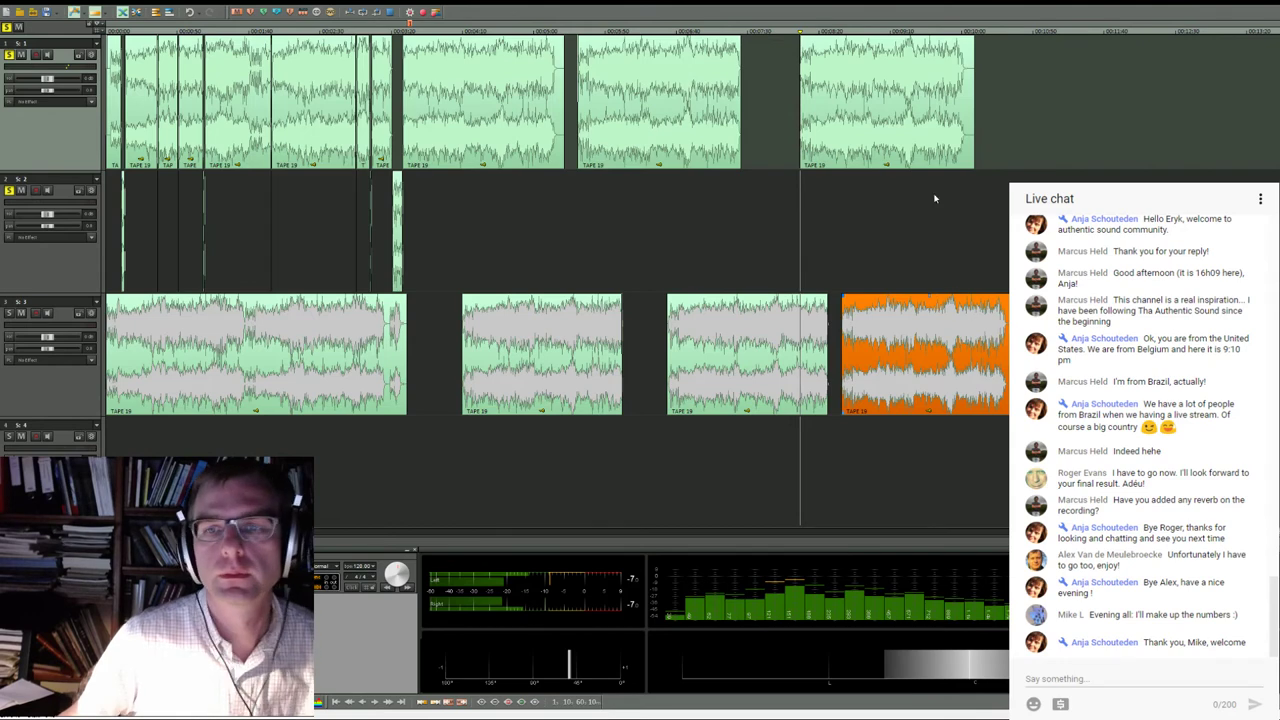
left_click(897, 135)
key("Delete")
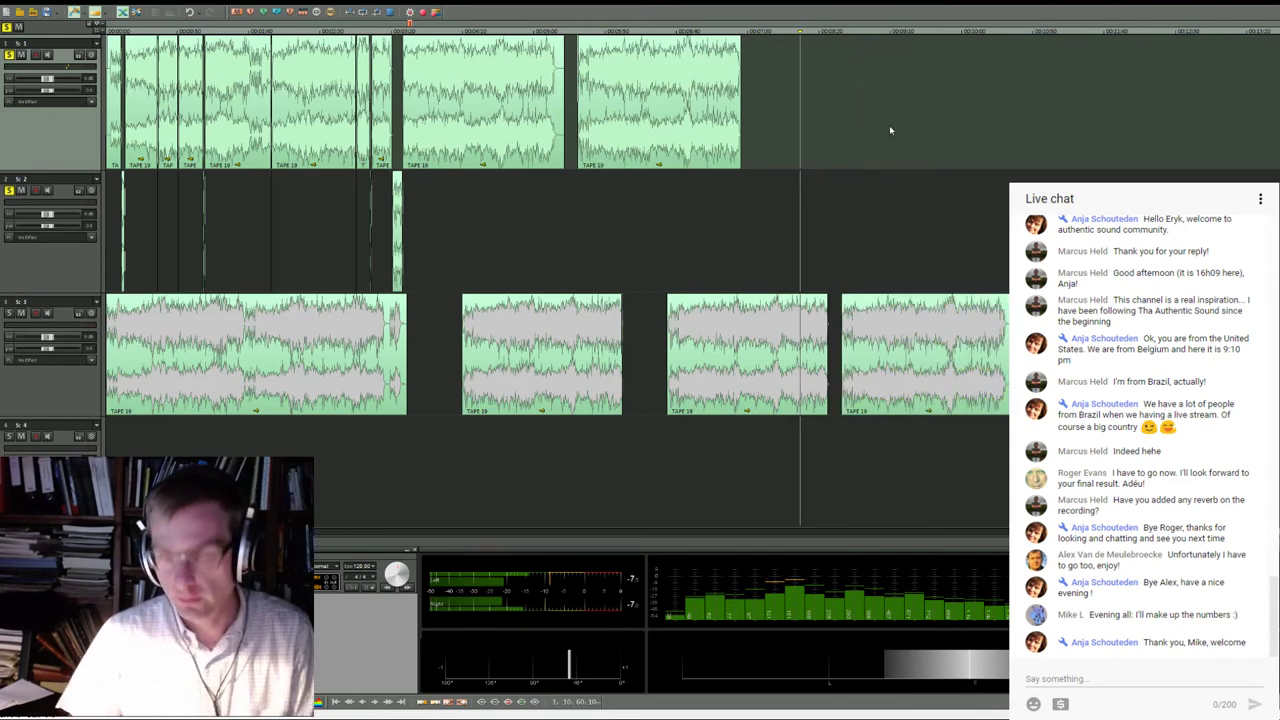
Copy the third track 3 clip onto track 1 just before 8:00 and listen to its opening
left_click(728, 399)
left_click_drag(713, 390, 834, 132)
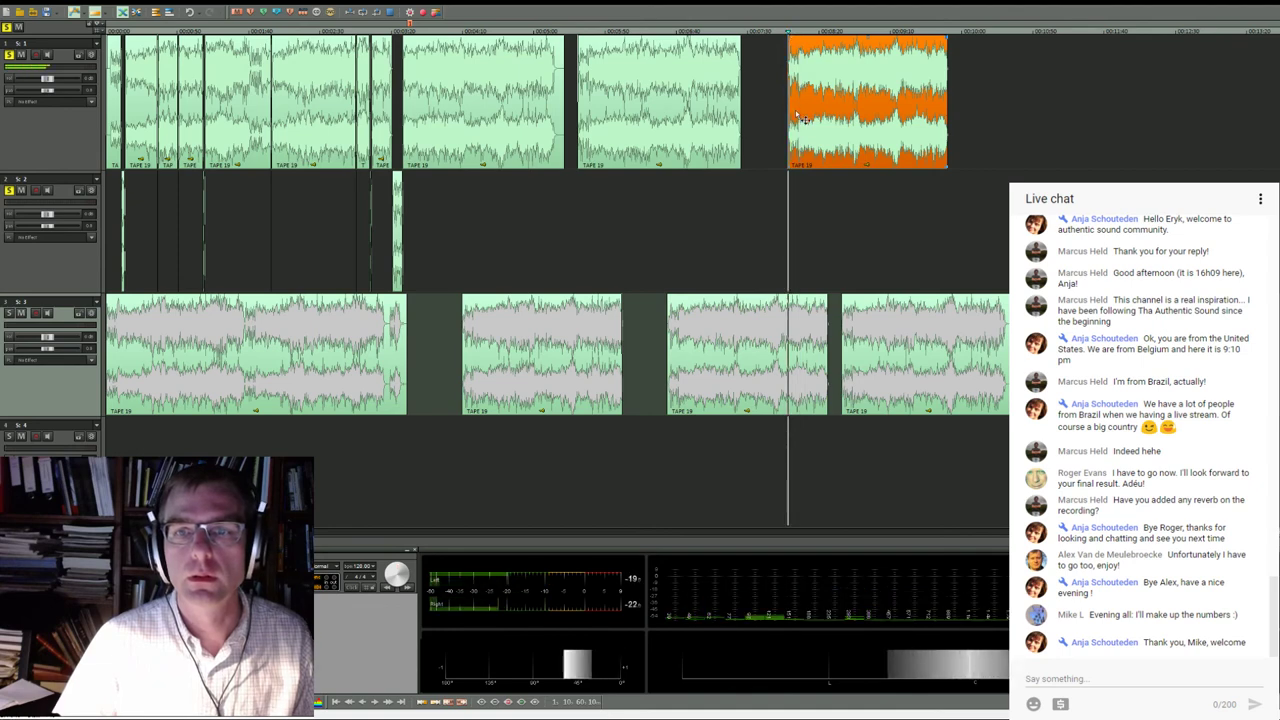
scroll(775, 42, "up", 3)
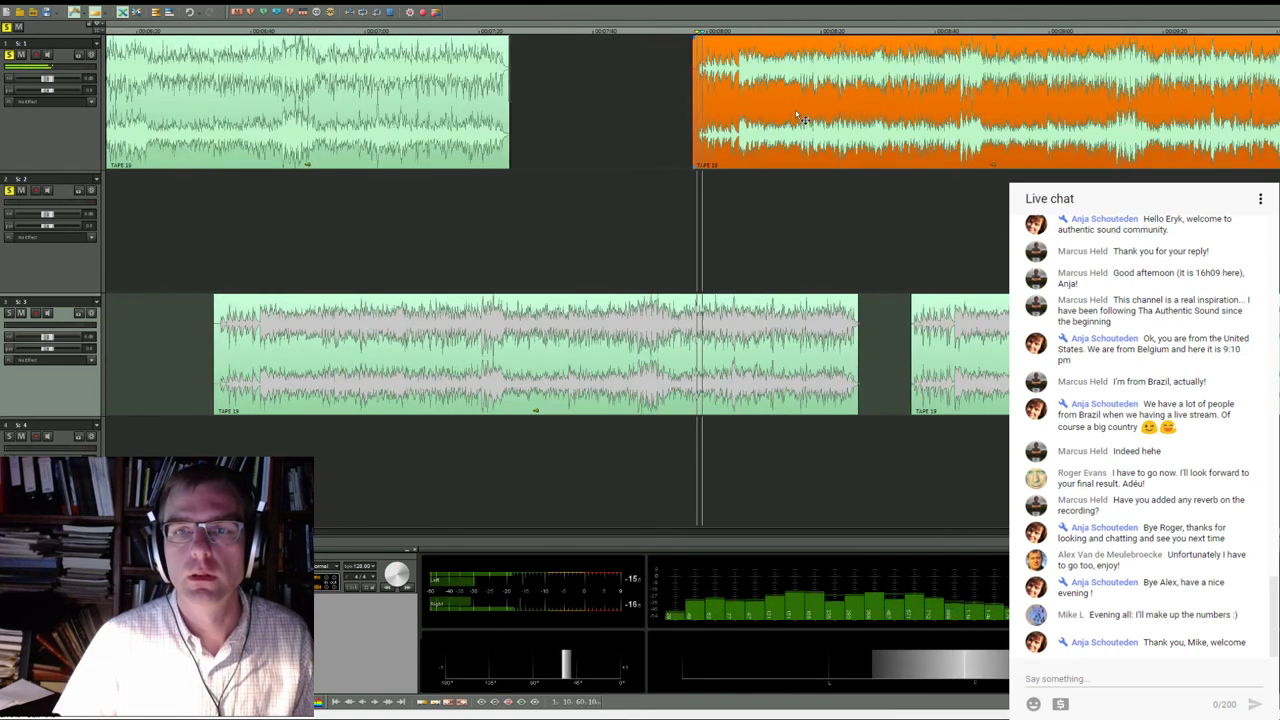
left_click(758, 33)
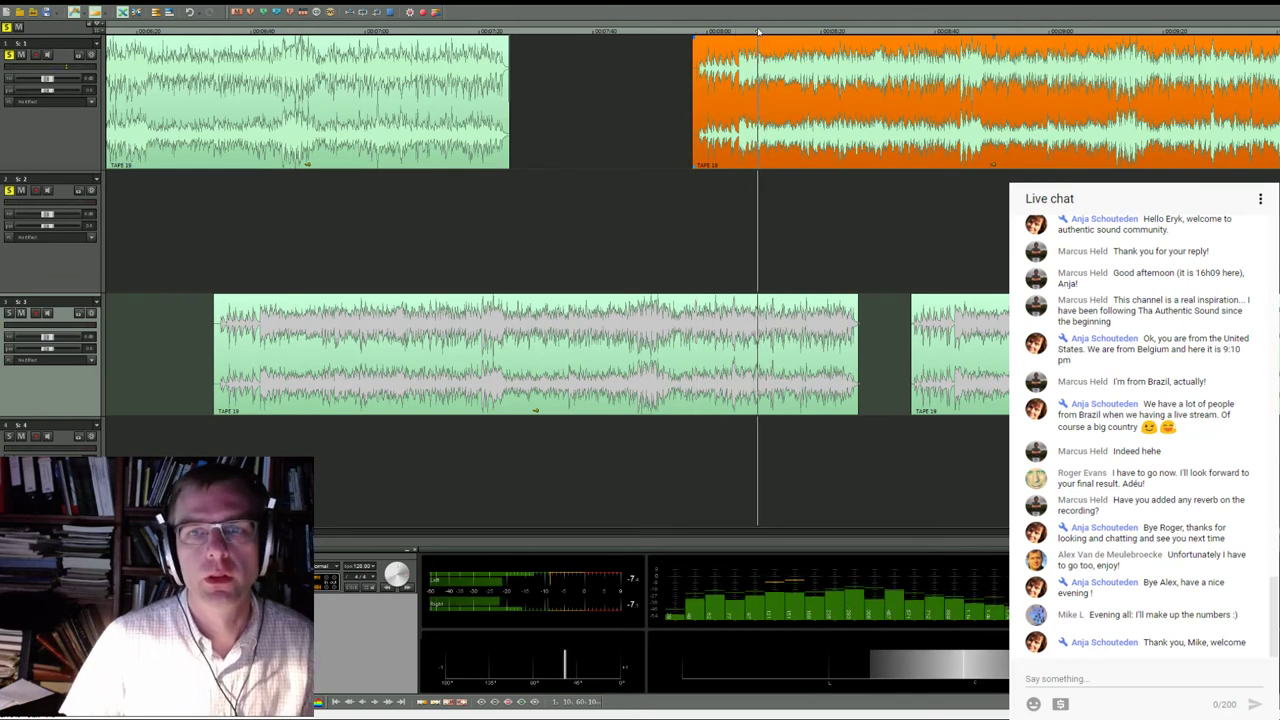
Split the copied track 1 clip at about 8:09 and delete the part before the cut
scroll(733, 160, "down", 1)
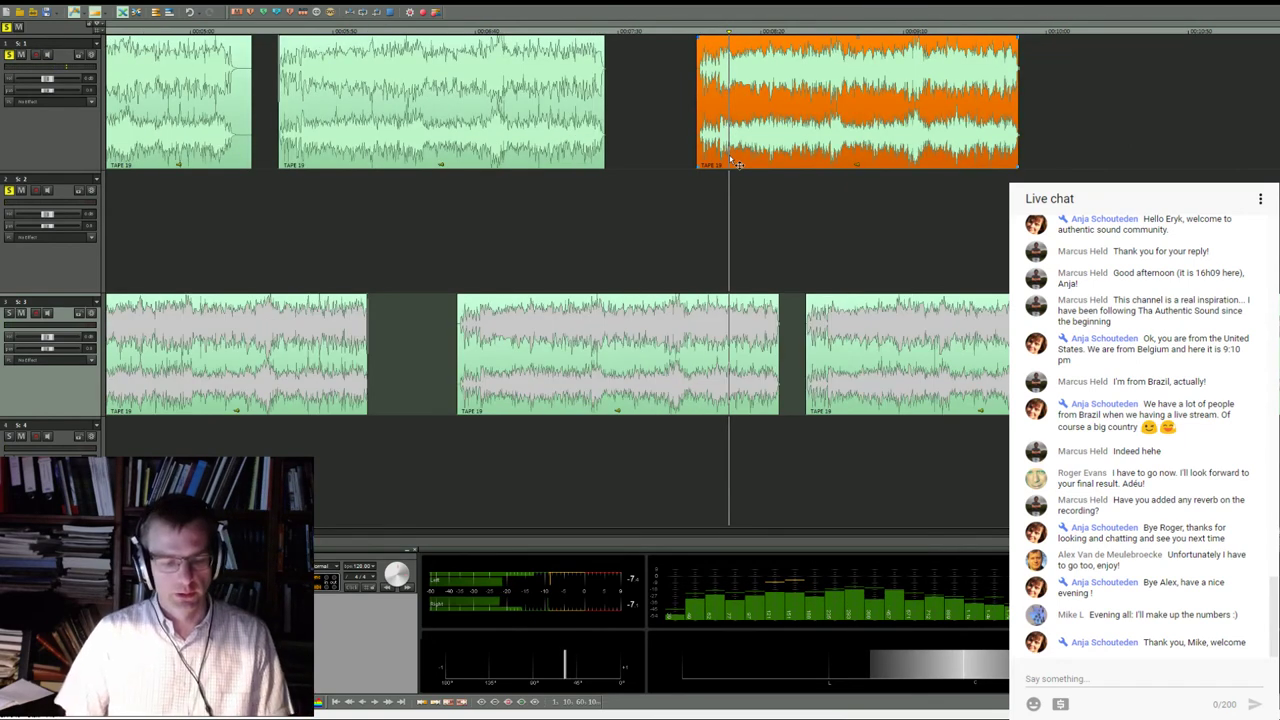
key("s")
key("Delete")
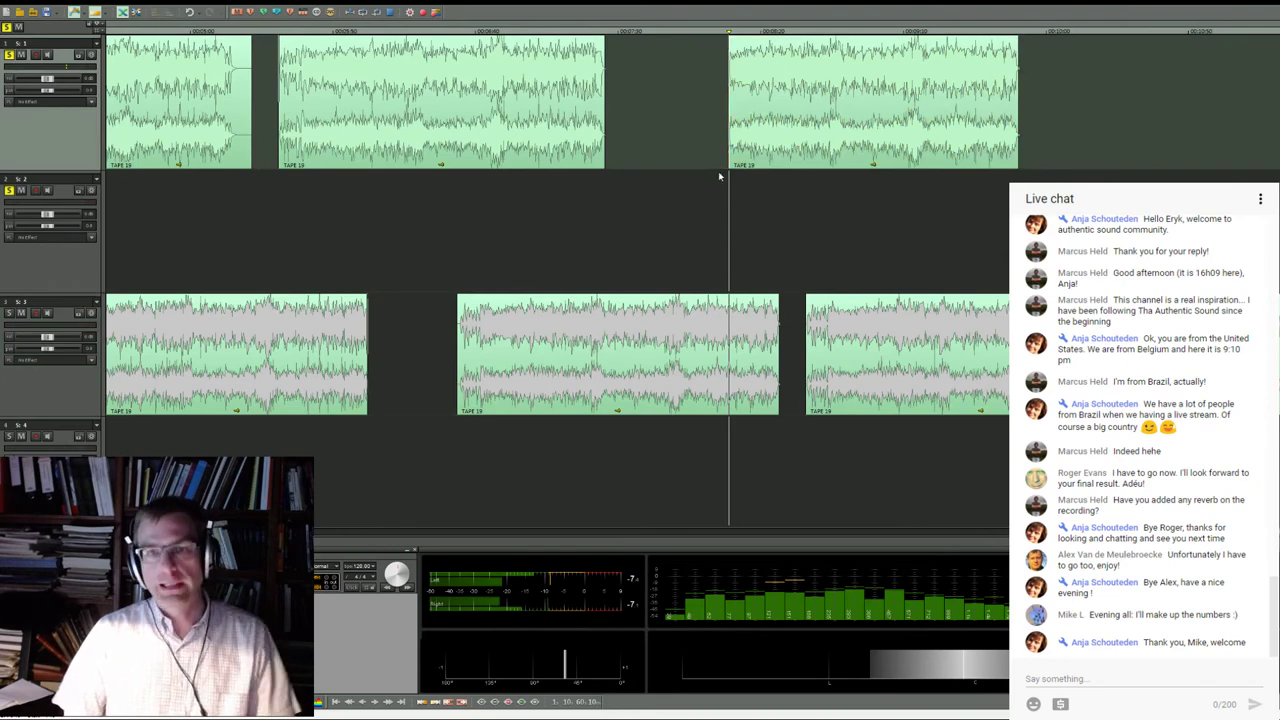
Move the trimmed clip from track 1 to track 2, starting at about 3:50 beneath the clip being replaced
left_click_drag(758, 155, 476, 220)
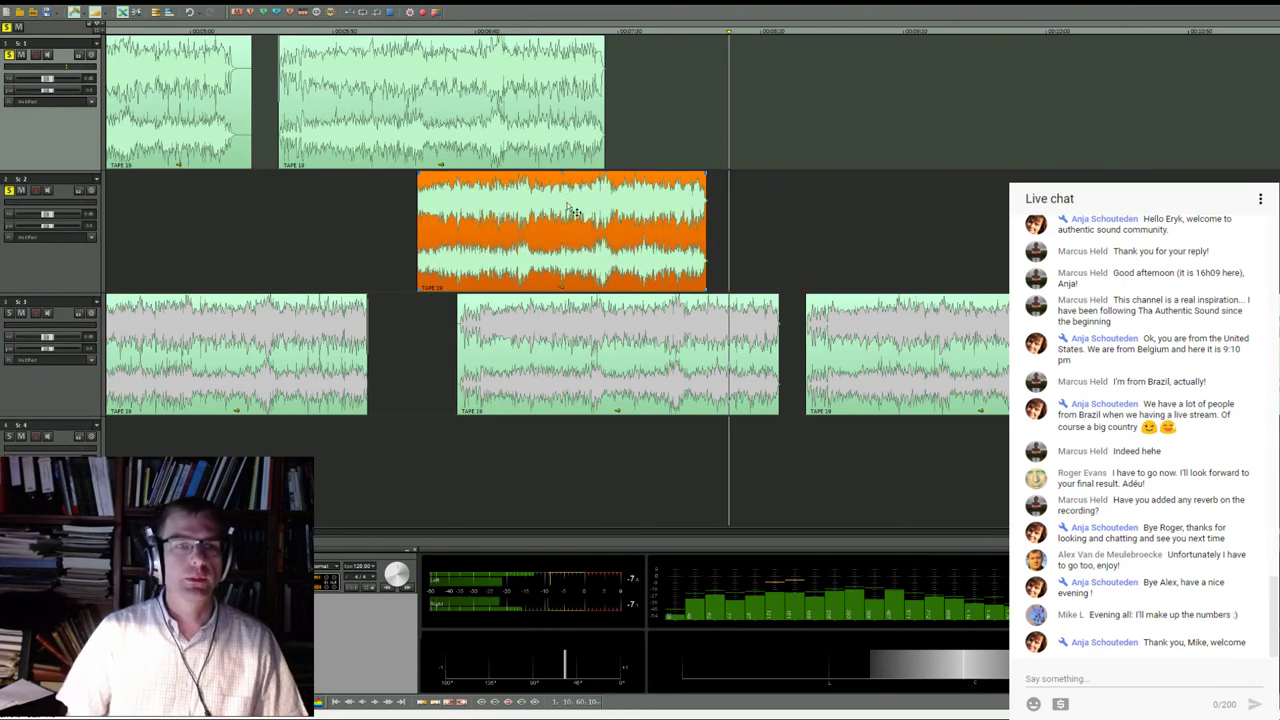
key("Down")
left_click_drag(566, 216, 357, 216)
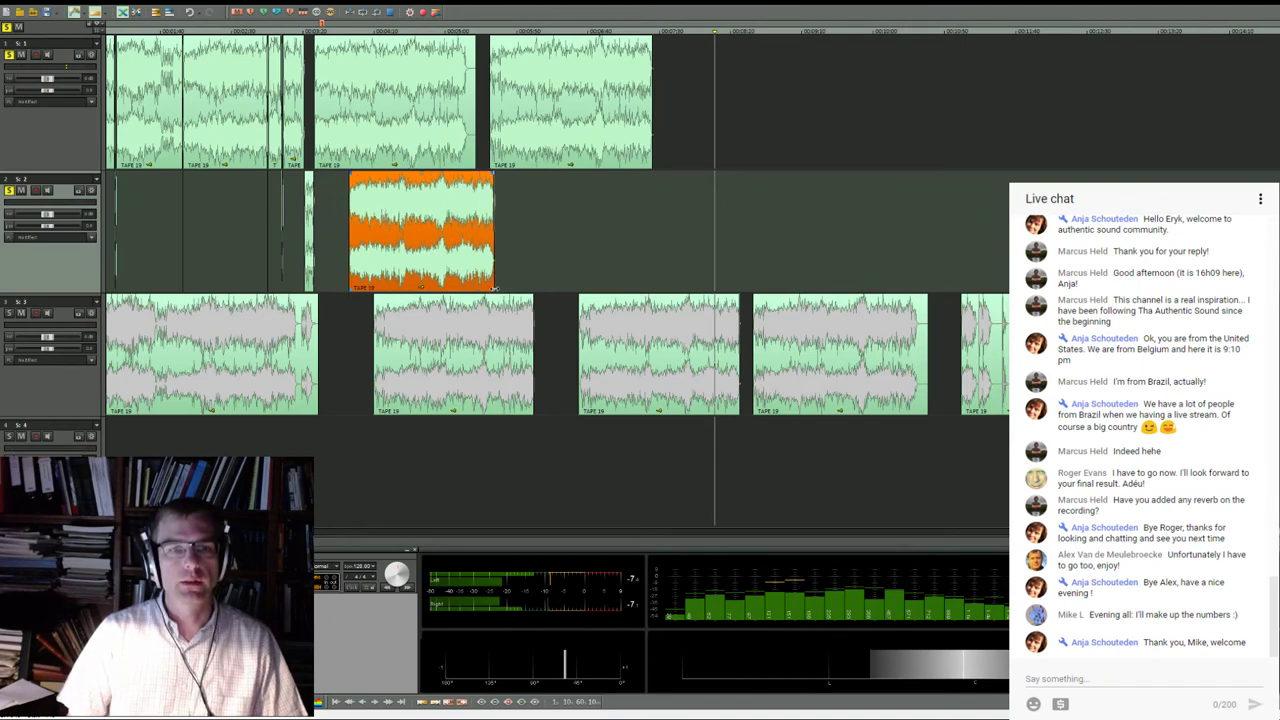
Extend the end of the moved track 2 clip, shift it earlier, and pull its start back to about 3:36
left_click_drag(494, 288, 517, 291)
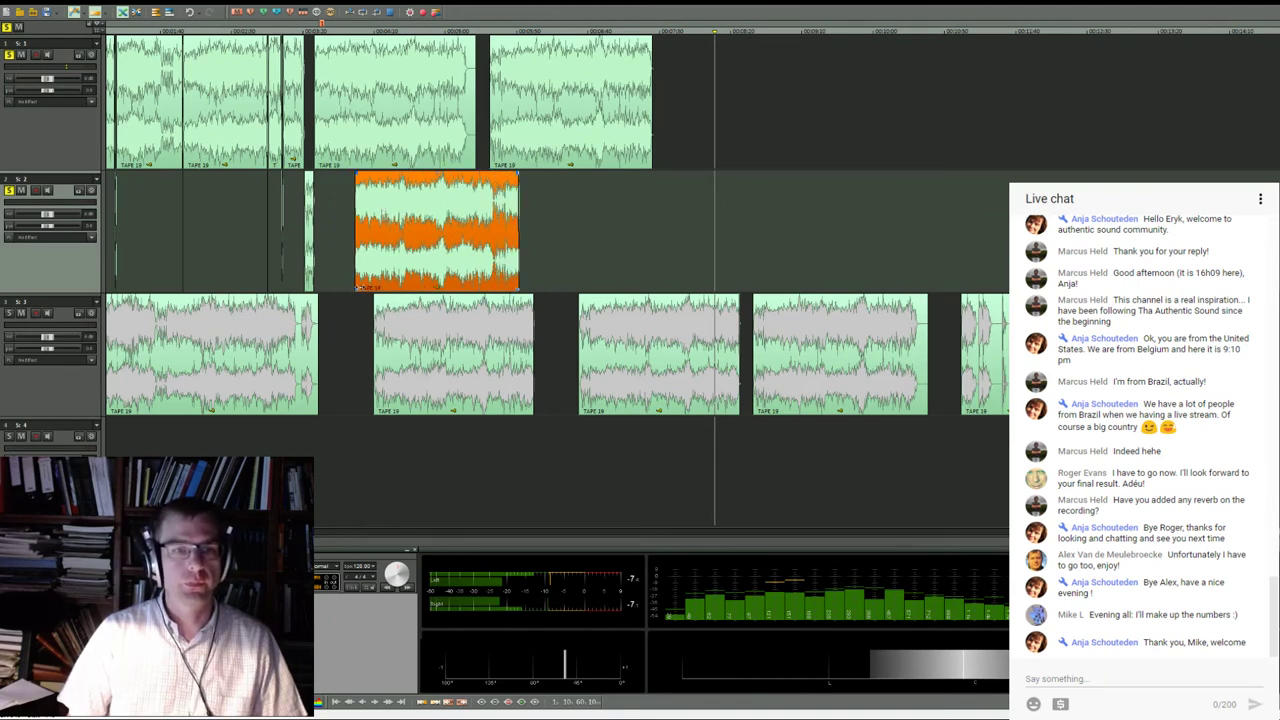
key("ctrl+z")
mouse_move(408, 255)
left_mouse_down()
mouse_move(432, 255)
mouse_move(395, 253)
mouse_move(407, 253)
left_mouse_up()
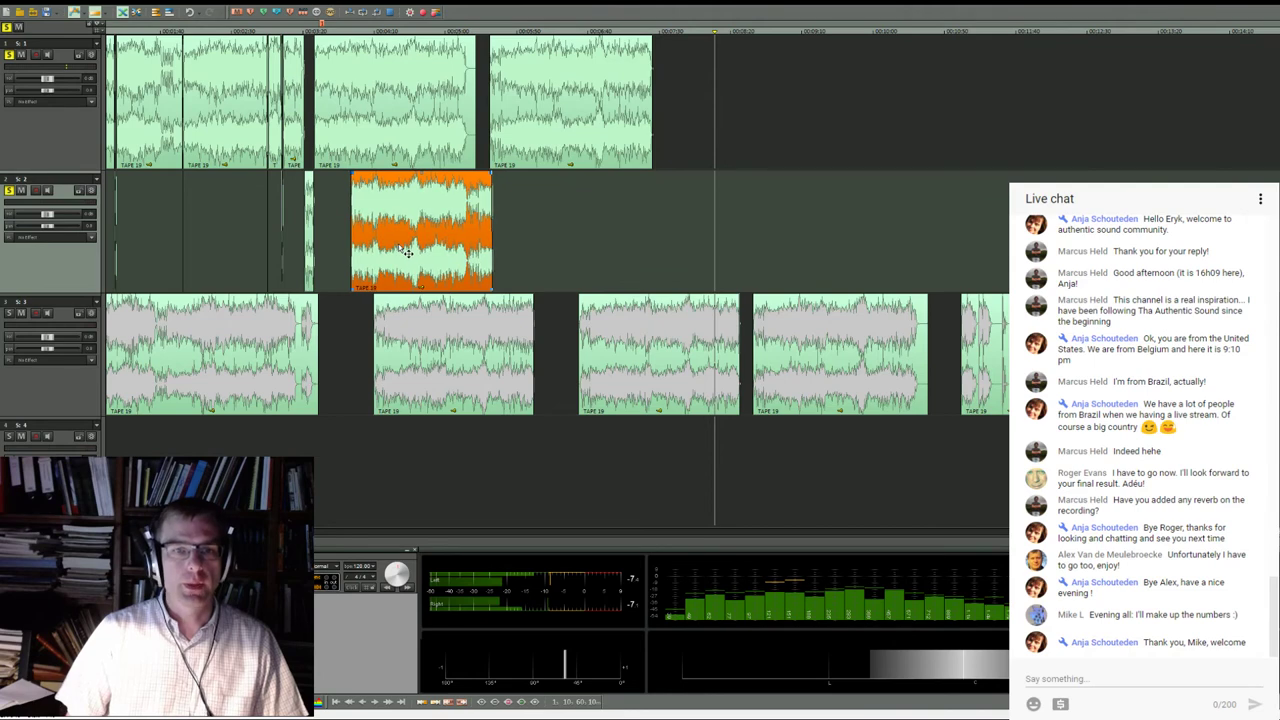
left_click_drag(351, 289, 328, 287)
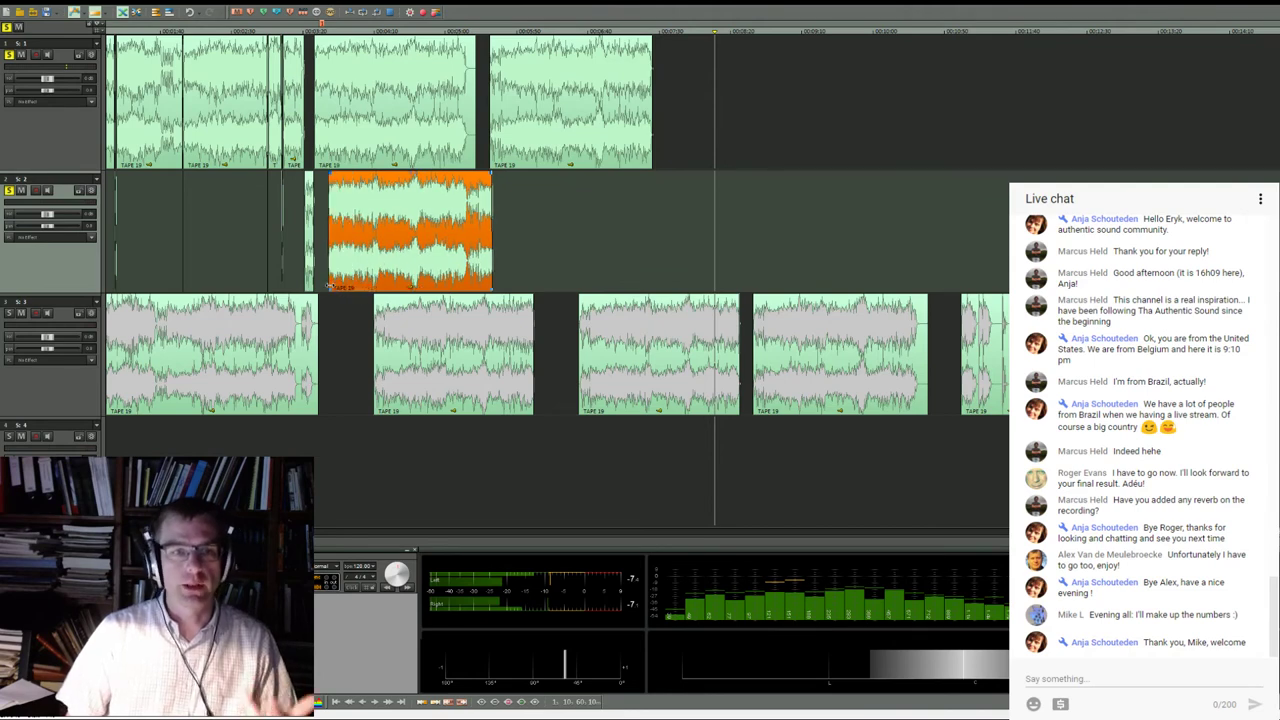
Extend the track 2 clip's start to restore its opening, and reposition the clip so it begins at about 3:31
left_click(322, 27)
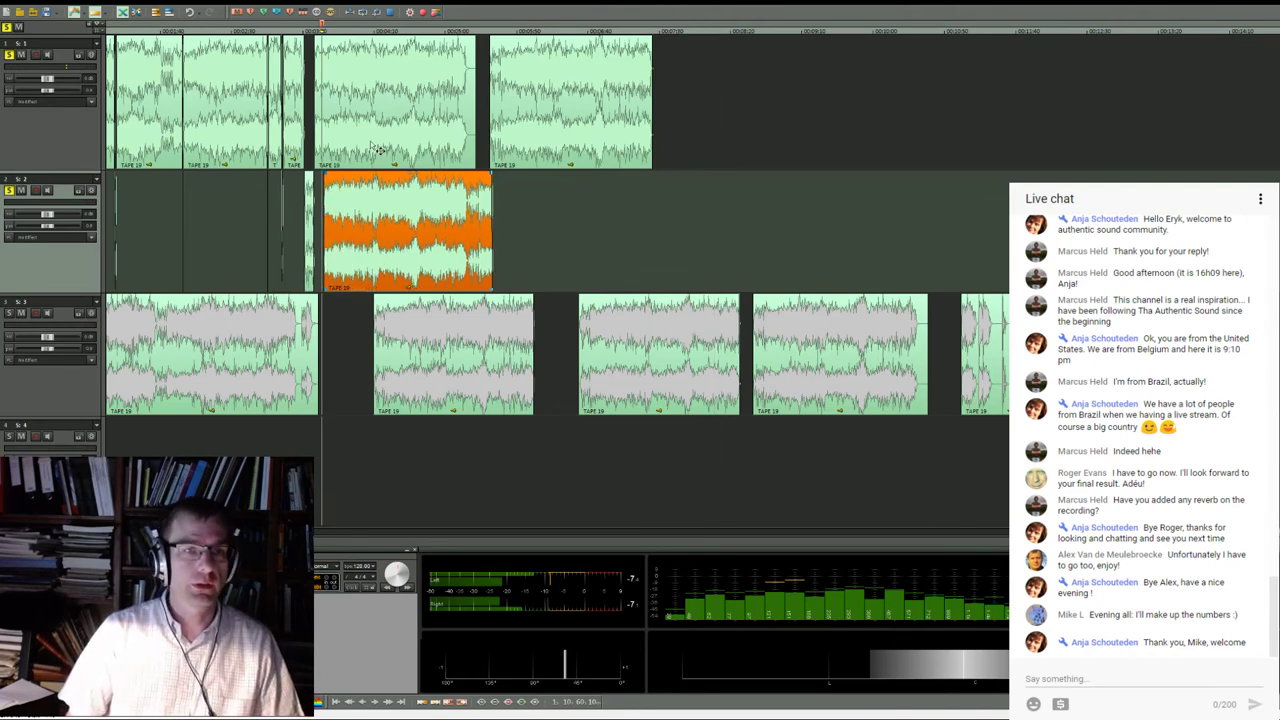
scroll(458, 247, "up", 3)
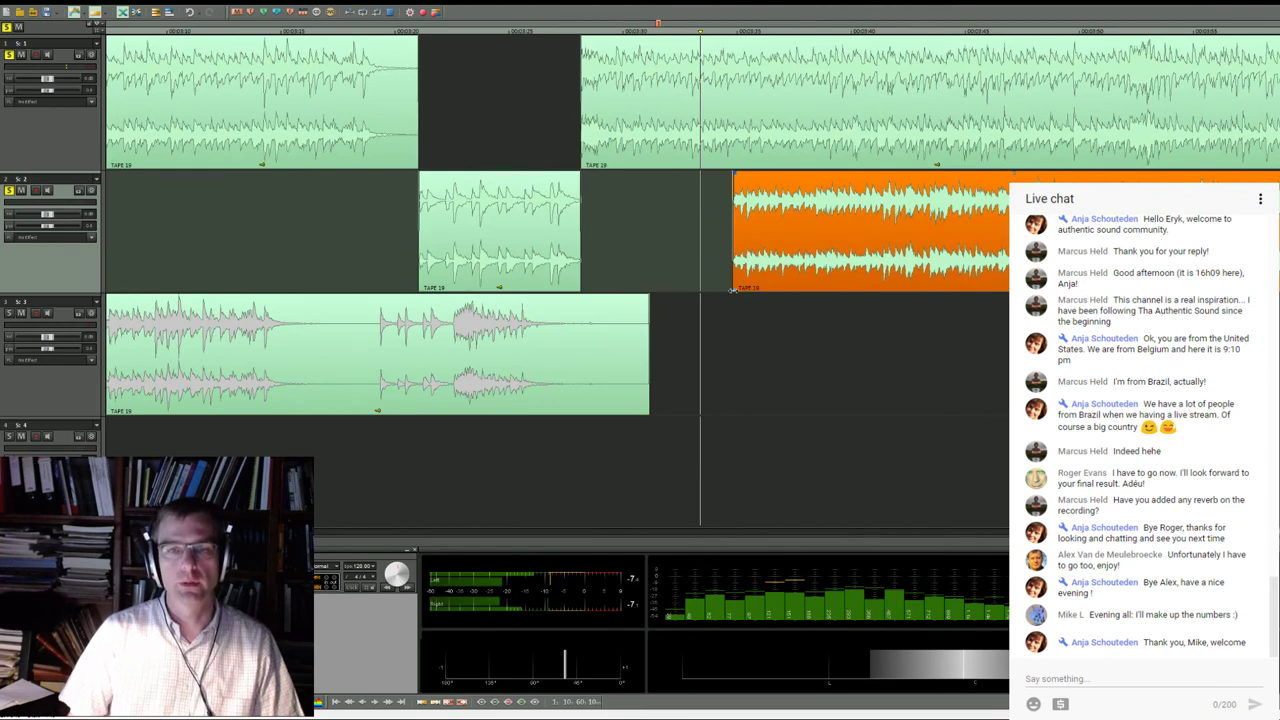
left_click_drag(735, 289, 612, 277)
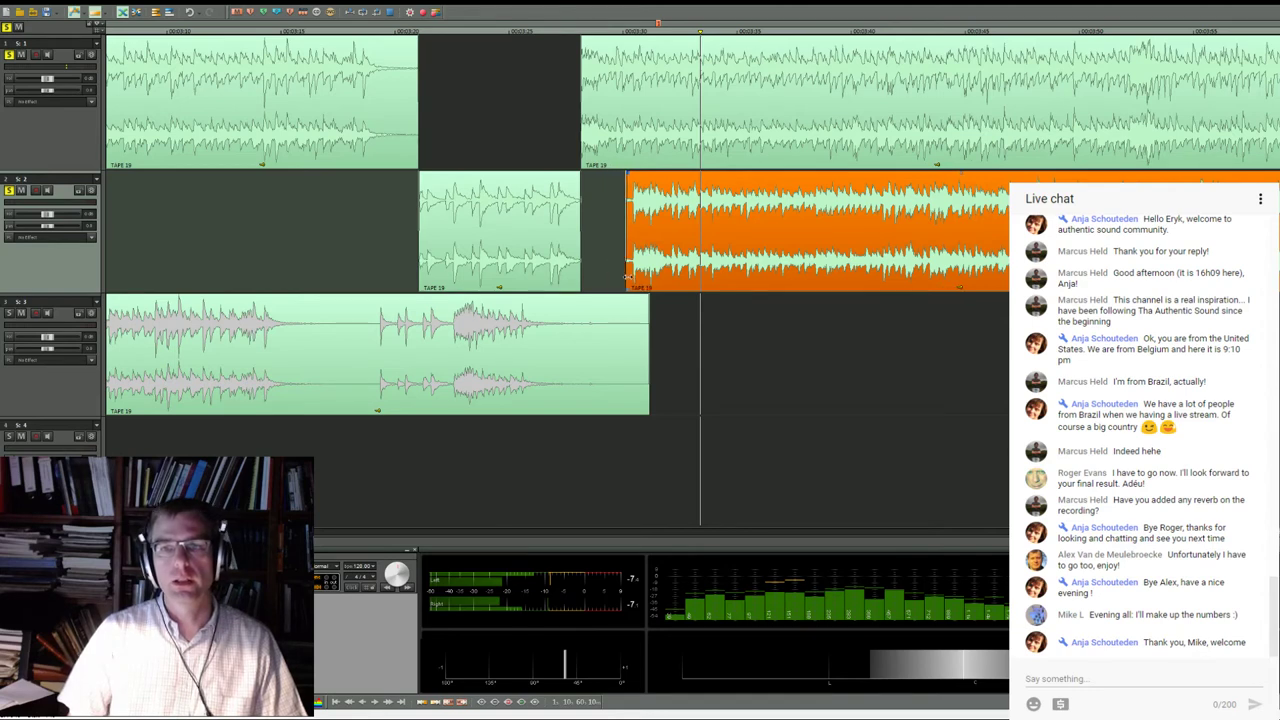
left_click_drag(884, 252, 938, 242)
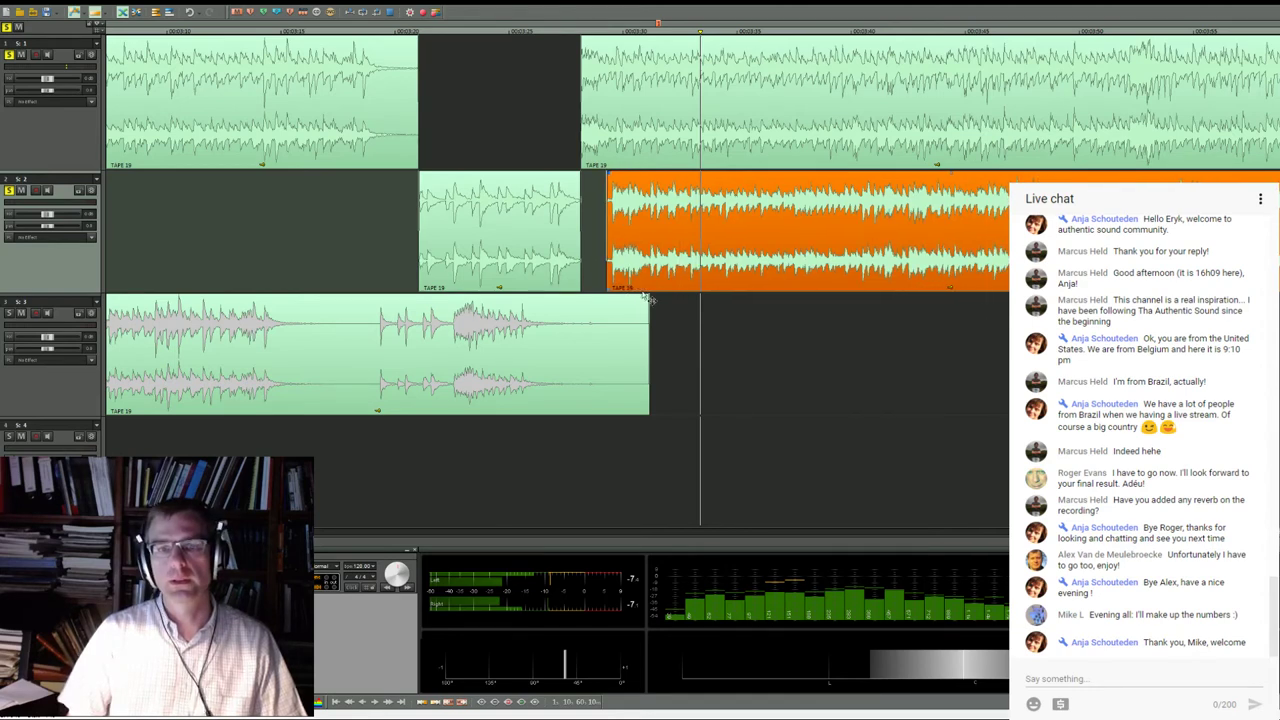
left_click_drag(749, 252, 798, 244)
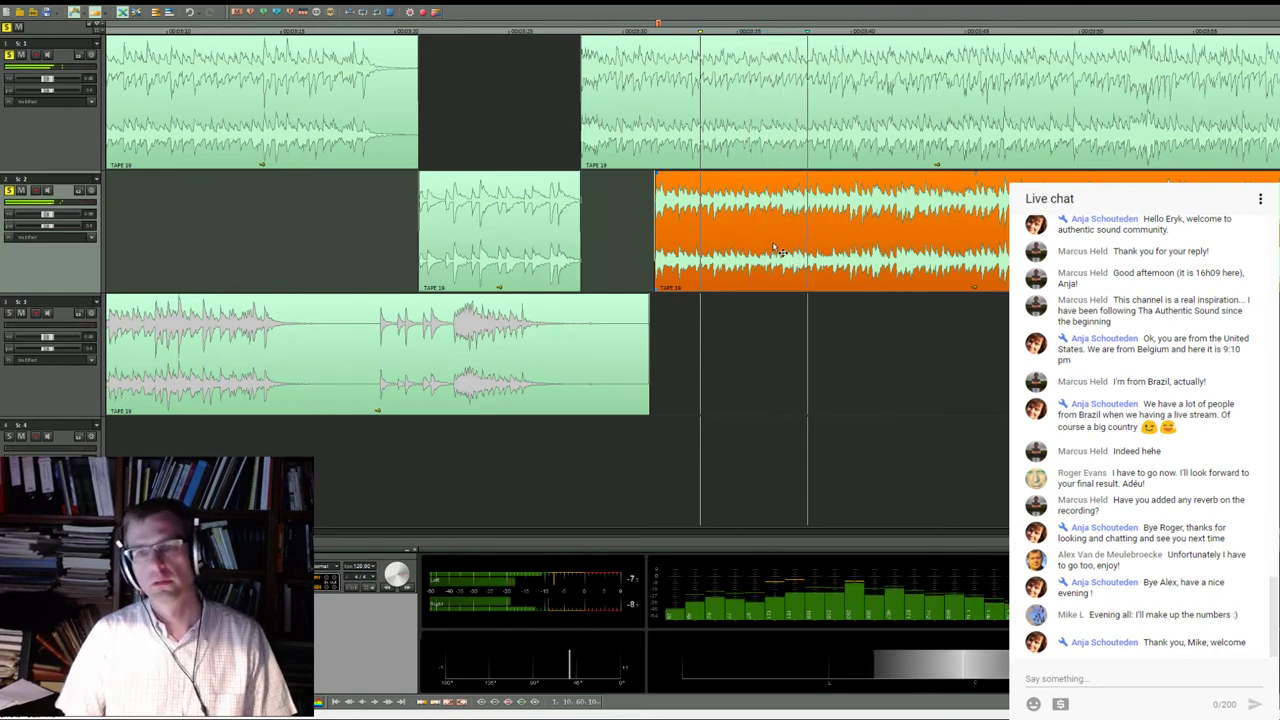
Shift the track 2 clip slightly later, check it against track 1 by ear, and extend its start to about 3:30
key("space")
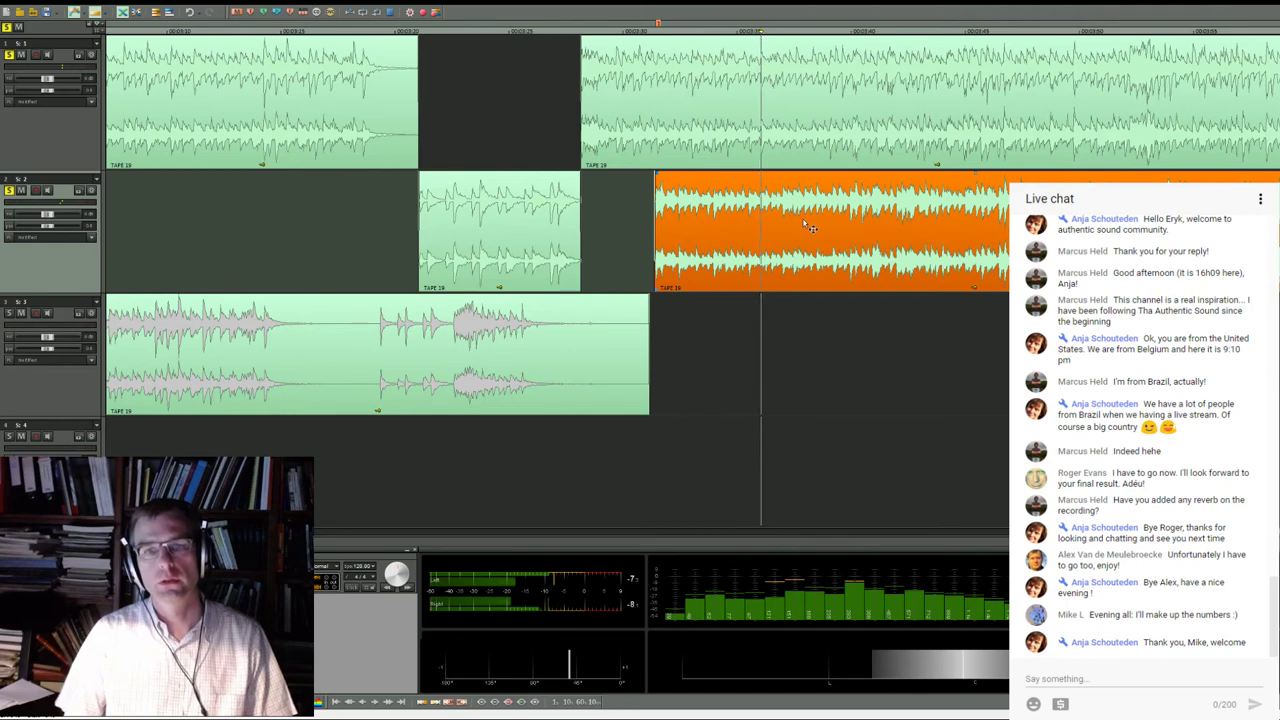
left_click_drag(808, 228, 821, 225)
key("space")
key("space")
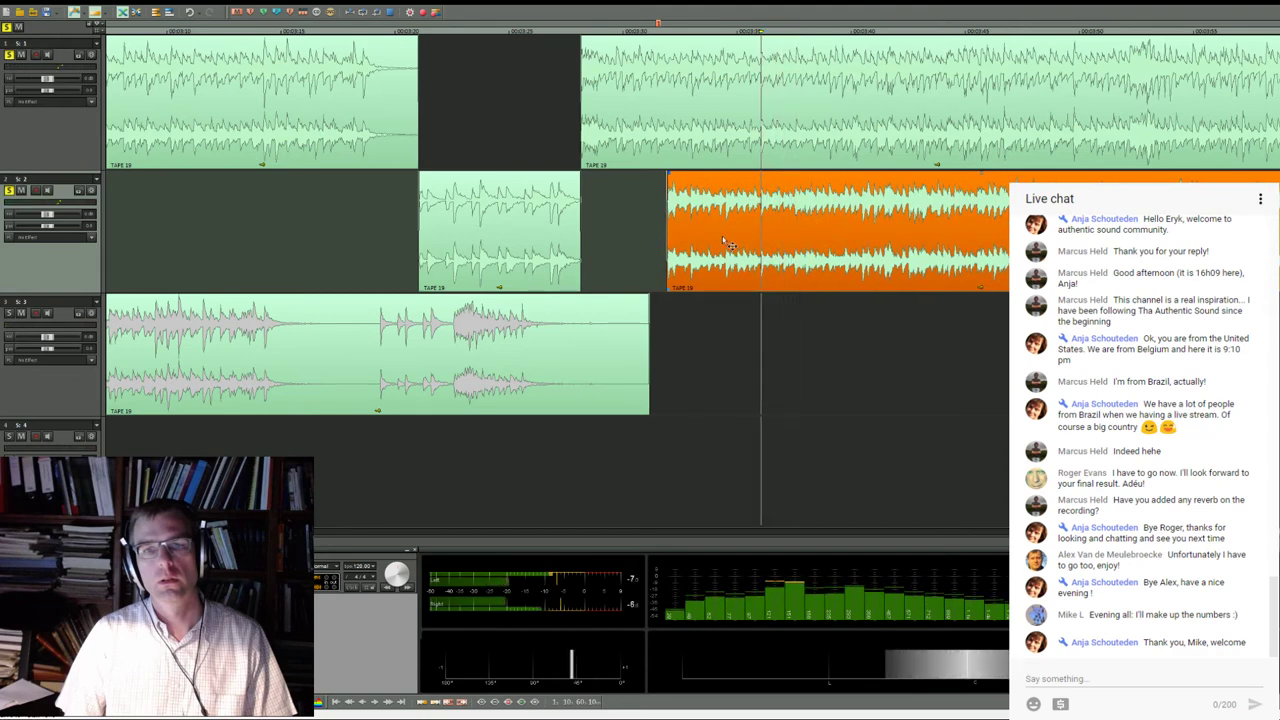
scroll(651, 285, "down", 2)
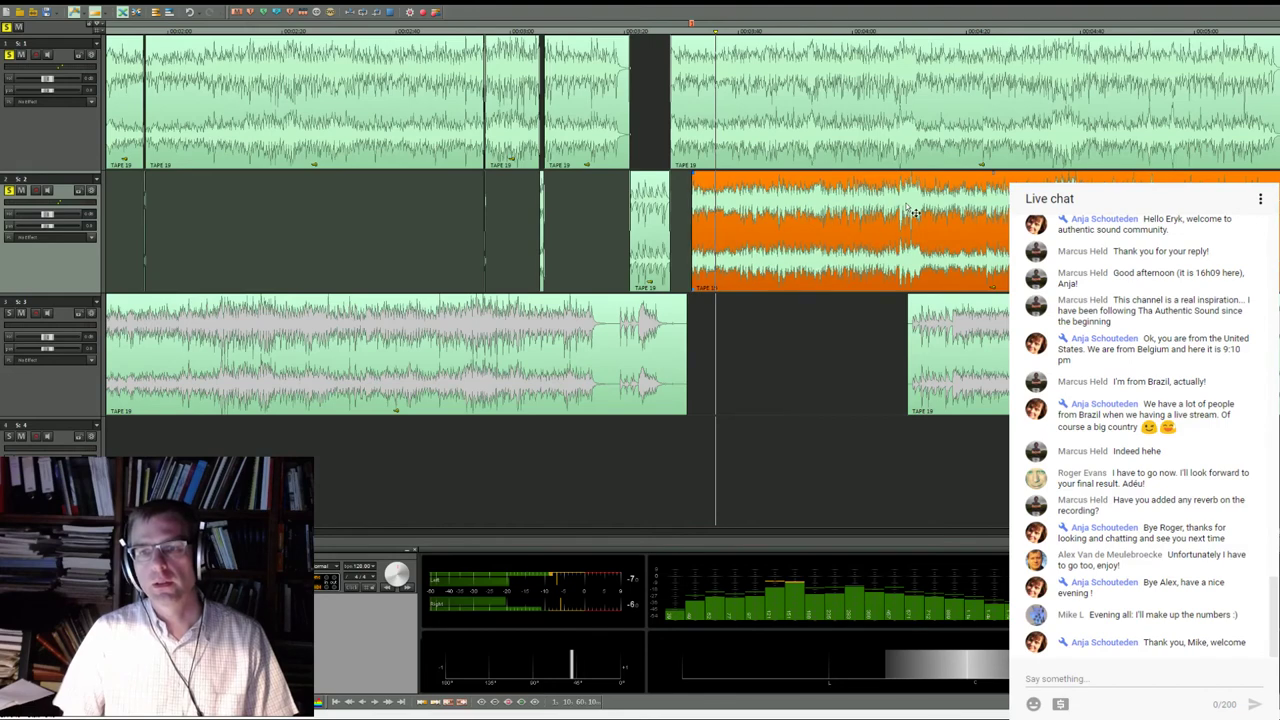
left_click_drag(691, 288, 684, 280)
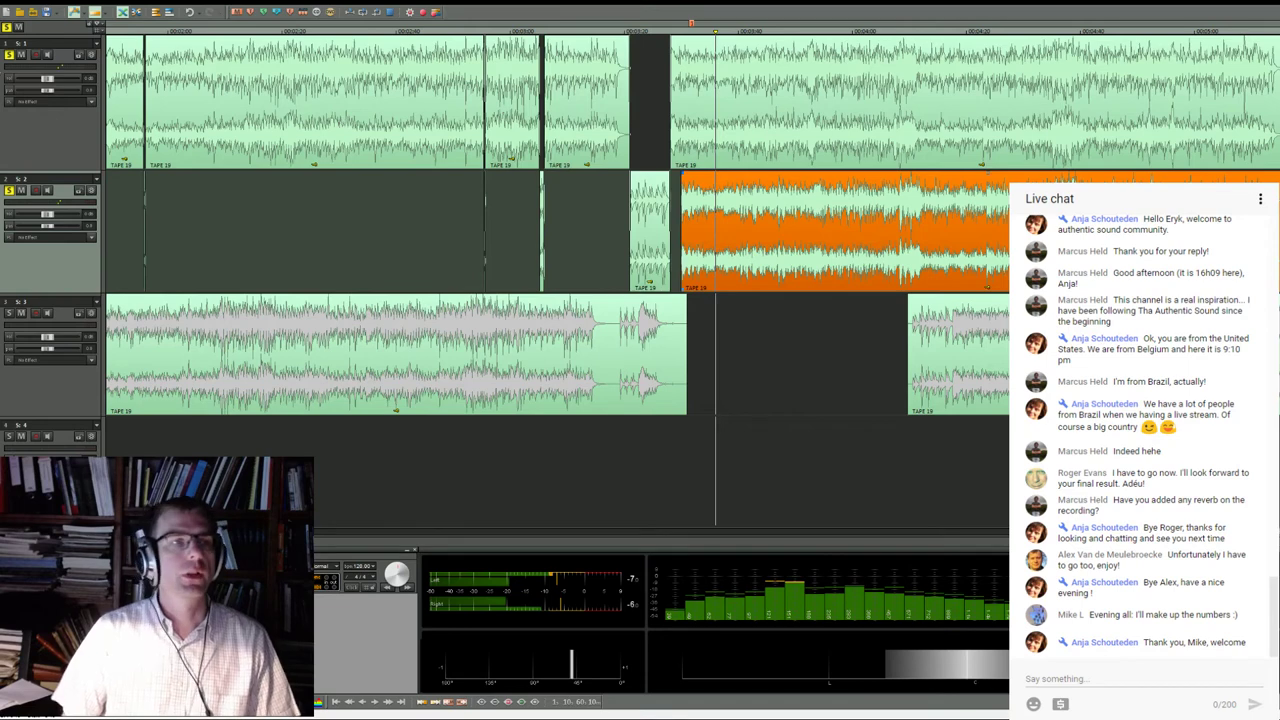
Compare tracks 1 and 2 in solo around 3:30 and shift the track 2 clip earlier to match track 1's note at about 3:29.7
left_click(8, 190)
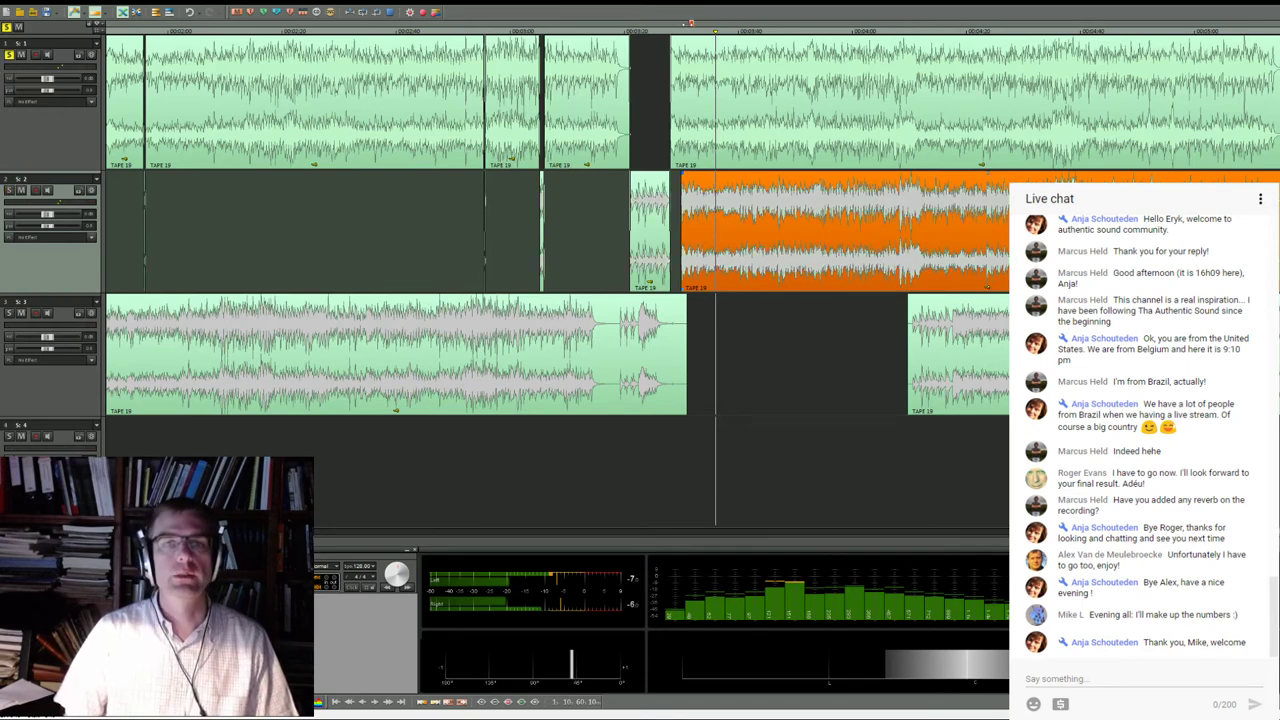
scroll(536, 33, "up", 3)
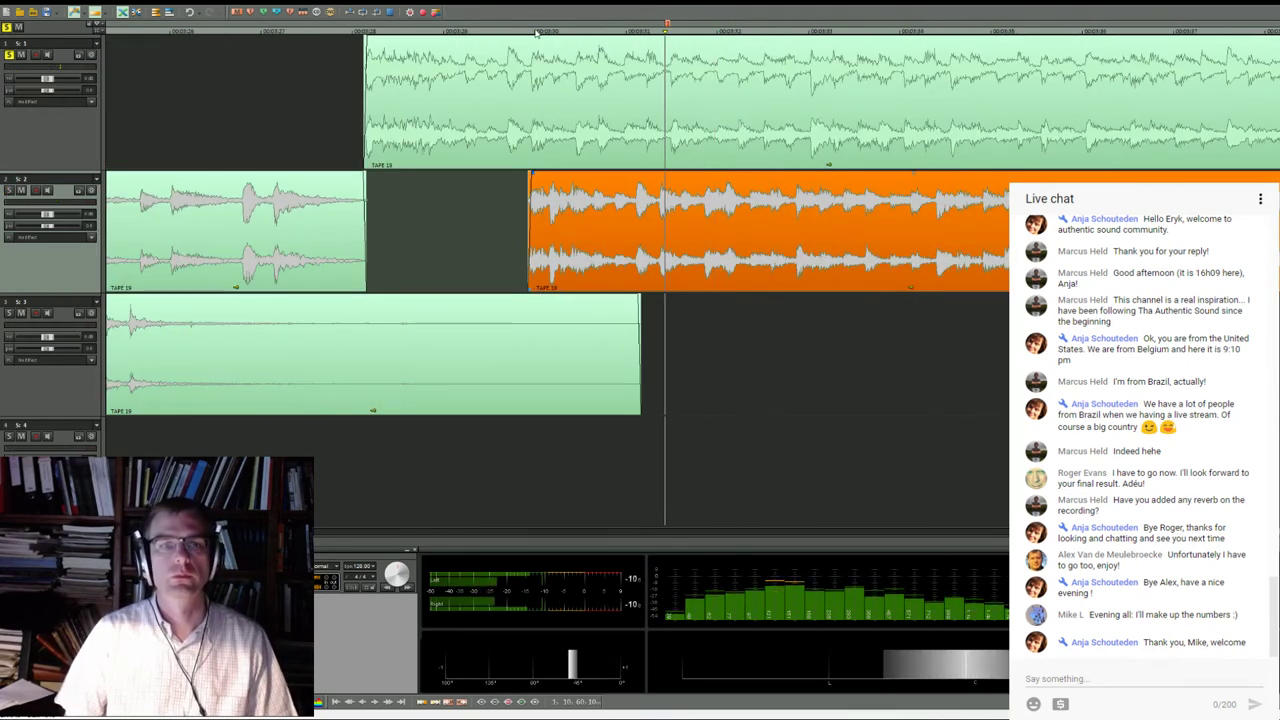
left_click(446, 33)
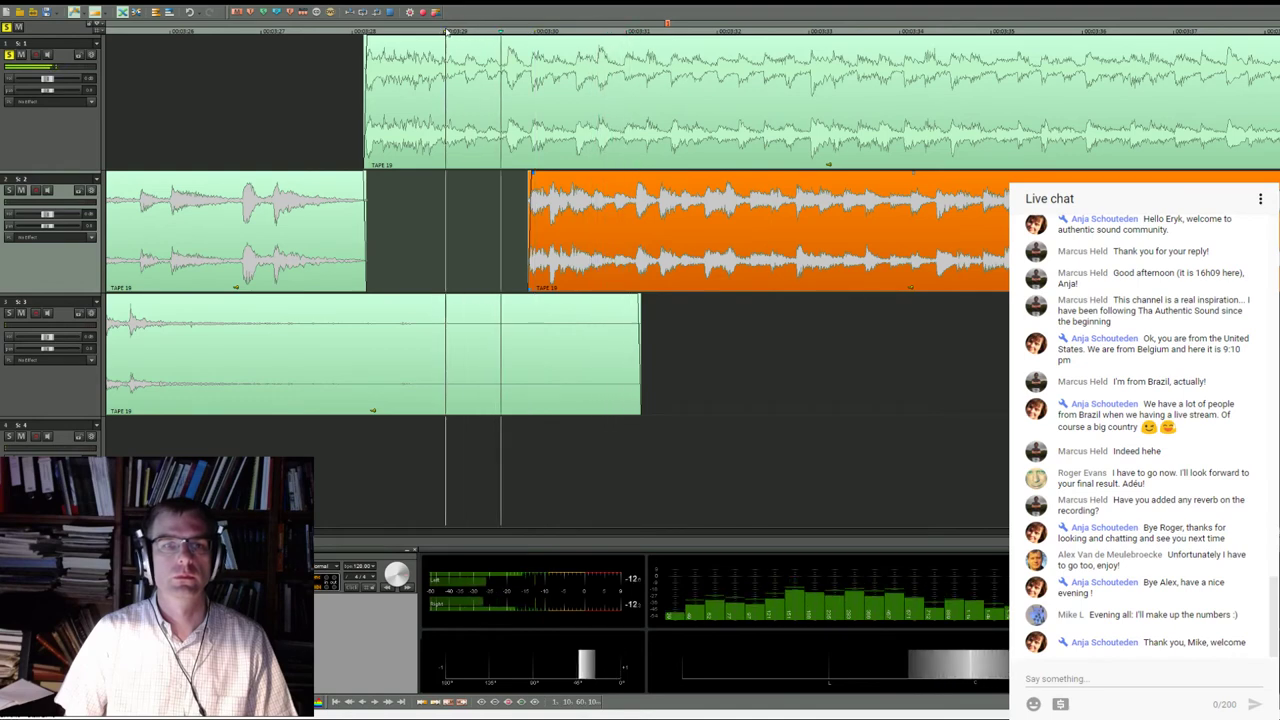
left_click(507, 33)
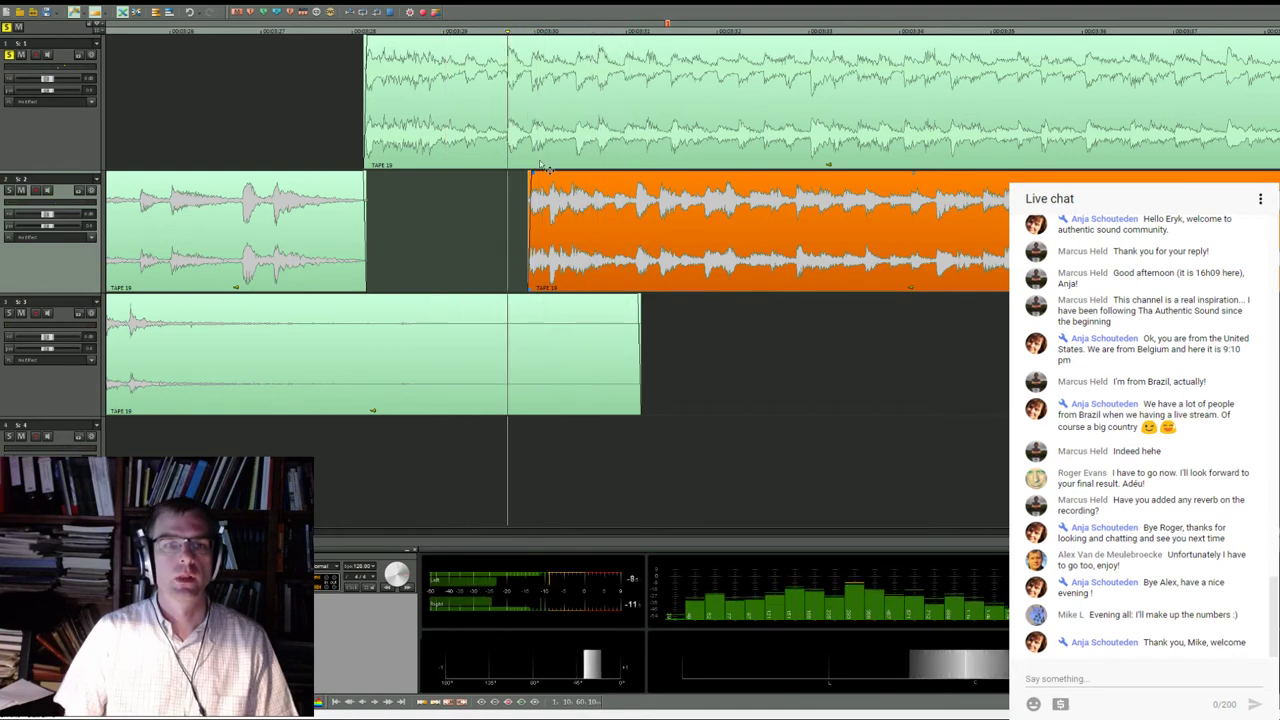
left_click(512, 274)
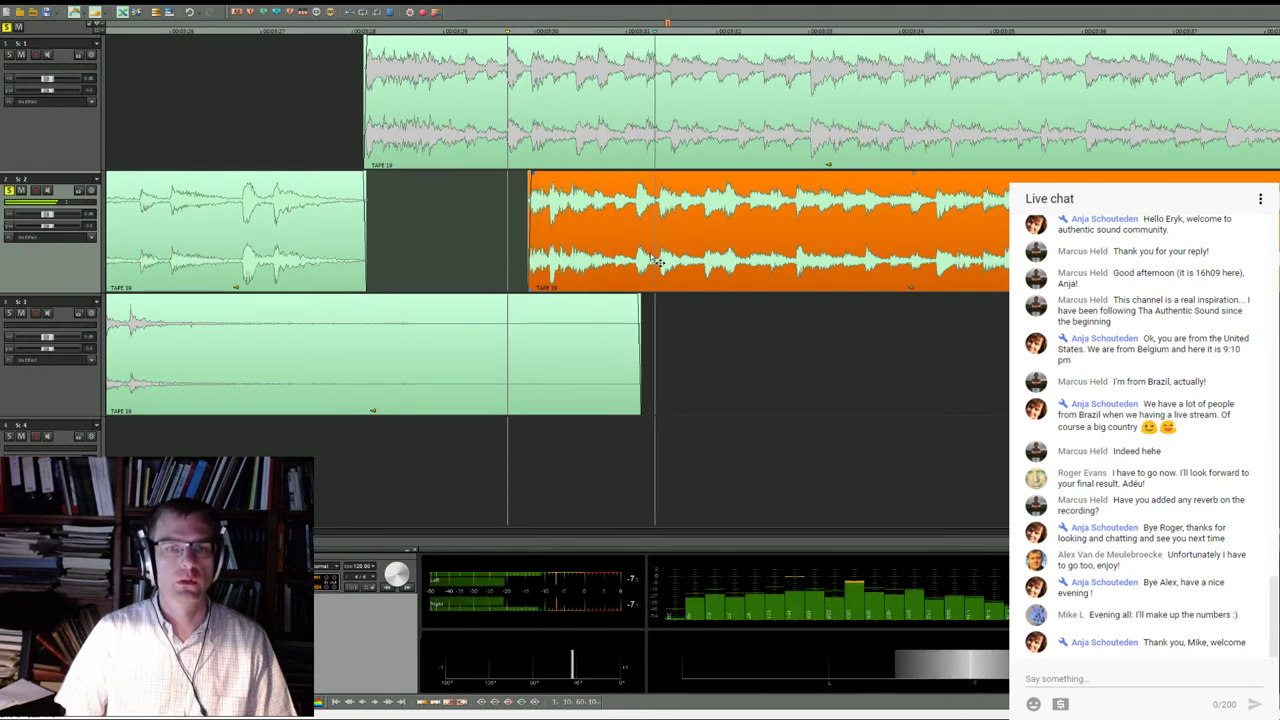
left_click_drag(590, 237, 543, 237)
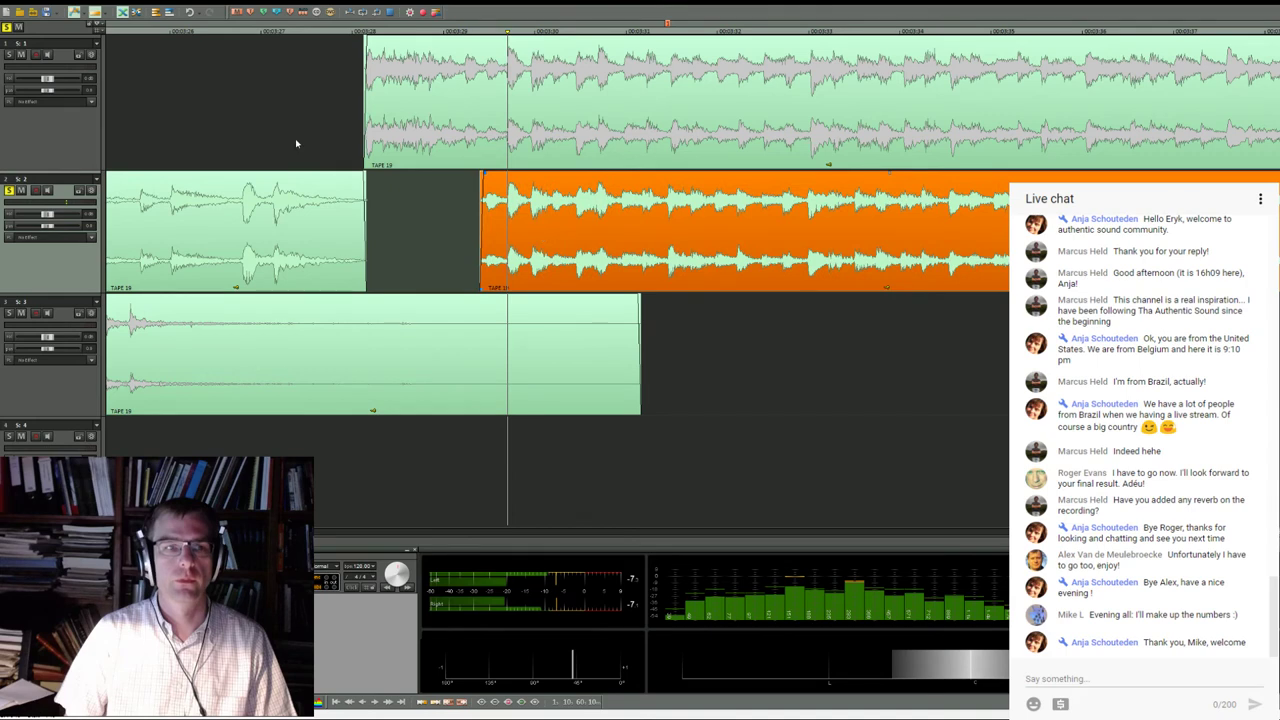
Solo track 1 together with track 2, nudge the track 2 clip slightly later, and play both from about 3:31
left_click(10, 55)
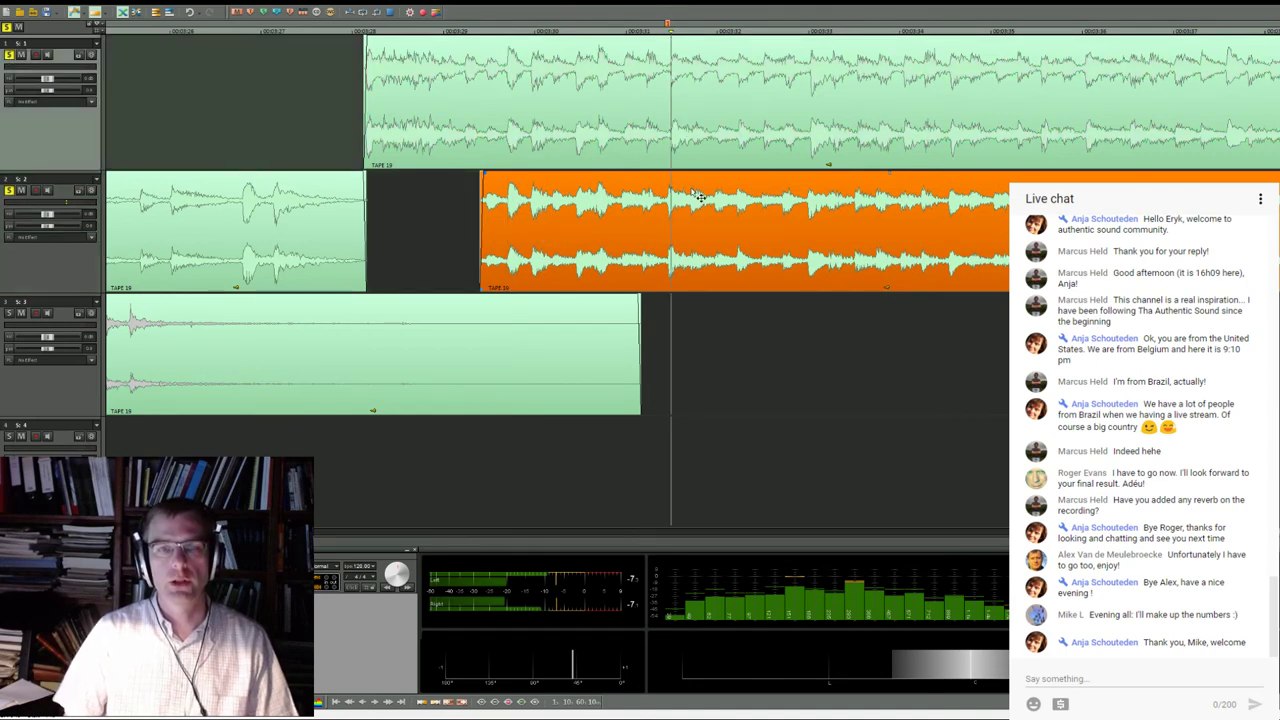
left_click_drag(699, 196, 706, 200)
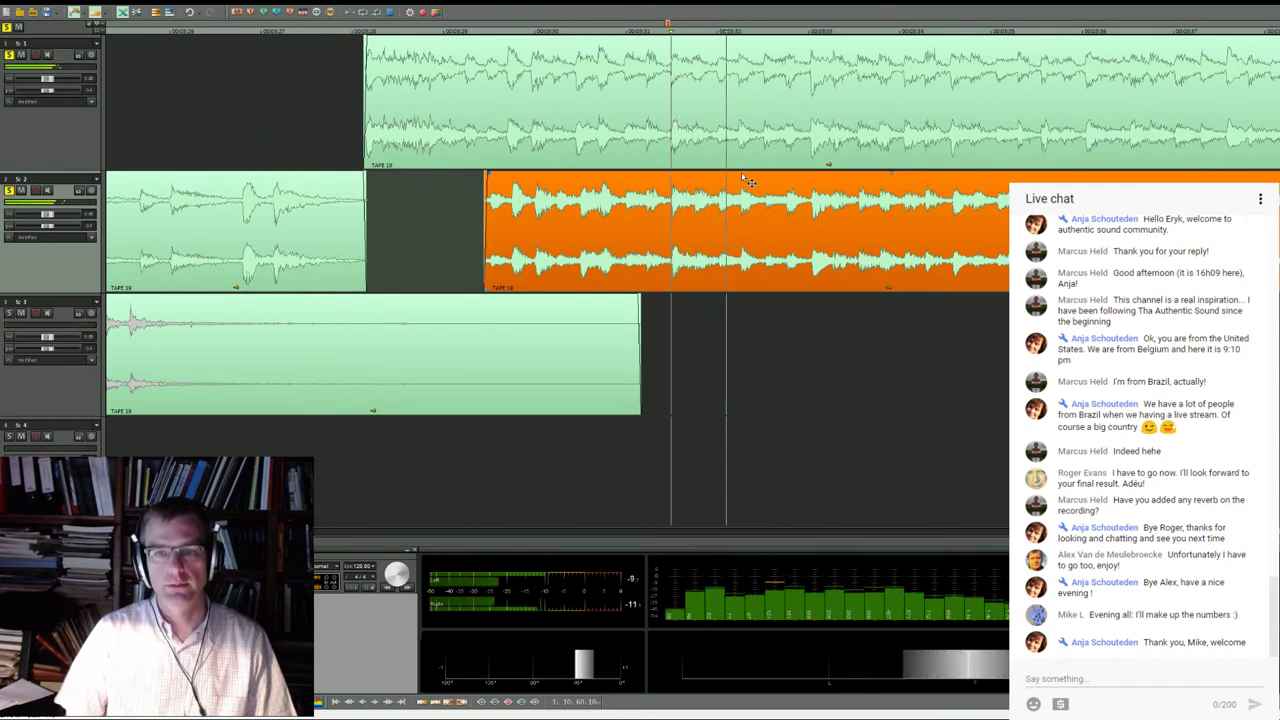
Split the clips on tracks 1 and 2 at about 3:31.4 and again at about 3:32.9
key("t")
left_click(748, 100)
key("t")
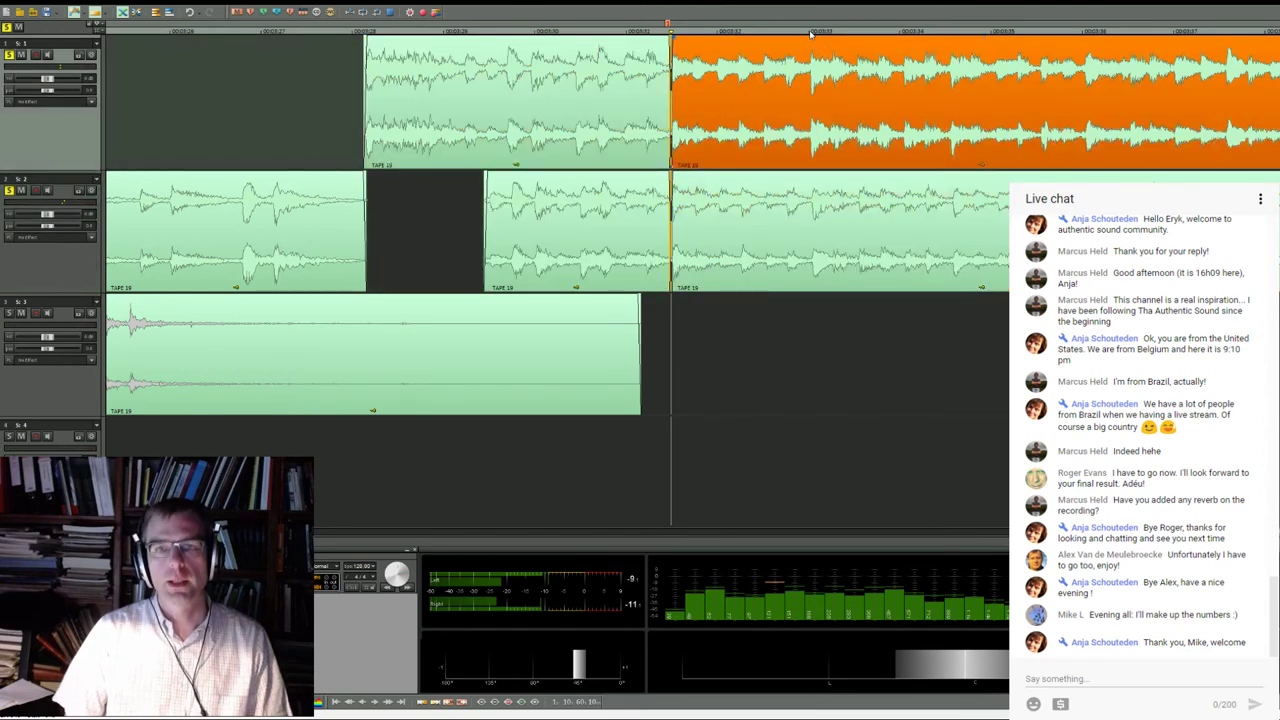
left_click(811, 34)
left_click(884, 231)
key("t")
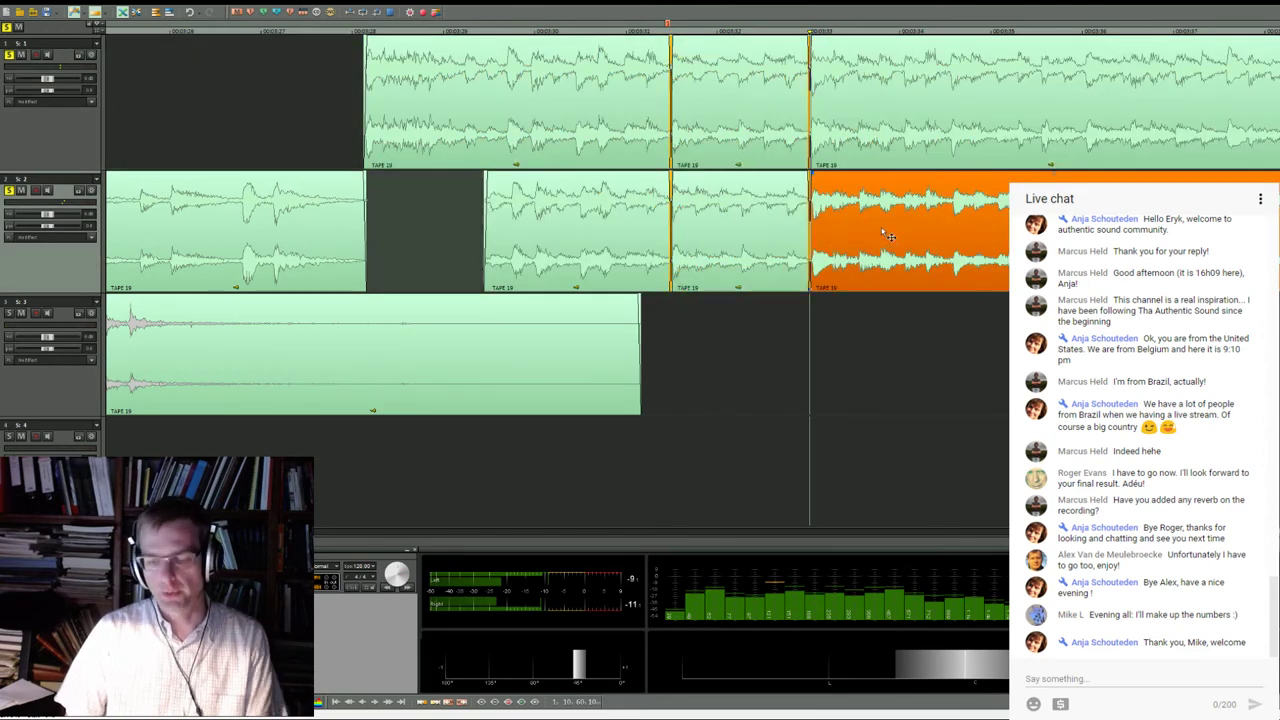
Delete track 1's piece between the cuts and track 2's pieces outside them, and play the joined passage from about 3:28
key("Delete")
key("t")
key("Delete")
left_click(387, 32)
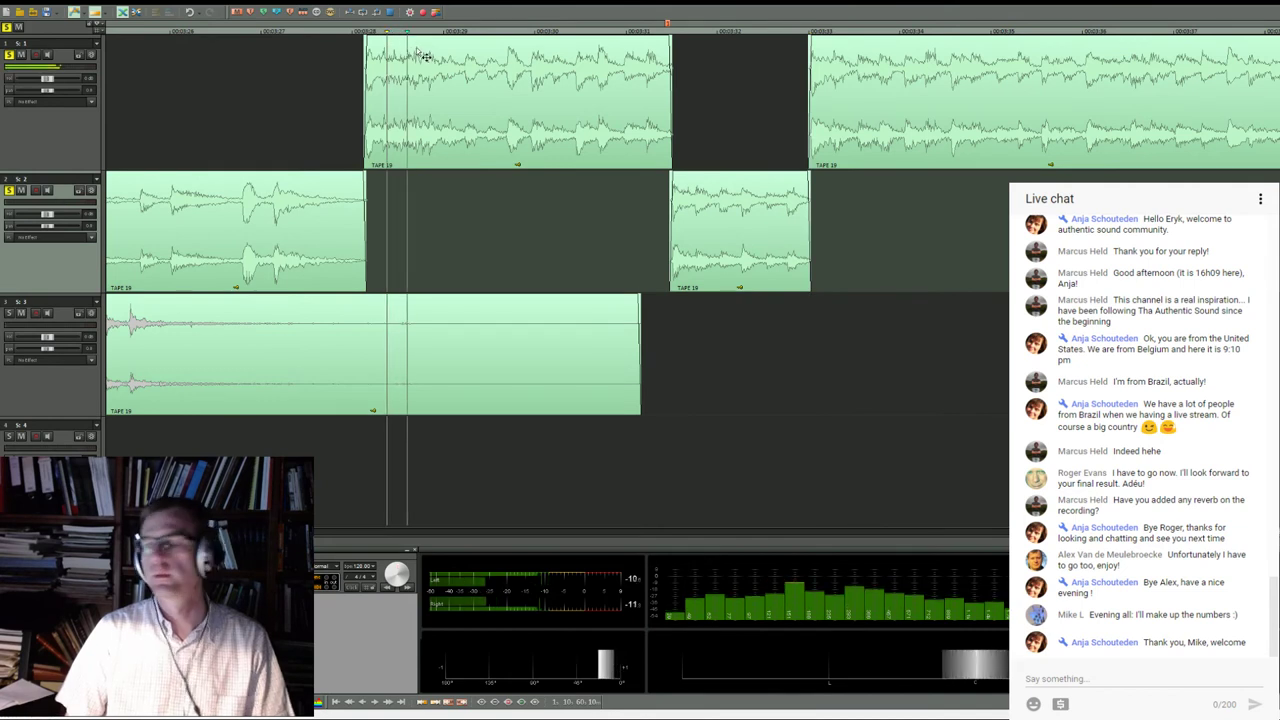
key("space")
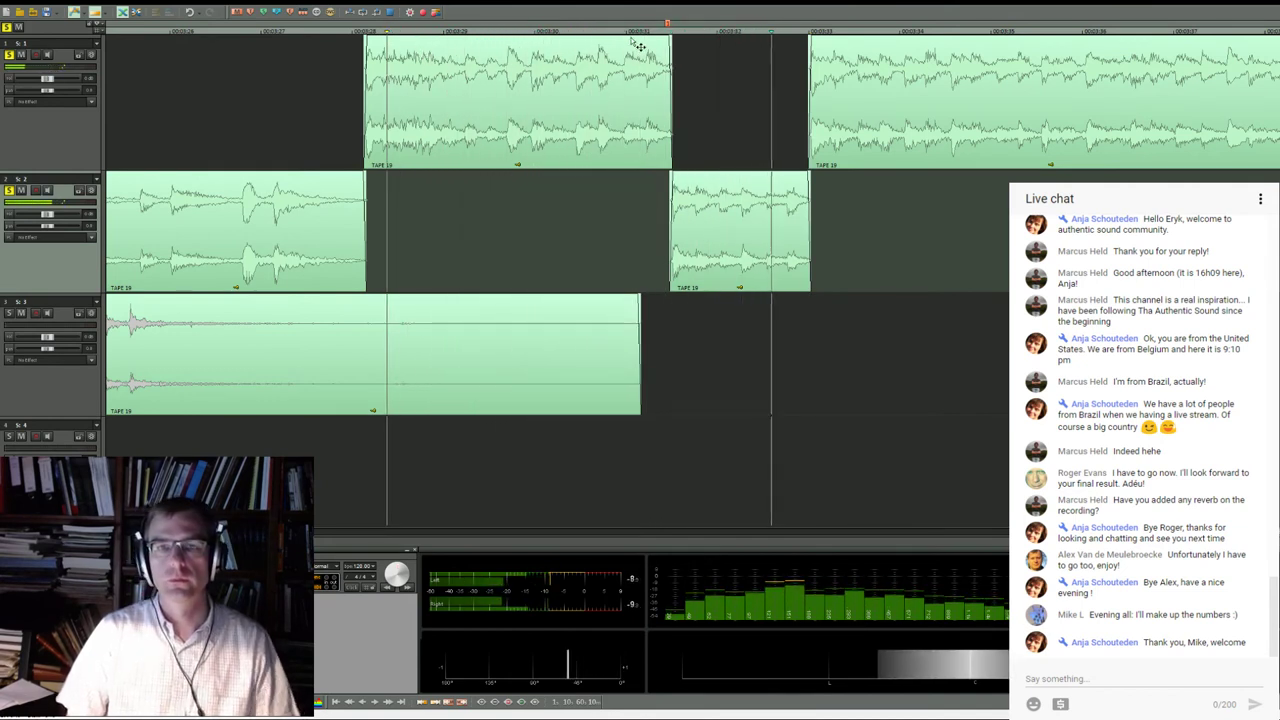
left_click(530, 32)
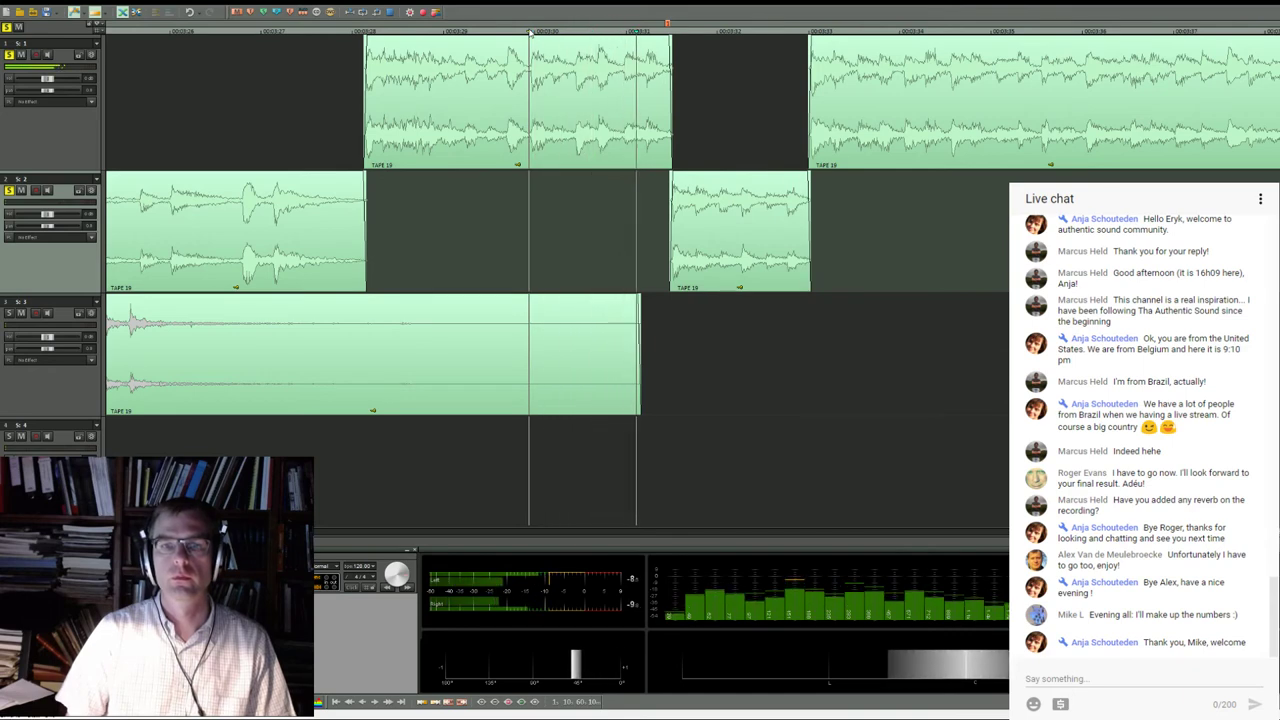
Shift the short track 2 clip and the following track 1 clip slightly earlier together, and play across the join at about 3:31.4
left_click(665, 28)
scroll(707, 117, "up", 2)
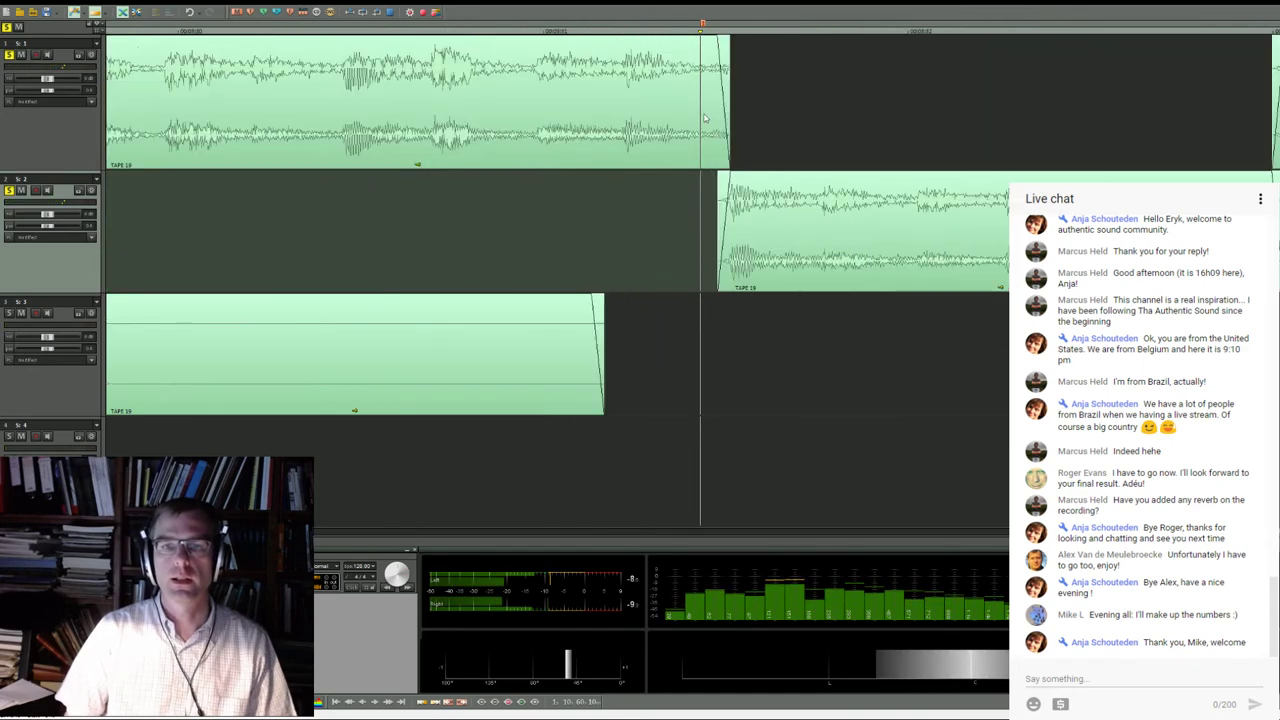
left_click(720, 125)
left_click(742, 255)
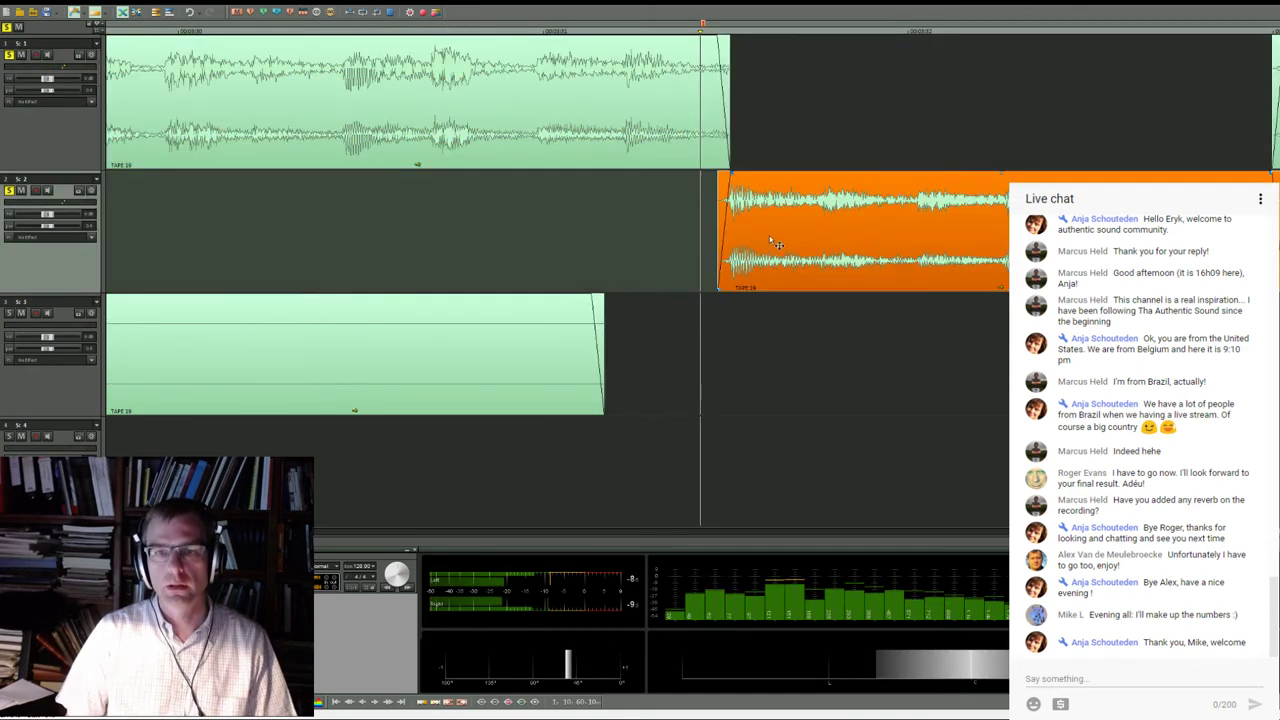
left_click_drag(774, 243, 777, 243)
left_click(1144, 151)
key("ctrl+z")
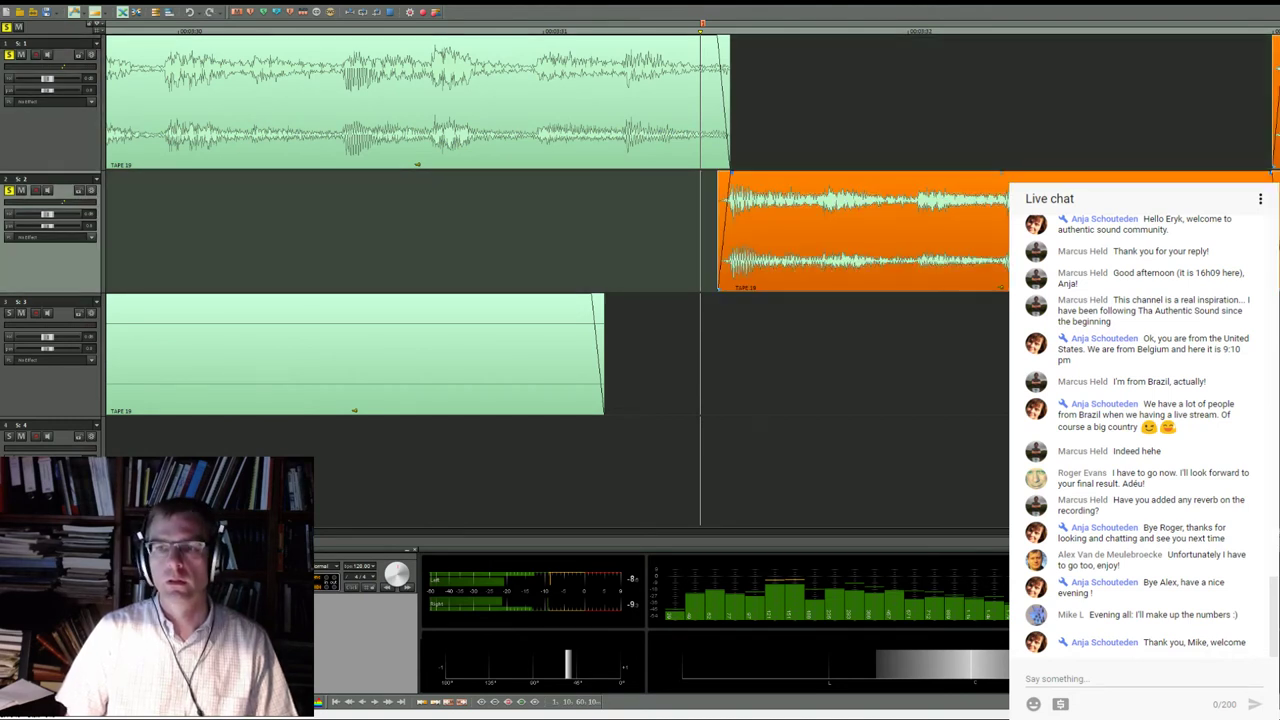
left_click(267, 29)
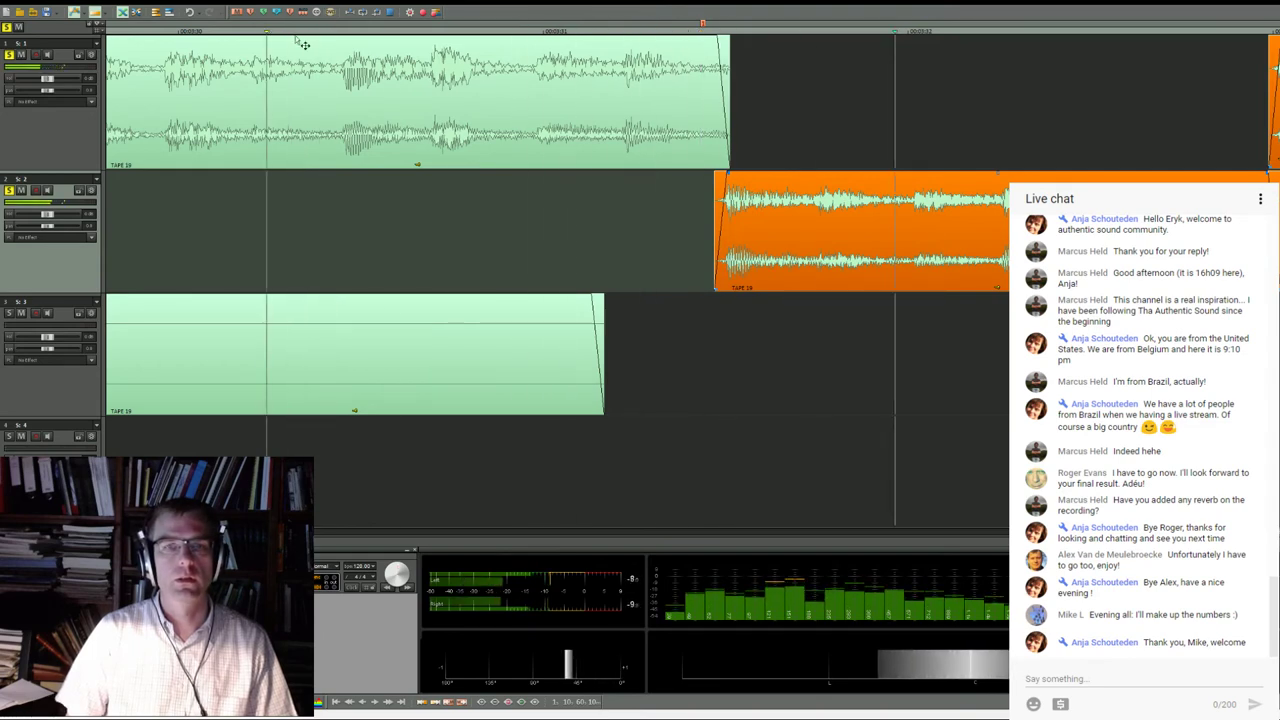
Listen past the joins around 3:31 and 3:33, and place the playhead at the passage at about 3:39.7
scroll(514, 216, "down", 2)
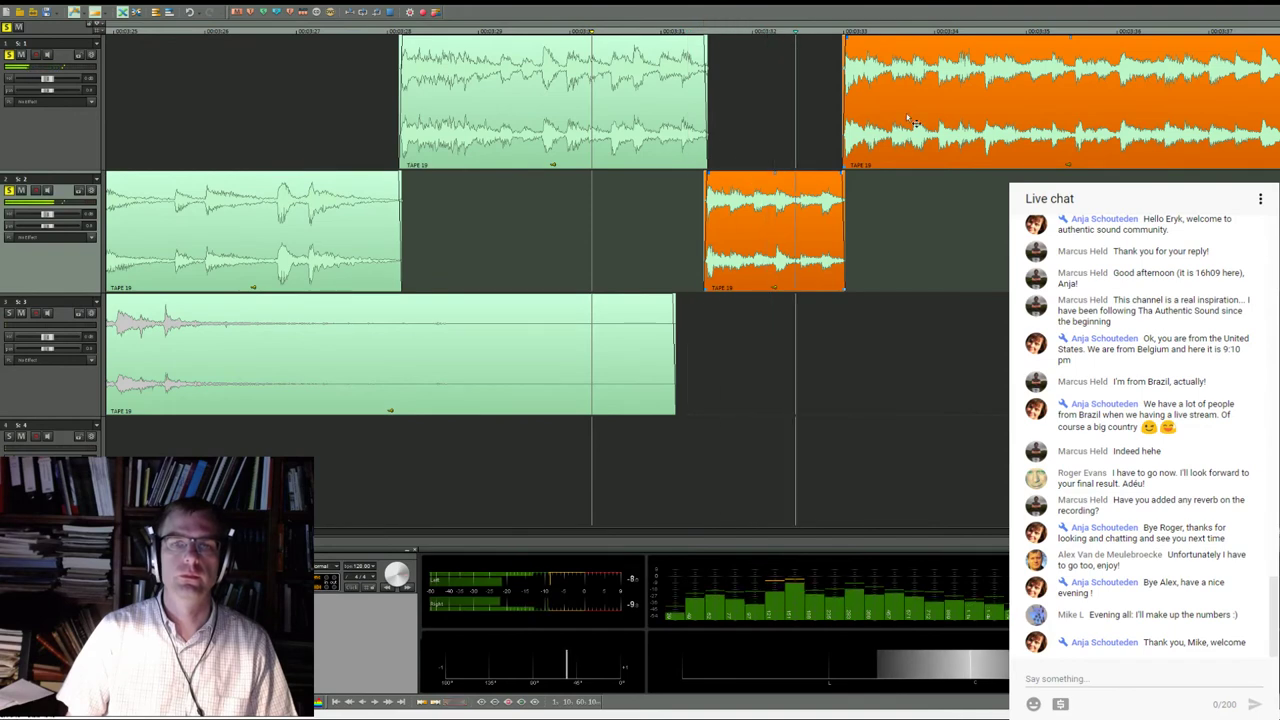
left_click(720, 278)
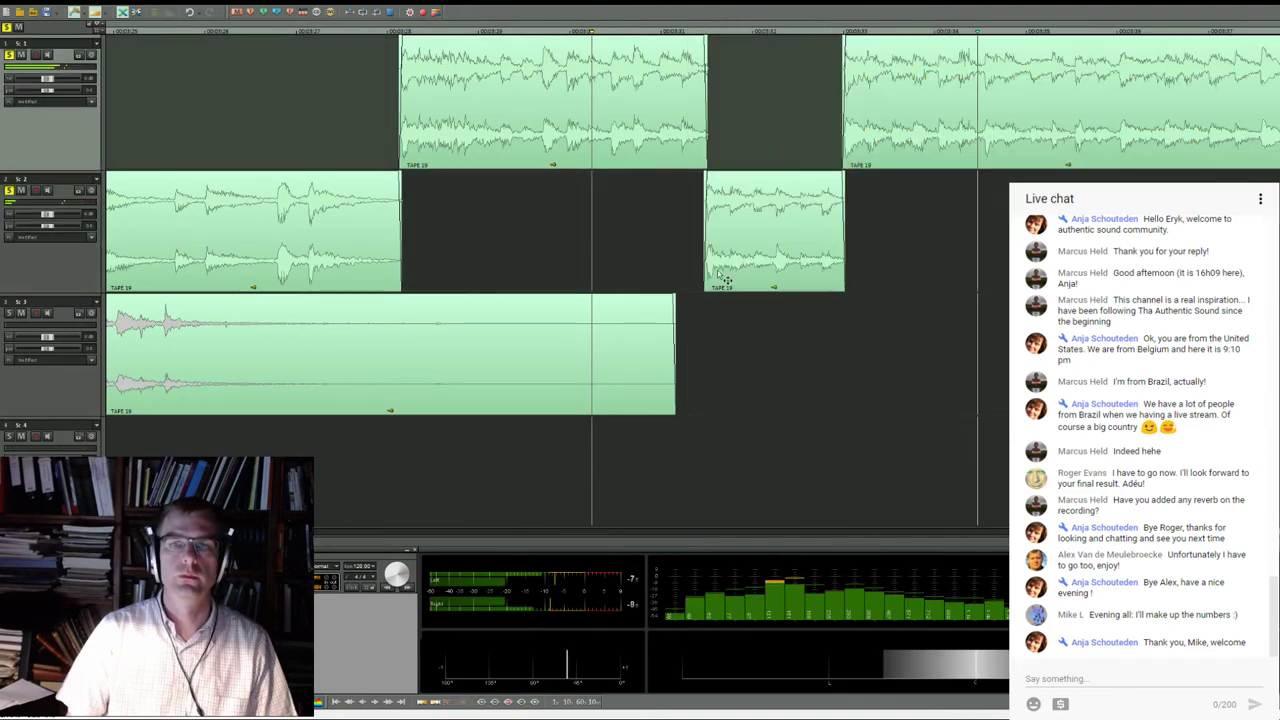
scroll(718, 278, "down", 1)
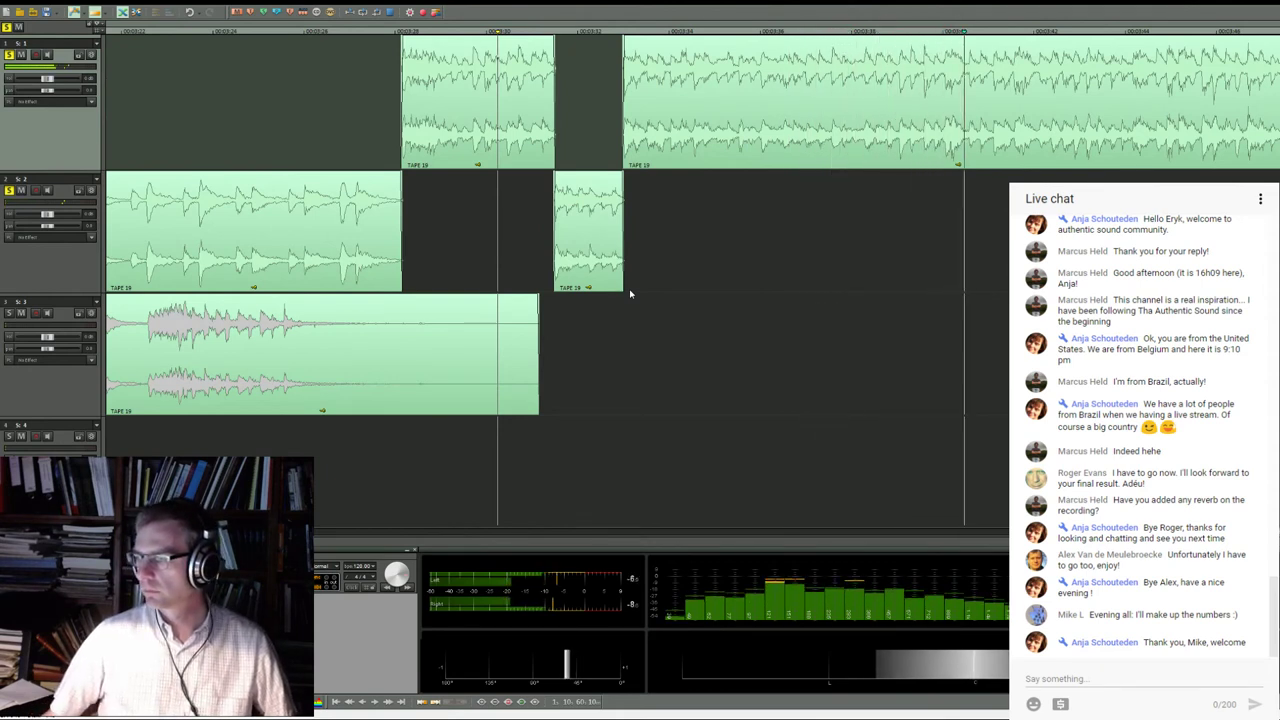
left_click(943, 34)
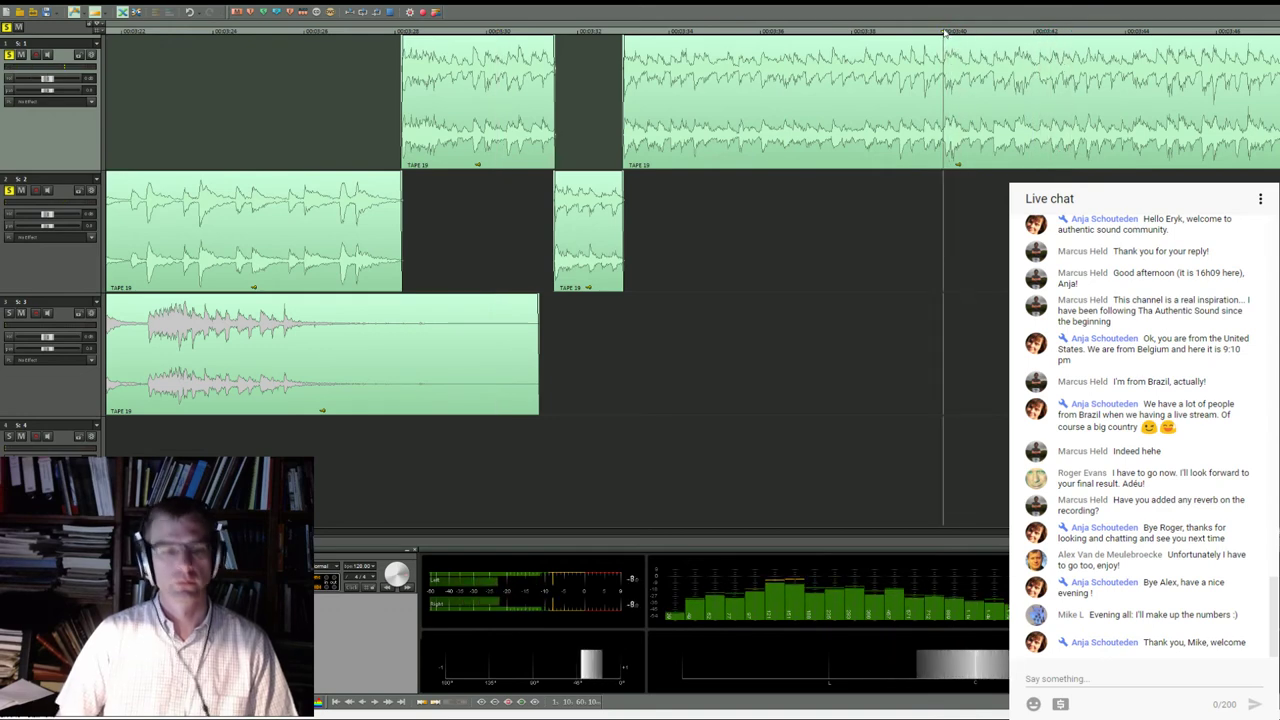
Duplicate the short track 2 clip, extend the copy's end to about 4:09, and adjust the copy in solo so it starts at about 3:39.3
scroll(801, 189, "down", 2)
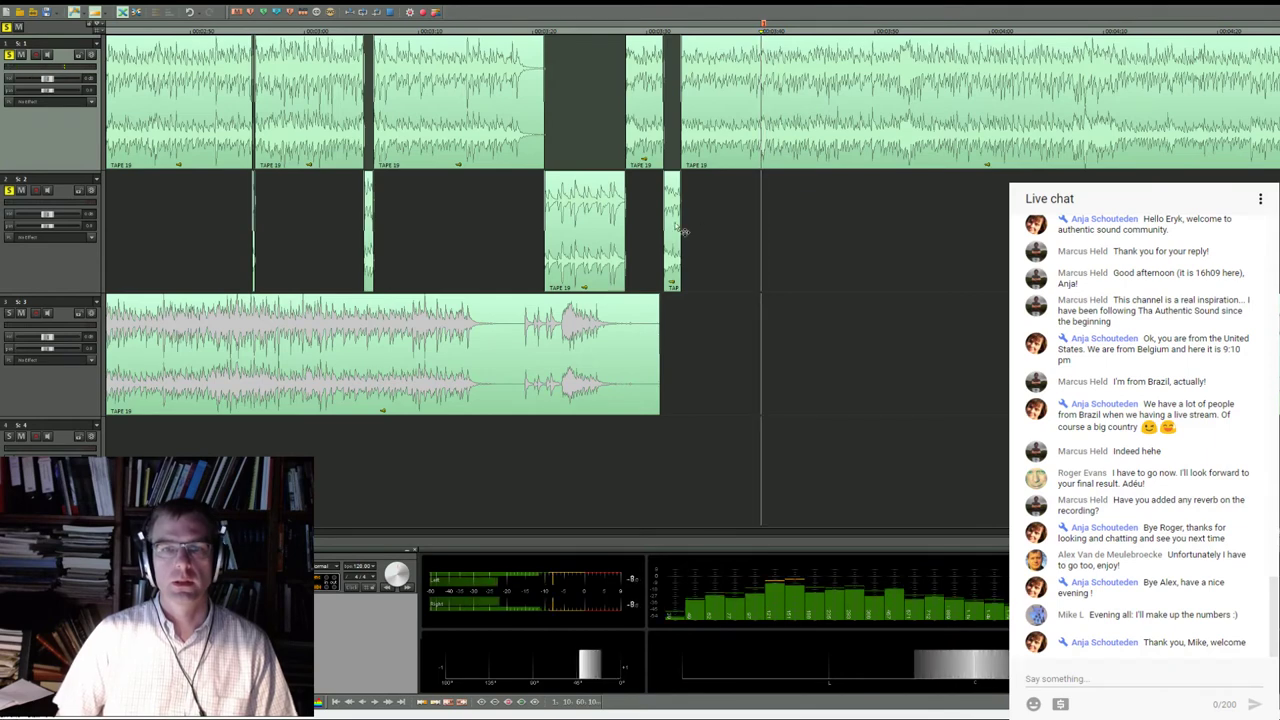
left_click_drag(683, 231, 700, 236)
left_click_drag(700, 296, 720, 288)
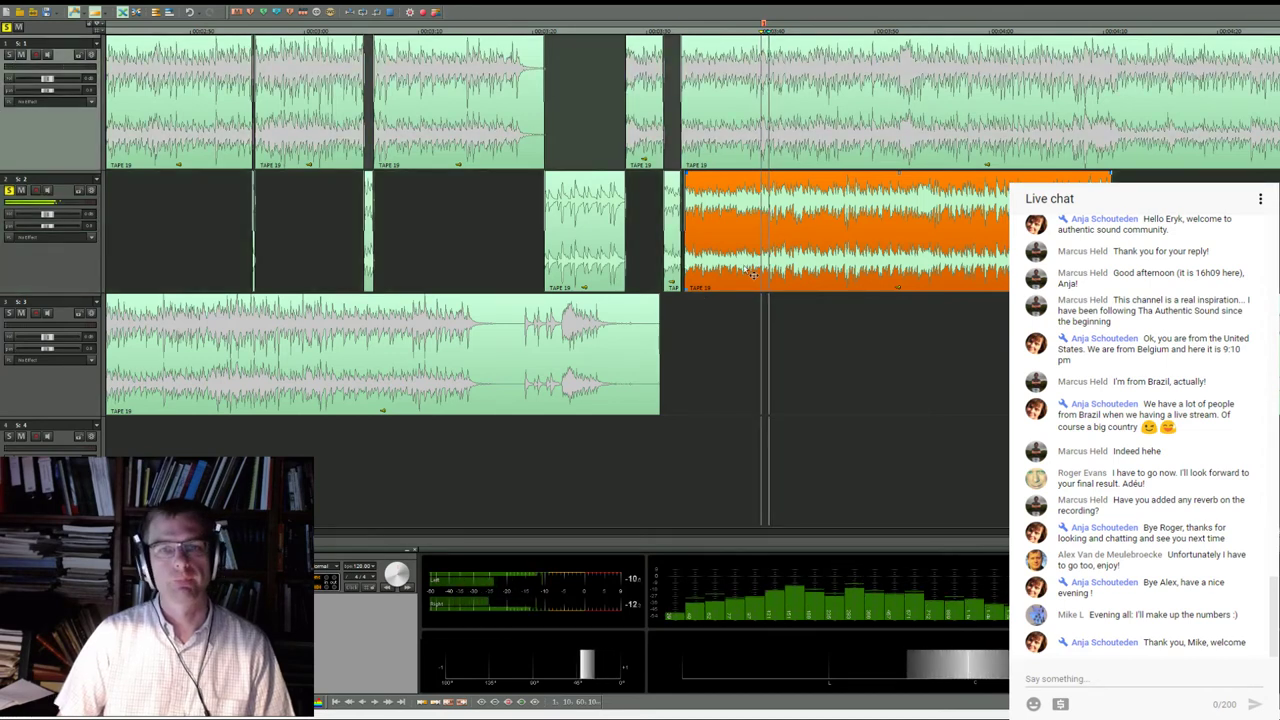
scroll(758, 282, "up", 3)
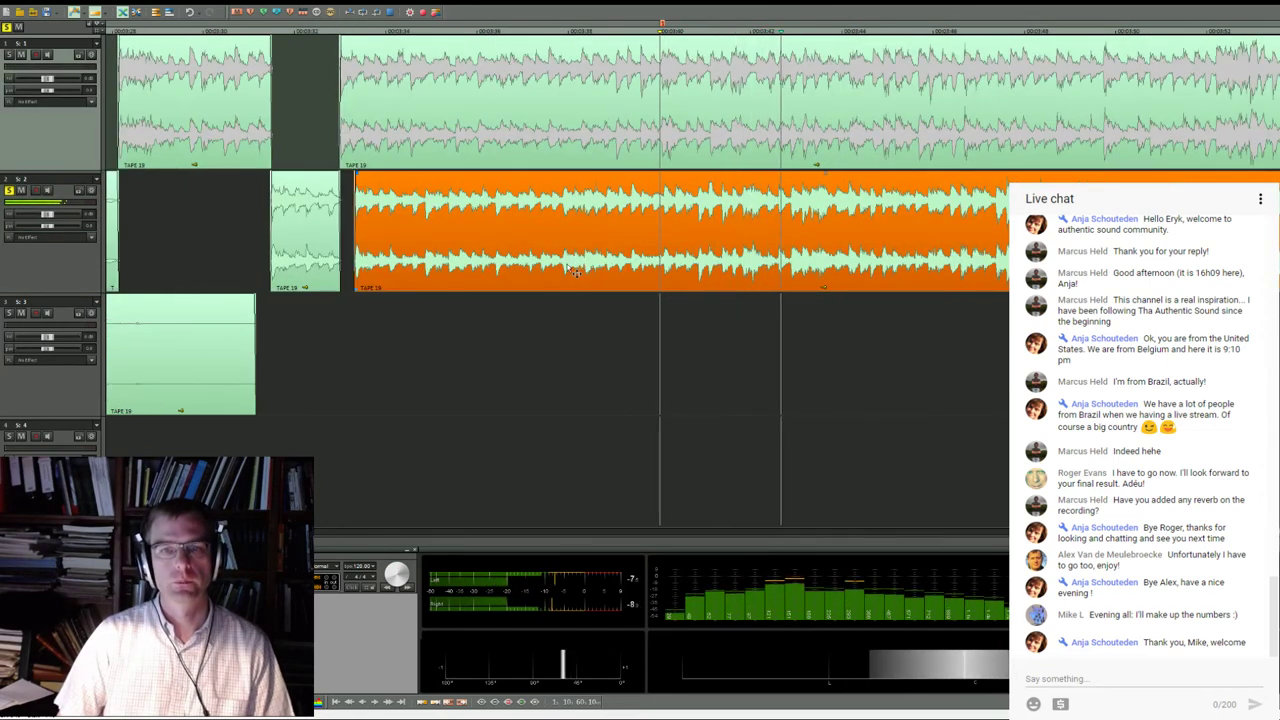
left_click_drag(352, 288, 684, 235)
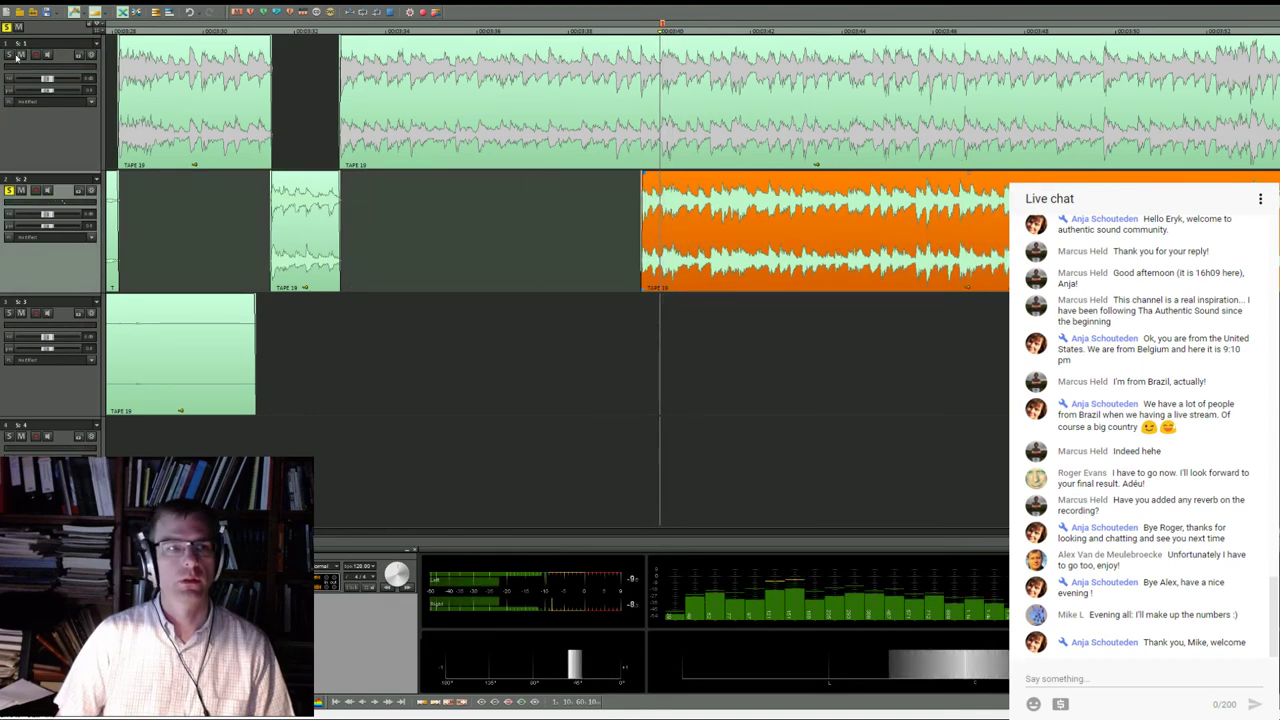
Compare tracks 1 and 2 in solo around 3:40 and nudge the long track 2 clip slightly earlier
left_click(10, 55)
left_click(9, 190)
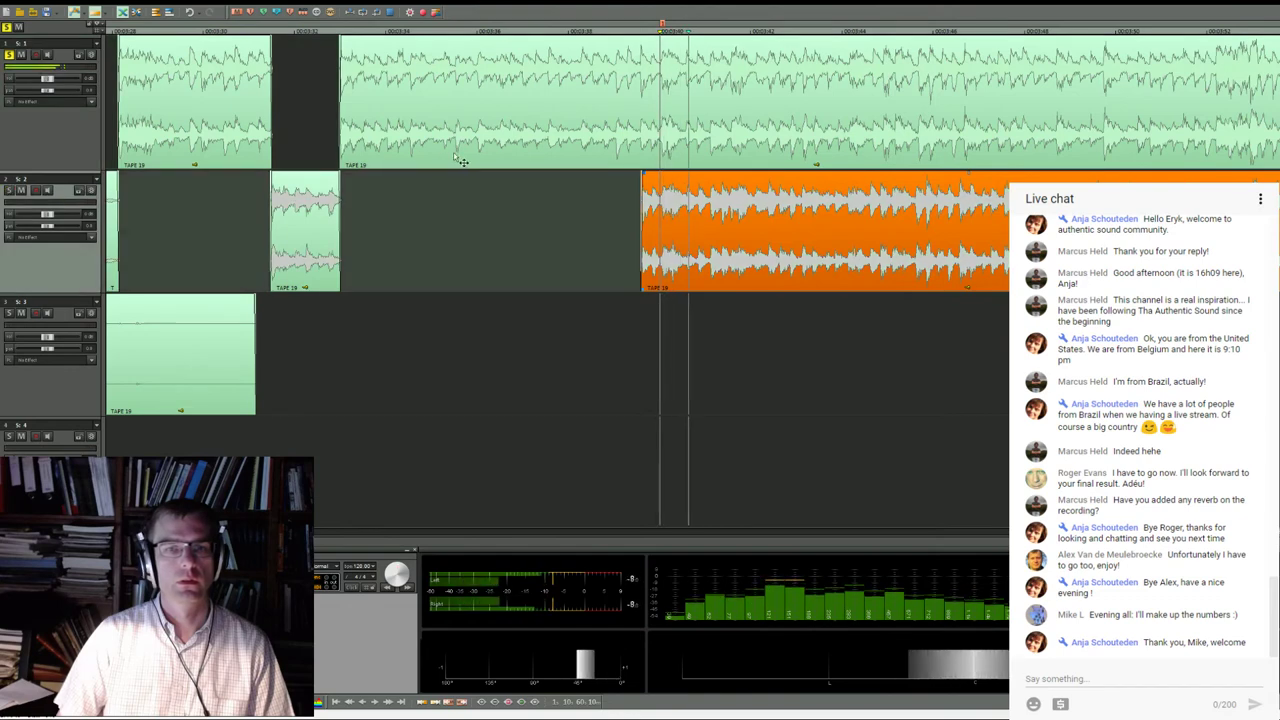
left_click(646, 33)
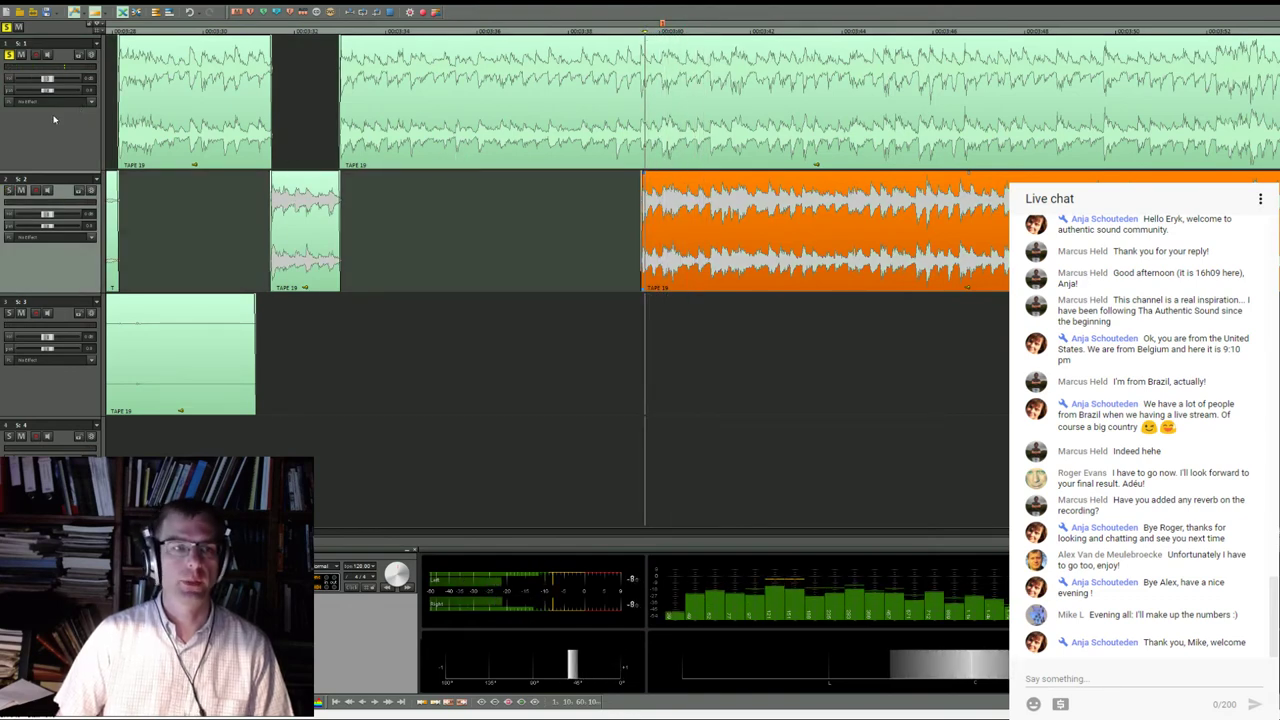
left_click(9, 190)
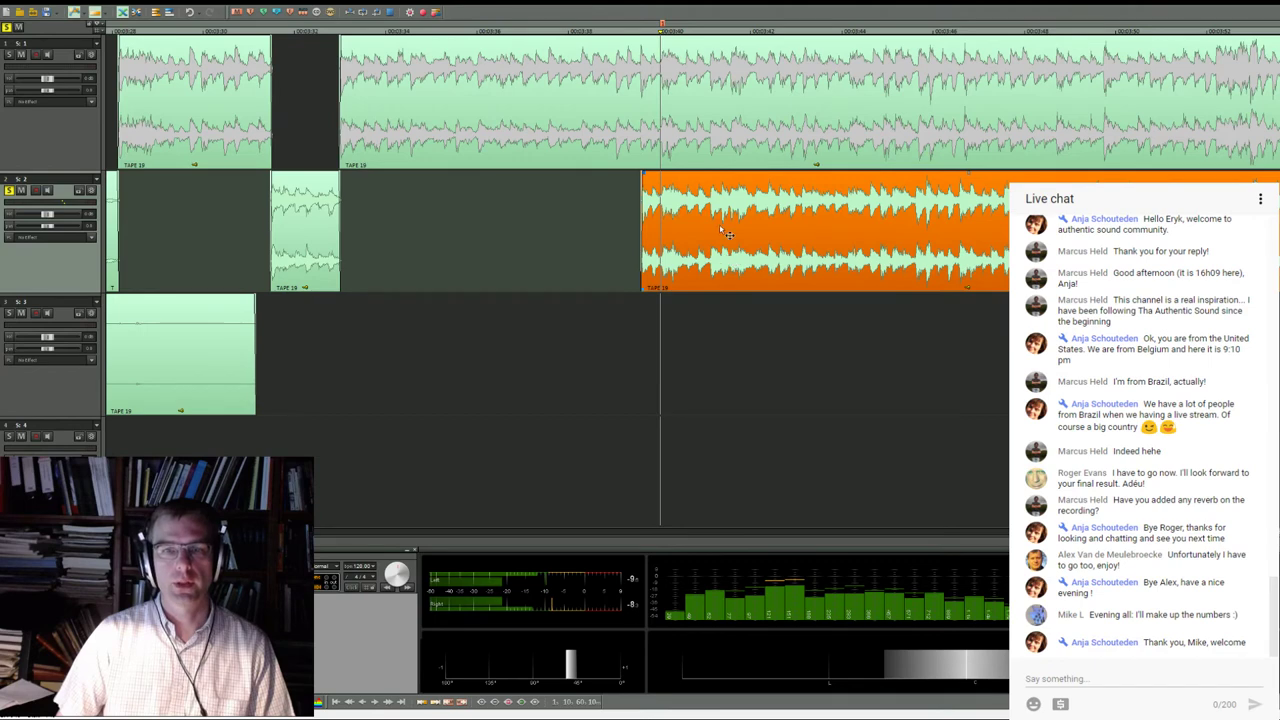
scroll(726, 232, "up", 1)
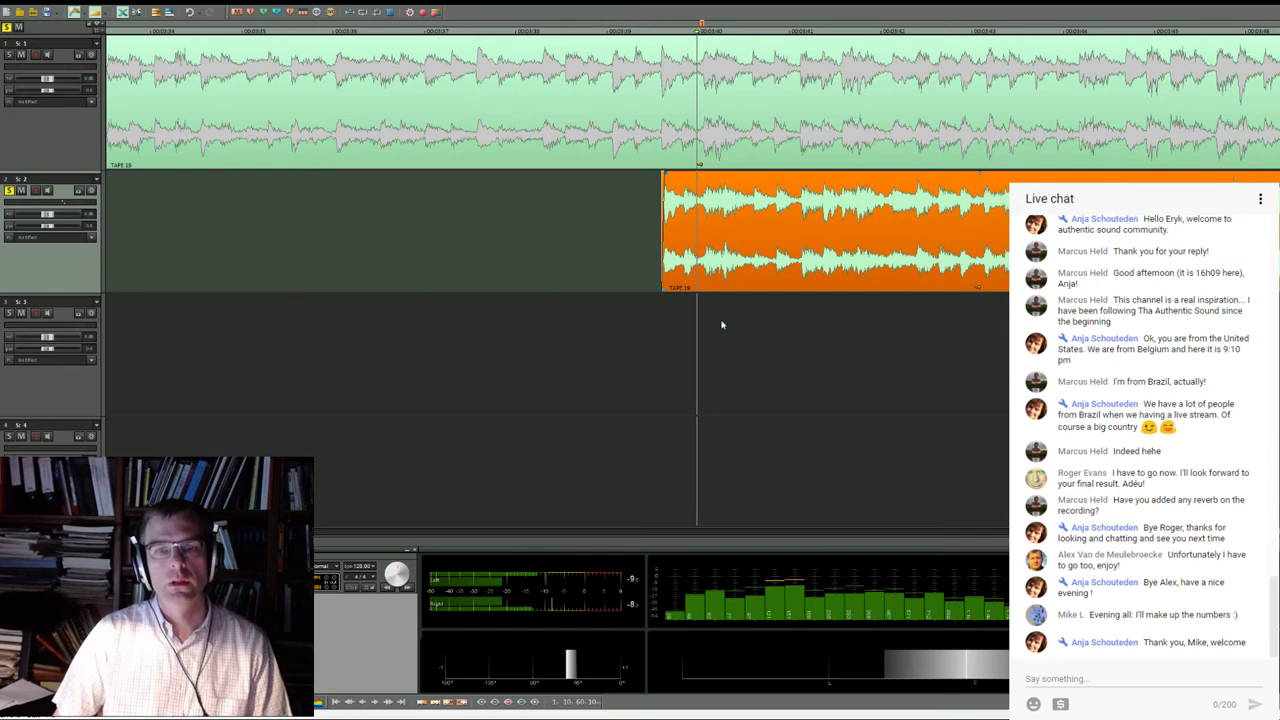
left_click_drag(748, 236, 746, 236)
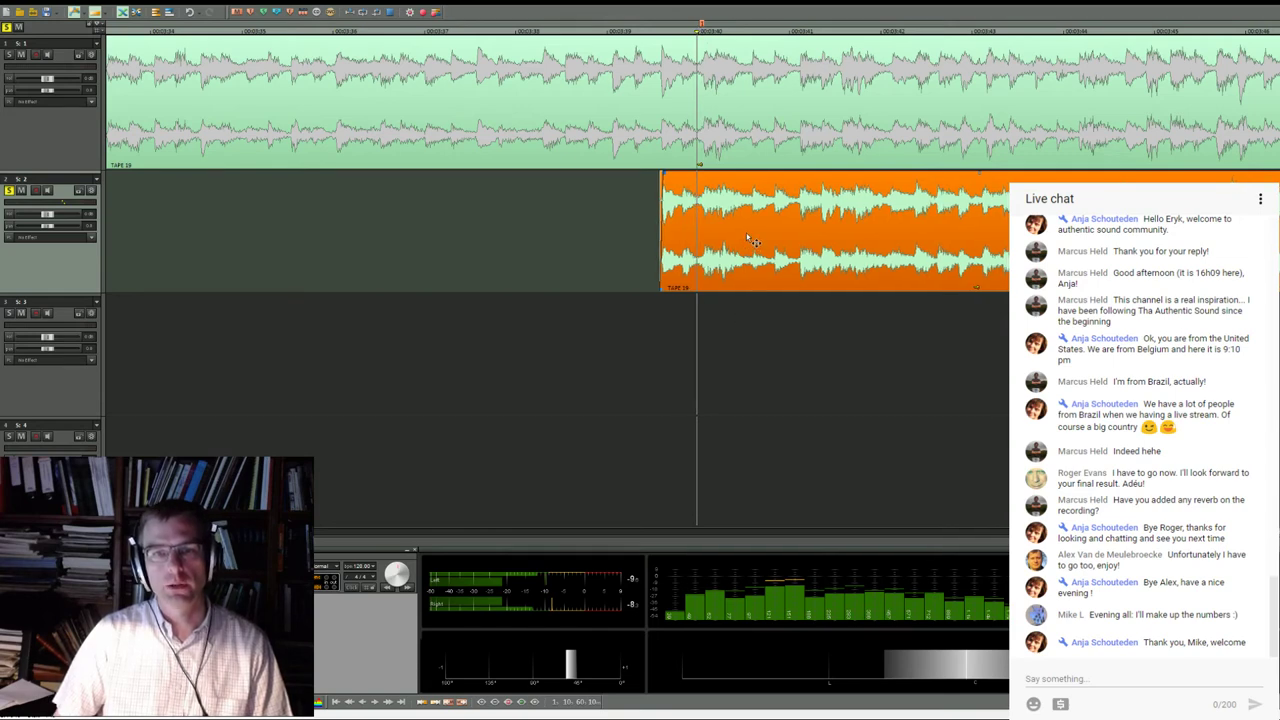
Split the clips on tracks 1 and 2 at about 3:39.8 and again at about 3:40.4
left_click(751, 133)
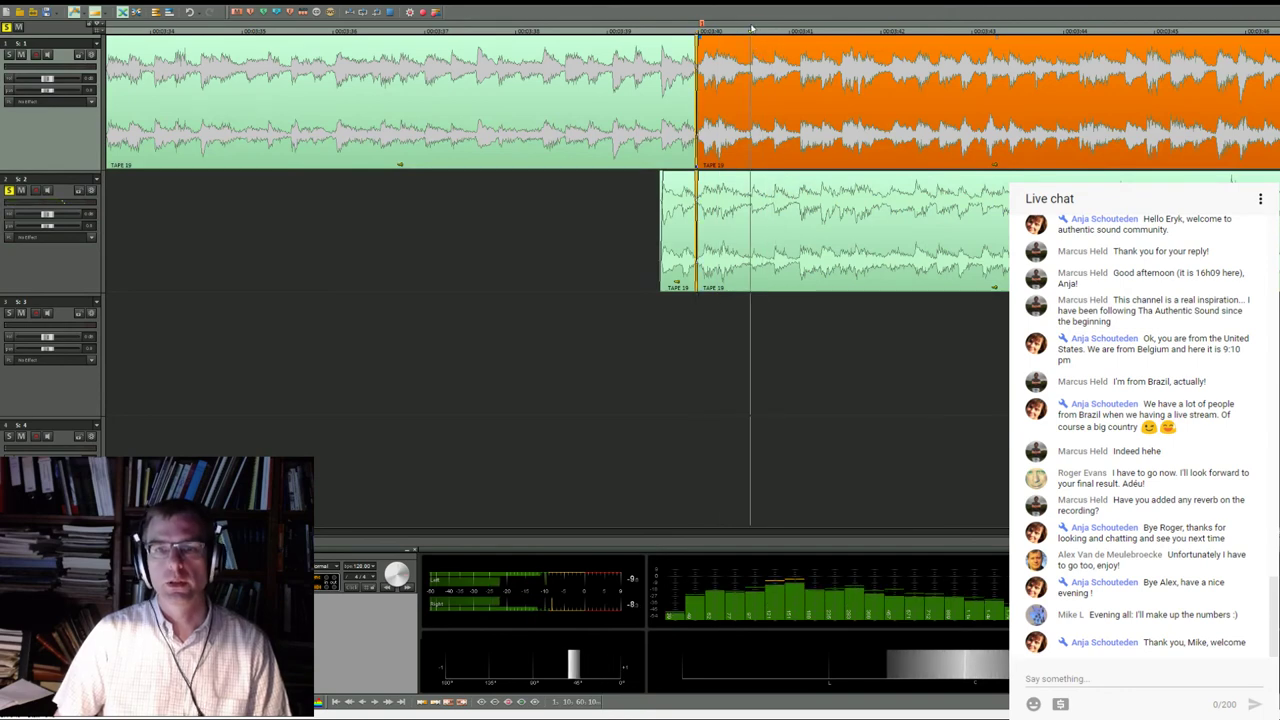
key("s")
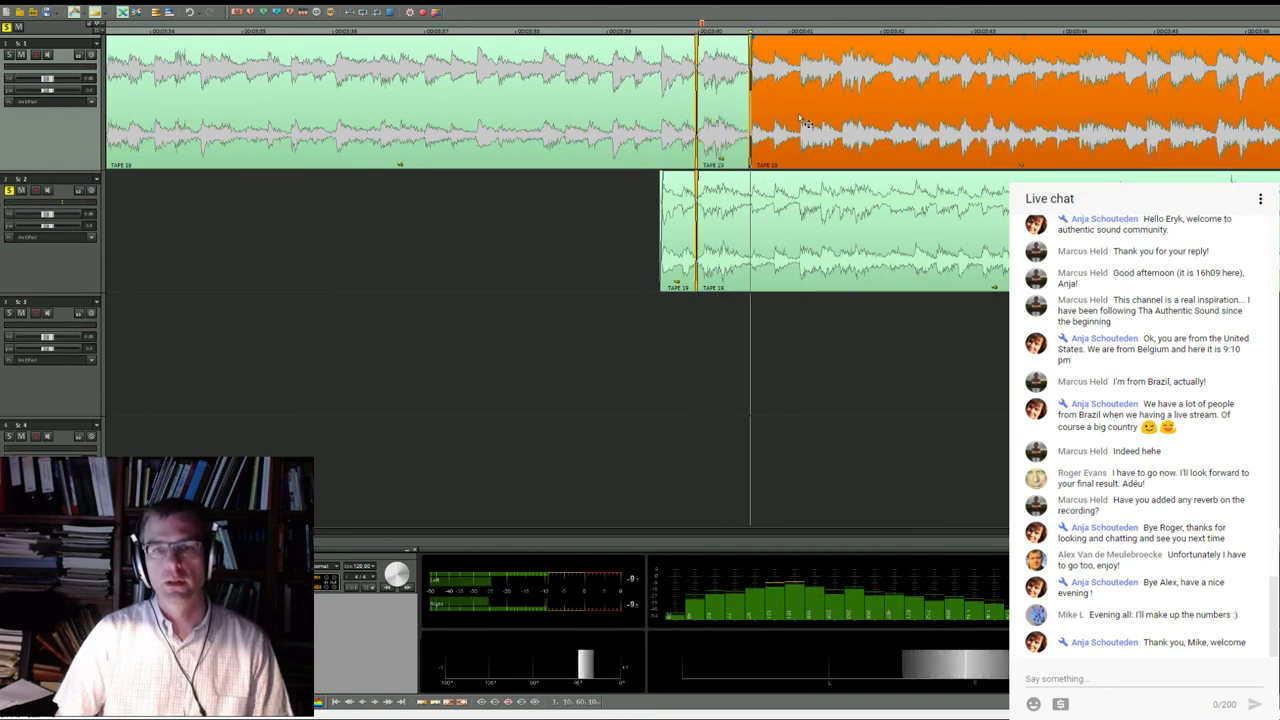
left_click(812, 193)
key("s")
Delete track 2's surplus pieces before 3:39.8 and after 3:40.4, and track 1's piece between those cuts
key("Delete")
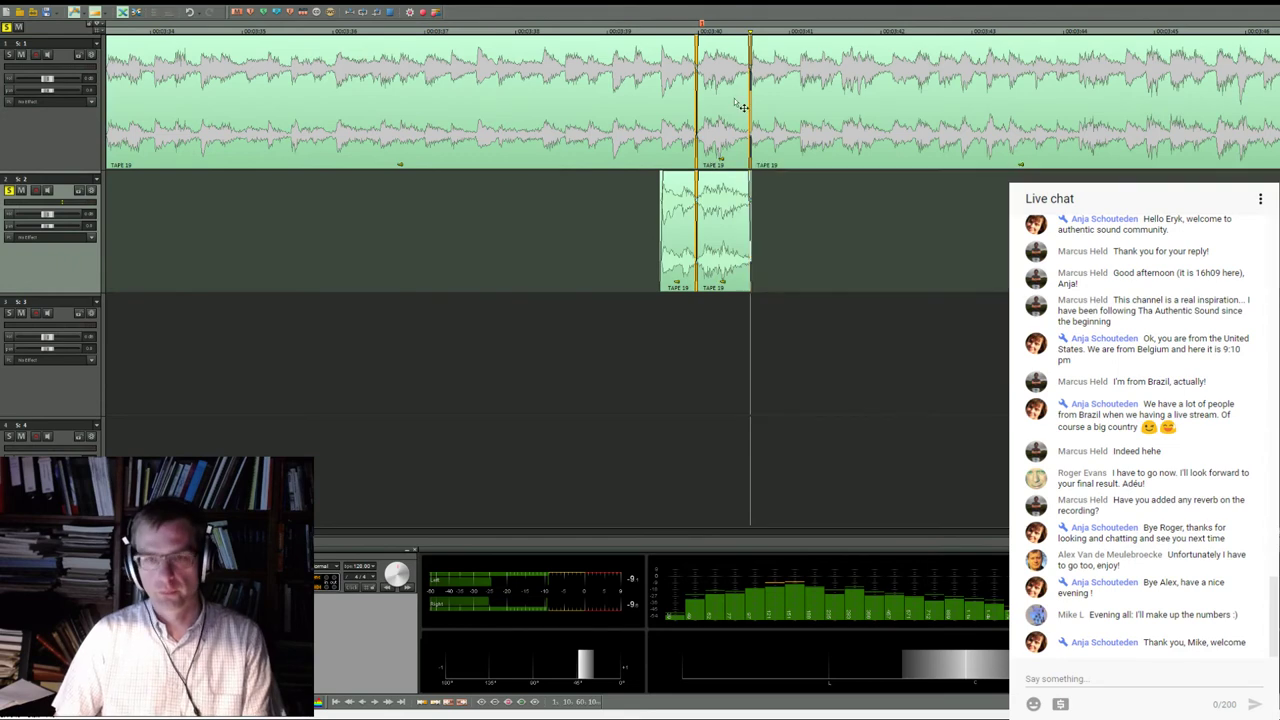
left_click(678, 207)
key("Delete")
Solo track 1 together with track 2, listen from about 3:38.5 across the new joins, and locate the next passage at about 3:56.6
left_click(5, 58)
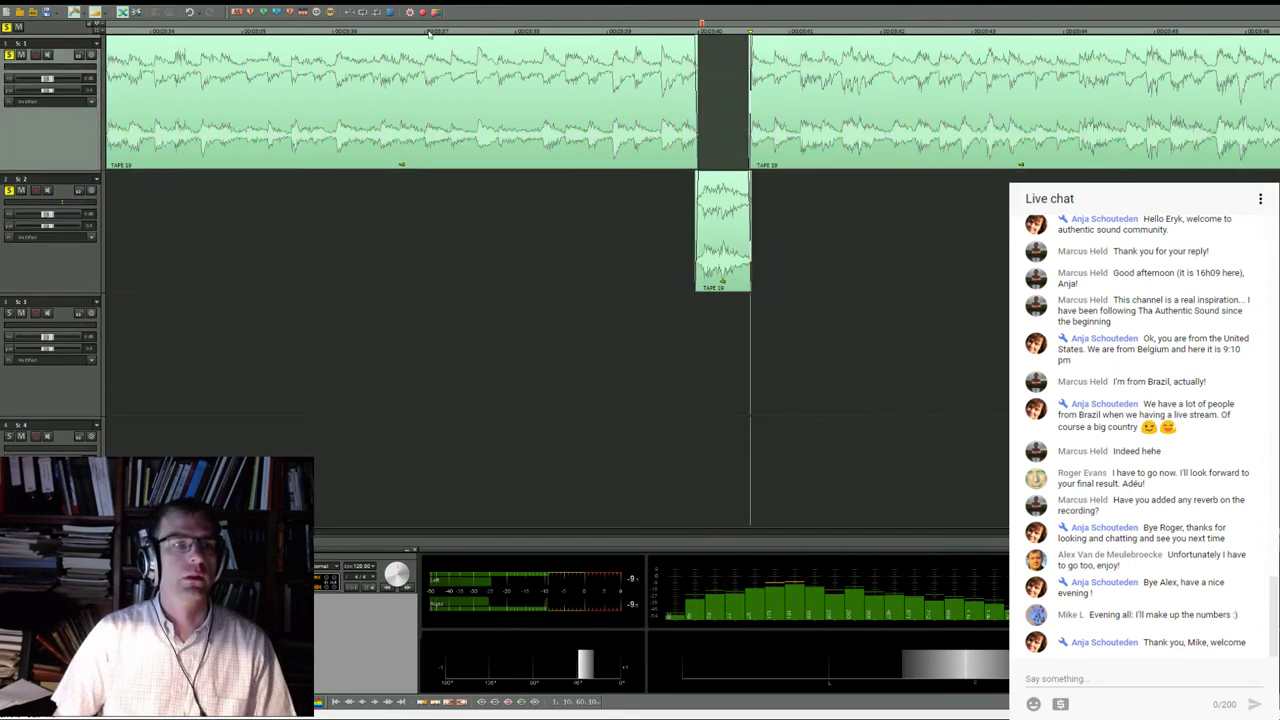
left_click(579, 31)
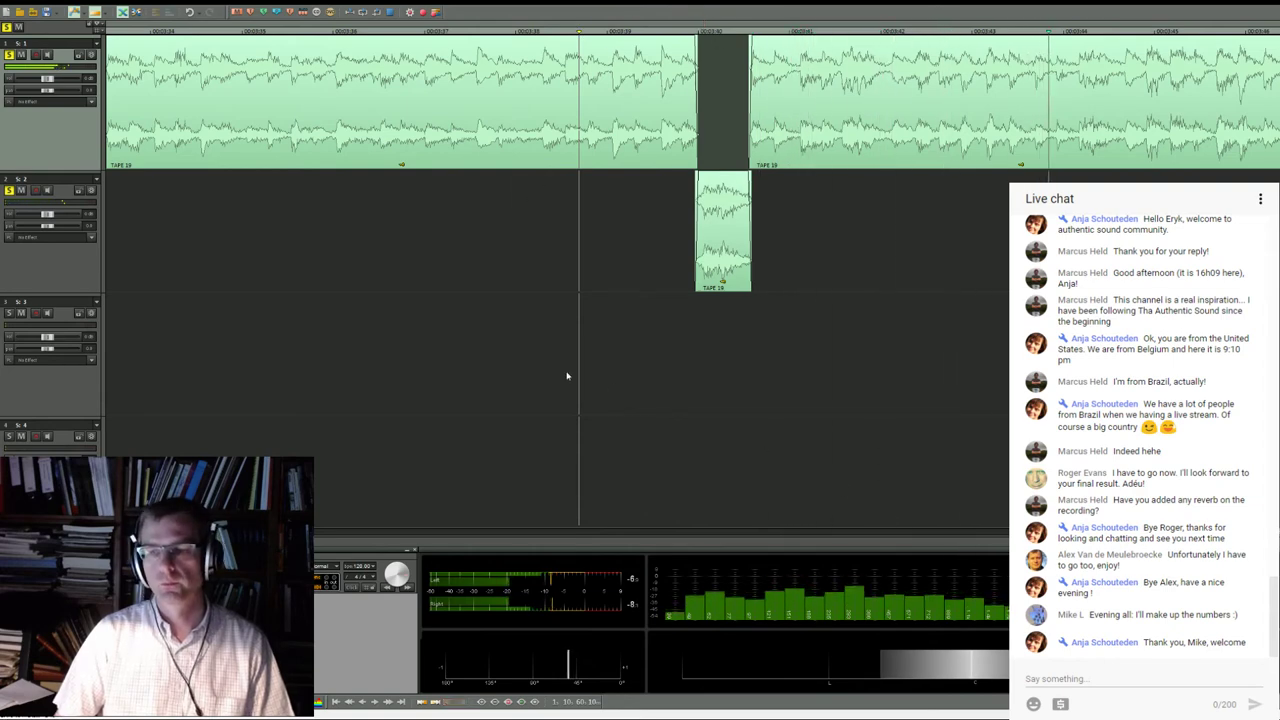
scroll(423, 337, "down", 3)
scroll(389, 349, "down", 1)
scroll(389, 347, "up", 1)
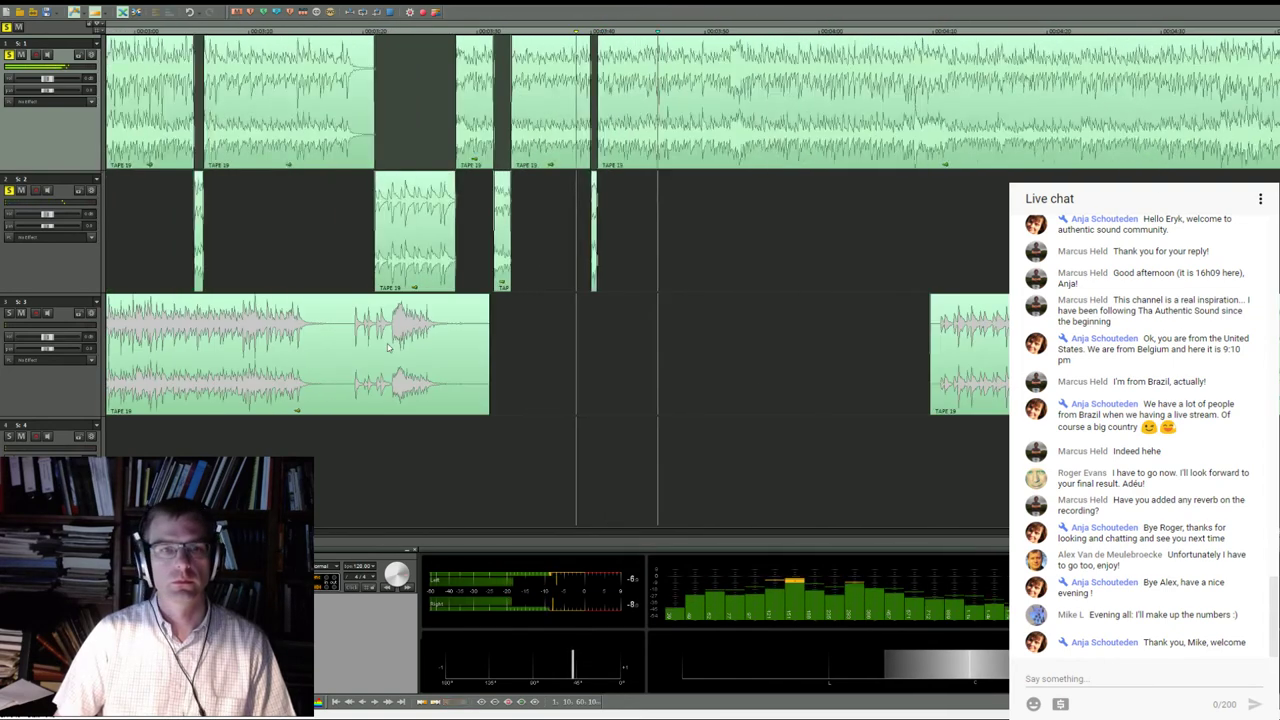
scroll(389, 347, "down", 2)
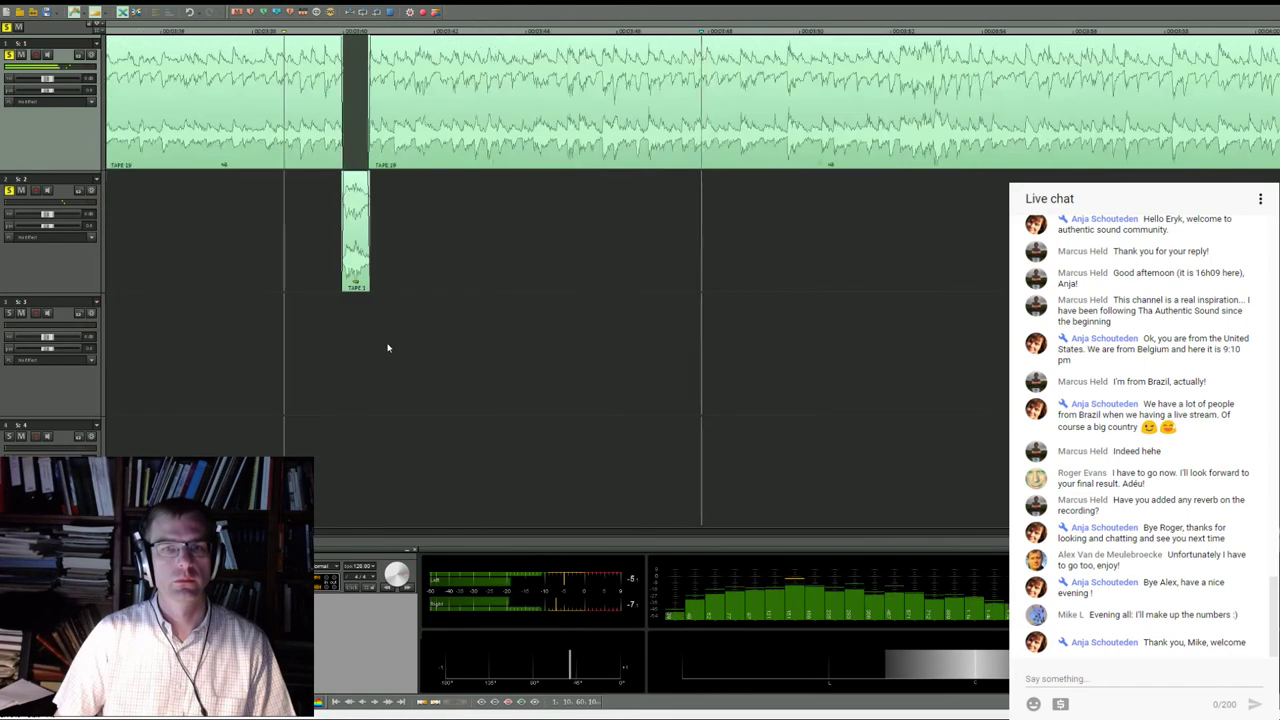
scroll(389, 347, "up", 1)
scroll(389, 348, "up", 1)
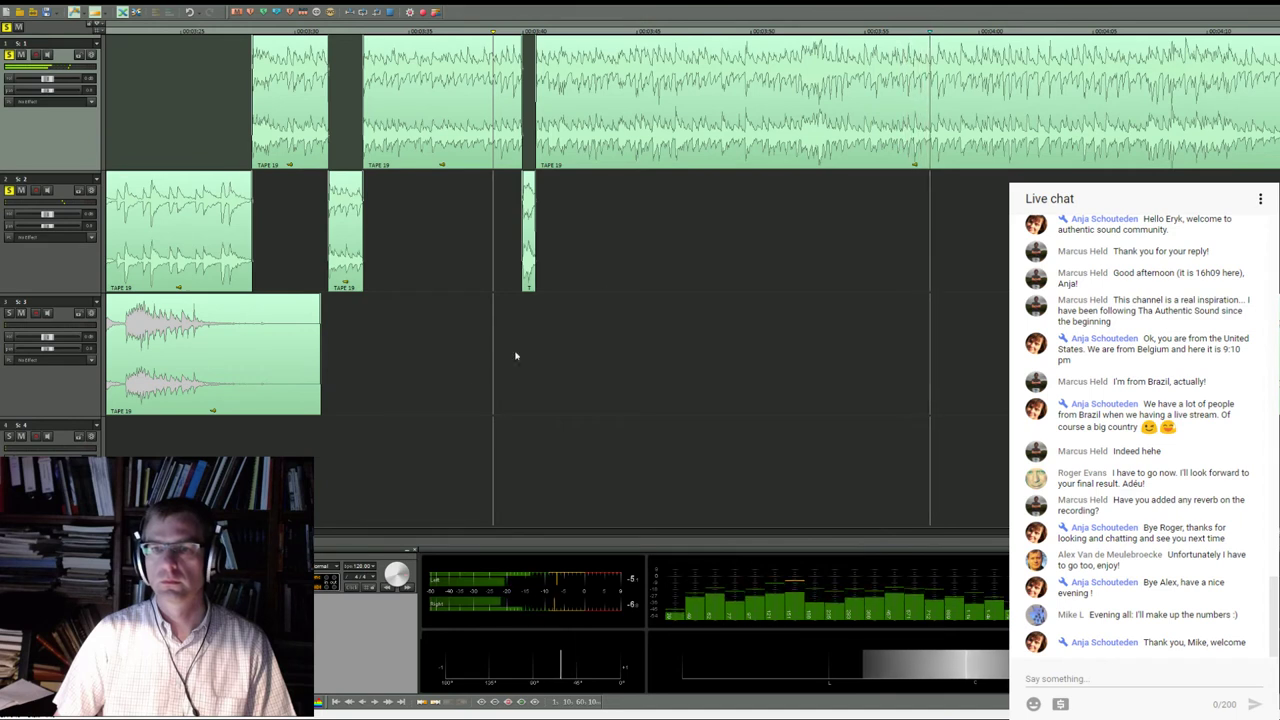
left_click(914, 30)
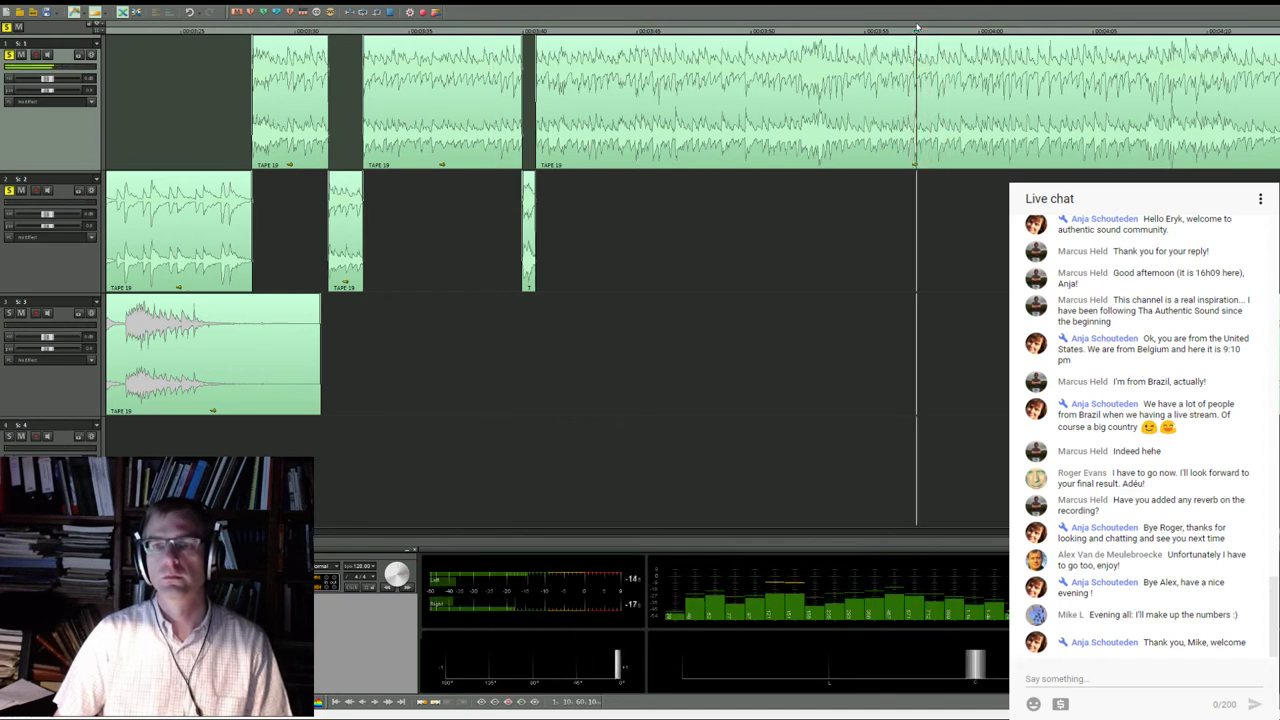
Duplicate the short track 2 clip at 3:40, extend the copy's end to about 4:02.5, and move the copy to start at about 3:48.5
left_click(536, 228)
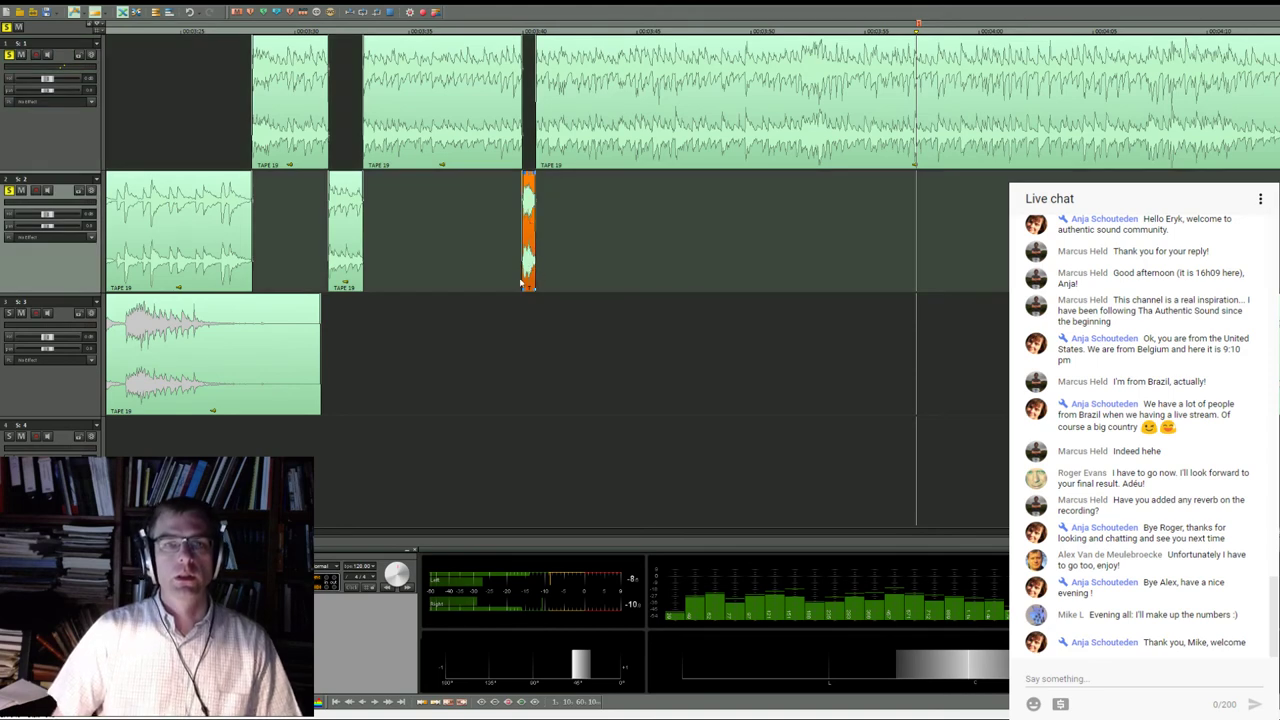
left_click_drag(533, 243, 576, 240)
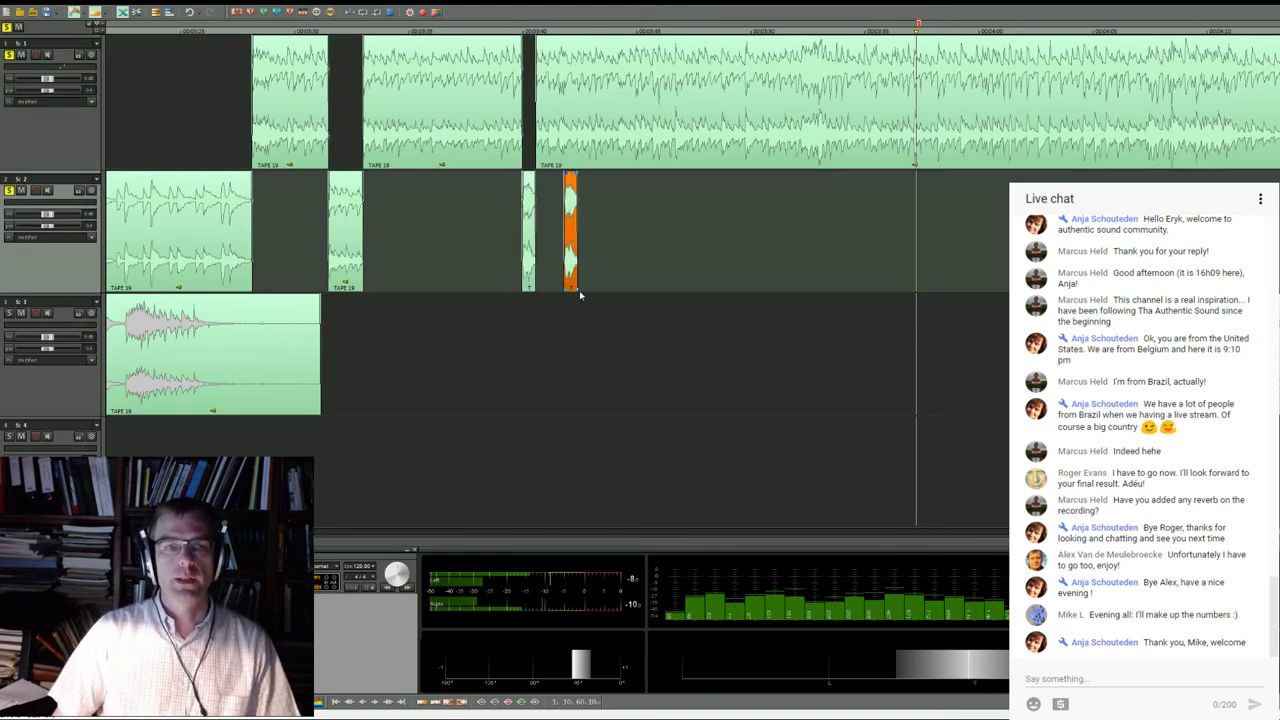
left_click_drag(574, 288, 1046, 286)
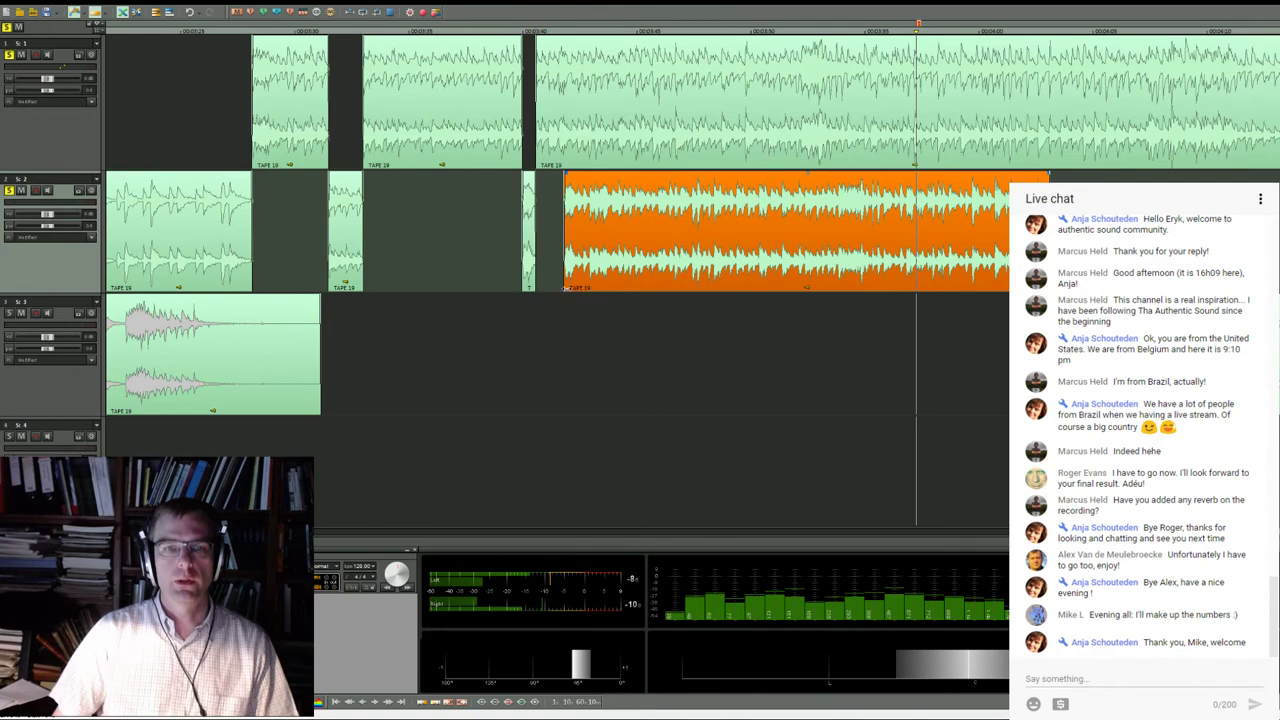
left_click_drag(626, 238, 791, 238)
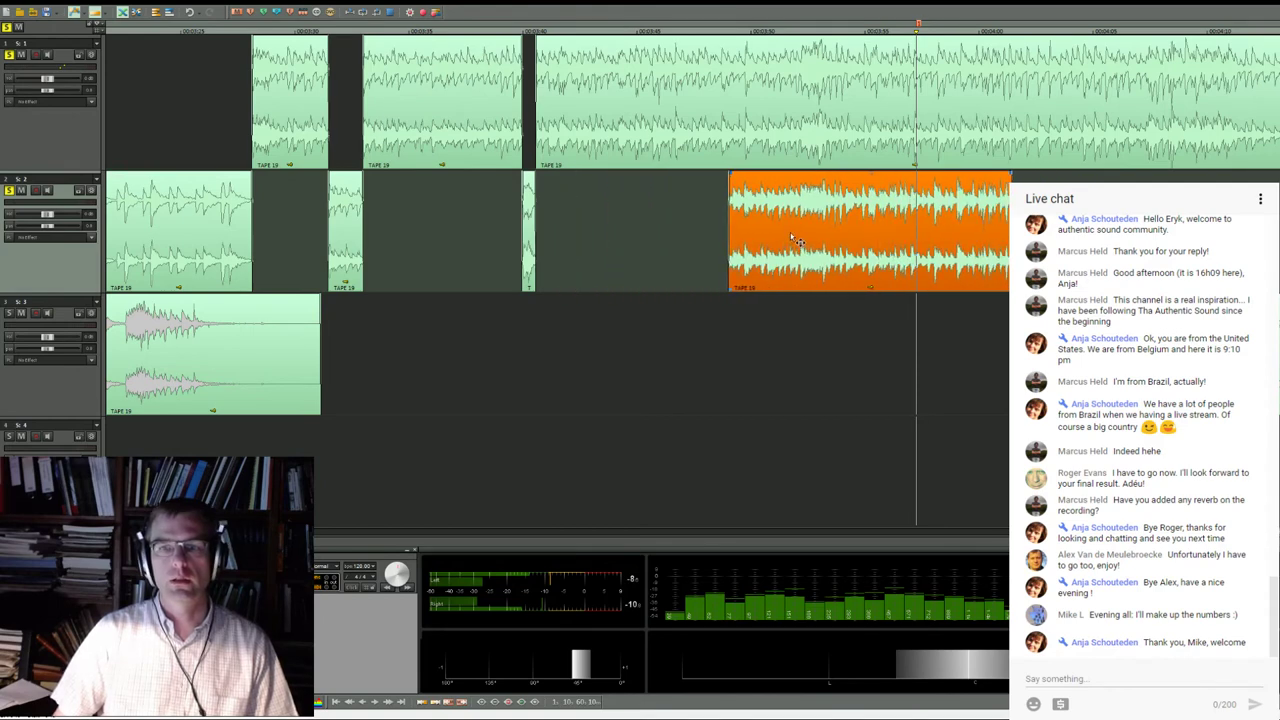
Align the long track 2 copy with the matching passage on track 1 at about 3:57
scroll(955, 268, "up", 3)
left_click_drag(870, 250, 894, 236)
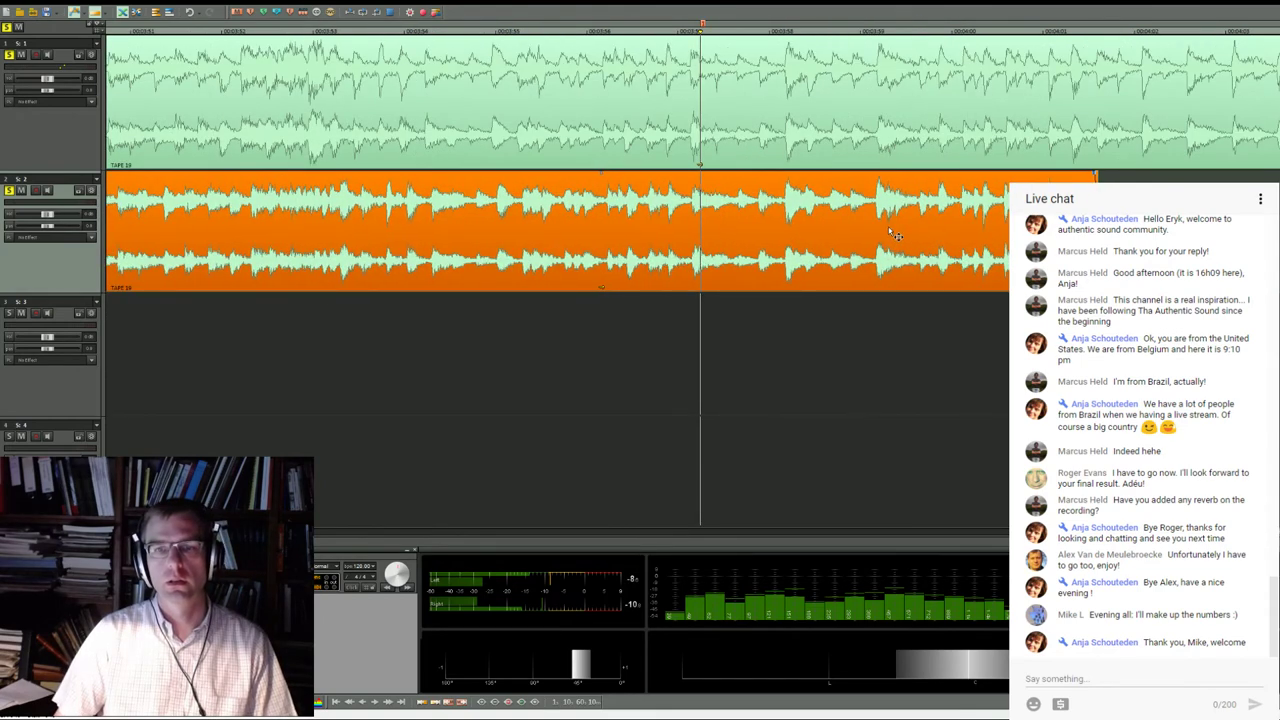
left_click(692, 24)
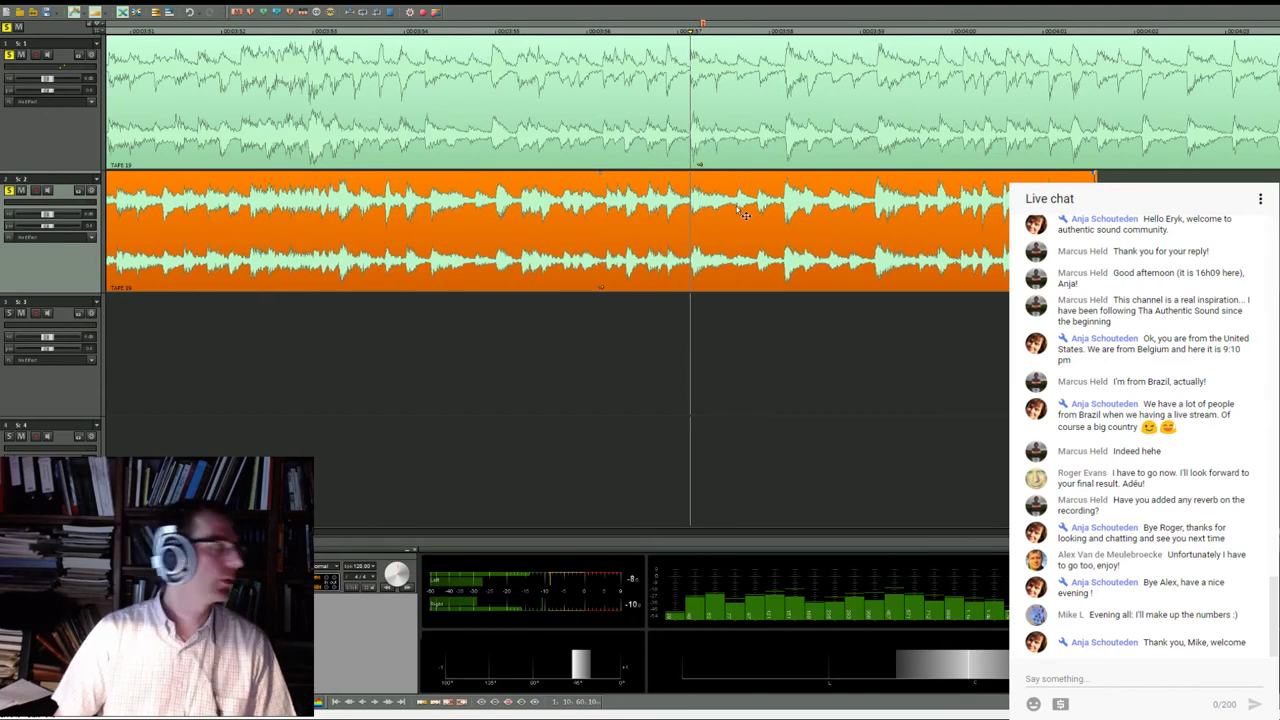
scroll(741, 224, "up", 1)
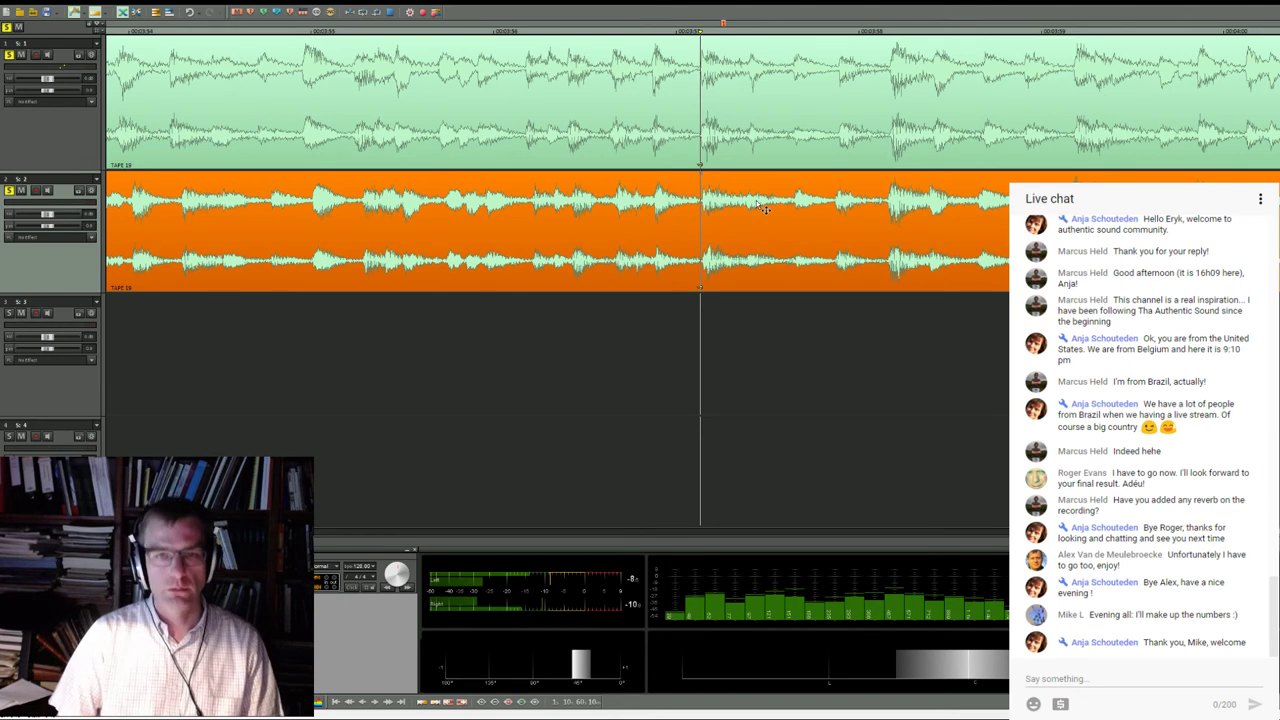
Unsolo track 2 and split the clips on tracks 1 and 2 at about 3:57.1 and again at about 3:58.1
left_click(22, 189)
left_click(654, 32)
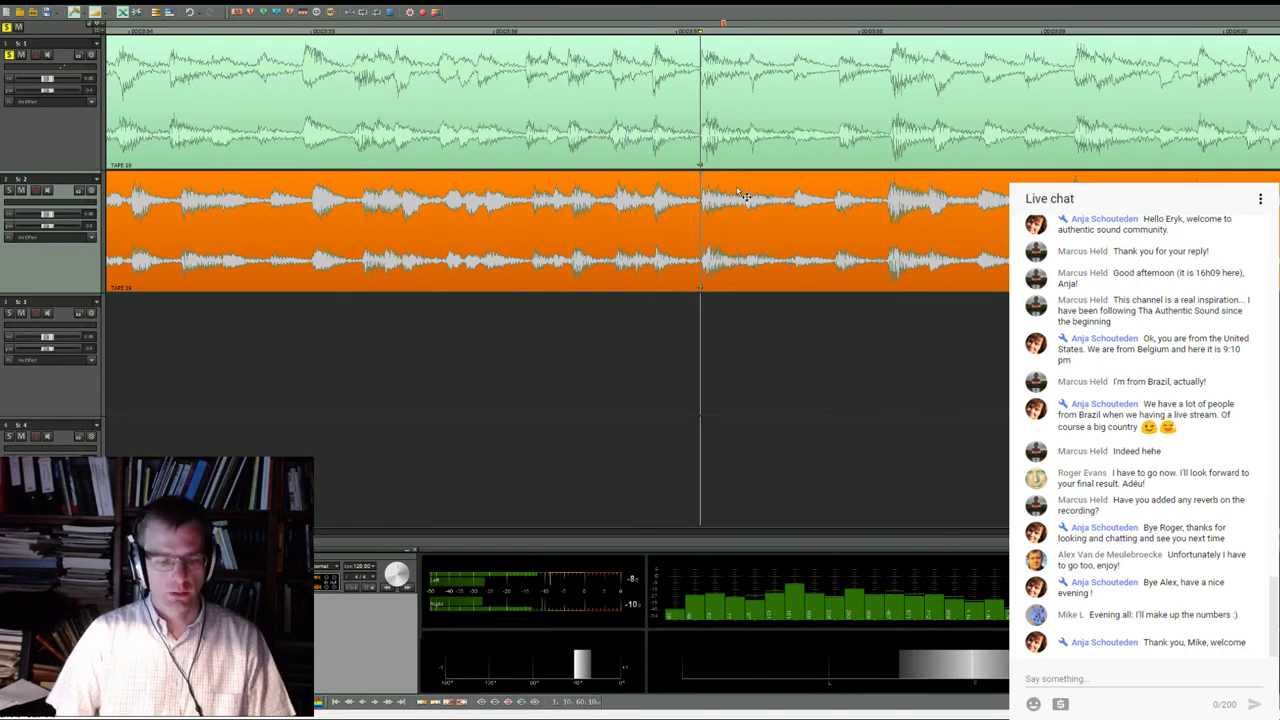
left_click(770, 129)
key("s")
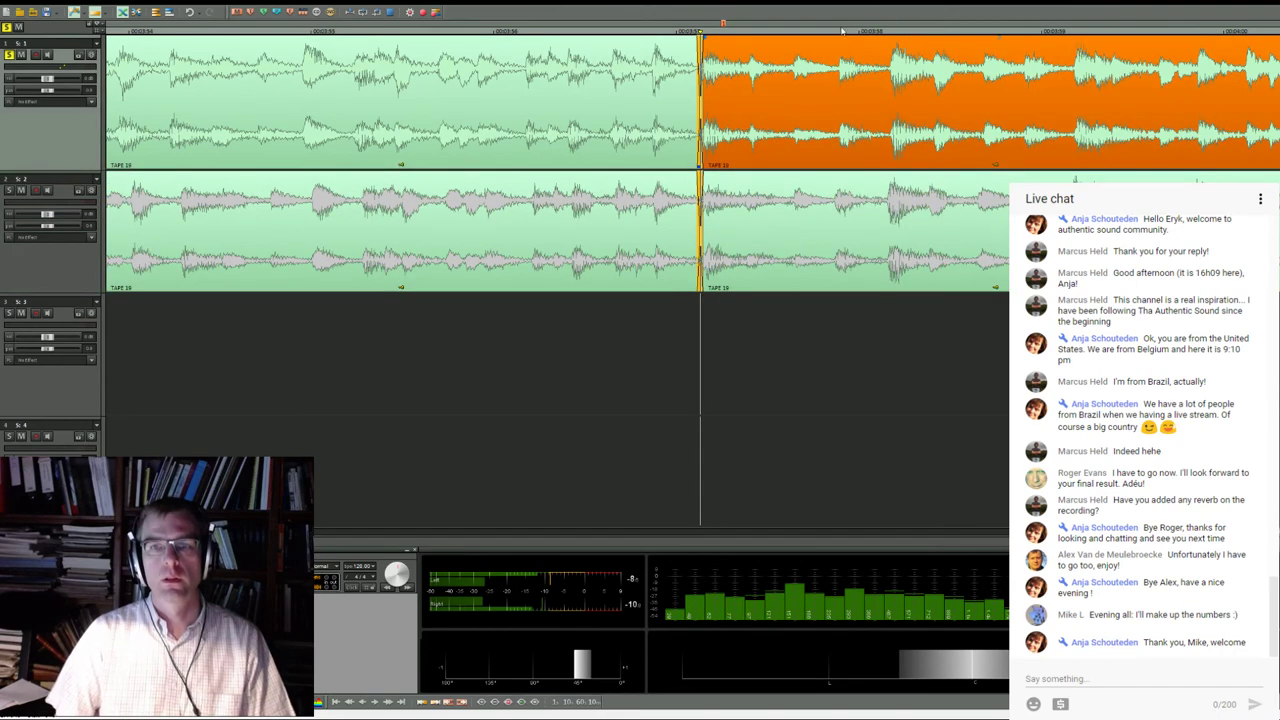
left_click(889, 31)
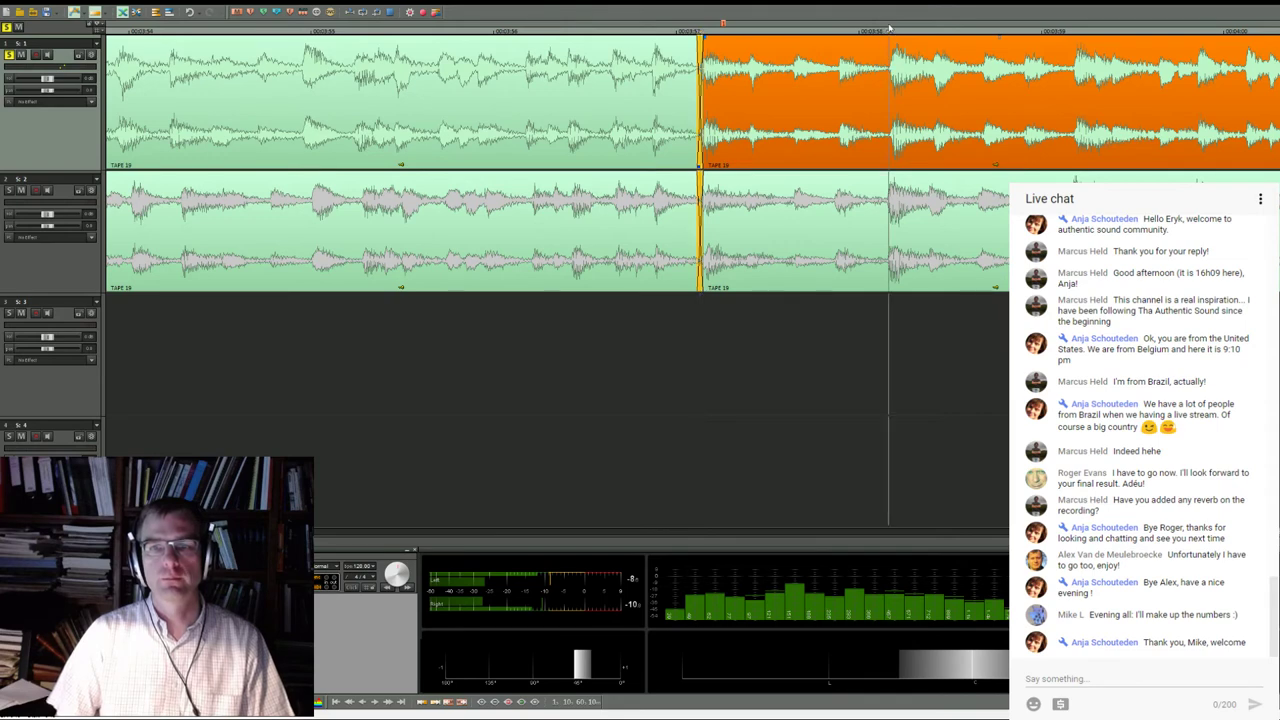
left_click(886, 28)
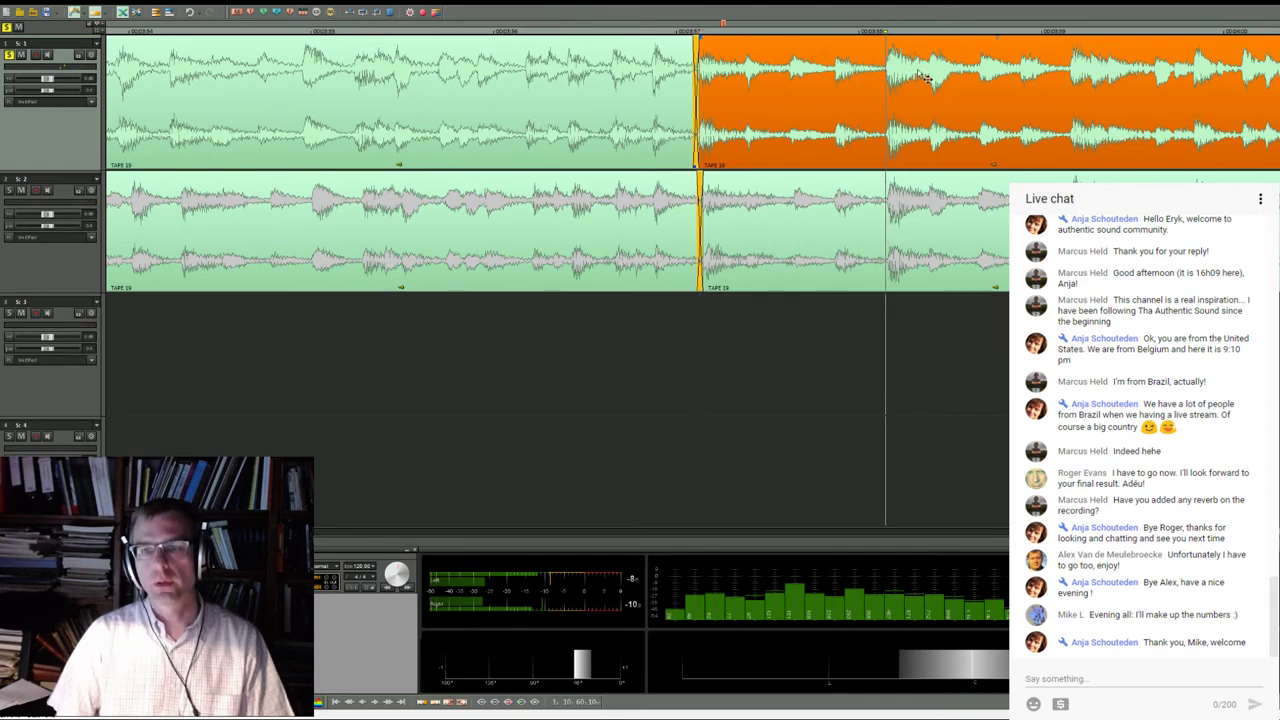
key("s")
Delete track 2's surplus pieces before 3:57.1 and after 3:58.1, and track 1's piece between those cuts
left_click(913, 222)
key("Delete")
key("Delete")
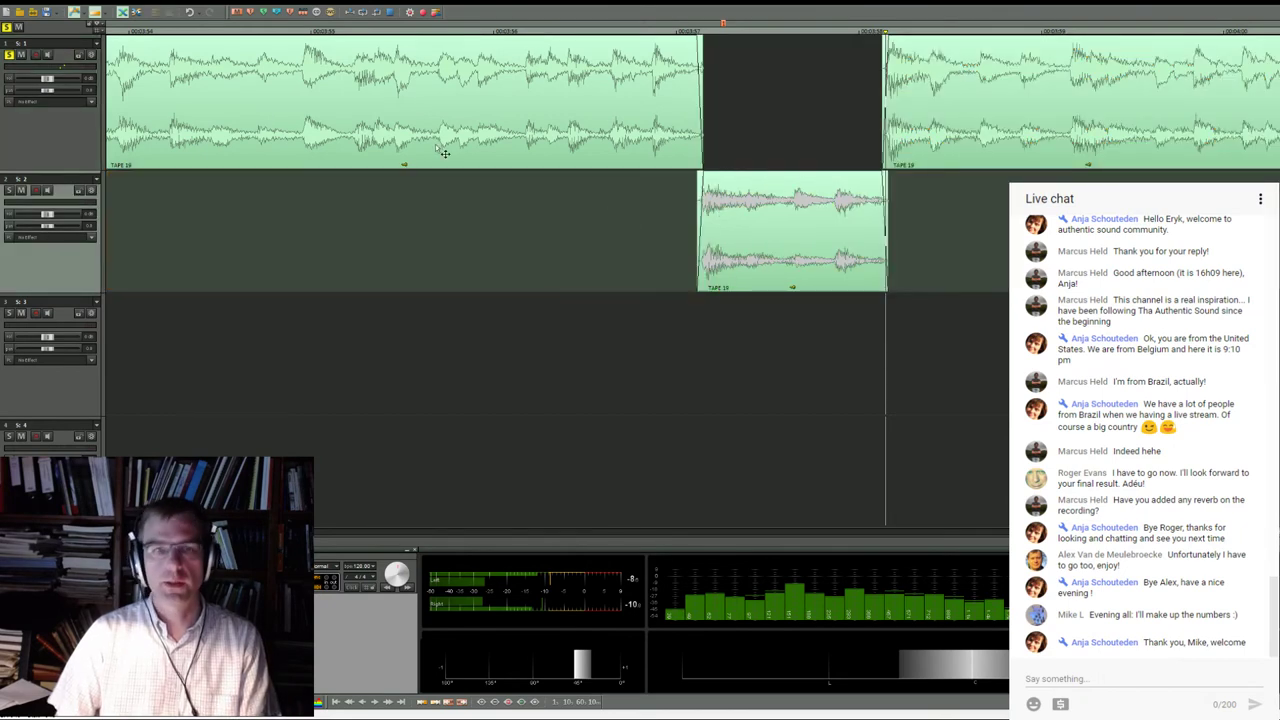
Solo track 2 together with track 1 again and listen across the new joins from about 3:55.3
left_click(9, 190)
left_click(475, 30)
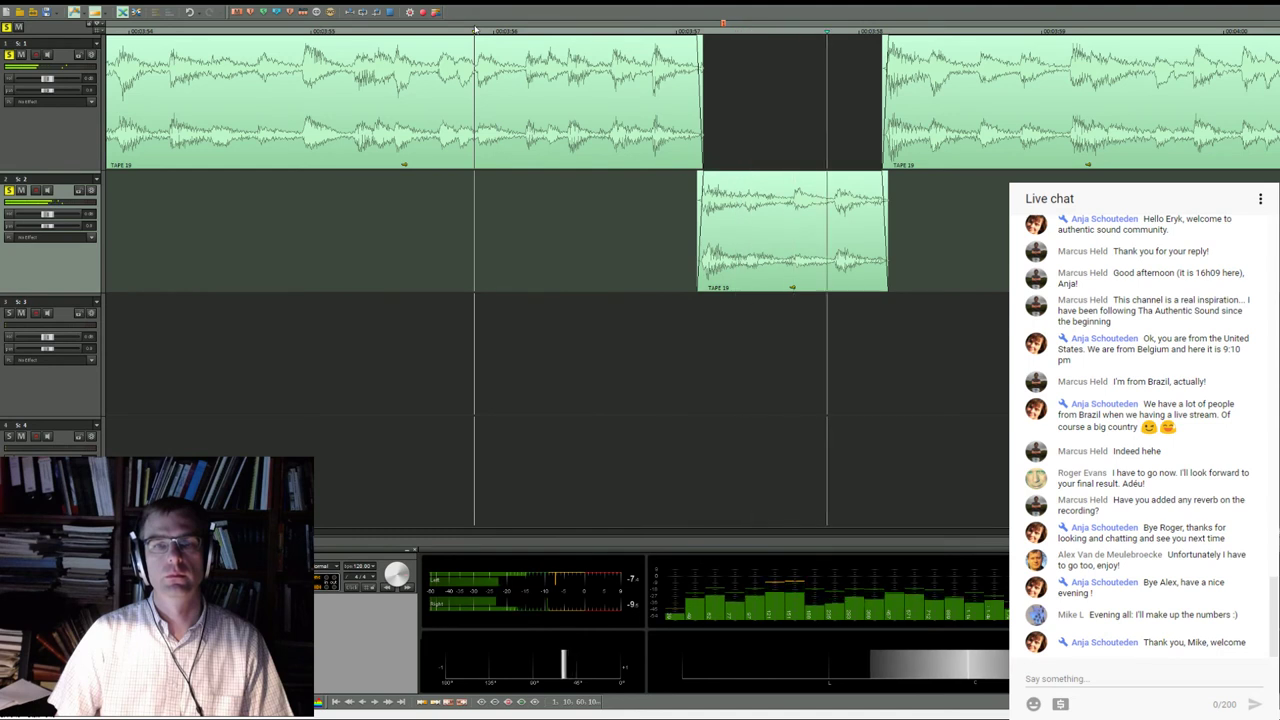
left_click(365, 31)
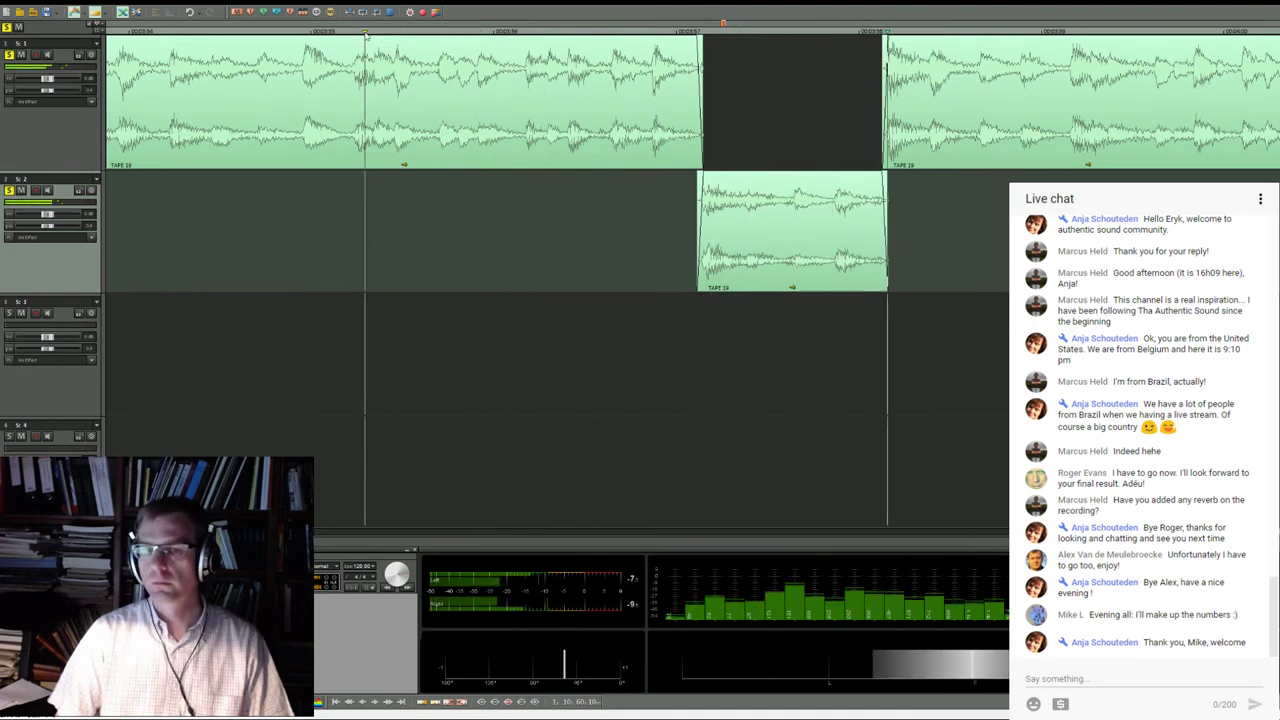
left_click(365, 31)
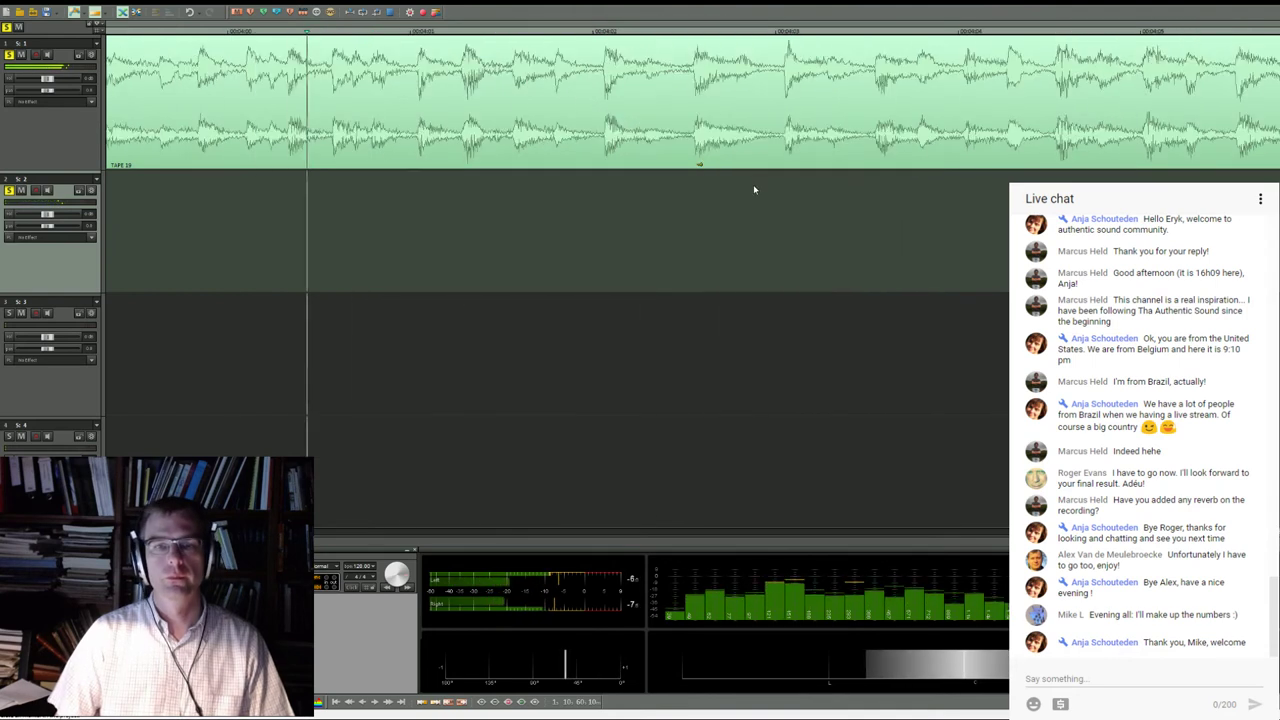
Listen to track 1 beyond 4:00, replaying from about 4:07 and 4:17, to find the next passage needing repair
scroll(700, 192, "down", 4)
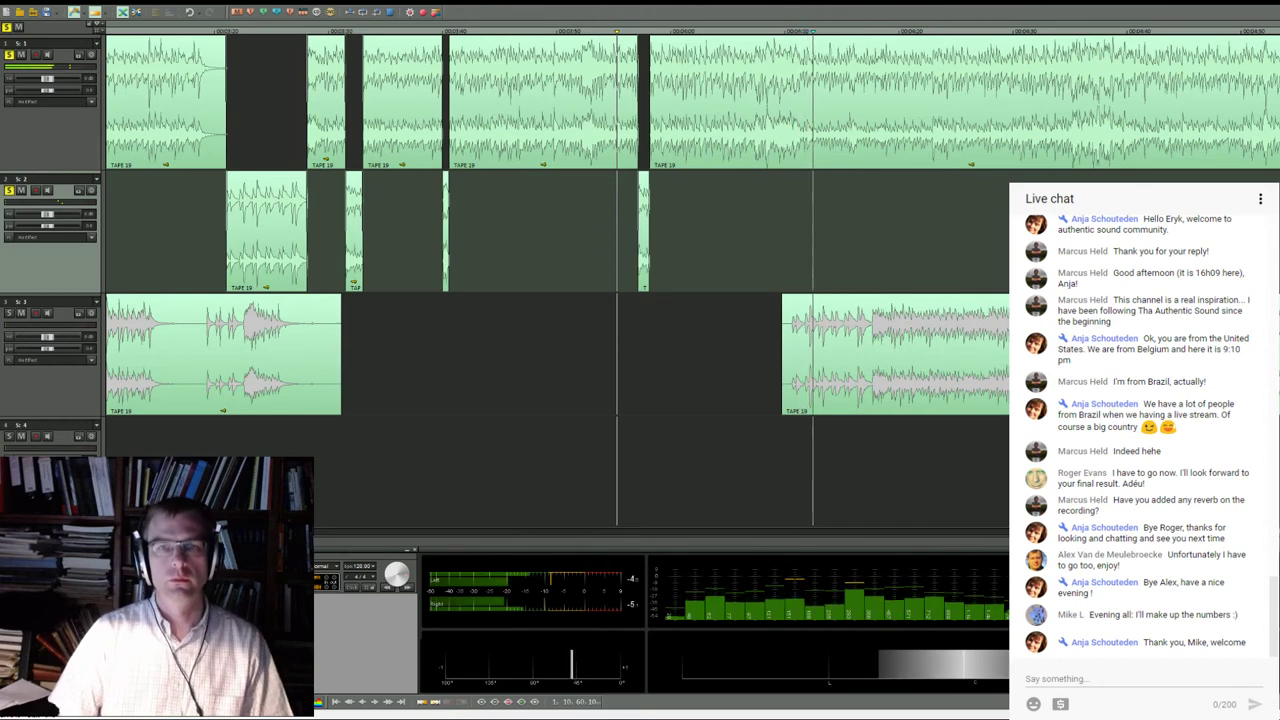
left_click(770, 28)
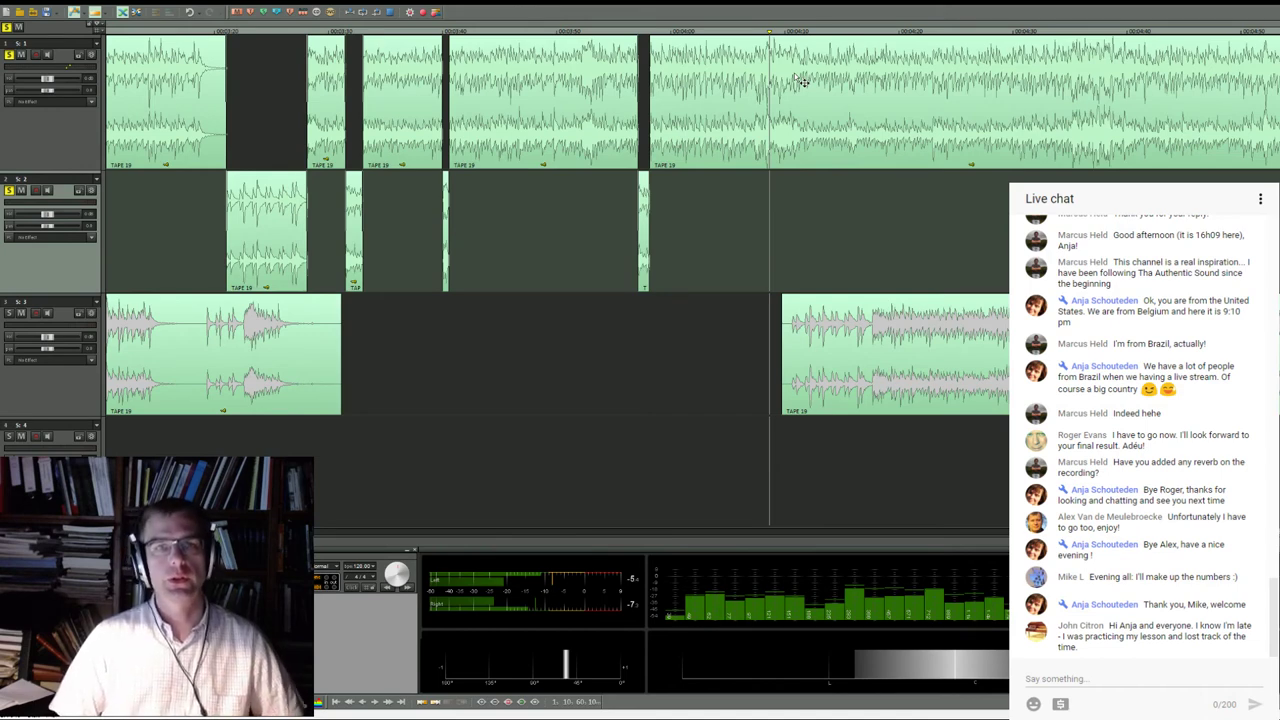
left_click(749, 28)
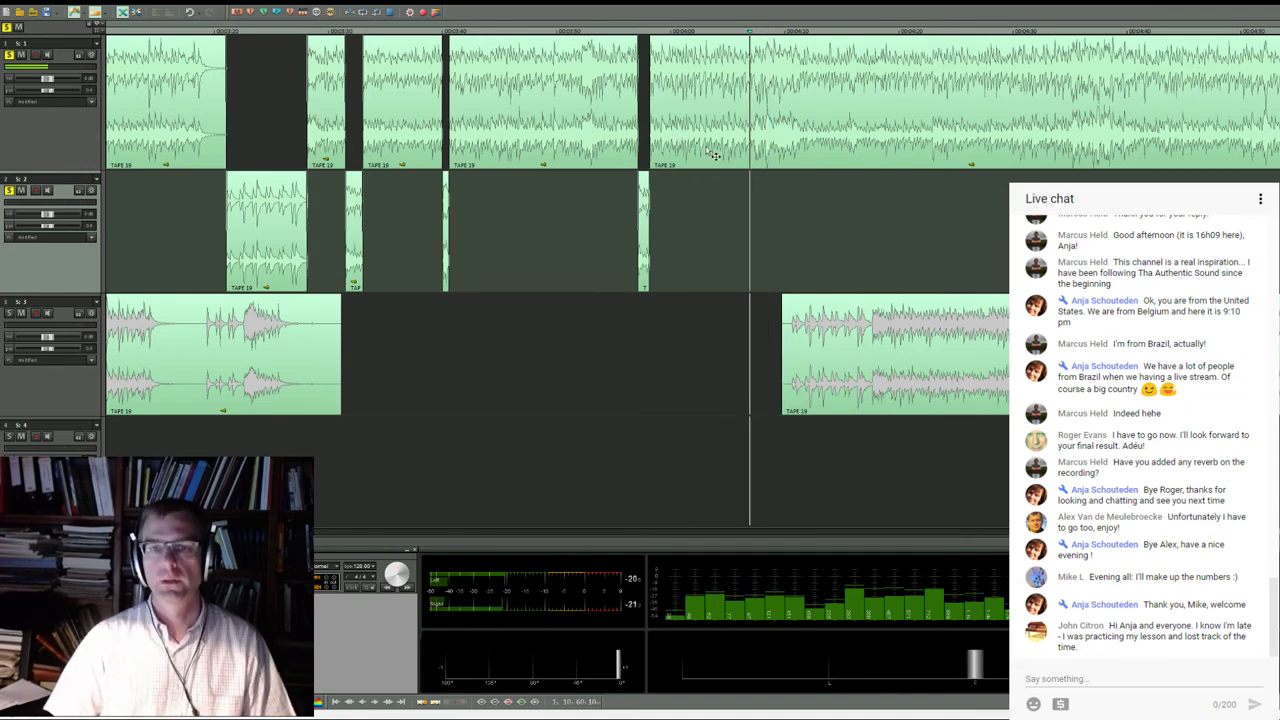
scroll(708, 141, "up", 2)
scroll(708, 141, "up", 2)
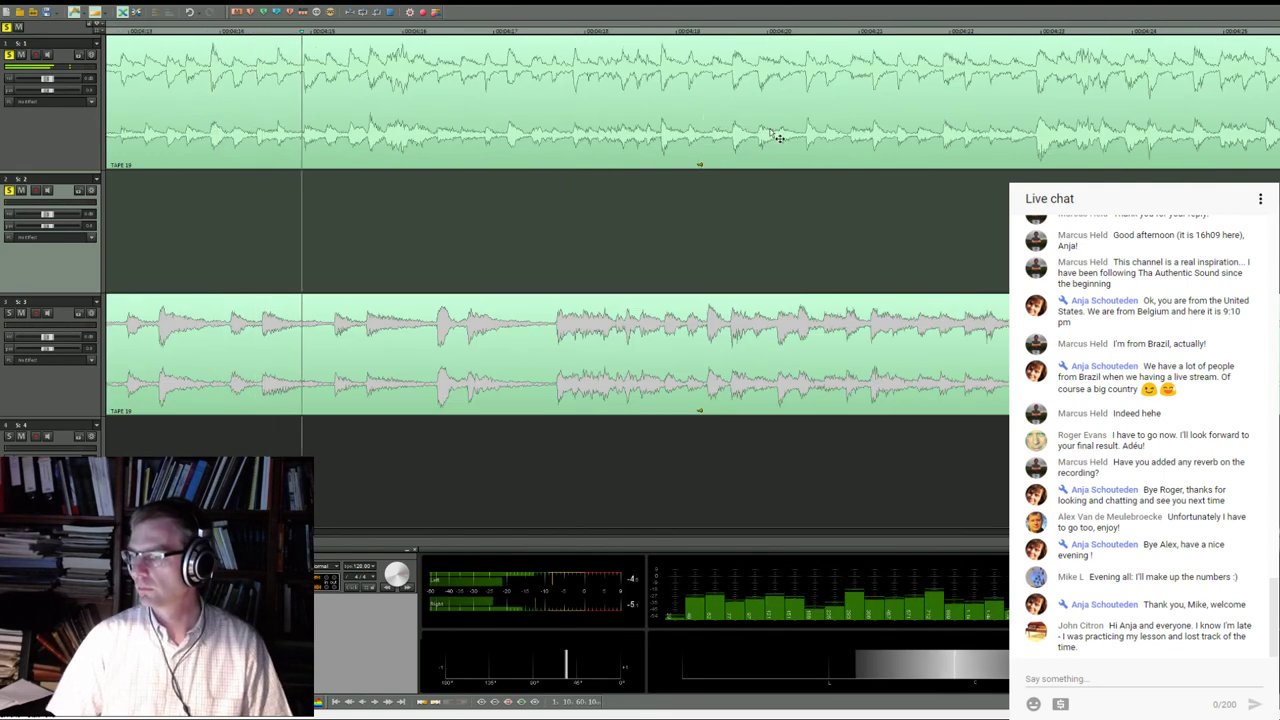
scroll(777, 134, "down", 3)
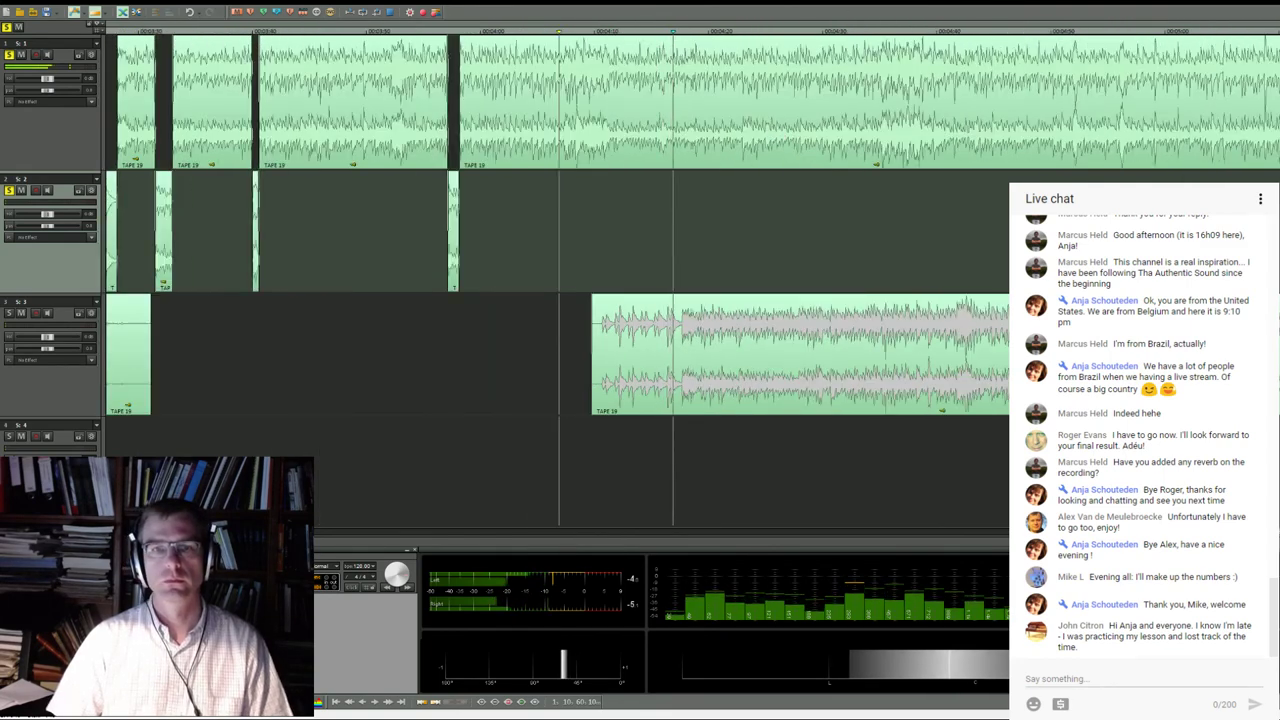
left_click(670, 35)
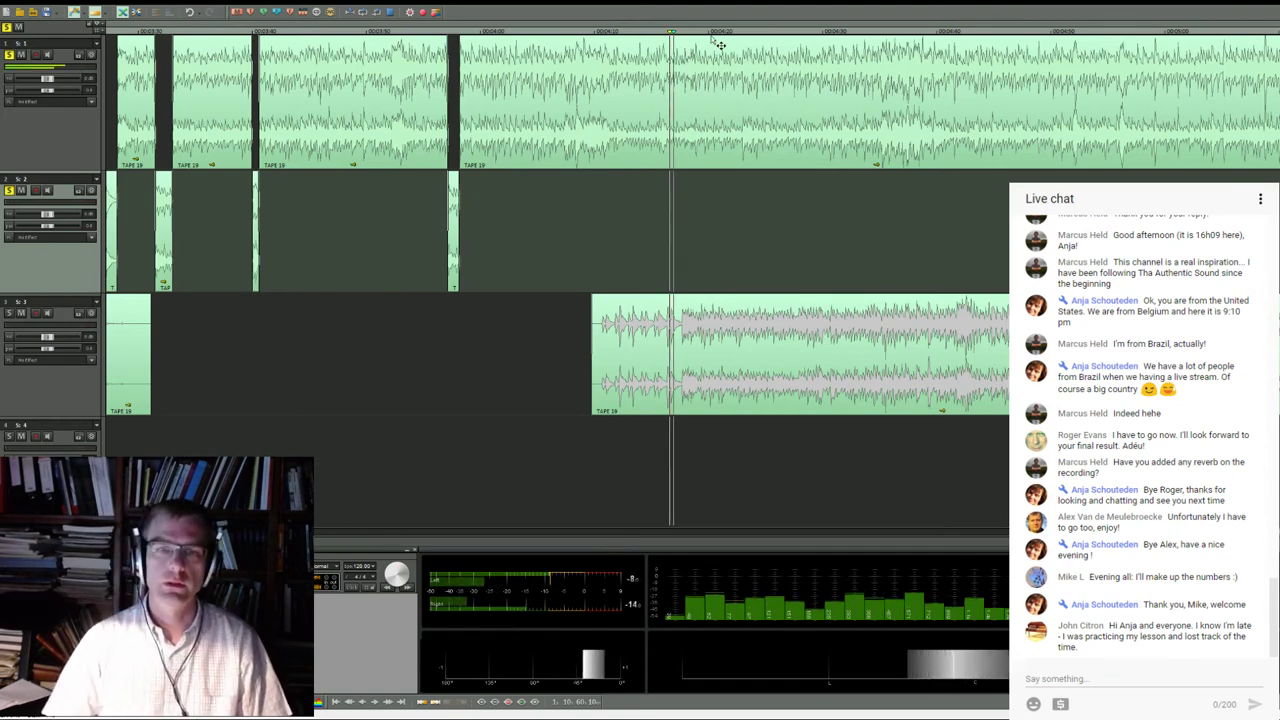
scroll(705, 55, "down", 1)
scroll(704, 58, "up", 2)
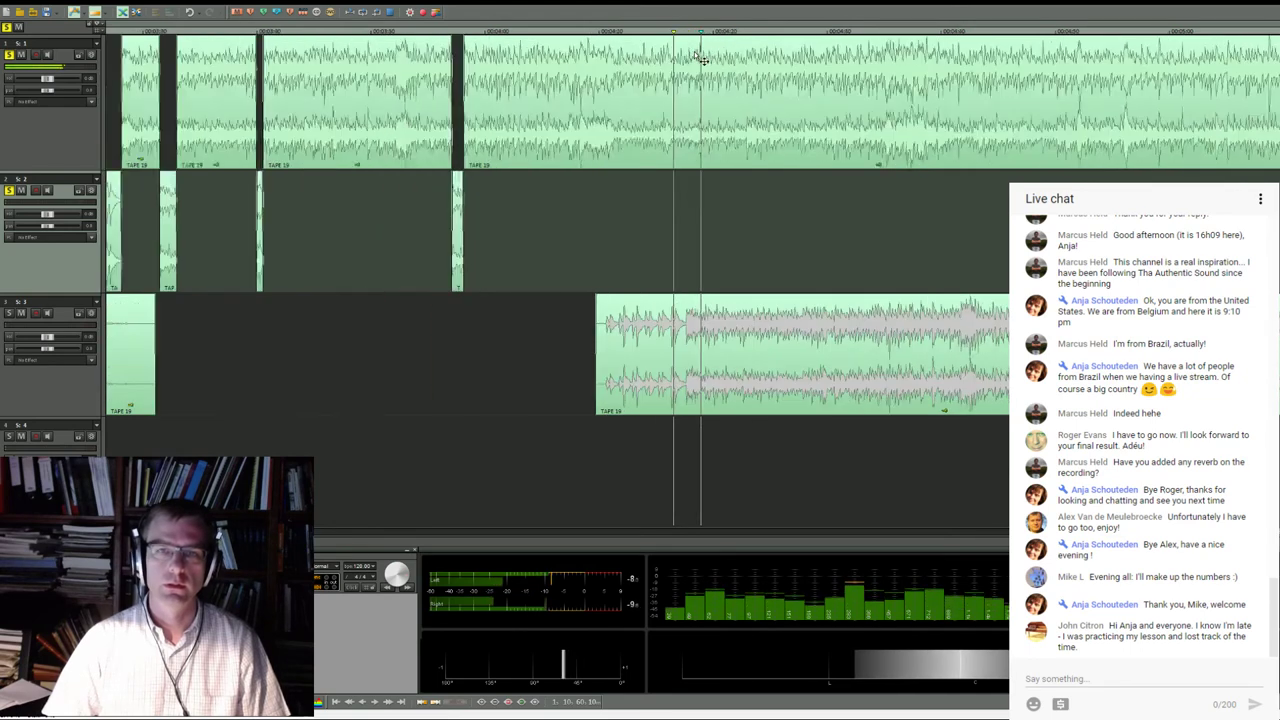
left_click_drag(629, 30, 667, 30)
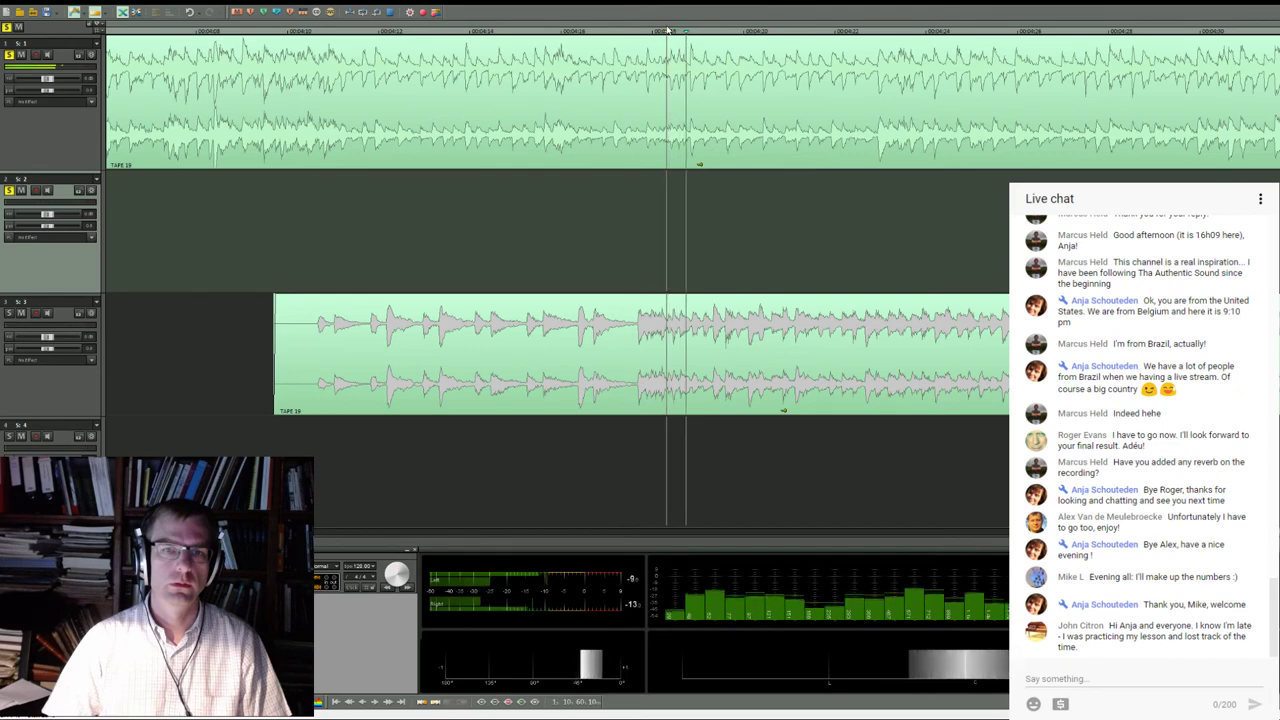
left_click(612, 29)
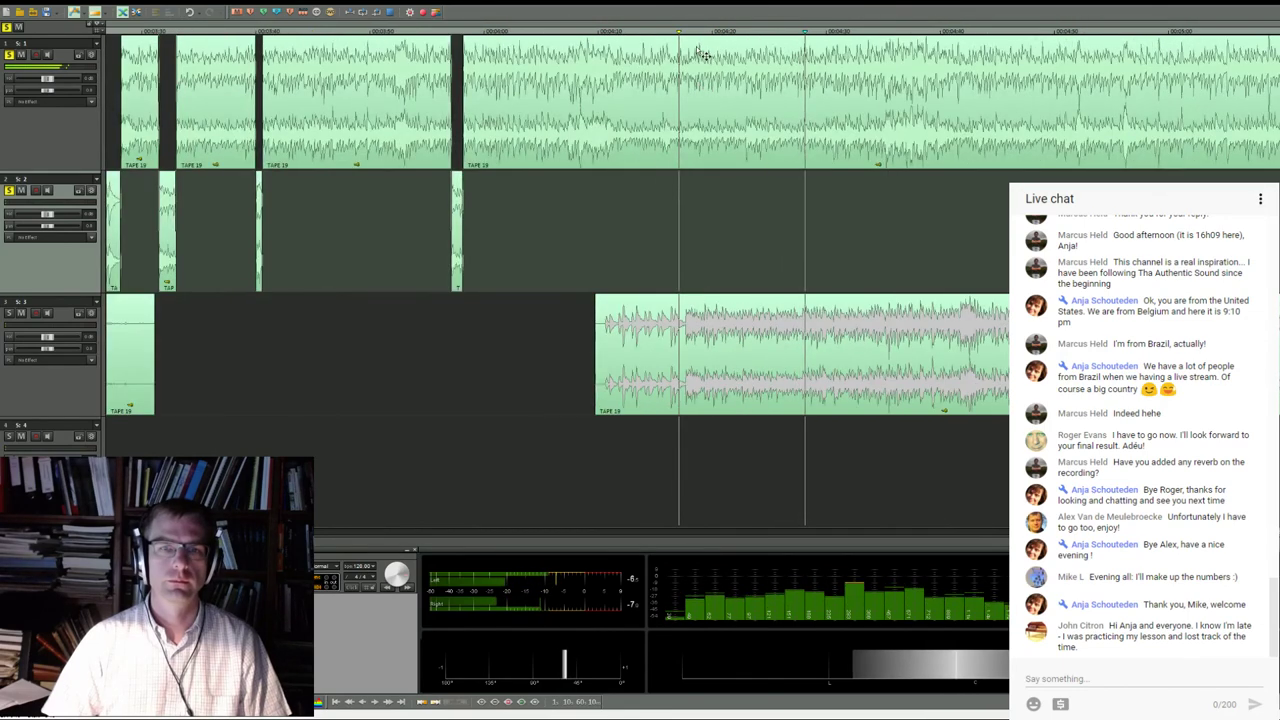
Replay track 1 from about 4:14, mark the next splice spot at about 4:29, and listen again from about 4:27
key("space")
left_click(645, 24)
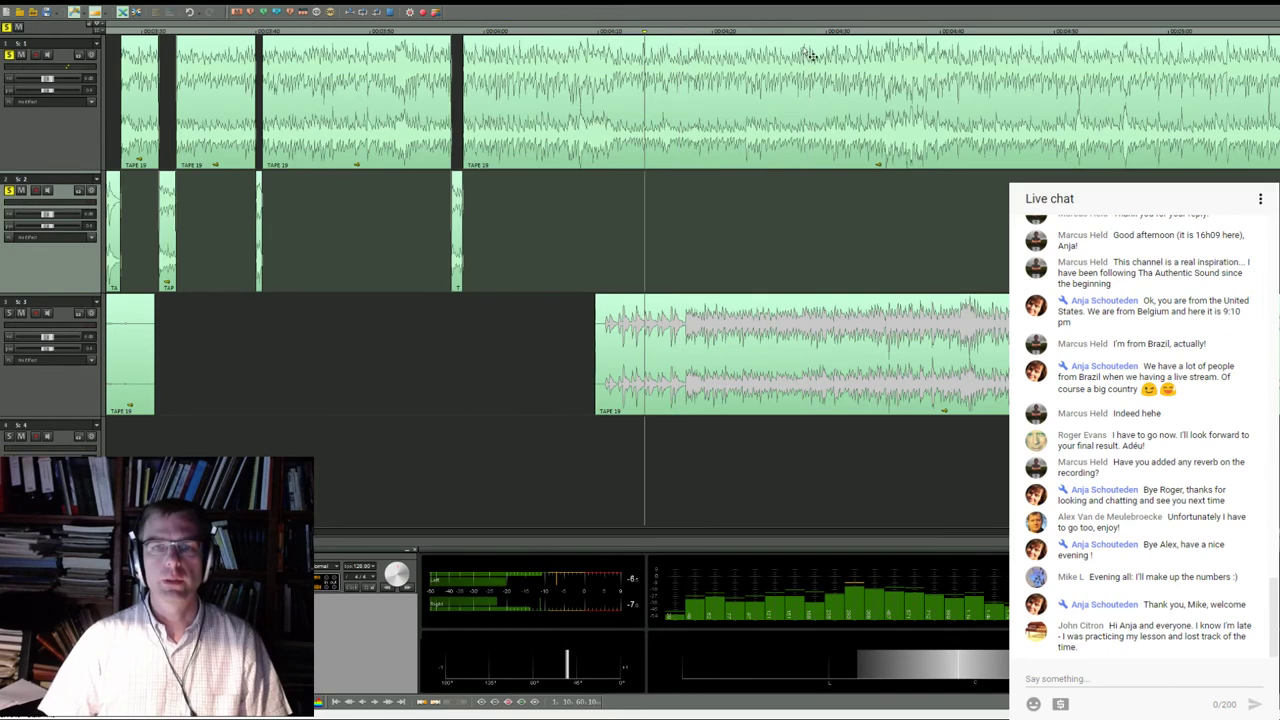
key("space")
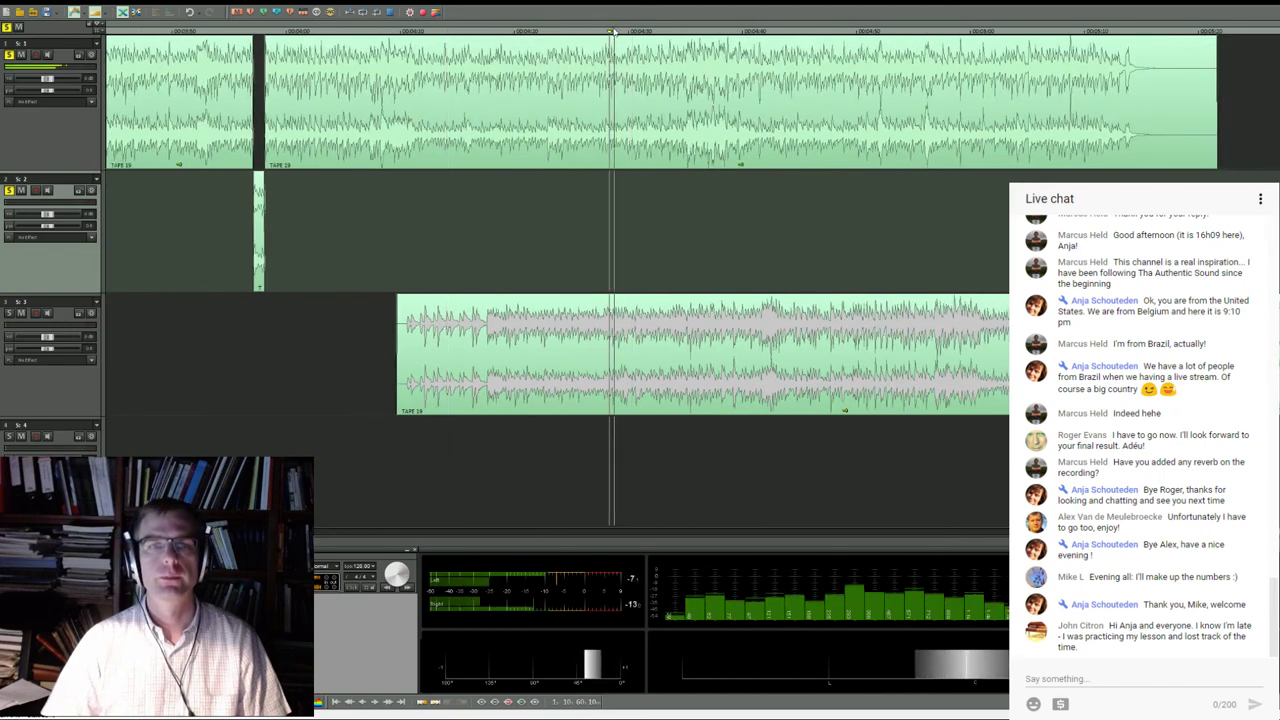
scroll(708, 54, "up", 2)
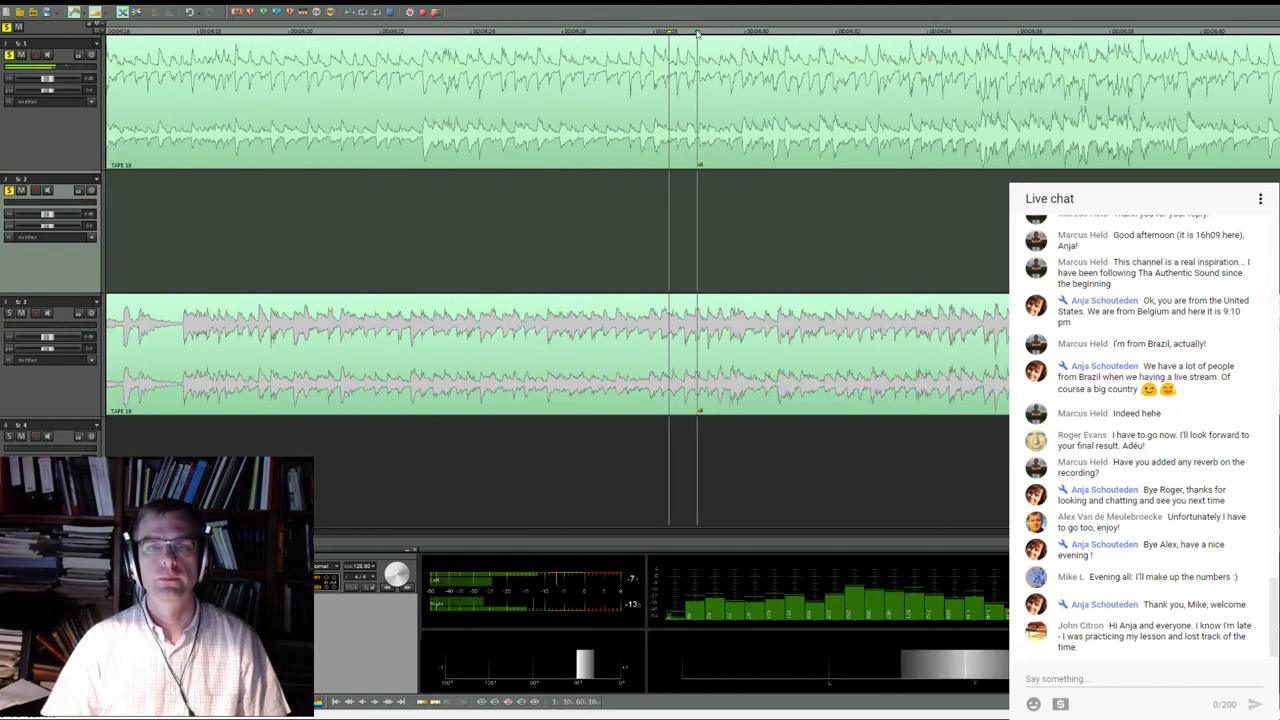
left_click(700, 28)
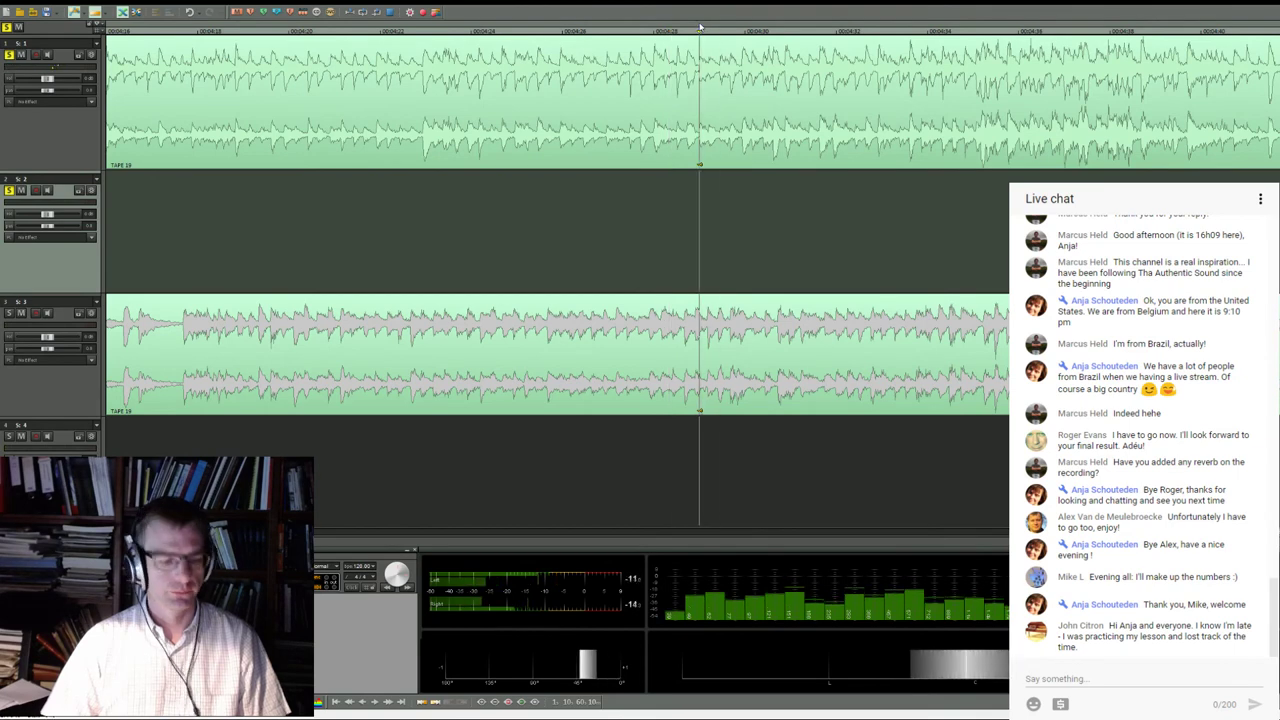
scroll(708, 54, "down", 3)
left_click(675, 24)
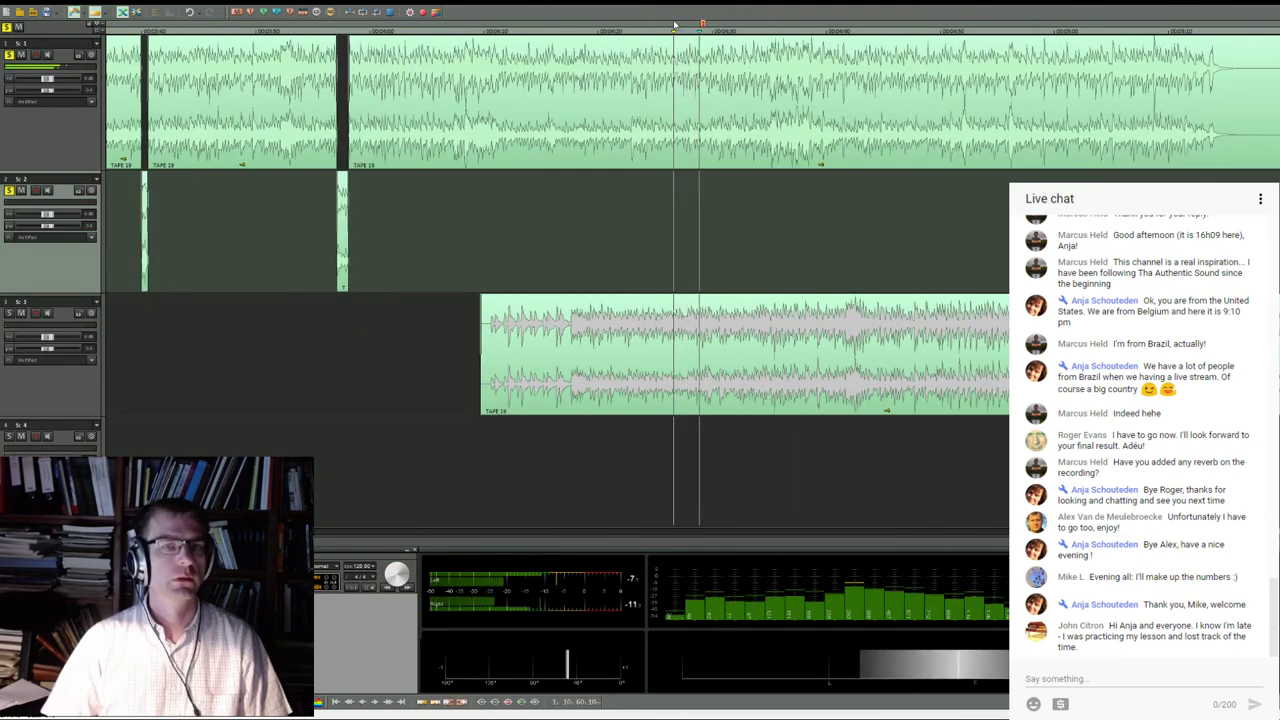
key("space")
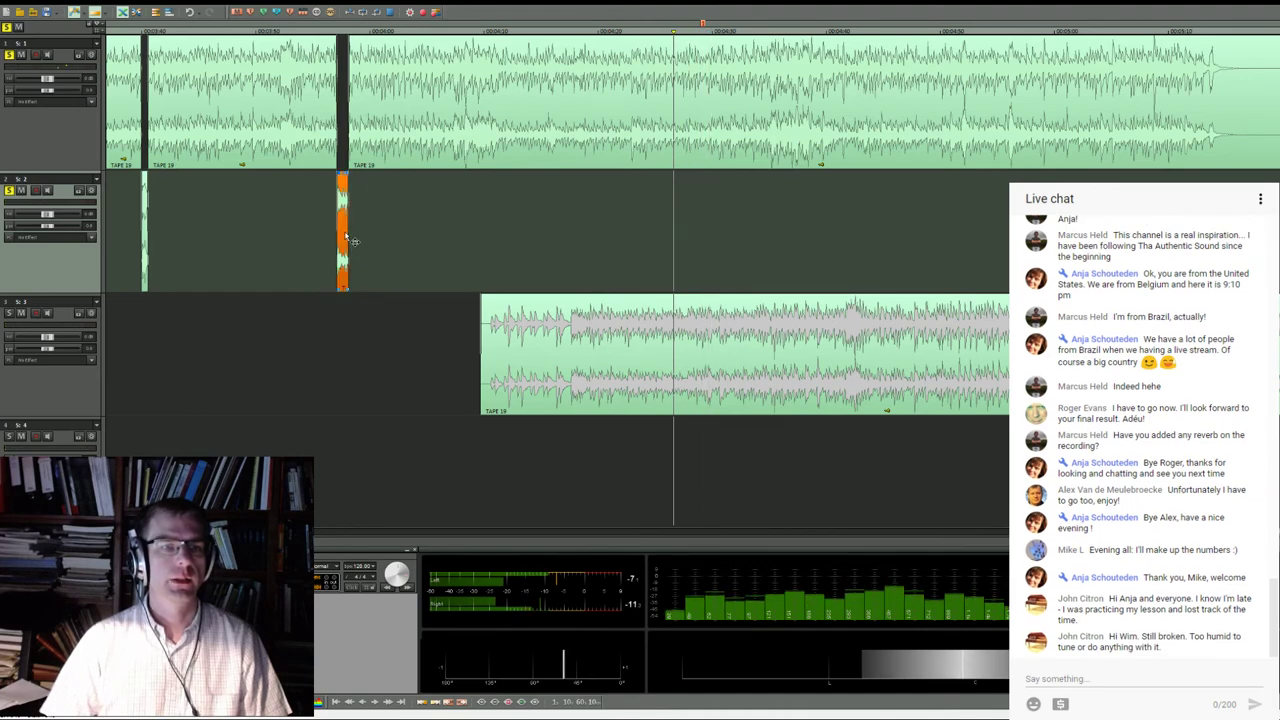
Try a duplicate of track 2's short 3:57 clip, extended to about 40 seconds and aligned with track 1 around 4:29
left_click_drag(348, 240, 458, 290)
left_click_drag(364, 288, 461, 278)
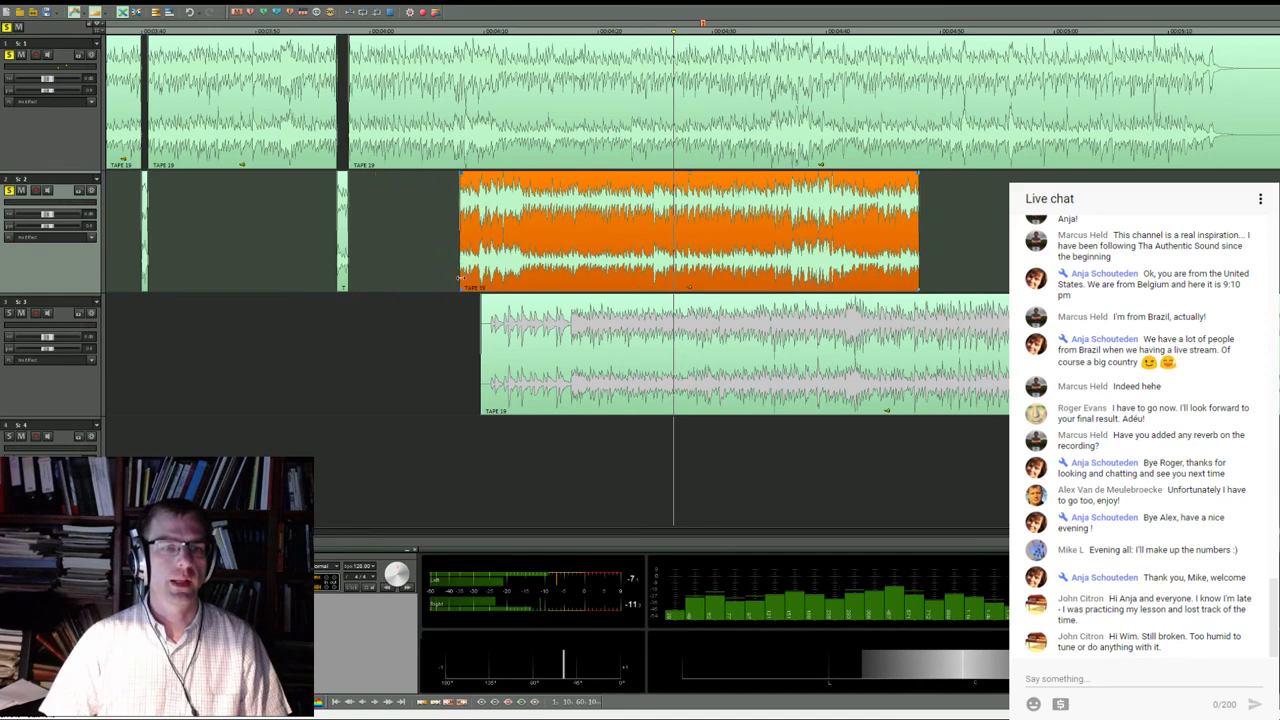
left_click_drag(630, 247, 606, 238)
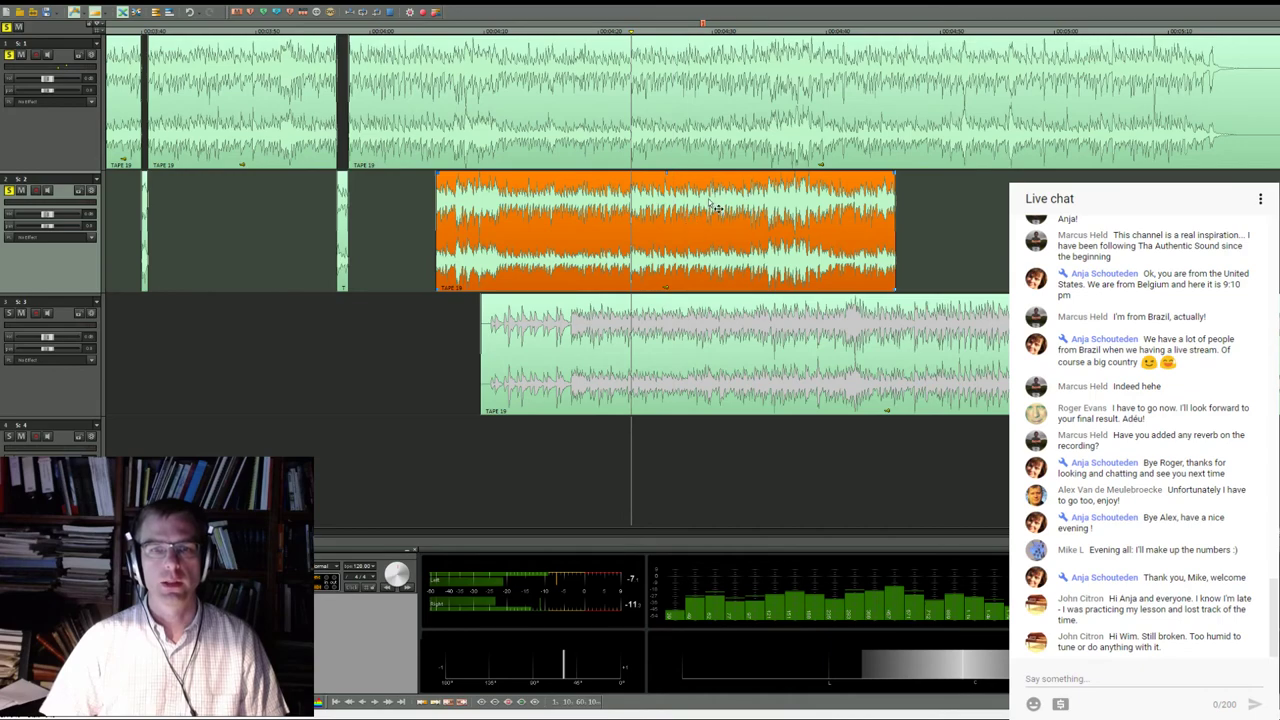
left_click_drag(714, 207, 716, 207)
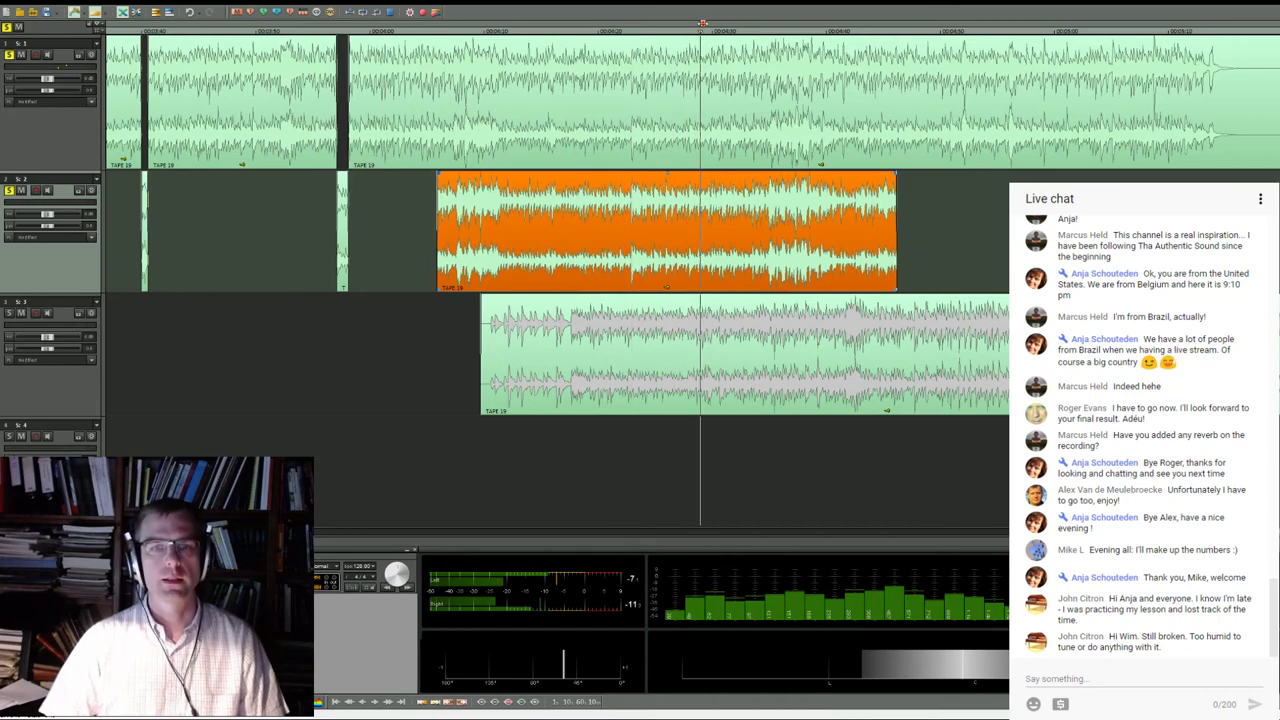
scroll(750, 163, "up", 3)
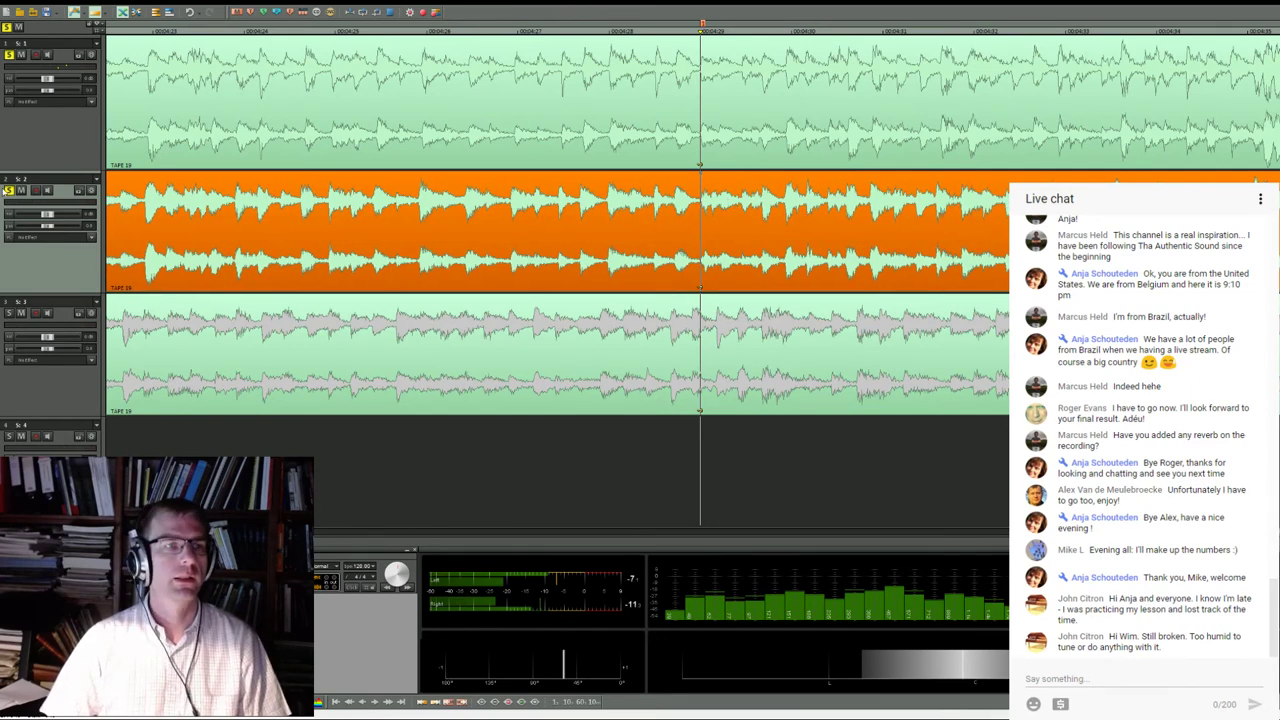
Unsolo track 1, listen to the track 2 copy alone from about 4:28, and delete that copy
left_click(10, 55)
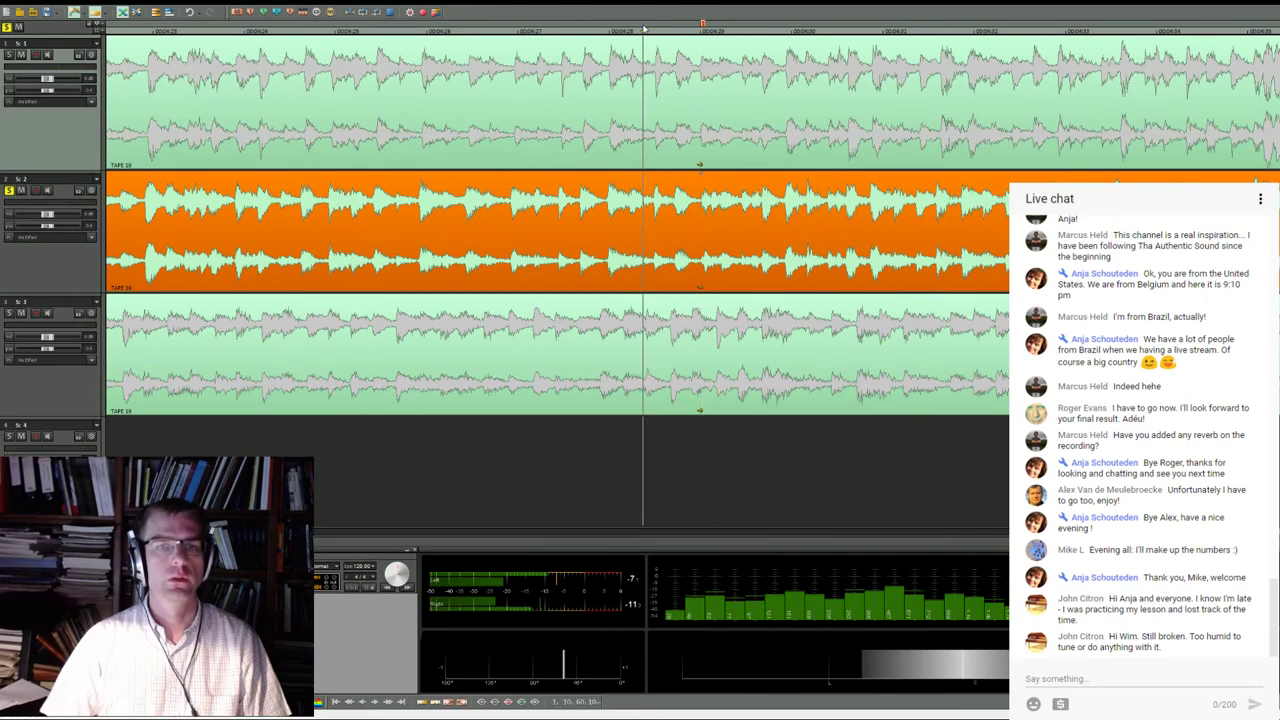
scroll(710, 186, "down", 3)
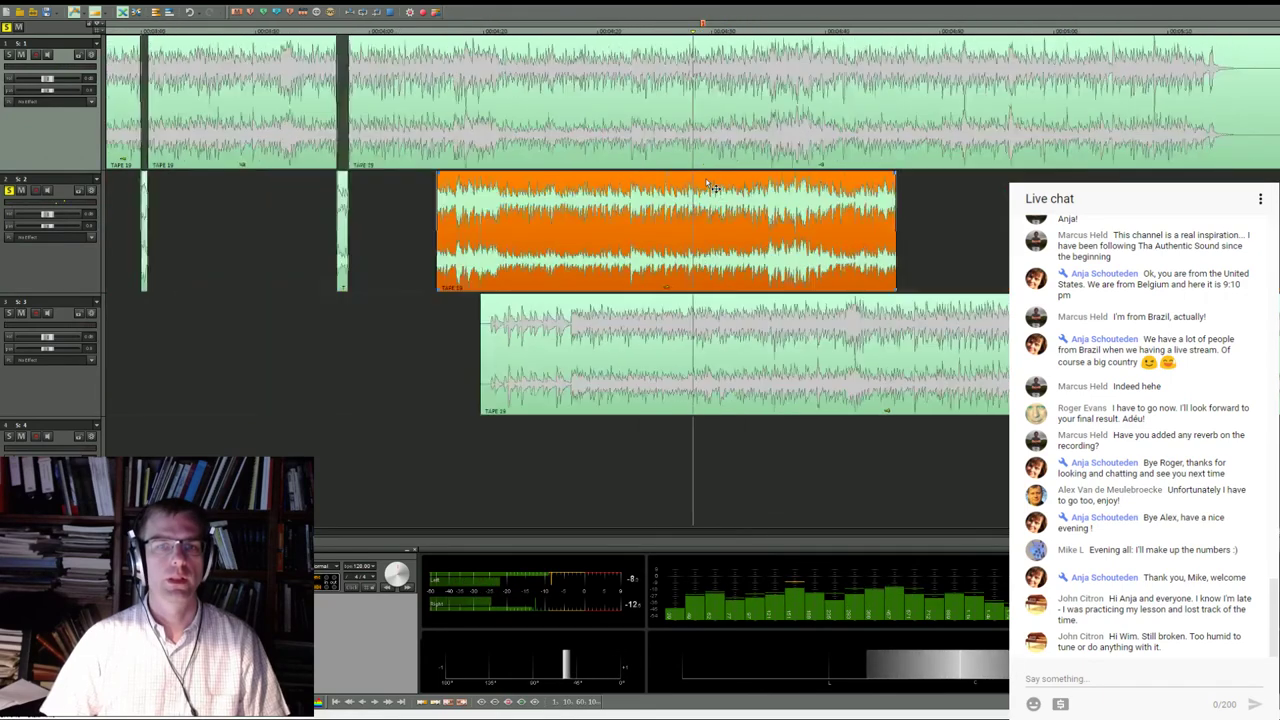
scroll(710, 186, "down", 2)
key("Delete")
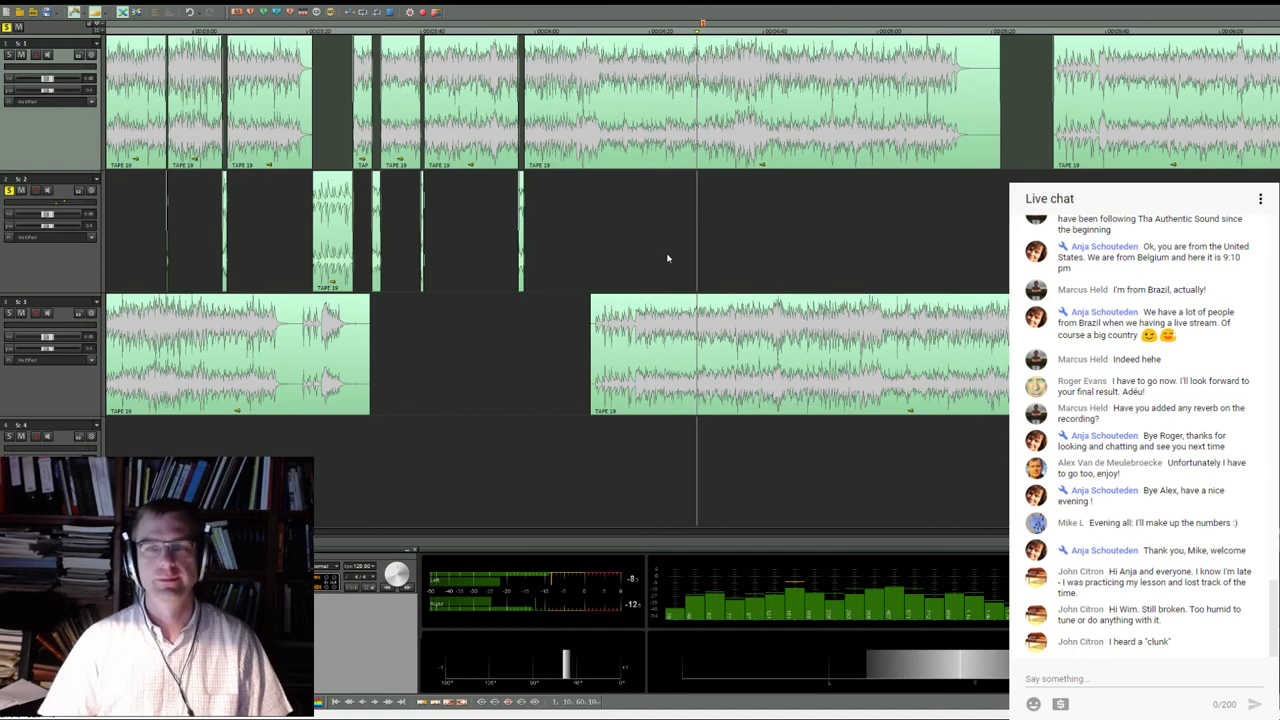
Copy track 1's clip that starts at about 5:31 onto track 2, placing the copy from about 4:12 to 5:16
scroll(668, 258, "down", 1)
left_click(958, 146)
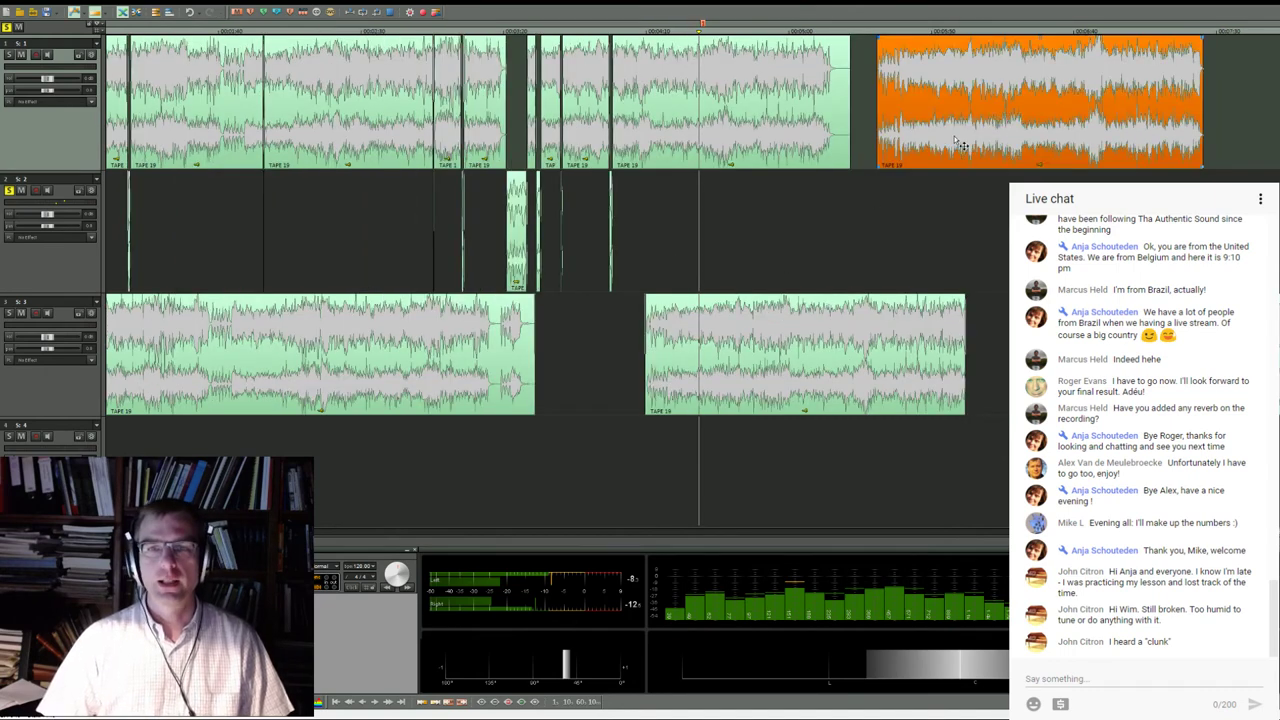
left_click_drag(958, 136, 871, 290)
left_click_drag(928, 254, 722, 233)
scroll(722, 232, "up", 5)
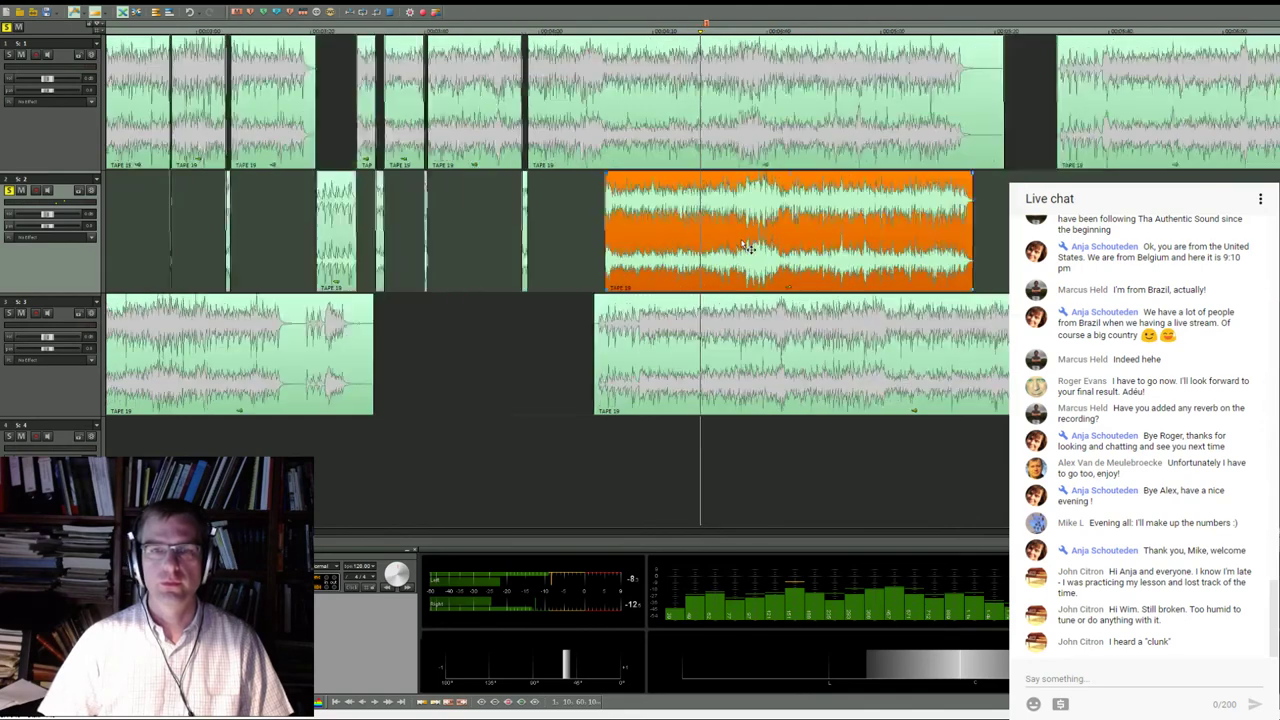
Compare track 1 with the copy on track 2 by soloing them in turn and listening from about 4:27
left_click_drag(788, 248, 837, 237)
left_click(8, 55)
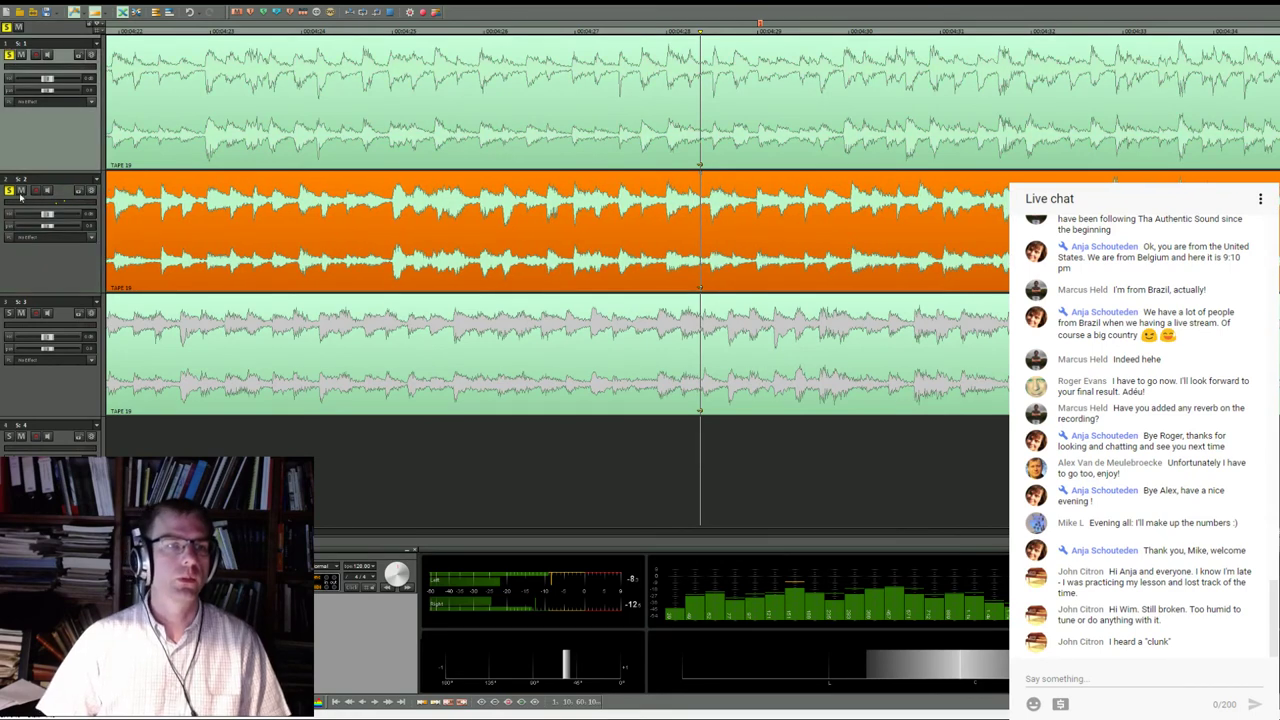
left_click(10, 192)
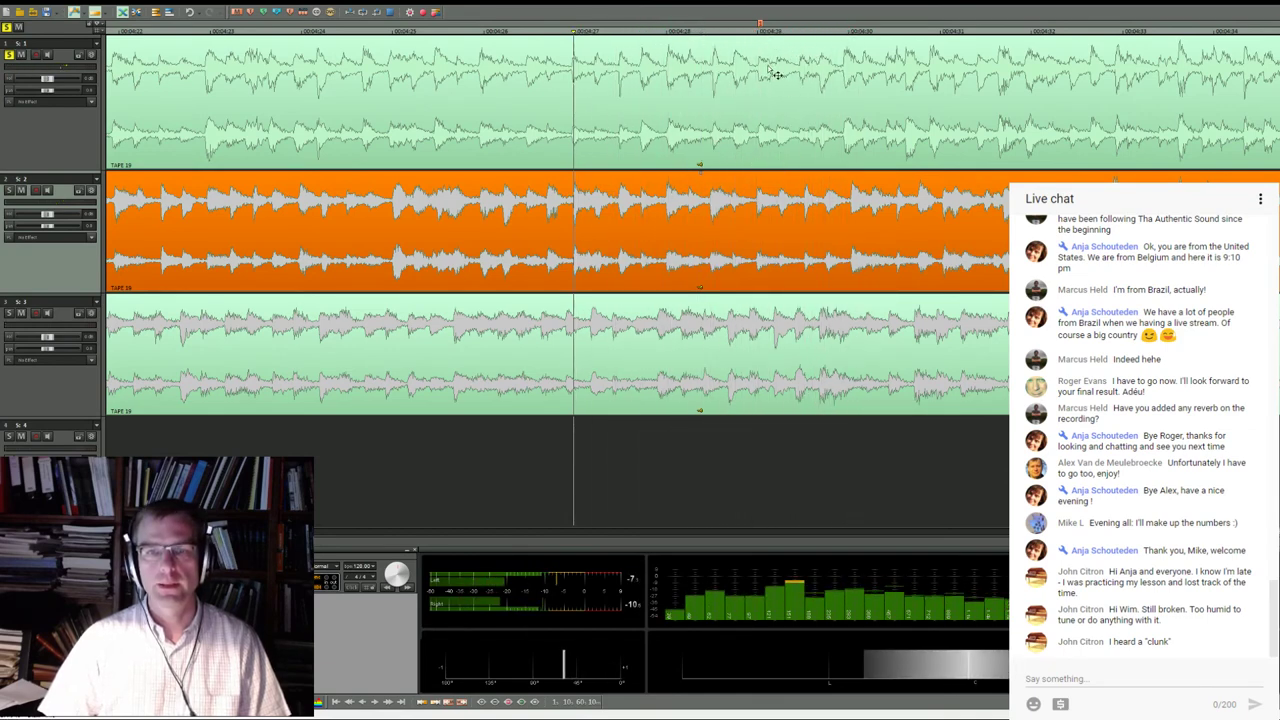
left_click(8, 55)
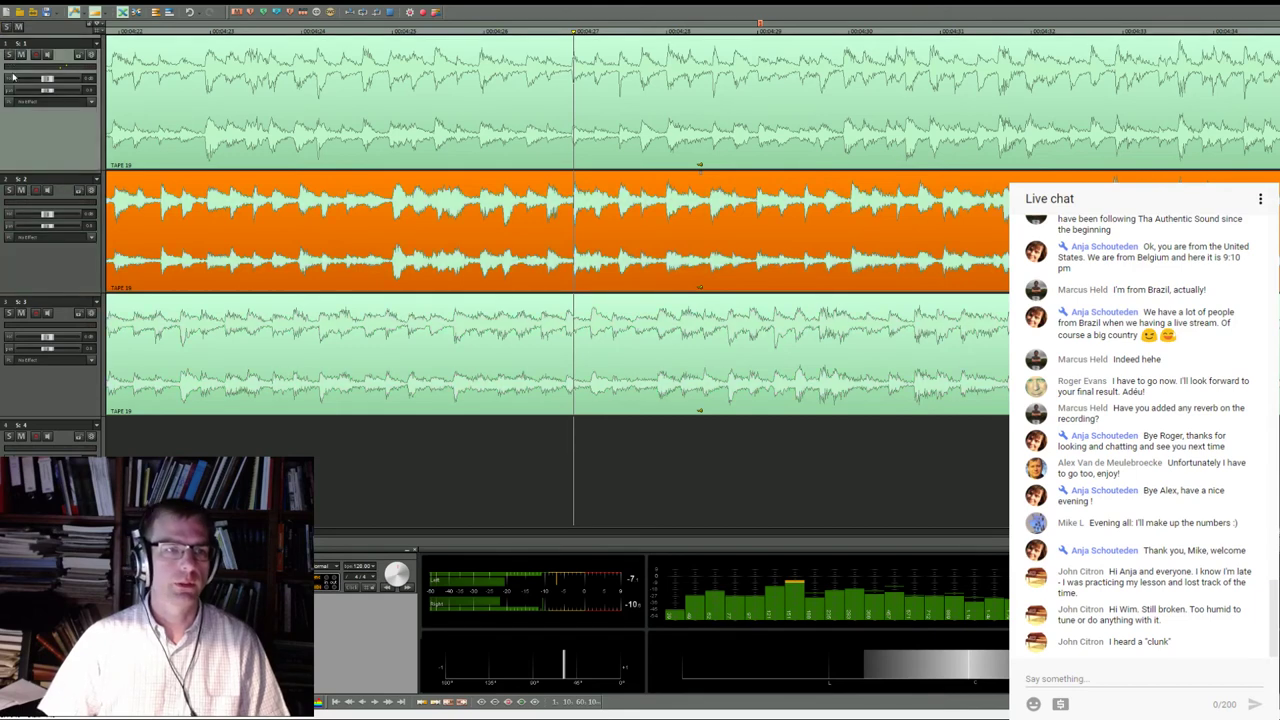
left_click(9, 190)
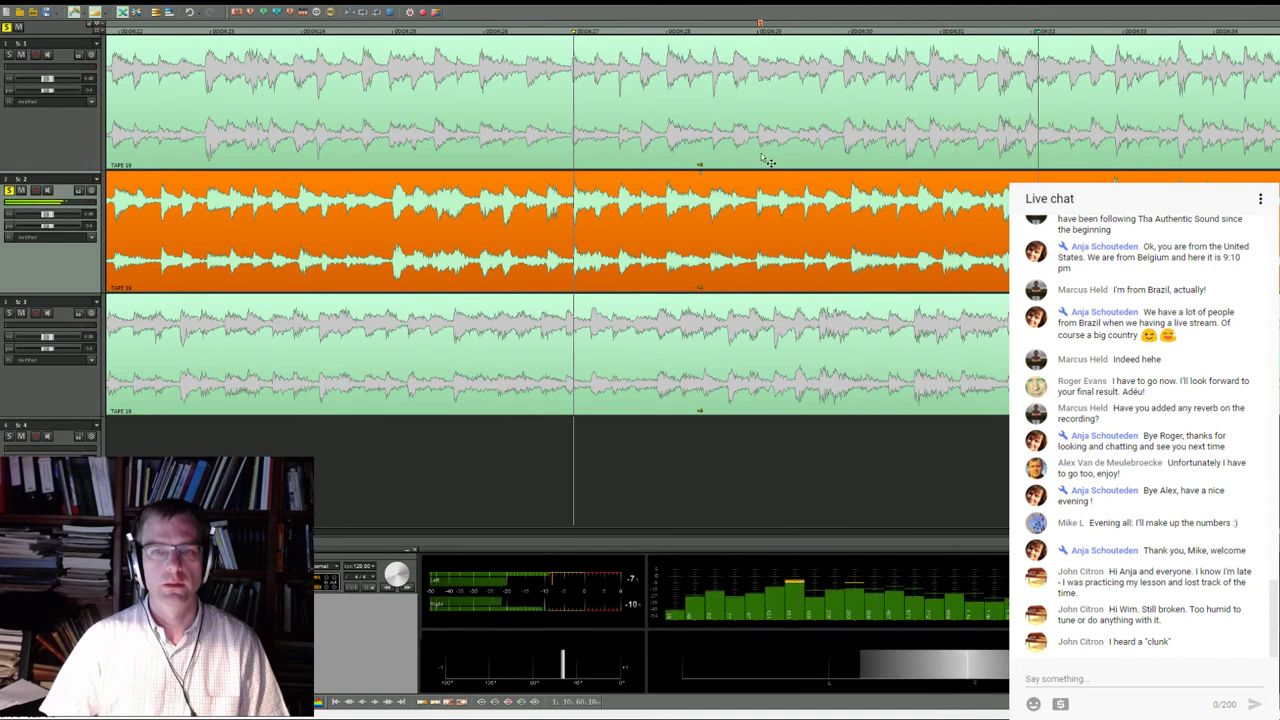
key("space")
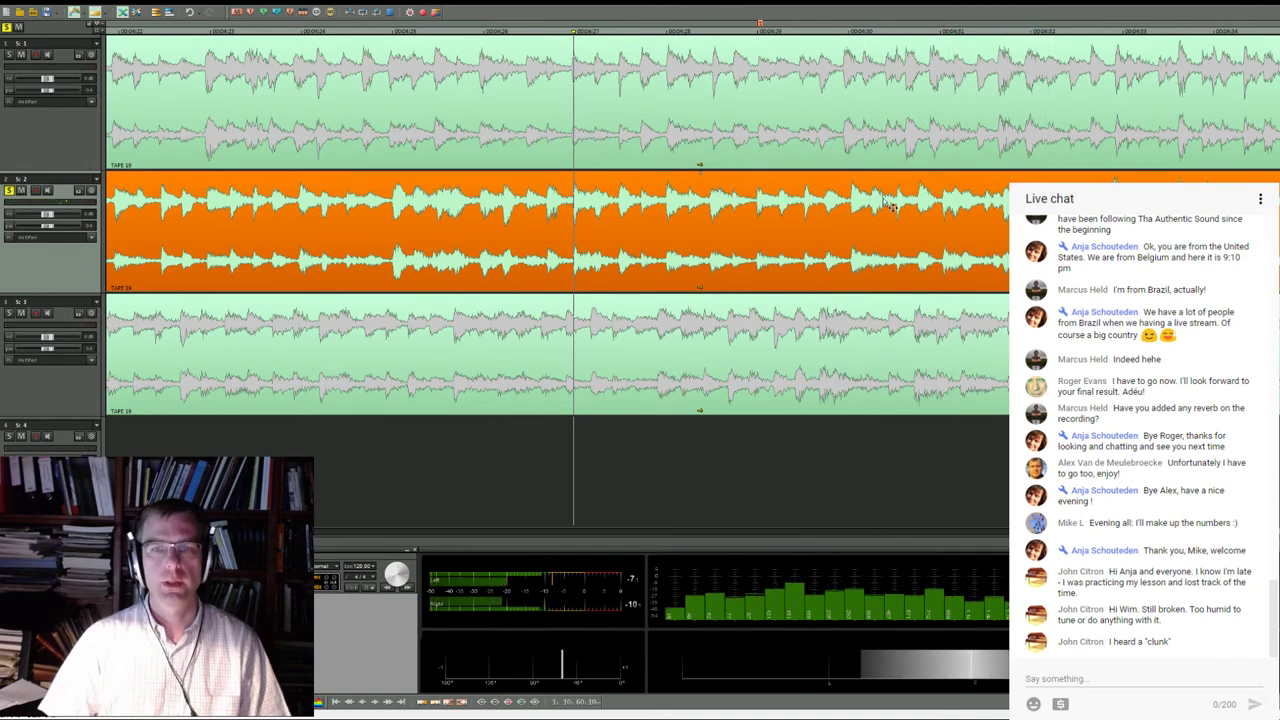
Move the track 2 copy about 2 seconds earlier to line up with track 1, and audition it from about 4:27
scroll(888, 206, "down", 1)
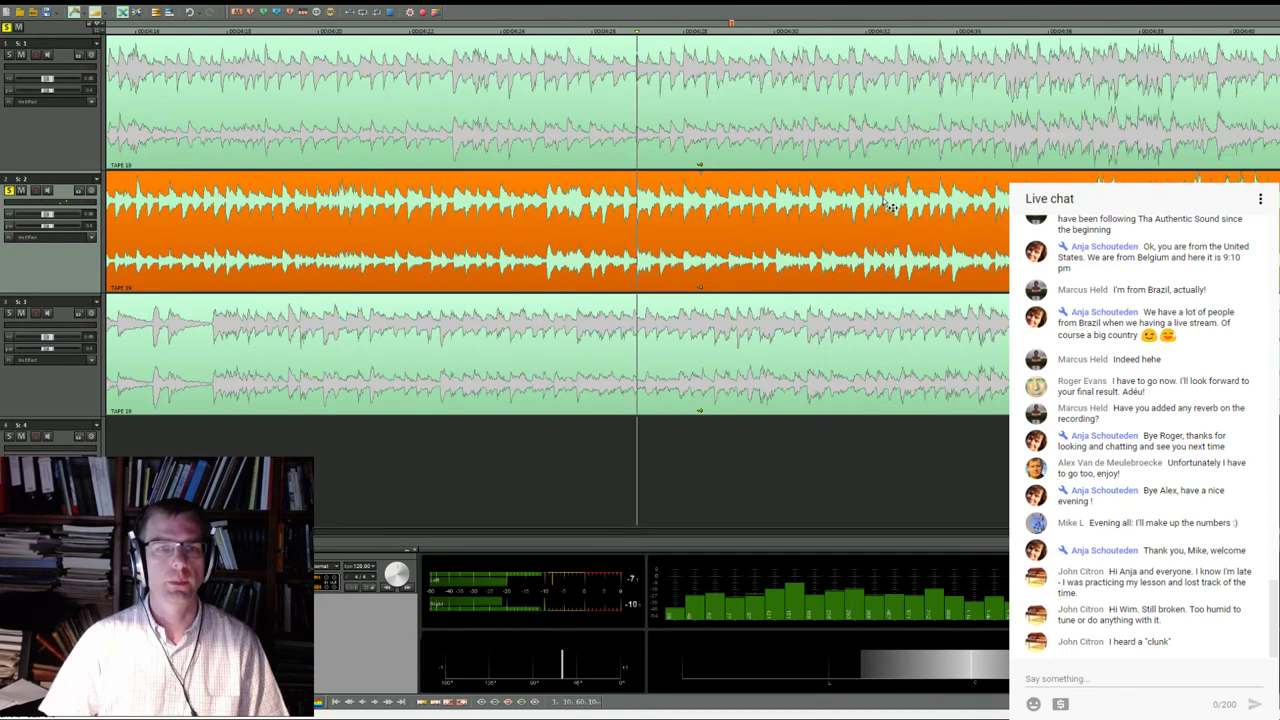
left_click_drag(557, 205, 515, 205)
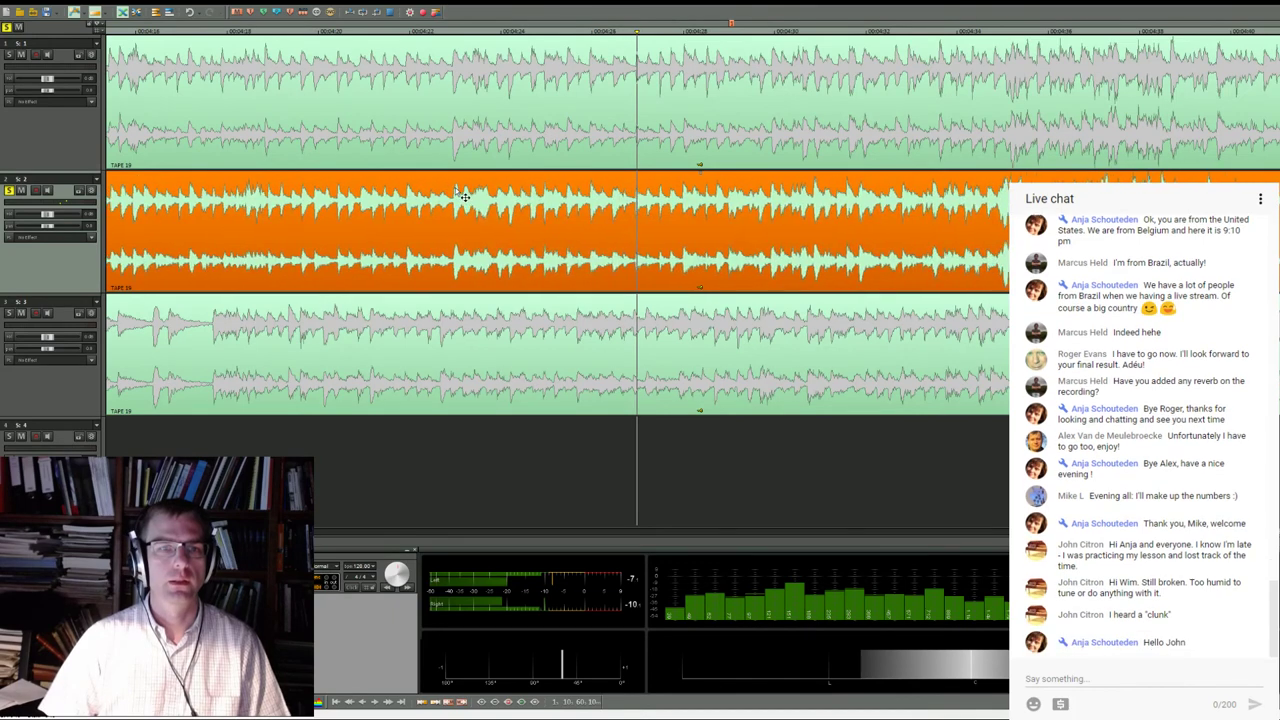
key("space")
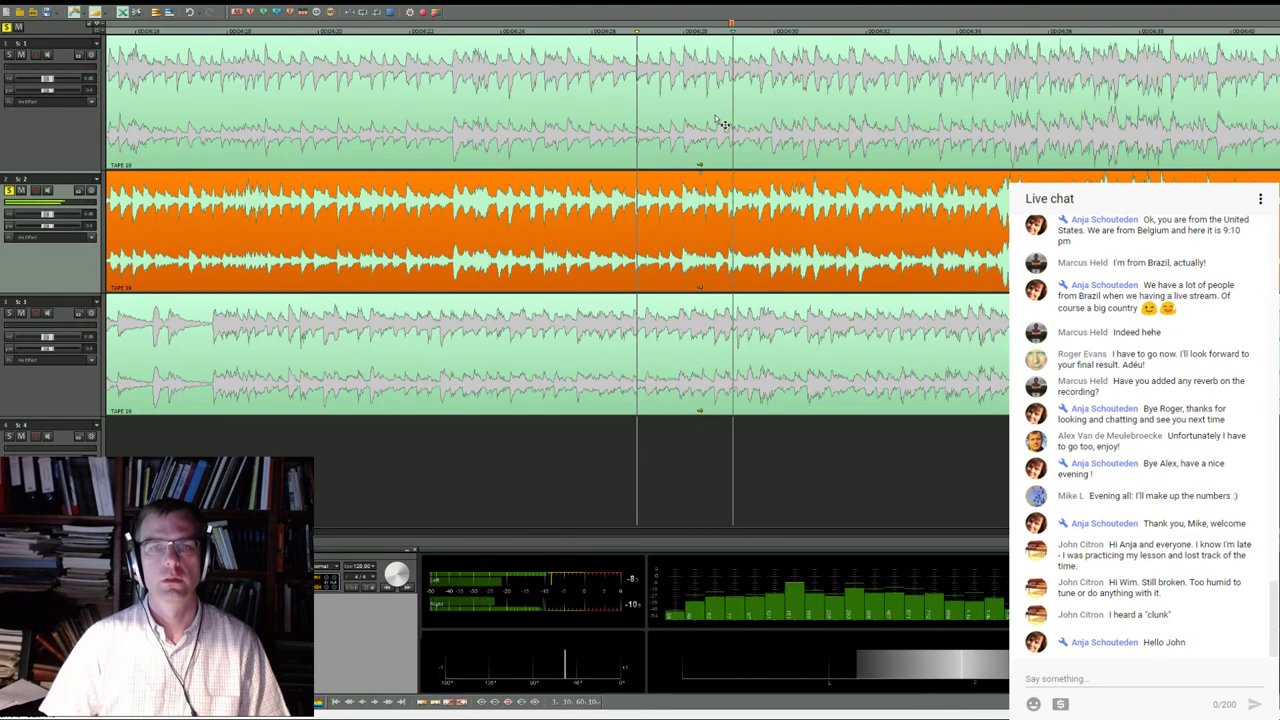
Split the clips on tracks 1 and 2 at about 4:29 and again at about 4:30
left_click(727, 32)
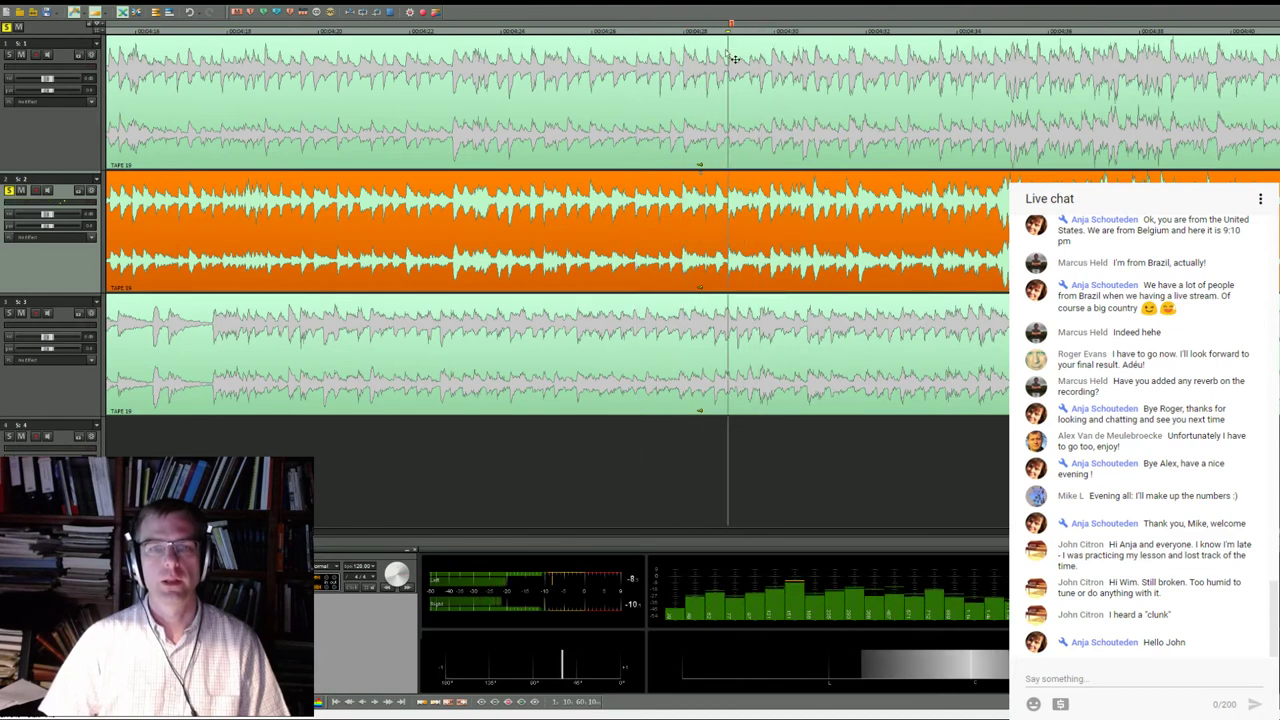
scroll(734, 60, "up", 2)
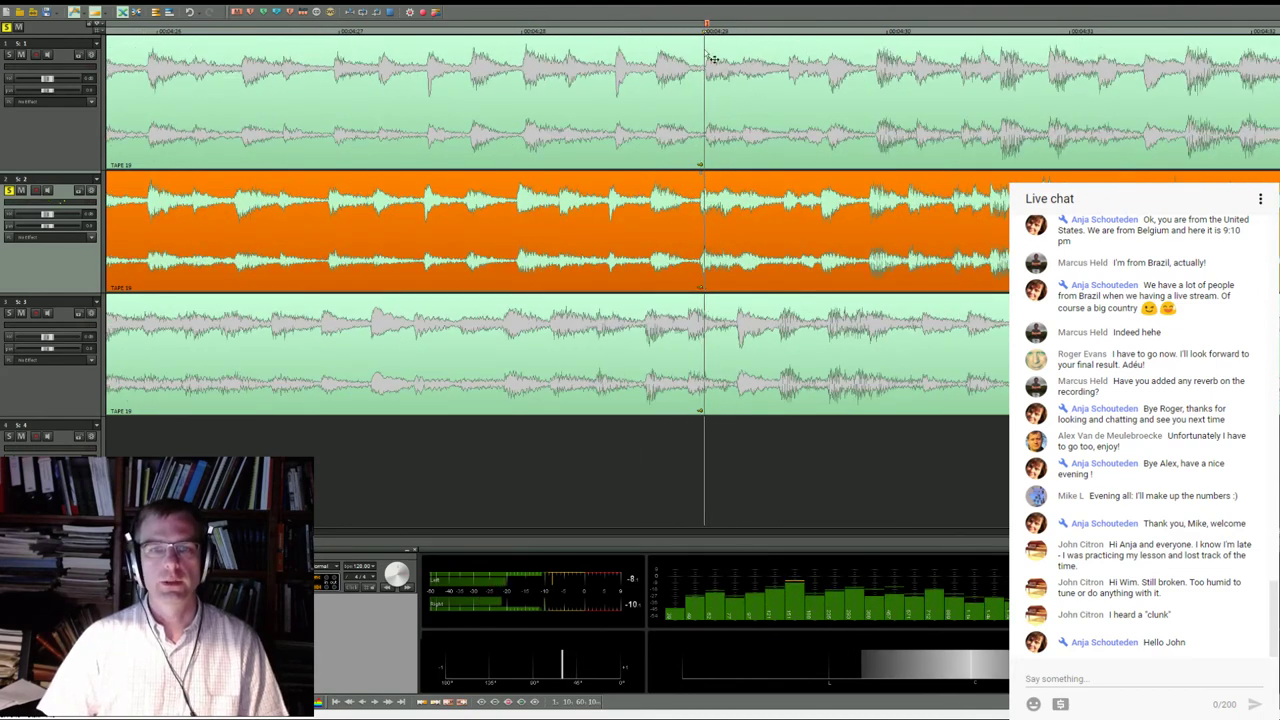
left_click(740, 222)
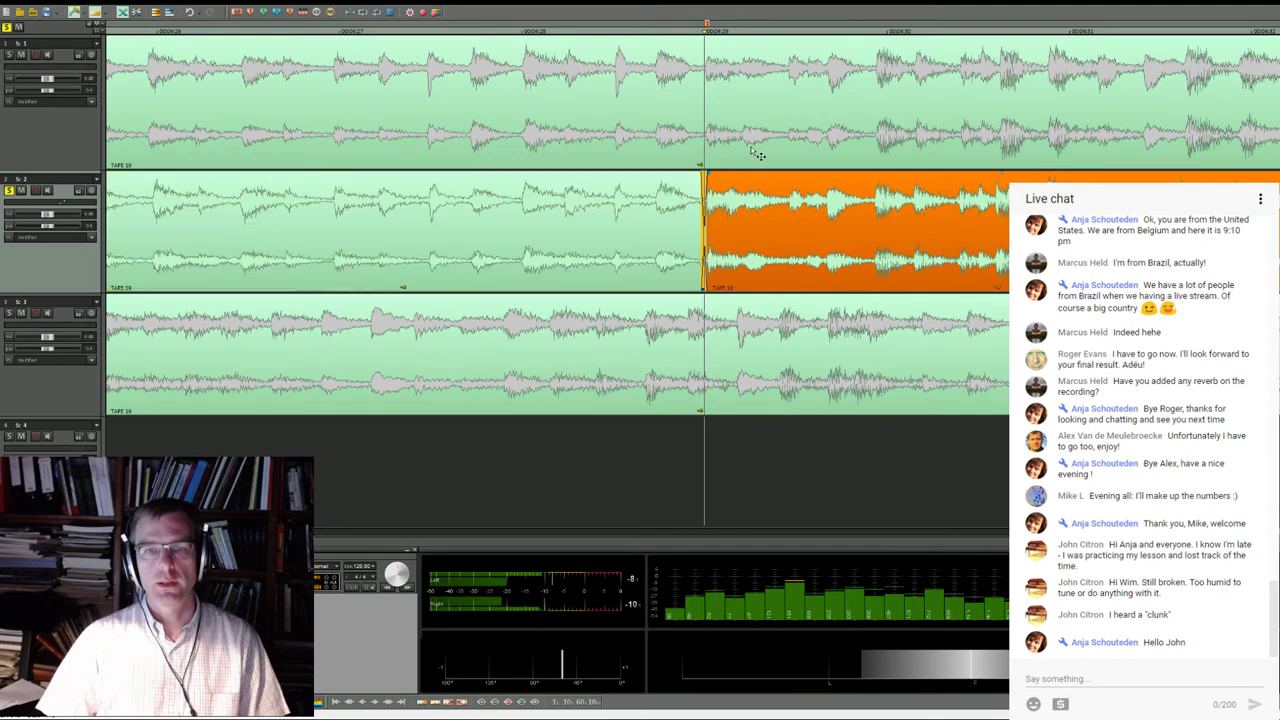
left_click(850, 93)
left_click(876, 28)
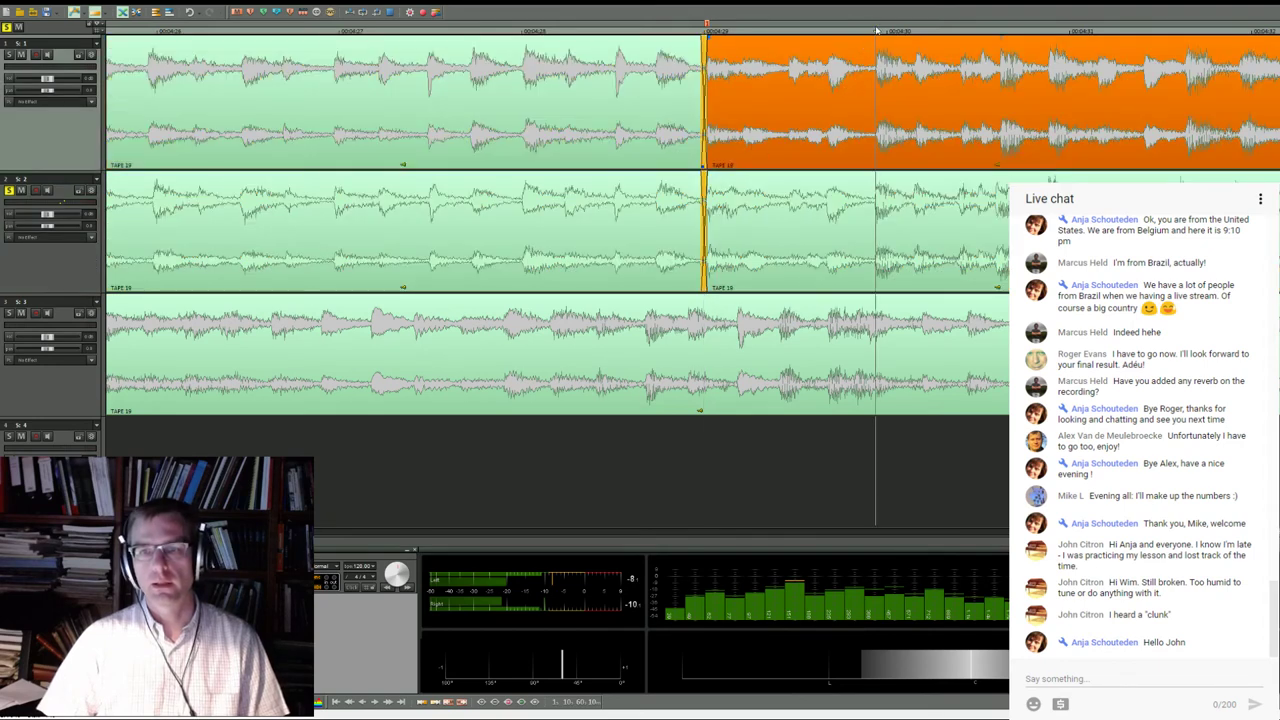
left_click(914, 210)
key("s")
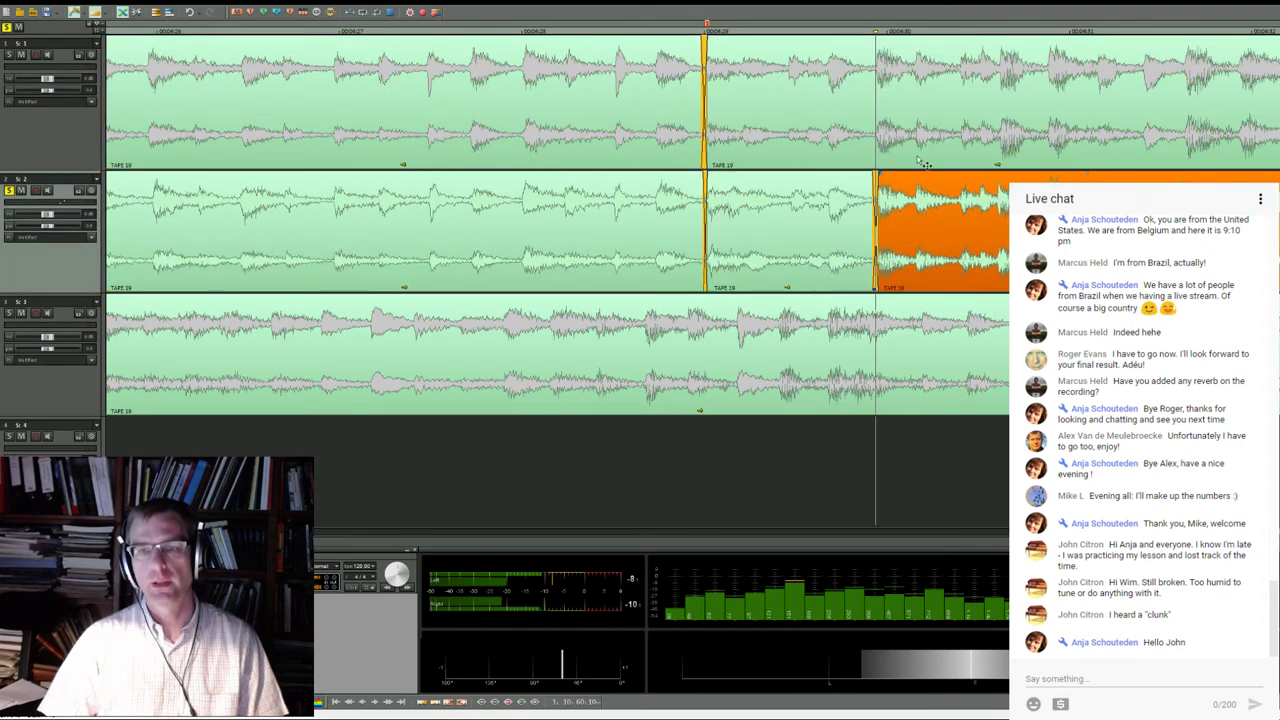
left_click(921, 163)
key("s")
Delete the track 2 copy outside the 4:29 to 4:30 section, and delete that same section from track 1
left_click(948, 193)
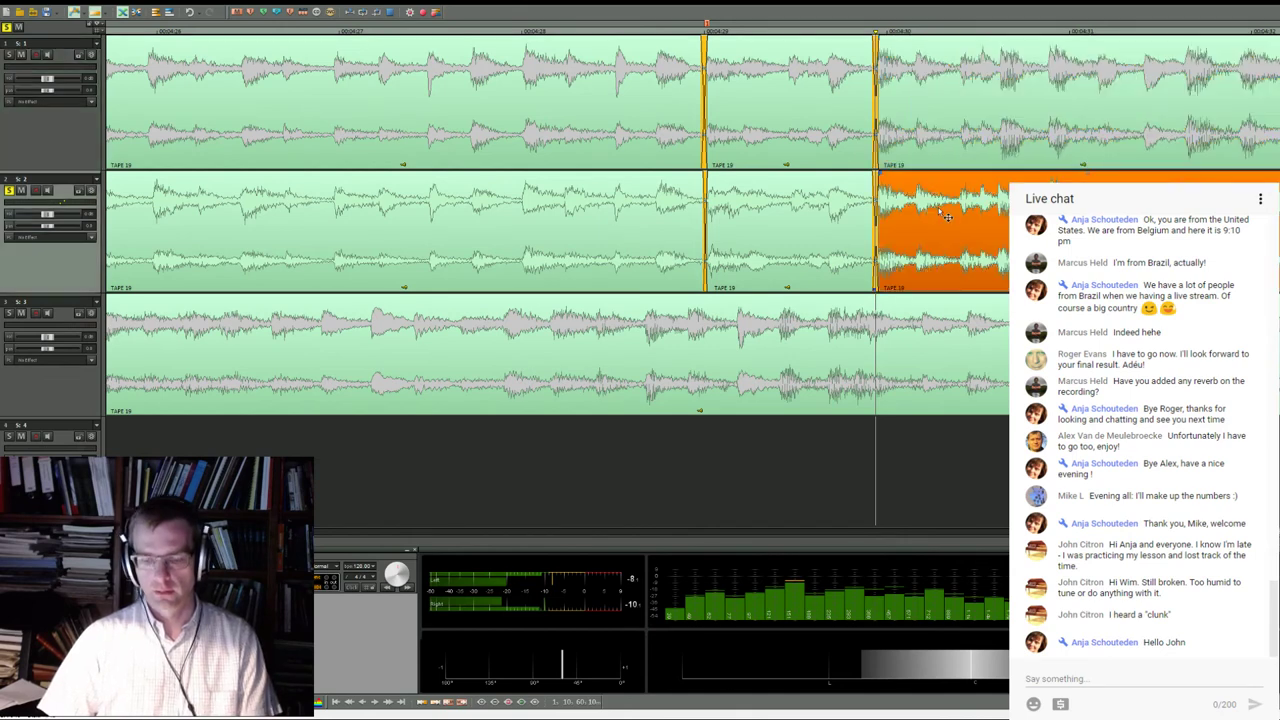
key("Delete")
left_click(790, 100)
key("Delete")
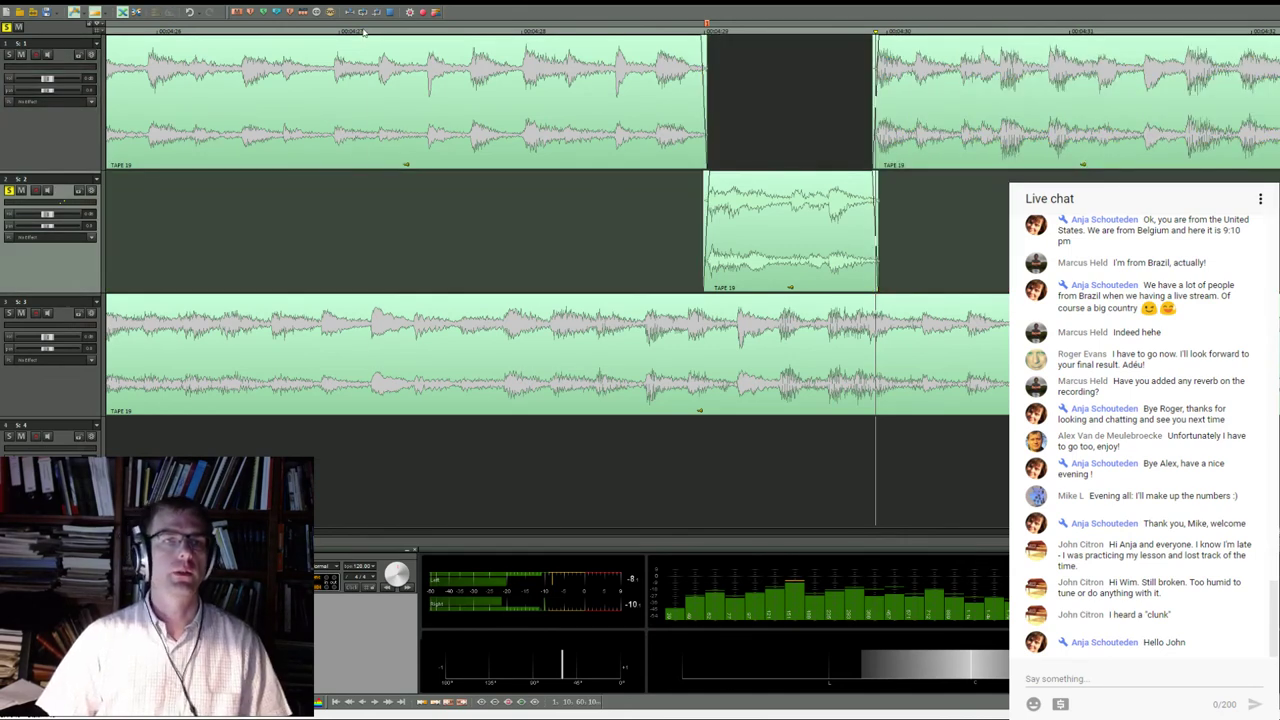
Solo track 1 along with track 2 and listen across the new splice from about 4:27, then from about 4:25
left_click_drag(365, 32, 502, 32)
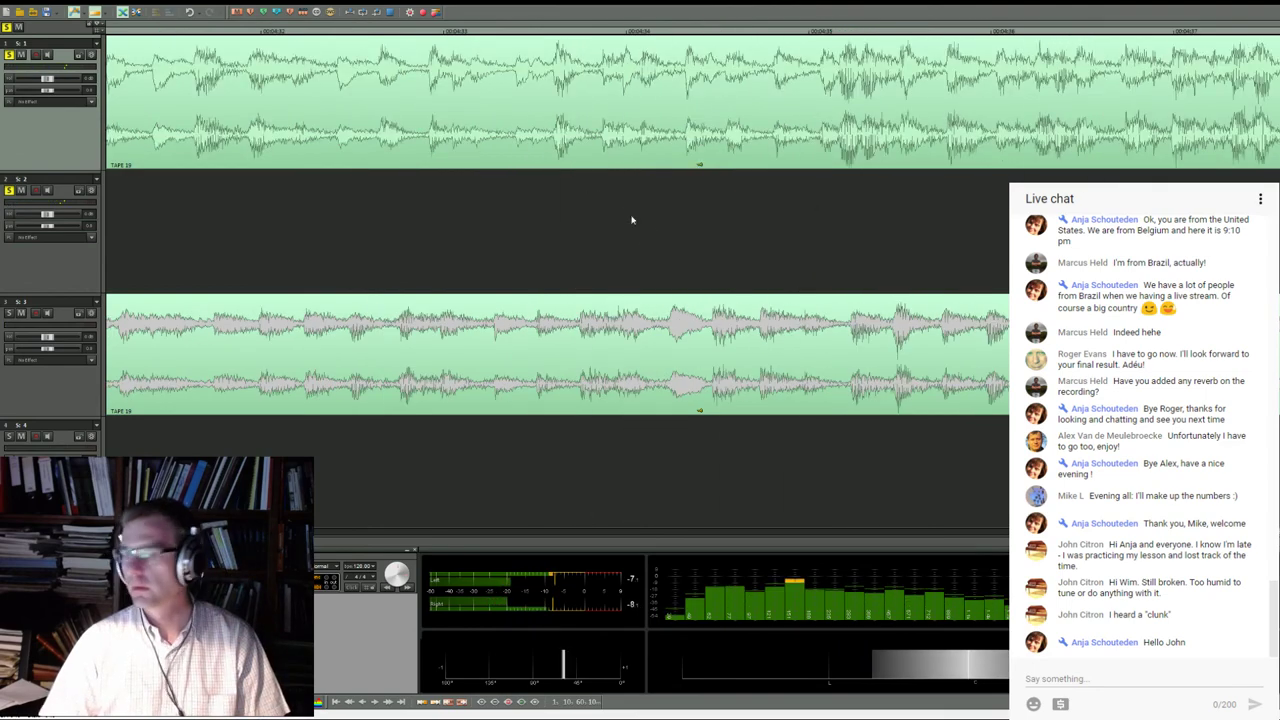
key("space")
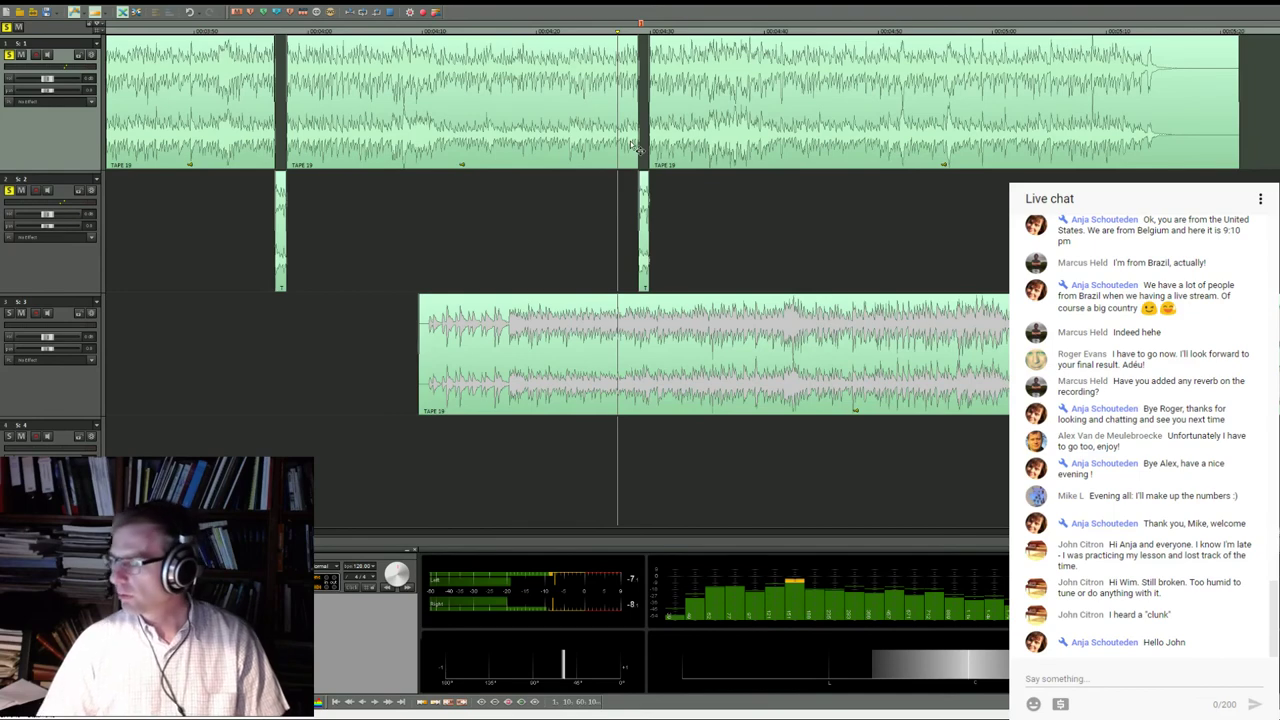
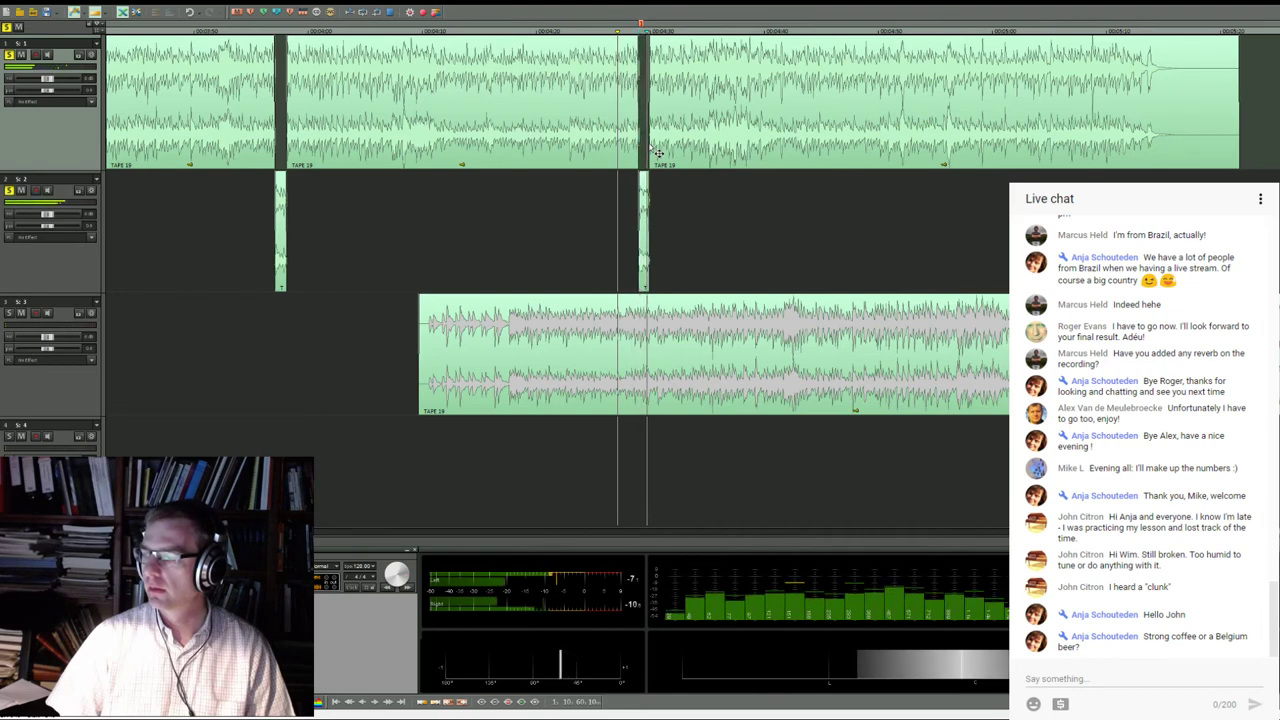
key("space")
scroll(655, 178, "up", 3)
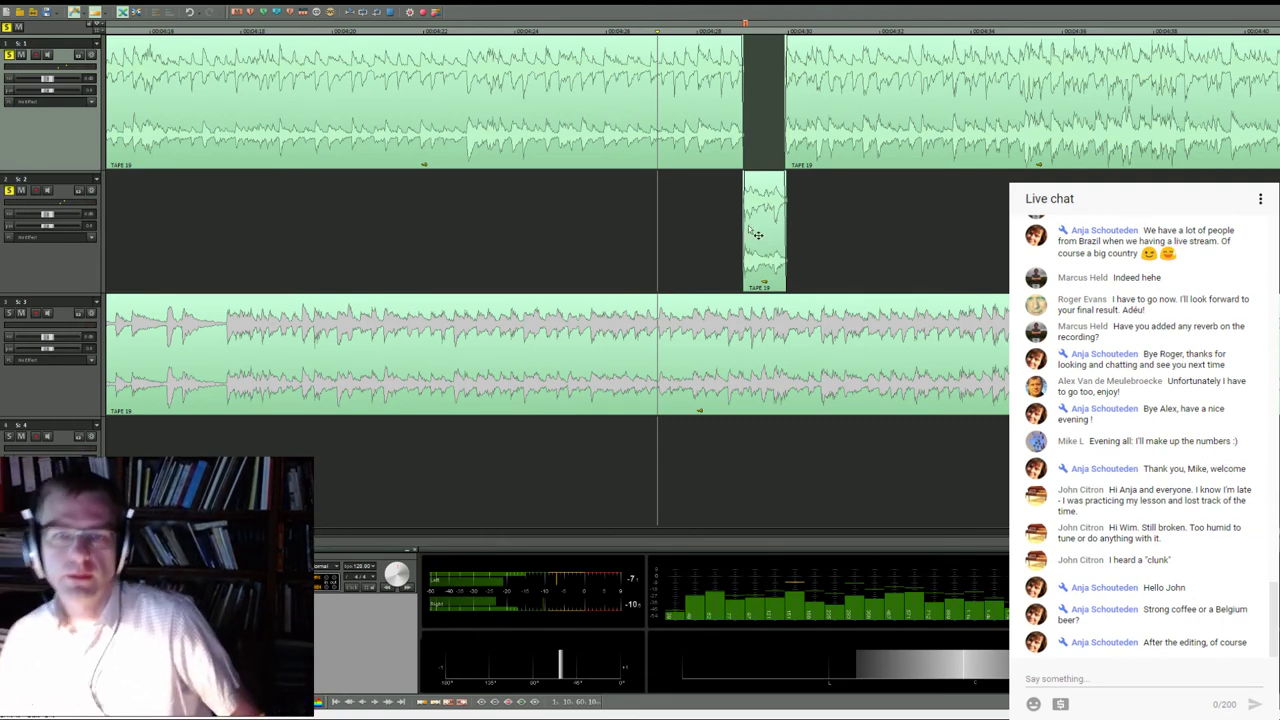
left_click(572, 32)
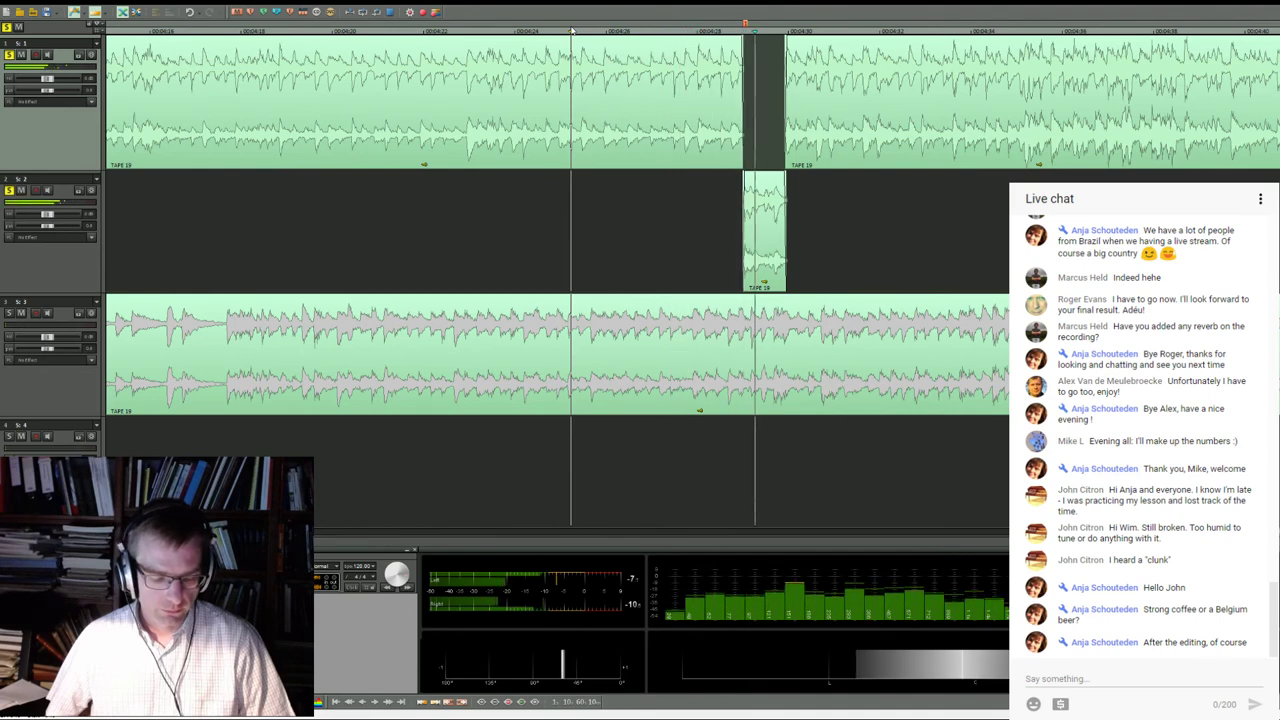
key("space")
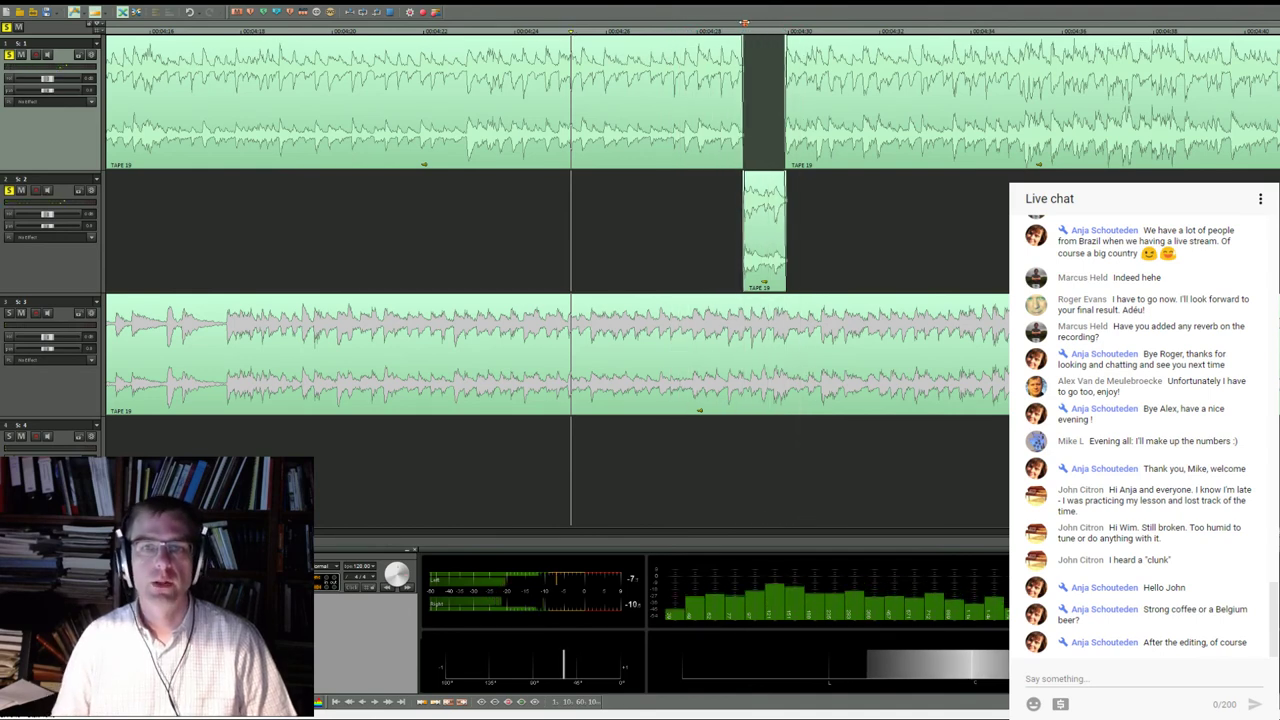
Select track 2's short clip at 4:29 and check its splice up close, playing from about 4:28.5 and 4:28
left_click(744, 22)
scroll(720, 100, "up", 5)
left_click(706, 99)
left_click(718, 205)
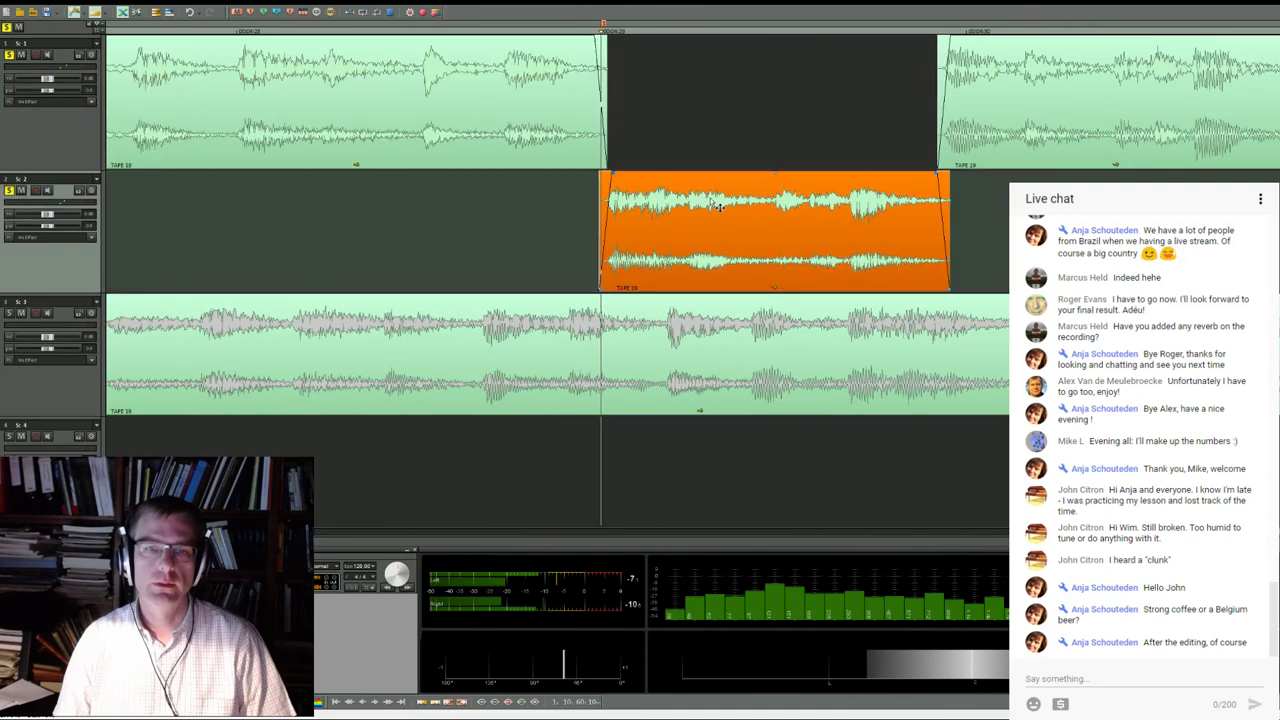
left_click(452, 37)
key("space")
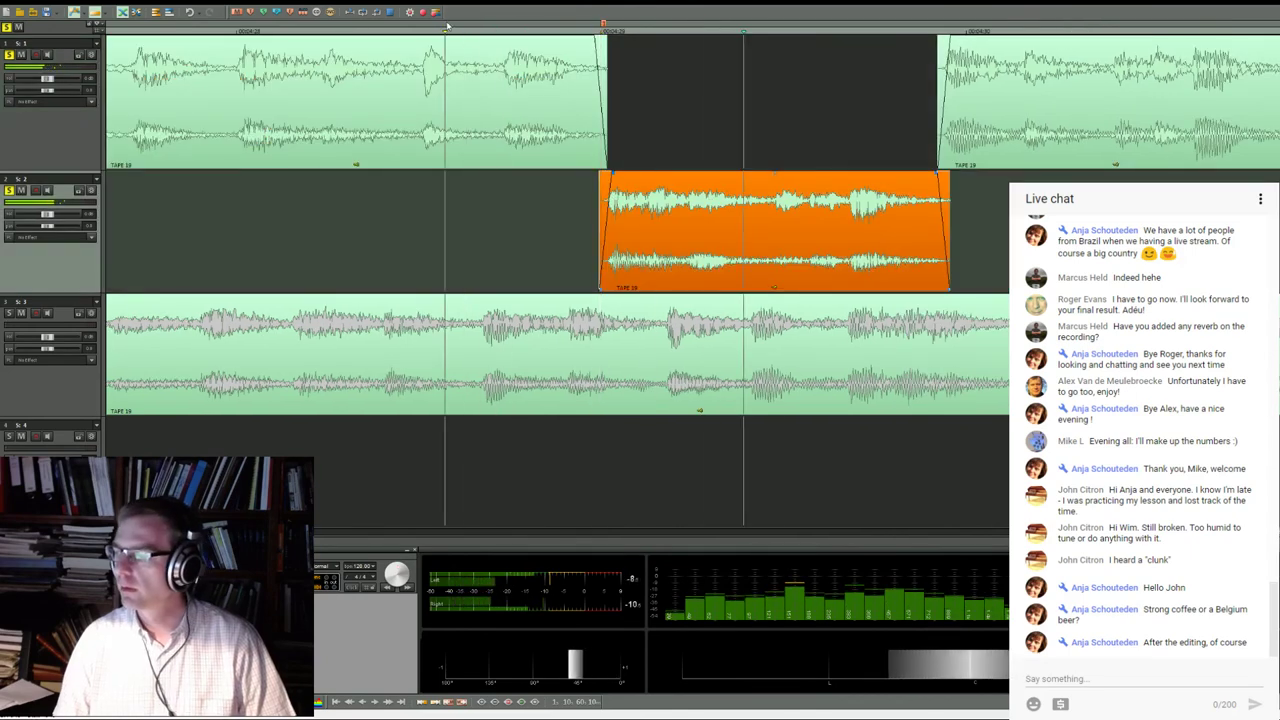
left_click(262, 30)
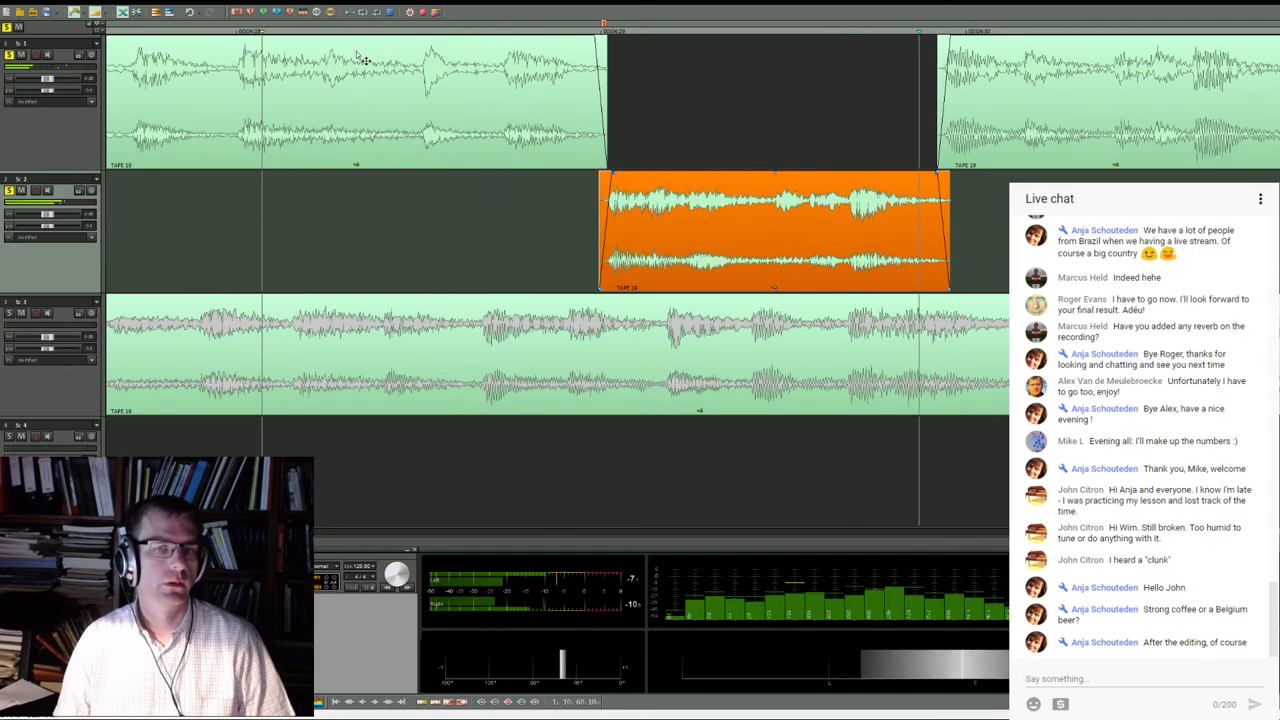
Extend the start of track 2's 4:29 clip slightly earlier and replay the splice from about 4:27
scroll(700, 195, "down", 3)
scroll(733, 189, "down", 2)
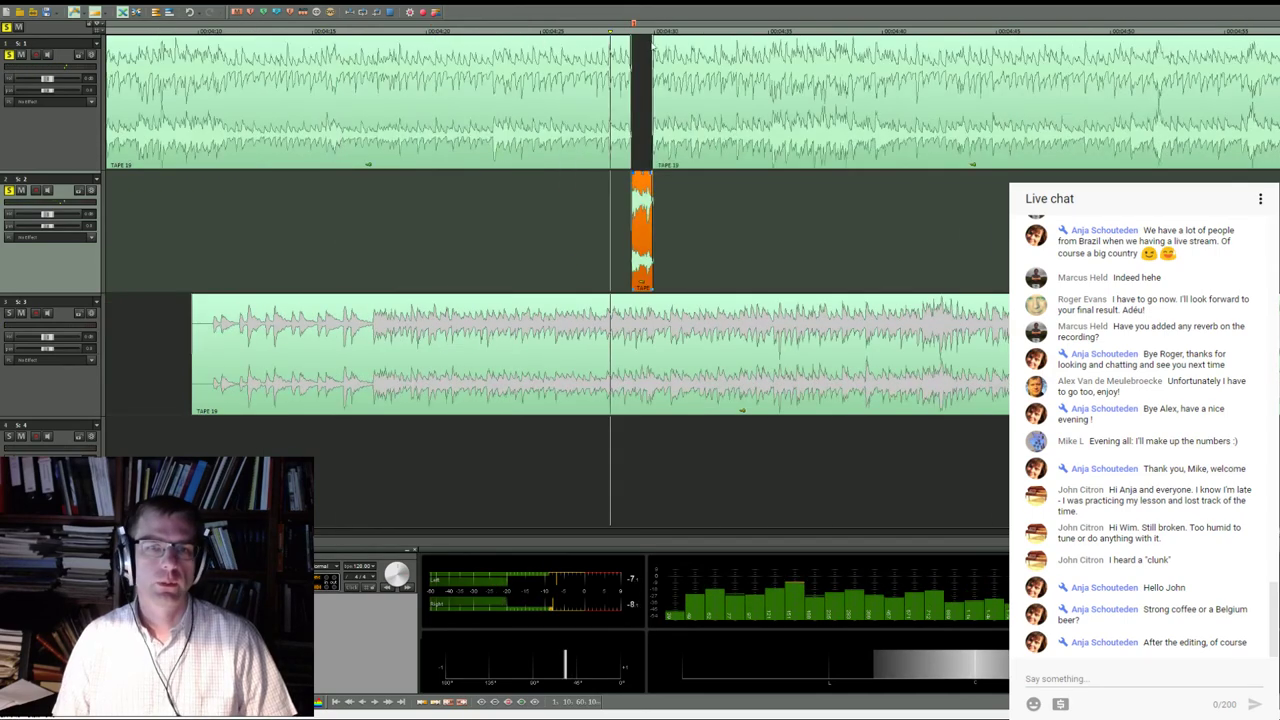
scroll(727, 229, "up", 3)
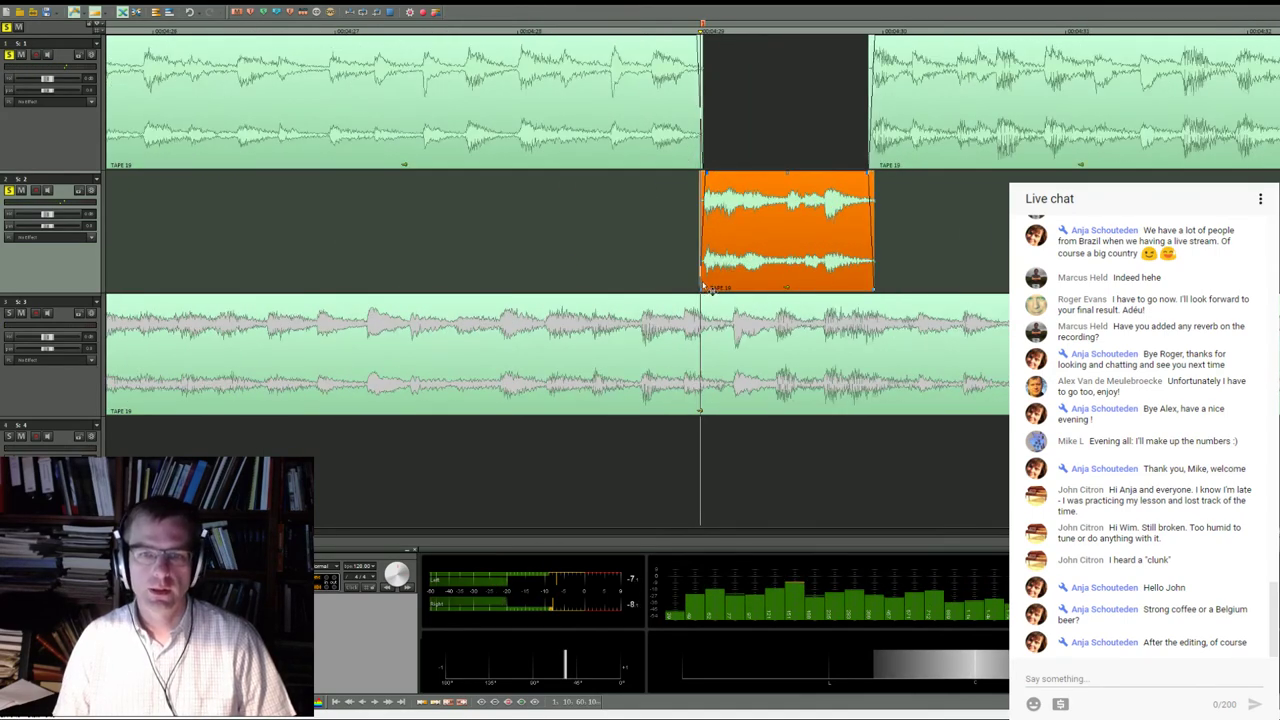
left_click_drag(700, 288, 697, 288)
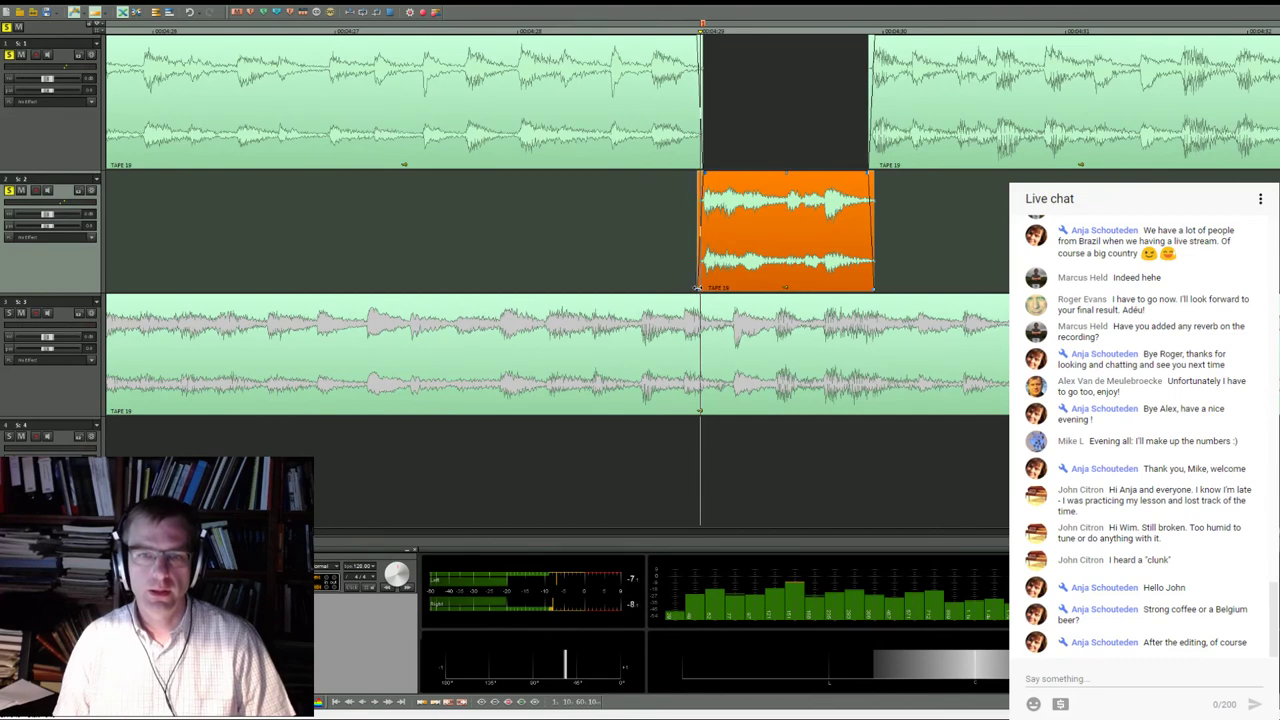
left_click(333, 31)
key("space")
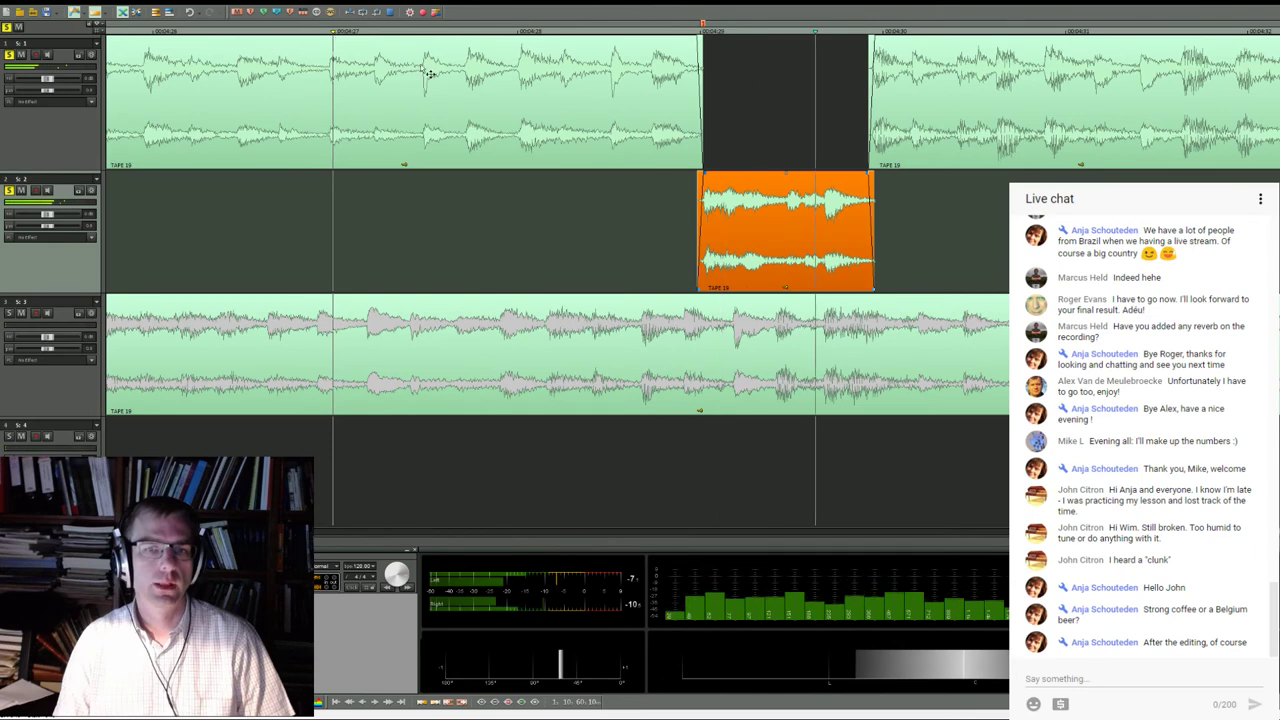
Mark a splice spot at about 4:36 and place a duplicate of track 2's short clip there, extended to about 6 seconds
scroll(534, 97, "down", 2)
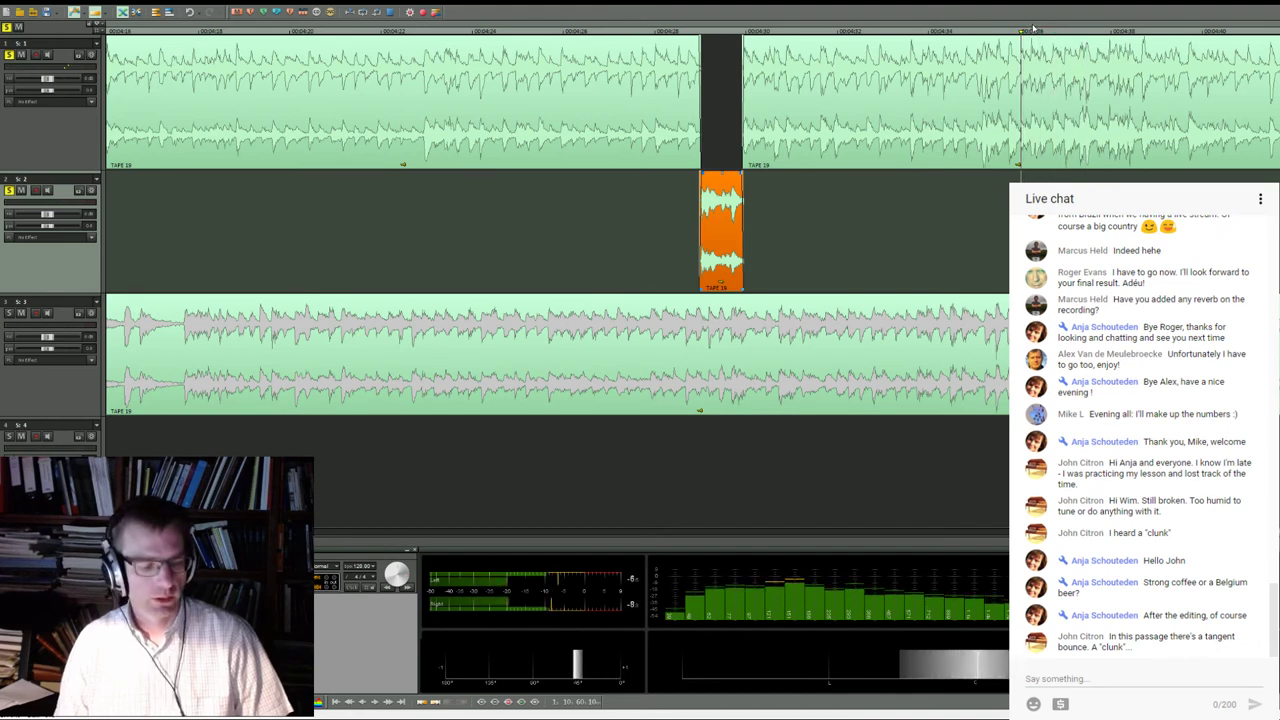
left_click_drag(733, 226, 910, 243)
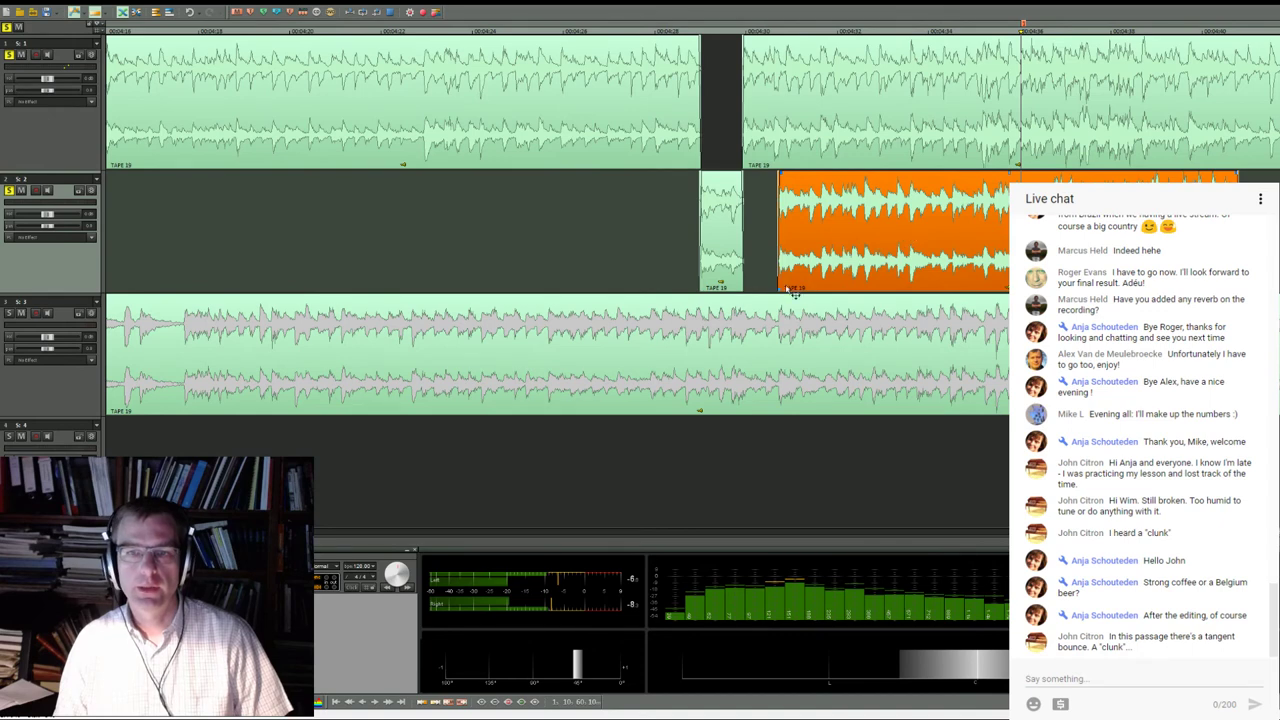
left_click_drag(793, 291, 929, 258)
left_click_drag(1010, 222, 1006, 222)
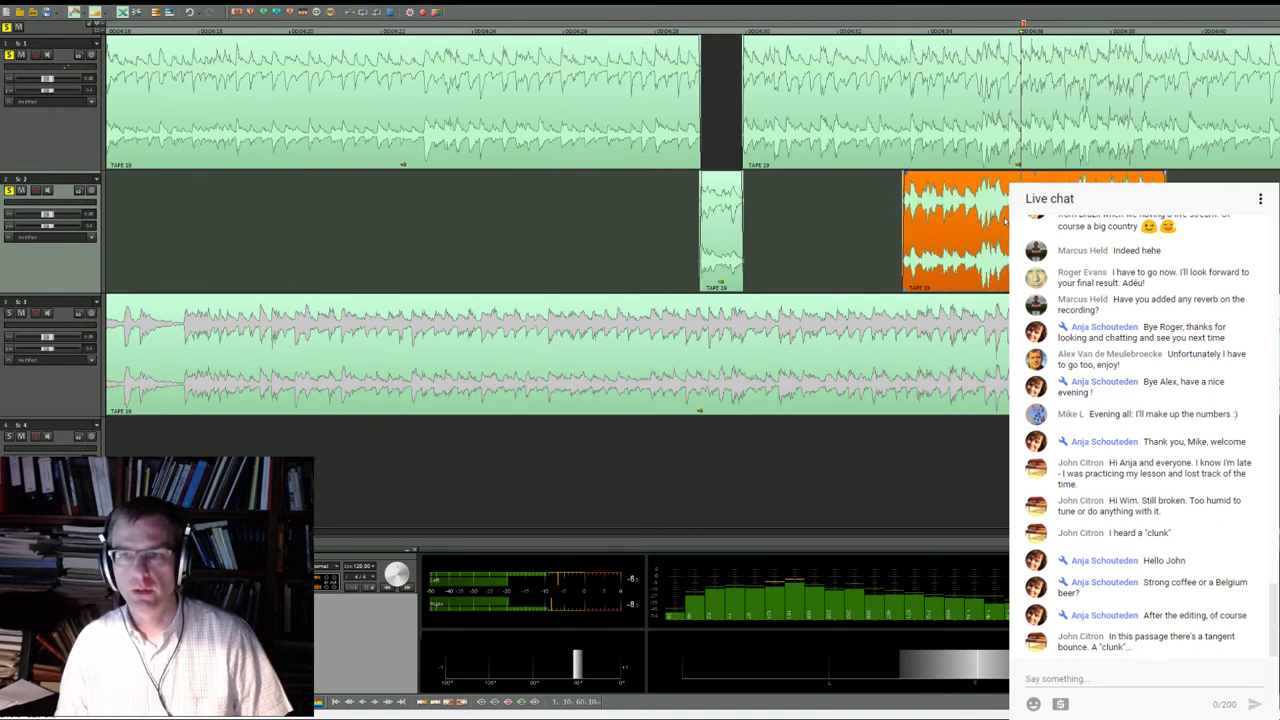
Nudge the new track 2 copy until its waveform lines up with track 1 around the 4:36 marker
scroll(1006, 222, "up", 3)
scroll(1003, 183, "down", 2)
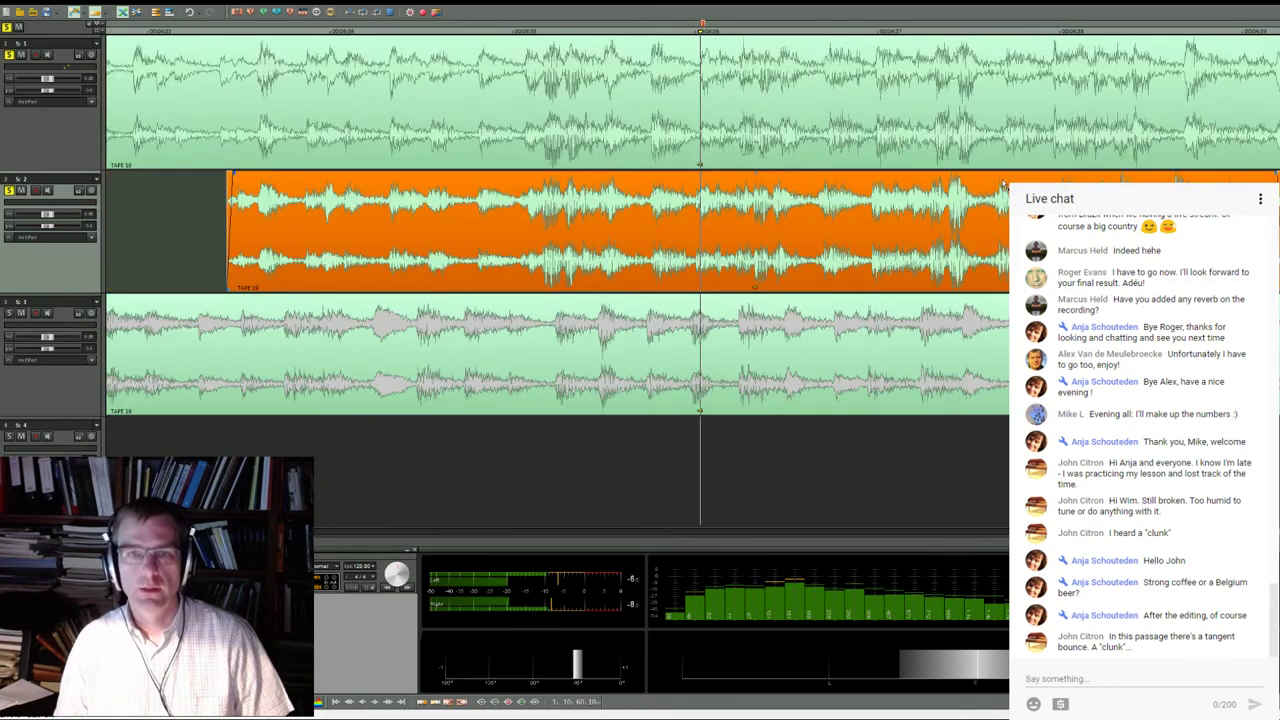
left_click_drag(756, 203, 758, 203)
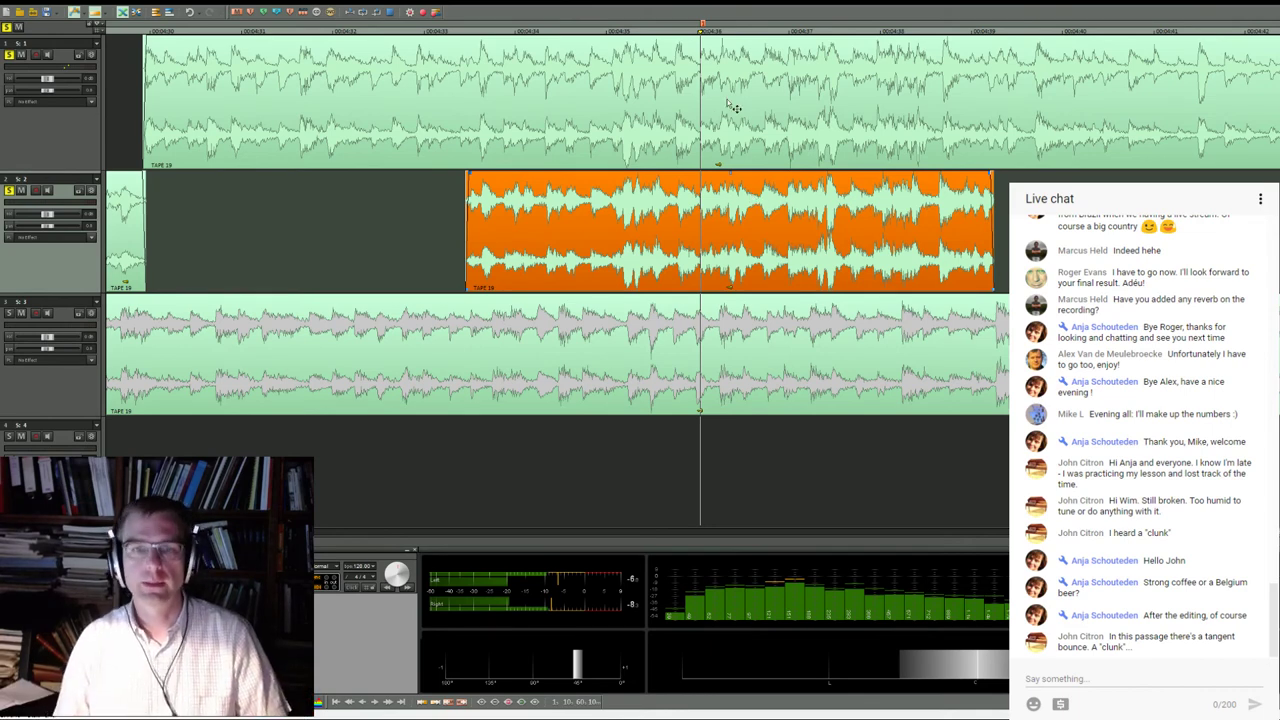
scroll(733, 107, "up", 1)
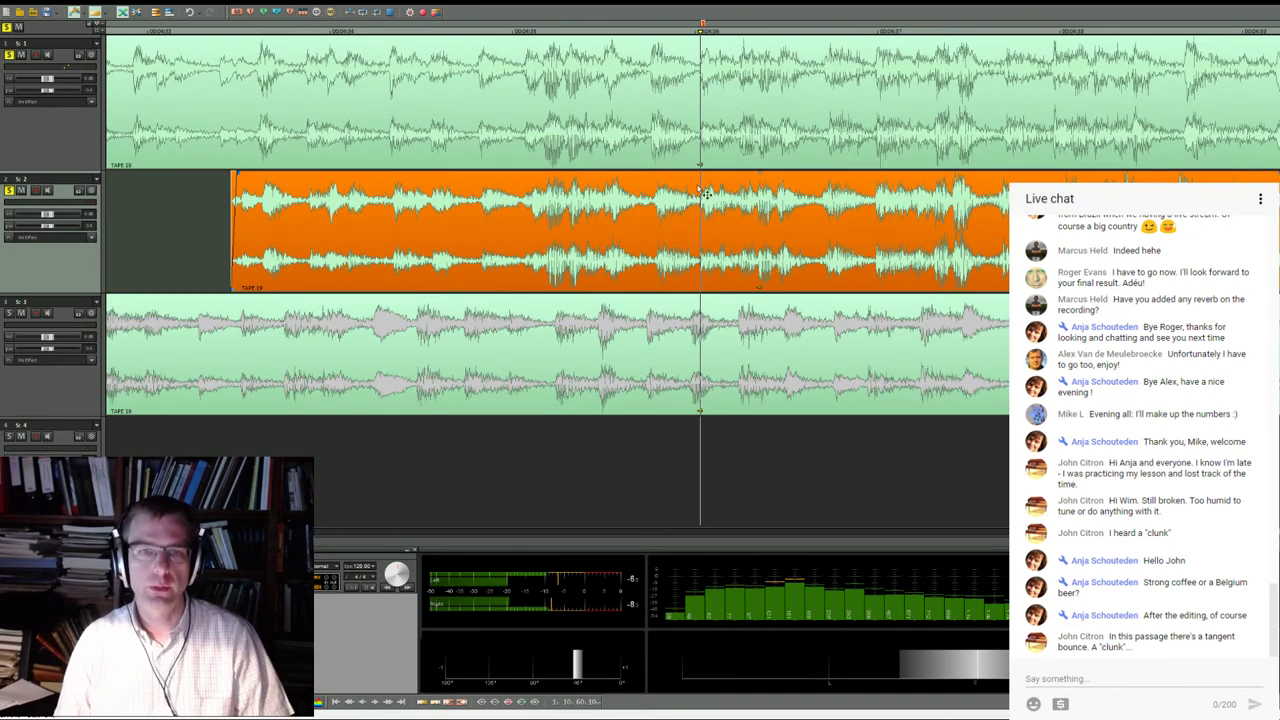
left_click(652, 28)
left_click_drag(682, 204, 680, 206)
left_click(700, 29)
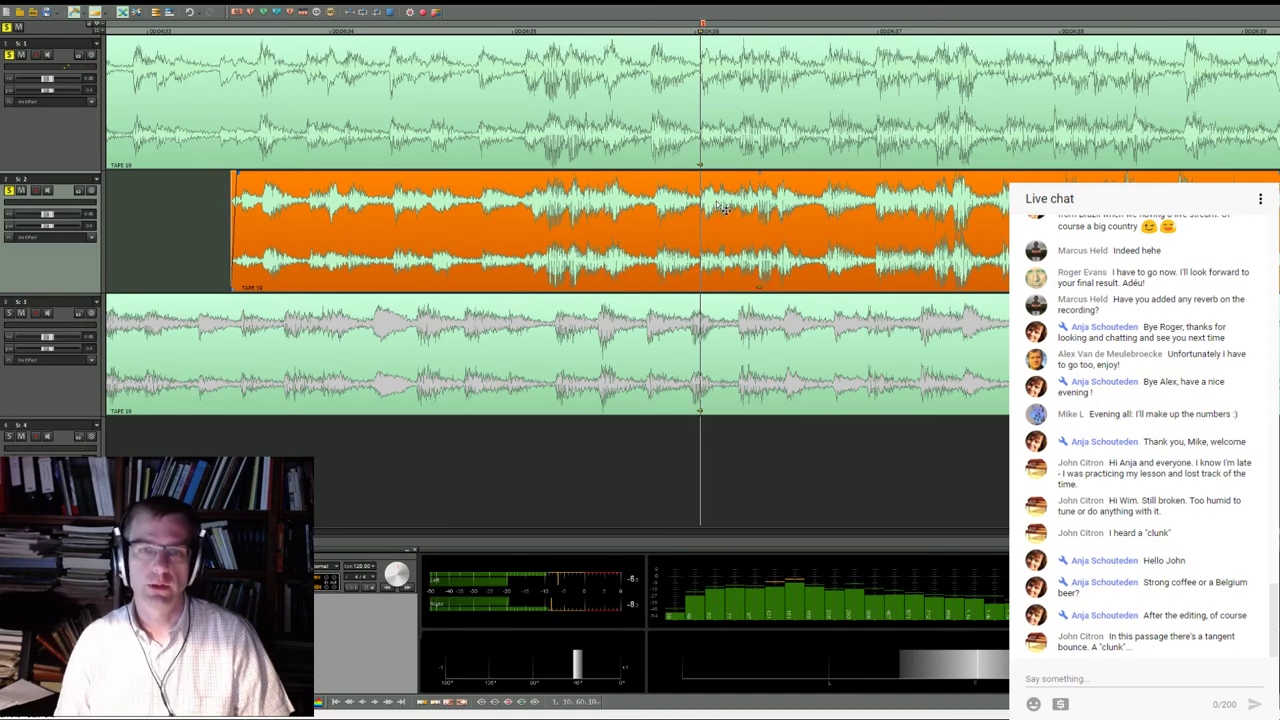
Fine-tune the position of track 2's copy against track 1's waveform just before the 4:36 marker
left_click_drag(718, 207, 722, 207)
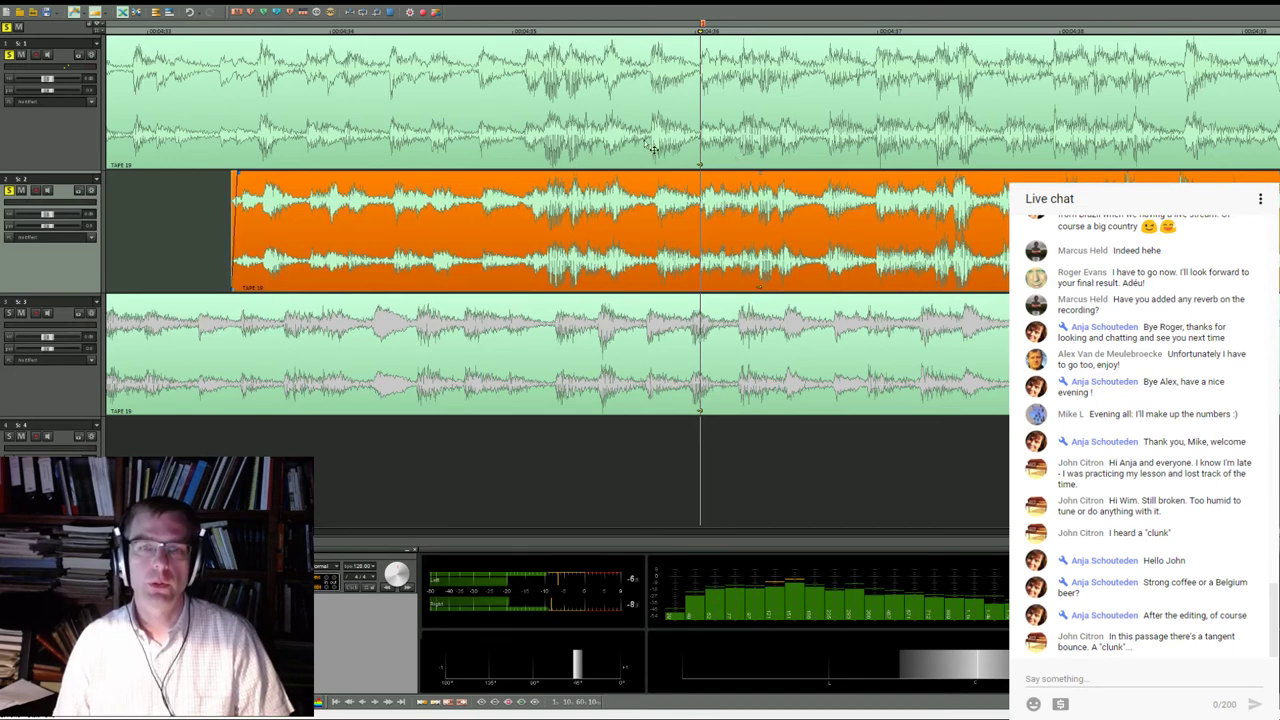
left_click(649, 29)
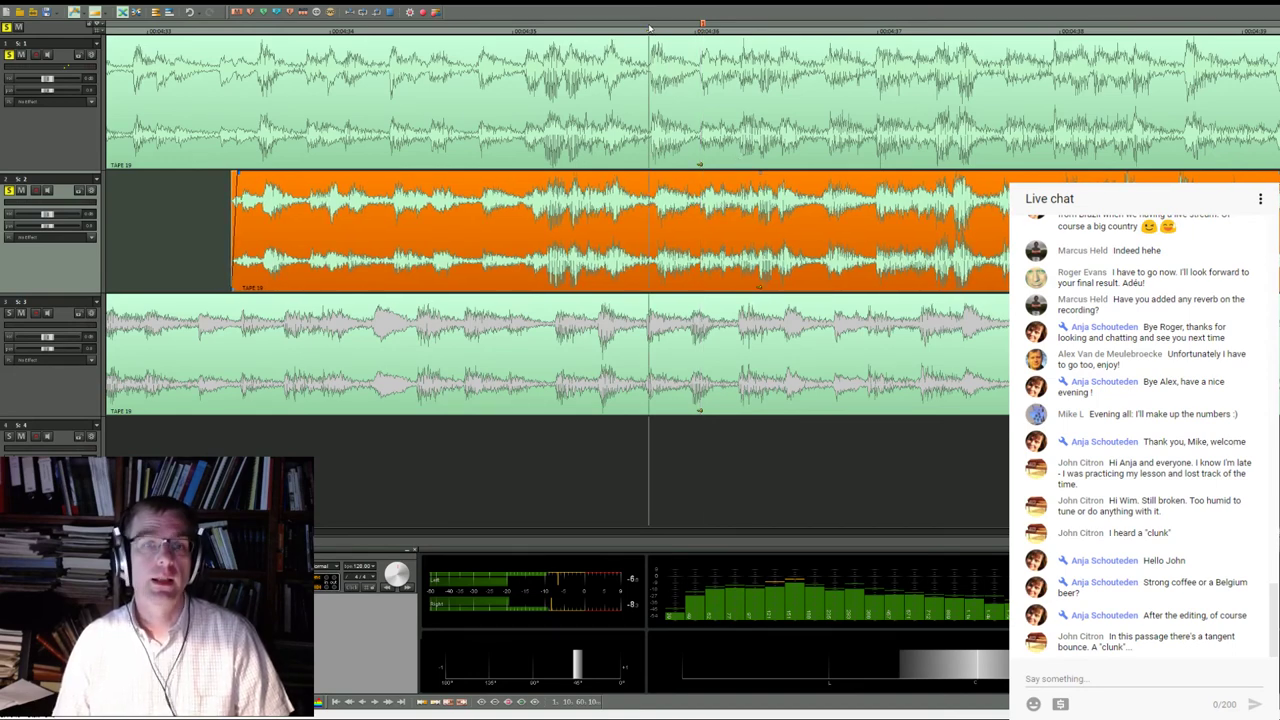
left_click_drag(690, 218, 687, 218)
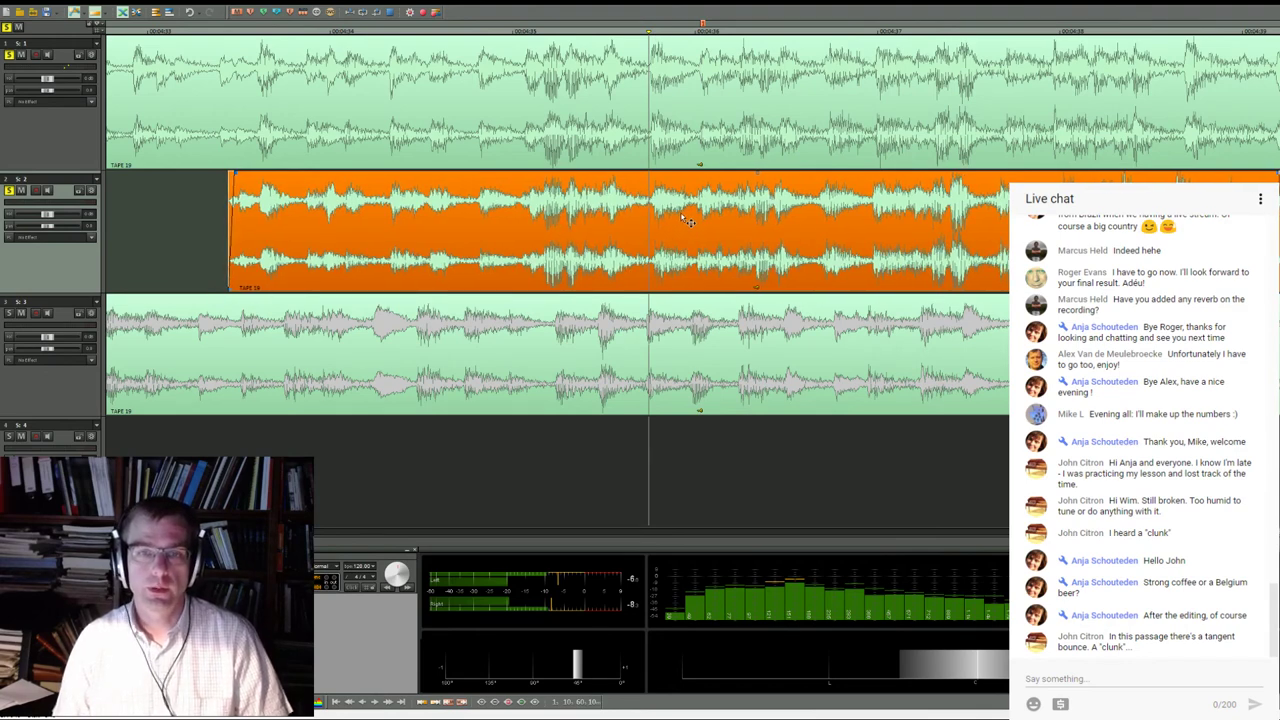
left_click(702, 26)
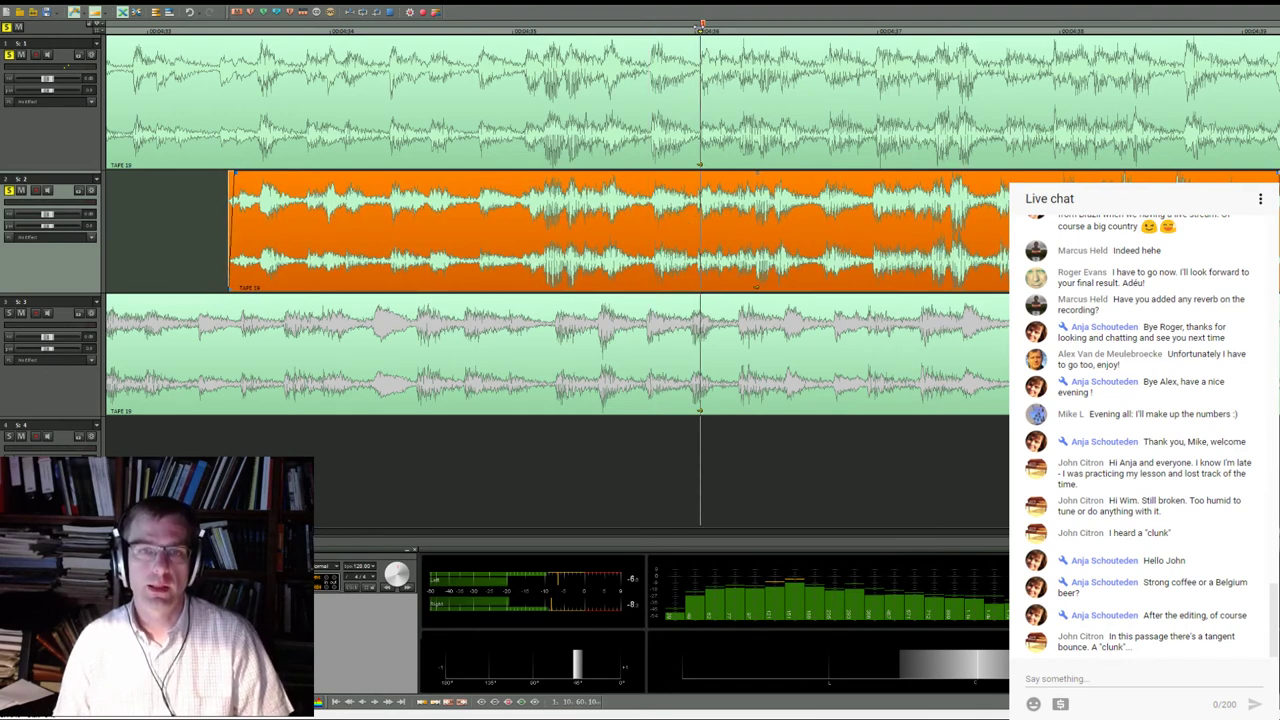
left_click(698, 30)
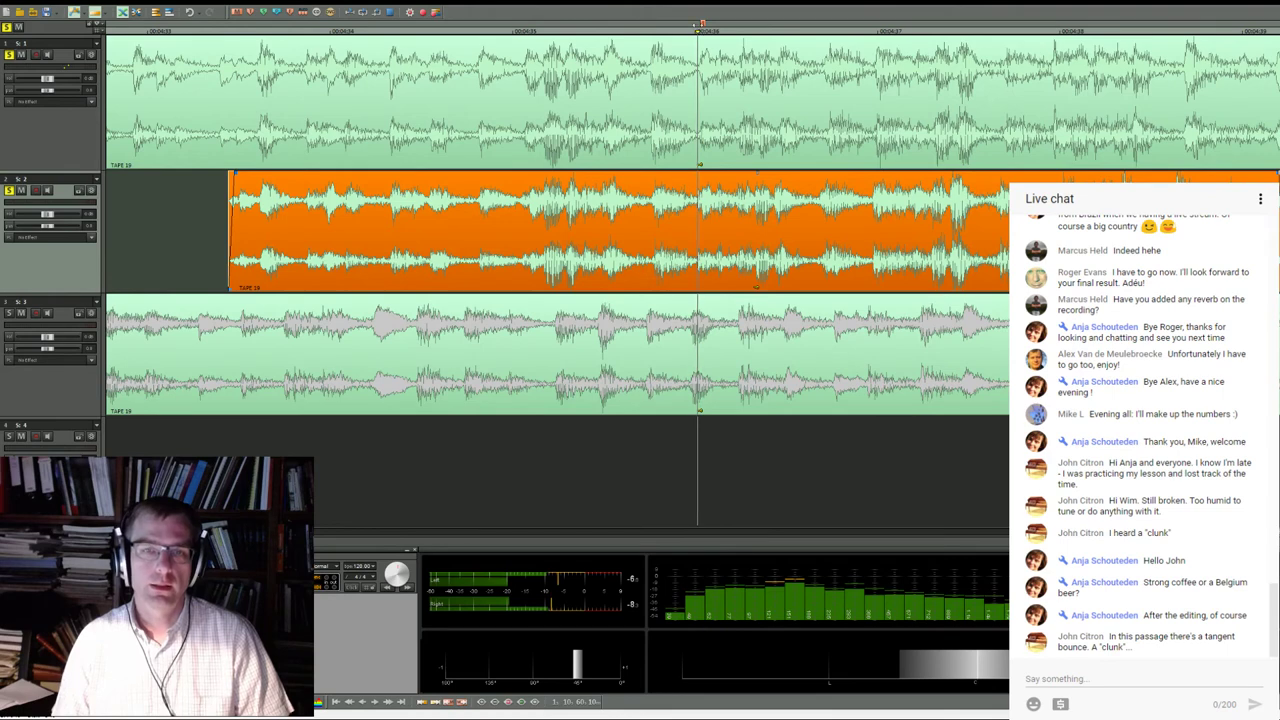
Take track 1 out of solo to check track 2's copy alone from about 4:35.7, and nudge the copy slightly later
left_click(10, 56)
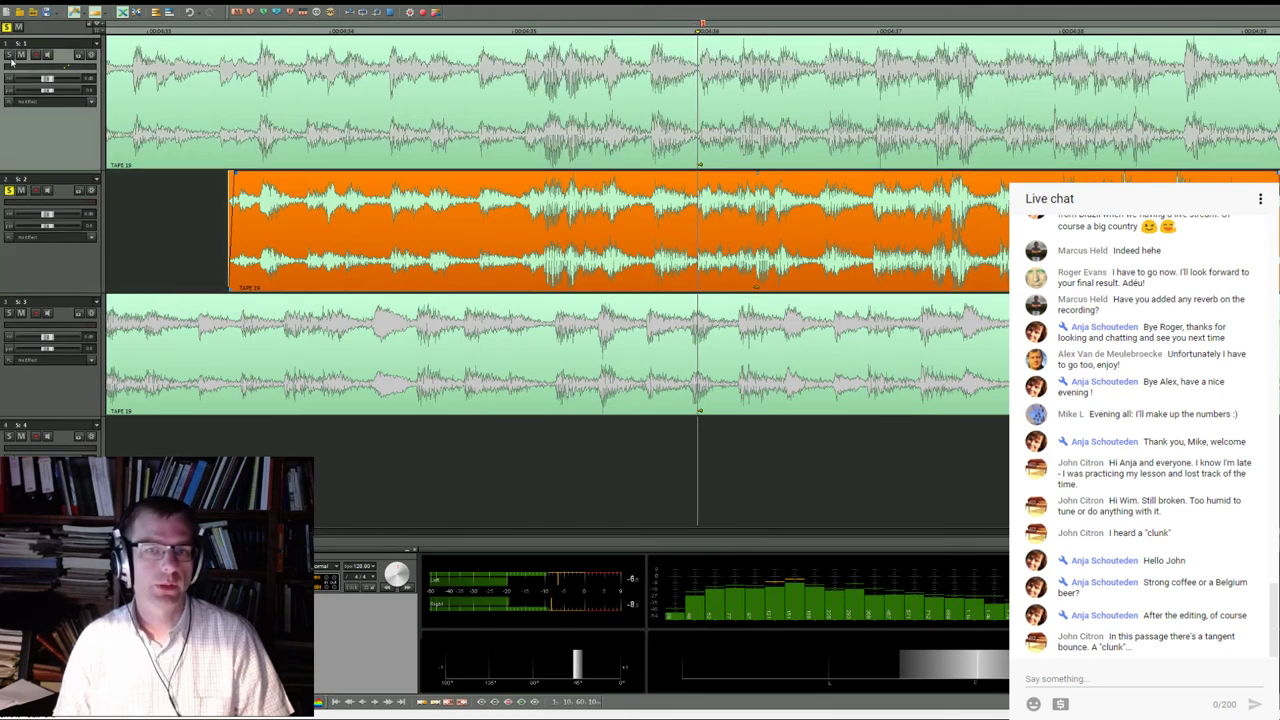
left_click(648, 29)
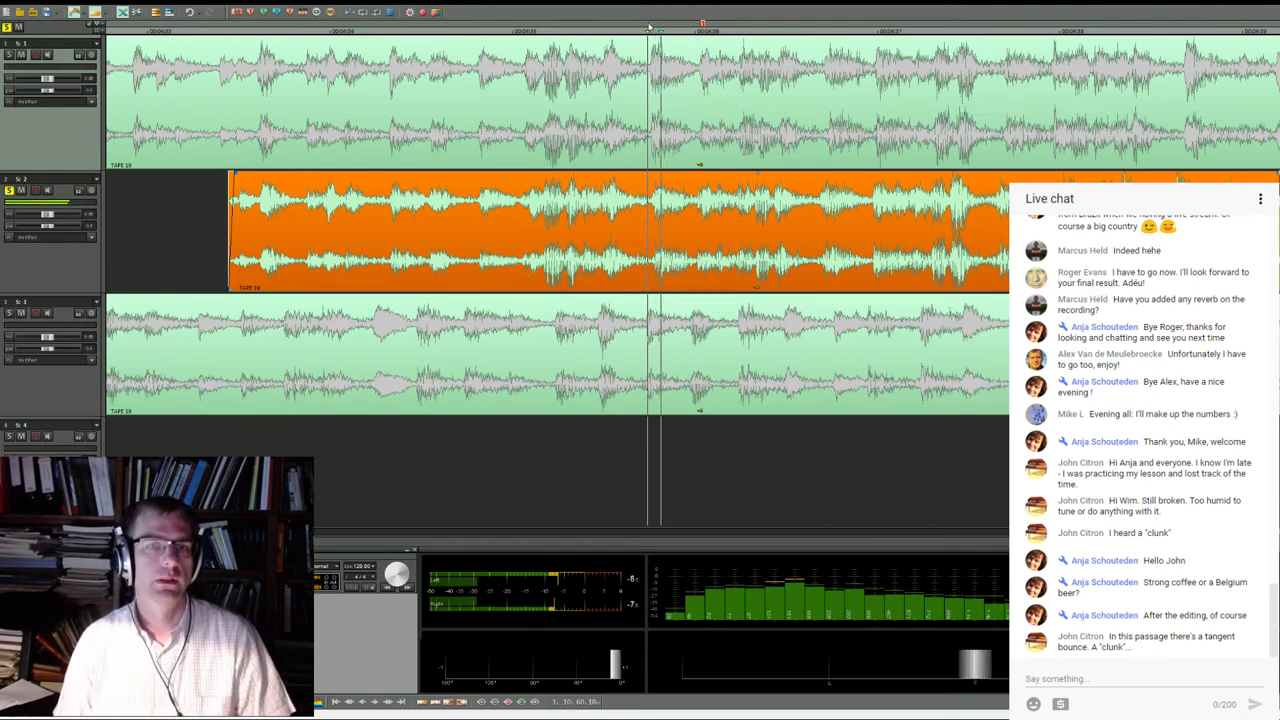
key("space")
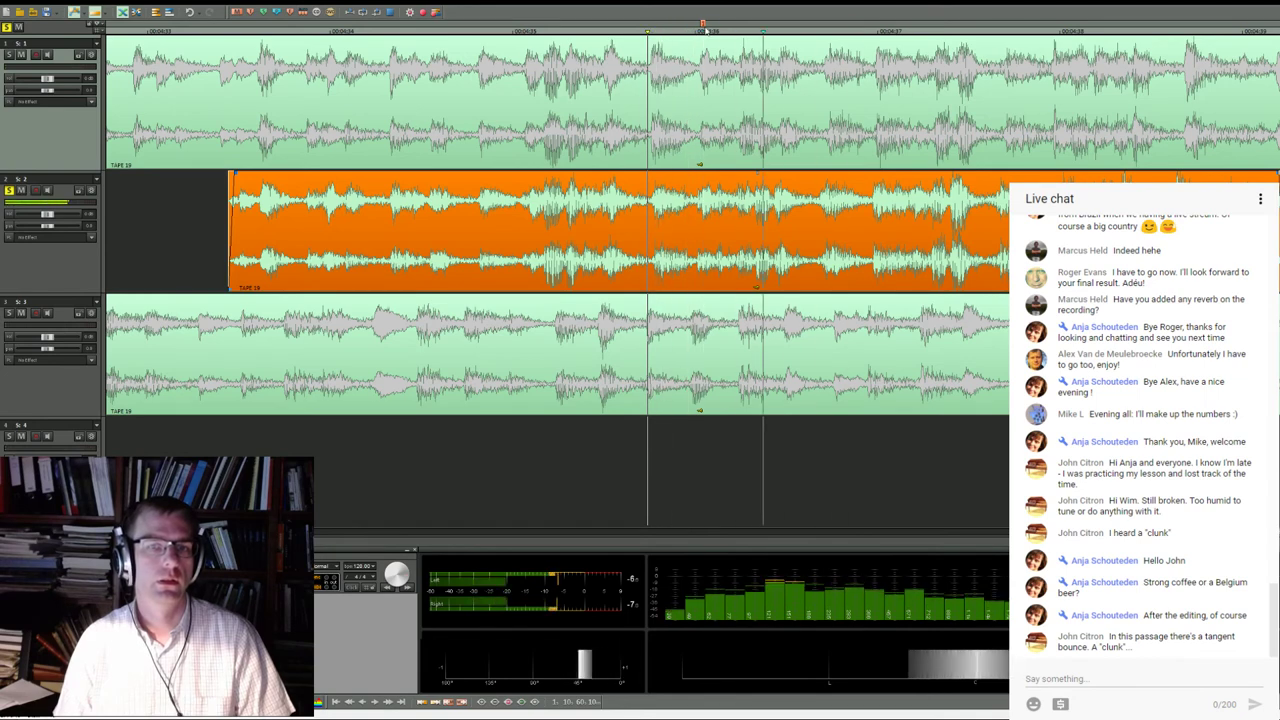
left_click(700, 32)
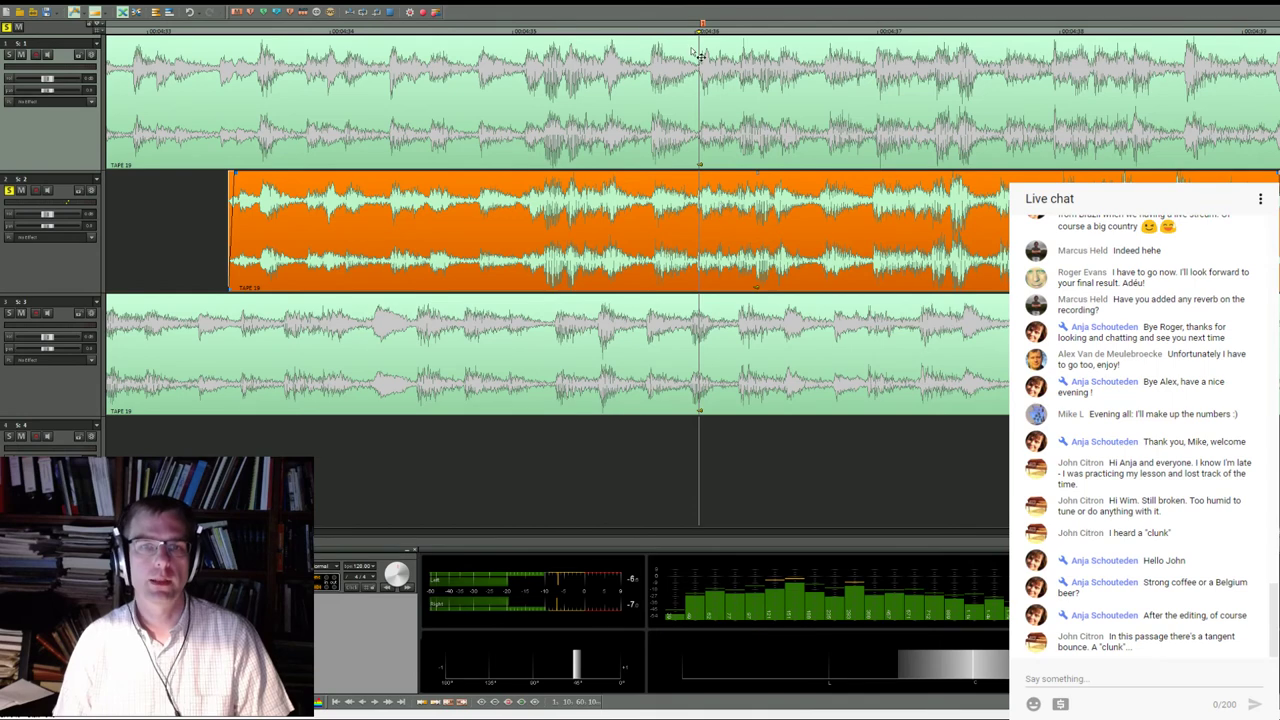
left_click(722, 190)
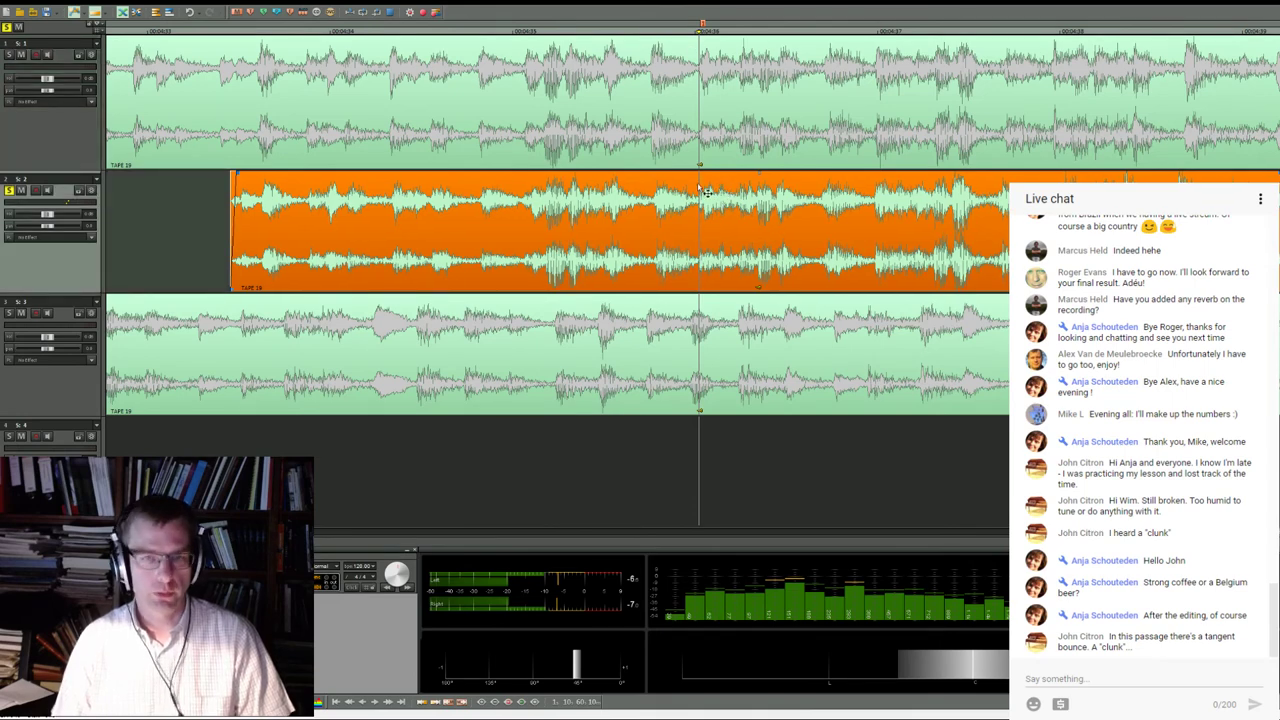
Split the clips on tracks 1 and 2 at about 4:36 and again at about 4:36.7
key("s")
left_click(749, 155)
key("s")
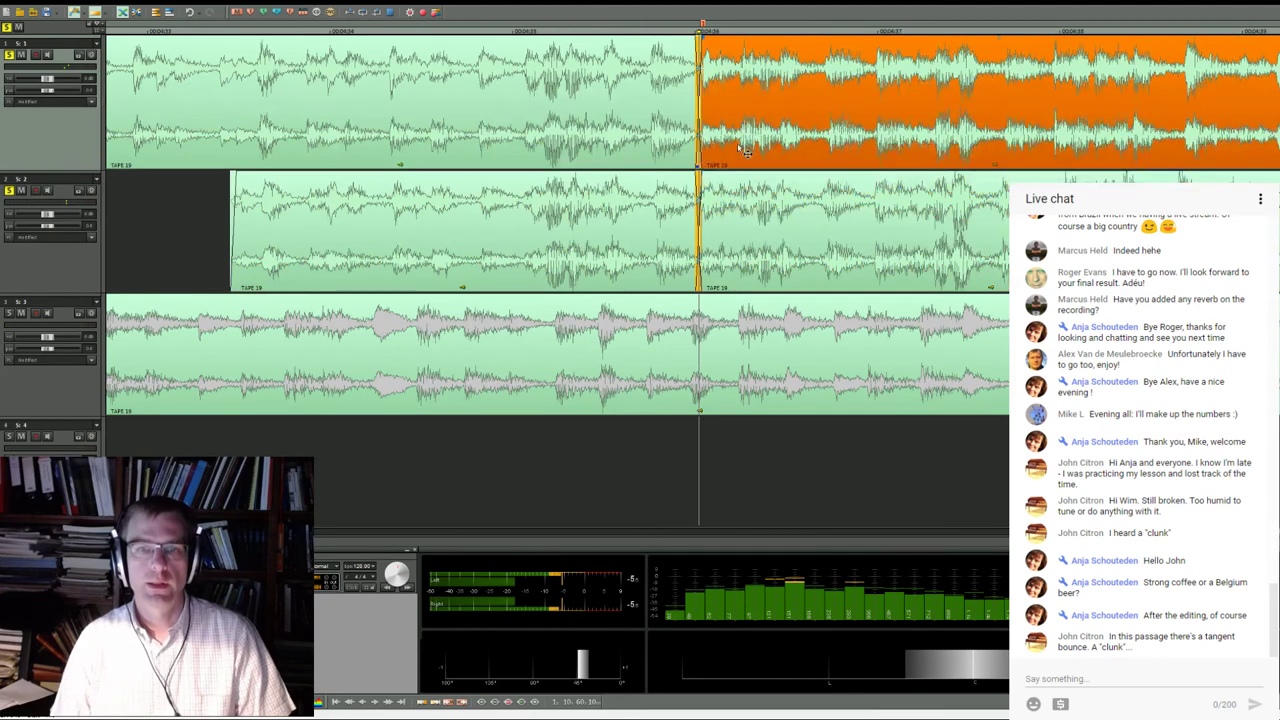
left_click(824, 32)
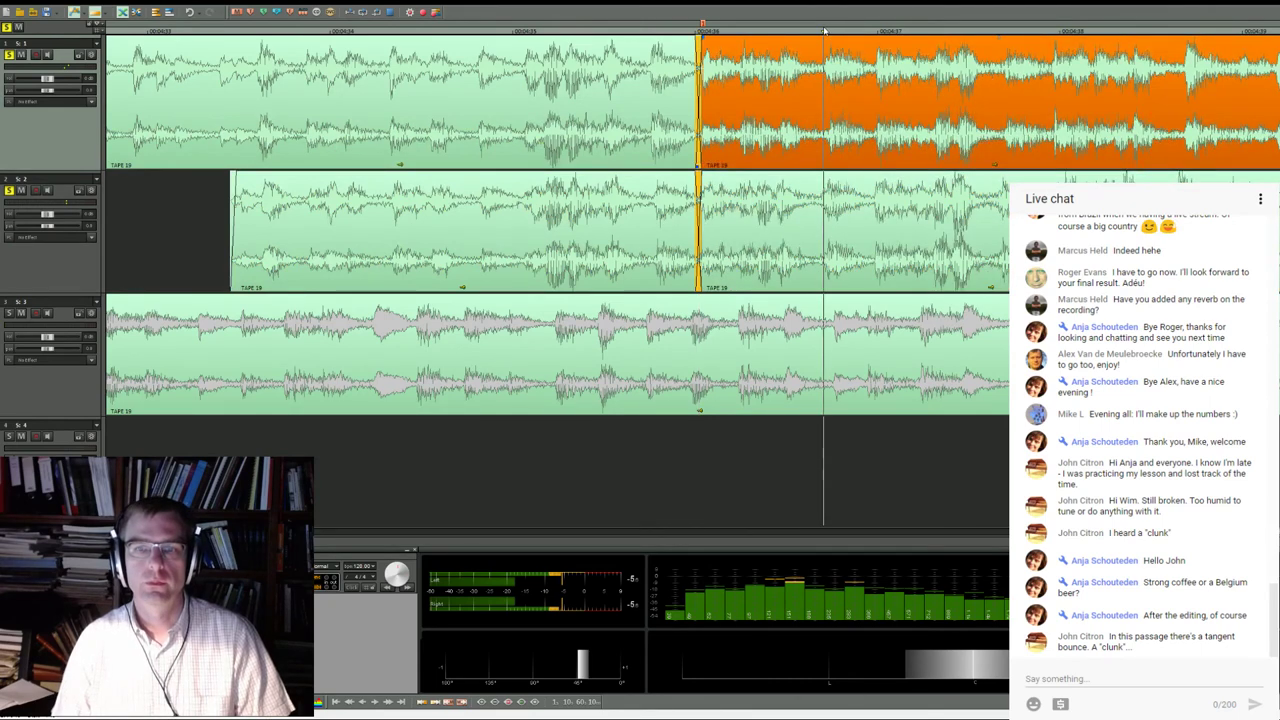
key("s")
left_click(882, 208)
key("s")
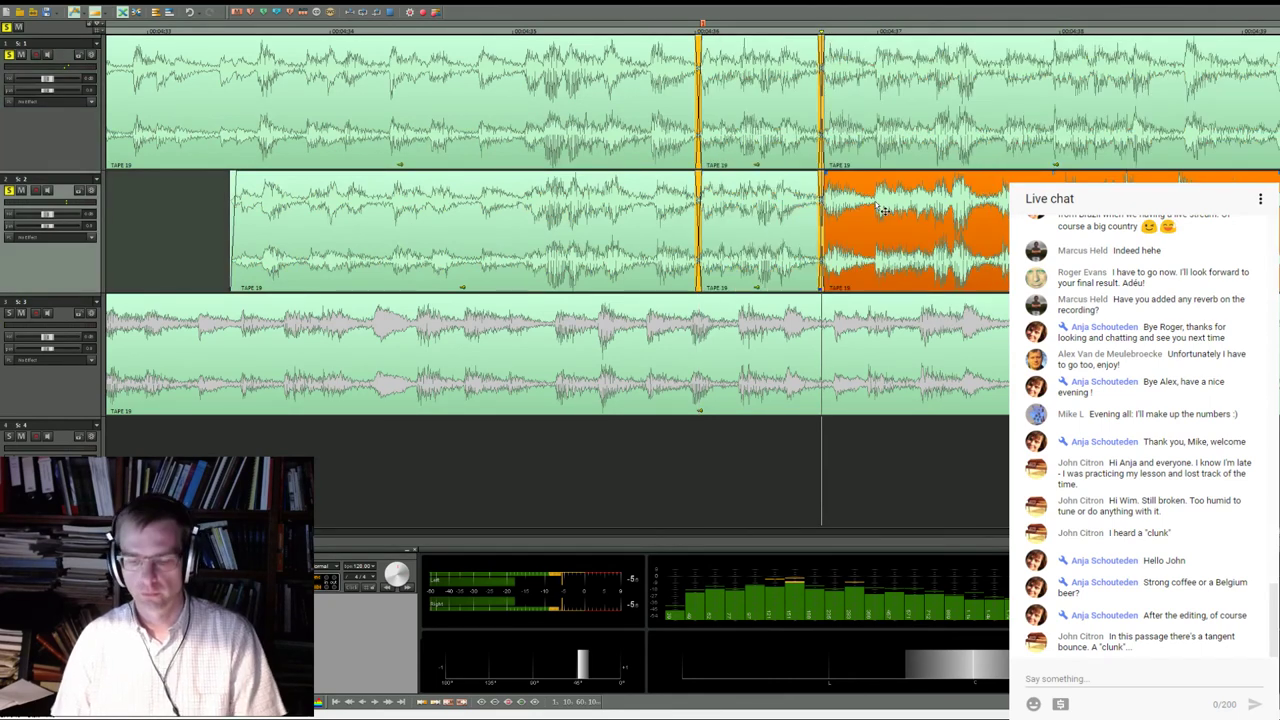
Delete track 1's section between the 4:36 and 4:36.7 cuts and track 2's surplus audio on both sides of them
key("Delete")
left_click(760, 100)
left_click(460, 230, "ctrl")
key("Delete")
Play the new splice at 4:36 from about 4:34.8 and again from about 4:35.4 to check the joins
left_click(488, 32)
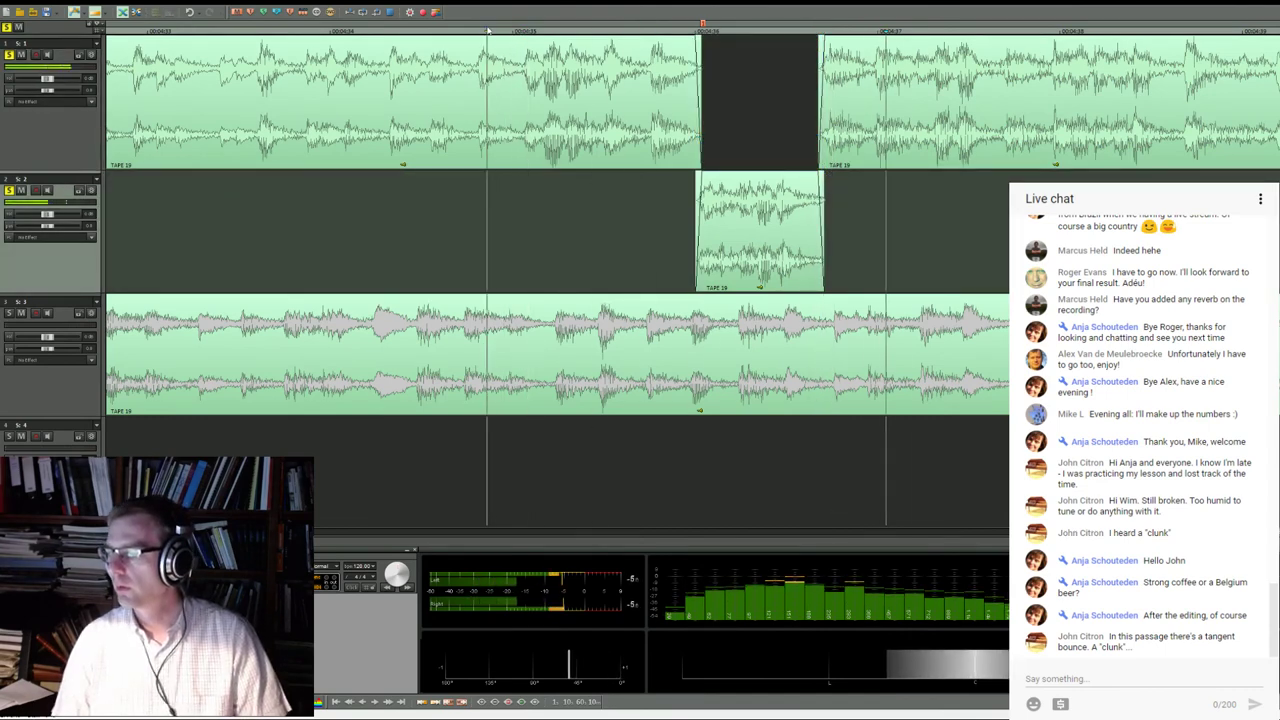
key("space")
scroll(655, 160, "right", 2)
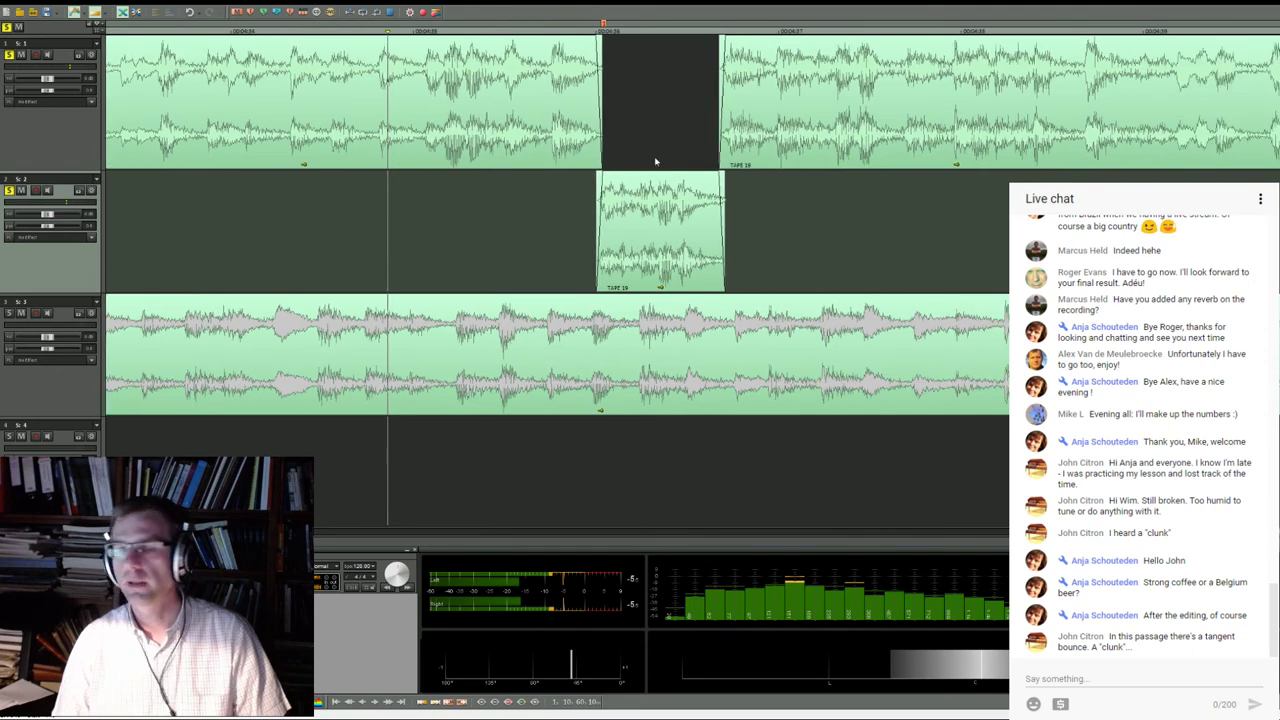
scroll(655, 160, "right", 2)
left_click(380, 28)
key("space")
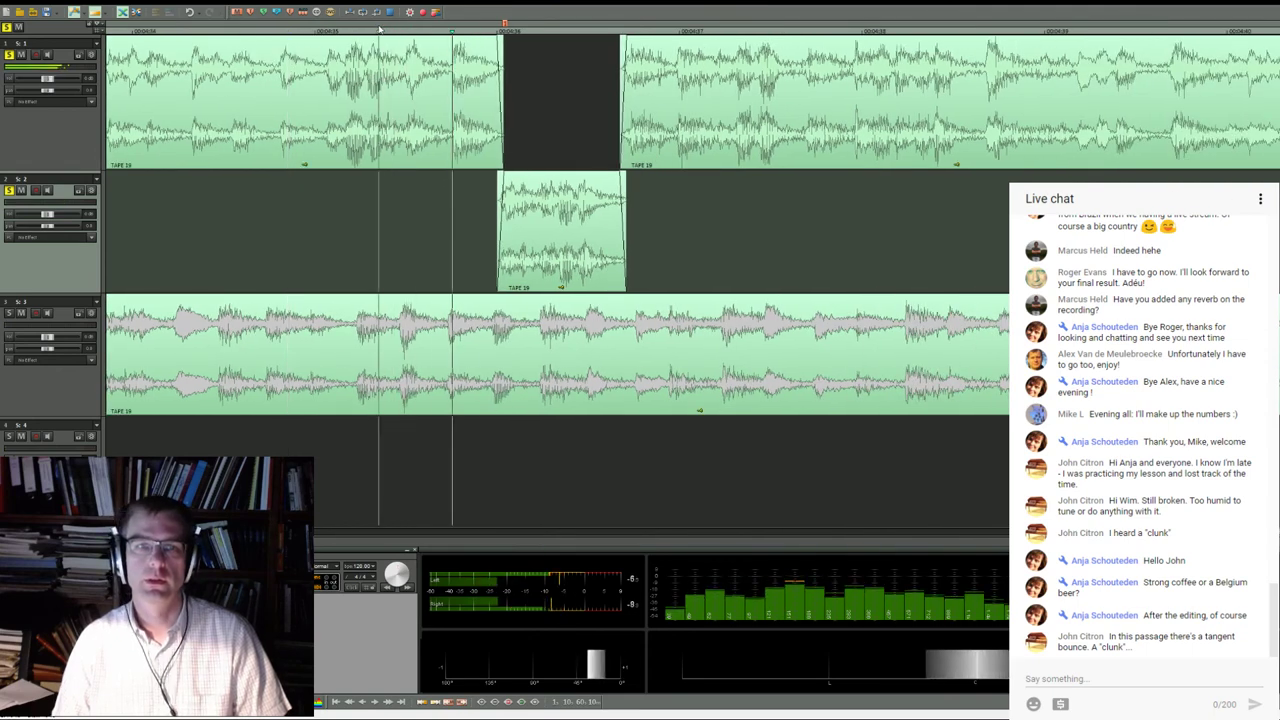
left_click(505, 28)
key("space")
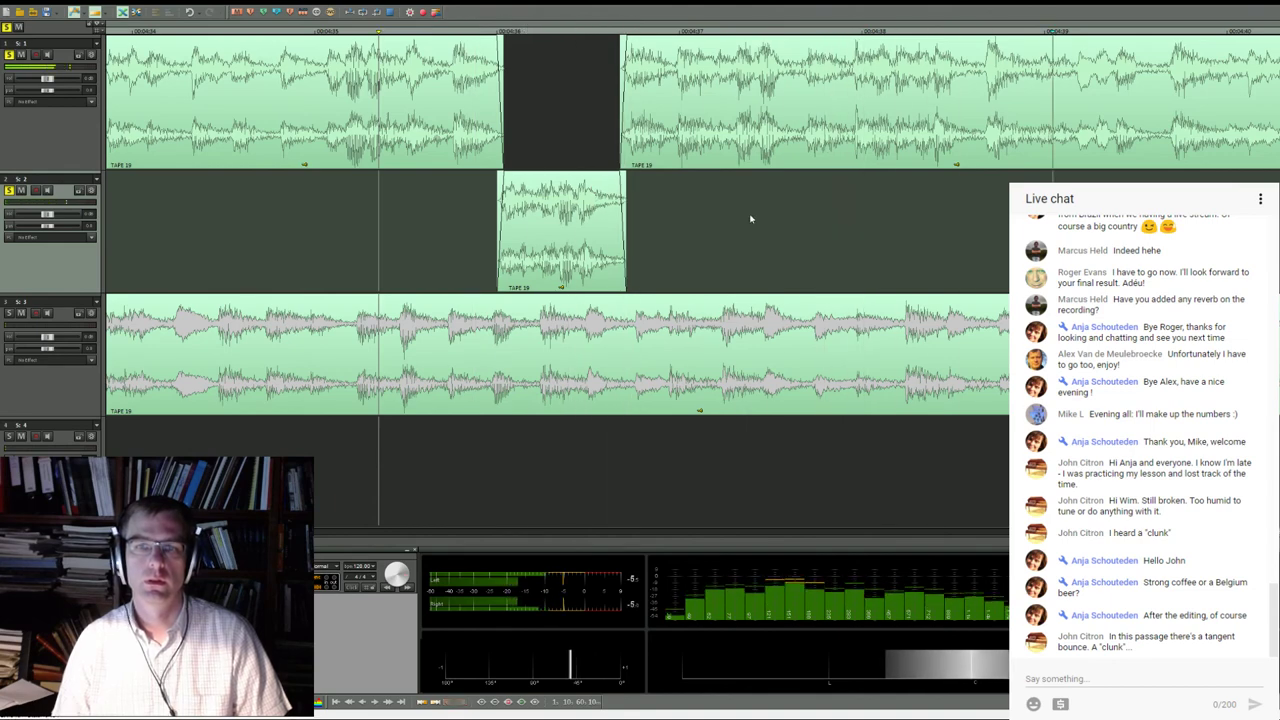
Listen on through track 1, mark the spot at about 4:49.3 and replay the passage leading up to it
scroll(745, 210, "down", 3)
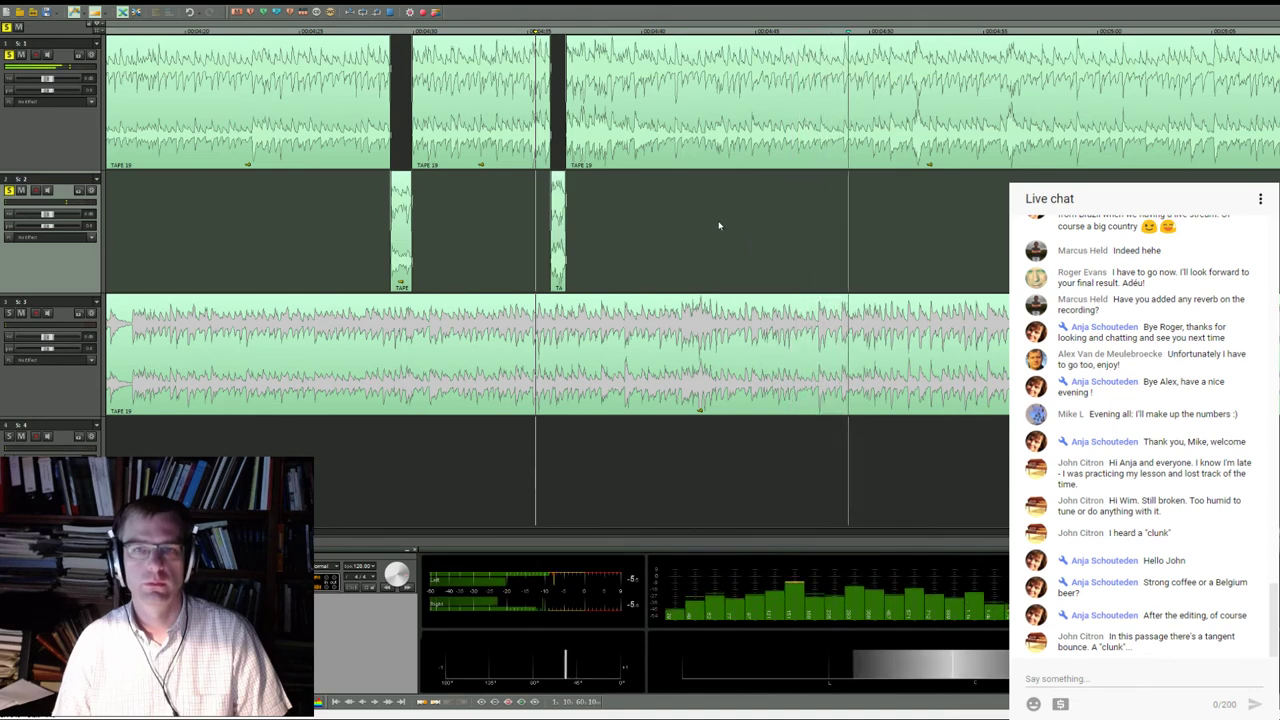
left_click(856, 32)
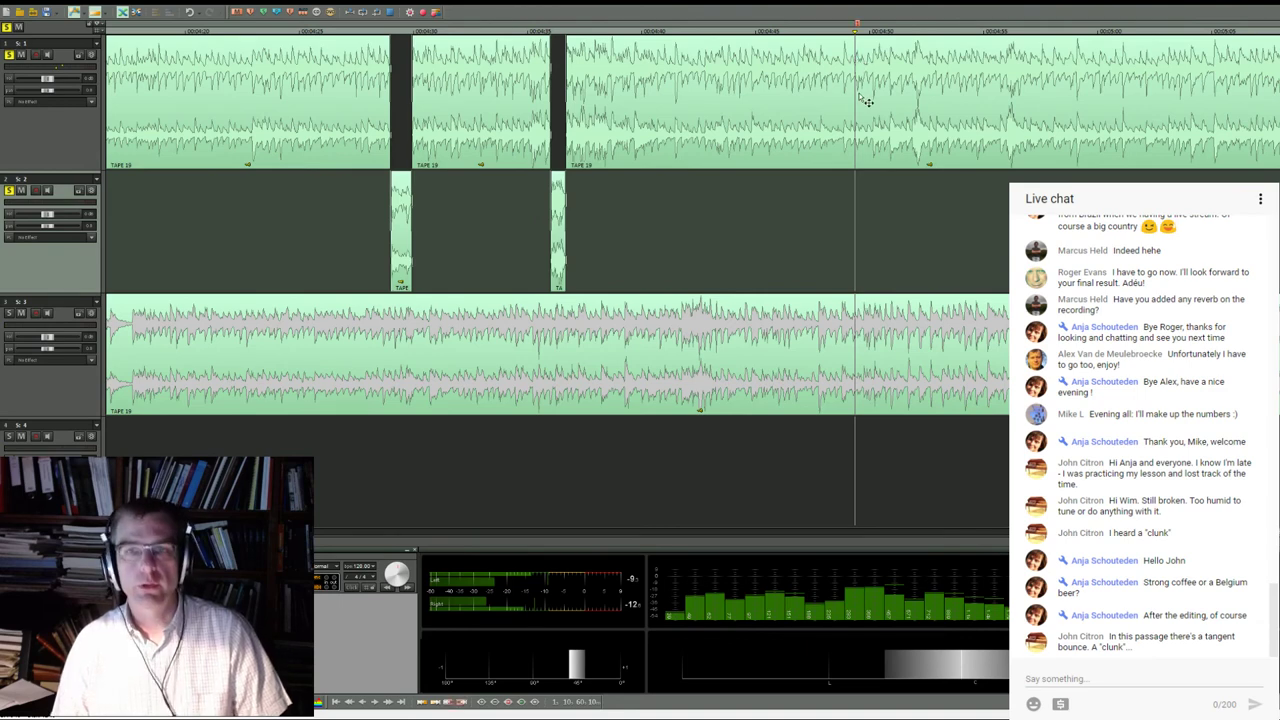
left_click(839, 32)
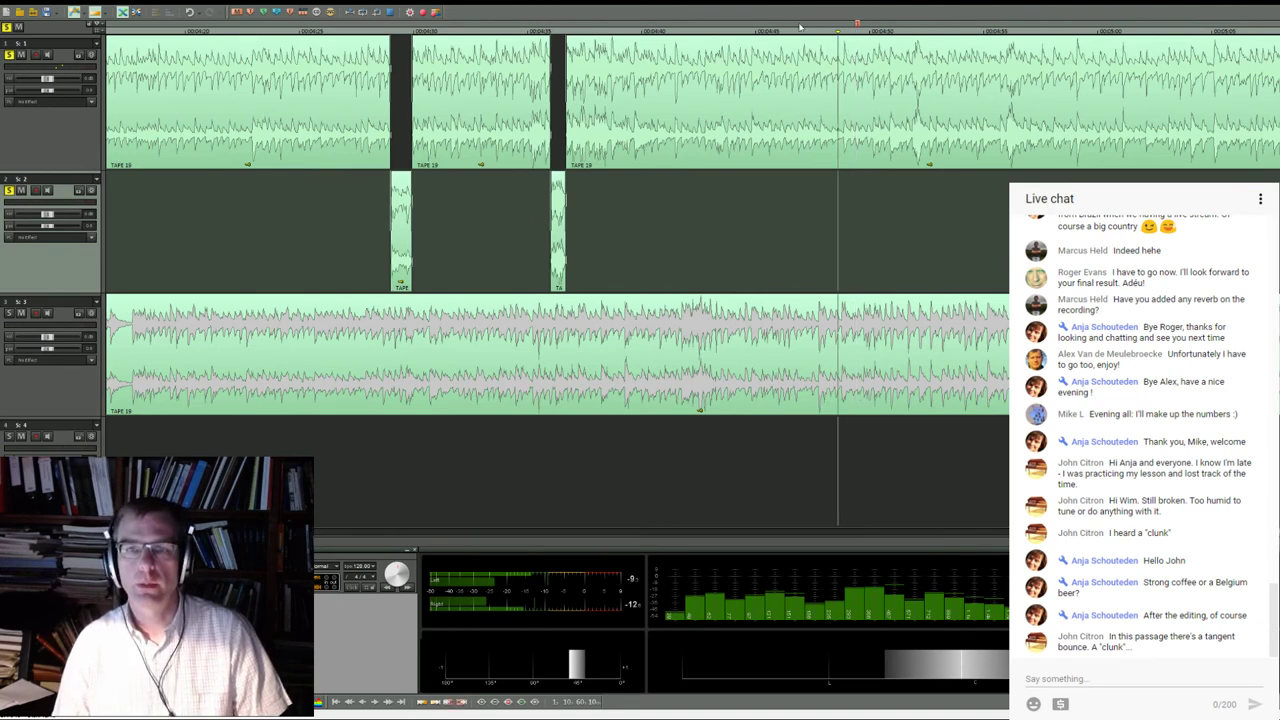
left_click(801, 31)
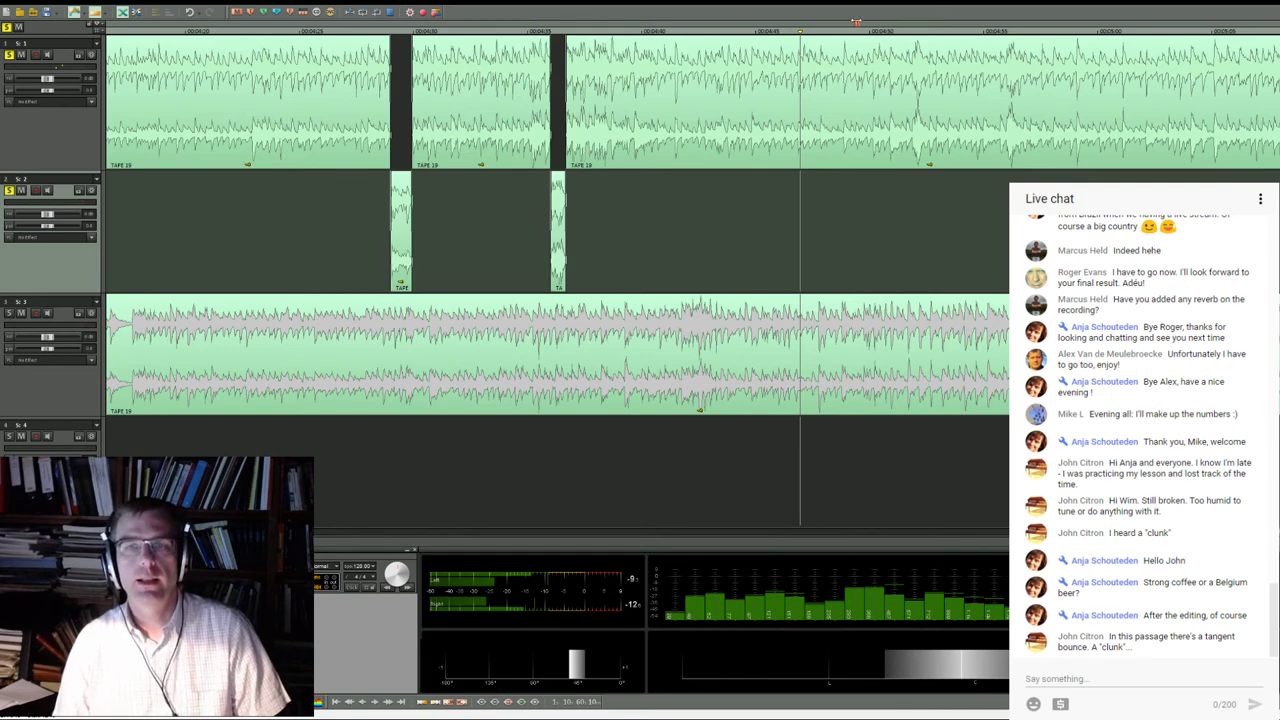
left_click(844, 29)
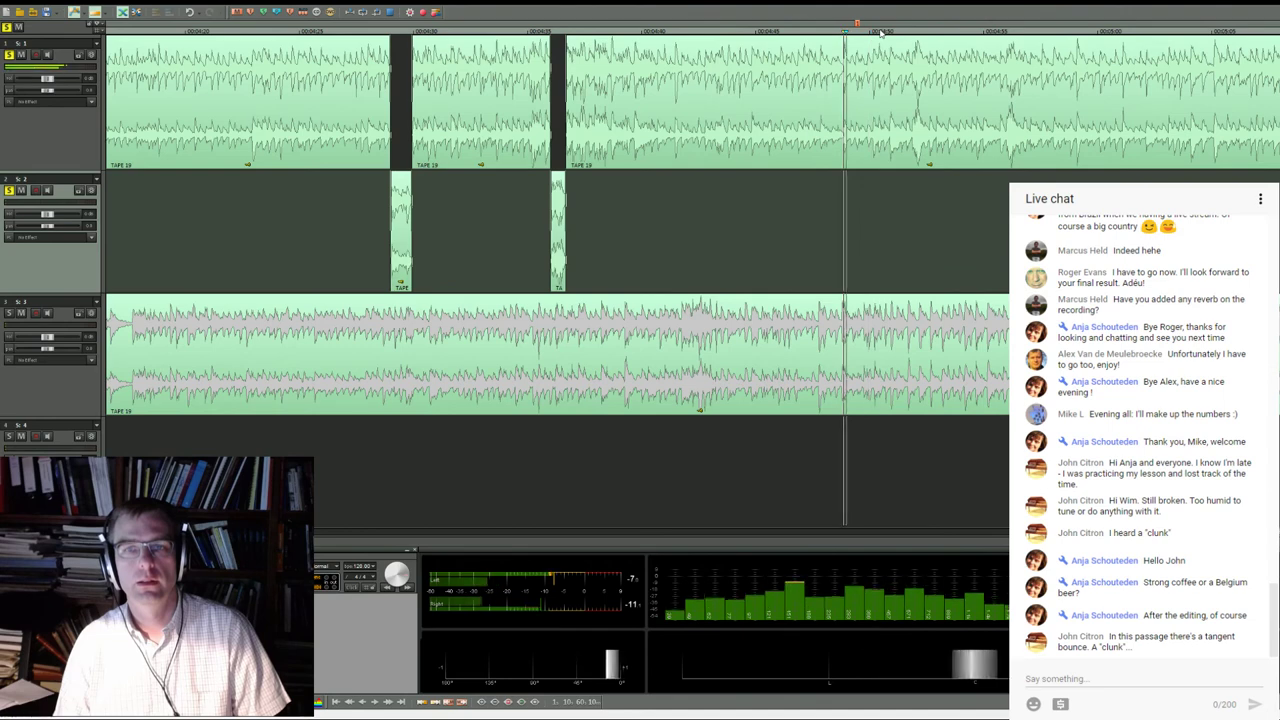
left_click(855, 25)
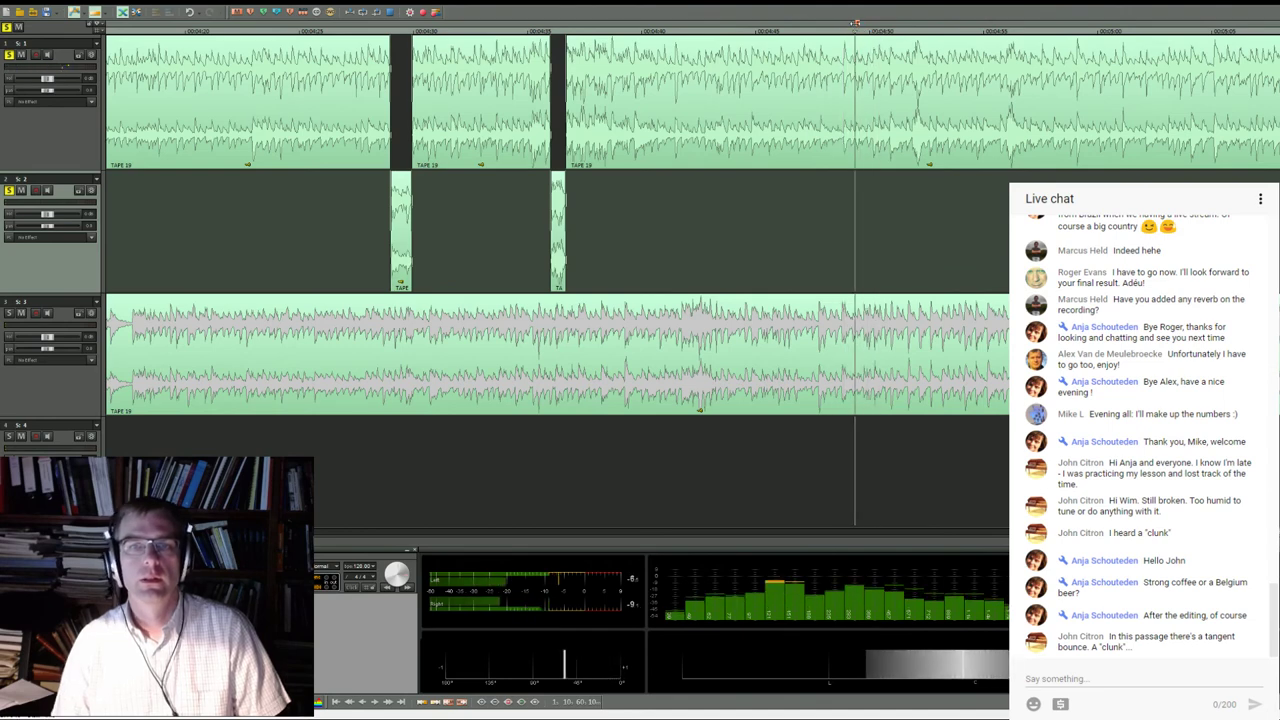
Duplicate track 2's short 4:36 clip across the 4:49.3 marker, extend it to about 13 seconds and shift it earlier
scroll(765, 174, "down", 1)
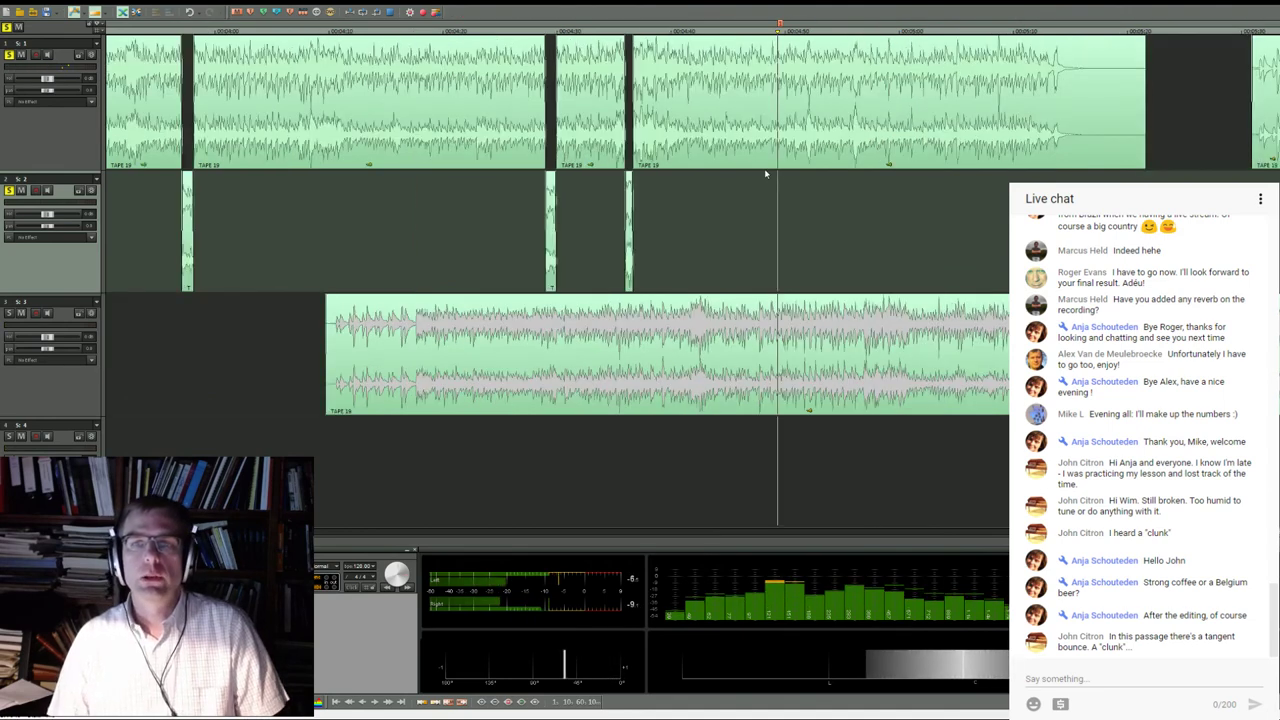
scroll(765, 174, "down", 1)
scroll(690, 193, "up", 2)
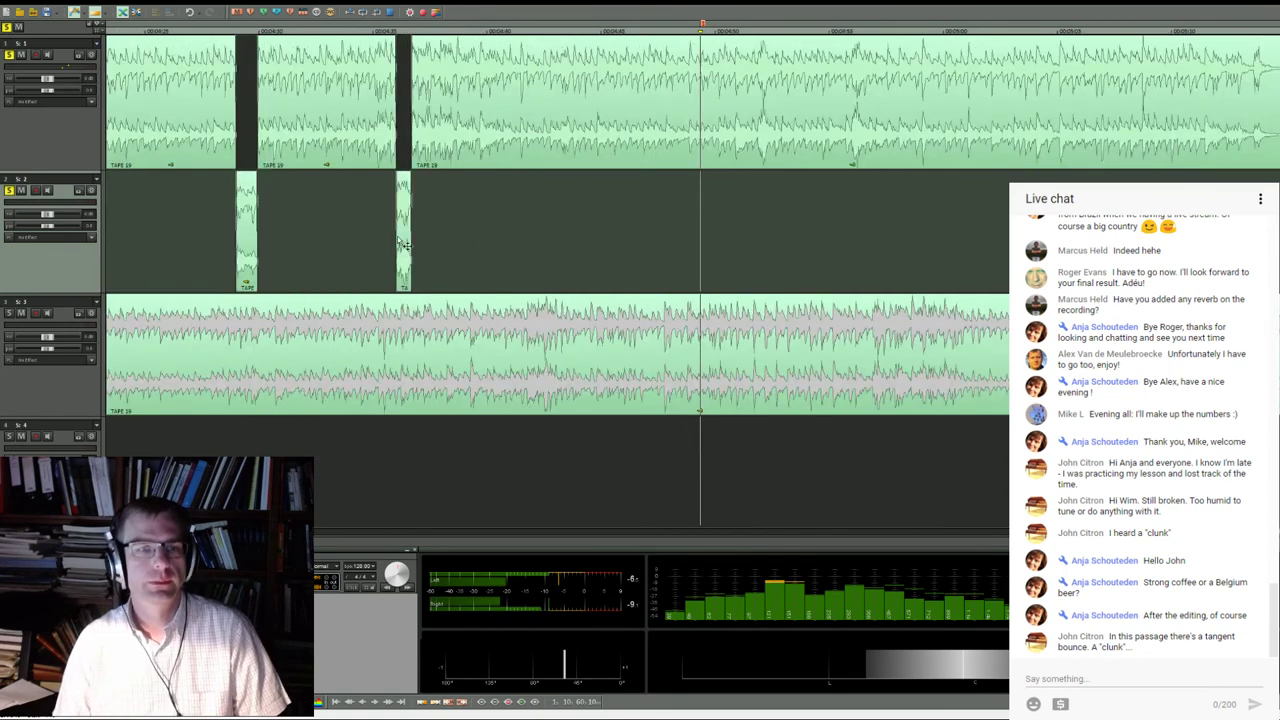
left_click_drag(420, 236, 843, 224)
left_click_drag(431, 288, 571, 270)
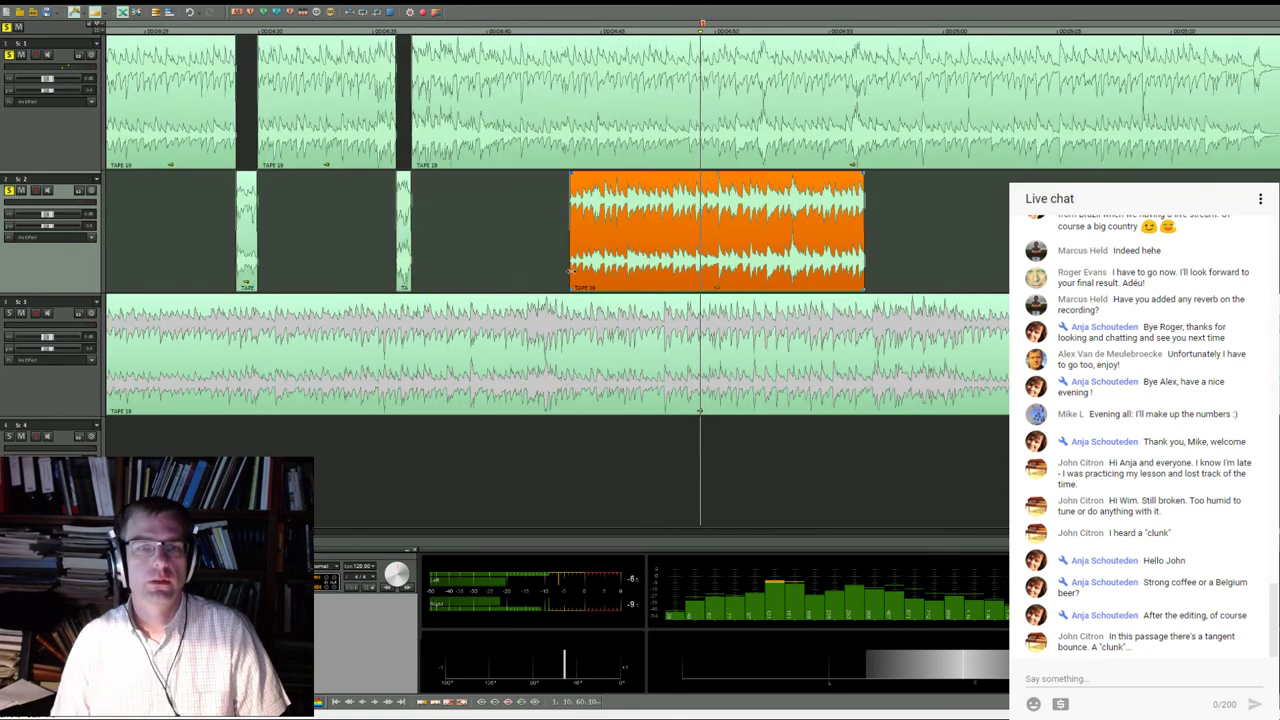
left_click_drag(737, 233, 653, 206)
Check the new copy with only track 2 soloed, then nudge it to match track 1's attack at about 4:48.9
scroll(715, 233, "up", 3)
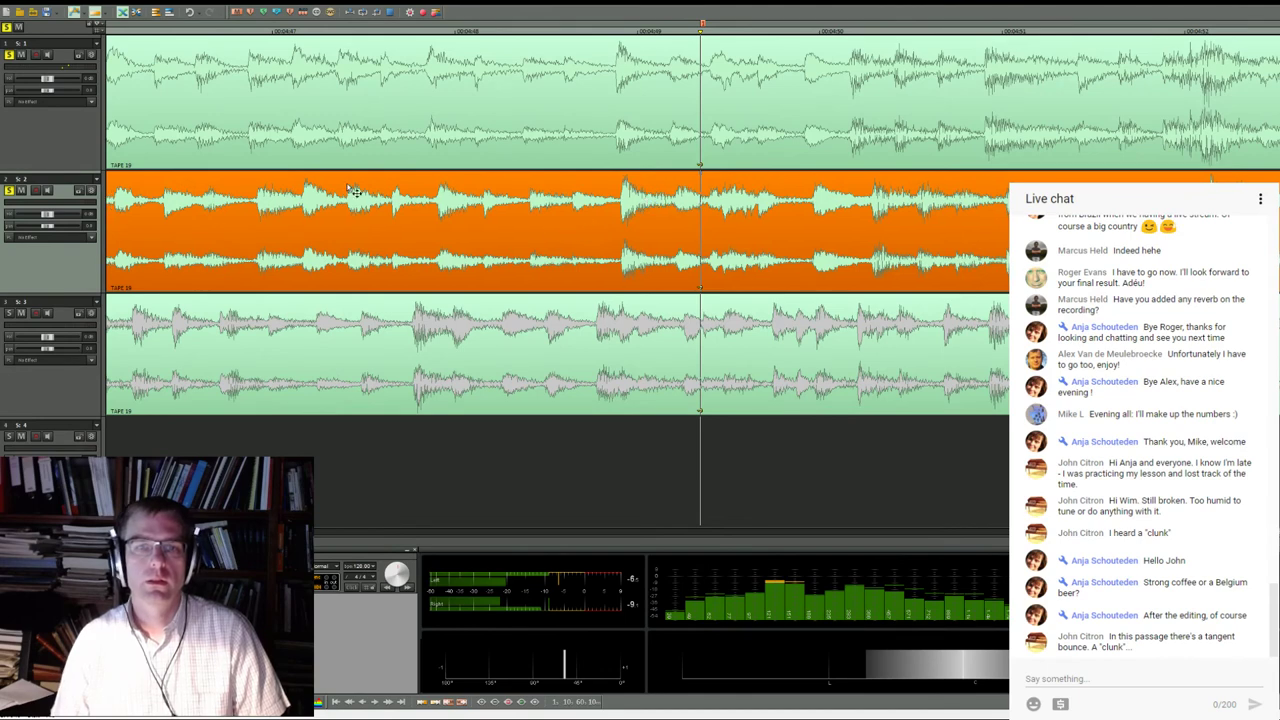
left_click(9, 54)
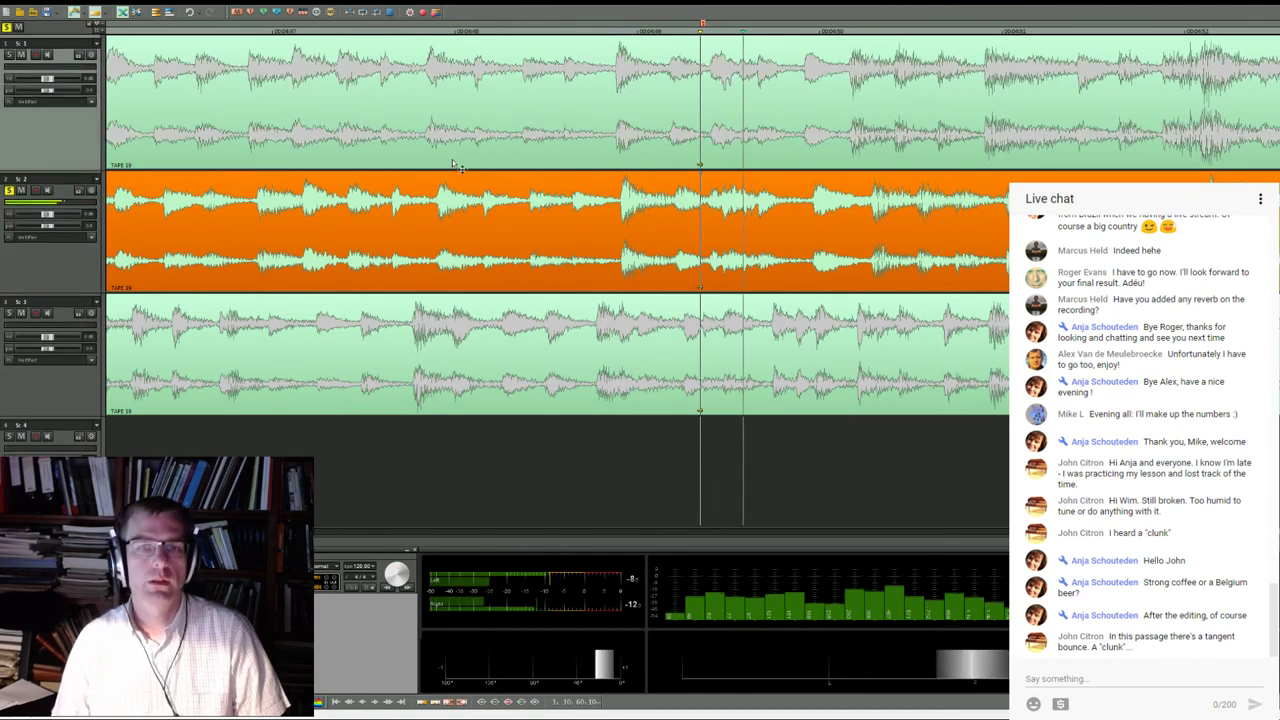
left_click(619, 36)
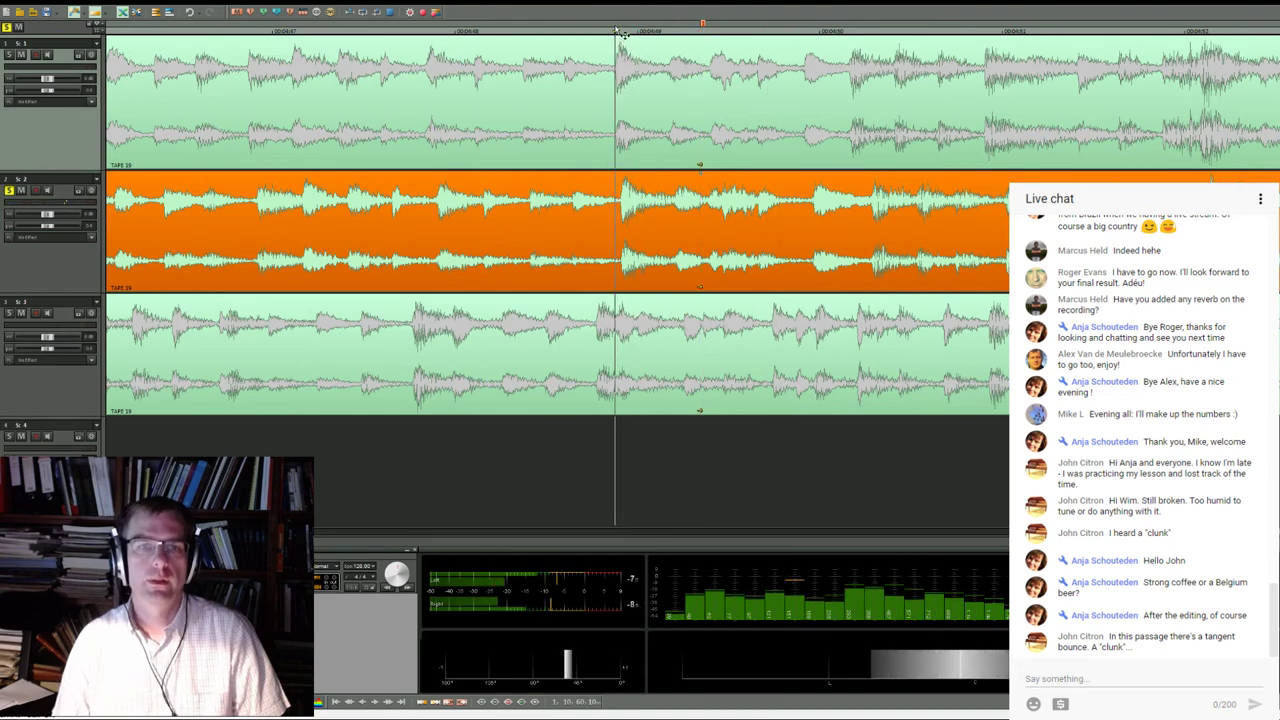
left_click_drag(659, 225, 652, 222)
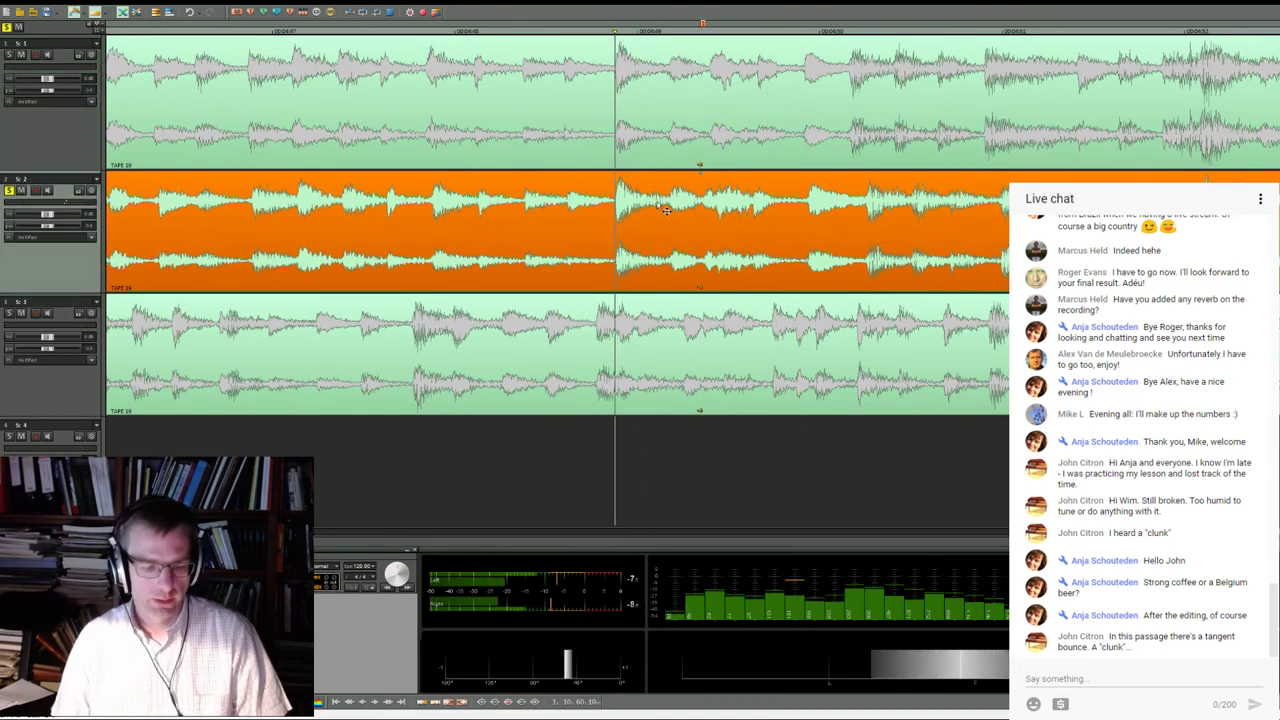
Split the clips on tracks 1 and 2 at about 4:48.9 and again at about 4:49.9
left_click(780, 127)
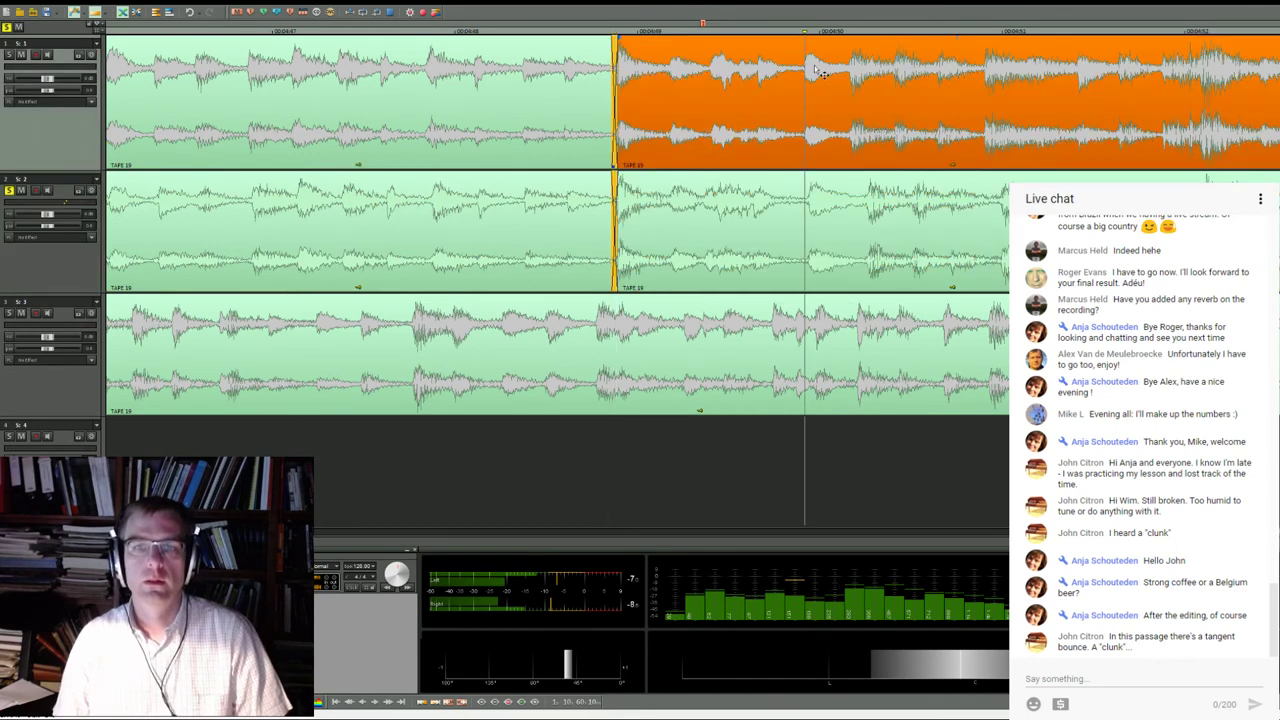
left_click(857, 210)
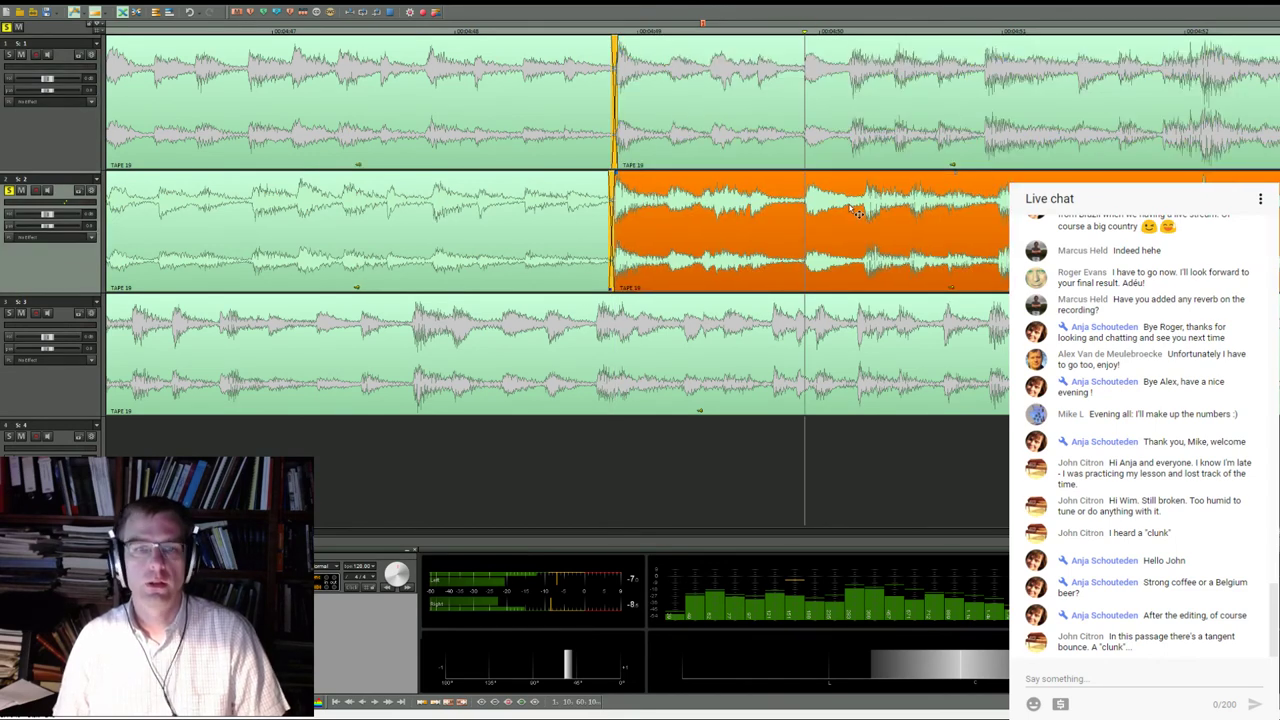
left_click(872, 136)
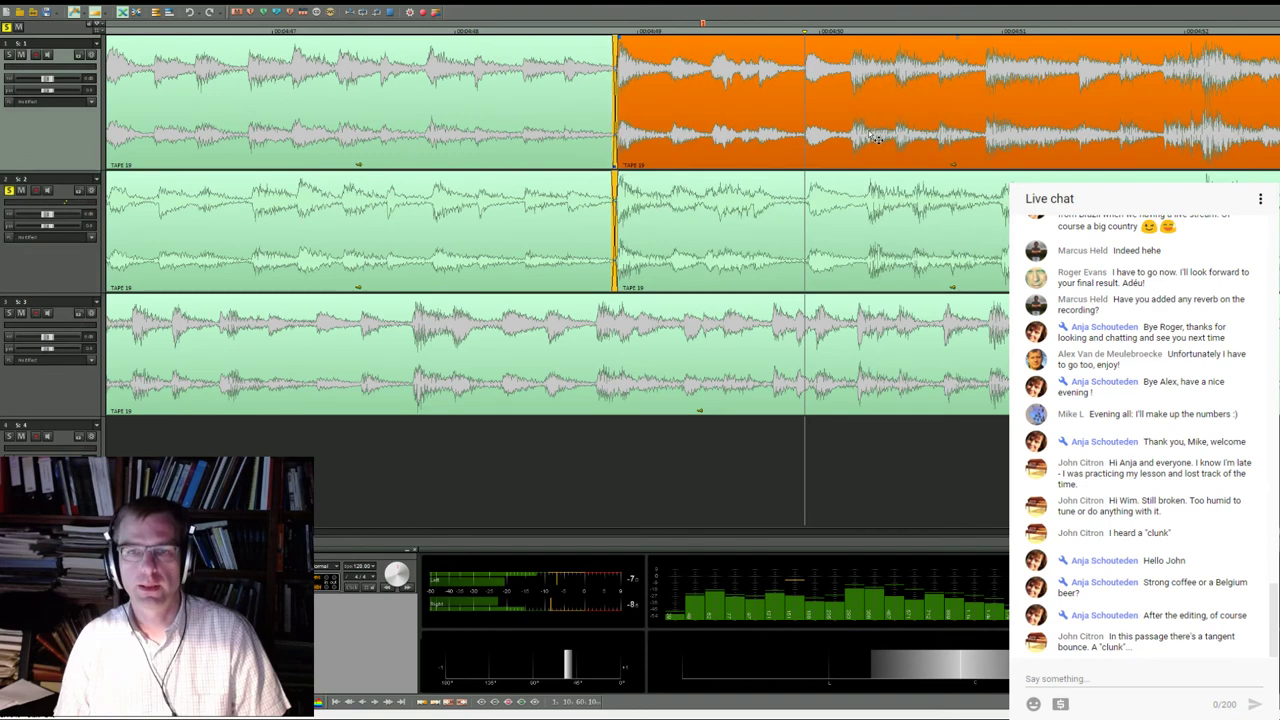
key("t")
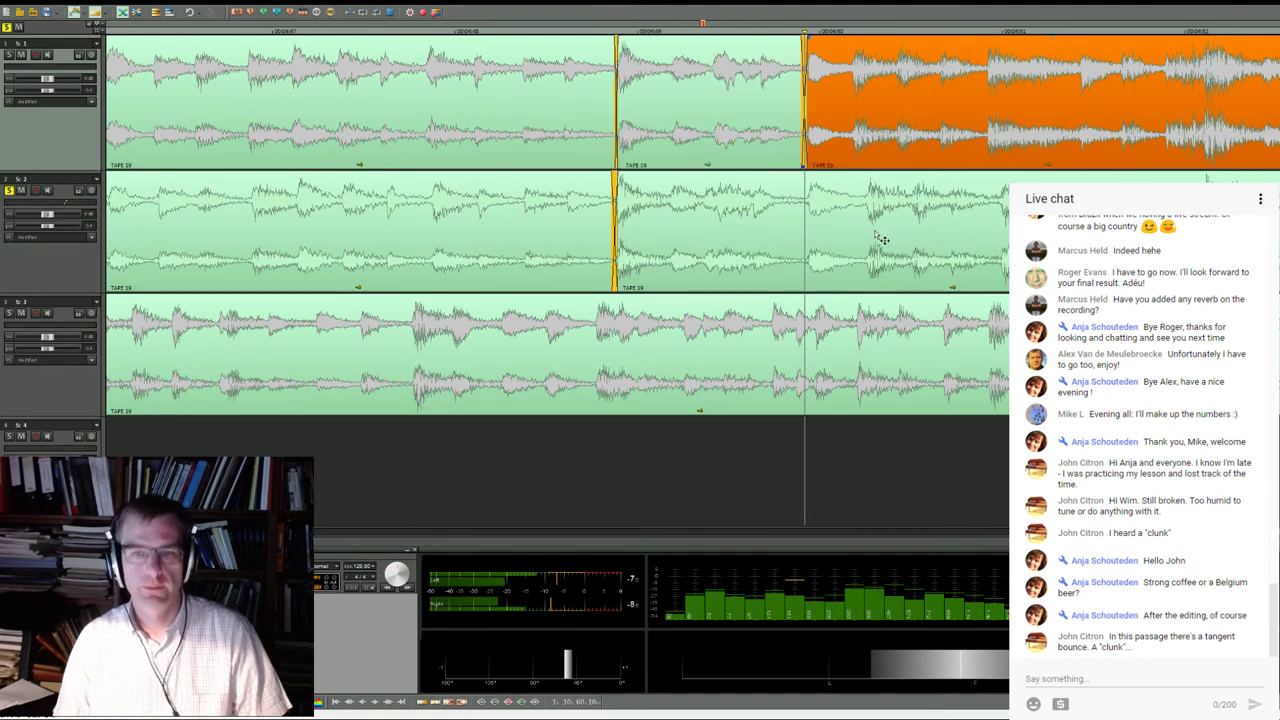
Delete track 2's surplus audio outside the 4:48.9 and 4:49.9 cuts and track 1's section between them
left_click(880, 238)
key("Delete")
left_click(751, 114)
key("Delete")
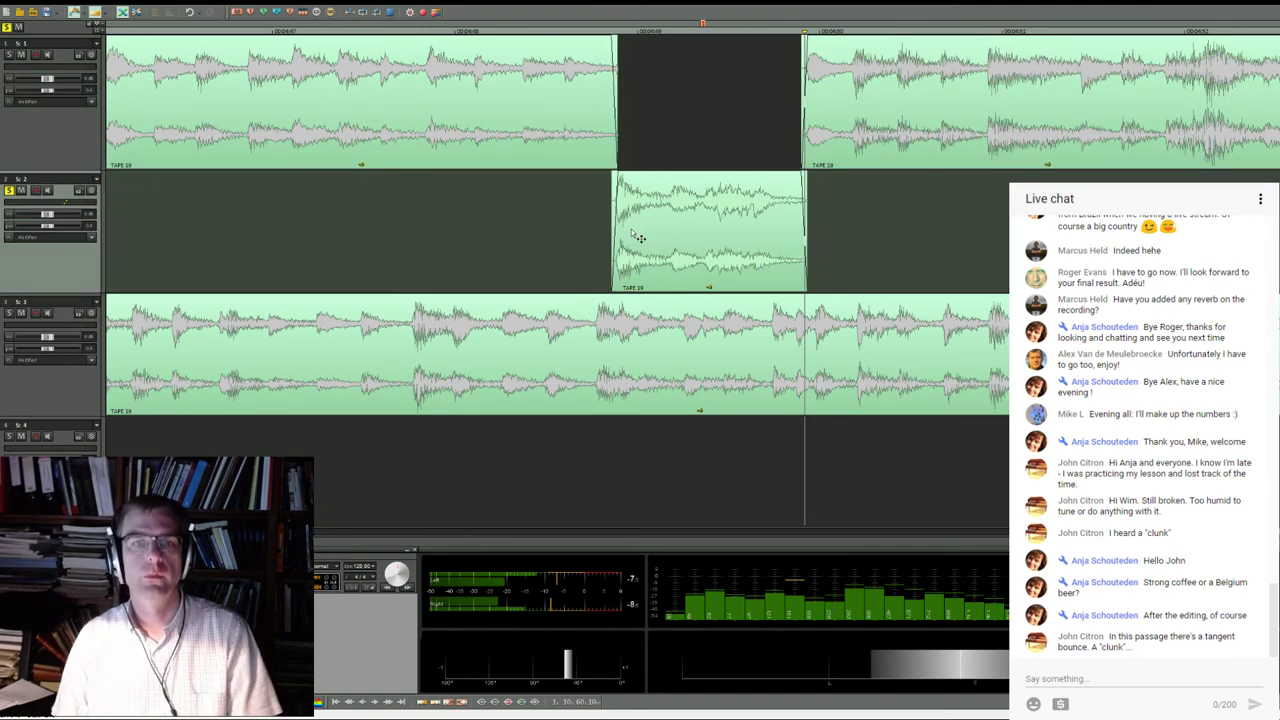
Play the edited passage with tracks 1 and 2 soloed, and mark the next flaw at about 5:08.7
scroll(656, 230, "down", 2)
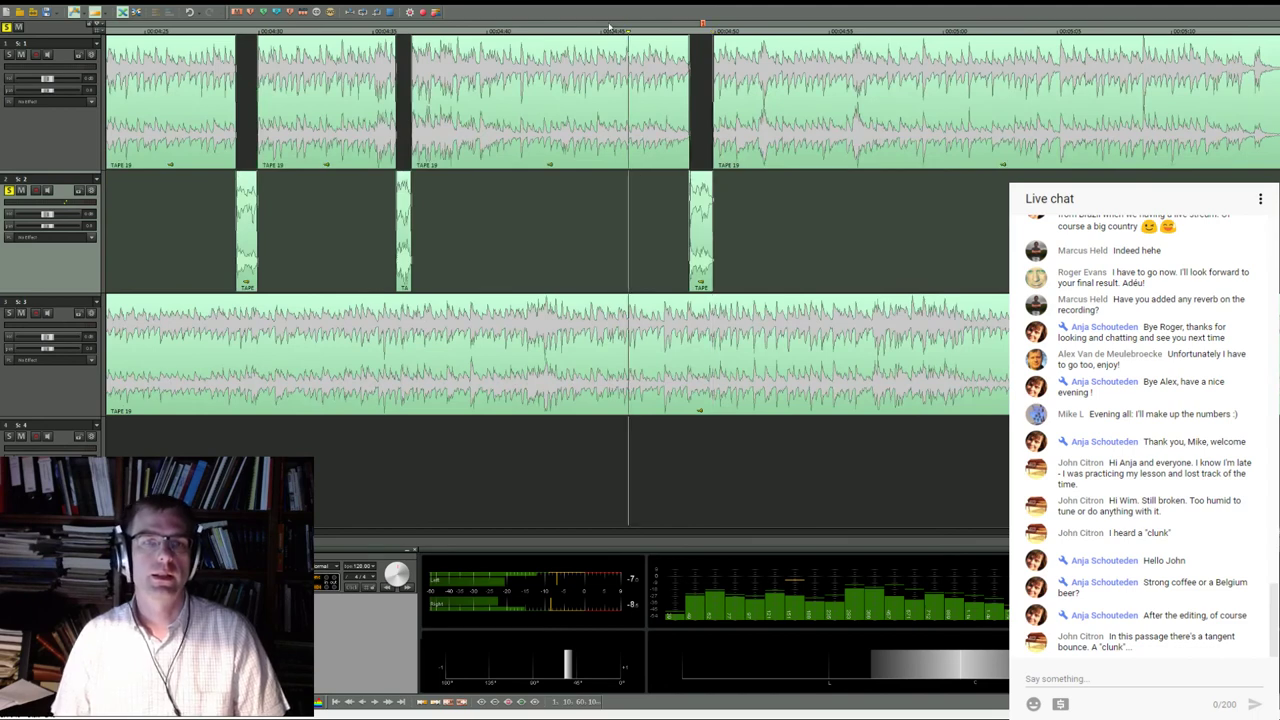
left_click(797, 186)
key("space")
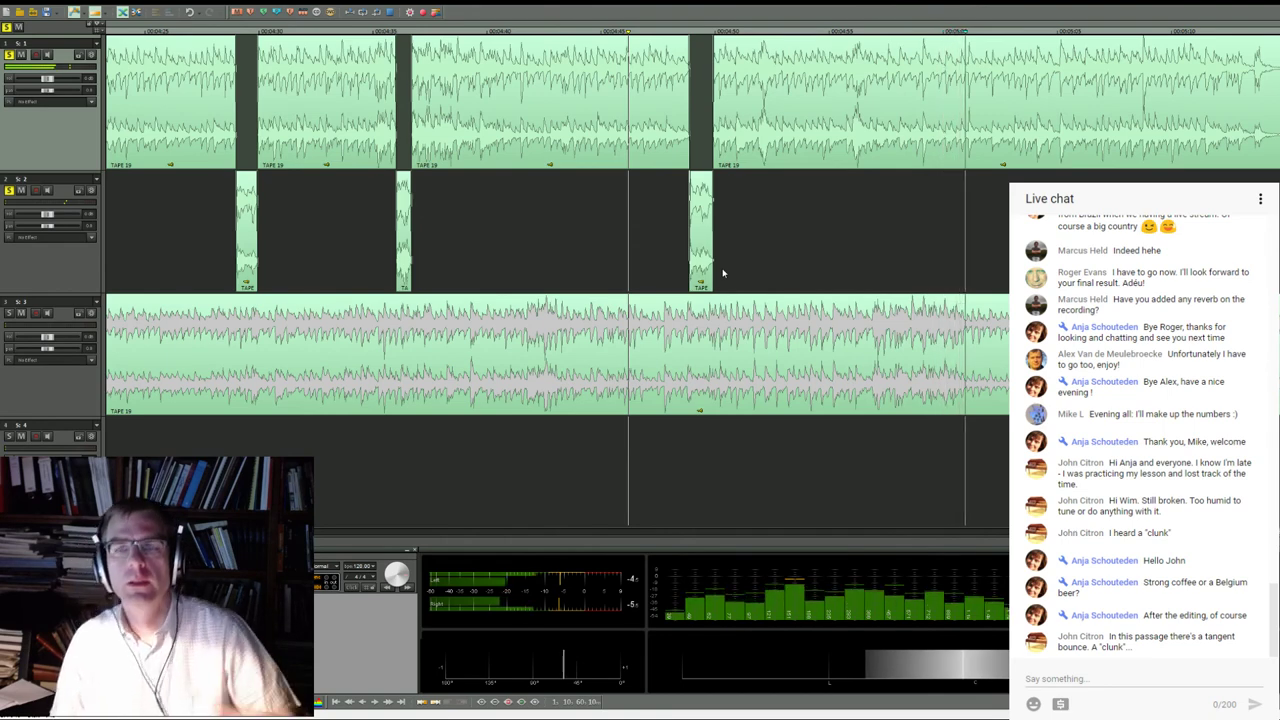
scroll(703, 312, "down", 2)
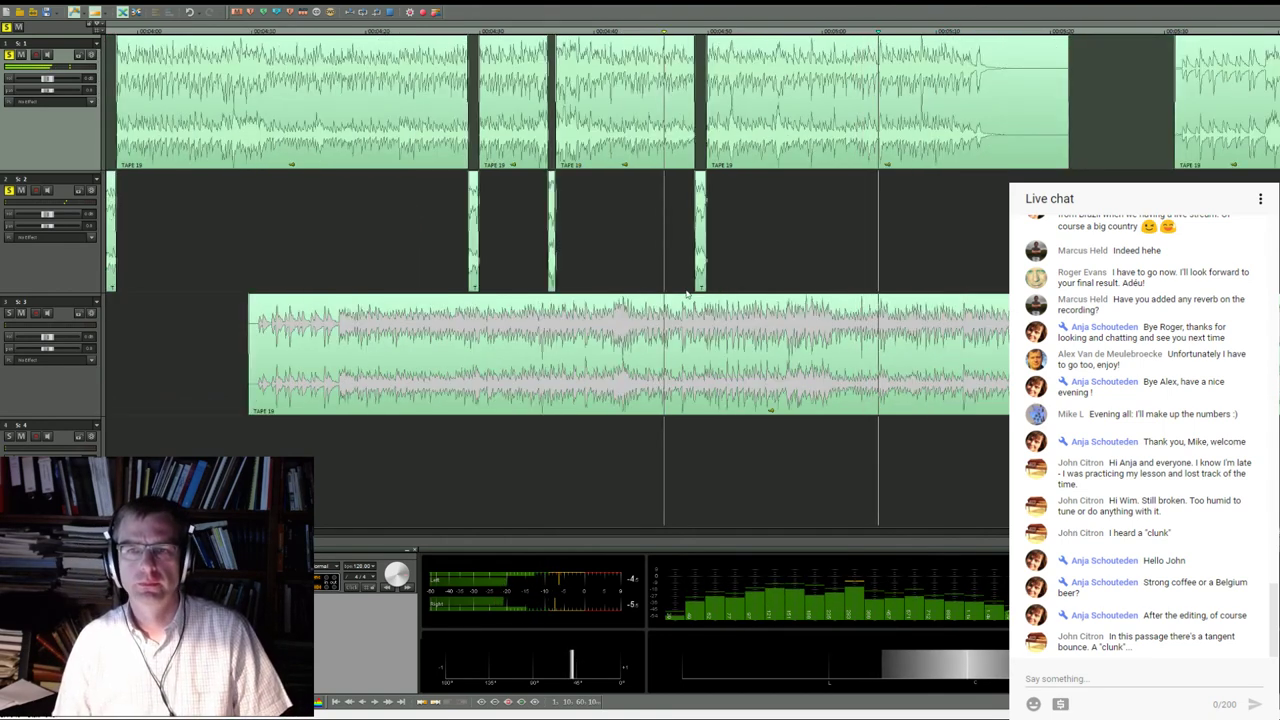
scroll(754, 238, "down", 2)
scroll(740, 240, "up", 3)
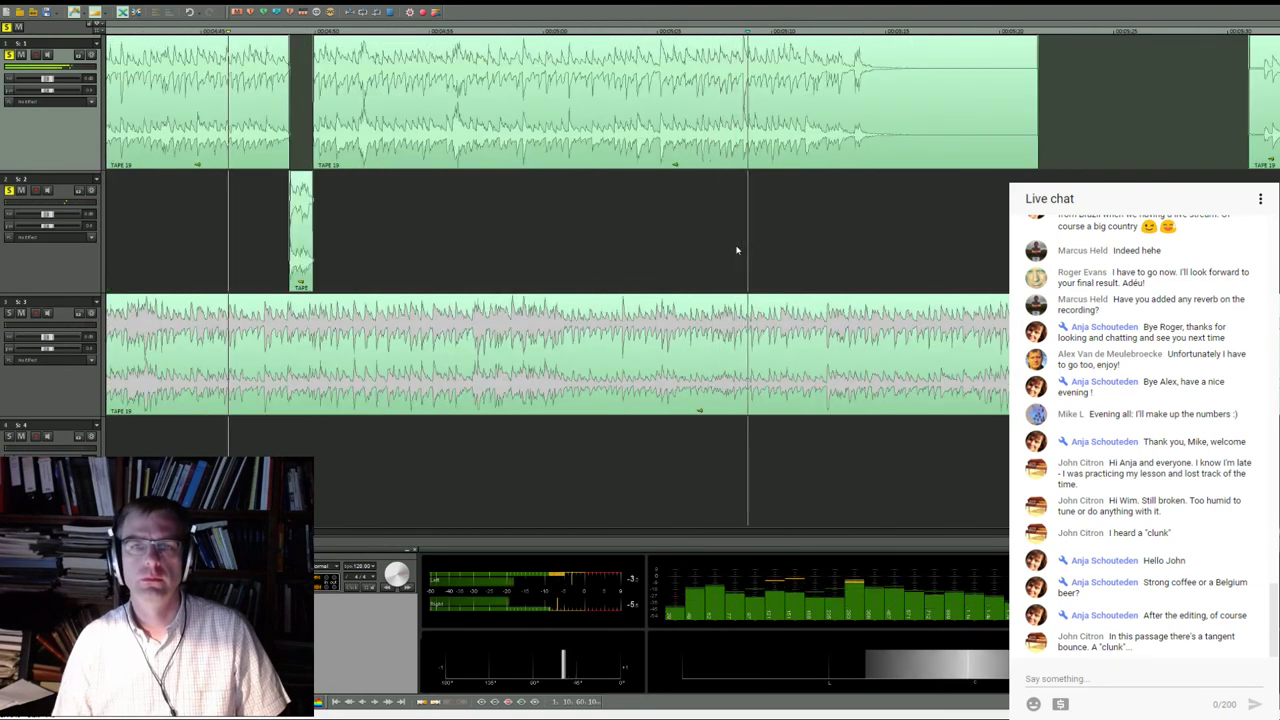
left_click(744, 33)
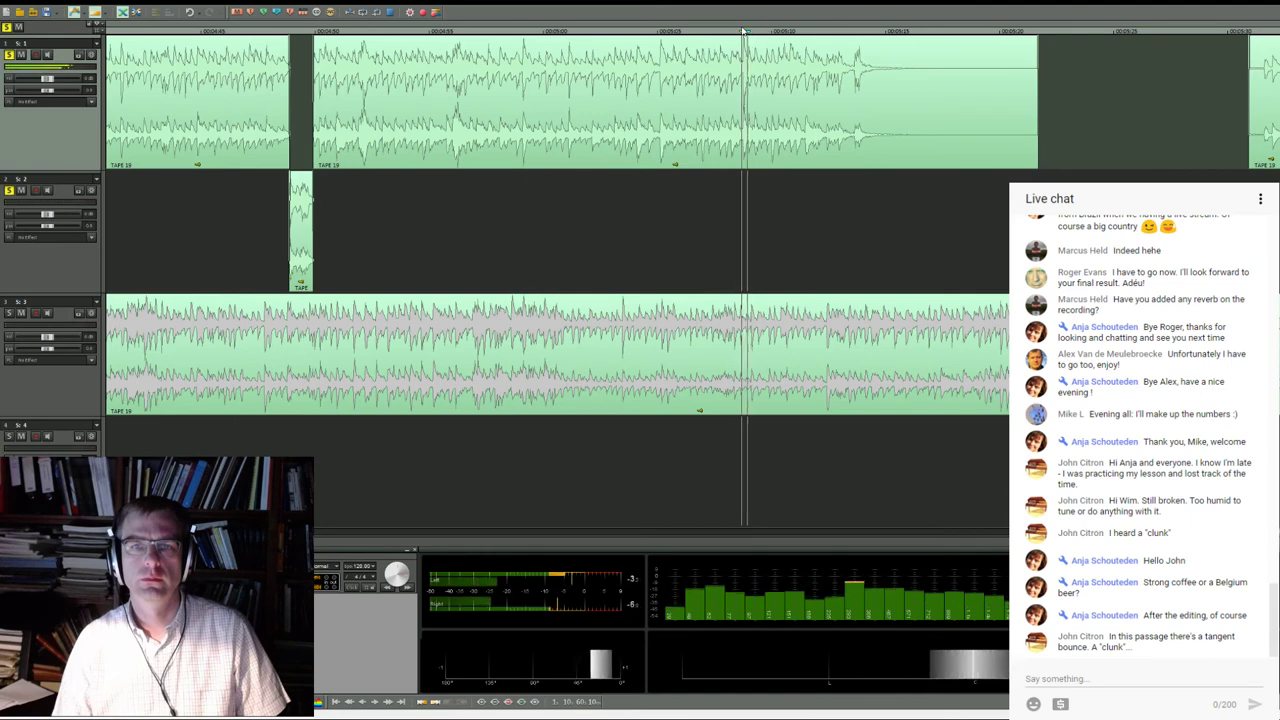
left_click(723, 32)
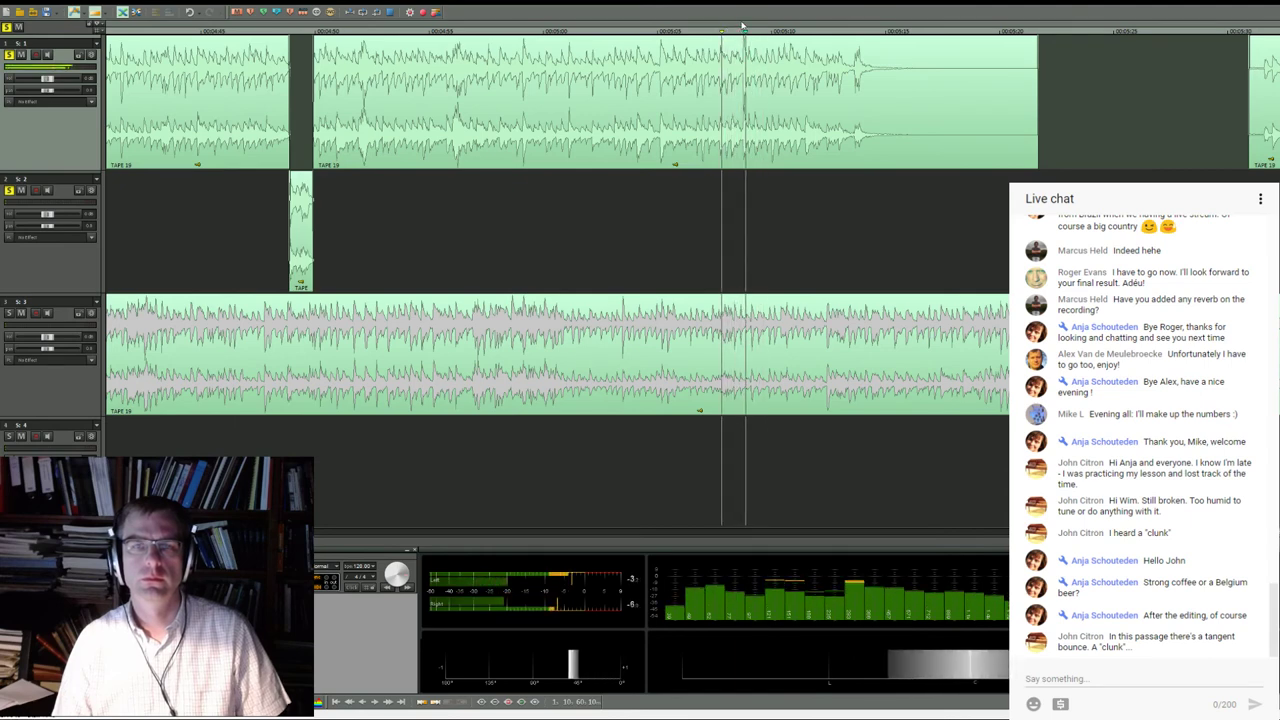
left_click(742, 28)
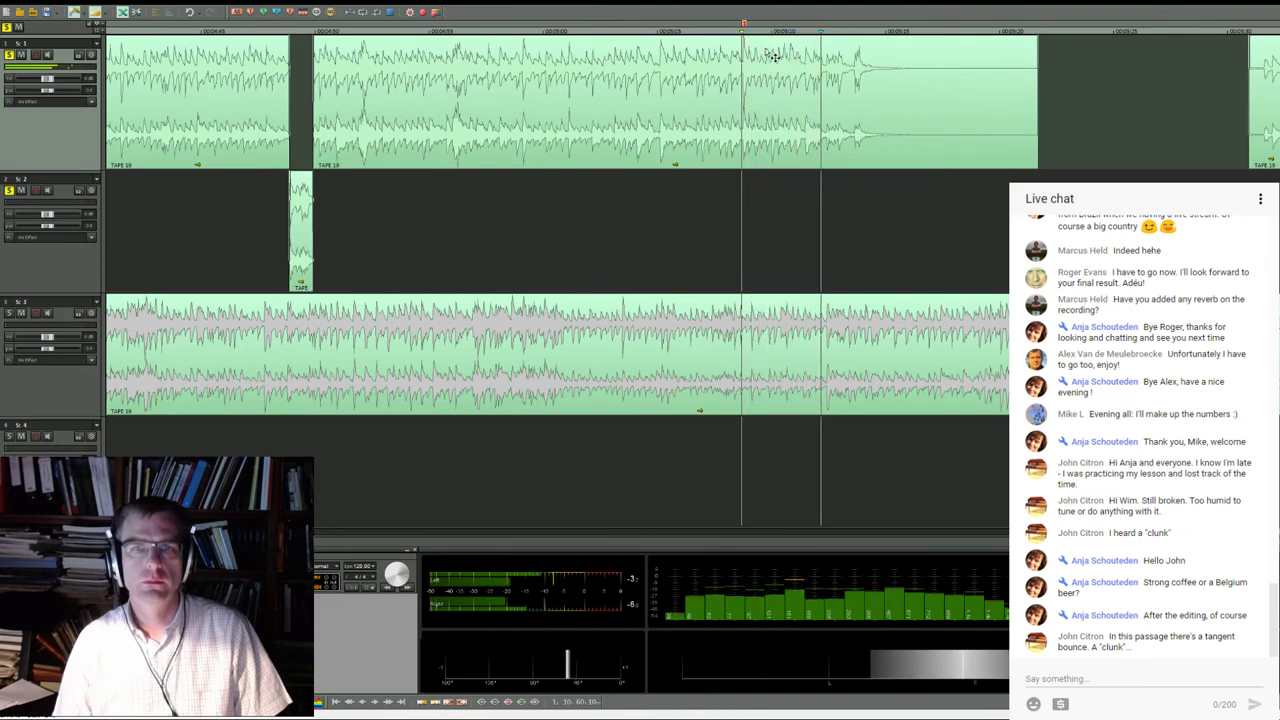
Listen to the ending of track 1's last clip, and return to the marker at about 5:08.7
left_click(301, 239)
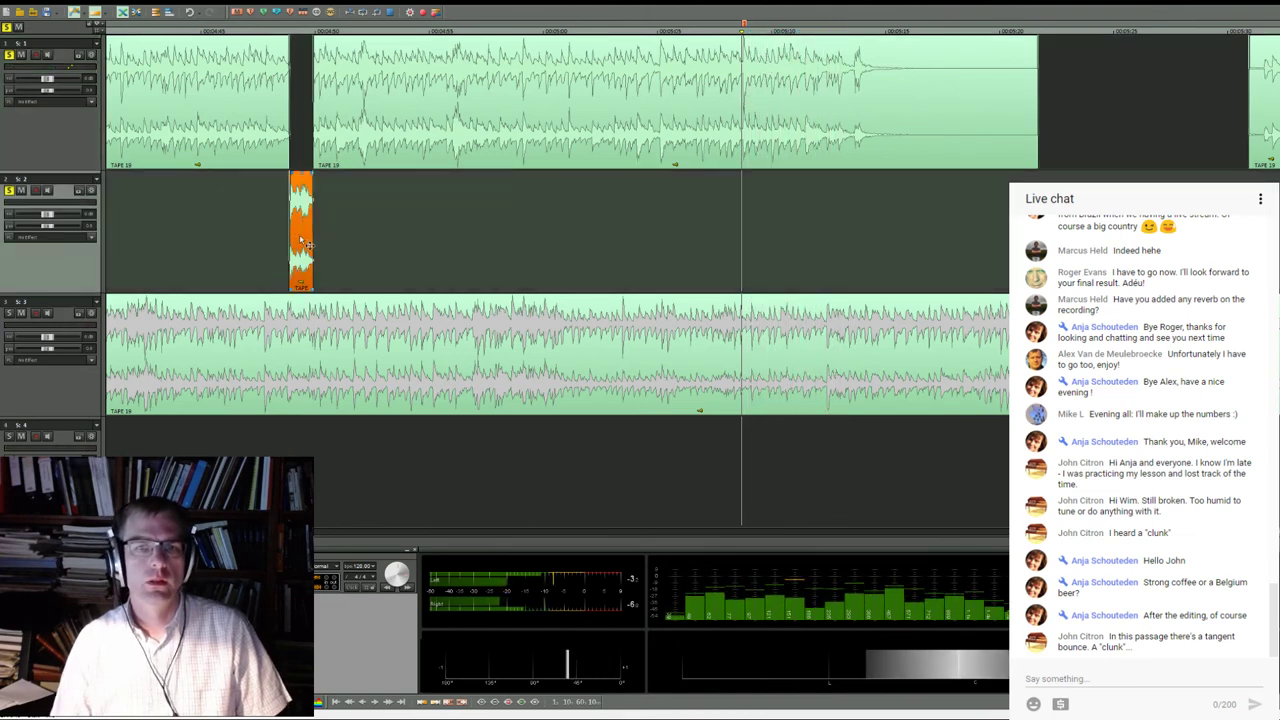
scroll(575, 237, "down", 3)
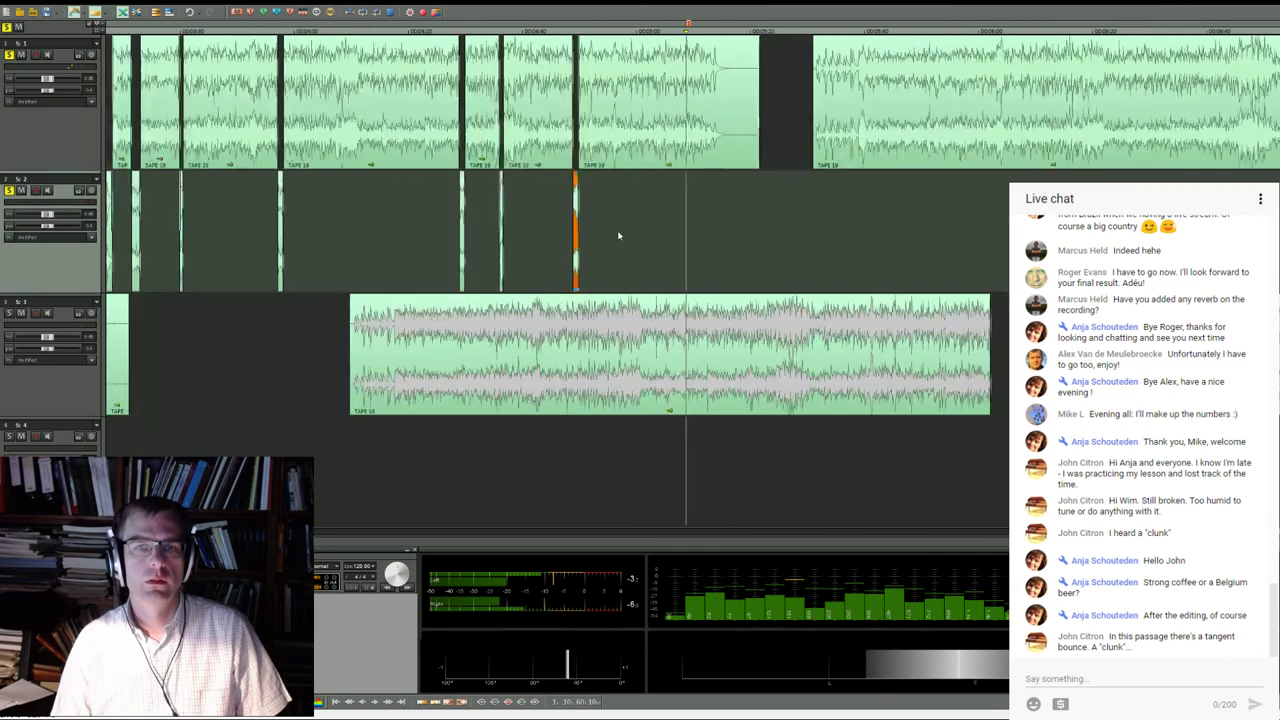
scroll(618, 236, "down", 2)
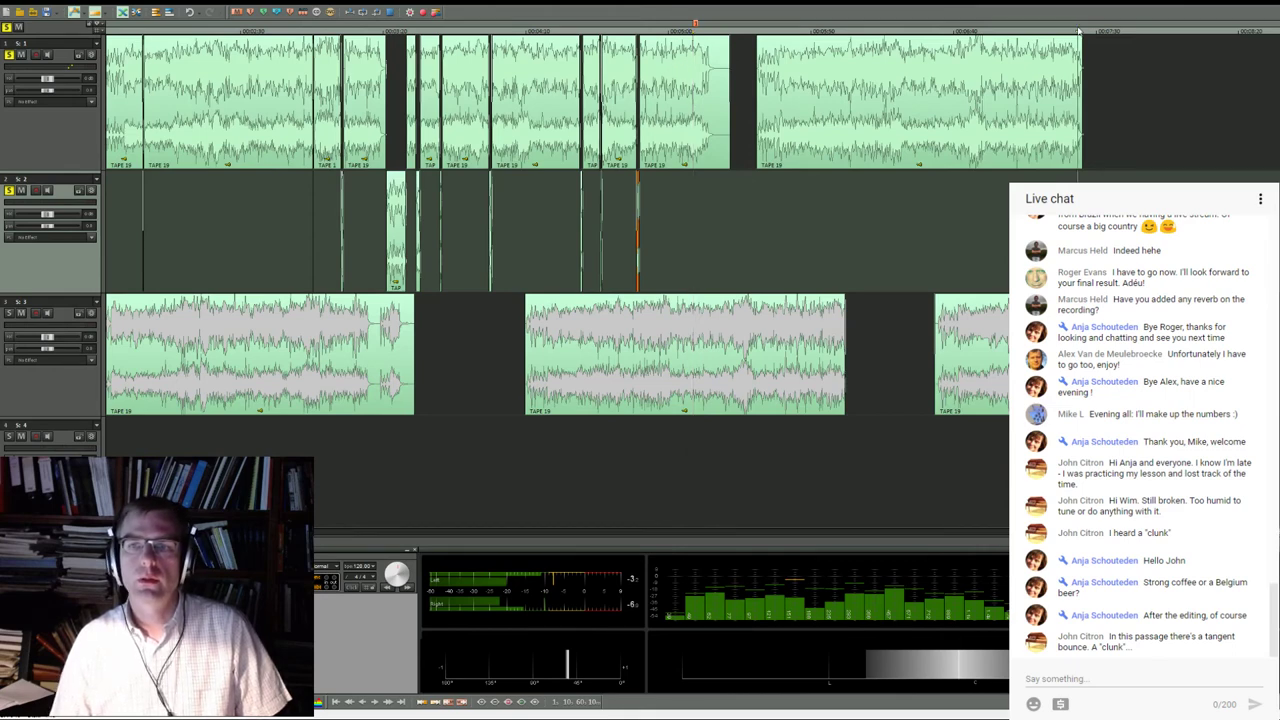
left_click(1078, 31)
scroll(1043, 91, "up", 3)
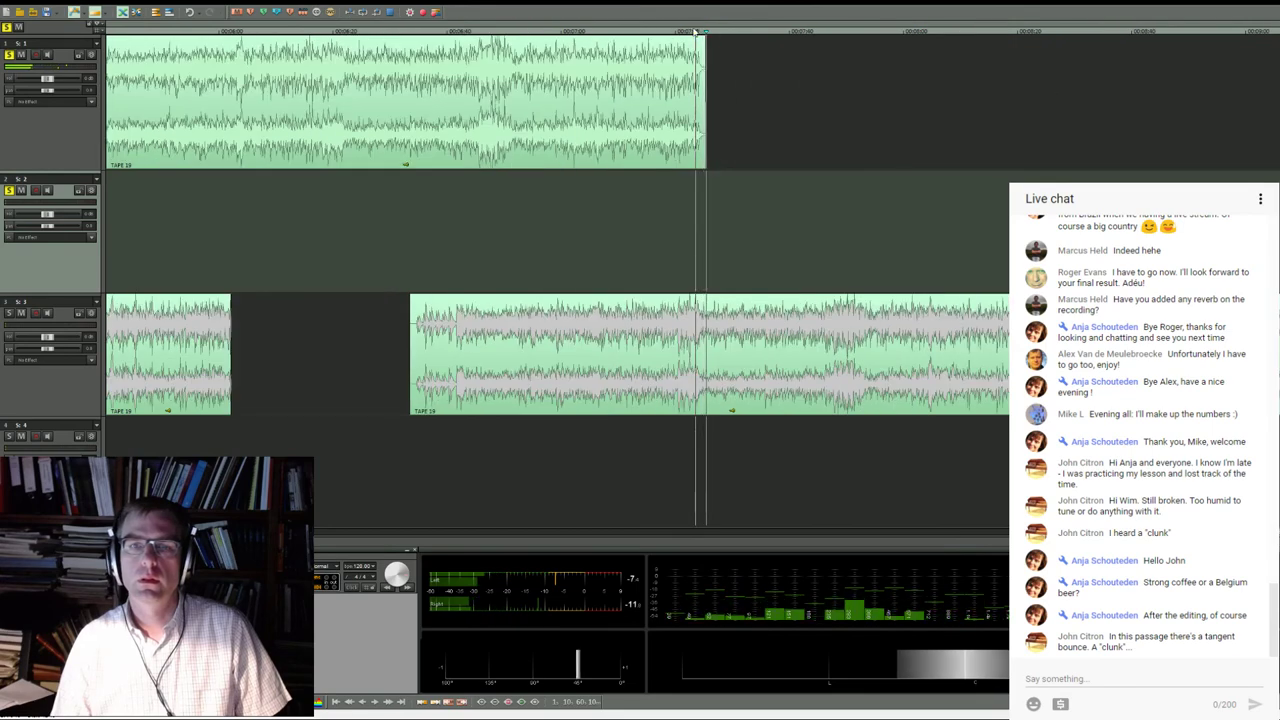
key("space")
scroll(797, 109, "down", 5)
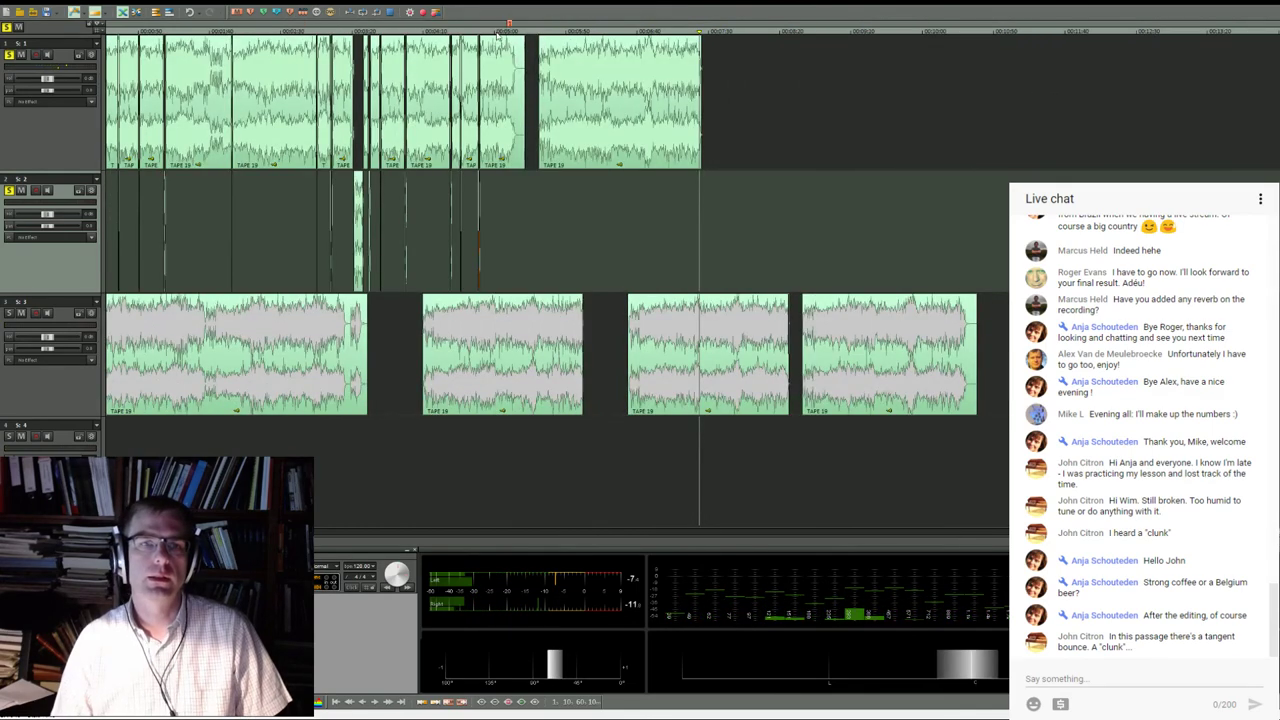
scroll(563, 129, "up", 5)
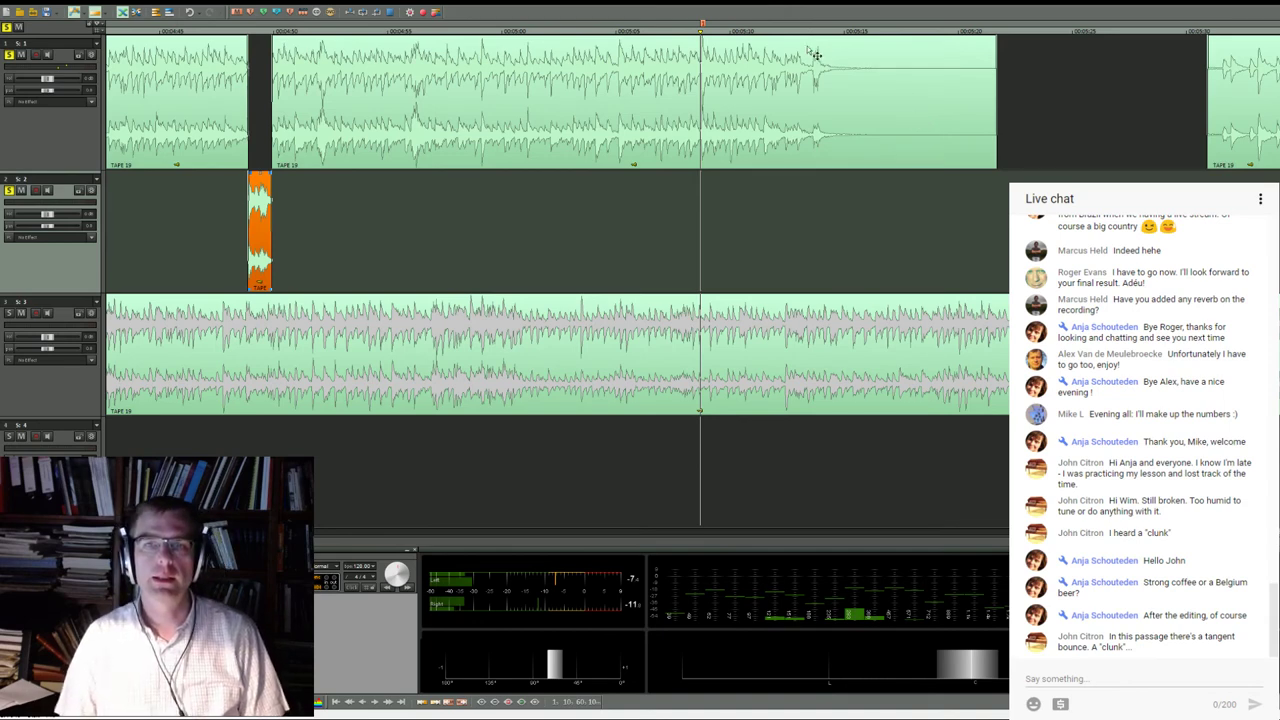
Replay track 1 around the marker, add a second marker at about 5:09.7 and place the cursor between the two
left_click(759, 31)
key("space")
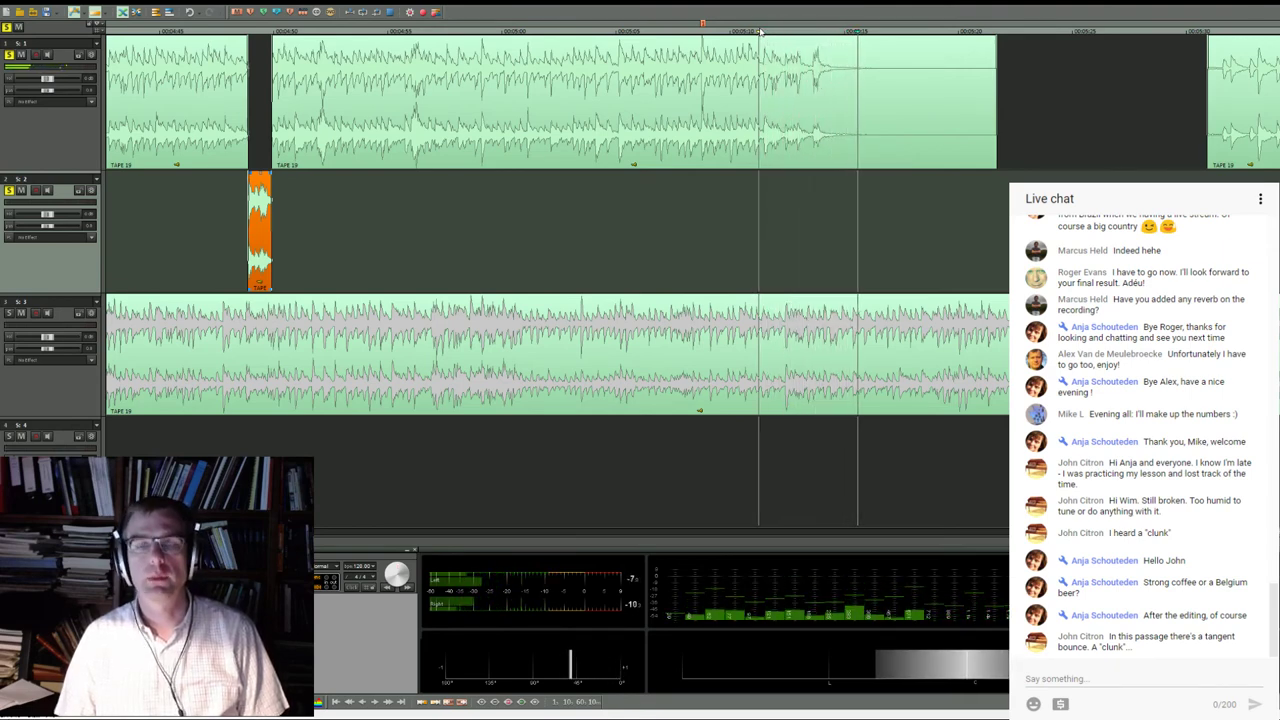
key("space")
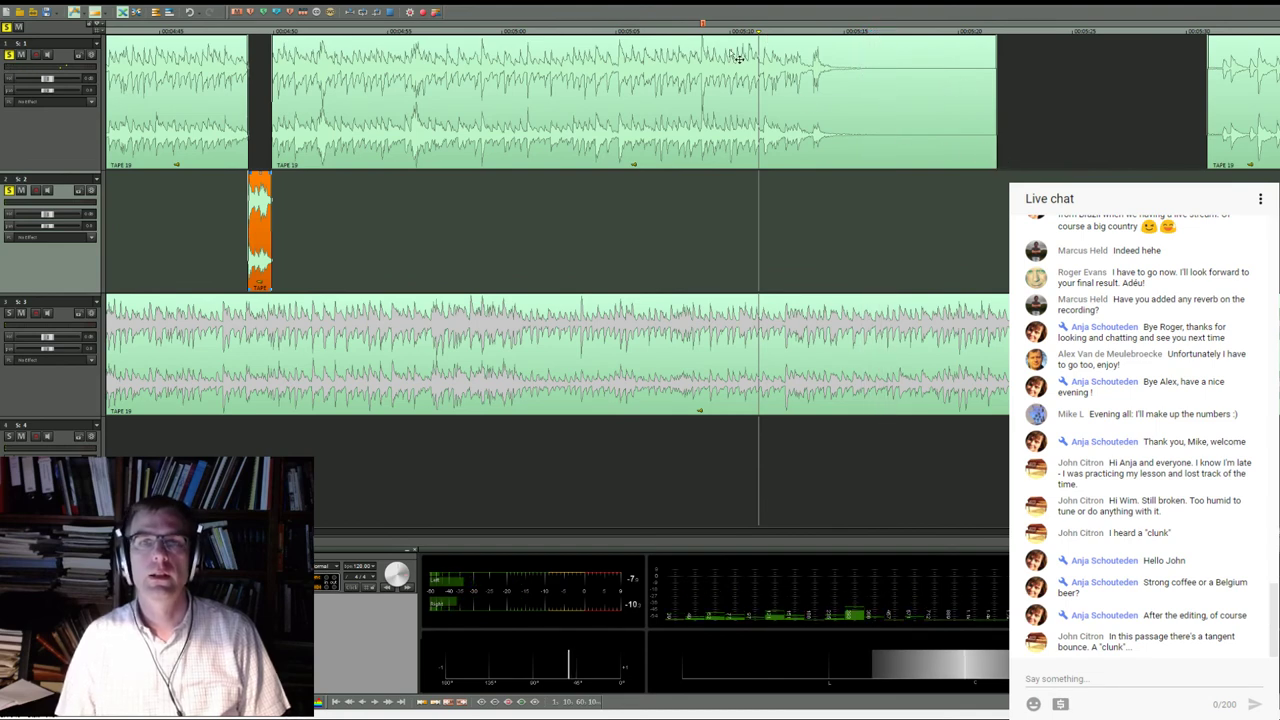
left_click(693, 30)
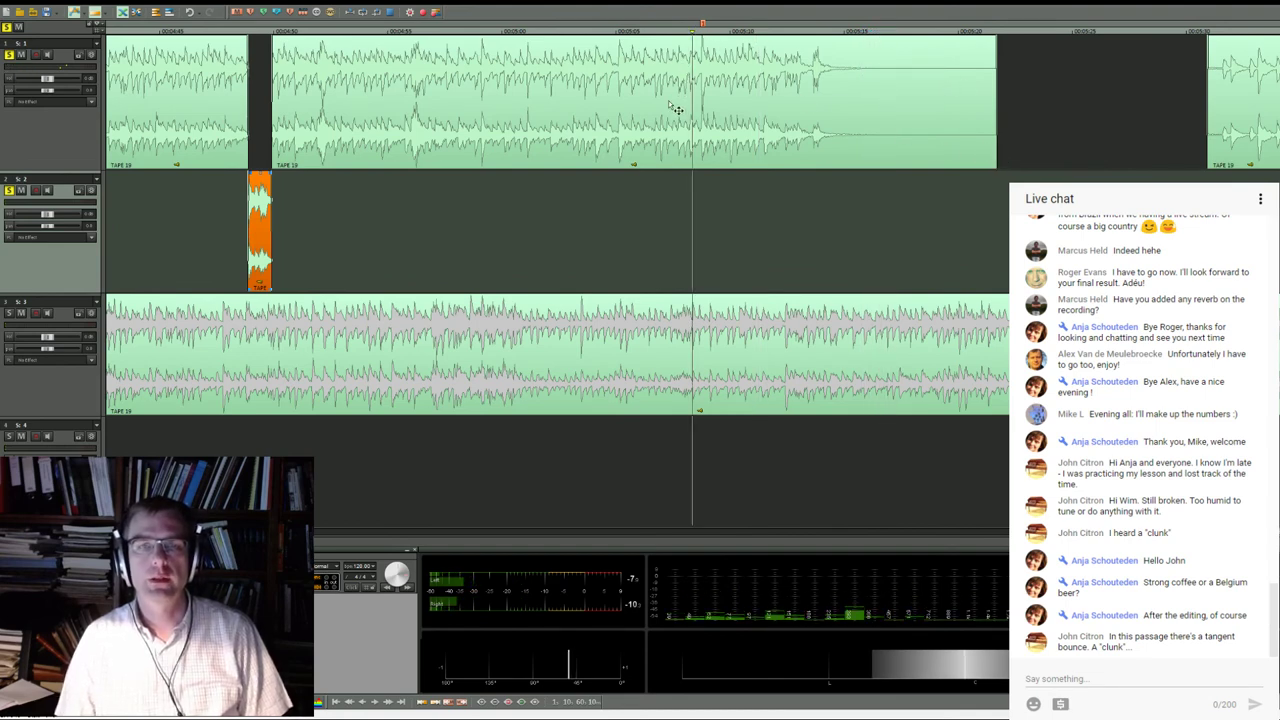
key("space")
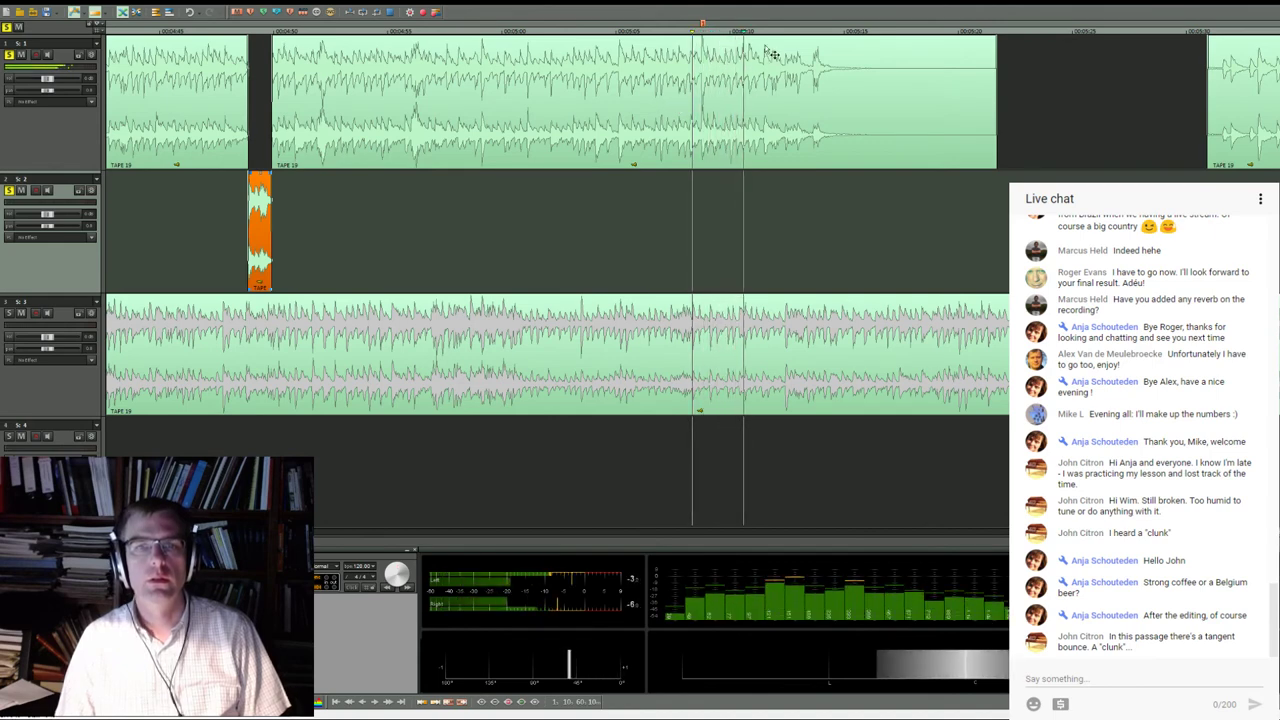
left_click(724, 32)
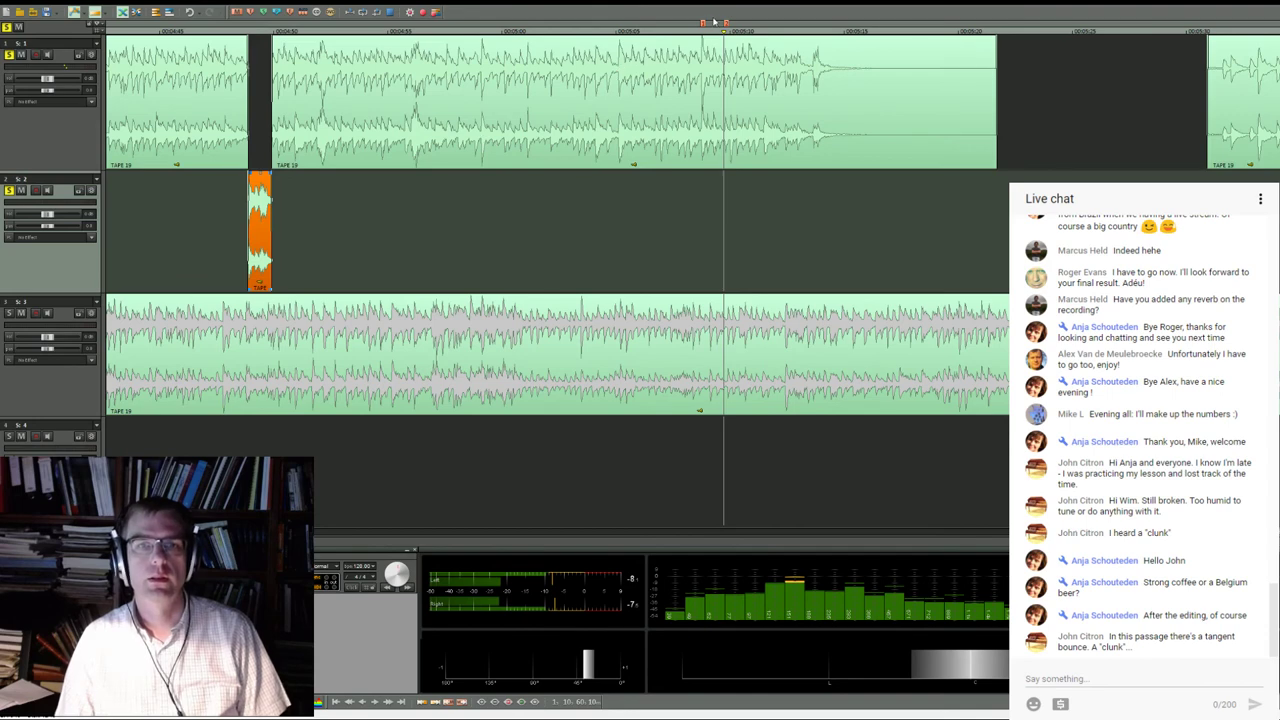
left_click(715, 23)
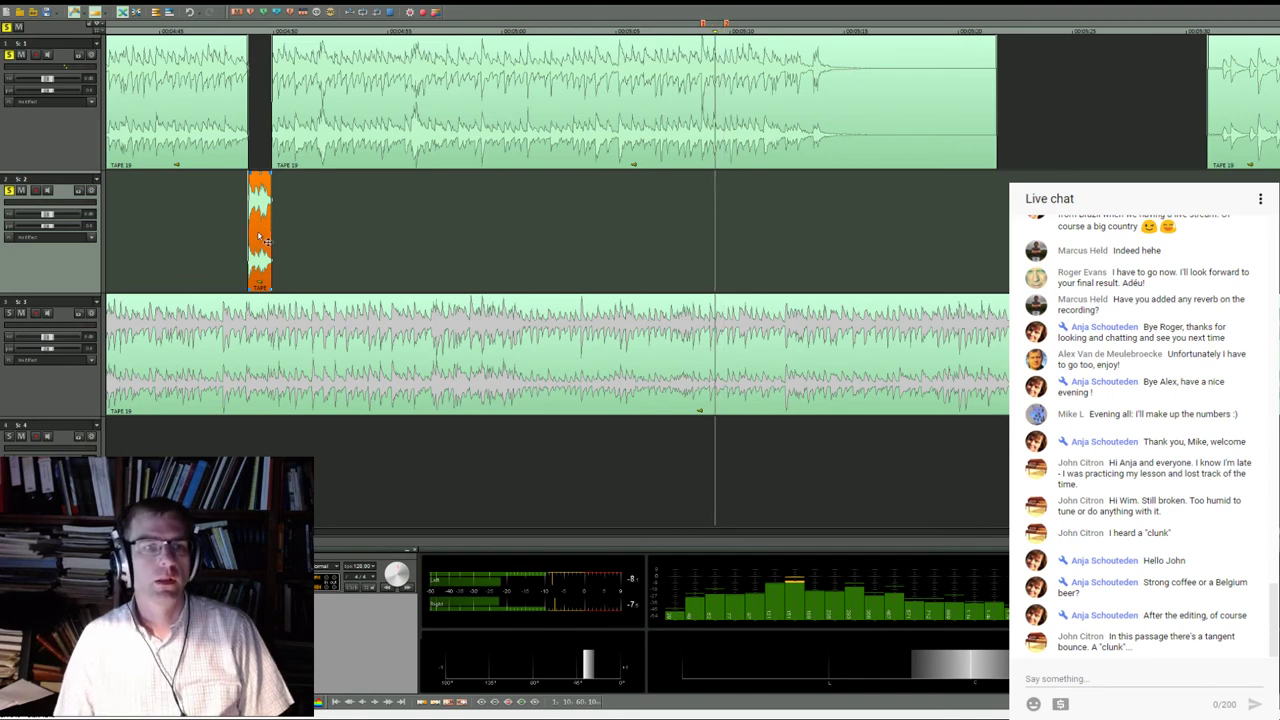
Duplicate track 2's short 4:49 clip, extend it to about 19 seconds across both markers and align its attacks with track 1
left_click_drag(260, 238, 305, 236)
left_click_drag(314, 289, 956, 198)
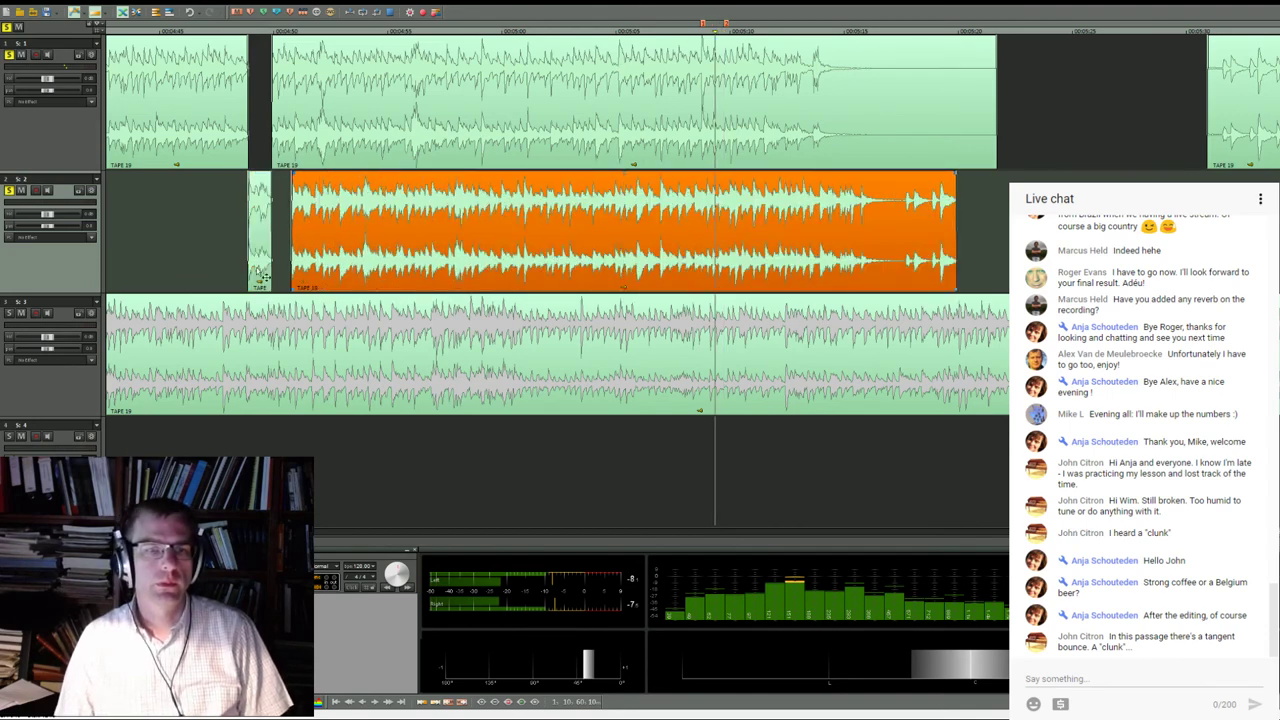
left_click_drag(300, 289, 514, 289)
left_click_drag(784, 227, 740, 220)
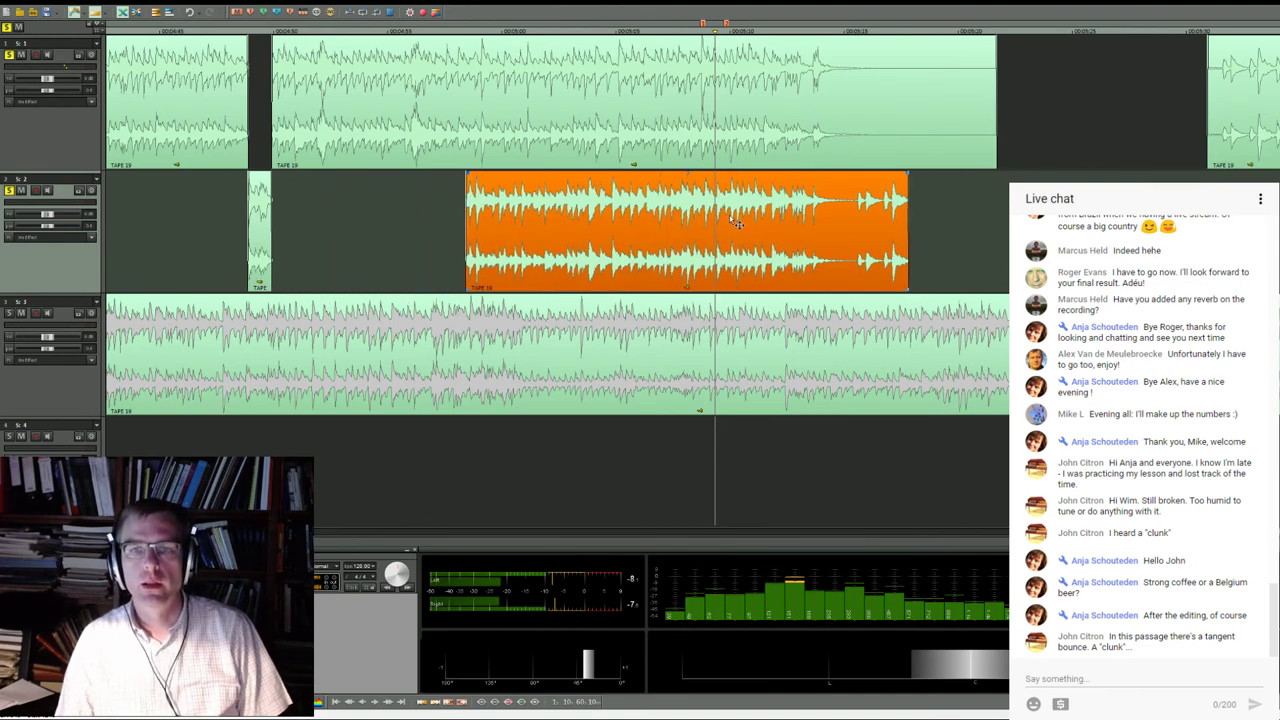
scroll(737, 219, "up", 3)
left_click_drag(635, 229, 584, 222)
Play the new track 2 copy around the markers, first together with track 1 and then soloed
left_click(574, 33)
key("space")
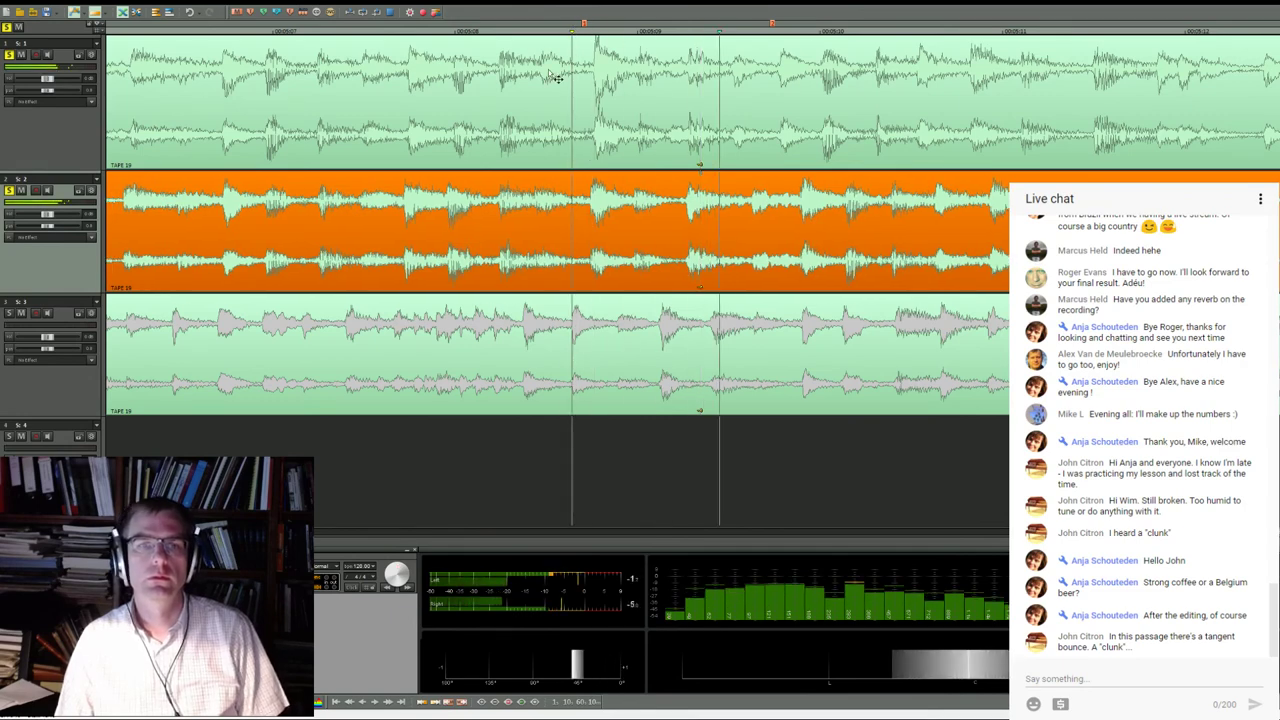
left_click(483, 28)
key("space")
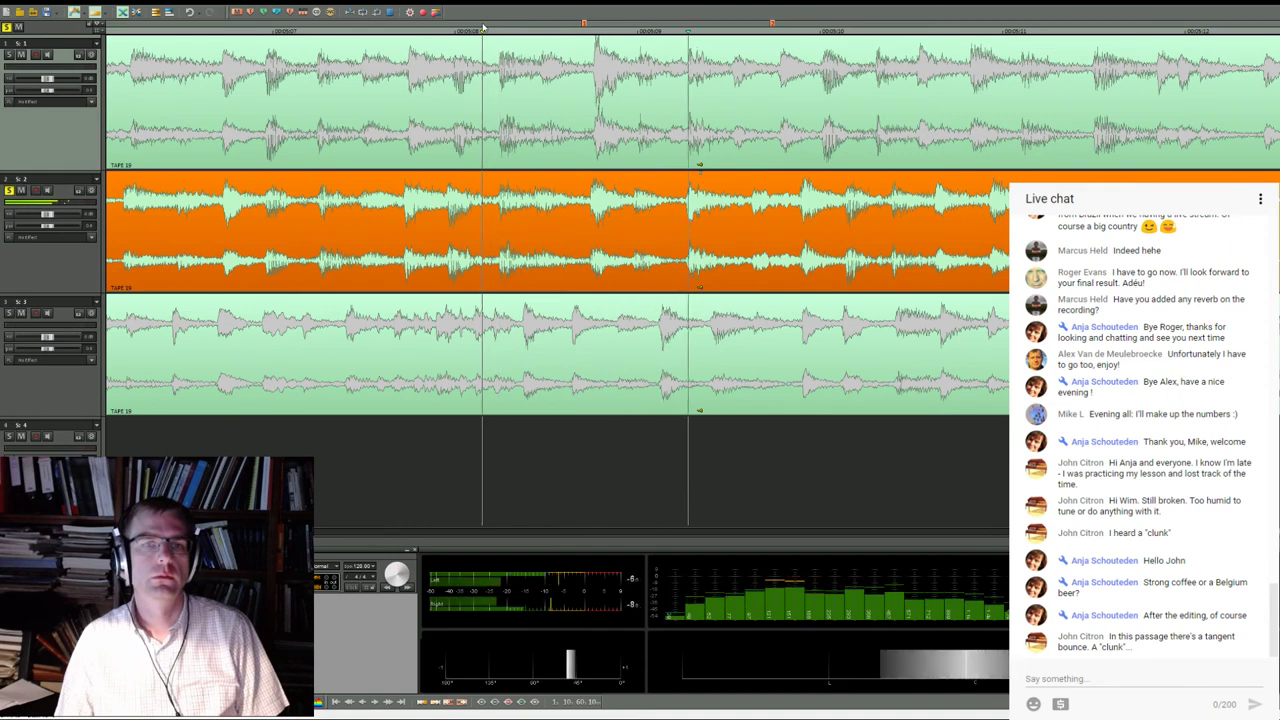
key("space")
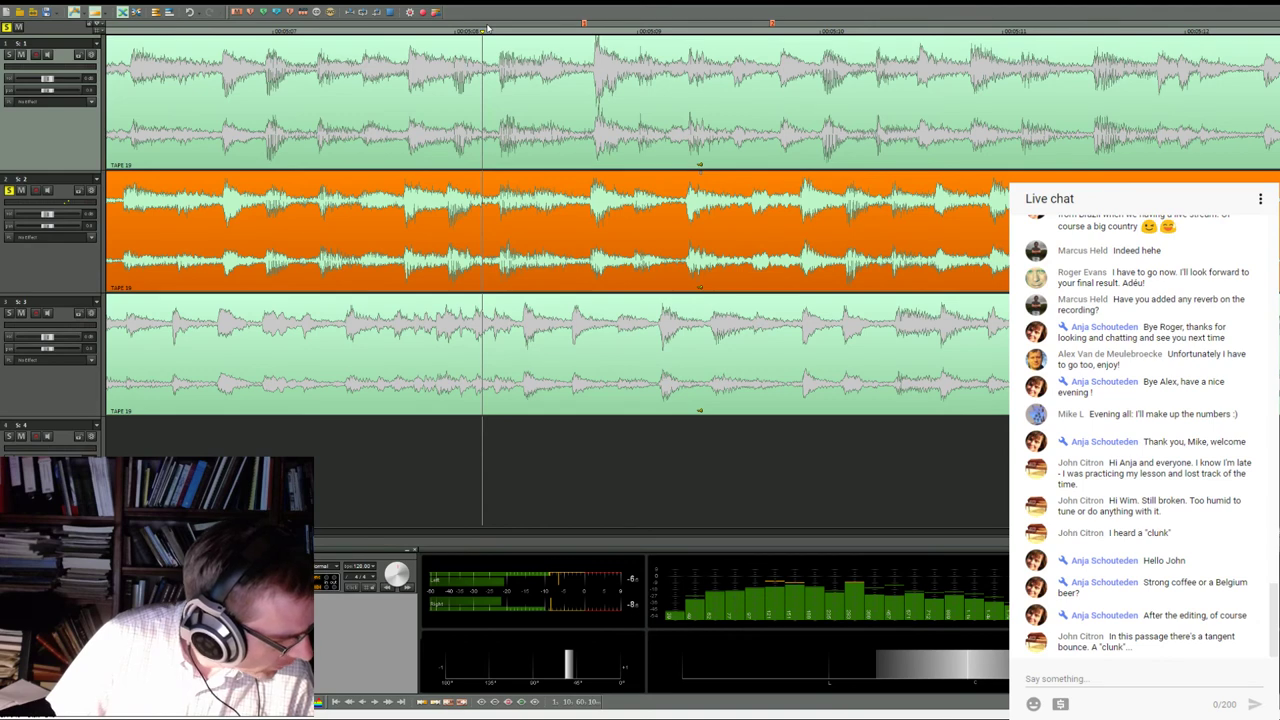
key("space")
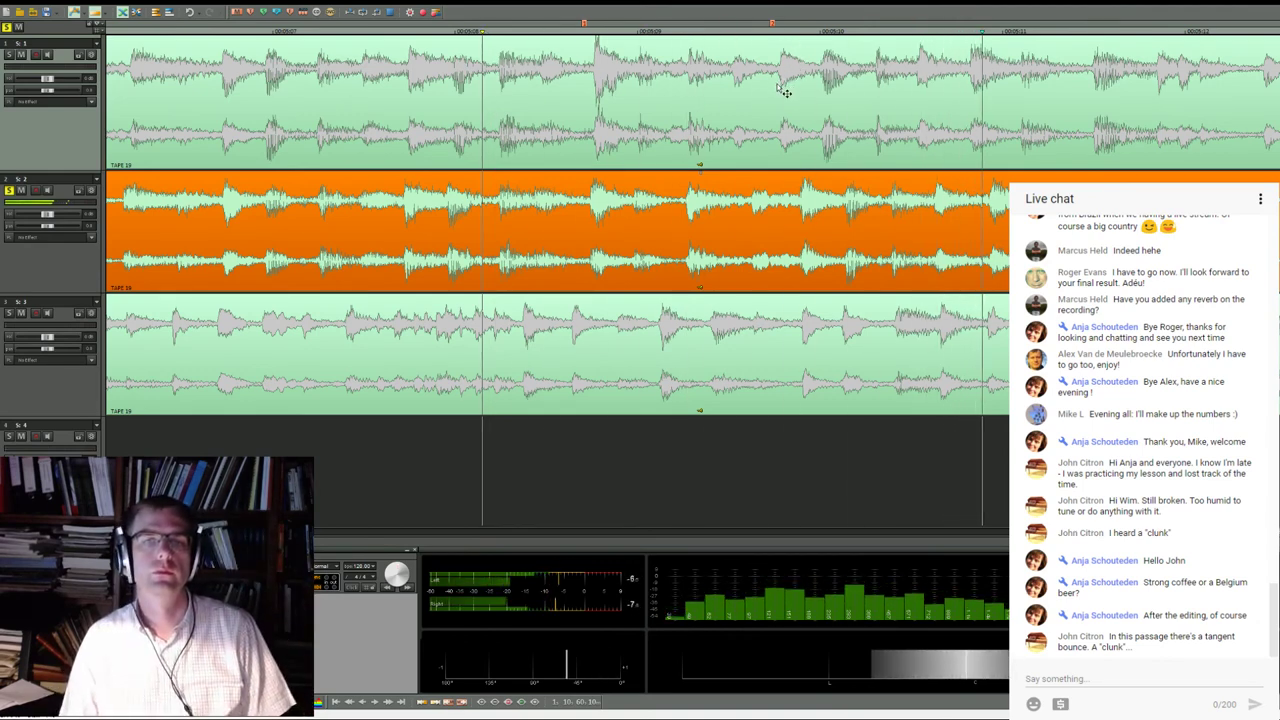
scroll(783, 105, "down", 3)
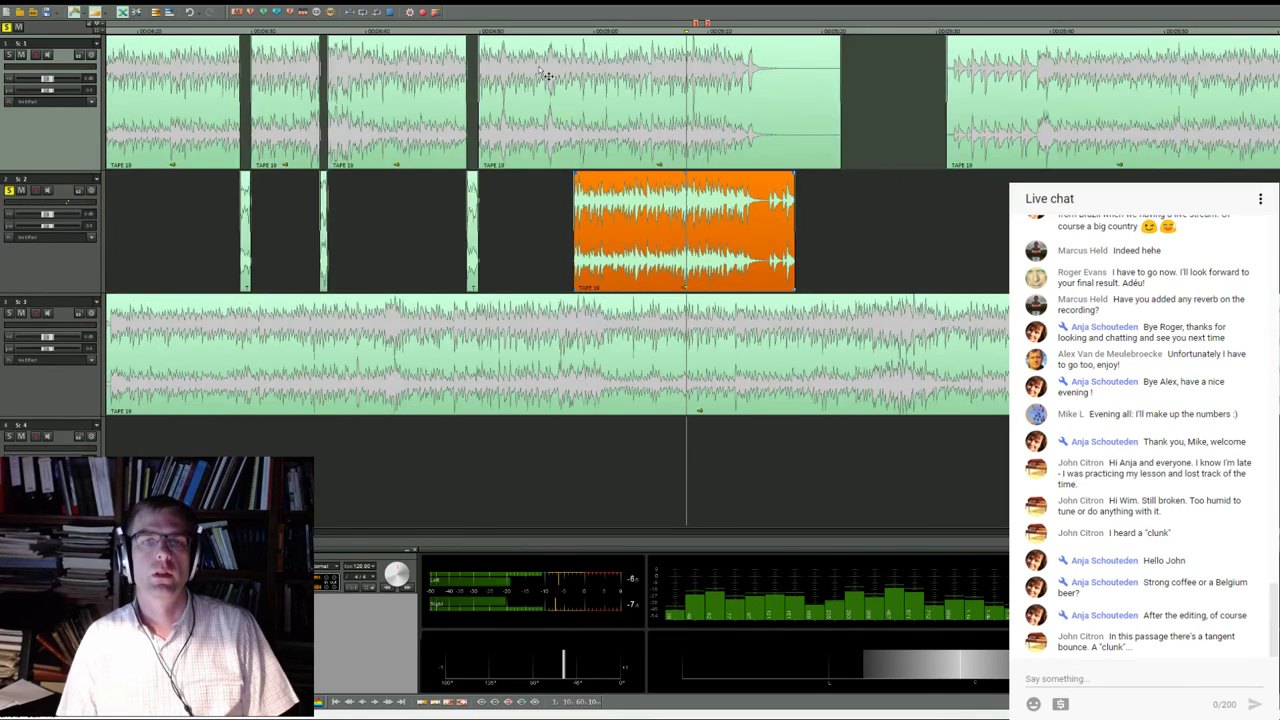
scroll(711, 111, "up", 3)
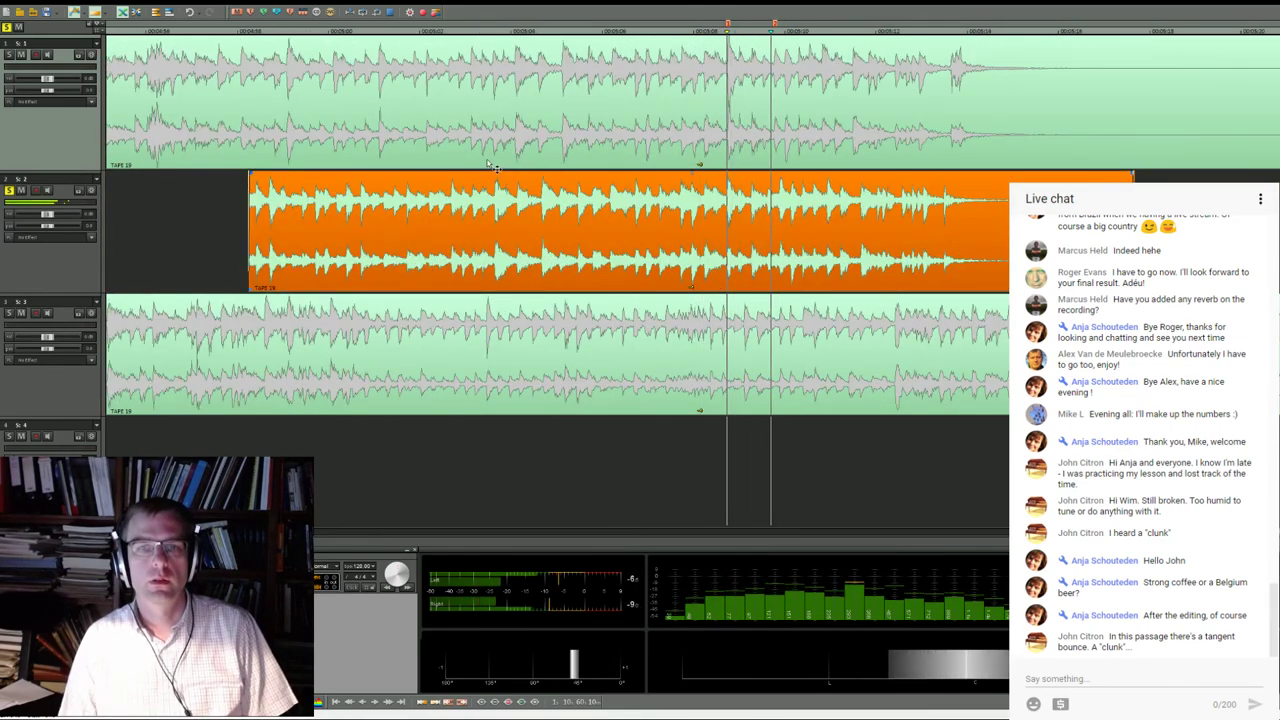
Compare the passage from the markers onward with only track 1 soloed and with only track 2 soloed
left_click(9, 54)
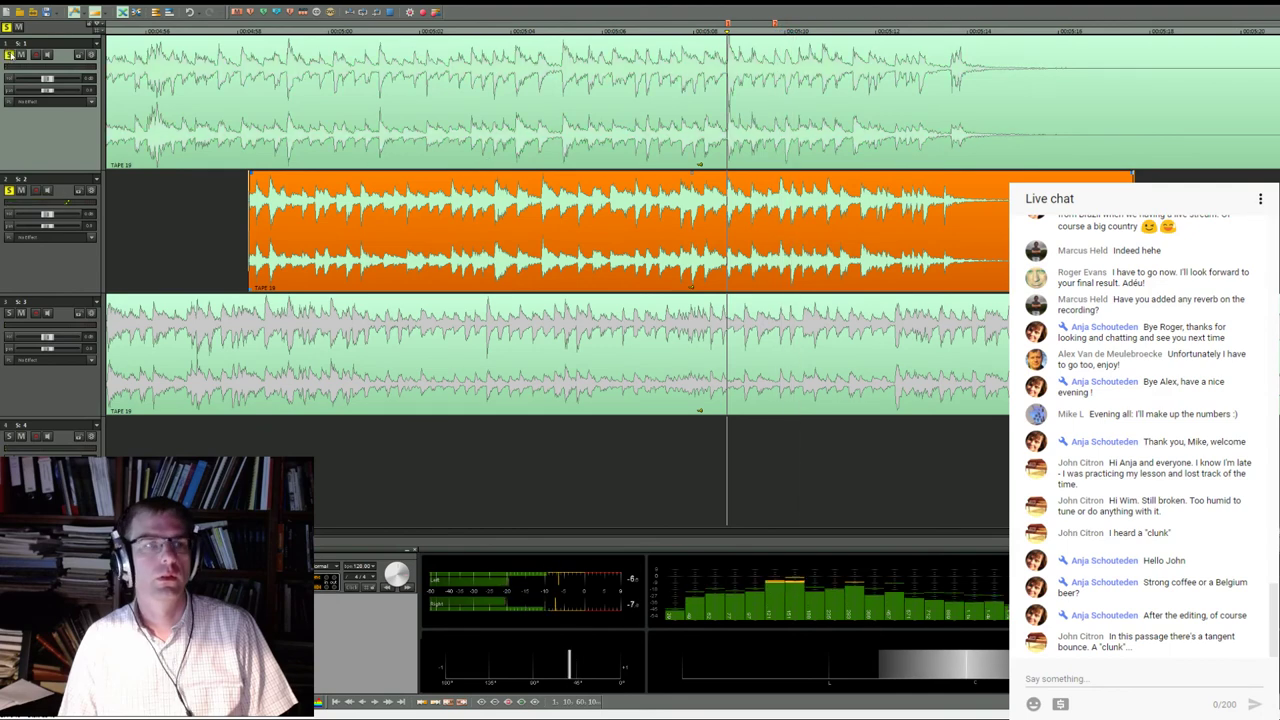
left_click(9, 190)
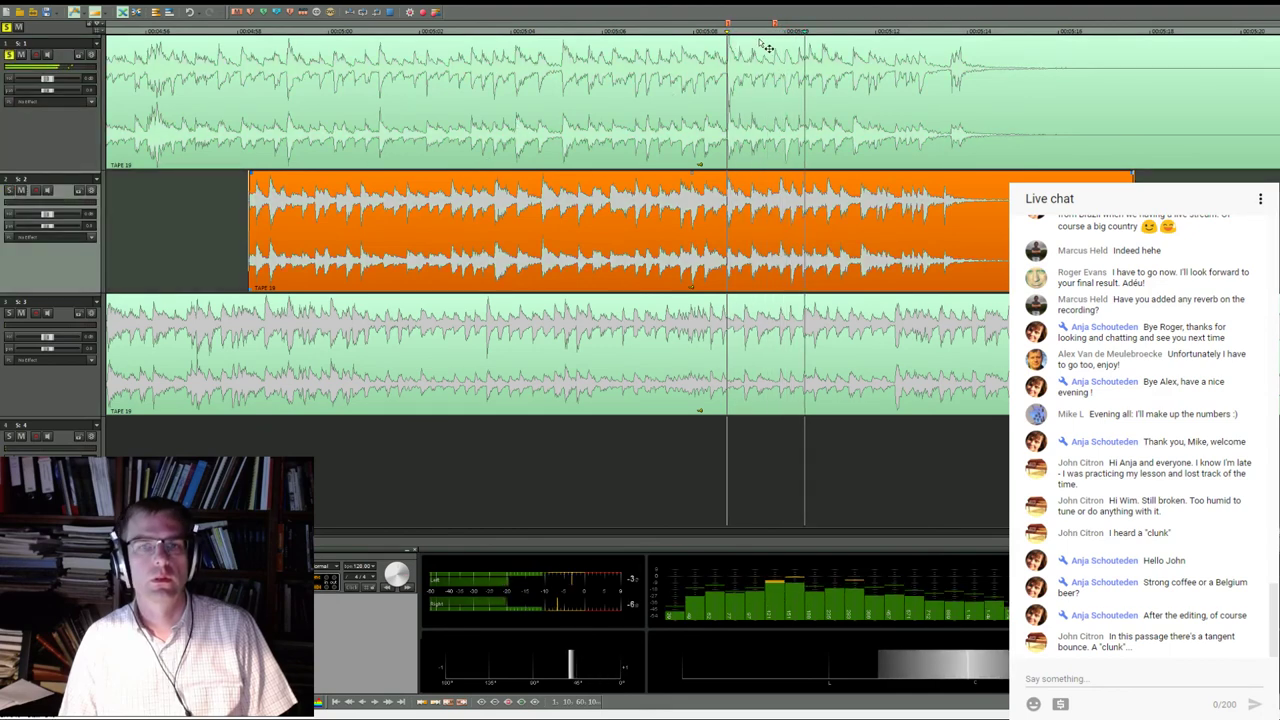
key("space")
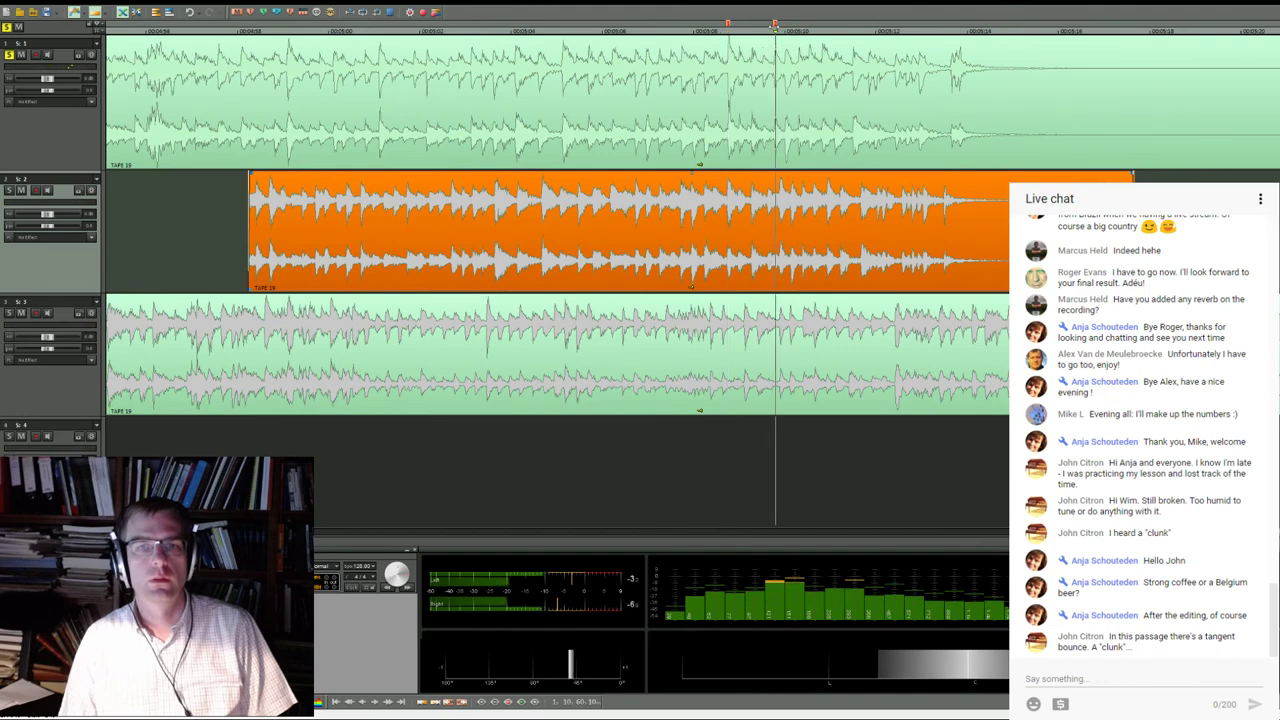
scroll(775, 24, "up", 1)
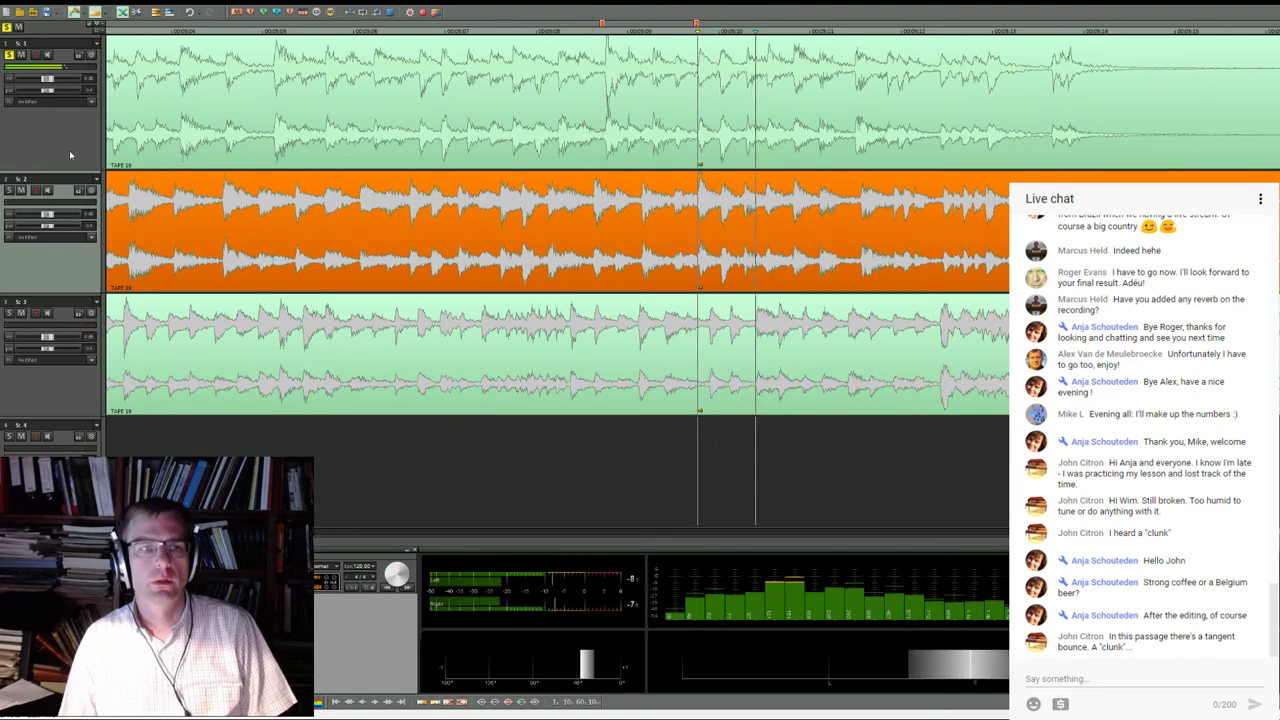
left_click(8, 54)
left_click(8, 190)
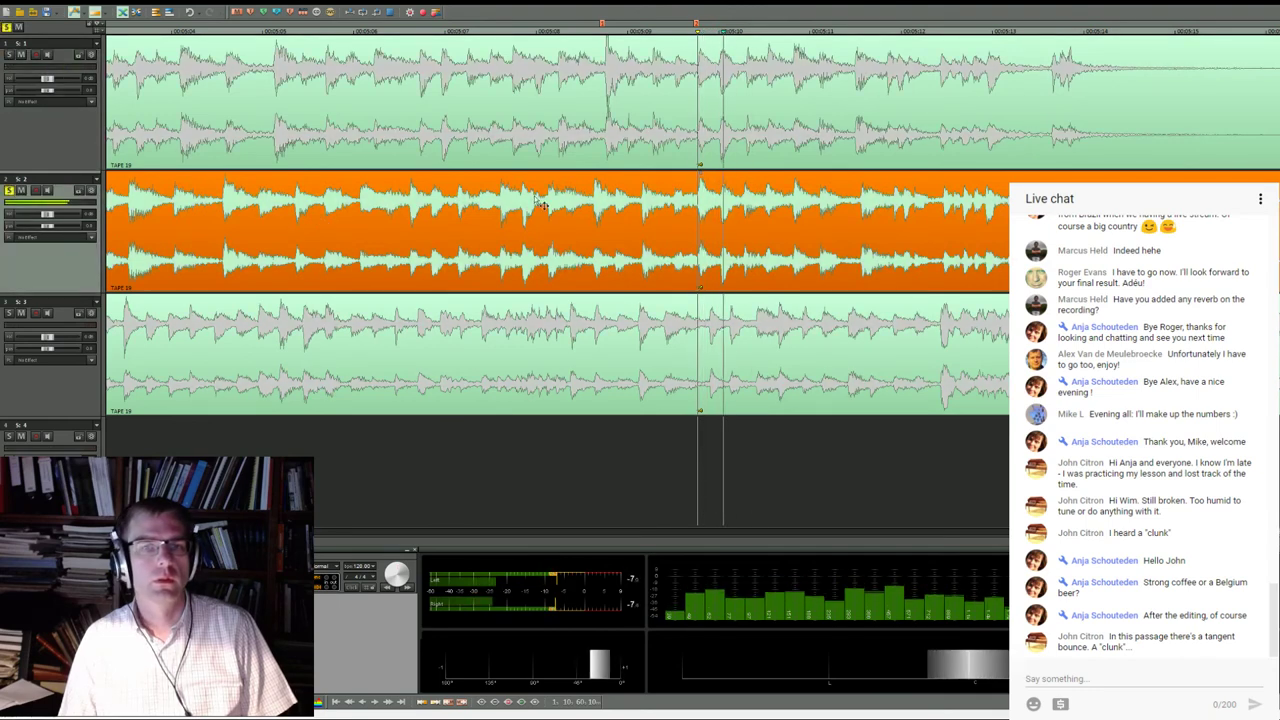
Split the clips on tracks 1 and 2 at about 5:09.7 and about 5:10.3, and select track 2's section after the second cut
key("t")
left_click(745, 103)
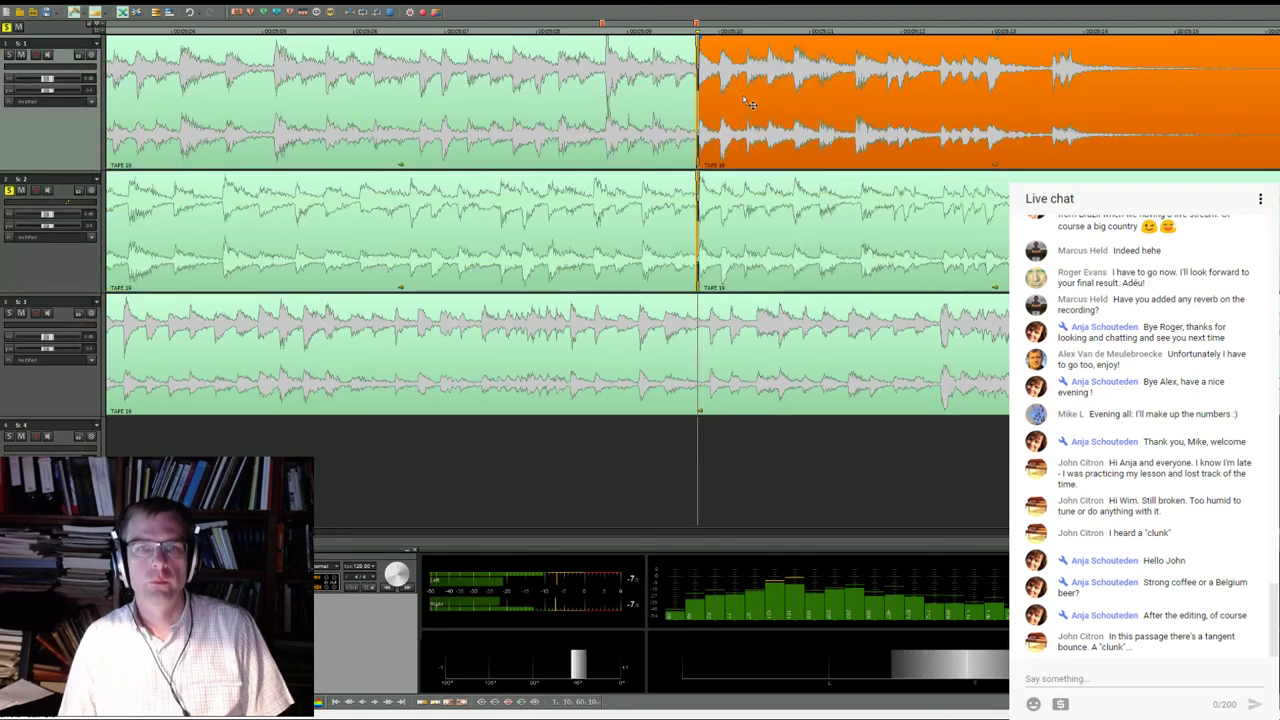
left_click(746, 33)
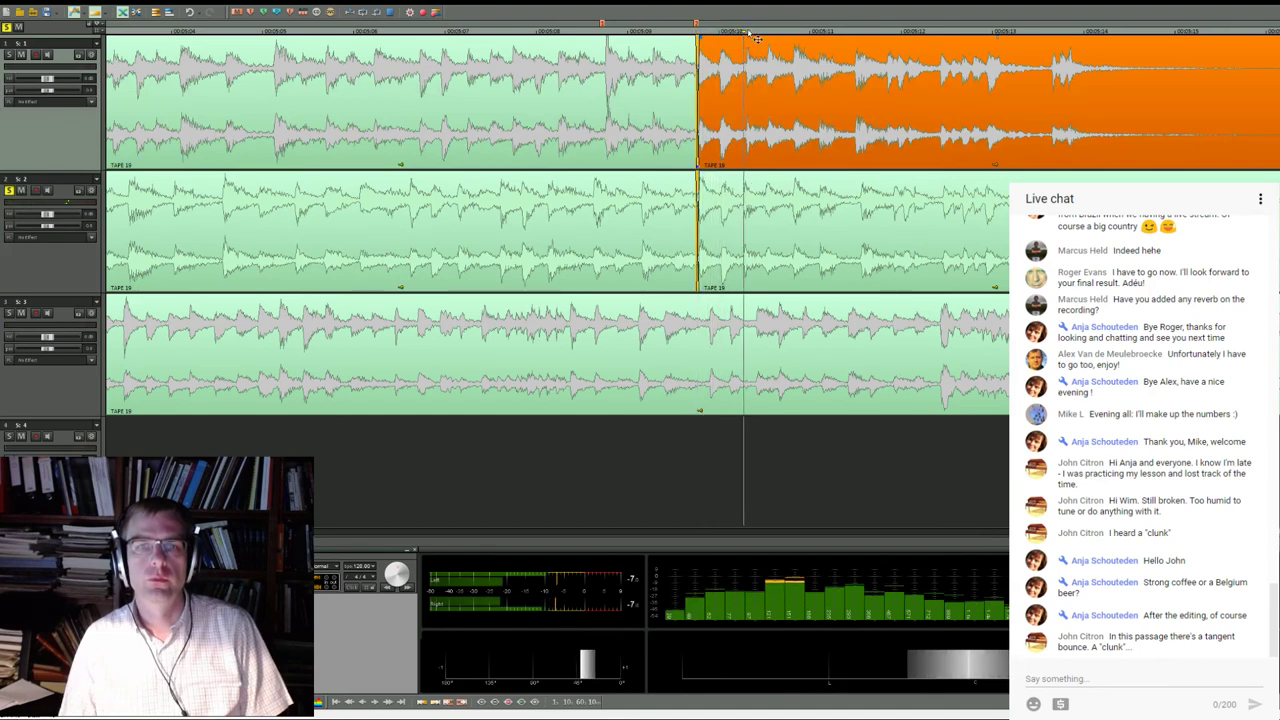
left_click_drag(757, 38, 768, 58)
key("s")
left_click(794, 214)
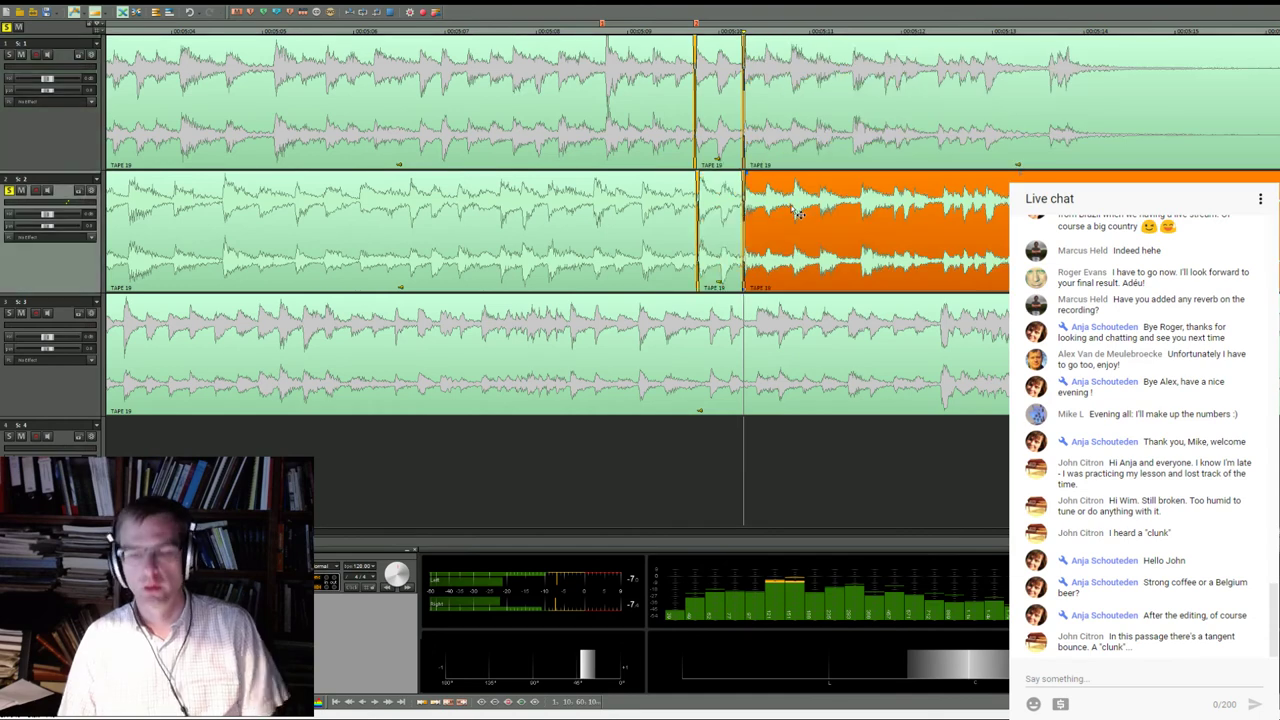
Delete track 2's sections around the short 5:10 replacement and track 1's matching short section, and play across the join with both tracks soloed
key("Delete")
left_click(561, 209)
key("Delete")
left_click(9, 55)
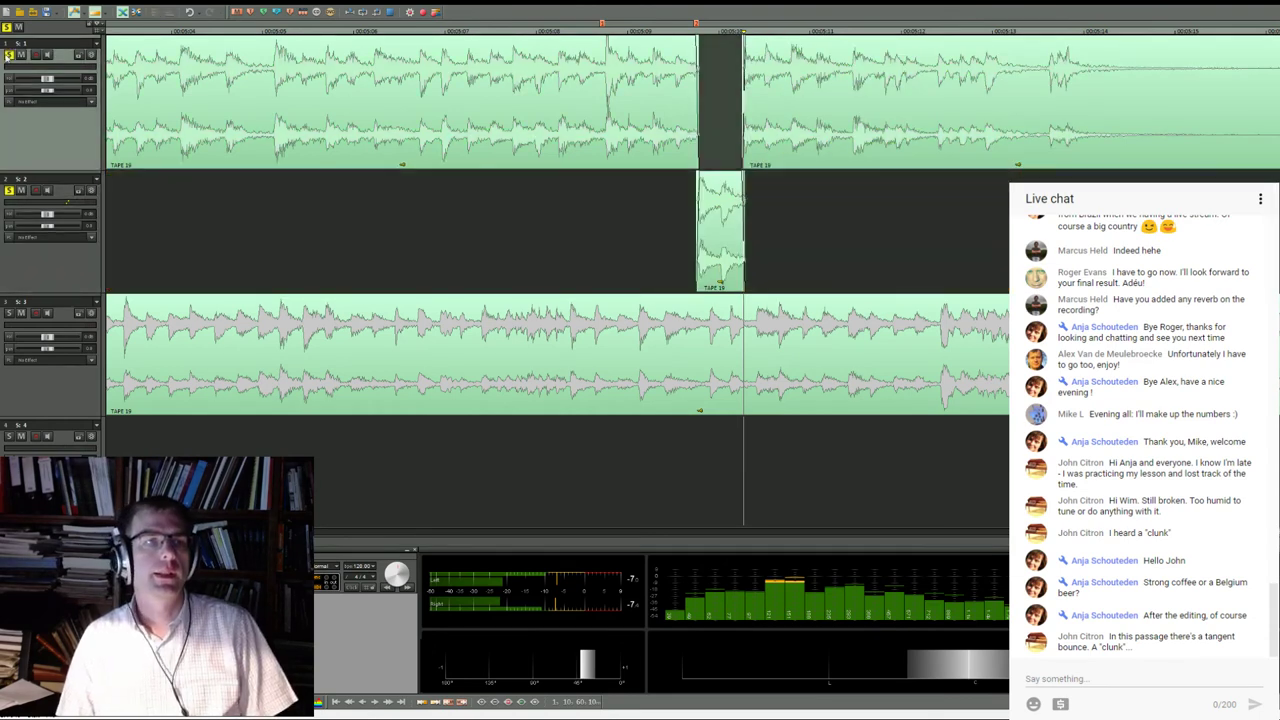
left_click(405, 32)
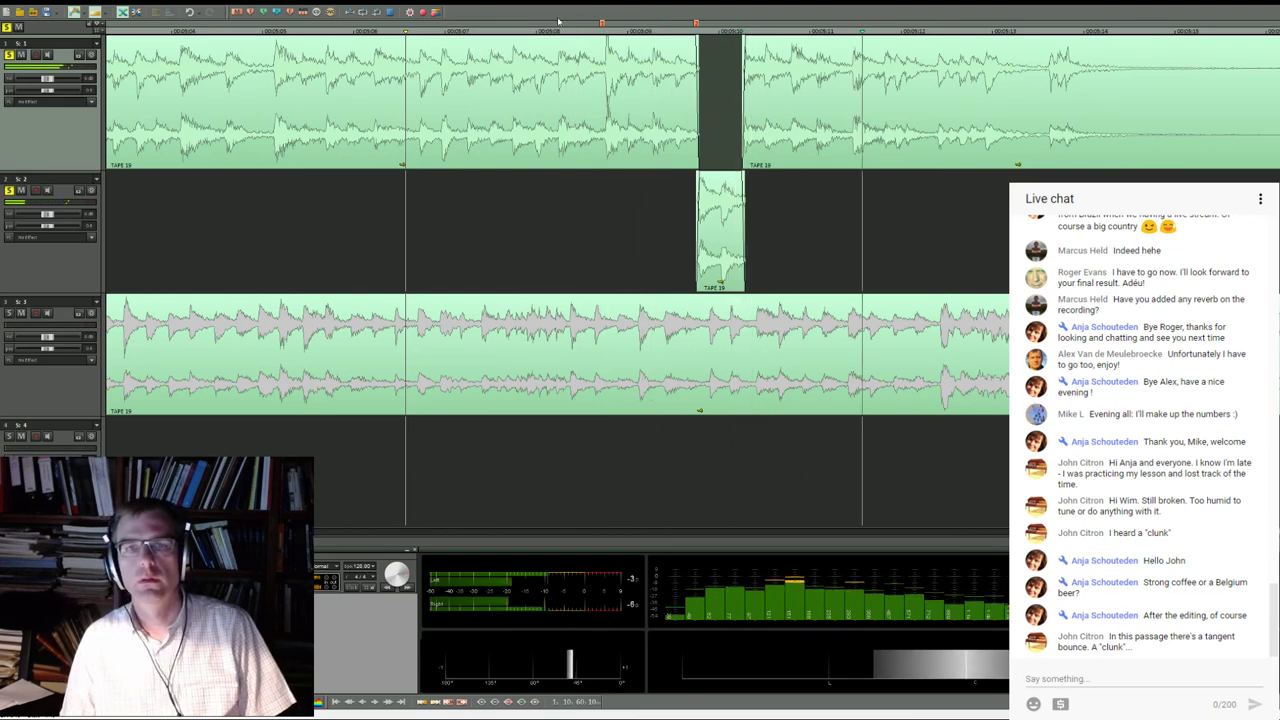
scroll(560, 95, "down", 3)
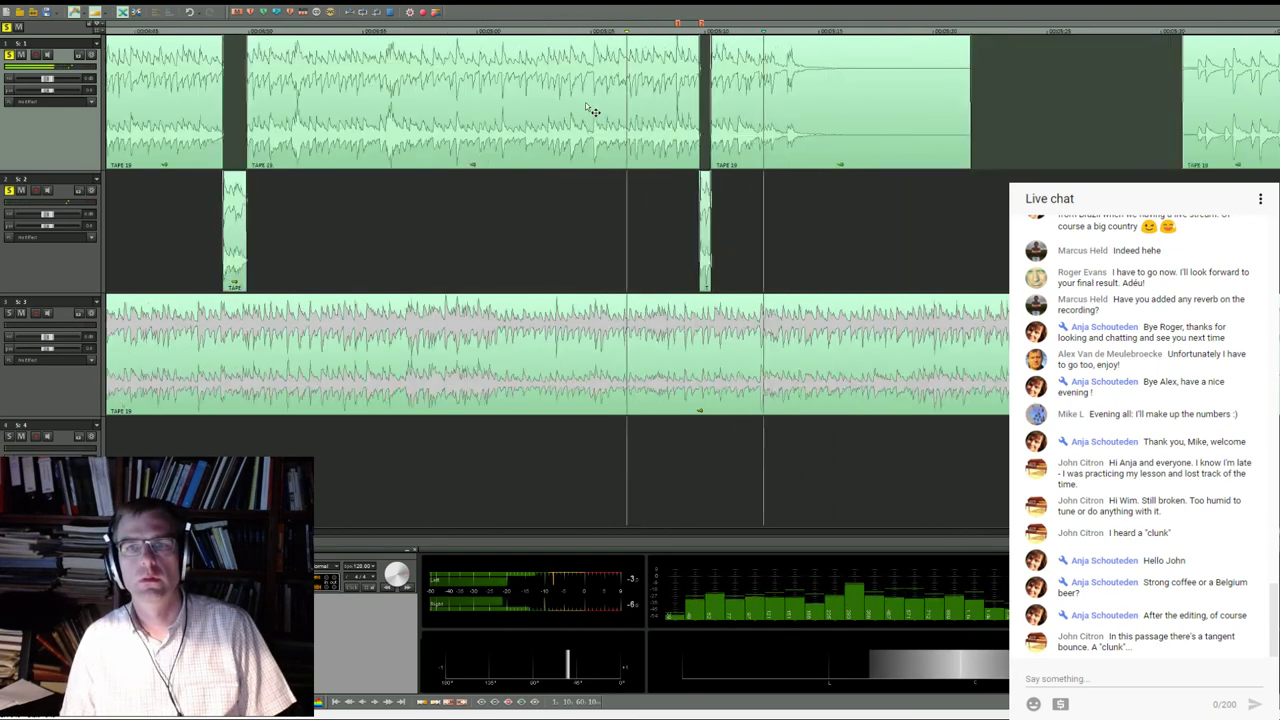
Add a fade-out of about half a second to the end of track 1's clip that follows the 5:10 replacement
left_click(950, 95)
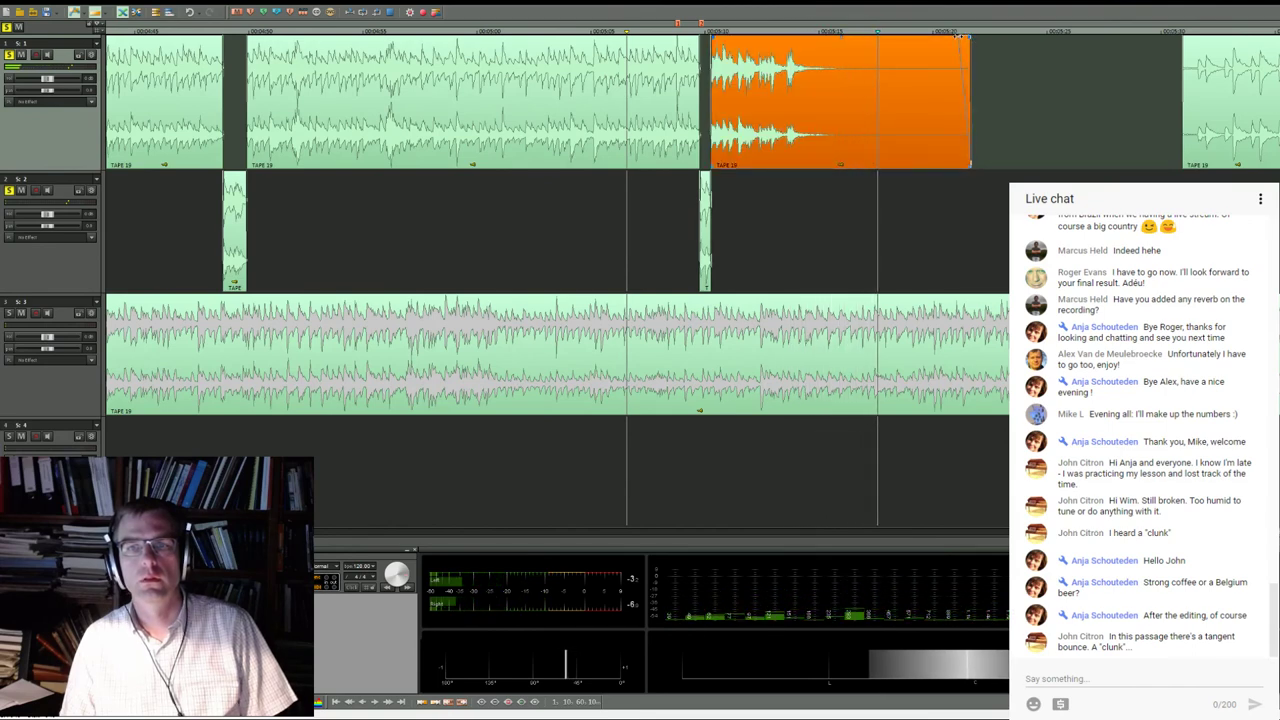
left_click_drag(968, 38, 960, 42)
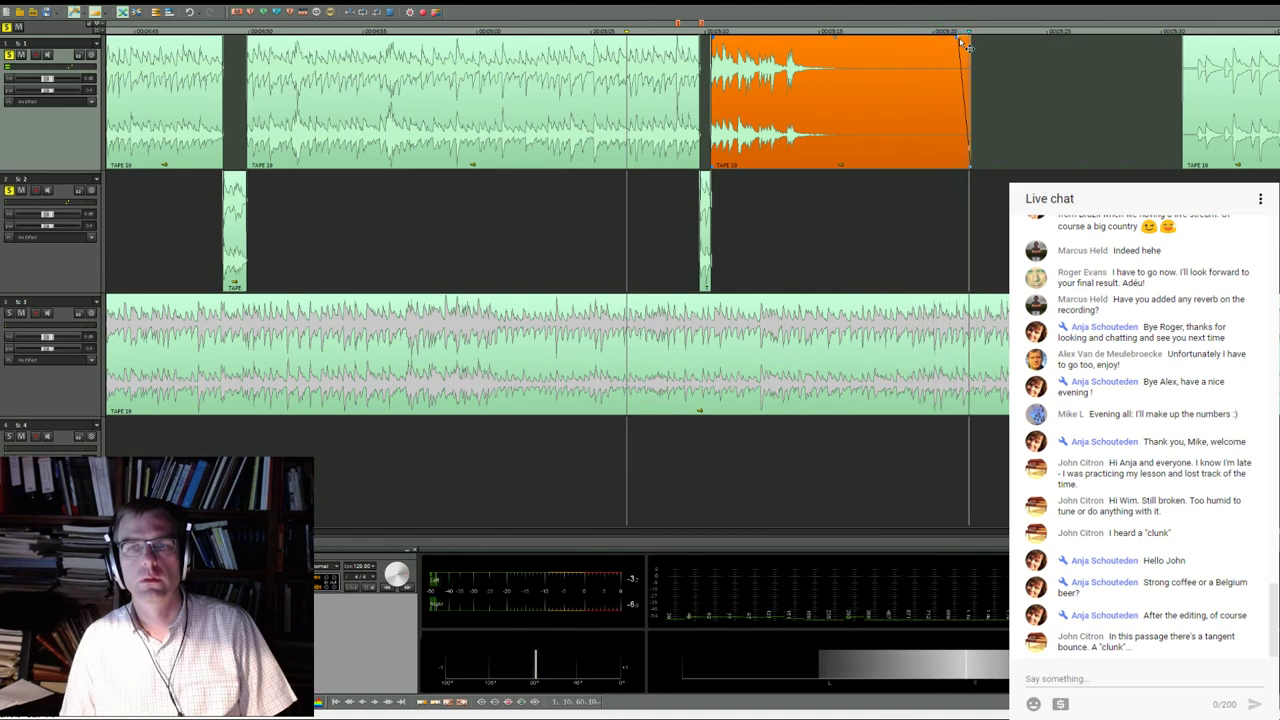
key("space")
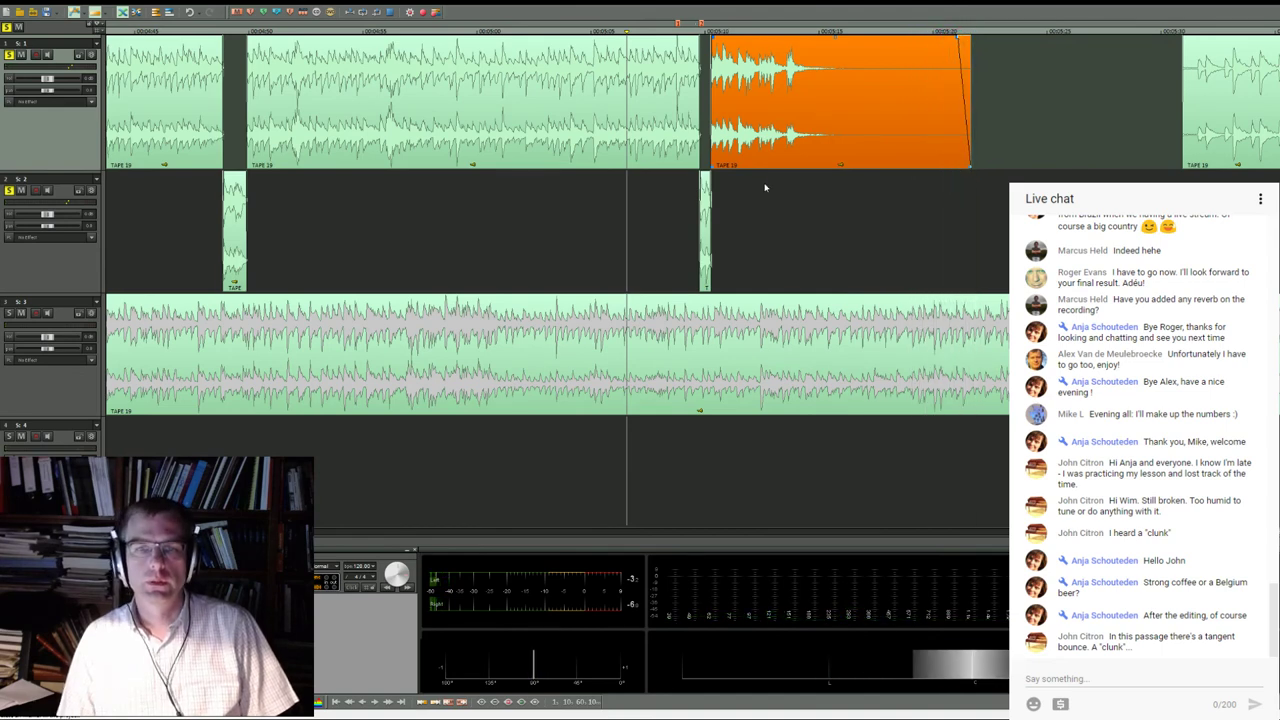
Extend the end of track 1's last long take to about 7:36 and play its ending from about 7:18
scroll(760, 197, "down", 3)
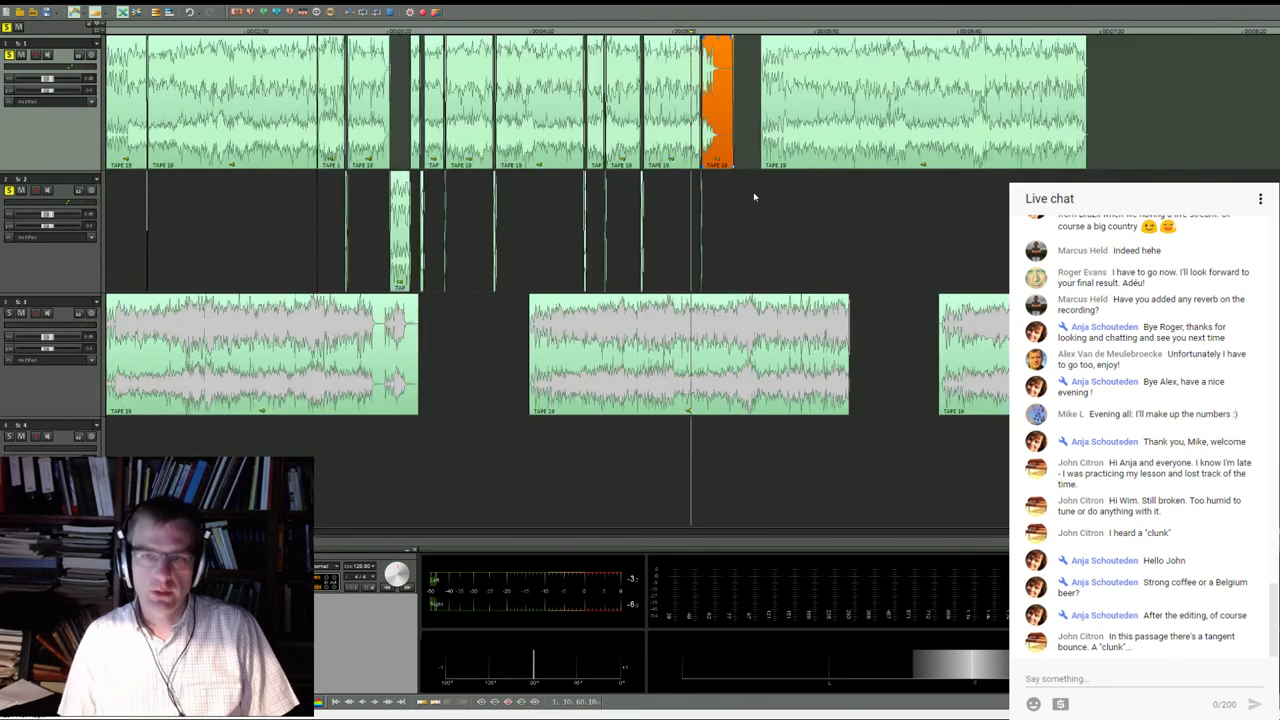
left_click(993, 111)
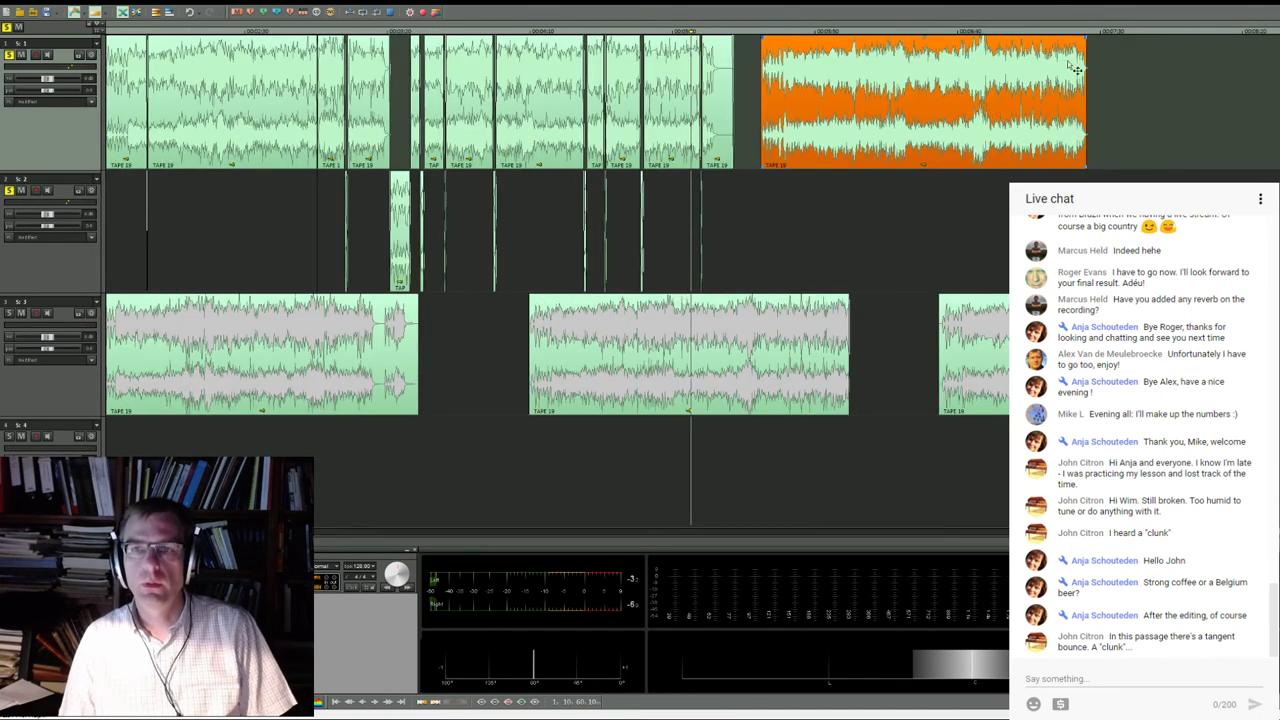
left_click_drag(1085, 165, 1121, 163)
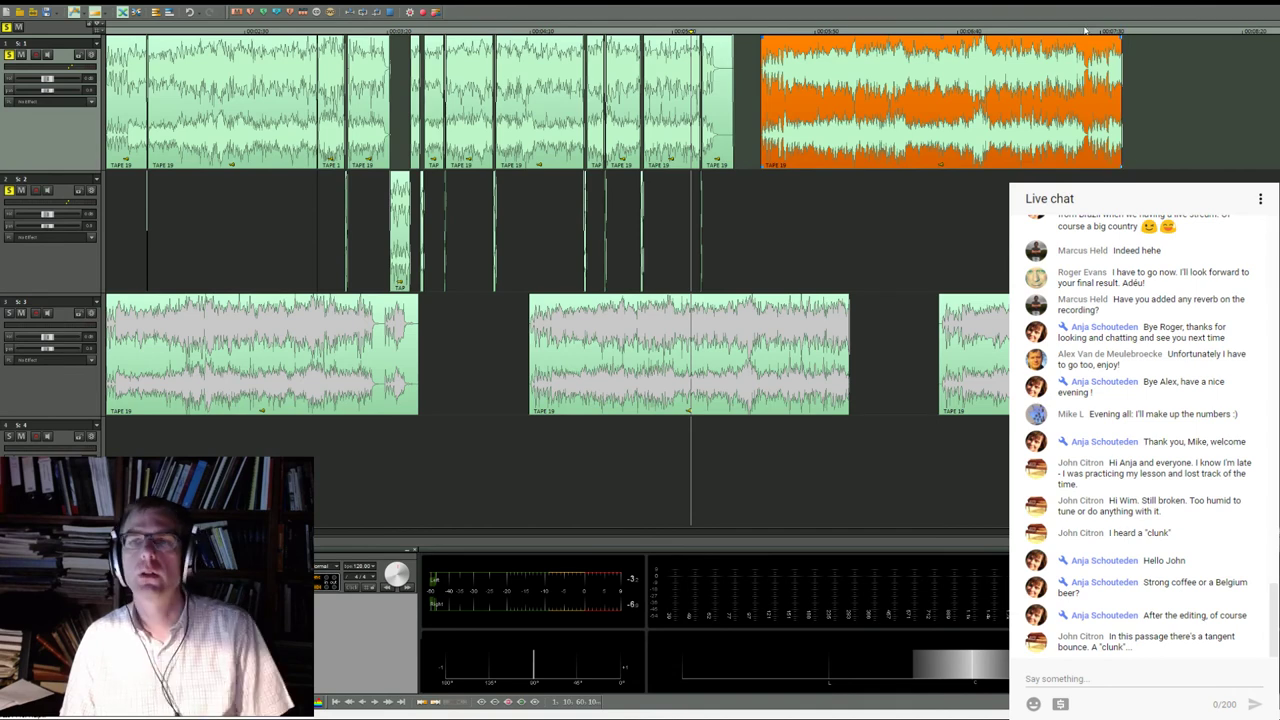
left_click(1077, 83)
key("space")
key("ctrl+Right")
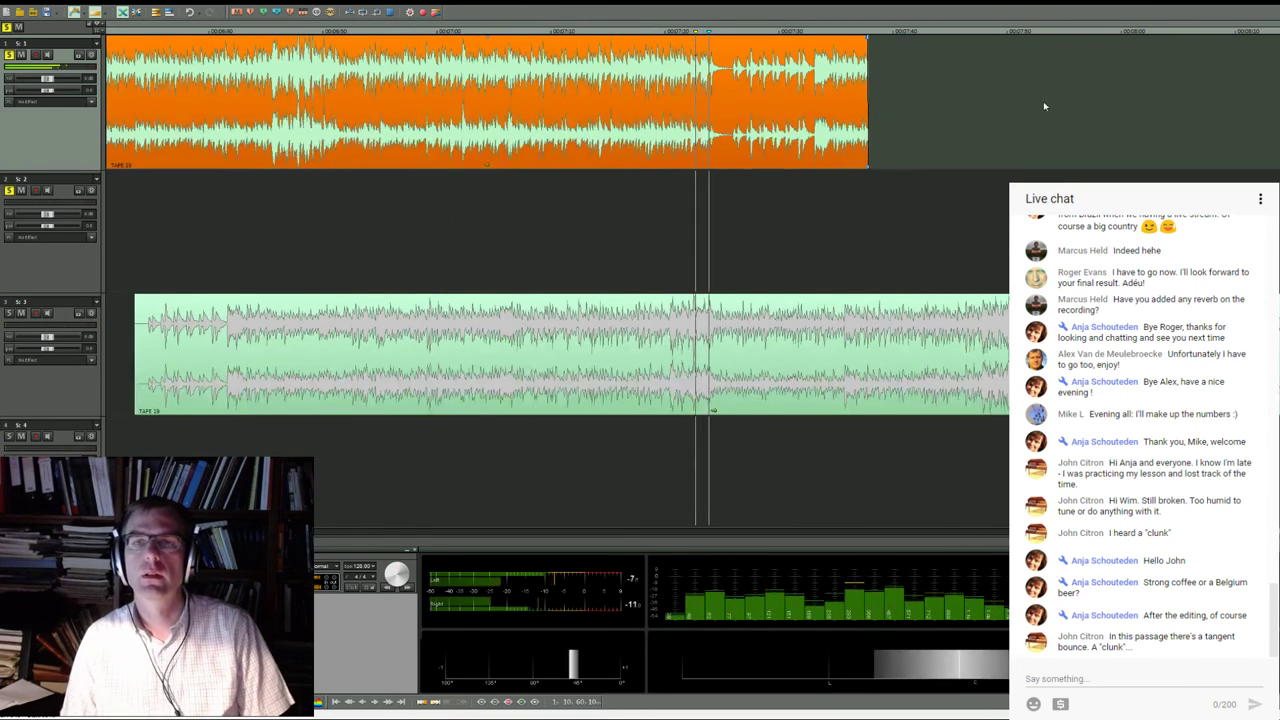
left_click(675, 30)
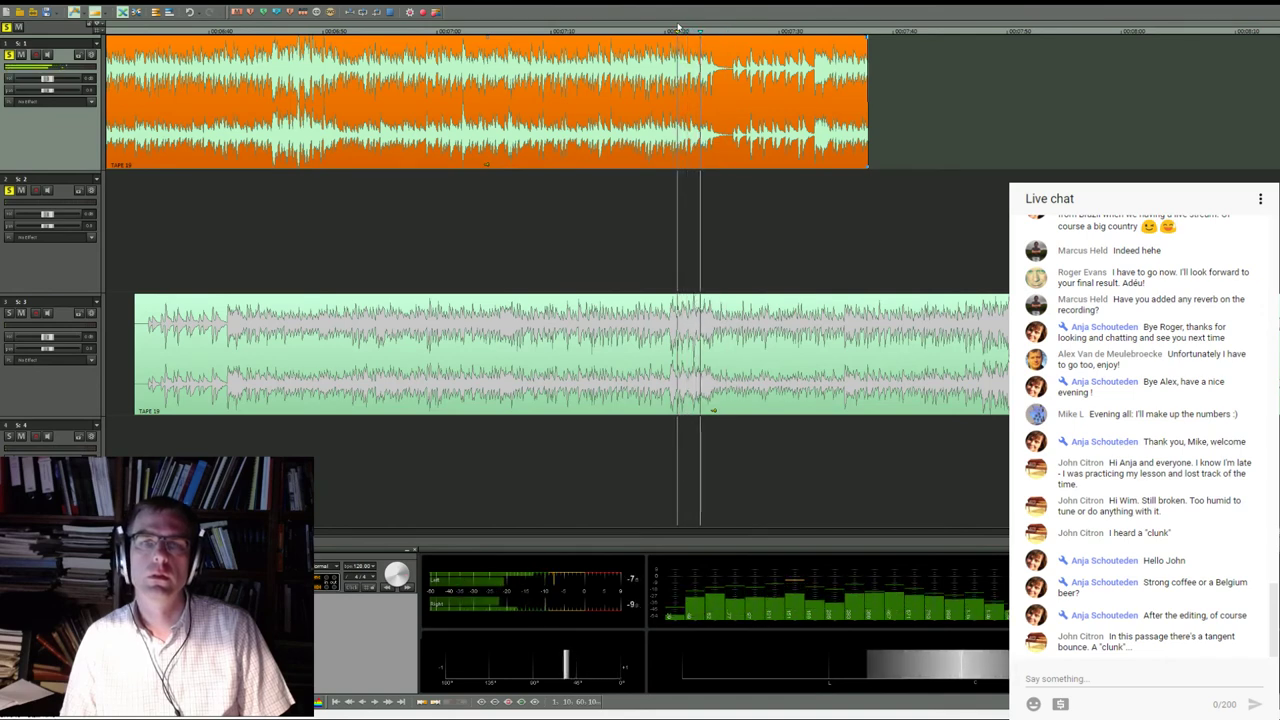
left_click(660, 28)
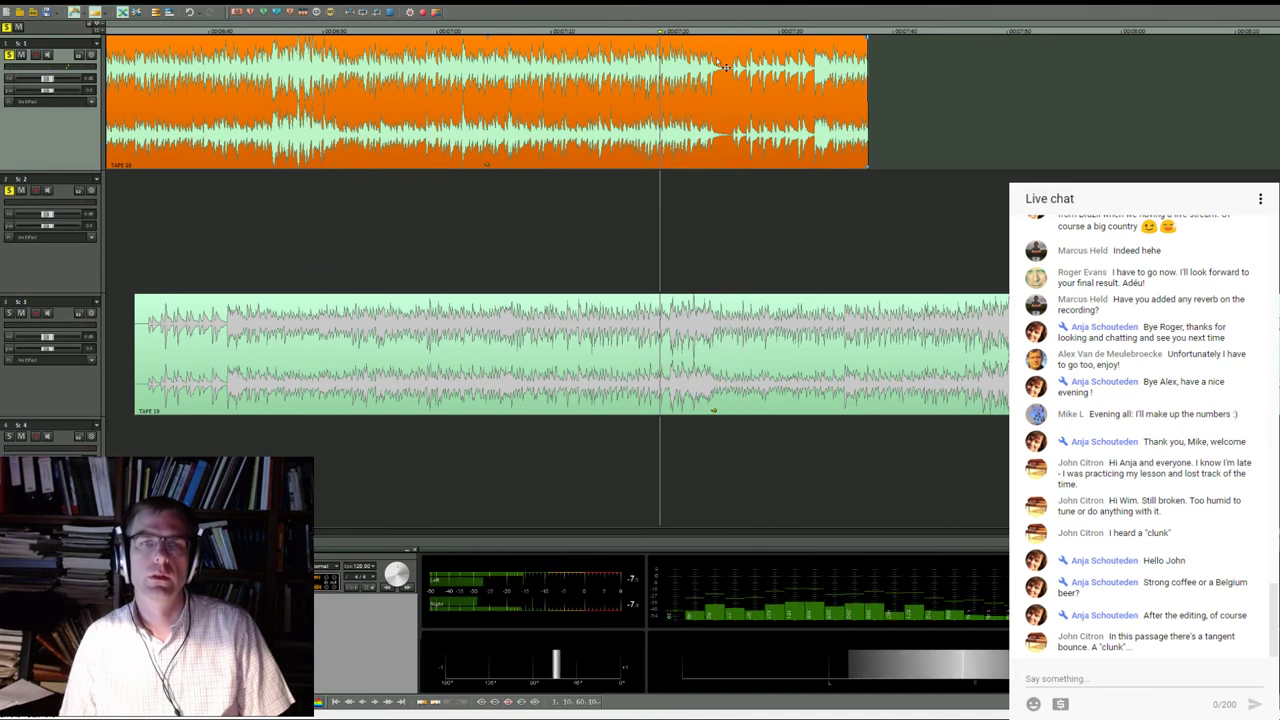
Shift track 3's last two takes slightly earlier and move track 1's last long take behind them on track 3
scroll(727, 70, "down", 5)
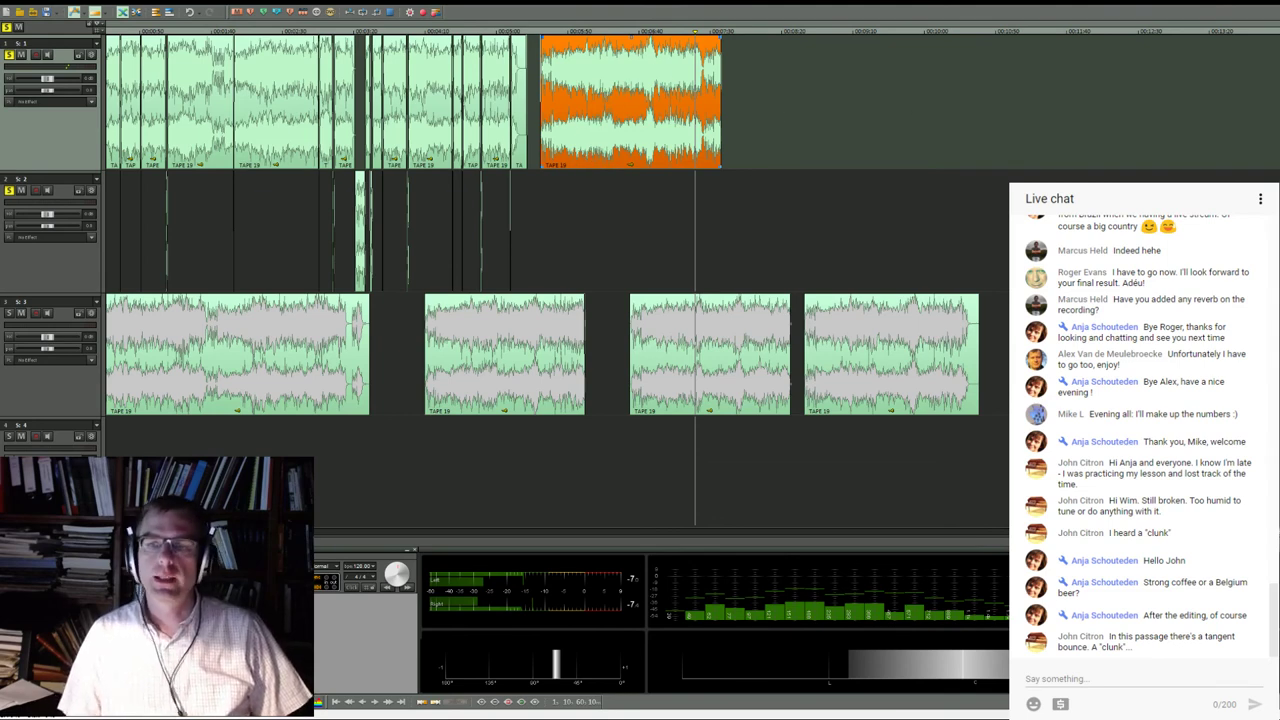
left_click(993, 360)
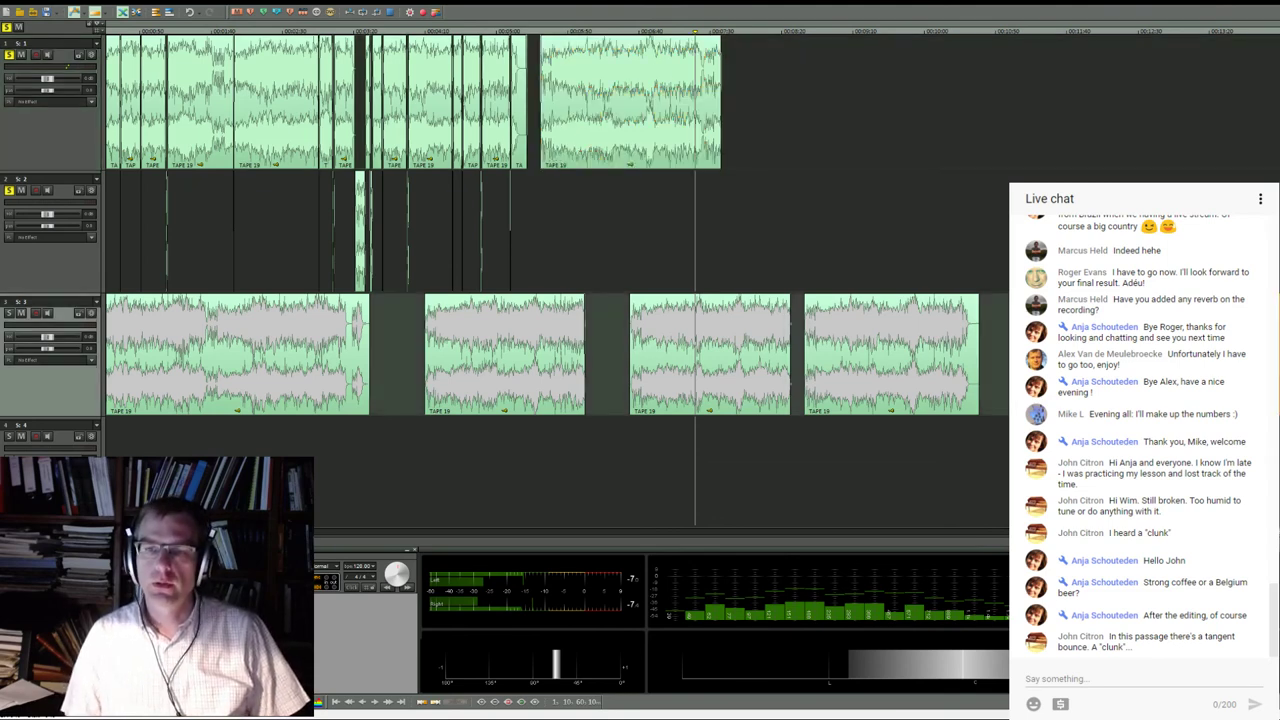
left_click_drag(690, 360, 663, 360)
left_click_drag(848, 362, 816, 362)
left_click_drag(640, 130, 1068, 360)
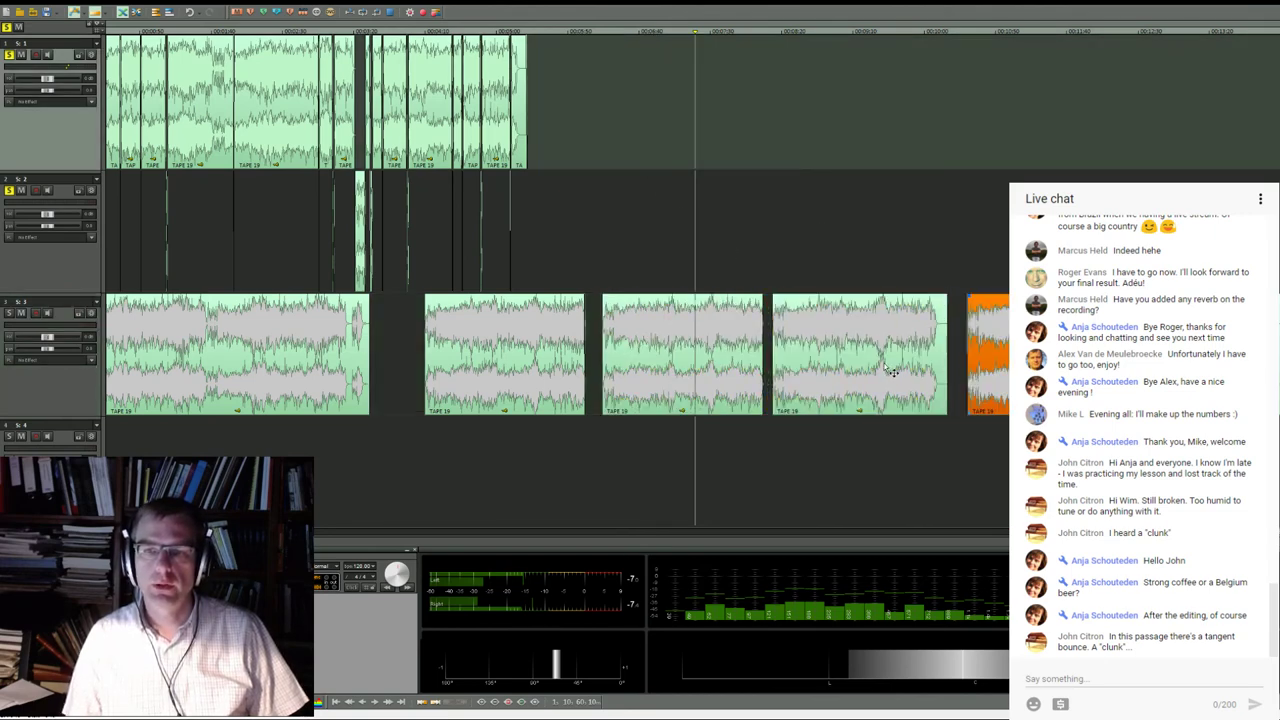
Audition track 3's third take on track 1 from about 8:20 with its end extended to about 9:04, and delete the take
left_click(943, 333)
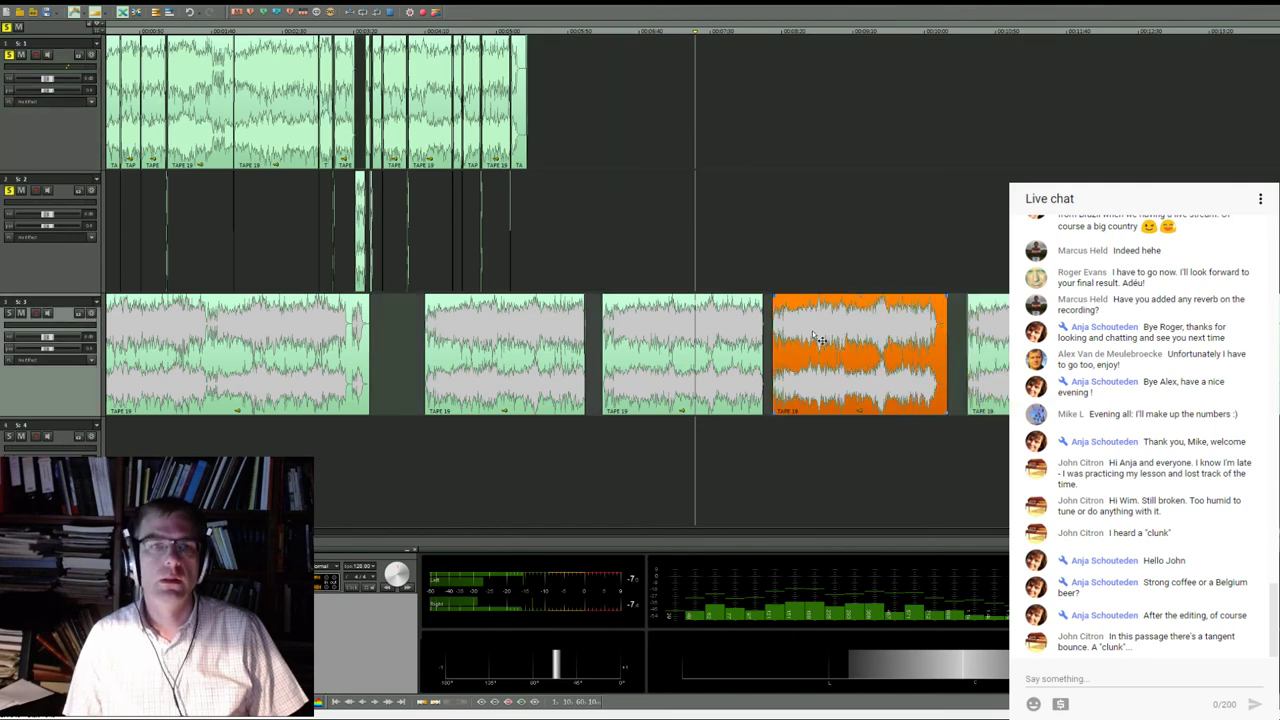
left_click(713, 360)
left_click_drag(686, 368, 712, 138)
left_click_drag(795, 167, 857, 145)
left_click(795, 33)
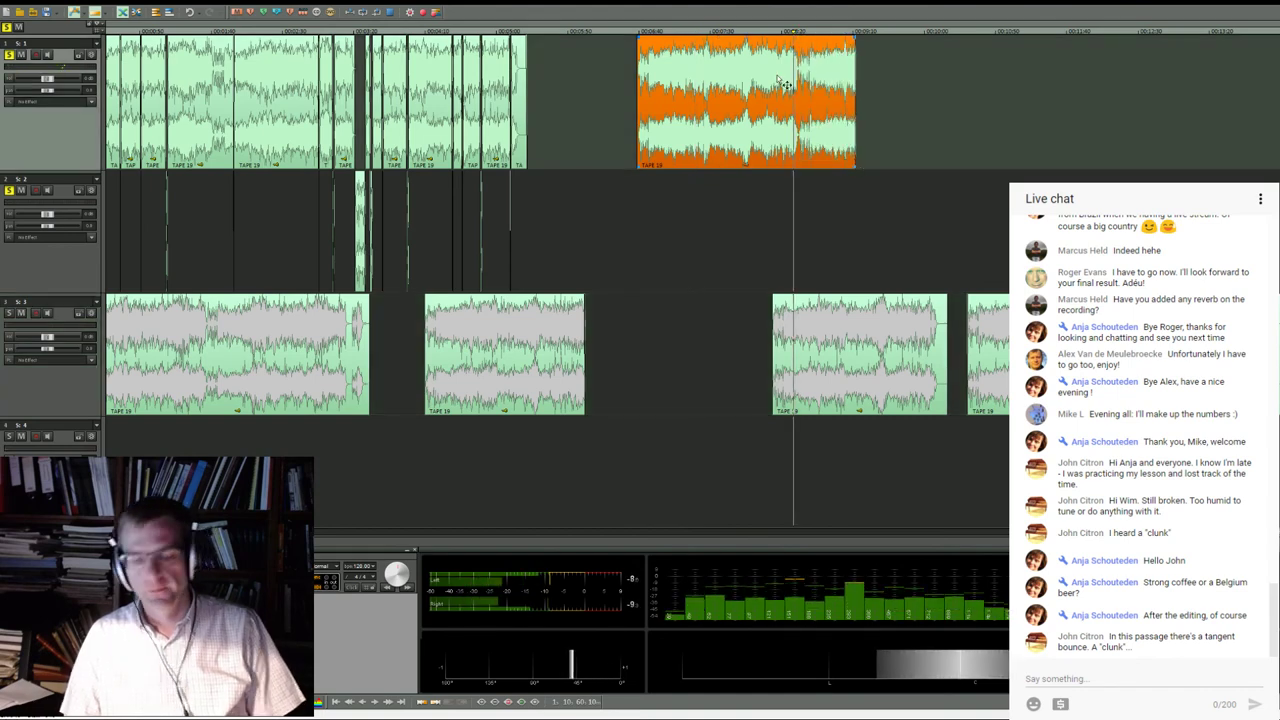
key("Delete")
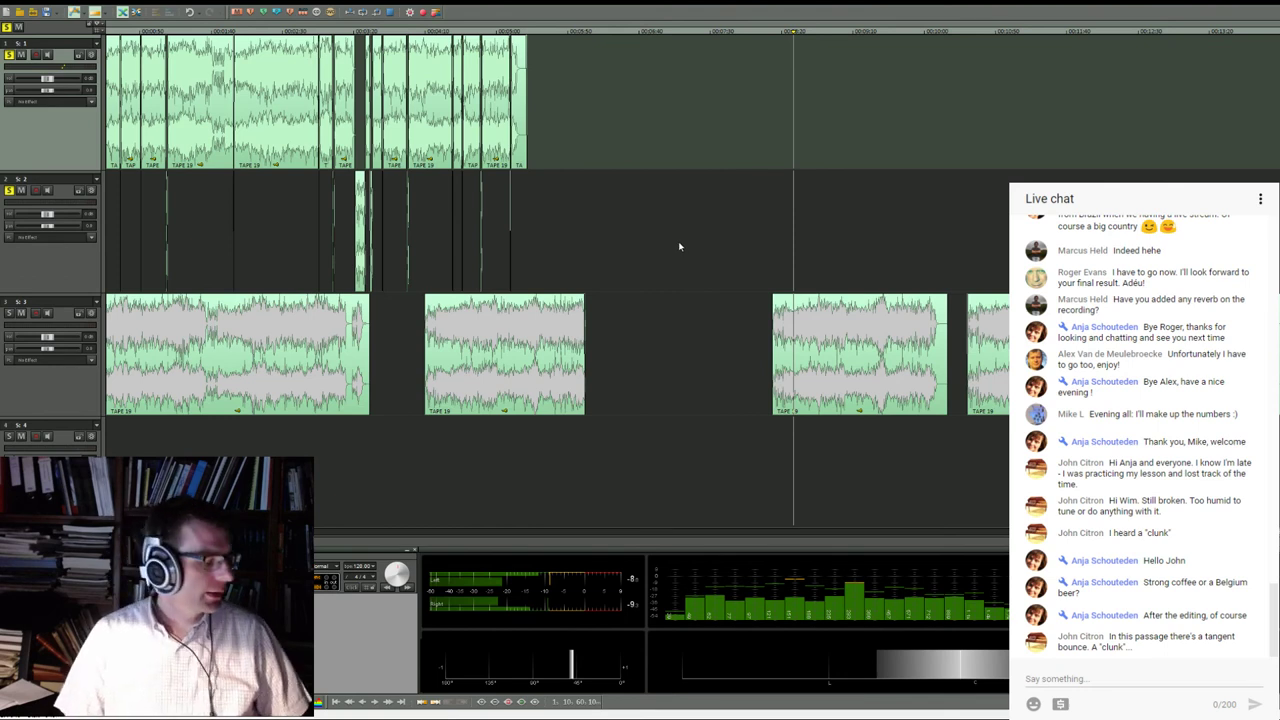
Place the playback position at about 5:13 near the edited recording's end and examine the joins between tracks 1 and 2
scroll(700, 270, "left", 2)
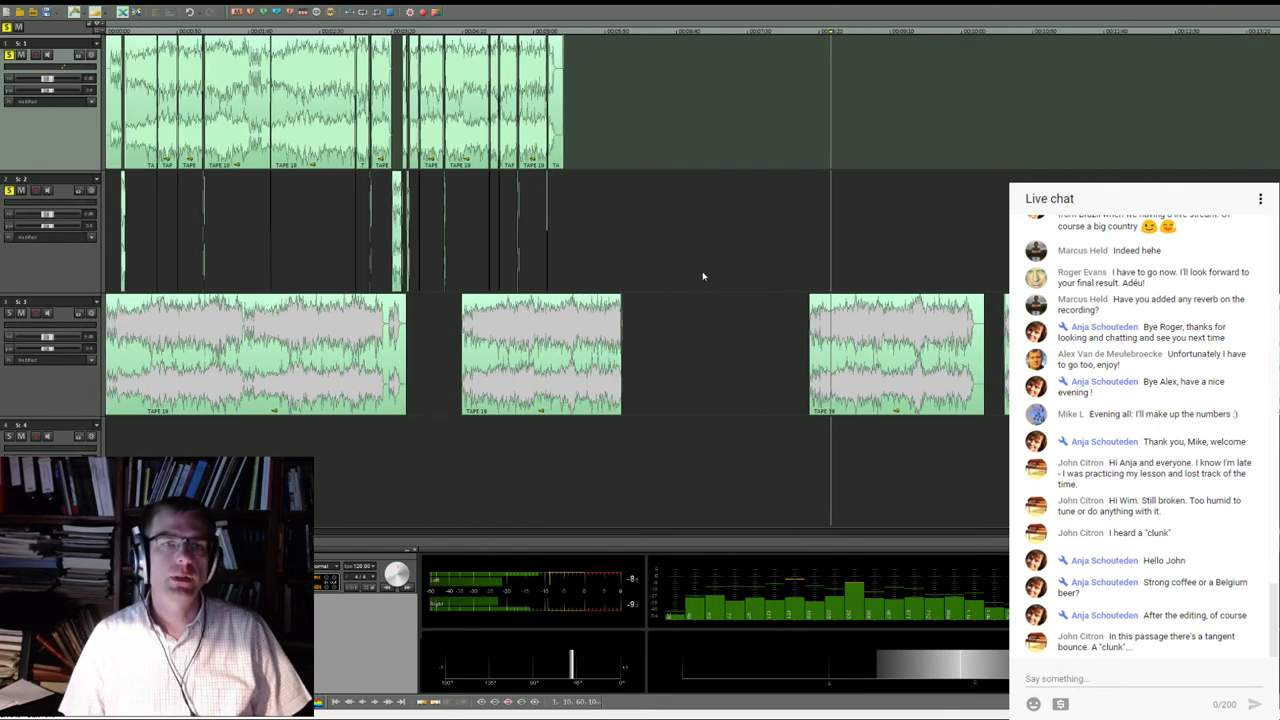
left_click(563, 31)
left_click(554, 30)
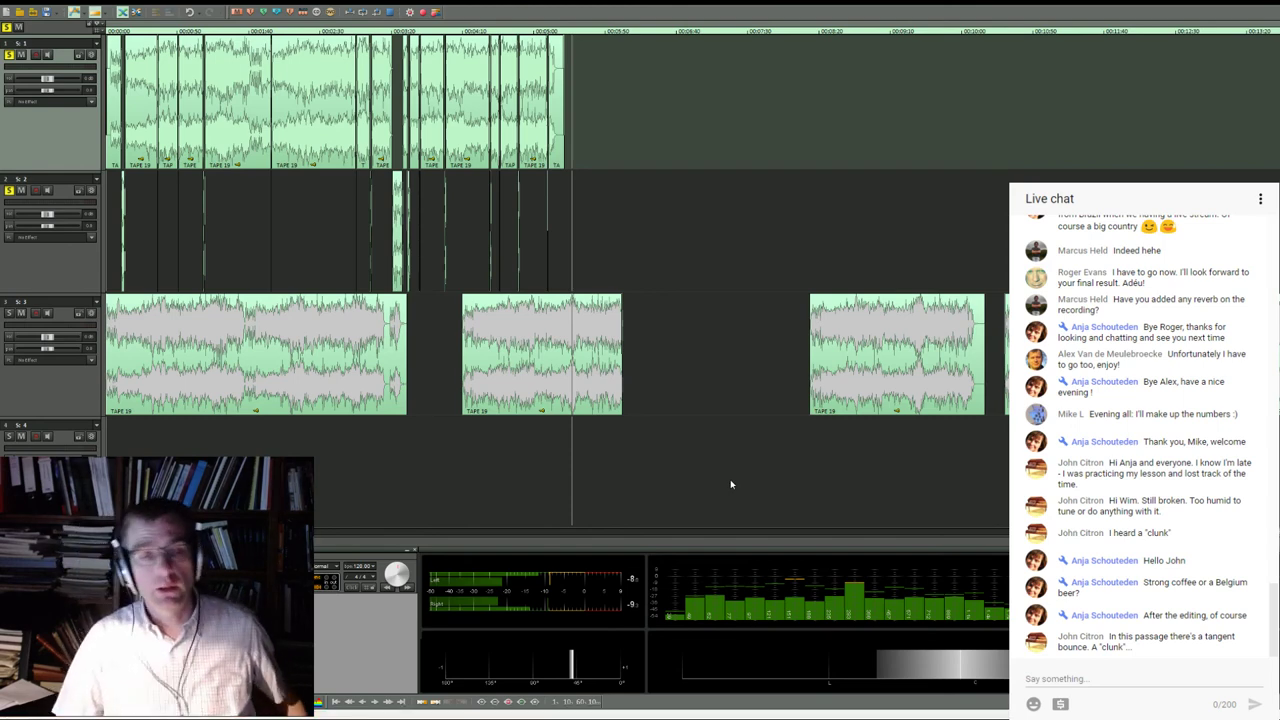
key("space")
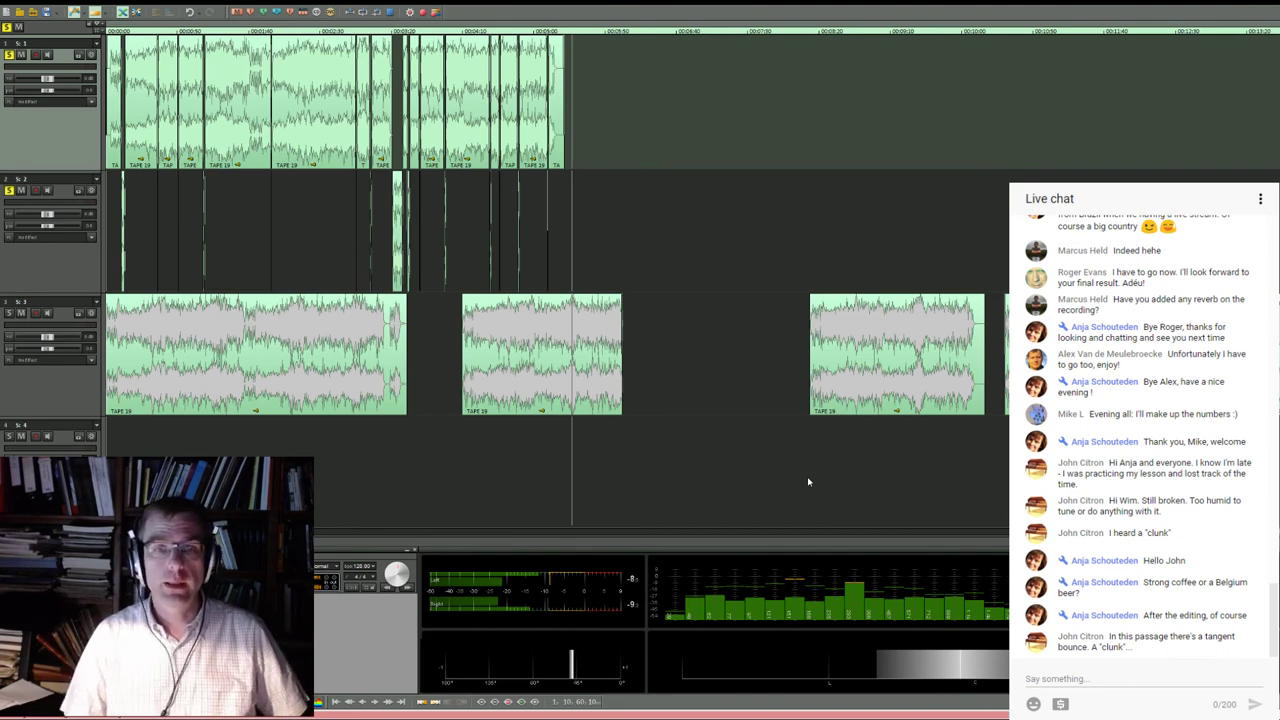
key("space")
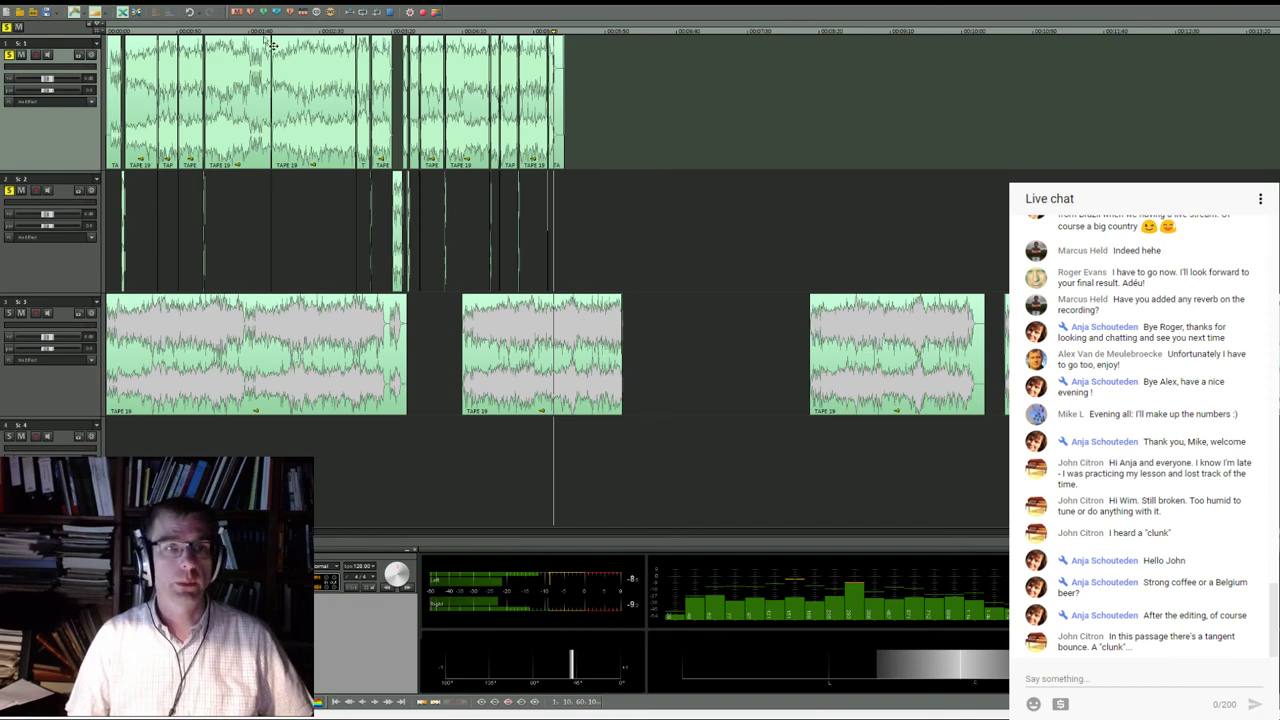
scroll(274, 151, "up", 3)
scroll(400, 237, "down", 5)
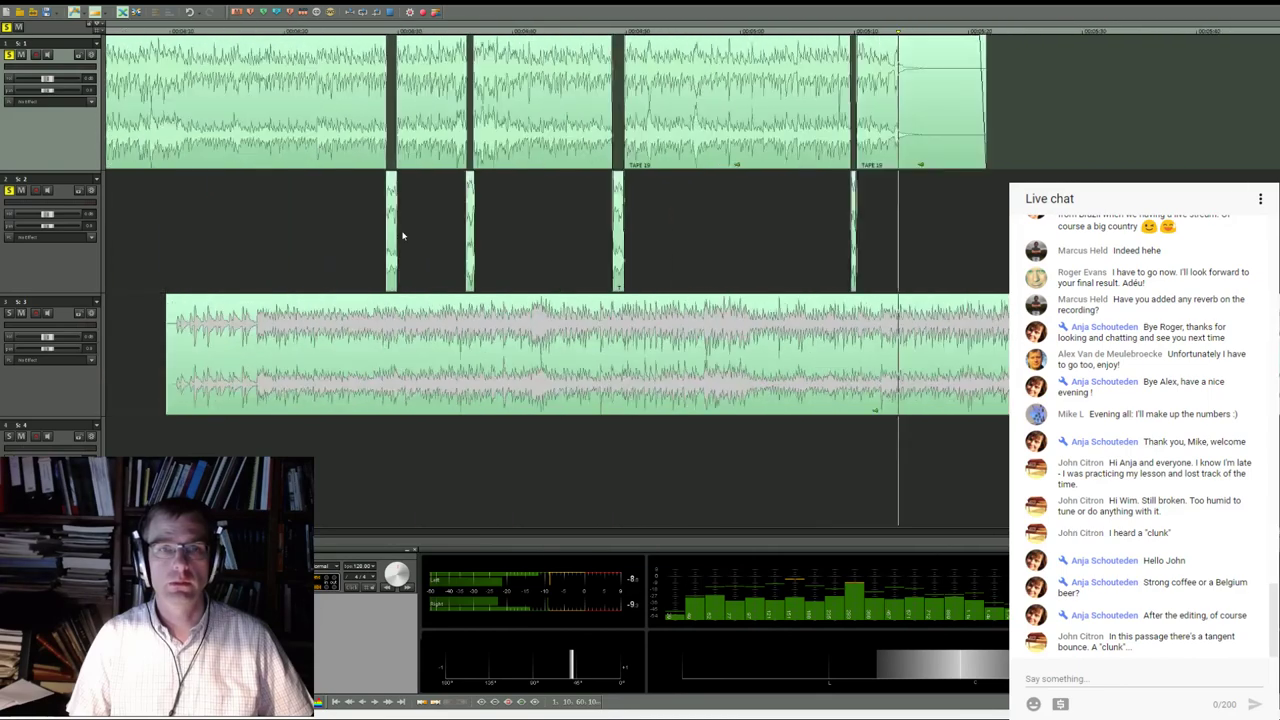